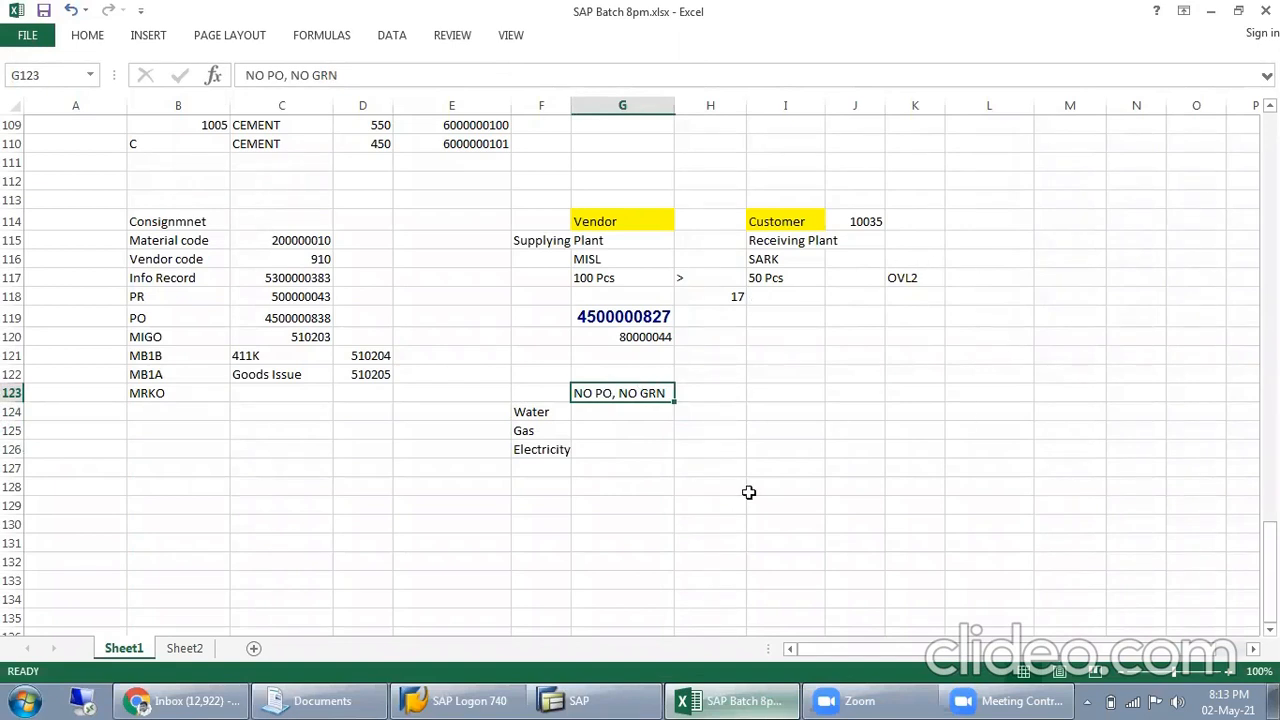
Switch to the SAP logon window and set the logon client to 810
left_click(591, 699)
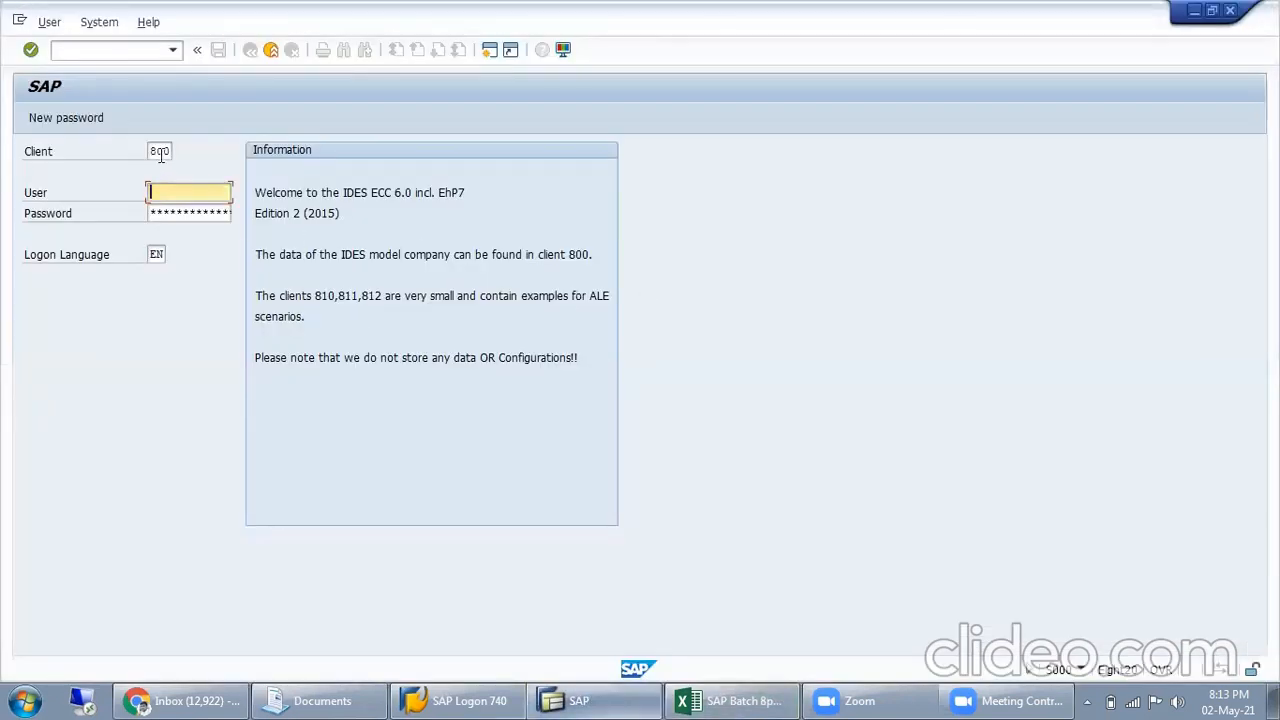
key("shift+Tab")
type("81")
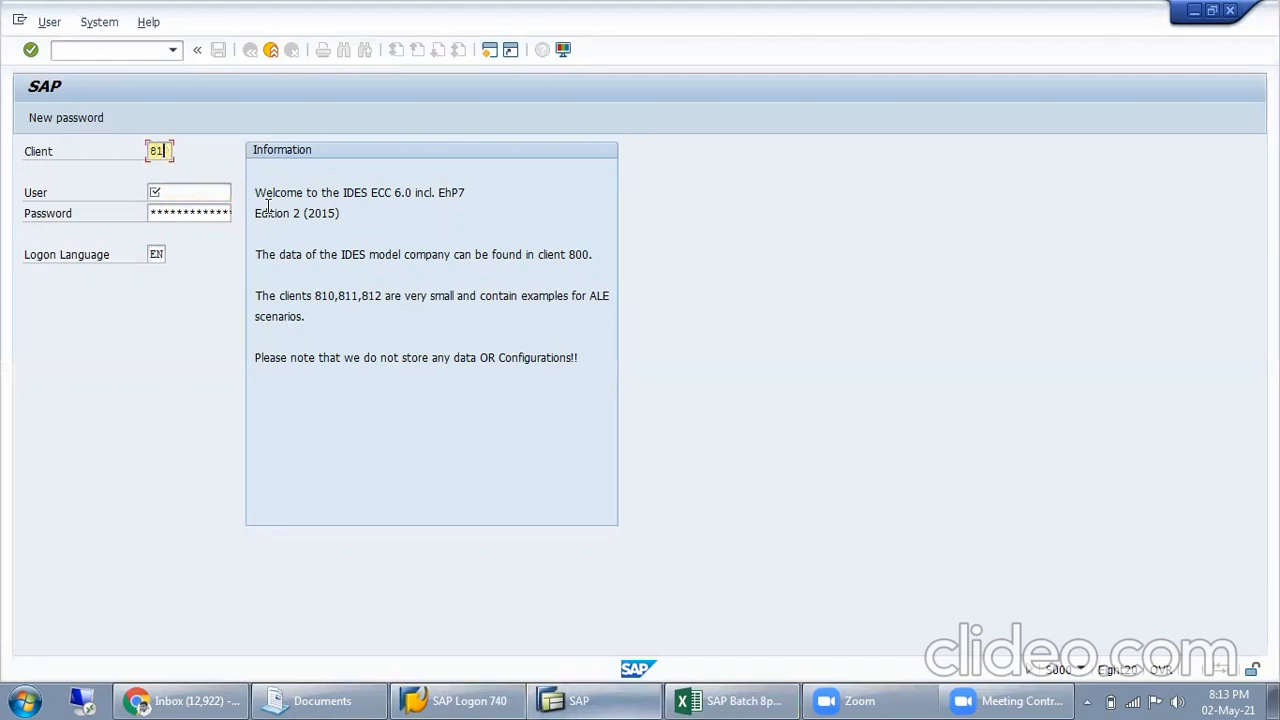
key("Tab")
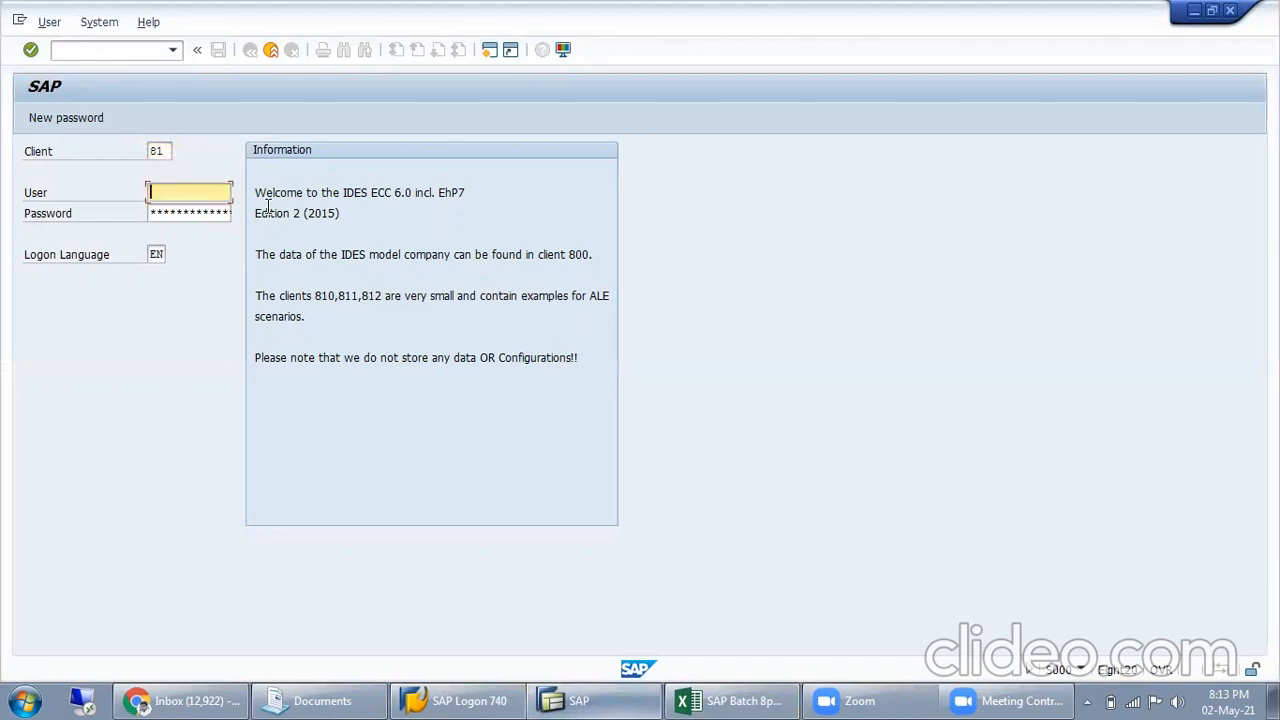
key("shift+Tab")
type("8")
key("BackSpace")
type("0")
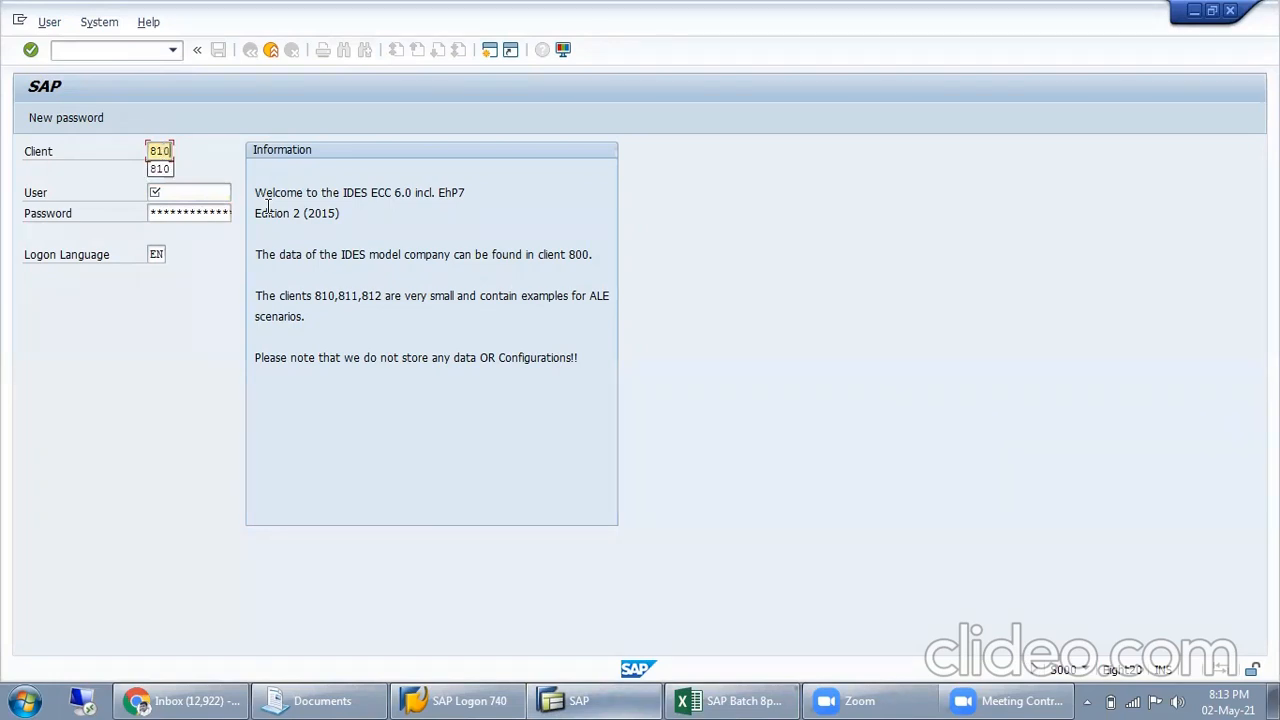
key("Tab")
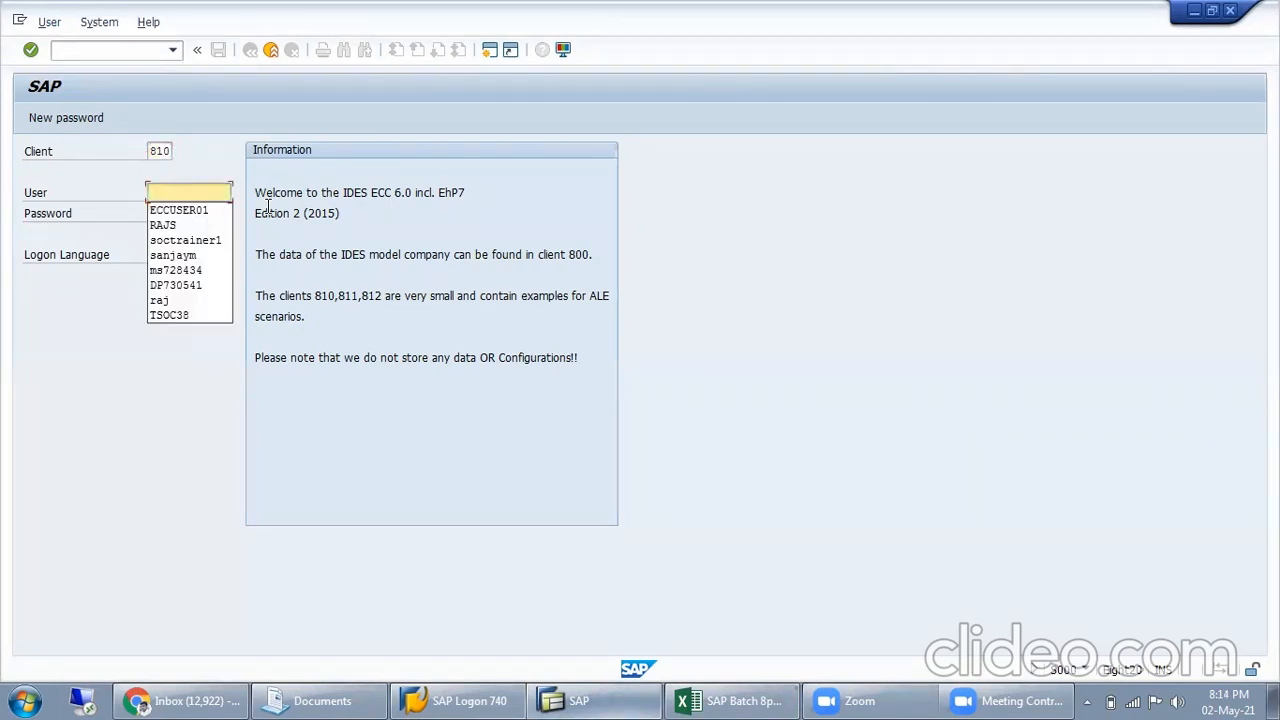
Log on as ECCUSER01 with the account password, continuing without ending any other logons in the system
key("Down")
key("Return")
key("Tab")
type("*********")
key("Return")
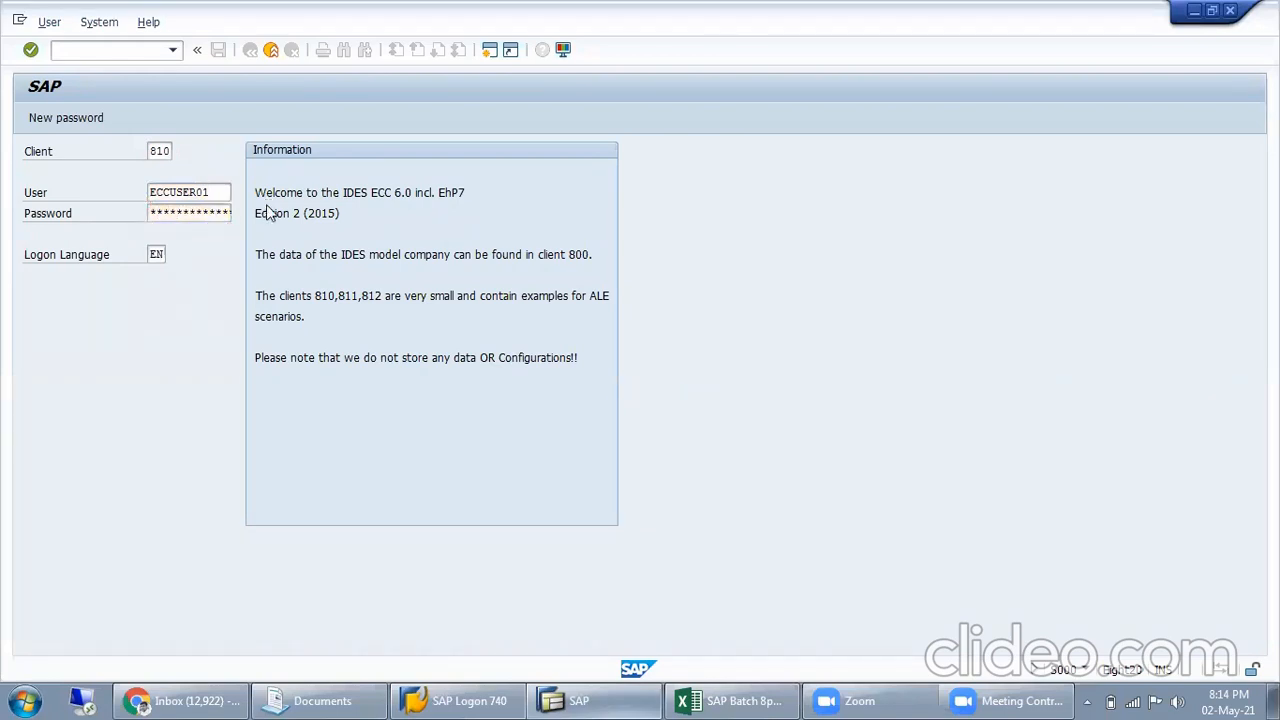
left_click(120, 392)
key("Return")
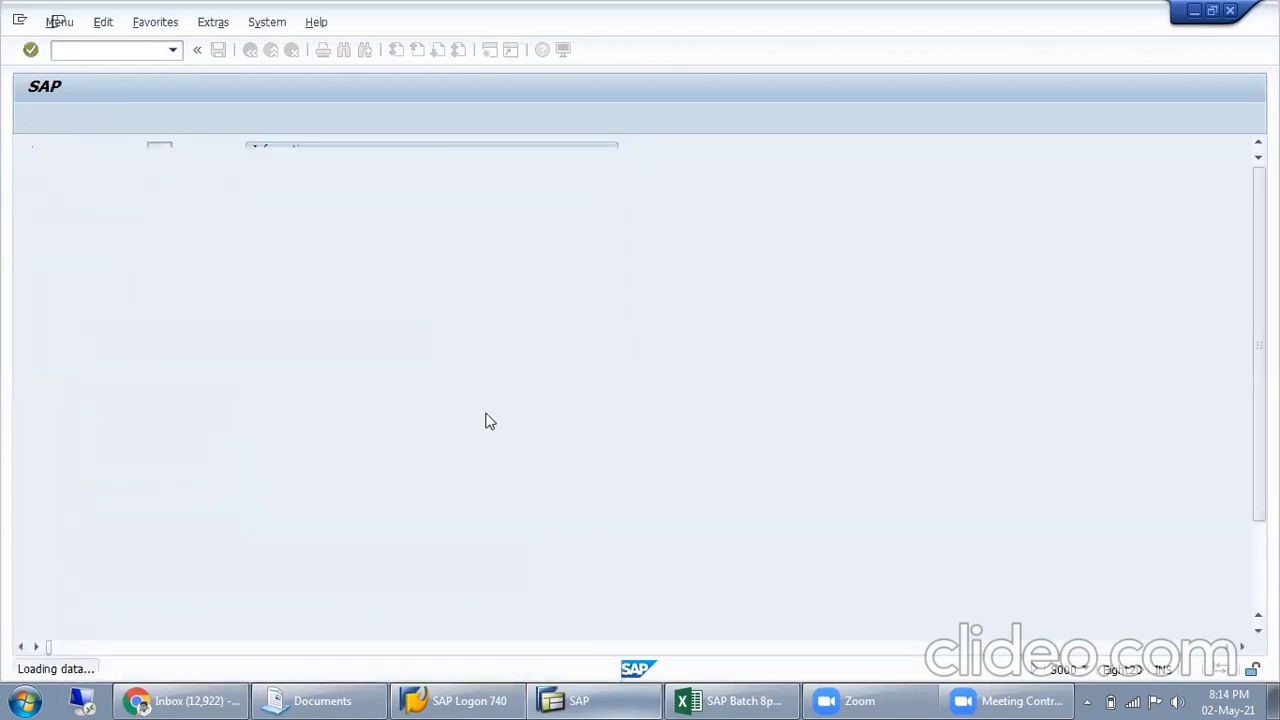
Start transaction MM01 and set the new material's industry sector to Z Leather Industry
type("MM01")
key("Return")
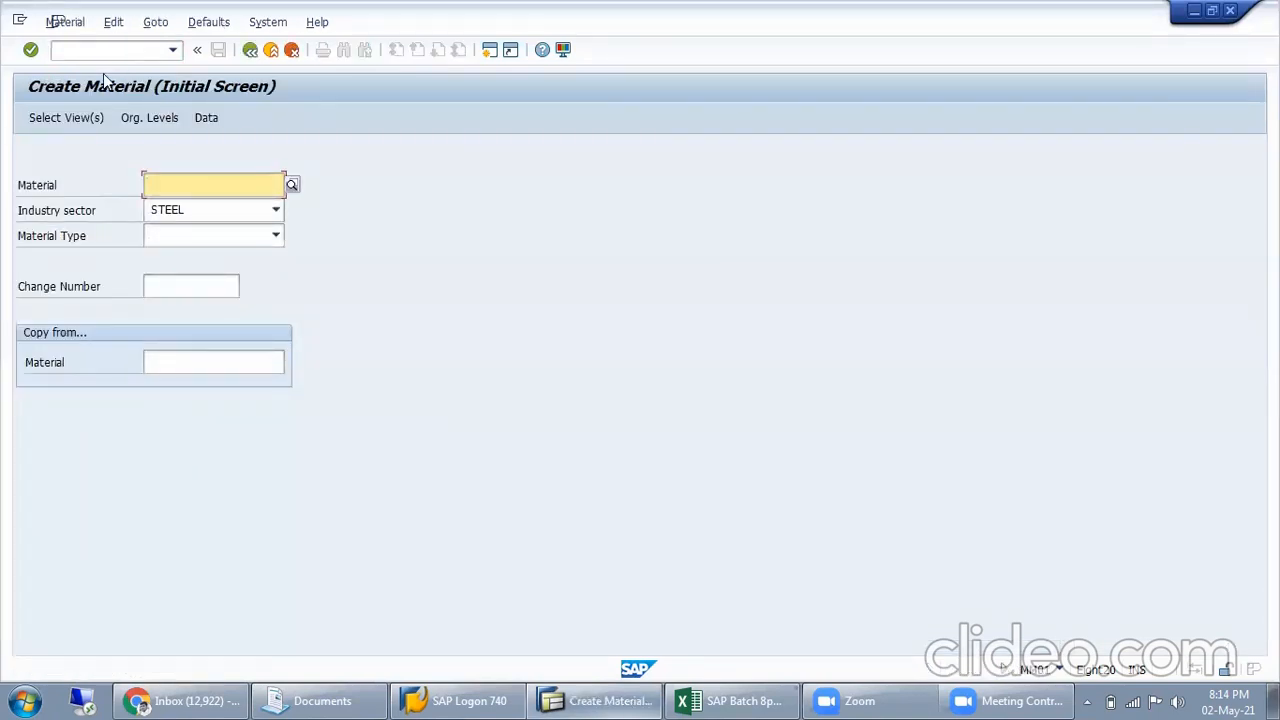
left_click(206, 209)
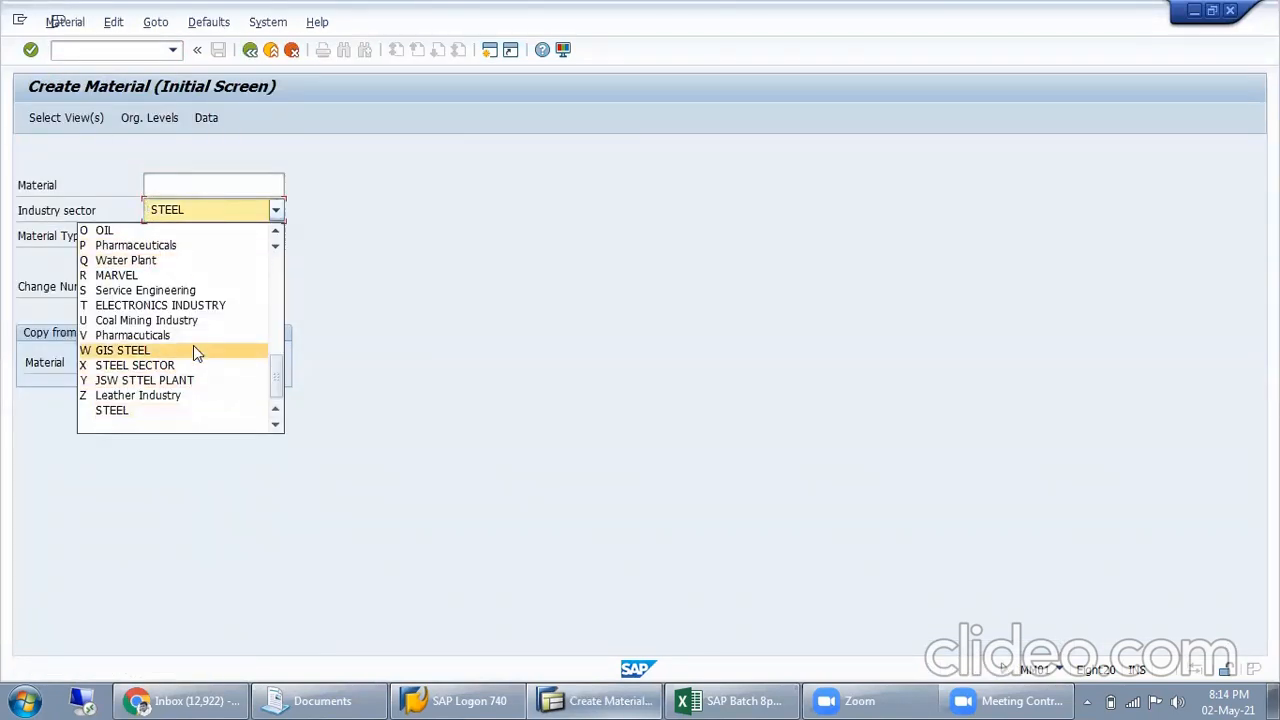
scroll(195, 348, "up", 10)
scroll(193, 344, "down", 4)
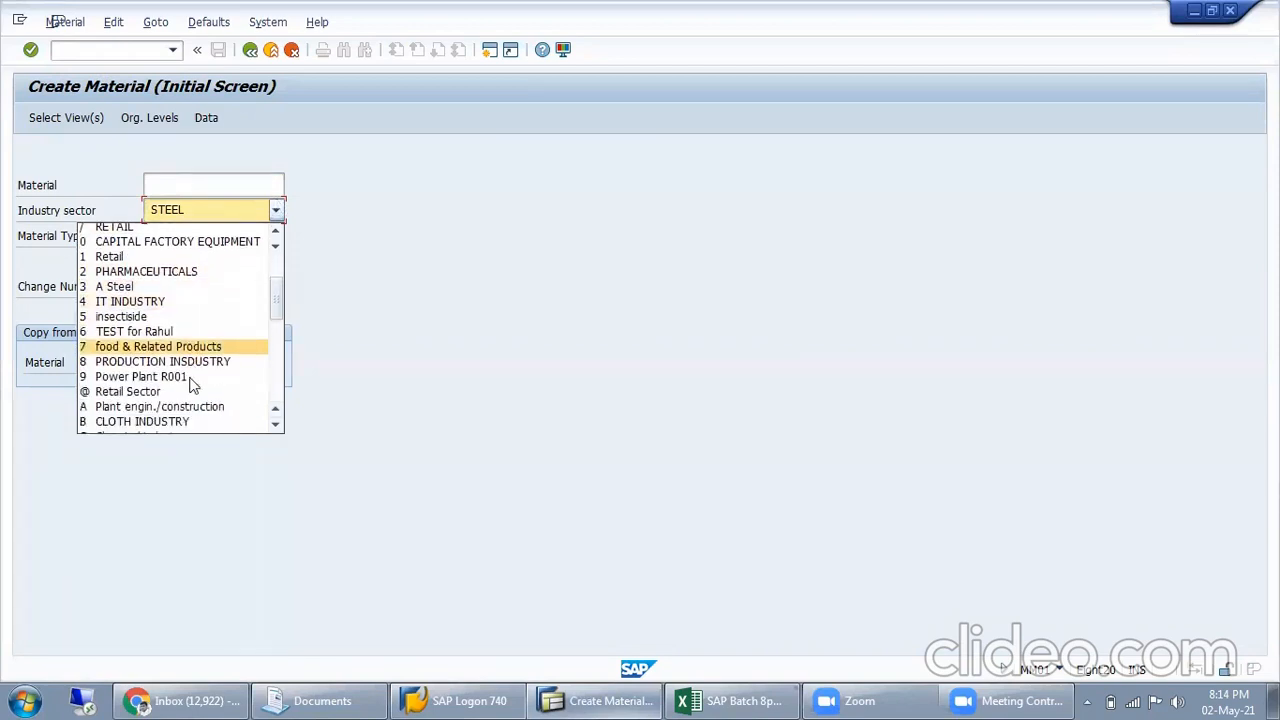
scroll(181, 345, "up", 1)
scroll(181, 345, "down", 7)
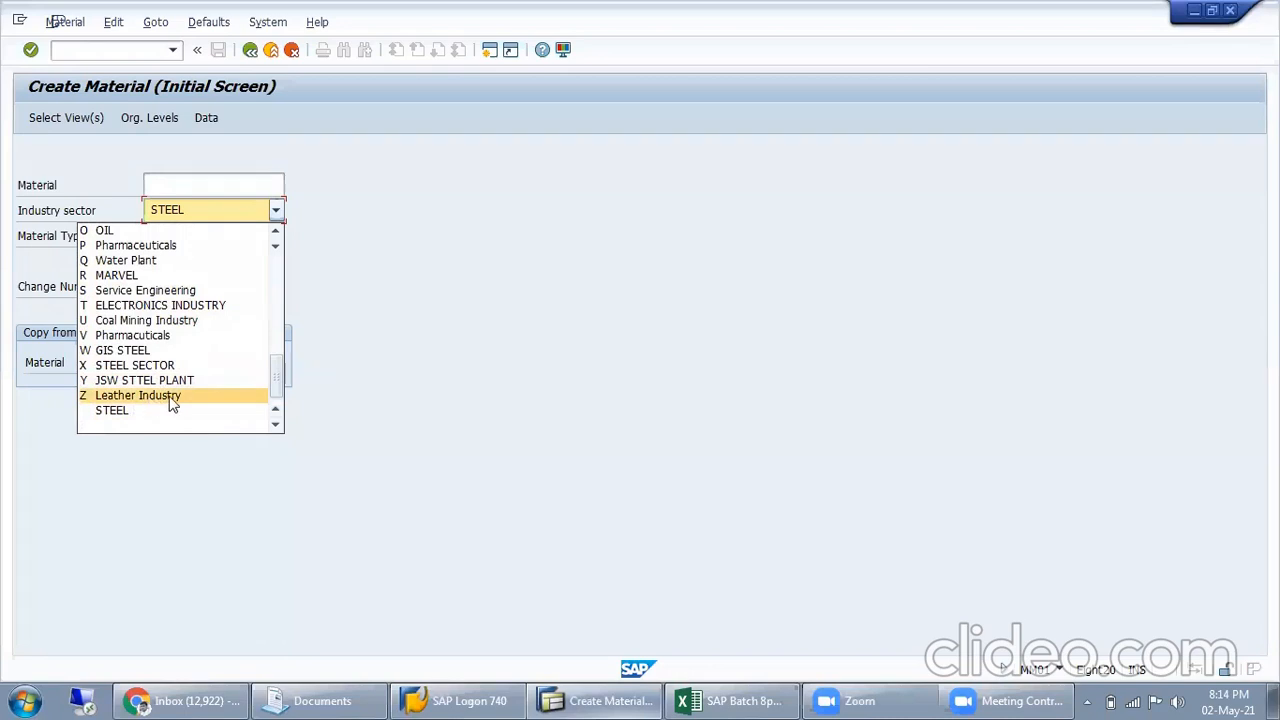
left_click(168, 397)
Set the material type to J001 Spare parts for Sonata
left_click(221, 240)
scroll(193, 400, "down", 10)
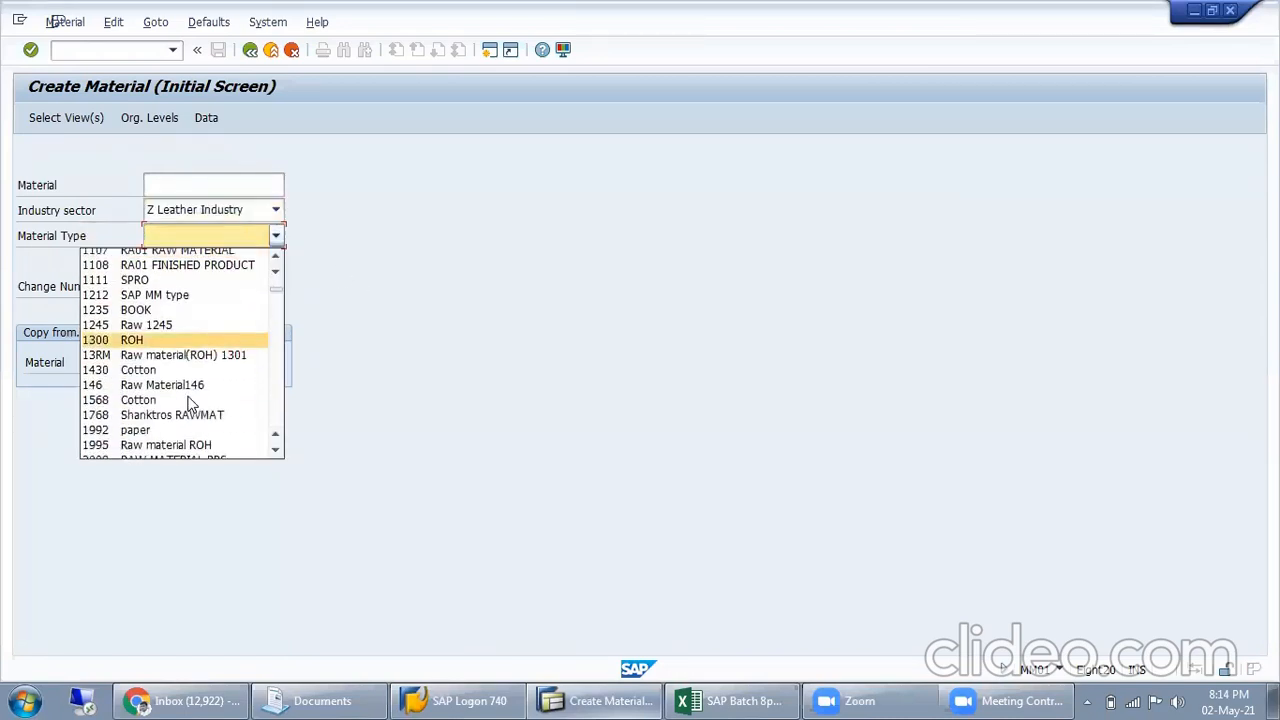
scroll(195, 401, "down", 5)
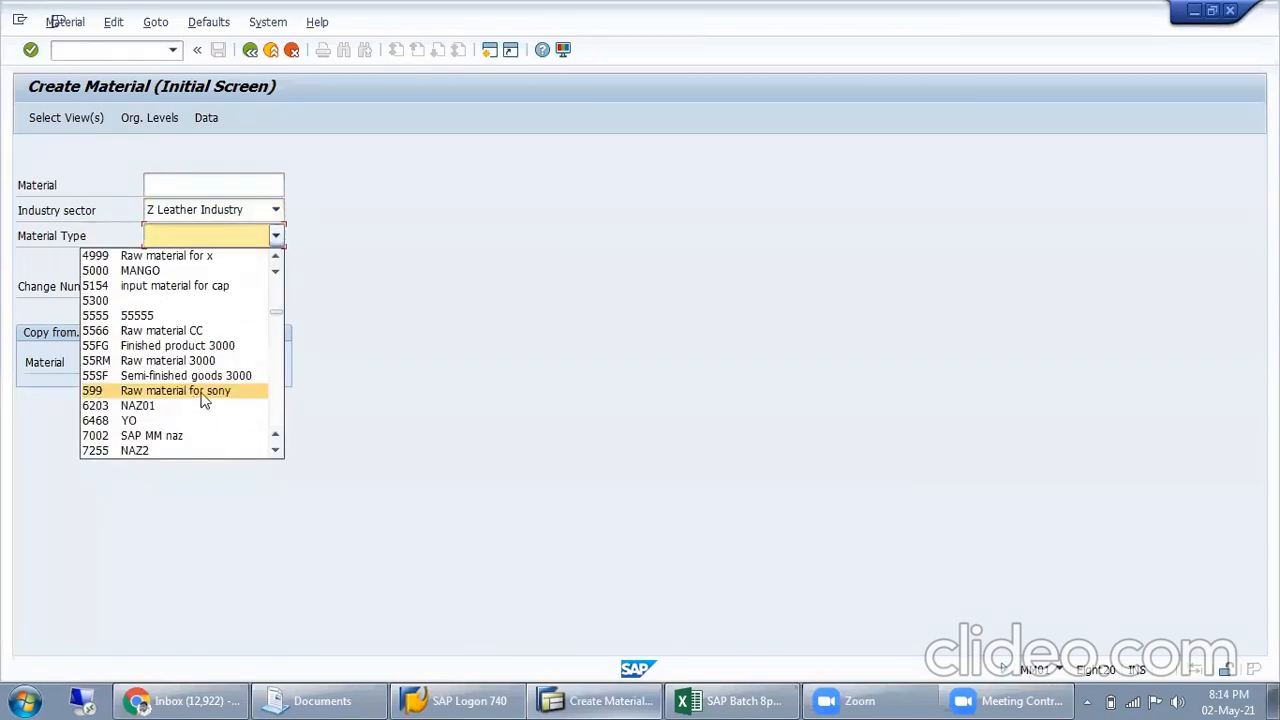
scroll(203, 408, "down", 10)
scroll(205, 409, "down", 10)
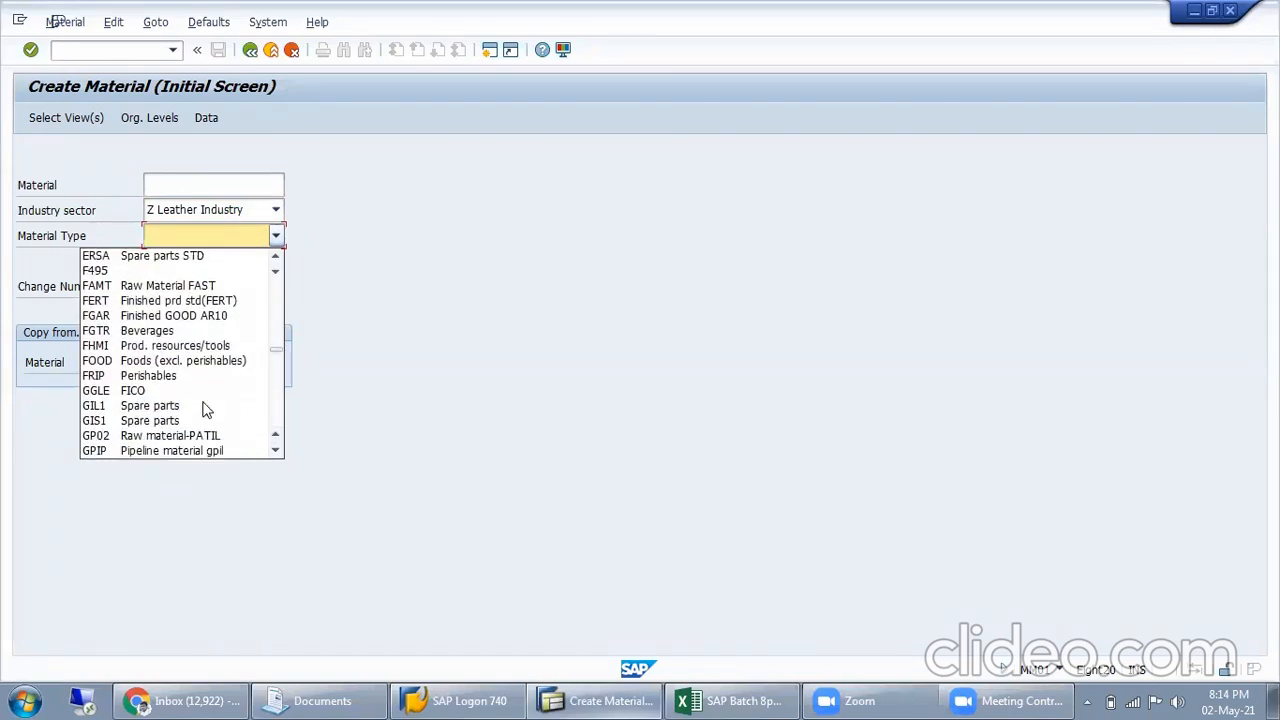
scroll(170, 440, "down", 5)
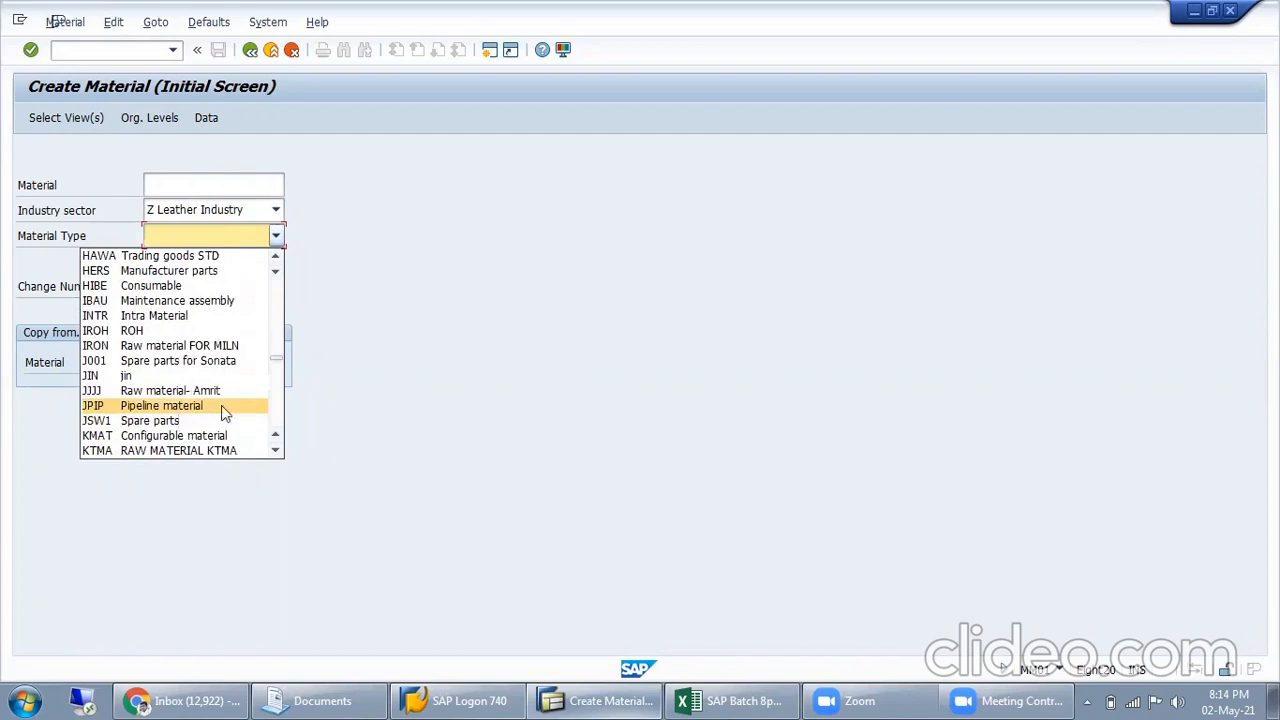
left_click(222, 364)
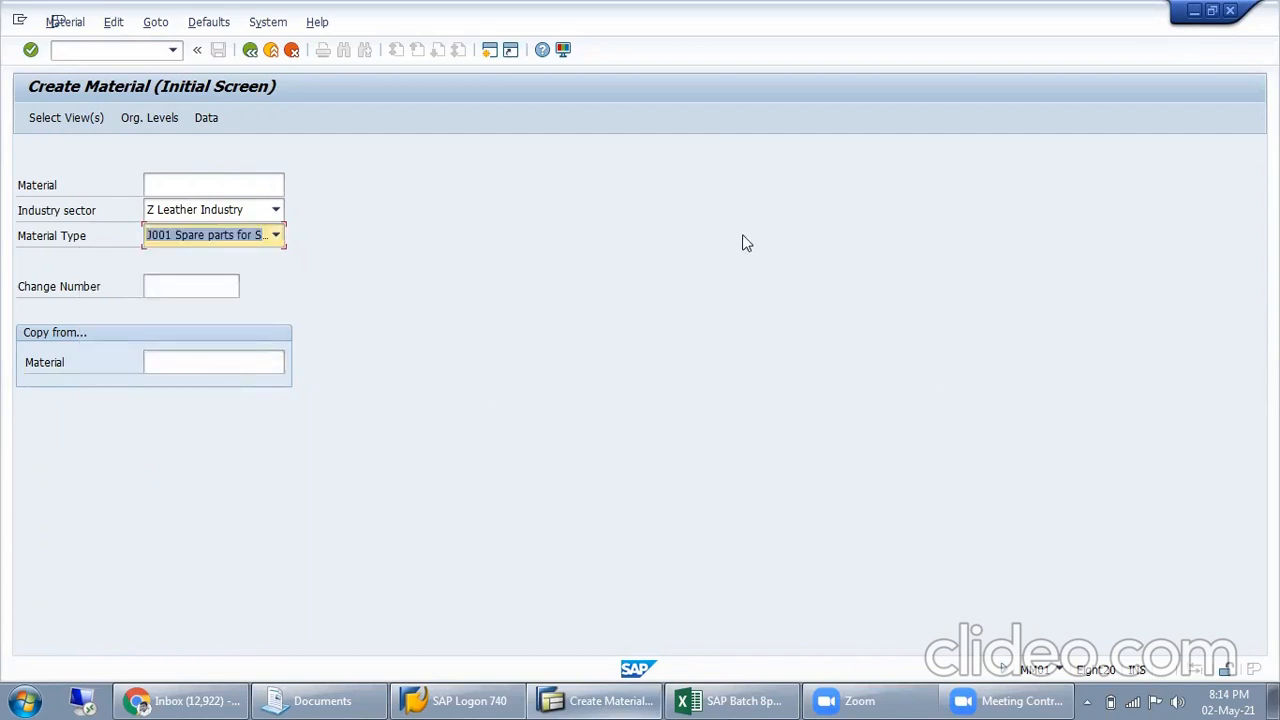
Change the material type to R001 Spare parts for R001
left_click(276, 235)
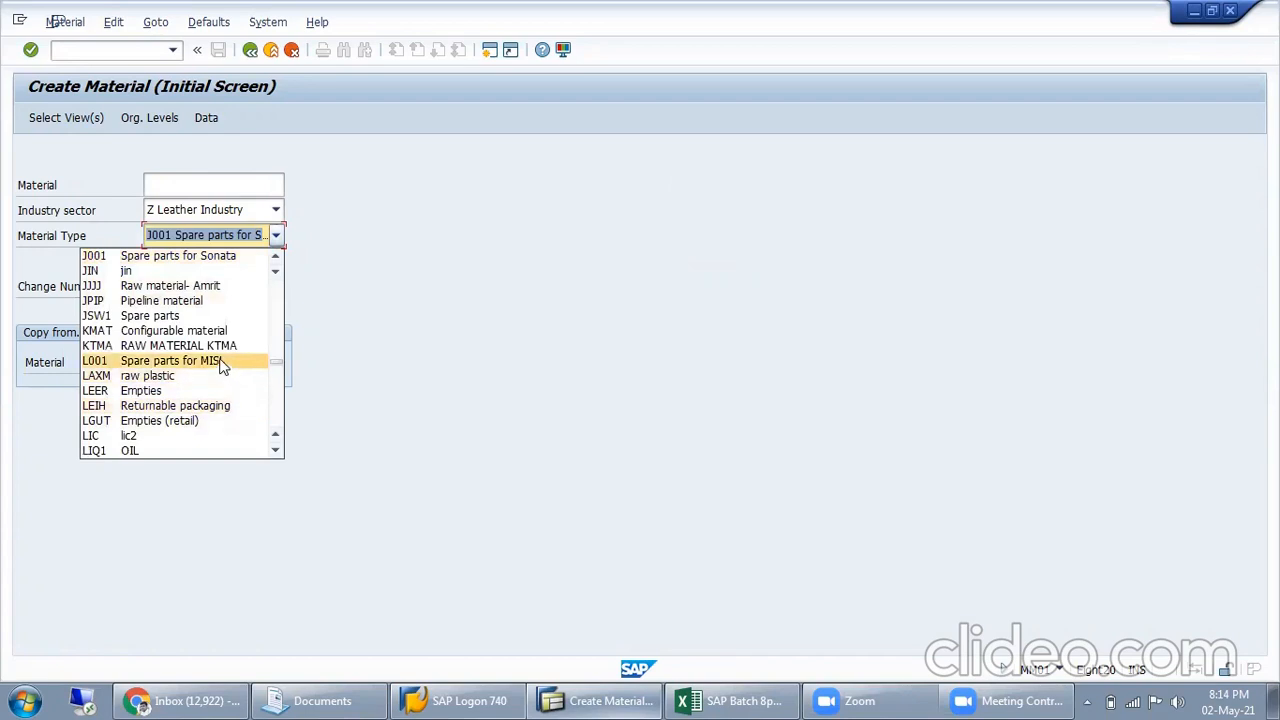
scroll(203, 408, "down", 1)
scroll(203, 418, "down", 5)
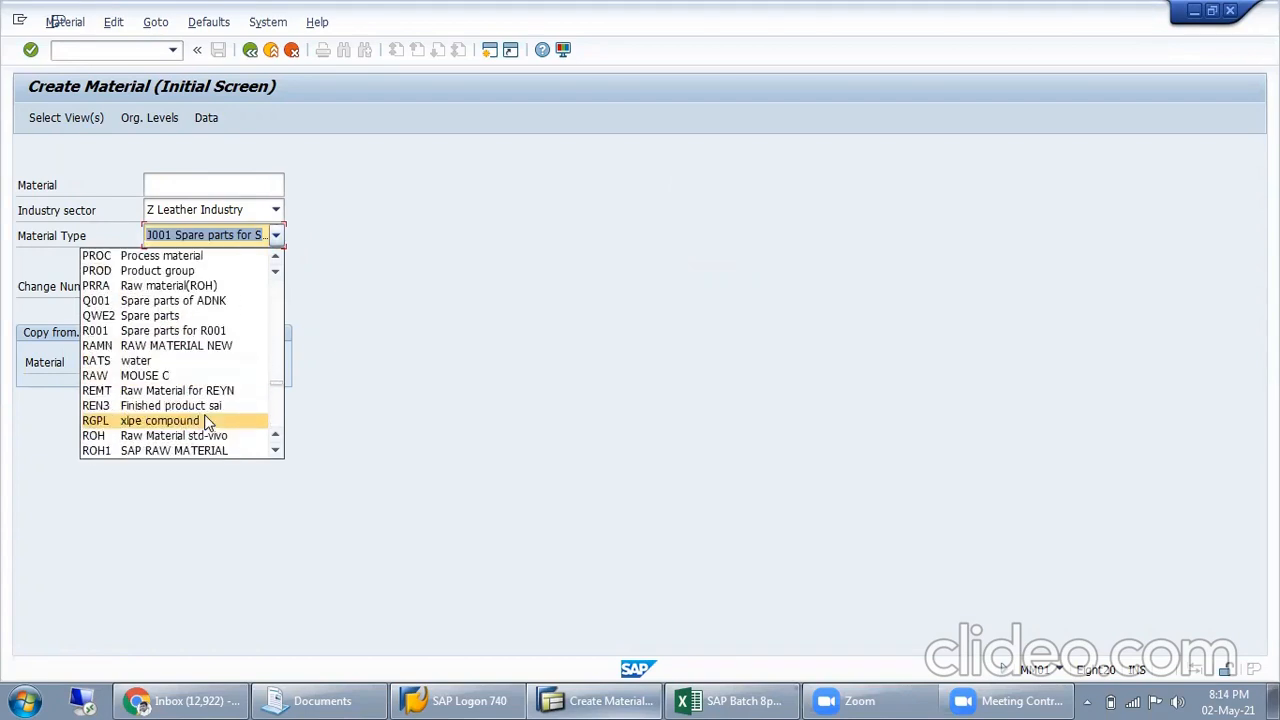
left_click(225, 332)
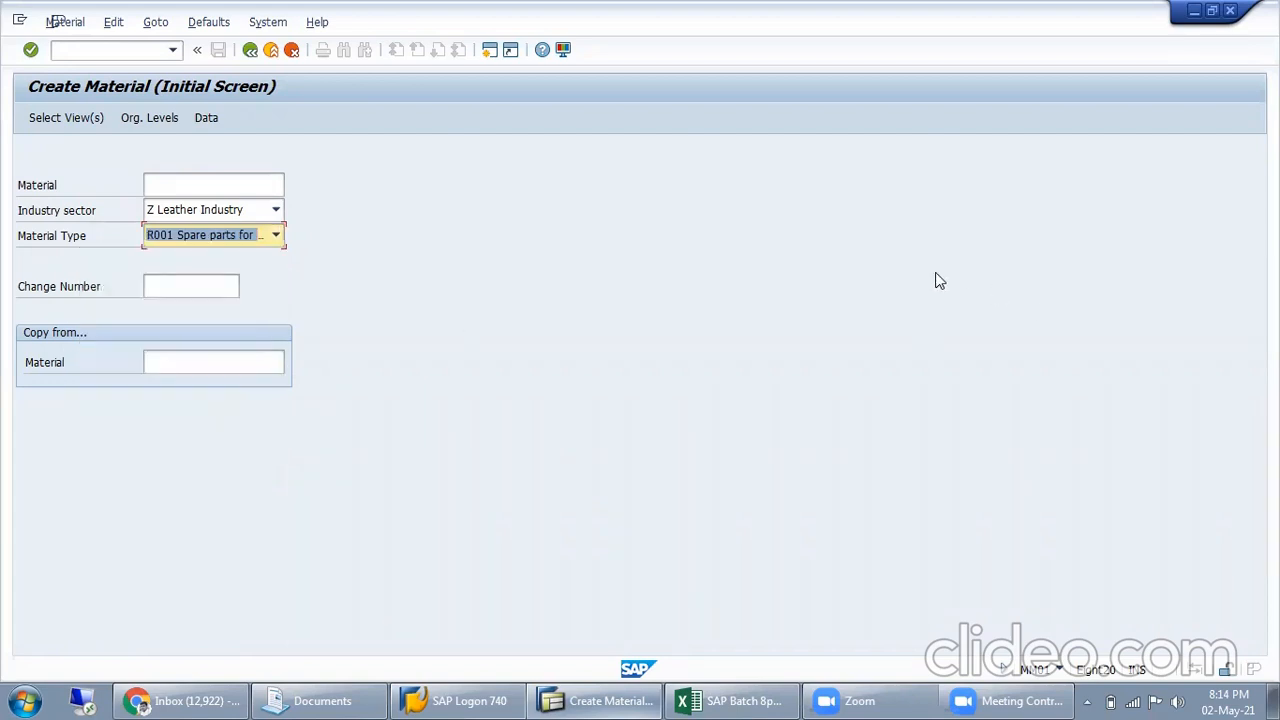
Open the view selection for the new material and deselect General Plant Data / Storage 1
key("Return")
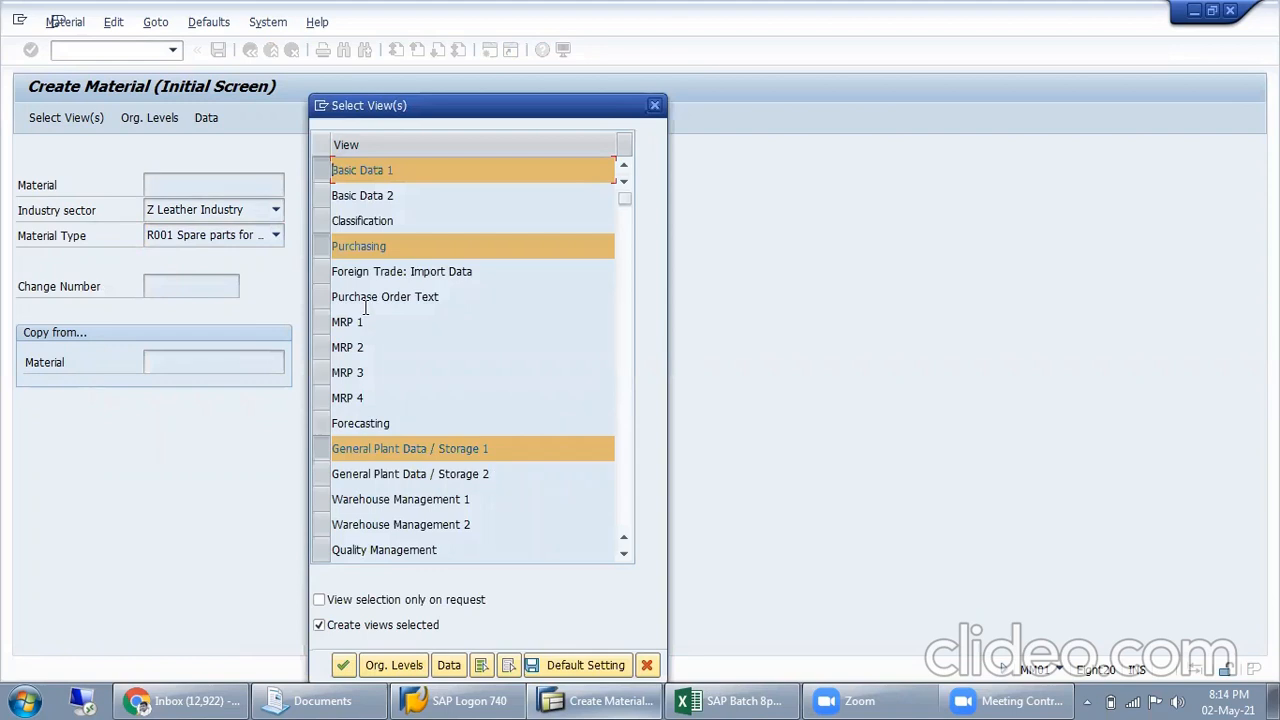
scroll(420, 360, "down", 2)
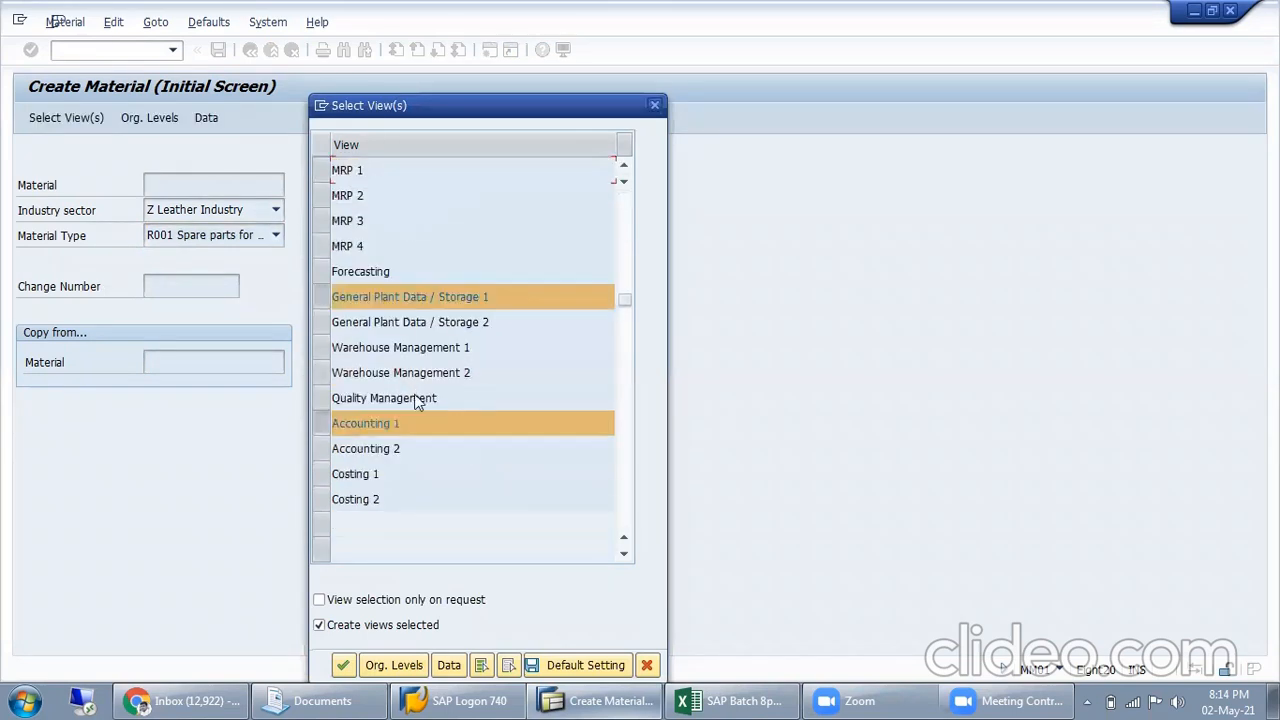
scroll(417, 398, "up", 2)
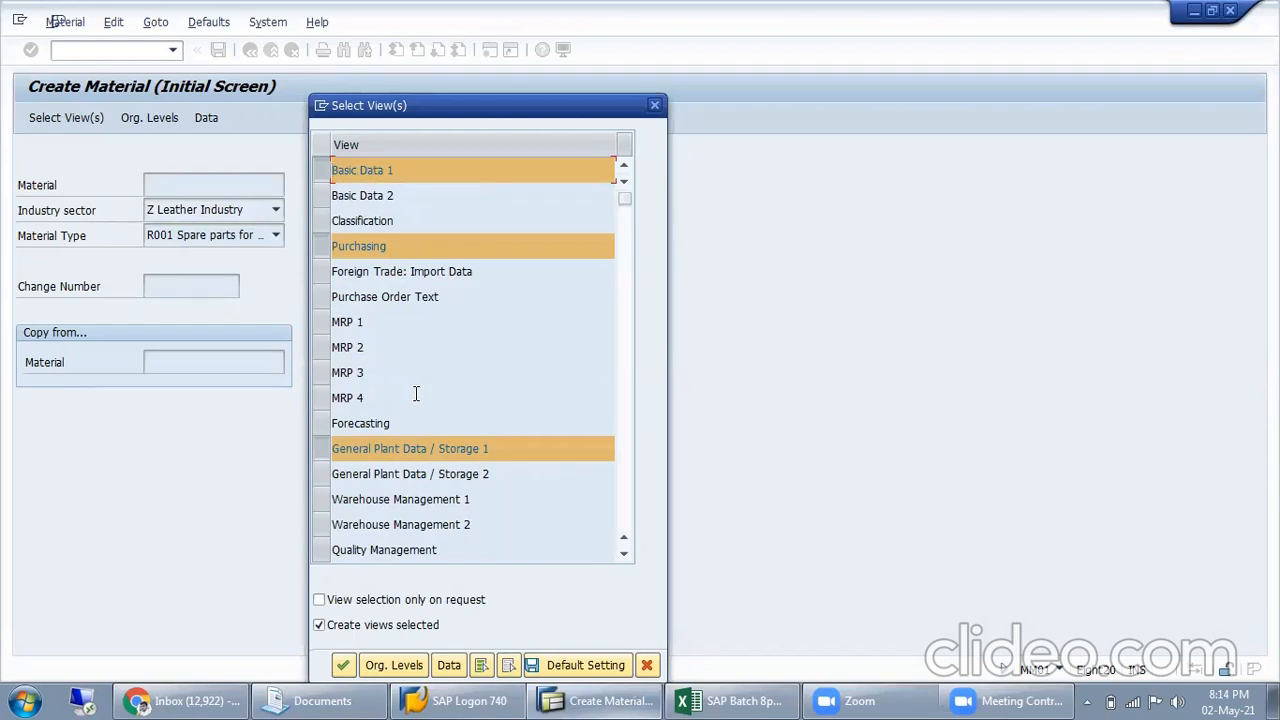
left_click(322, 449)
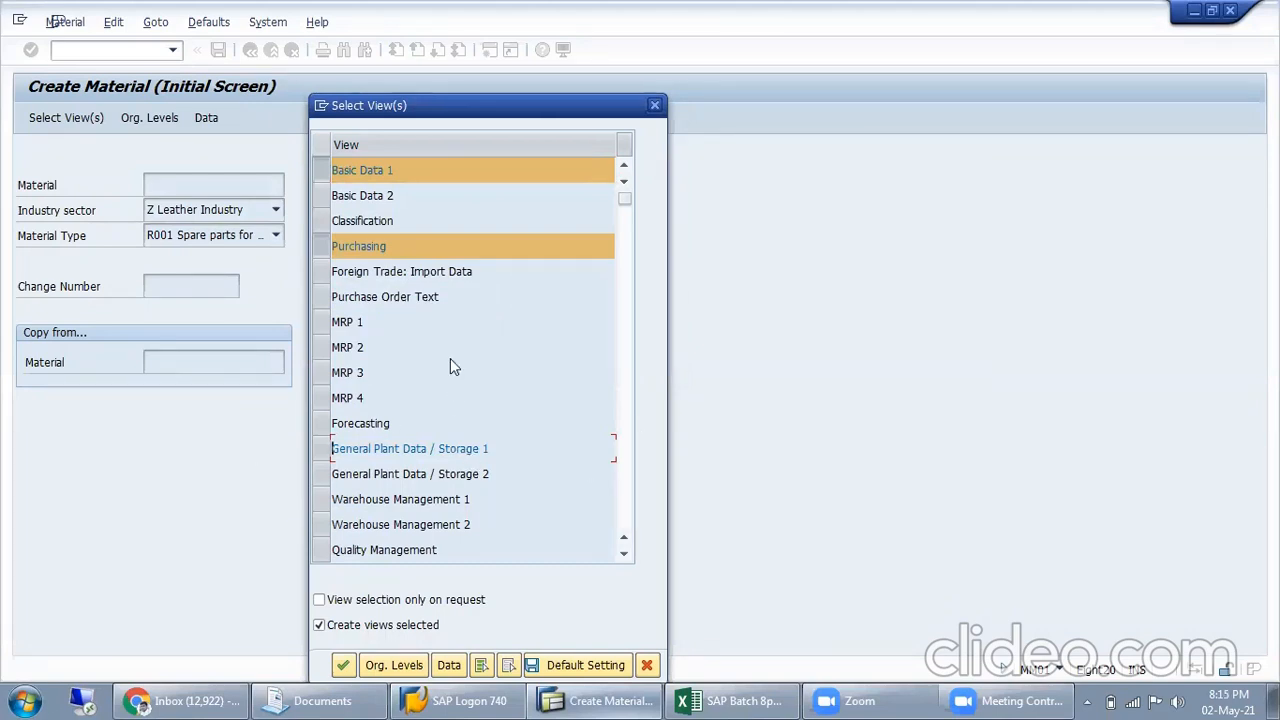
scroll(410, 440, "down", 1)
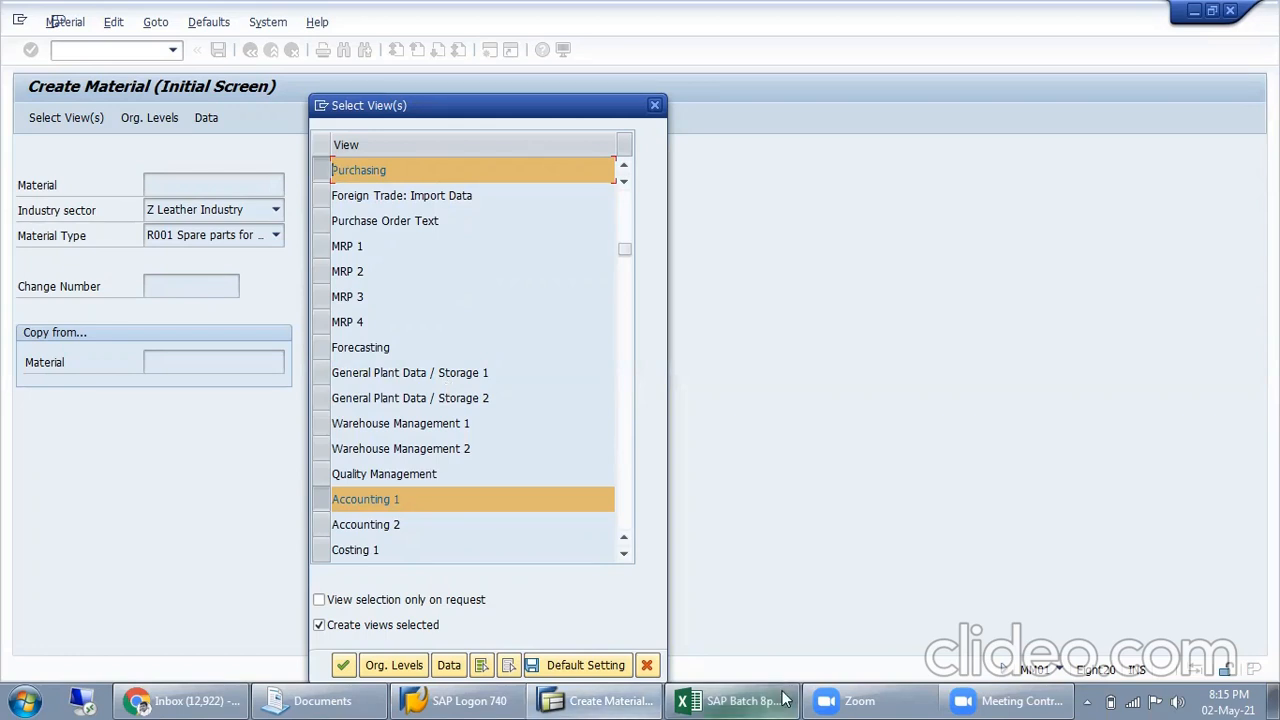
Switch the computer's wireless connection to the Galaxy M30s network
left_click(1134, 698)
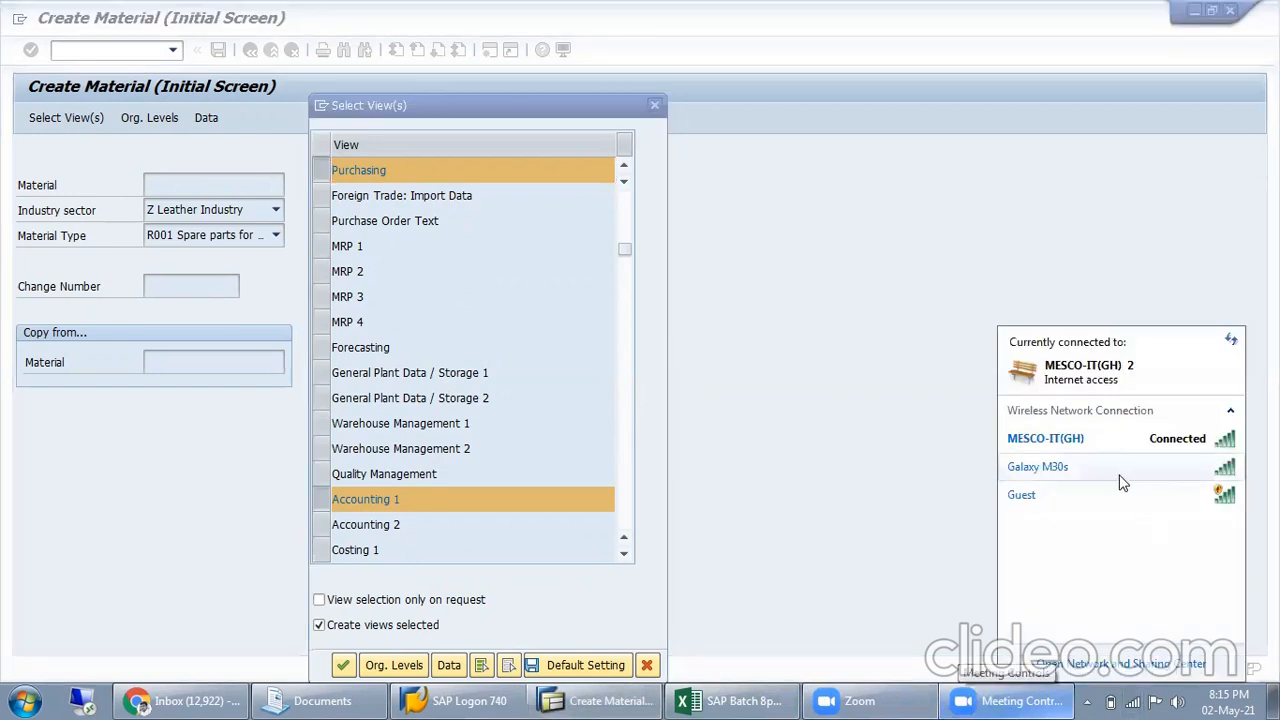
left_click(1128, 482)
left_click(1200, 494)
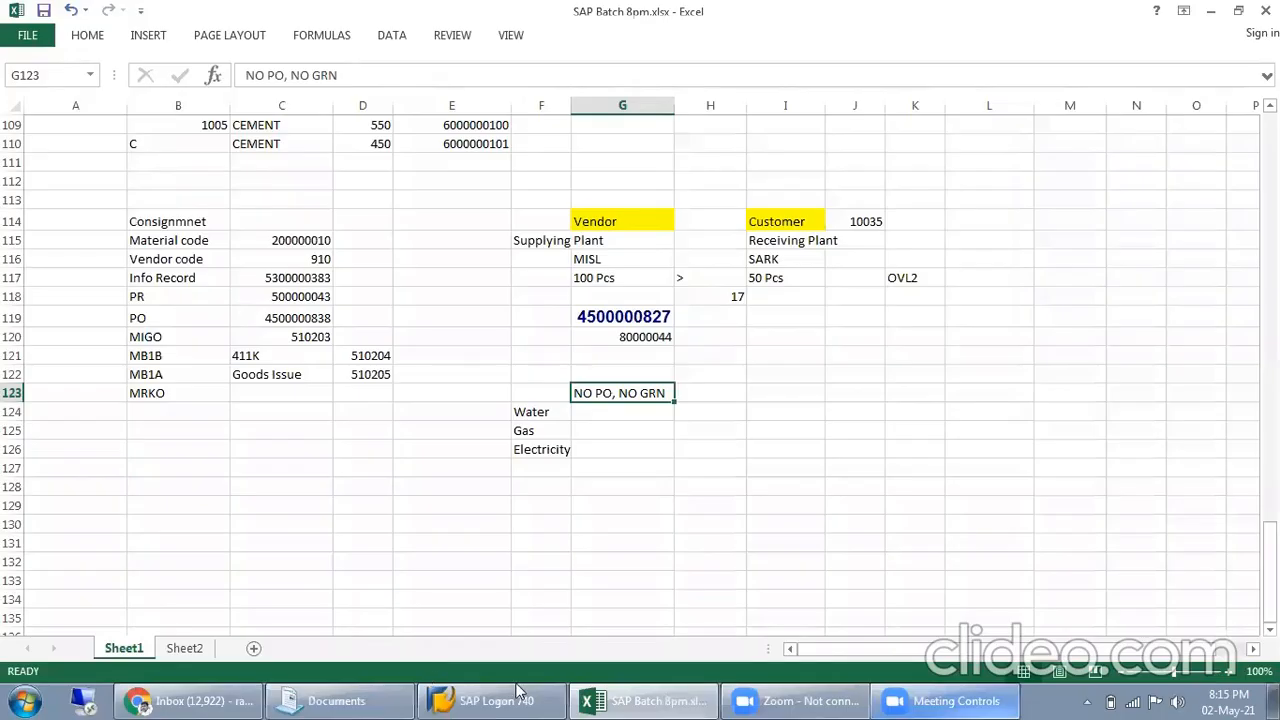
Switch to SAP Logon and open a fresh SAP logon screen
left_click(490, 700)
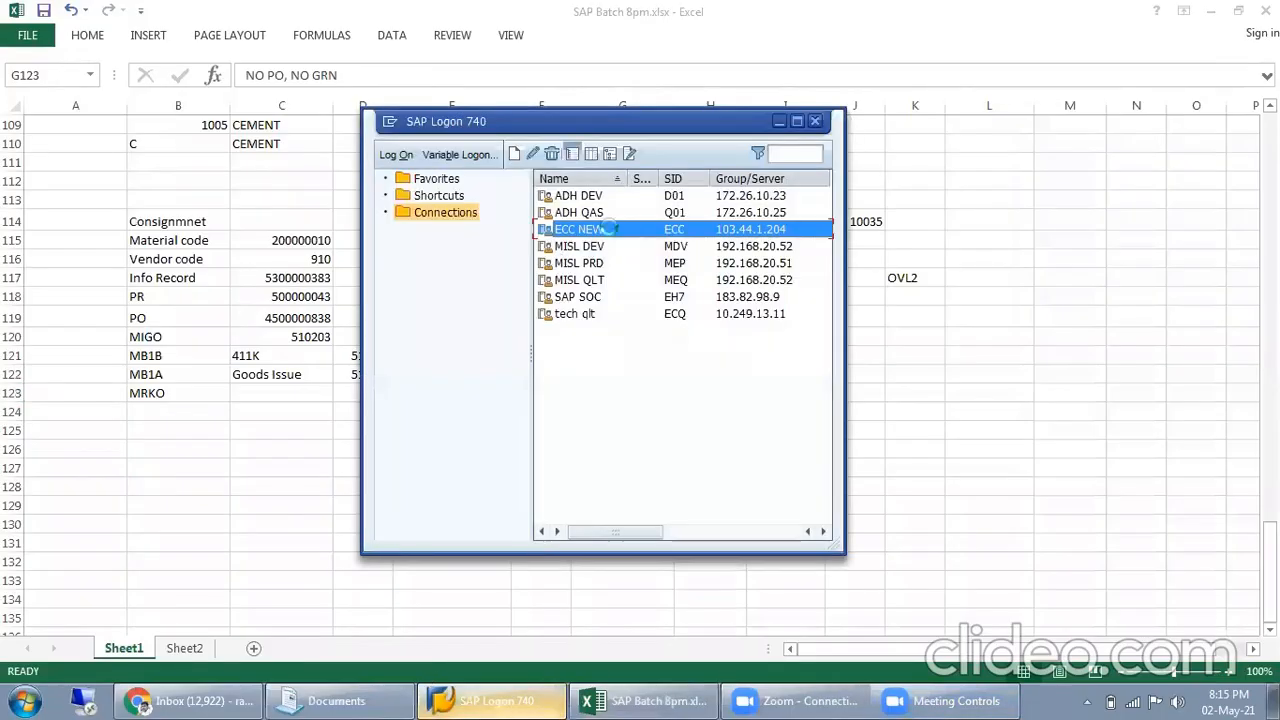
left_click(779, 121)
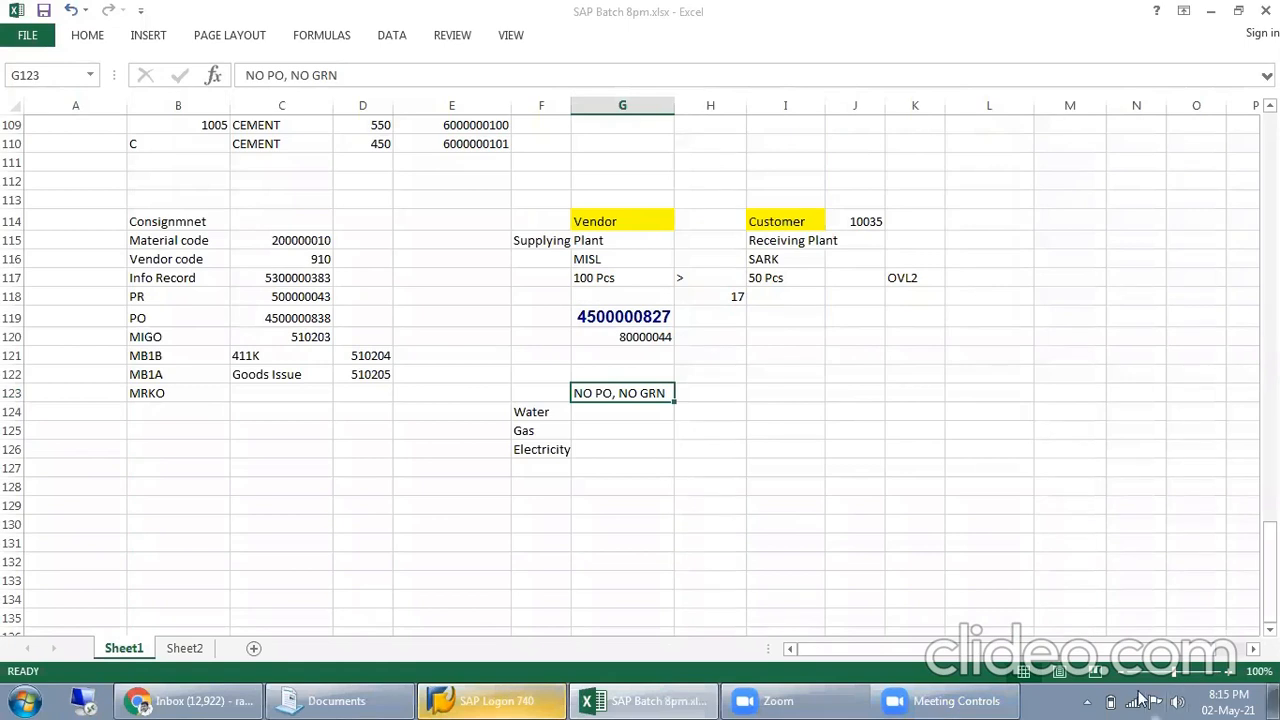
left_click(1132, 700)
left_click(653, 38)
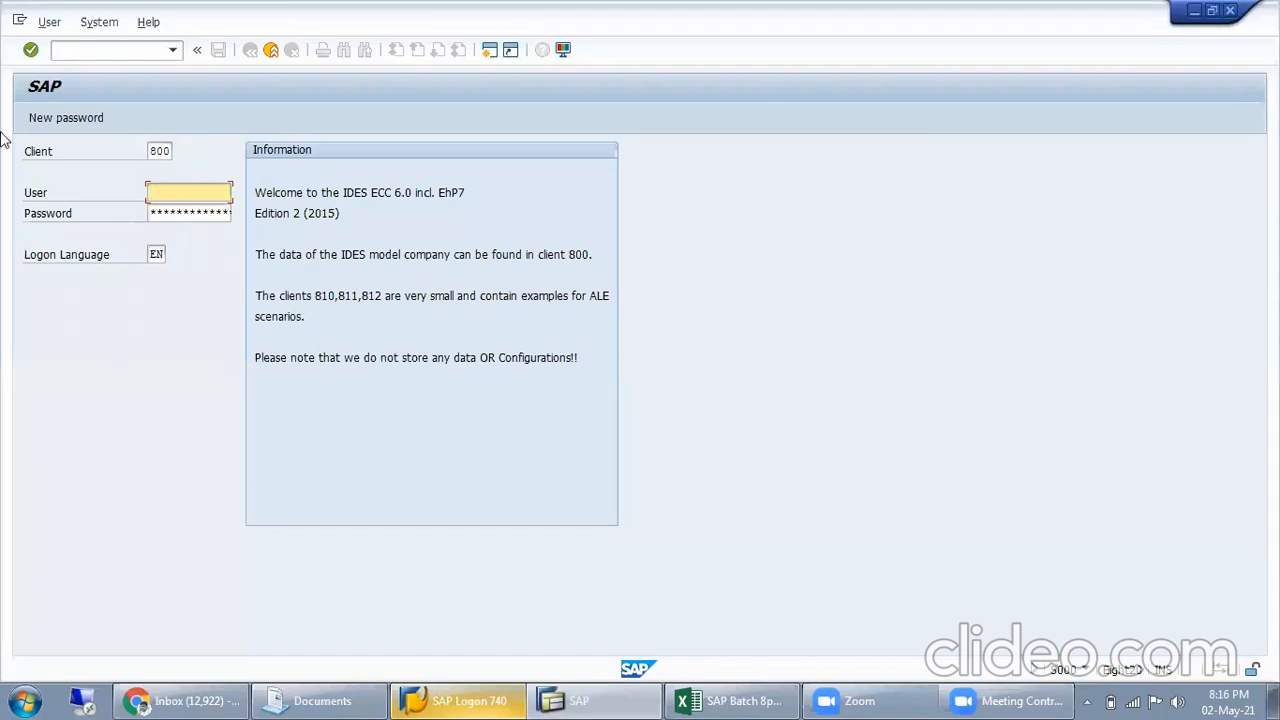
Set the client to 810, choose user ECCUSER01 and try to log on with the account password
key("shift+Tab")
type("810")
key("Down")
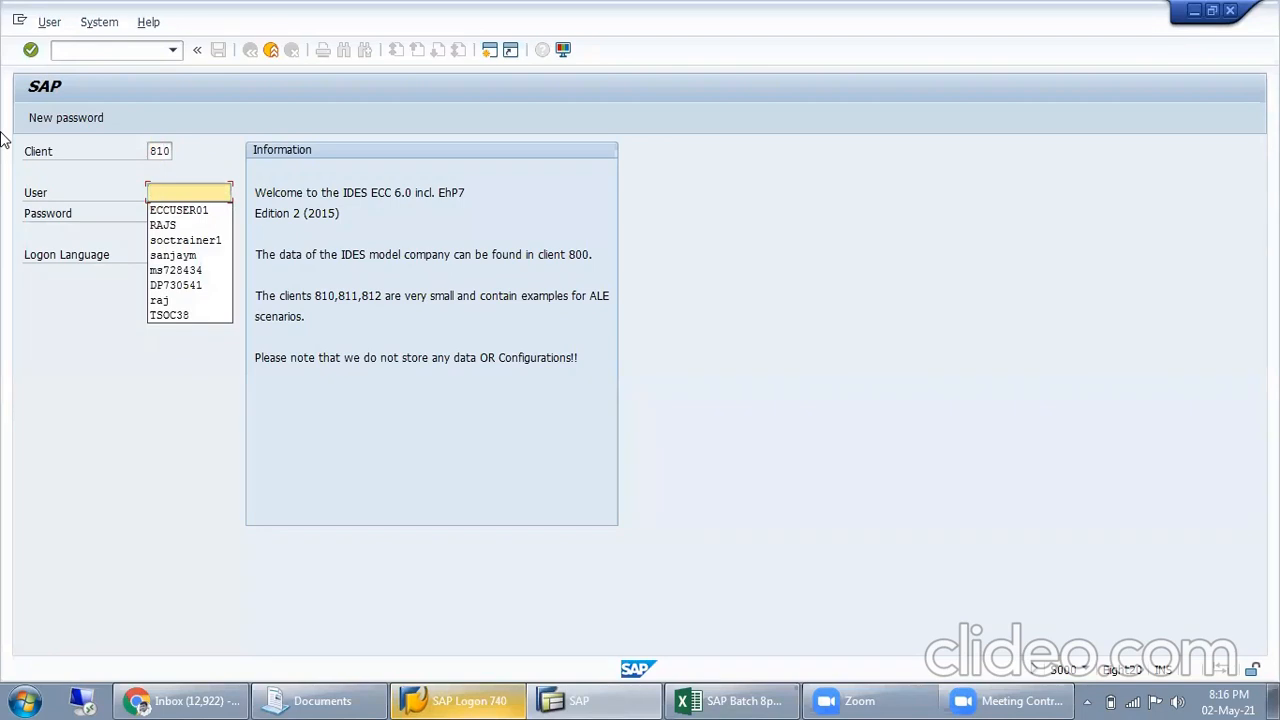
key("Down")
key("Return")
key("Tab")
type("**********")
key("Return")
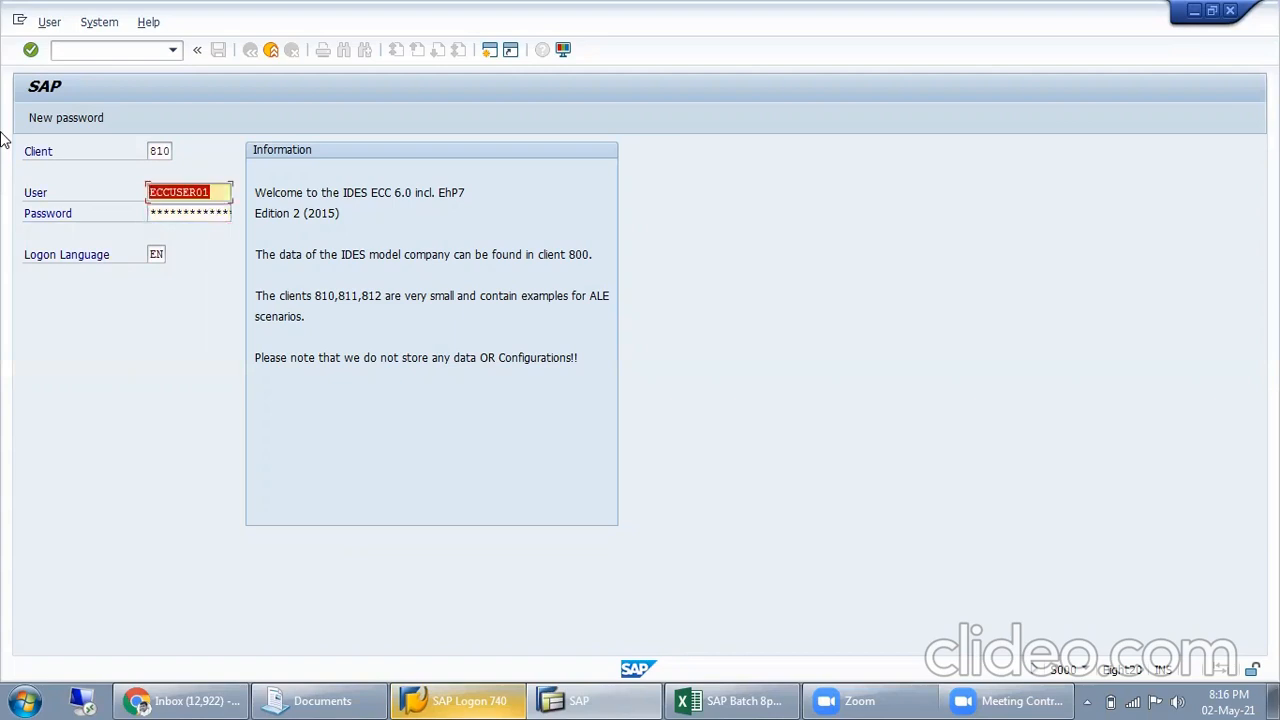
type("***********")
Re-enter the account password and log on without ending the other logons, dismissing the information message
key("Return")
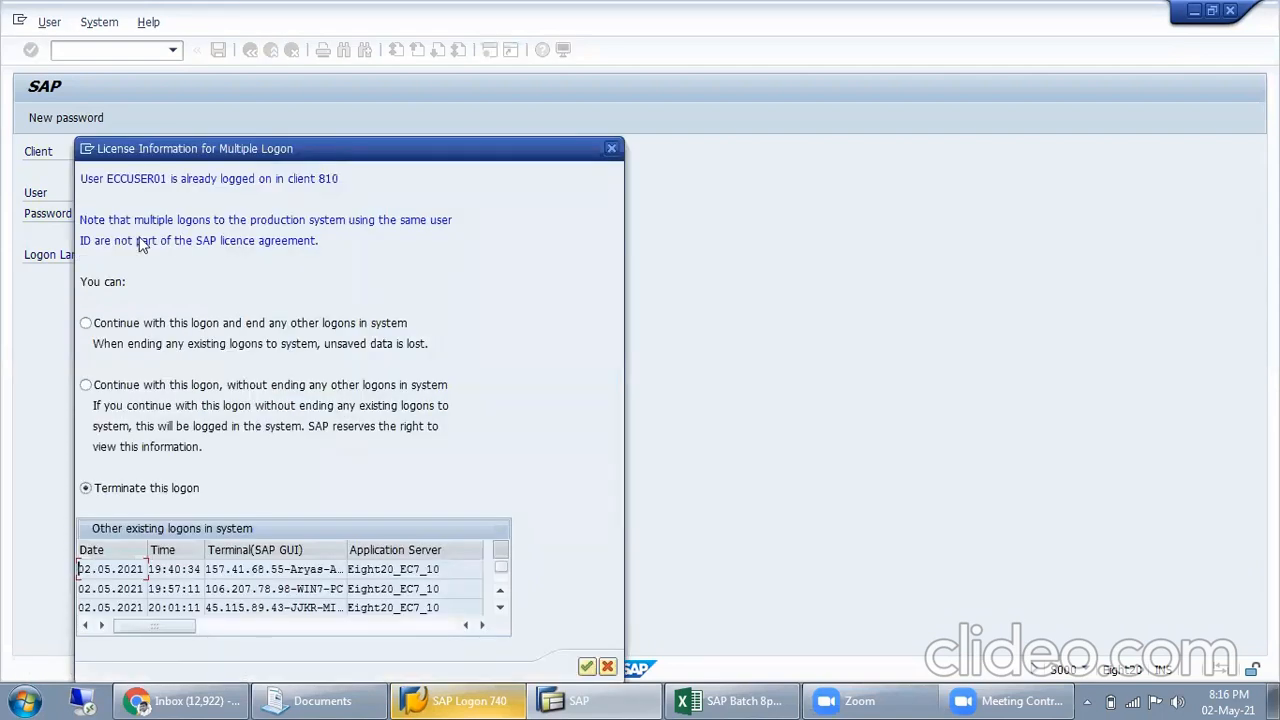
left_click(158, 393)
key("Return")
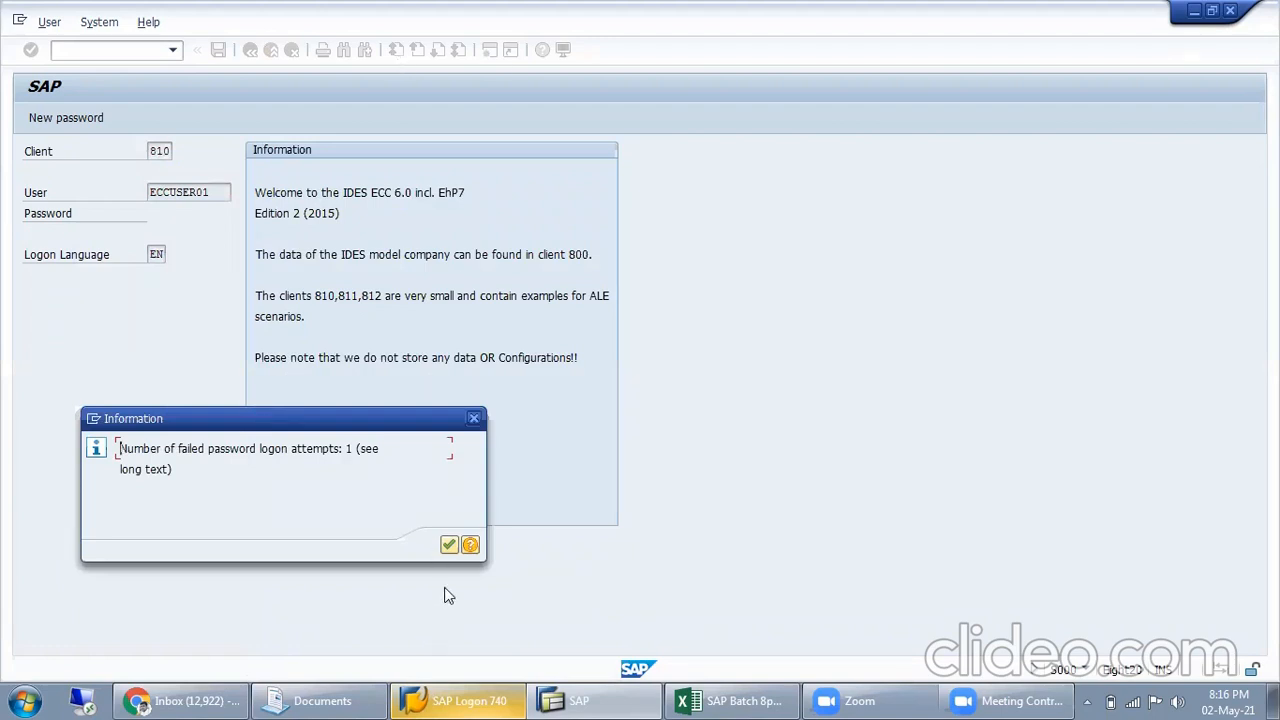
left_click(448, 546)
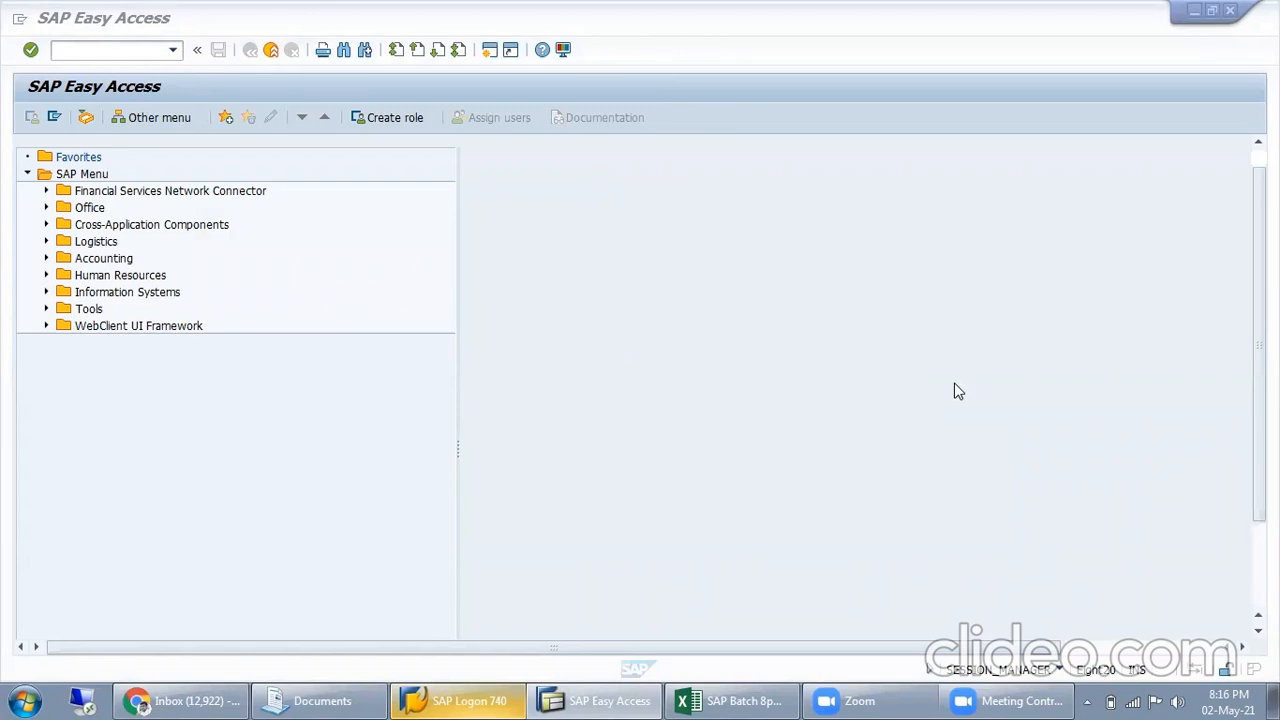
Start transaction MM01 and set the new material's industry sector to Z Leather Industry
left_click(114, 52)
type("MM01")
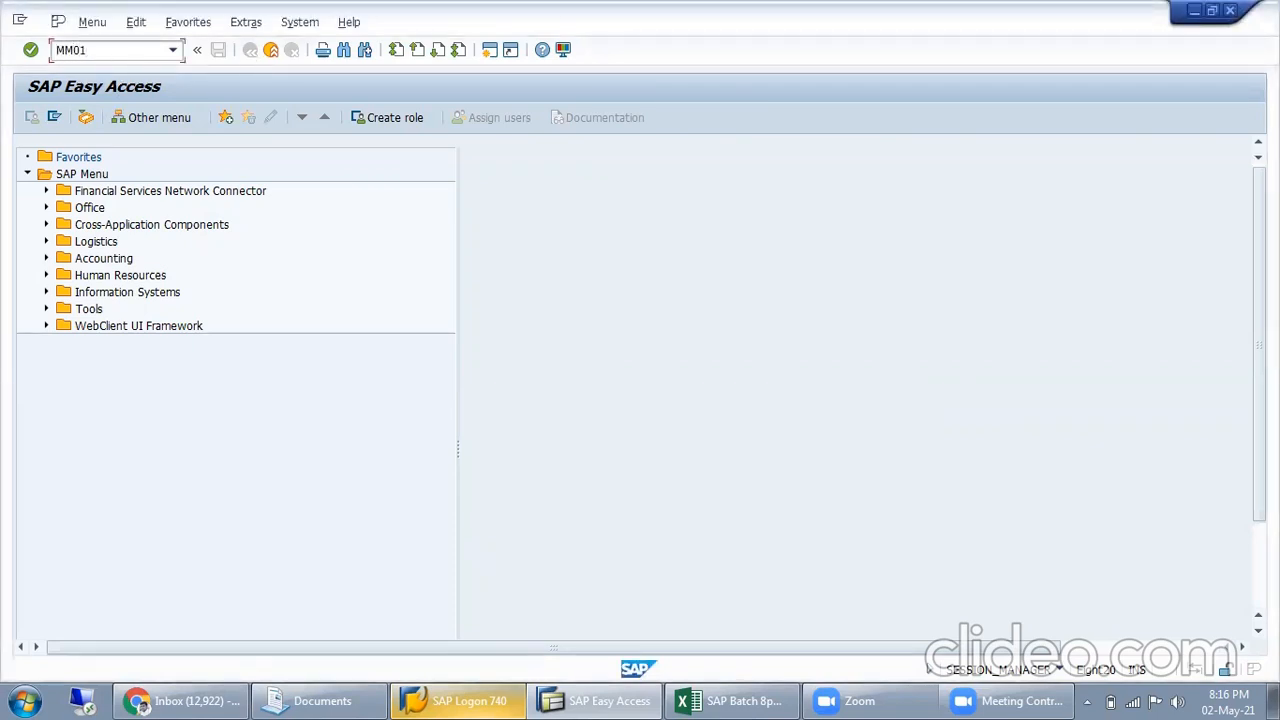
key("Return")
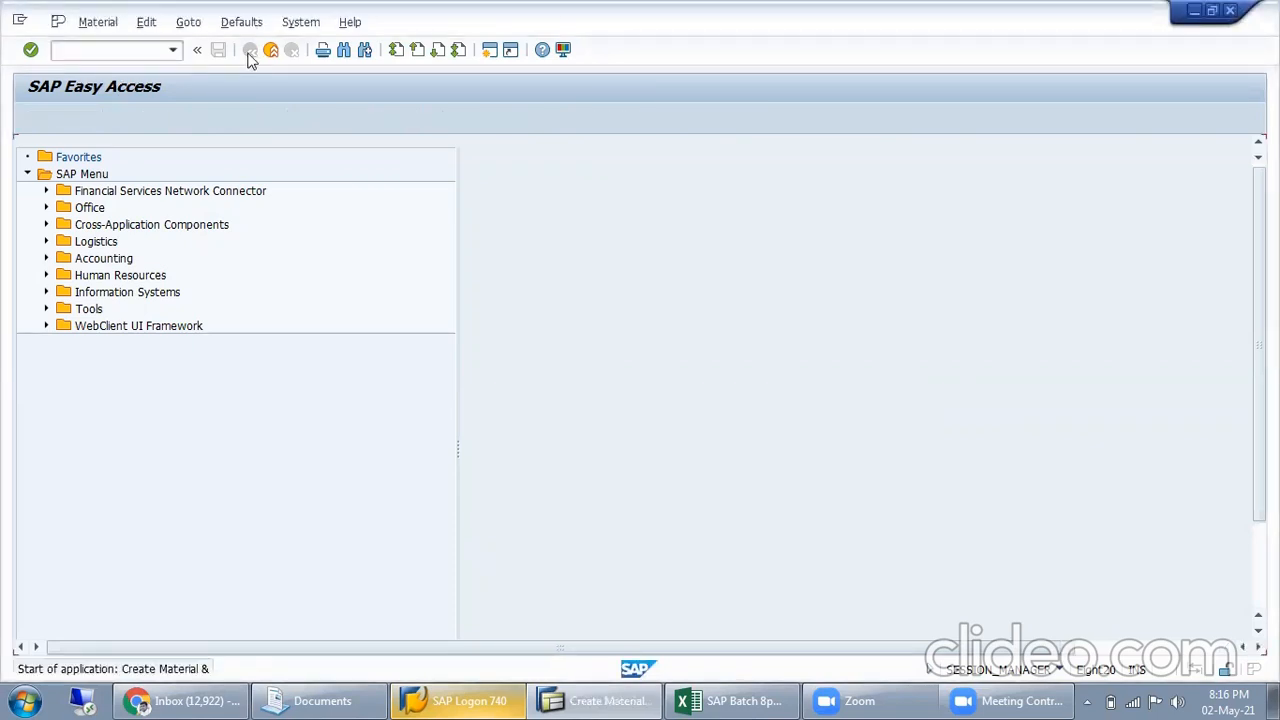
left_click(197, 212)
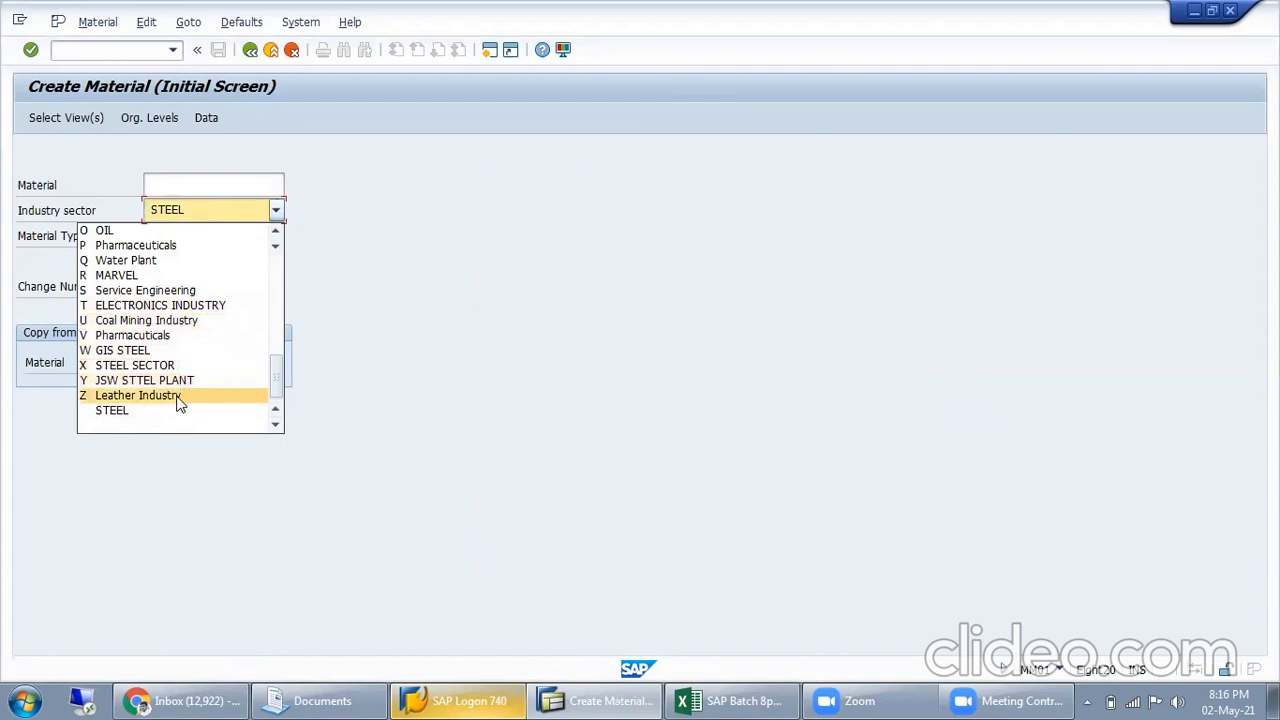
left_click(176, 396)
Try to continue with ROH Raw Material std-vivo as the material type, leaving the material number empty
left_click(192, 244)
scroll(182, 373, "down", 10)
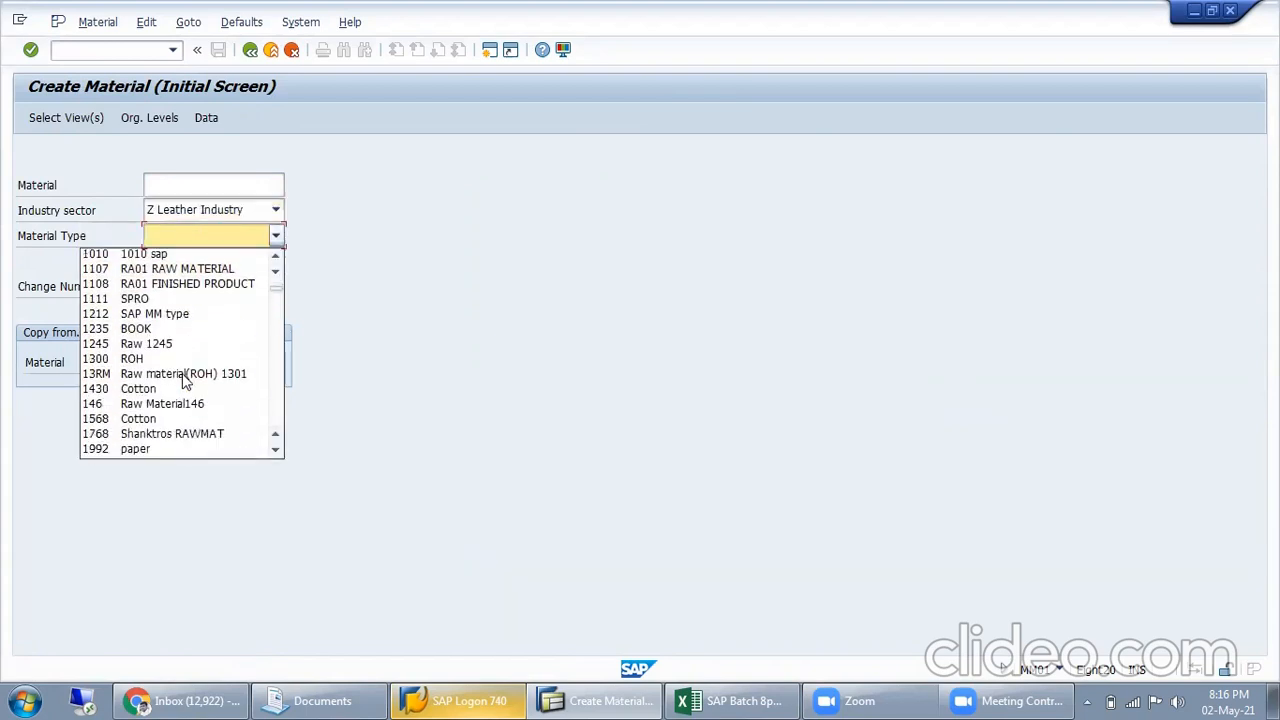
scroll(185, 377, "down", 15)
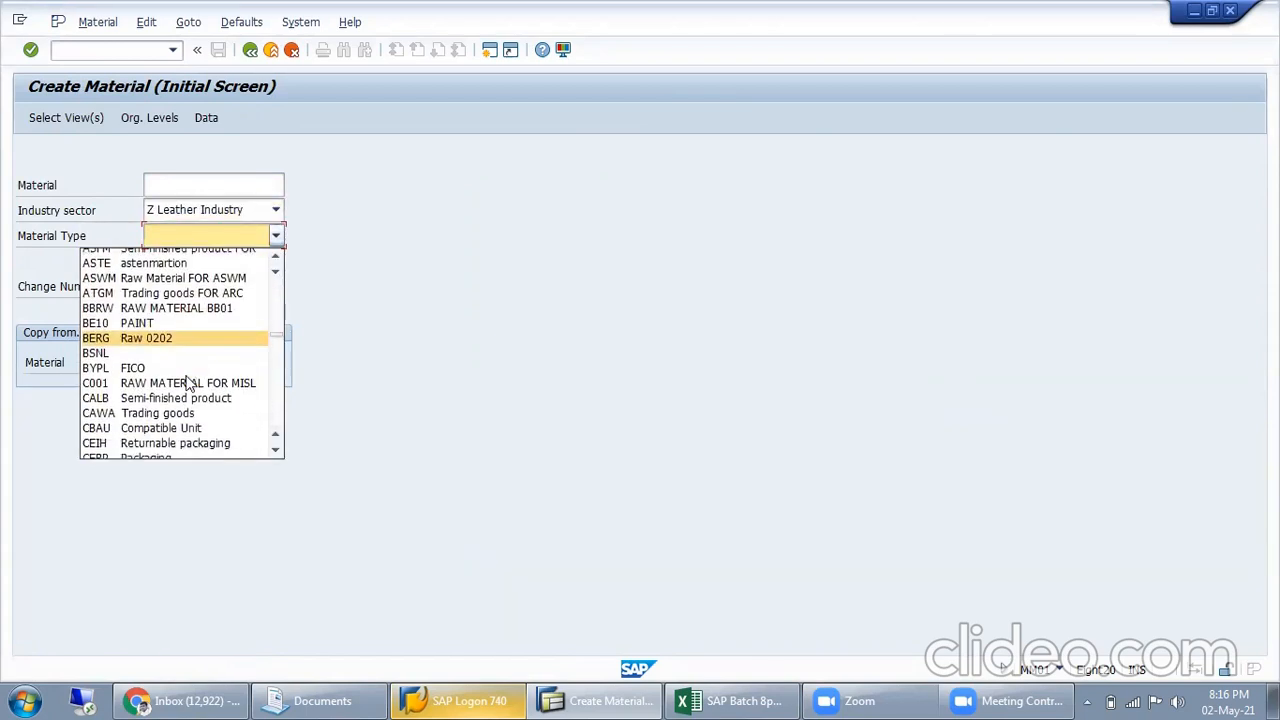
scroll(187, 381, "down", 15)
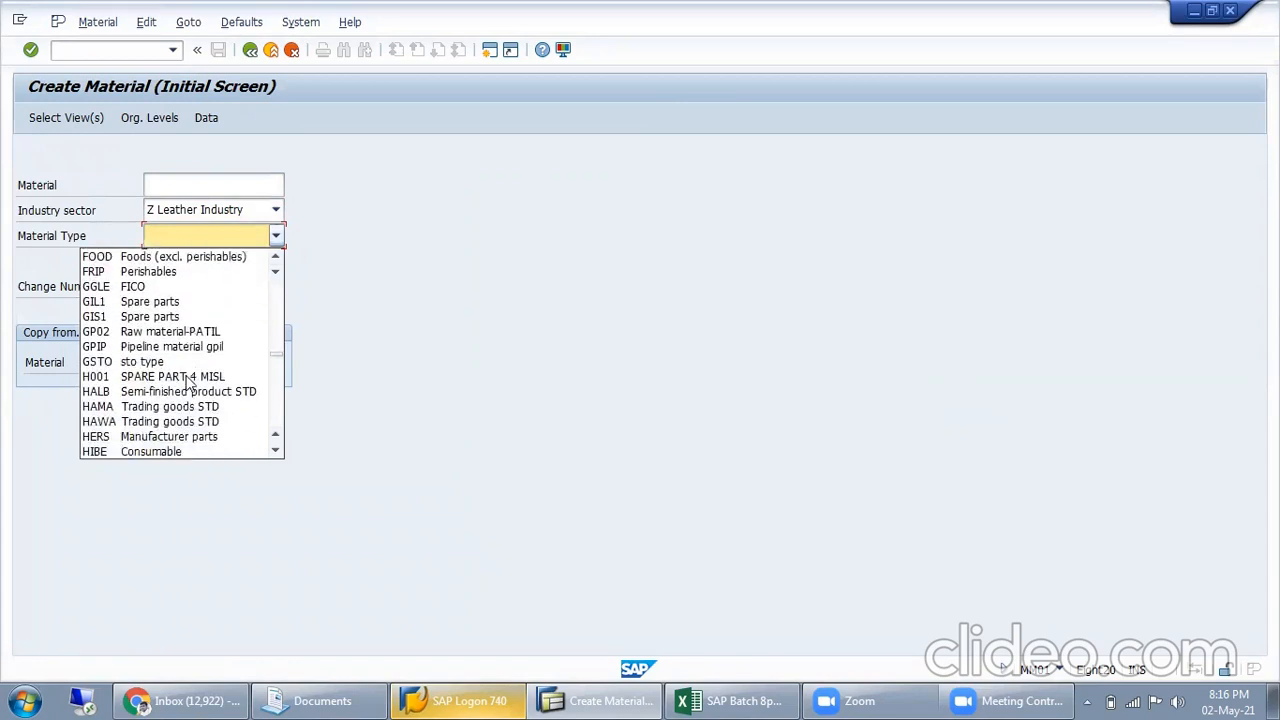
scroll(187, 381, "down", 8)
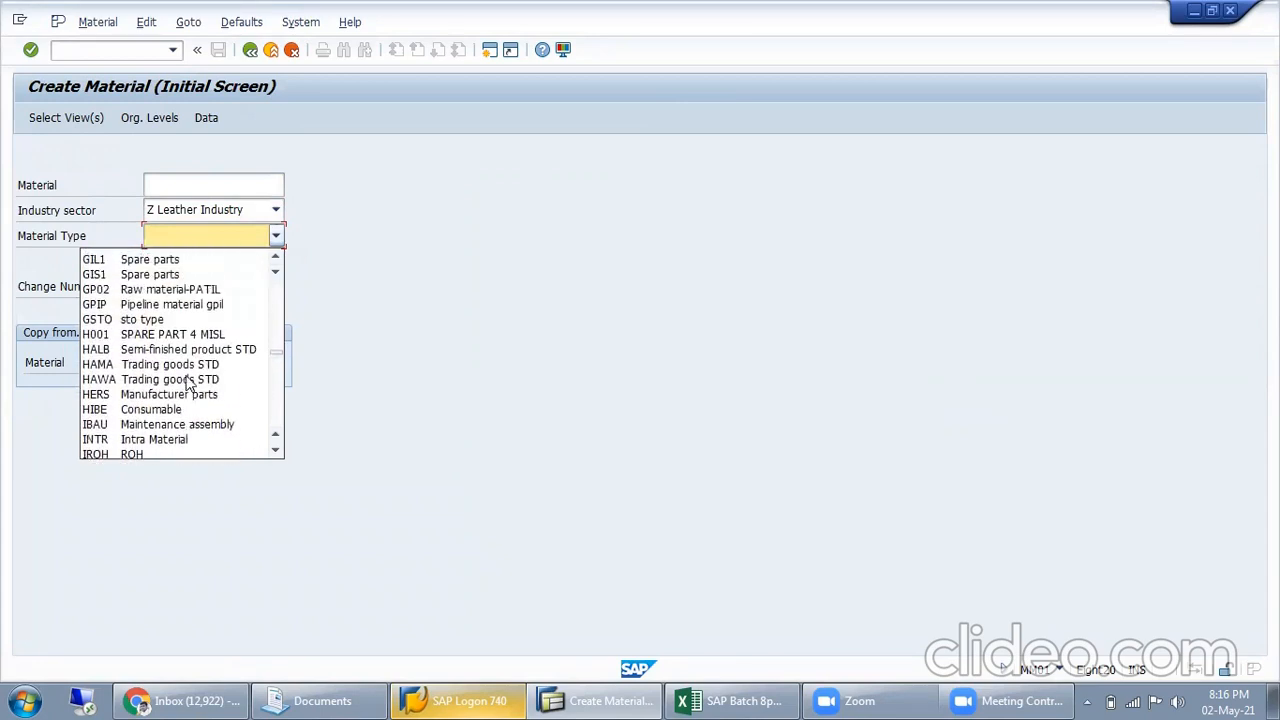
scroll(187, 381, "down", 15)
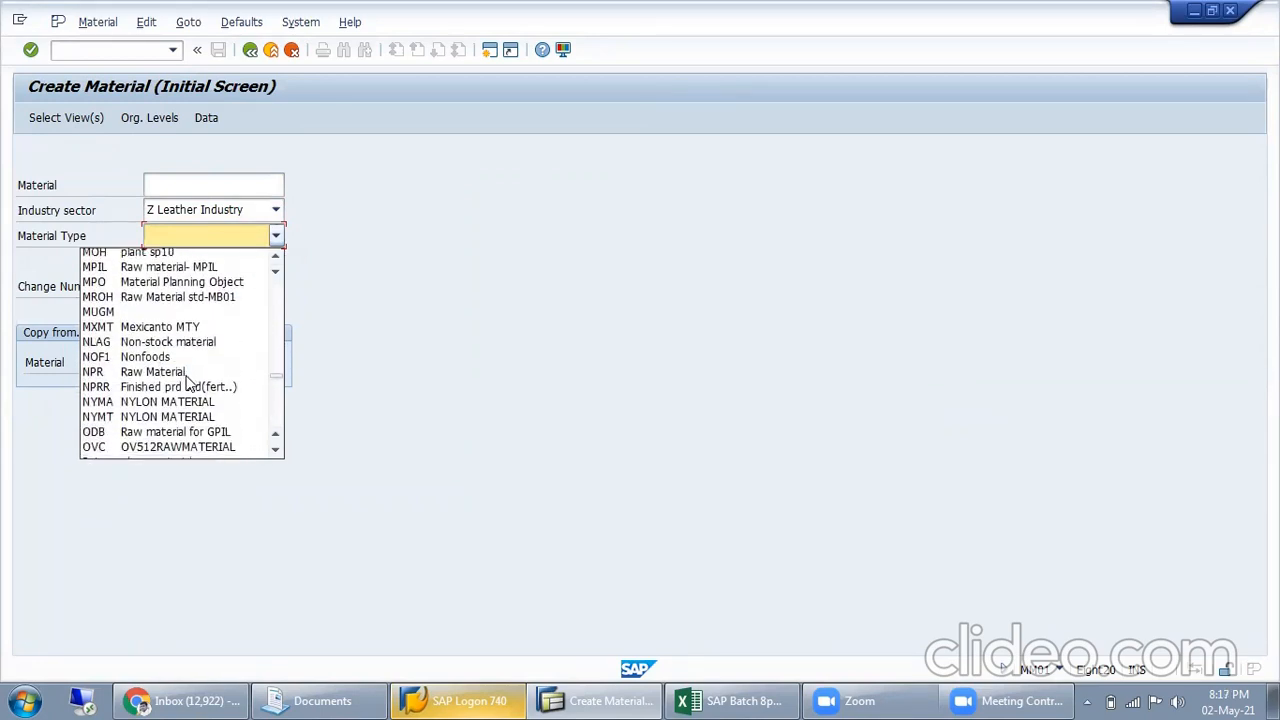
scroll(187, 381, "down", 3)
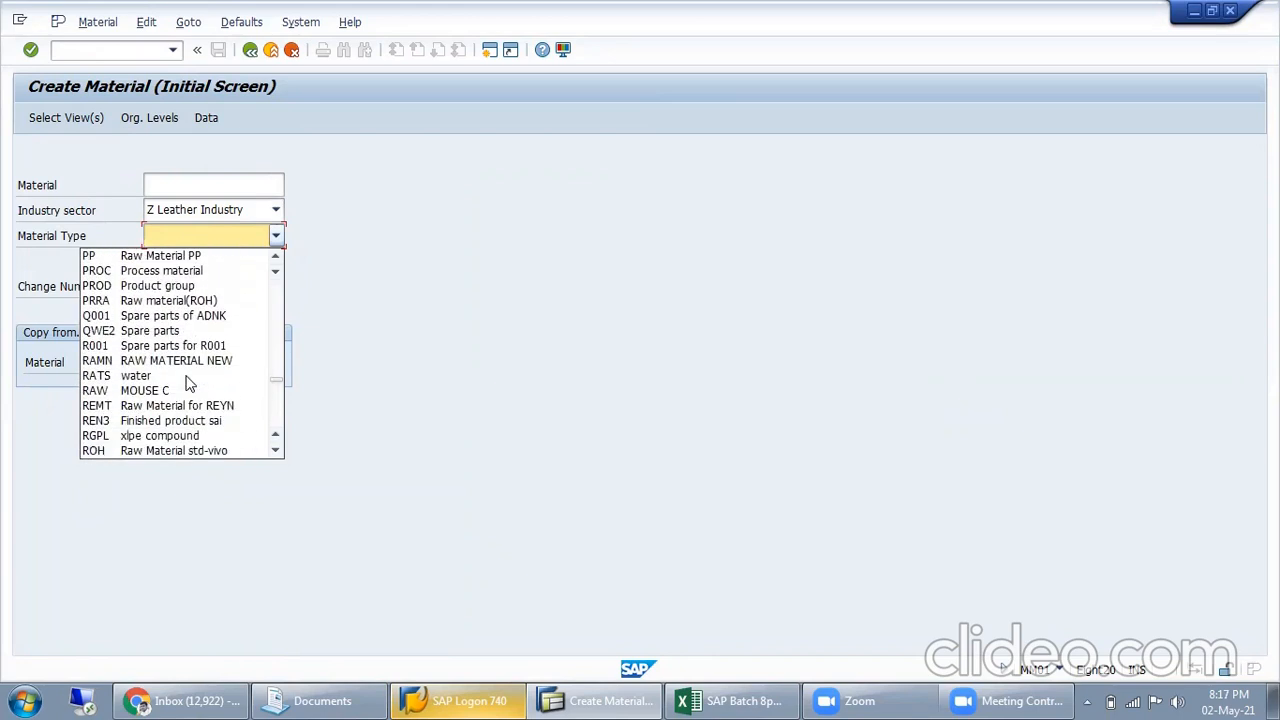
scroll(182, 370, "down", 3)
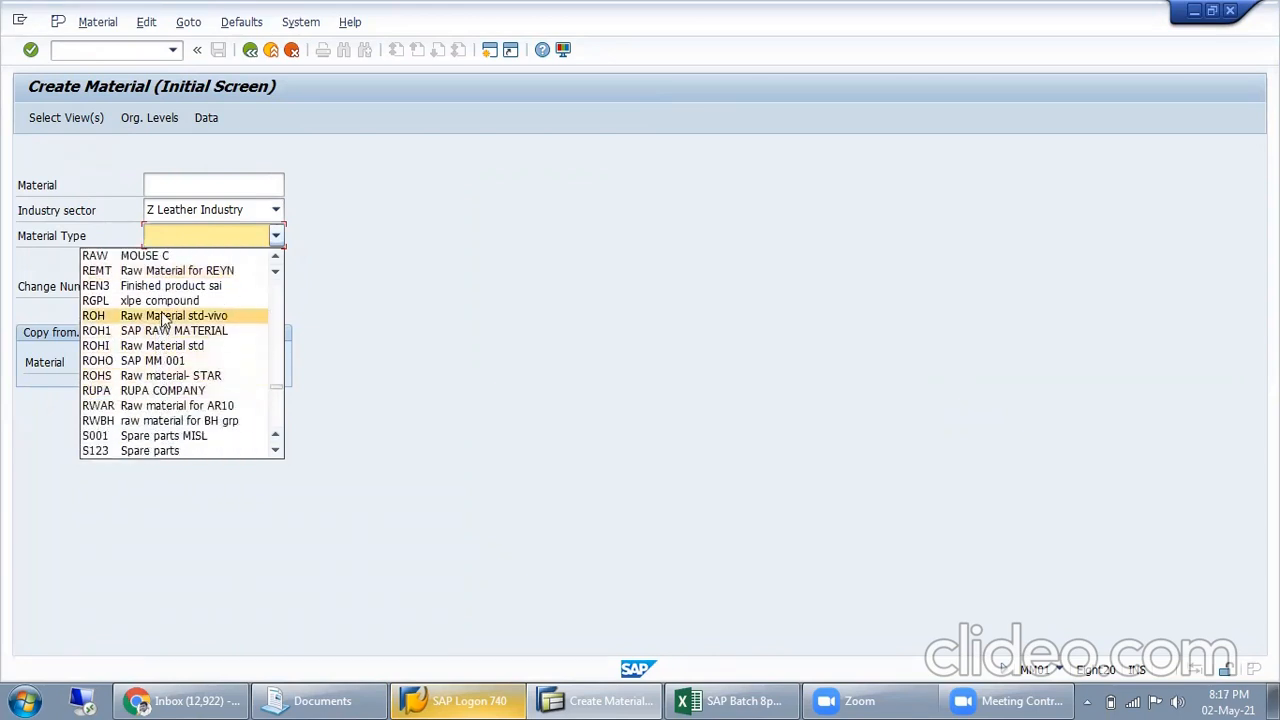
left_click(163, 318)
key("Return")
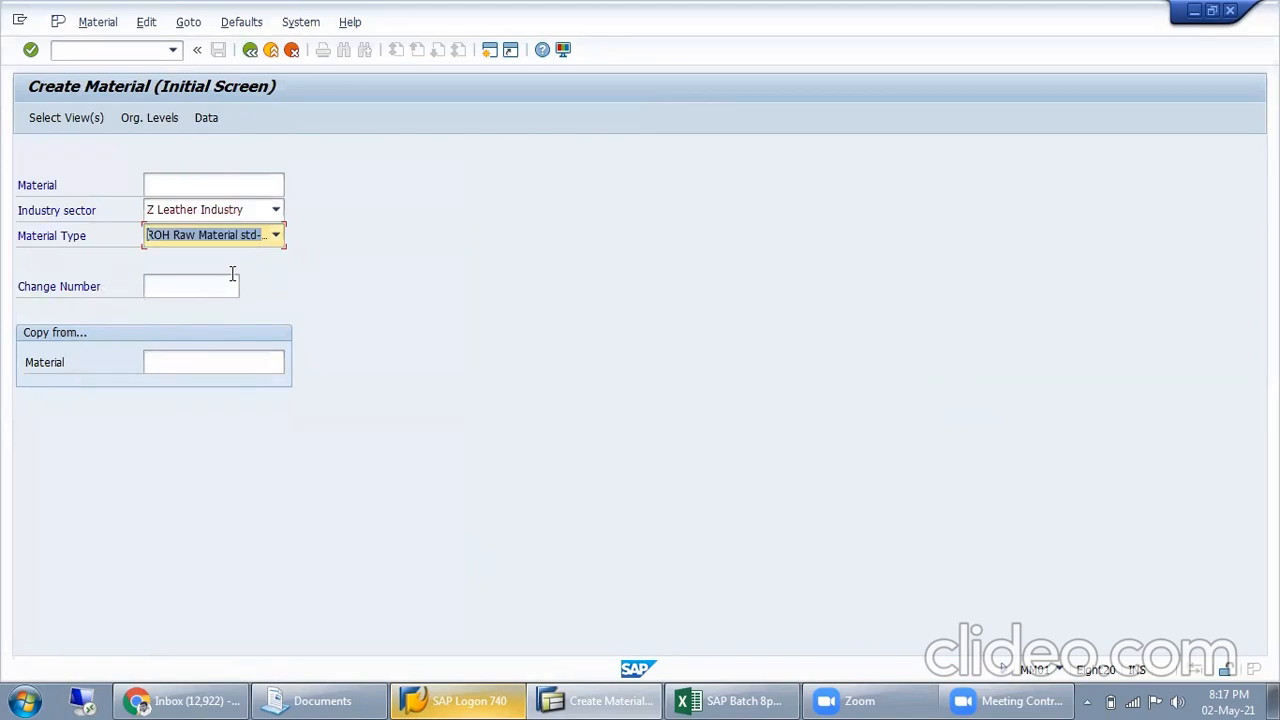
Set the material type to Z001 Spare parts for MISL and continue to the view selection
left_click(275, 235)
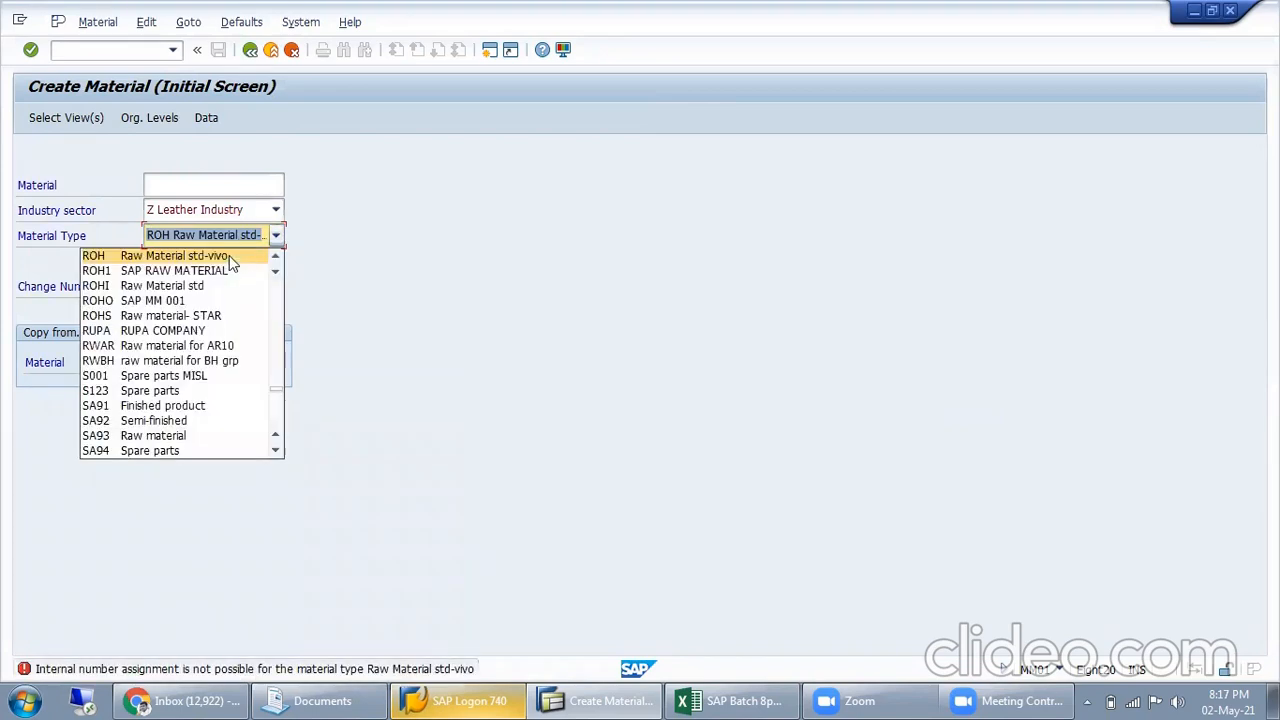
scroll(185, 385, "down", 7)
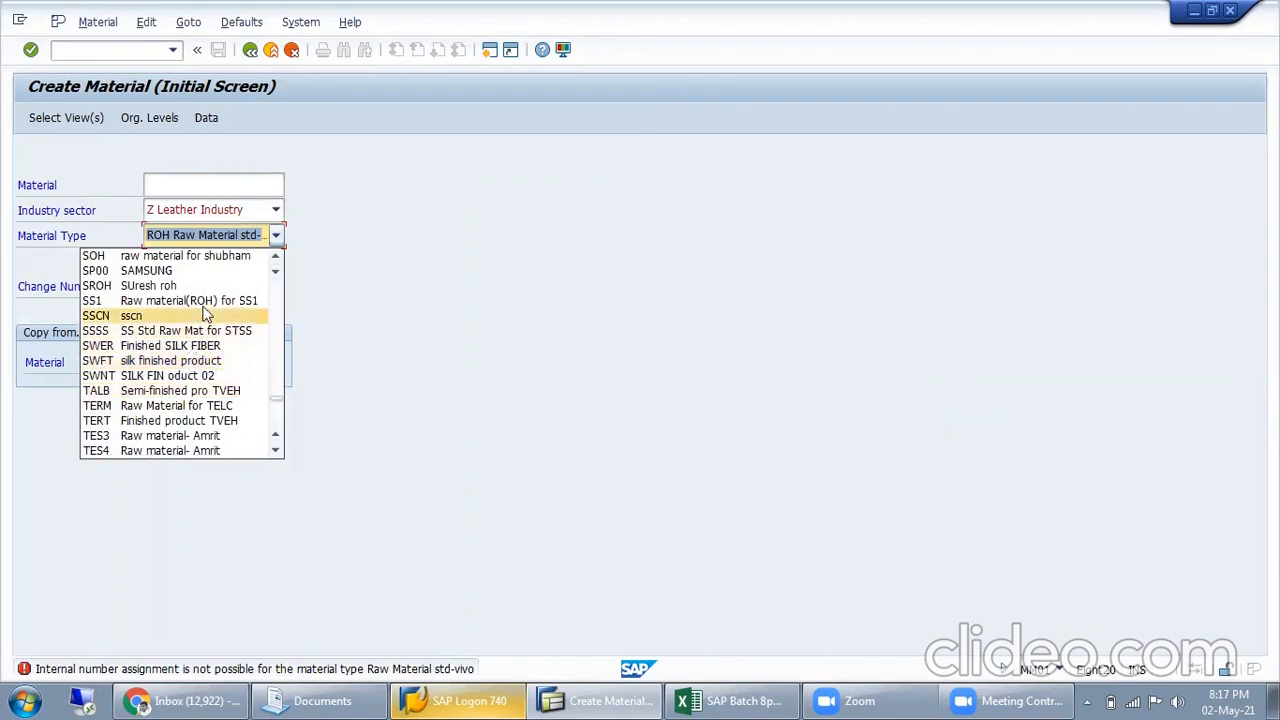
scroll(190, 390, "down", 2)
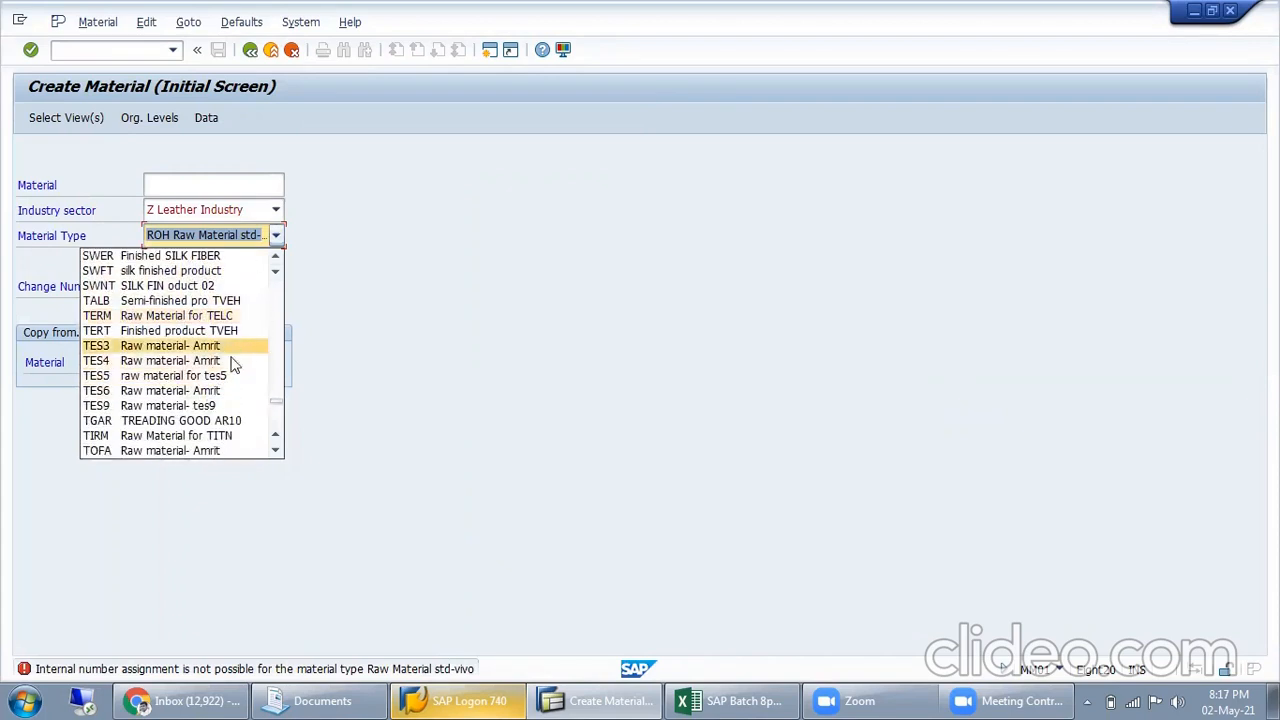
scroll(225, 425, "down", 2)
scroll(222, 440, "down", 10)
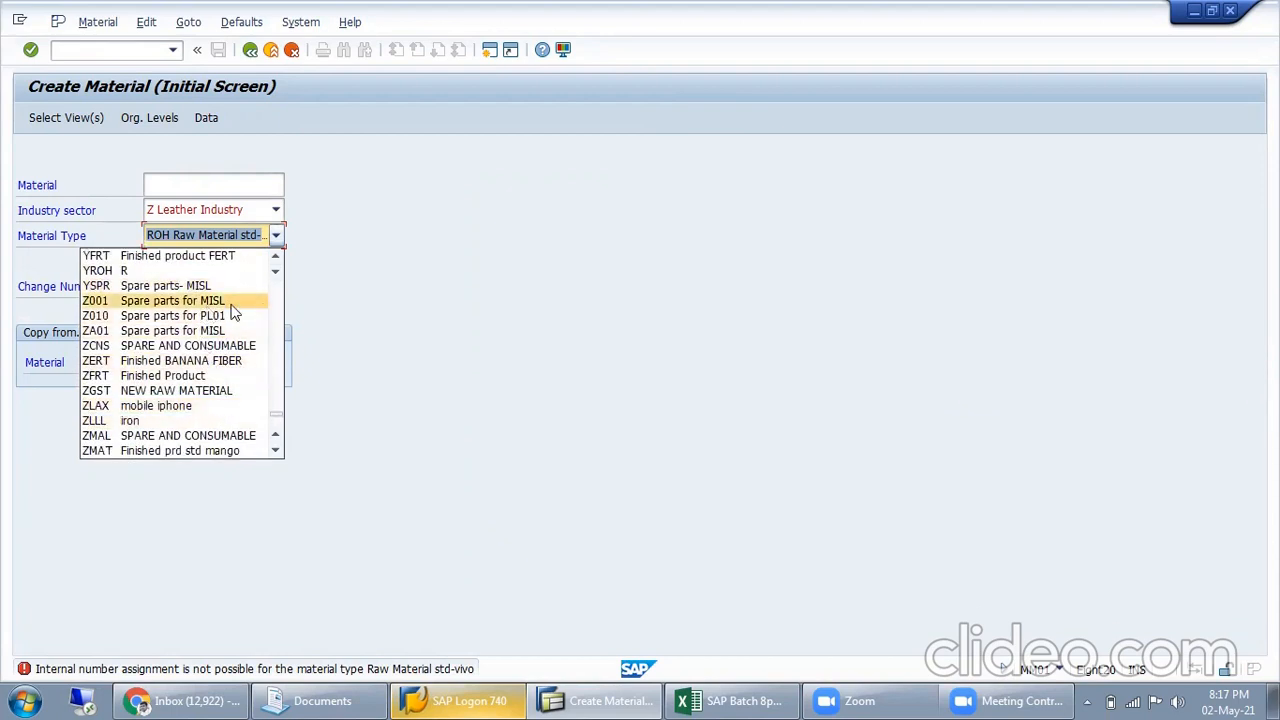
left_click(232, 302)
key("Return")
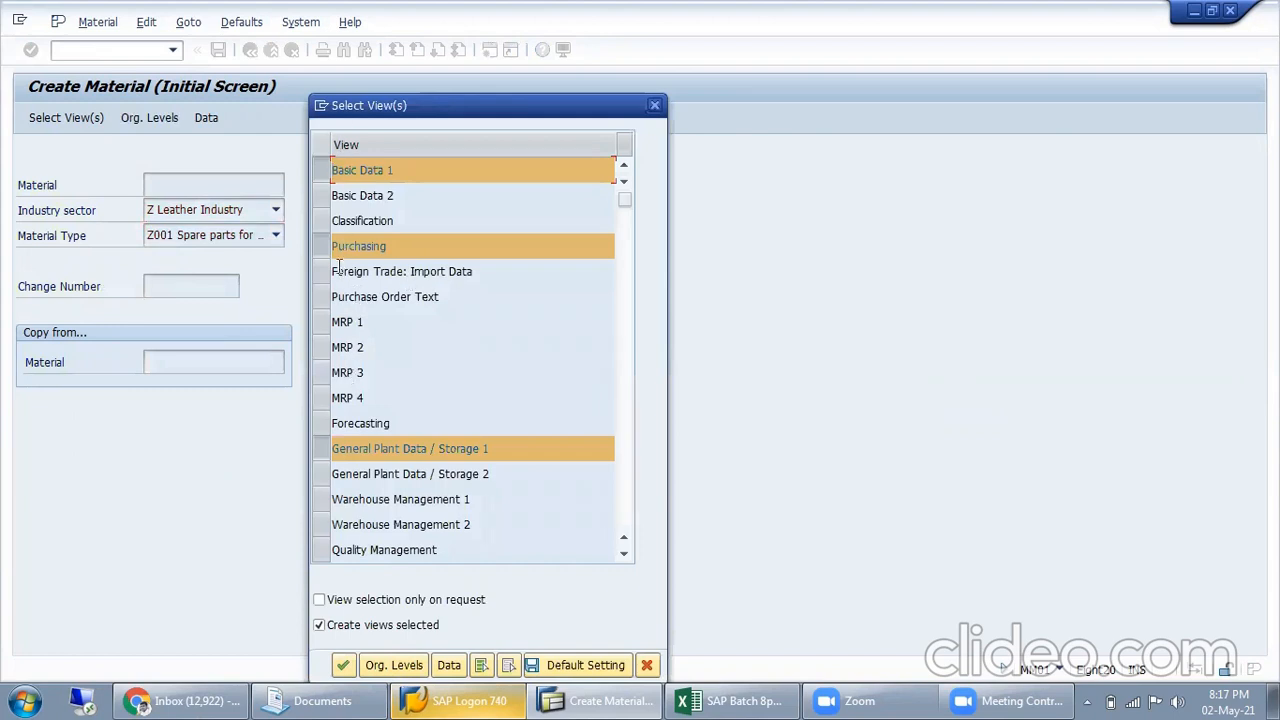
Deselect the General Plant Data / Storage 1 view, then confirm the view selection and plant MISL
left_click(344, 449)
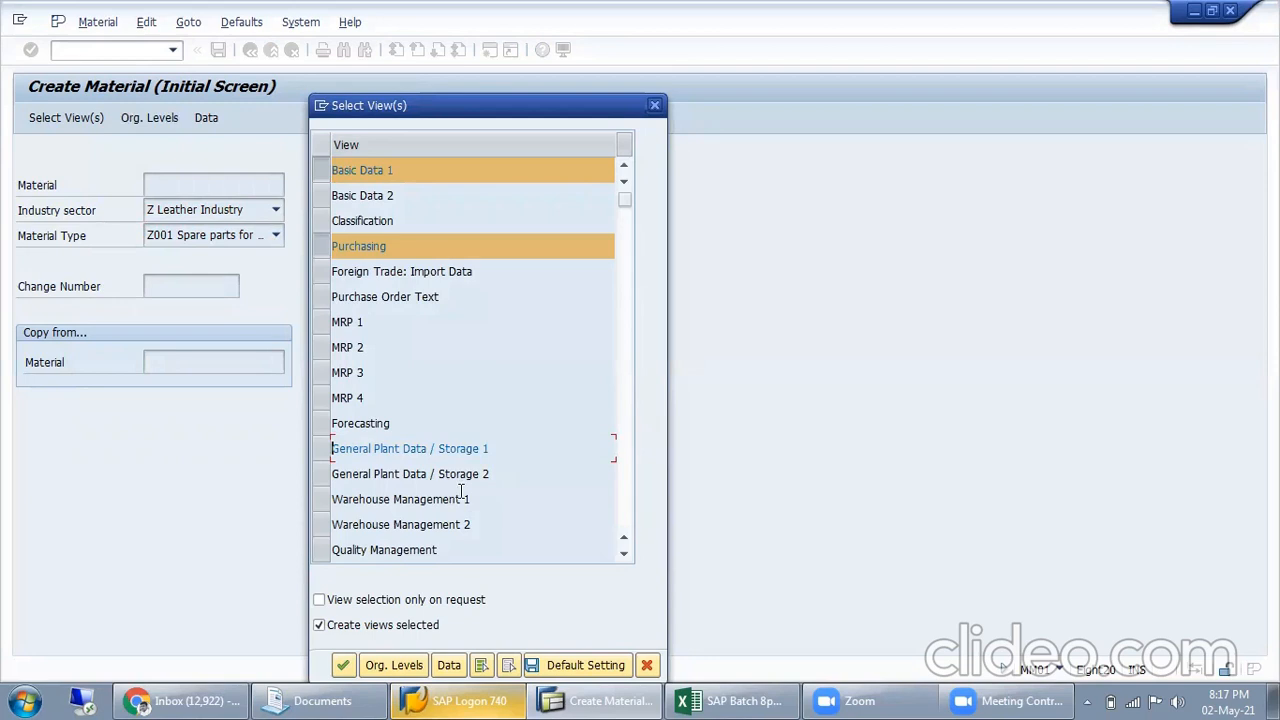
scroll(463, 498, "down", 1)
scroll(489, 444, "up", 1)
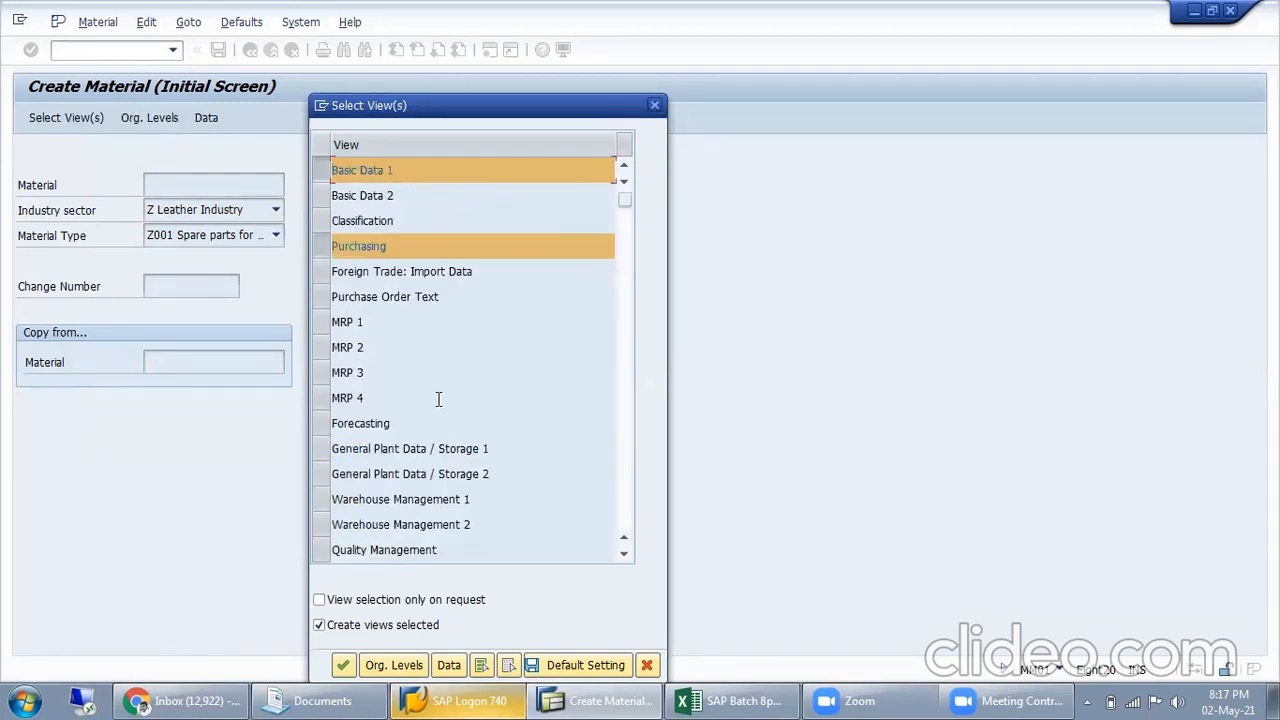
key("Return")
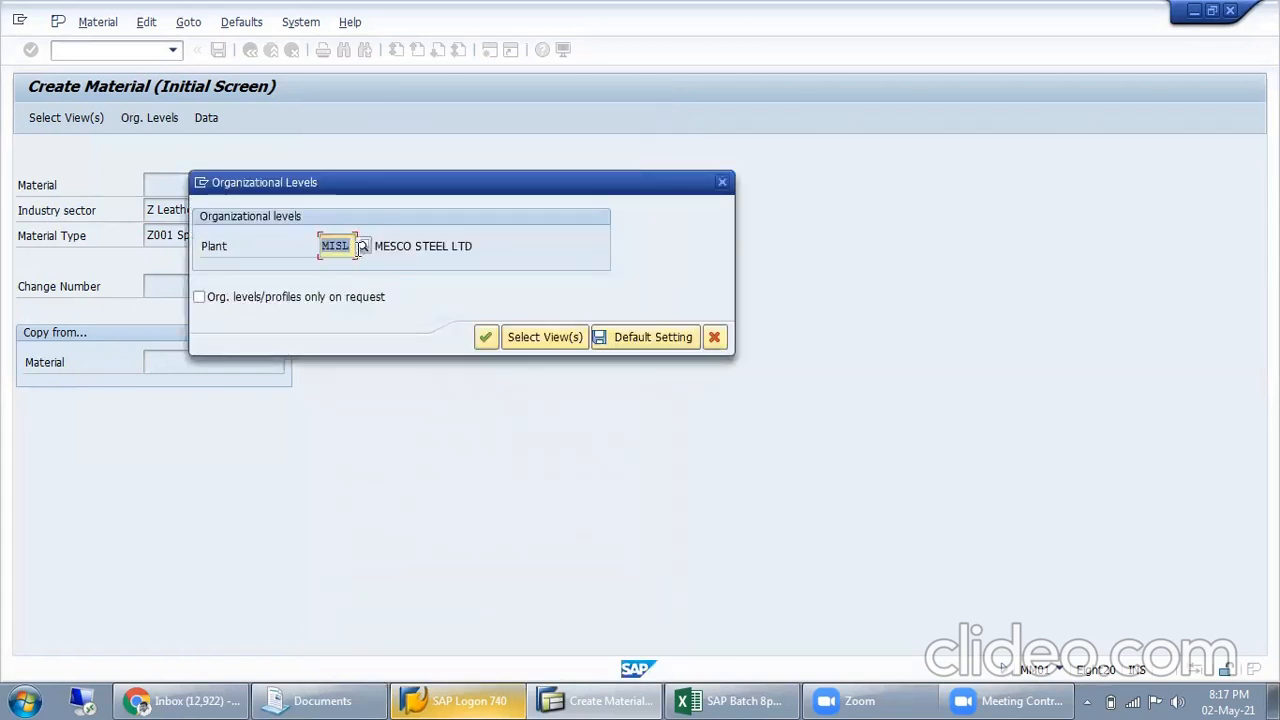
key("Return")
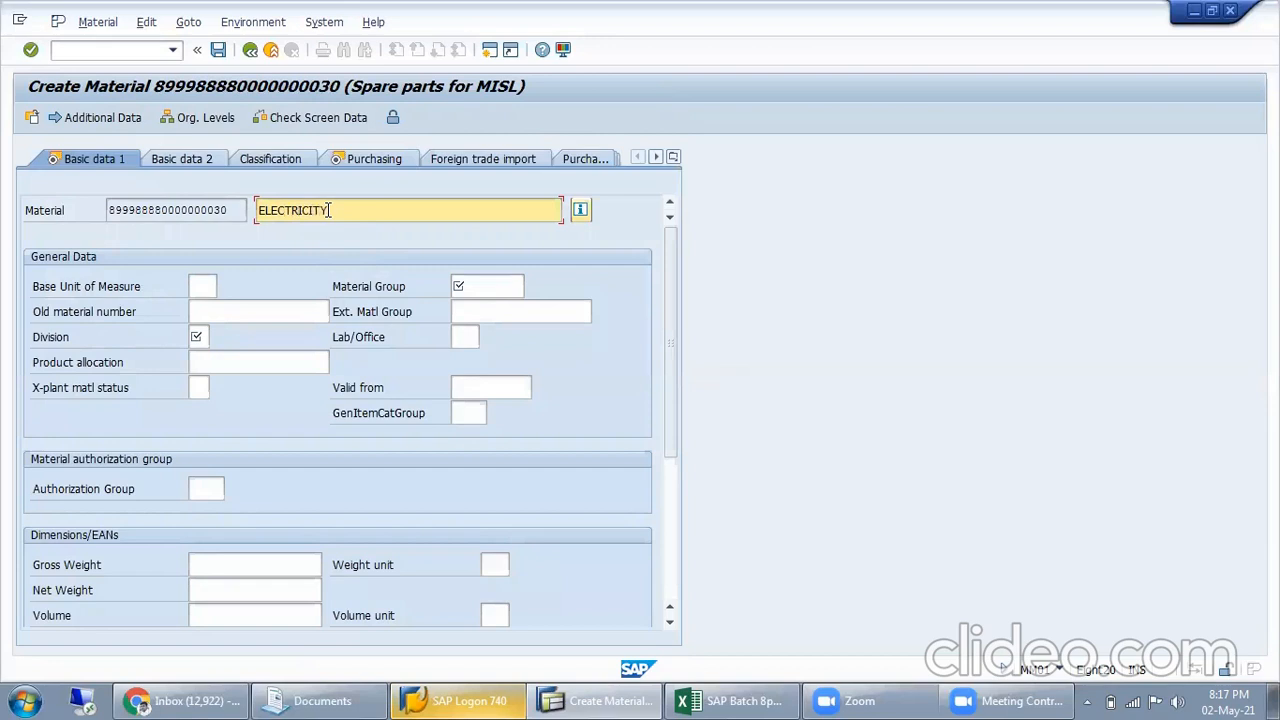
Enter the material description ELECTRICITY and choose WAT (WATT) as the base unit of measure
left_click(199, 286)
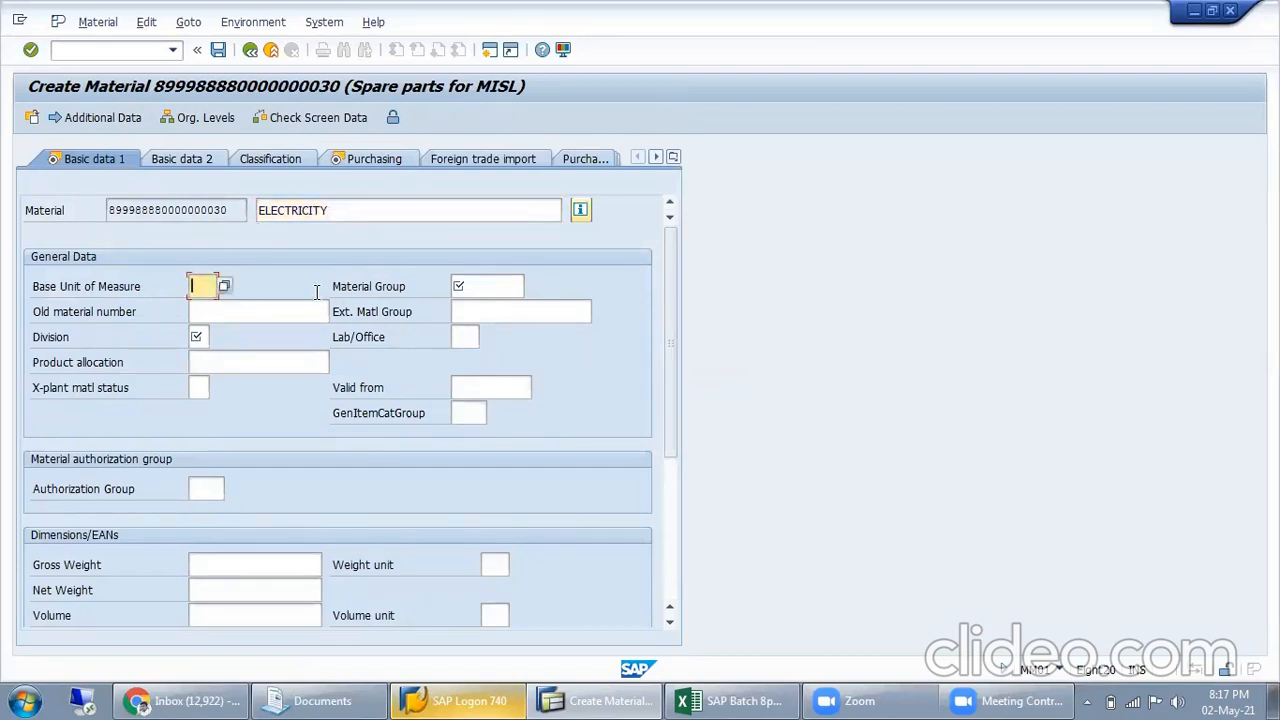
key("F4")
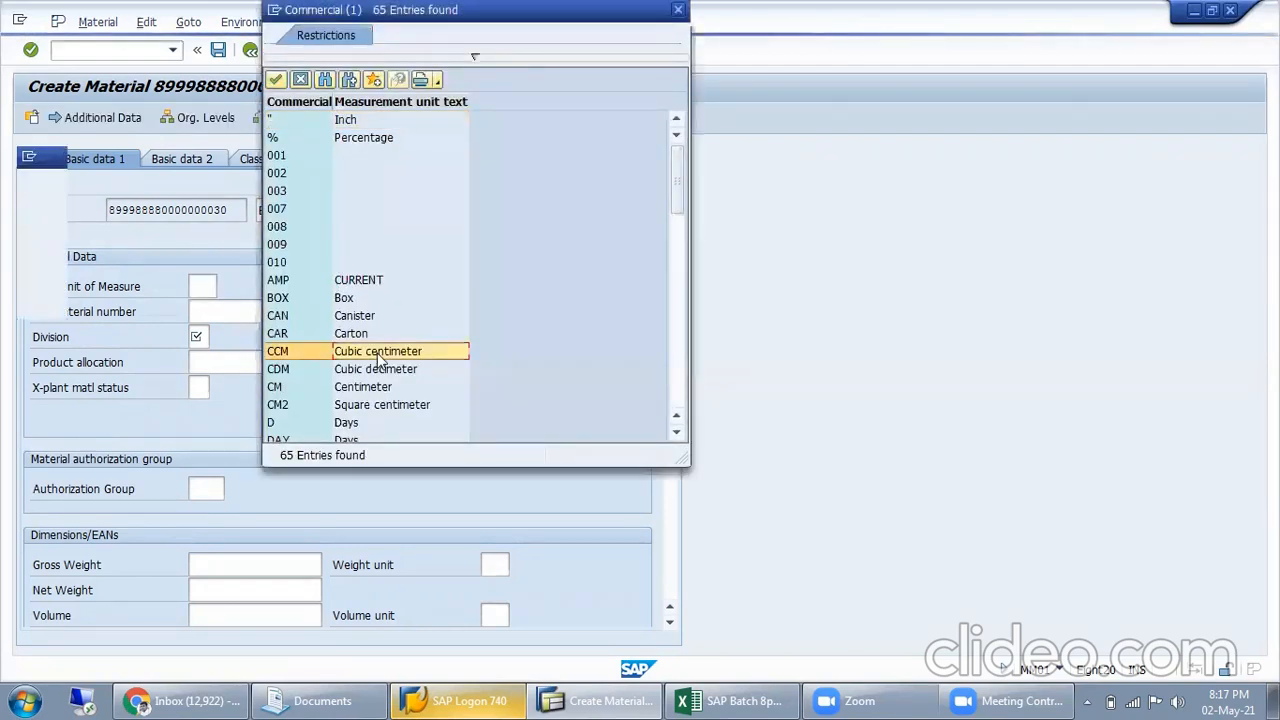
scroll(390, 360, "down", 10)
scroll(393, 353, "down", 6)
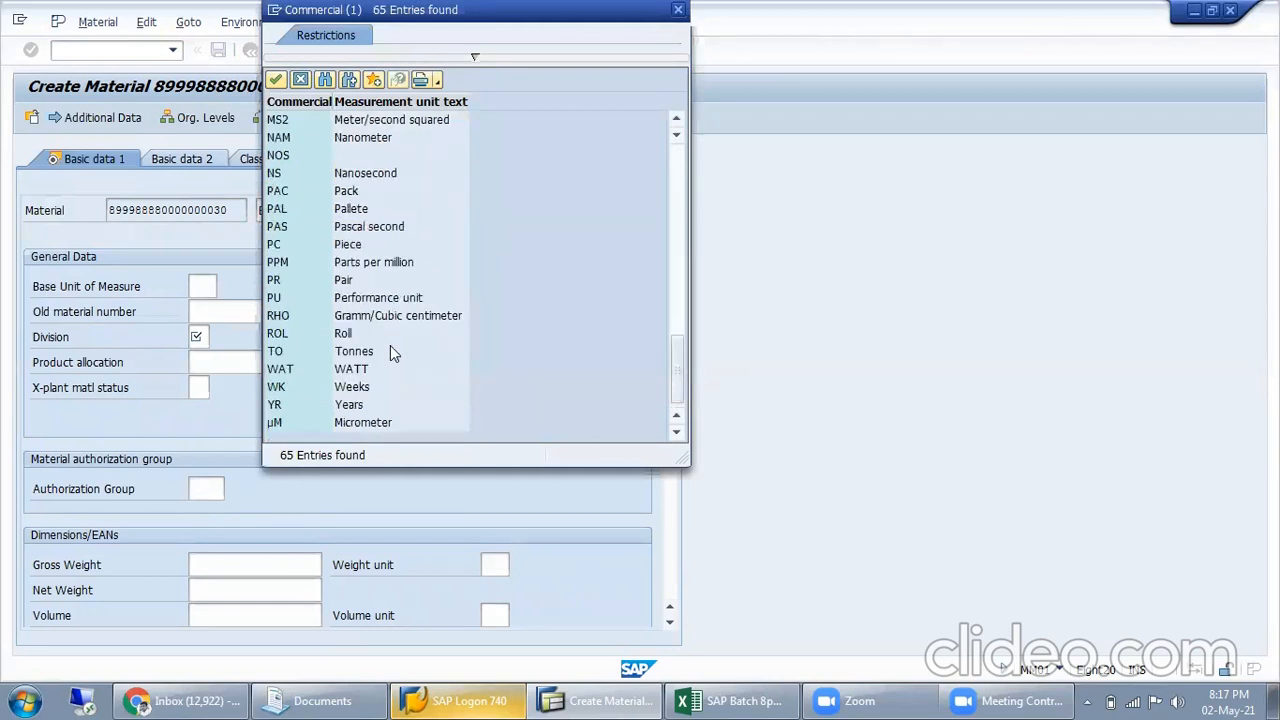
left_click(330, 369)
double_click(330, 369)
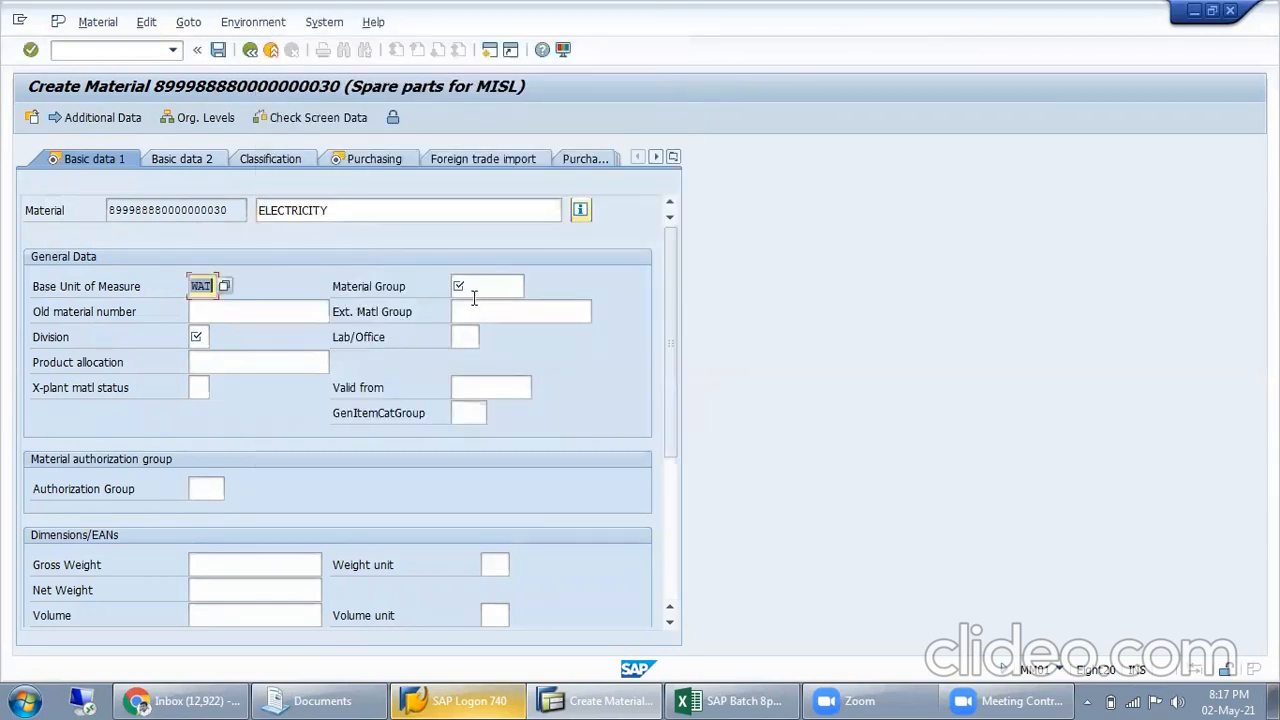
Set the material group to MISL SPAR (ELECT SPARE MISL) from the list of possible values
key("Tab")
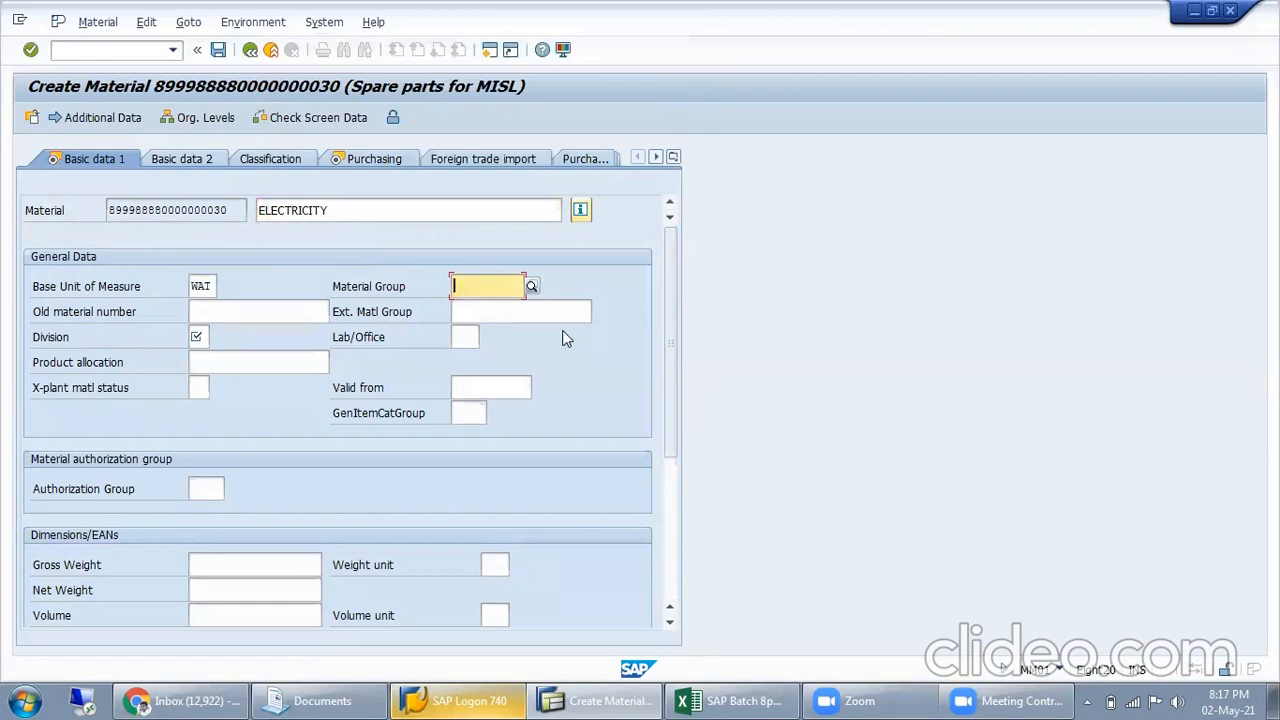
key("F4")
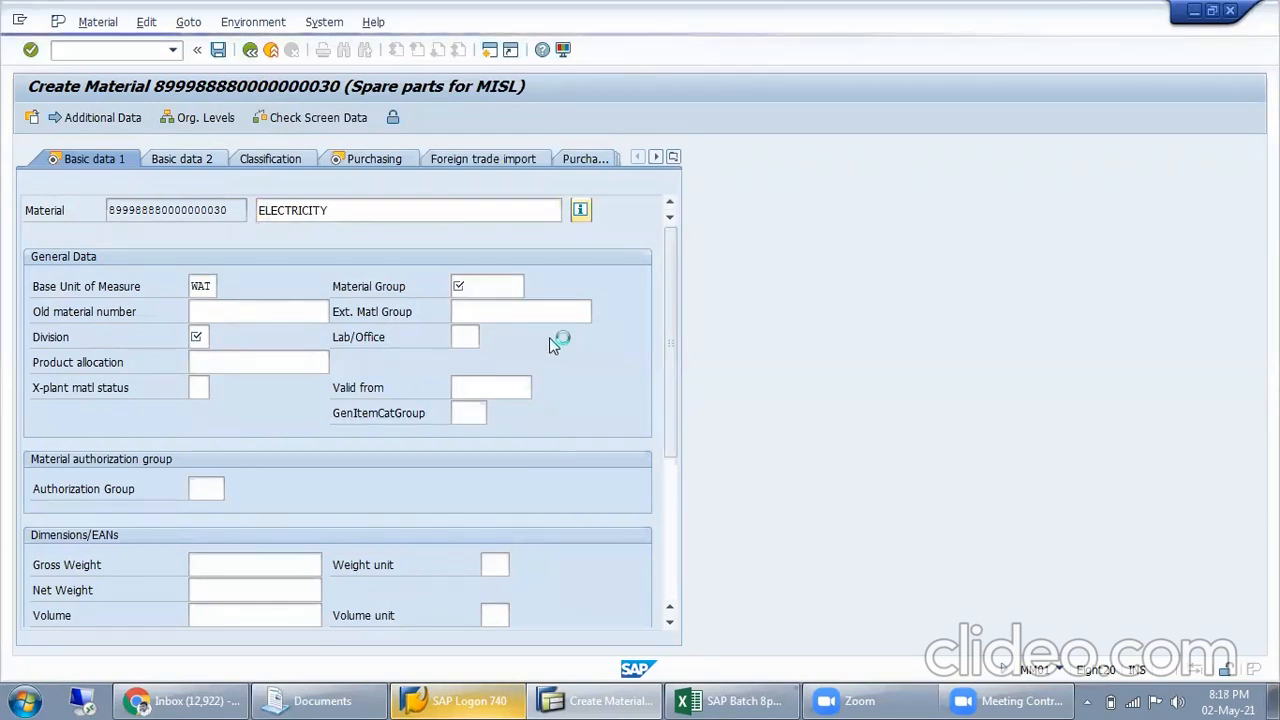
scroll(585, 314, "down", 15)
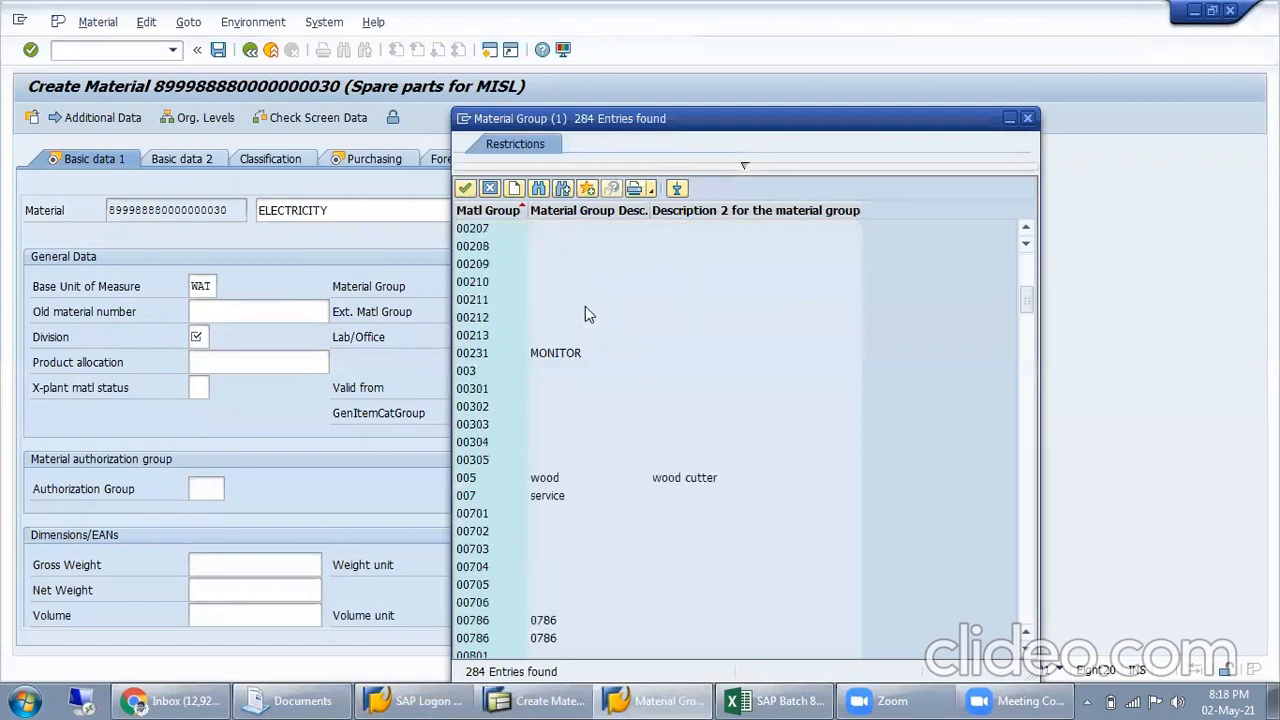
scroll(660, 452, "down", 20)
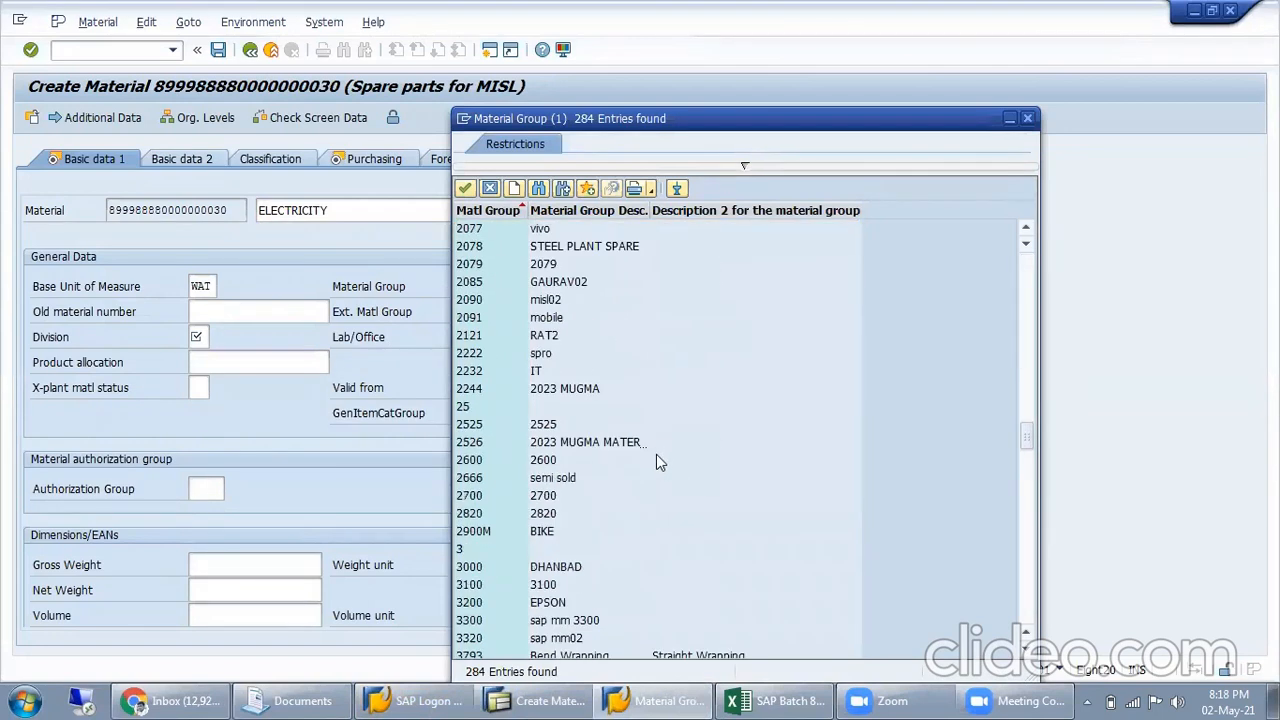
scroll(654, 457, "down", 15)
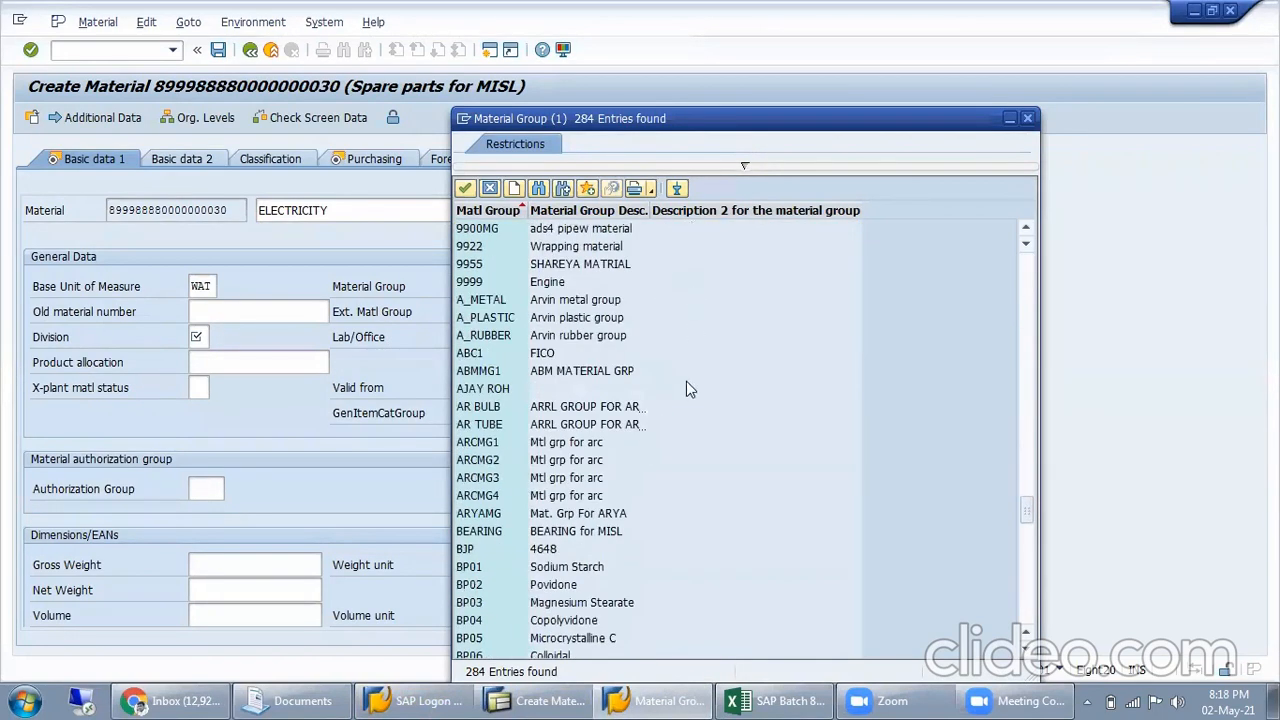
scroll(650, 410, "down", 4)
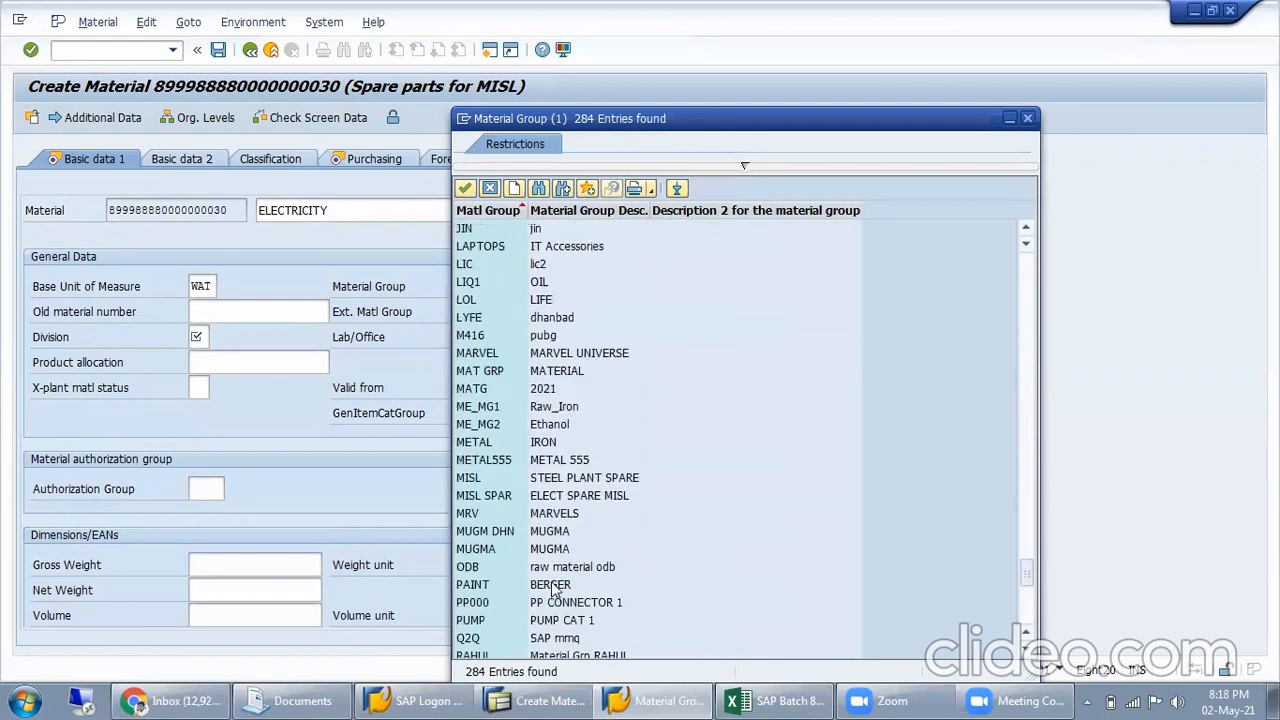
scroll(605, 455, "down", 3)
scroll(617, 460, "down", 3)
scroll(590, 380, "up", 2)
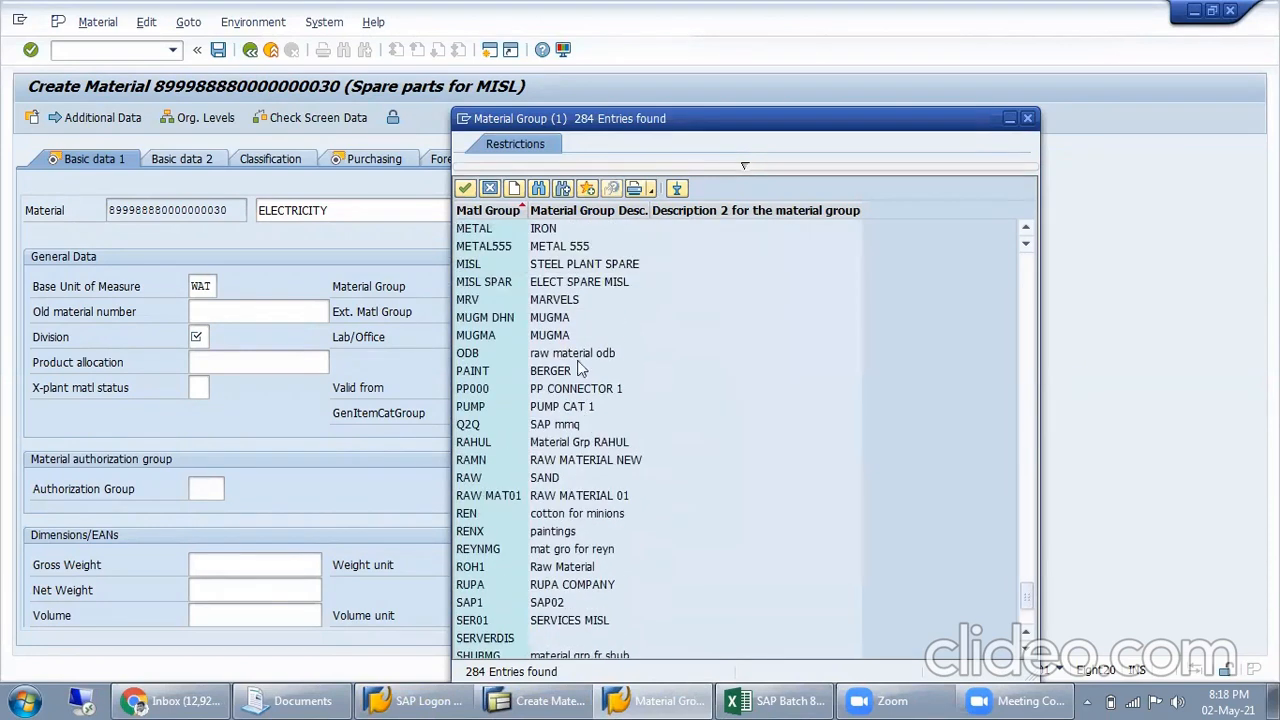
left_click(600, 287)
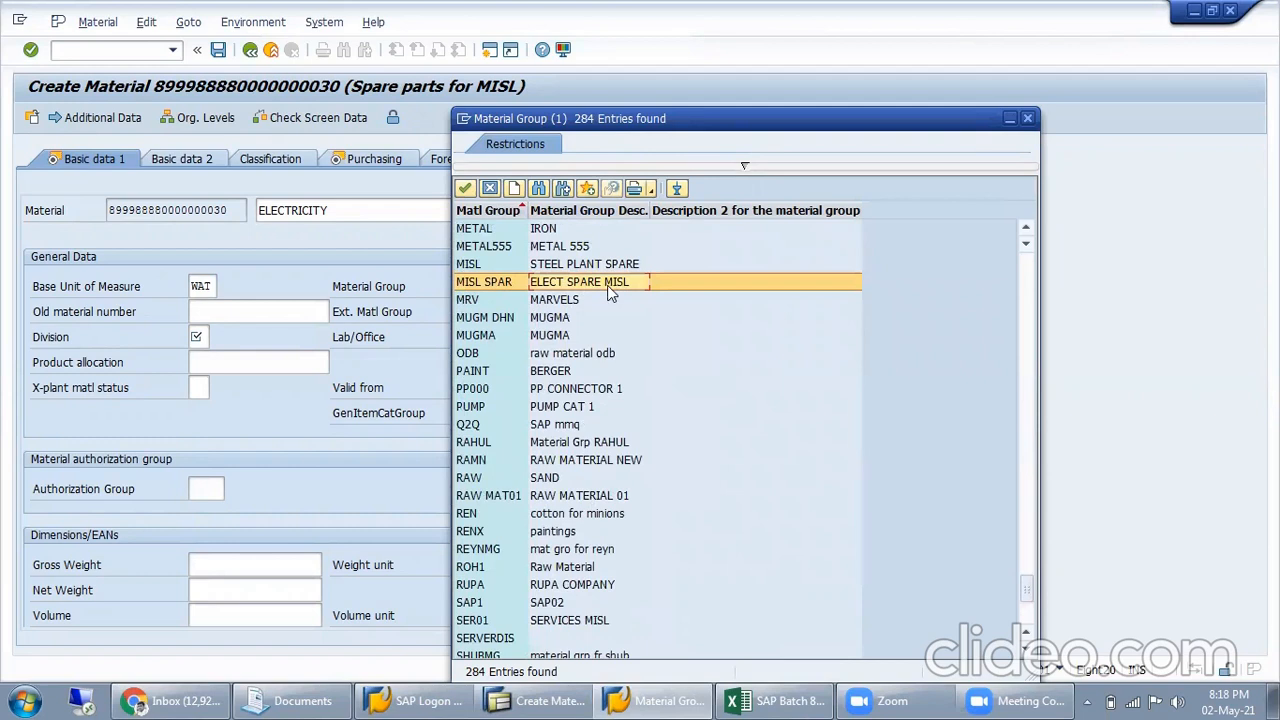
double_click(612, 287)
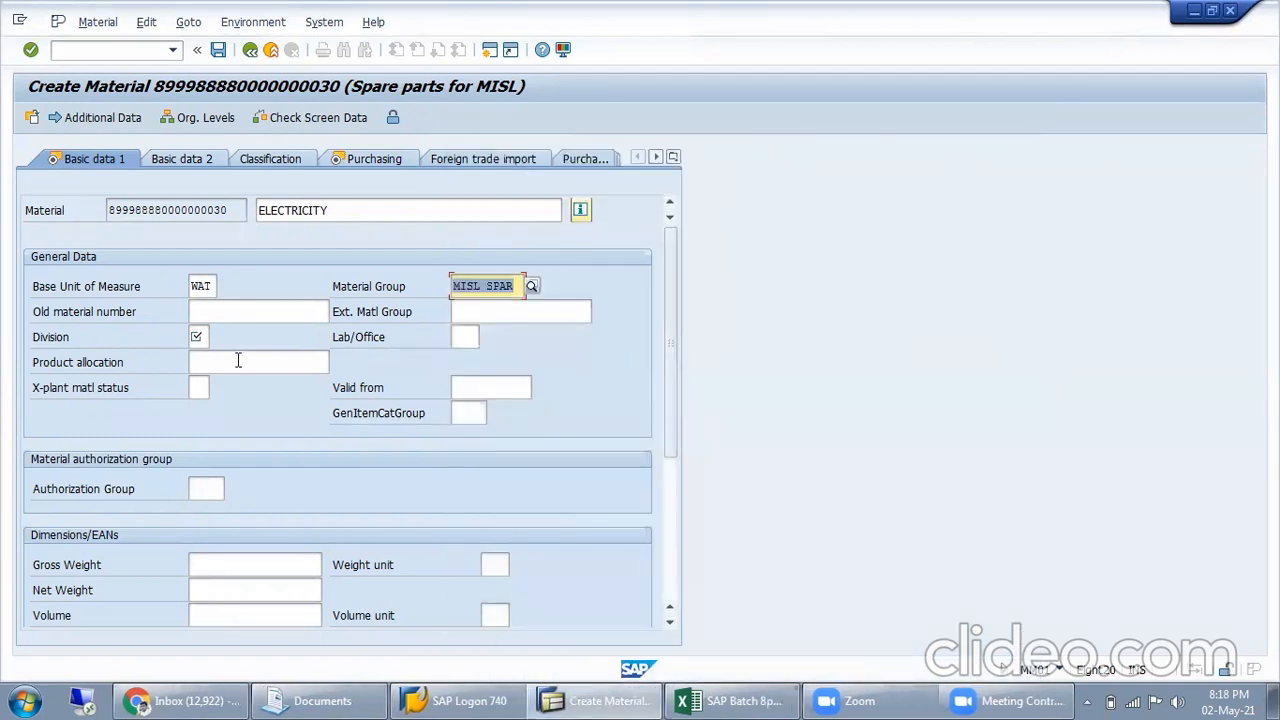
Set the material's division to 02 (Television) from the list of possible divisions and continue to the Purchasing view
left_click(199, 336)
type("03")
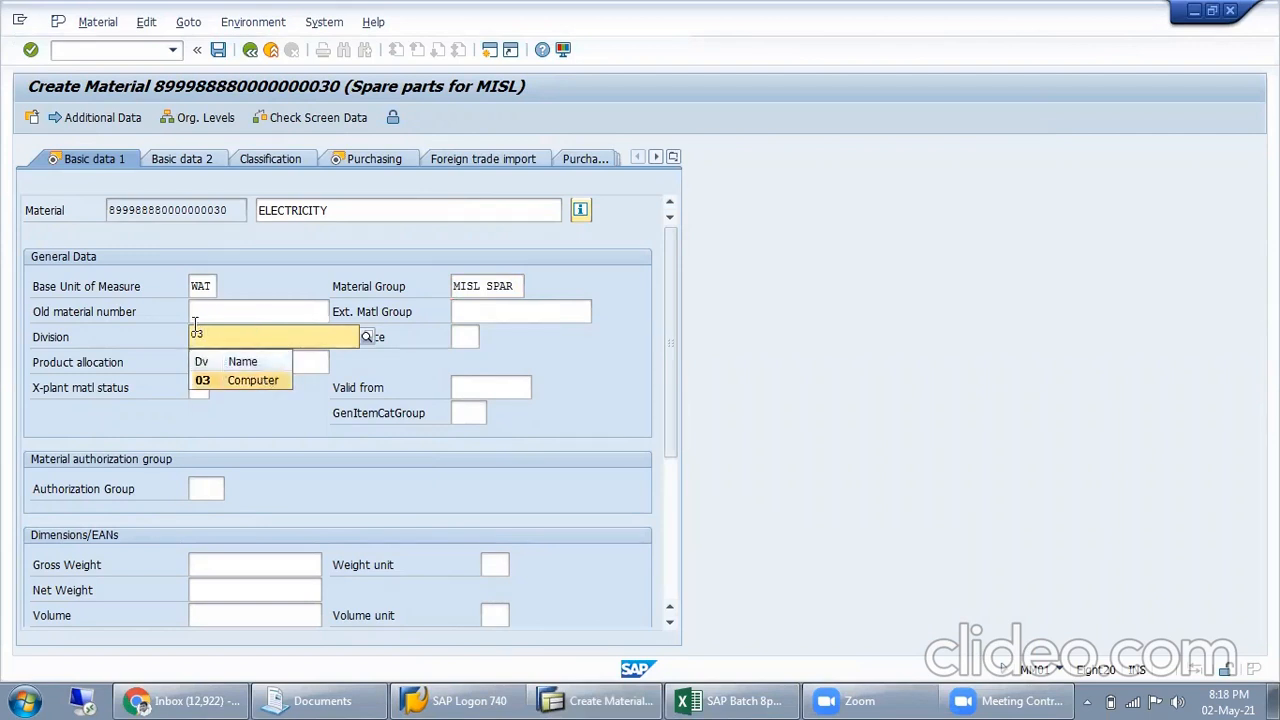
key("Return")
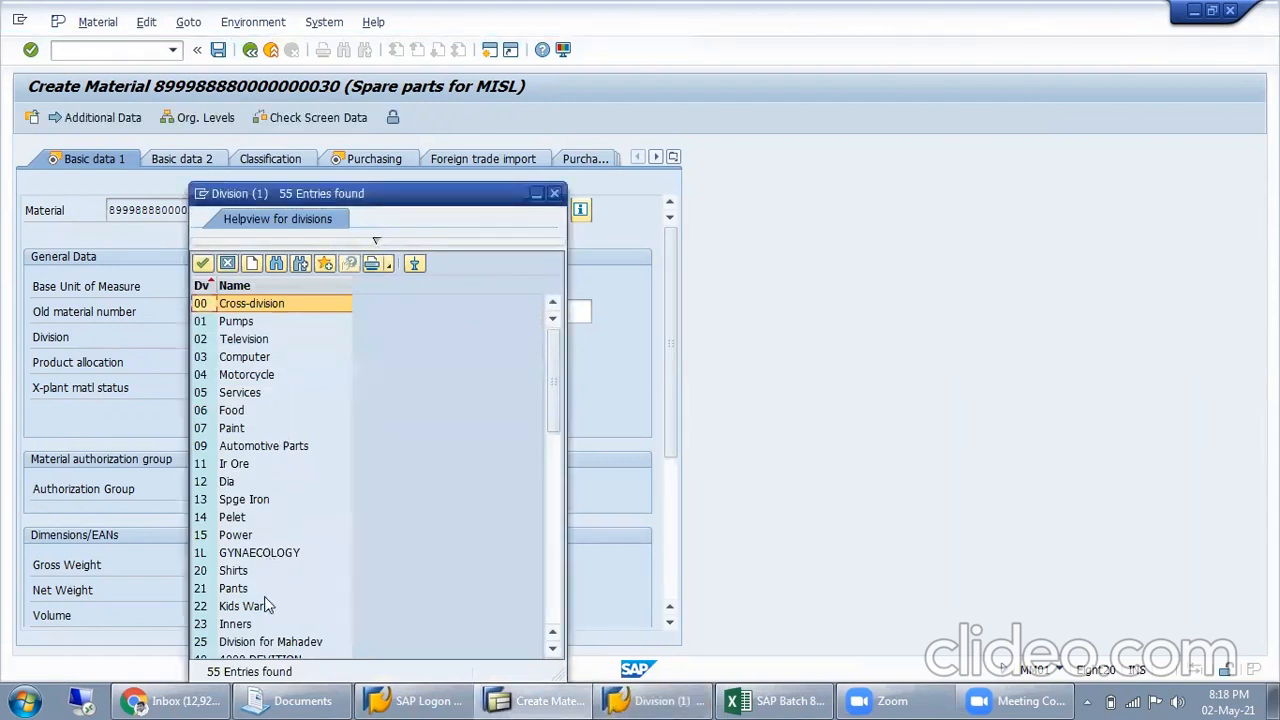
scroll(266, 598, "down", 5)
scroll(282, 546, "down", 7)
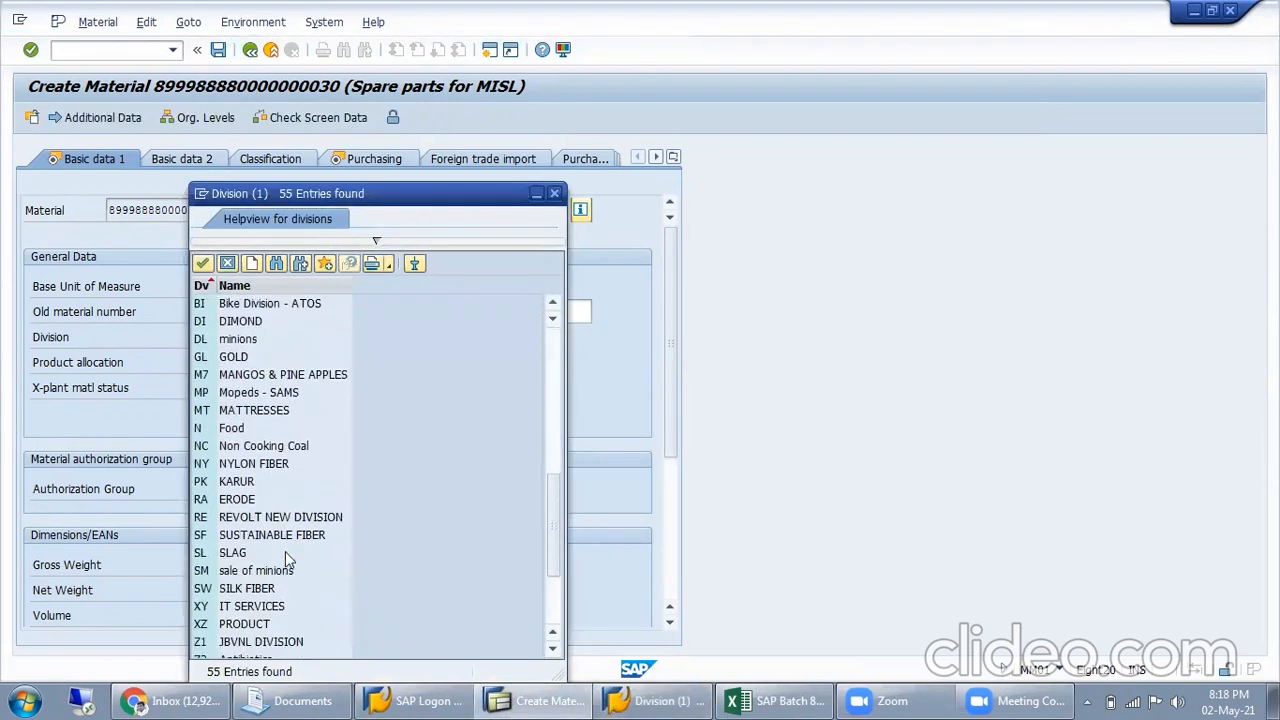
scroll(270, 452, "up", 8)
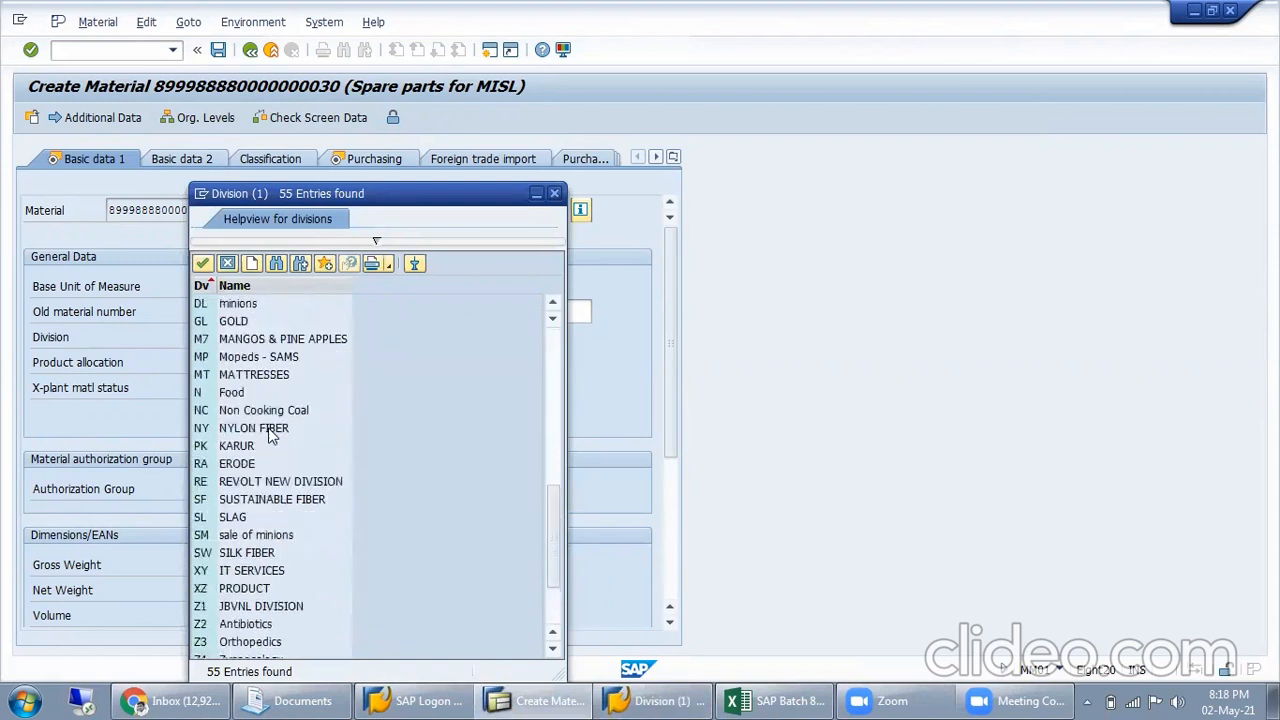
scroll(268, 450, "up", 4)
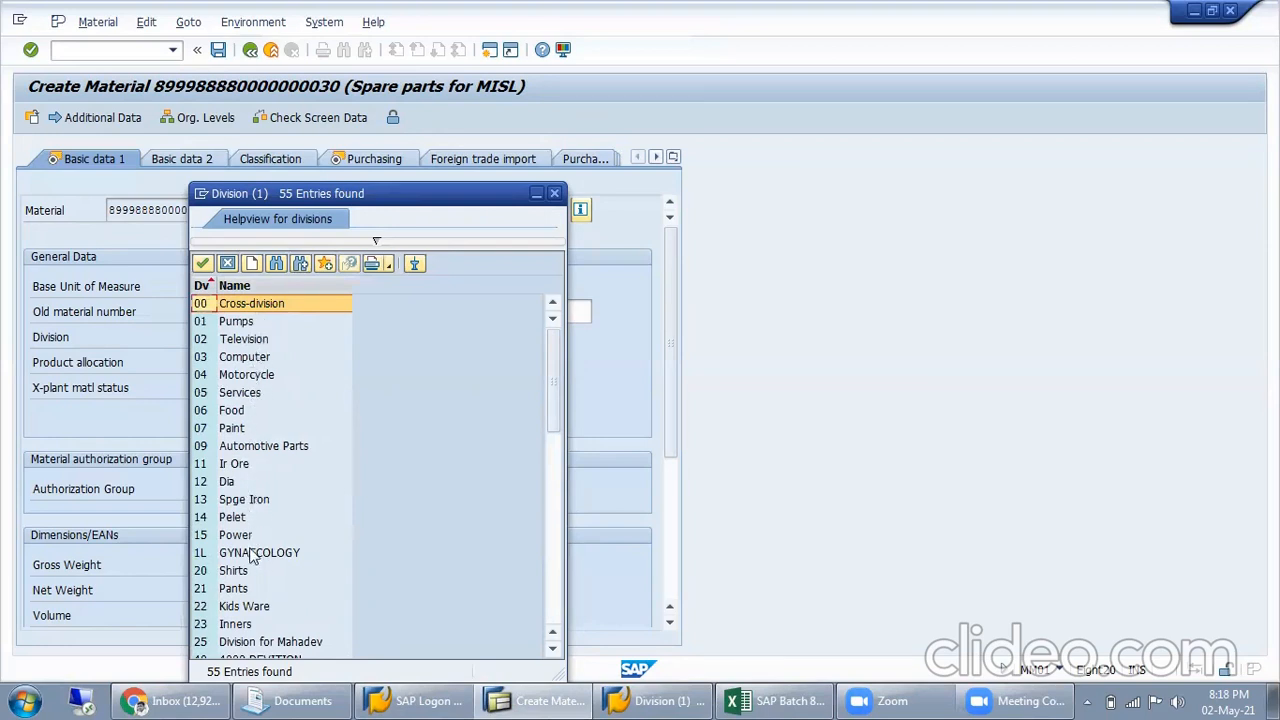
left_click(250, 626)
scroll(277, 562, "down", 3)
scroll(276, 550, "down", 5)
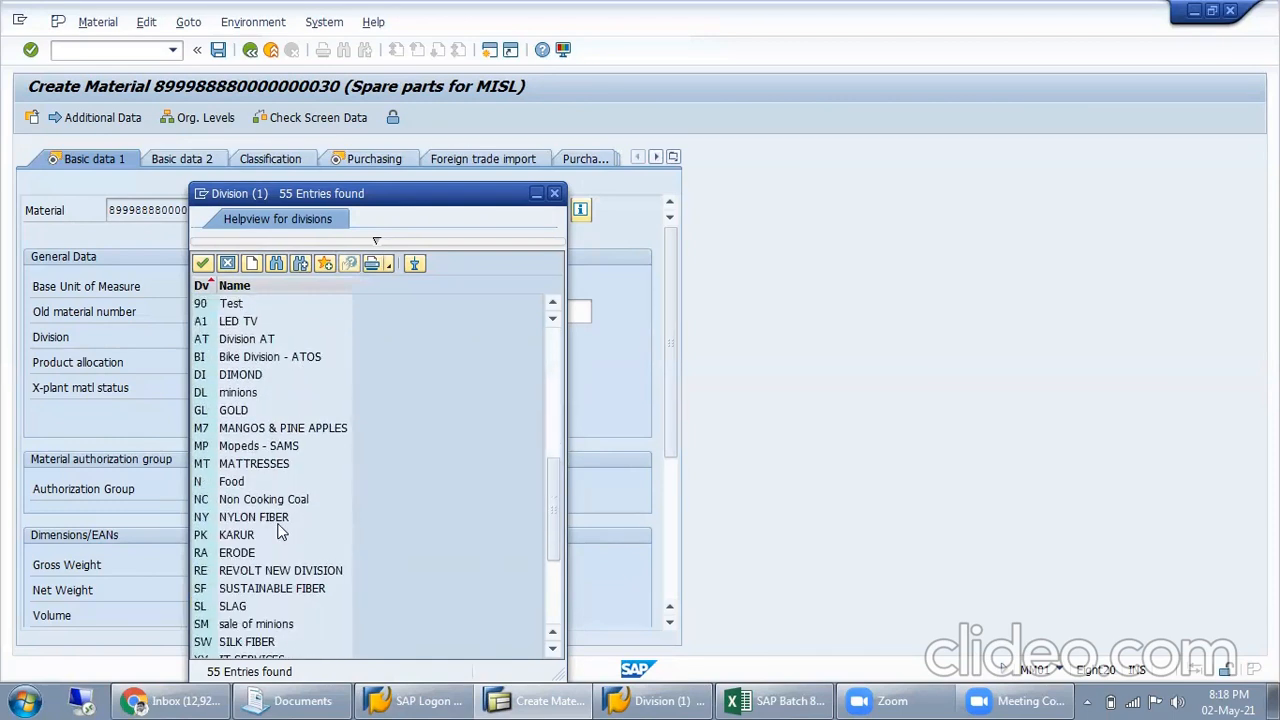
scroll(281, 533, "down", 4)
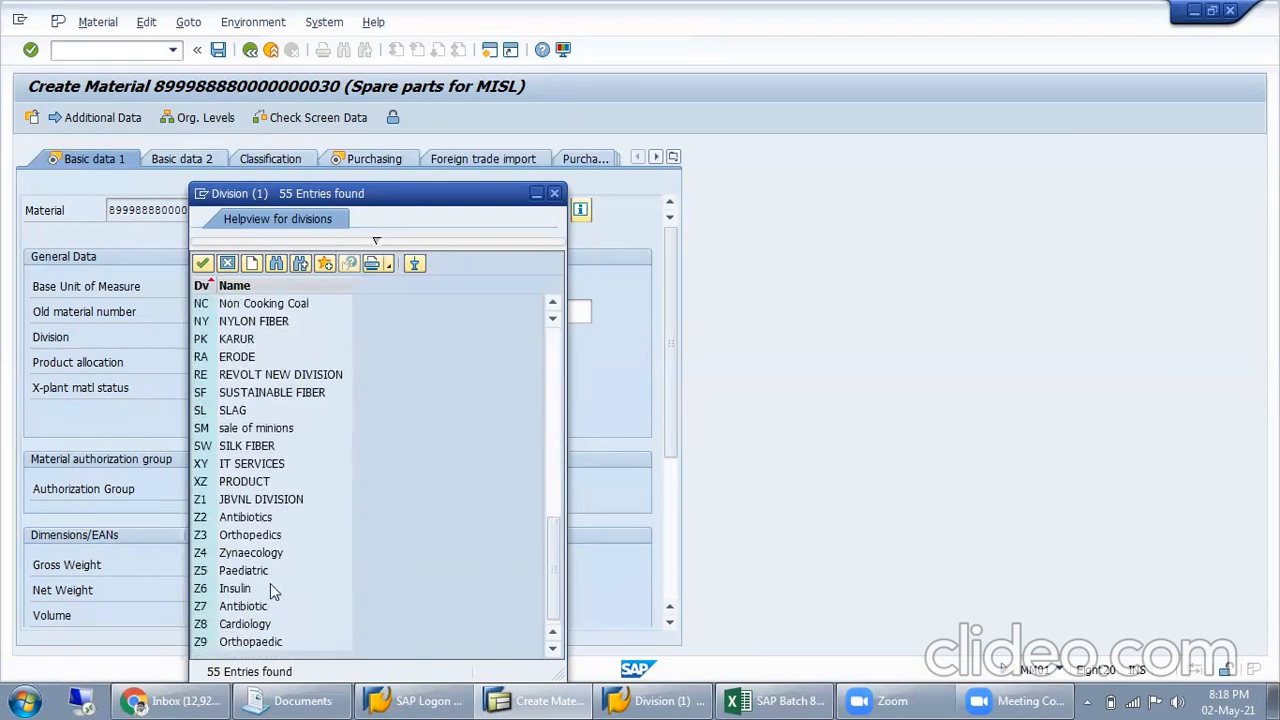
scroll(285, 480, "up", 9)
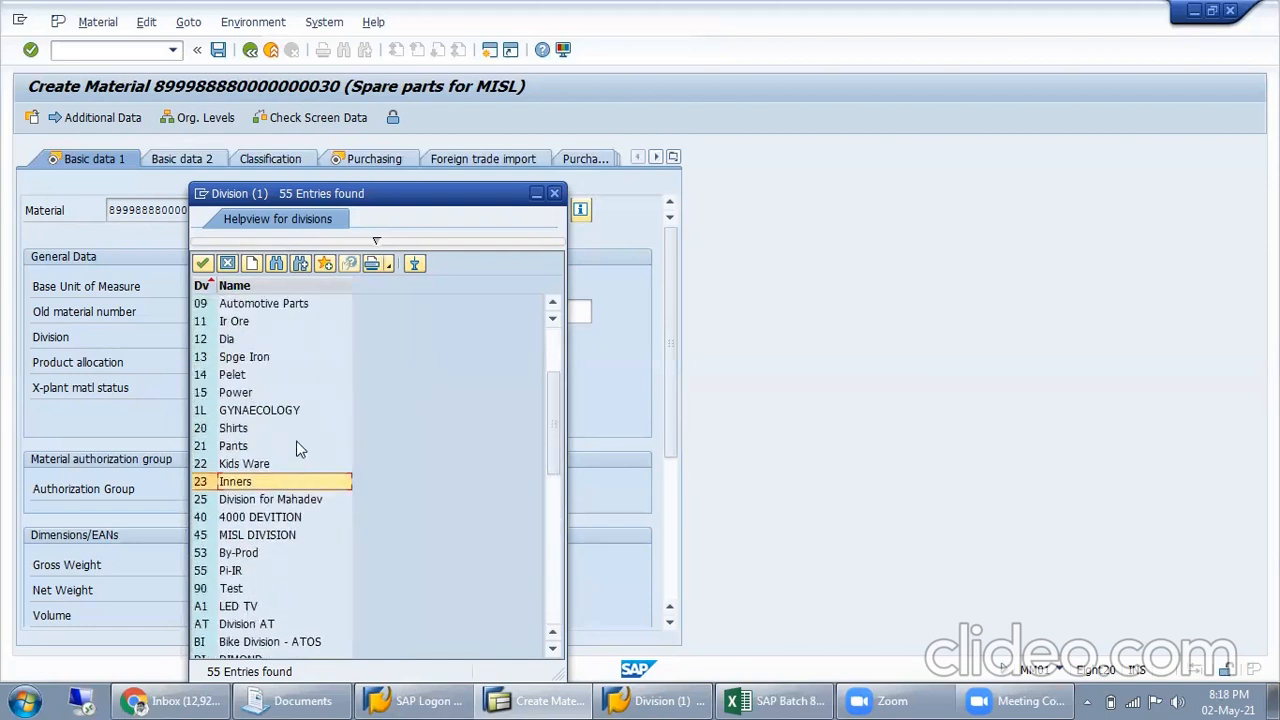
scroll(296, 450, "down", 4)
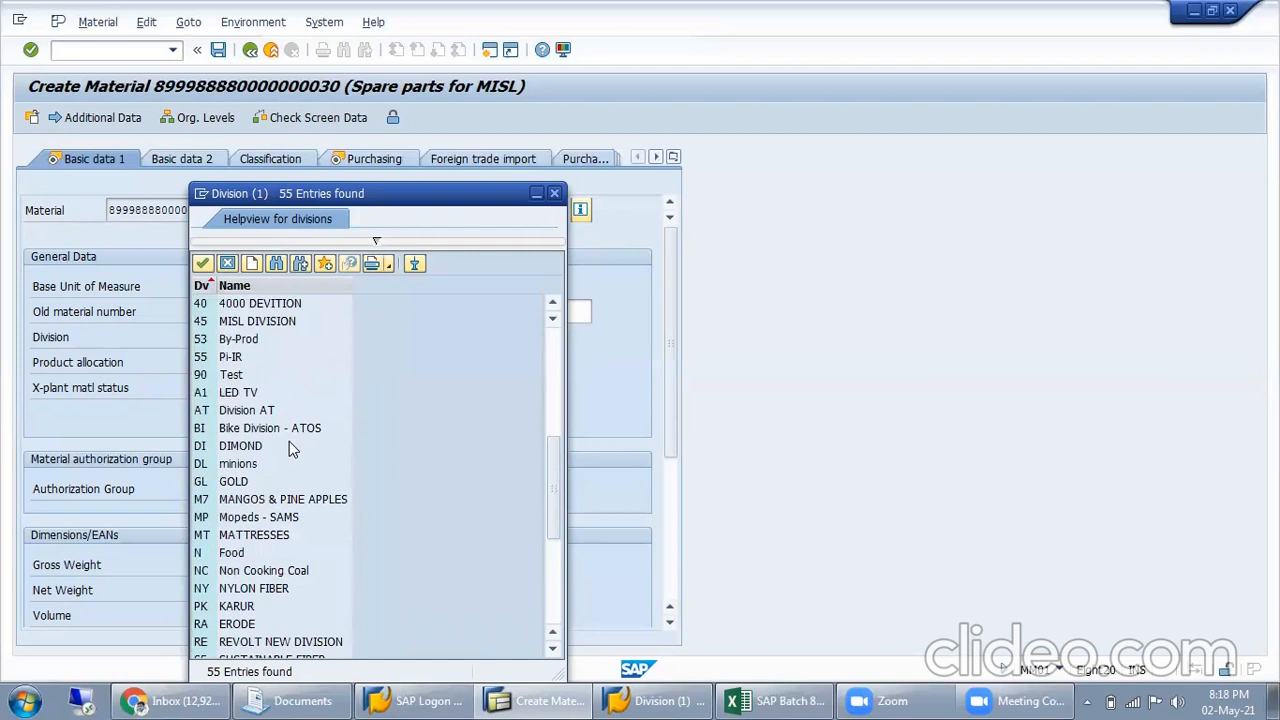
scroll(290, 445, "down", 5)
scroll(282, 540, "up", 12)
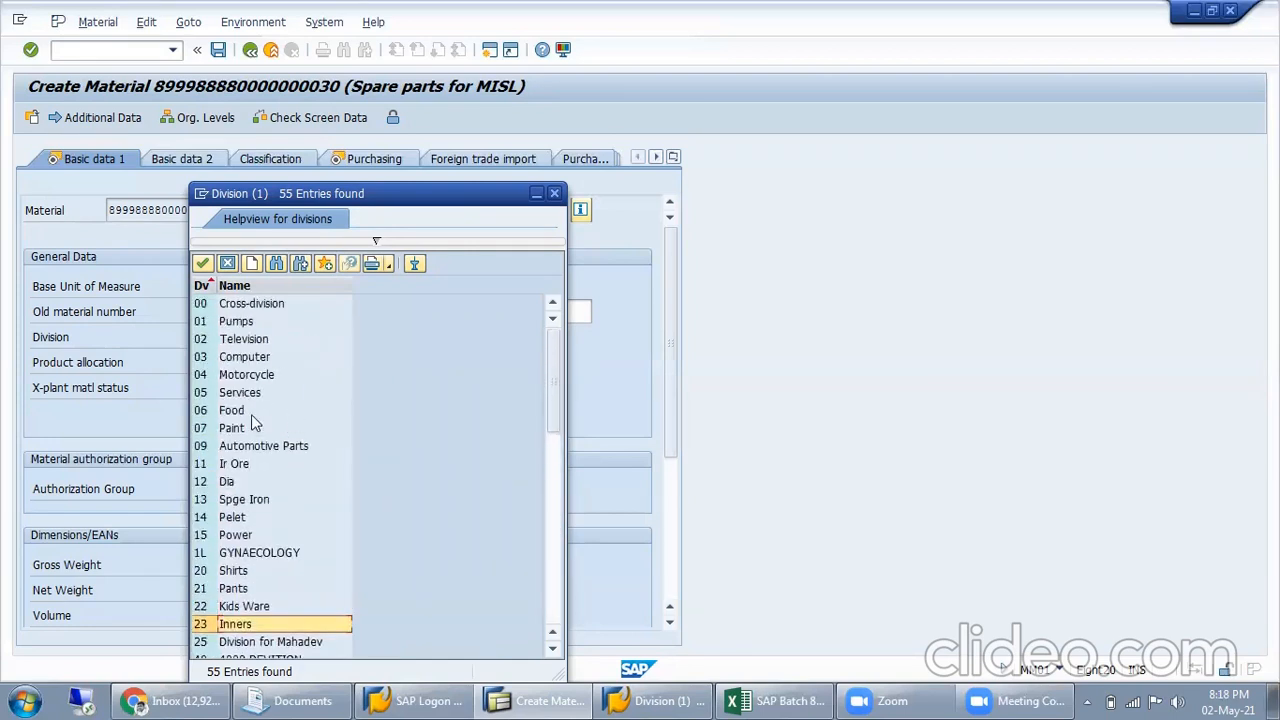
left_click(253, 340)
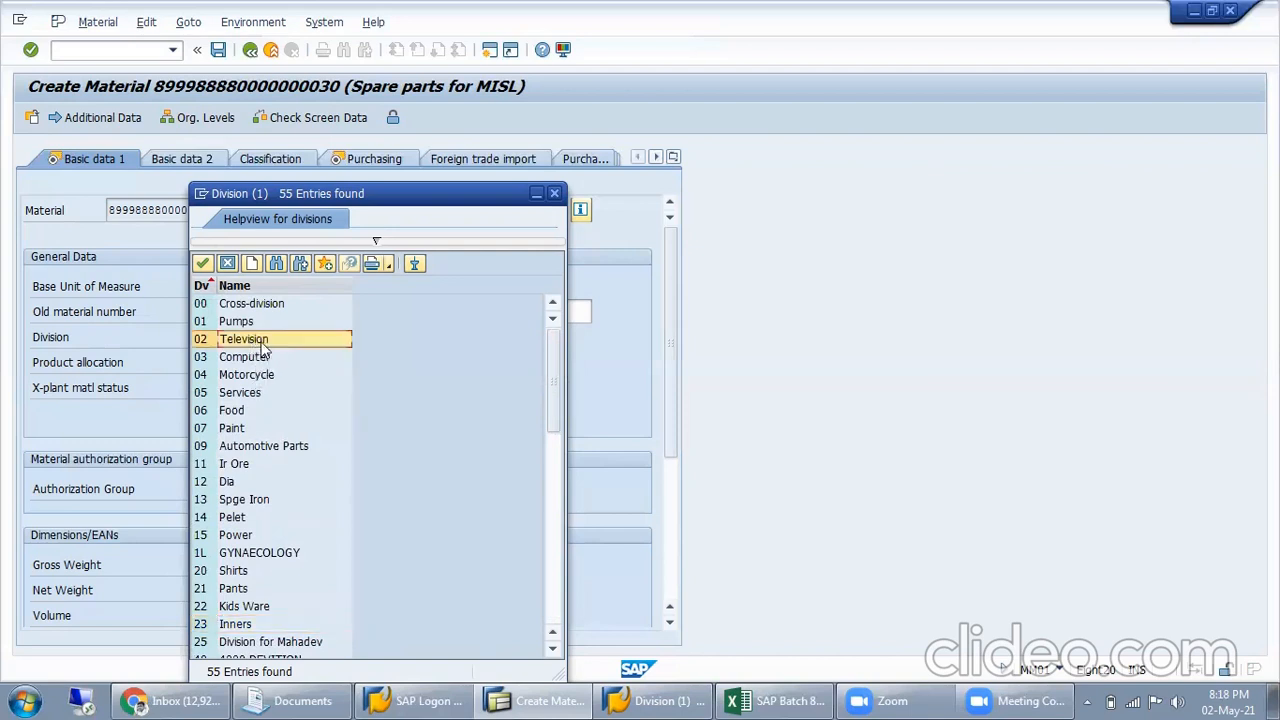
double_click(278, 345)
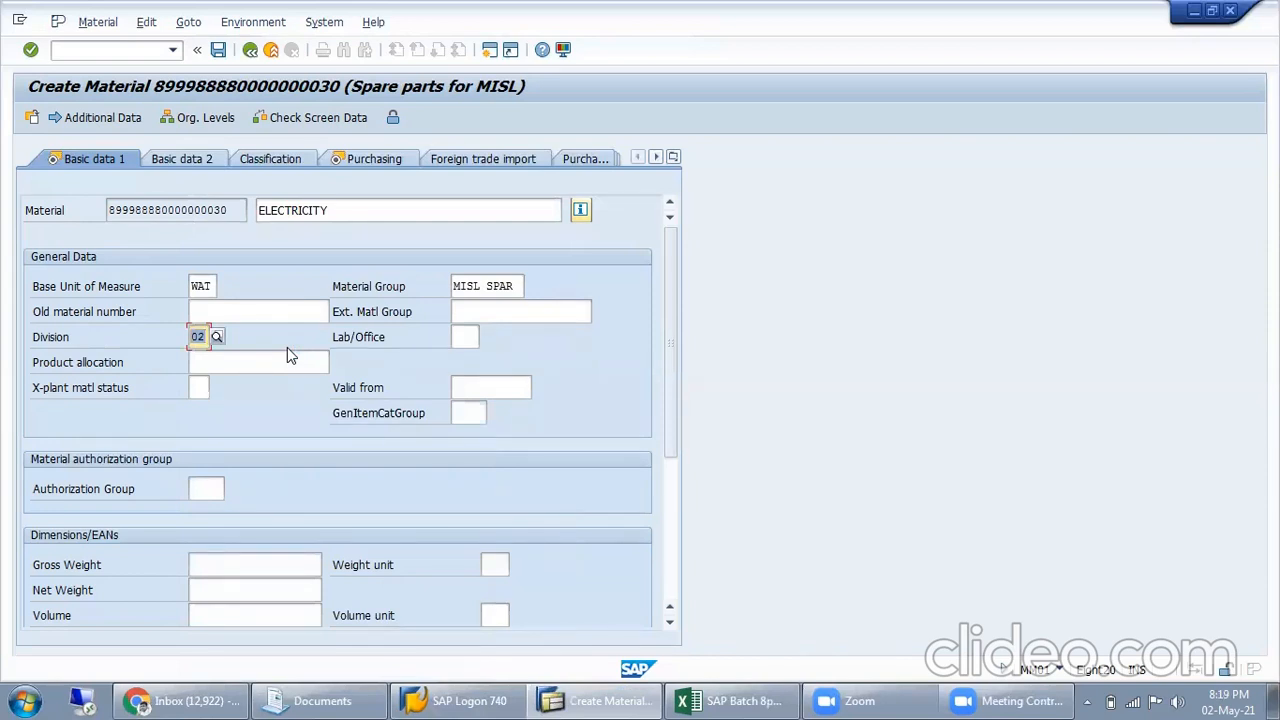
key("Return")
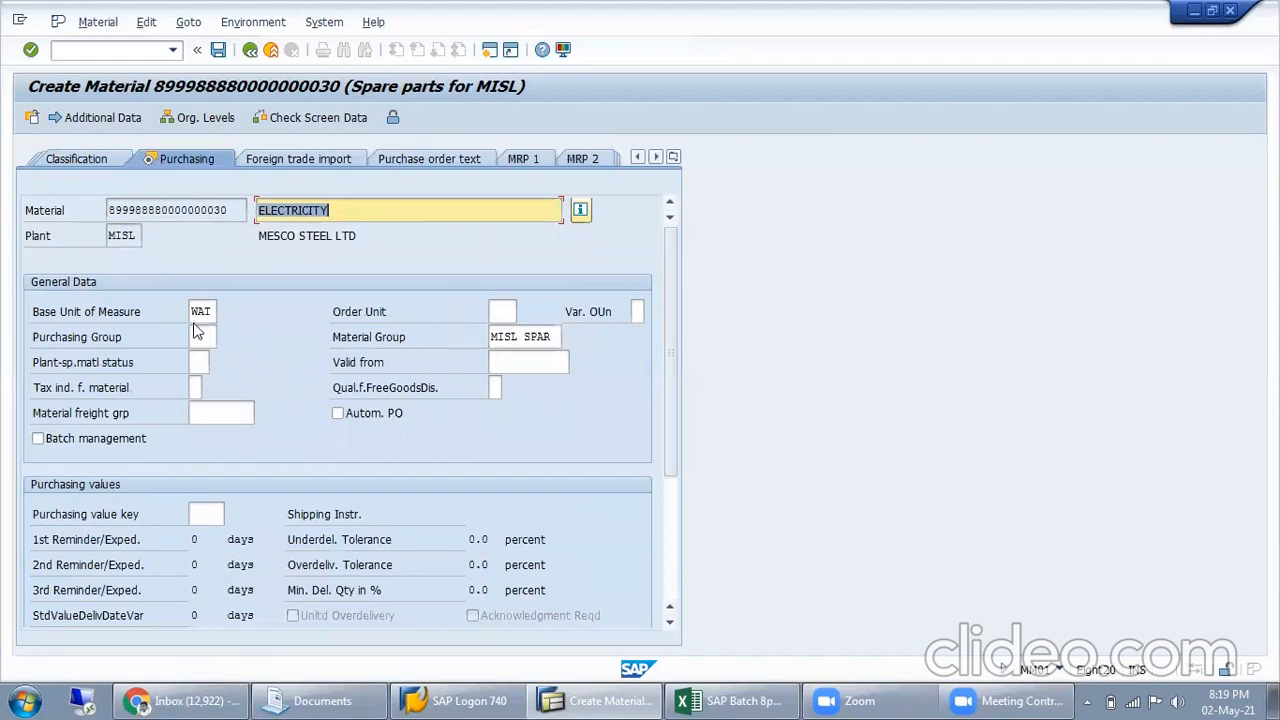
Assign purchasing group MIL (MESCO PURCH GRP) to the material and continue to the Accounting 1 view
left_click(200, 311)
key("Tab")
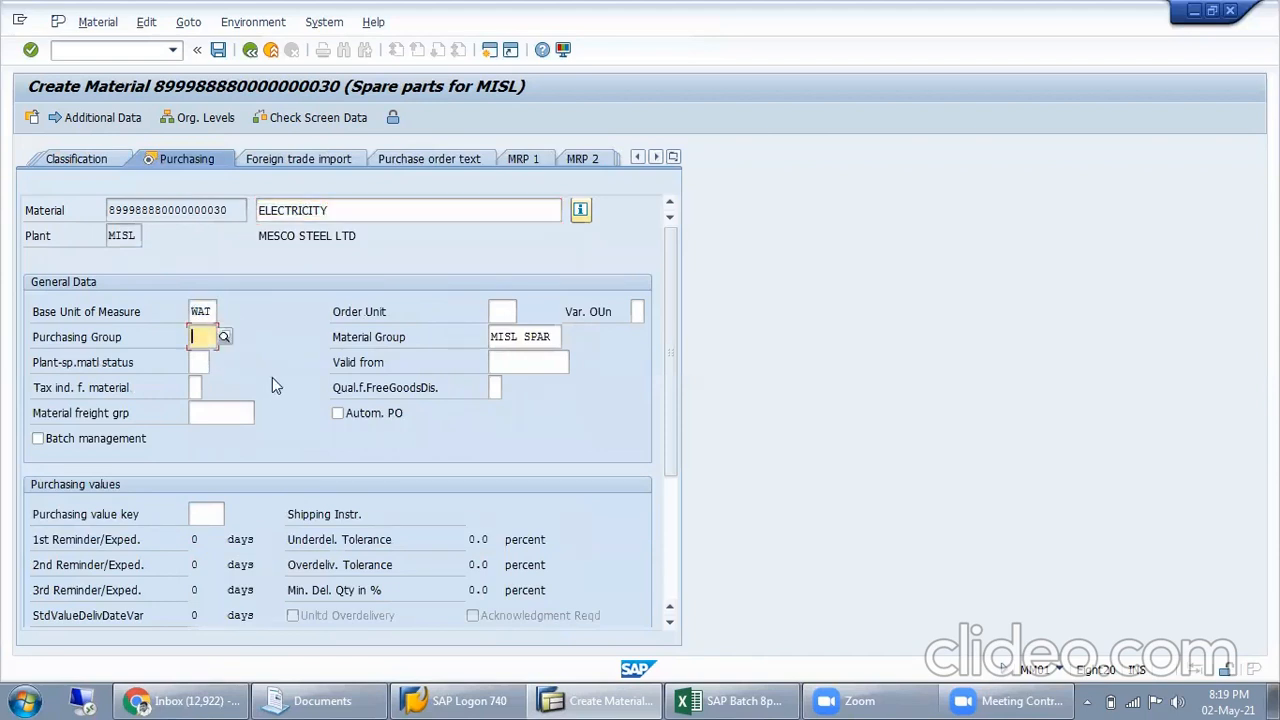
type("MIL")
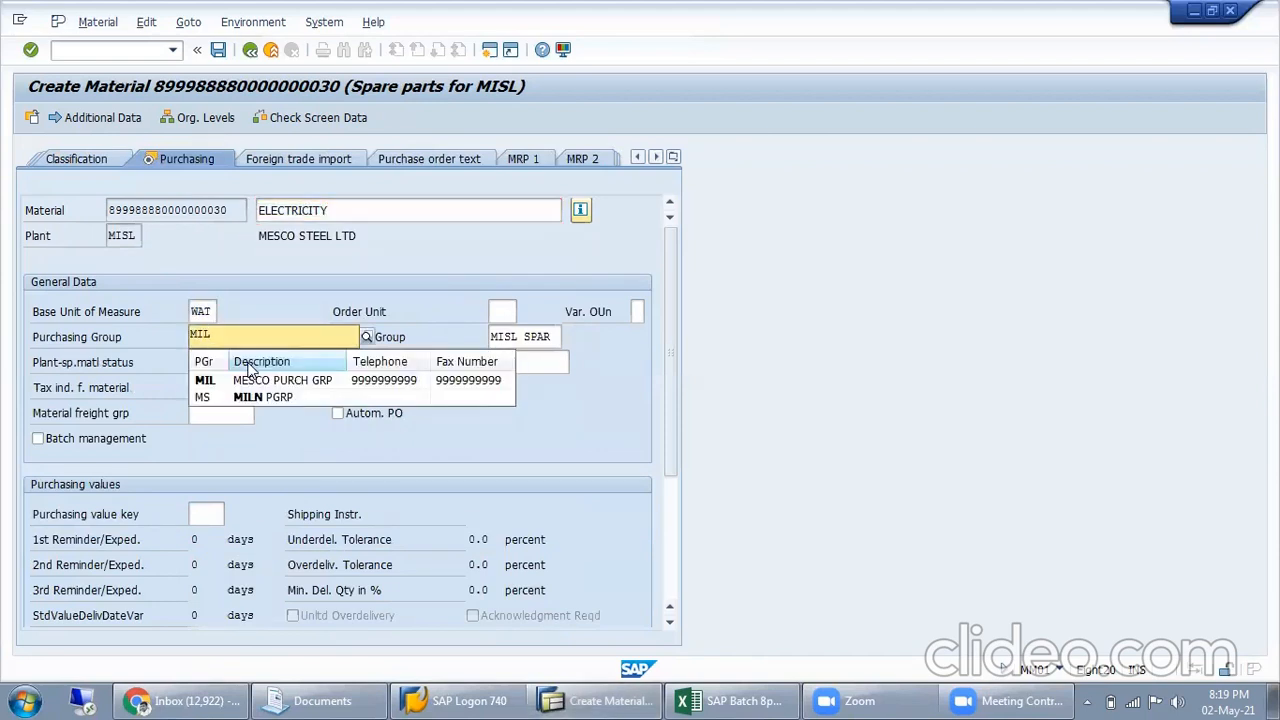
left_click(241, 379)
key("Return")
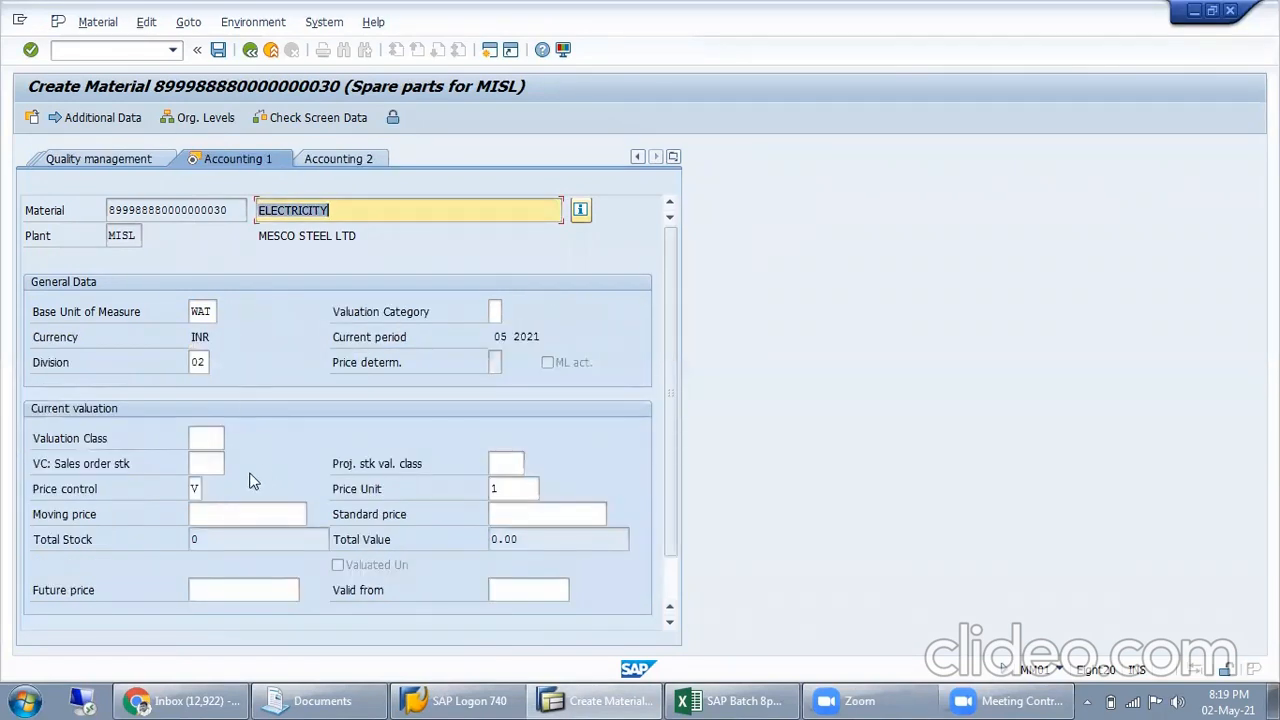
Set the valuation class to 4050 (MISL SPARE PARTS) and save the new material
left_click(209, 441)
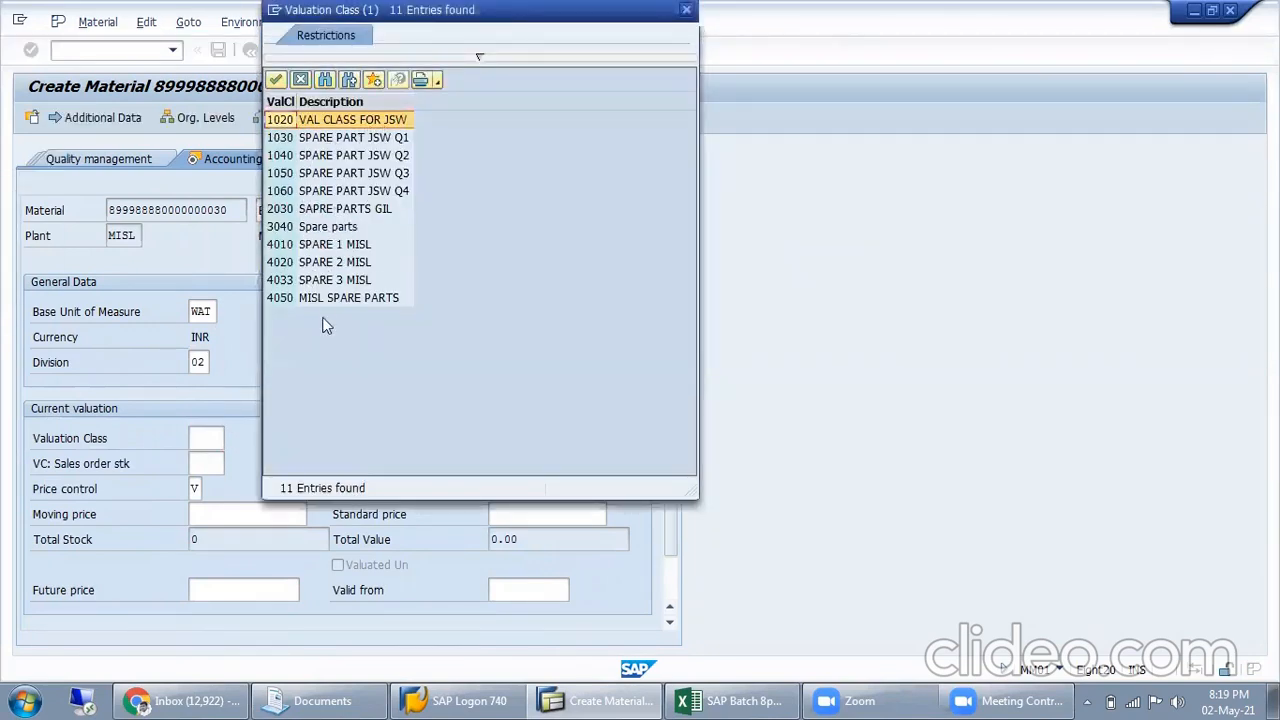
double_click(327, 305)
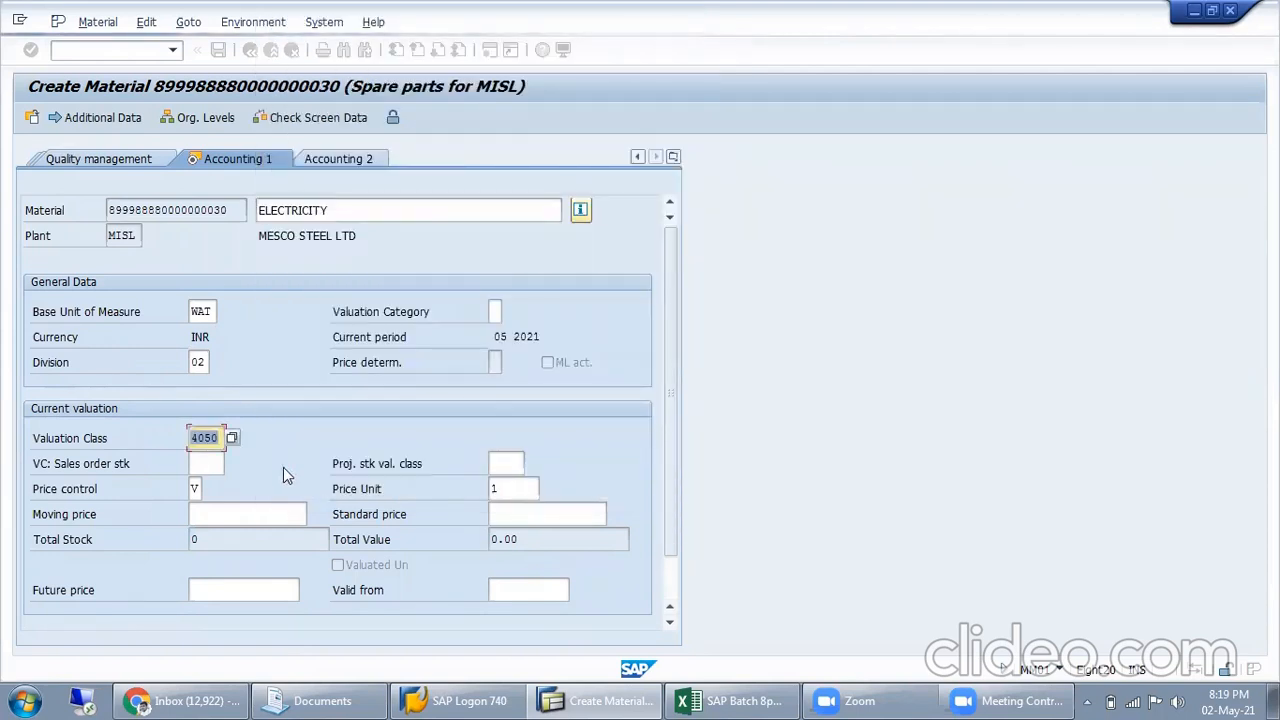
key("Return")
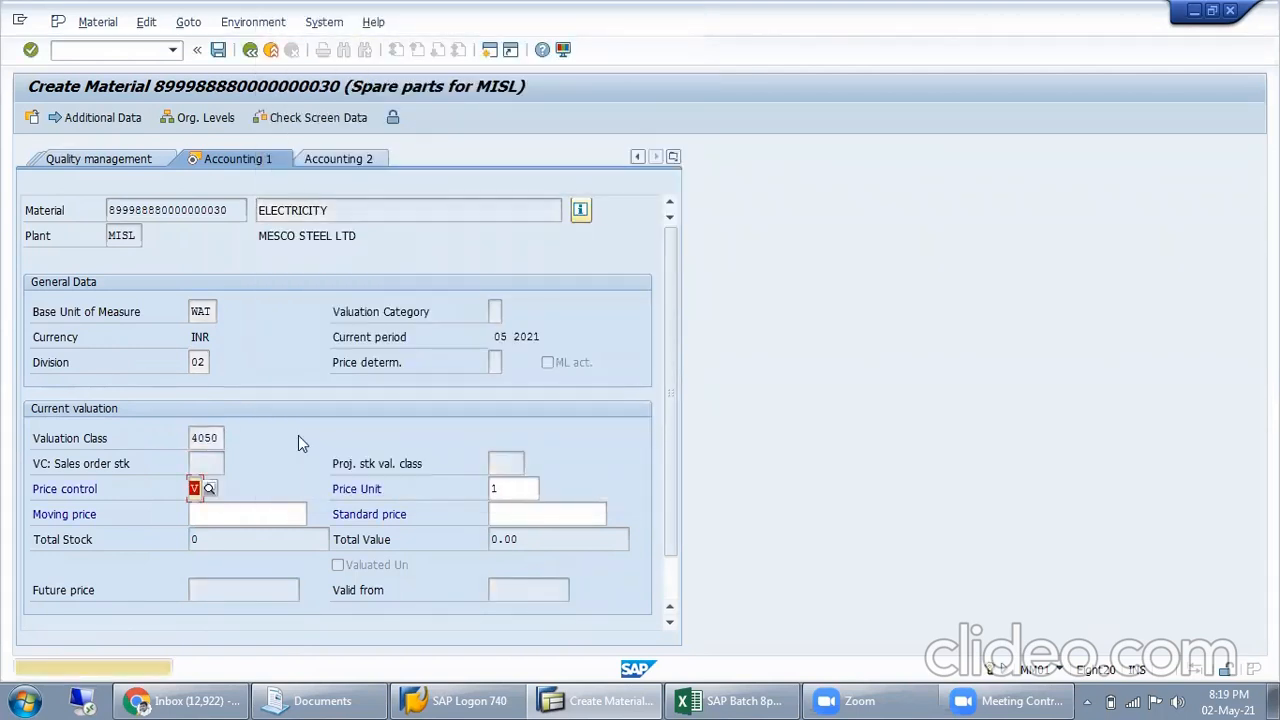
key("Return")
key("Return")
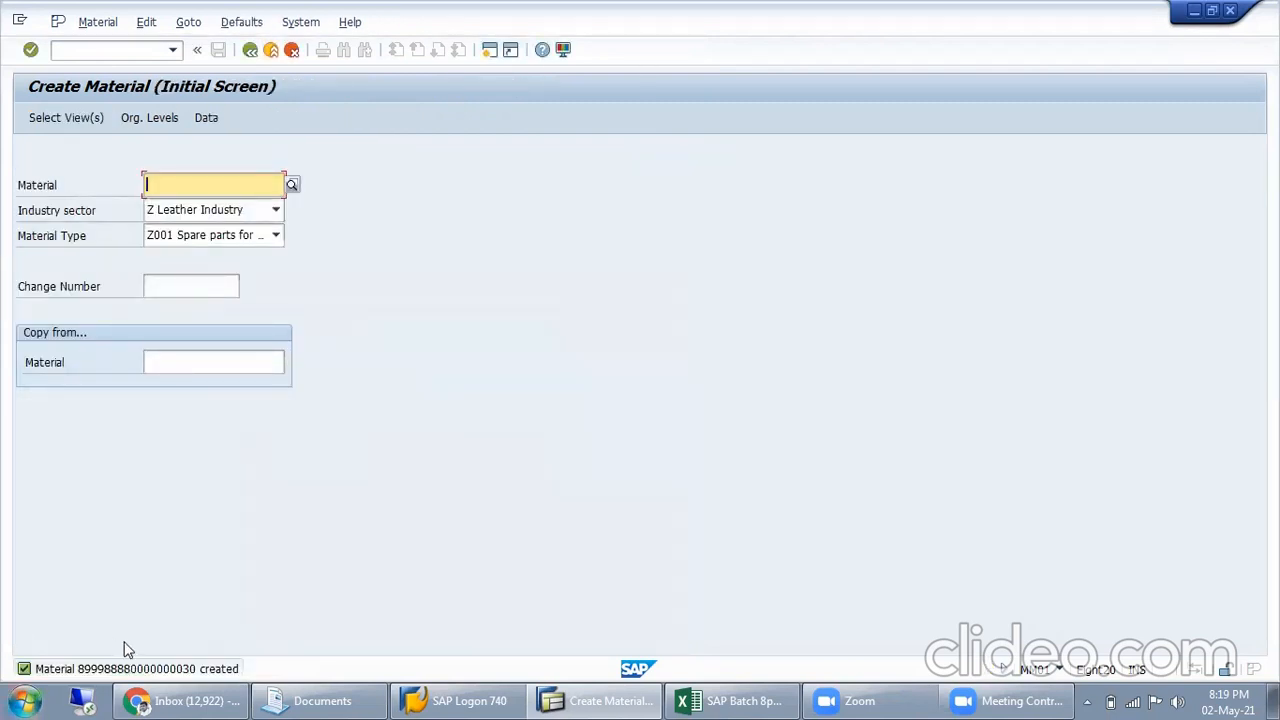
Copy the new material number from the creation message and paste it into cell I124 of the SAP Batch 8pm Excel workbook
left_click(140, 671)
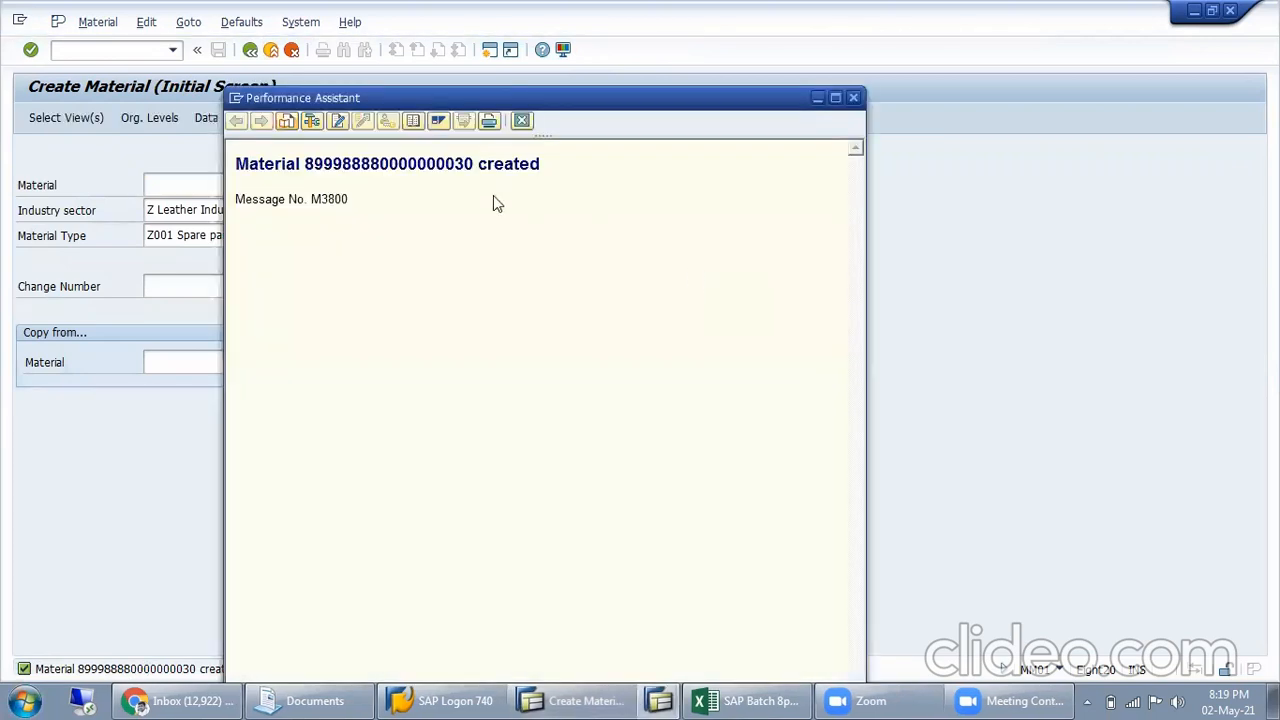
double_click(418, 164)
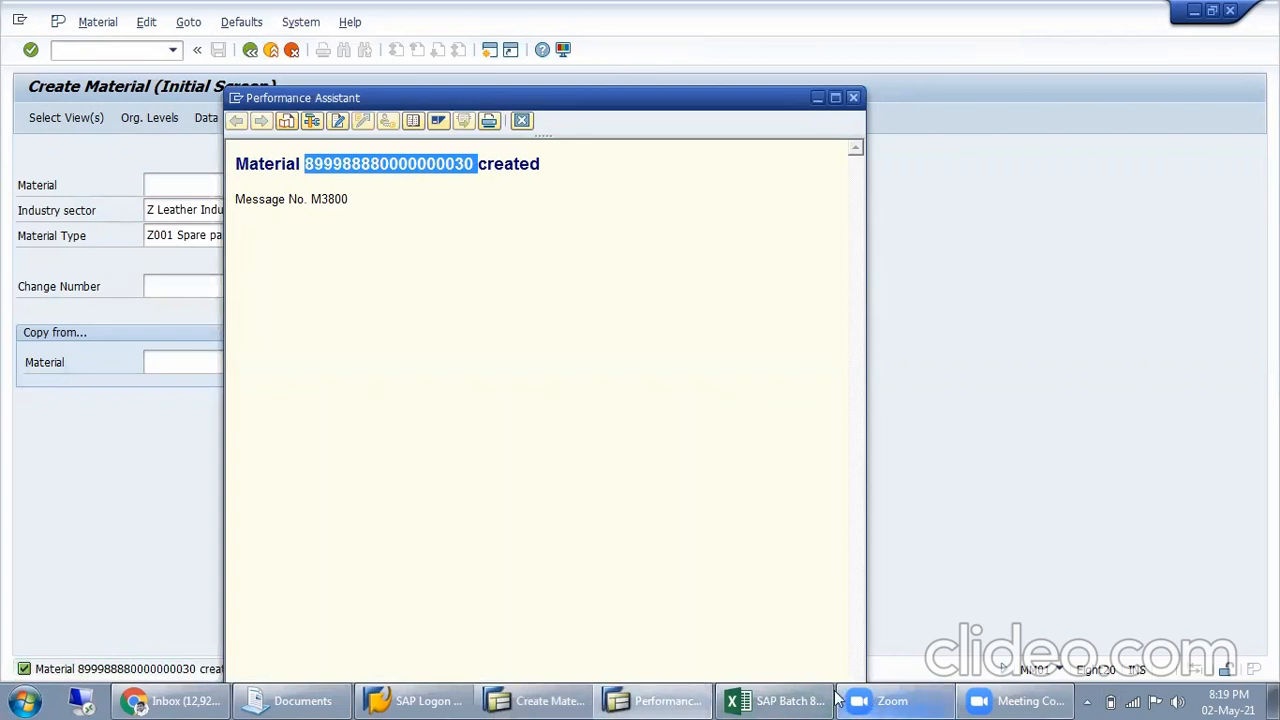
left_click(772, 700)
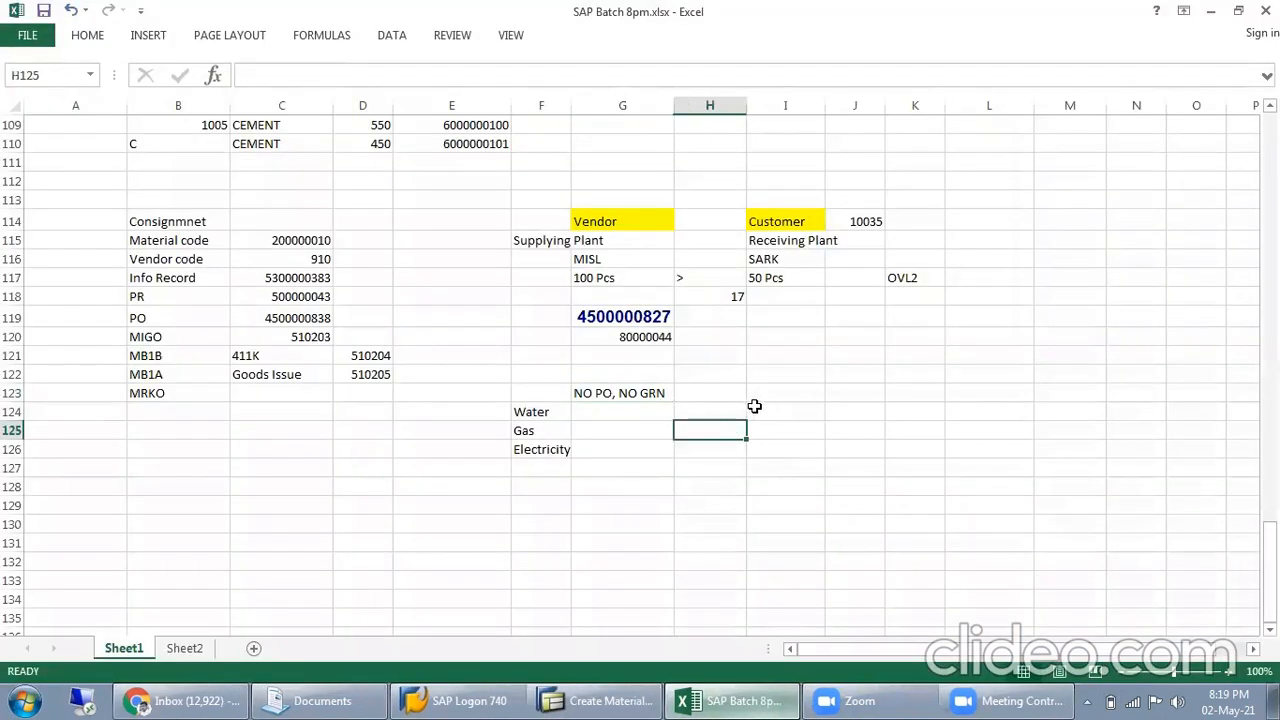
left_click(786, 420)
key("ctrl+v")
double_click(783, 412)
key("Return")
Label the pasted number with "Material Code" in cell H124 and enter the transaction code MM01 in G124
left_click(722, 415)
type("Material Code")
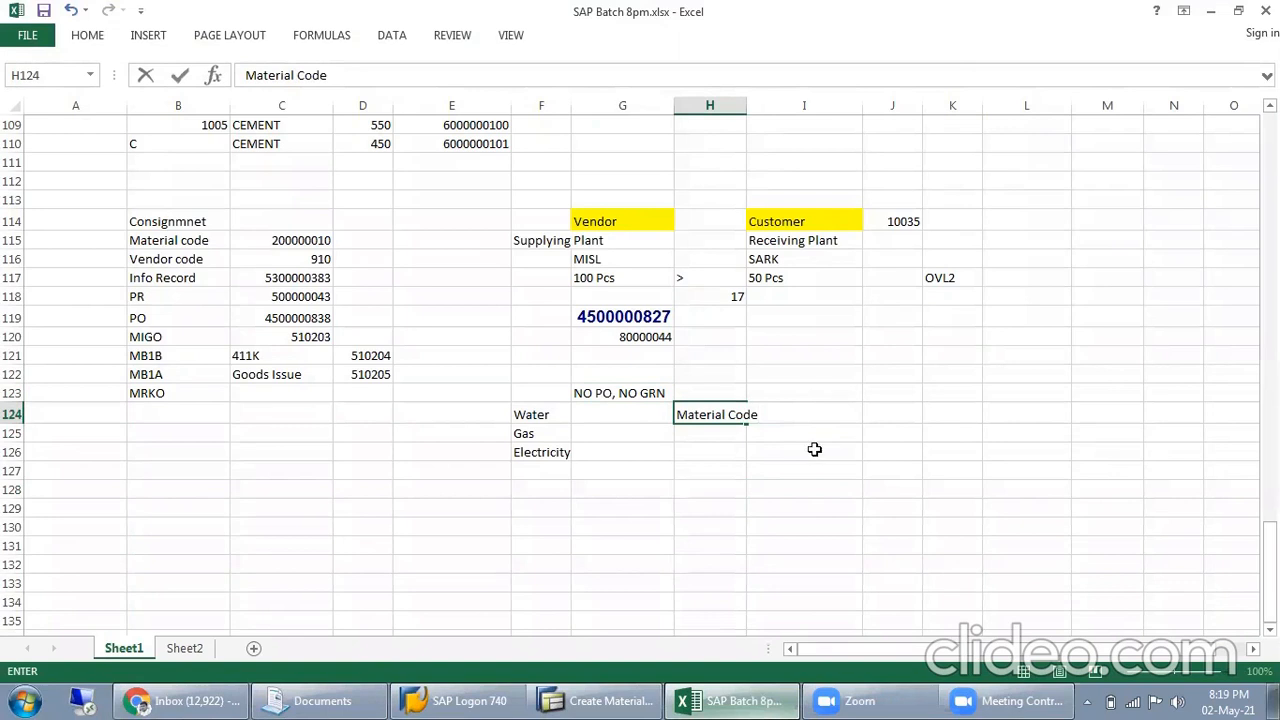
left_click(892, 436)
left_click(688, 475)
left_click(665, 417)
type("MM01")
key("Return")
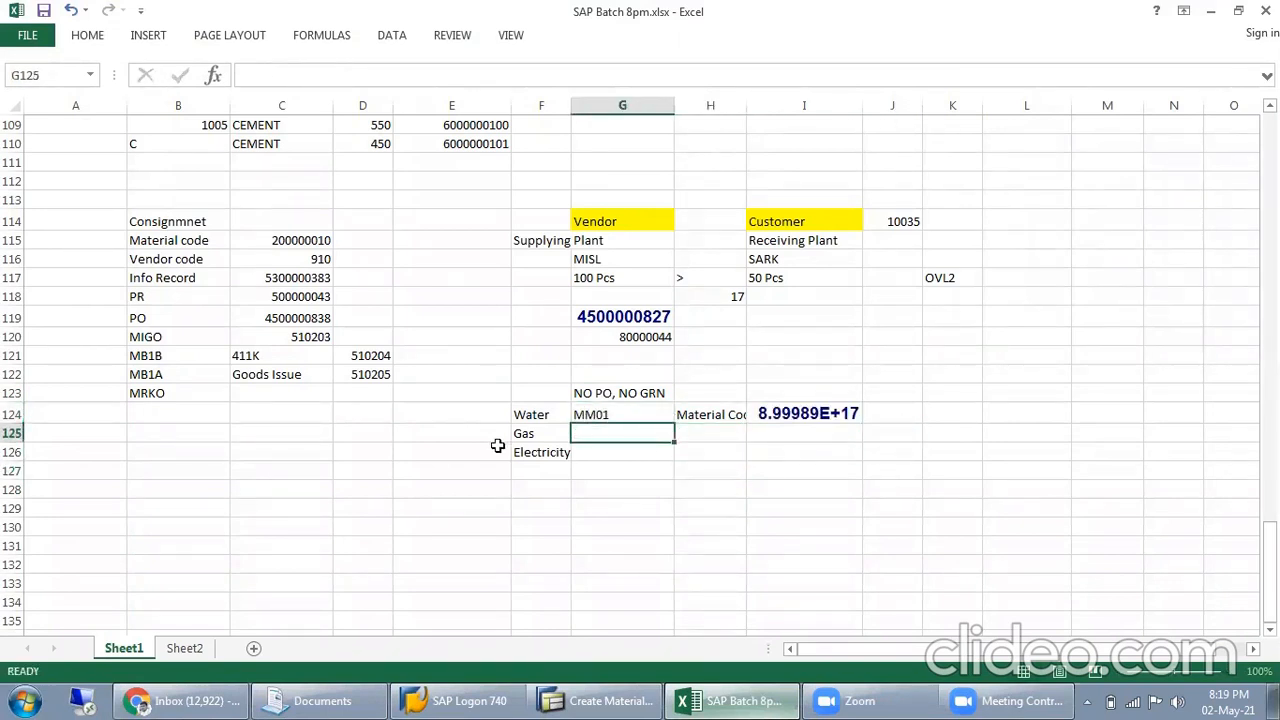
Move the note "NO PO, NO GRN" from cell G123 to E123
left_click(626, 393)
key("ctrl+c")
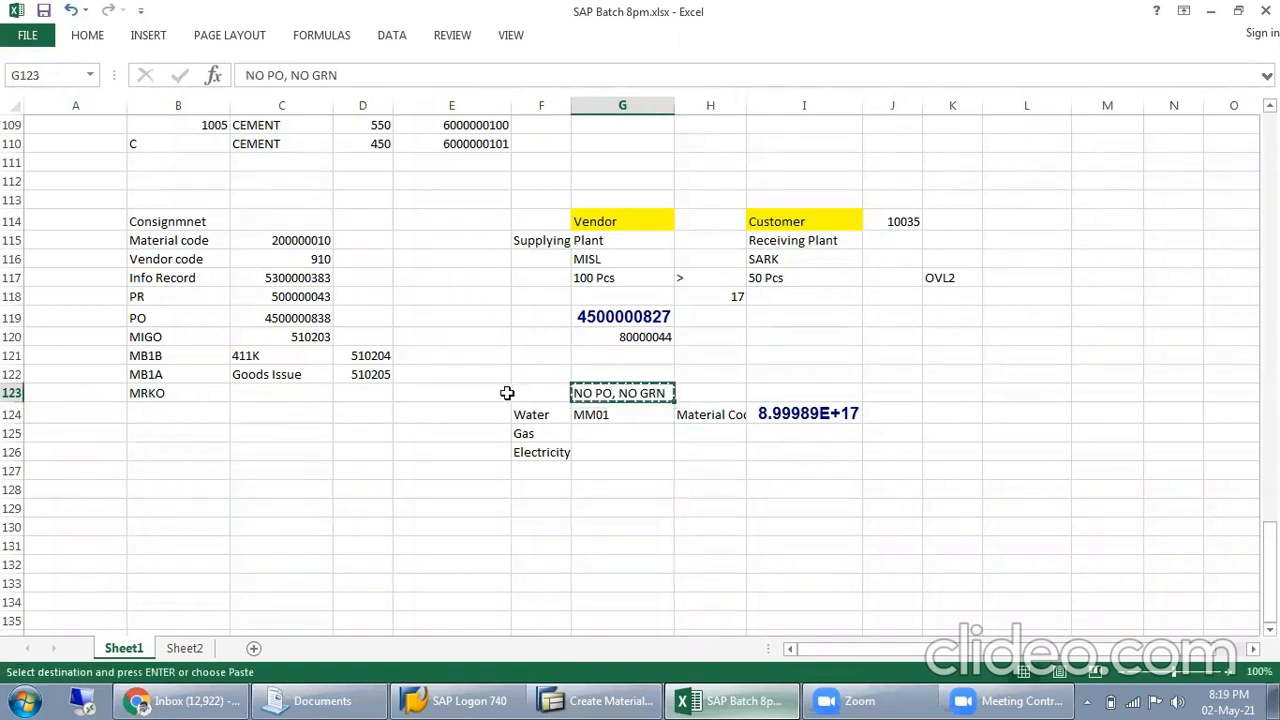
left_click(477, 393)
key("ctrl+v")
left_click(712, 377)
left_click(737, 397)
left_click(722, 436)
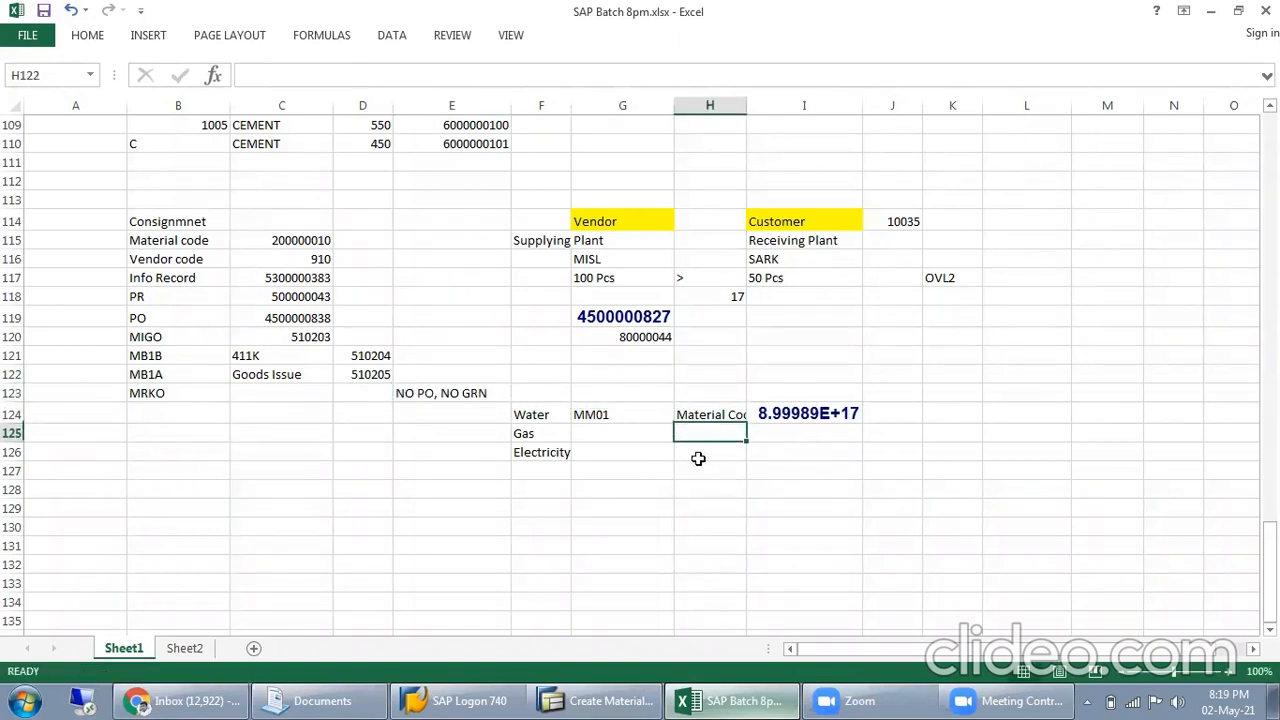
left_click(778, 420)
left_click(719, 415)
left_click(664, 434)
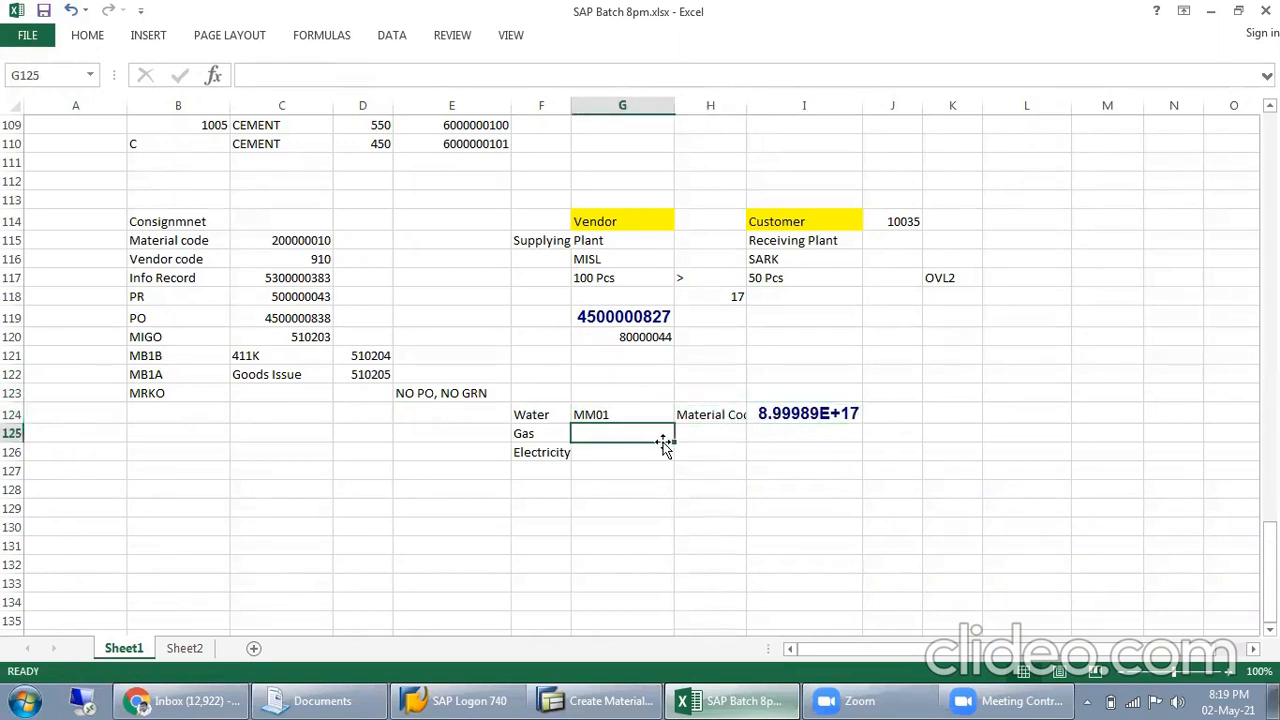
Switch back to SAP, leave material creation and start transaction XK01 to create a vendor
left_click(600, 700)
left_click(139, 52)
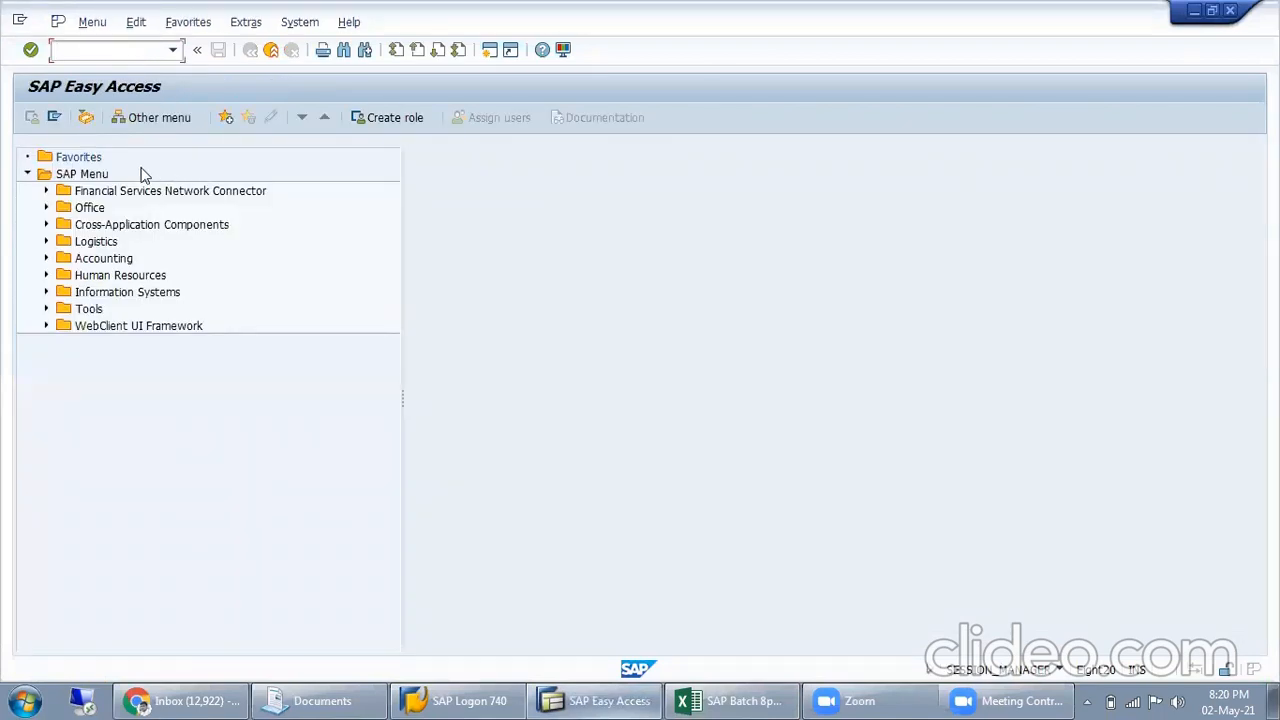
key("Return")
Enter MISL as both the company code and the purchasing organization of the new vendor
left_click(218, 243)
type("MISL")
key("Tab")
type("MI")
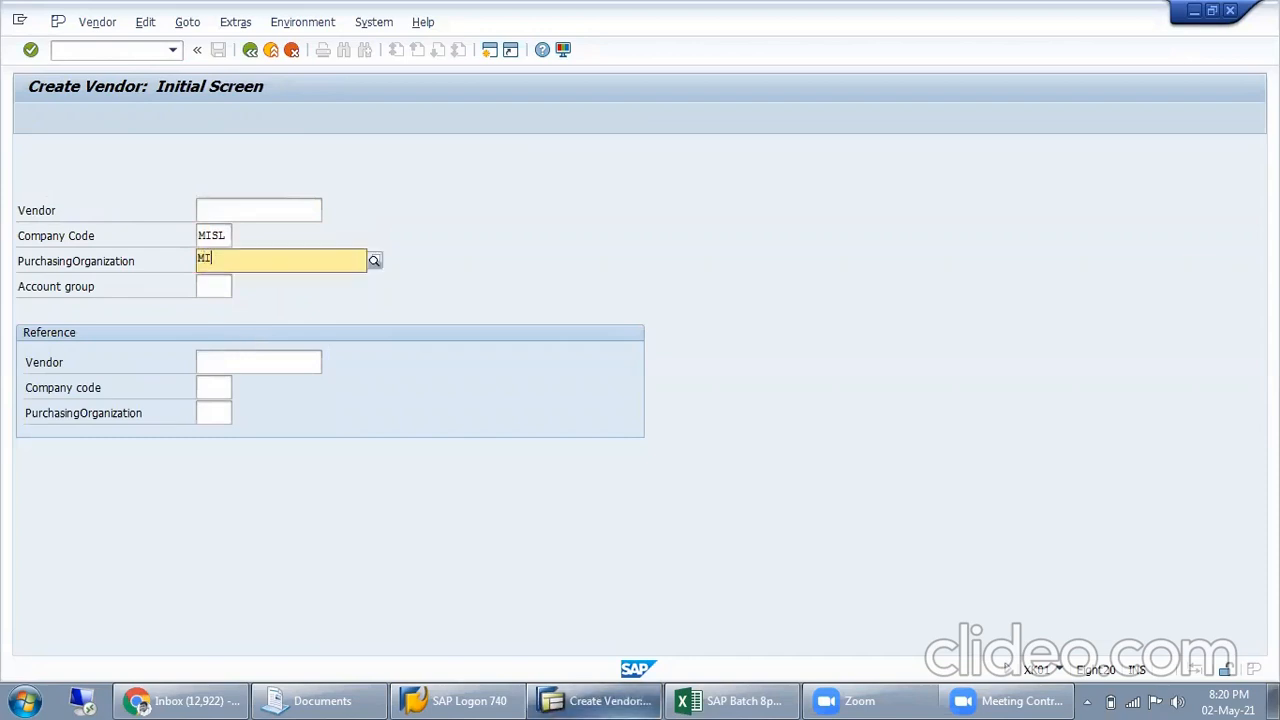
type("SL")
Set the vendor account group to Z099 (VENDOR ACCOUNT DOMESTIC) from the list of possible values
key("Tab")
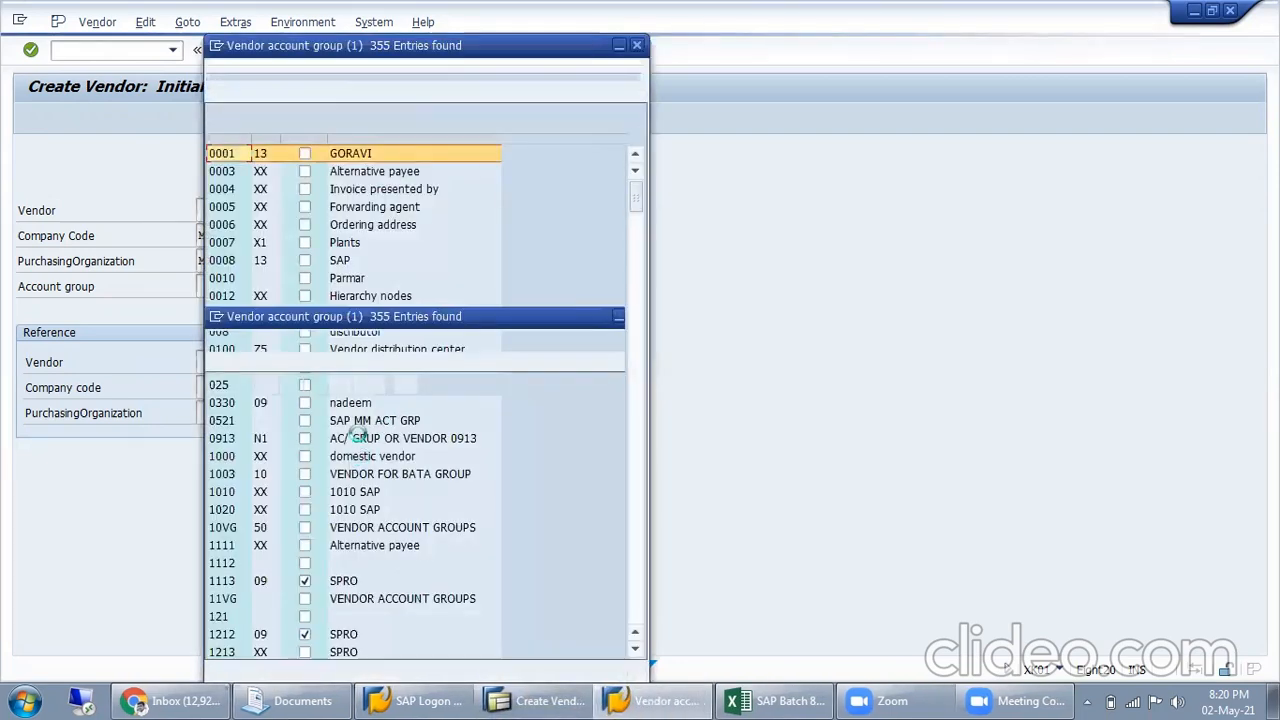
scroll(407, 355, "down", 20)
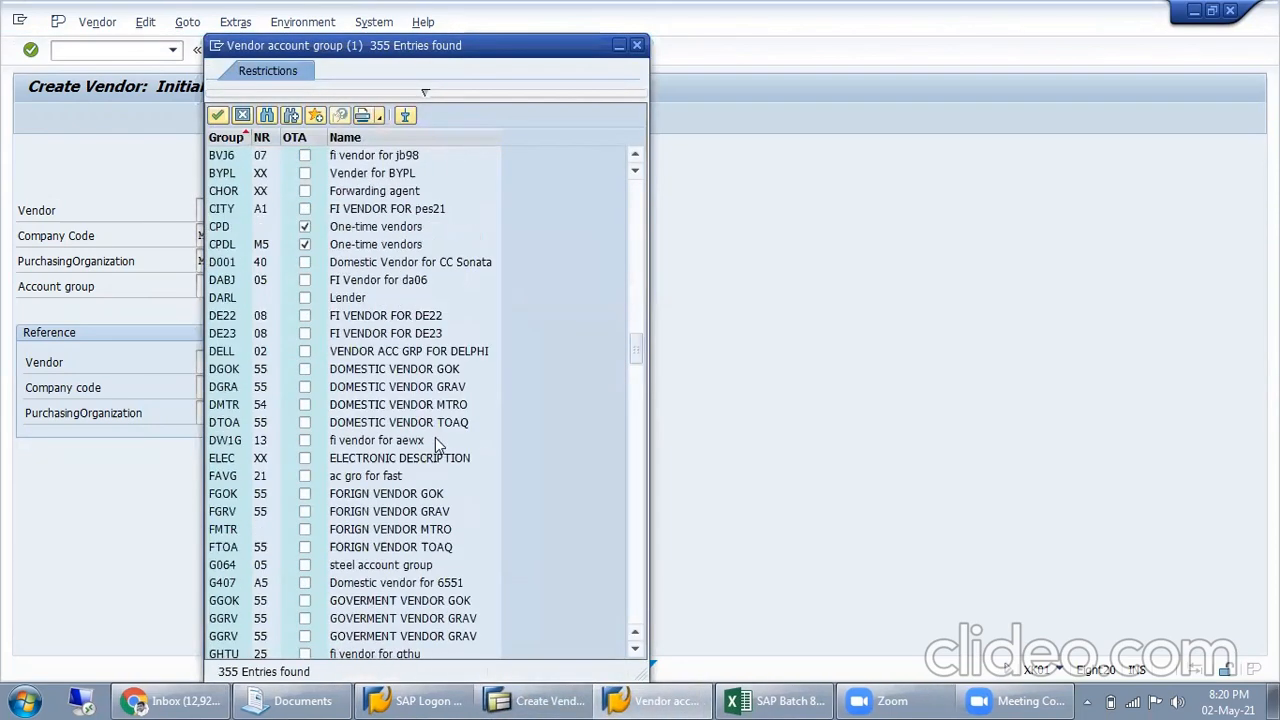
scroll(447, 447, "down", 15)
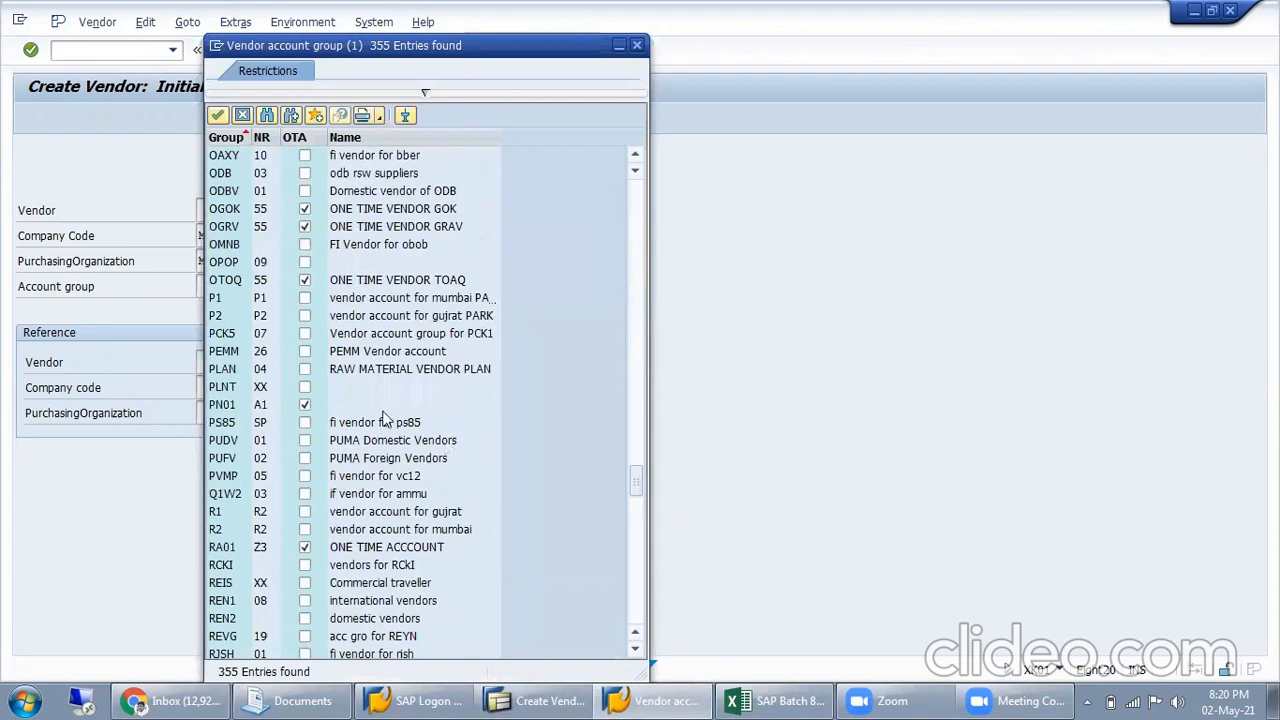
scroll(384, 420, "down", 20)
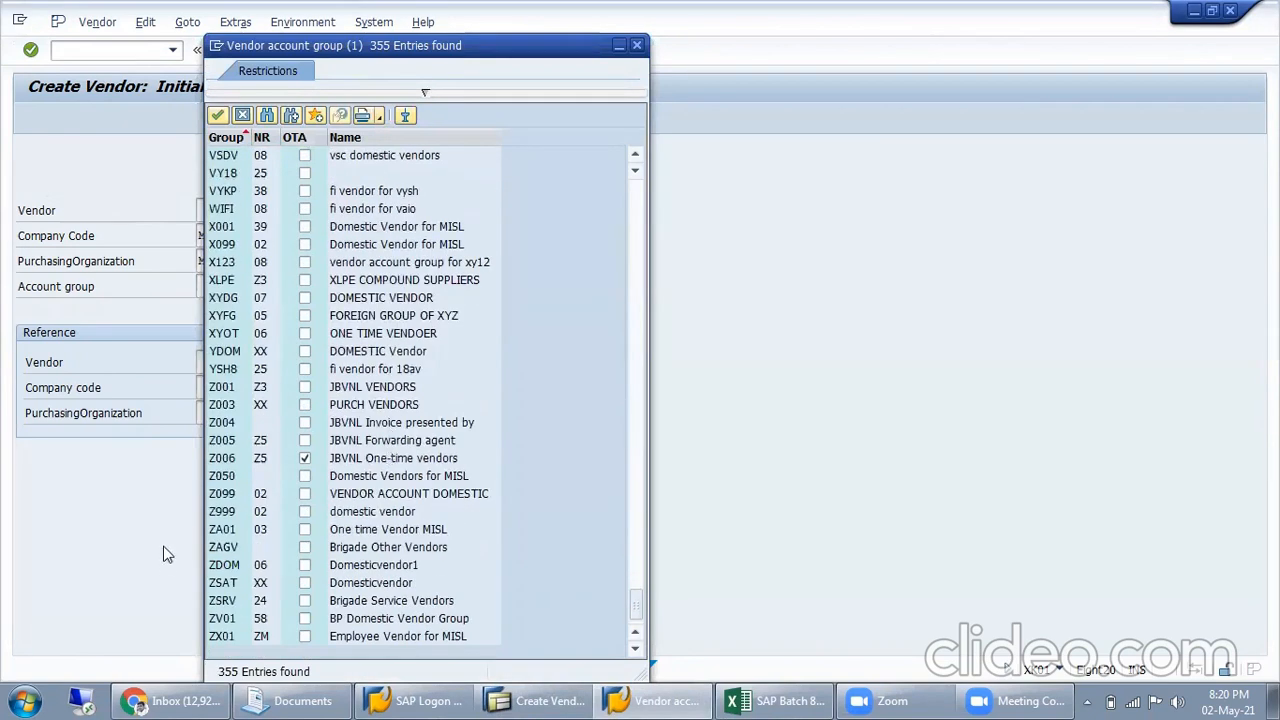
left_click(405, 497)
double_click(405, 497)
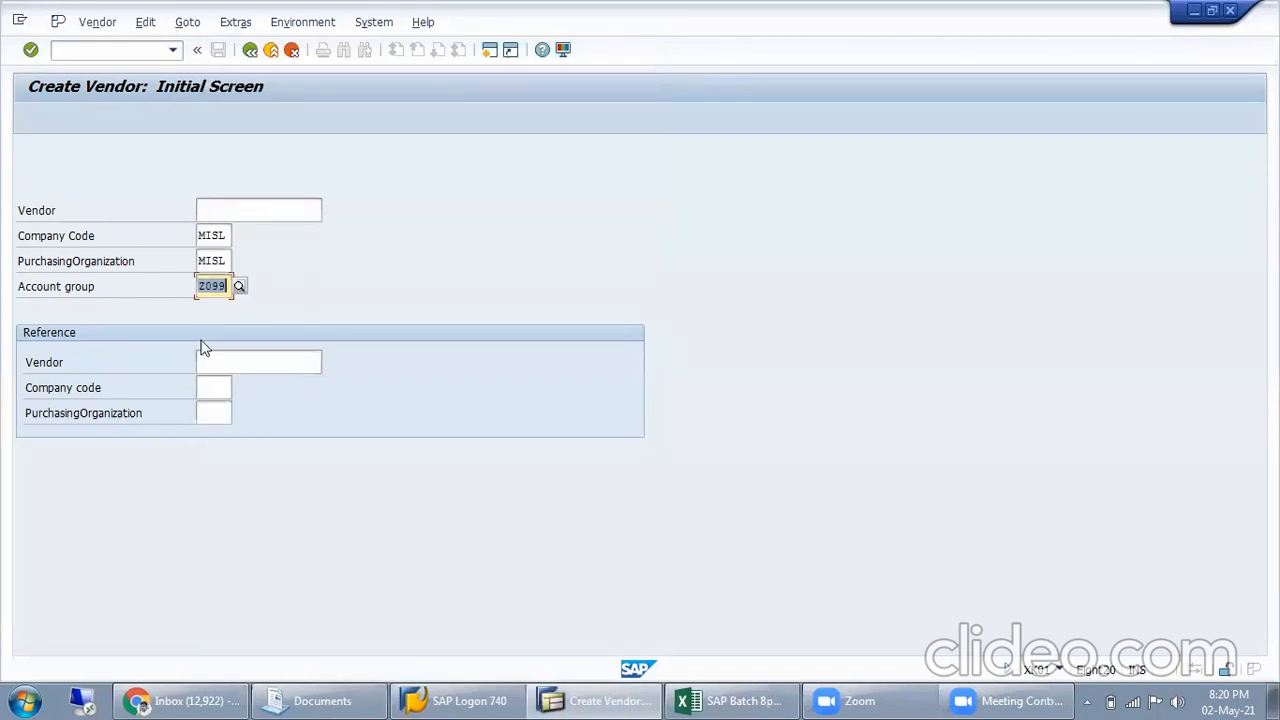
Continue to the vendor's address data, set the title to Company and enter the name DELHI ELECTRICITY BOARD
key("Return")
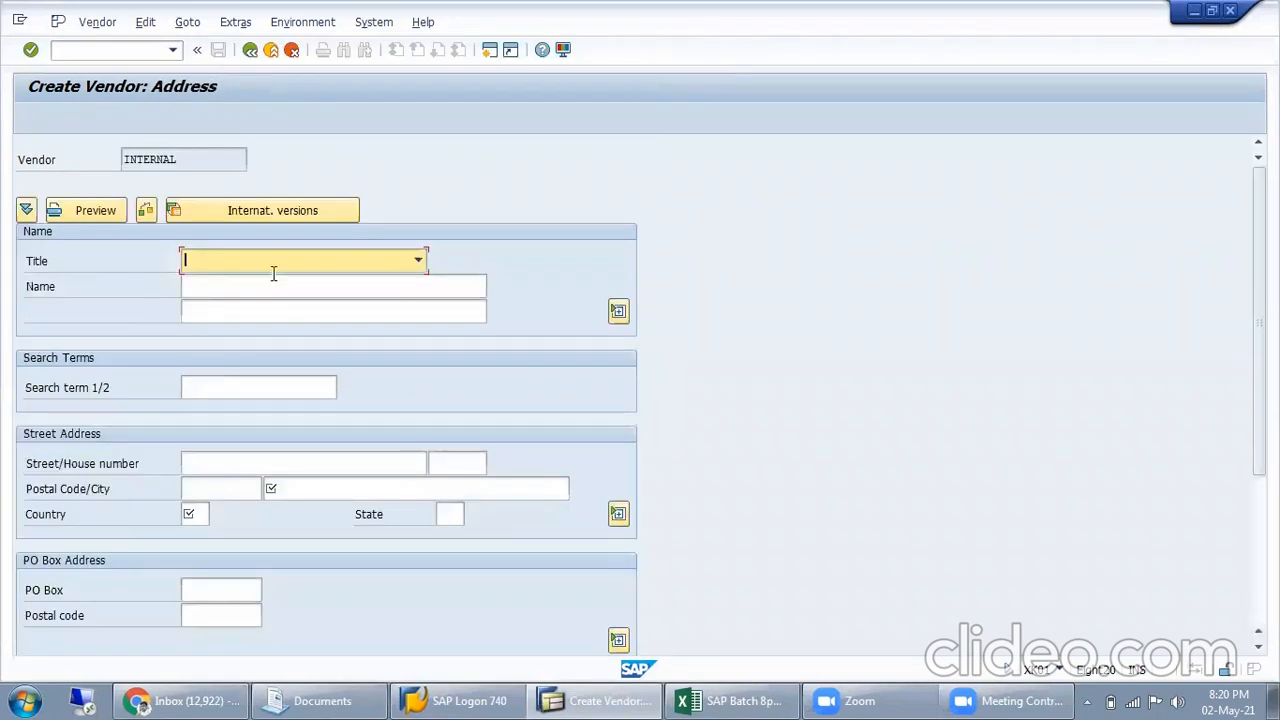
left_click(272, 270)
left_click(271, 281)
left_click(271, 285)
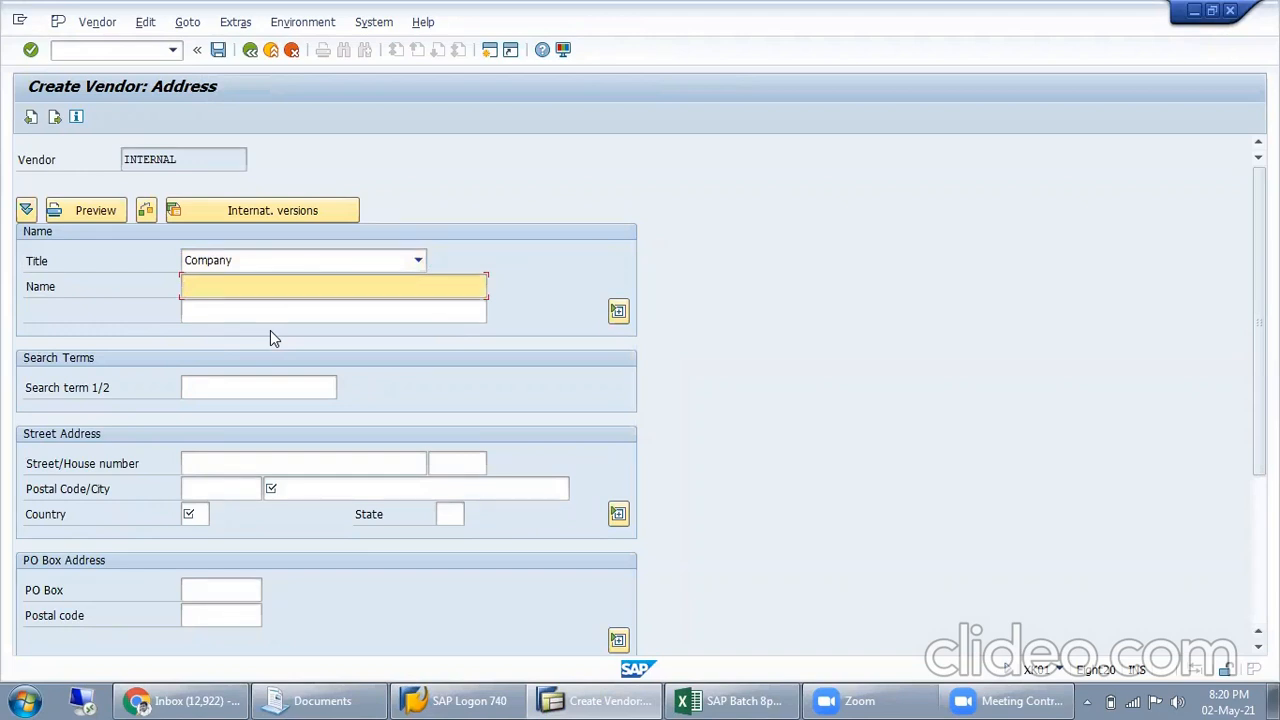
type("DELHI ELECTRICITY BOARD")
Copy the vendor's name into the first search term
key("shift+Home")
key("ctrl+c")
left_click(228, 387)
key("ctrl+v")
Set the vendor's city to Delhi and the country to IN, and continue to the control data
left_click(315, 490)
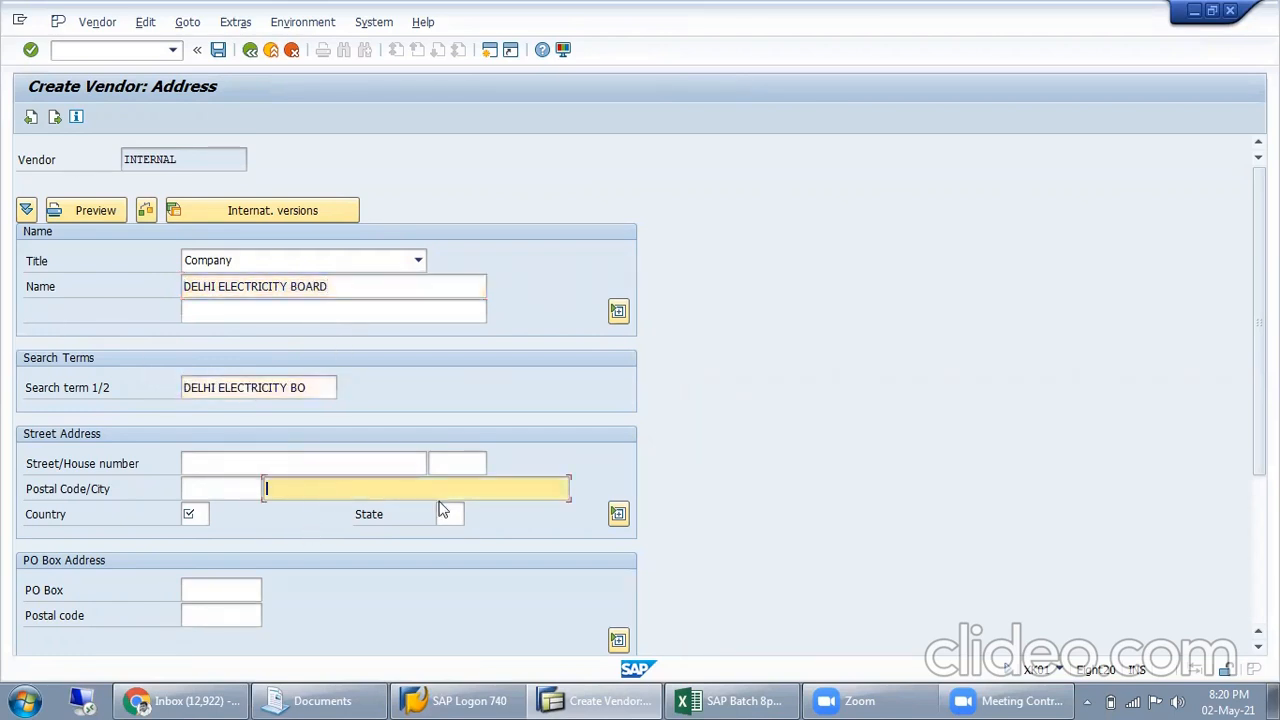
type("Delhi")
key("Tab")
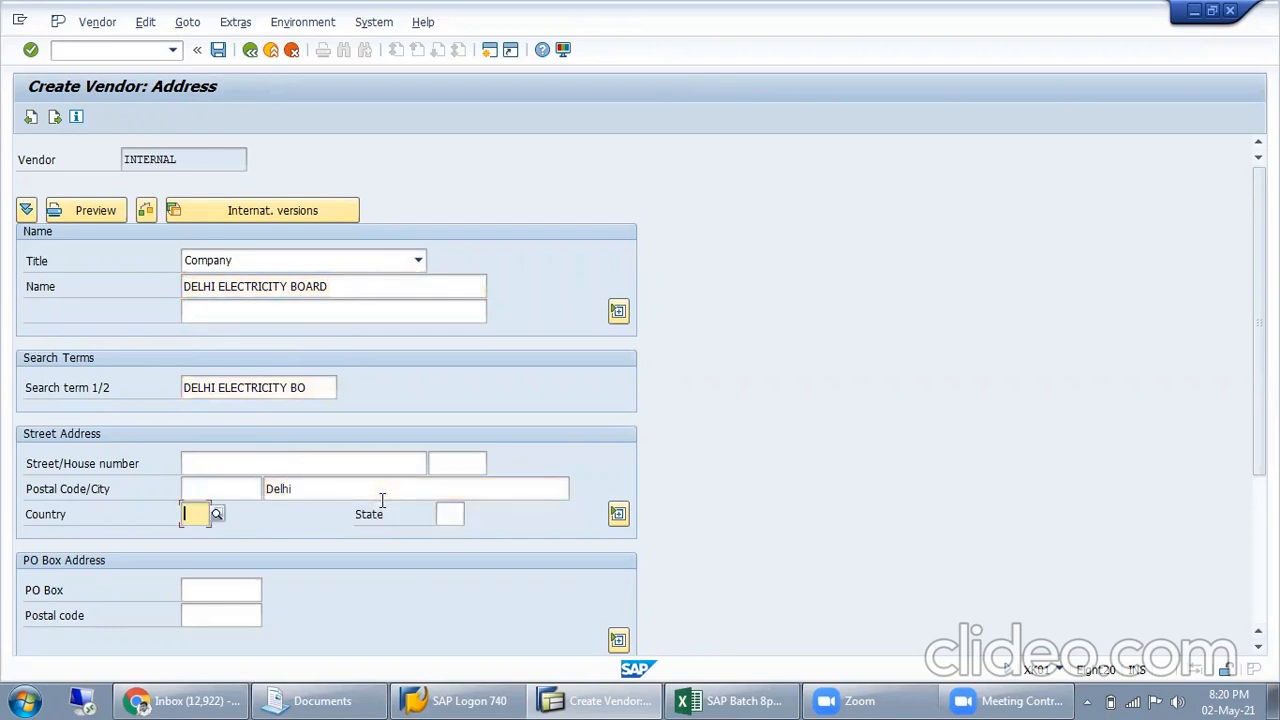
type("IN")
key("Return")
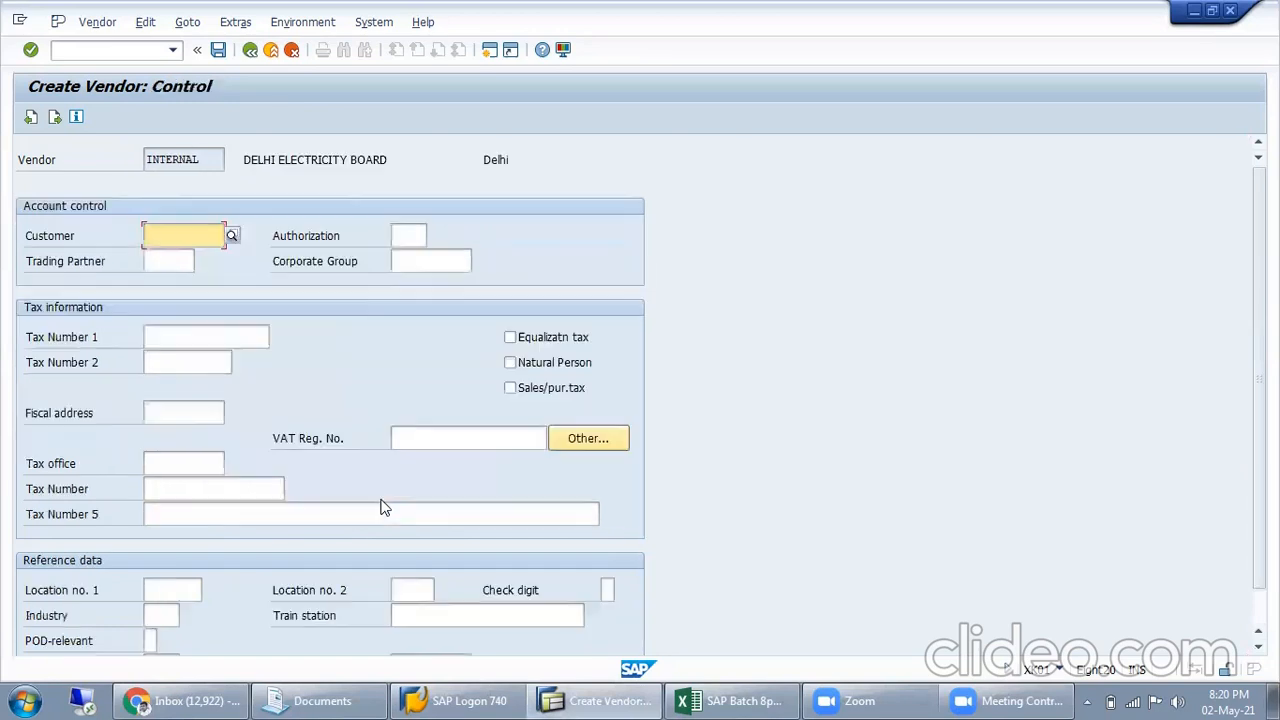
Skip the control and bank data and set the vendor's reconciliation account to 600000 in the accounting information
key("Return")
key("Return")
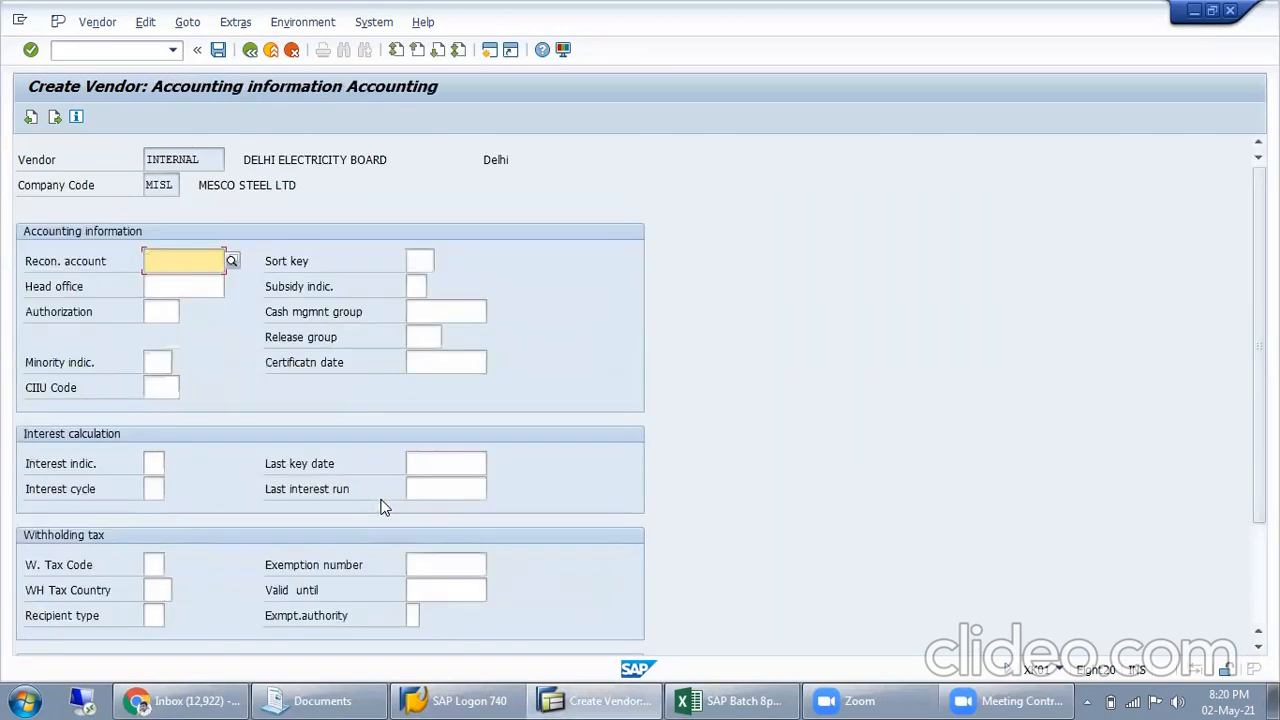
left_click(229, 264)
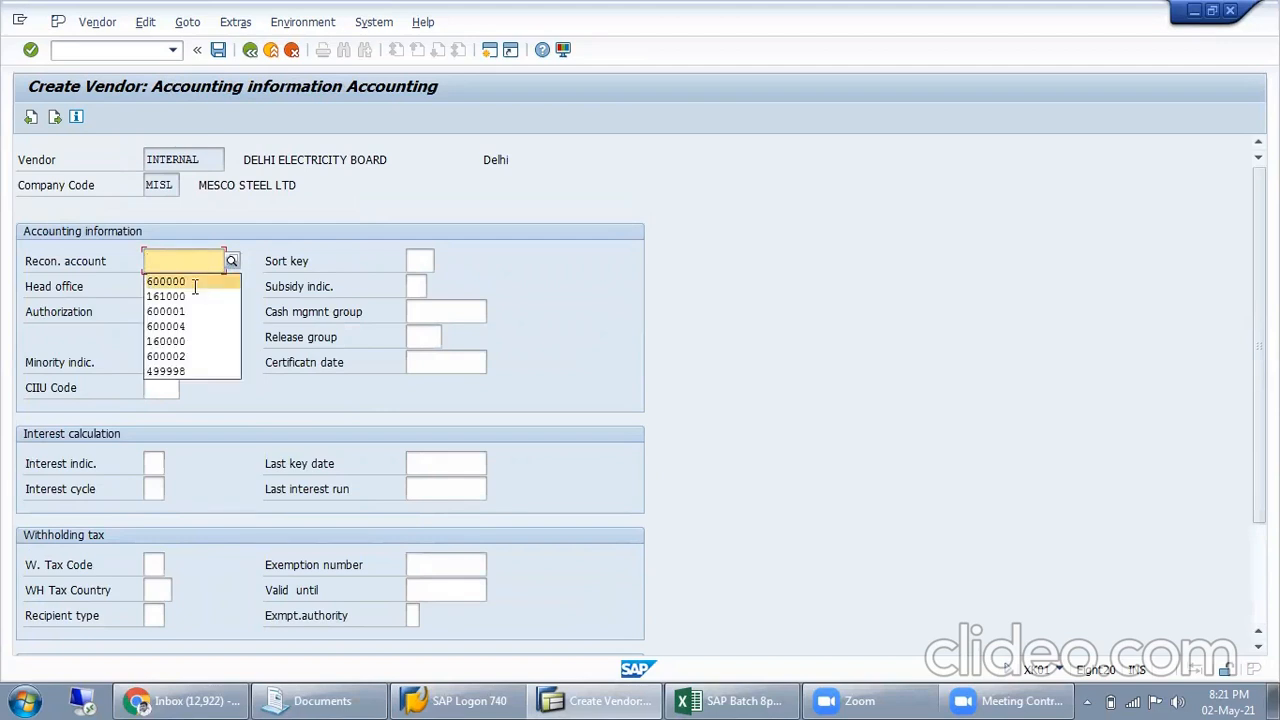
left_click(193, 281)
key("Return")
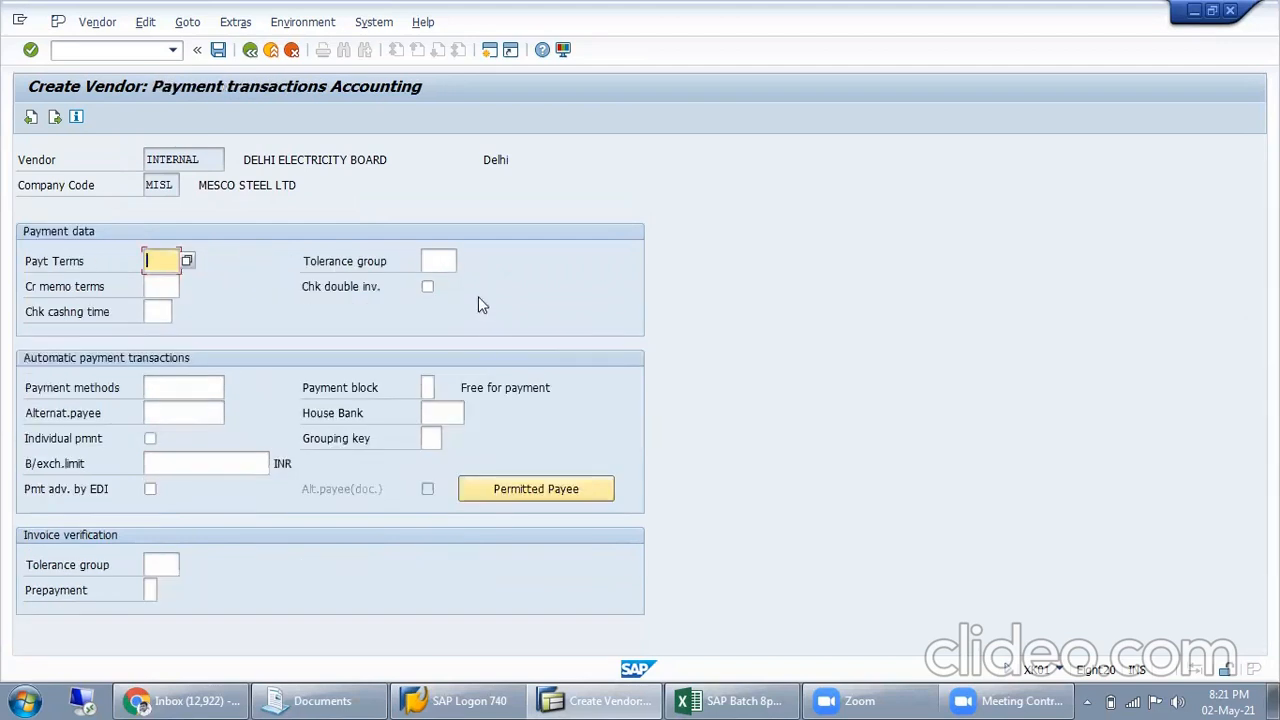
Activate the double invoice check in the payment data and set the order currency to INR in the purchasing data
left_click(428, 287)
key("Return")
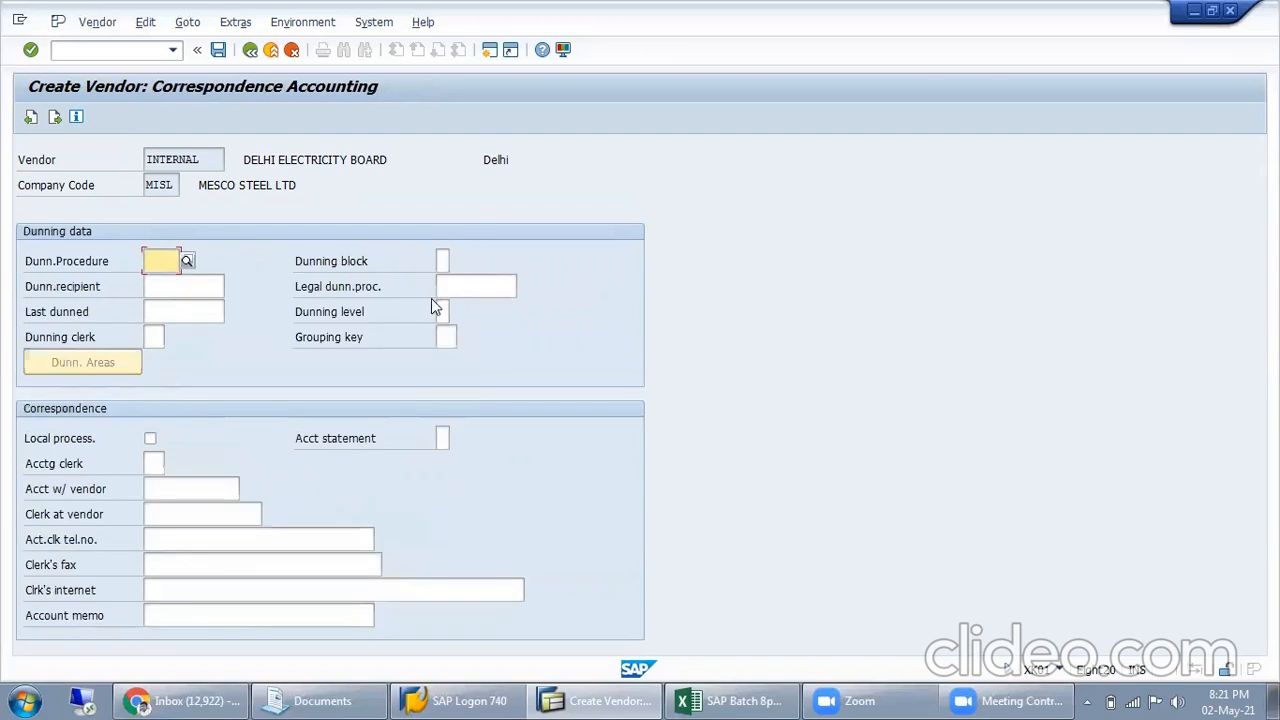
key("Return")
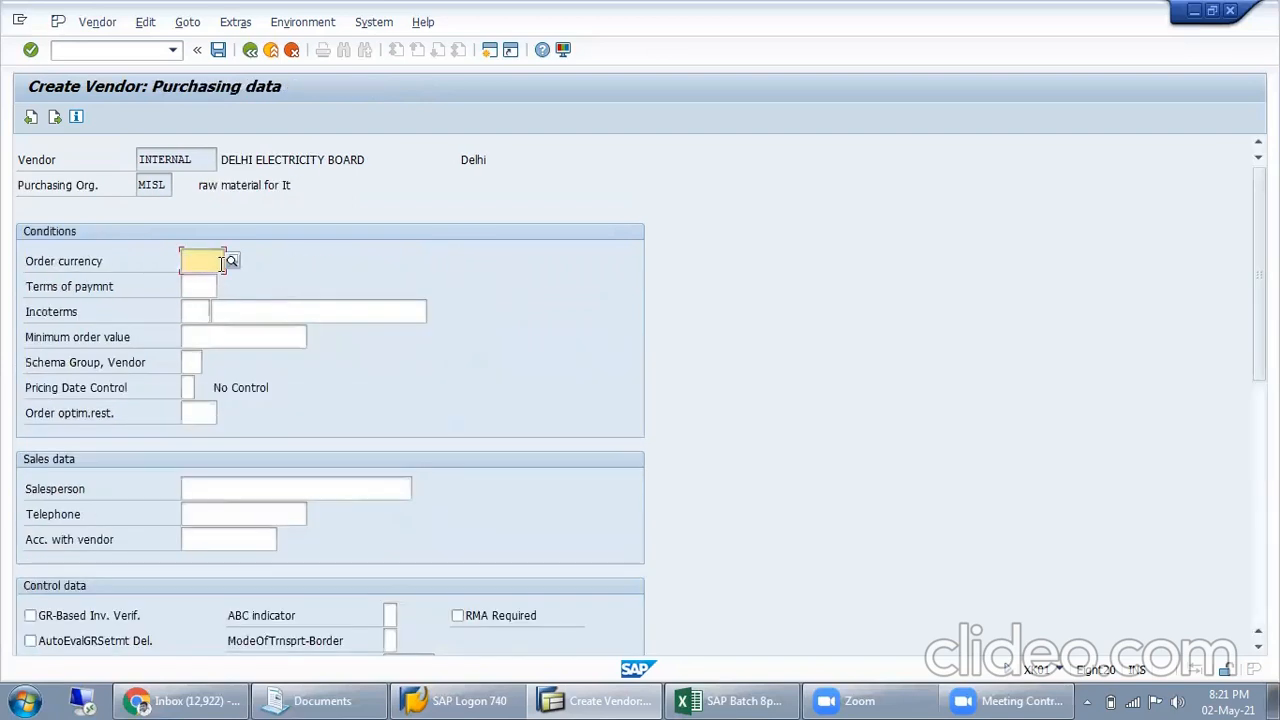
type("INR")
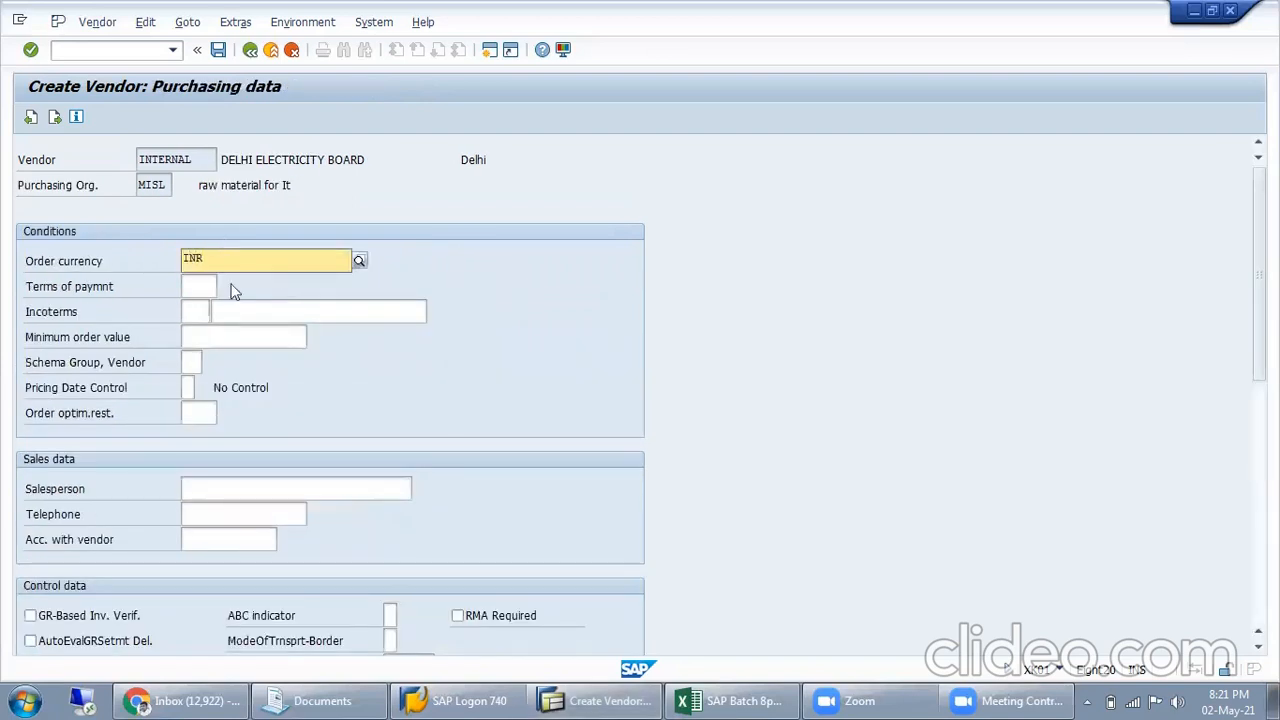
left_click(390, 370)
Activate automatic evaluated GR settlement for deliveries and returns (AutoEvalGRSetmt Del. and Ret) and save the vendor
scroll(227, 448, "down", 3)
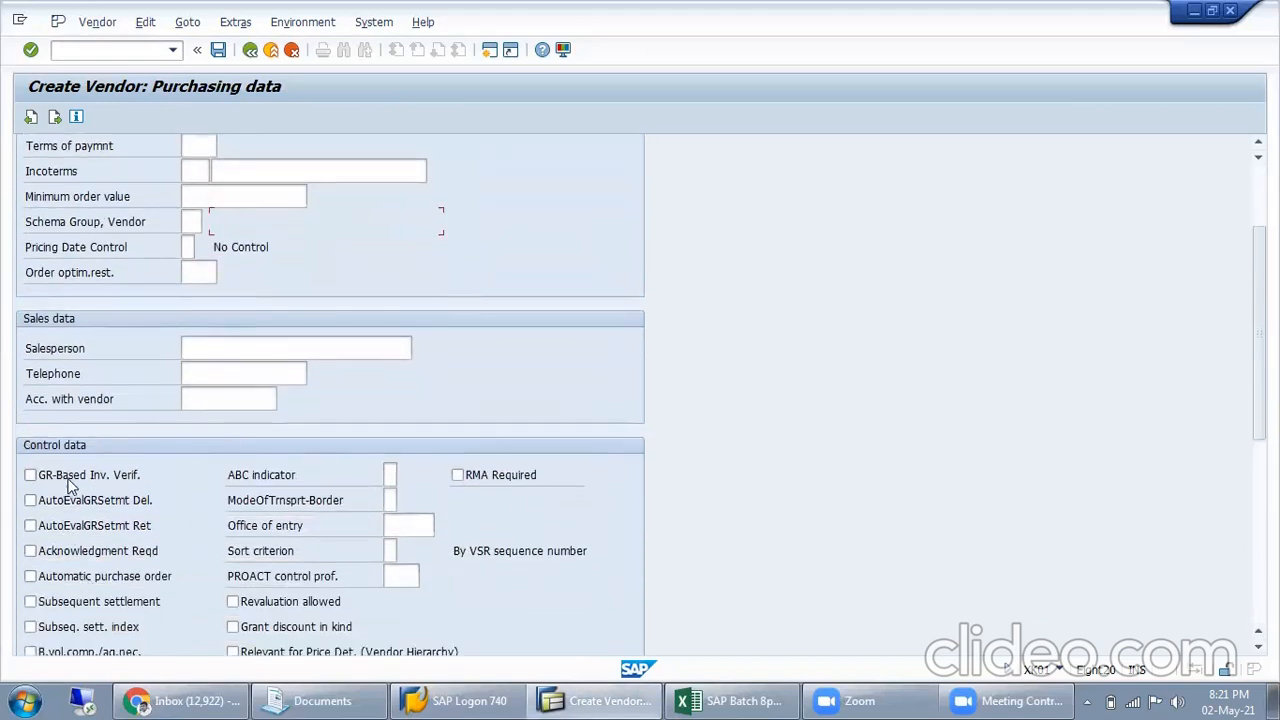
left_click(76, 485)
left_click(113, 511)
left_click(94, 530)
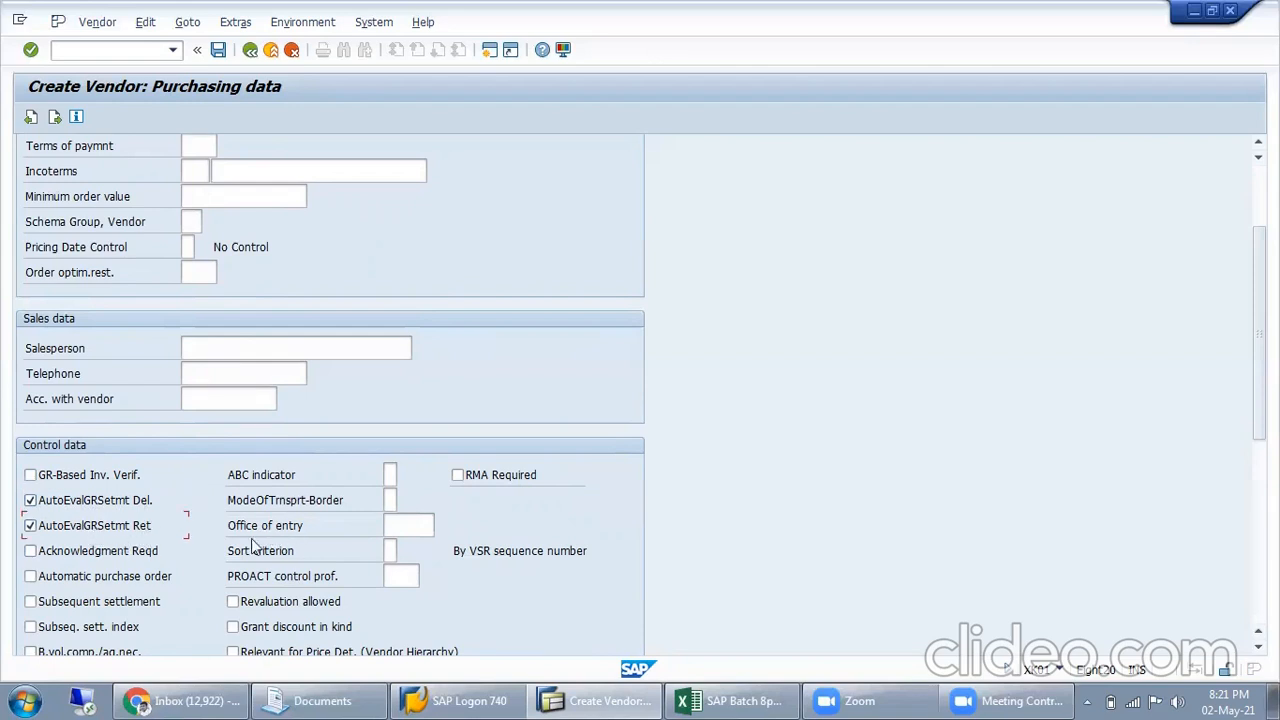
left_click(150, 525)
left_click(150, 525)
left_click(147, 502)
scroll(313, 546, "down", 2)
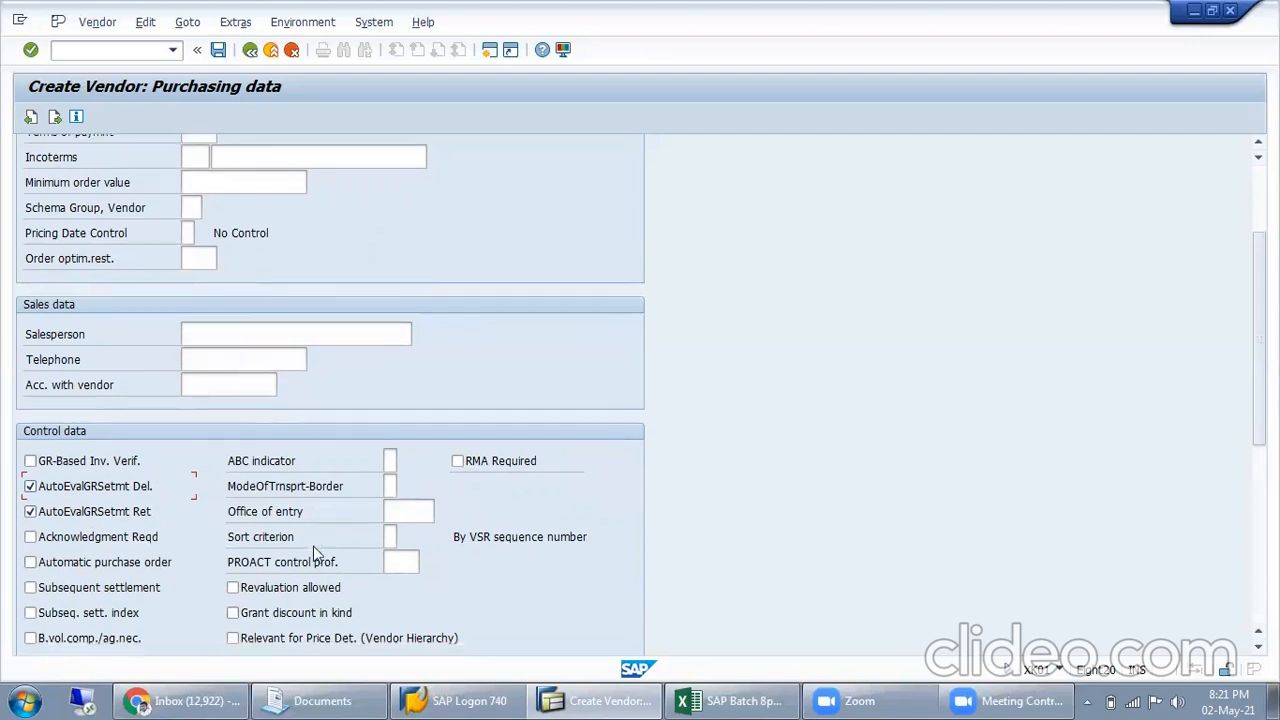
scroll(313, 552, "down", 1)
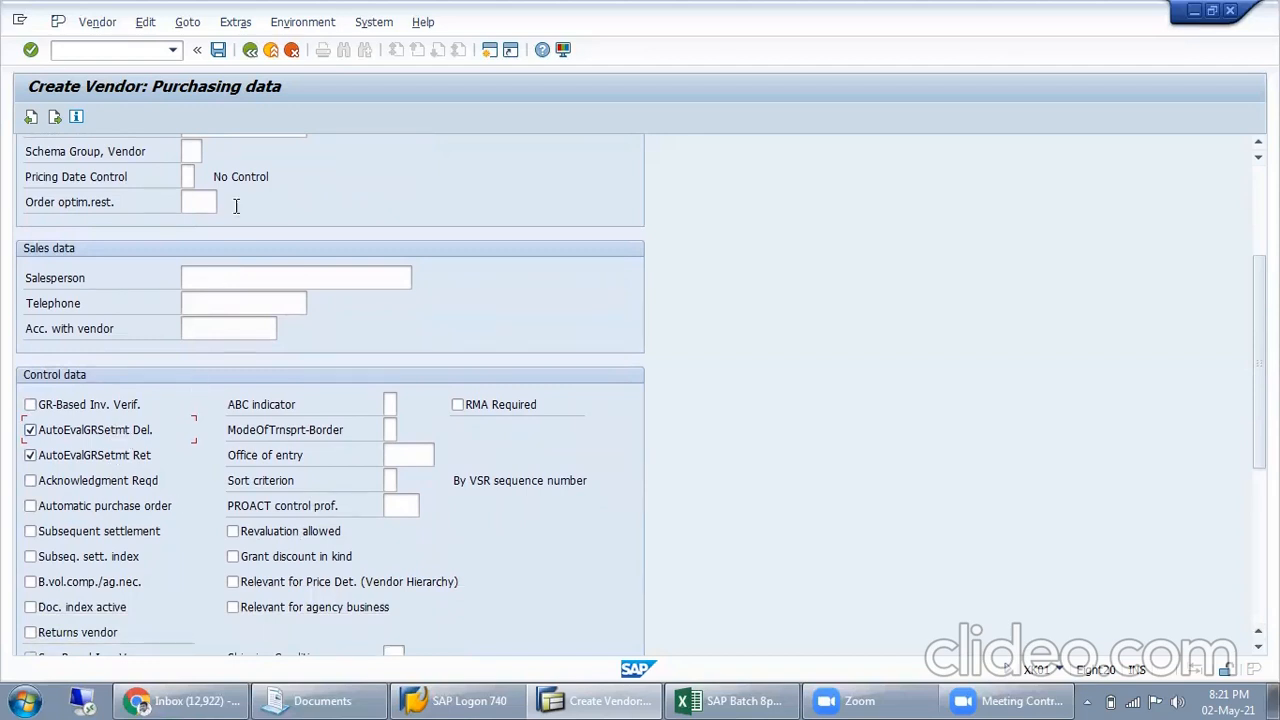
left_click(217, 52)
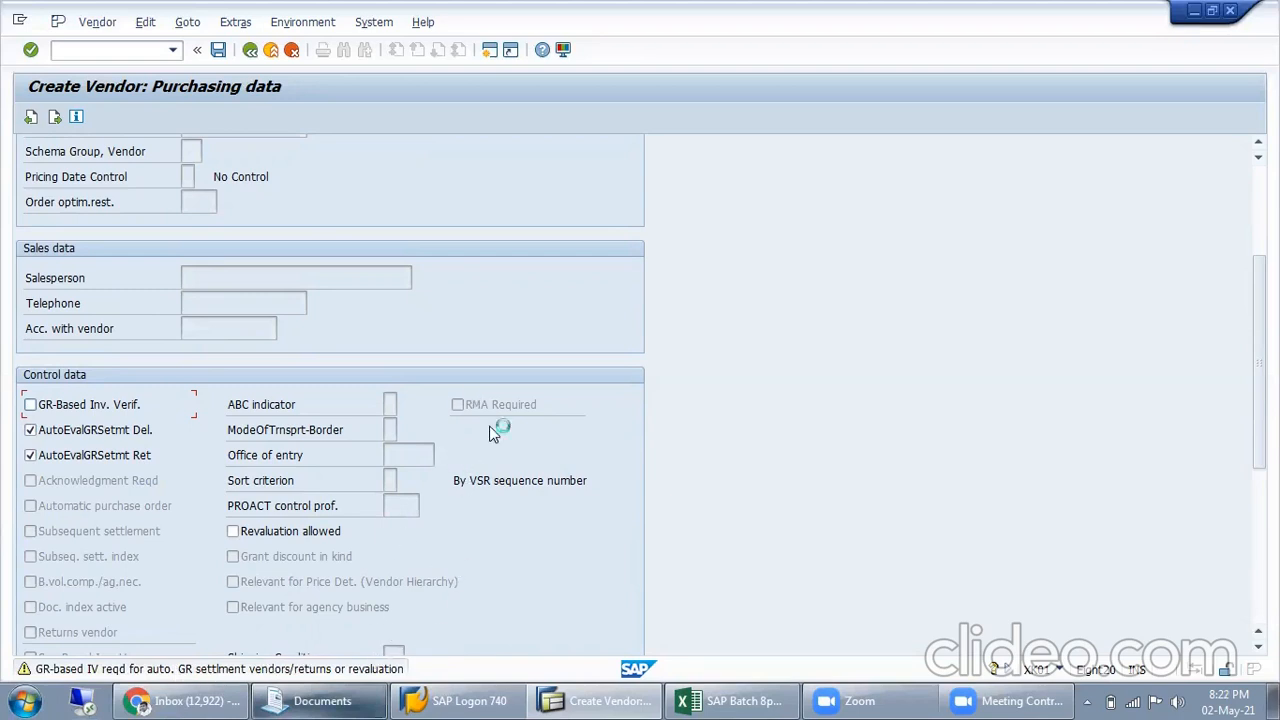
key("ctrl+s")
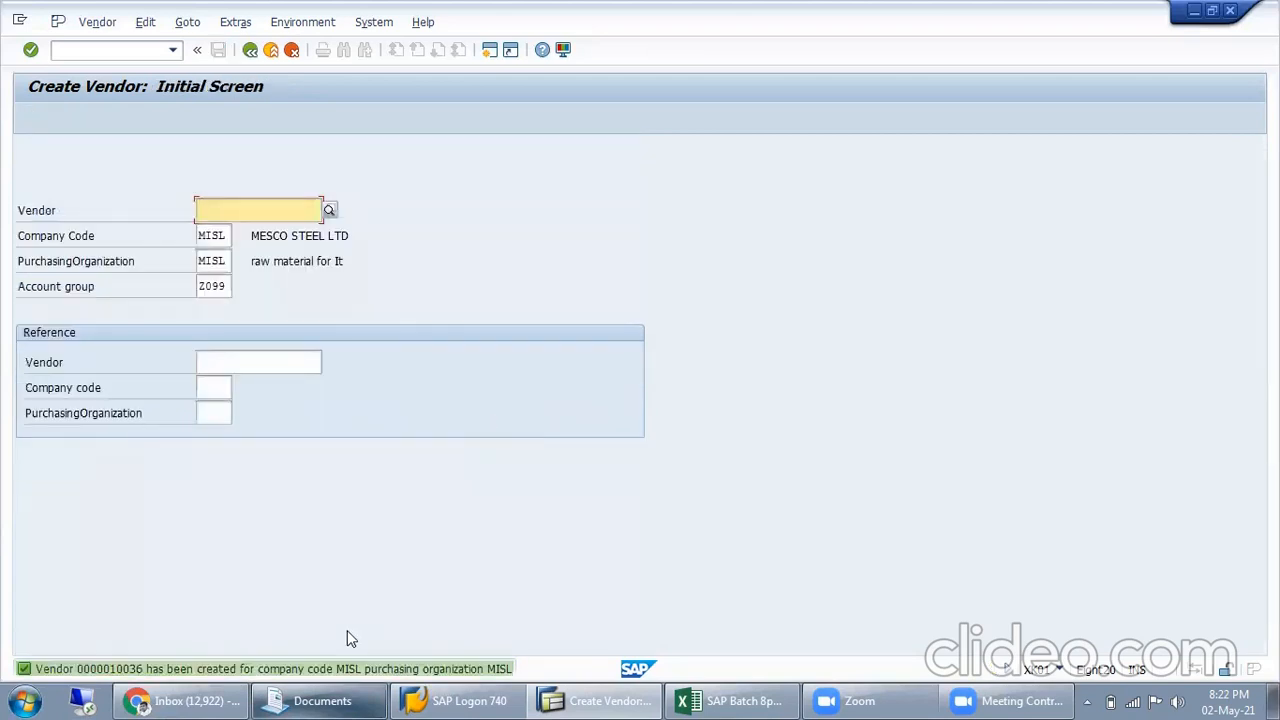
Copy the new vendor's number from the creation message into Excel cell I125, with the label "Vendor Code" in H125
left_click(281, 669)
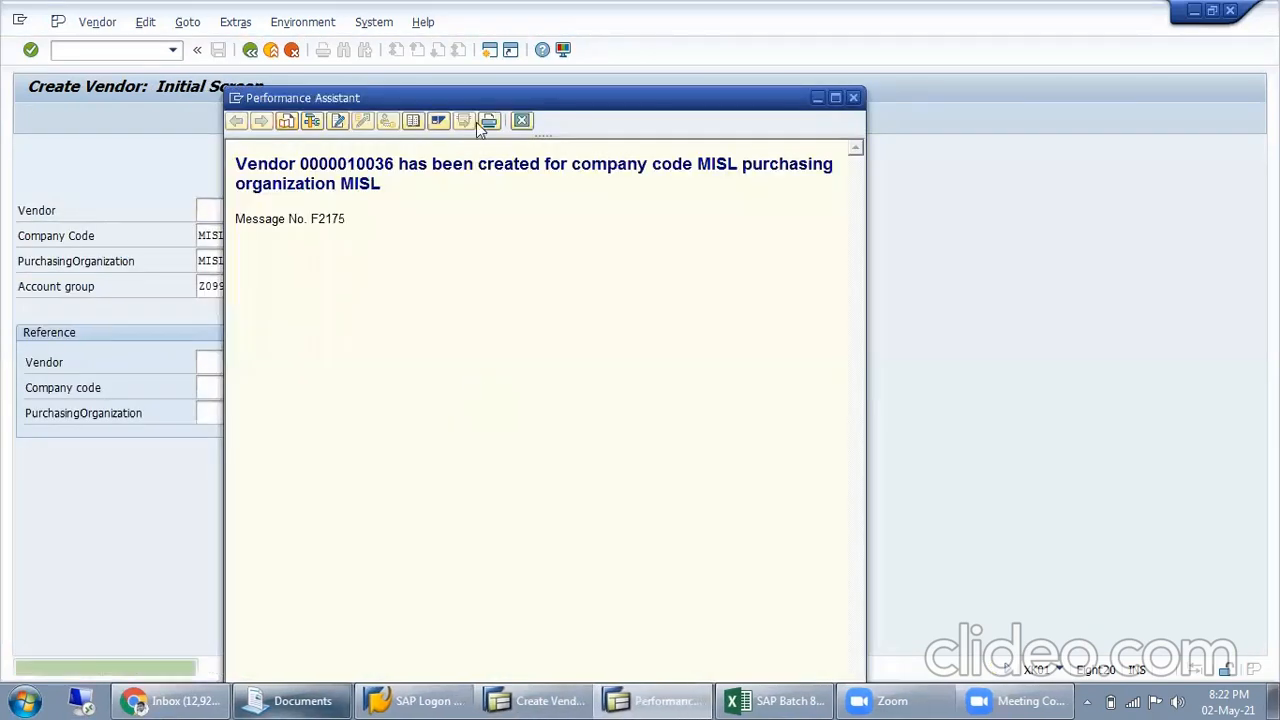
left_click_drag(300, 164, 405, 170)
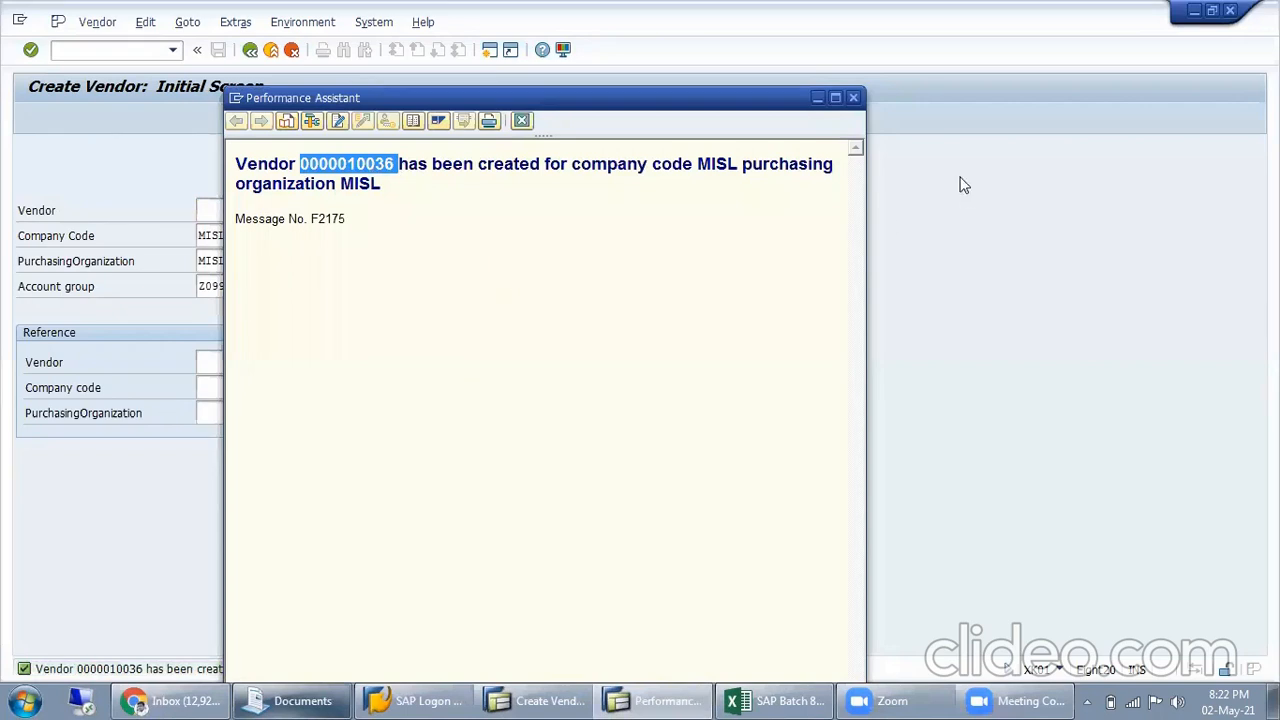
left_click(857, 98)
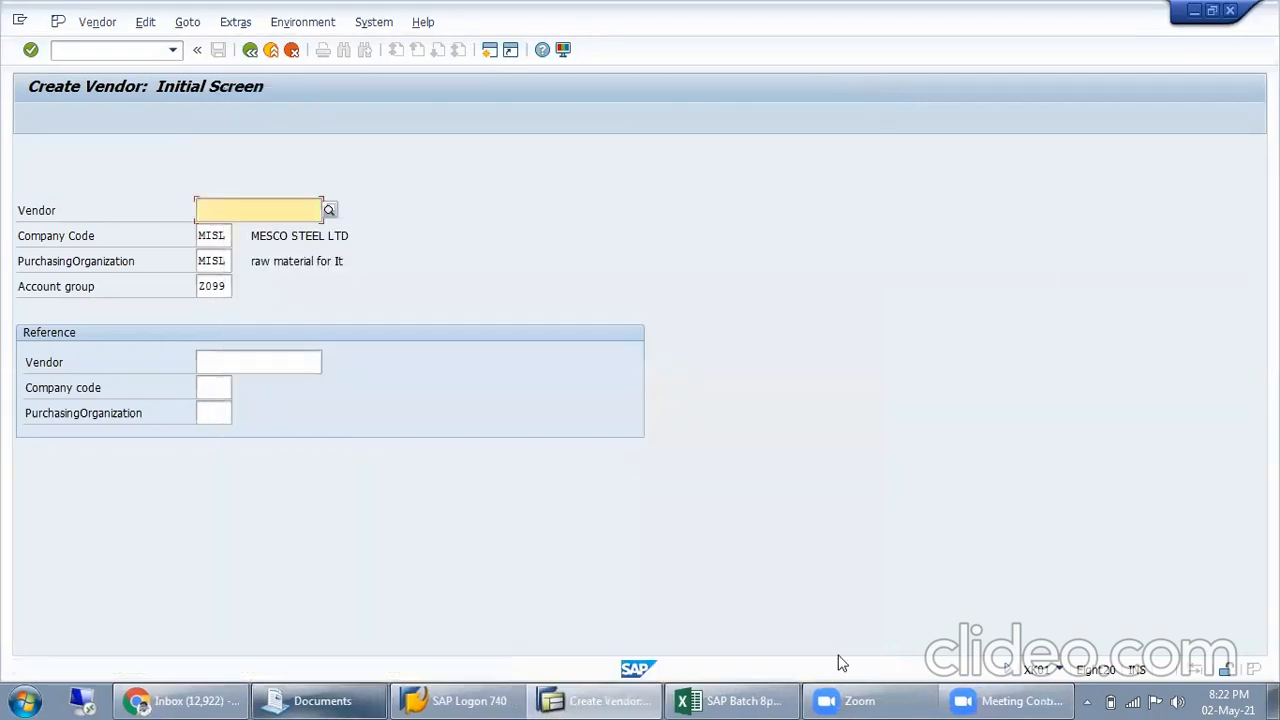
left_click(775, 701)
left_click(740, 434)
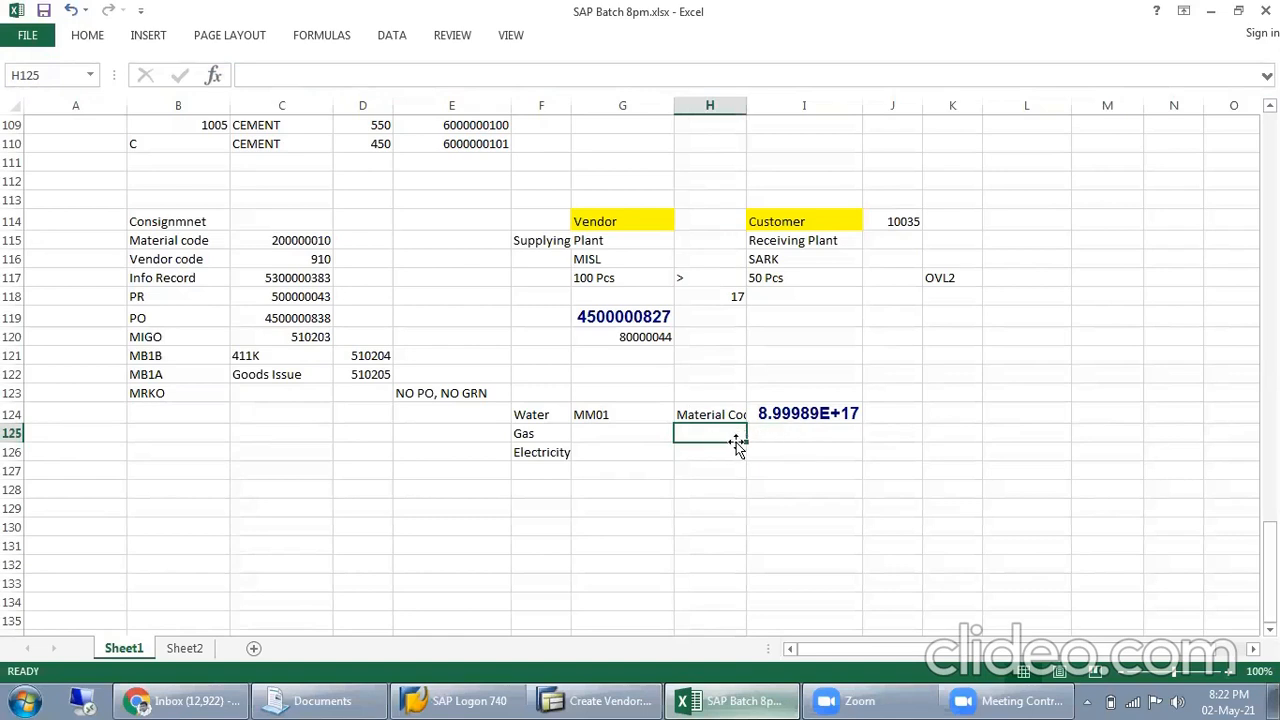
type("Vendor Code")
key("Tab")
key("ctrl+v")
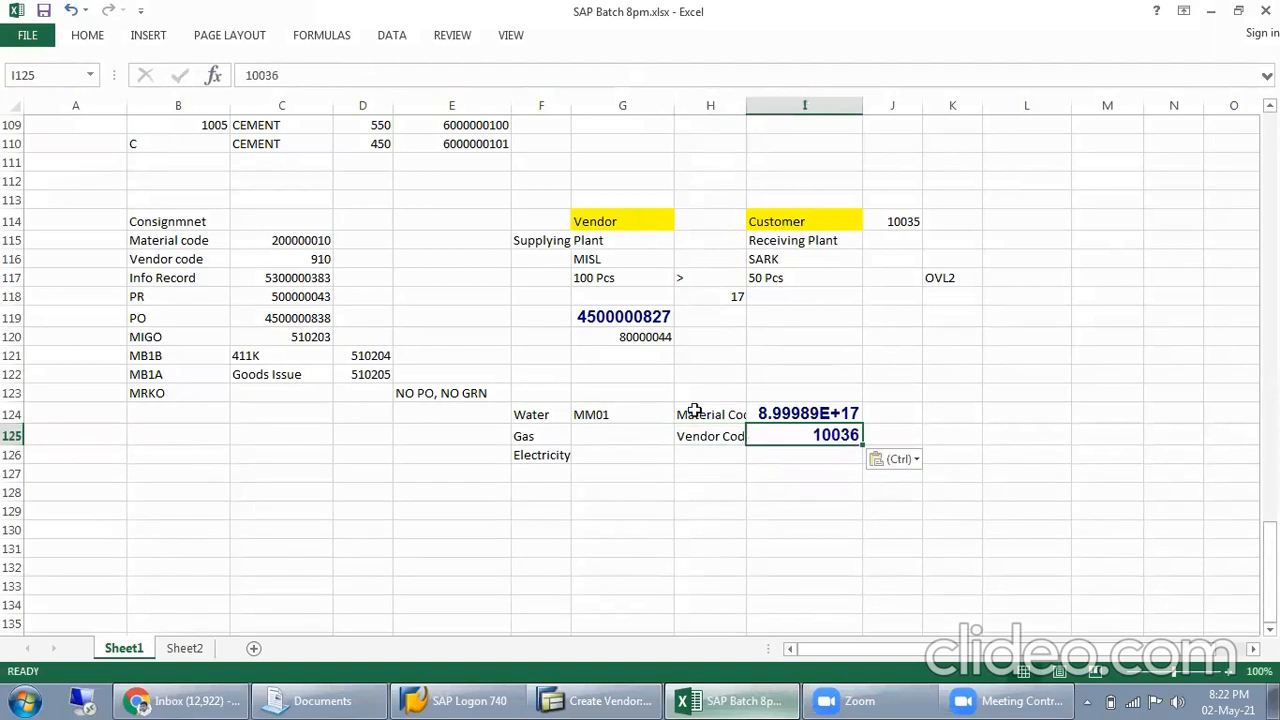
Enter the transaction code Xk01 in cell G125
left_click(650, 433)
type("Xk01")
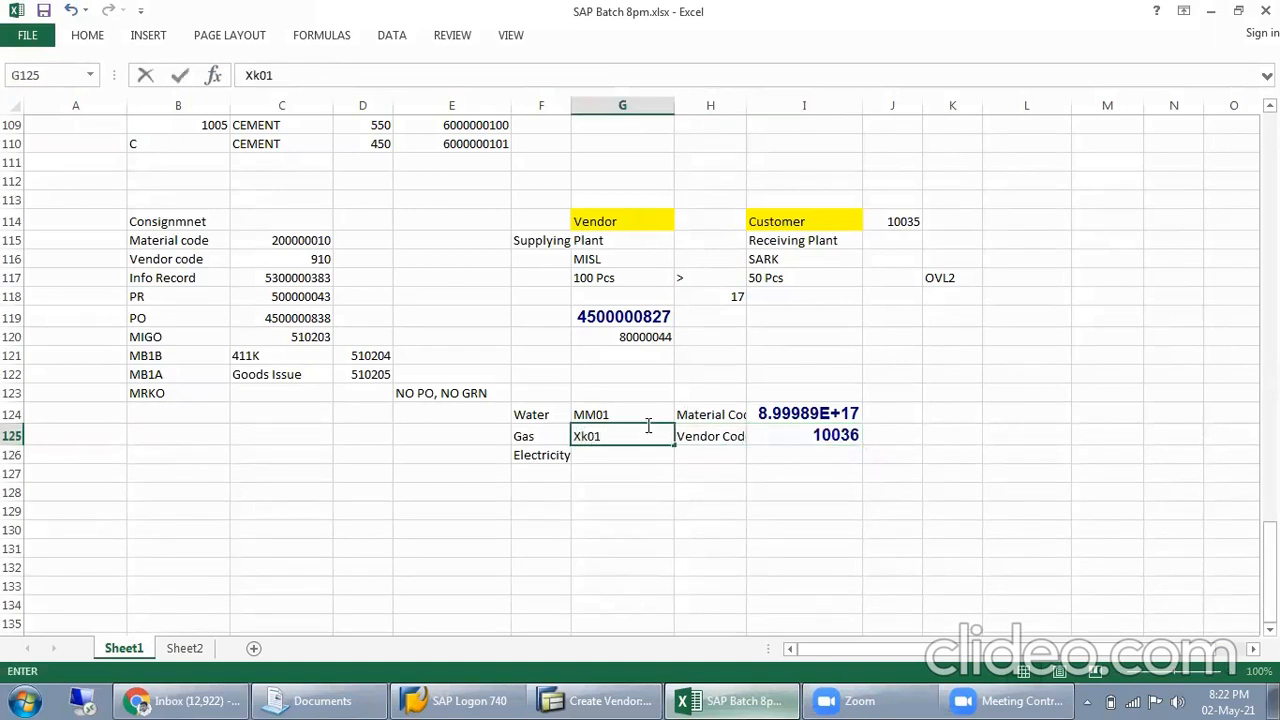
key("Return")
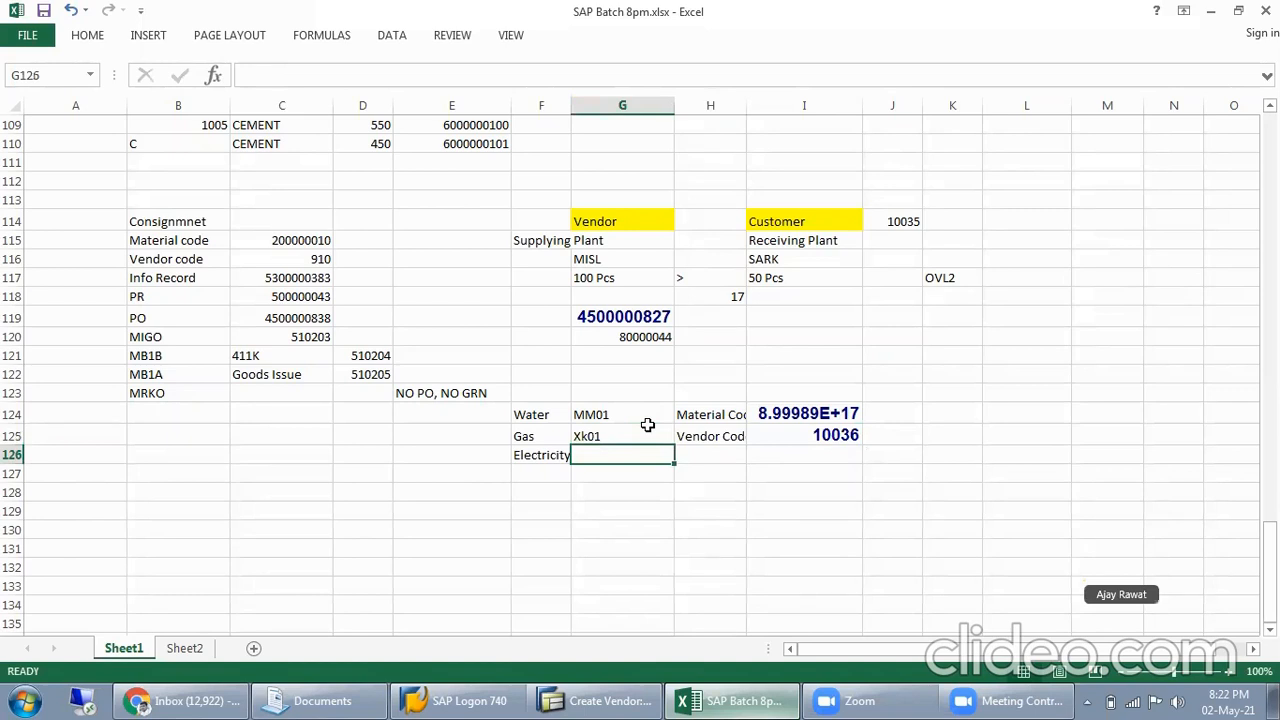
Switch back to SAP, leave vendor creation and start transaction ME11 to create an info record
left_click_drag(767, 413, 775, 429)
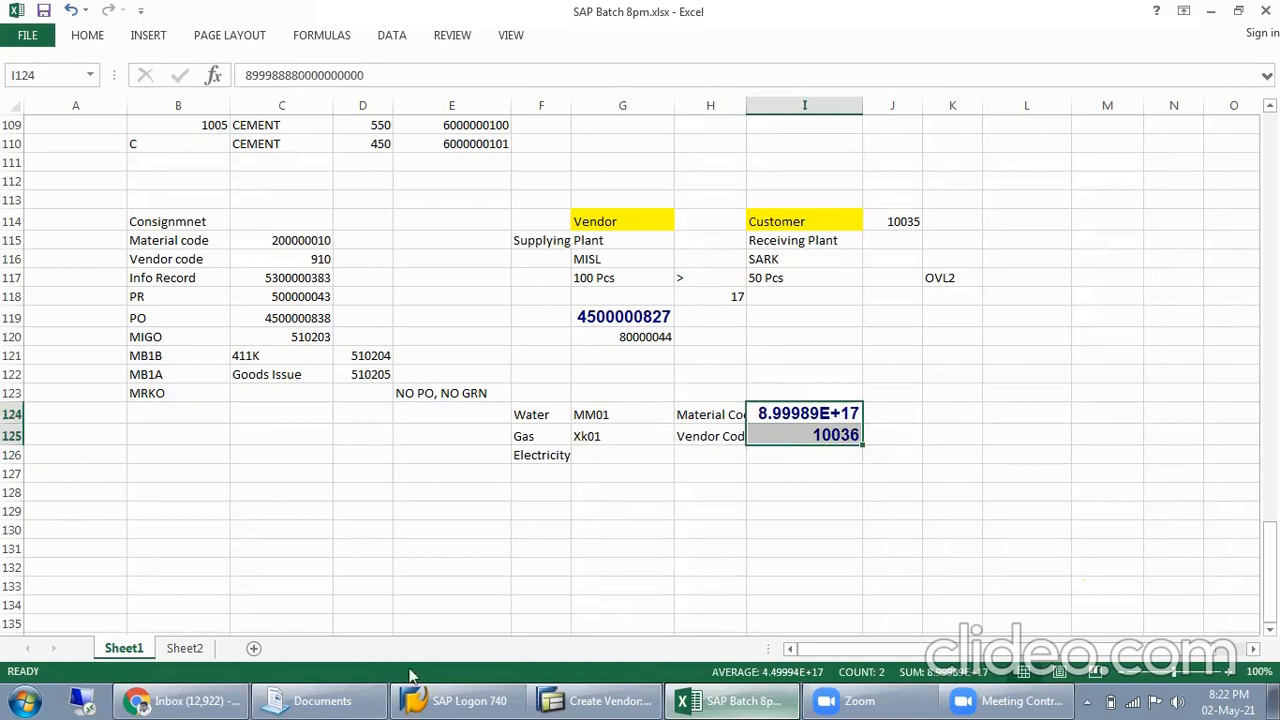
left_click(597, 700)
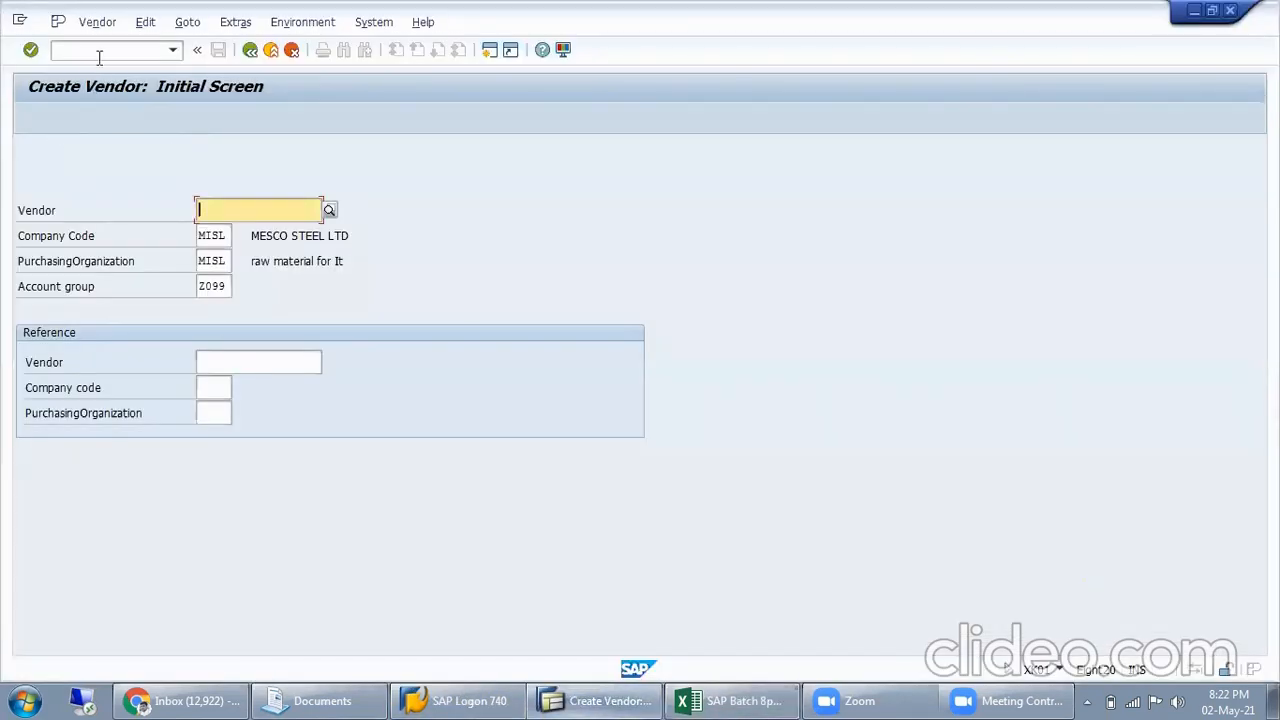
type("/nM")
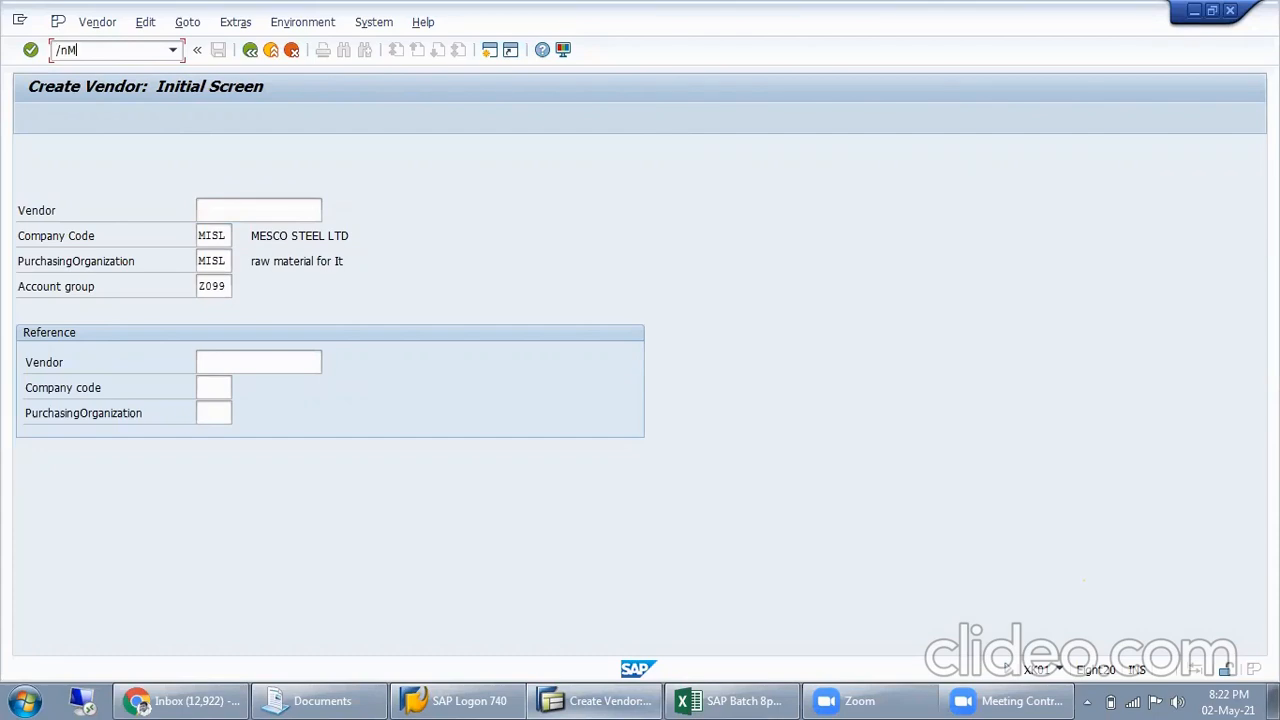
type("e11")
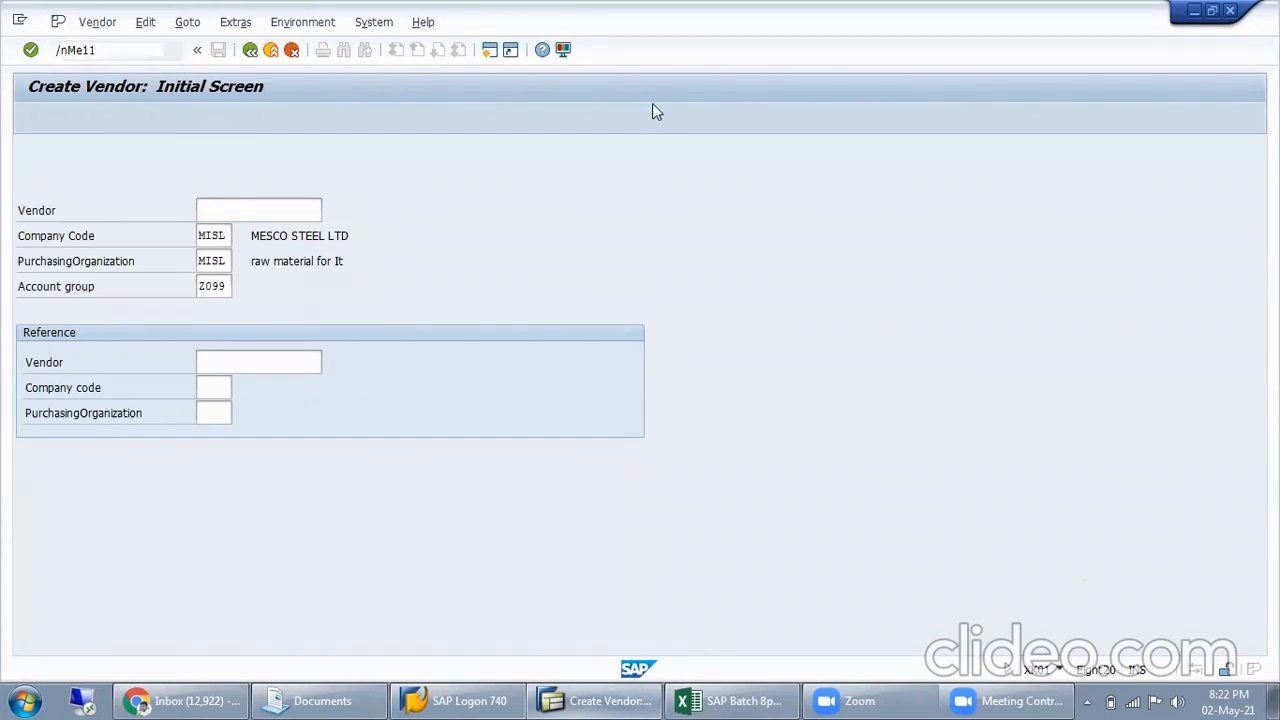
key("Return")
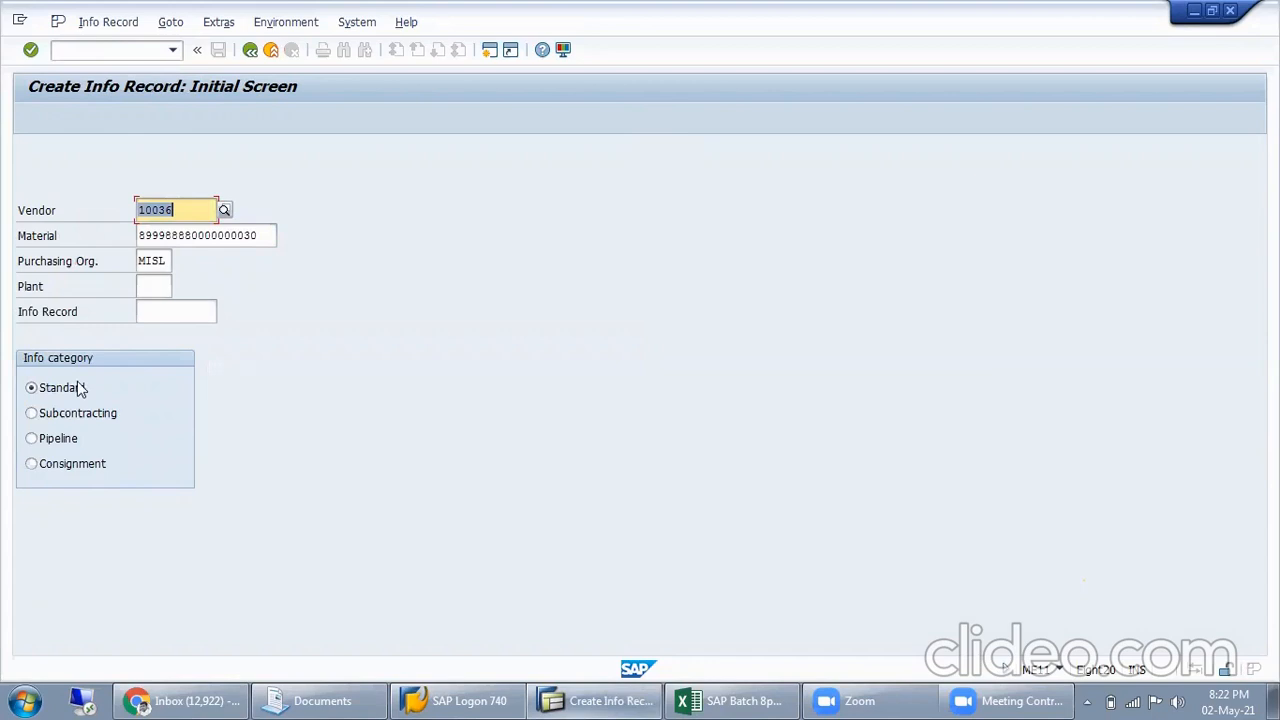
Compare the info record's prefilled vendor and material with the codes noted in Excel cells I124 and I125
left_click(188, 217)
key("alt+Tab")
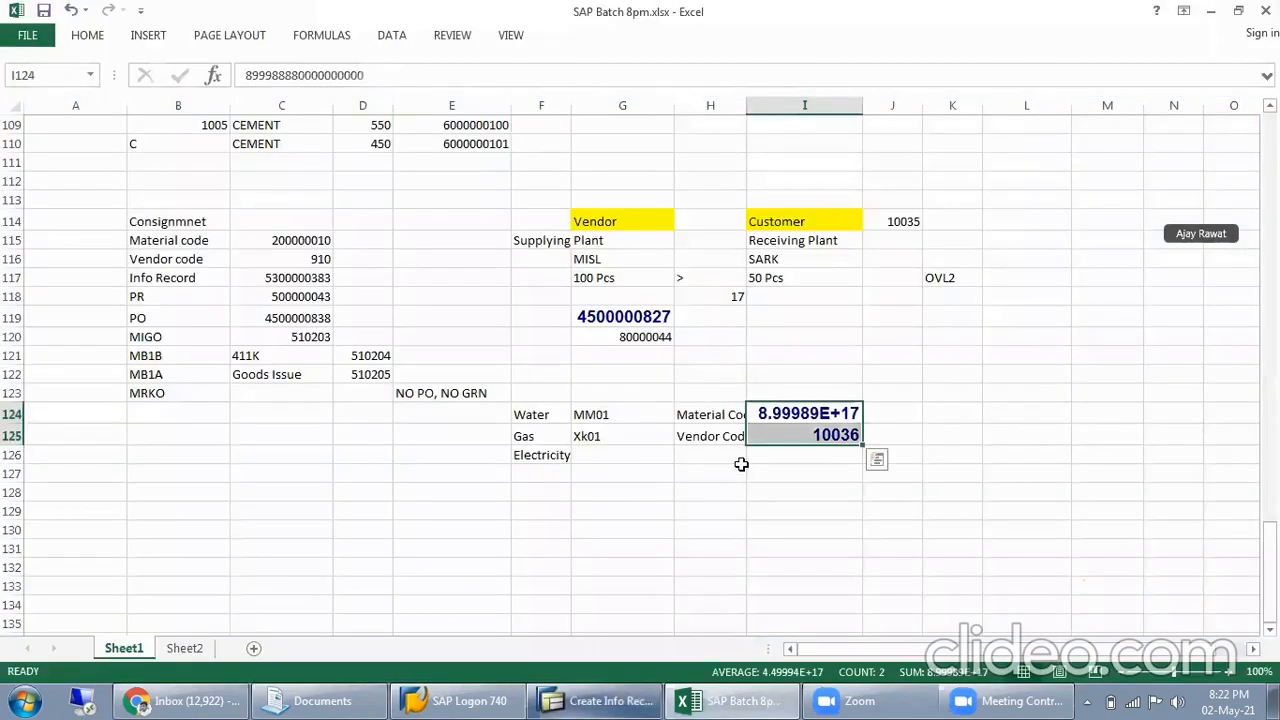
left_click(850, 437)
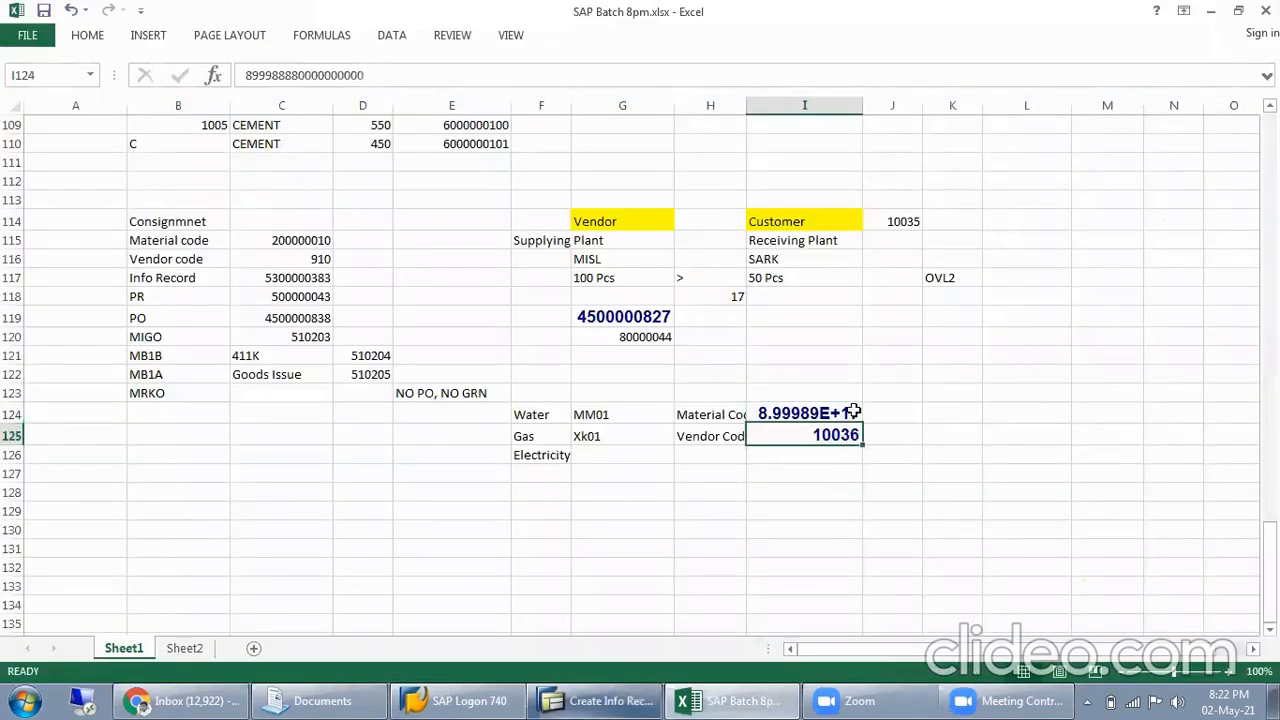
left_click(818, 414)
key("alt+Tab")
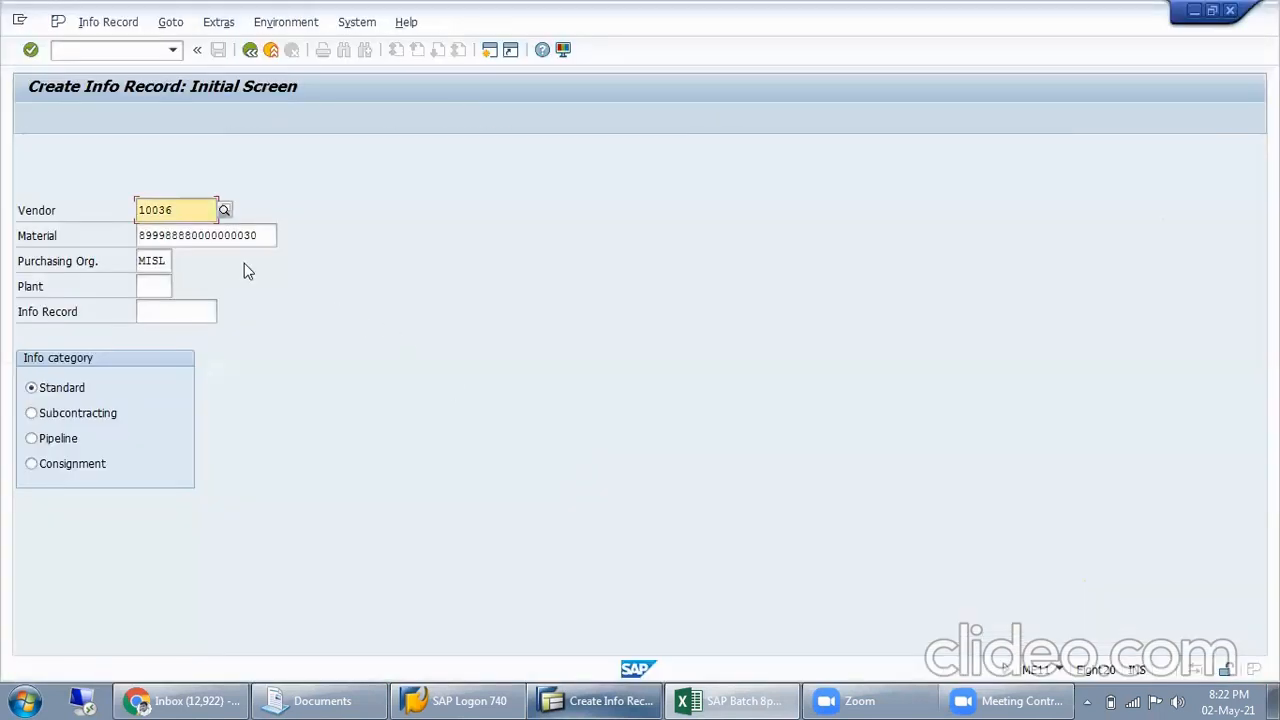
Replace the info record's material with the material code copied from Excel cell I124
key("alt+Tab")
key("ctrl+c")
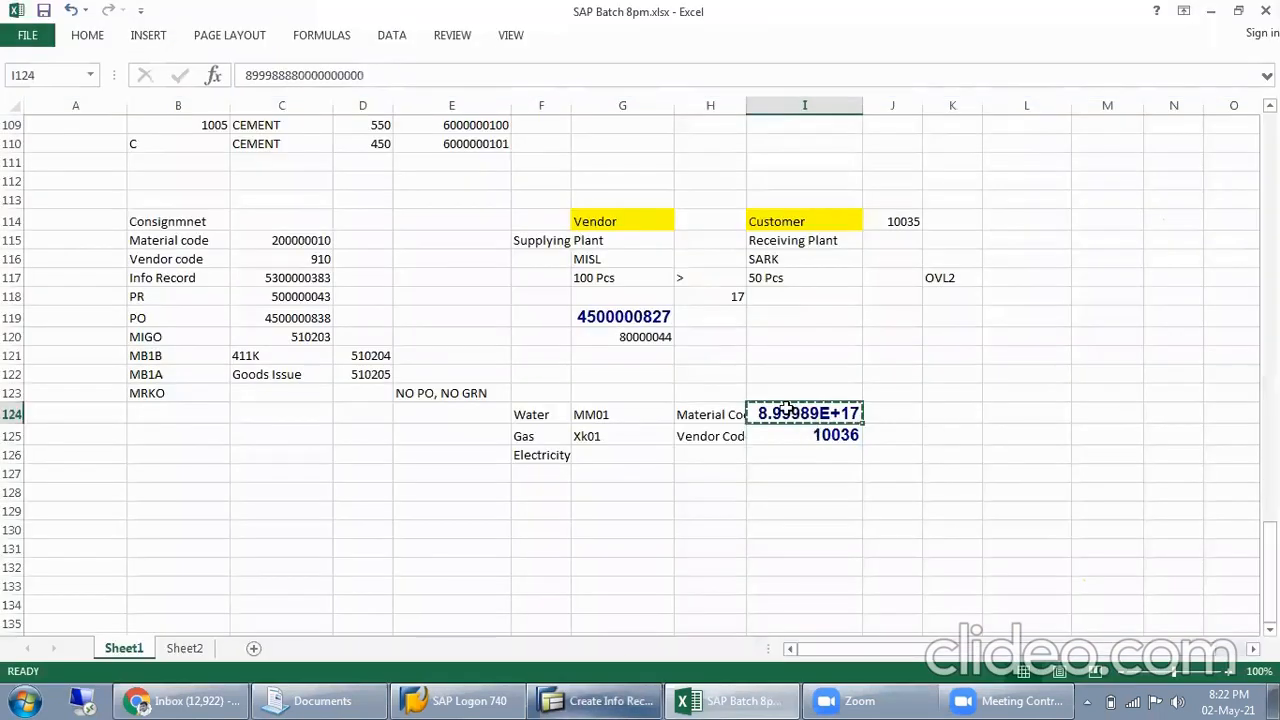
key("alt+Tab")
double_click(260, 247)
key("ctrl+v")
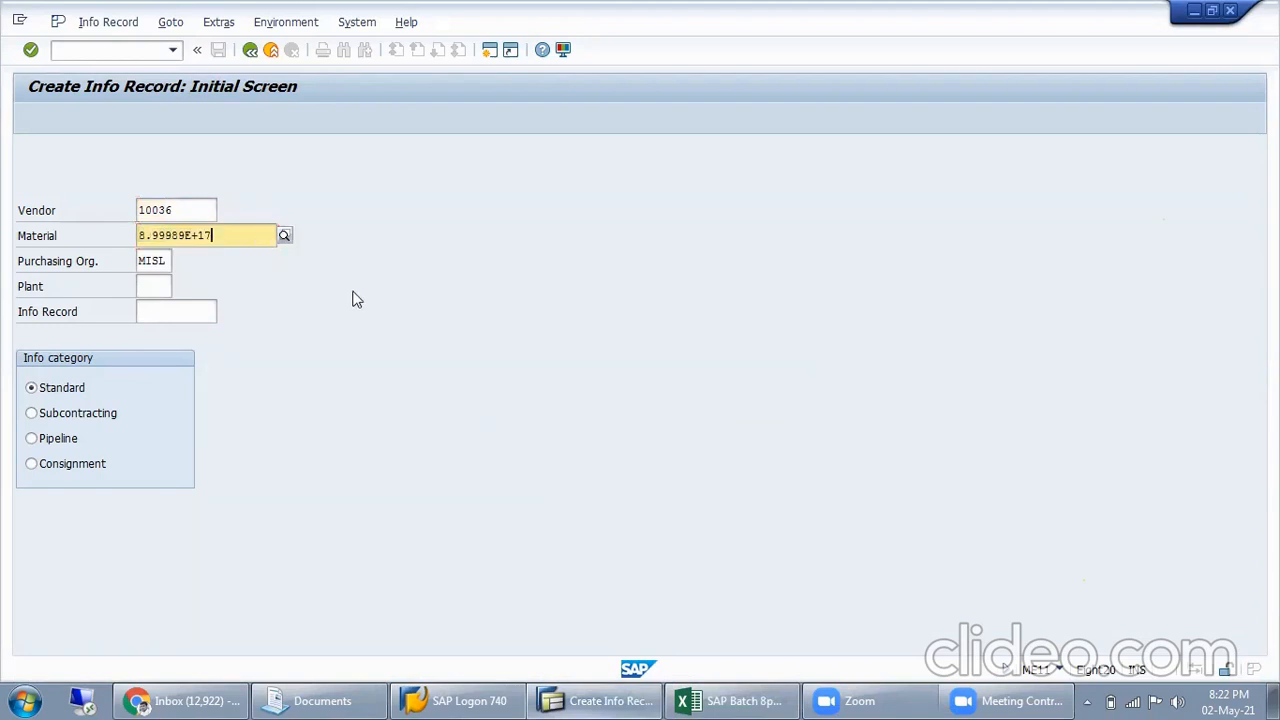
Check the full material code stored in Excel cell I124 and return to the SAP info record
key("alt+Tab")
left_click(380, 76)
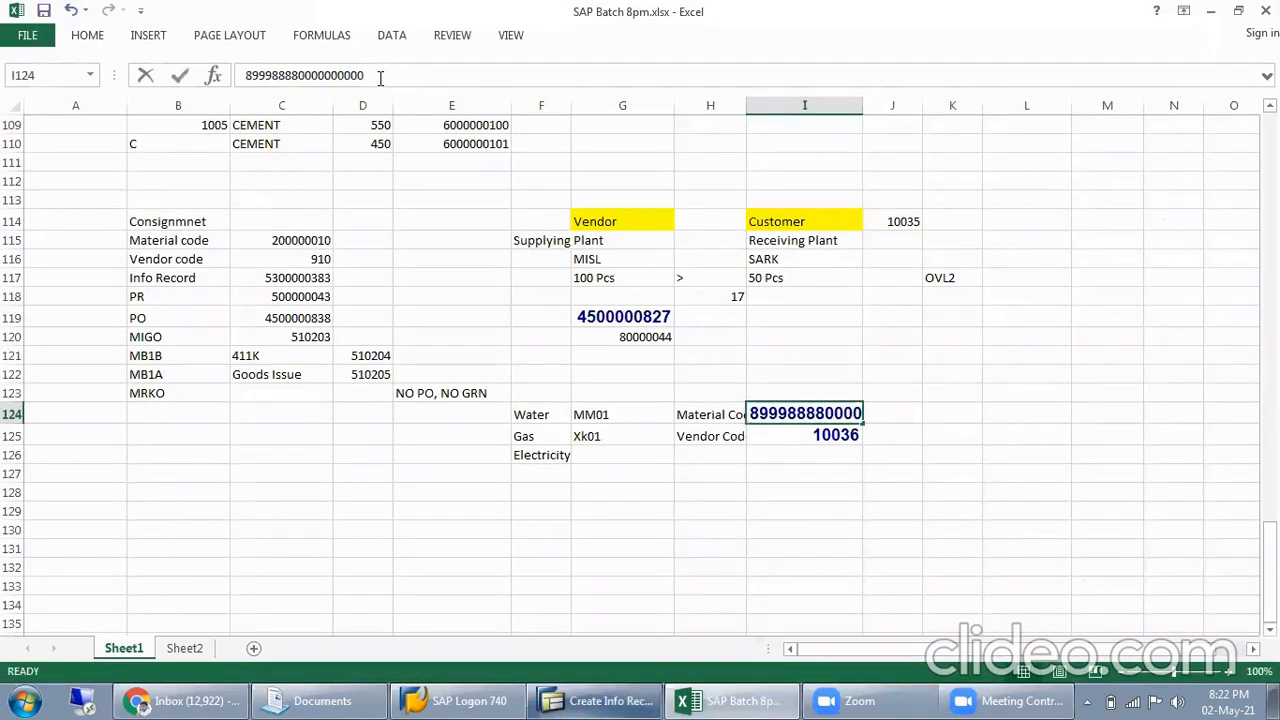
left_click(828, 449)
left_click(806, 394)
key("alt+Tab")
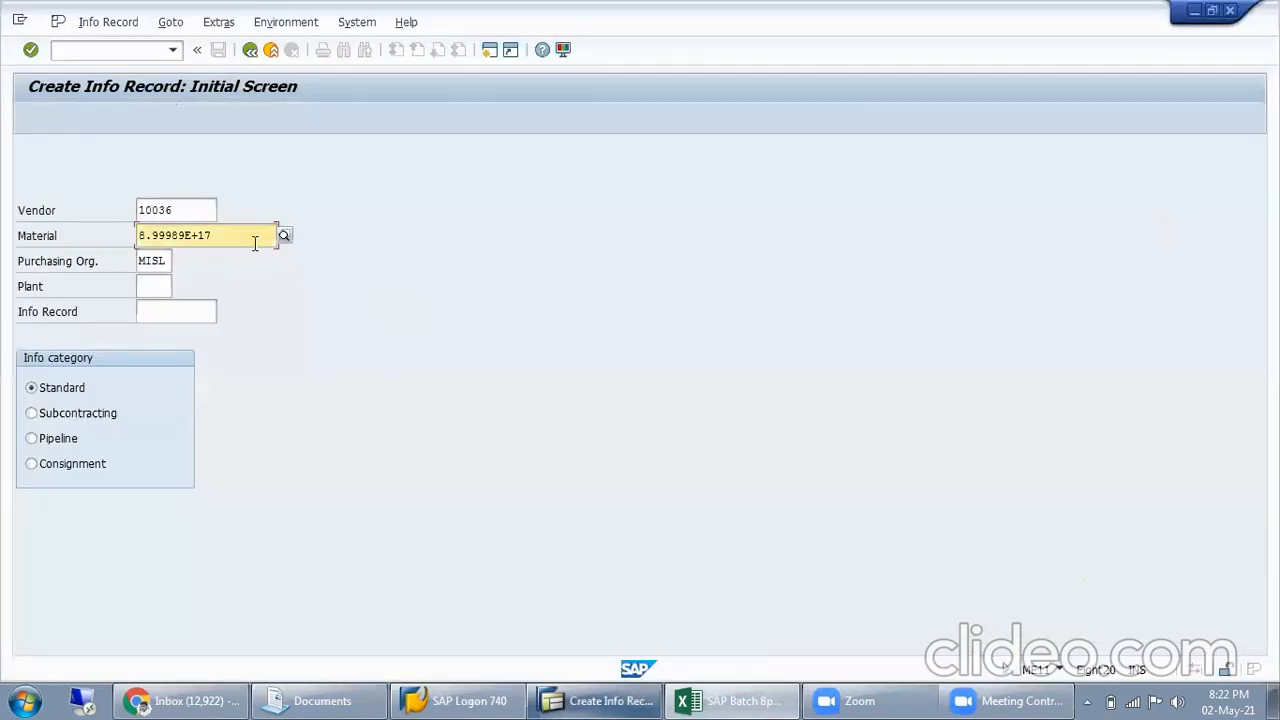
Replace the info record's material by searching plant MISL for description ELE* and choosing the ELECTRICITY material
left_click_drag(256, 243, 10, 282)
key("Delete")
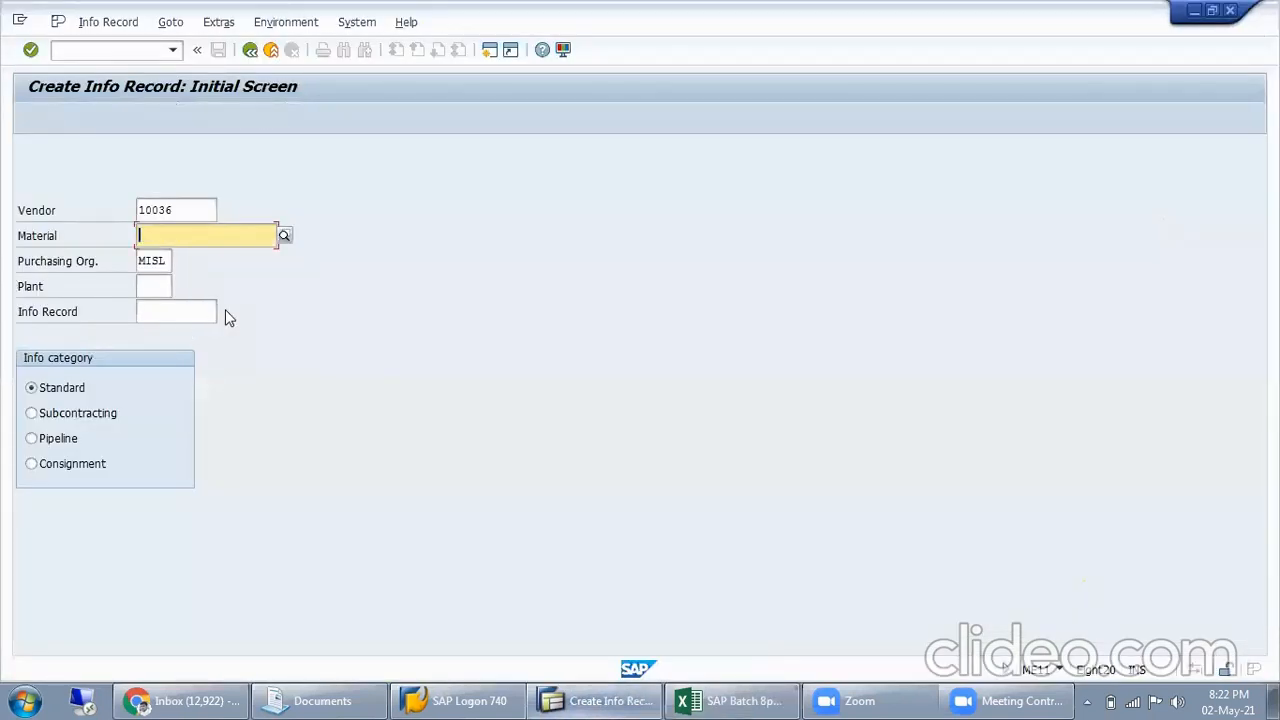
left_click(285, 236)
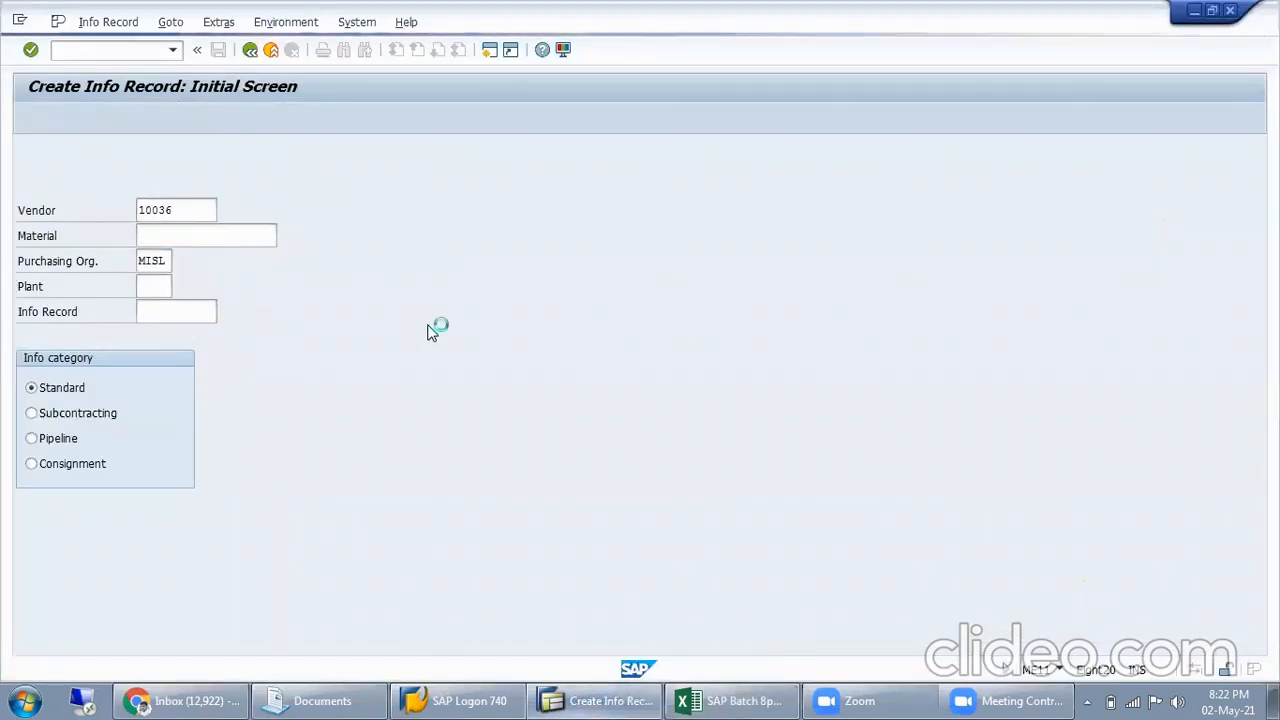
left_click(329, 396)
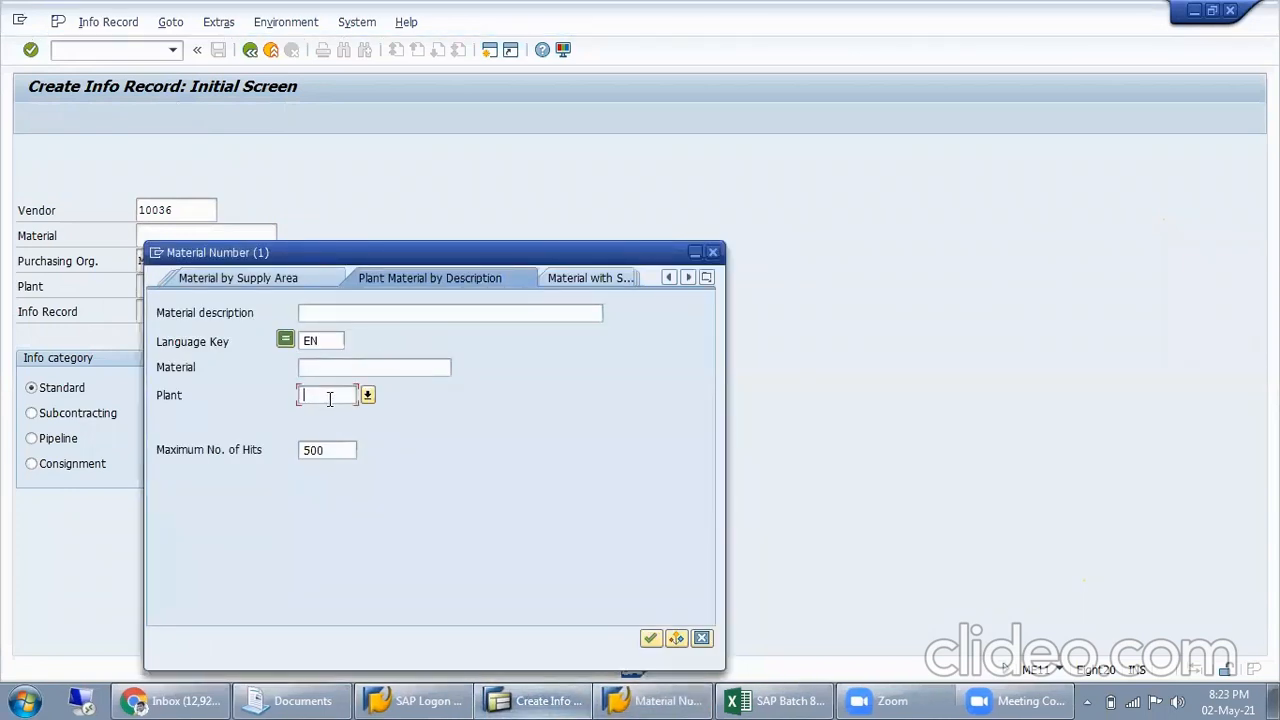
type("MISL")
left_click(382, 313)
type("E")
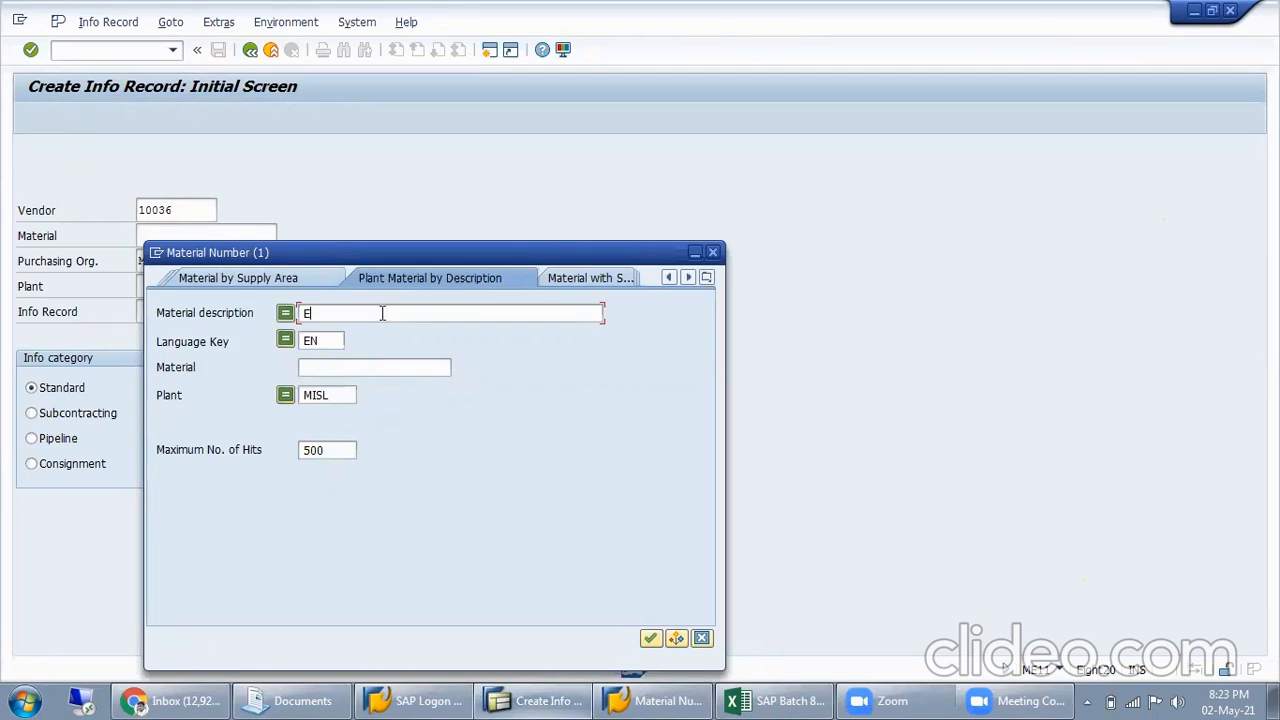
type("LE*")
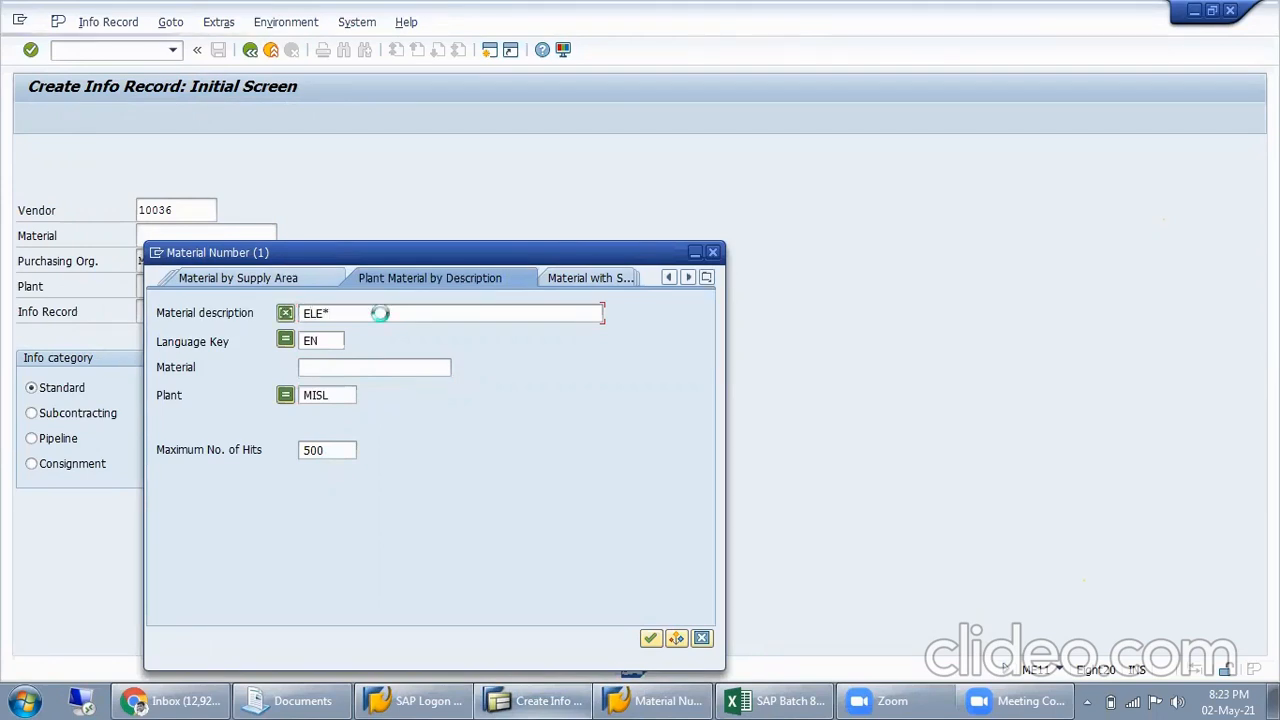
key("Return")
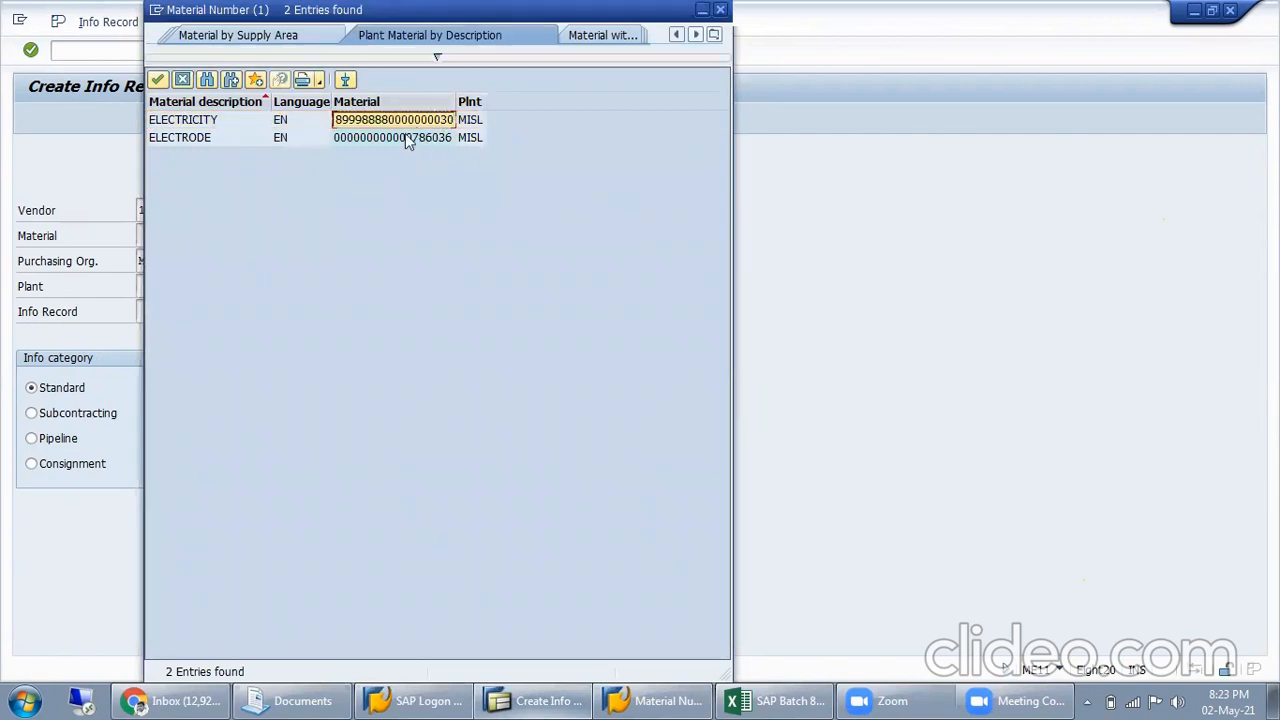
double_click(418, 120)
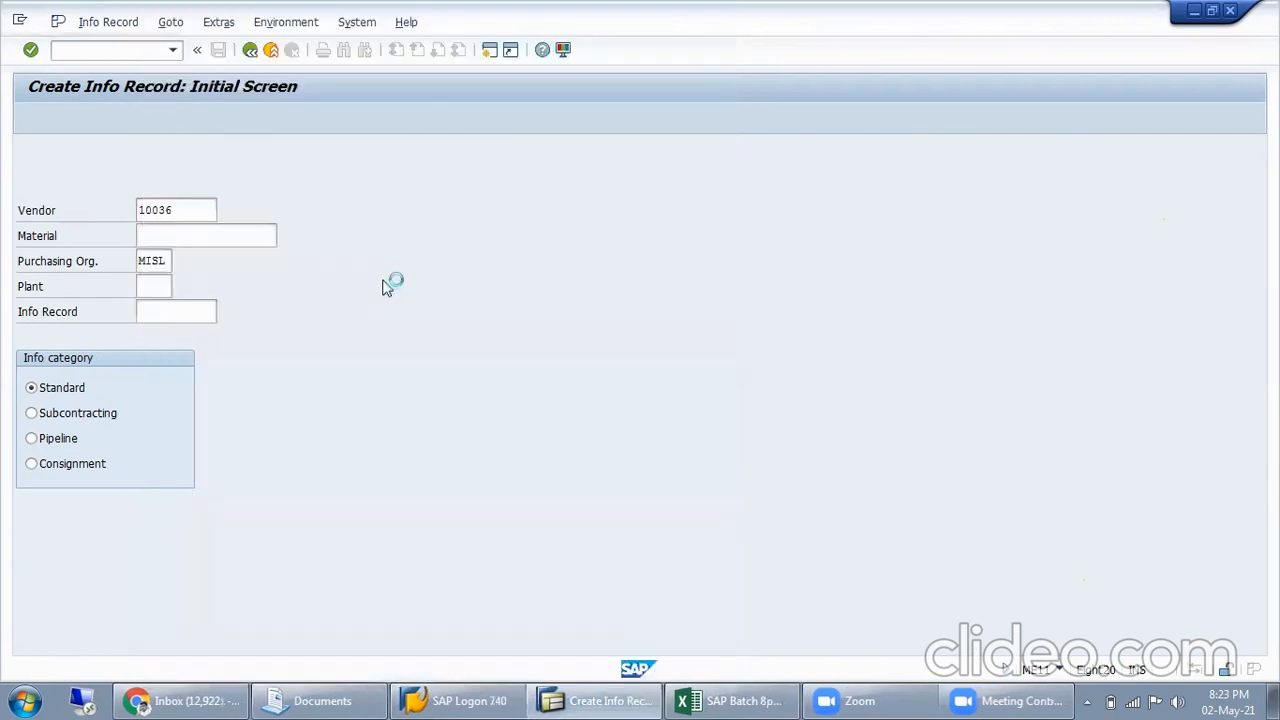
Set the info record's plant to MISL and its info category to Pipeline, and try to continue
left_click(146, 287)
type("MISL")
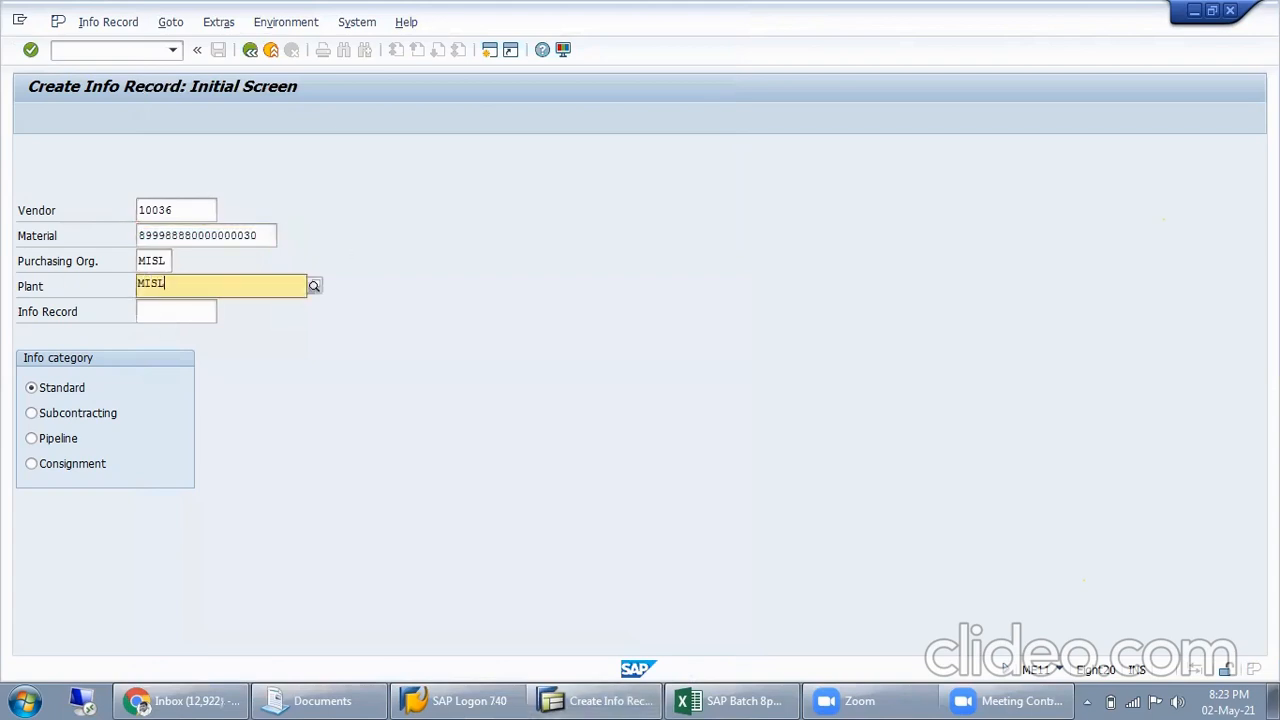
left_click(42, 511)
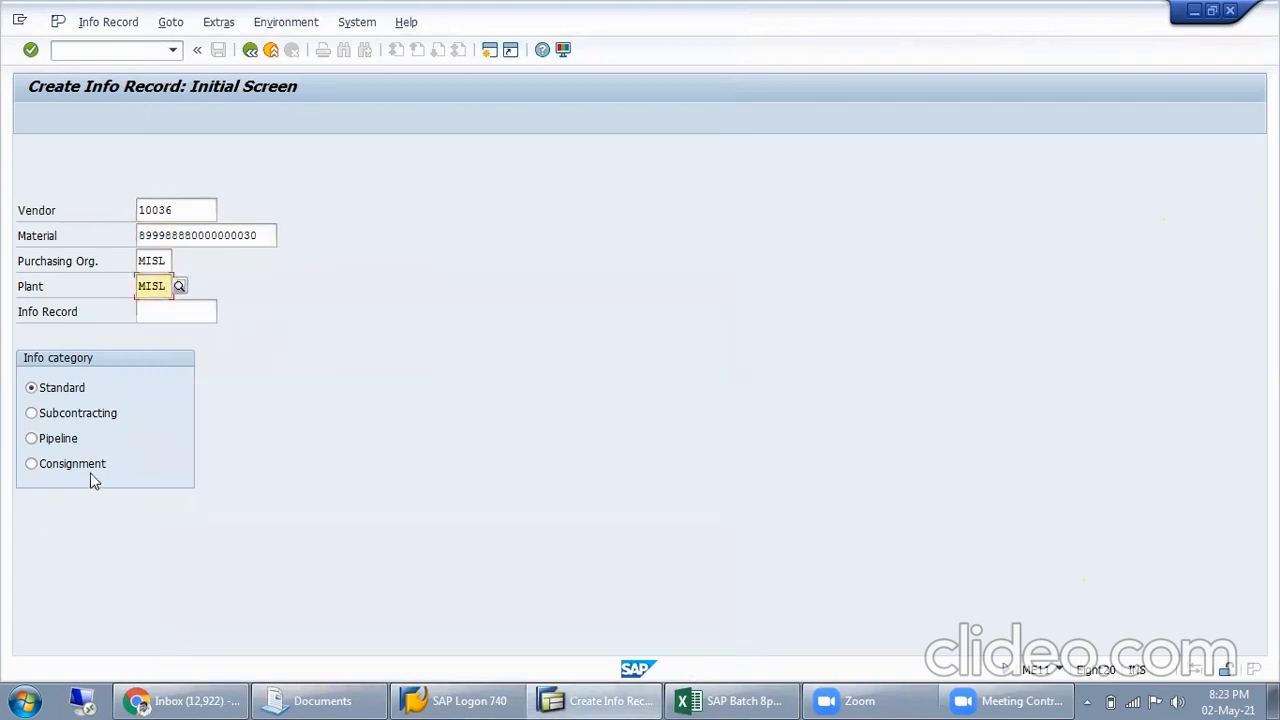
left_click(72, 390)
left_click(56, 440)
key("Return")
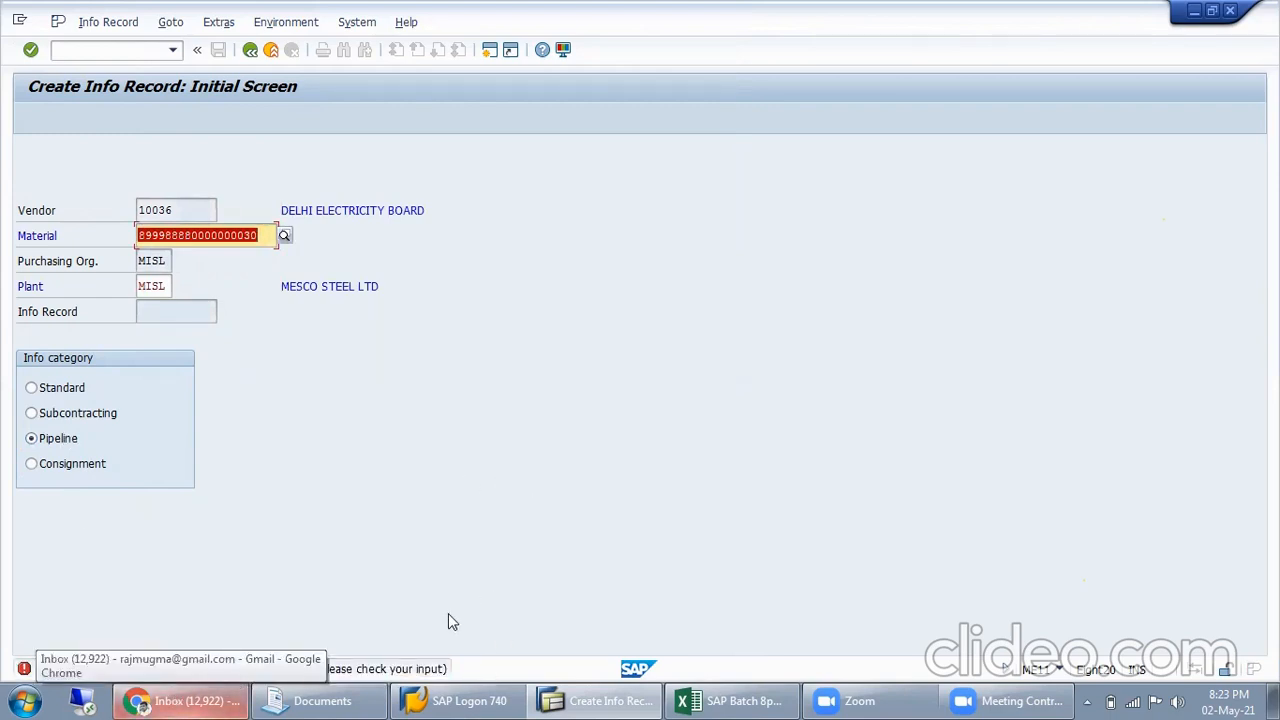
Open the long text of the material error message, examine the material number it refers to and close it
double_click(330, 670)
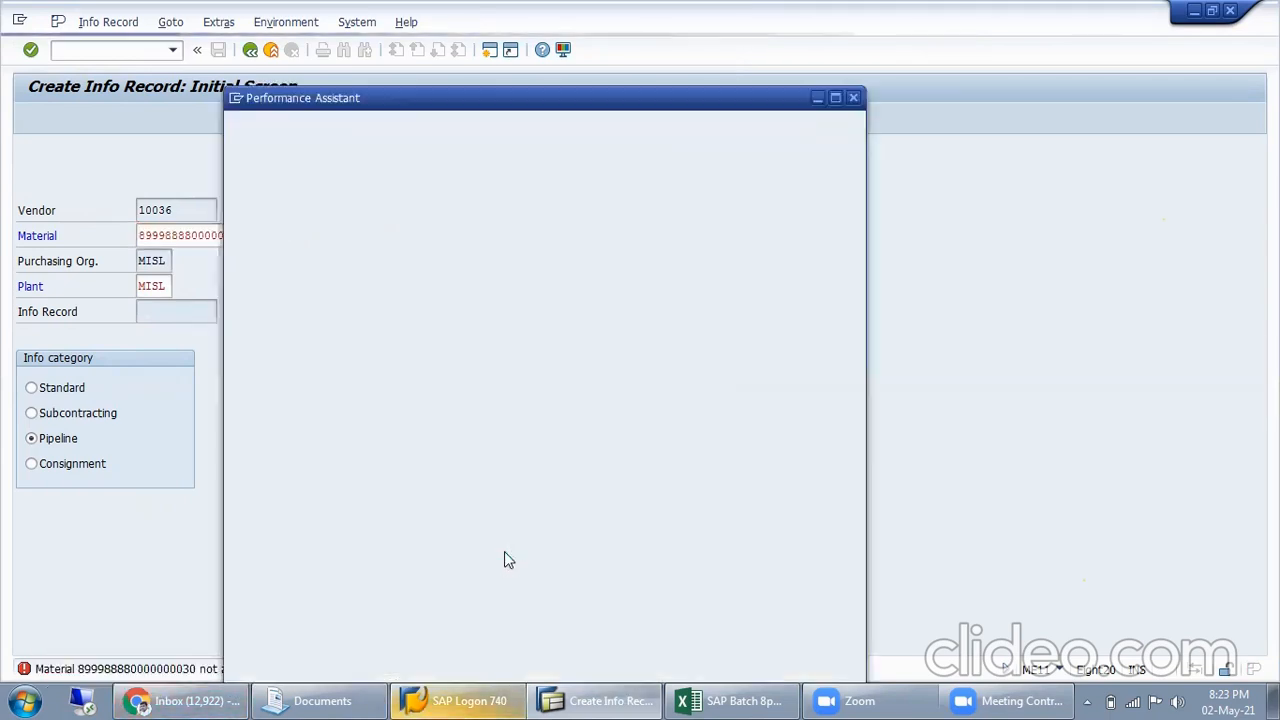
left_click_drag(594, 165, 306, 165)
left_click(442, 165)
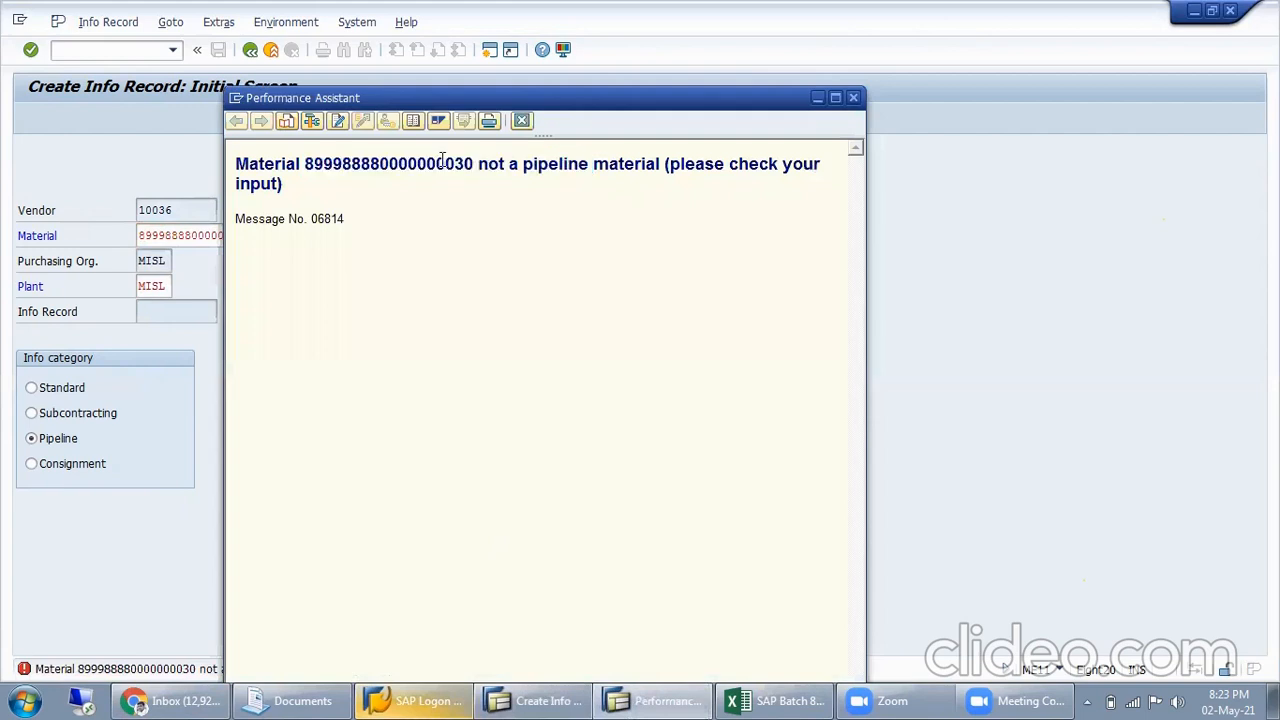
left_click_drag(474, 163, 305, 163)
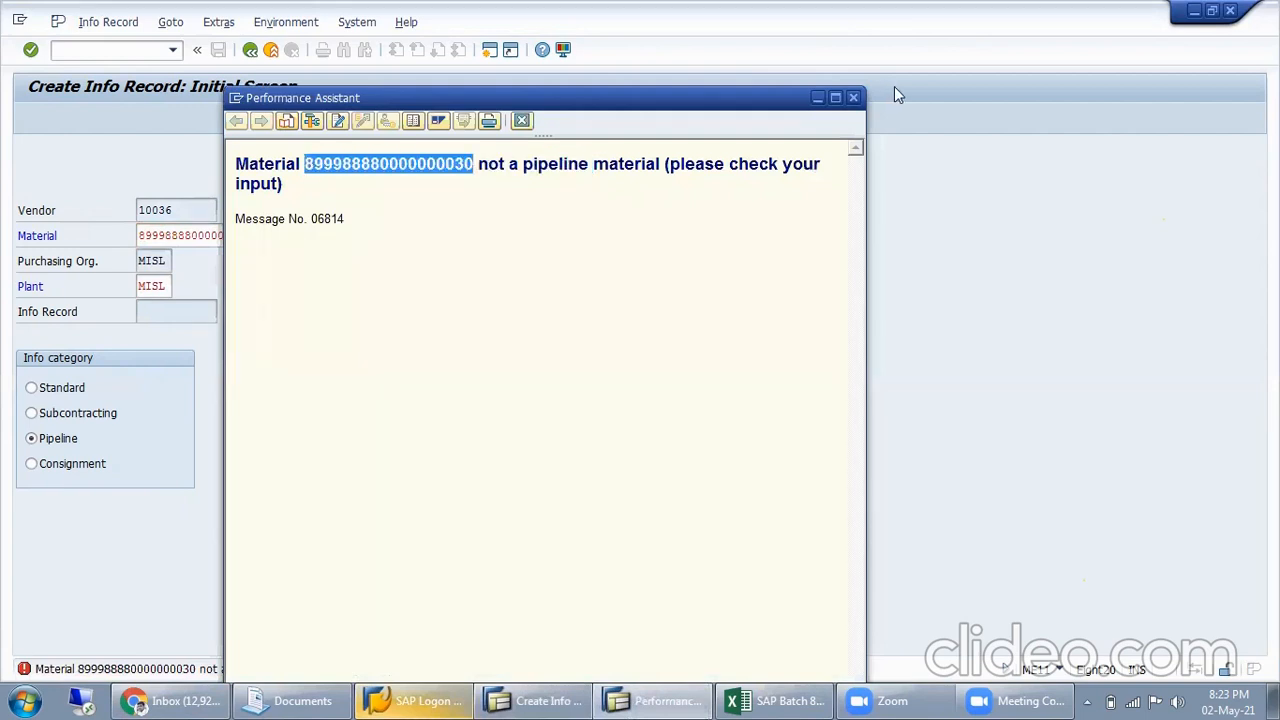
left_click(853, 98)
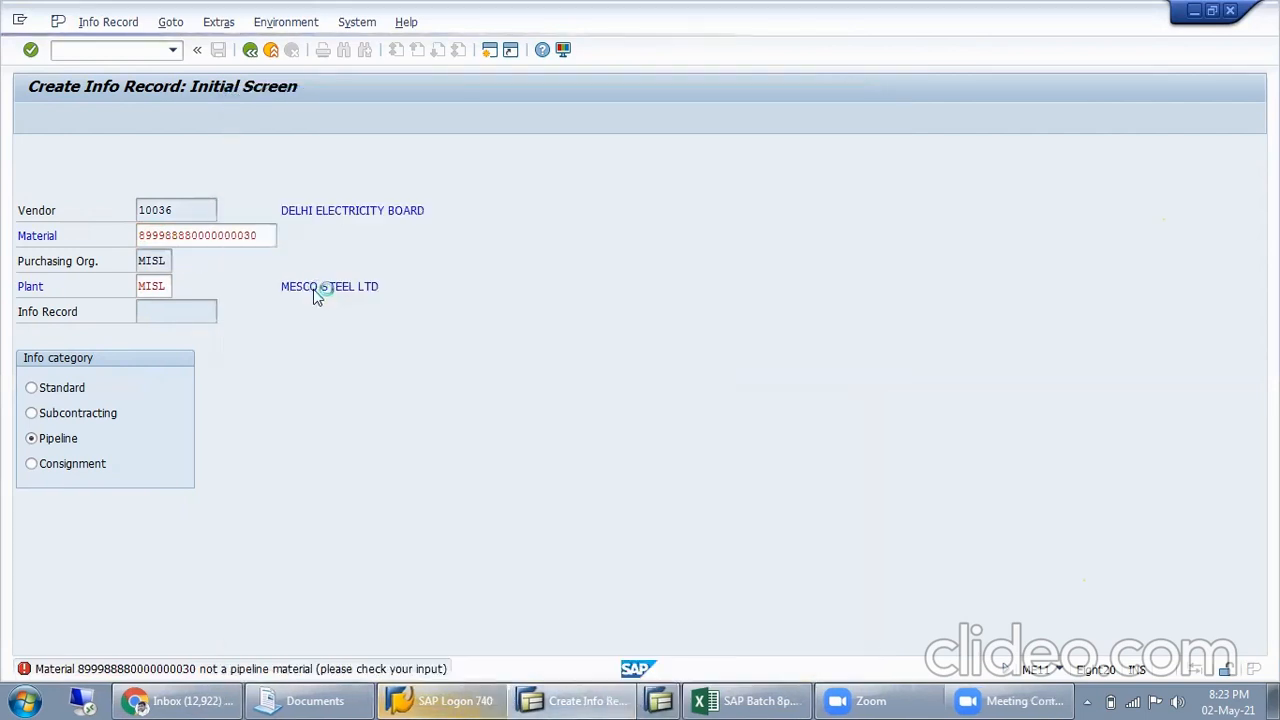
Start transaction MM02 in a new session to change the material
left_click(228, 237)
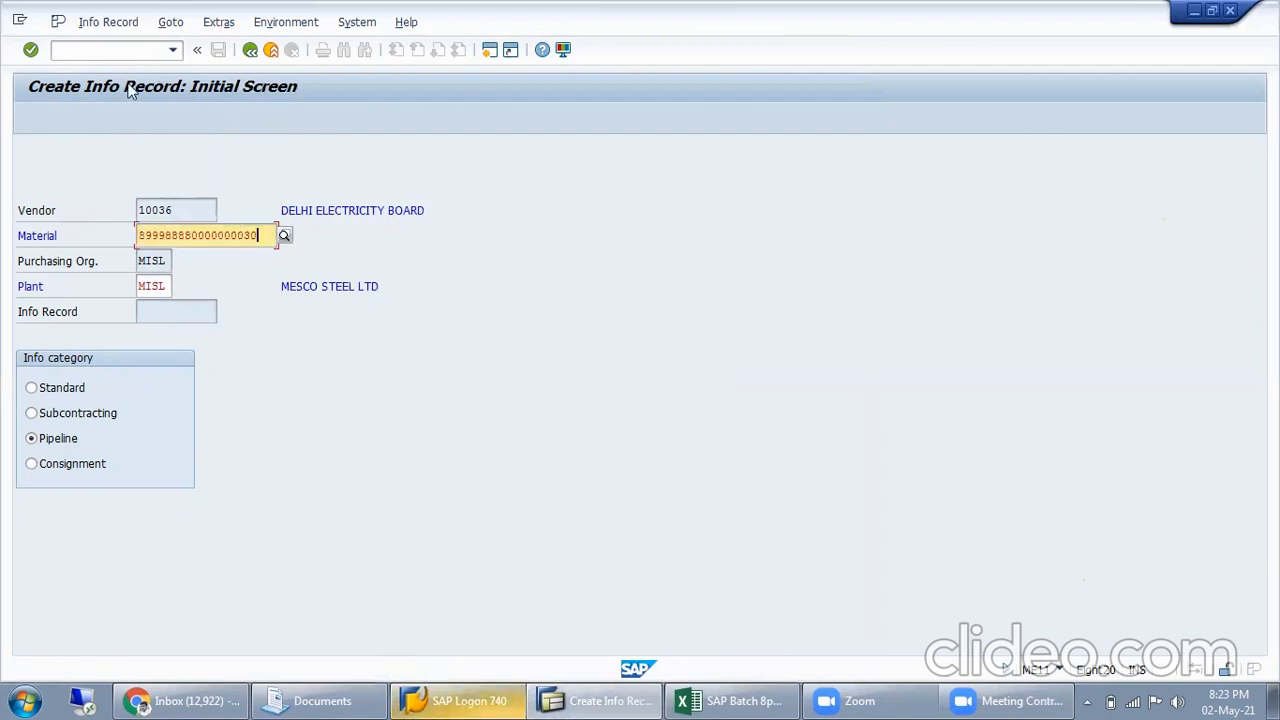
left_click(170, 52)
type("/om")
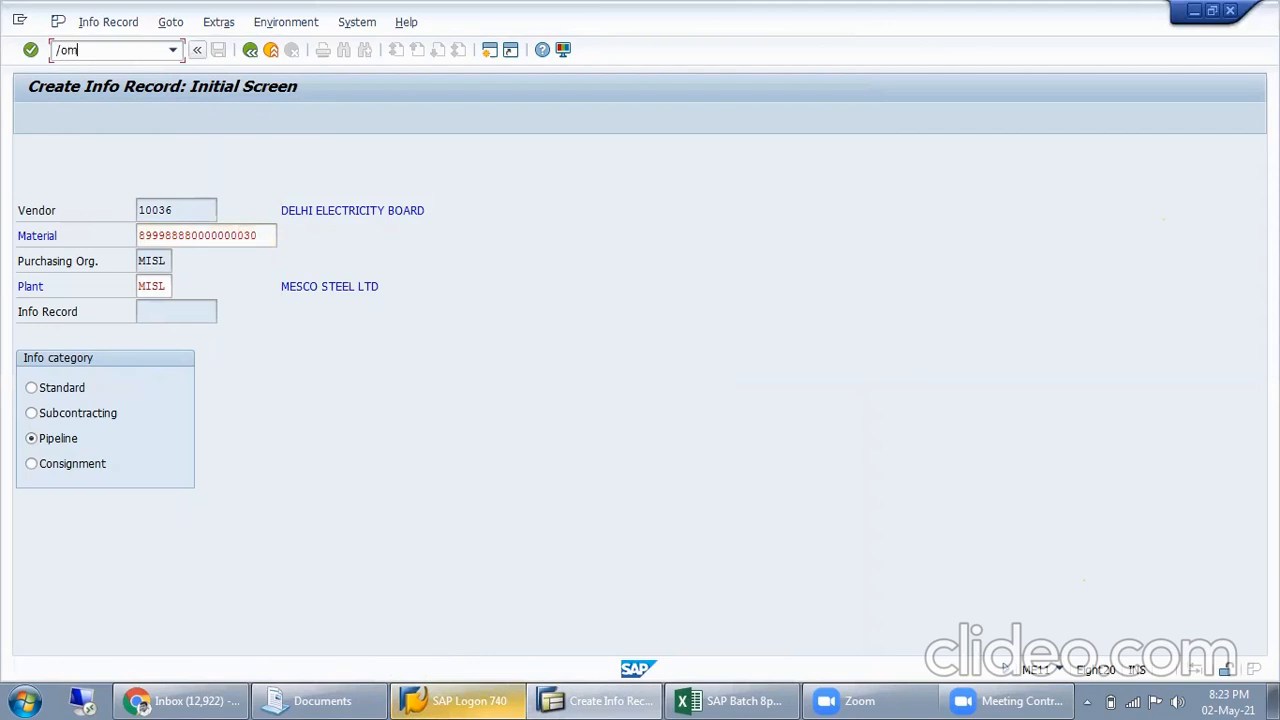
type("m02")
key("Return")
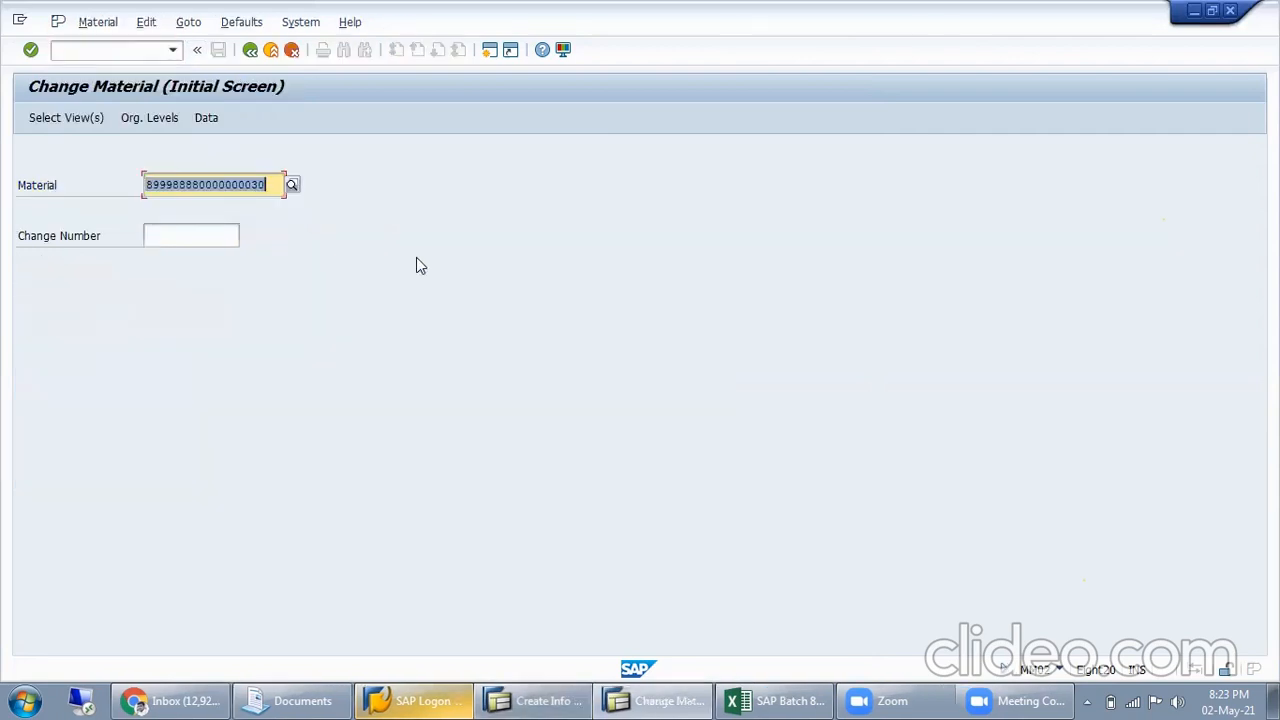
Open the ELECTRICITY material for plant MISL and look up its material type in the material information
key("Return")
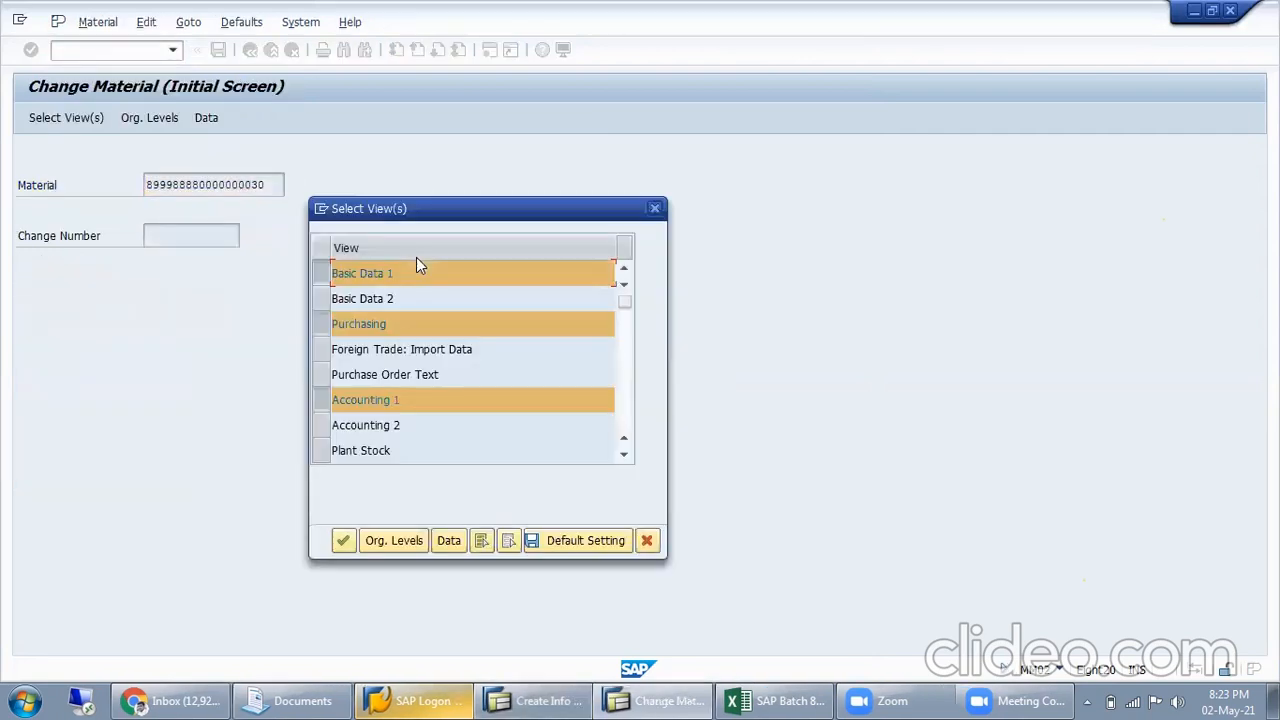
key("Return")
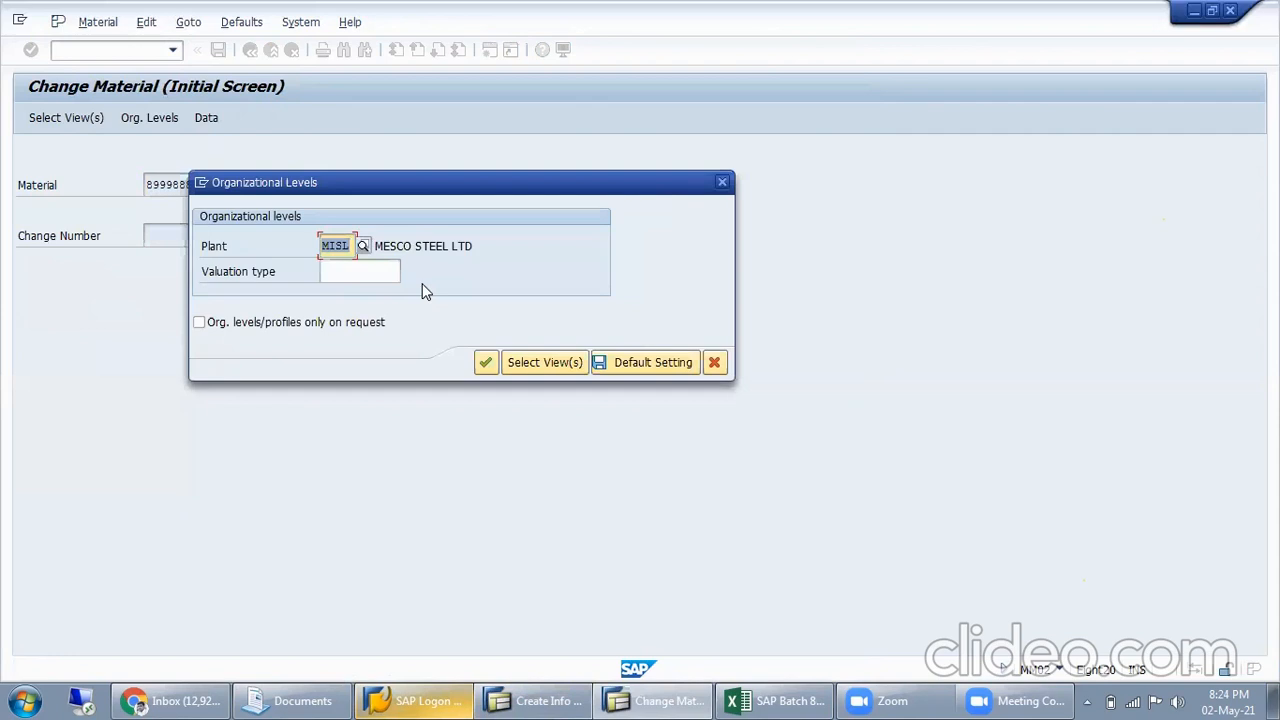
key("Return")
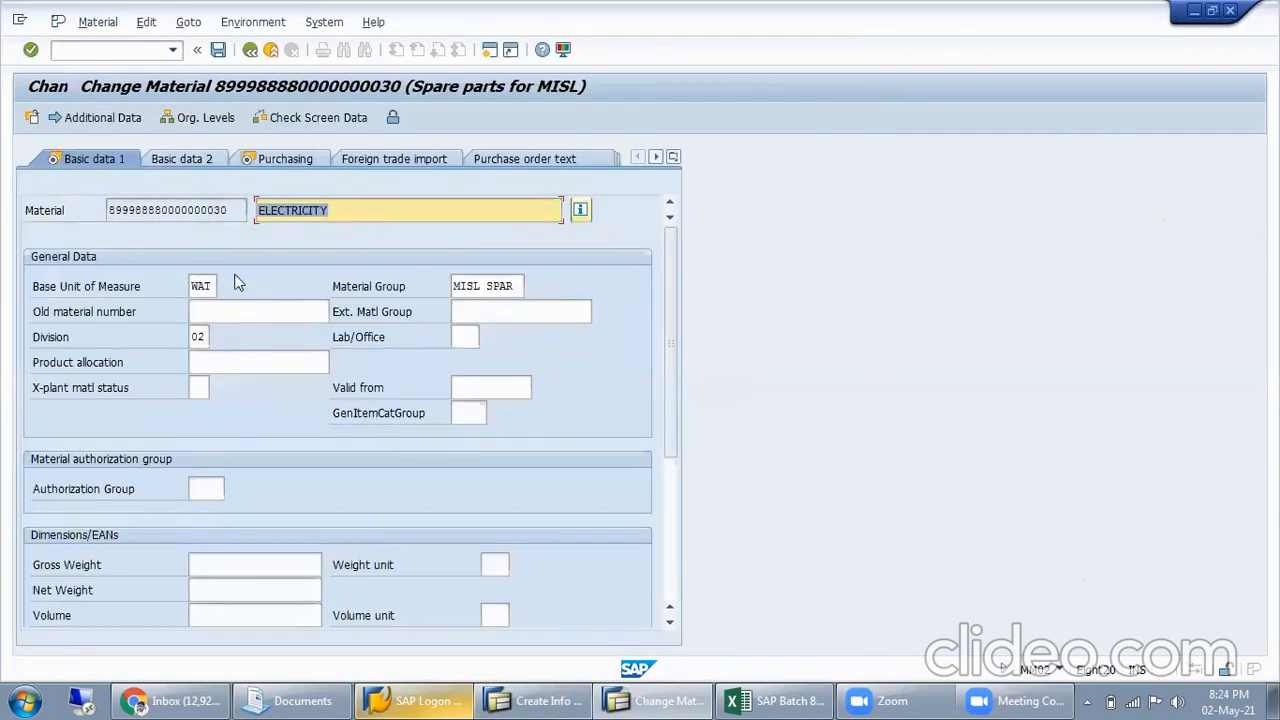
left_click(581, 211)
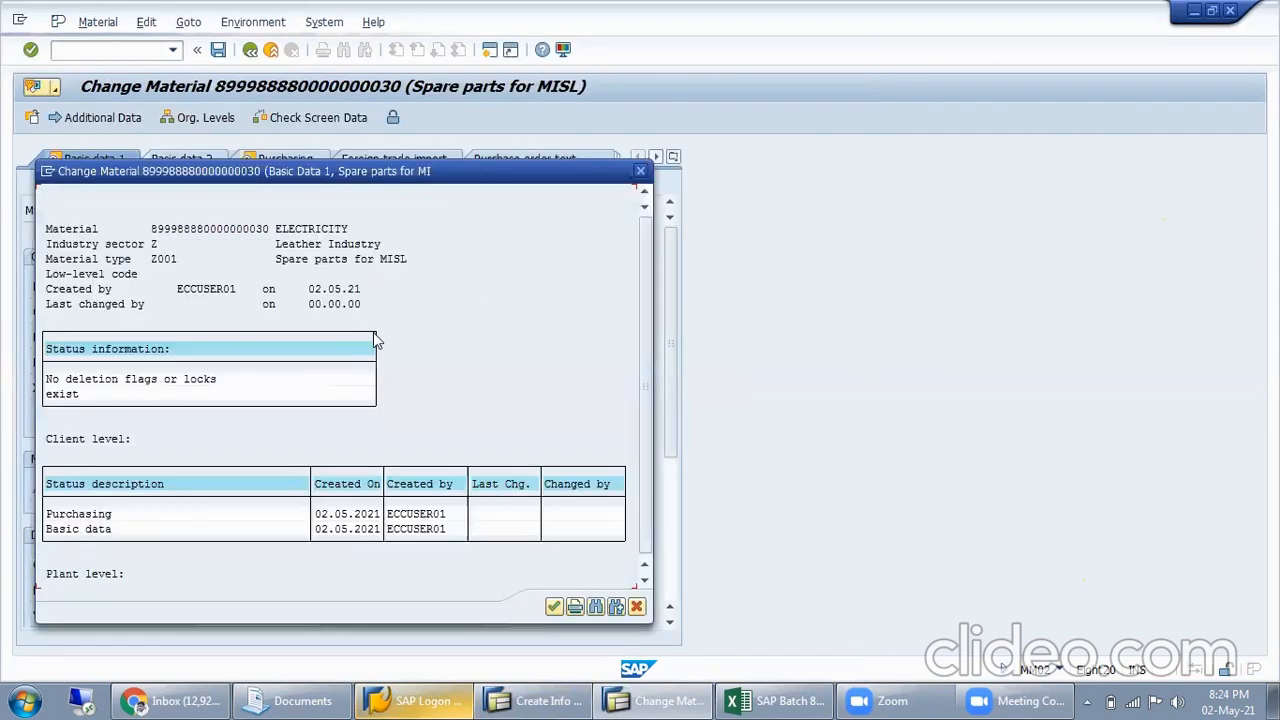
left_click(639, 172)
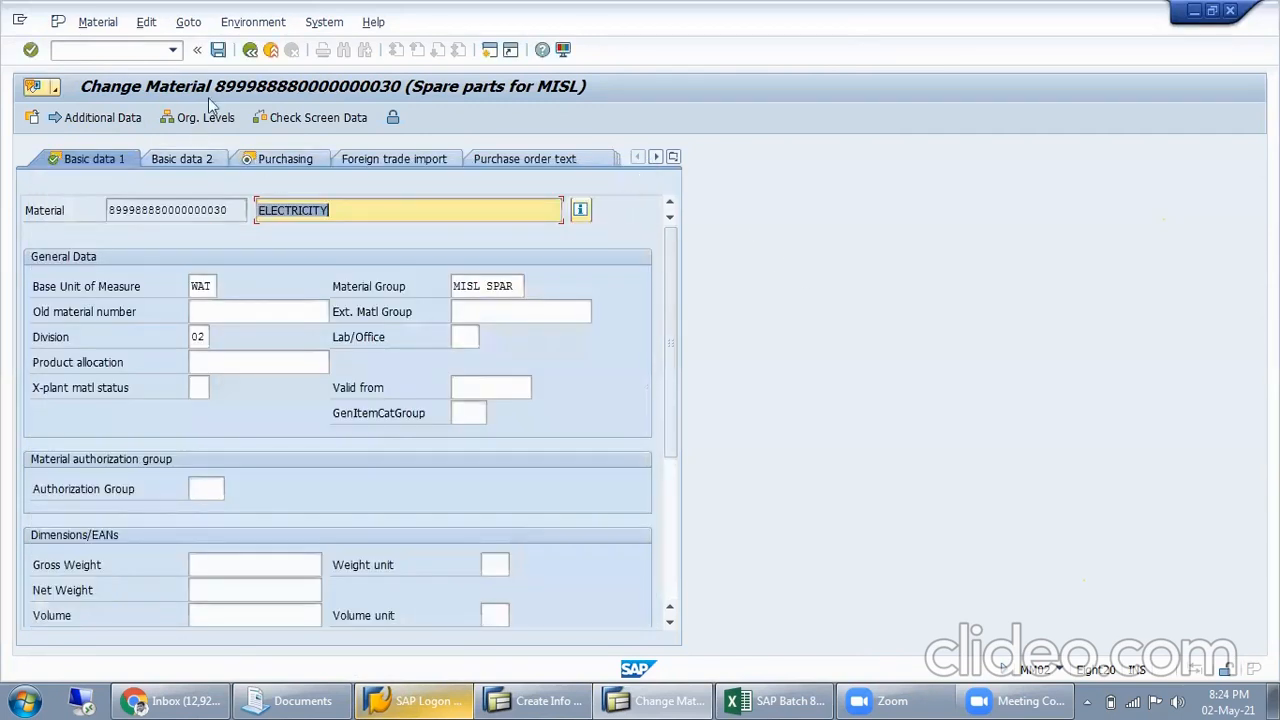
Leave the material for transaction OMS2, locate material type Z001 and open its details
left_click(150, 50)
type("/noms2")
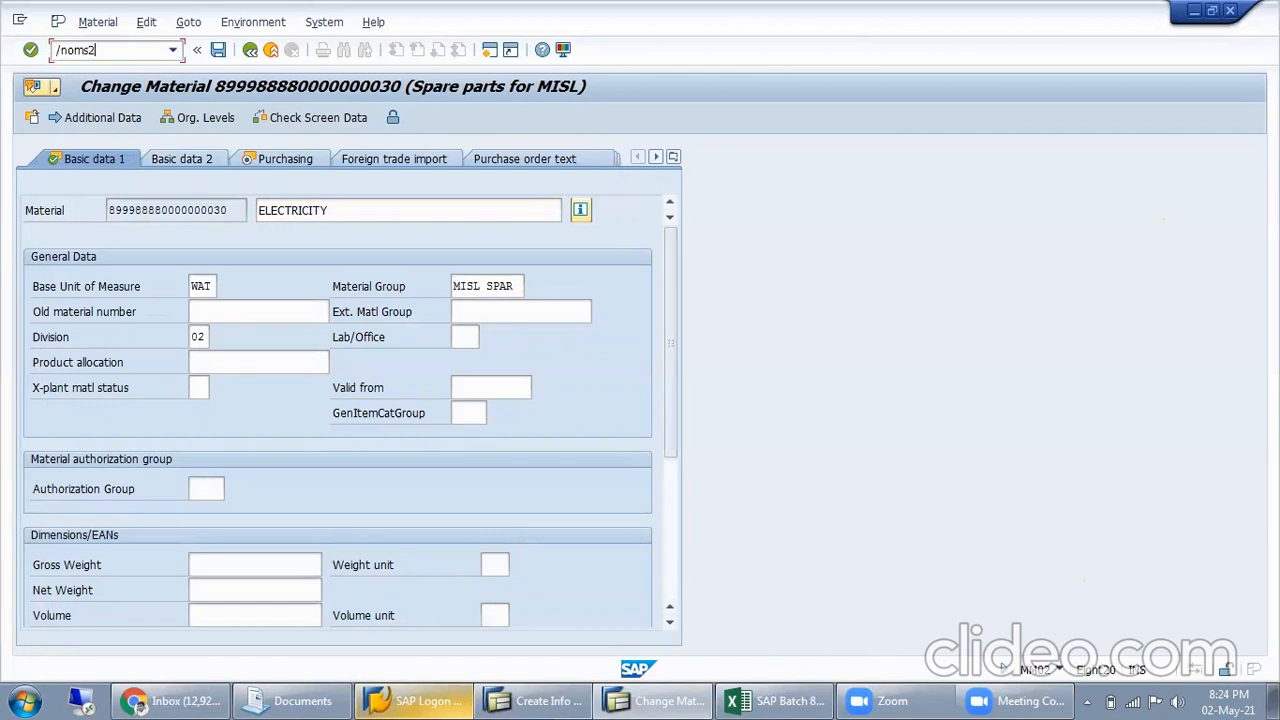
key("Return")
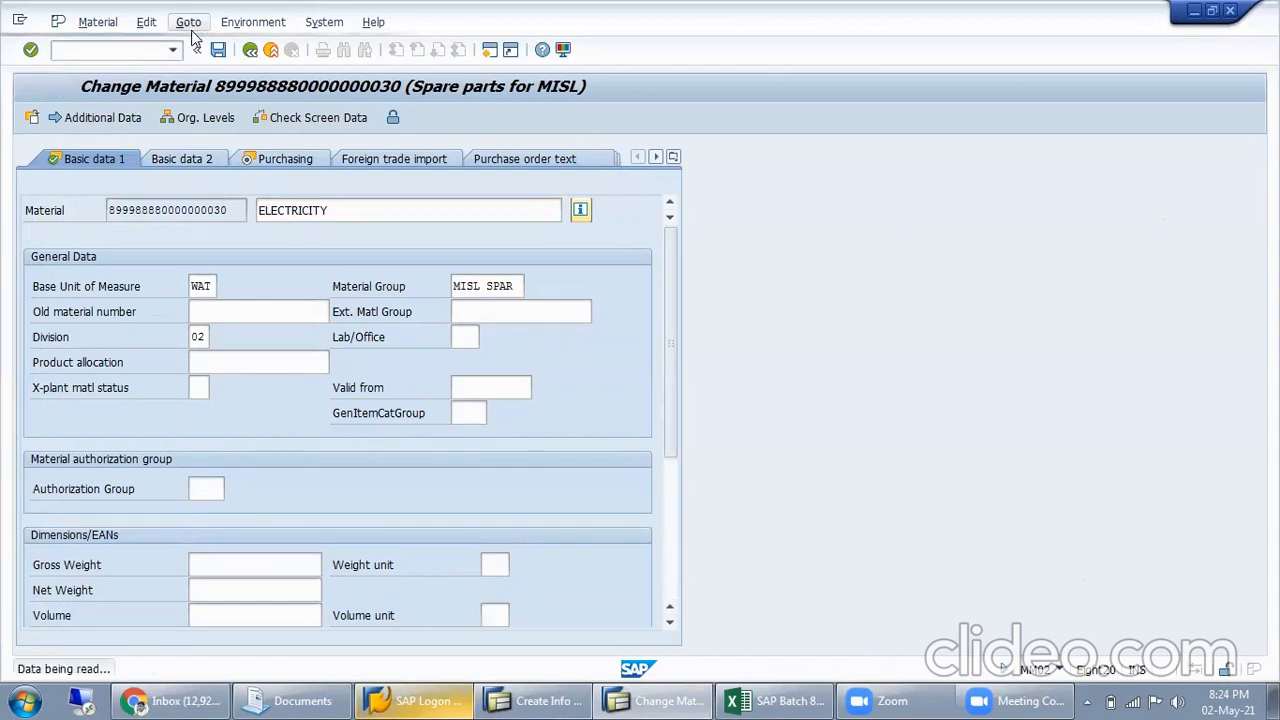
left_click(420, 463)
type("Z001")
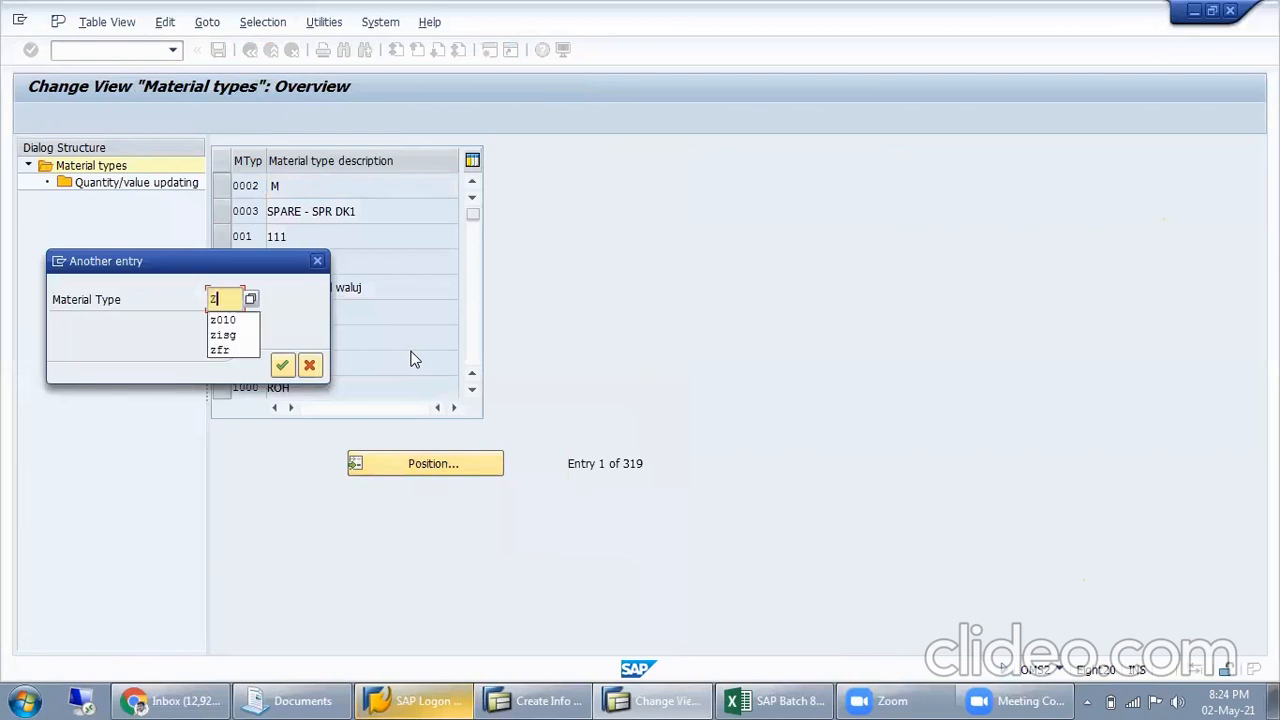
key("Return")
double_click(306, 185)
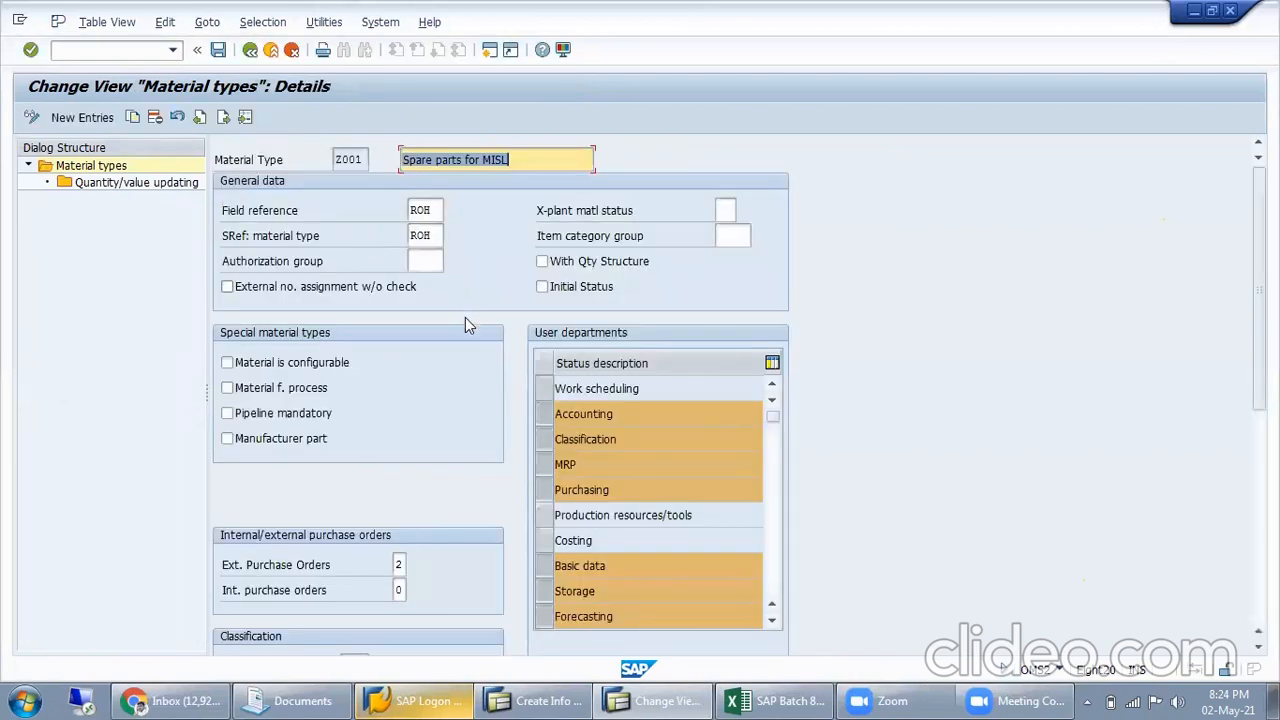
Make pipeline mandatory for material type Z001 and save the change
left_click(299, 412)
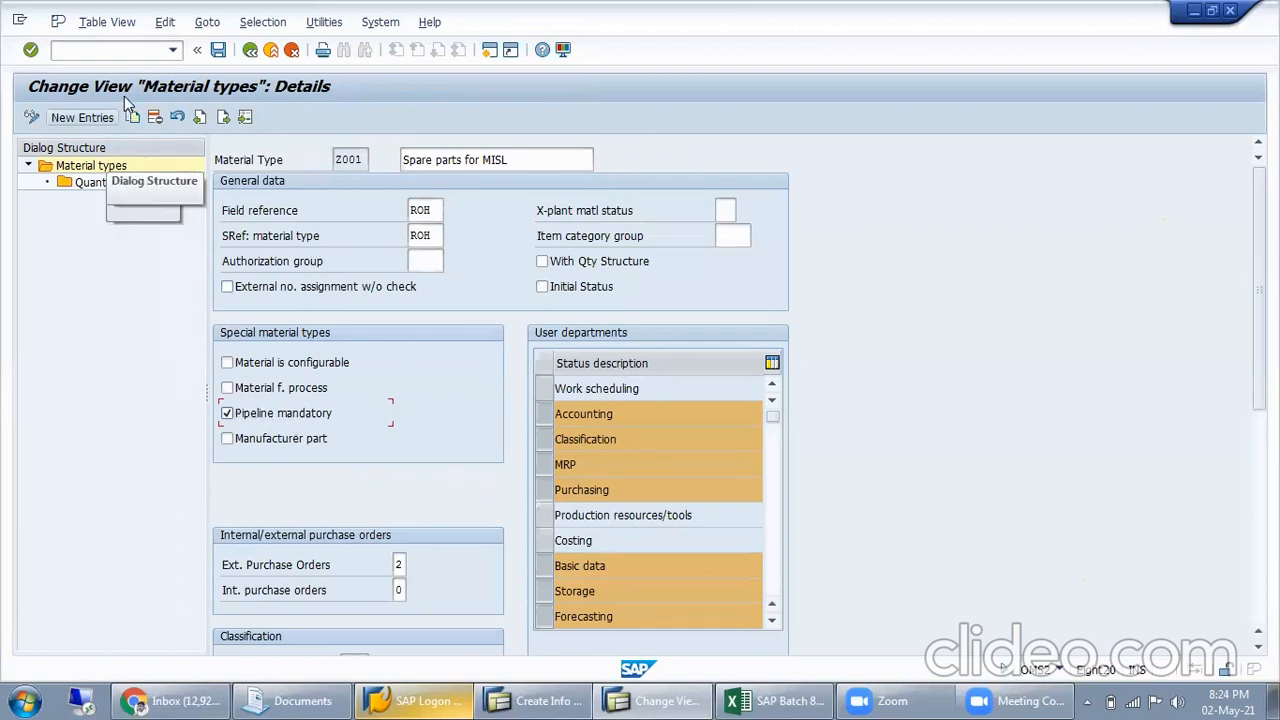
left_click(216, 52)
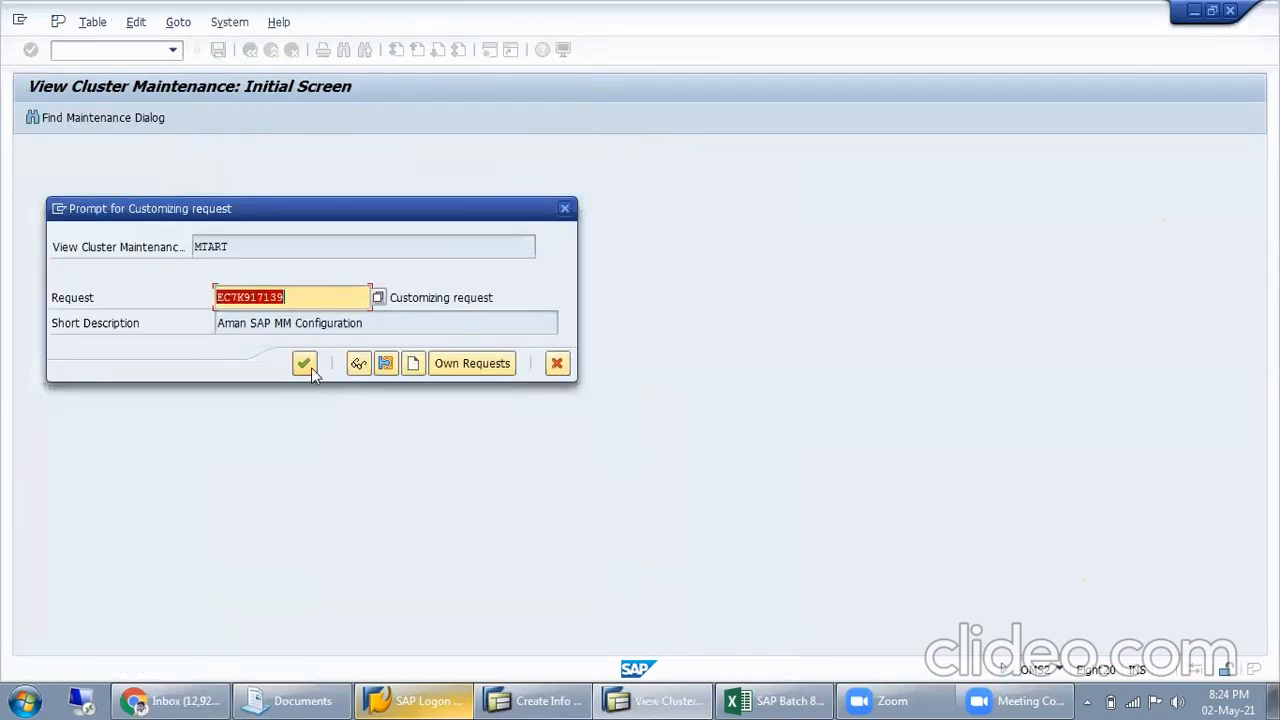
left_click(311, 367)
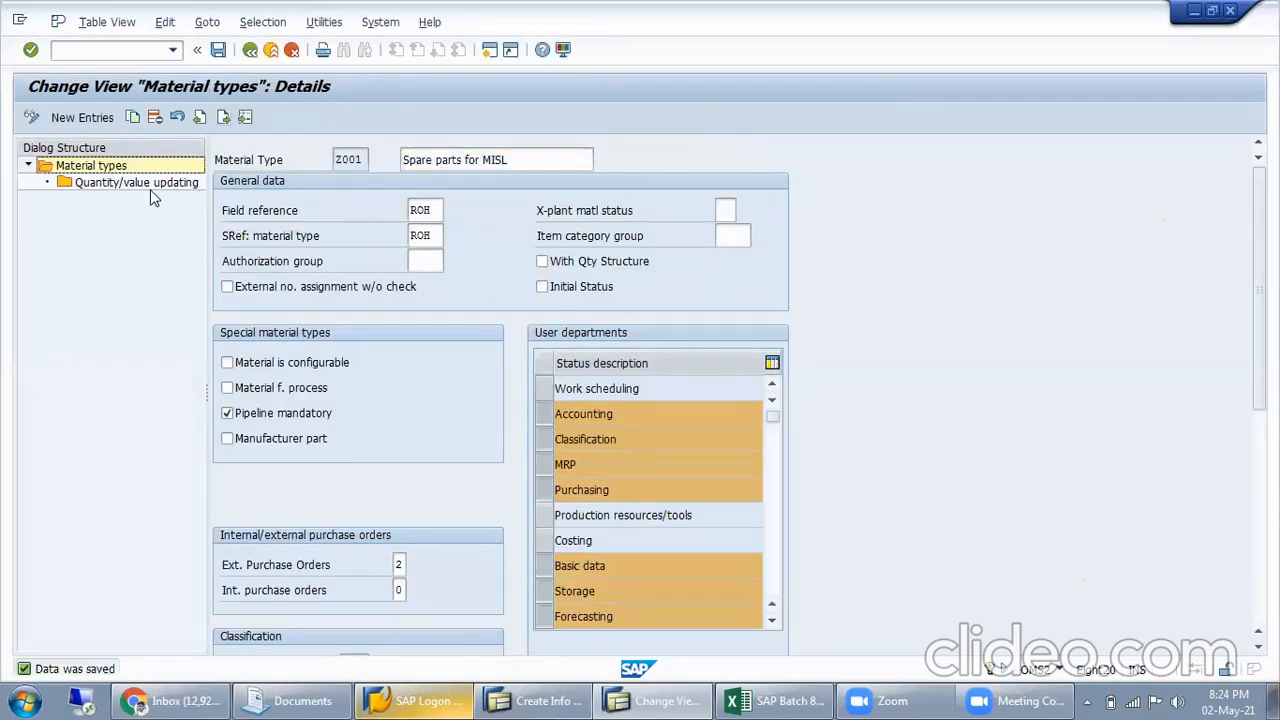
Find valuation area MISL in the quantity/value updating of material type Z001 and examine its pipeline mandatory setting
double_click(150, 183)
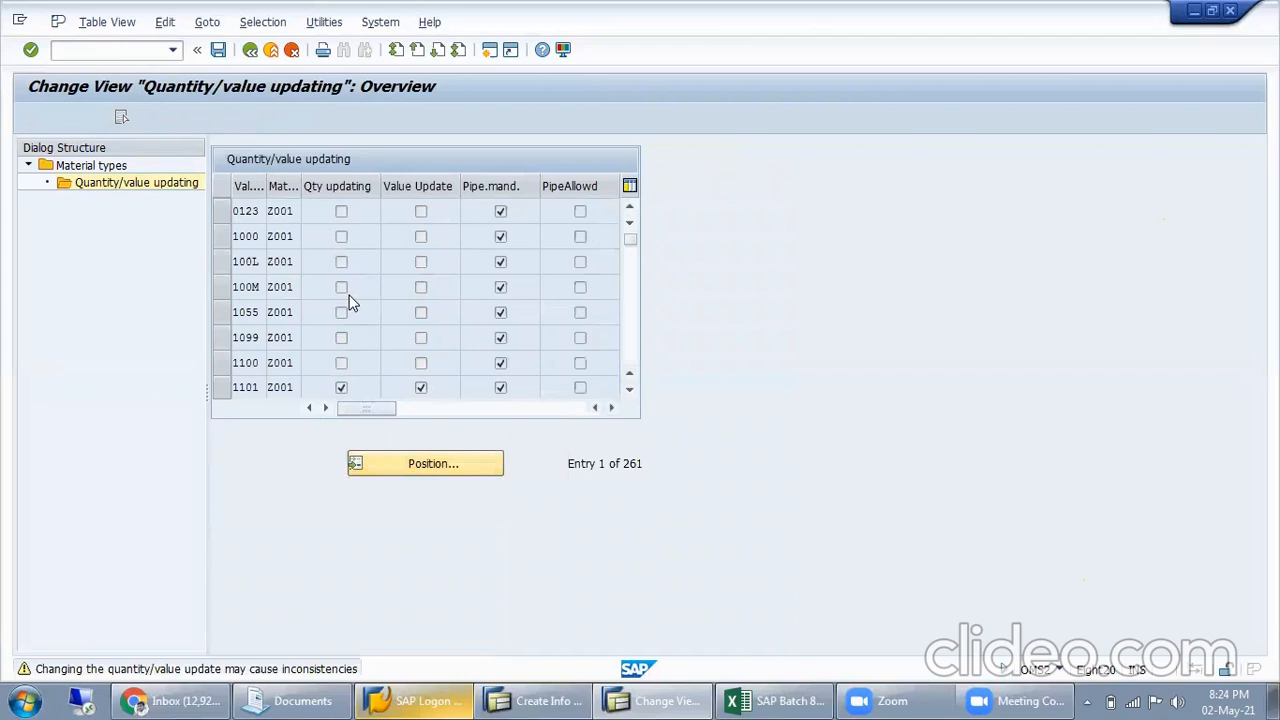
type("MISL")
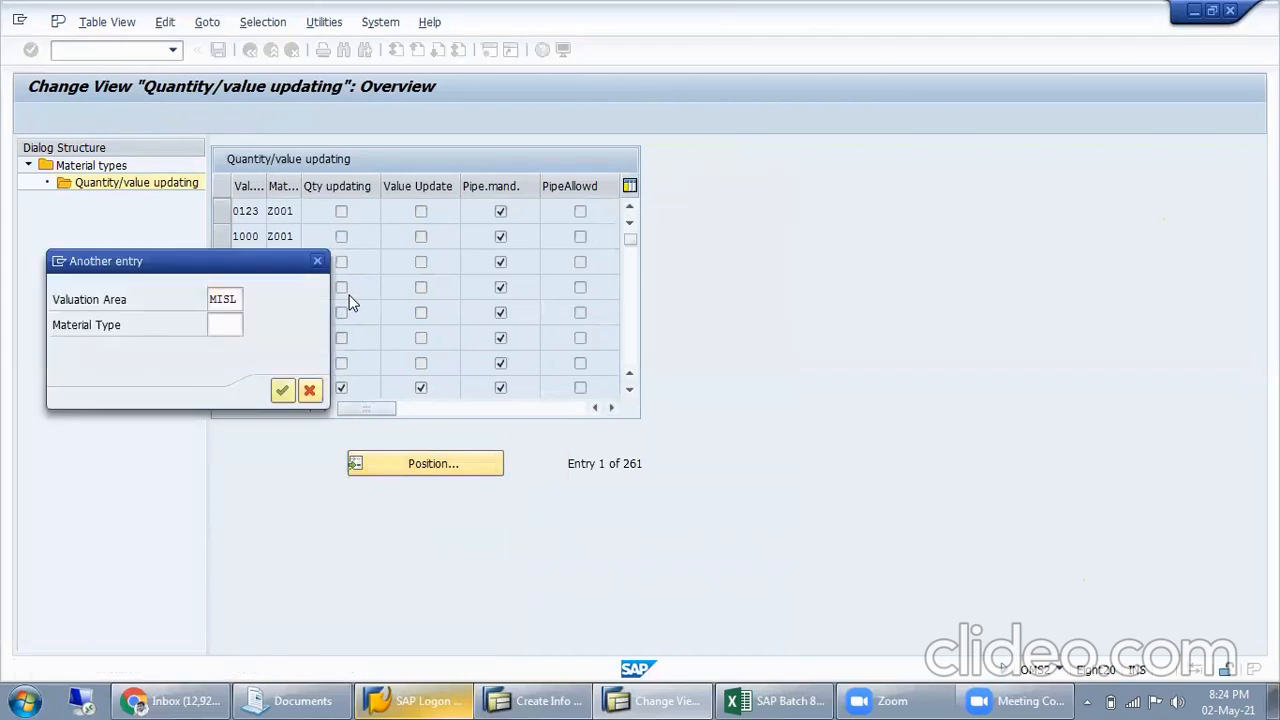
key("Return")
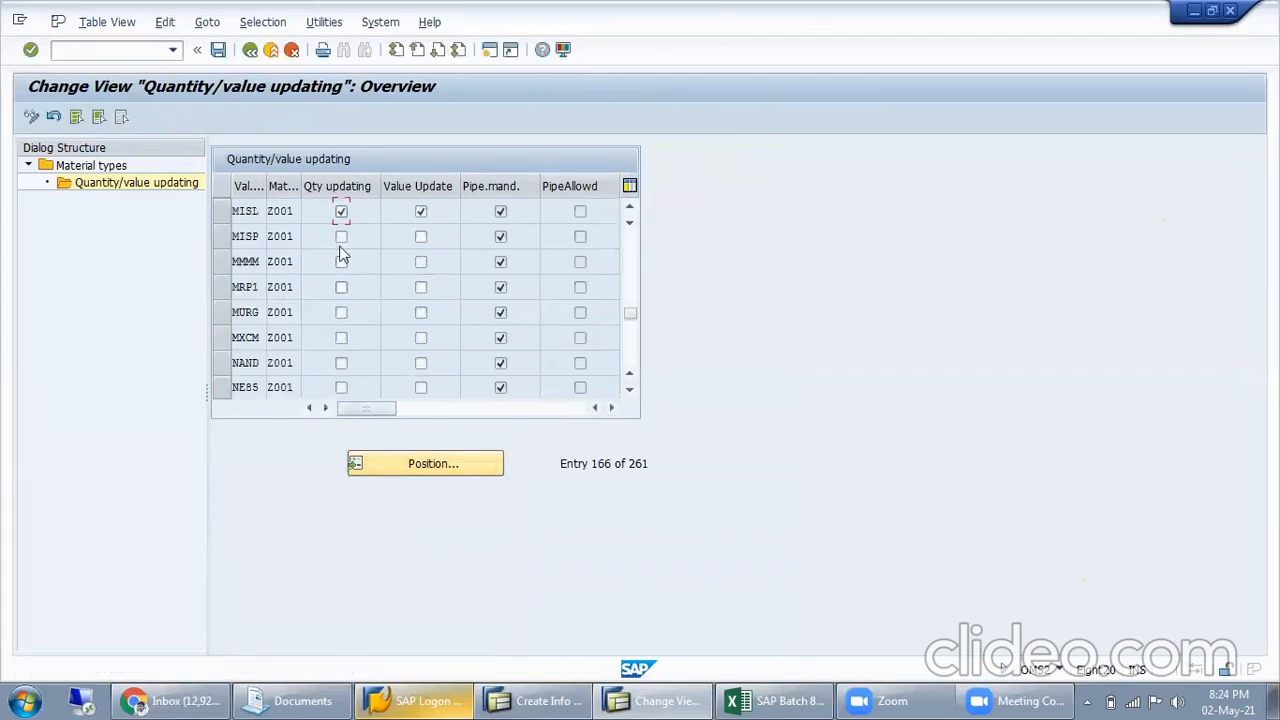
left_click(501, 213)
Leave the maintenance of material type Z001, saving the changed data, and close that SAP session
left_click(251, 51)
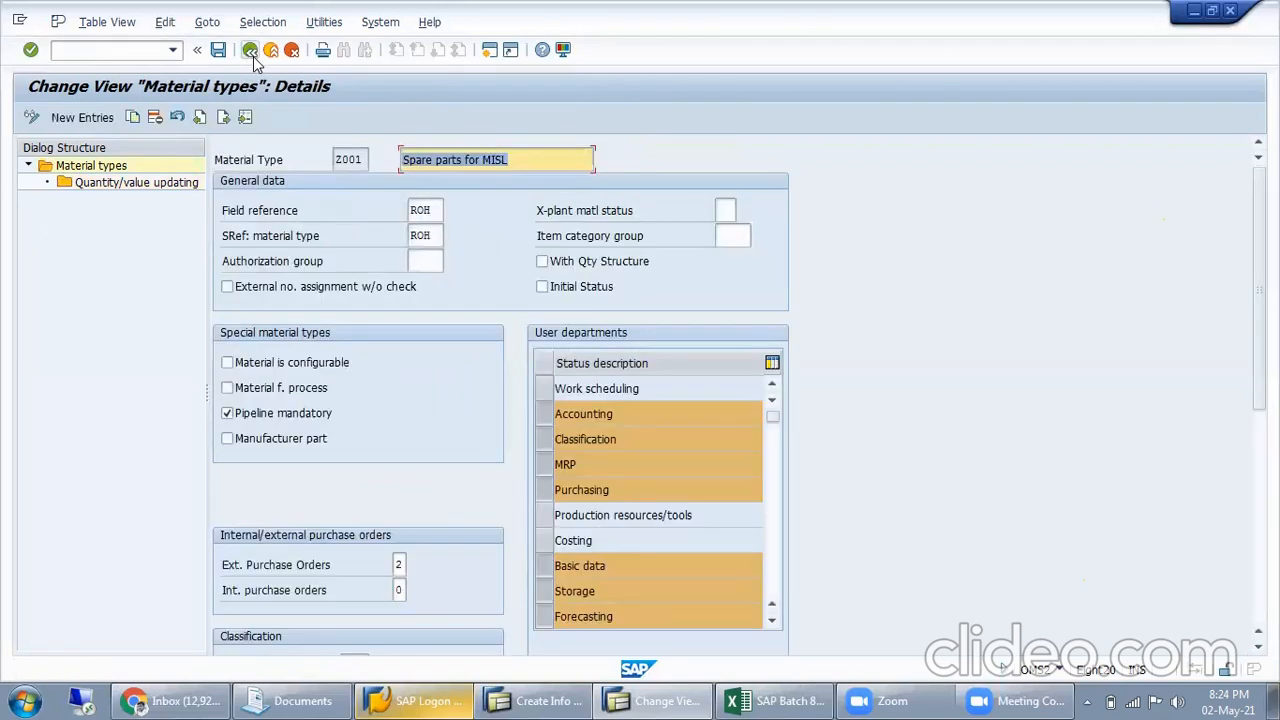
left_click(289, 53)
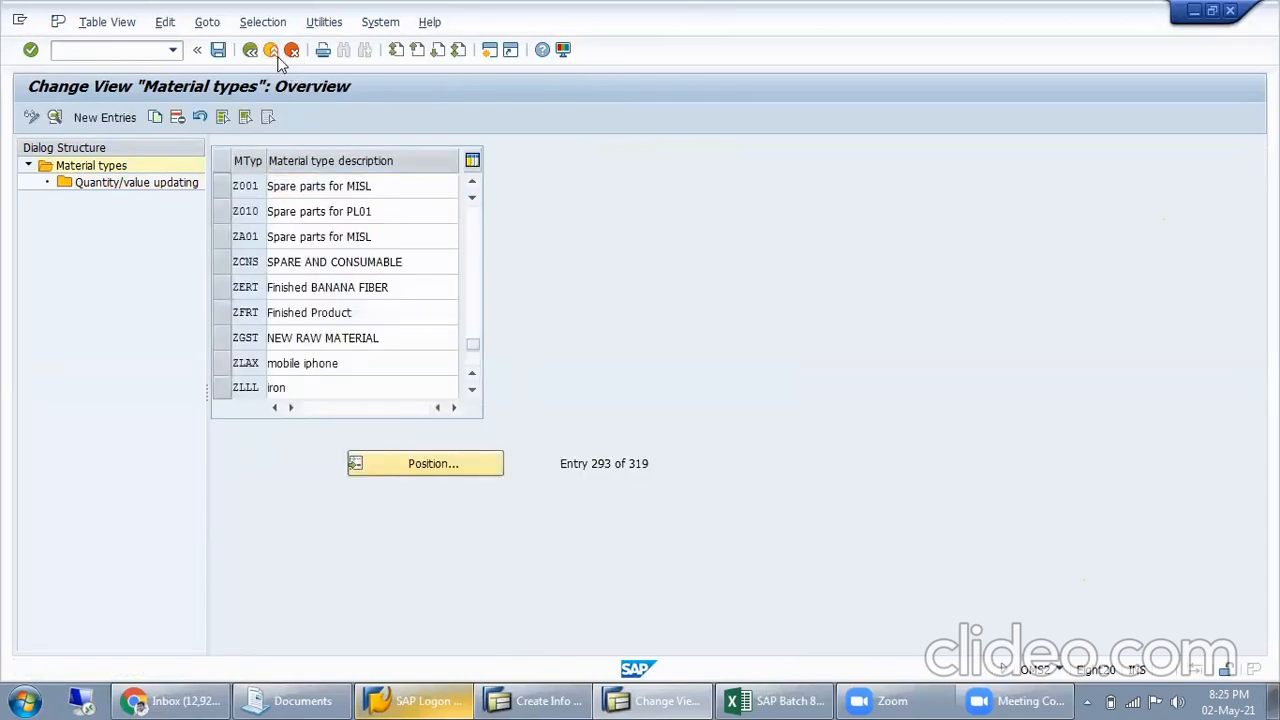
left_click(273, 54)
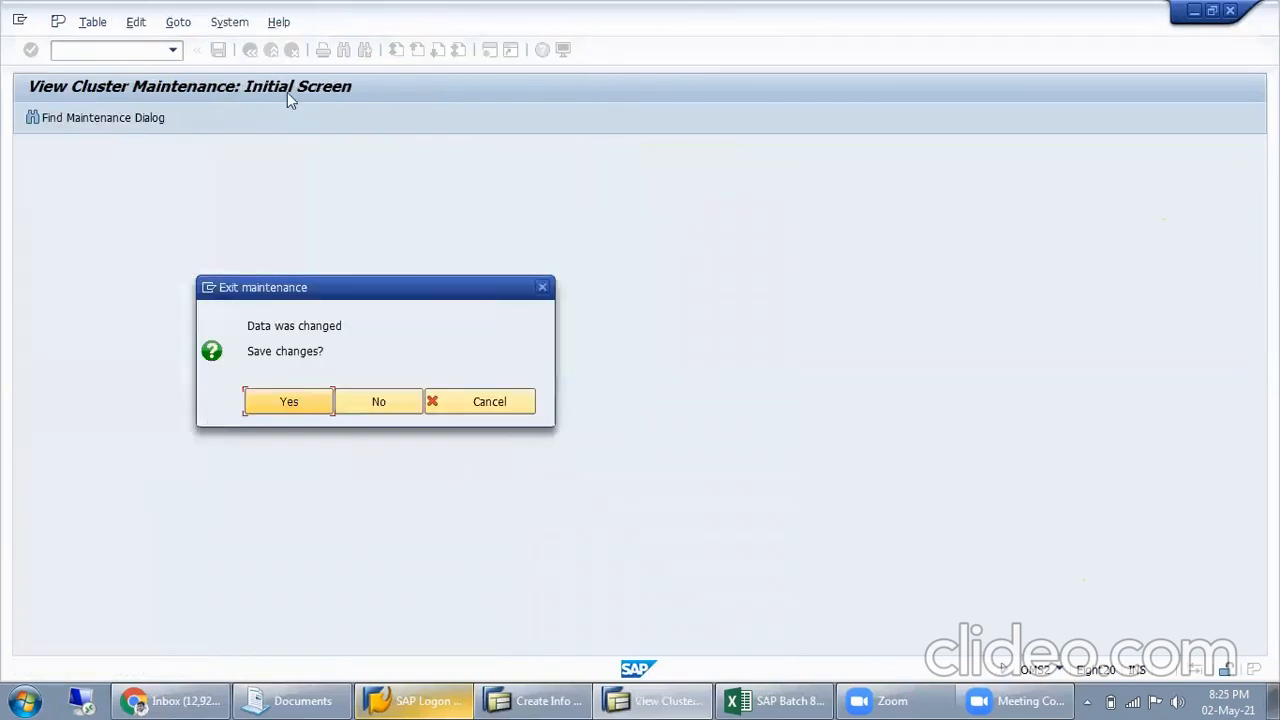
left_click(297, 403)
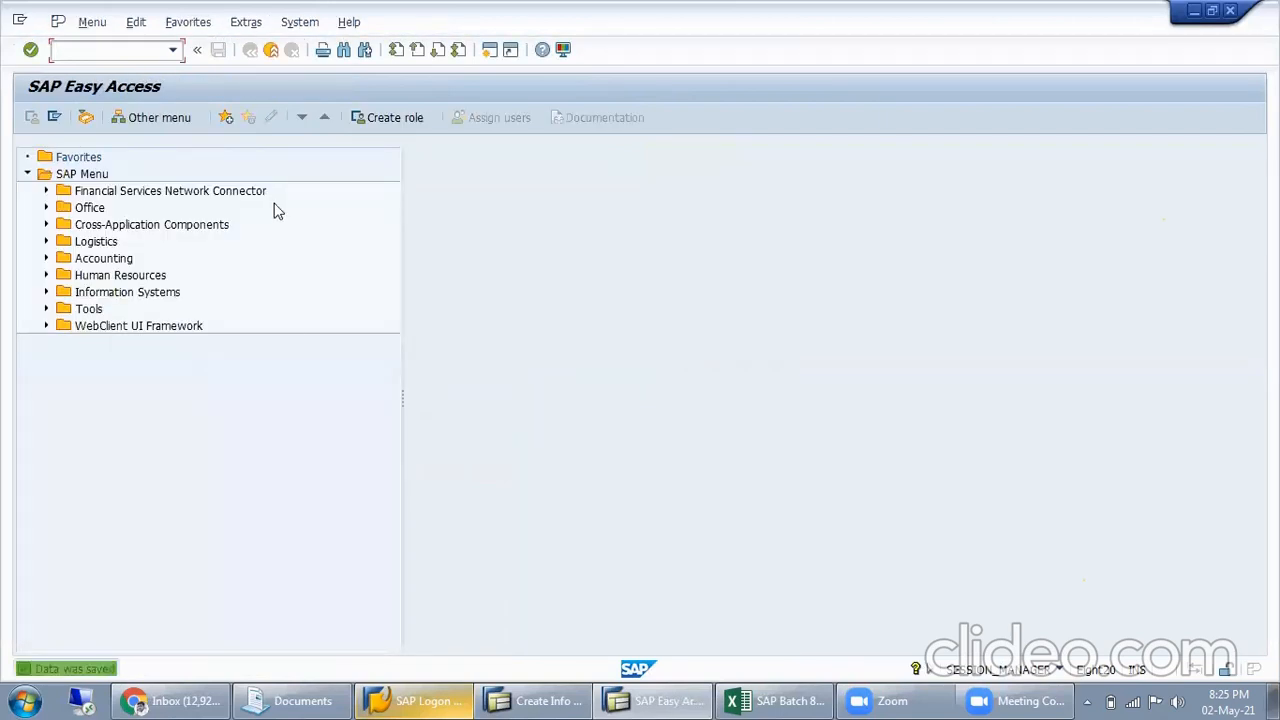
left_click(271, 51)
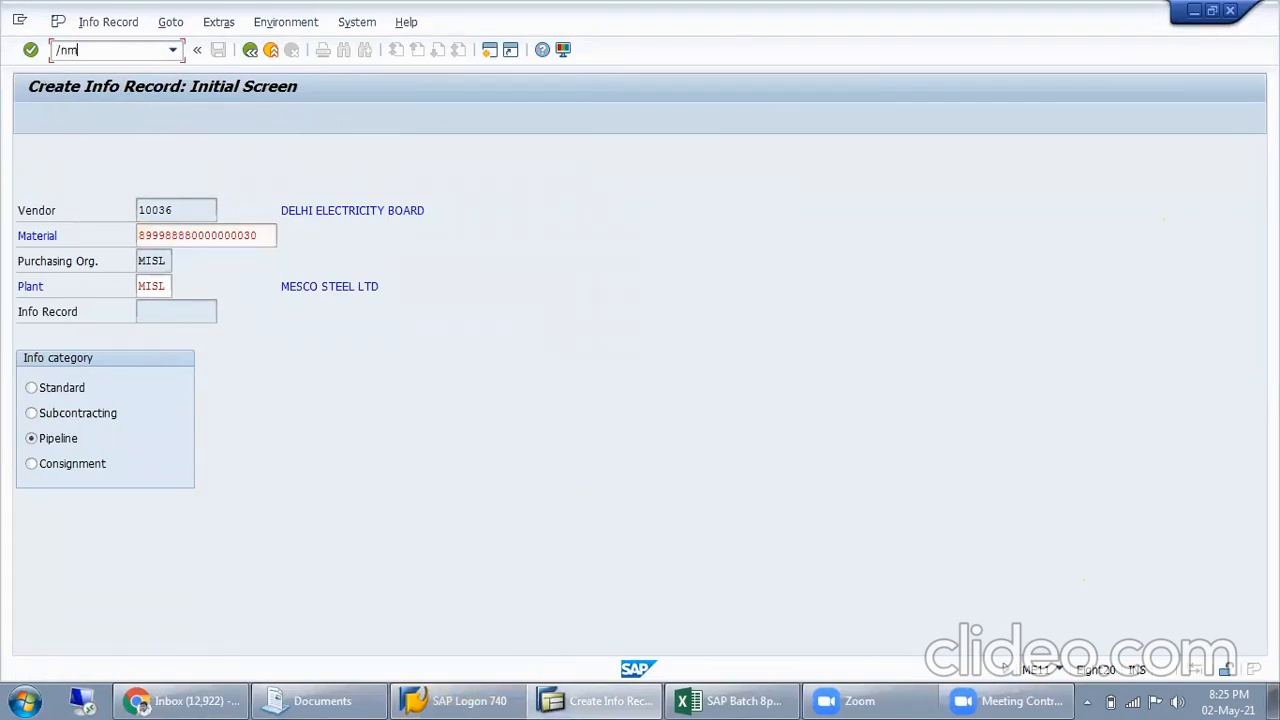
Restart ME11 for the ELECTRICITY material at plant MISL with info category Pipeline and go to purchasing organization data 1
type("/nme11")
key("Return")
left_click(191, 237)
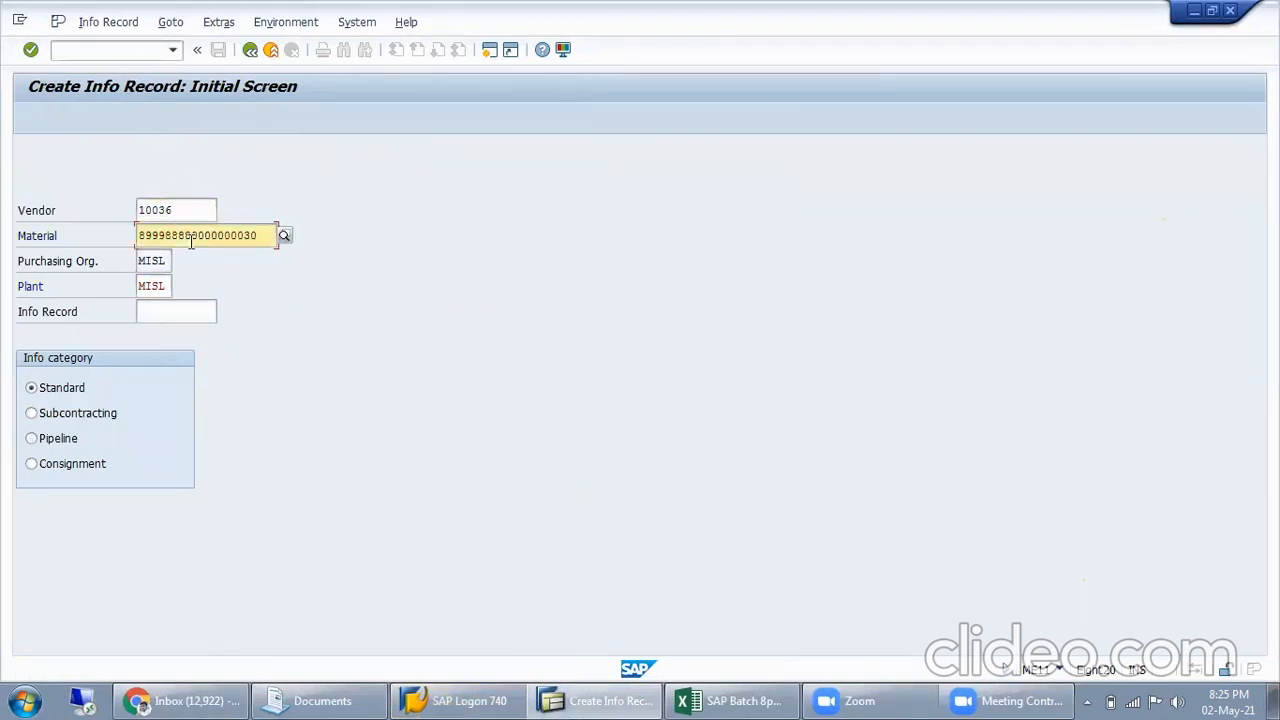
left_click(62, 440)
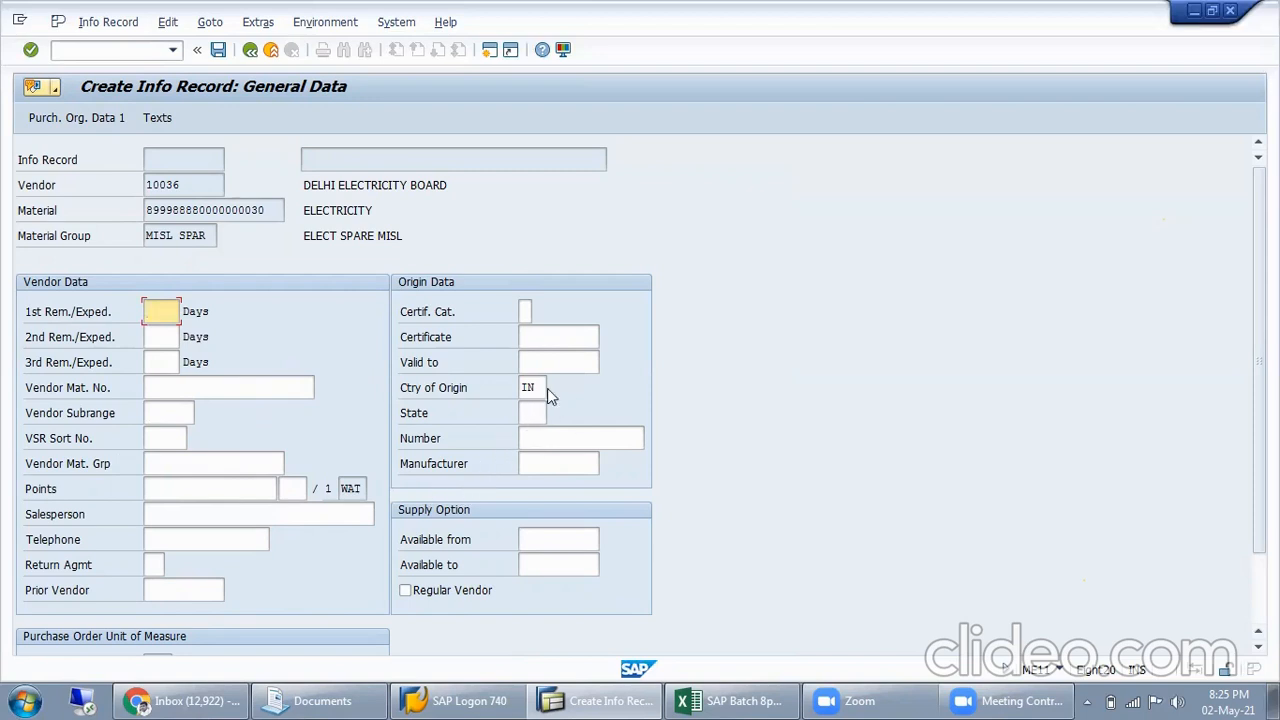
left_click(75, 118)
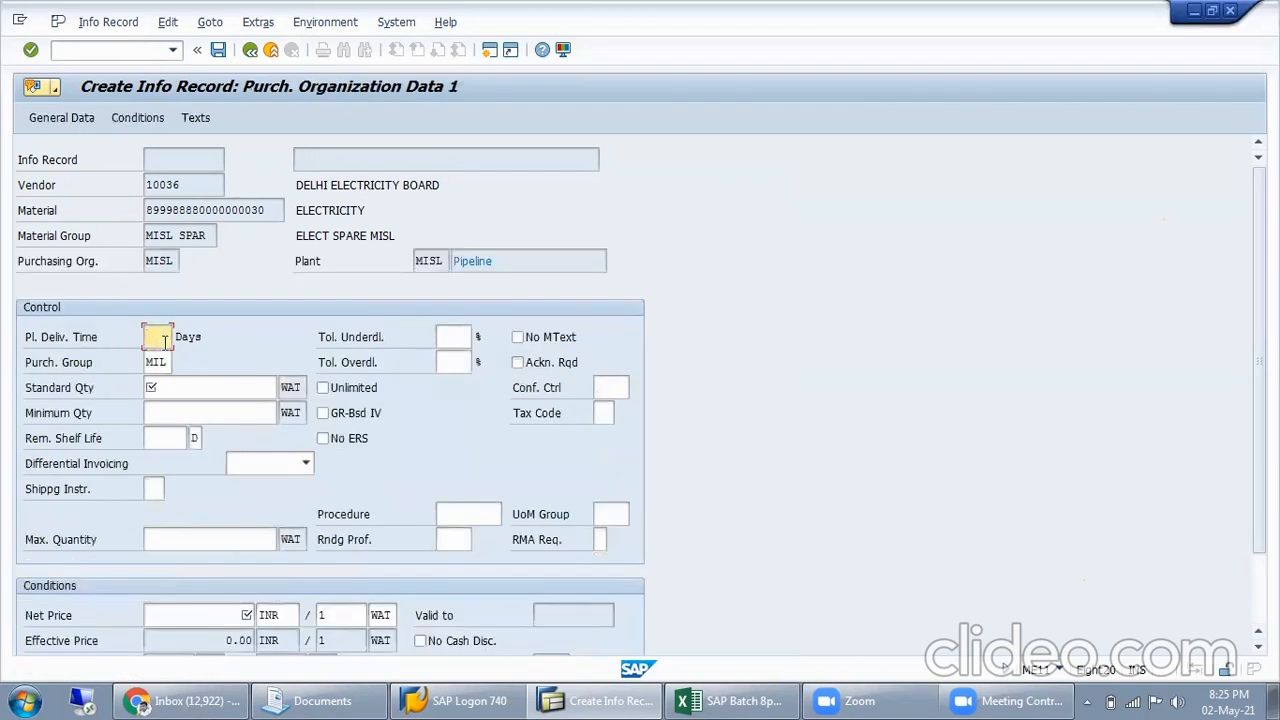
Set the info record's planned delivery time to 01 days and the standard quantity to 10
type("01")
left_click(190, 394)
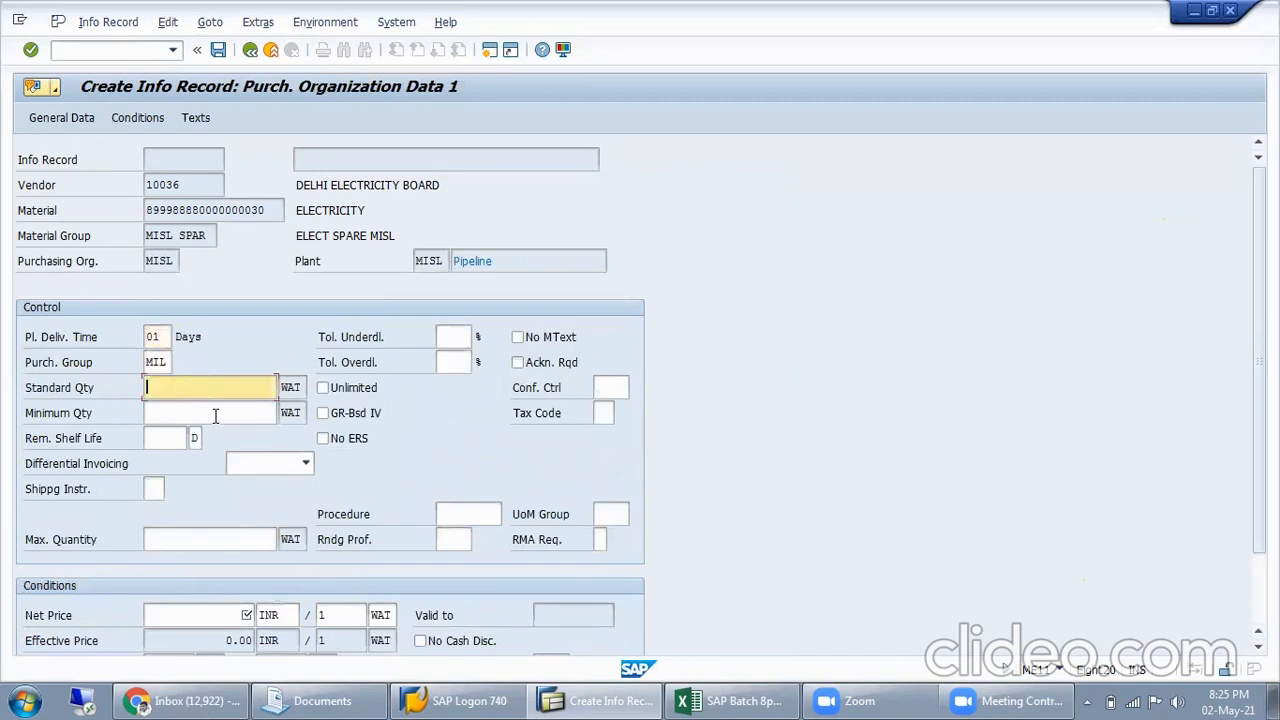
type("10")
key("Tab")
key("Tab")
key("Tab")
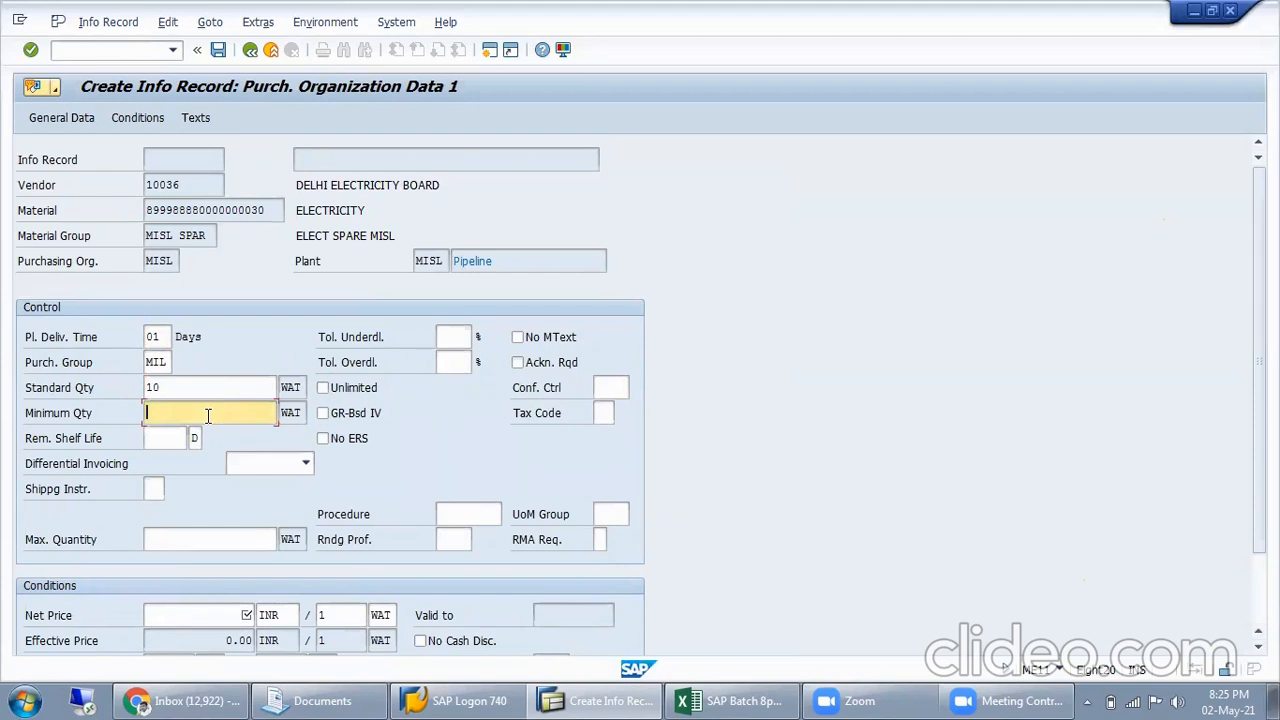
Set the info record's minimum quantity to 10 and its maximum quantity to 500
type("50")
key("BackSpace")
key("BackSpace")
type("10")
key("Tab")
key("Tab")
key("Tab")
key("Tab")
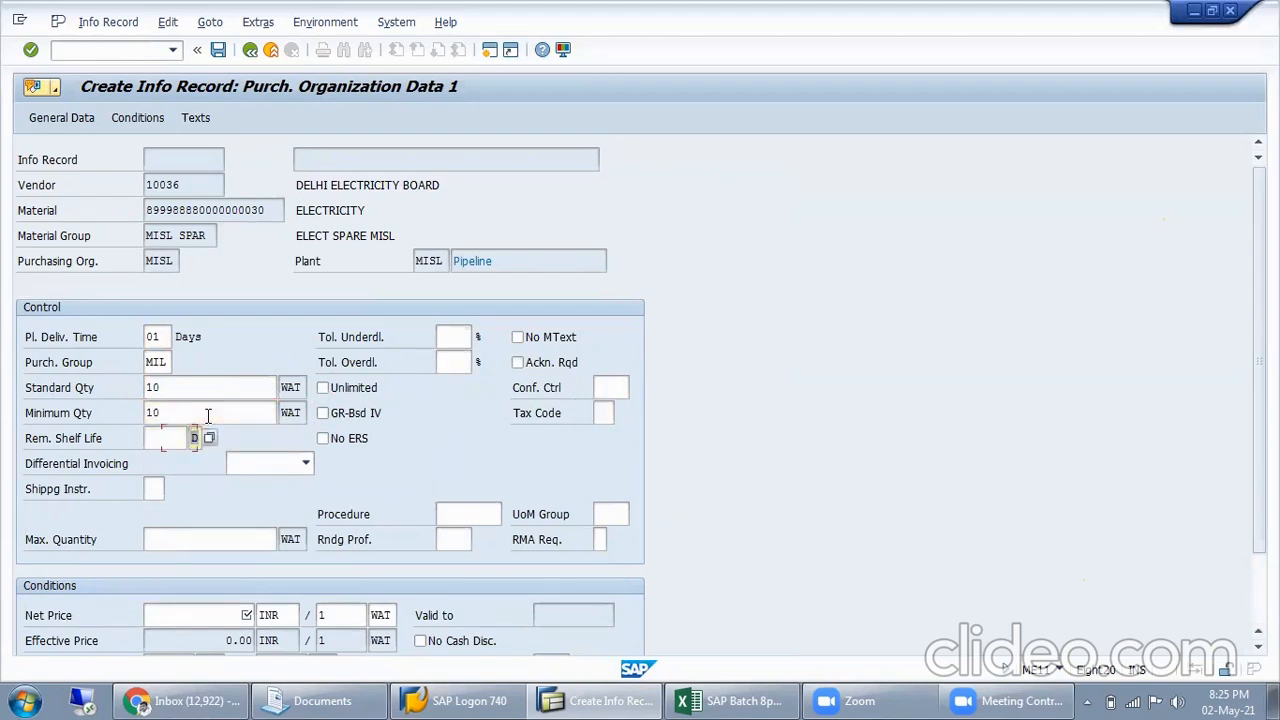
left_click(189, 541)
type("5000")
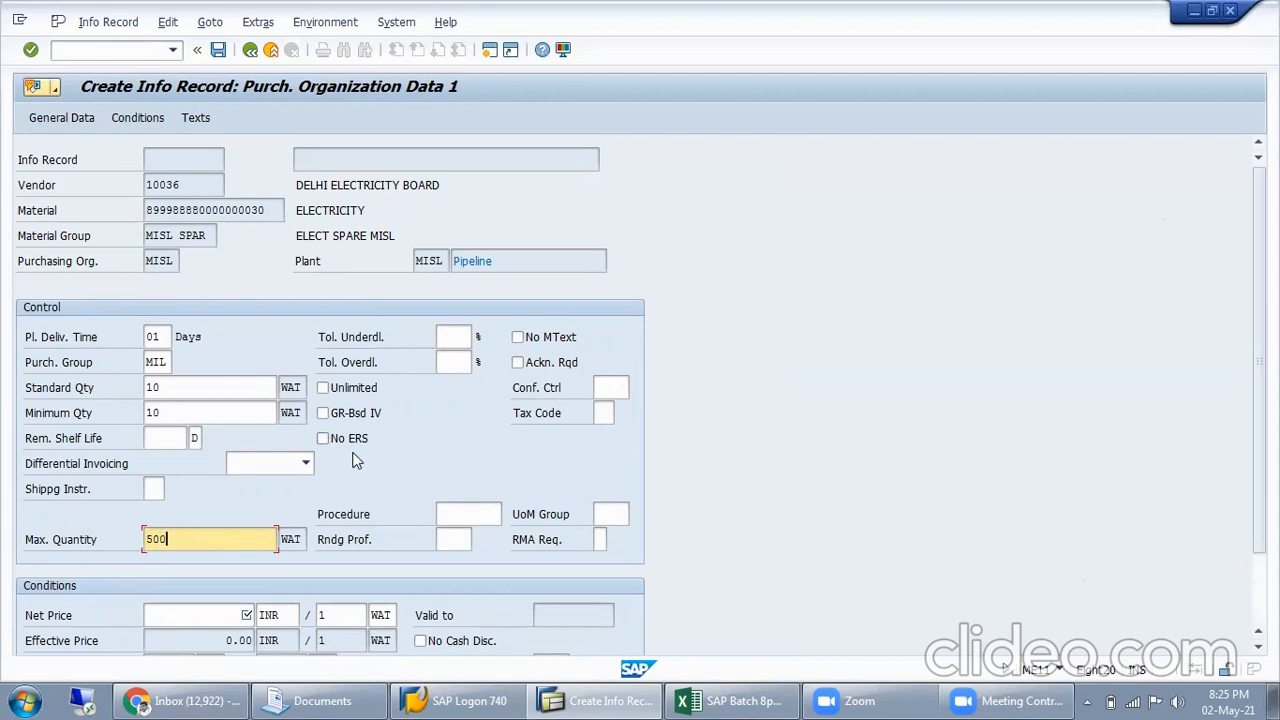
Activate No ERS for the info record and choose tax code V0
left_click(350, 420)
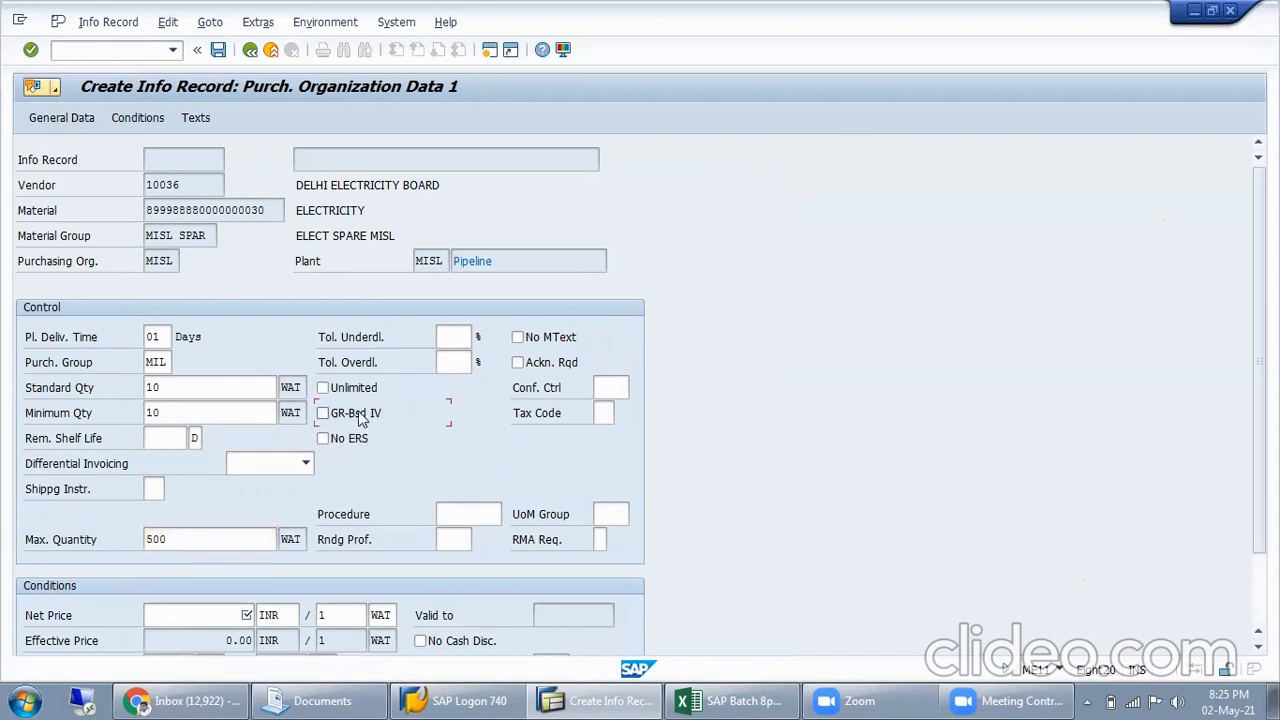
left_click(352, 445)
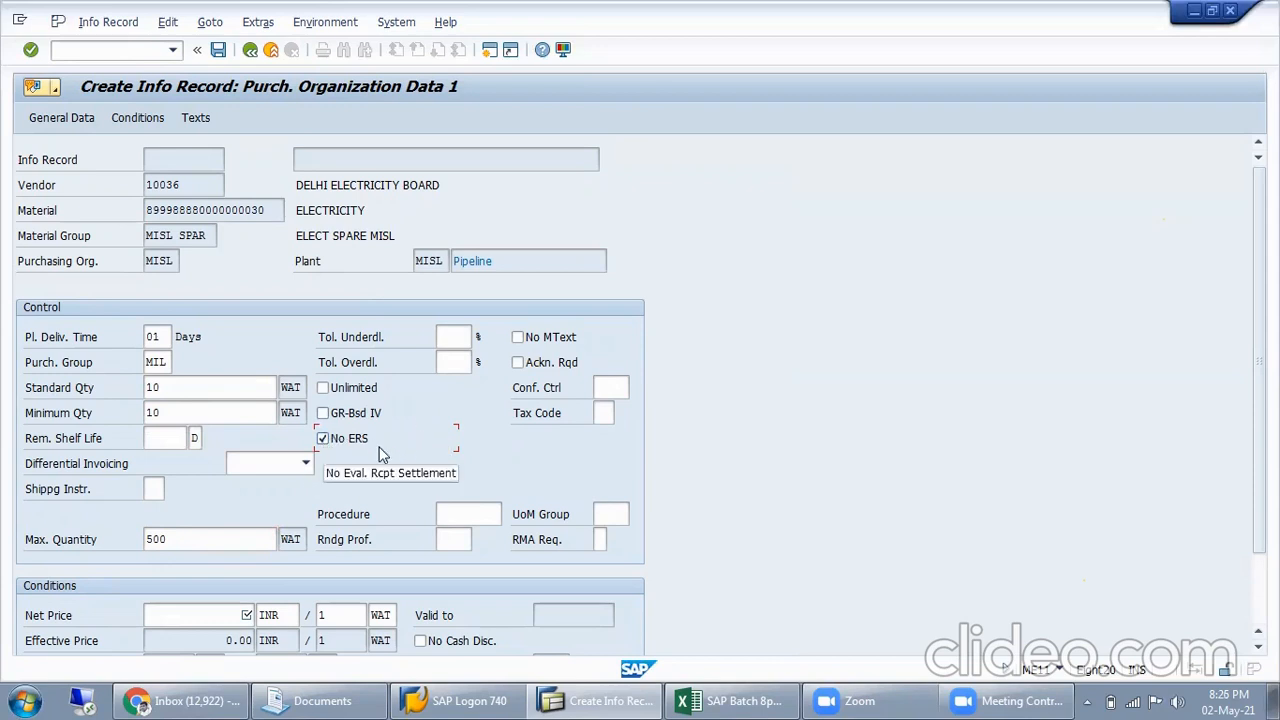
left_click(347, 442)
left_click(348, 445)
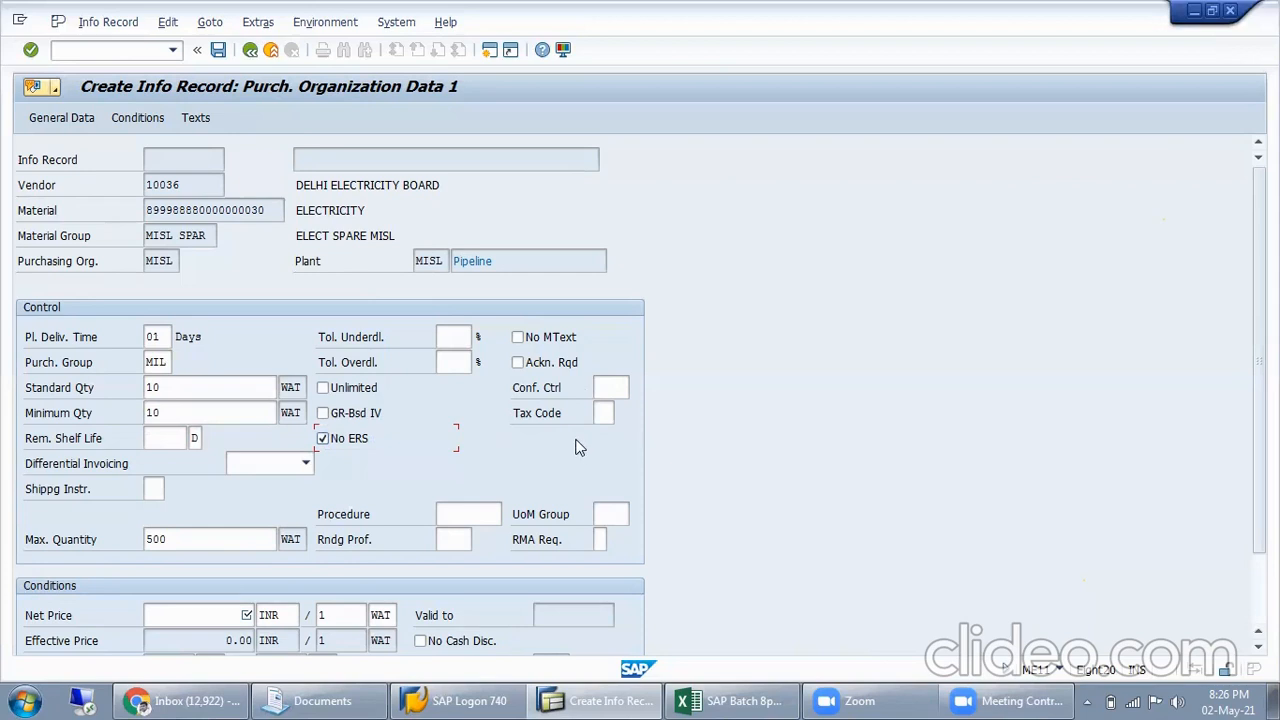
left_click(621, 413)
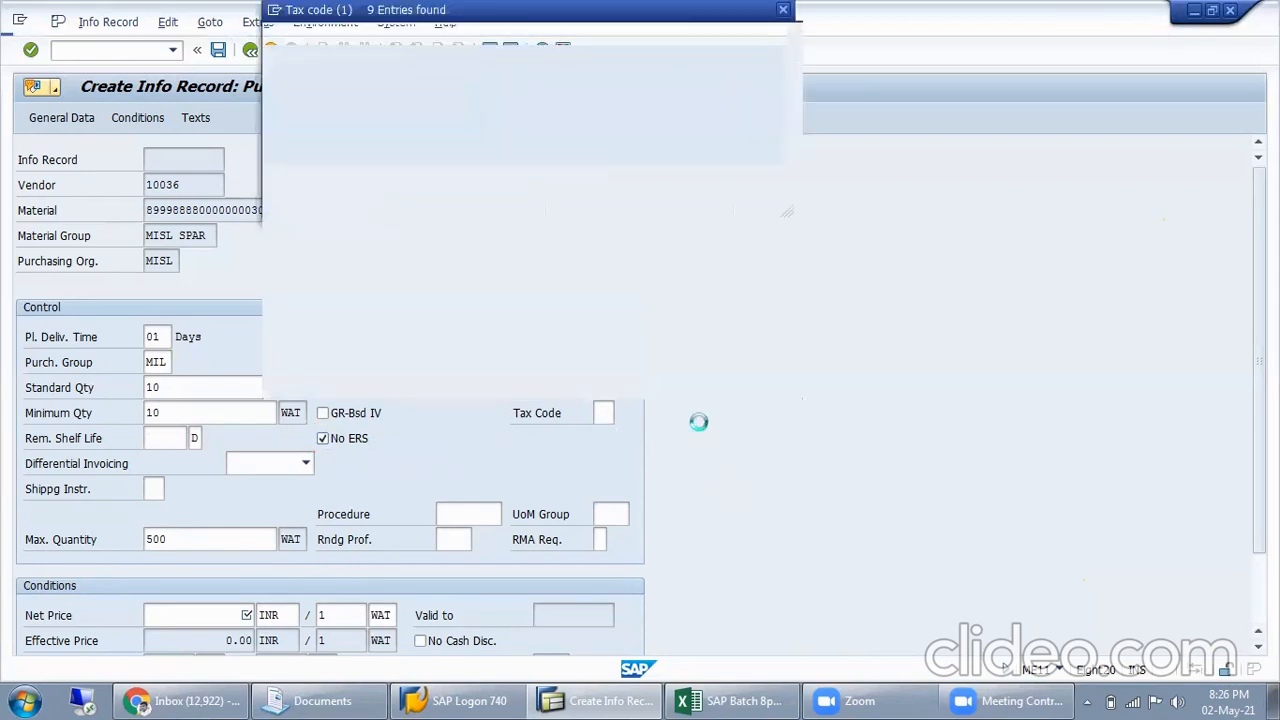
double_click(315, 158)
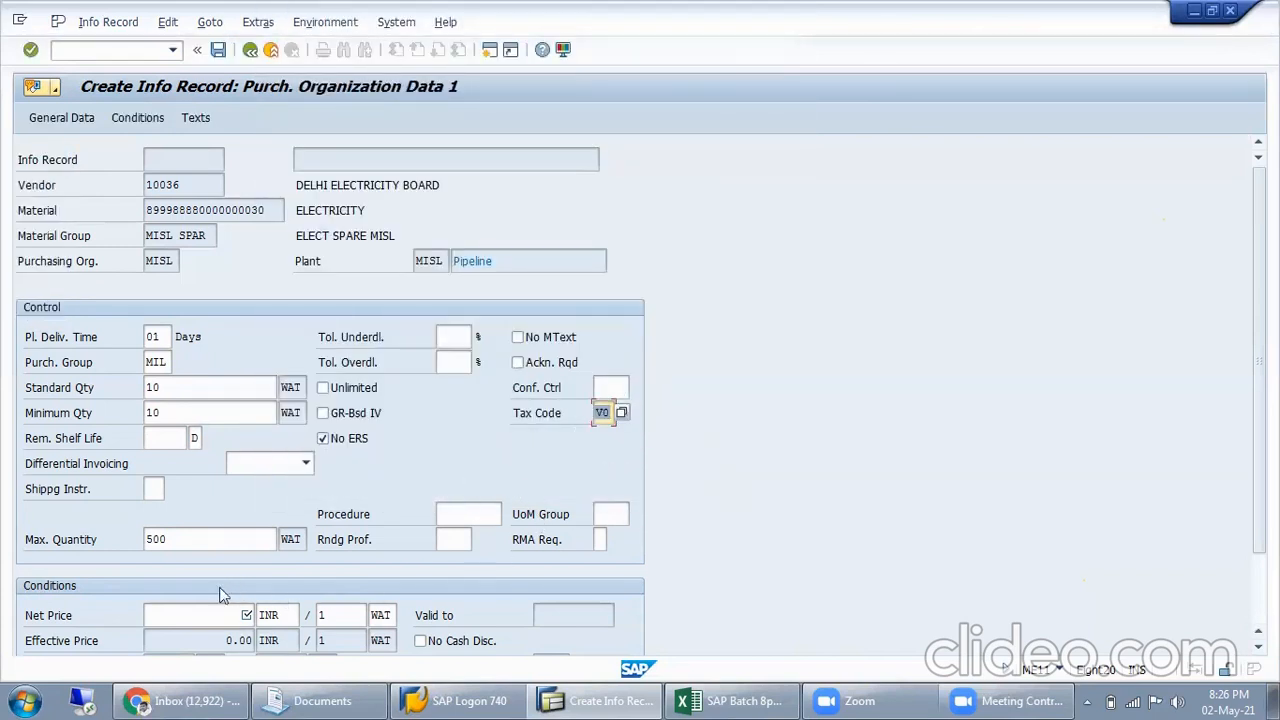
Set the net price to 350 INR per 1 WAT and save the pipeline info record
left_click(215, 617)
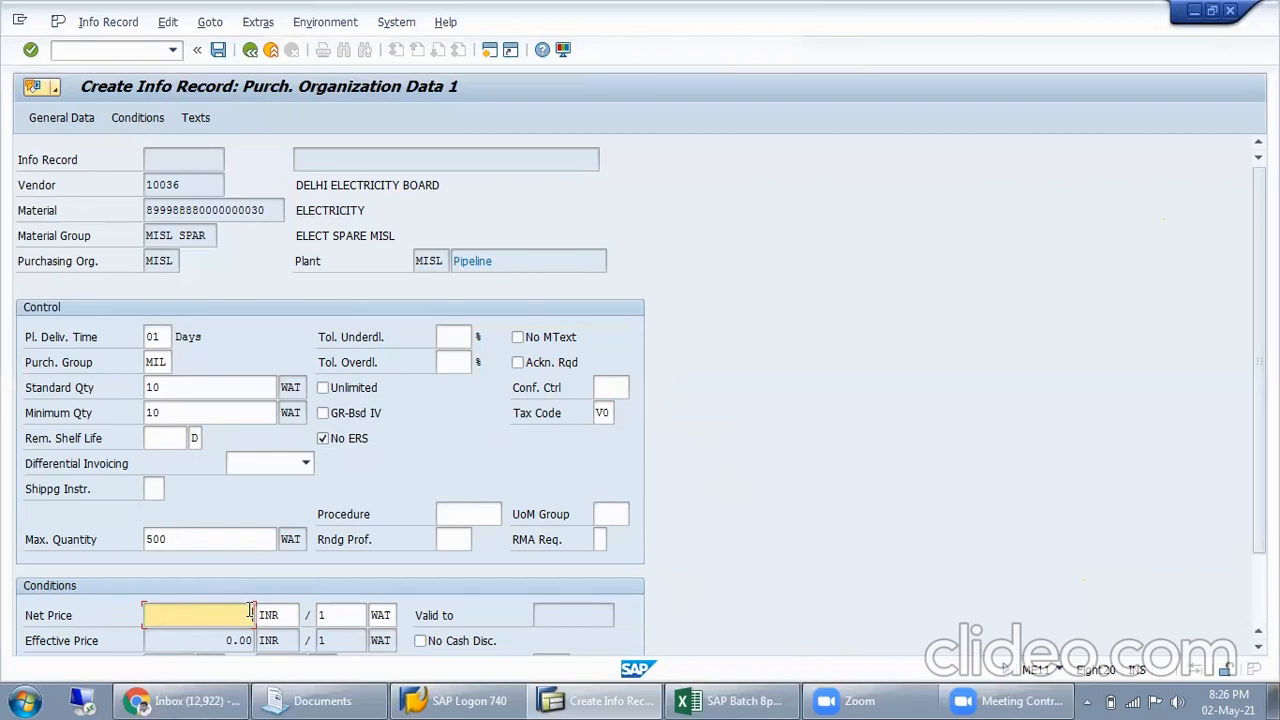
key("BackSpace")
type("350")
key("Return")
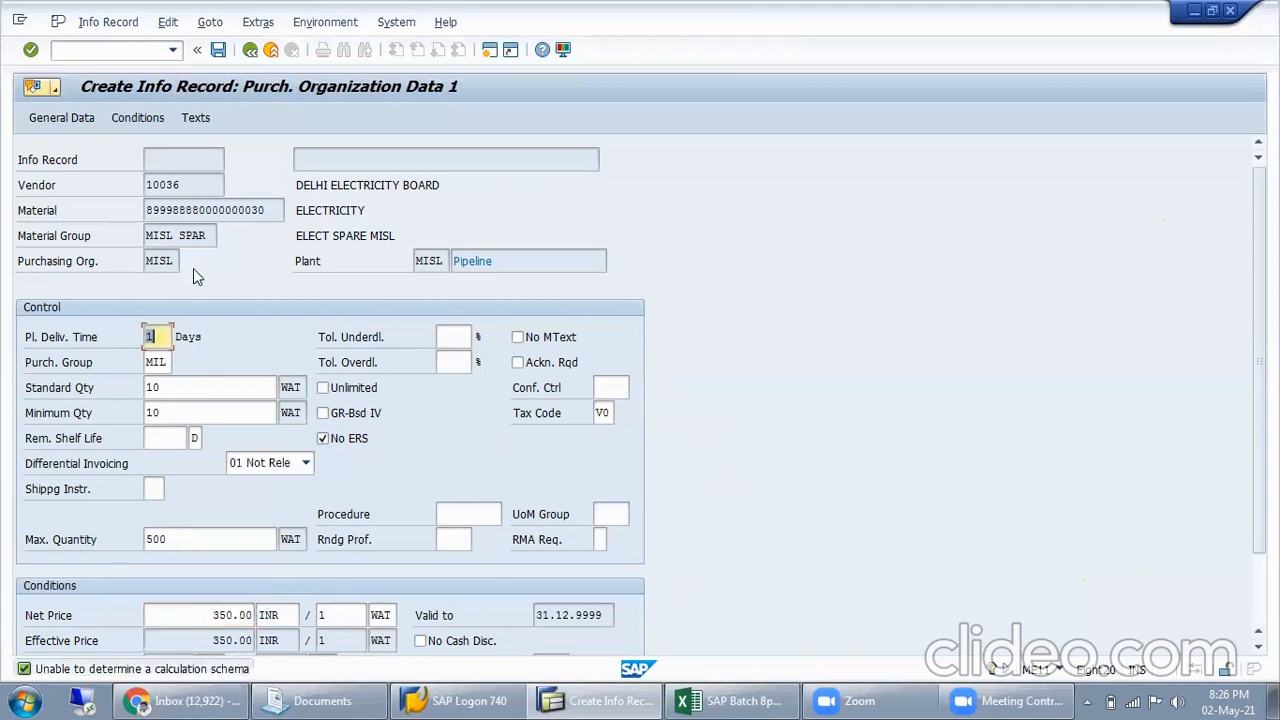
left_click(218, 50)
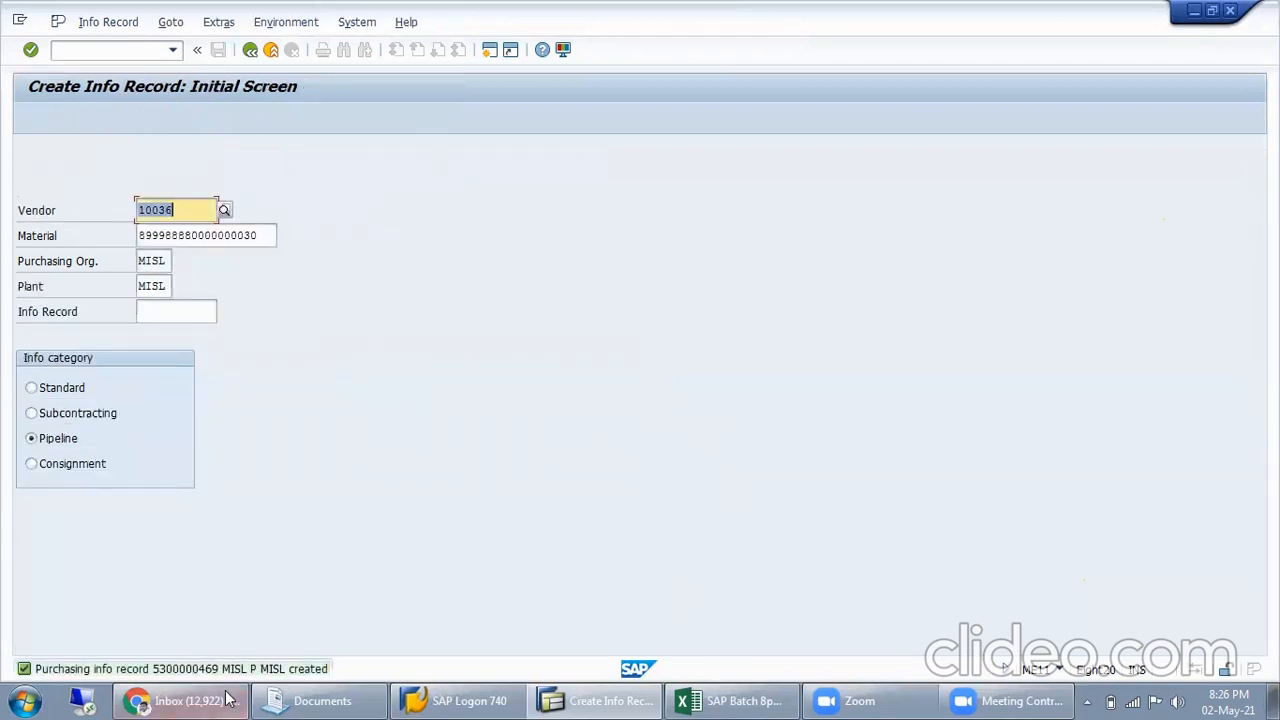
Copy the new purchasing info record number from the detailed view of the creation message and close that view
key("F1")
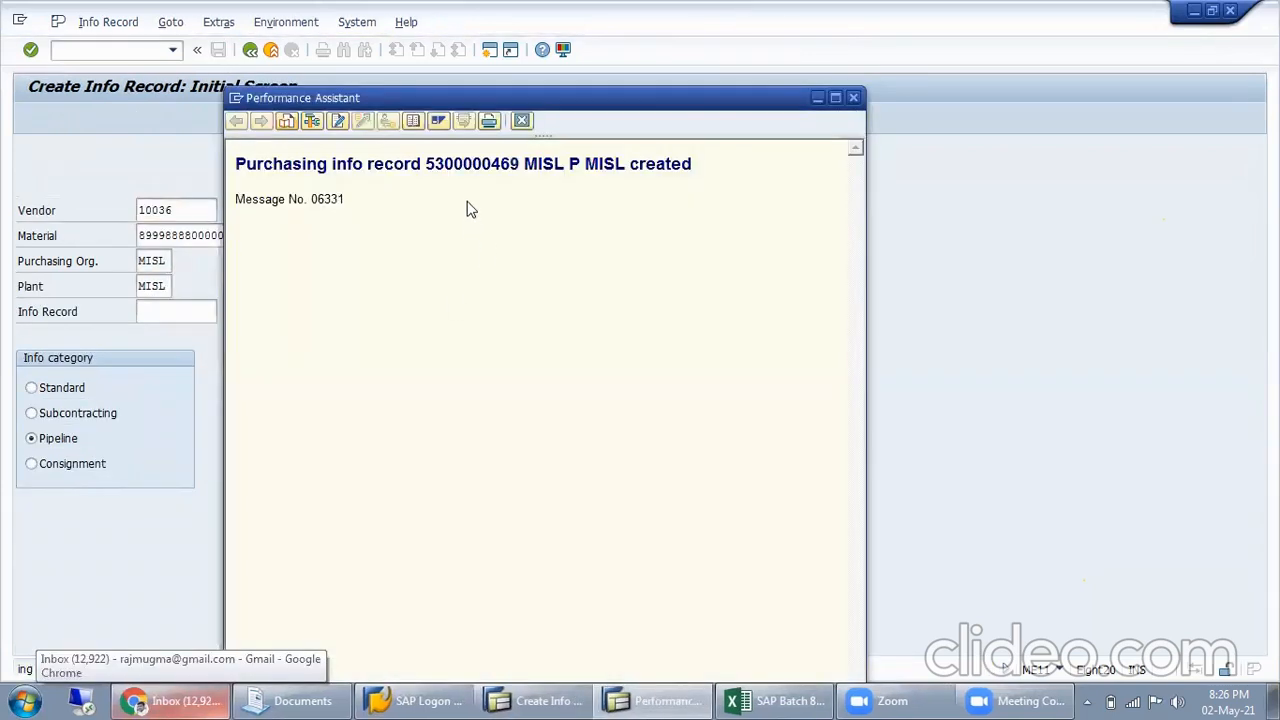
double_click(472, 164)
key("ctrl+c")
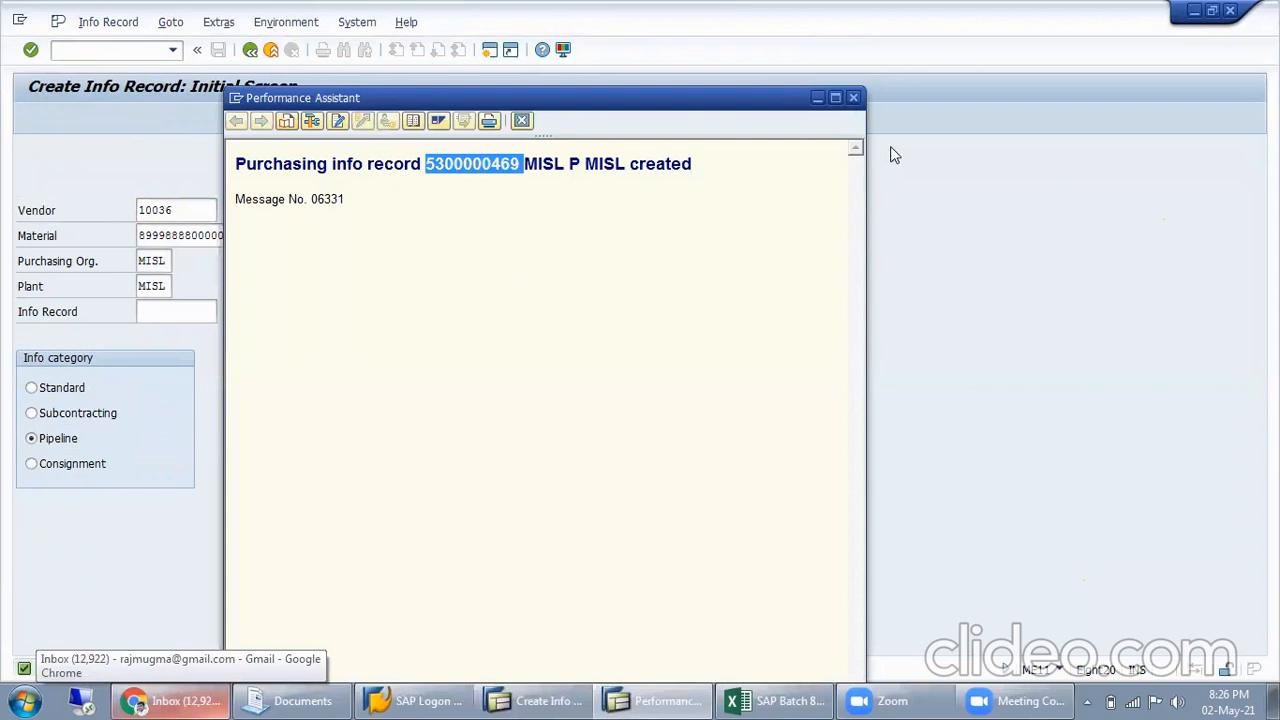
left_click(853, 97)
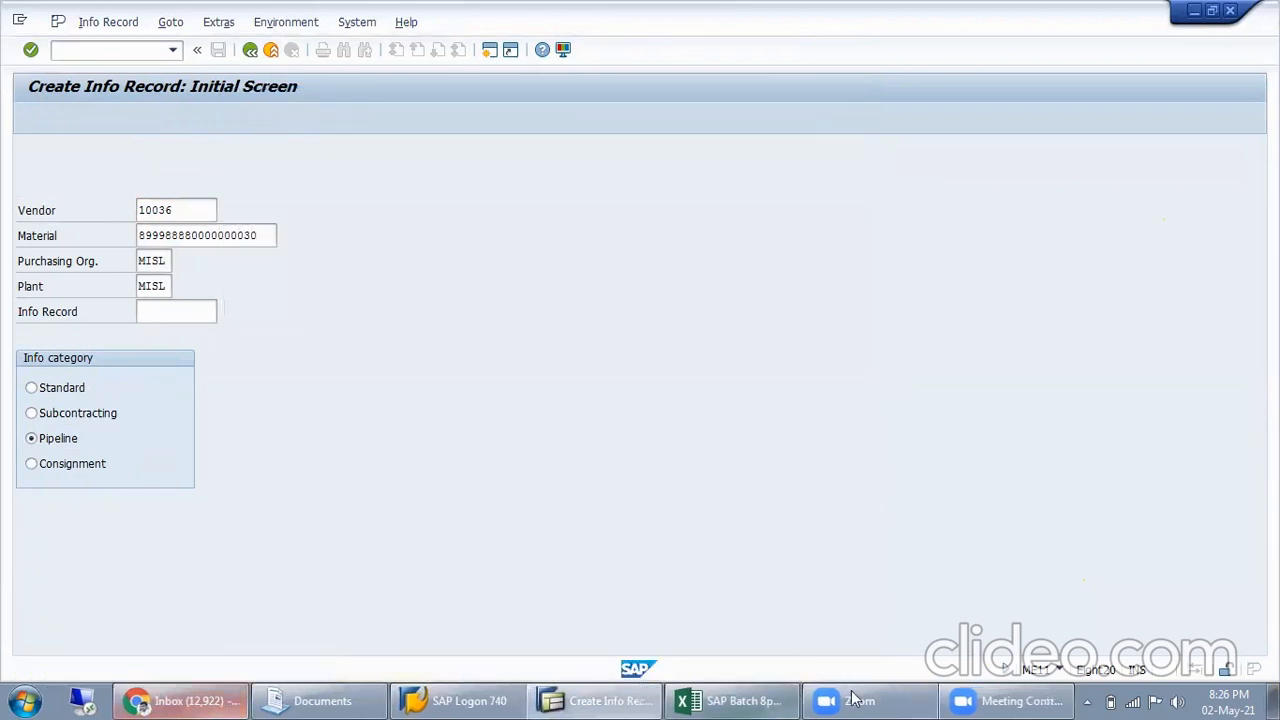
Switch to the Excel workbook, enter "Pur Info Record" in H126 and paste the copied info record number into I126
left_click(745, 700)
left_click(698, 454)
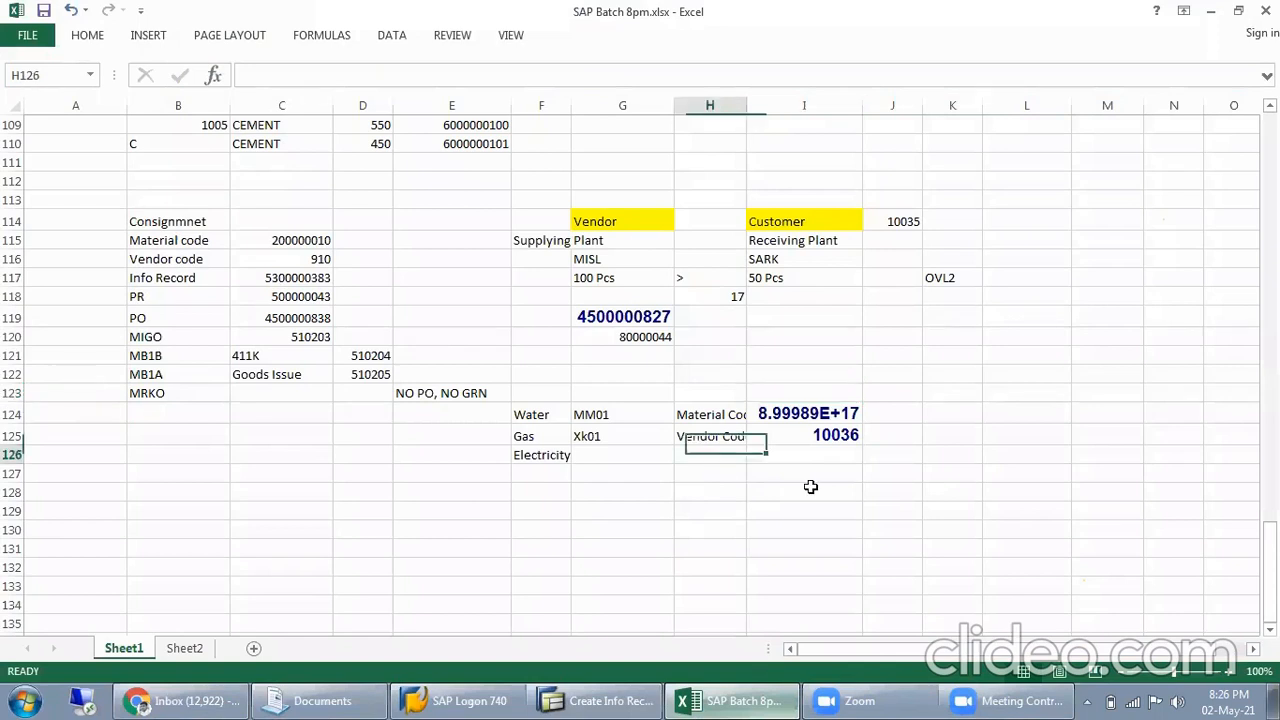
type("Pur Info Record")
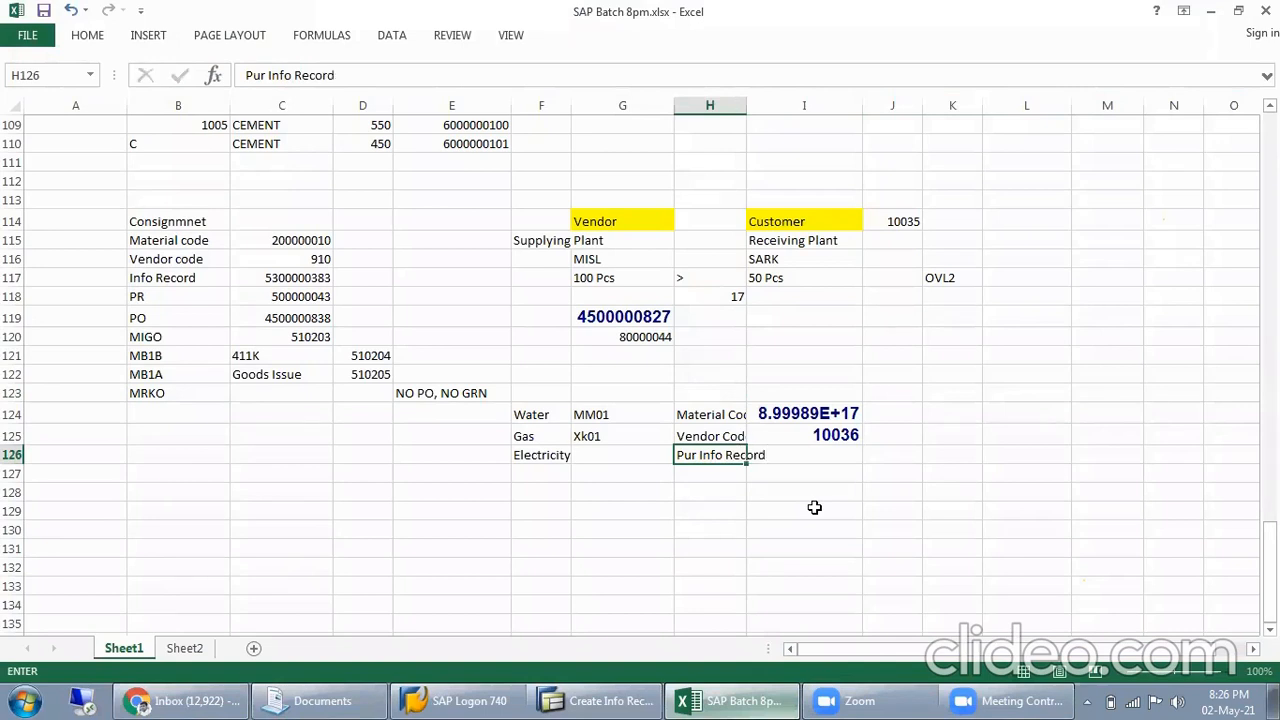
key("Tab")
key("ctrl+v")
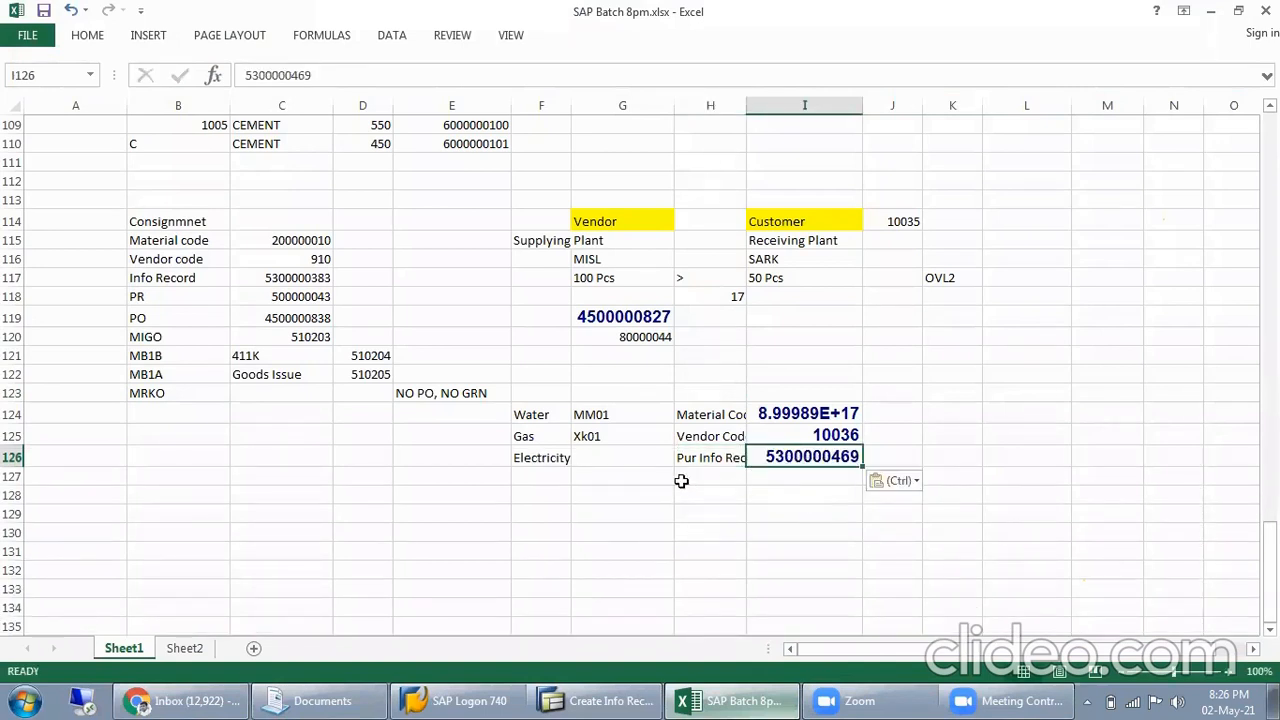
Enter the transaction code "Me11" in cell G126 beside Electricity
left_click(632, 458)
type("Me1")
key("Return")
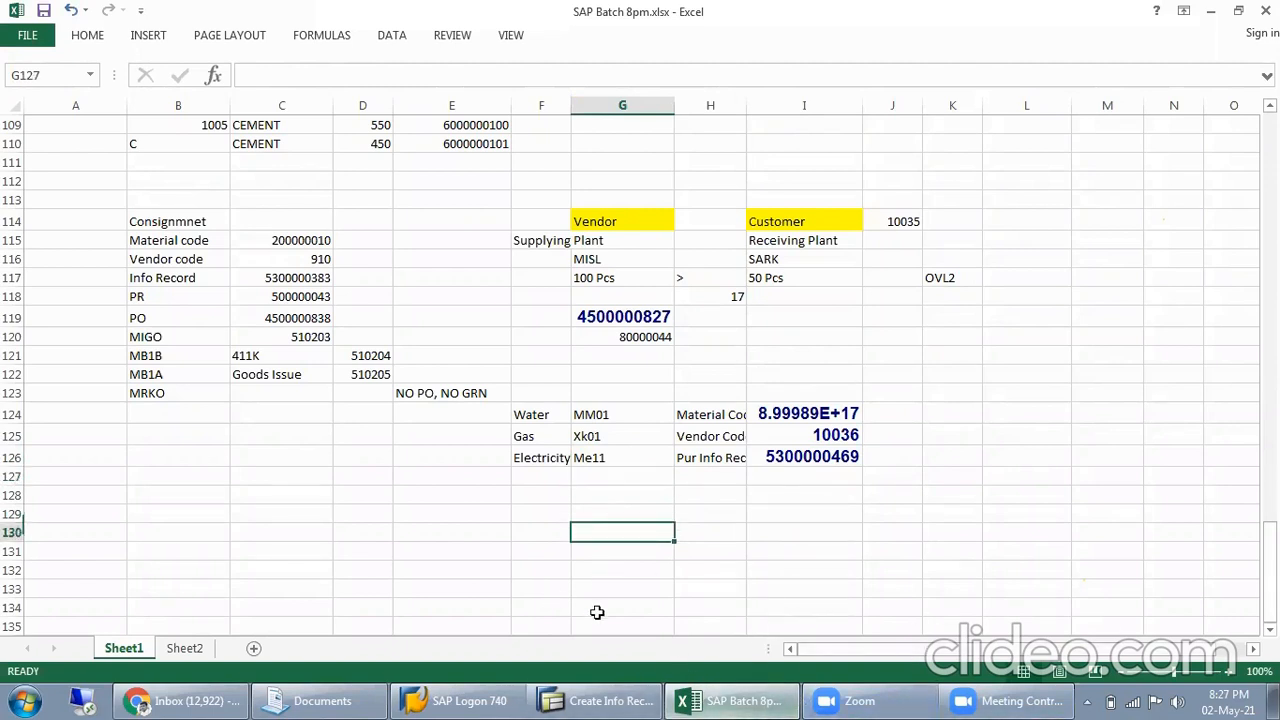
Switch back to SAP, leave the info record creation and start transaction MIGO
left_click(610, 700)
left_click(250, 50)
type("MI")
key("Return")
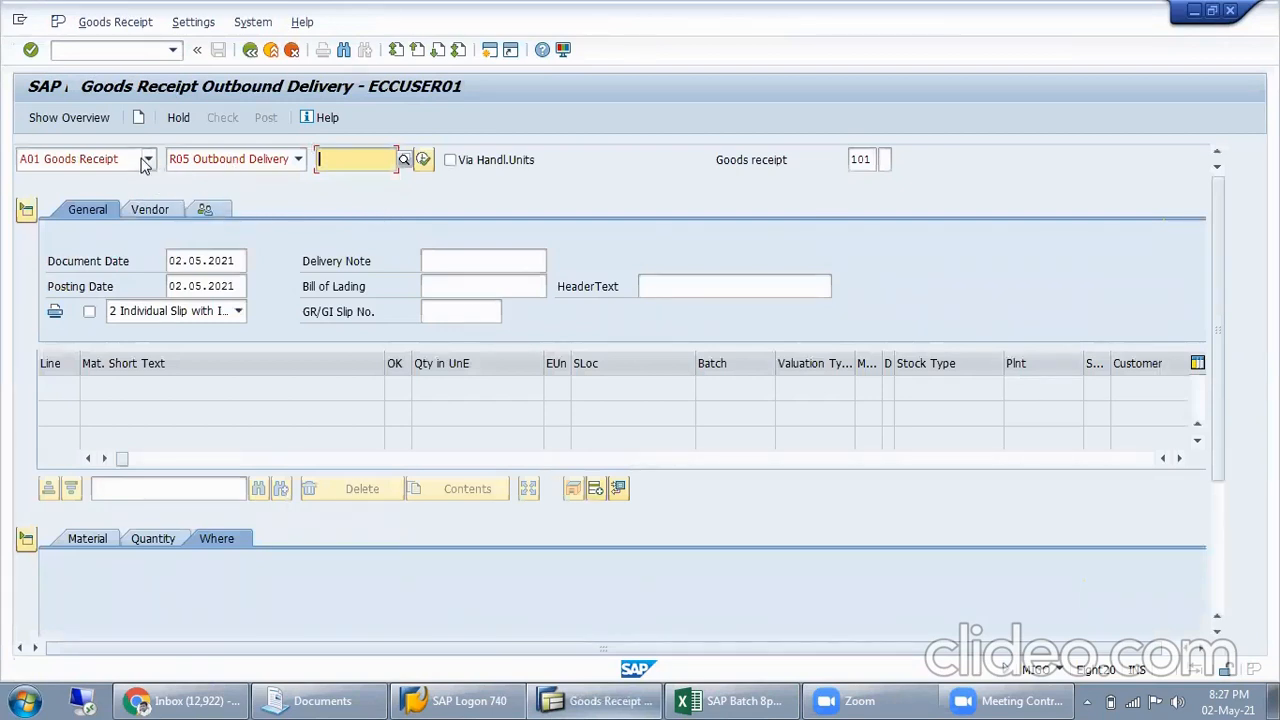
Choose A01 Goods Receipt as the action and R10 Other as the reference document
left_click(148, 159)
left_click(103, 179)
left_click(298, 159)
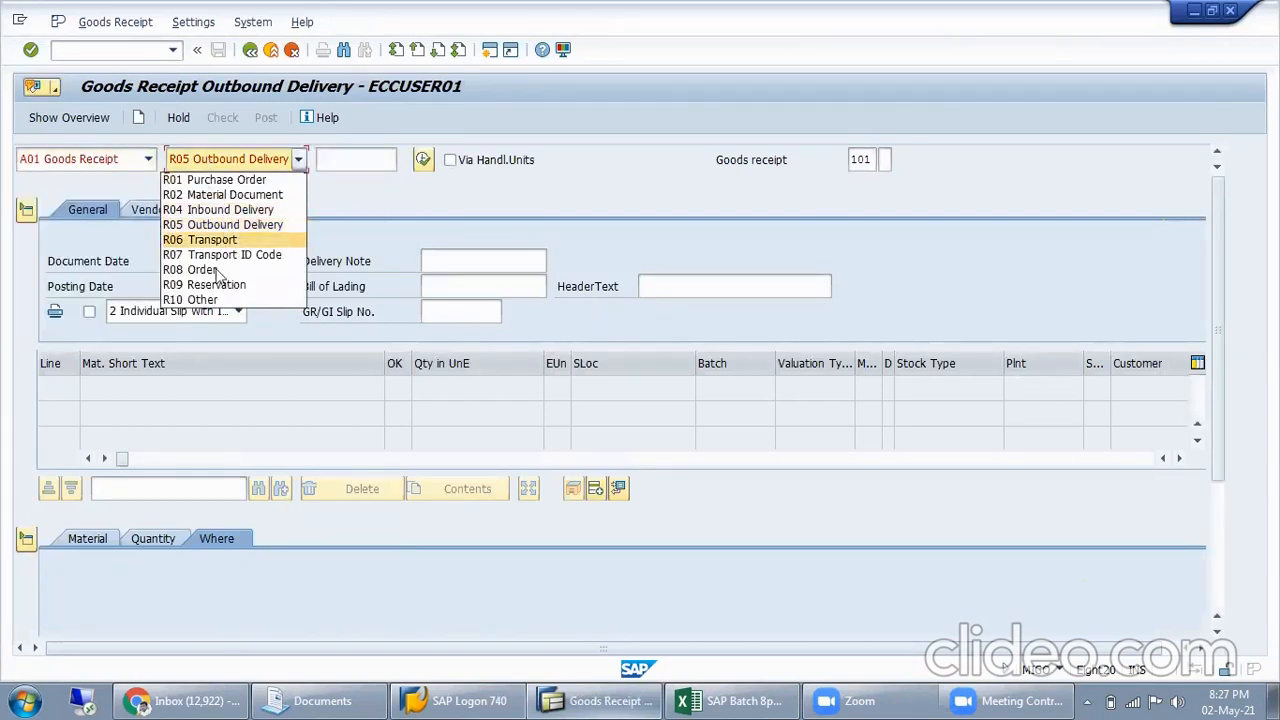
left_click(220, 269)
left_click(245, 166)
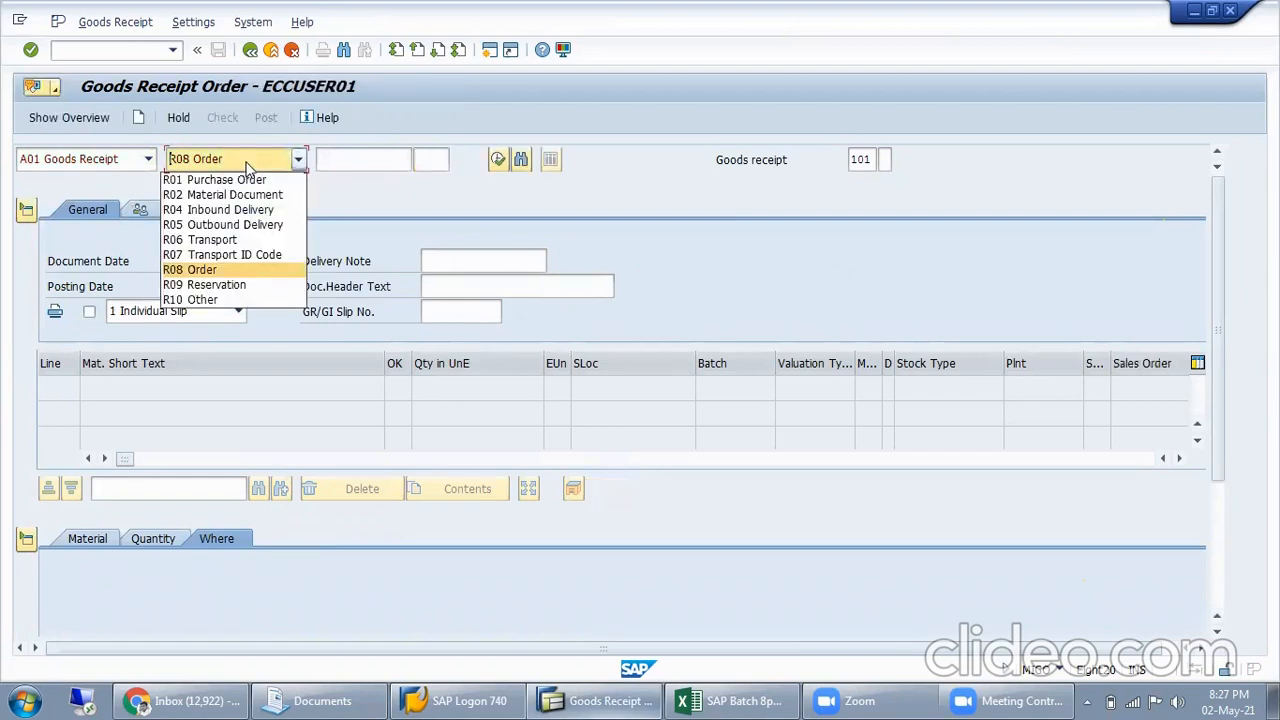
left_click(200, 301)
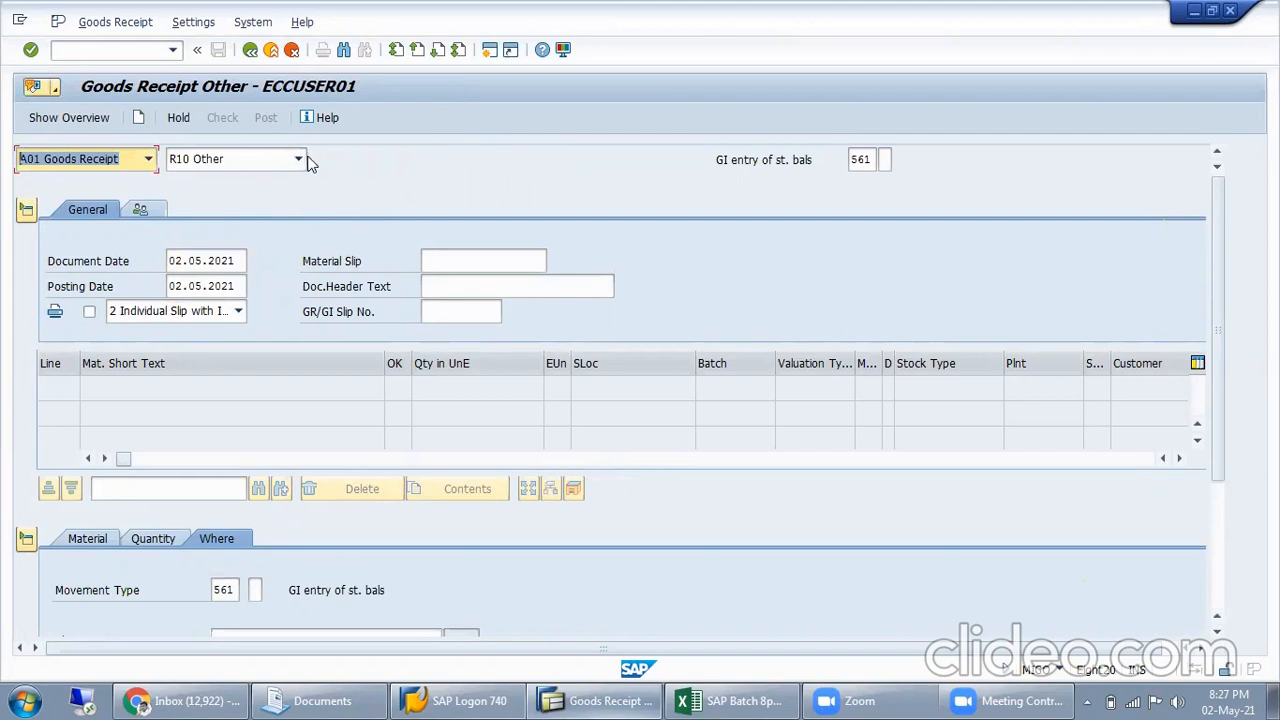
Open the material details for the new goods receipt item
scroll(321, 464, "down", 2)
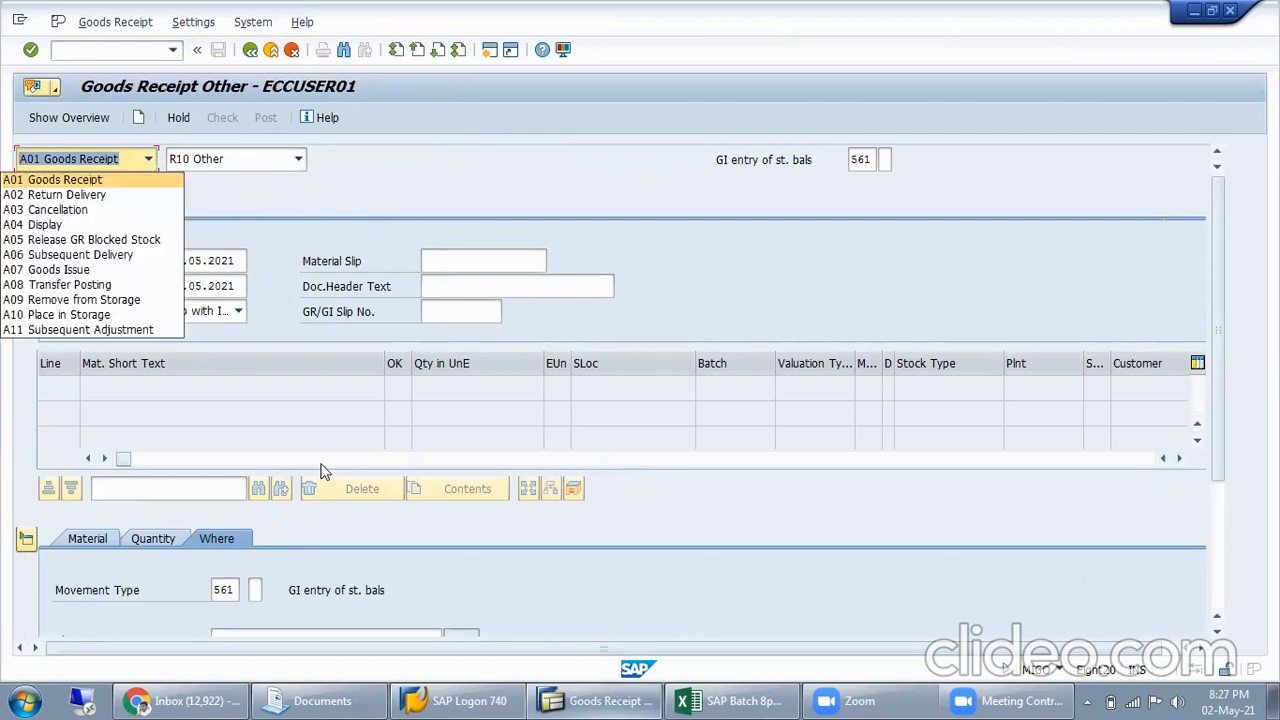
left_click(296, 237)
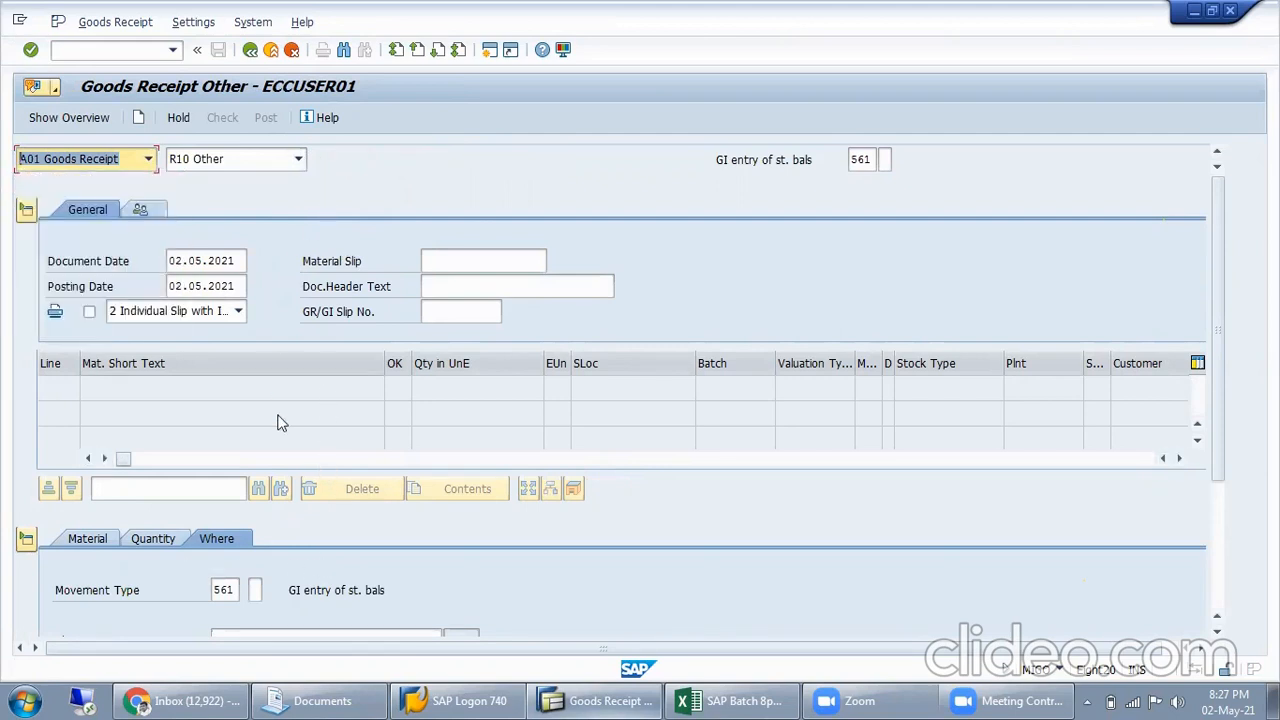
left_click(216, 590)
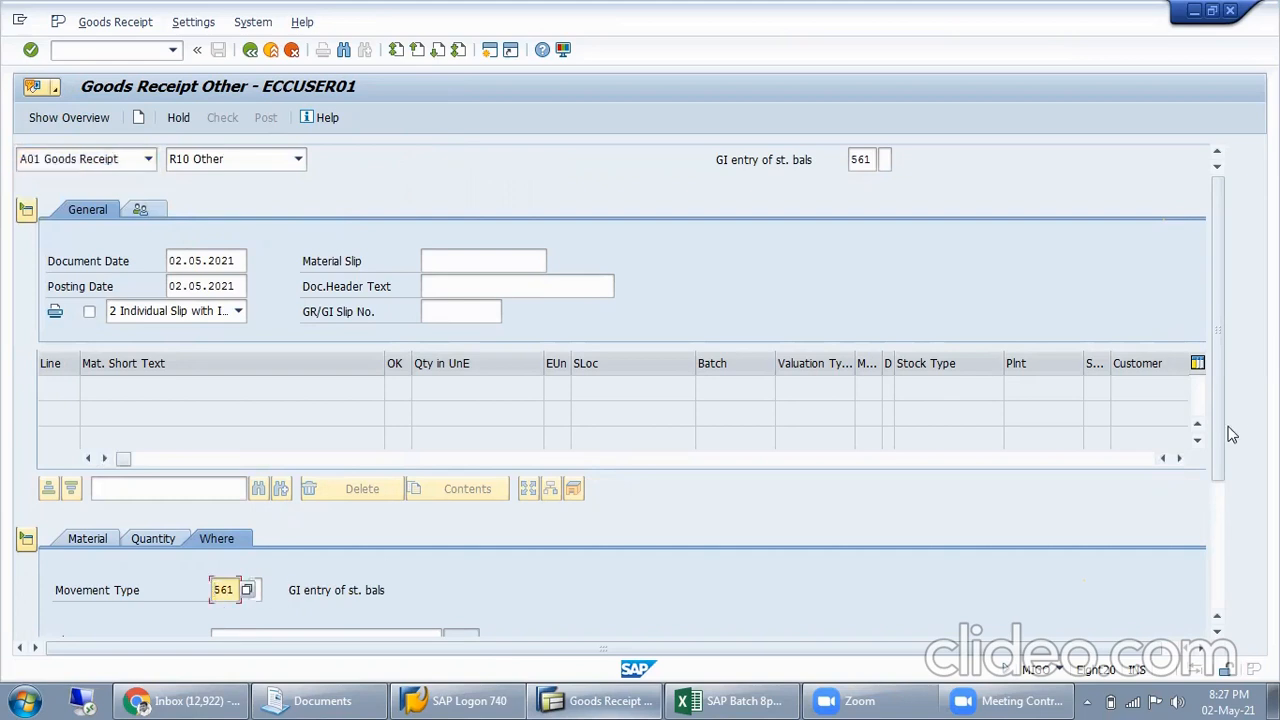
left_click(1217, 489)
left_click_drag(1217, 489, 1213, 430)
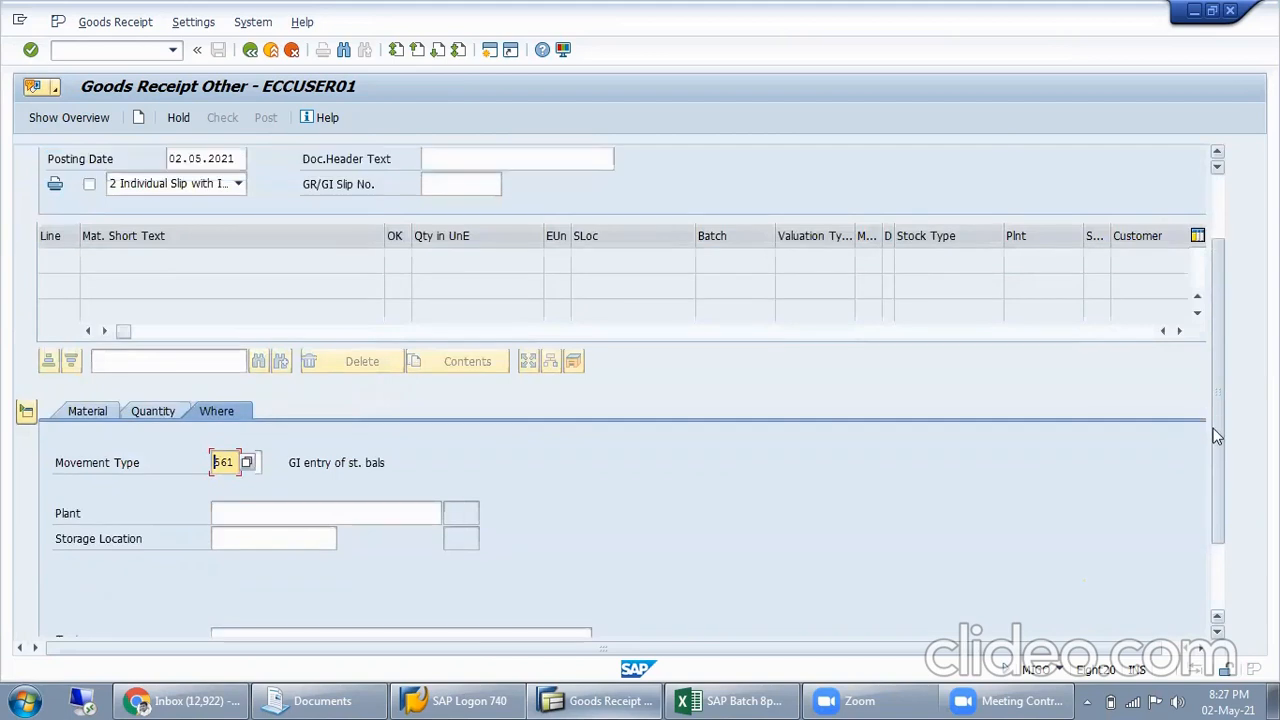
left_click(88, 413)
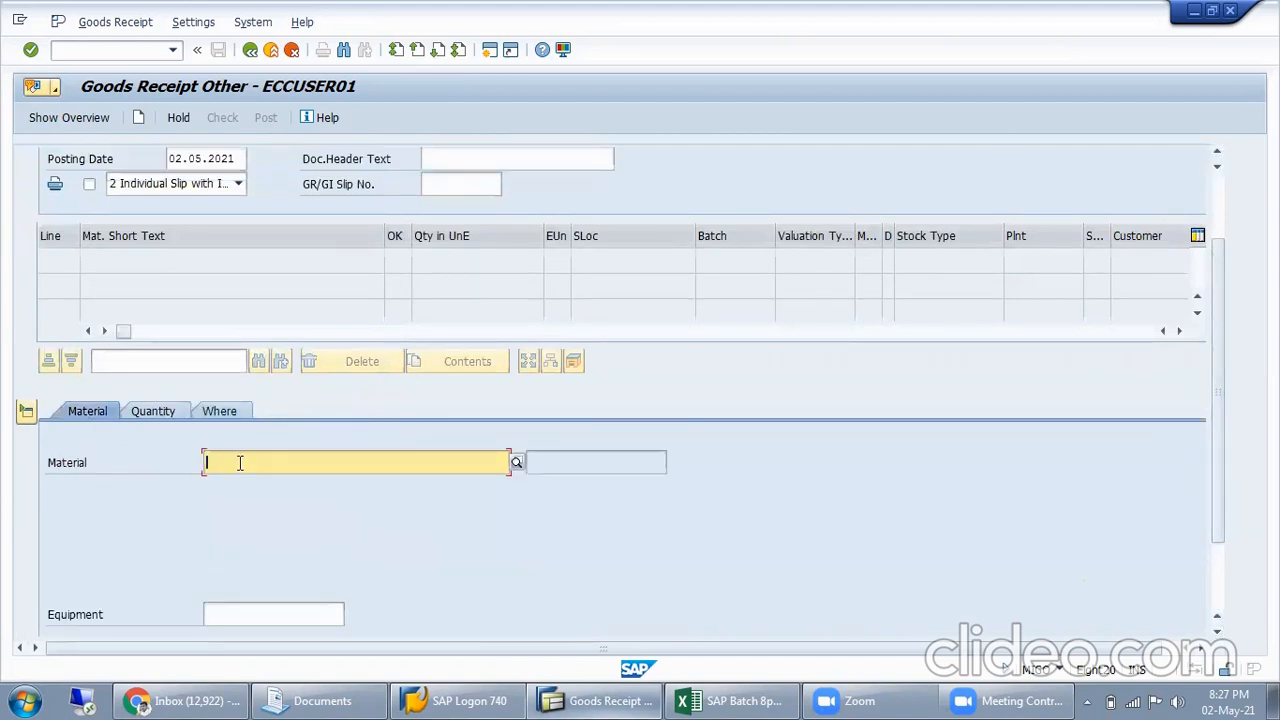
left_click(735, 700)
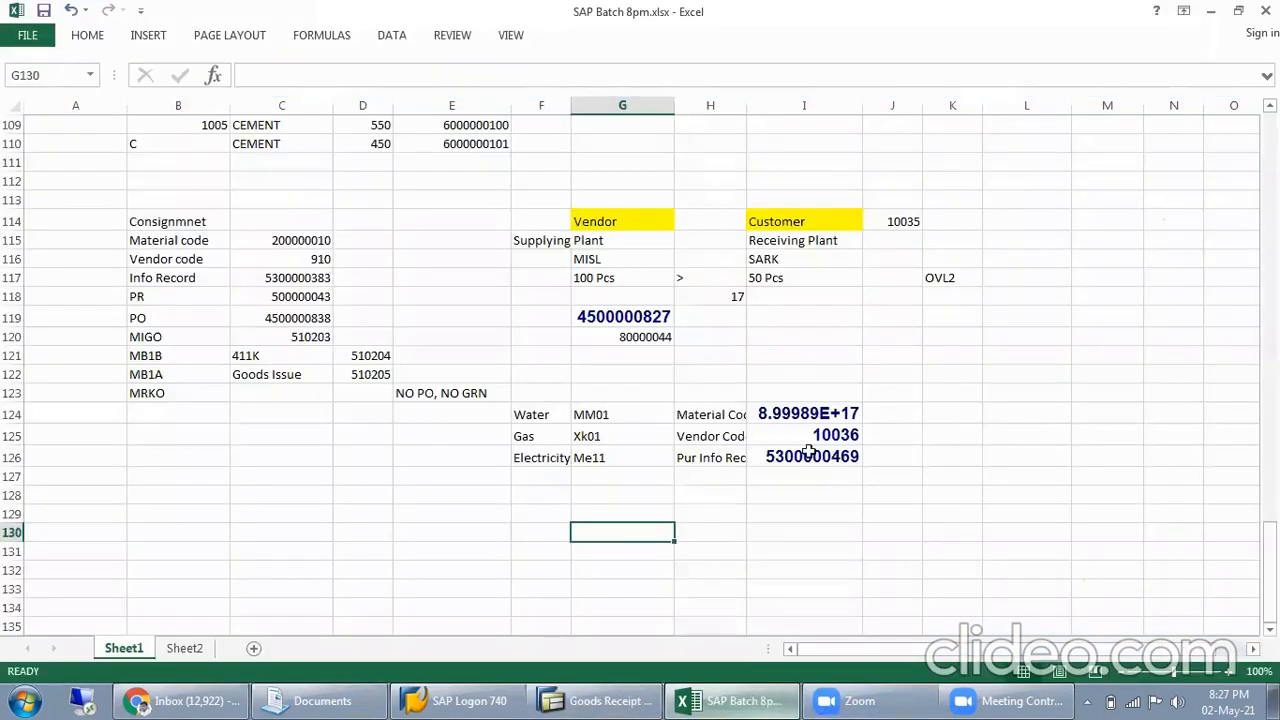
left_click(810, 413)
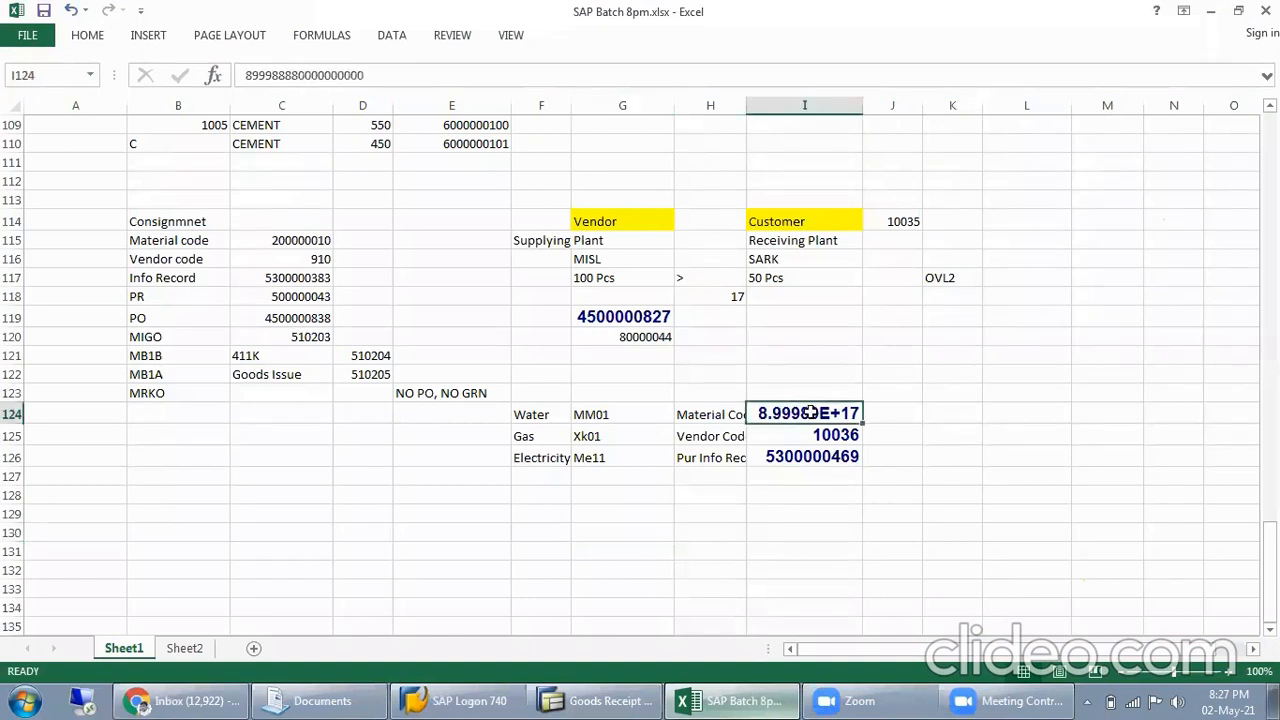
left_click(597, 700)
key("ctrl+v")
left_click_drag(326, 463, 88, 490)
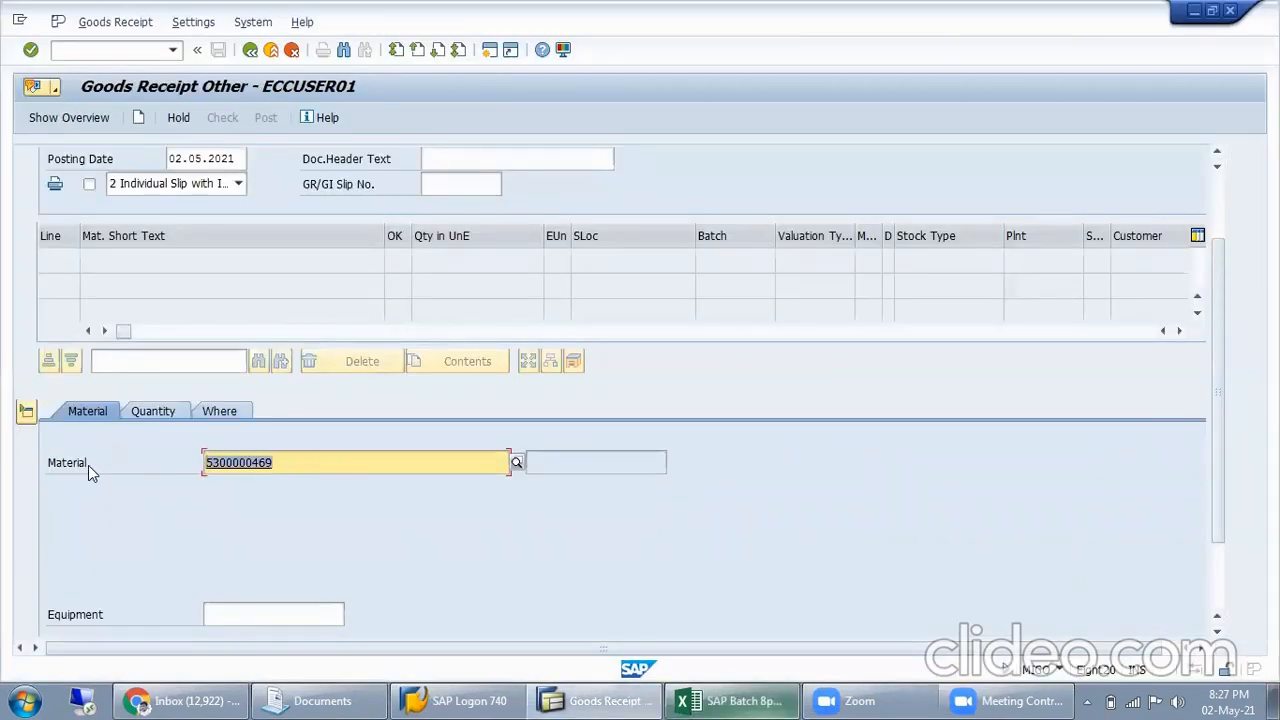
key("BackSpace")
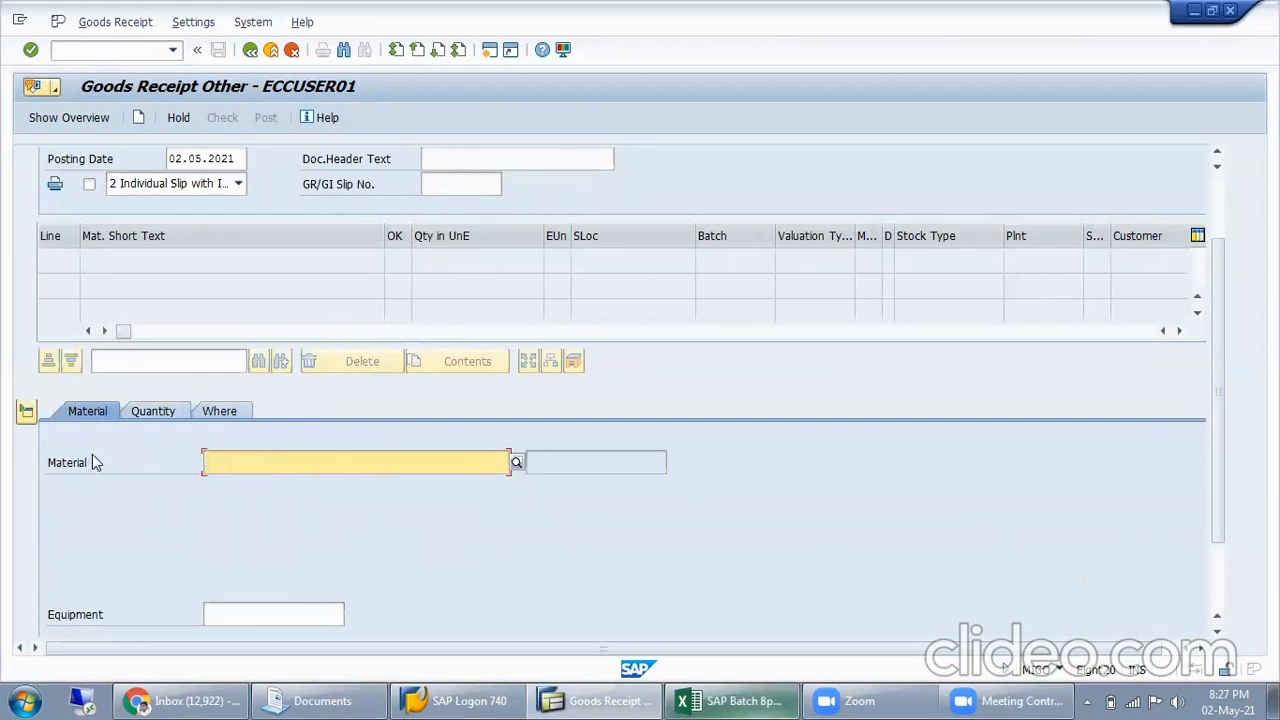
Look up the MISL plant material ELECTRICITY using the description filter "Ele*" and set its quantity in unit of entry to 1500
key("Return")
key("F4")
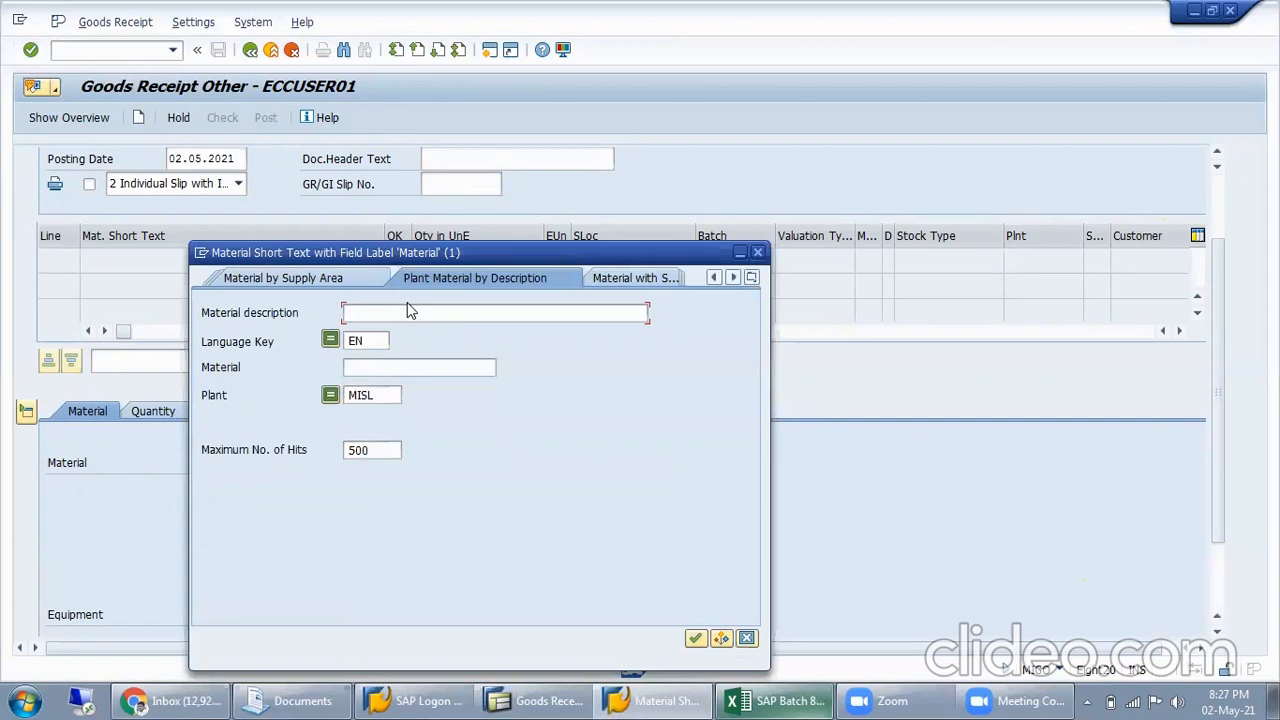
type("Ele*")
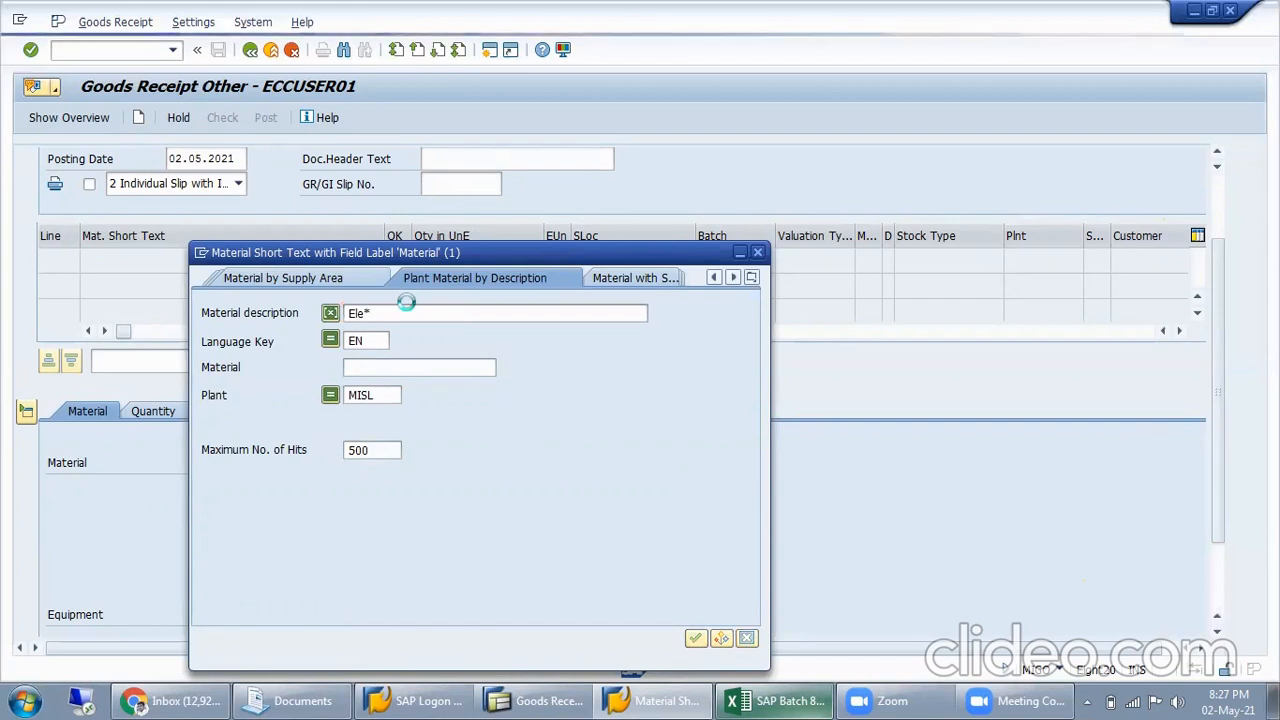
key("Return")
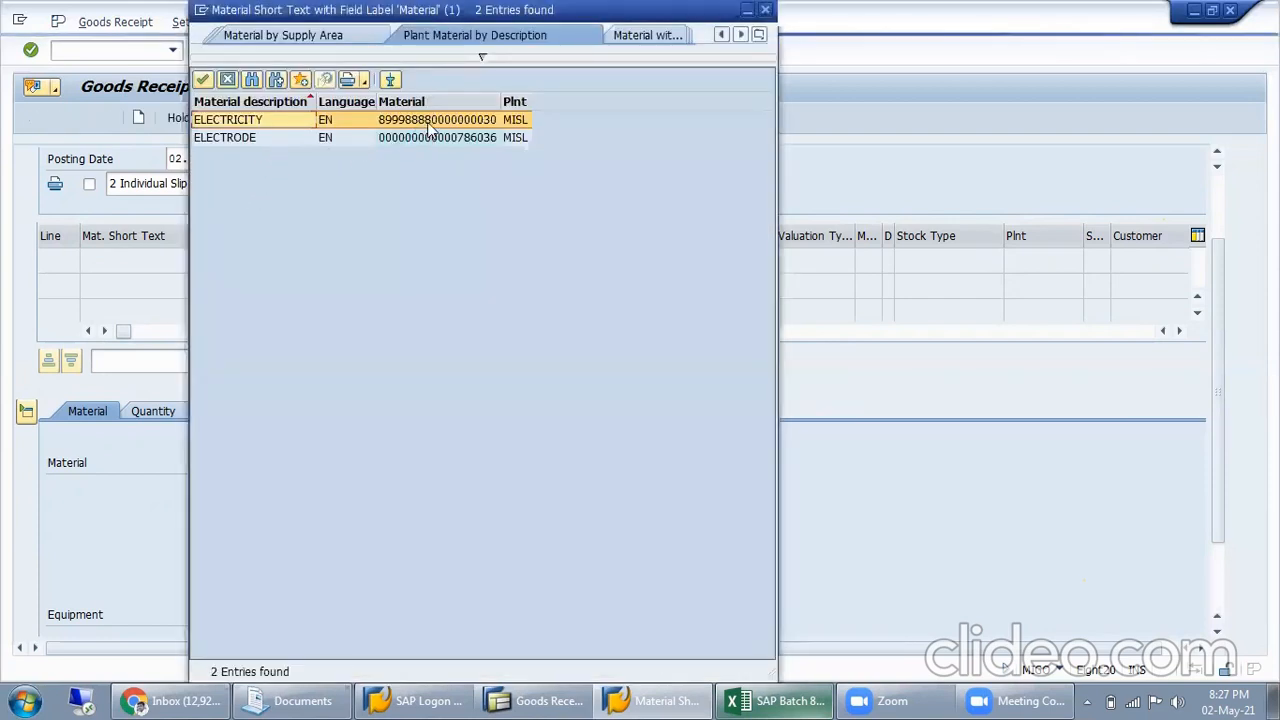
double_click(449, 122)
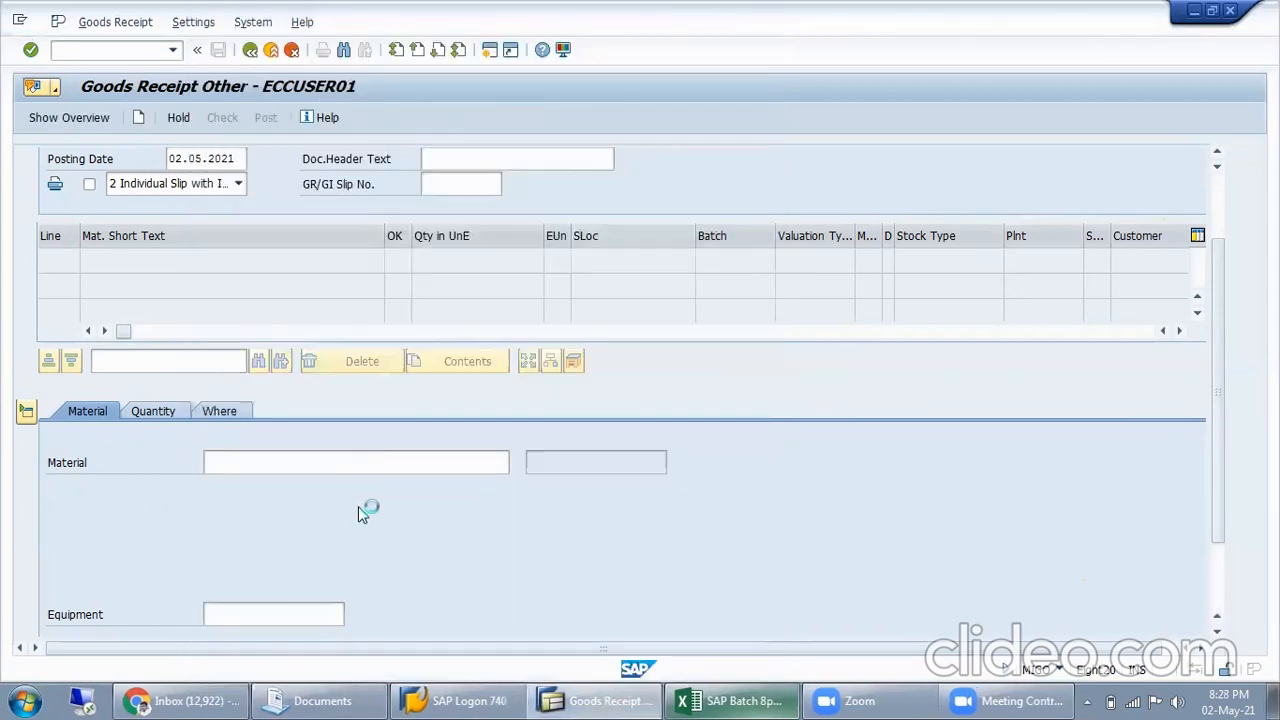
left_click(158, 415)
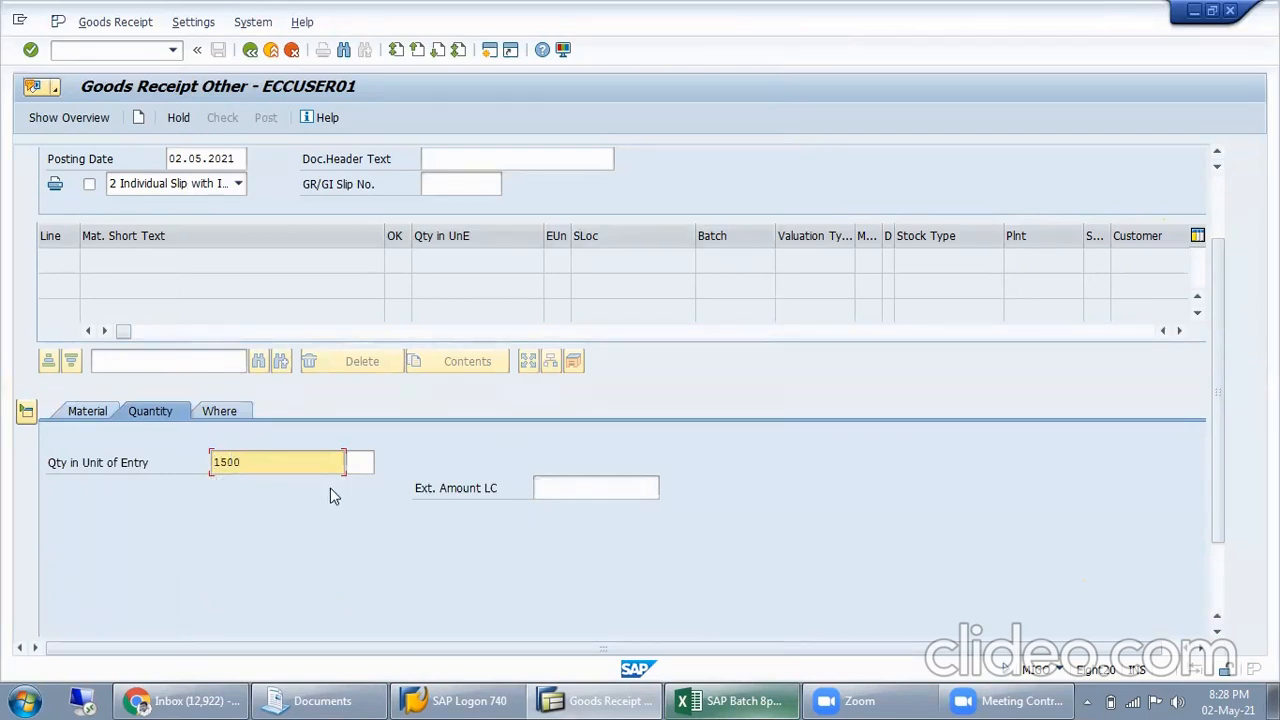
key("Return")
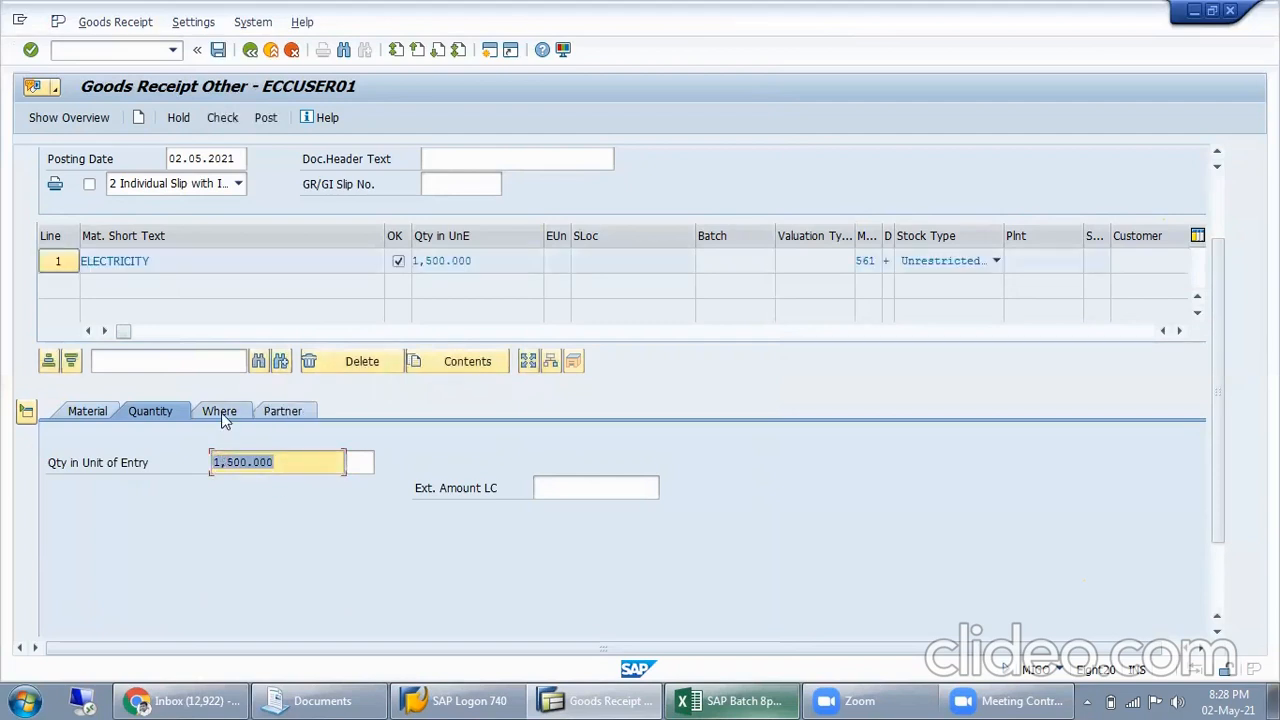
Set the movement type of the ELECTRICITY item to 201
left_click(220, 413)
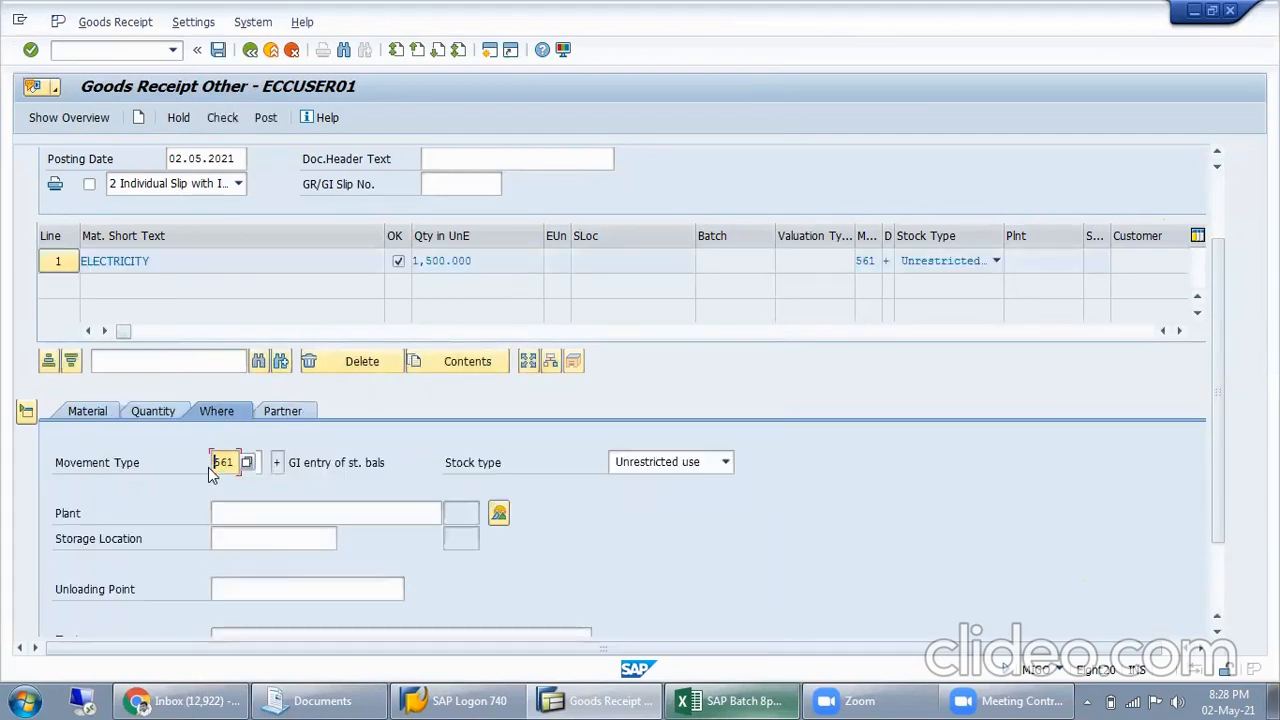
left_click_drag(214, 462, 306, 466)
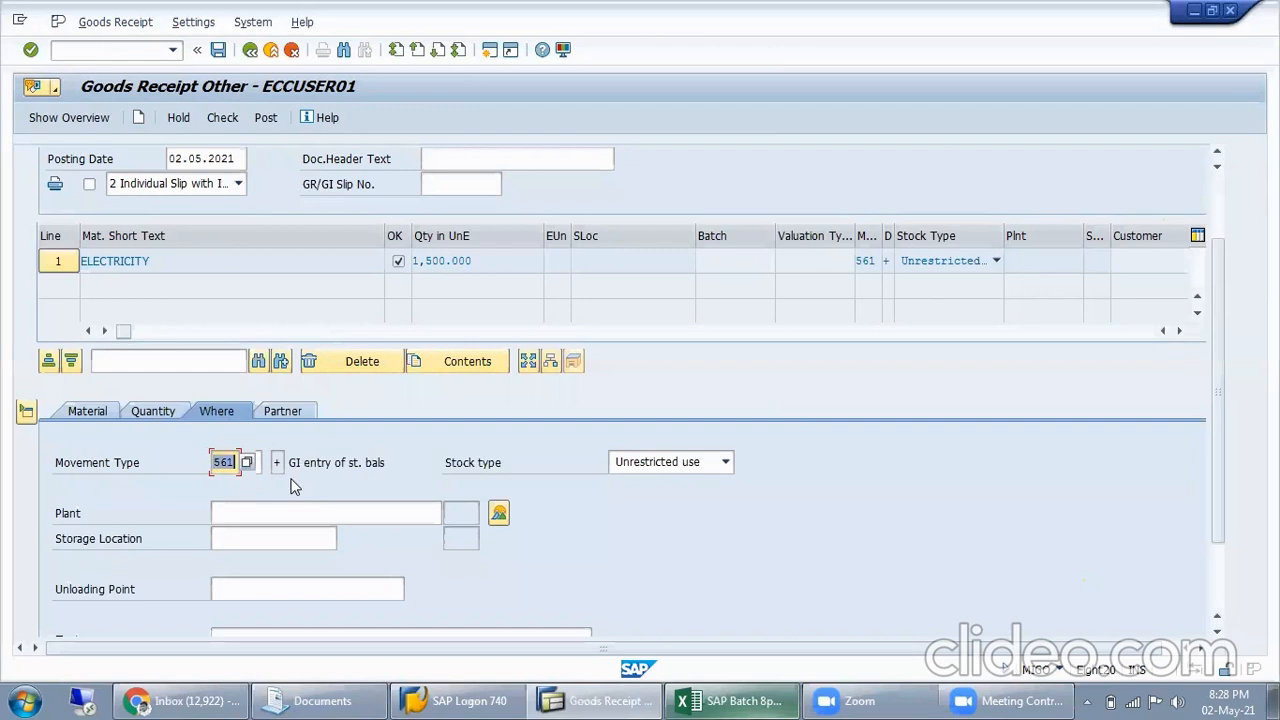
type("201")
key("Return")
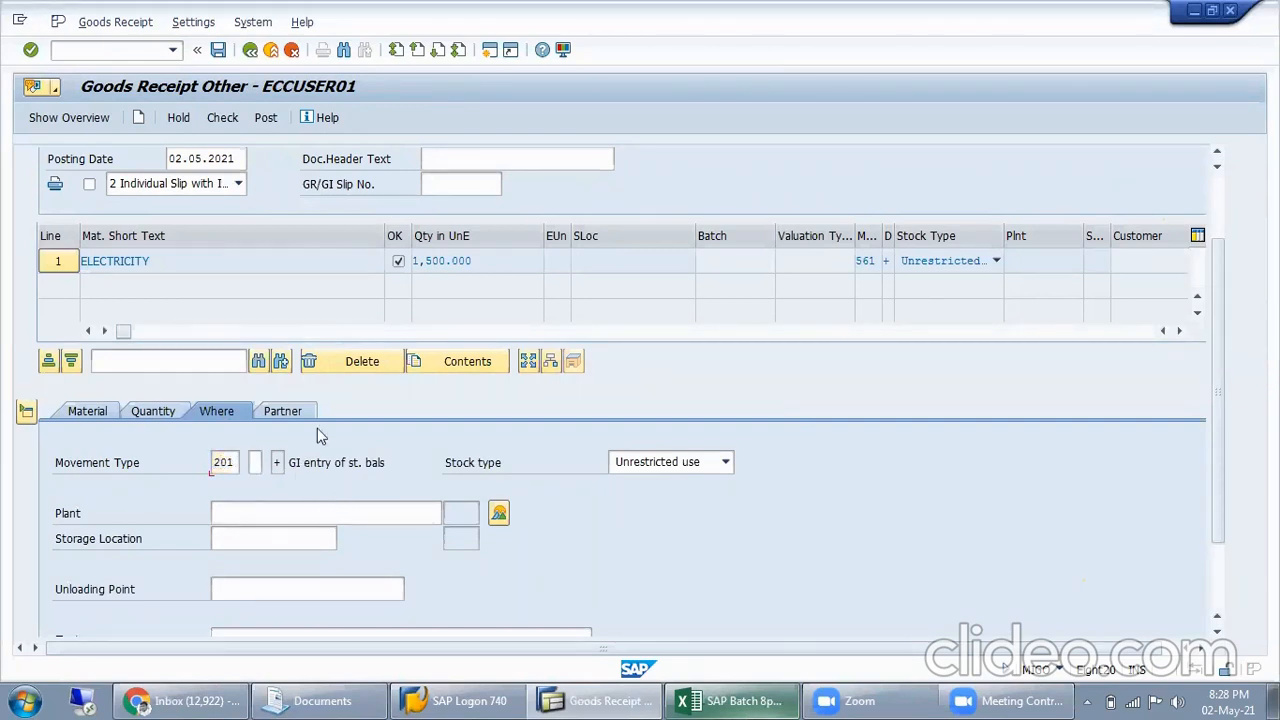
Find the pipeline consumption for cost center entry among the movement types and enter special stock indicator P beside 201
key("F4")
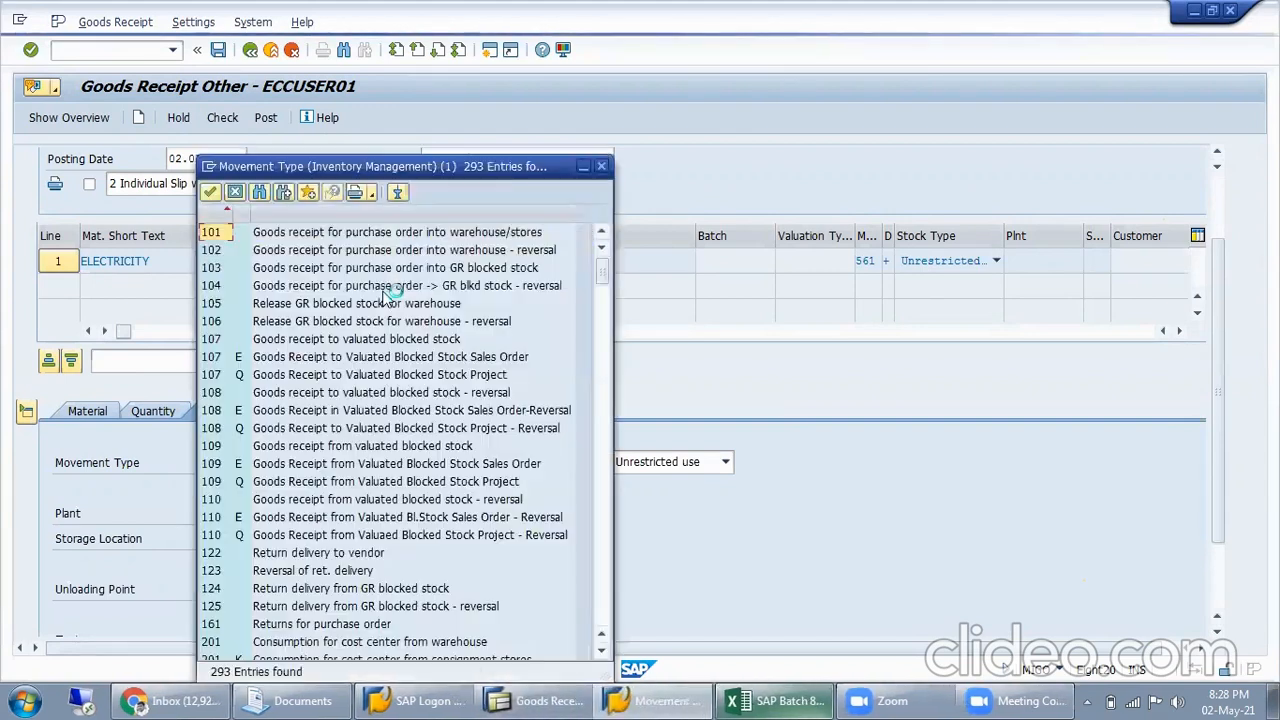
scroll(255, 470, "down", 3)
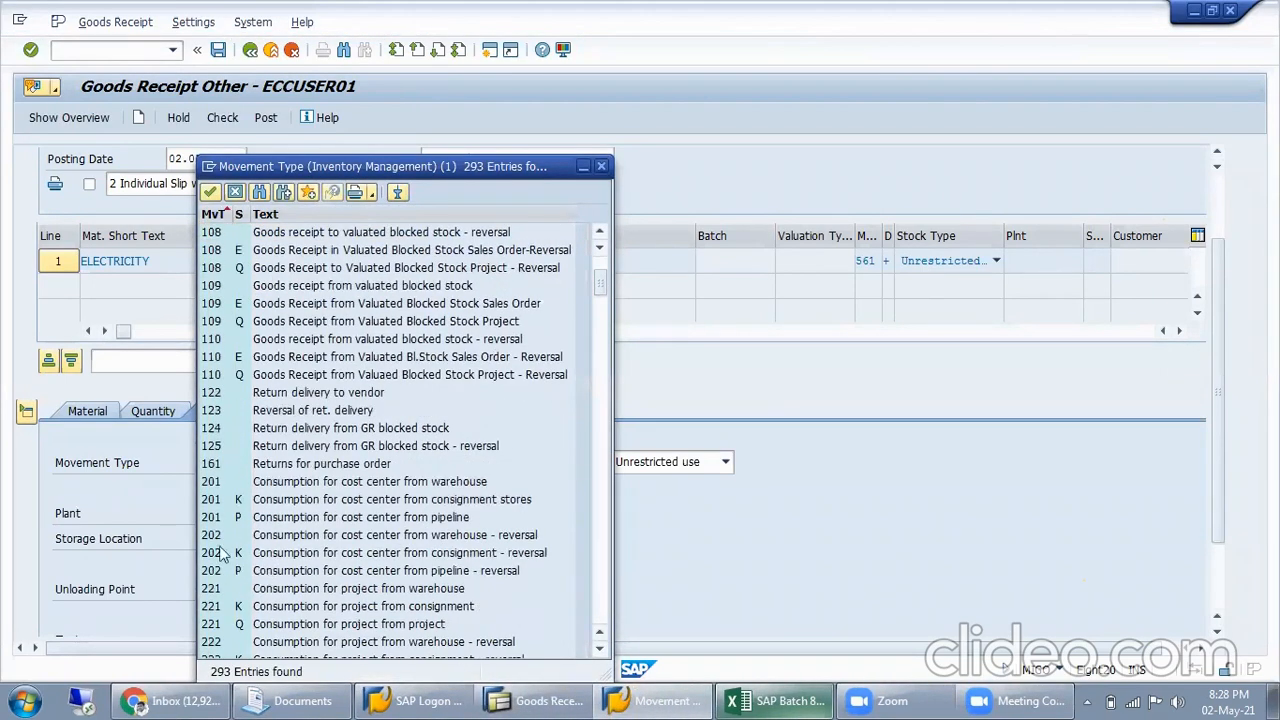
left_click(286, 484)
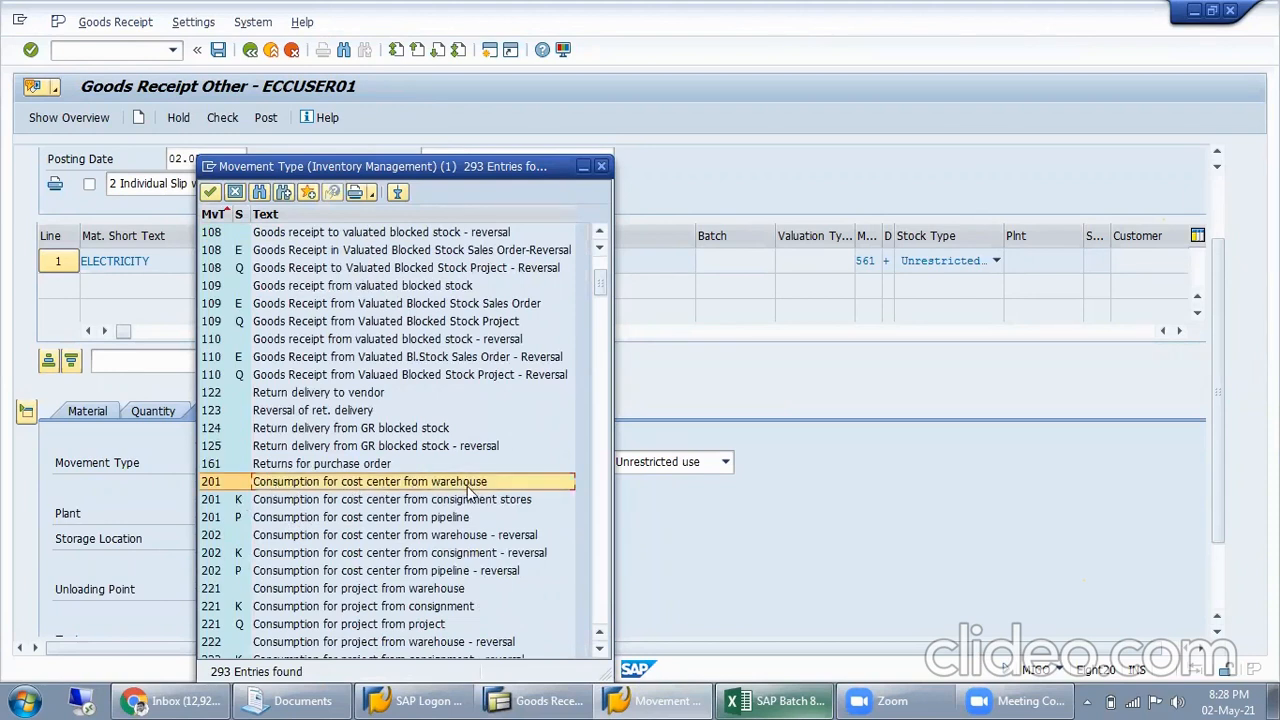
left_click(328, 520)
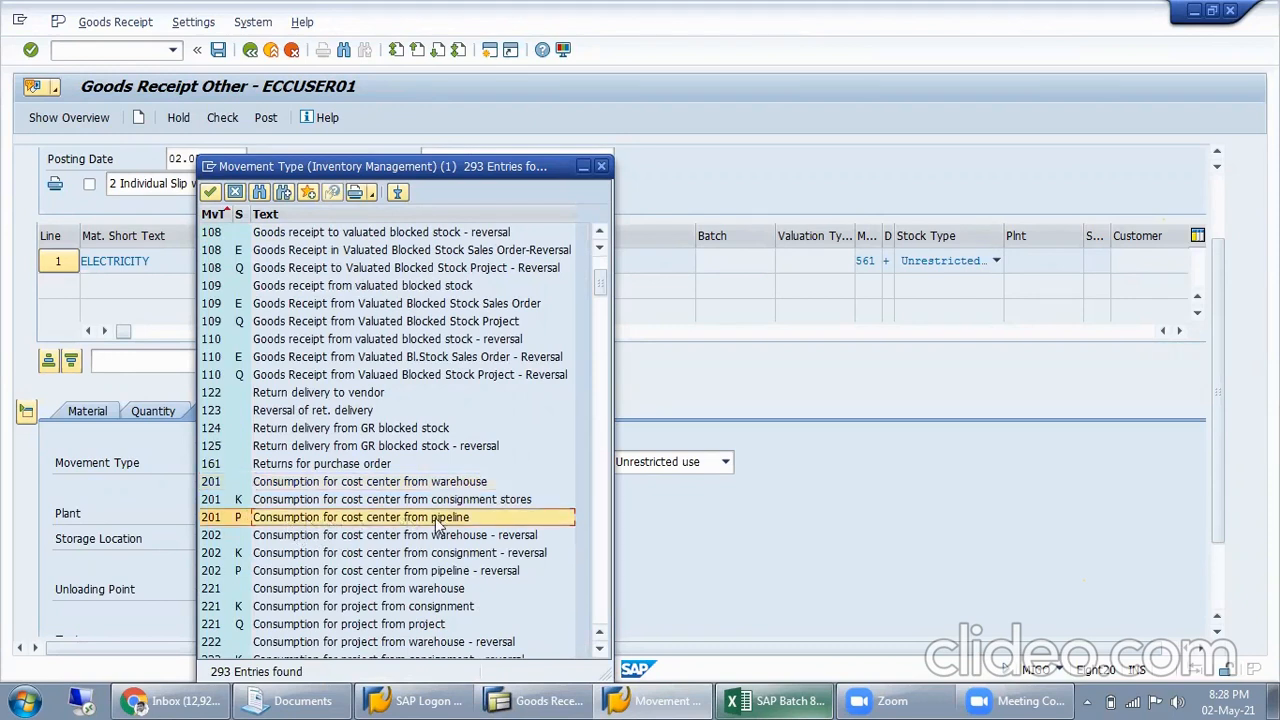
double_click(264, 518)
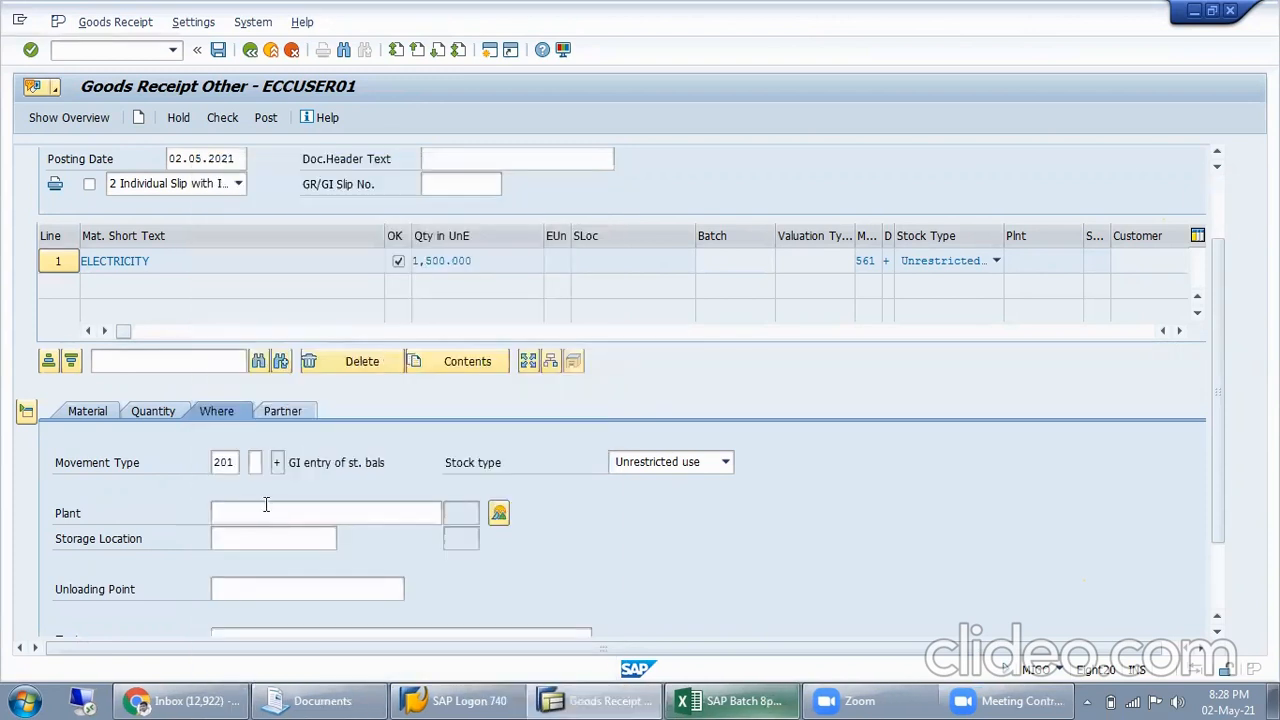
left_click(254, 462)
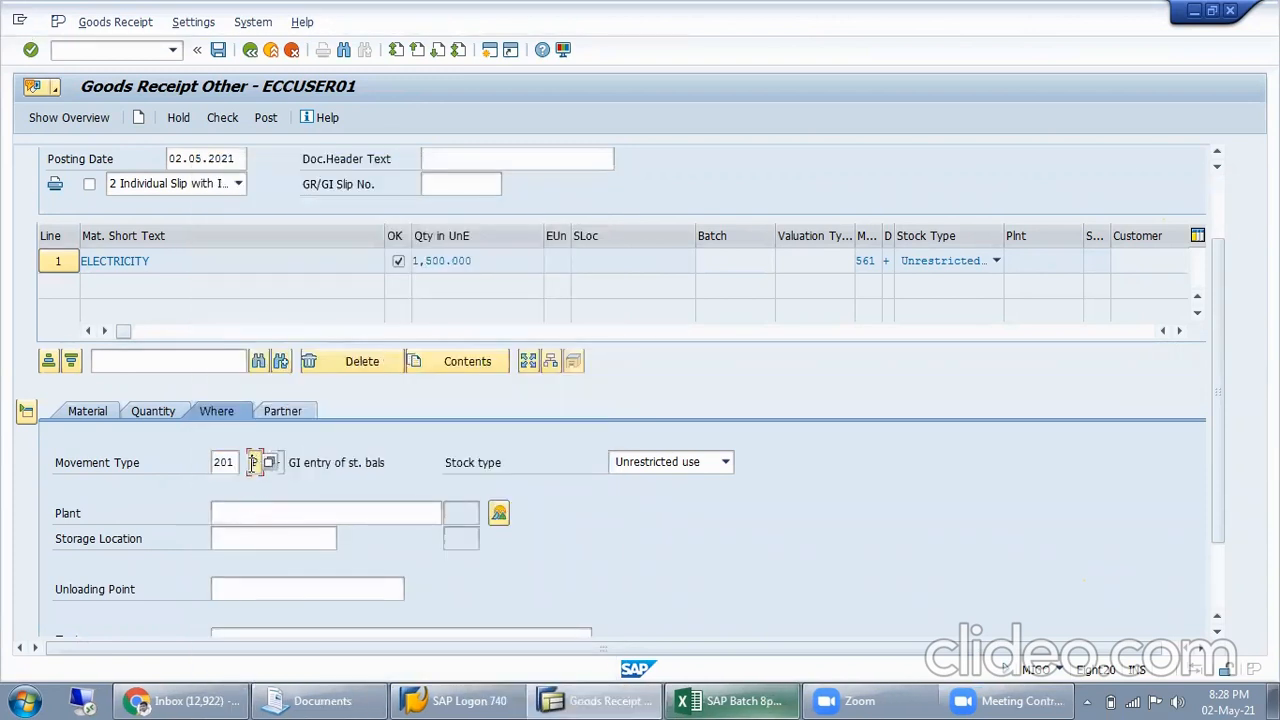
left_click_drag(220, 463, 229, 463)
left_click(240, 513)
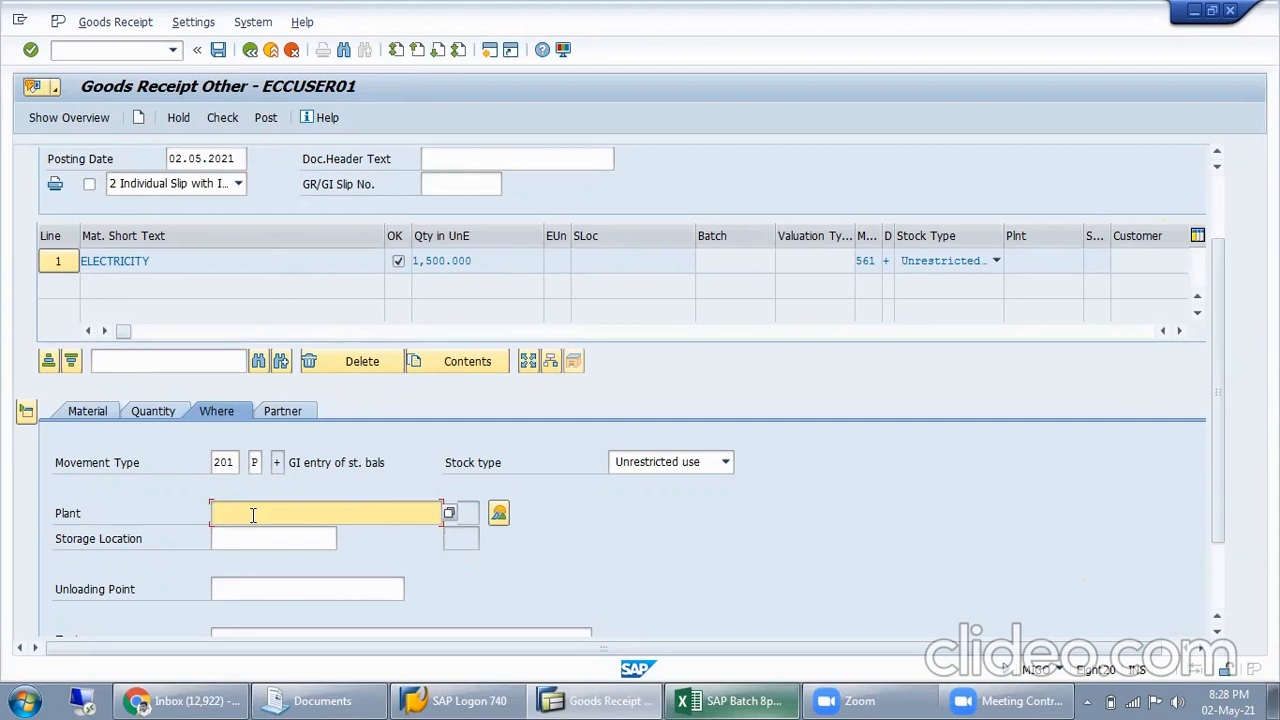
Enter plant MISL as the location for the ELECTRICITY item
type("MIS")
left_click(328, 533)
left_click(265, 537)
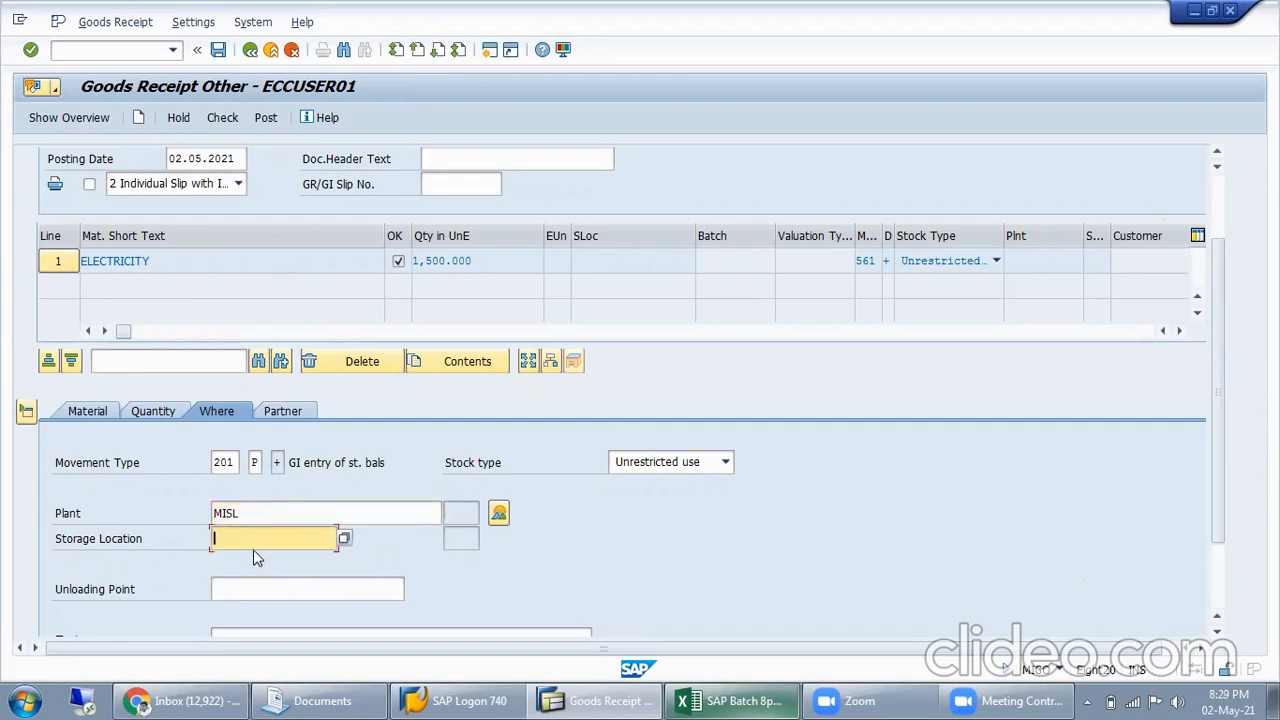
Add the item text "Being Electricity comsumption" to the ELECTRICITY line, leaving the storage location and unloading point blank
scroll(397, 543, "down", 2)
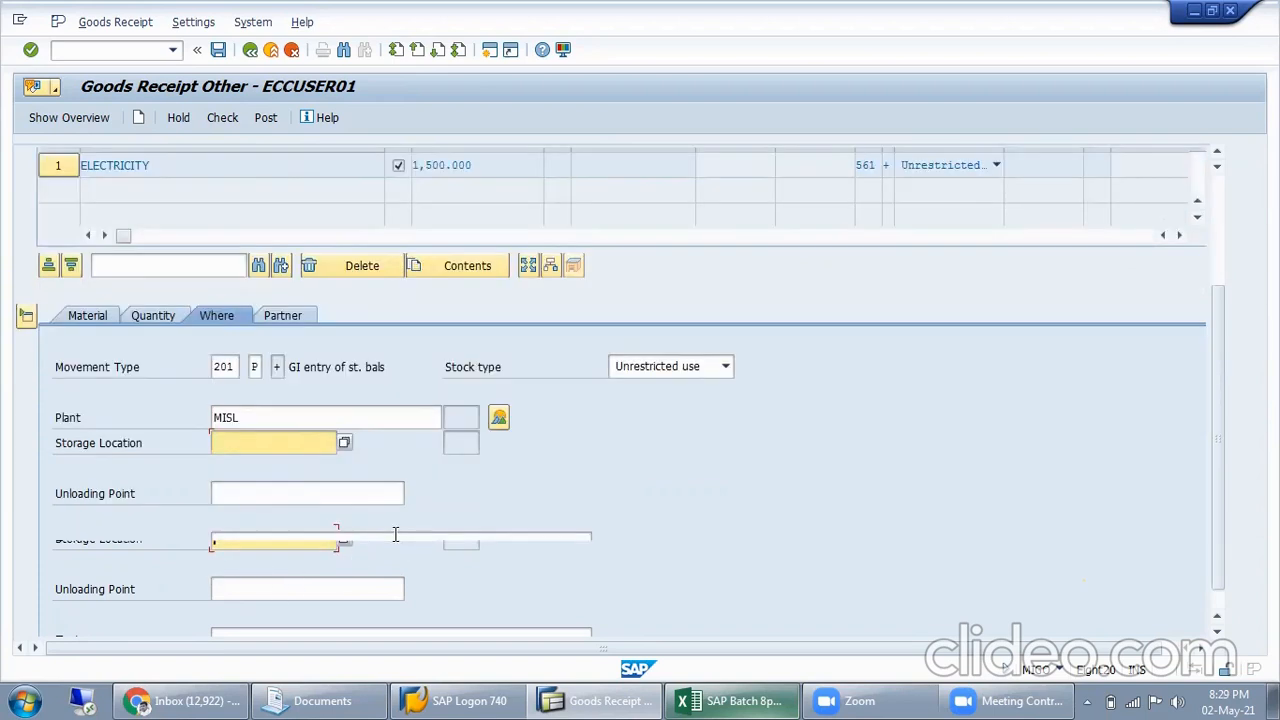
left_click(266, 543)
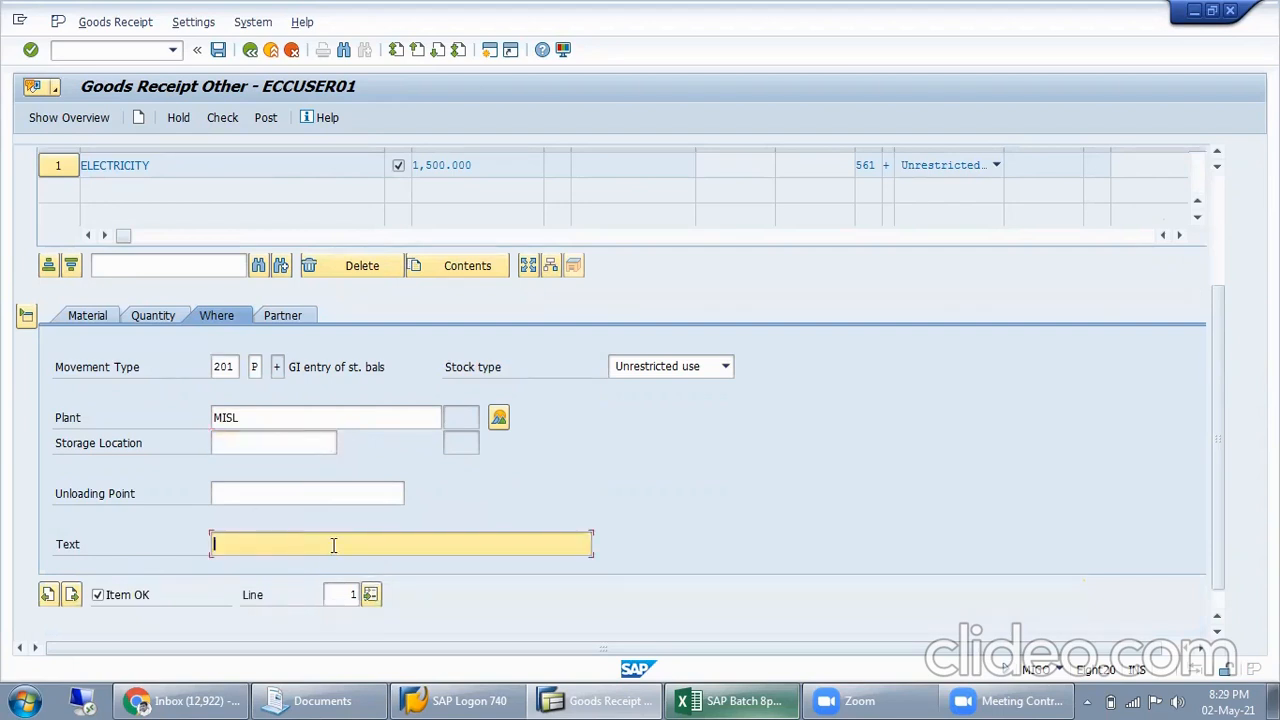
type("Being ")
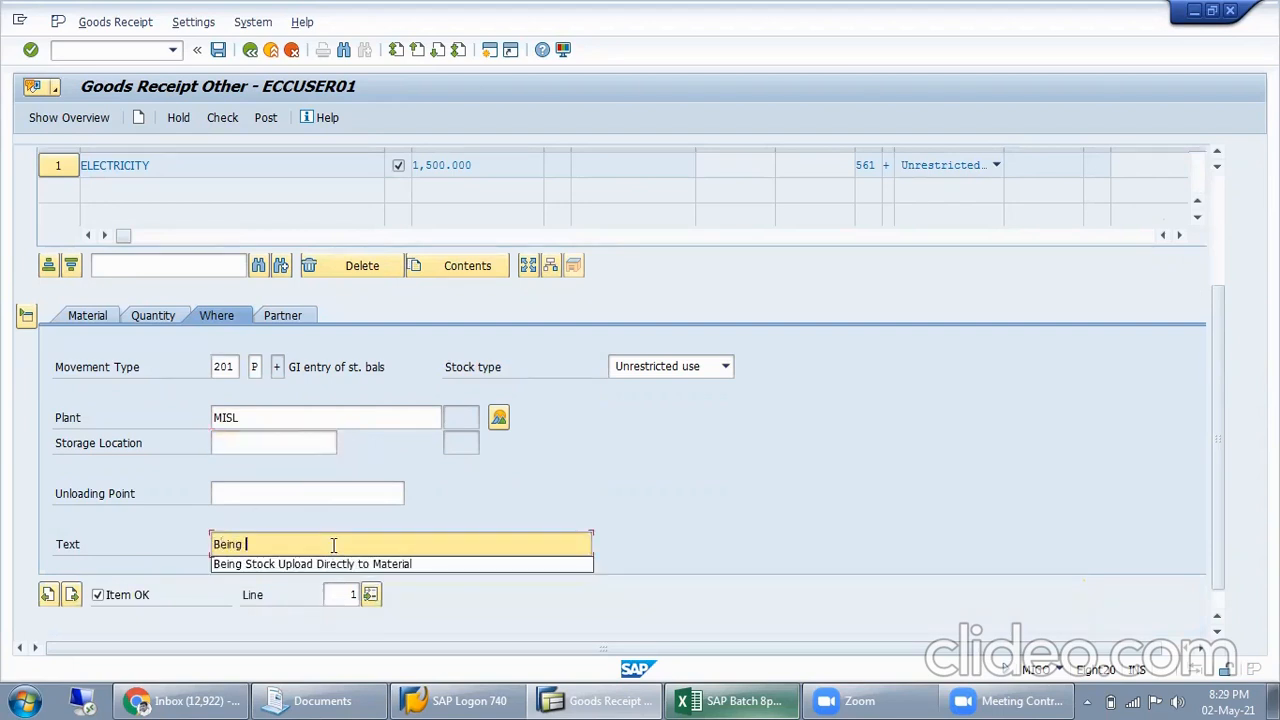
type("Electri")
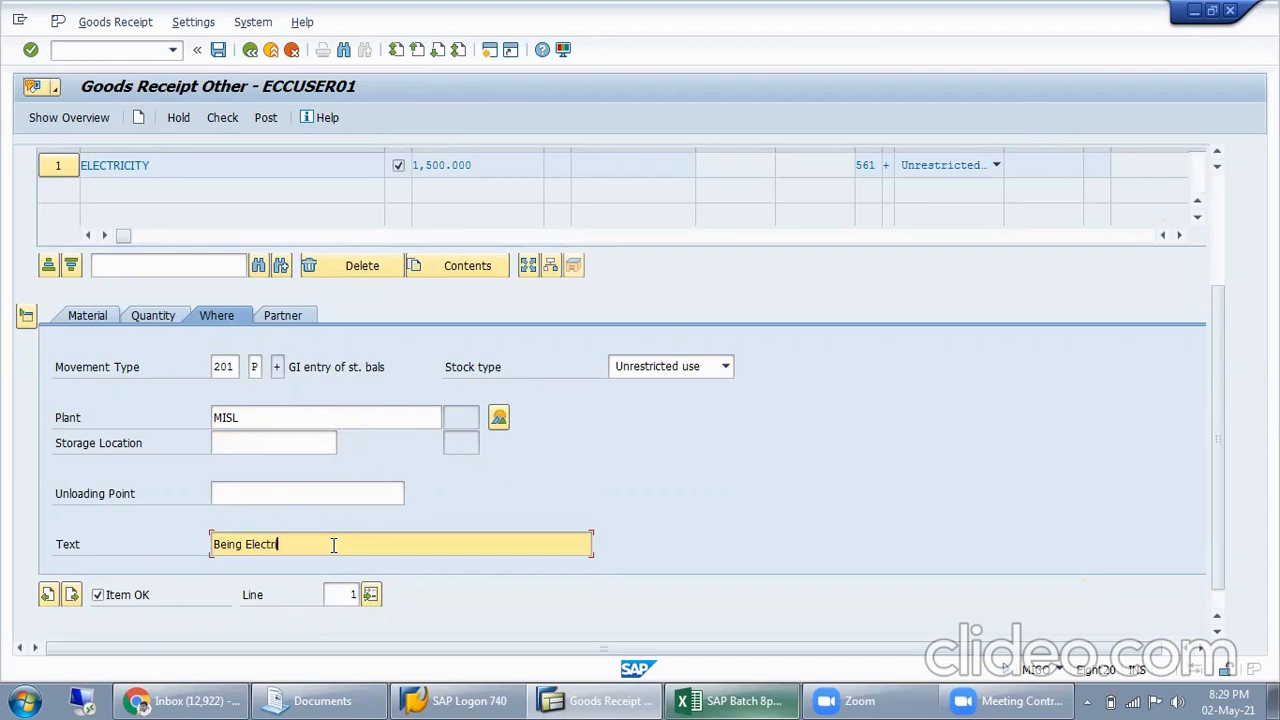
type("city comsumption")
key("ctrl+a")
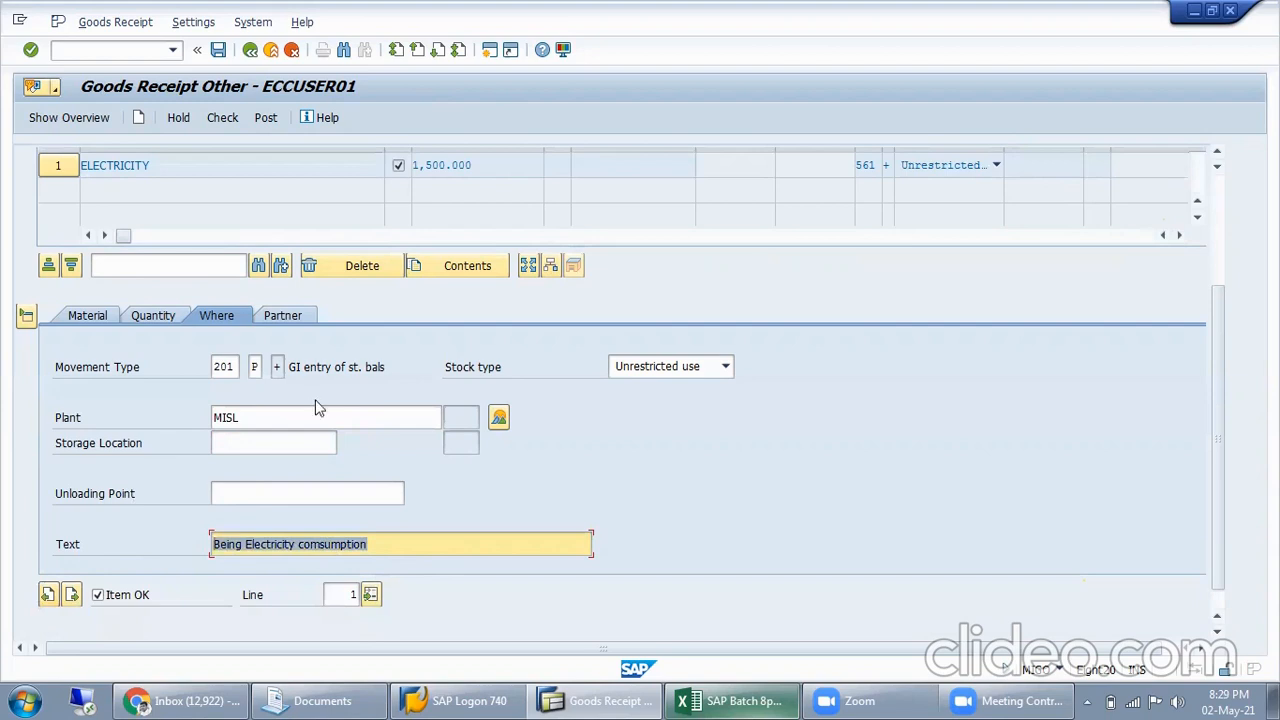
left_click(237, 444)
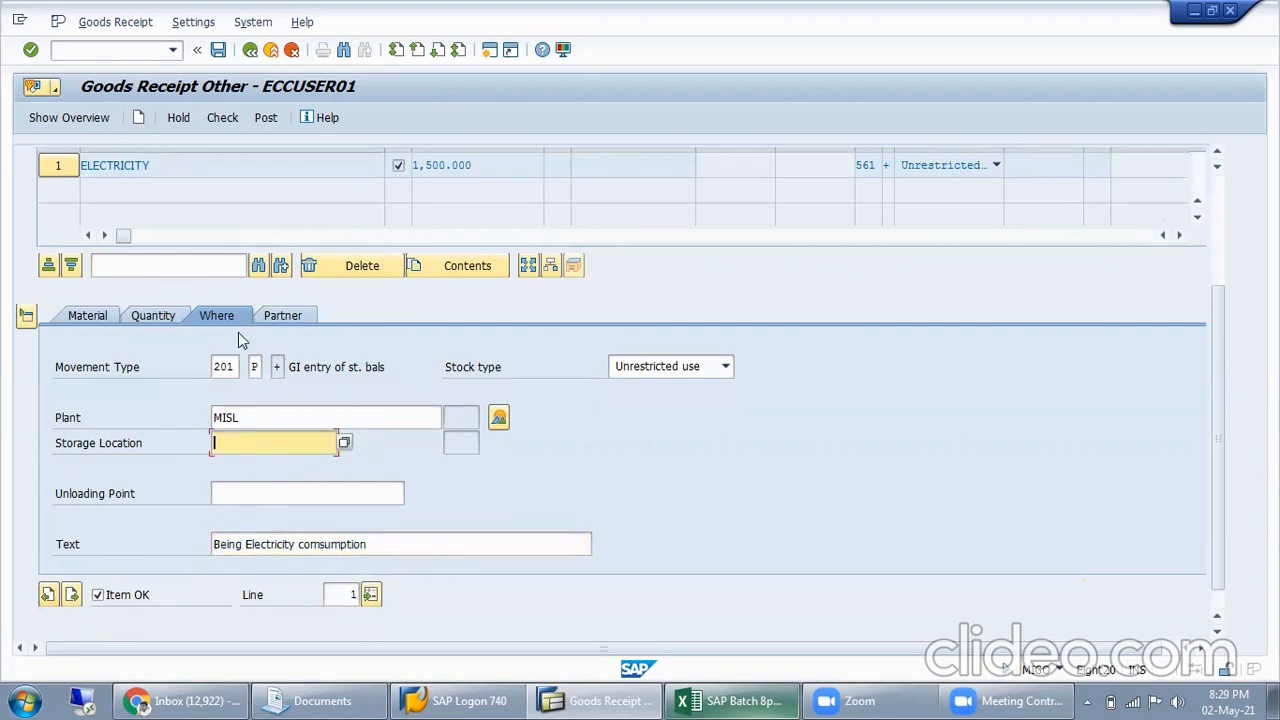
Copy the vendor code from cell I125 of the Excel workbook SAP Batch 8pm into the item's vendor in the SAP goods receipt
left_click(290, 318)
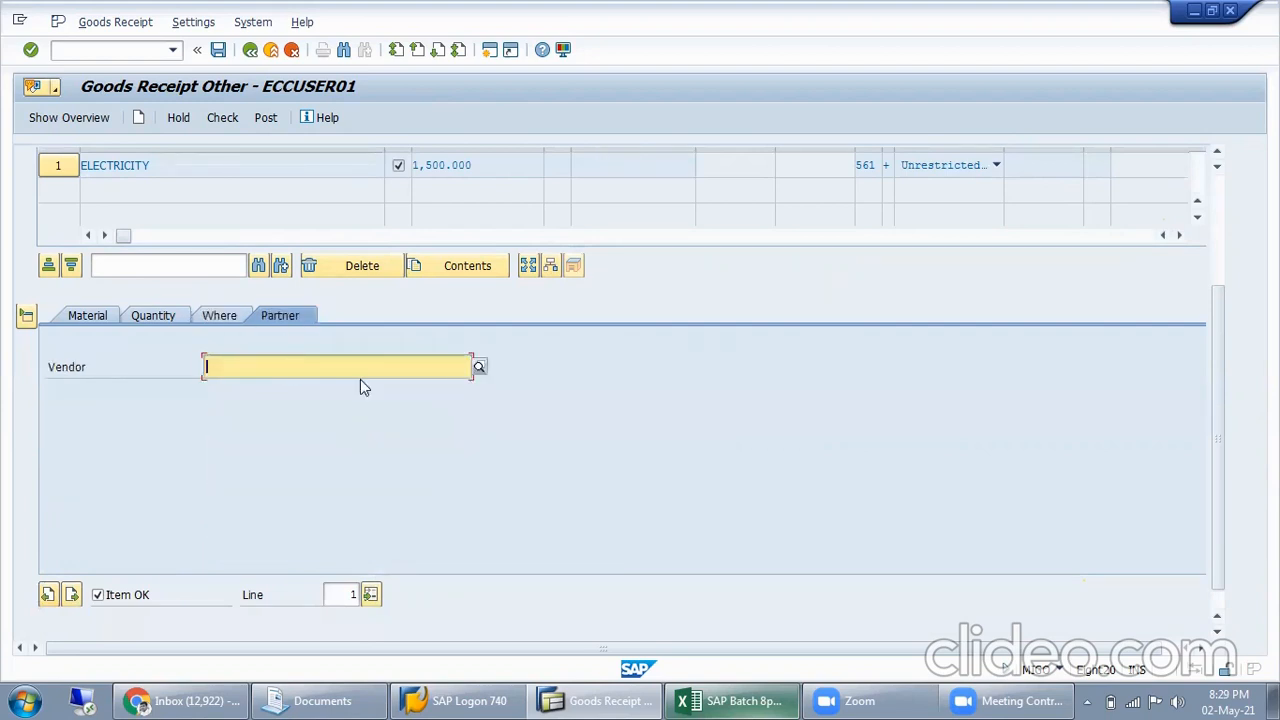
left_click(765, 700)
left_click(788, 437)
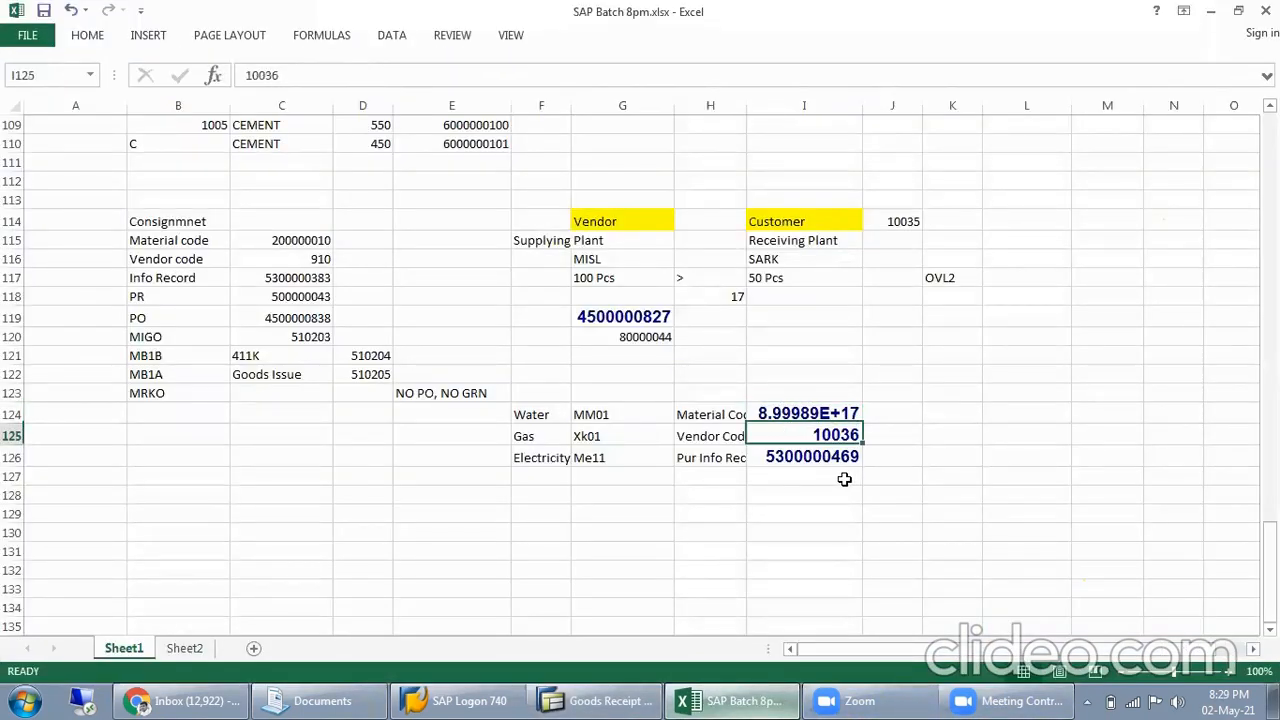
key("ctrl+c")
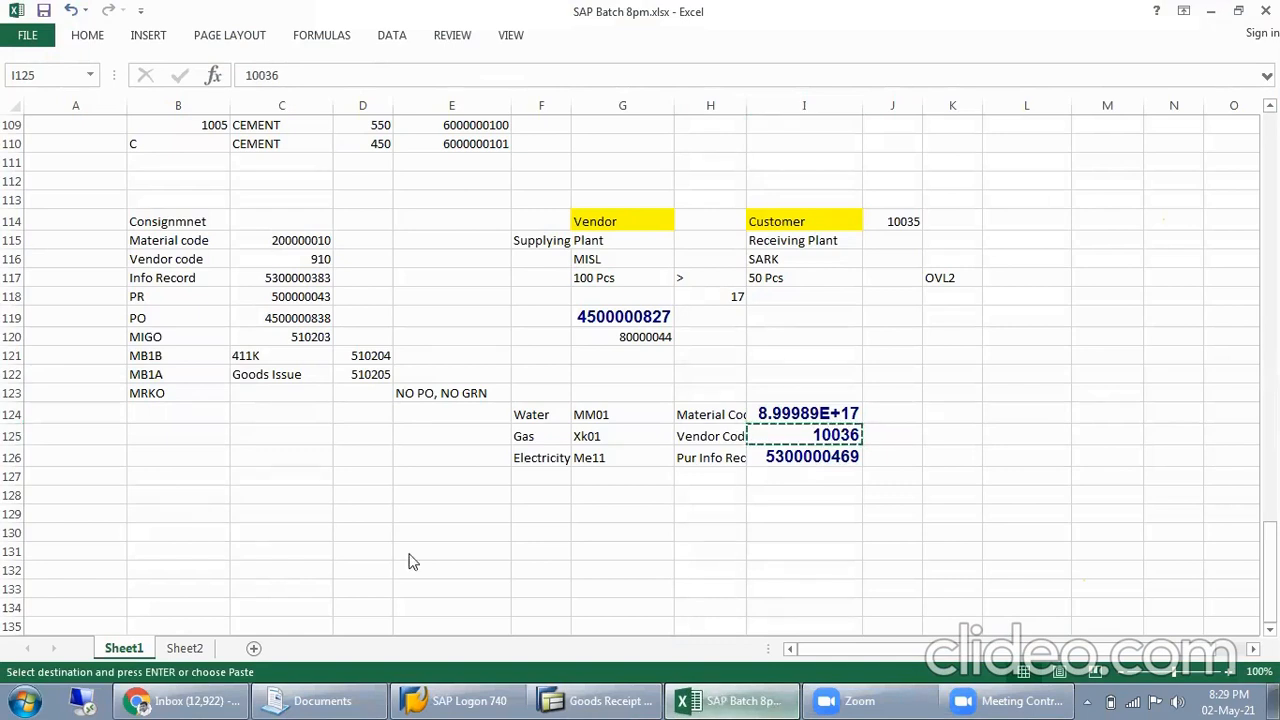
key("alt+Tab")
key("ctrl+v")
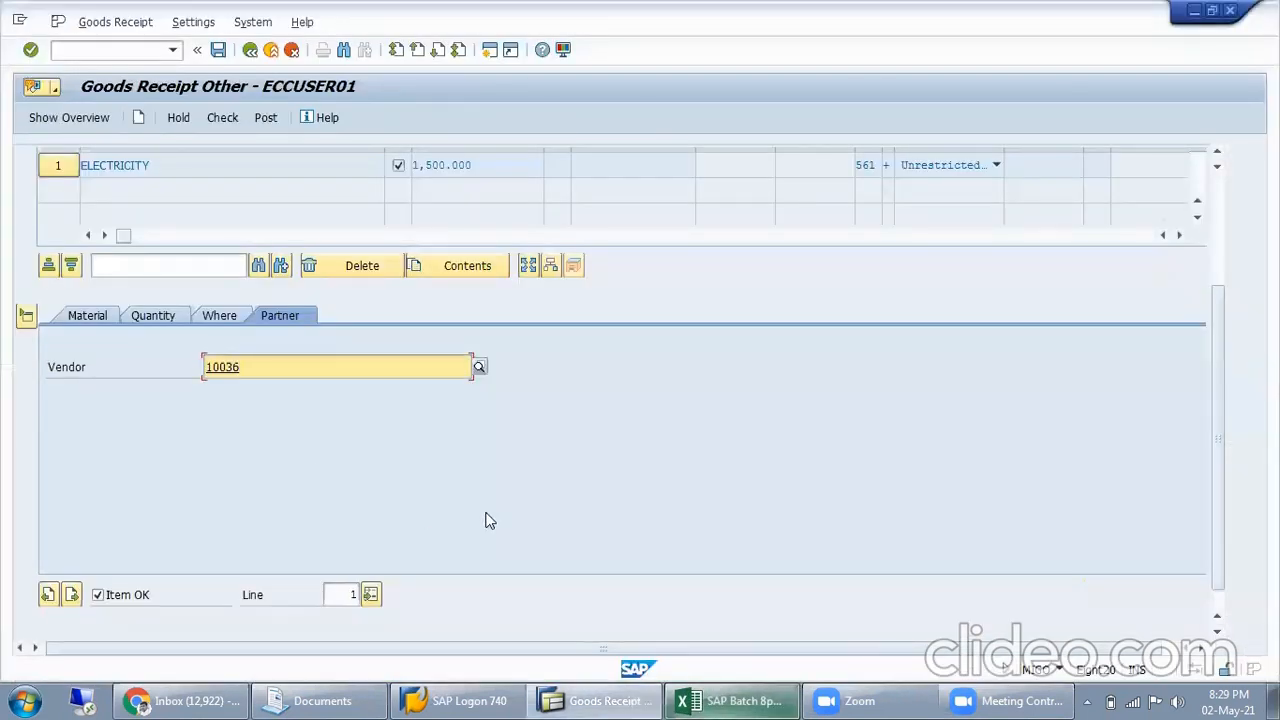
key("Return")
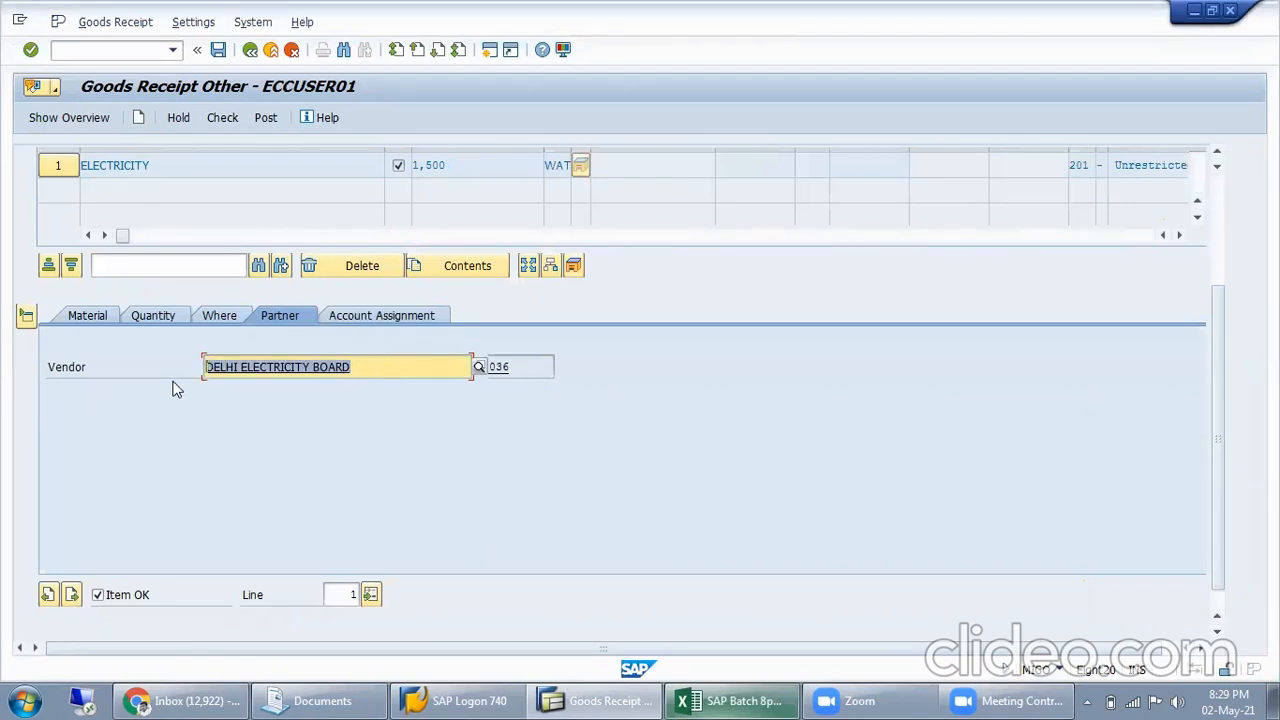
Check the ELECTRICITY item's quantity, movement type and special stock indicator
left_click(157, 318)
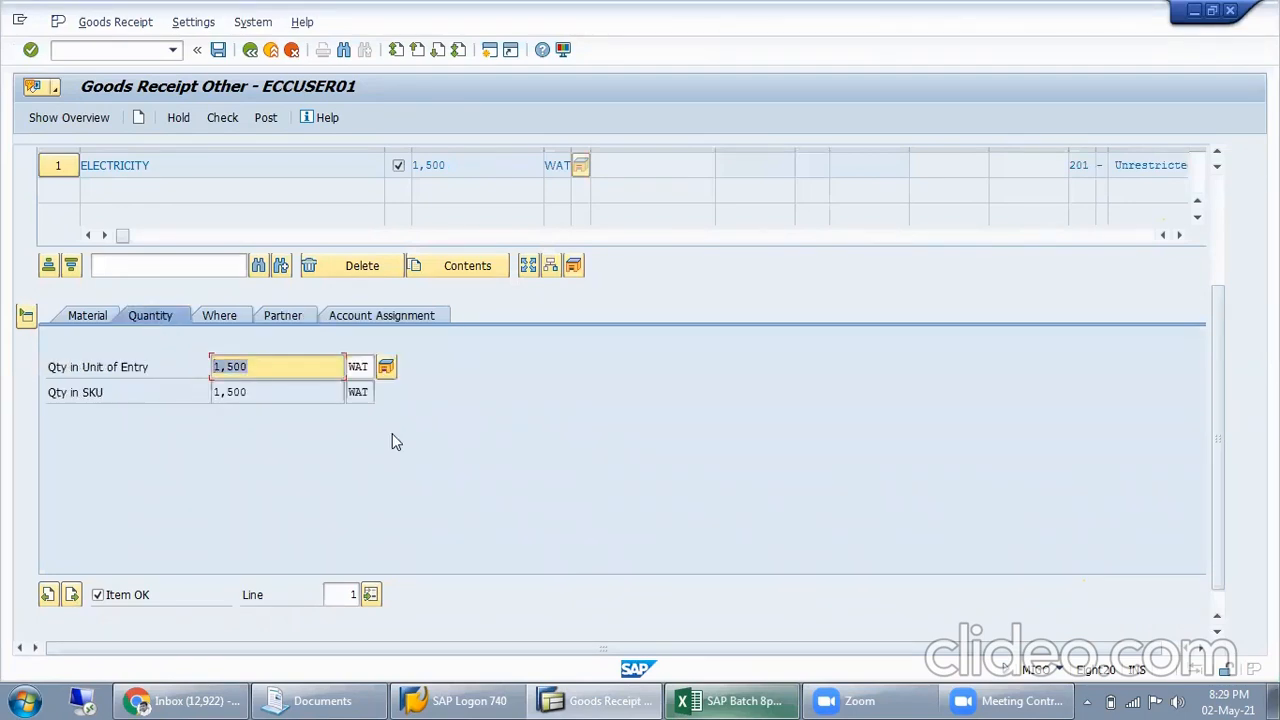
left_click(225, 316)
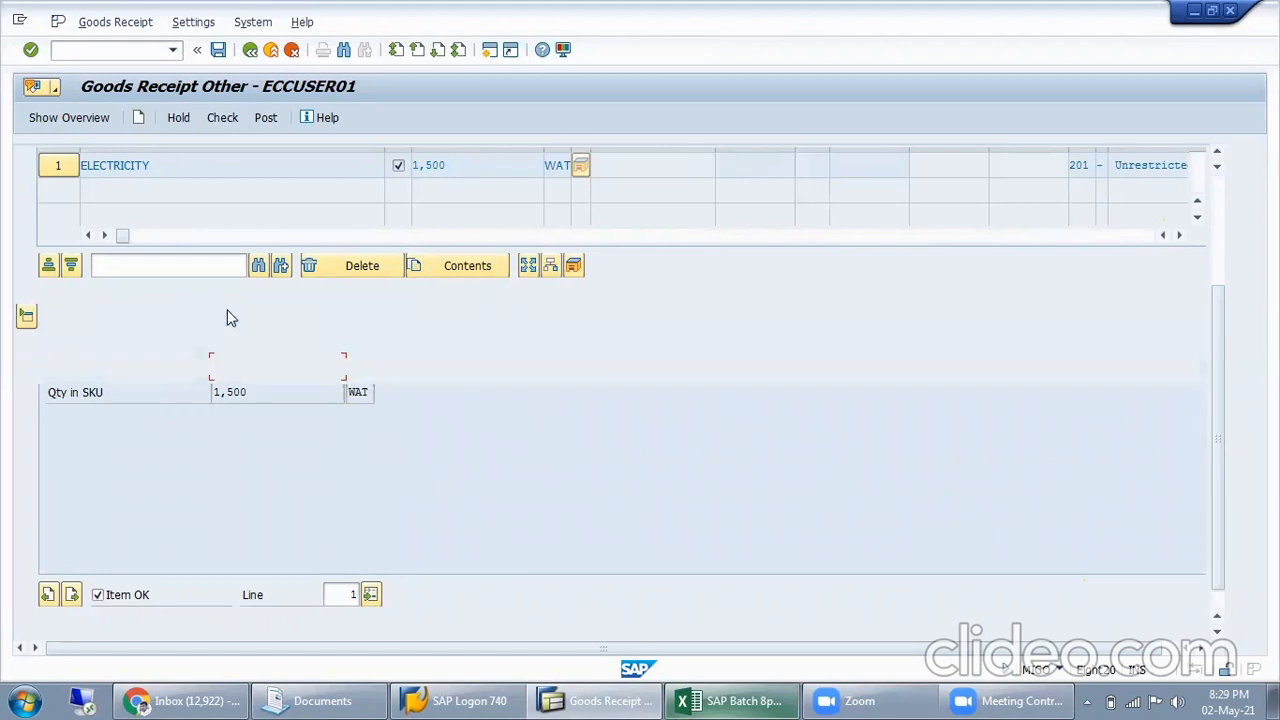
left_click_drag(209, 367, 250, 368)
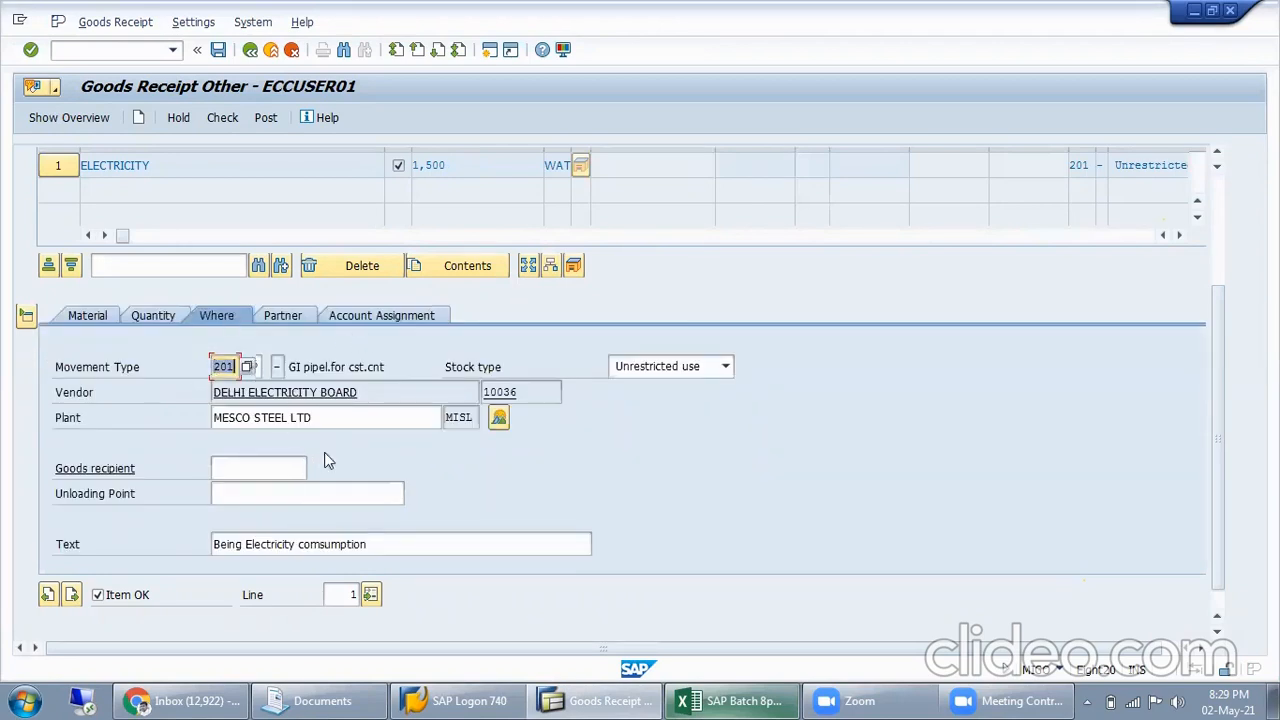
left_click(258, 368)
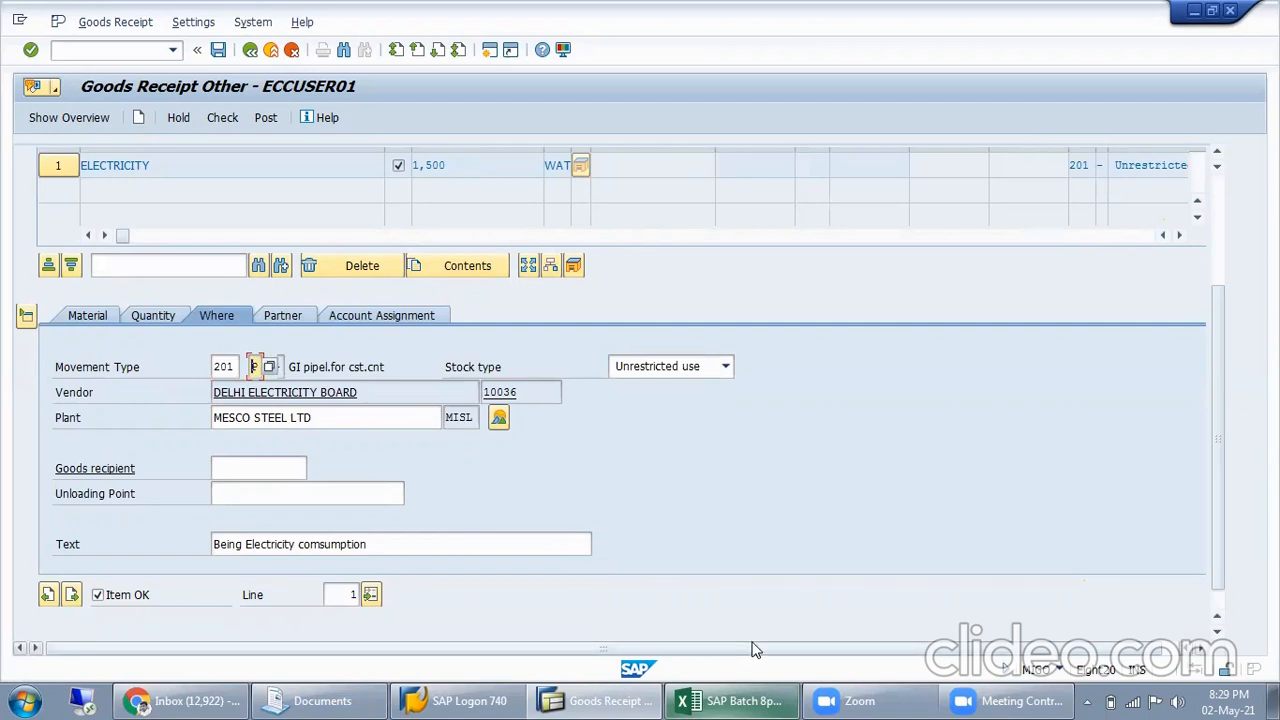
Assign cost center IT to the ELECTRICITY item
left_click(403, 315)
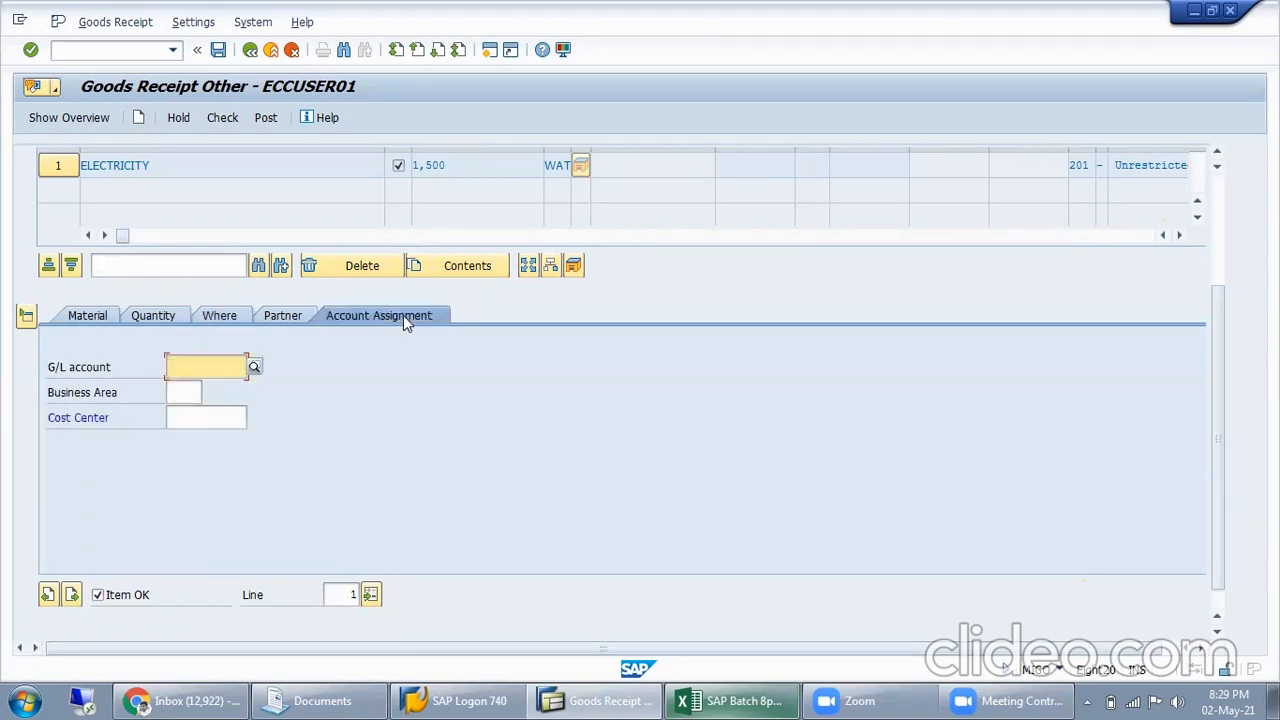
left_click(188, 418)
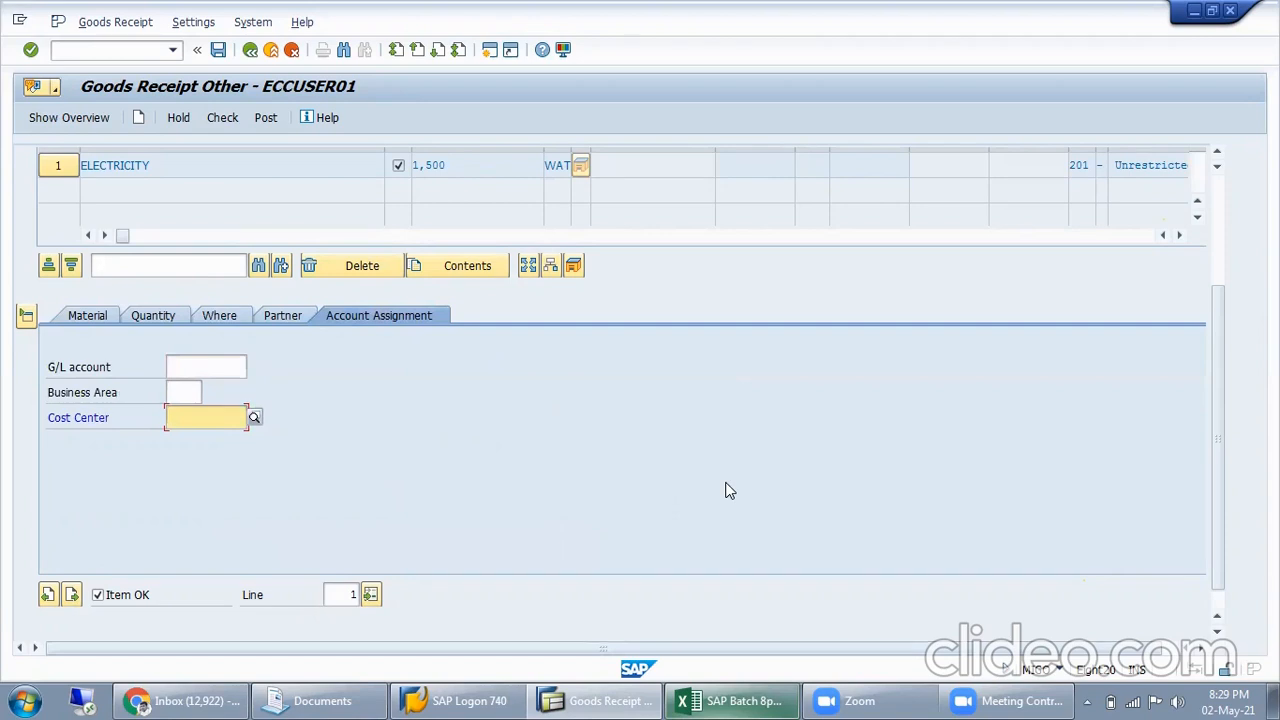
type("IT")
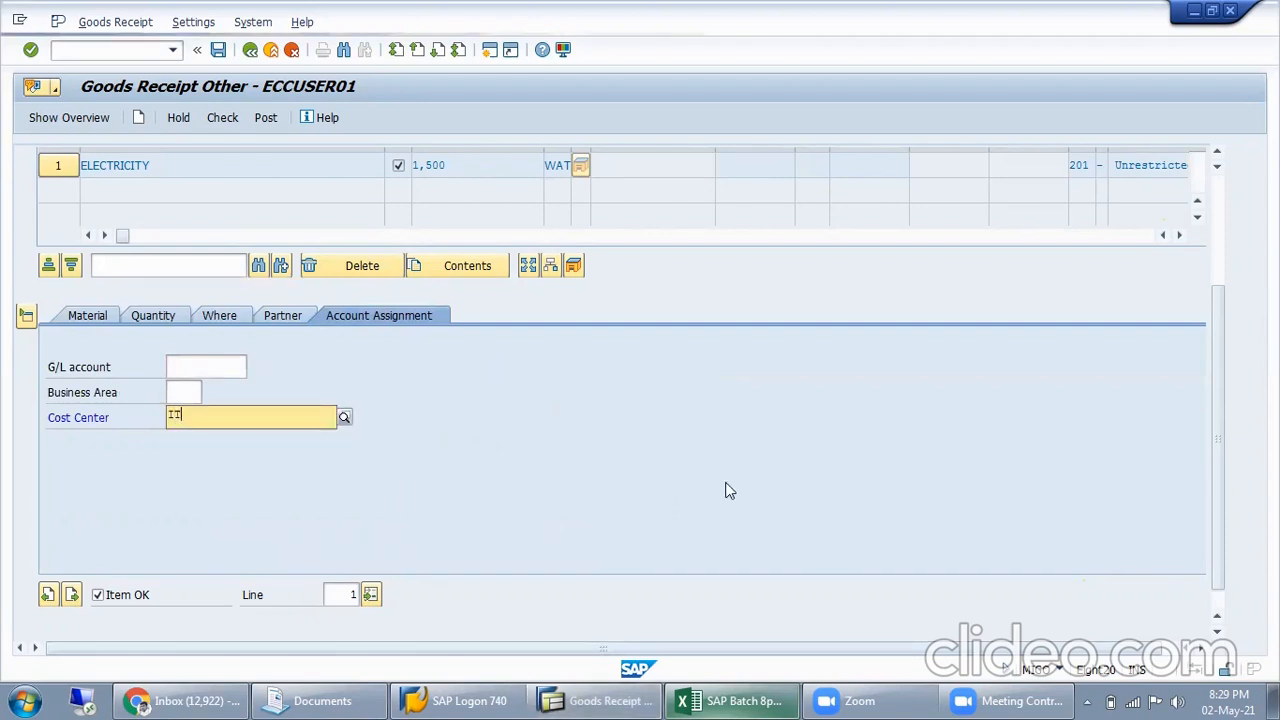
key("Return")
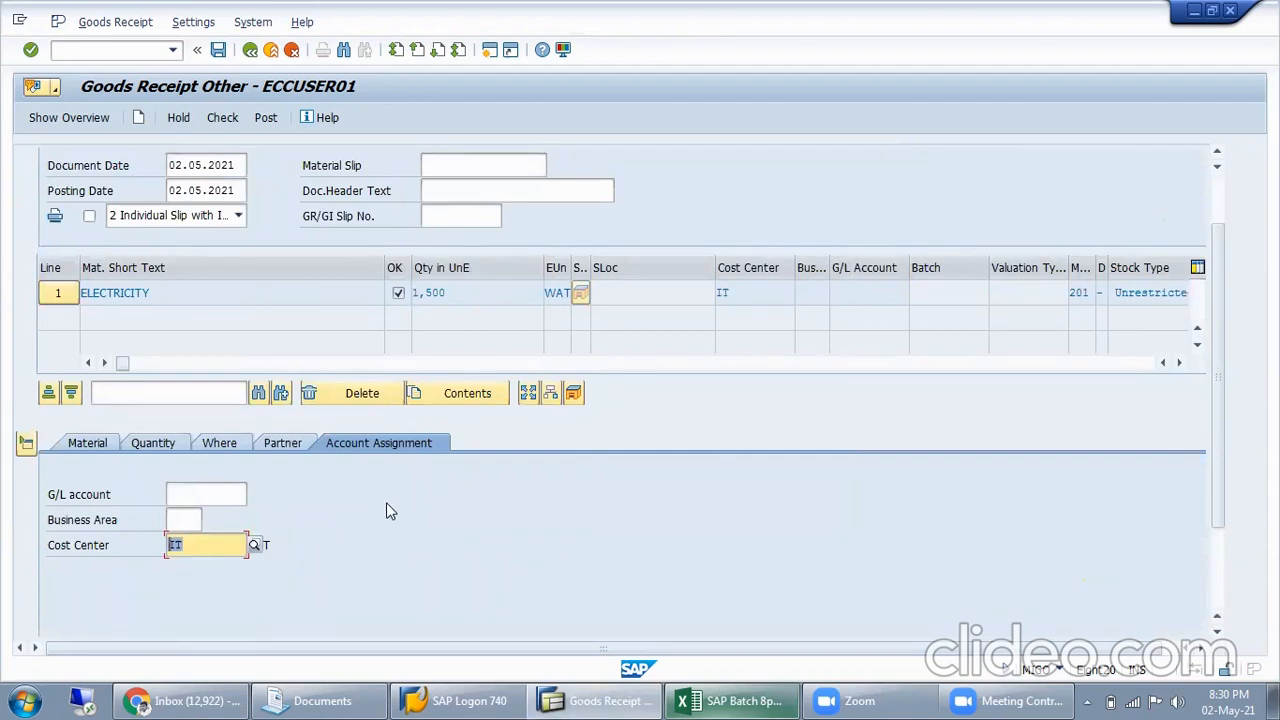
Search the company code MISL cost centers by short text "ELE*" and assign cost center ELECTRICAL to the item
left_click(255, 548)
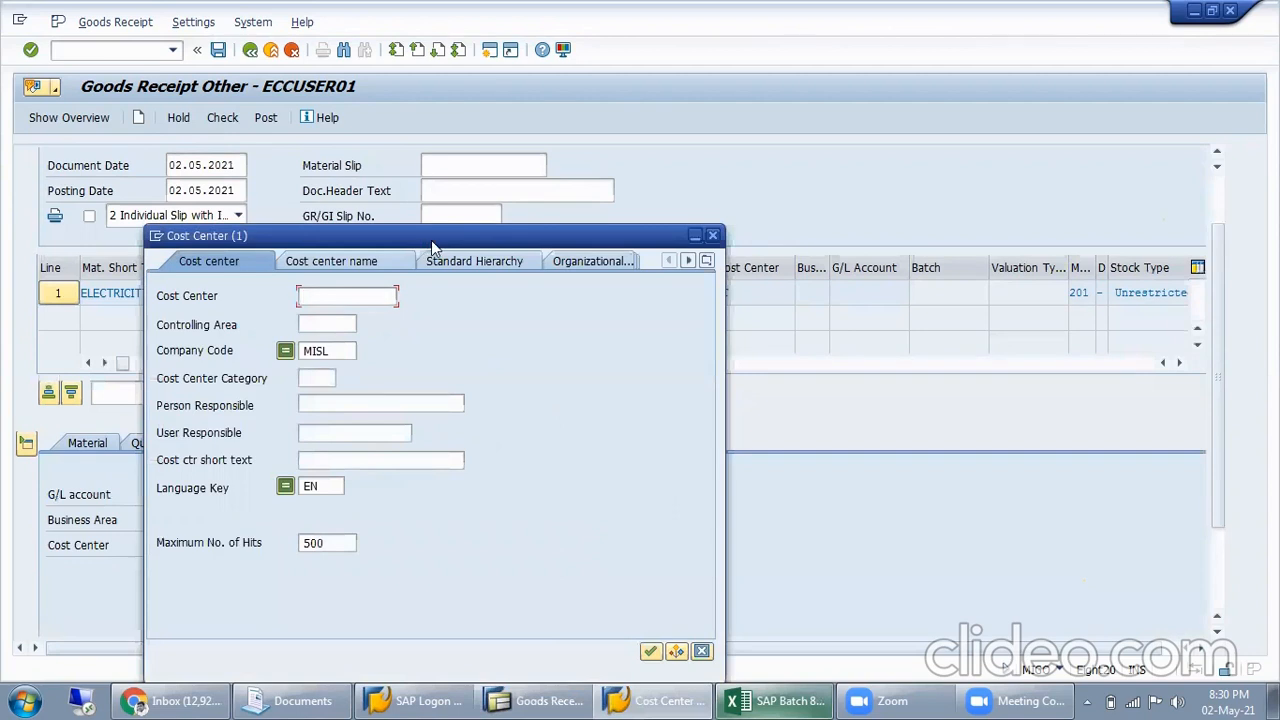
left_click_drag(432, 245, 737, 180)
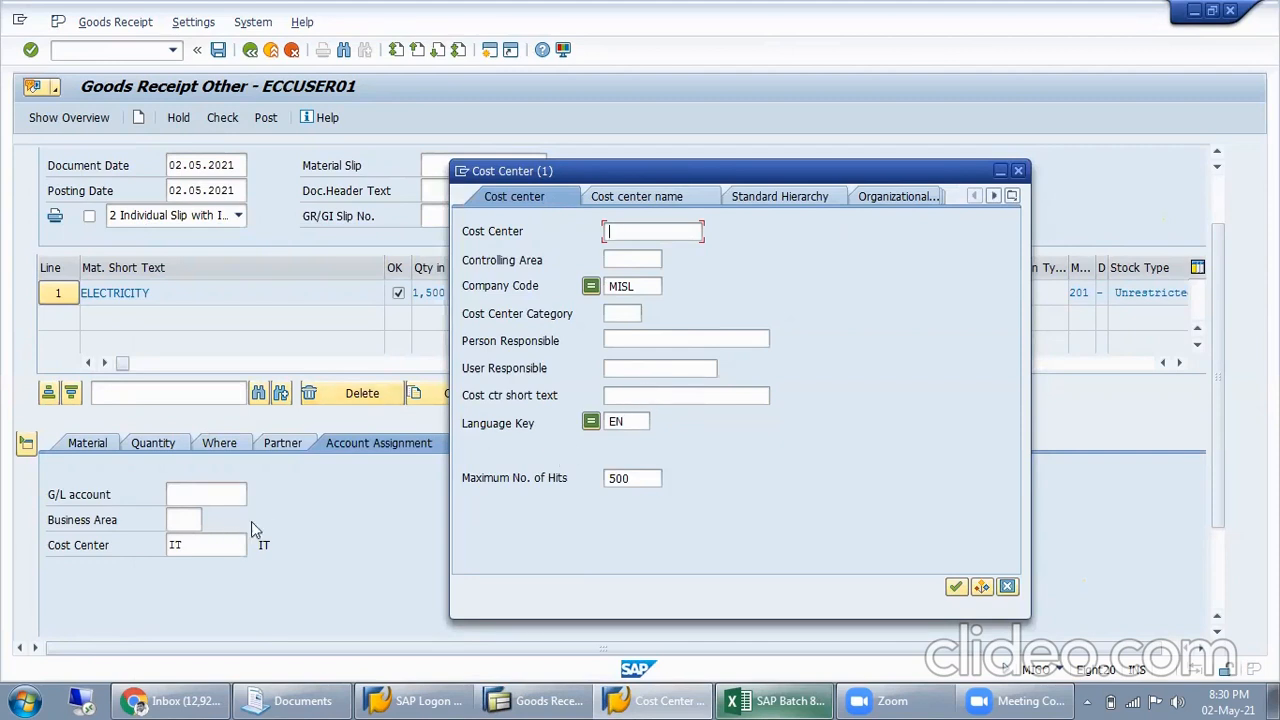
left_click(660, 336)
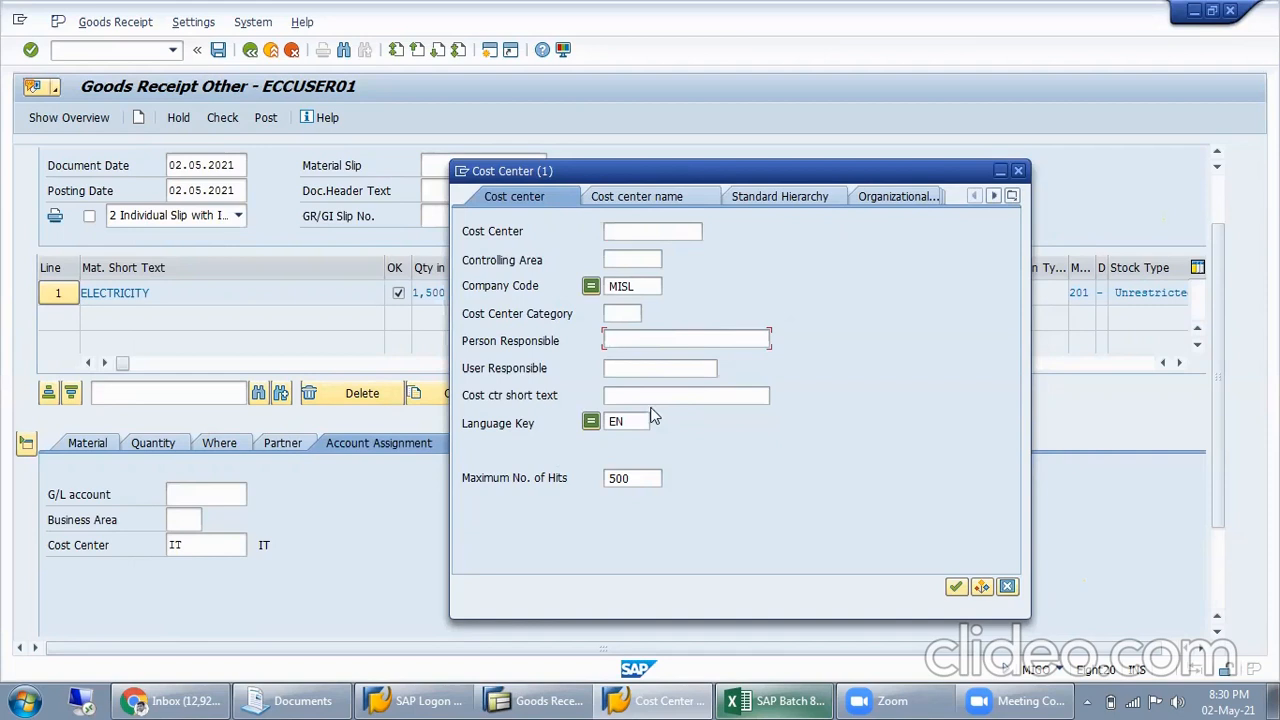
left_click(1012, 196)
left_click(1087, 244)
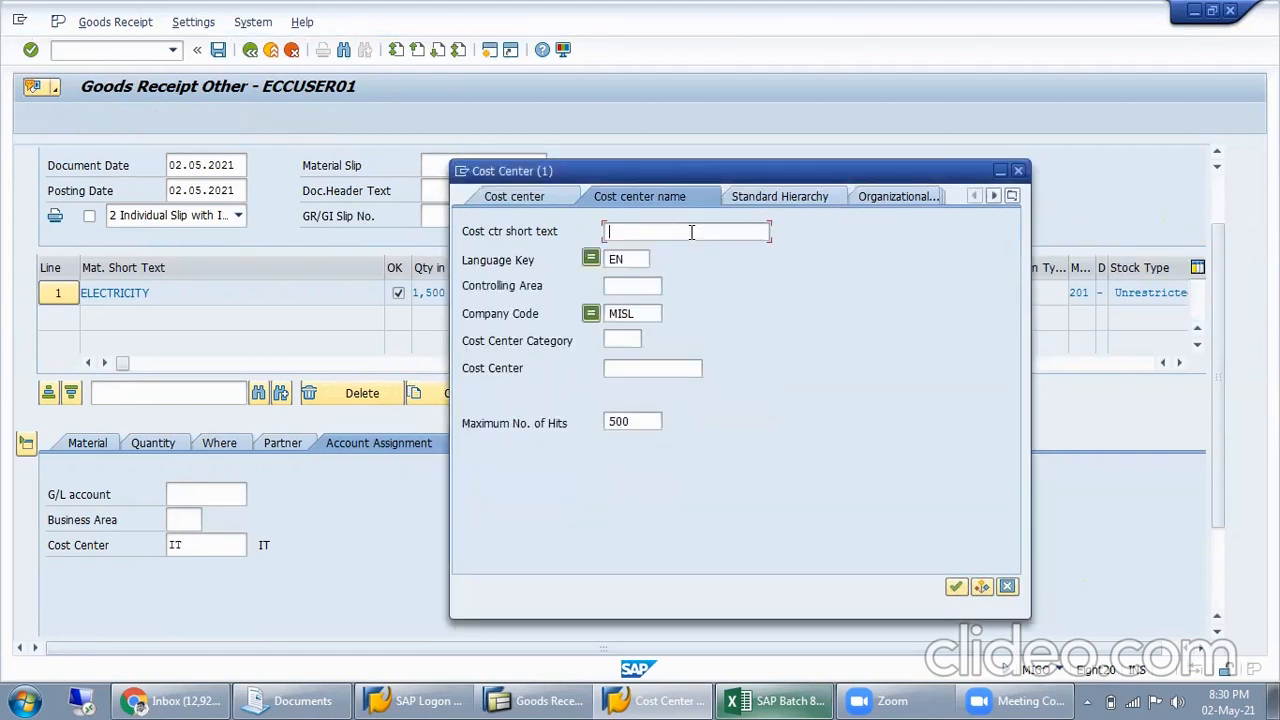
type("ELE")
type("*")
key("Return")
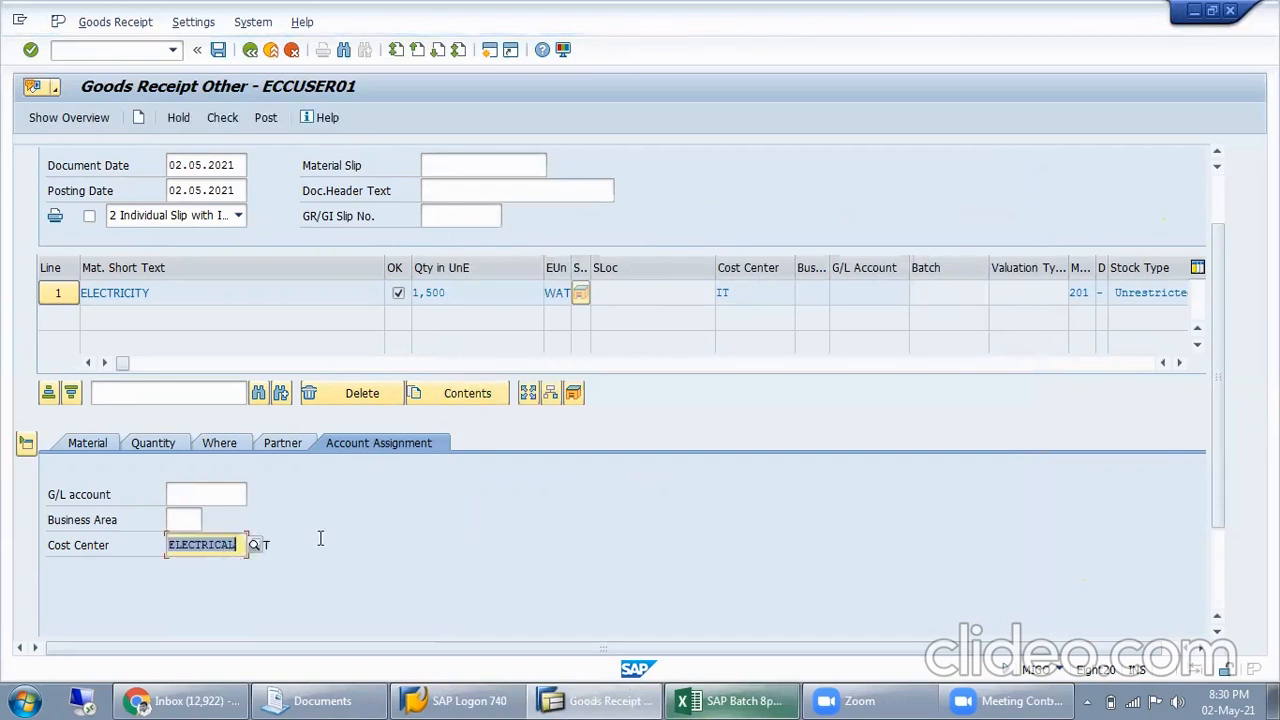
key("Return")
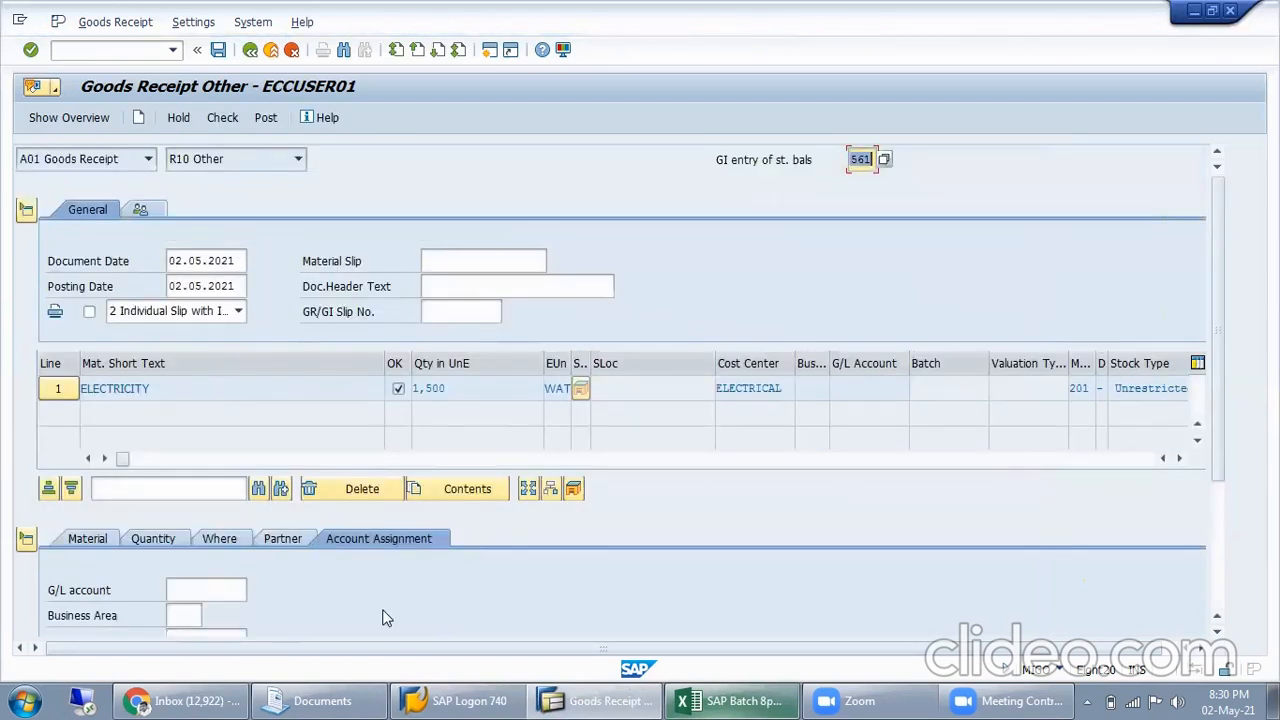
Review the ELECTRICITY item's cost center, plant, vendor, quantity, movement type and account assignment before posting
scroll(386, 617, "down", 5)
left_click_drag(241, 385, 205, 364)
left_click(207, 375)
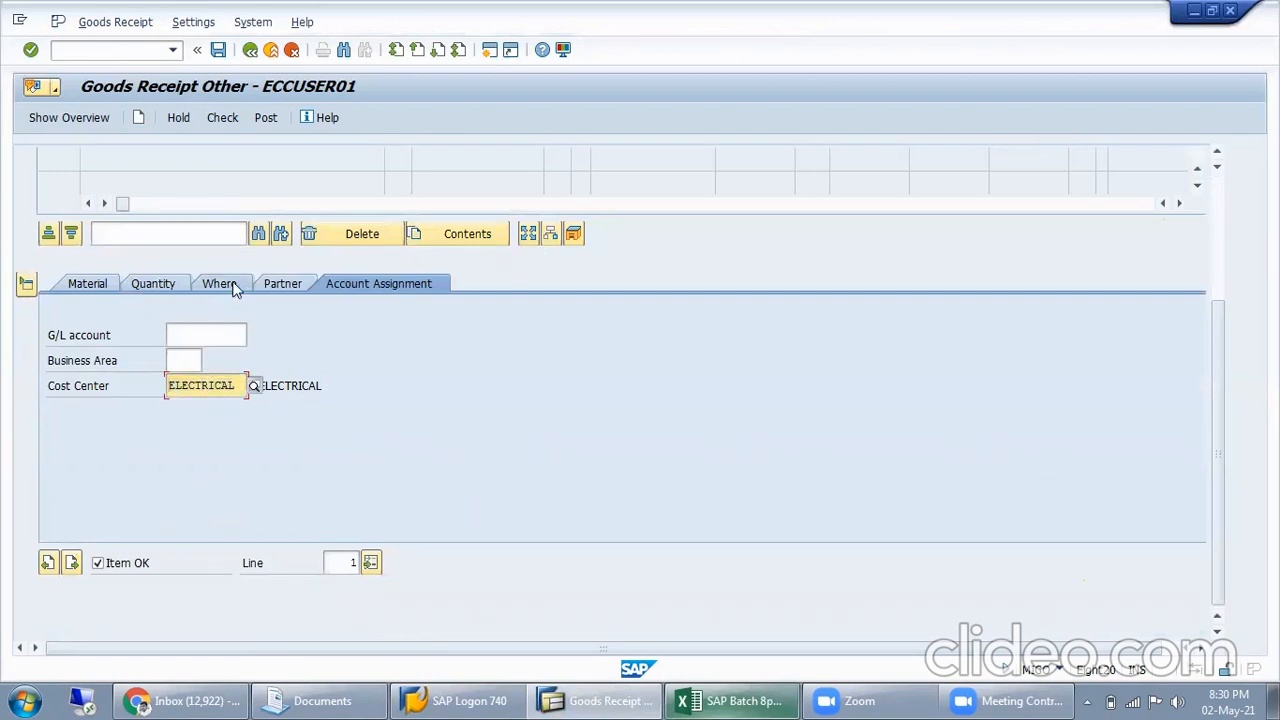
left_click(222, 284)
left_click_drag(346, 384, 240, 385)
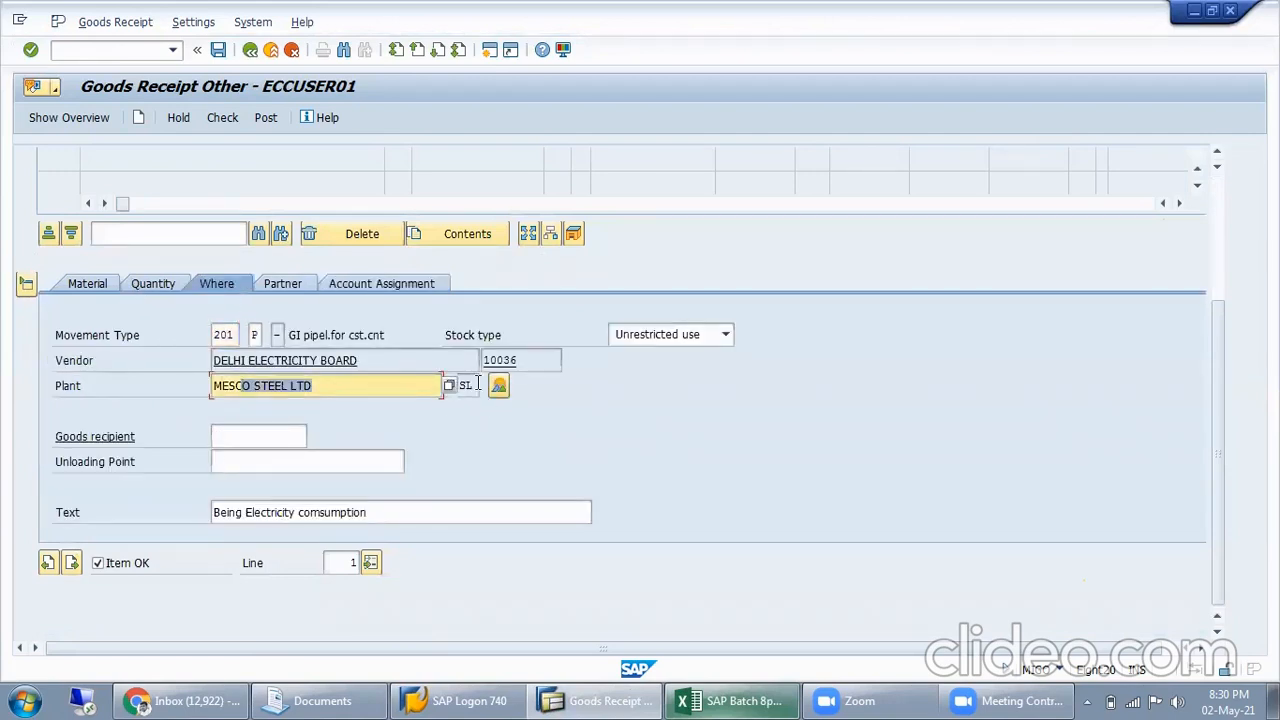
left_click(474, 390)
left_click_drag(378, 386, 193, 390)
left_click_drag(364, 356, 142, 362)
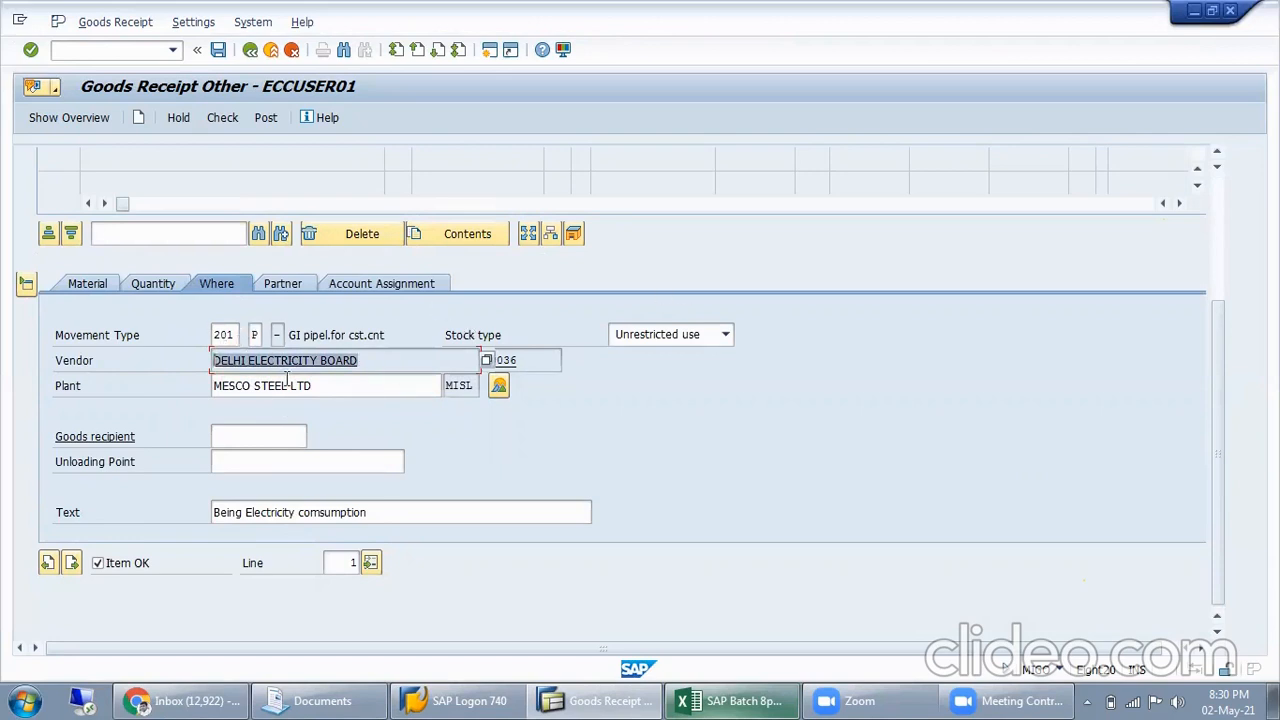
left_click(152, 284)
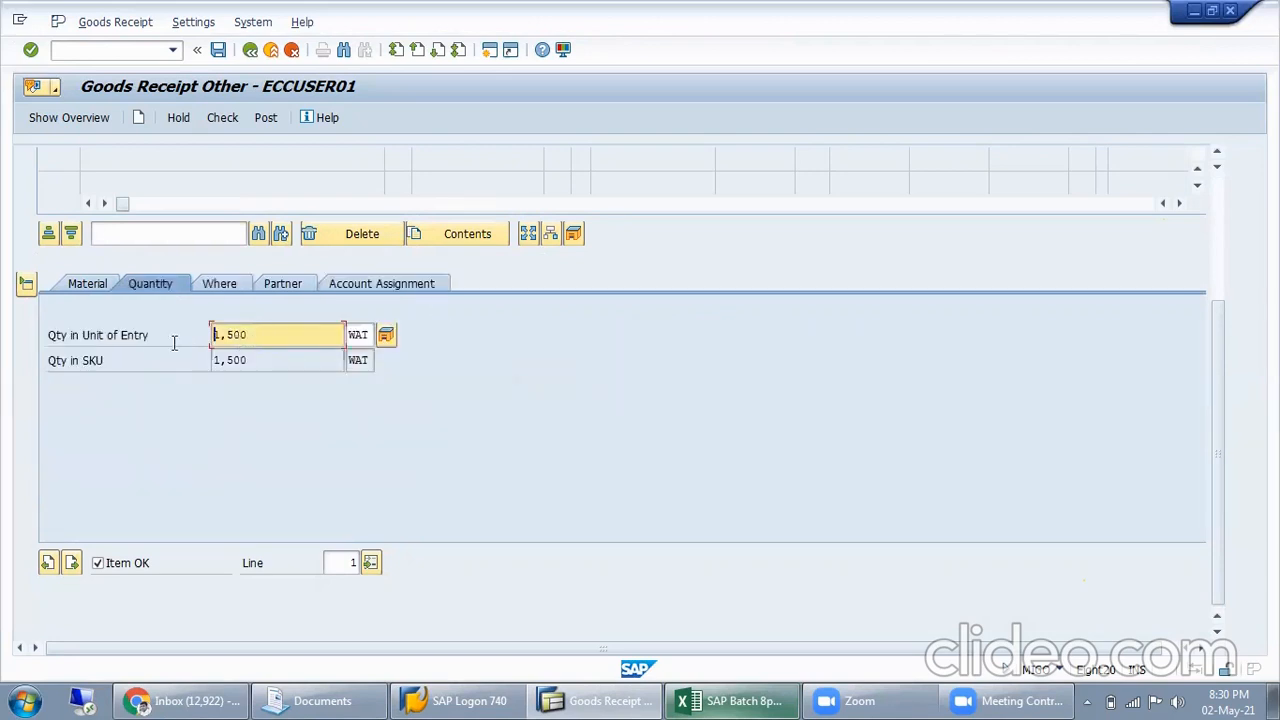
left_click(236, 283)
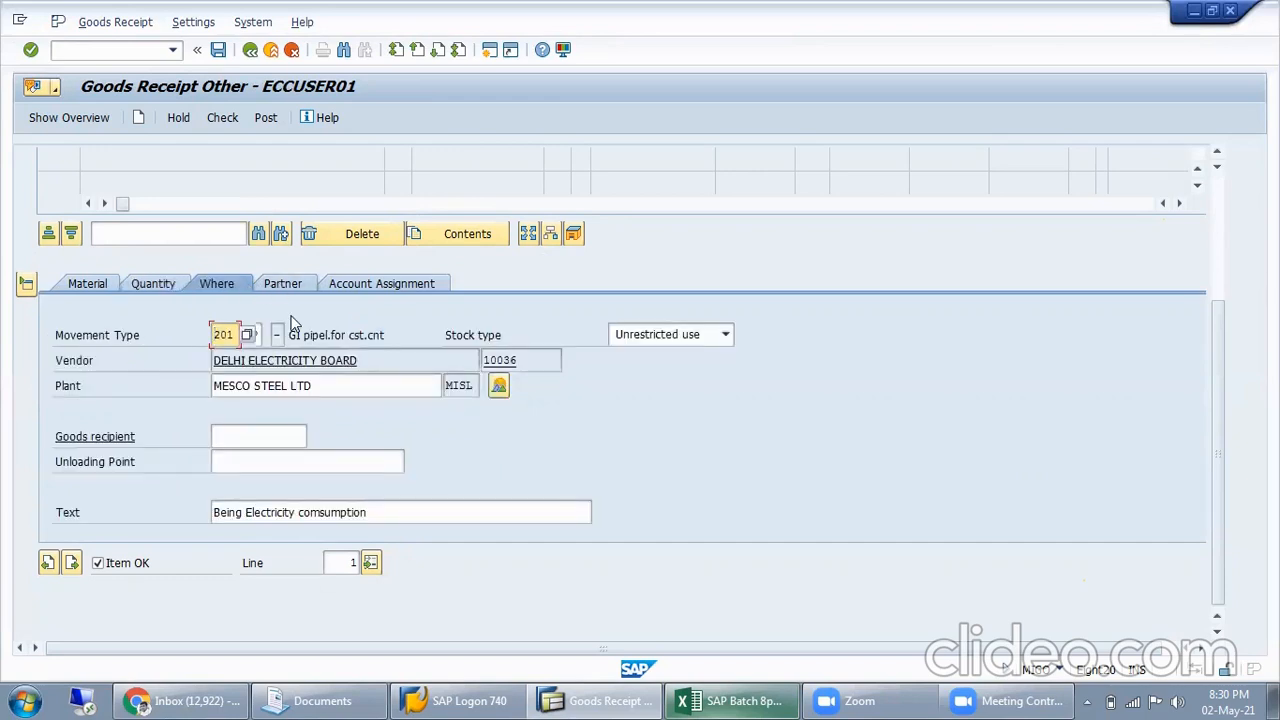
left_click_drag(392, 360, 209, 361)
left_click_drag(349, 384, 206, 396)
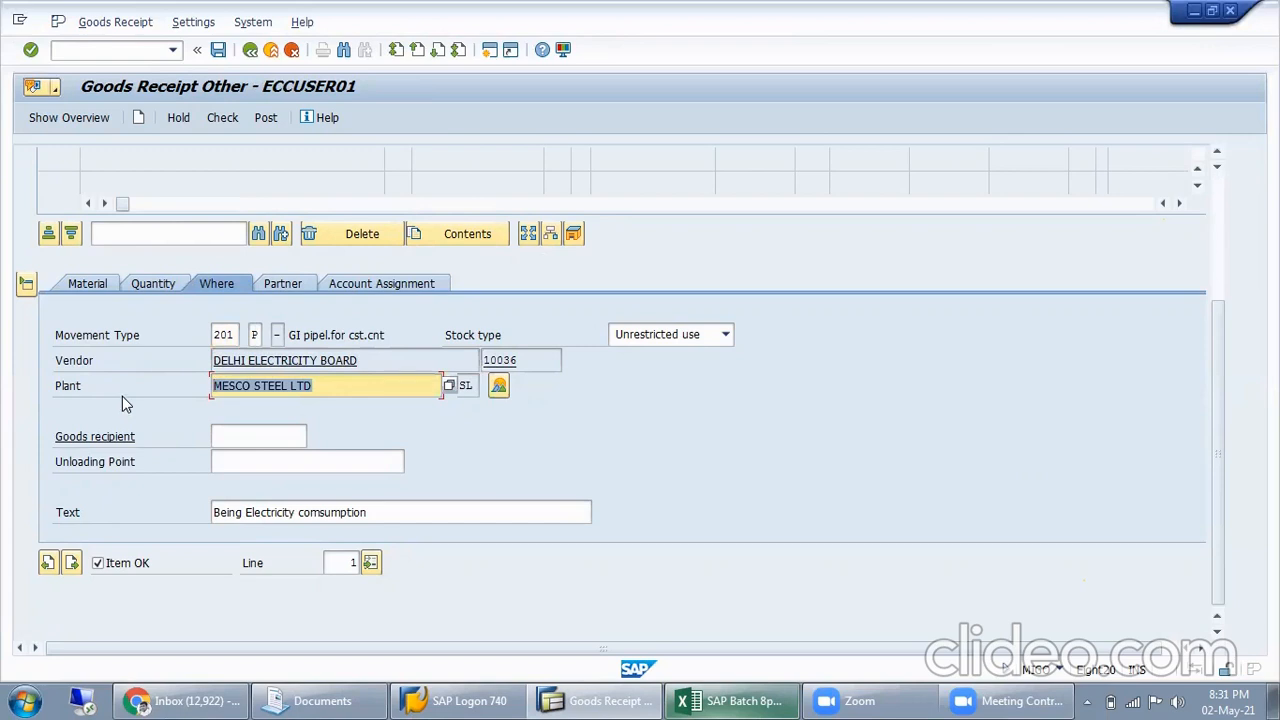
left_click(380, 290)
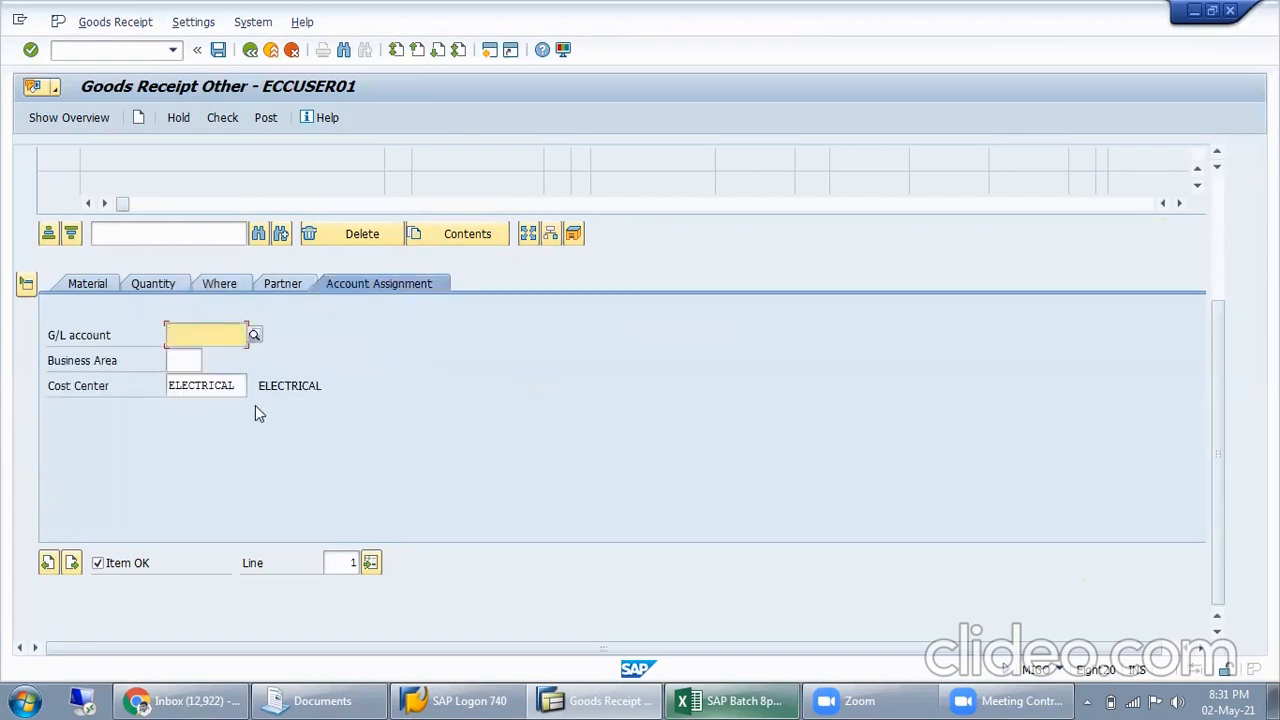
key("Tab")
key("Tab")
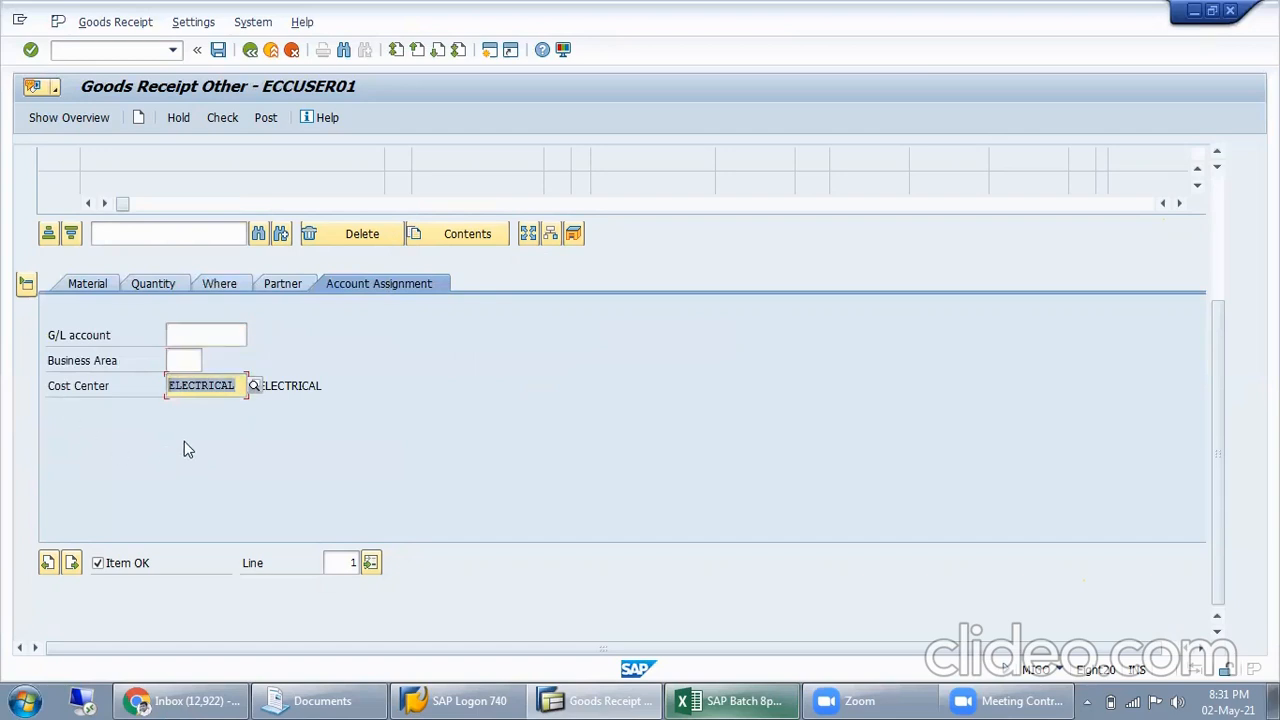
left_click(185, 362)
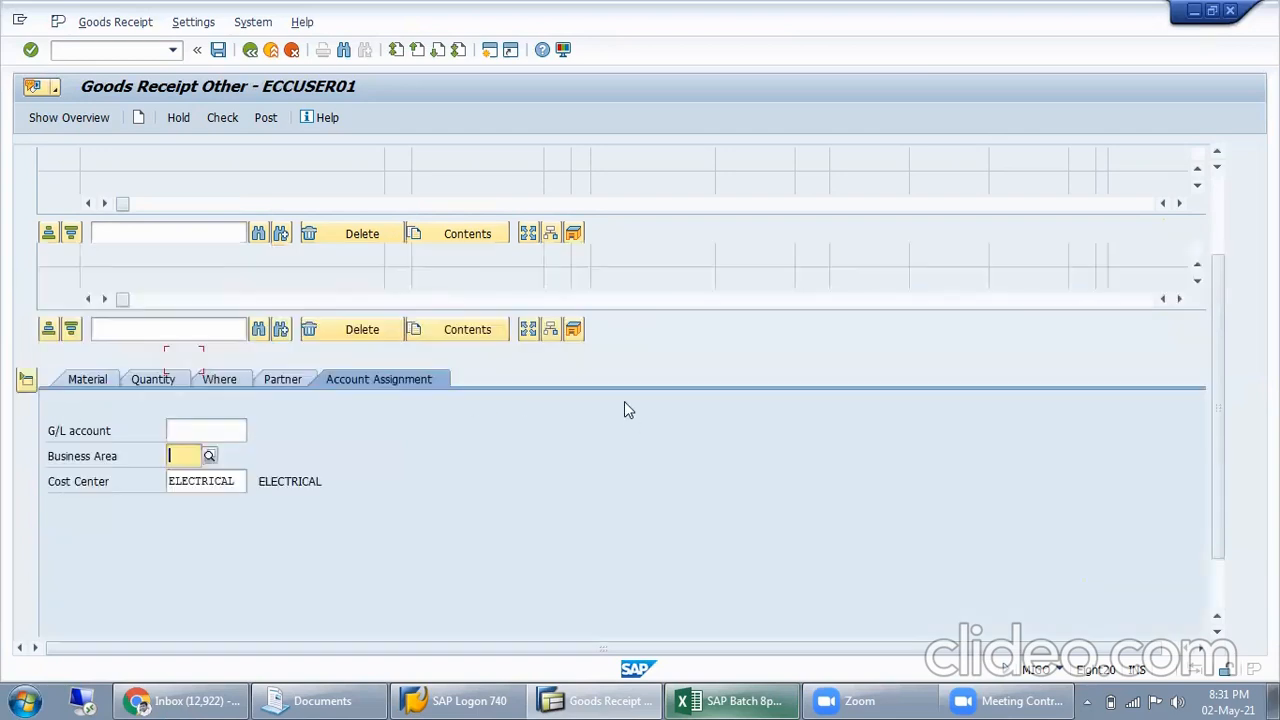
Check the ELECTRICITY goods receipt for posting errors and close the resulting log
scroll(625, 403, "up", 2)
left_click(231, 121)
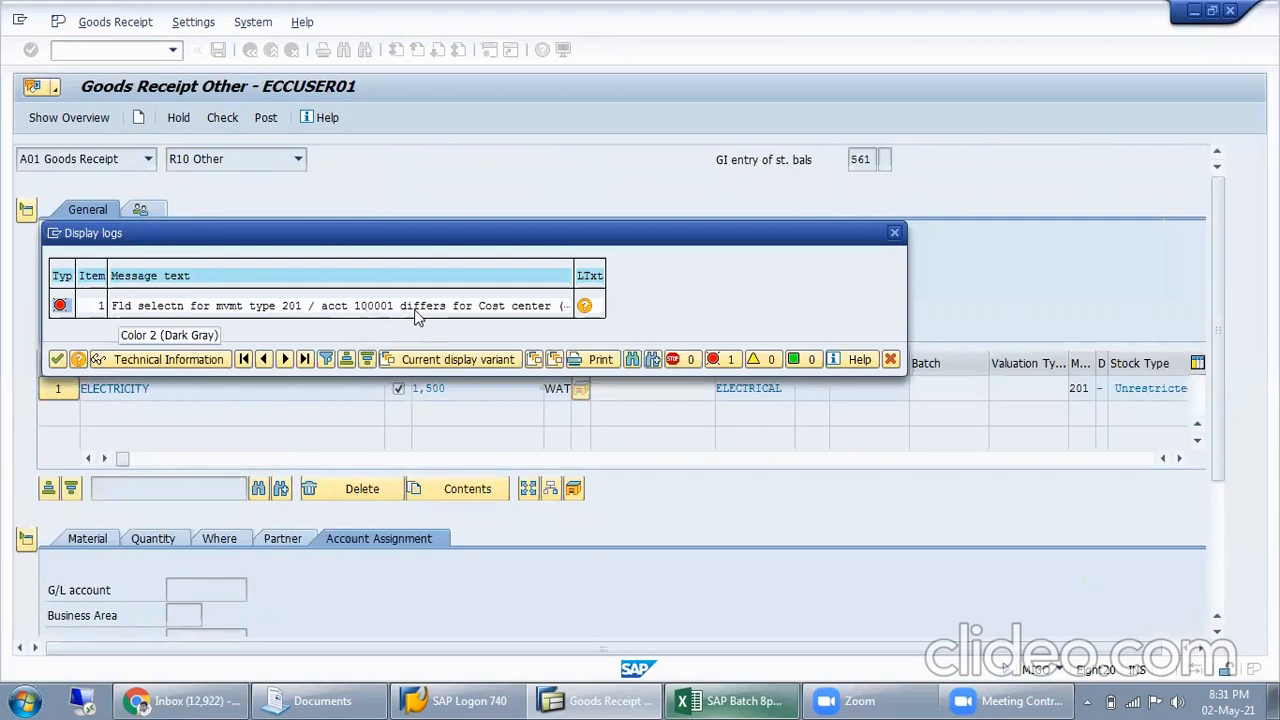
left_click(57, 361)
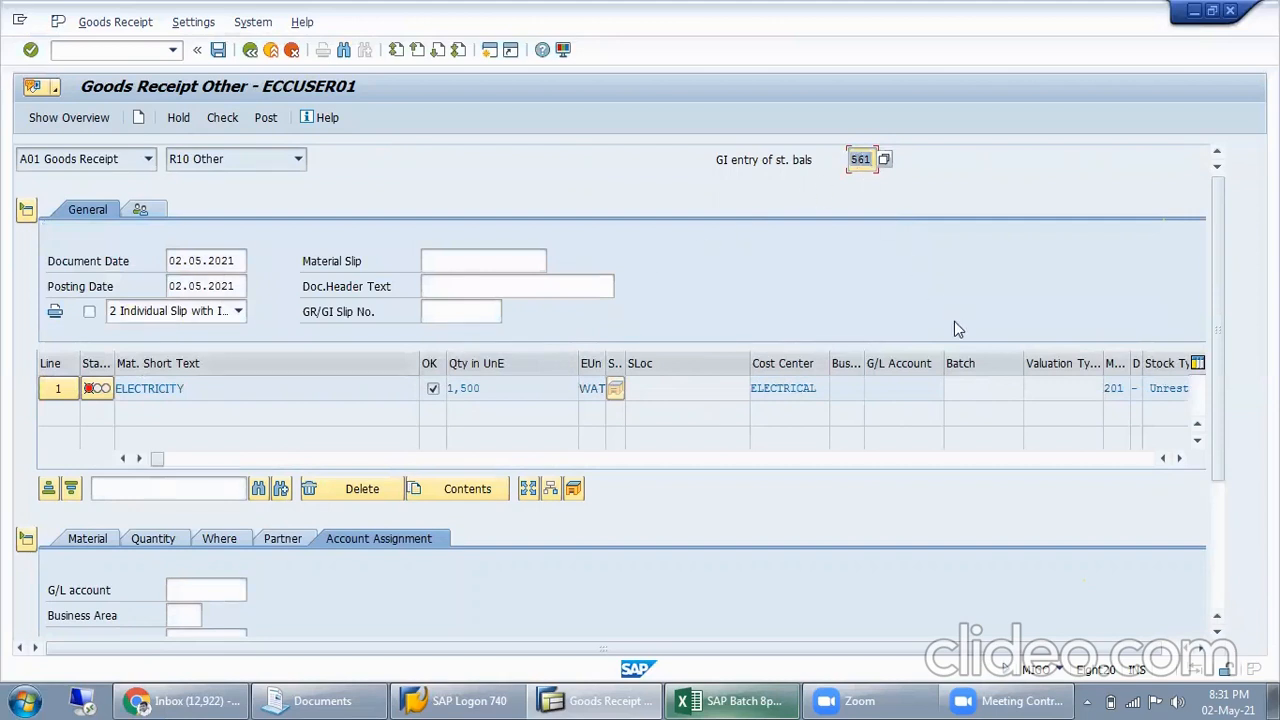
Set the document's default movement type to 201 with special stock indicator P
type("201")
key("Return")
left_click(856, 160)
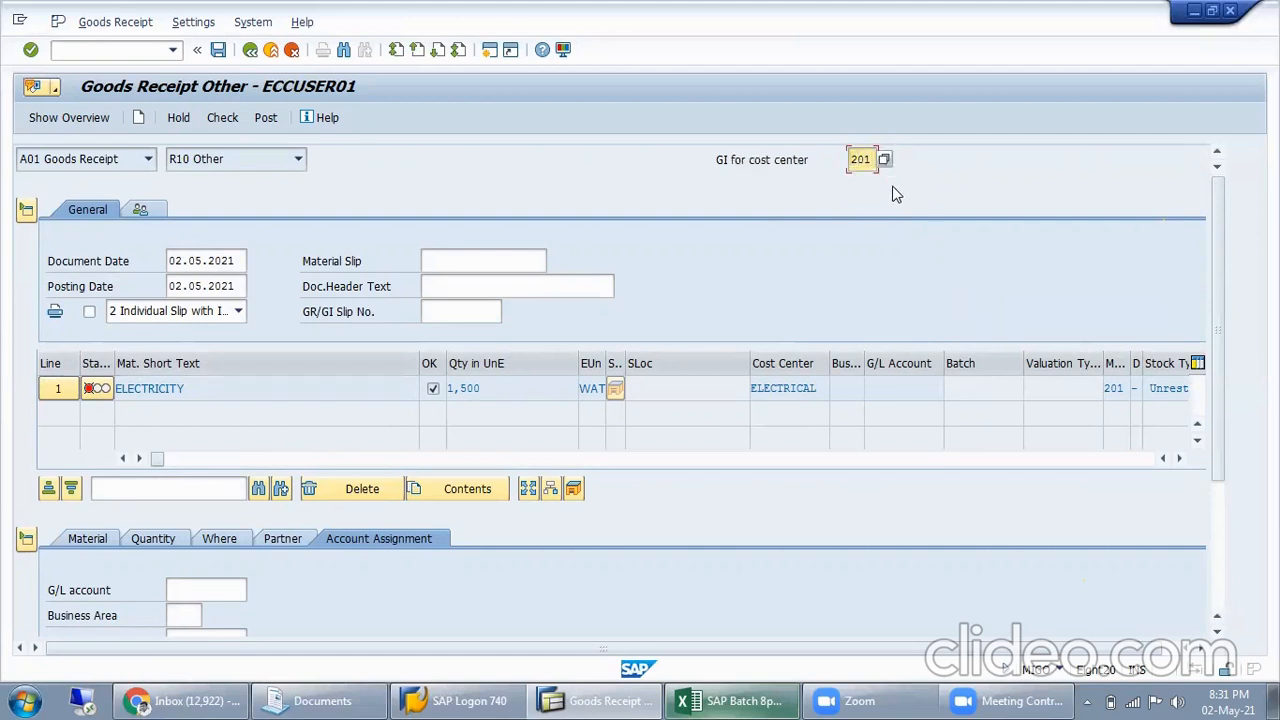
key("Tab")
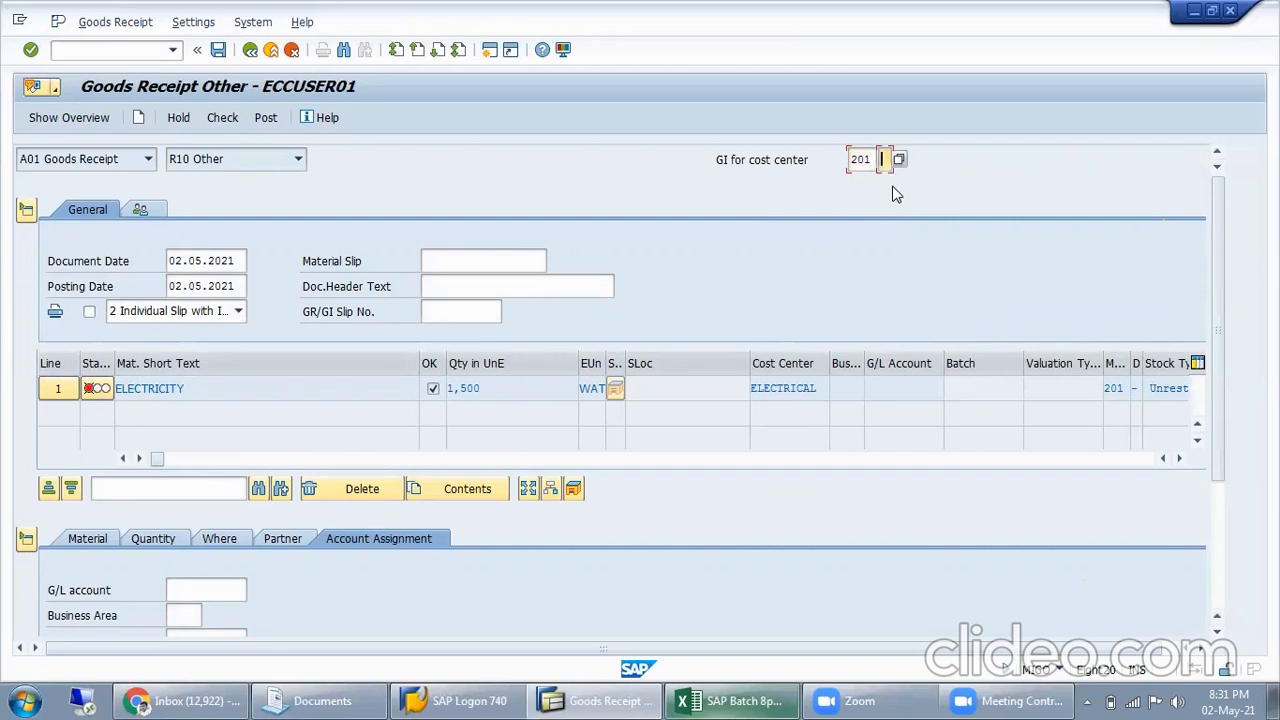
type("P")
key("Return")
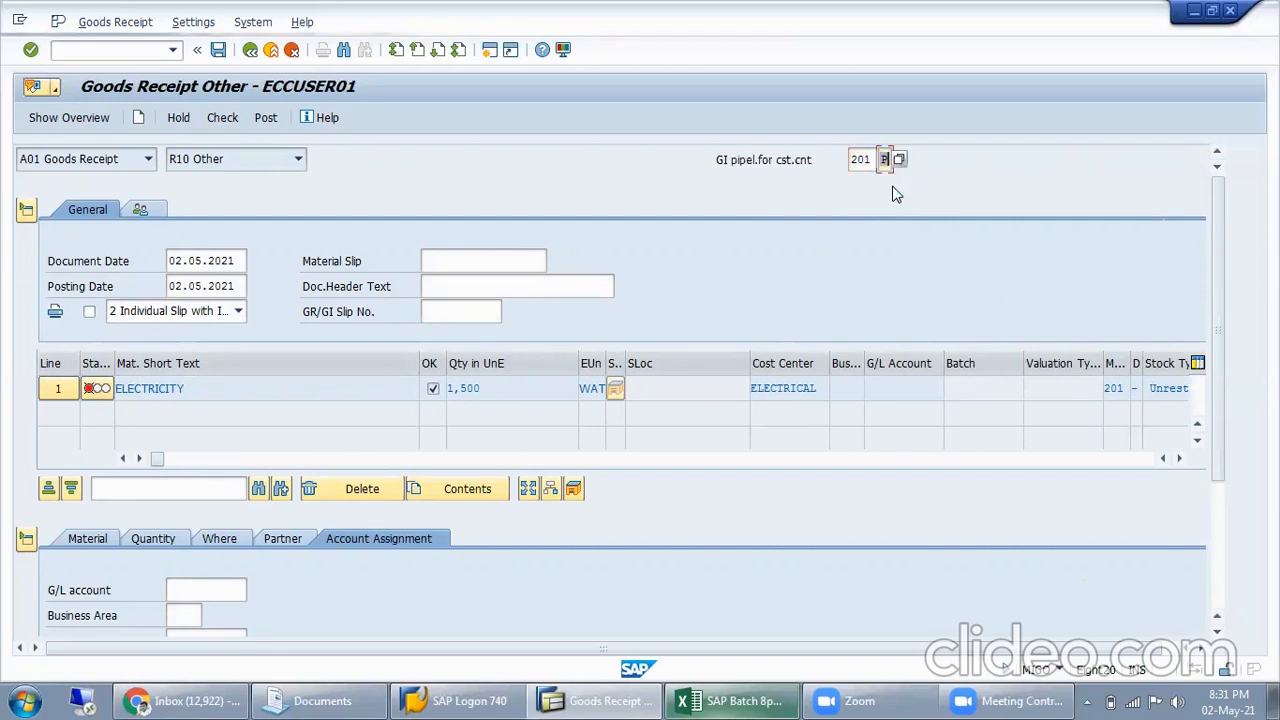
Recheck the document, read the error's long text on the movement type, G/L account and cost center field selection, and close the log
left_click(222, 117)
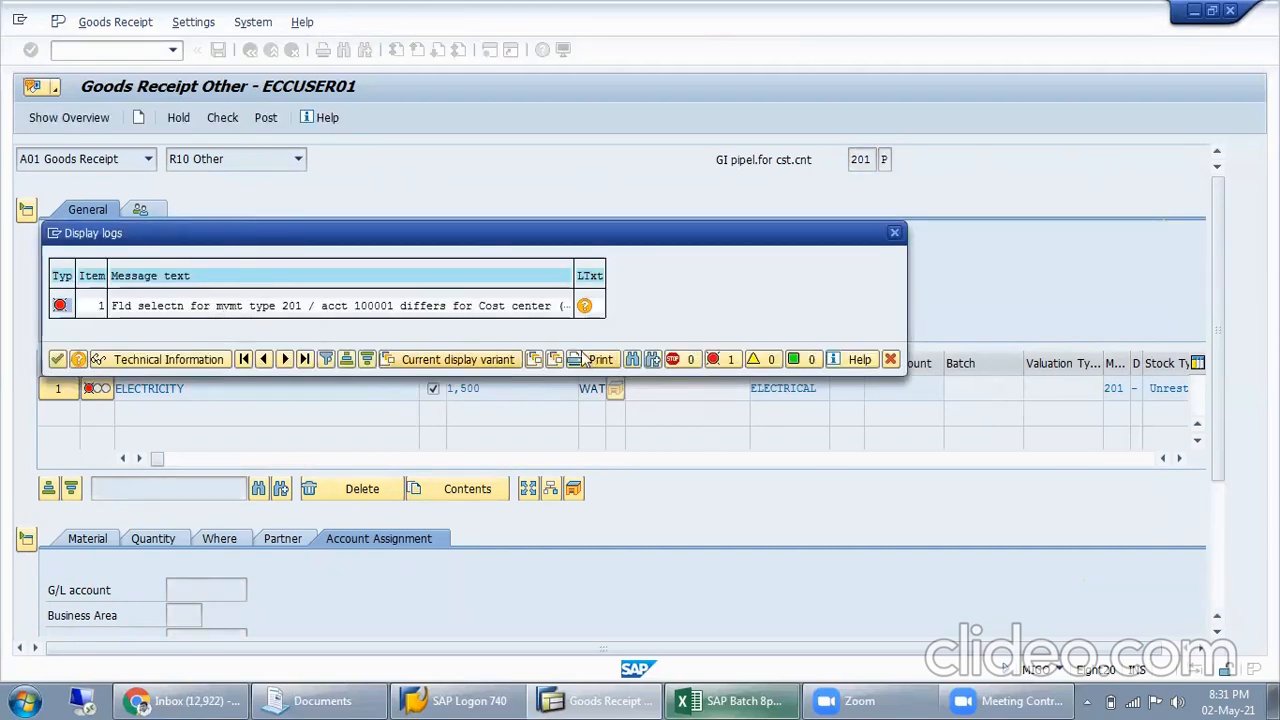
left_click(585, 306)
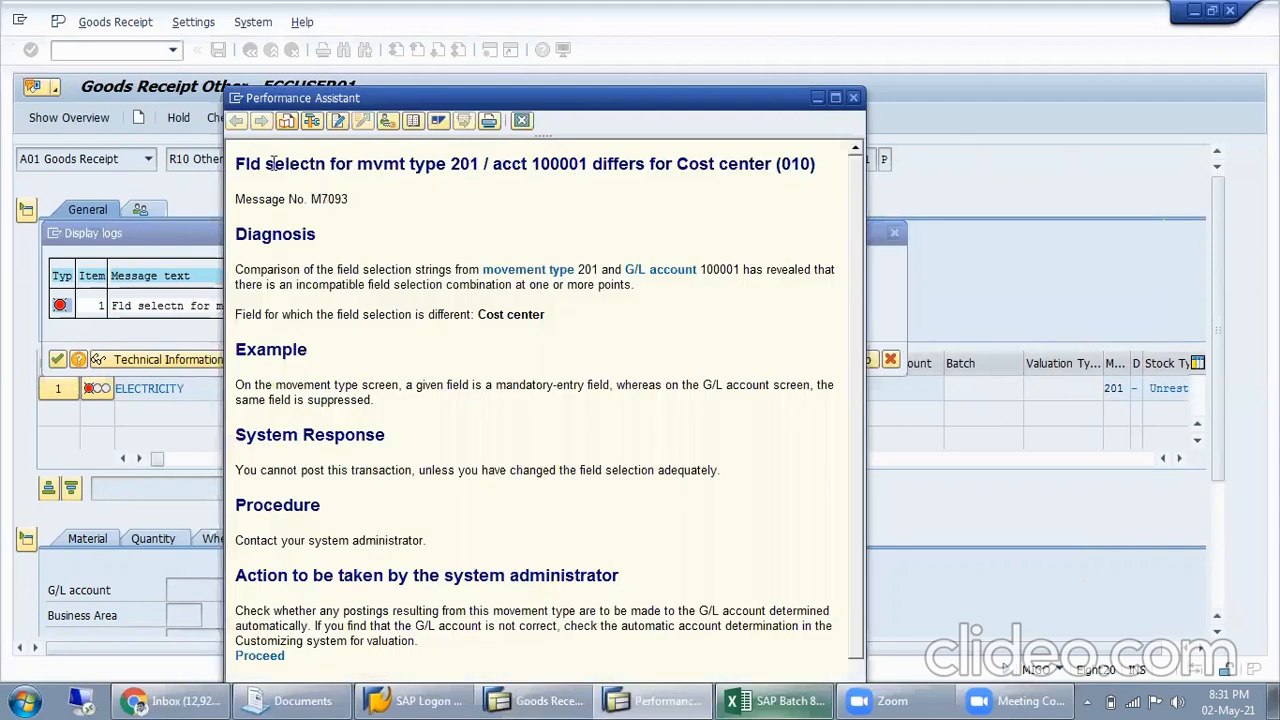
left_click_drag(272, 163, 551, 160)
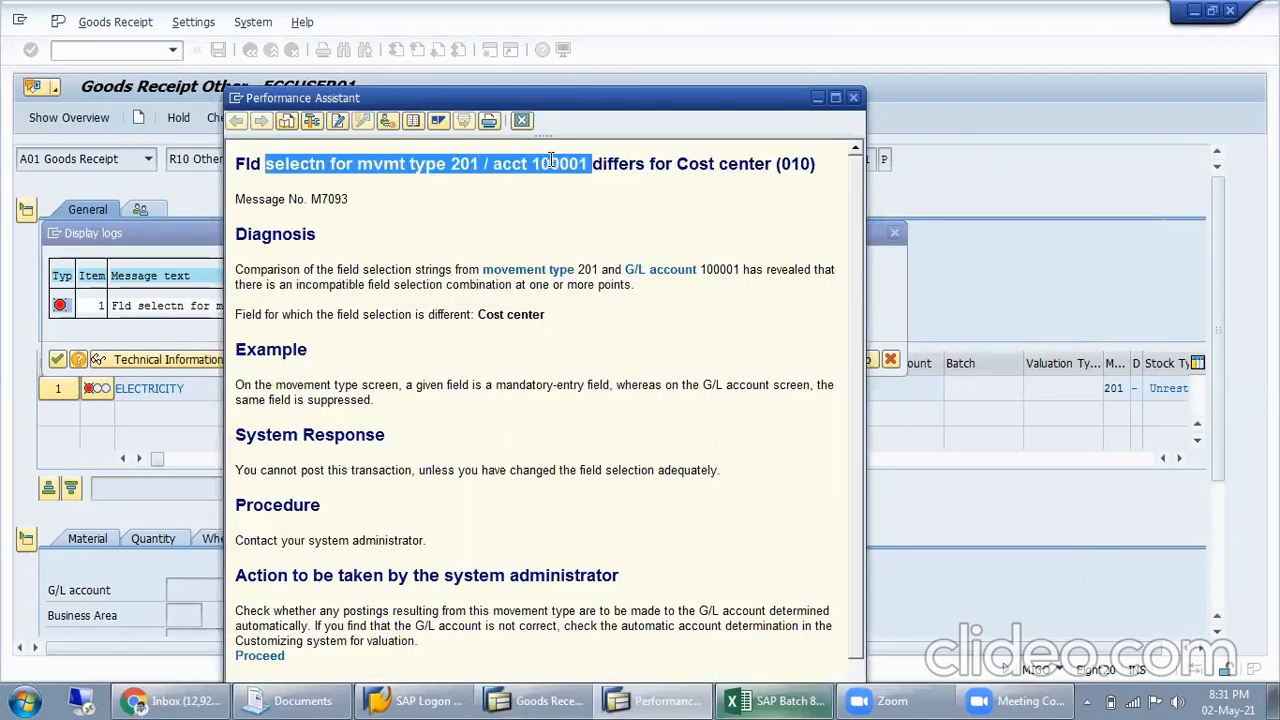
left_click_drag(650, 163, 805, 170)
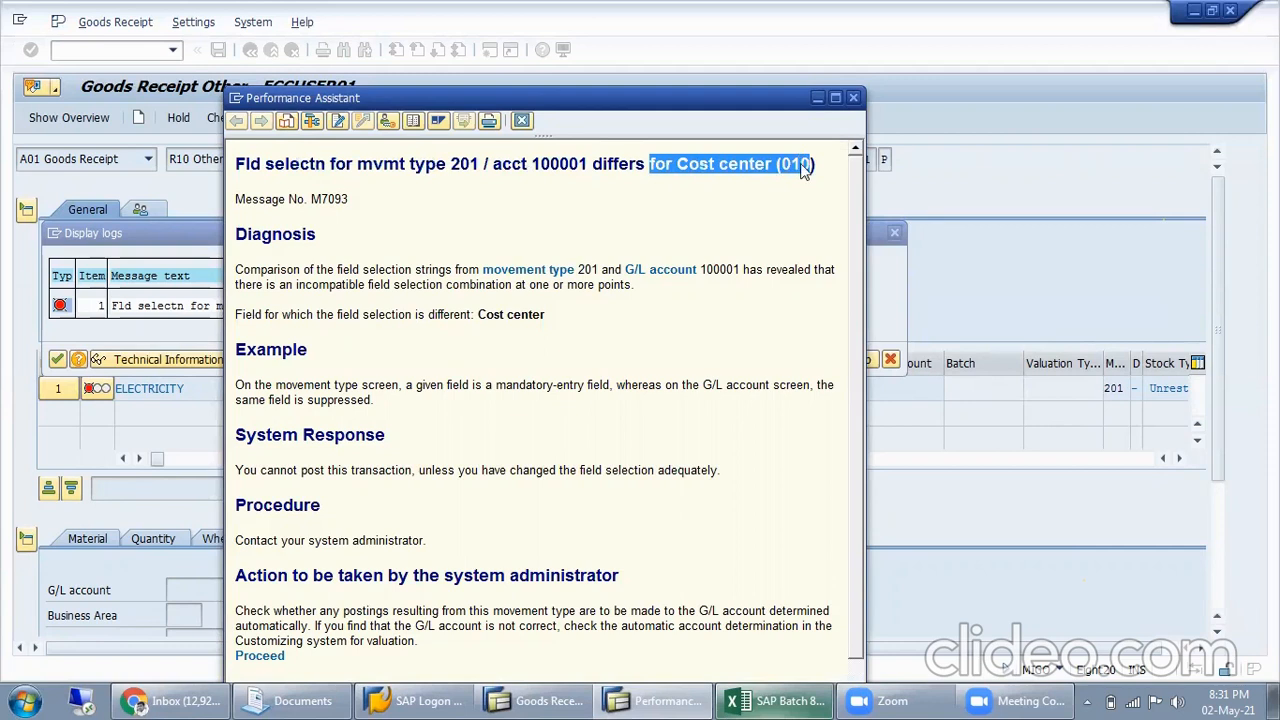
left_click(560, 205)
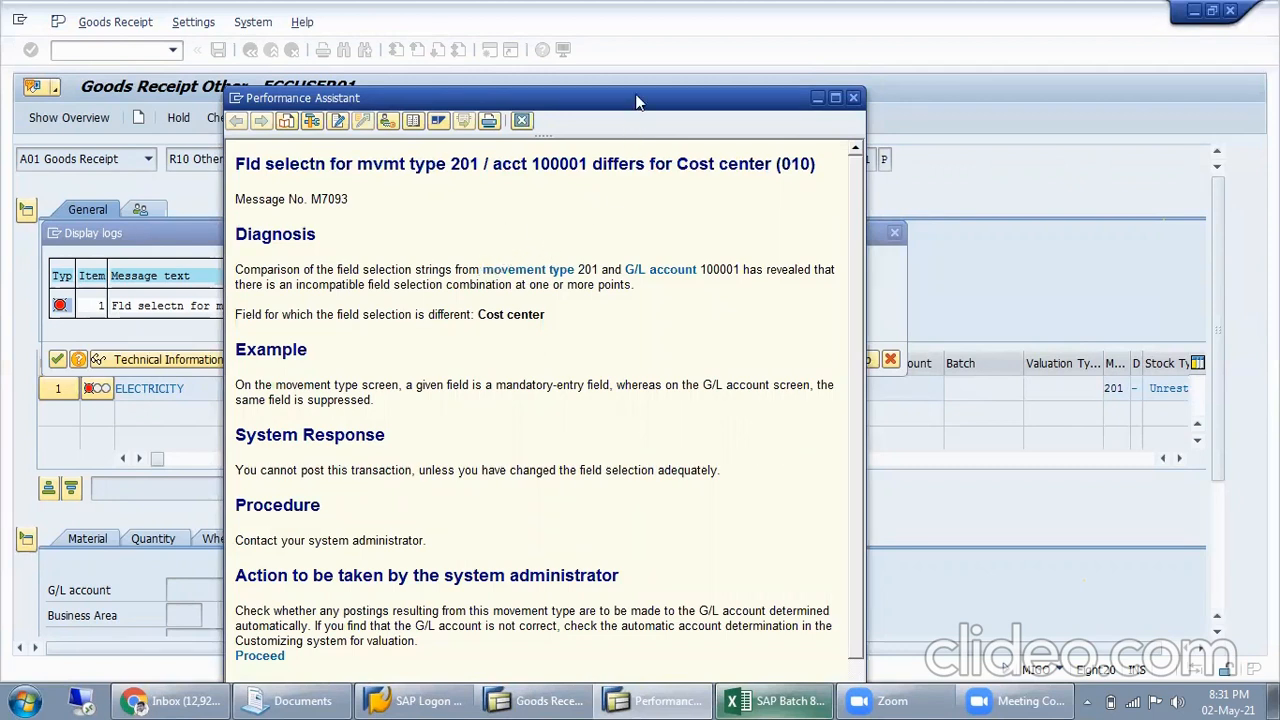
left_click_drag(638, 100, 662, 32)
left_click_drag(740, 96, 836, 96)
left_click_drag(260, 200, 507, 201)
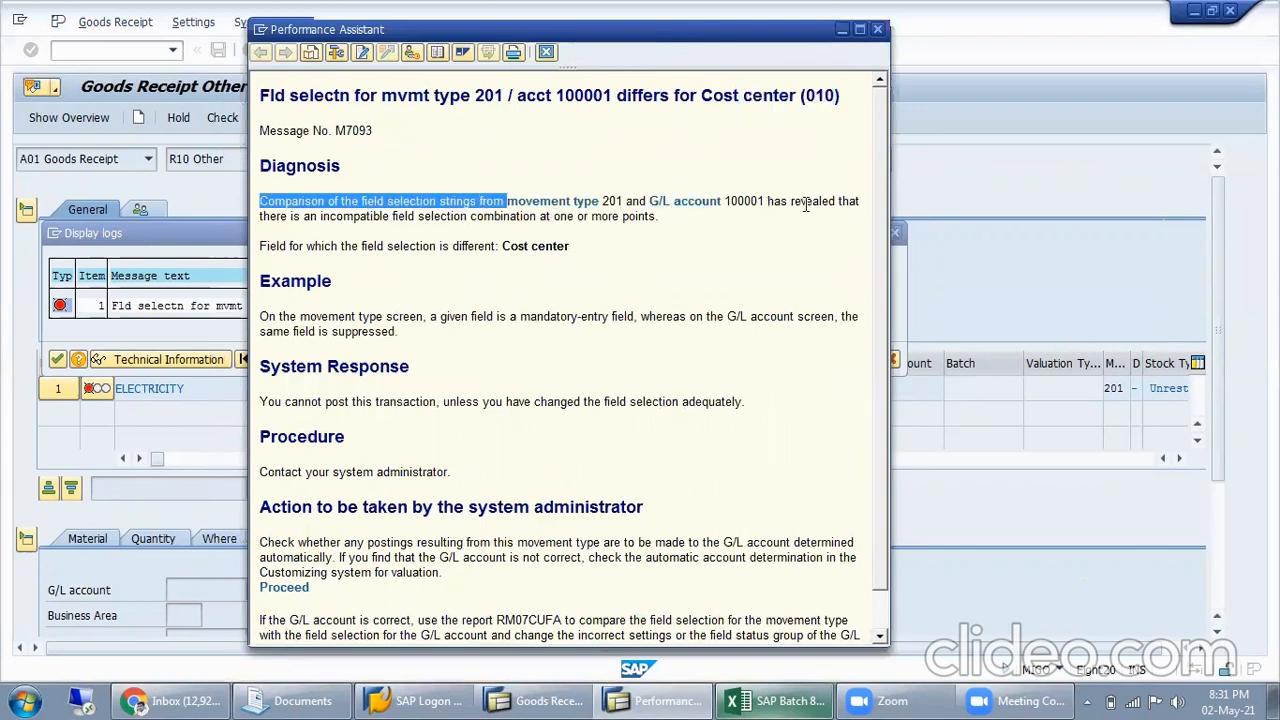
left_click_drag(288, 216, 540, 216)
left_click(422, 222)
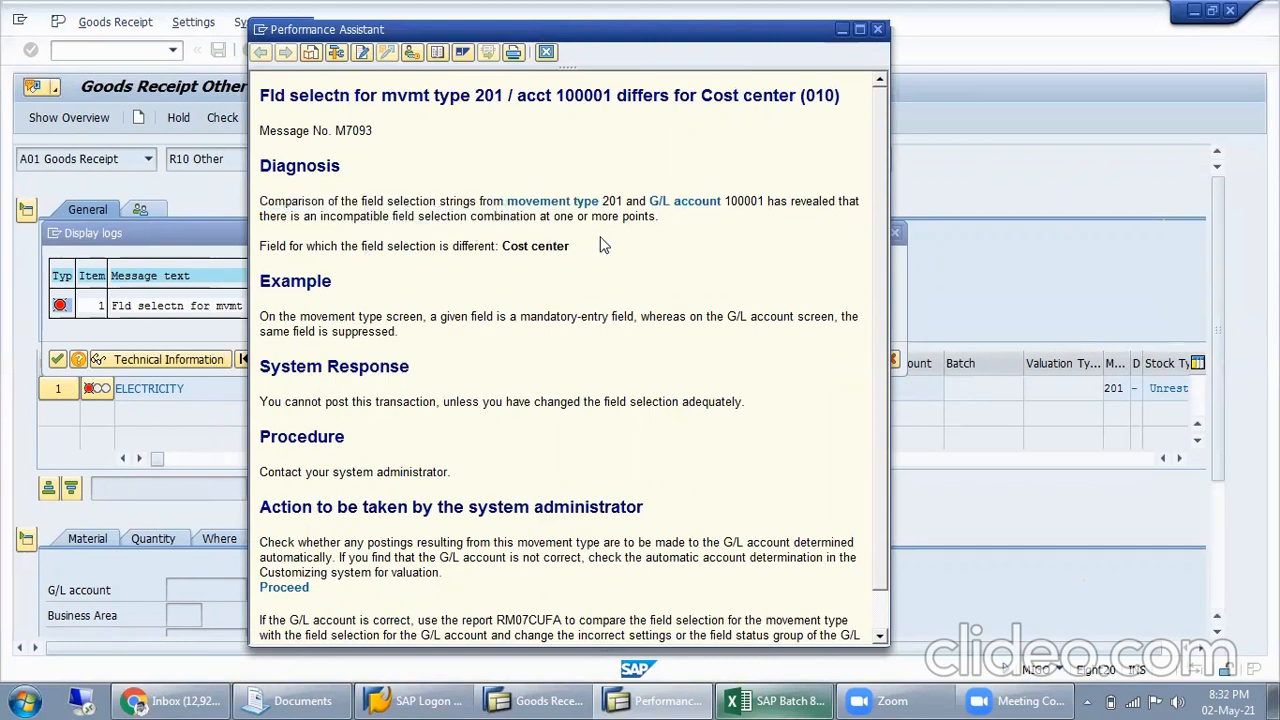
left_click_drag(527, 35, 497, 146)
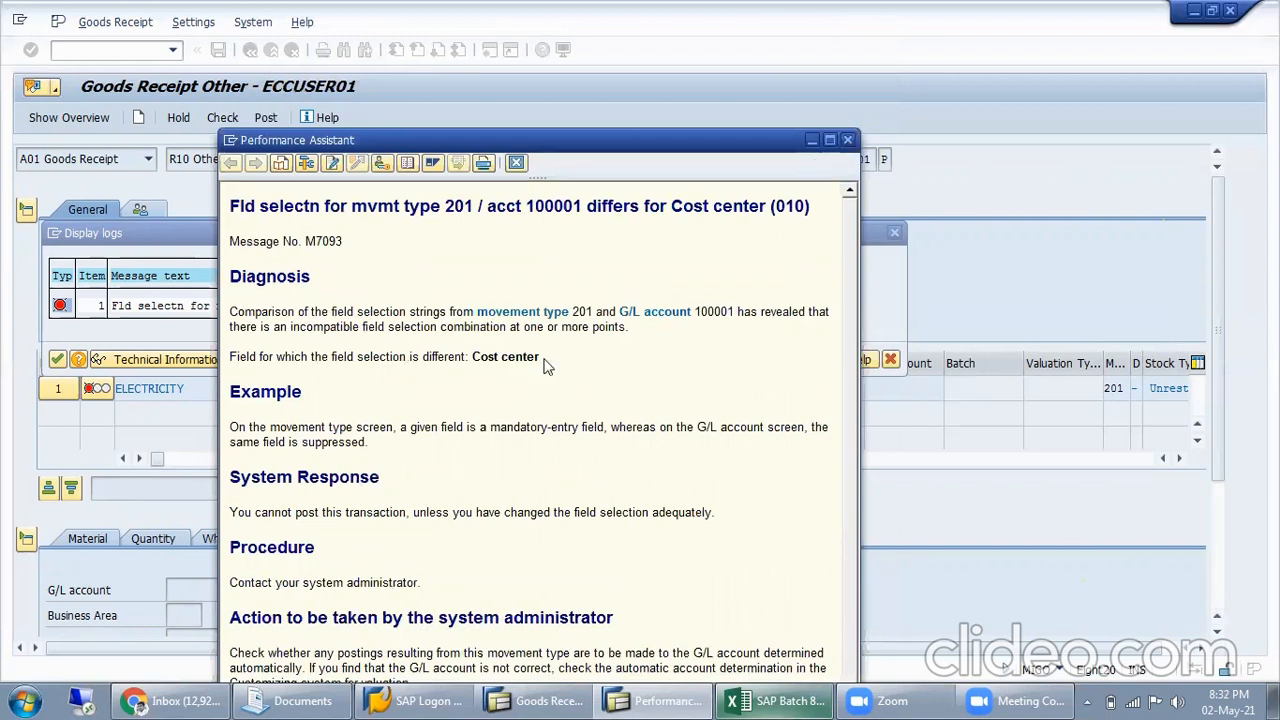
key("Escape")
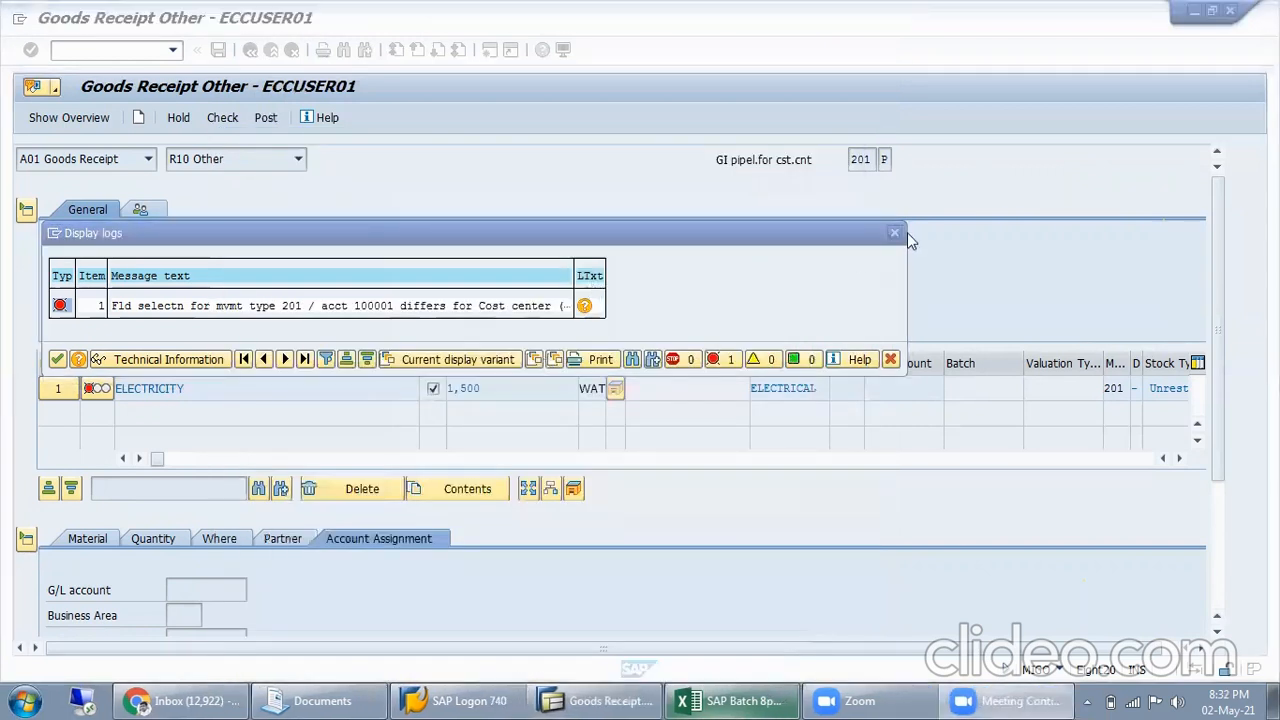
left_click(895, 232)
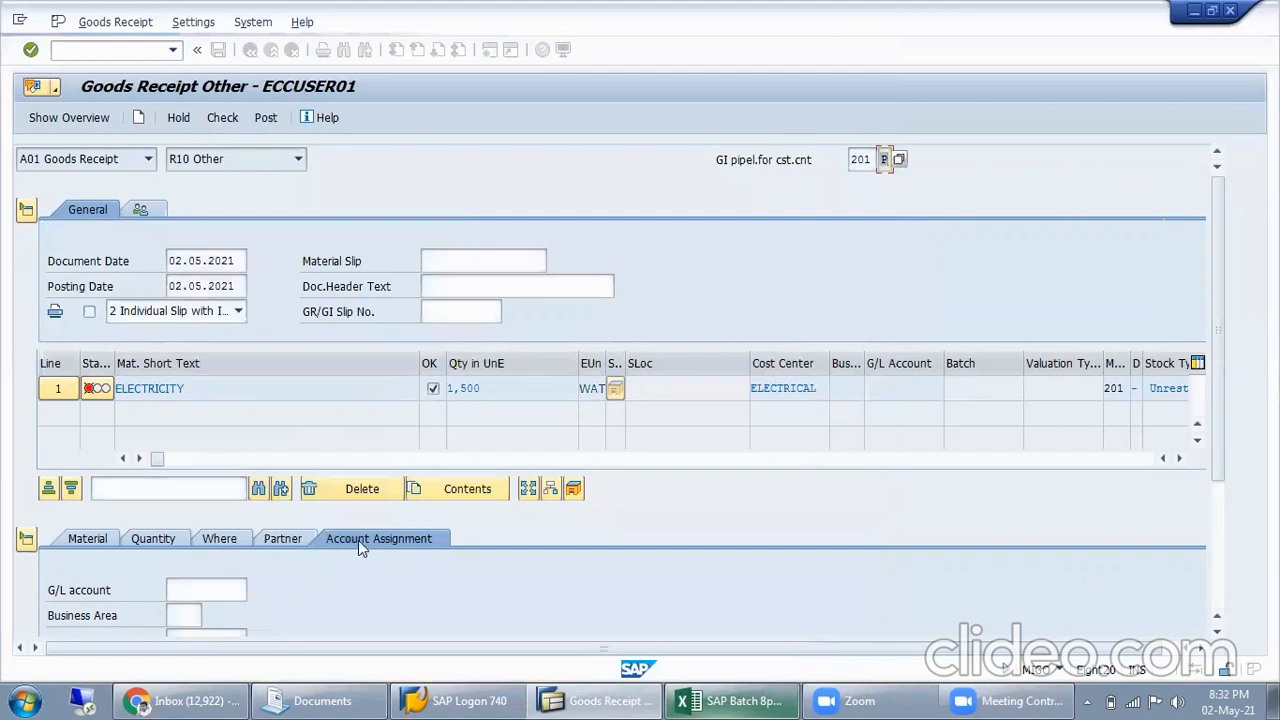
Change the ELECTRICITY item's cost center to IT and check the document again
scroll(300, 565, "down", 2)
left_click_drag(242, 547, 95, 534)
key("F4")
type("IT")
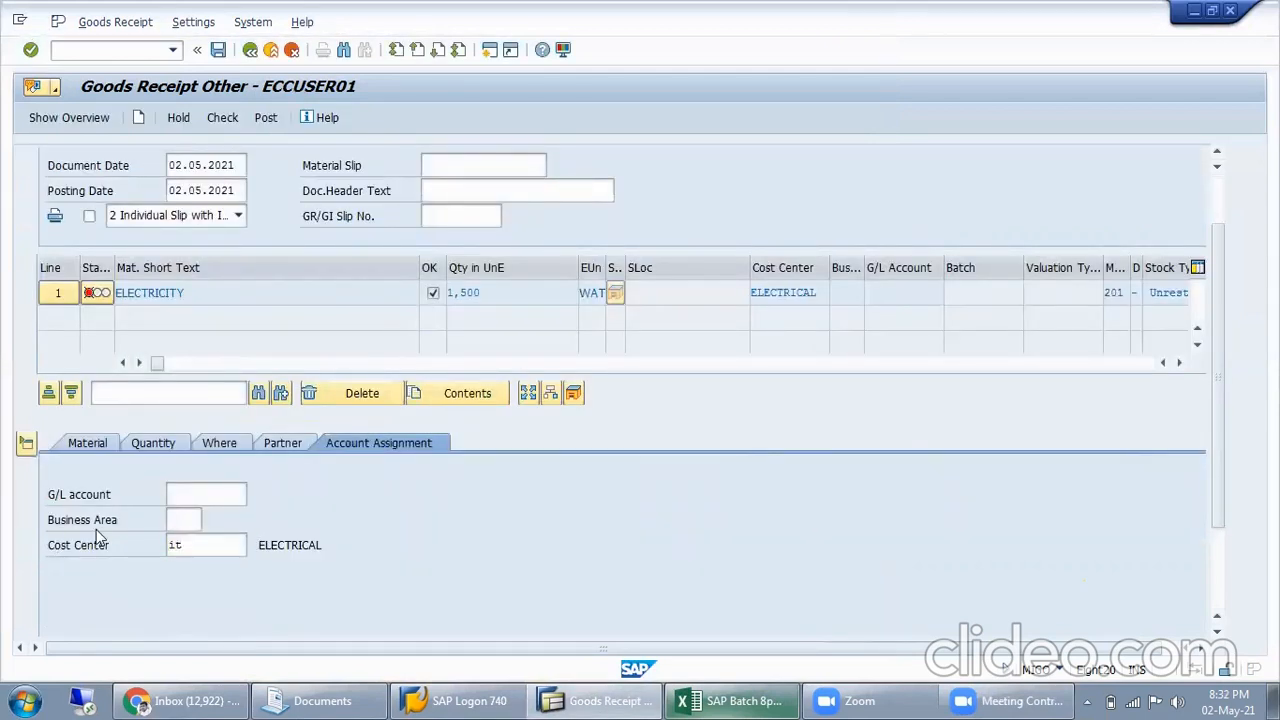
left_click(222, 117)
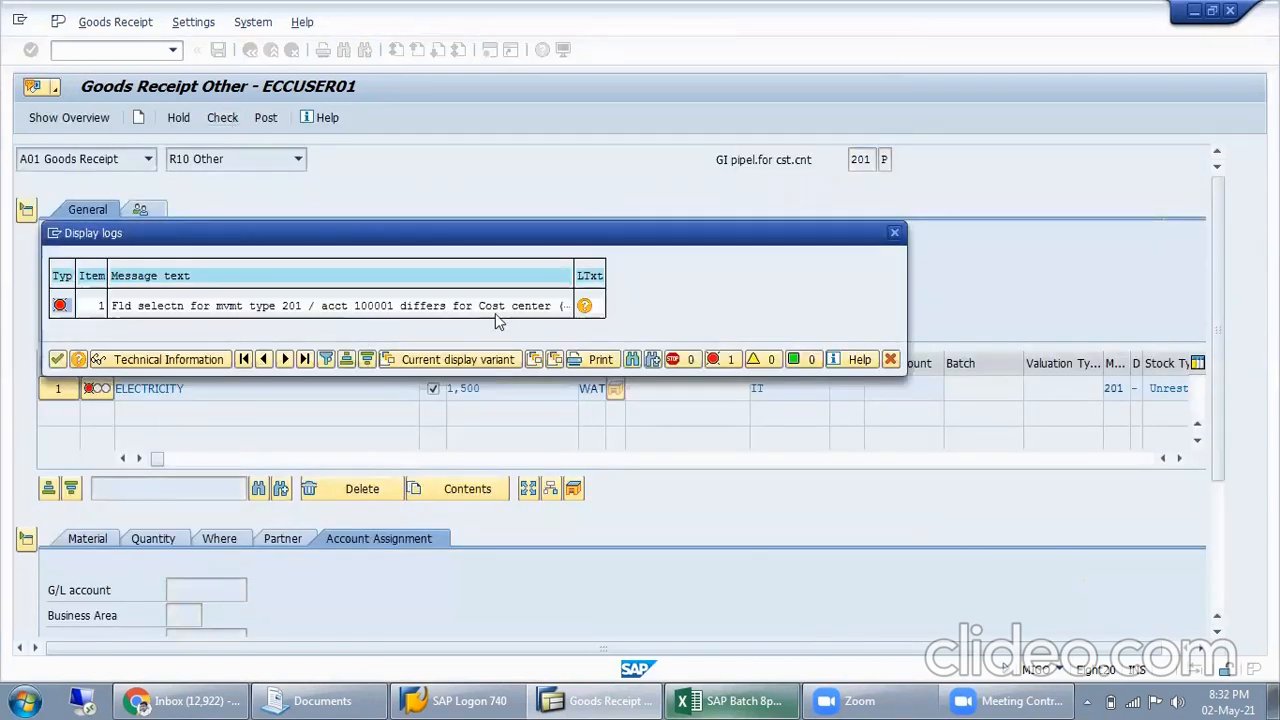
Examine the error's long text for the diagnosis, the G/L account and the field causing the conflict
left_click(576, 359)
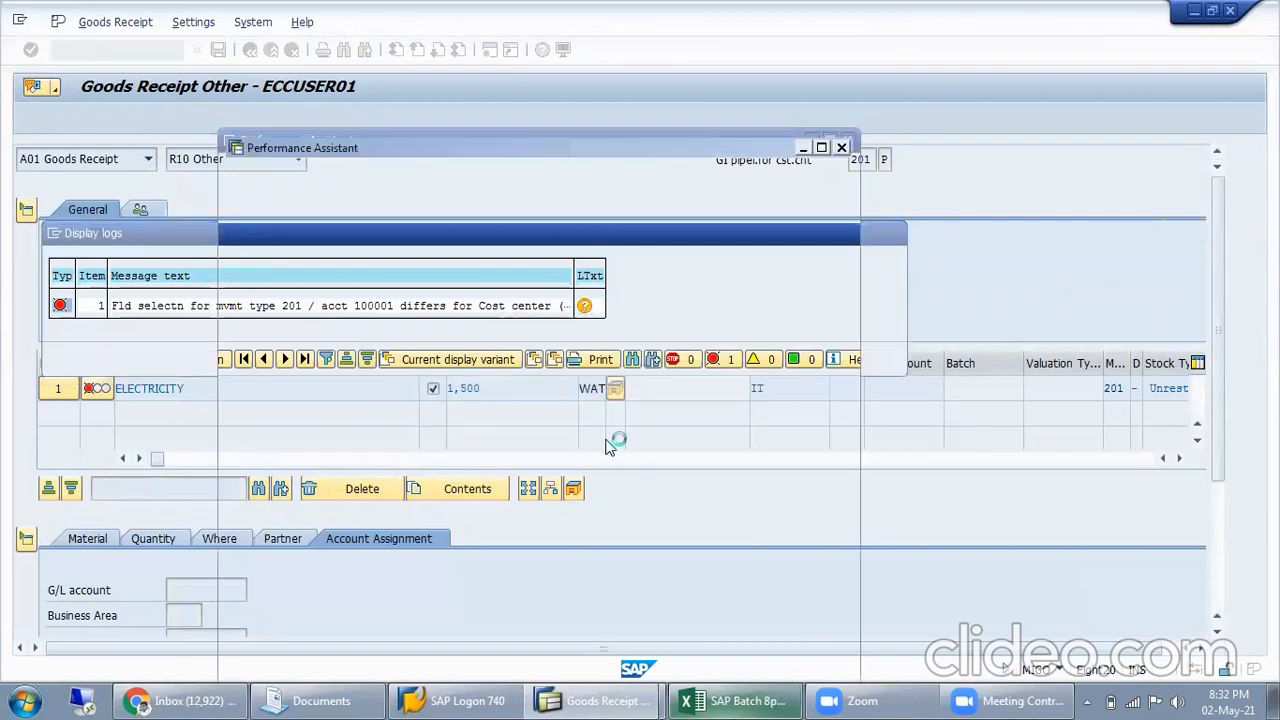
scroll(617, 529, "down", 1)
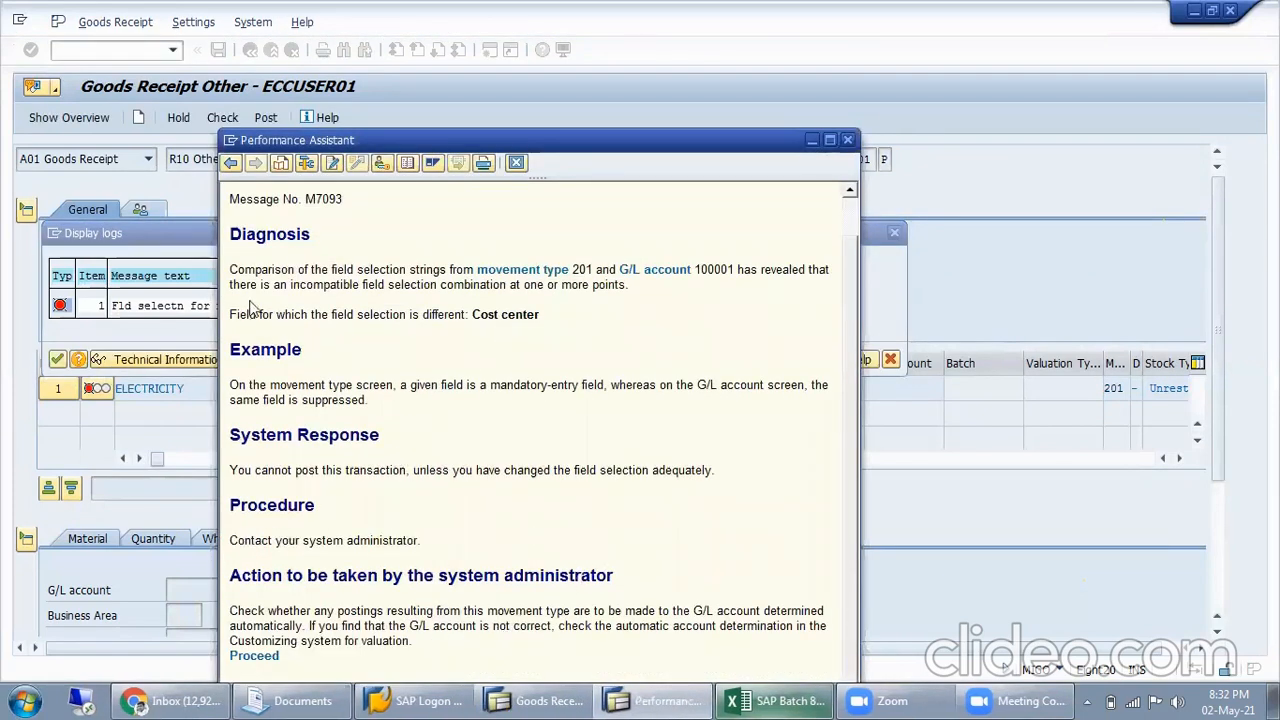
left_click_drag(231, 270, 541, 268)
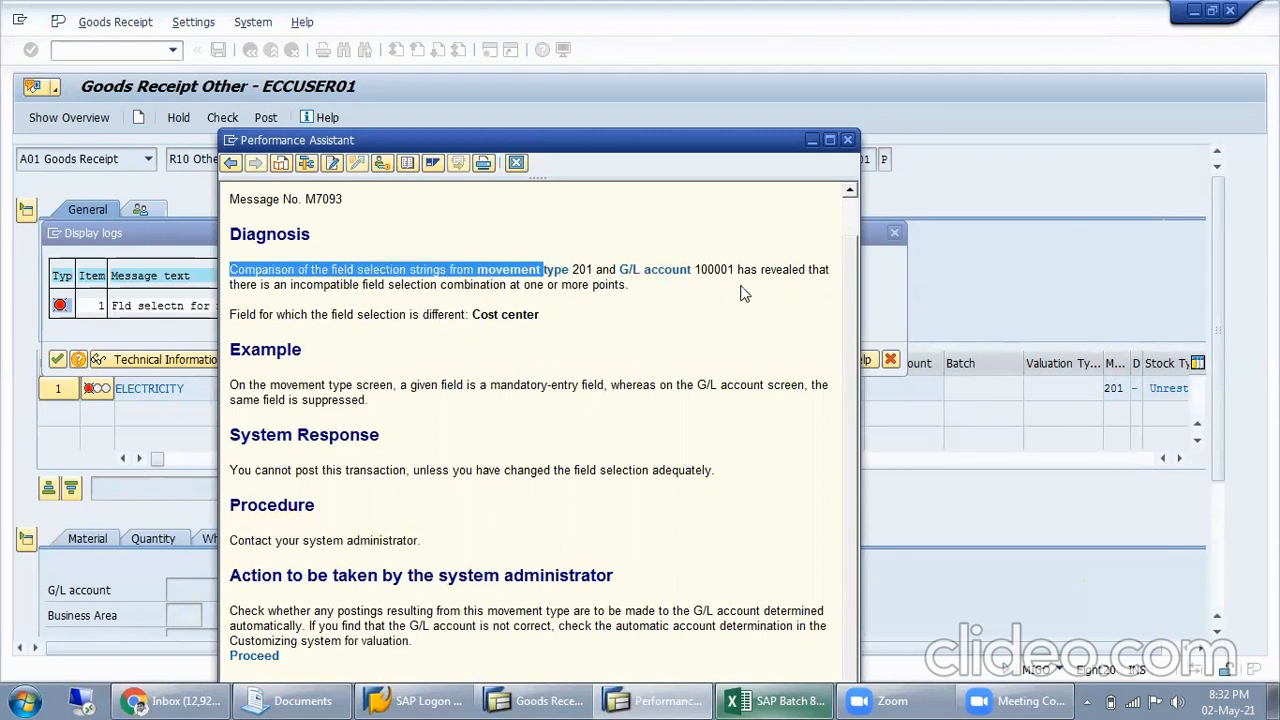
left_click_drag(737, 271, 806, 275)
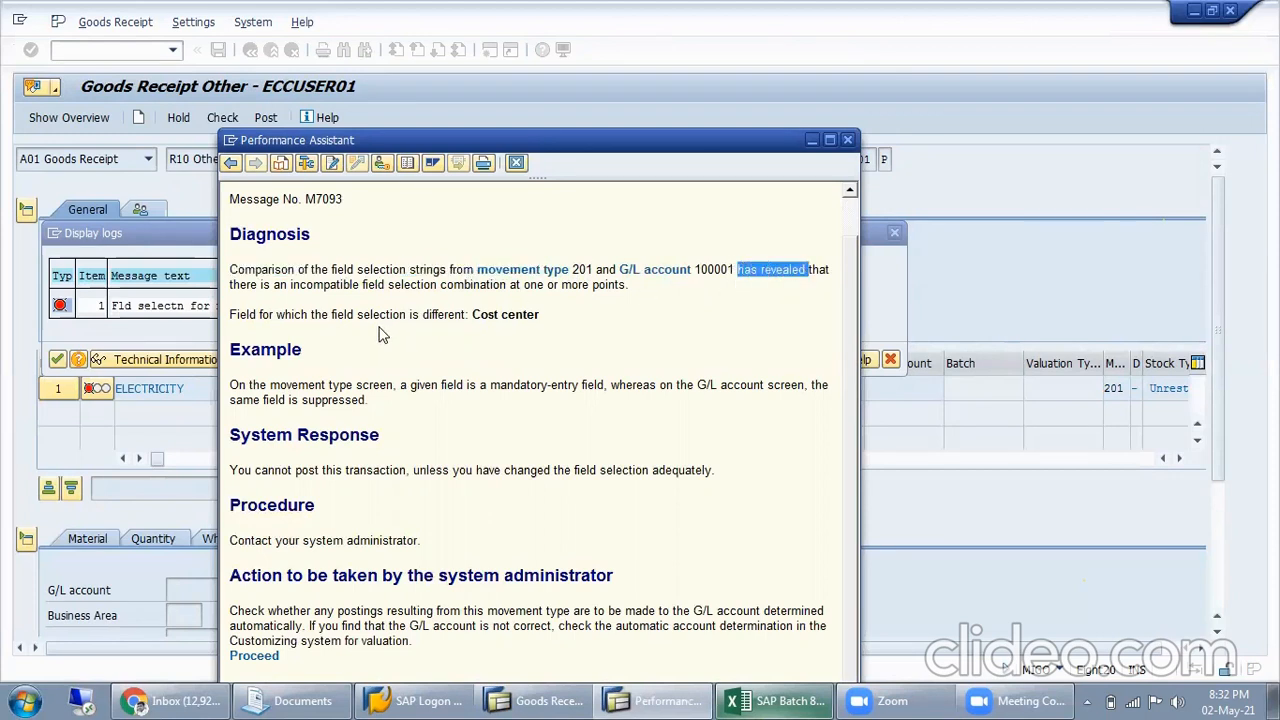
double_click(714, 271)
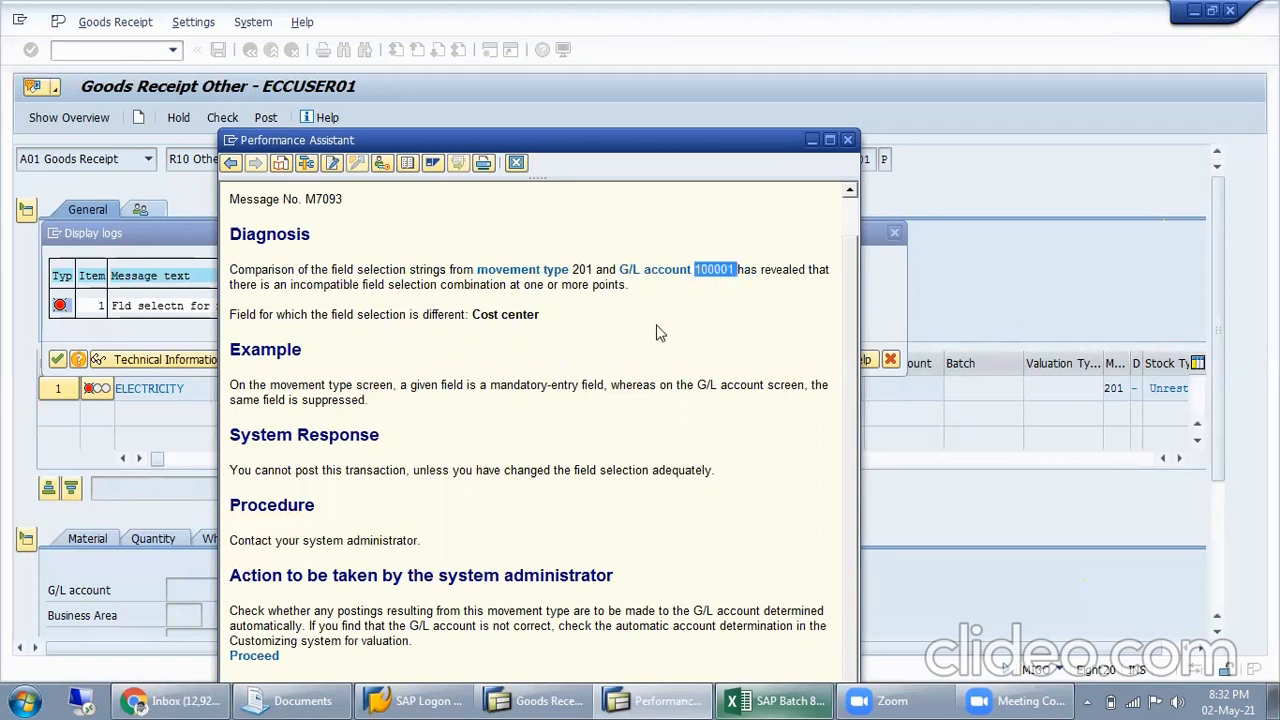
left_click_drag(600, 141, 606, 107)
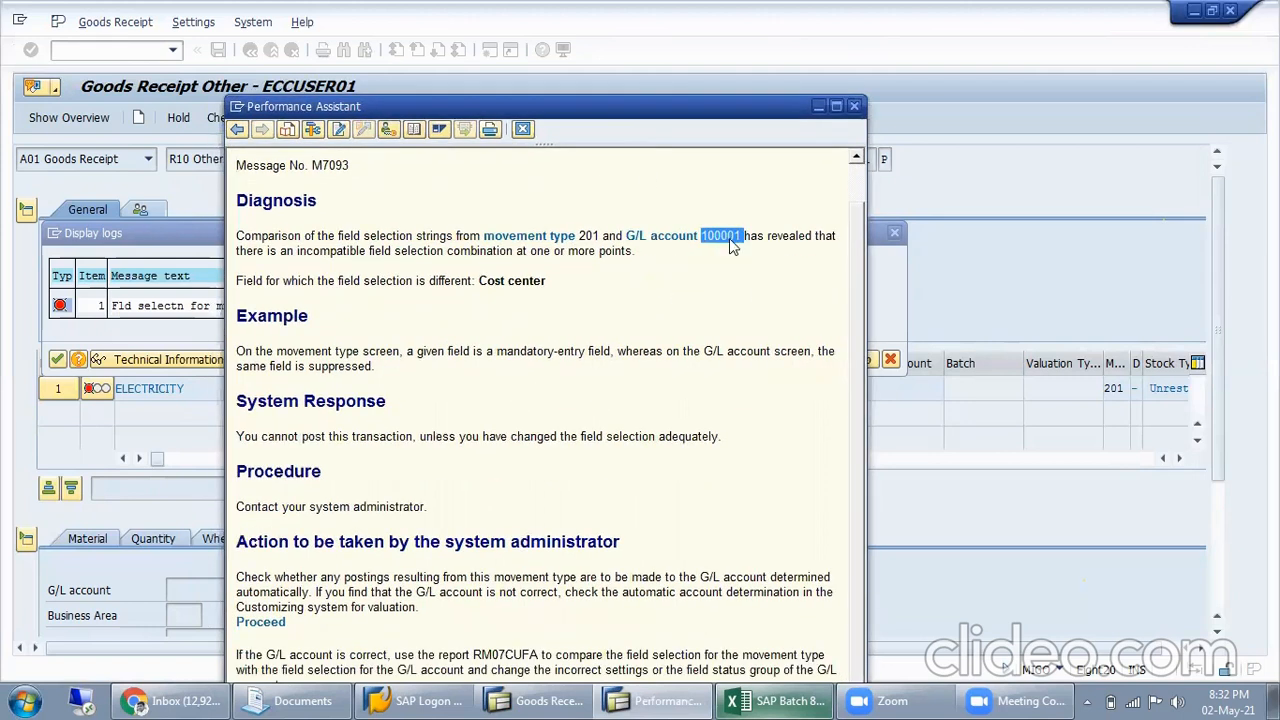
double_click(727, 238)
left_click_drag(492, 285, 651, 286)
left_click(700, 283)
Open the automatic posting configuration from the error help, skip through several valuation area entries and cancel the rest
left_click(325, 622)
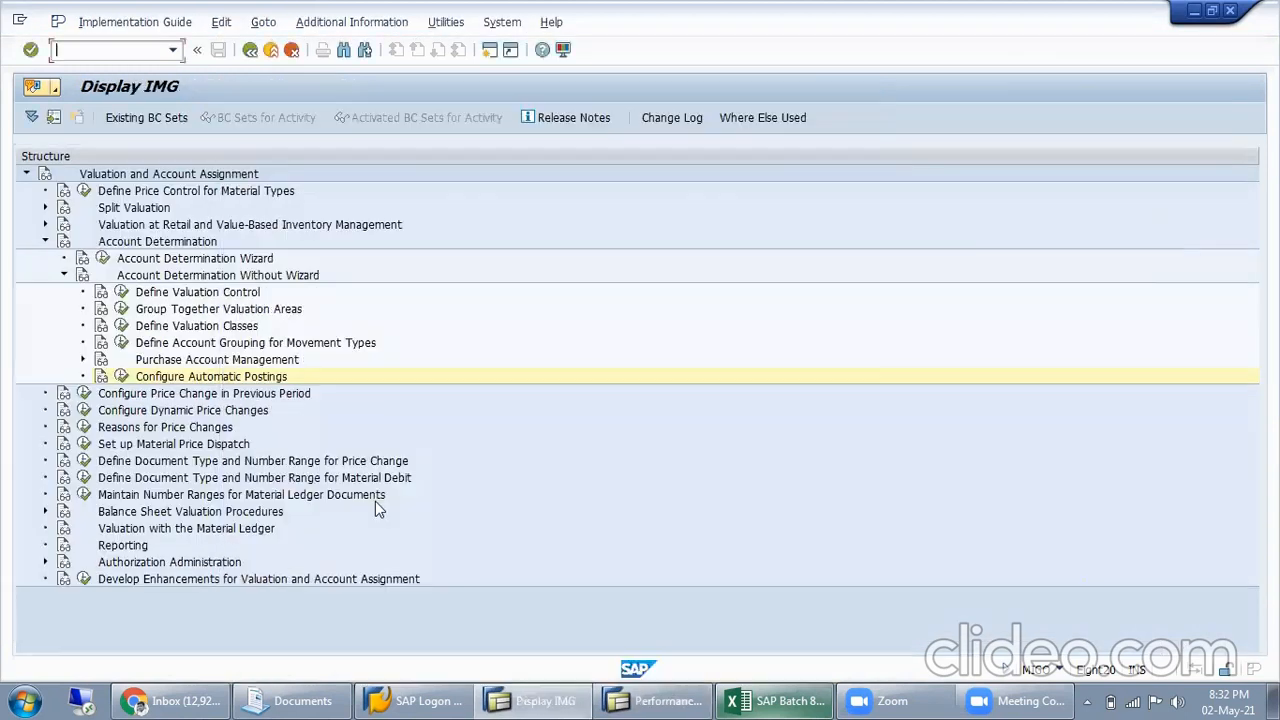
left_click(121, 376)
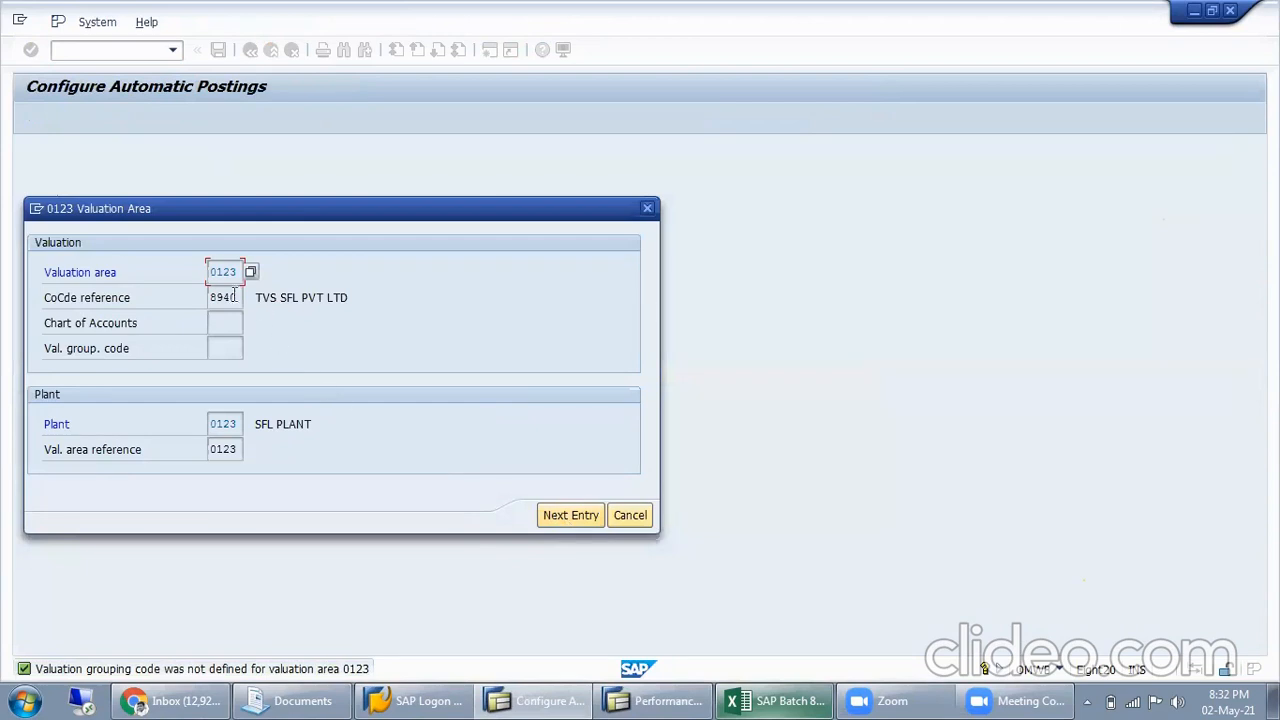
left_click(590, 515)
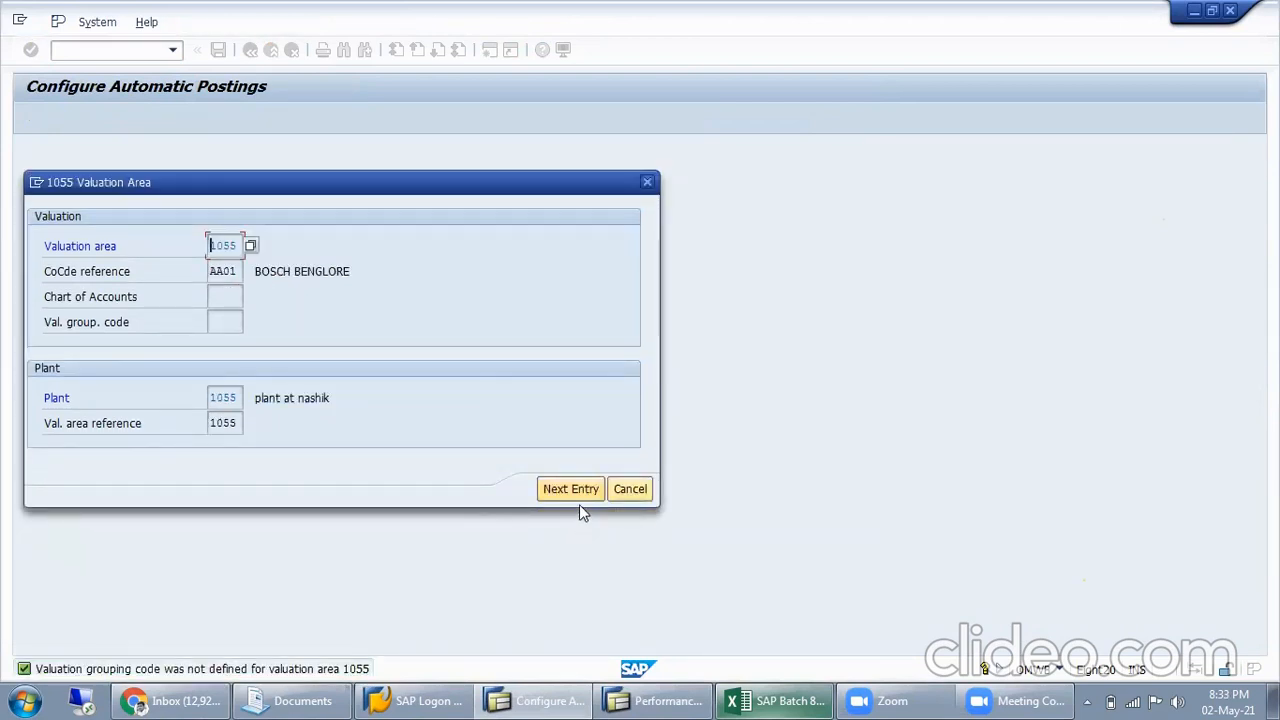
left_click(579, 489)
left_click(581, 467)
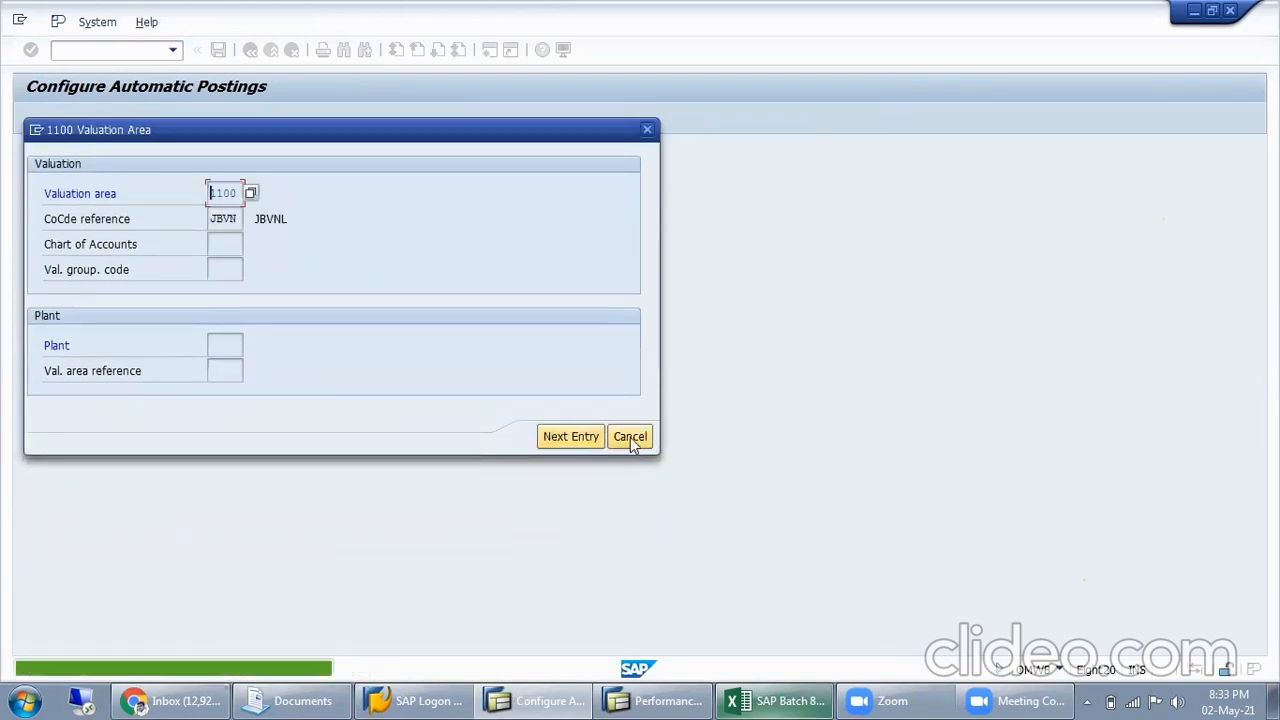
left_click(630, 437)
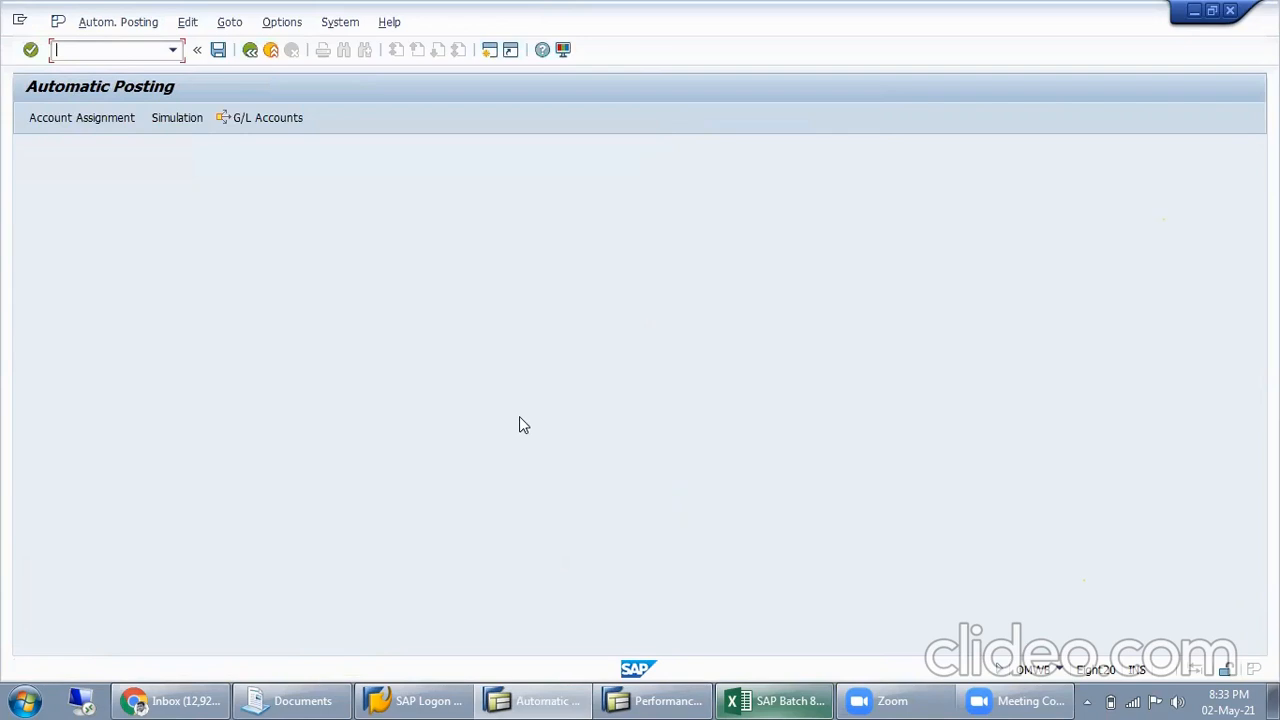
Close the error help and replace the automatic posting transaction with the material types configuration, transaction oms2
left_click(655, 700)
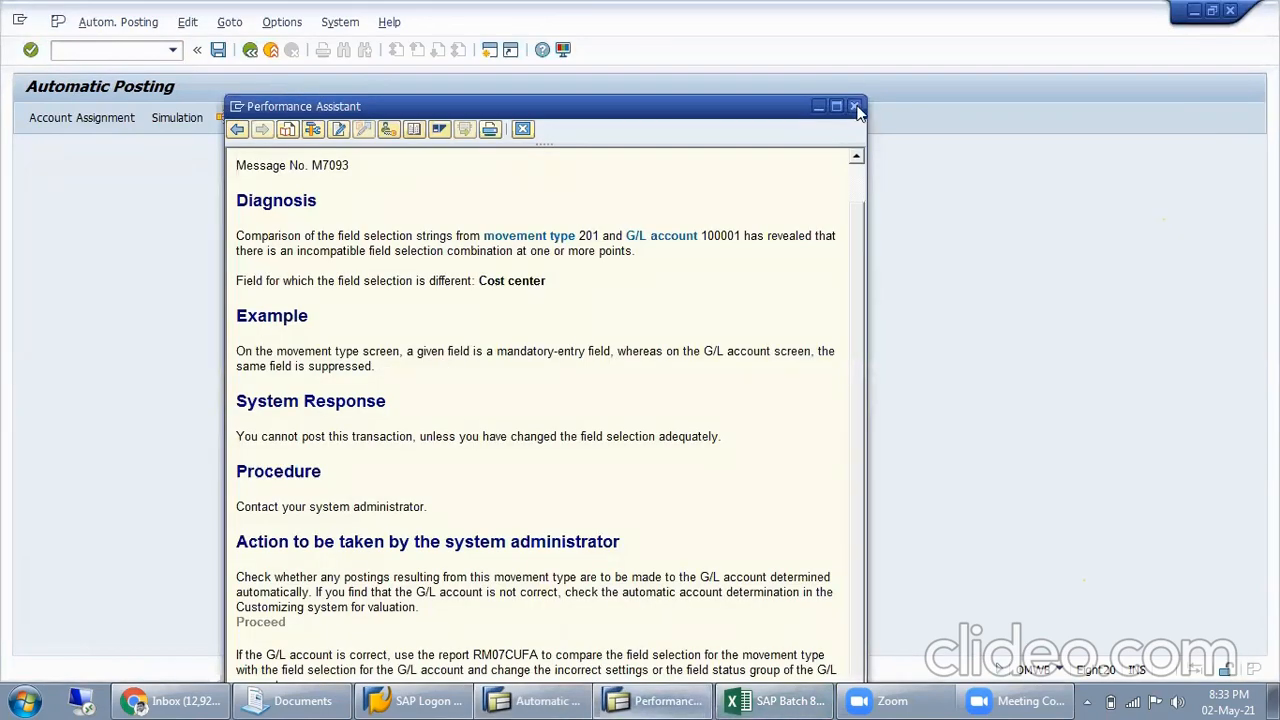
left_click(854, 106)
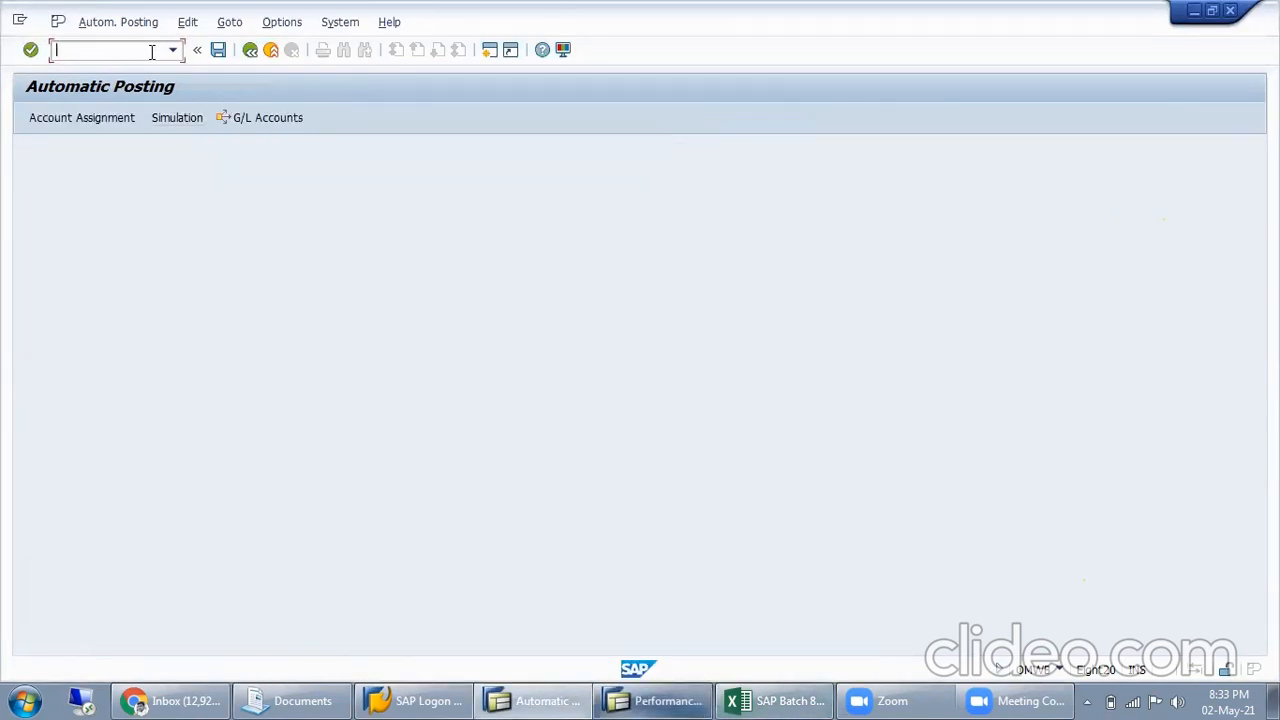
left_click(150, 52)
type("/n")
key("Return")
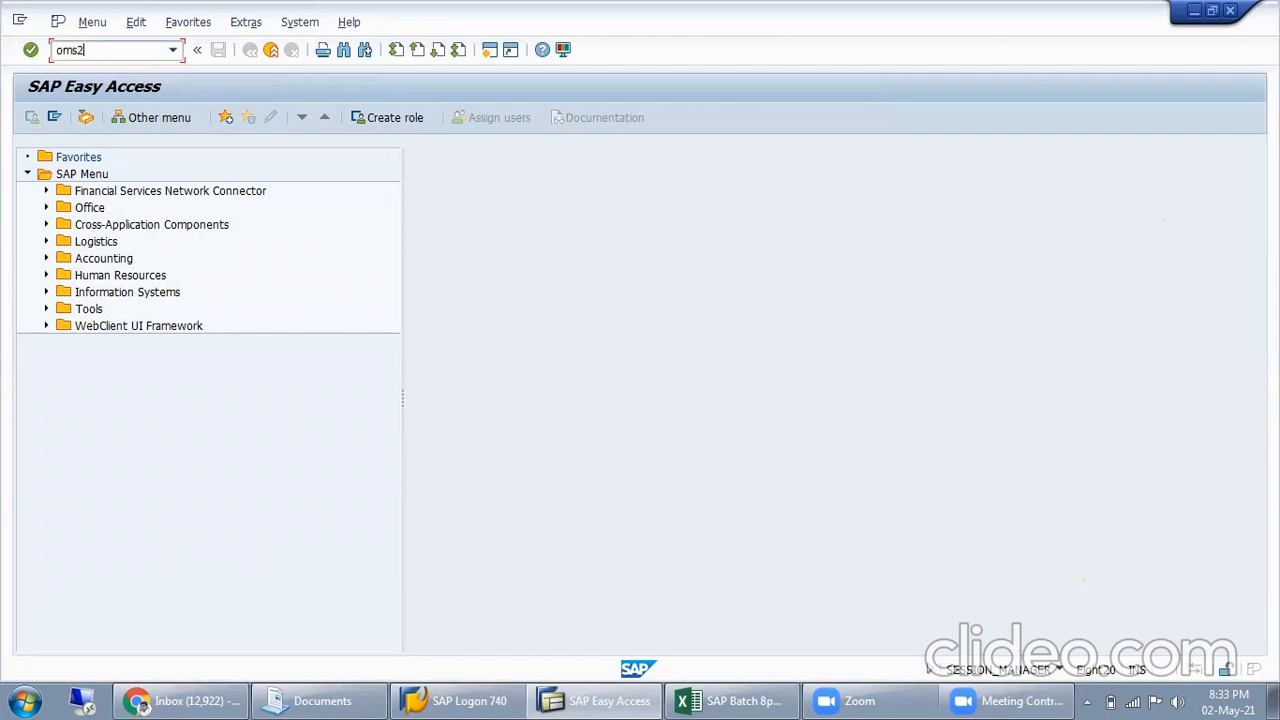
key("Return")
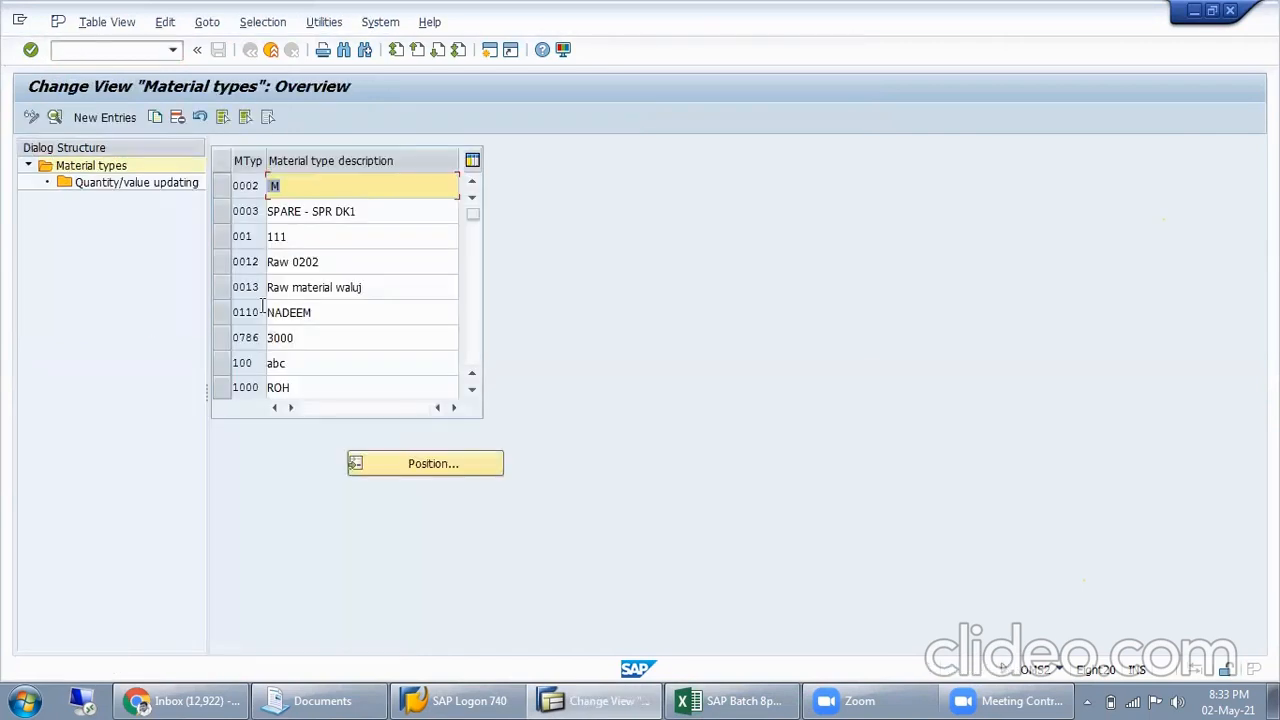
Position the material types list at Zo10 and again at material type Z001
left_click(413, 466)
type("Zo10")
key("Return")
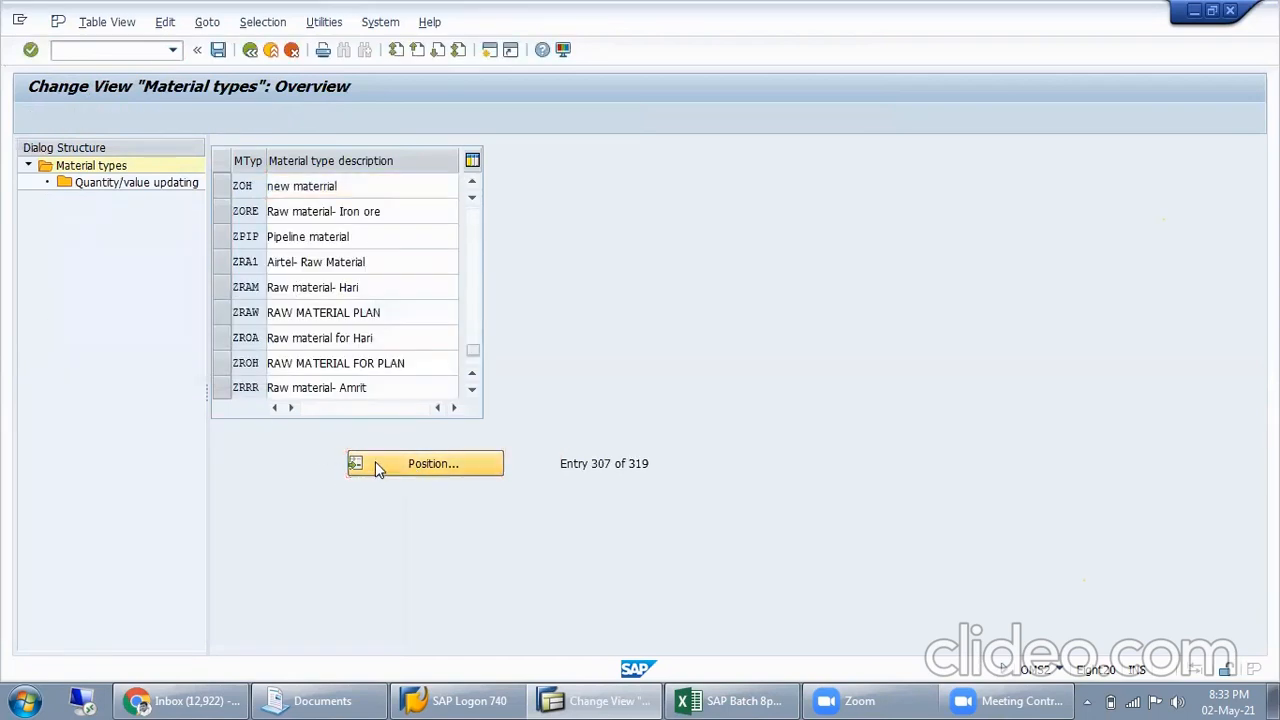
left_click(377, 465)
type("Z")
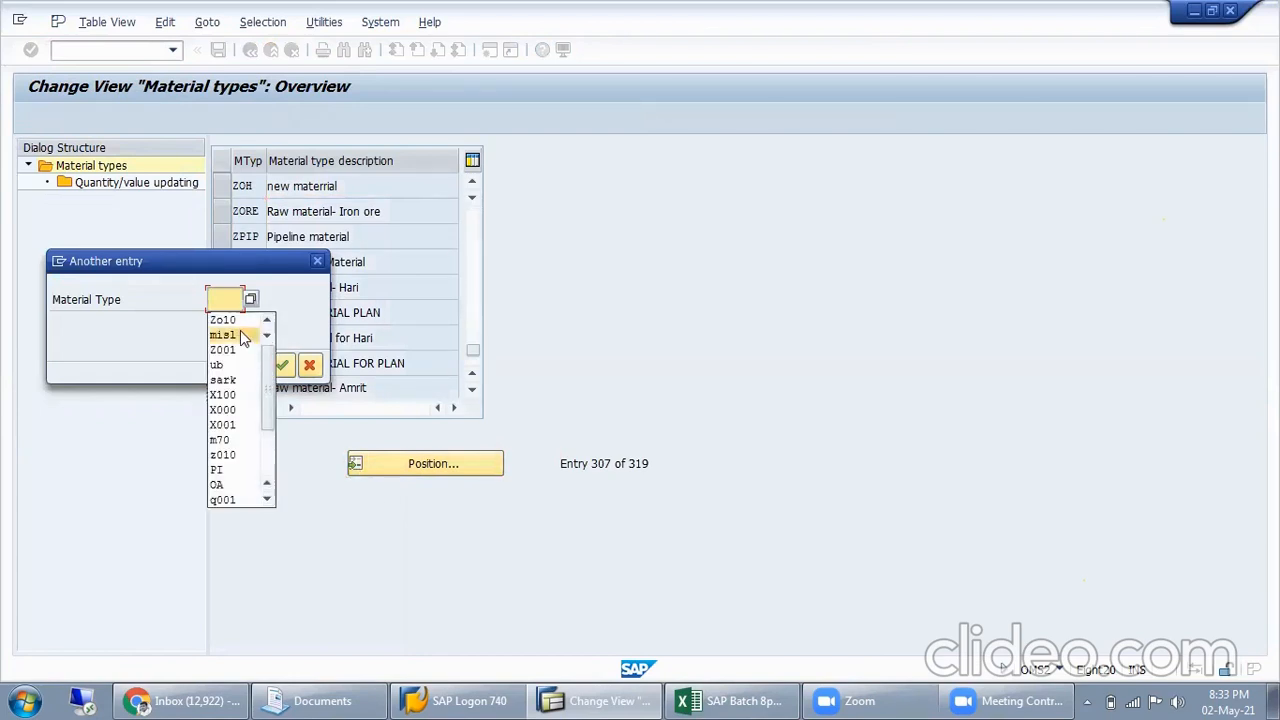
left_click(239, 350)
key("Return")
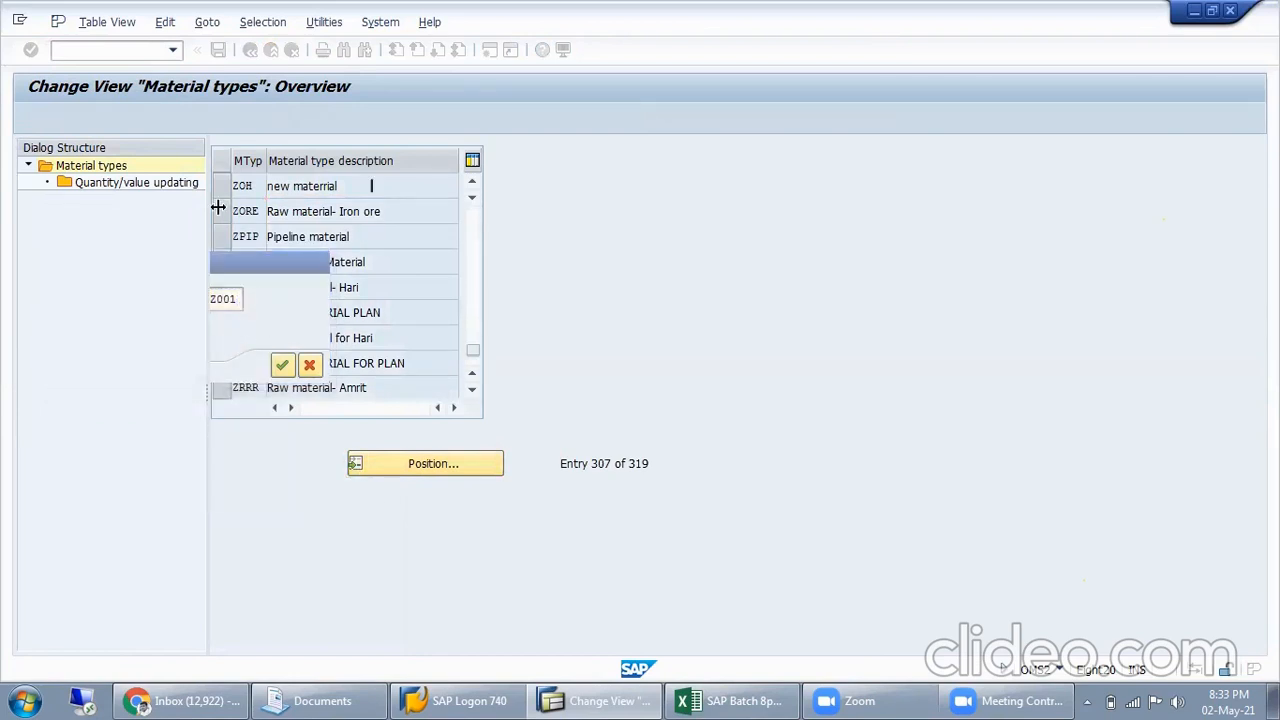
Switch off quantity and value updating for valuation area MISL under material type Z001 and save the change
double_click(140, 186)
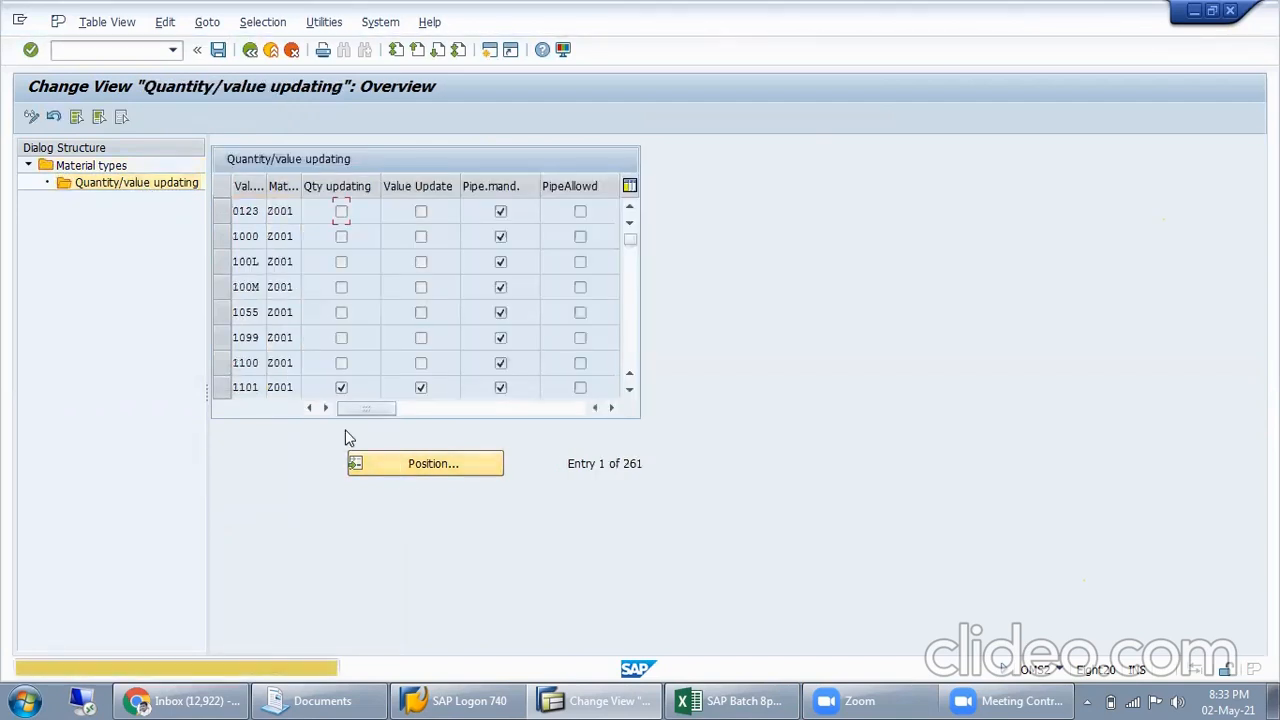
type("MISL")
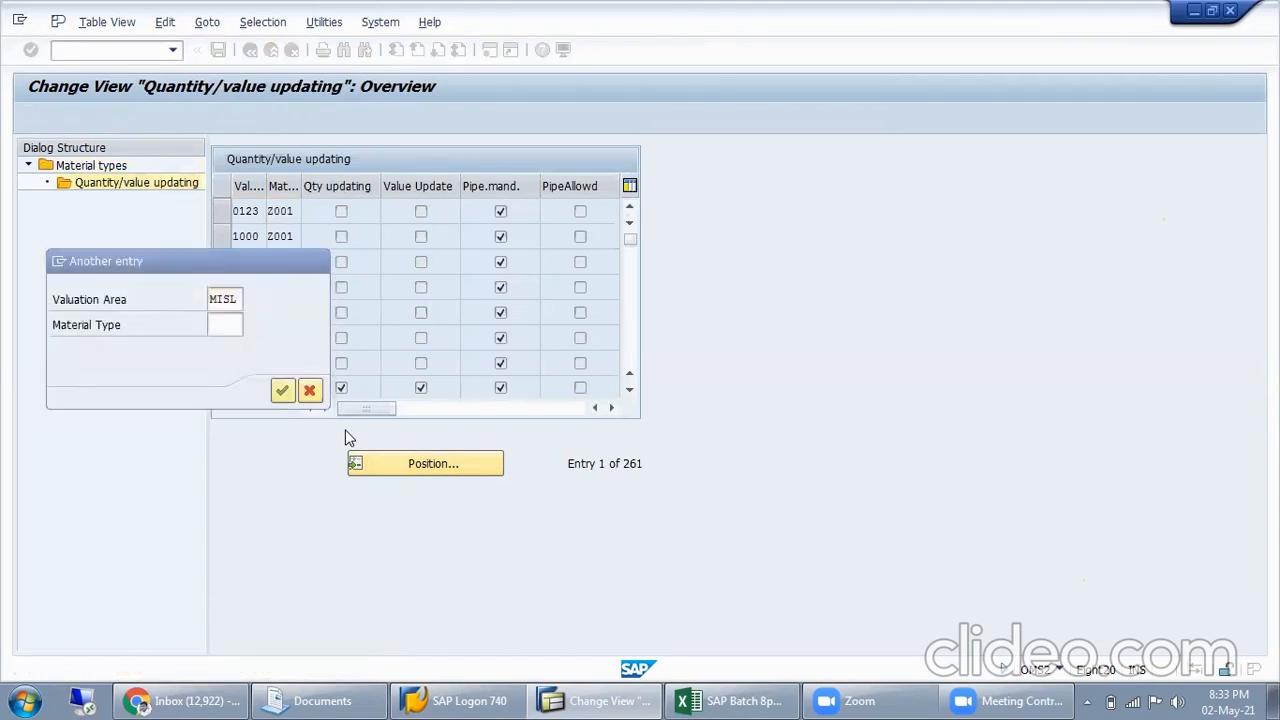
key("Return")
left_click(341, 211)
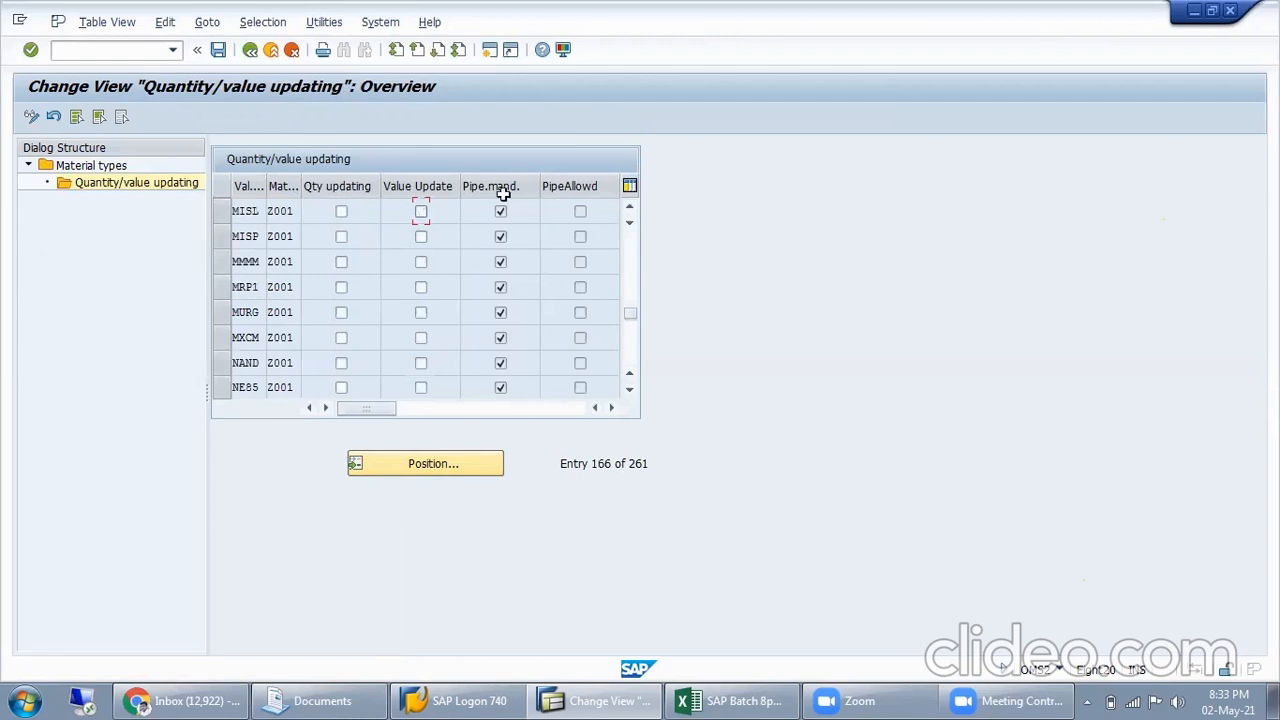
left_click(217, 52)
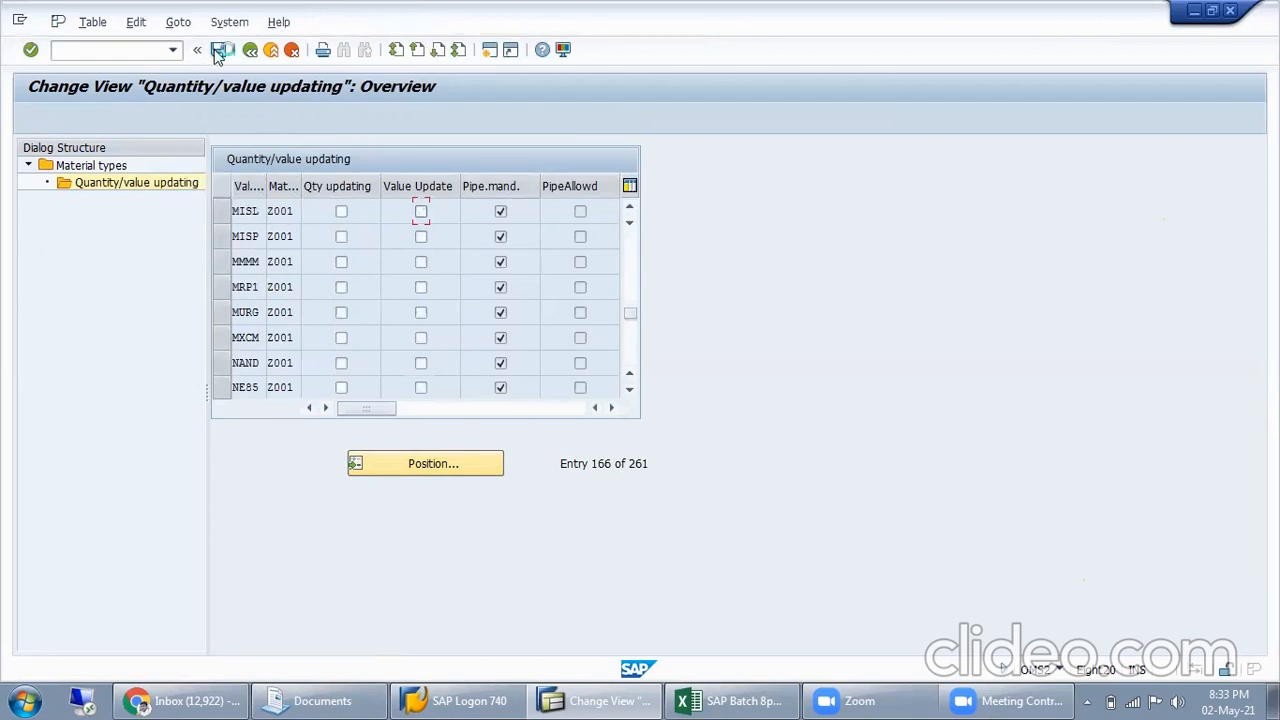
left_click(304, 364)
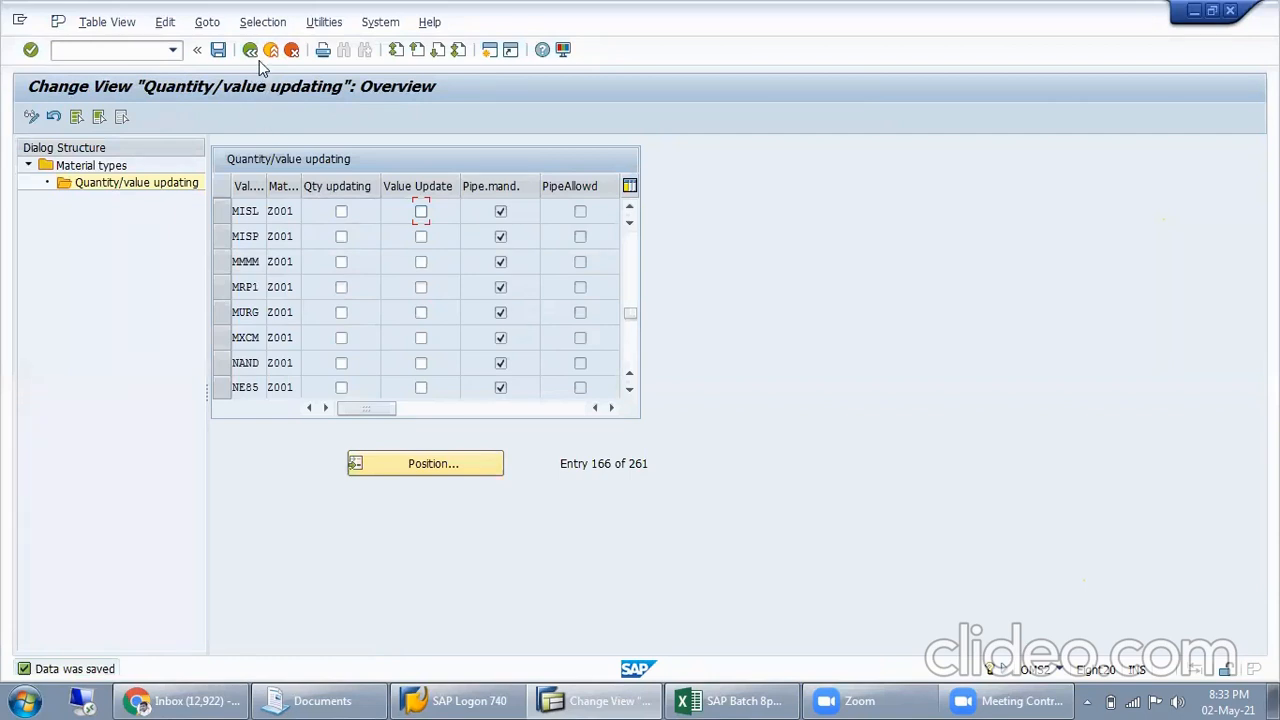
Return to the material types list, position it at Z001 and open that material type's details
left_click(100, 165)
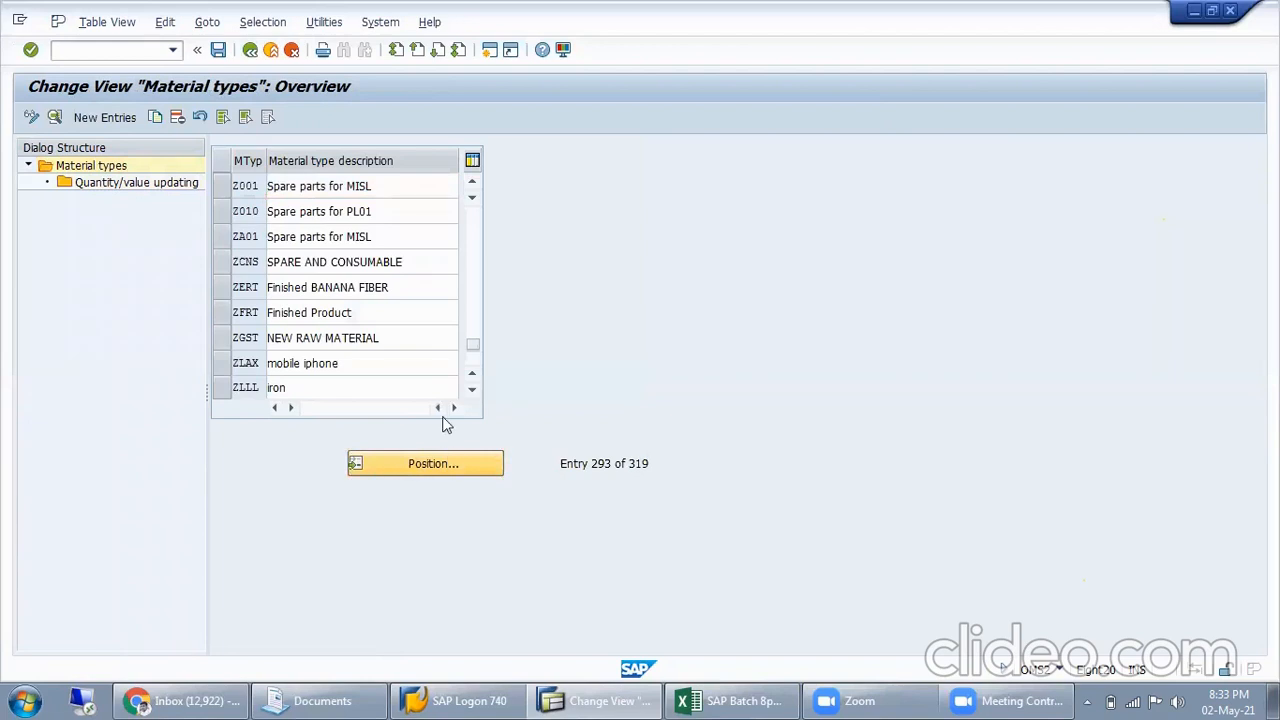
type("Z001")
key("Return")
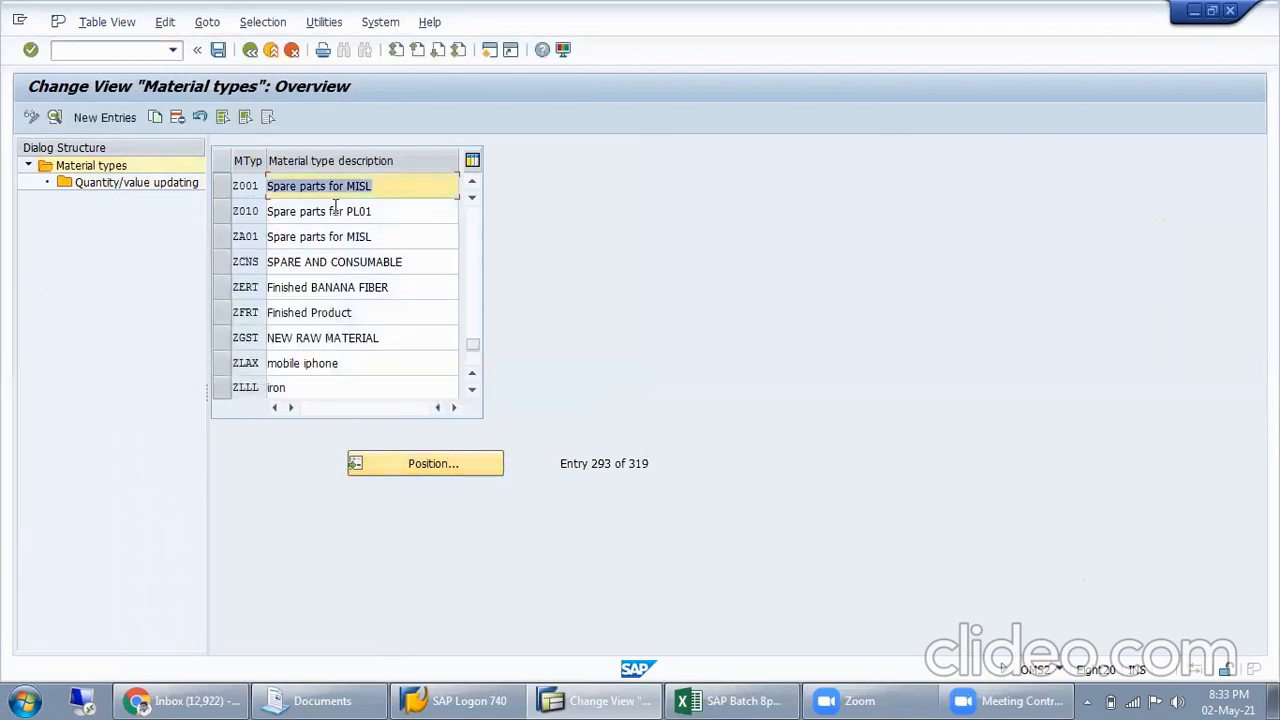
double_click(343, 190)
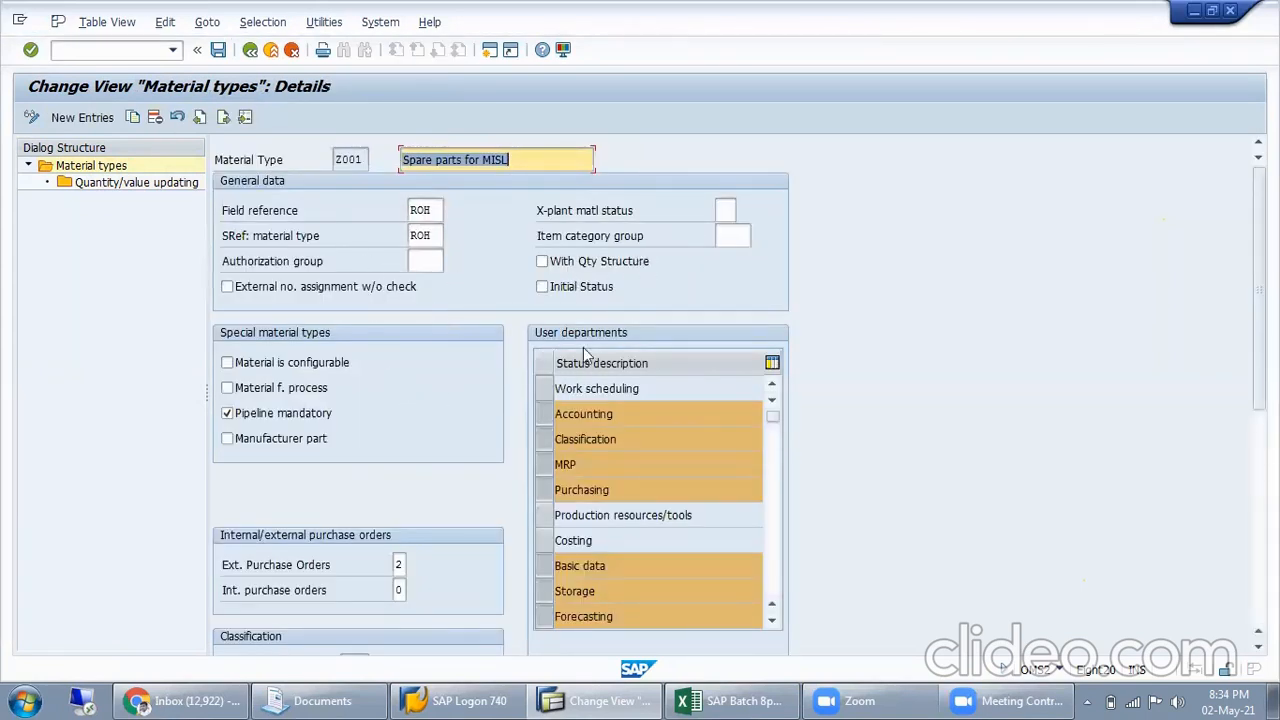
Review the classification, valuation, quantity/value updating and retail-specific settings of Z001, including the choices for its material type ID
scroll(369, 515, "down", 3)
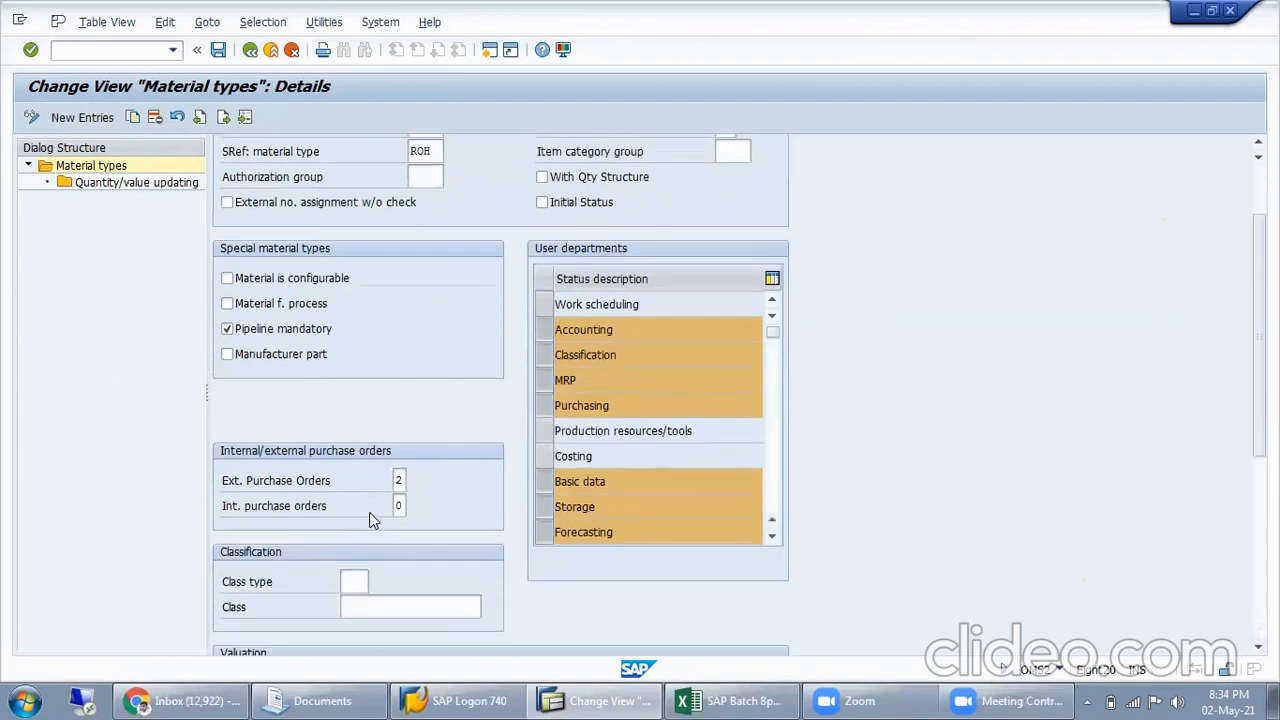
scroll(371, 518, "down", 3)
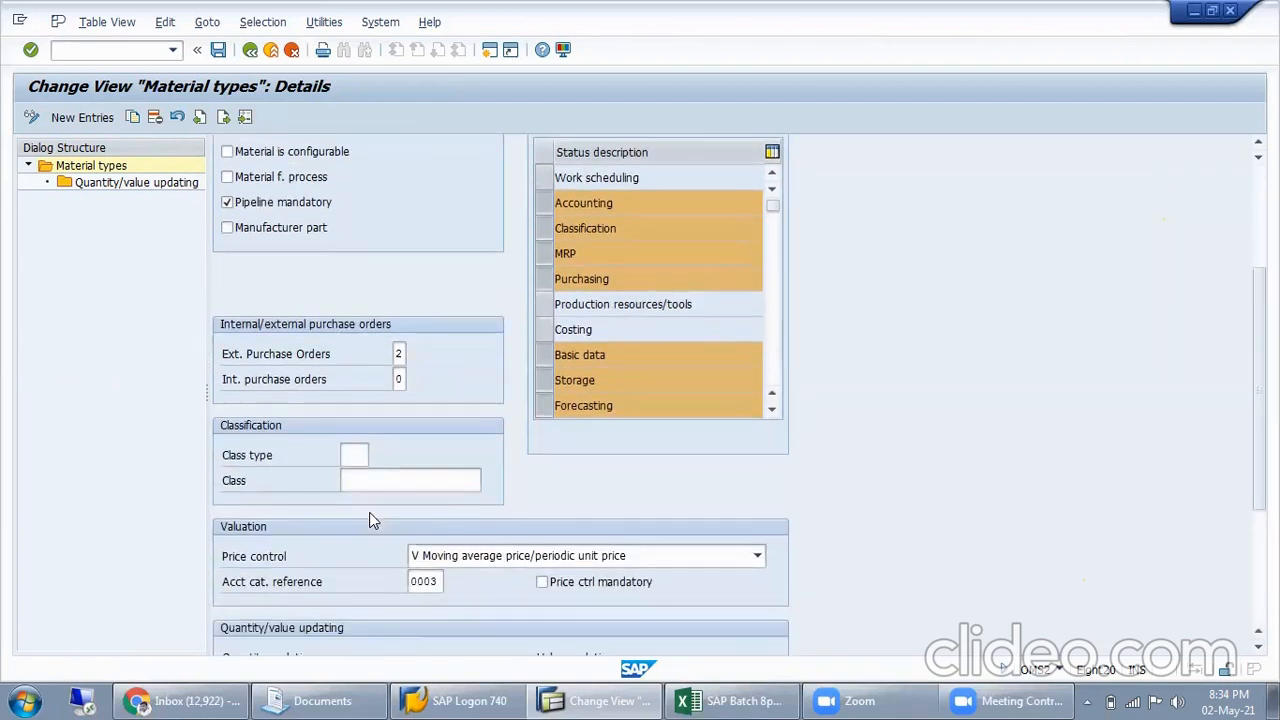
scroll(371, 520, "down", 3)
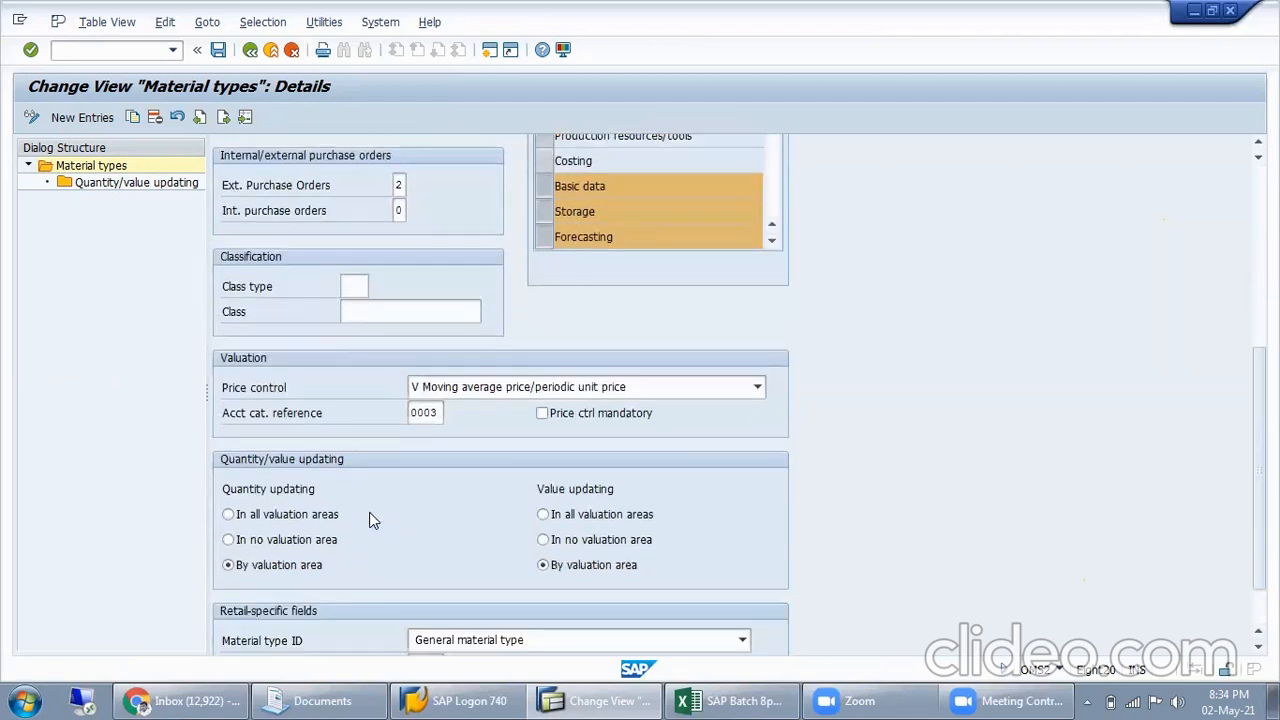
scroll(371, 520, "down", 1)
scroll(371, 520, "down", 1)
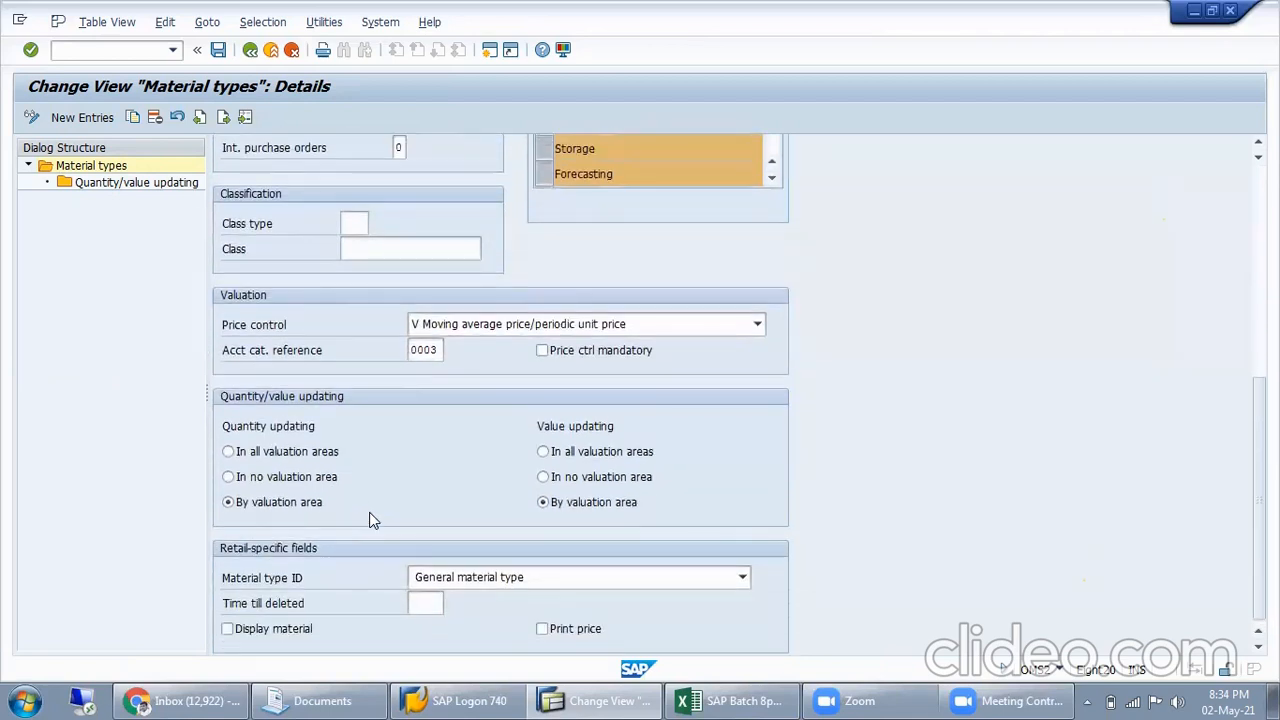
left_click(473, 578)
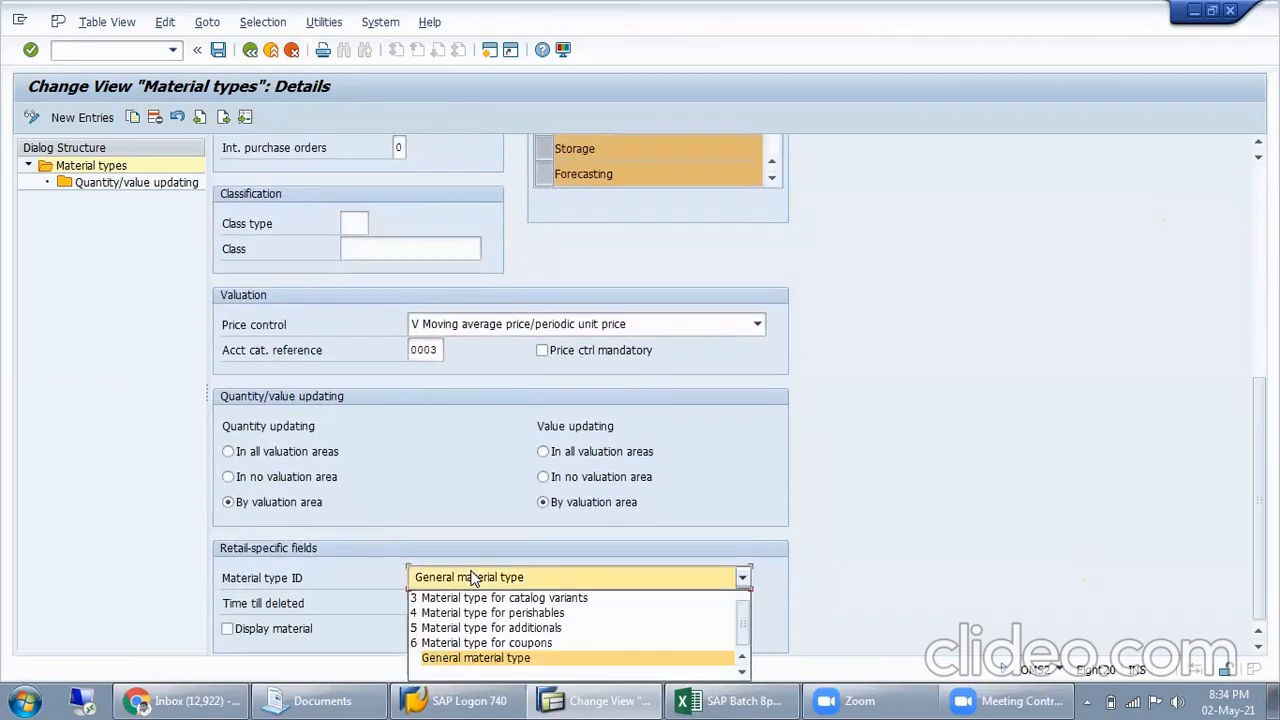
left_click(465, 471)
left_click(424, 577)
left_click(435, 462)
scroll(338, 299, "up", 1)
left_click(387, 248)
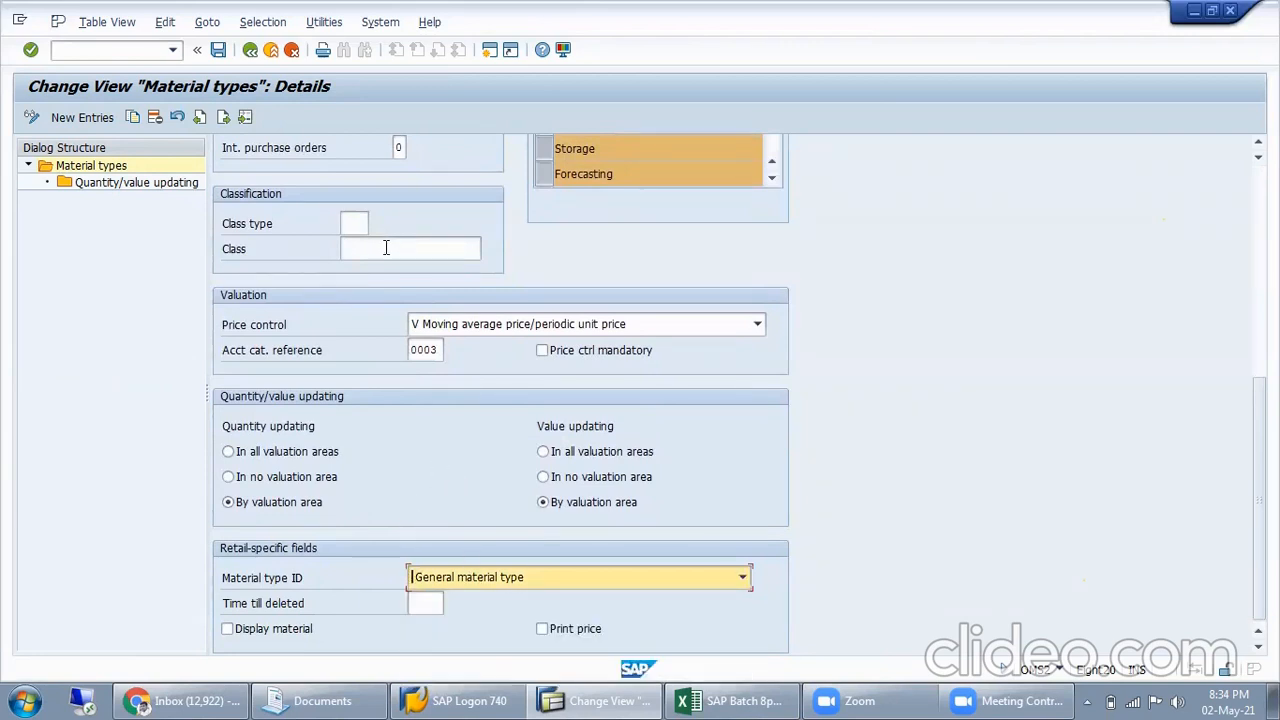
left_click(387, 248)
scroll(386, 252, "up", 2)
scroll(386, 262, "up", 1)
Browse the available account category references for Z001 and close the list without picking one
left_click(429, 475)
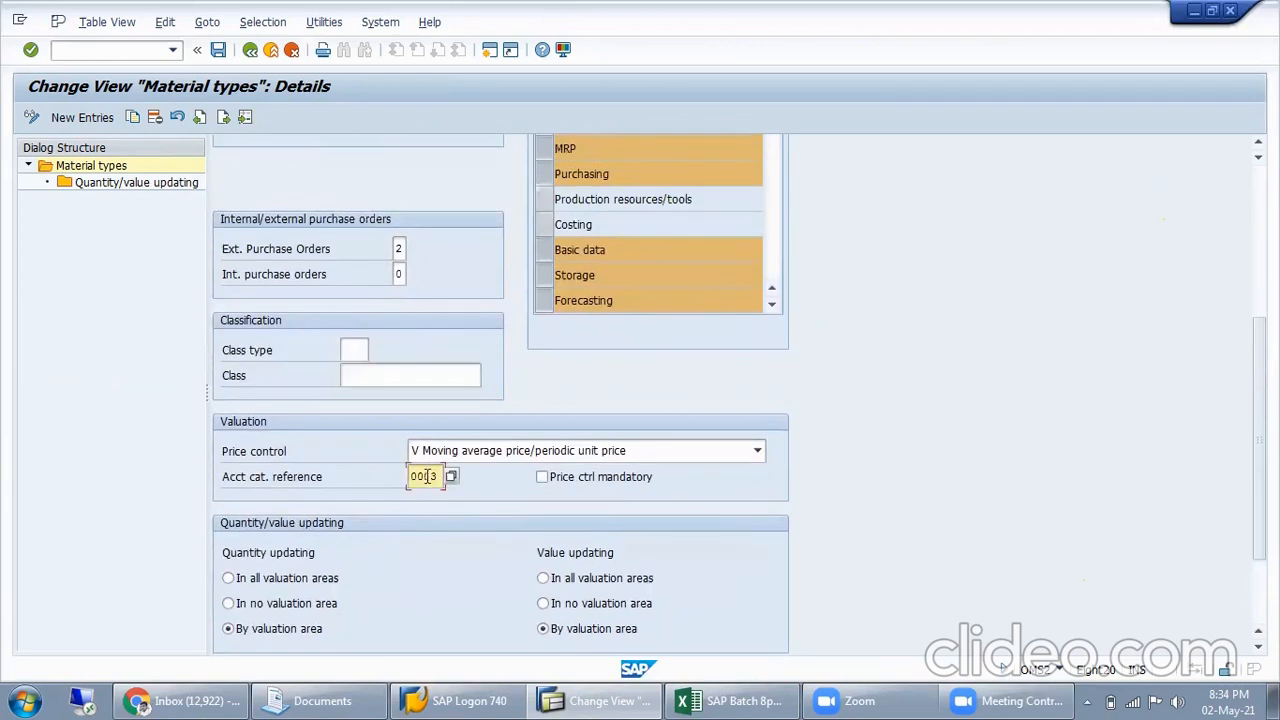
left_click(452, 477)
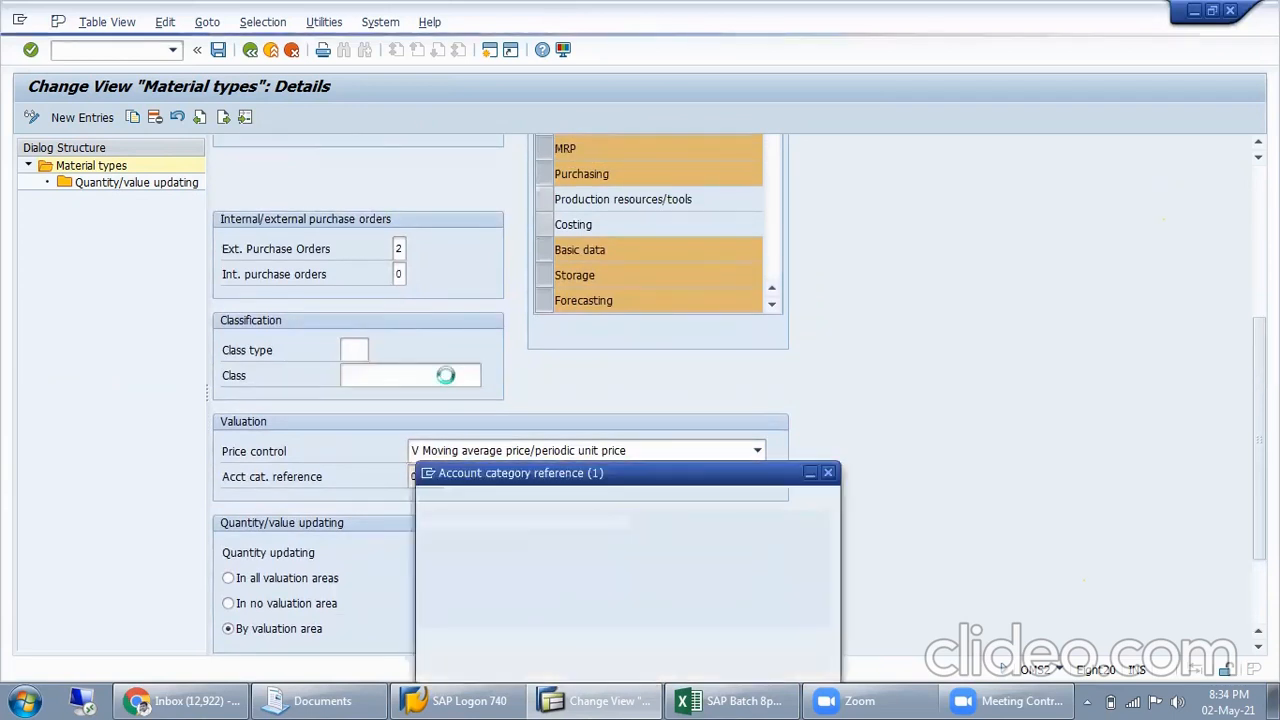
scroll(643, 405, "down", 2)
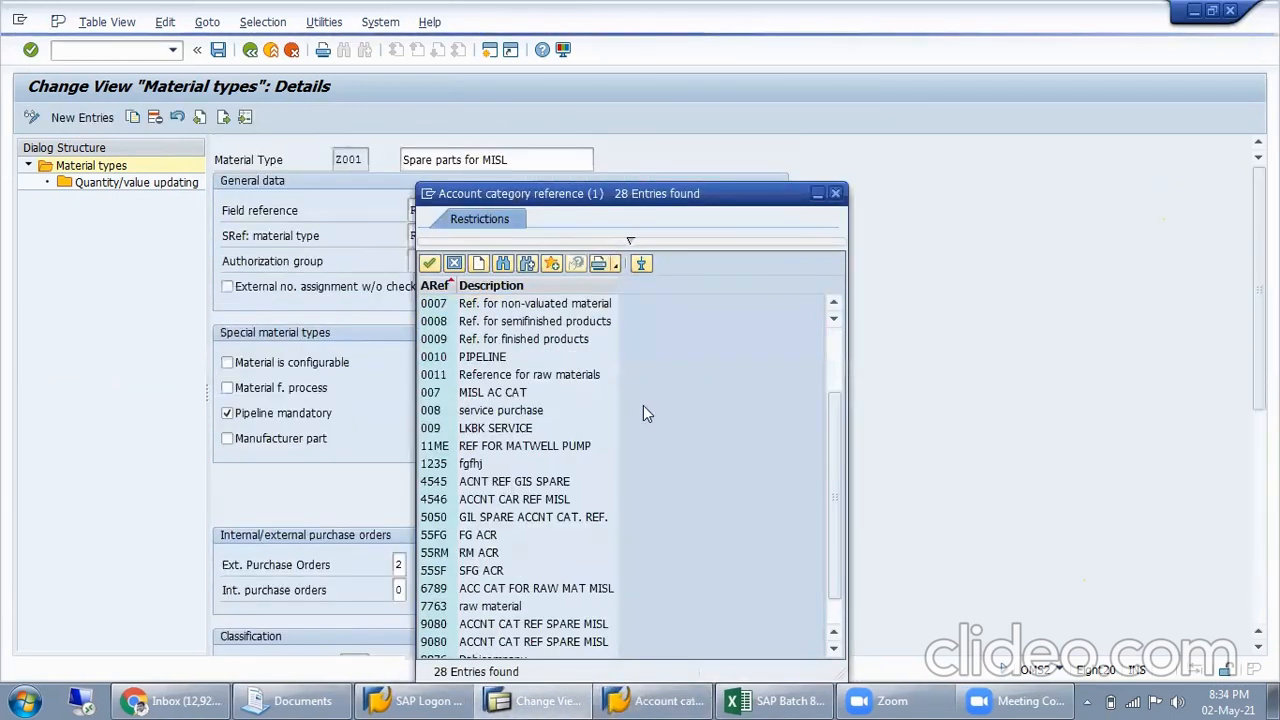
scroll(613, 372, "up", 2)
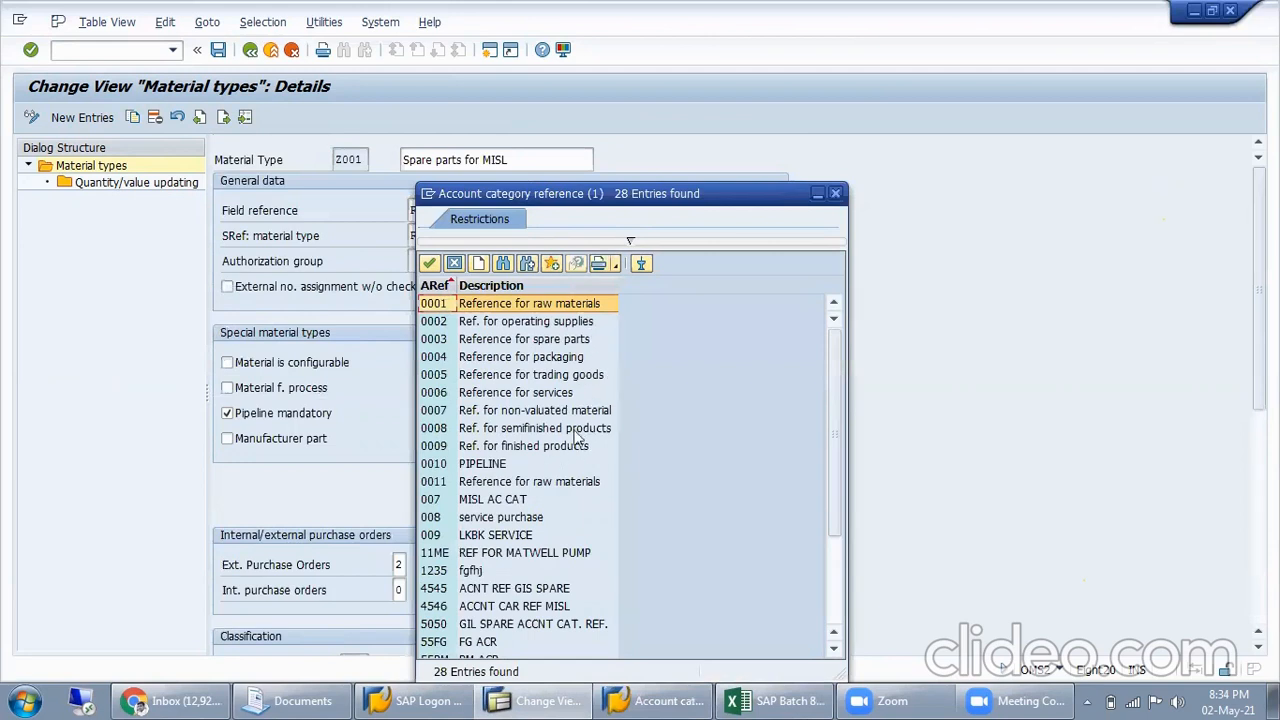
left_click(835, 194)
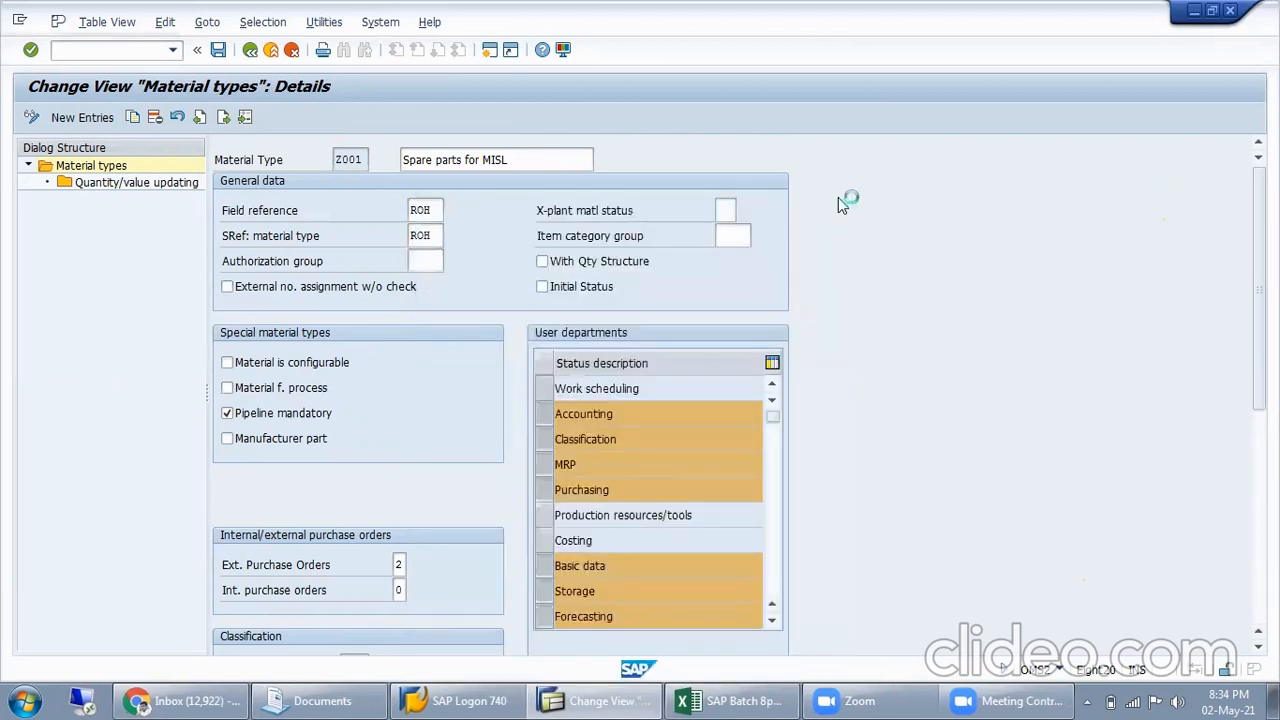
Save the details of material type Z001 and leave them
left_click(218, 51)
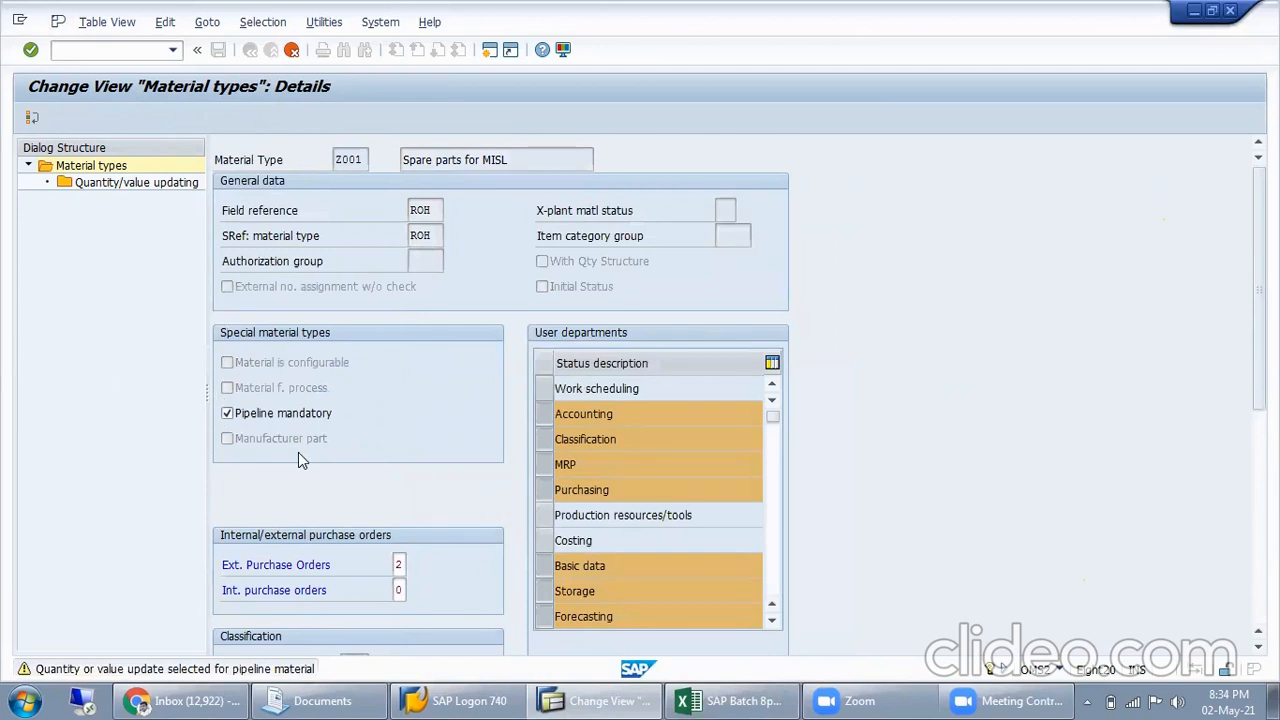
key("Return")
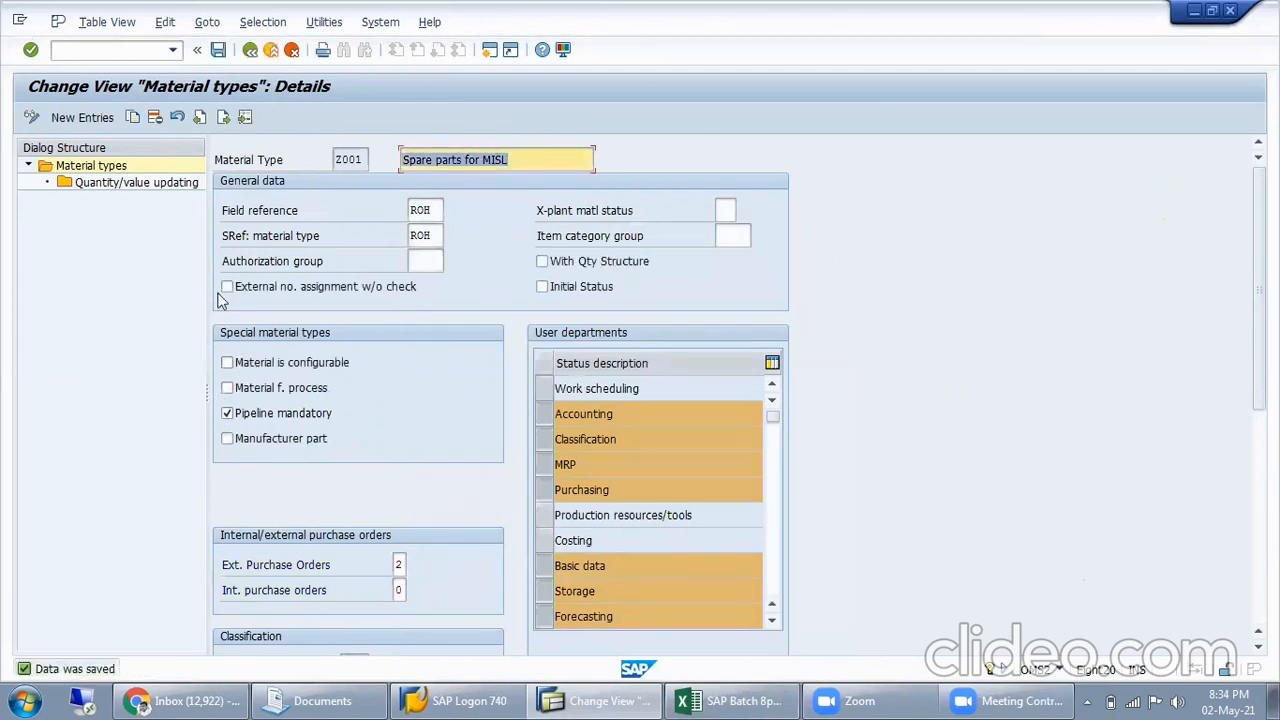
left_click(271, 53)
Replace the material types configuration with the goods movement transaction, using /nmigo
left_click(613, 700)
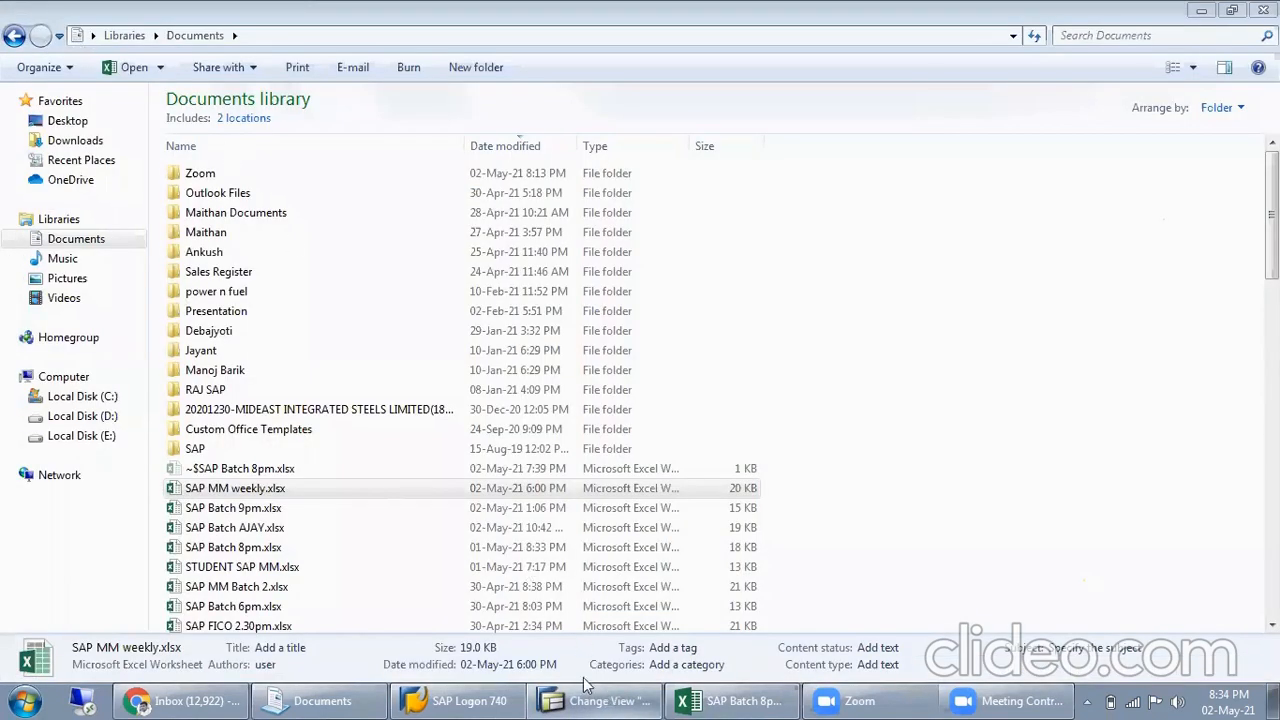
left_click(590, 699)
left_click(112, 52)
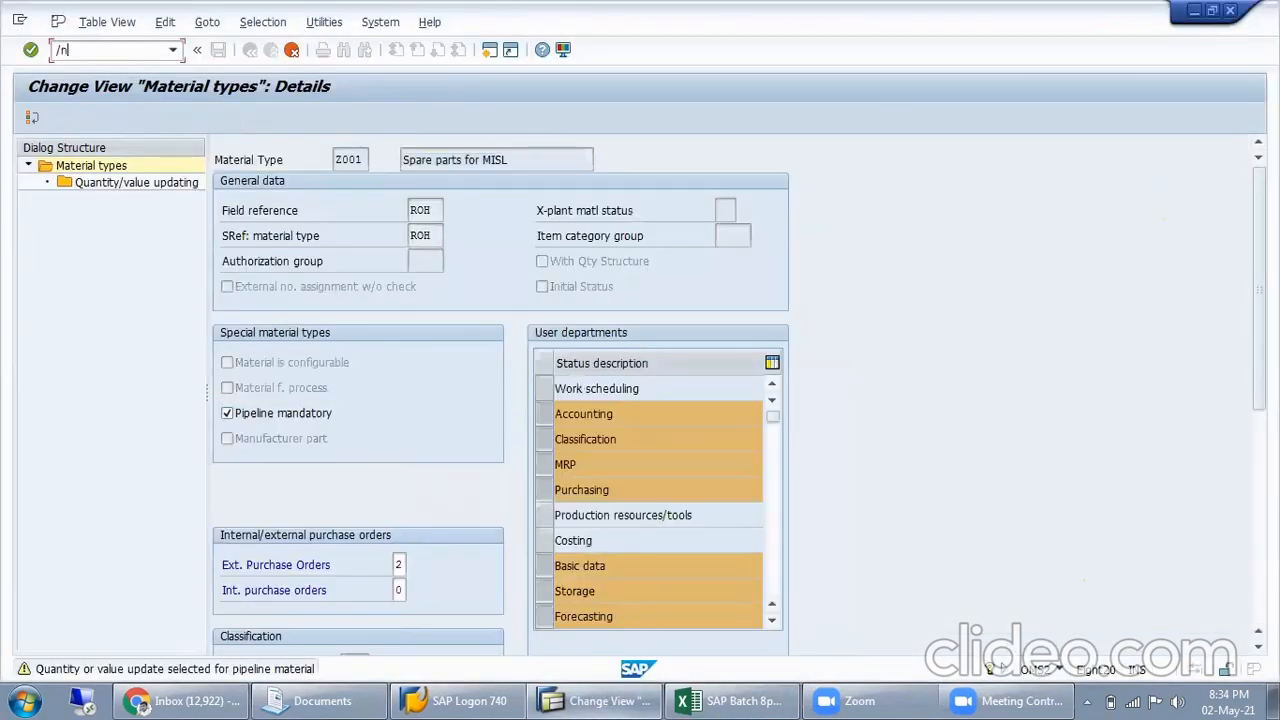
type("/nmigo")
key("Return")
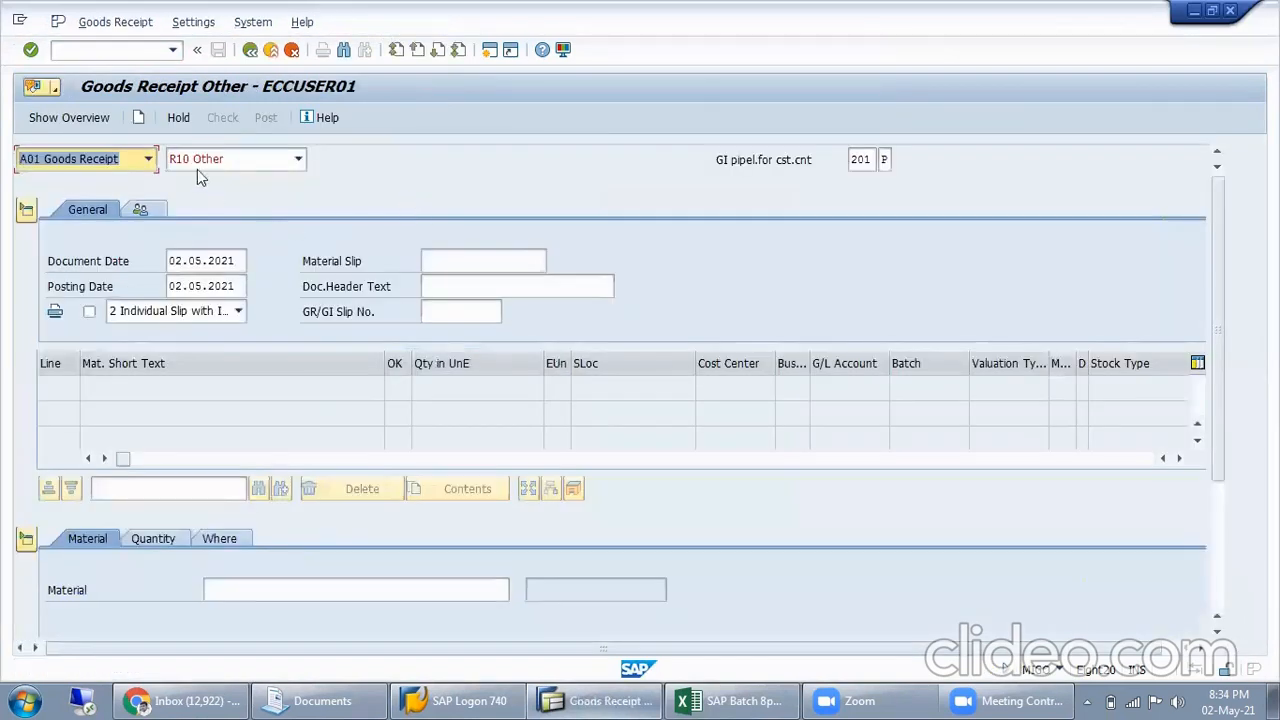
left_click(152, 540)
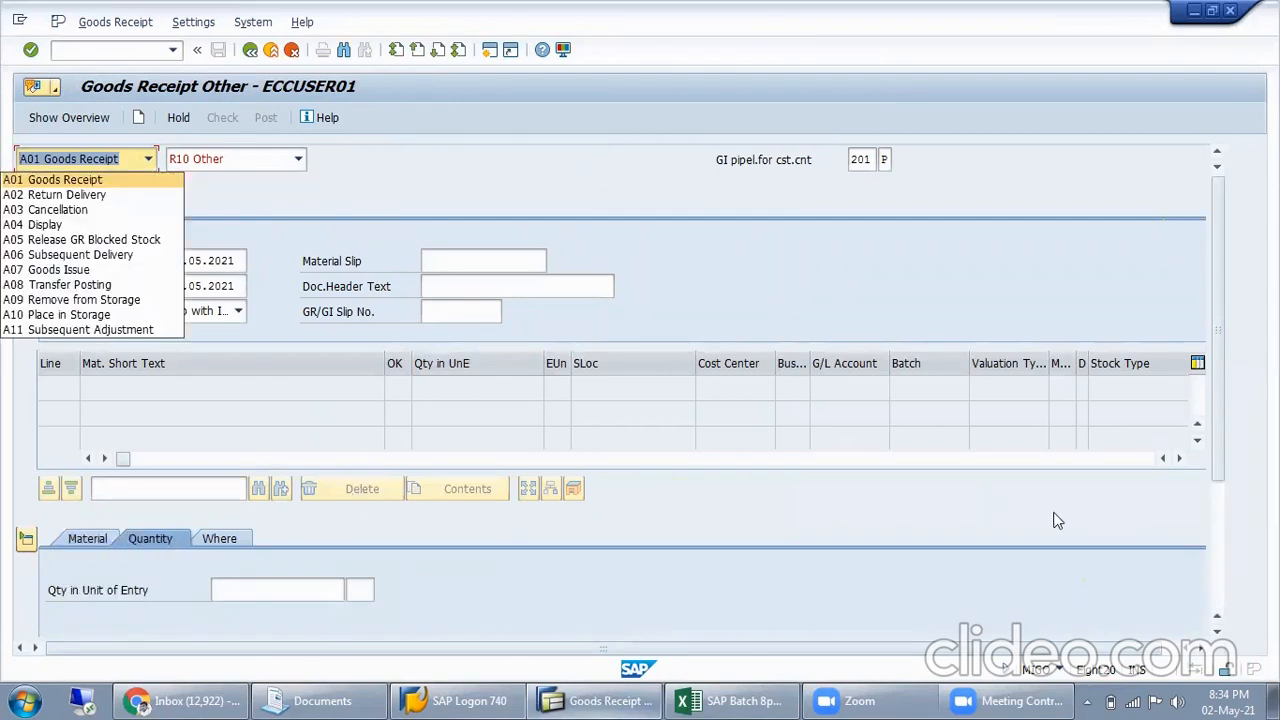
left_click_drag(1225, 487, 1220, 606)
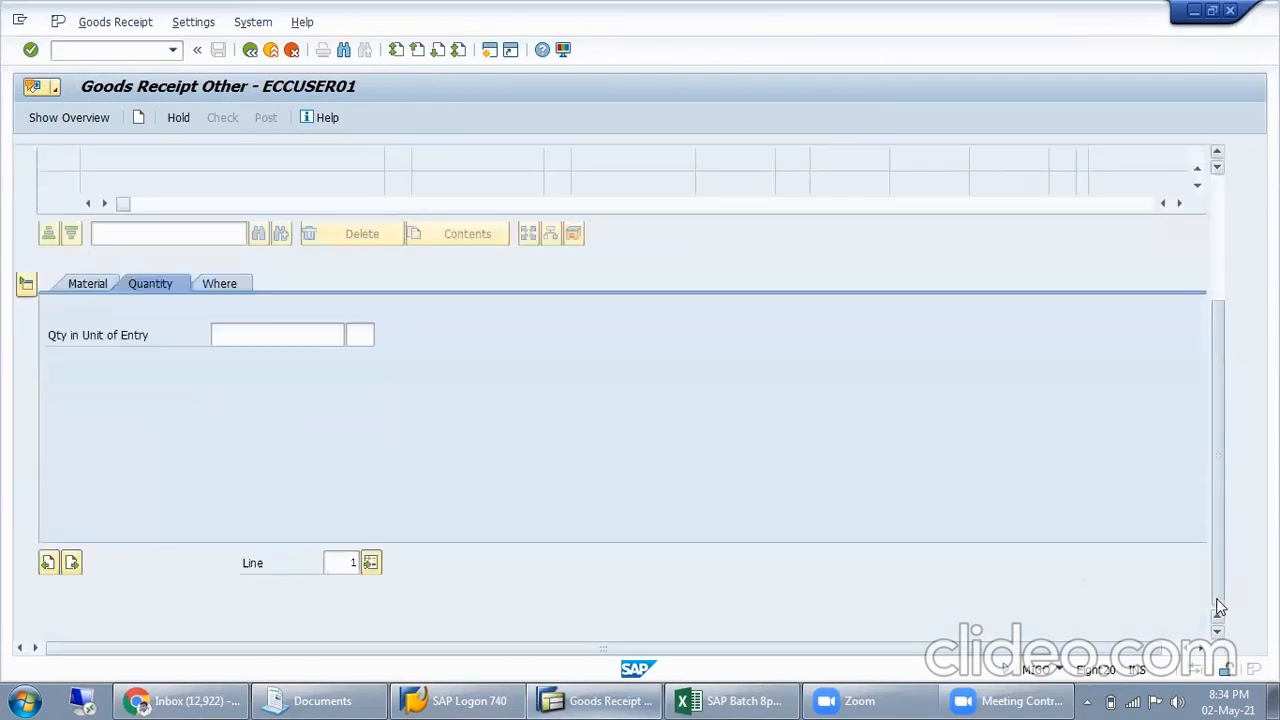
left_click(95, 284)
left_click(240, 335)
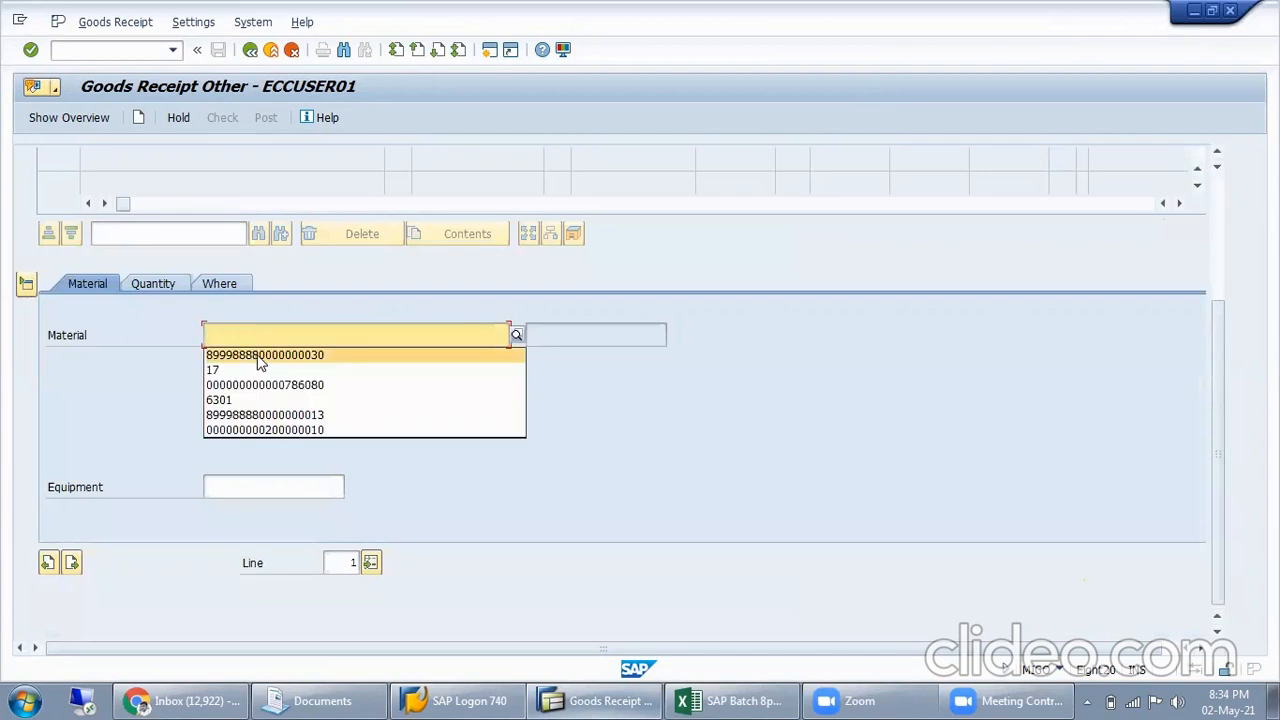
left_click(262, 356)
type("0000000030")
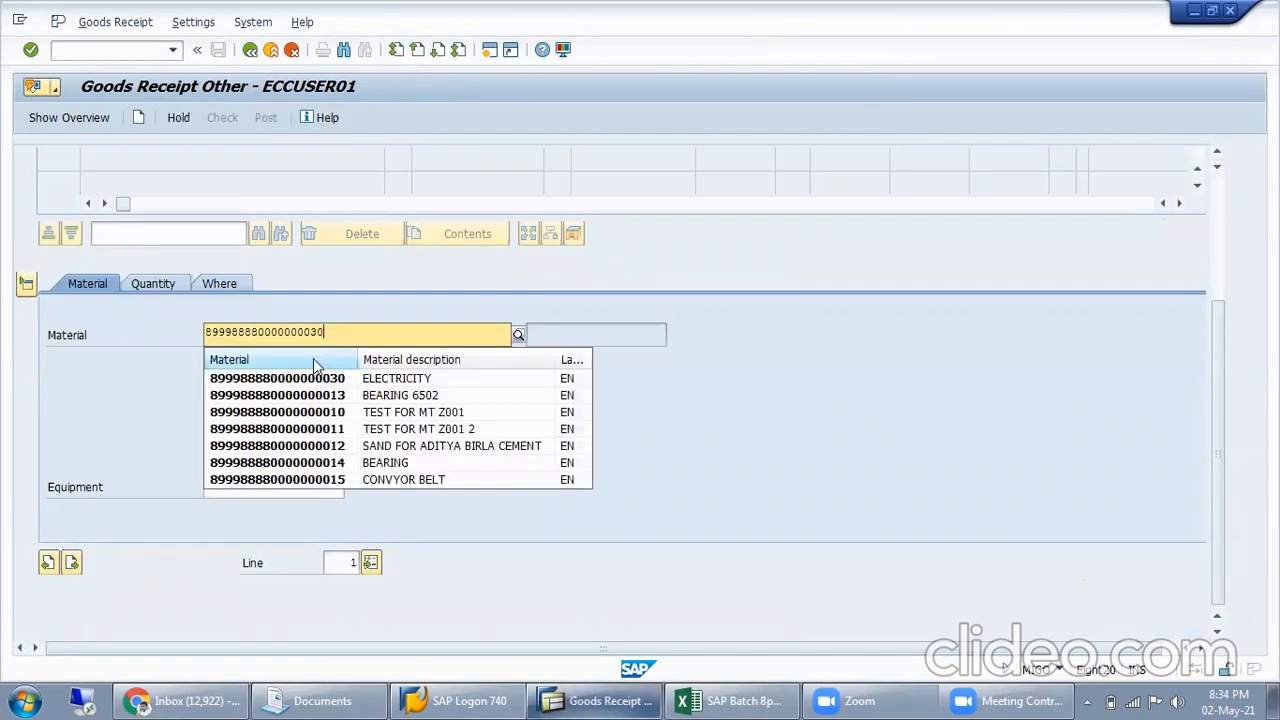
key("Return")
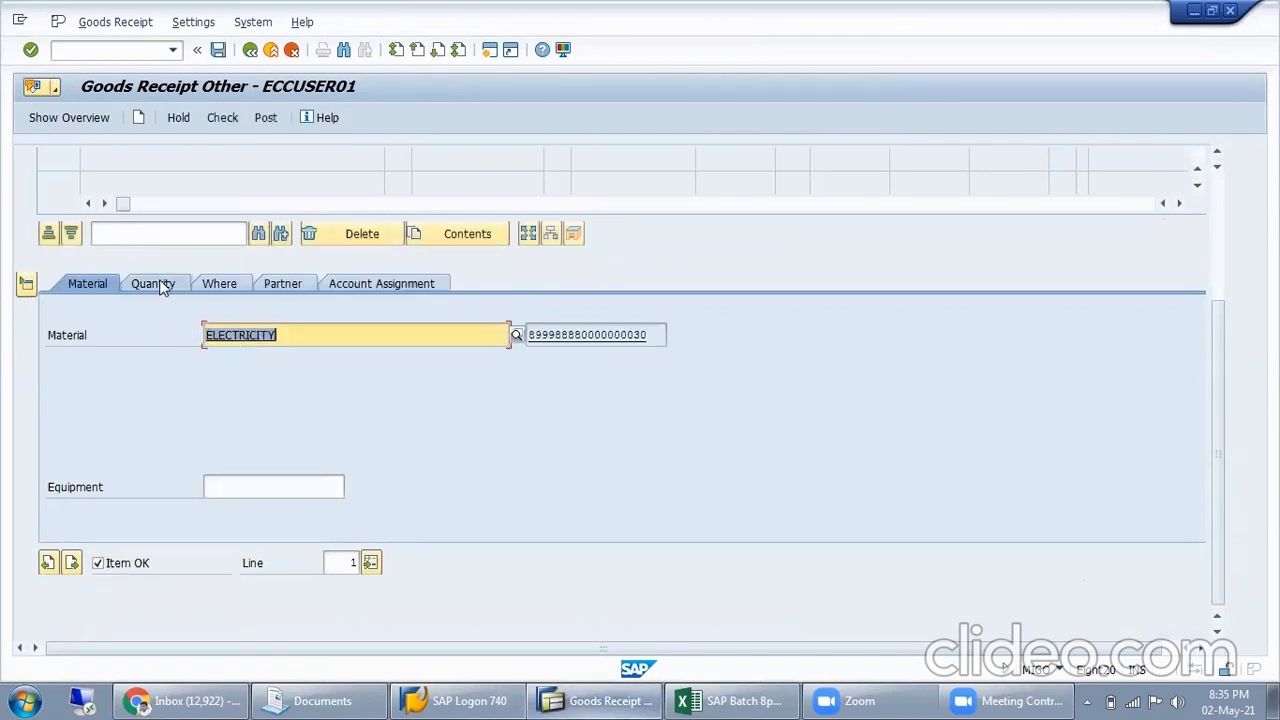
Set the ELECTRICITY item's quantity in unit of entry to 1500
left_click(161, 285)
left_click(268, 344)
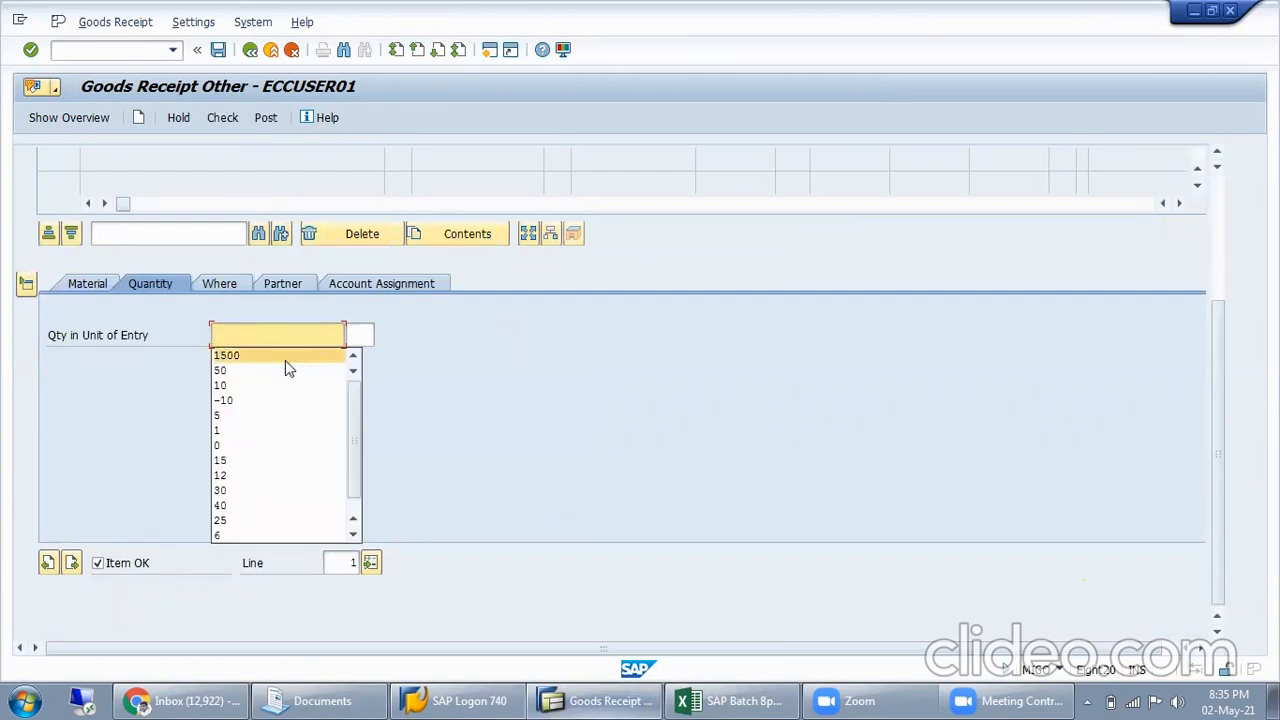
left_click(285, 360)
Assign plant MISL to the item and enter the item text "Being Electricity comsumption"
left_click(234, 283)
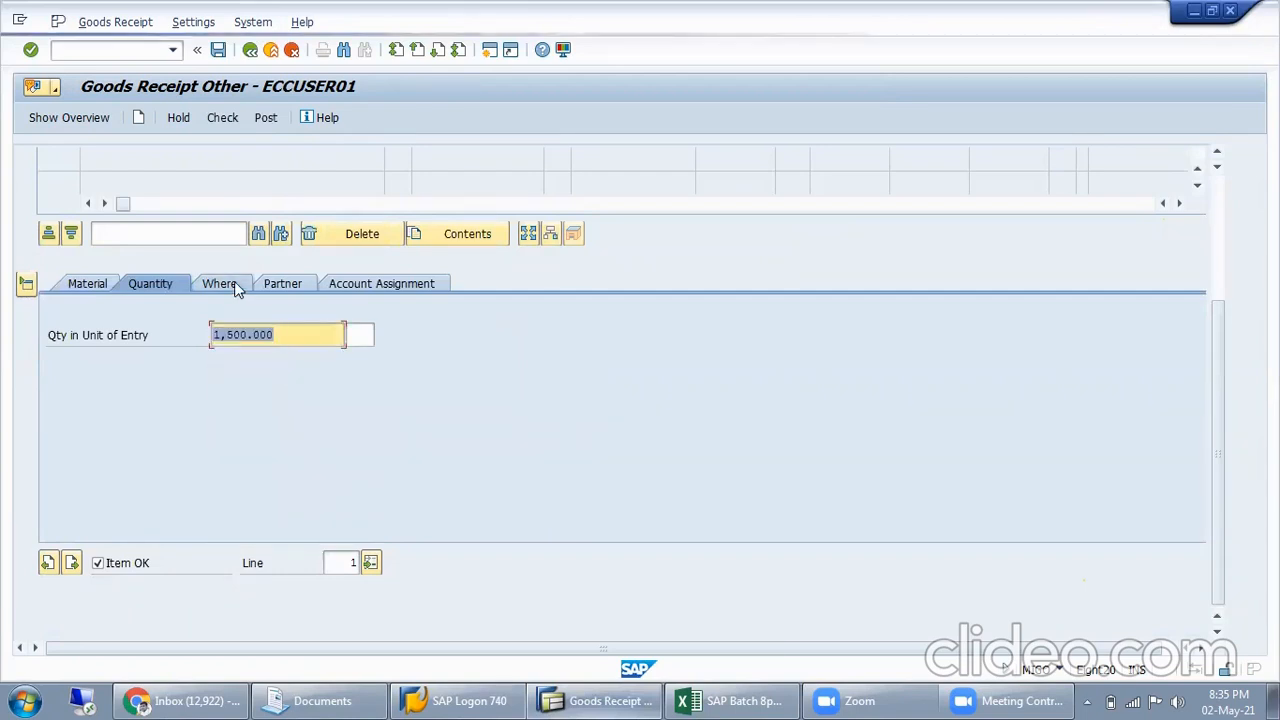
left_click(247, 380)
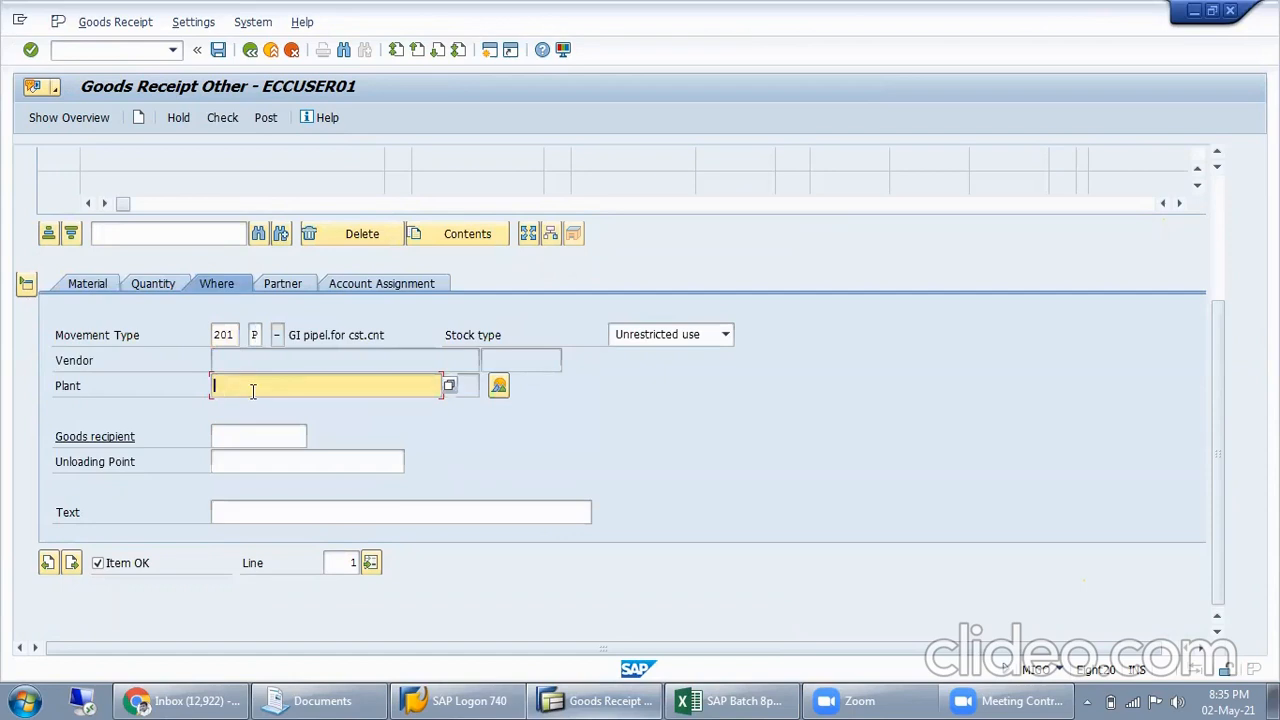
left_click(253, 390)
left_click(246, 408)
left_click(297, 510)
left_click(277, 519)
left_click(277, 532)
key("Return")
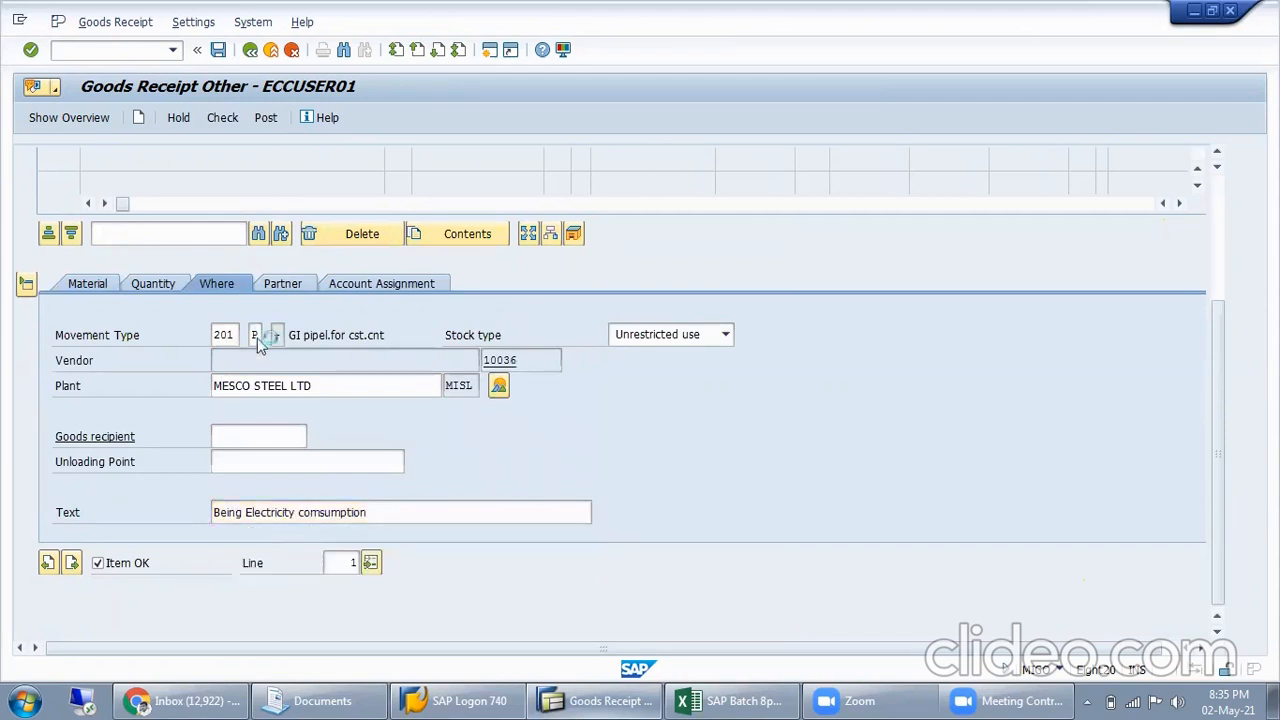
Assign cost center ELECTRICAL to the item, leaving the G/L account and business area empty
left_click(285, 287)
left_click(397, 285)
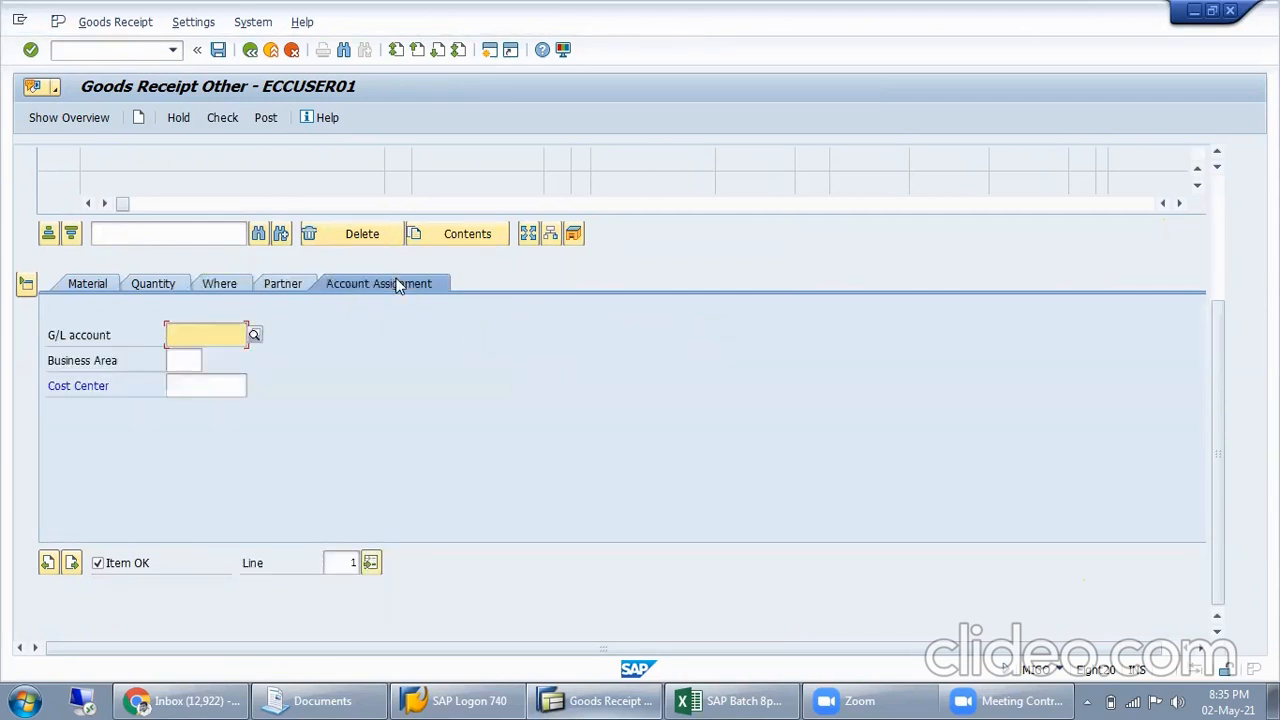
left_click(228, 393)
left_click(221, 418)
key("Return")
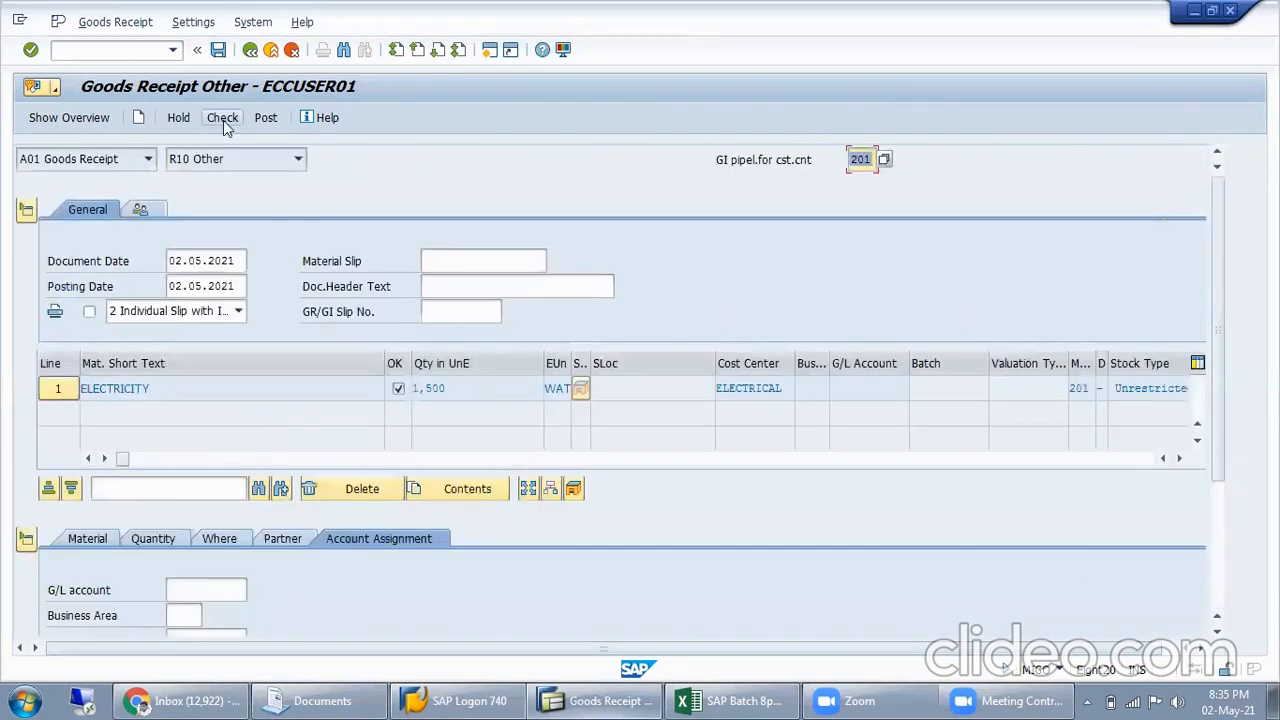
Check the goods movement and read the long text of the logged message about the cost center field selection
left_click(223, 118)
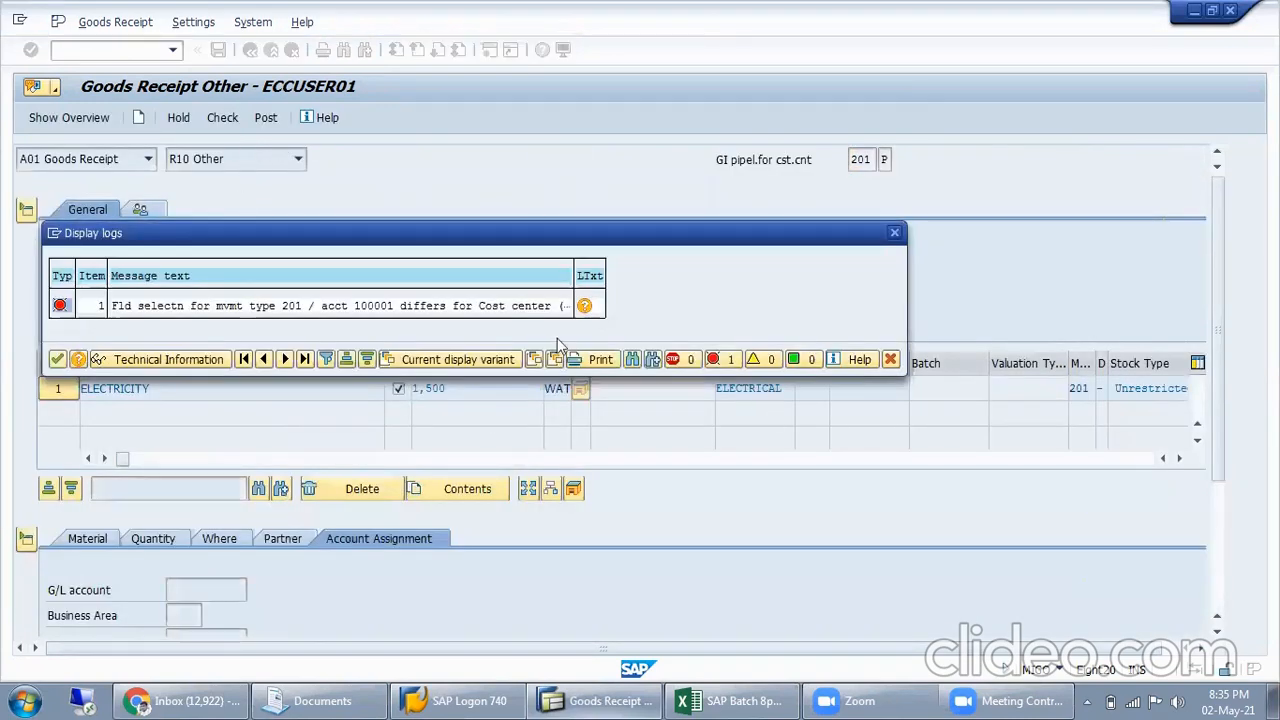
left_click(584, 306)
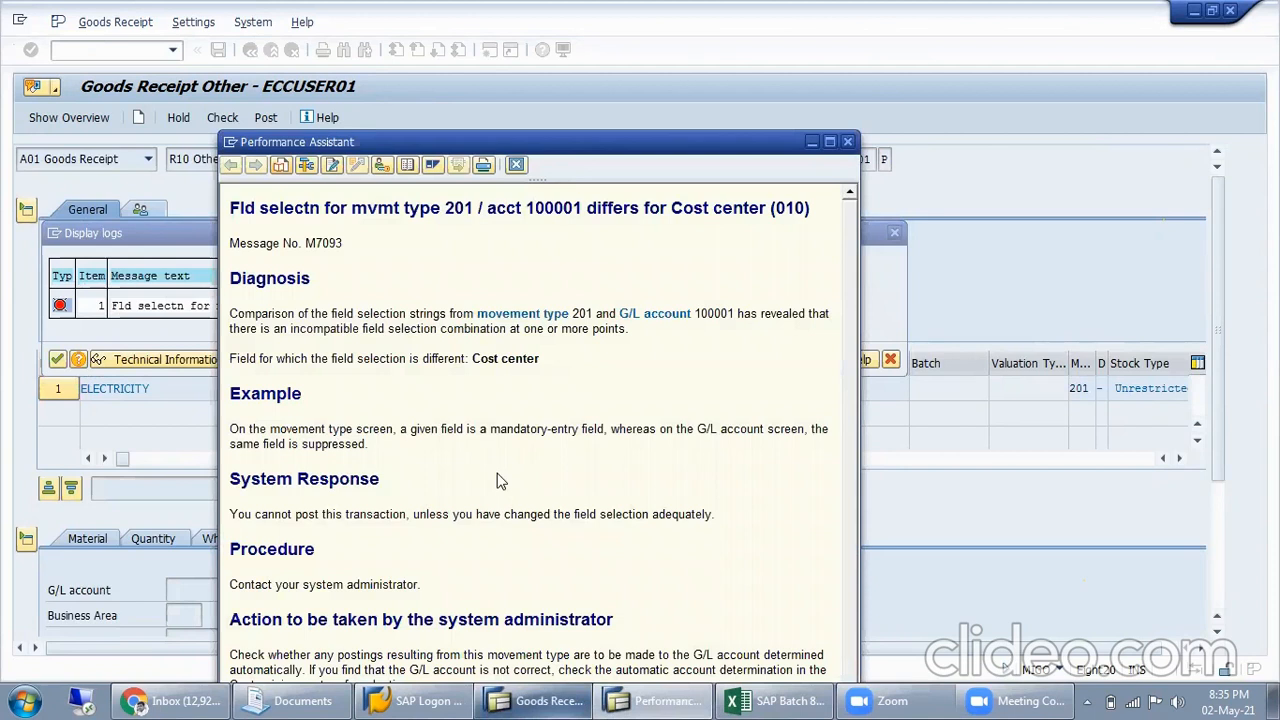
left_click_drag(262, 358, 450, 352)
left_click(547, 374)
left_click_drag(229, 313, 440, 330)
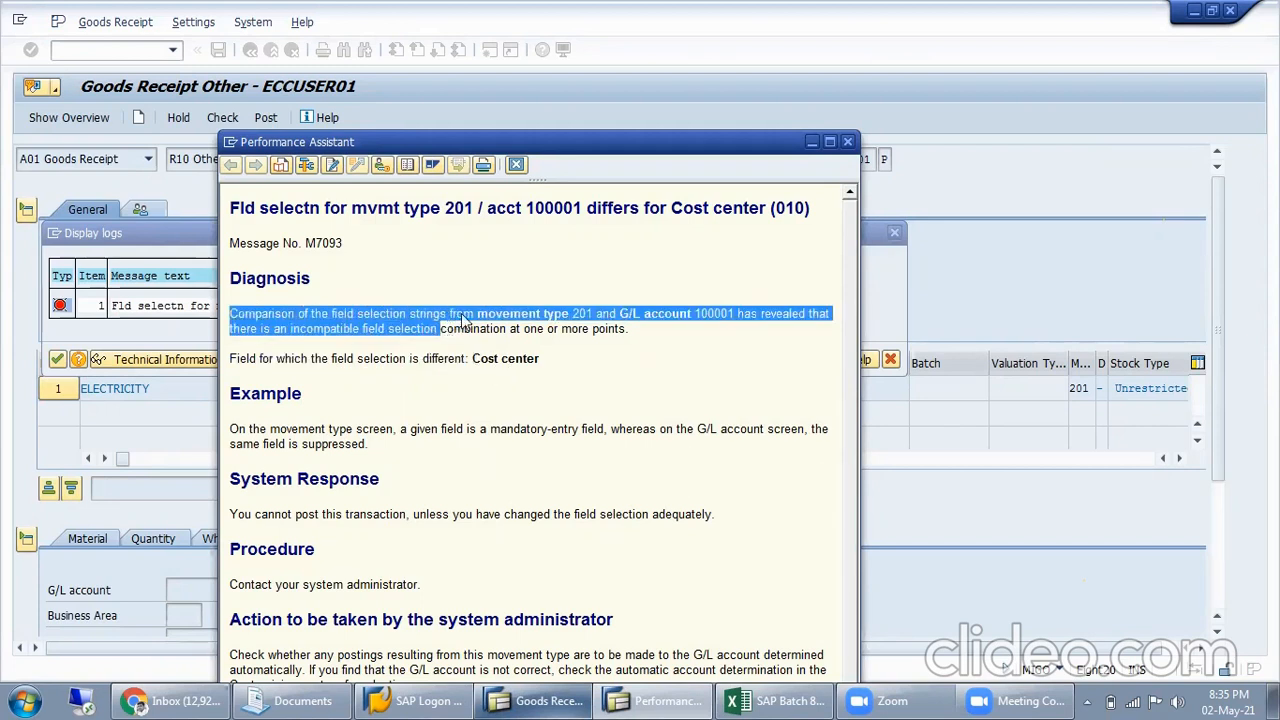
left_click(652, 330)
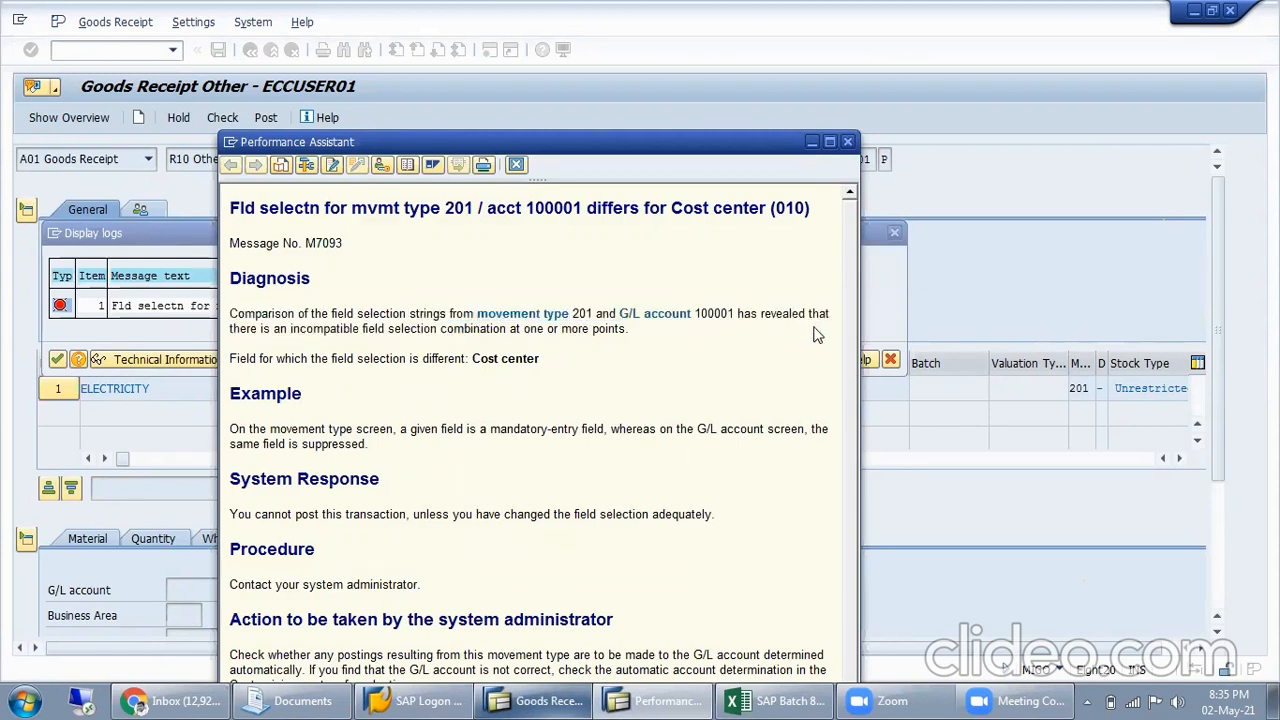
left_click(847, 141)
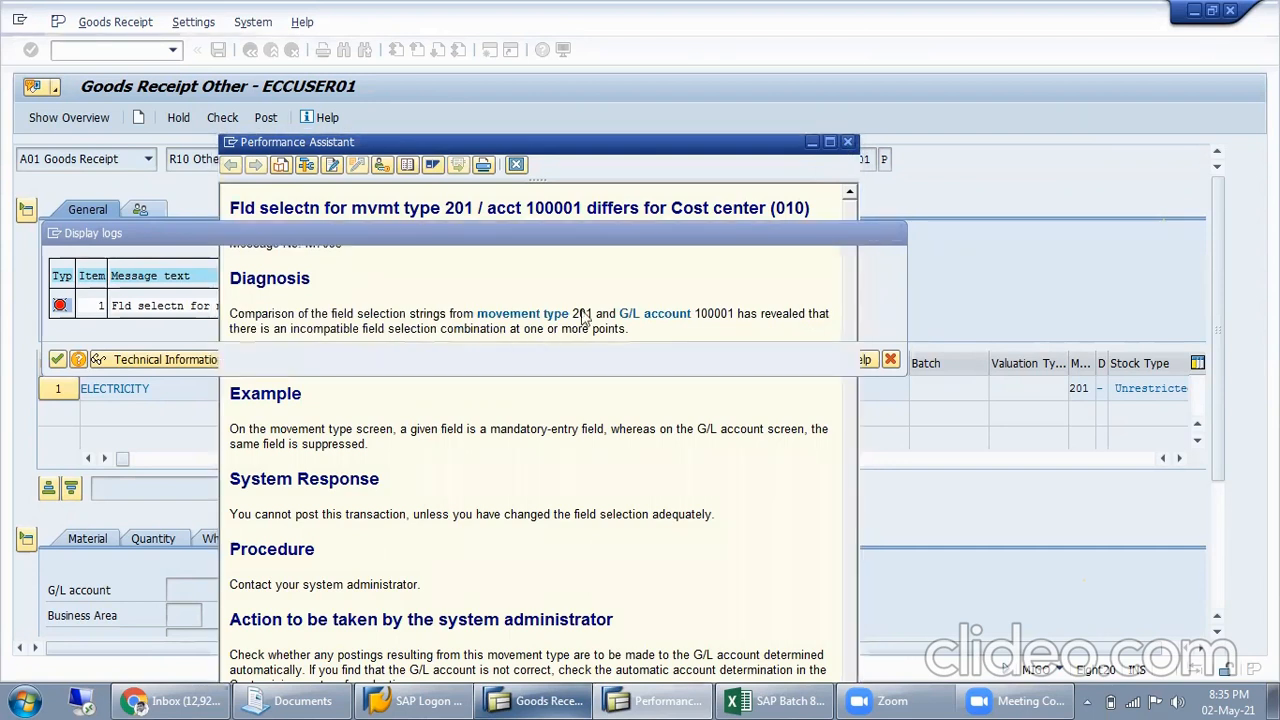
left_click(890, 360)
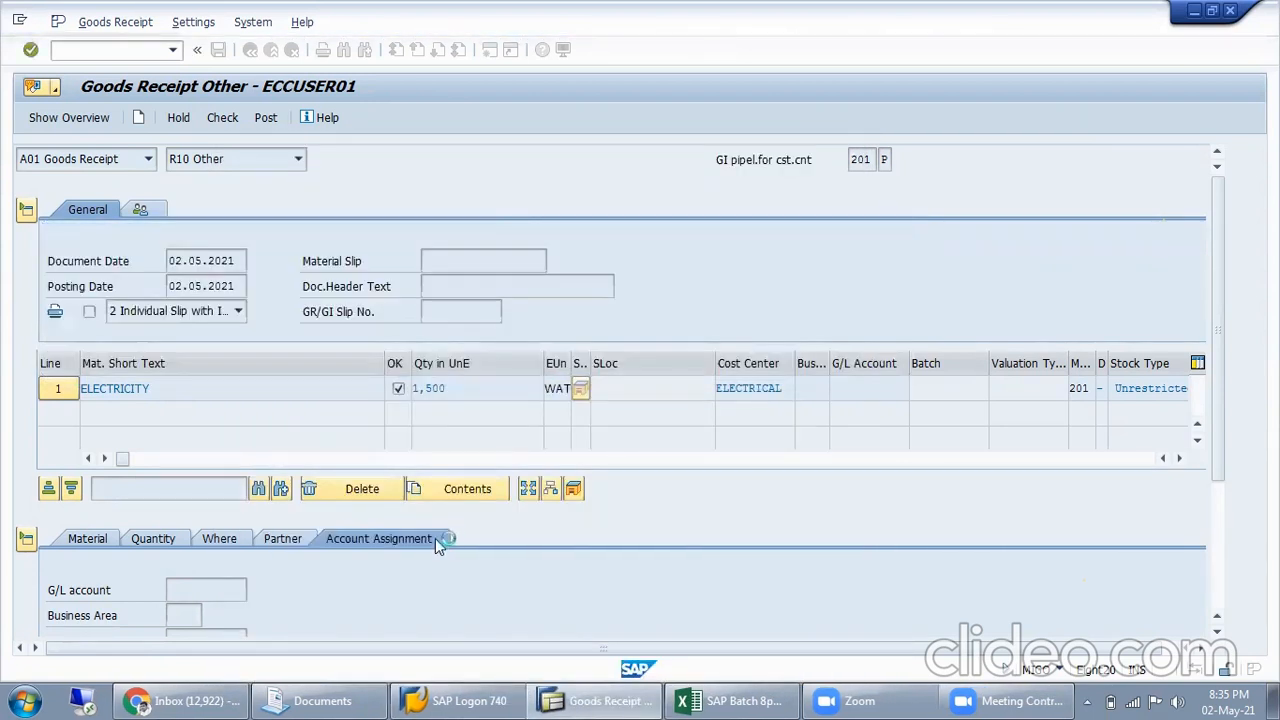
Clear the cost center from the ELECTRICITY item's account assignment and check the goods movement without it
scroll(247, 567, "down", 5)
left_click_drag(246, 449, 63, 463)
key("BackSpace")
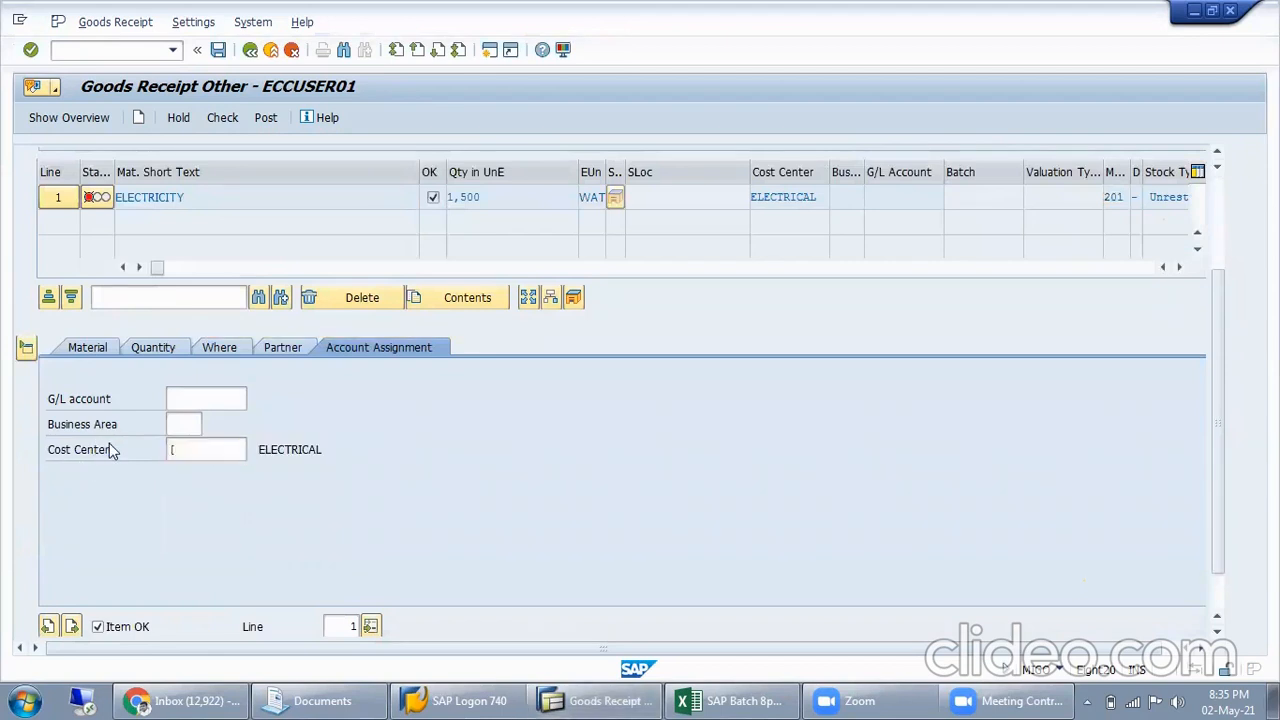
key("Return")
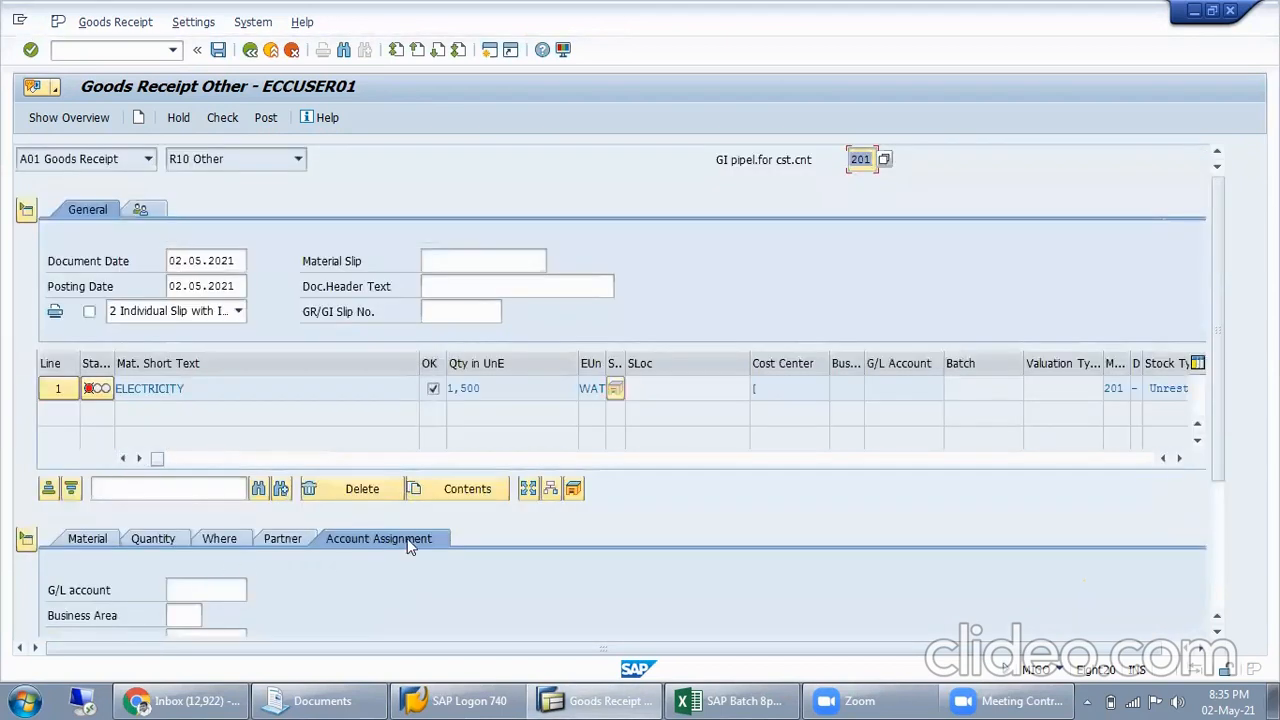
scroll(330, 585, "down", 5)
left_click(197, 451)
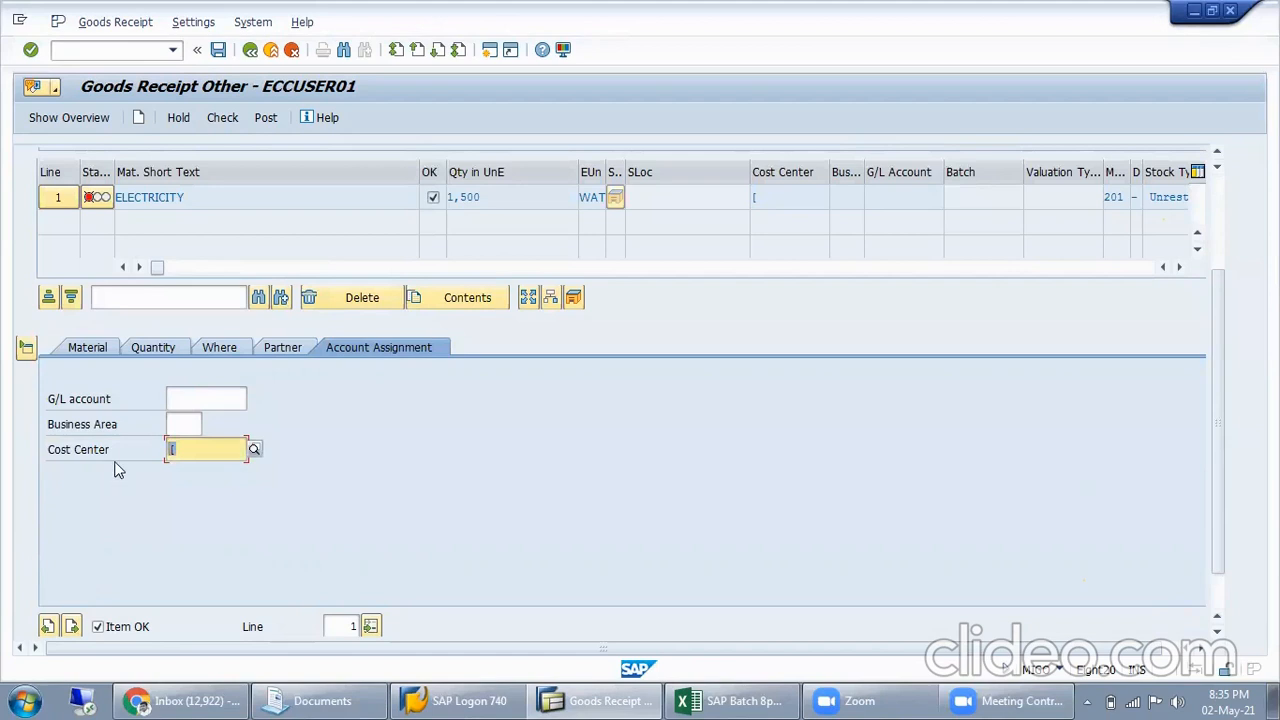
key("Return")
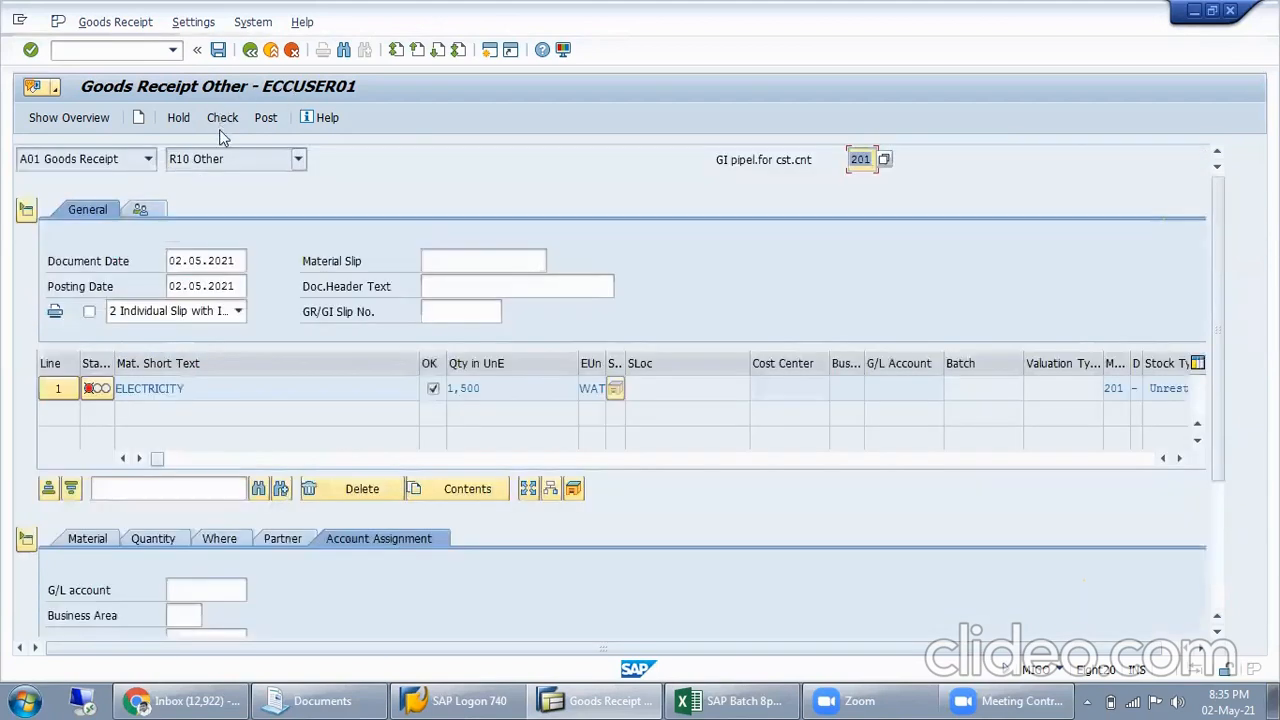
left_click(223, 127)
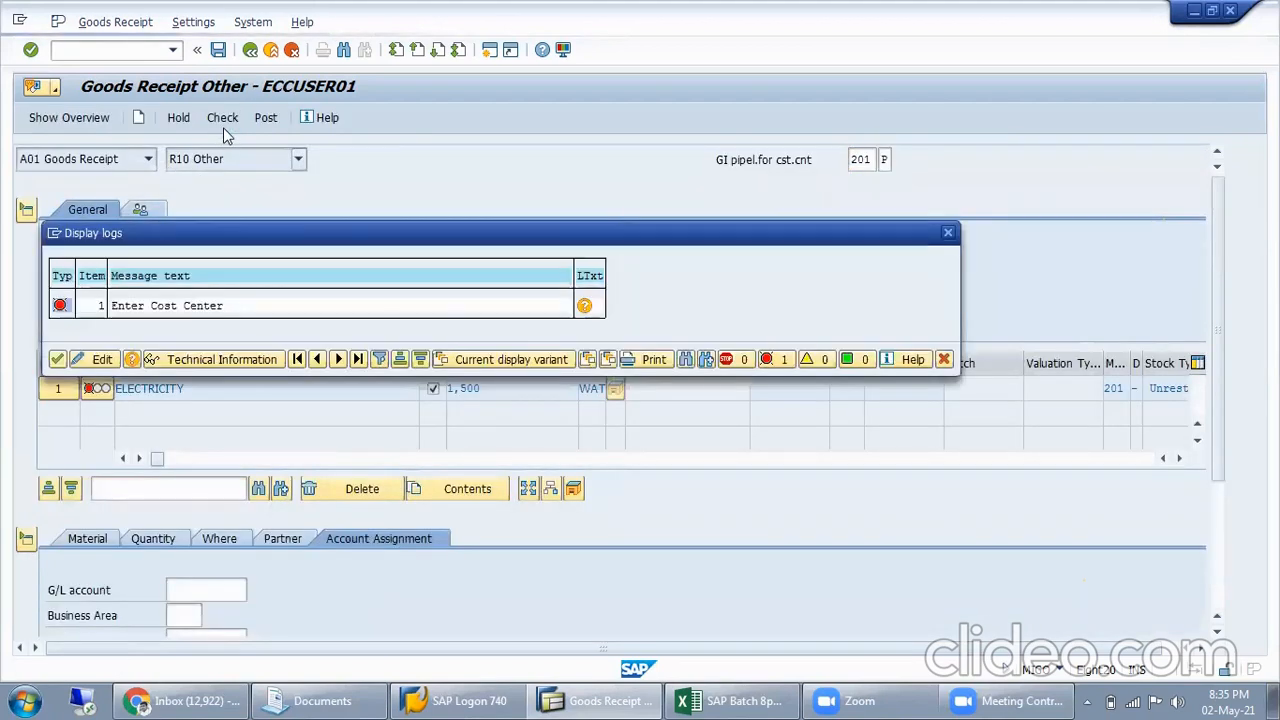
left_click(57, 359)
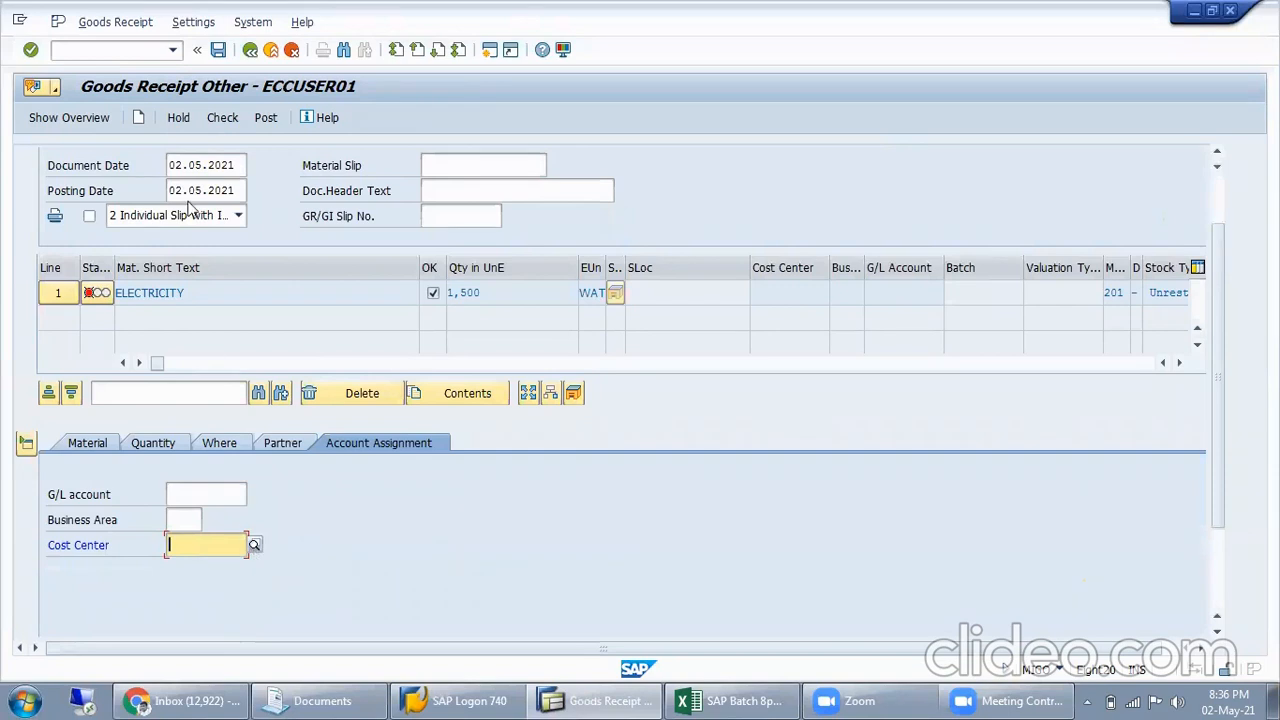
Open cost center IT for change in a new KS02 session and examine its basic, control, template and communication data
left_click(141, 50)
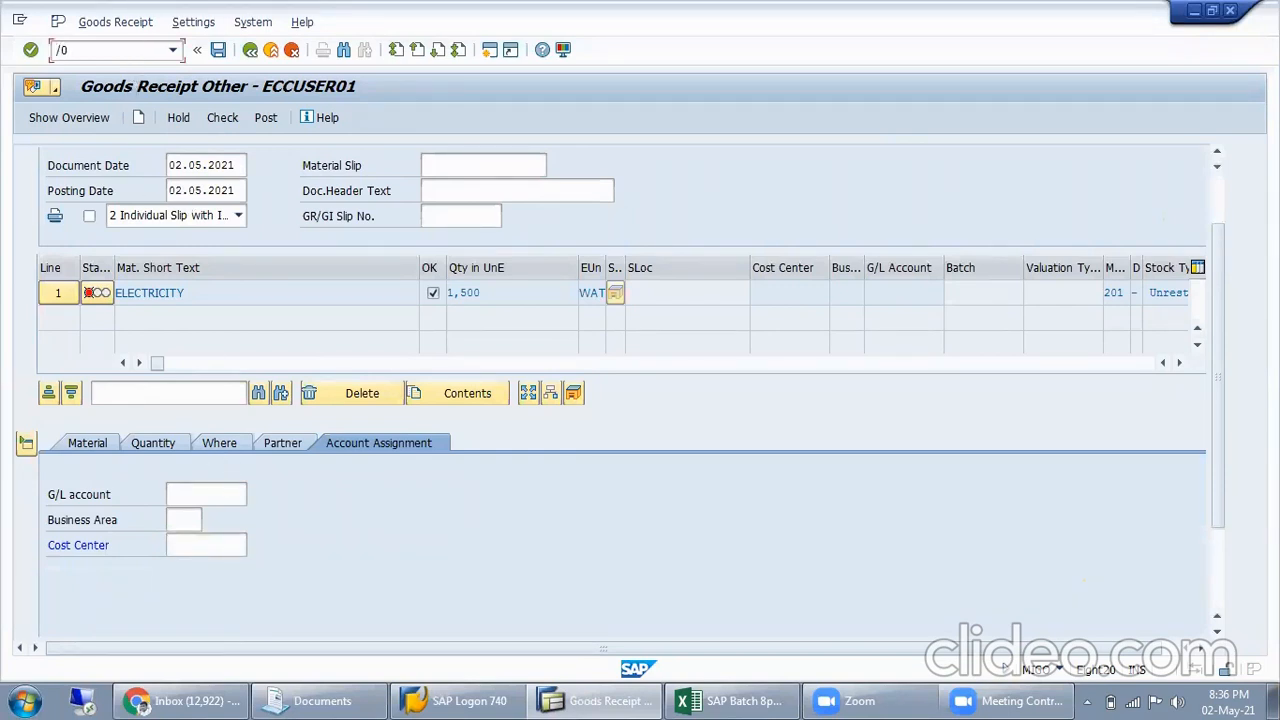
key("Return")
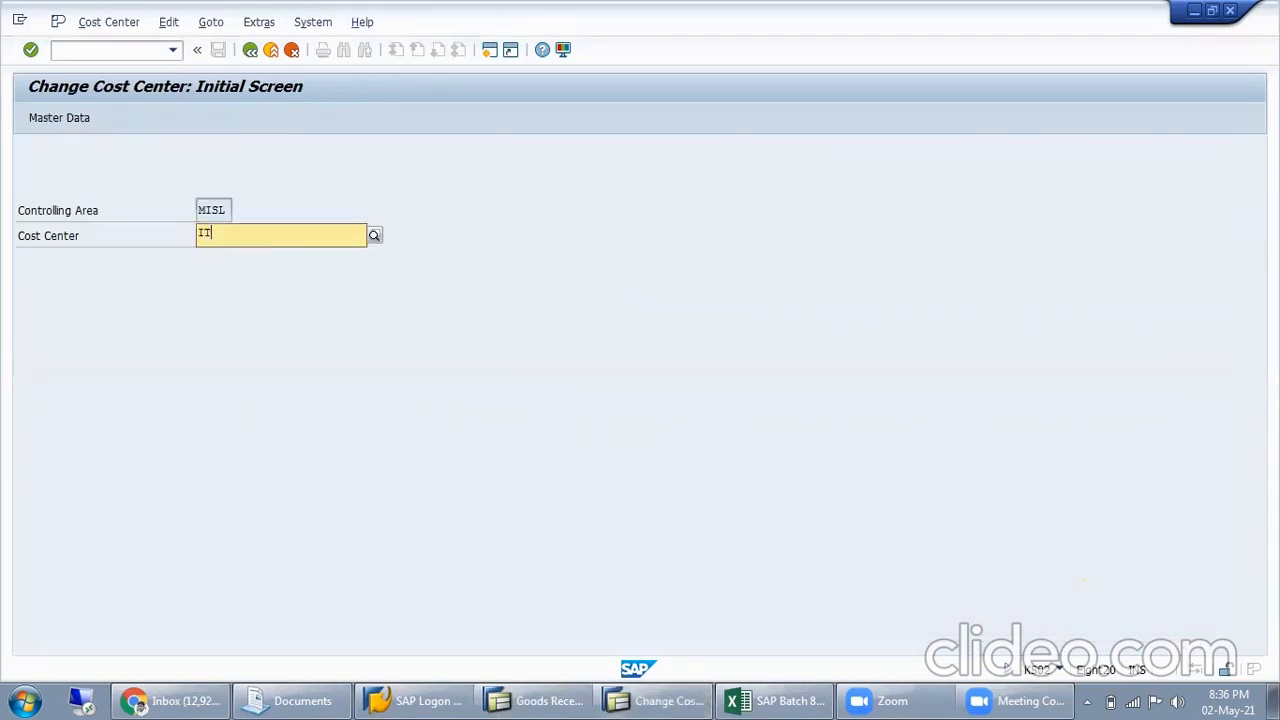
key("Return")
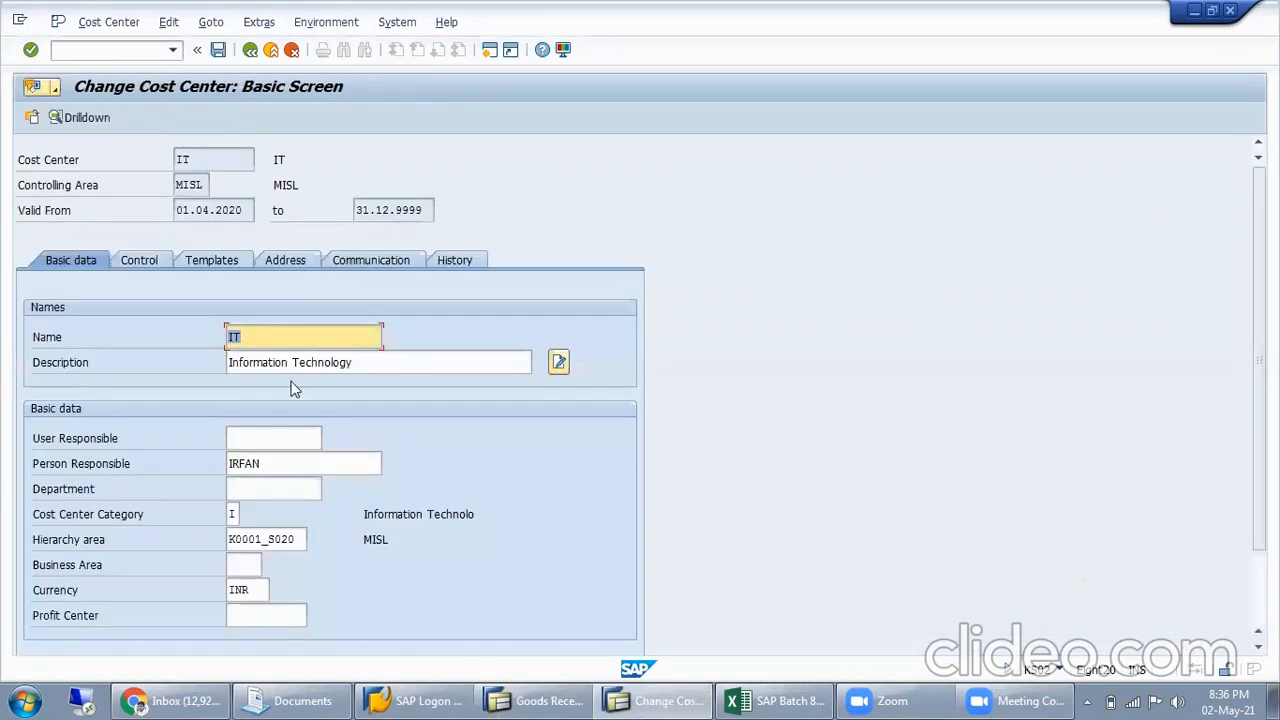
left_click(388, 364)
left_click(135, 257)
key("Return")
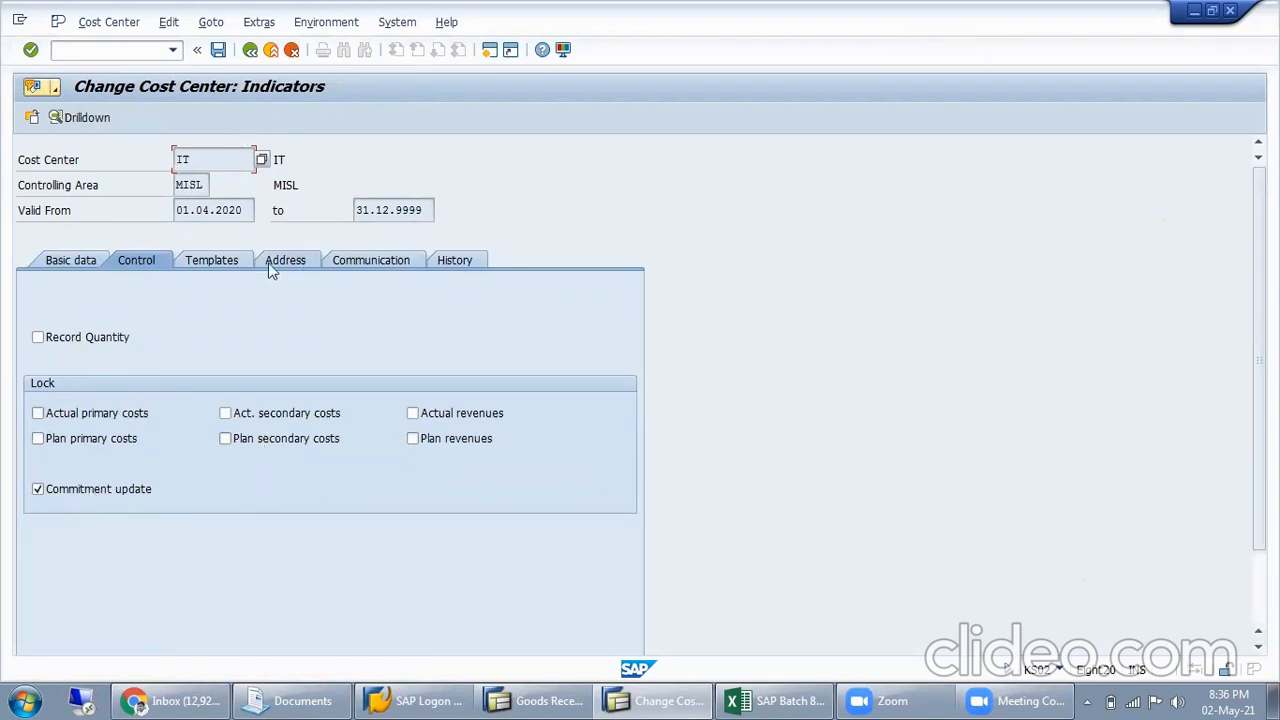
left_click(229, 261)
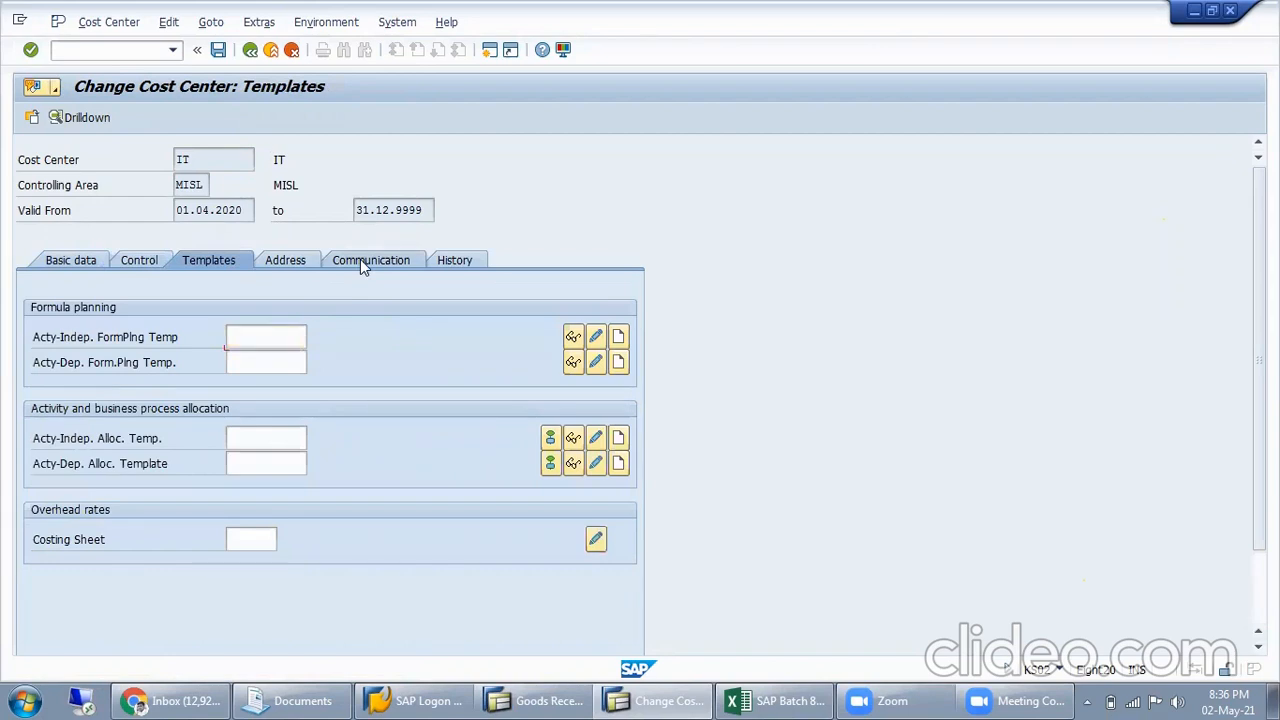
left_click(360, 259)
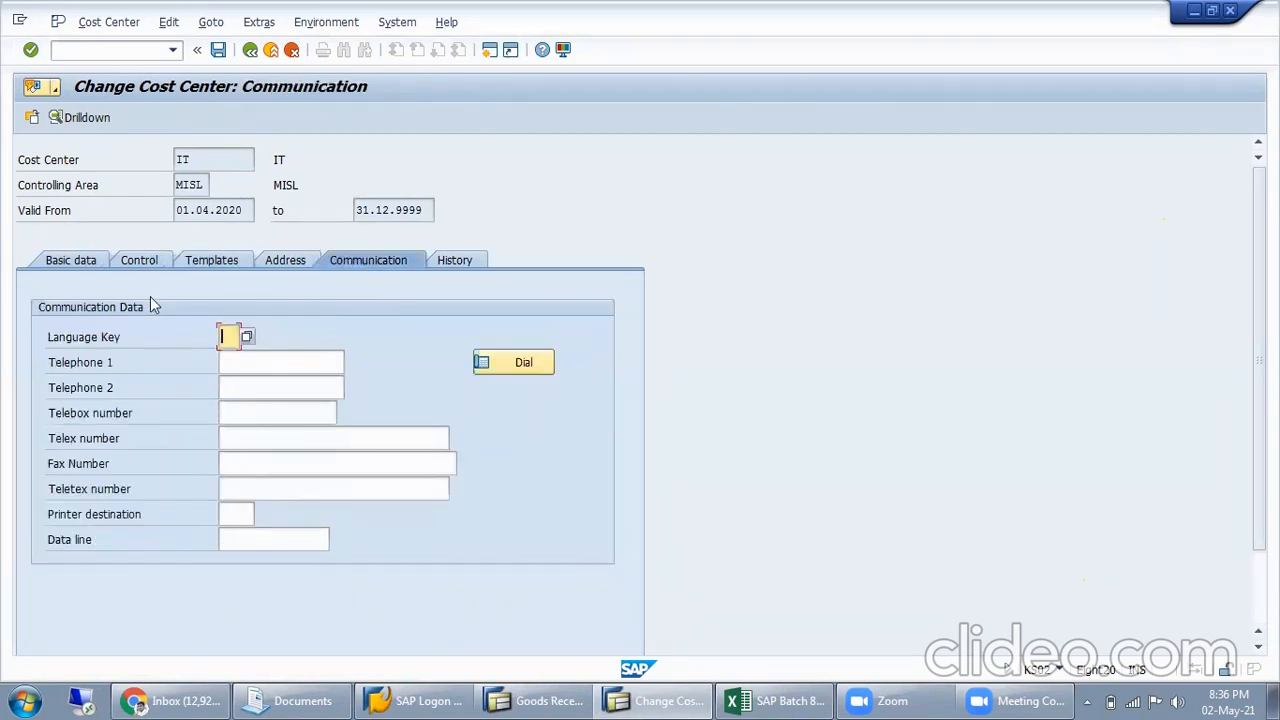
left_click(134, 263)
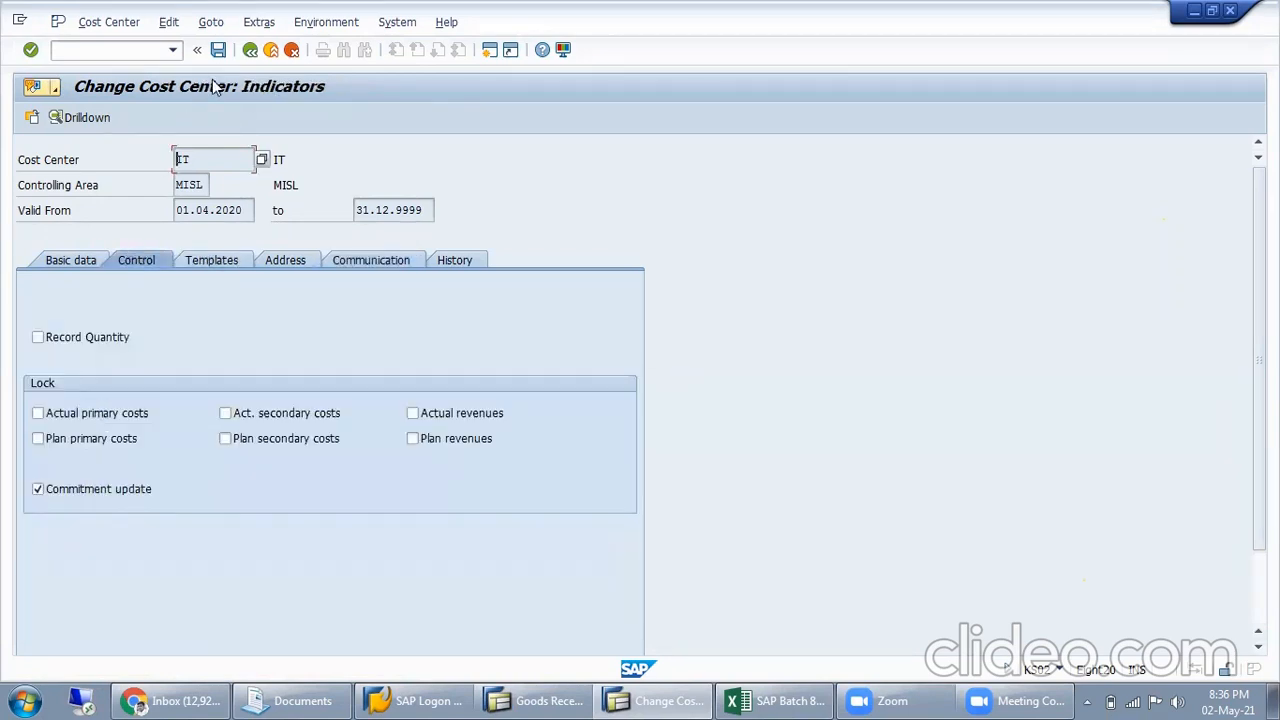
left_click(251, 51)
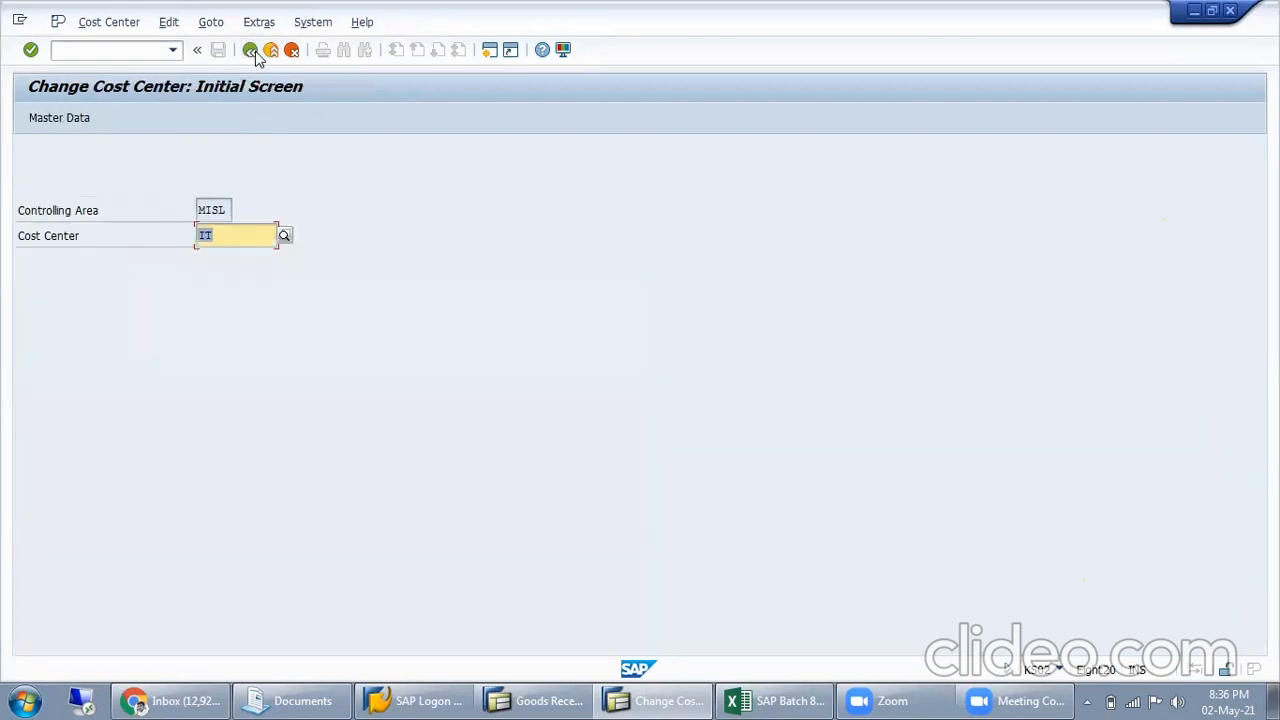
Open cost center ELECTRICAL for change and view the possible entries for its hierarchy area
type("ELE")
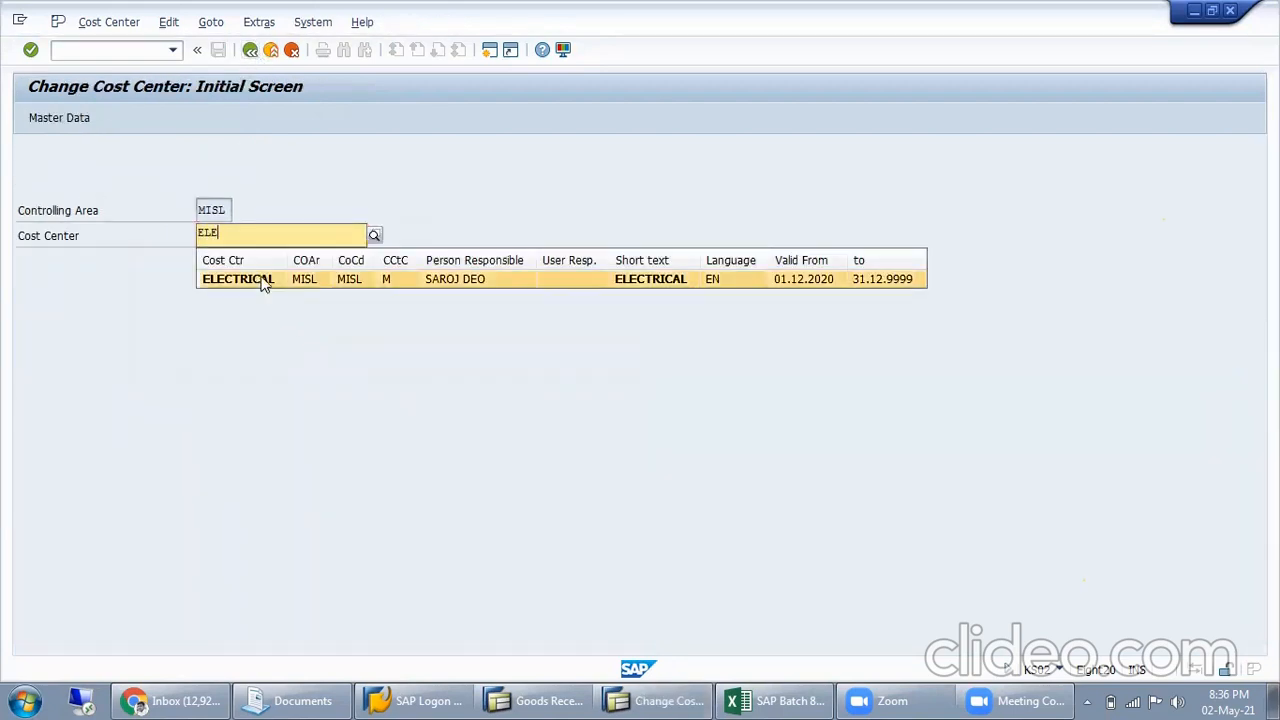
left_click(263, 280)
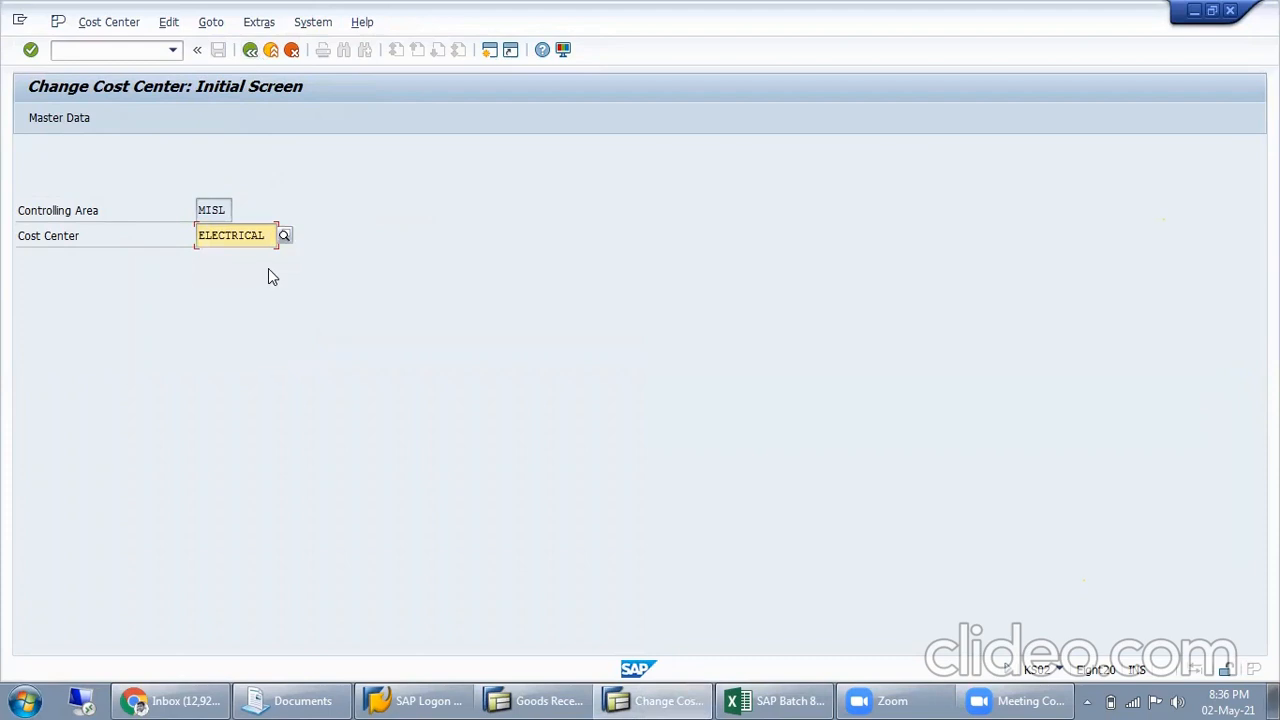
key("Return")
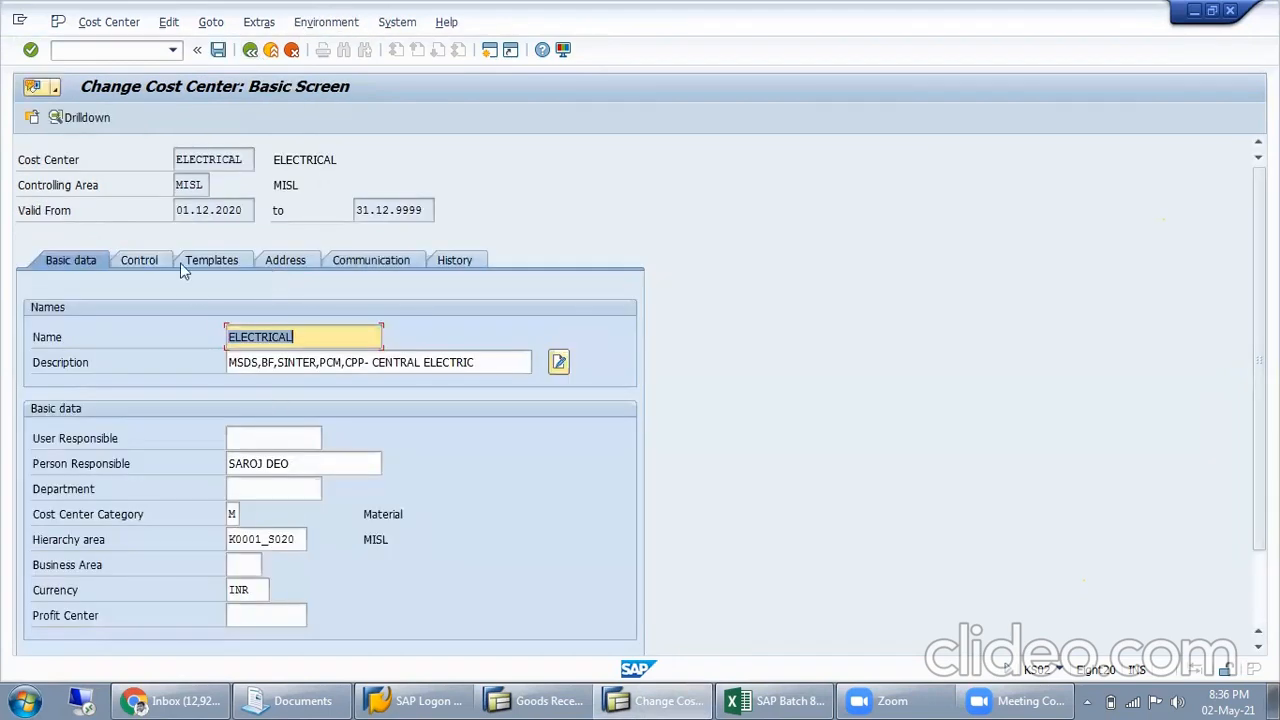
double_click(300, 539)
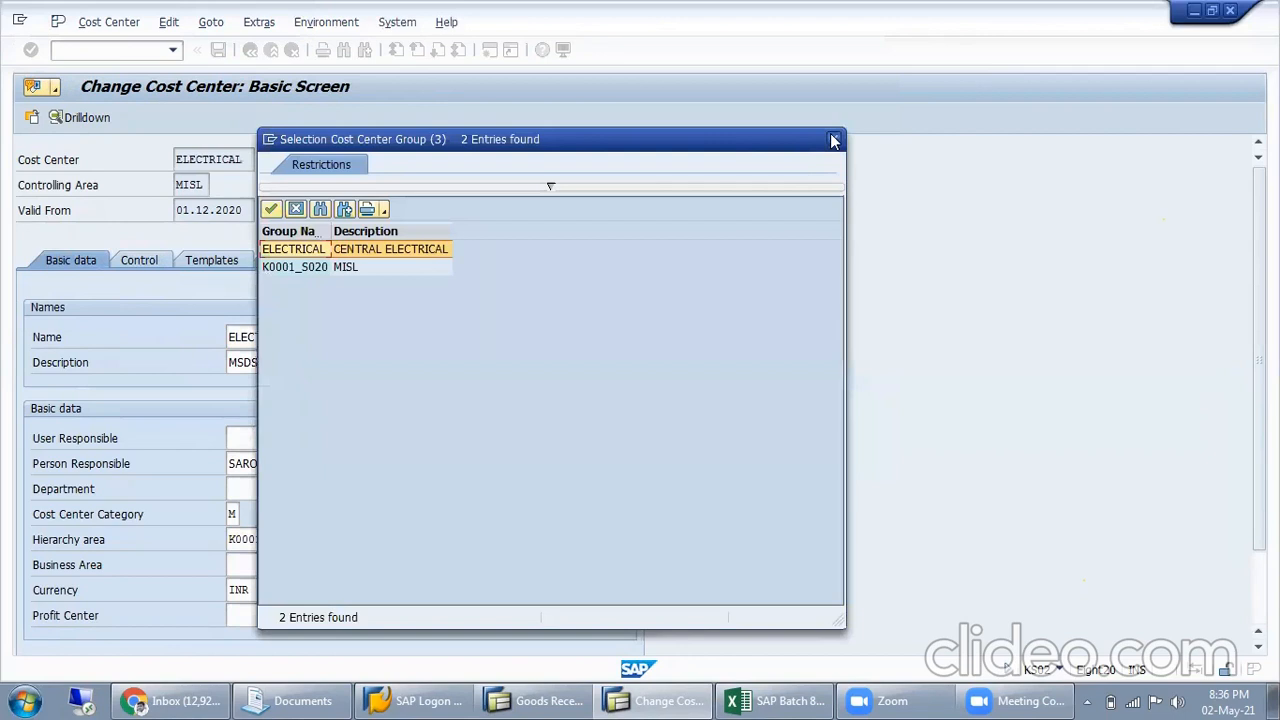
left_click(834, 141)
Remove the actual revenues and plan revenues locks from cost center ELECTRICAL without assigning a profit center, and save it
key("Return")
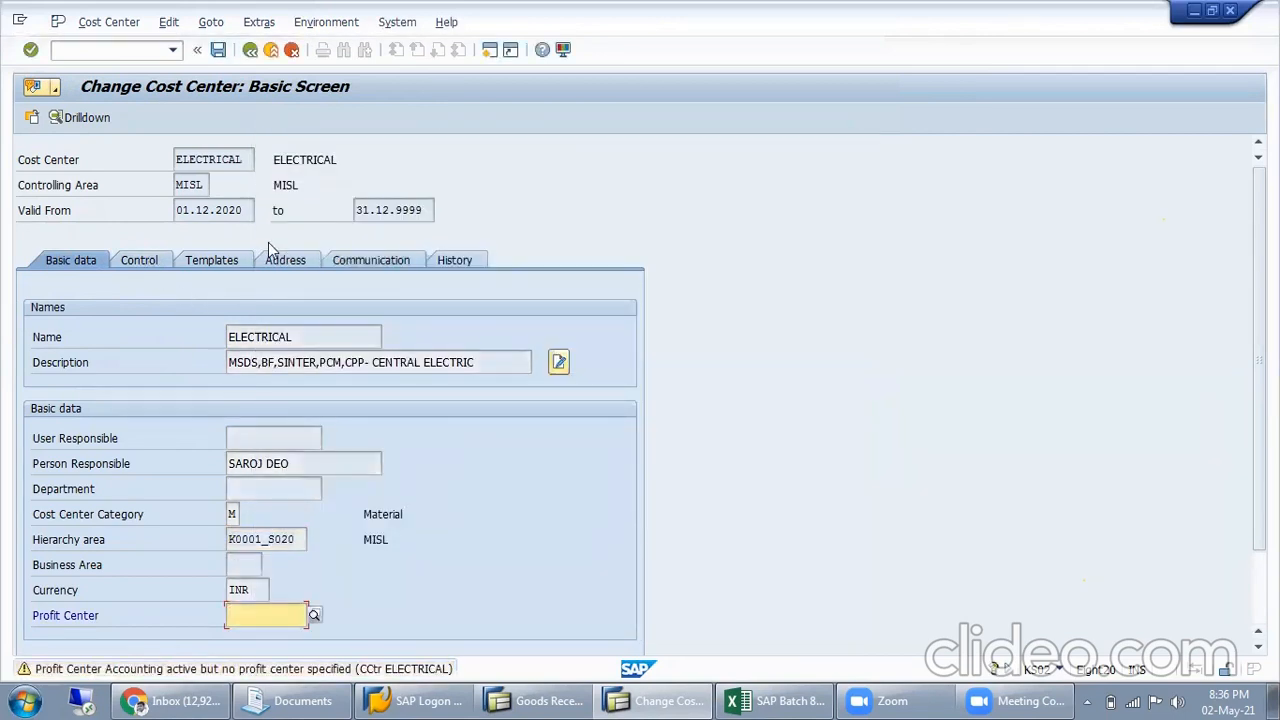
key("Return")
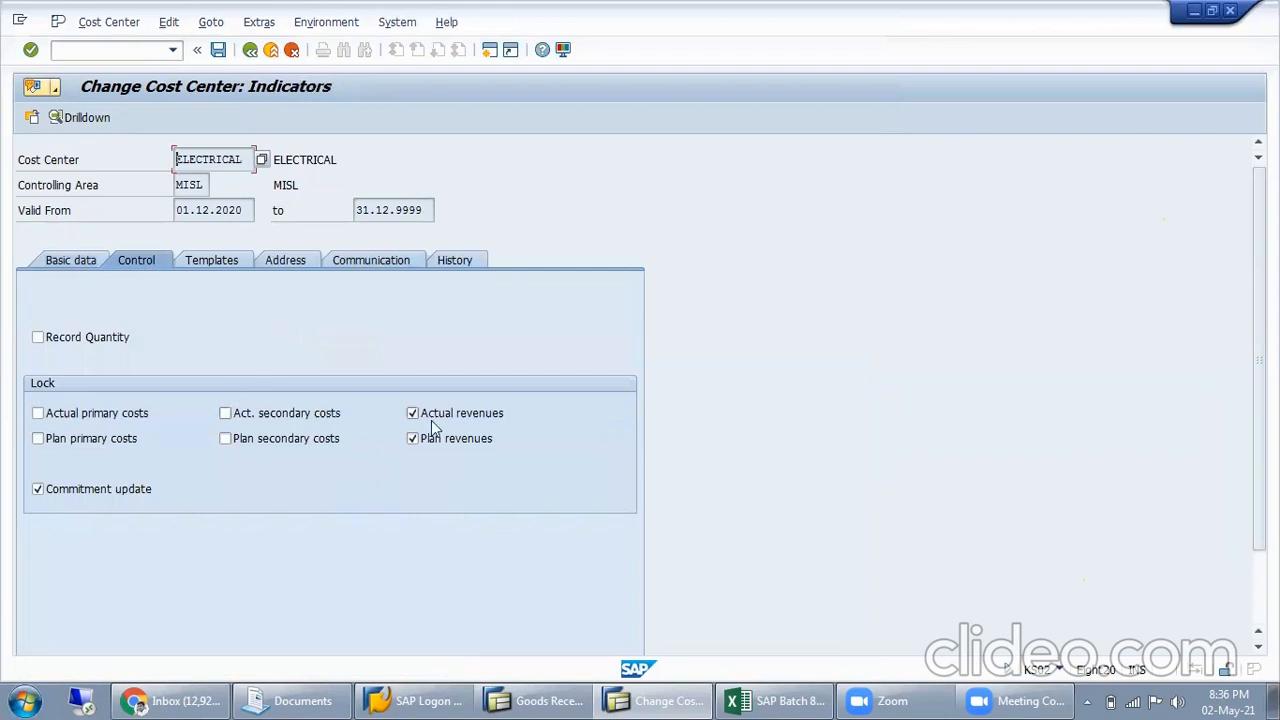
left_click(466, 415)
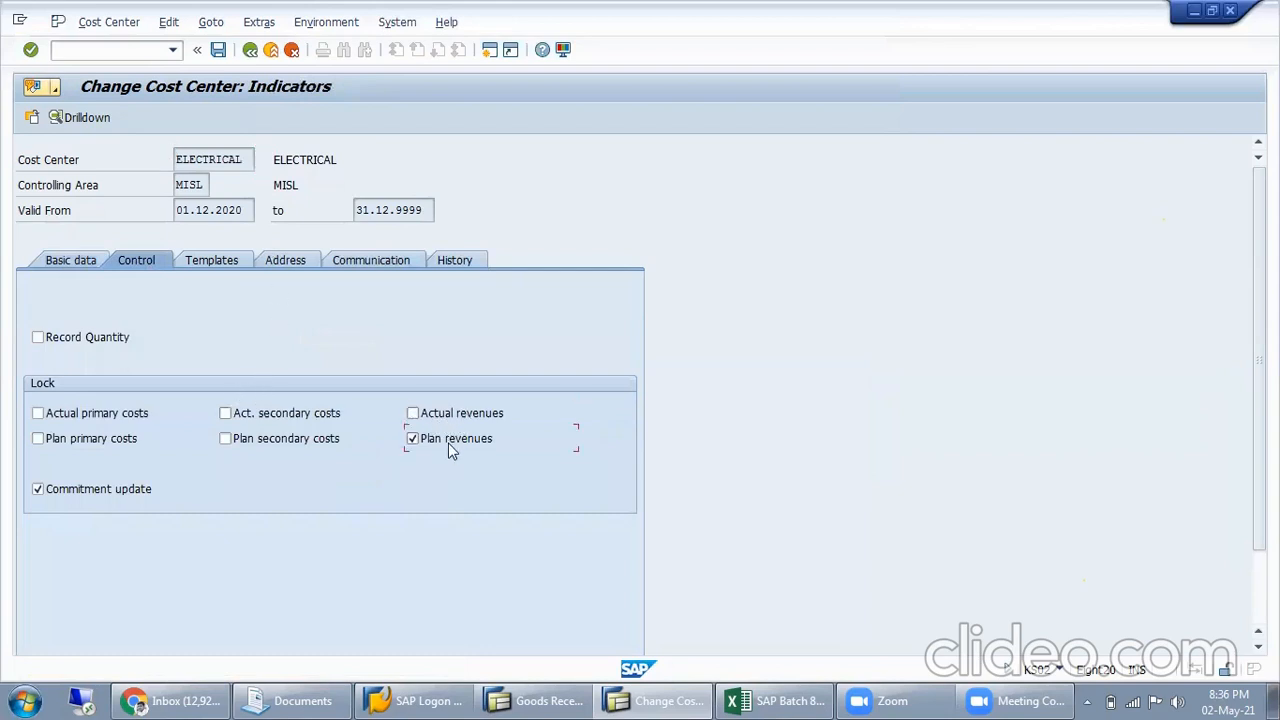
left_click(218, 49)
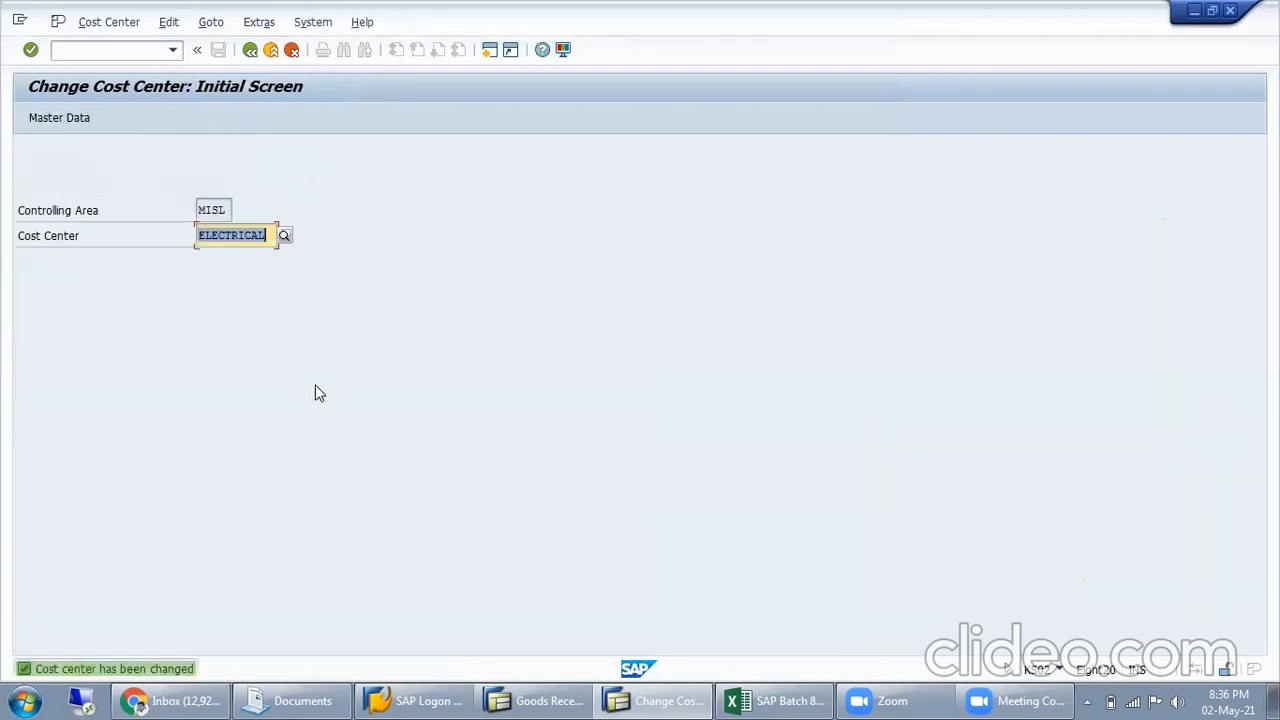
Reopen cost center ELECTRICAL and review its control indicators, passing over the empty profit center
key("Return")
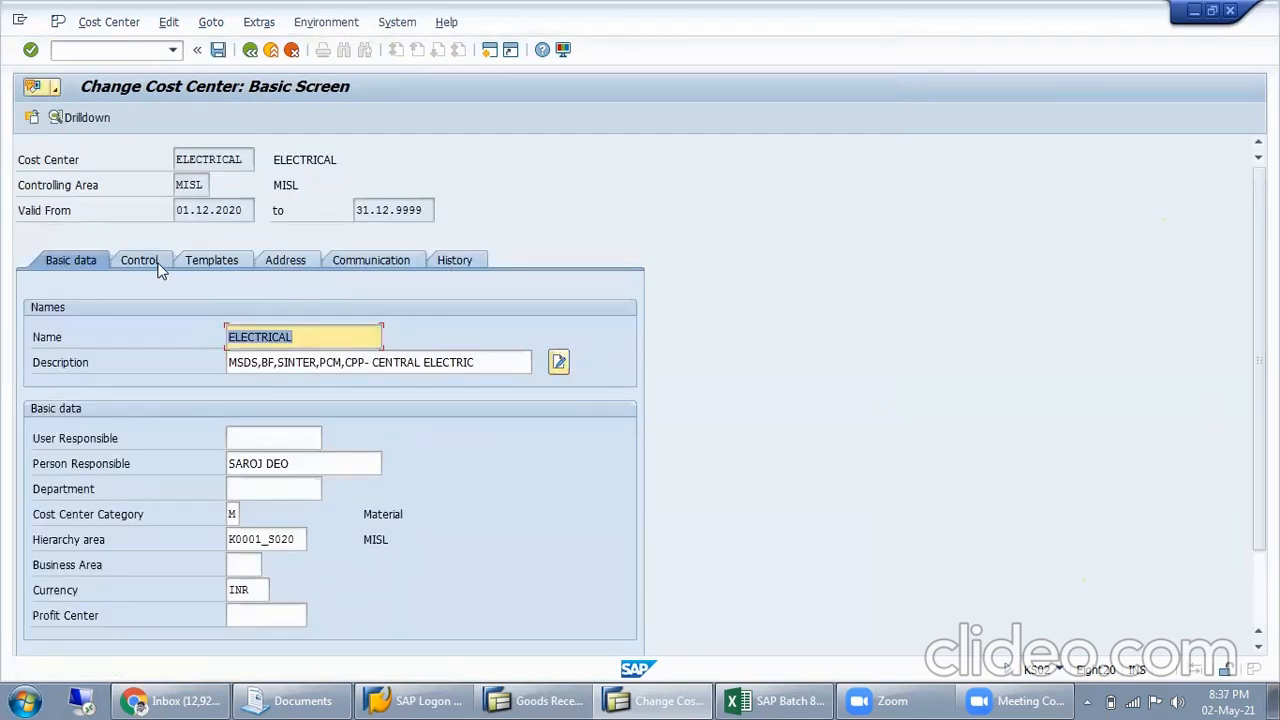
key("Return")
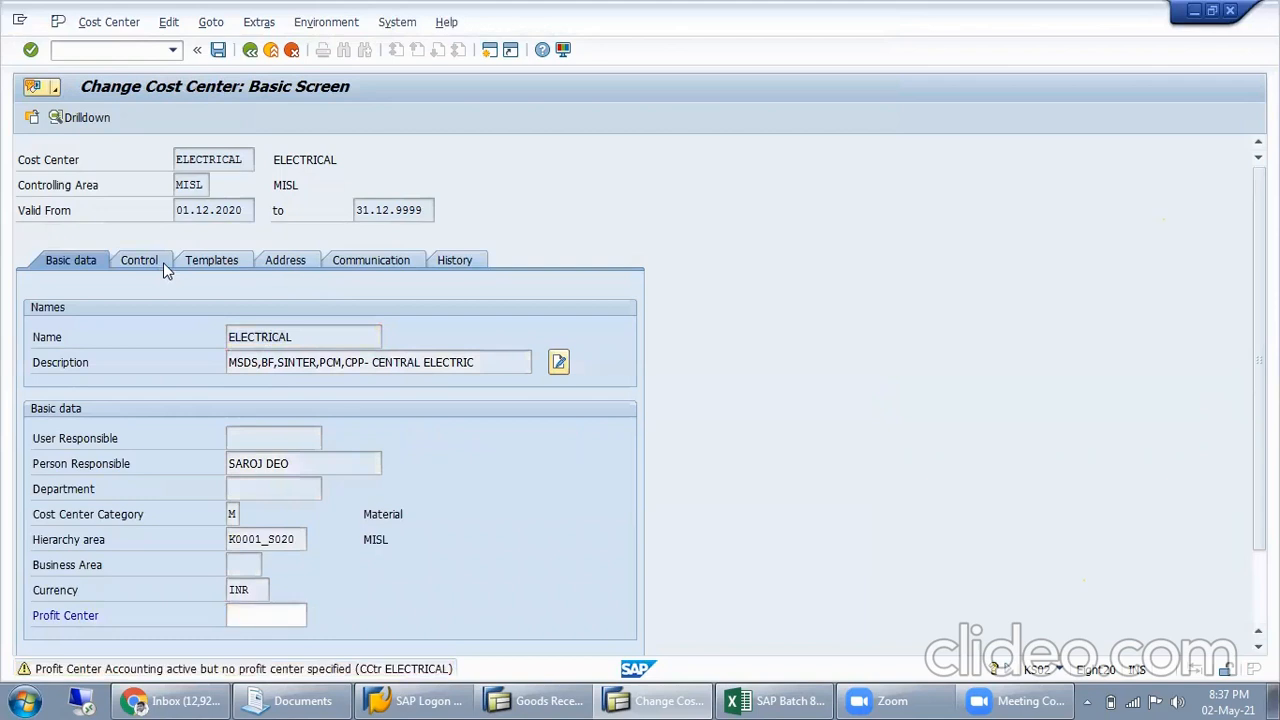
left_click(163, 262)
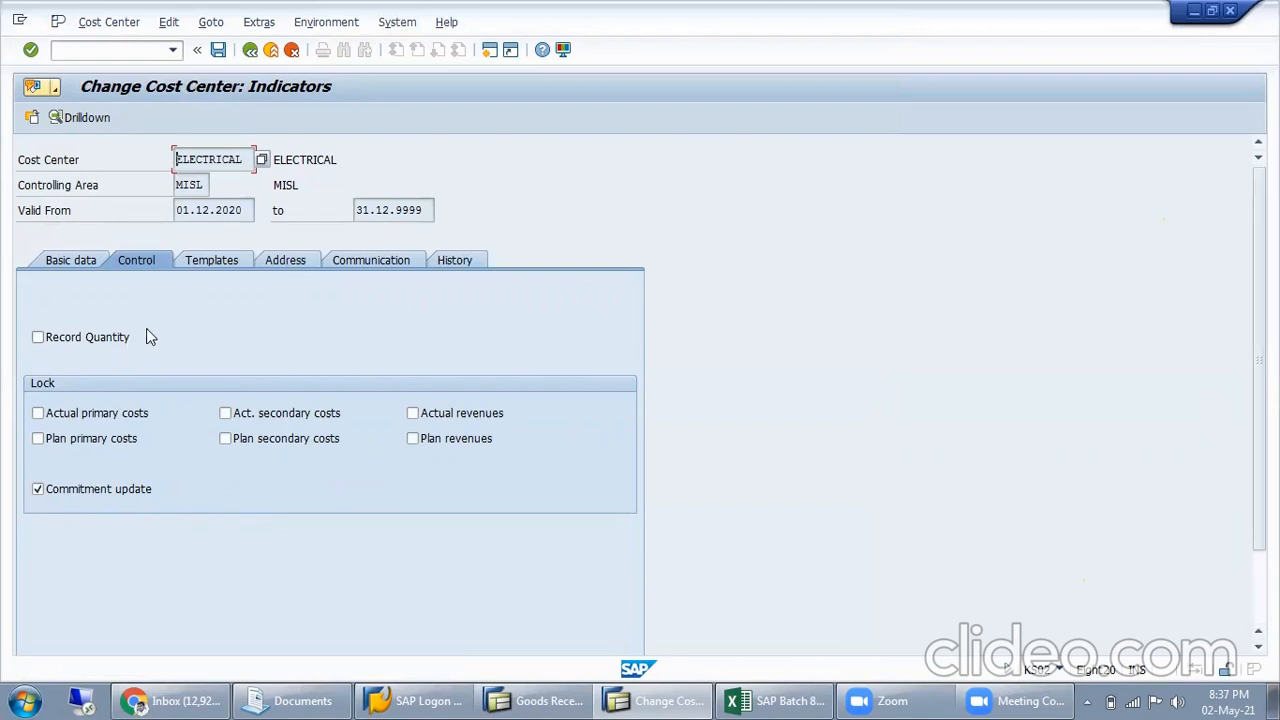
Return to the goods receipt session, check the document again and close the message log
left_click(537, 700)
left_click(222, 117)
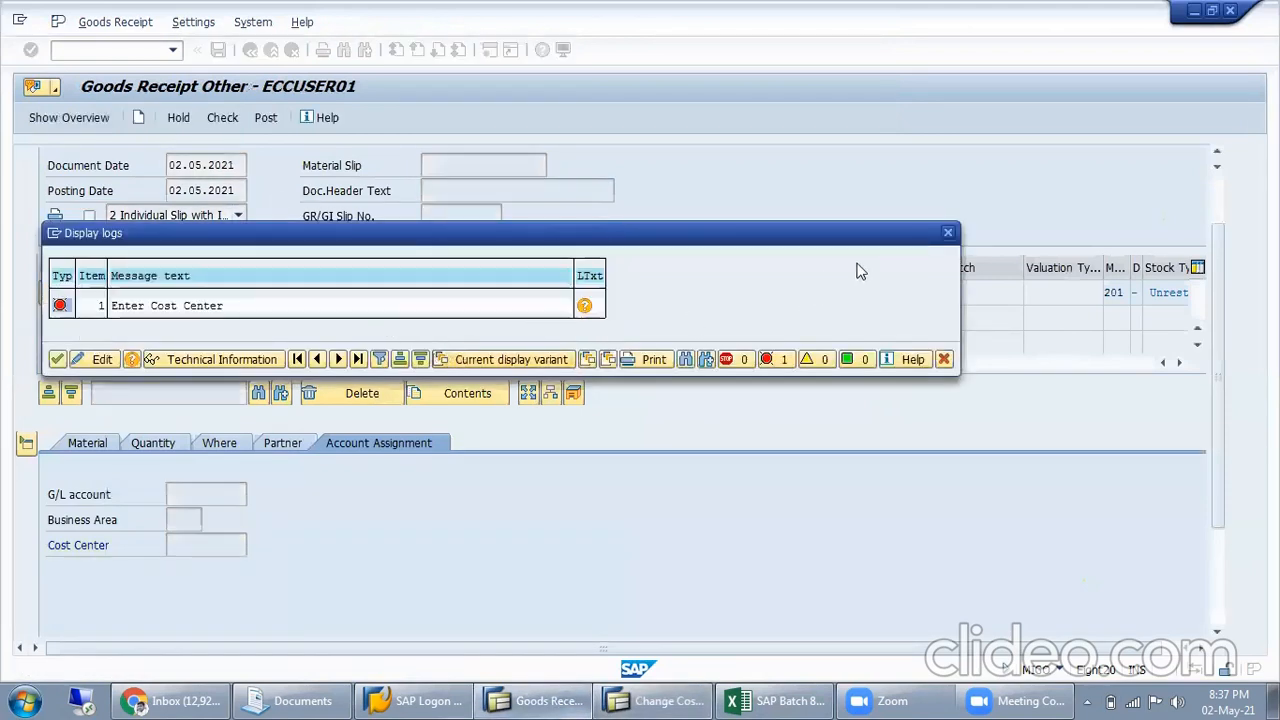
left_click(948, 236)
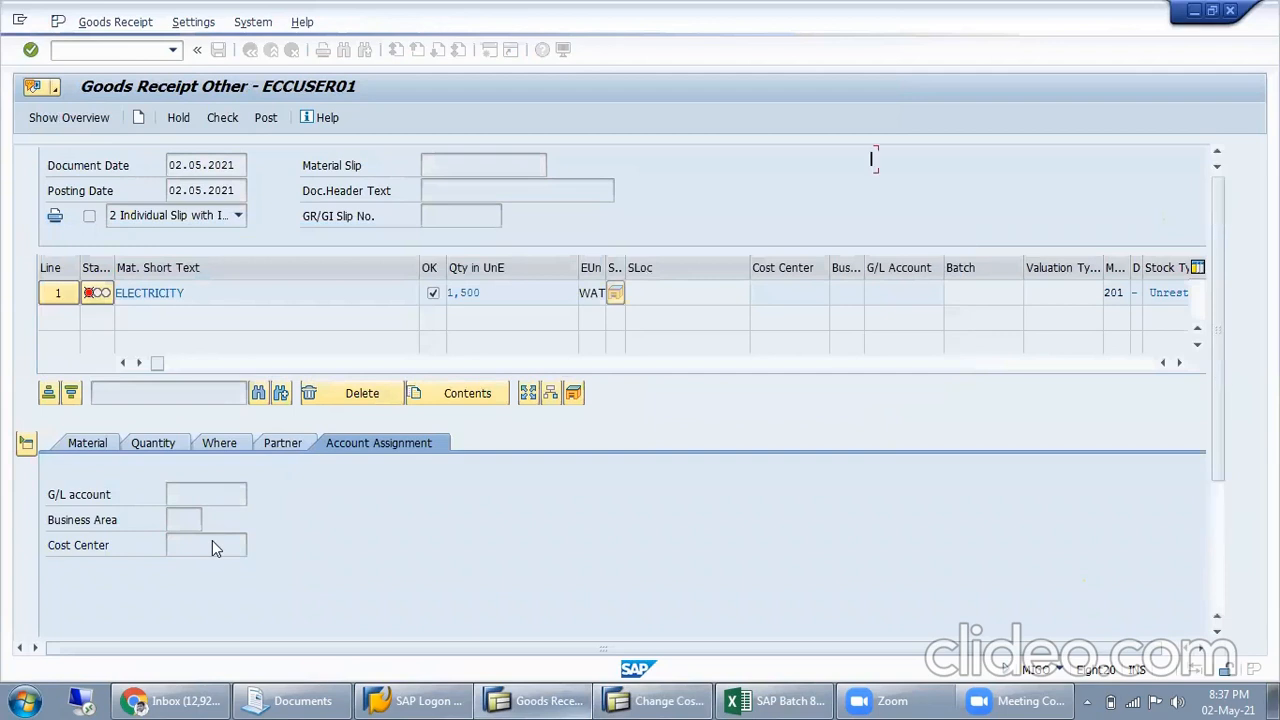
Assign the ELECTRICITY item to cost center ELECTRICAL in its account assignment
left_click(381, 538)
scroll(197, 400, "down", 5)
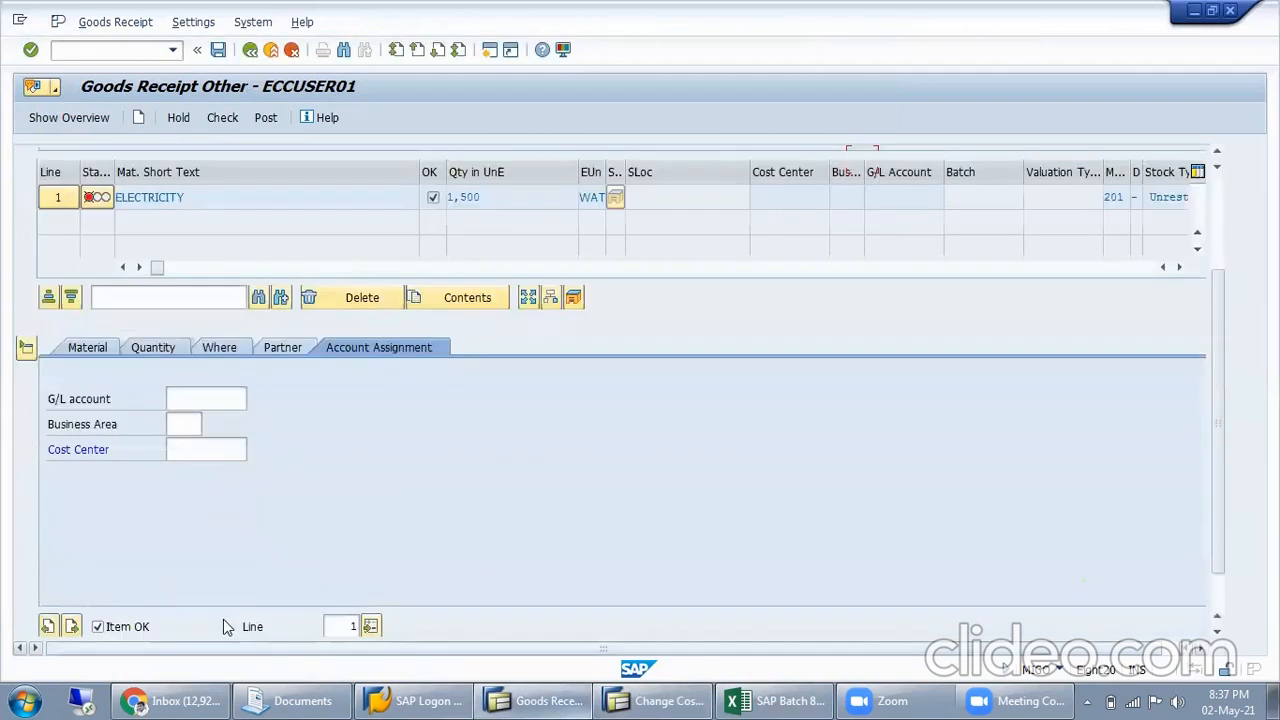
left_click(238, 385)
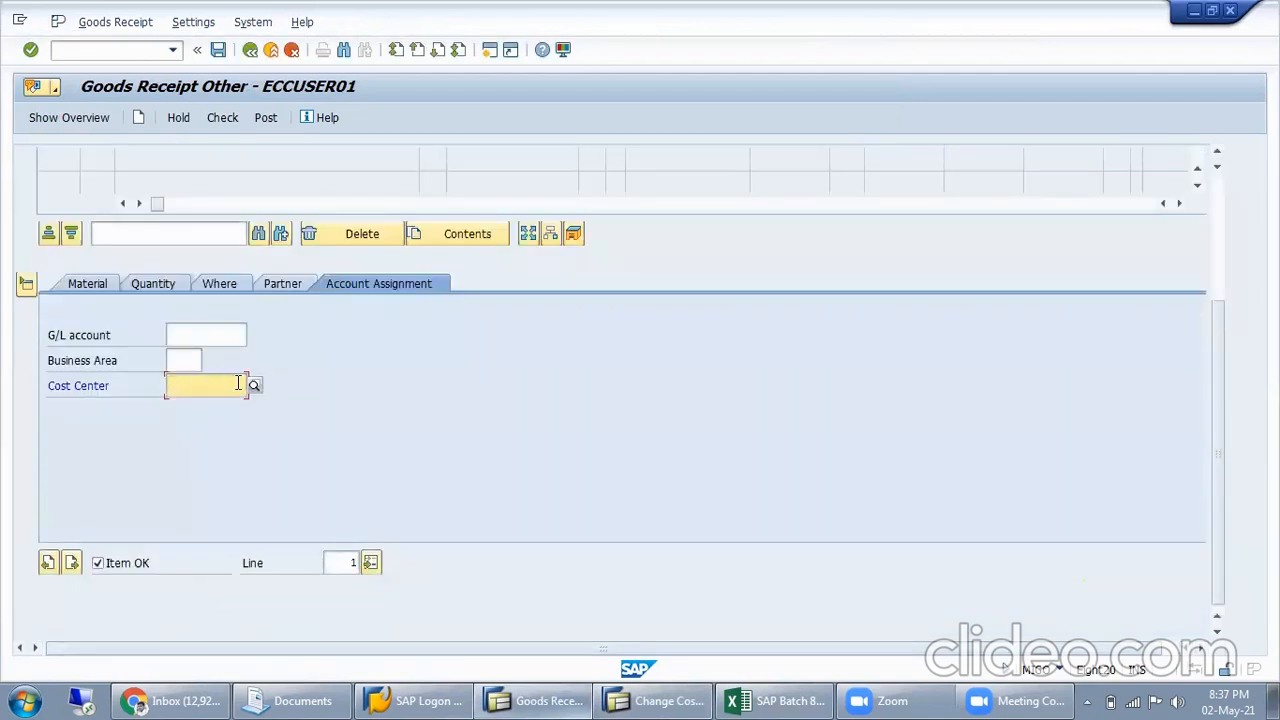
type("e")
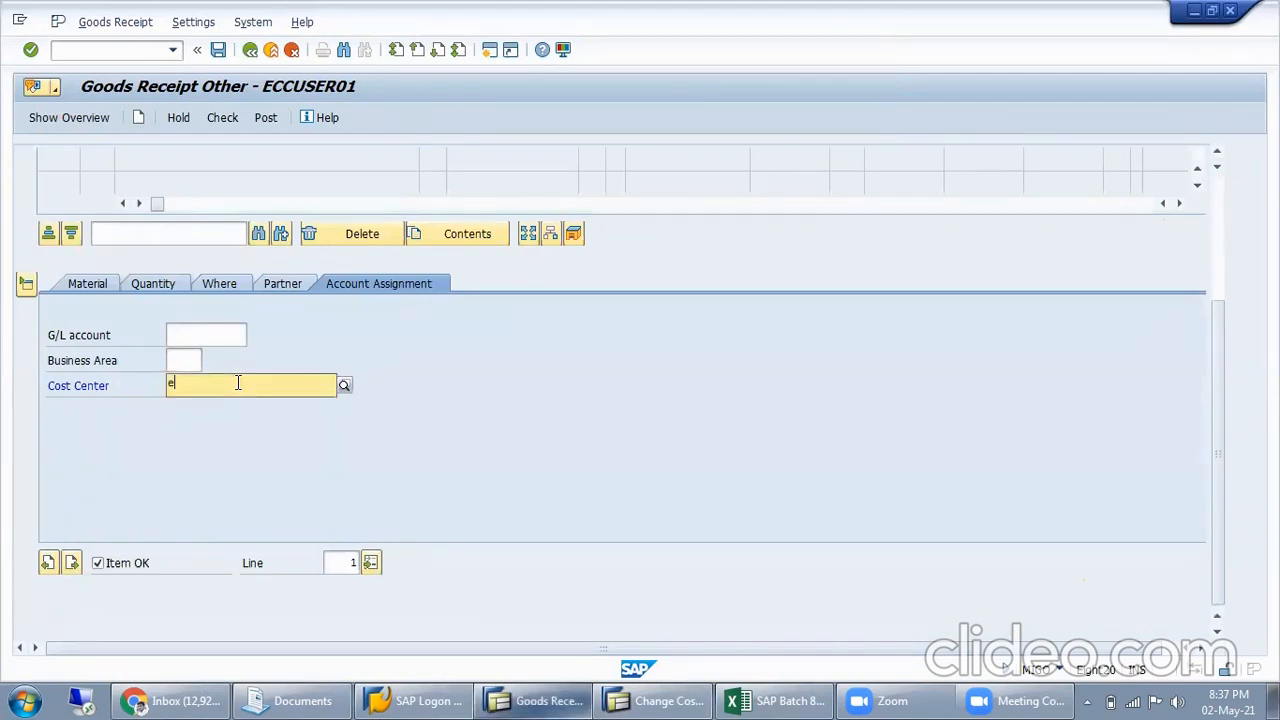
type("lec")
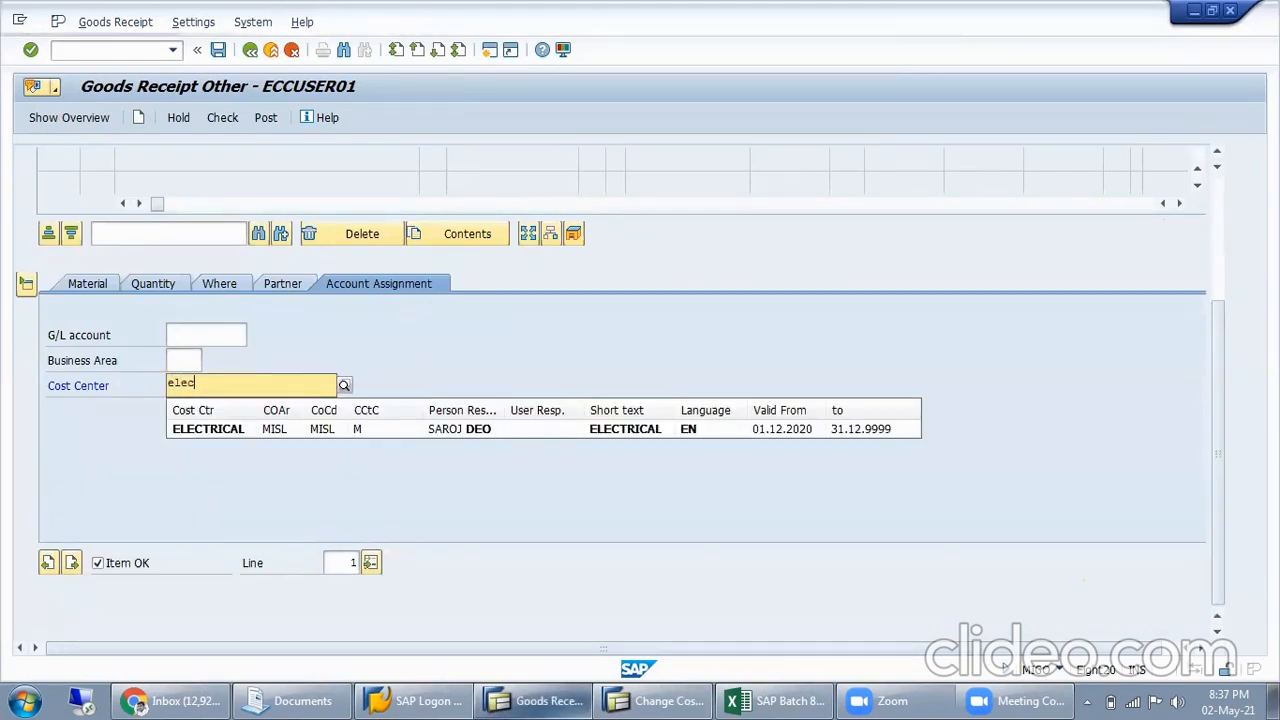
left_click(320, 432)
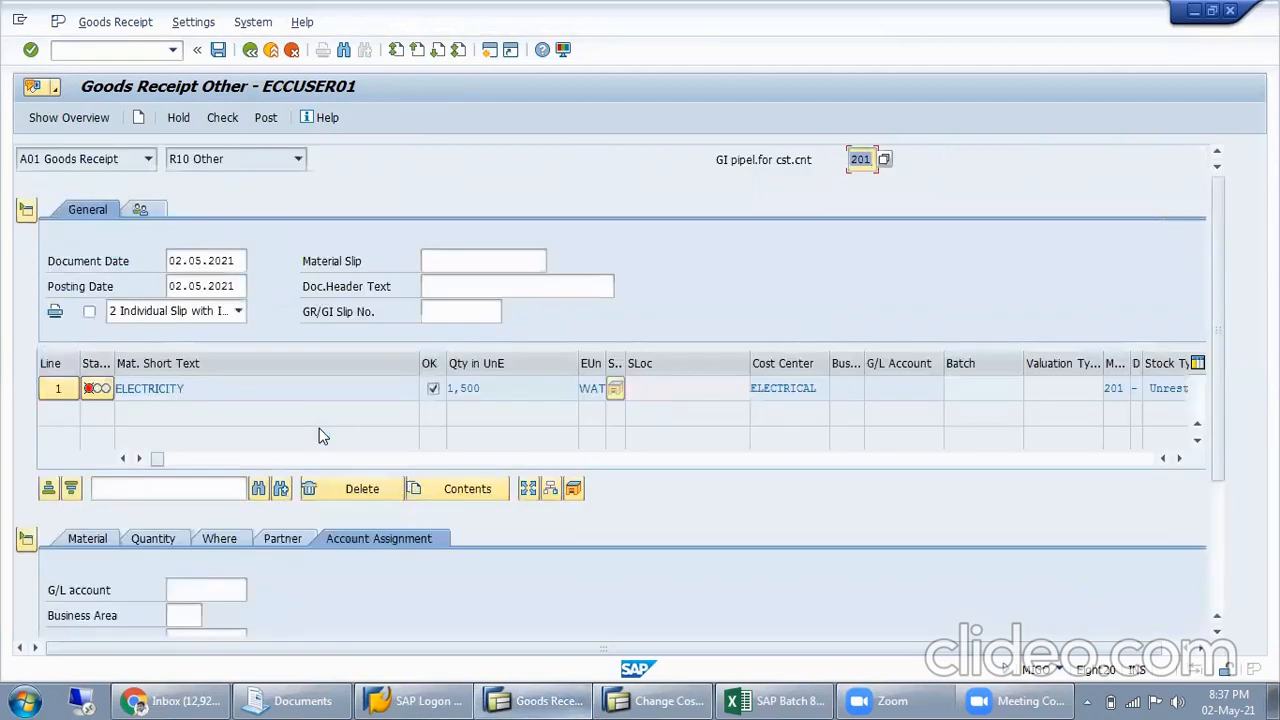
Check the goods receipt document and open the long text of the logged cost center field selection error
left_click(231, 118)
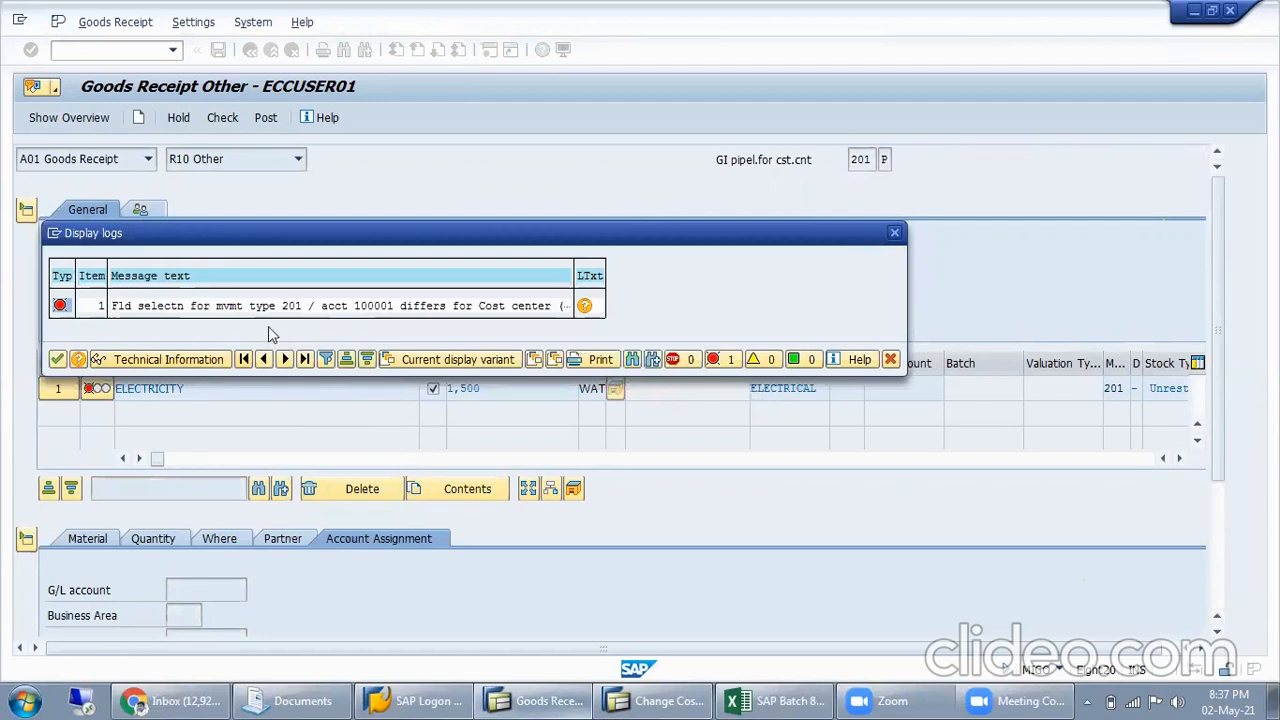
left_click(584, 305)
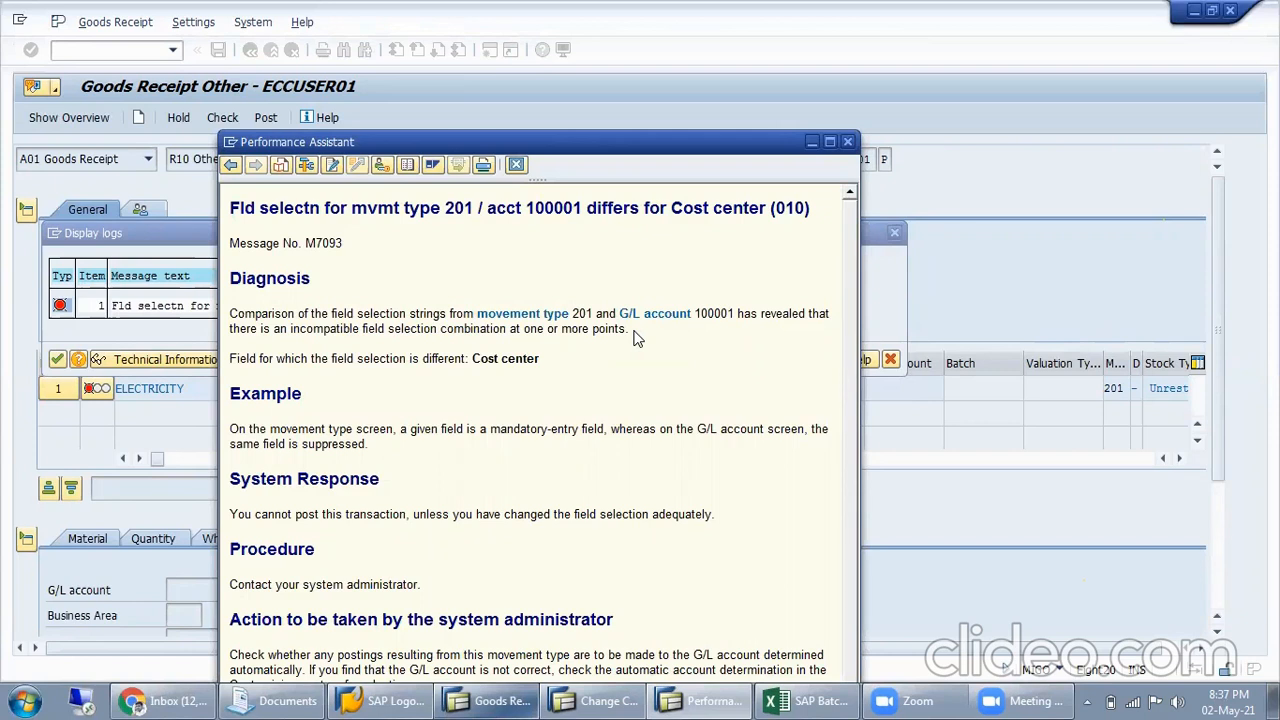
scroll(524, 368, "down", 1)
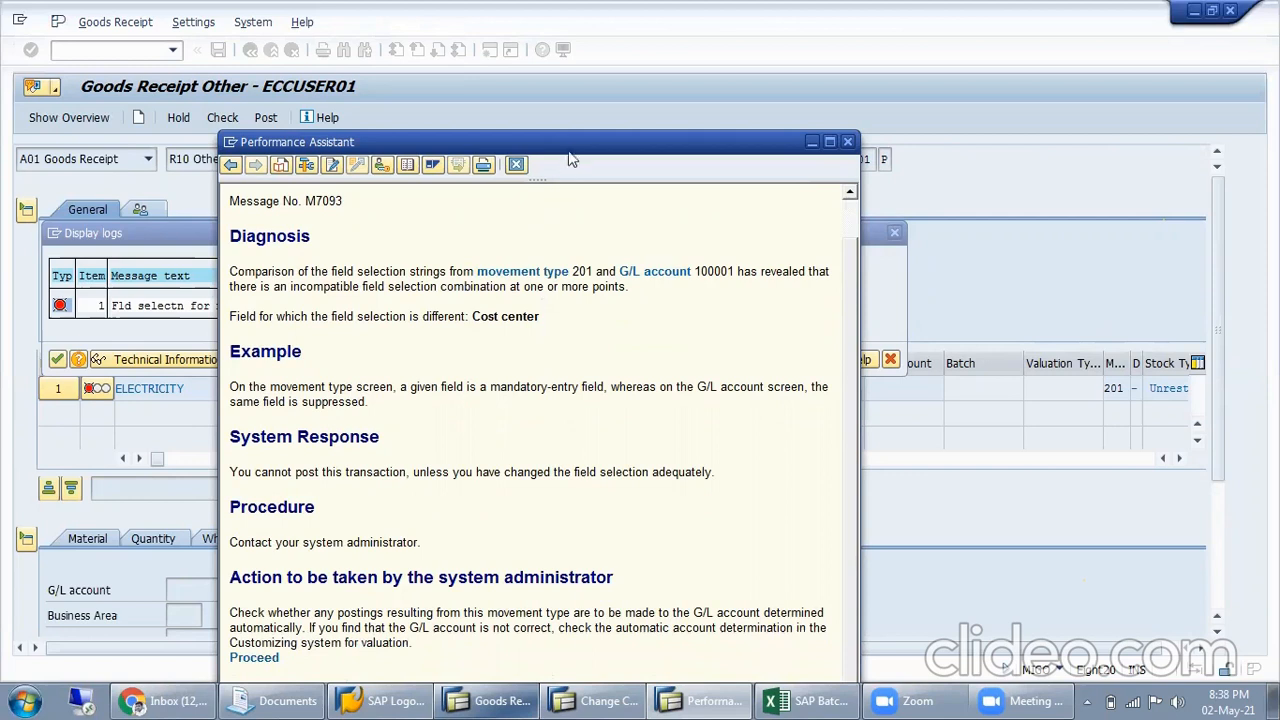
left_click_drag(570, 137, 542, 49)
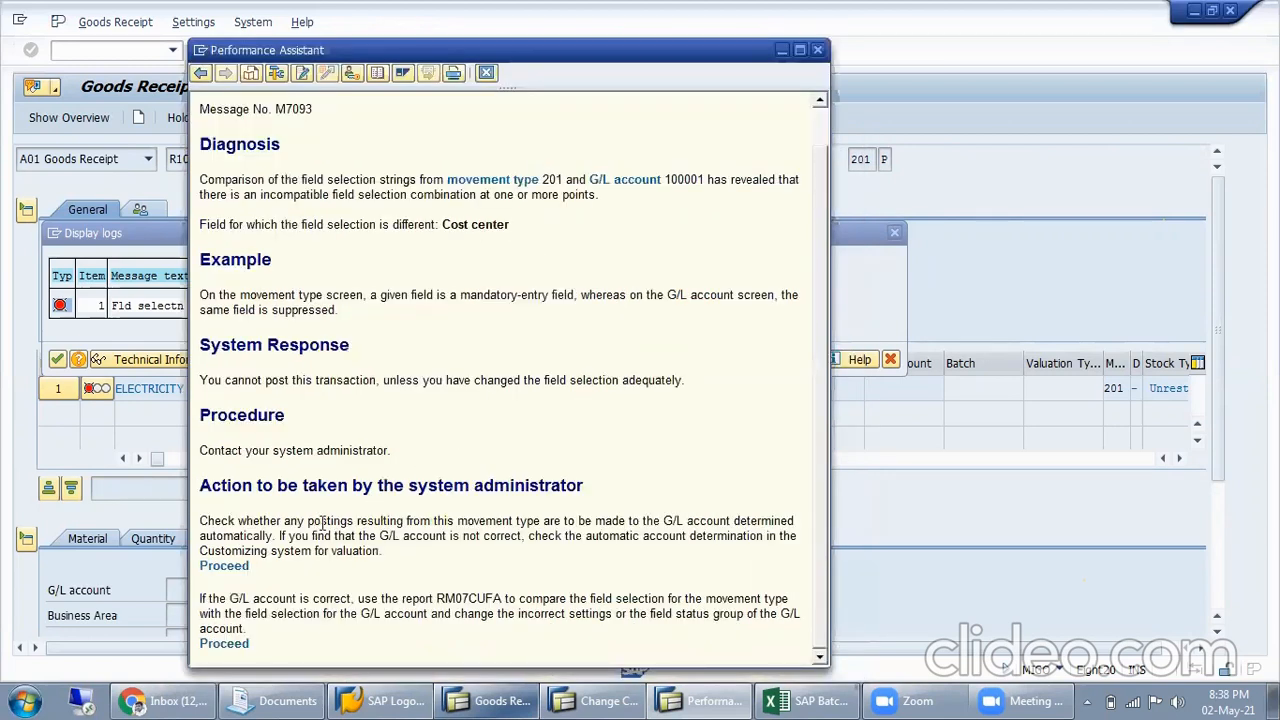
Read the administrator actions on automatic account determination and on comparing field selections with report RM07CUFA
left_click_drag(236, 520, 760, 528)
left_click(437, 521)
left_click_drag(237, 540, 450, 537)
left_click(505, 529)
left_click_drag(278, 536, 462, 537)
left_click(558, 538)
left_click_drag(405, 537, 524, 537)
left_click_drag(528, 537, 760, 545)
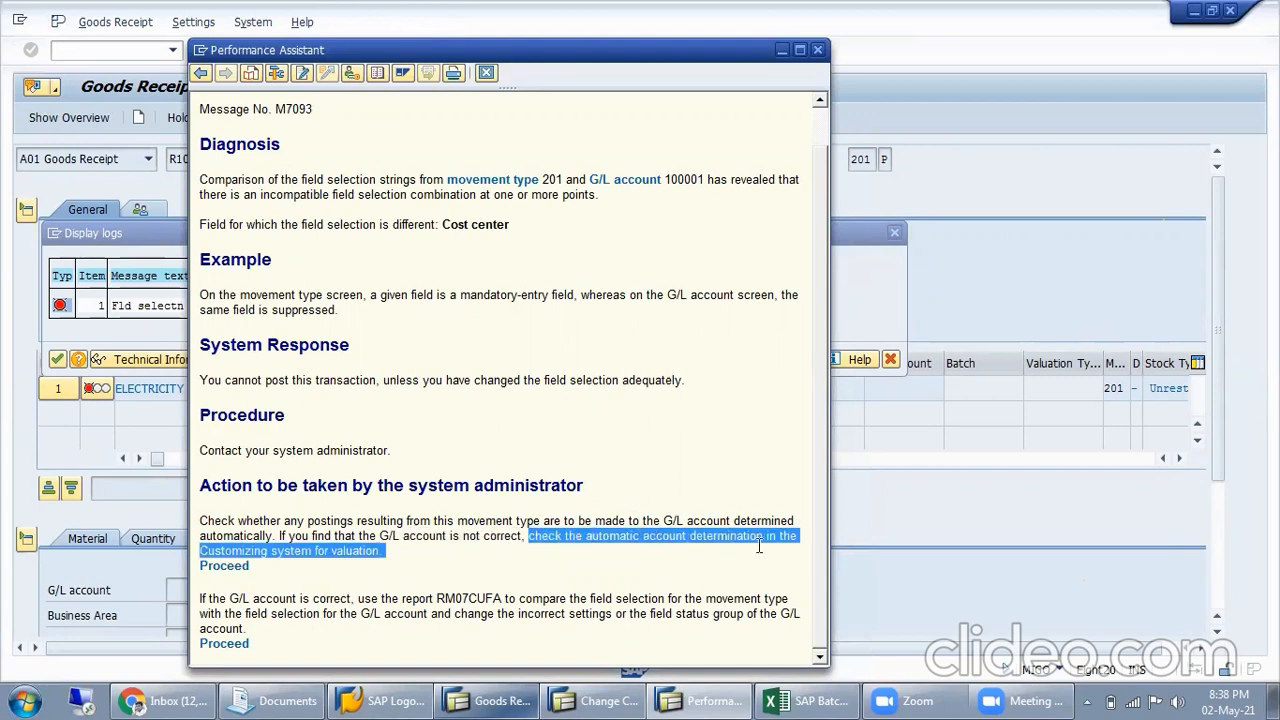
left_click(335, 573)
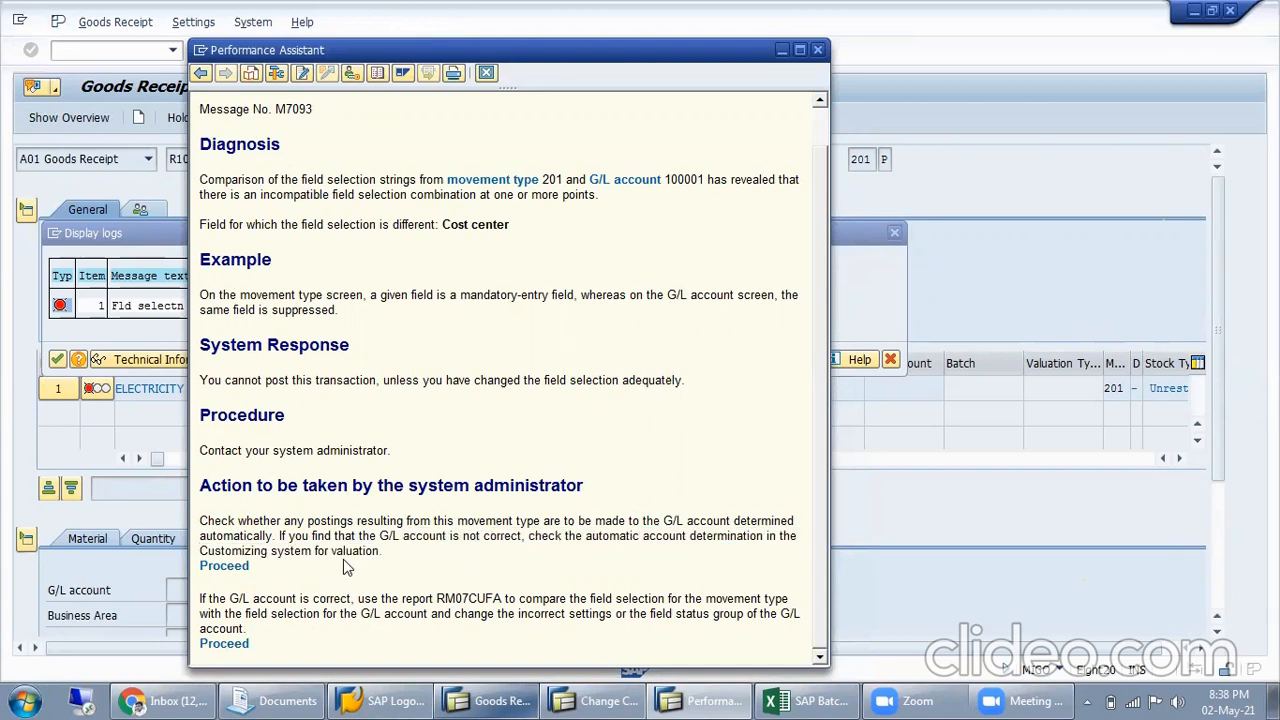
left_click_drag(244, 597, 436, 597)
left_click(455, 597)
left_click_drag(567, 598, 752, 598)
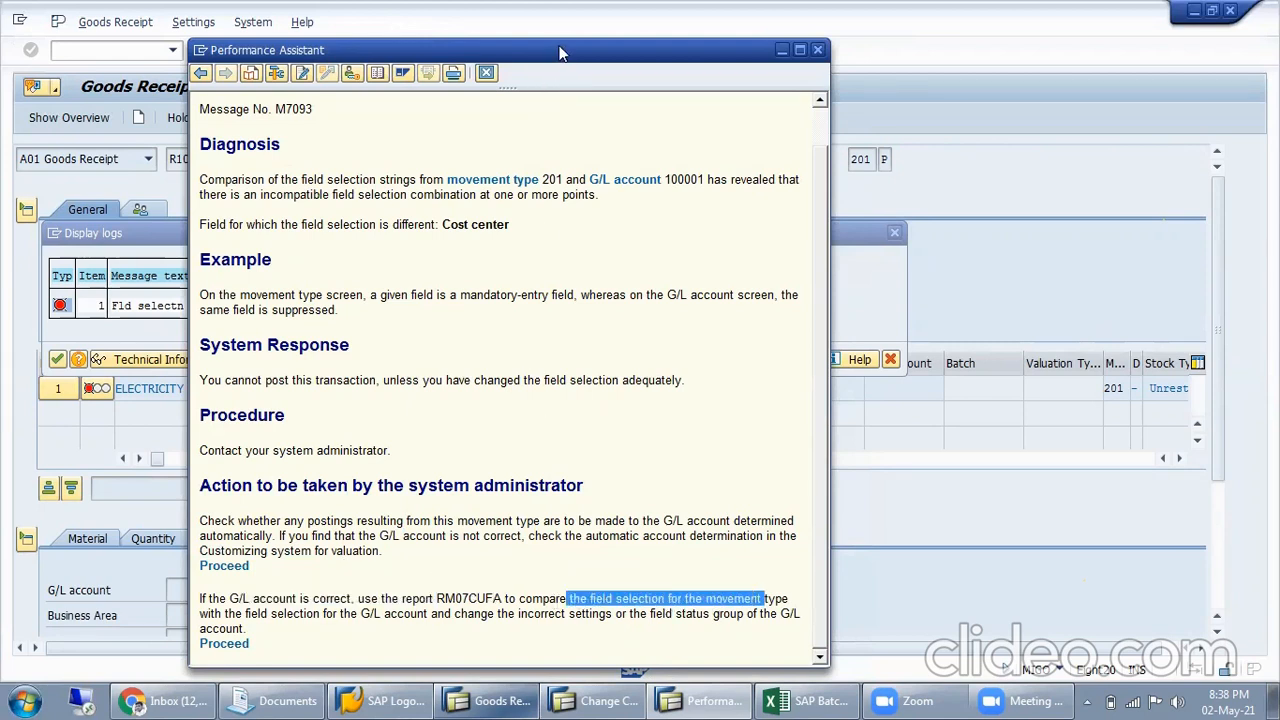
Copy the G/L account number named in the diagnosis and close the error explanation and message log
left_click_drag(560, 52, 490, 118)
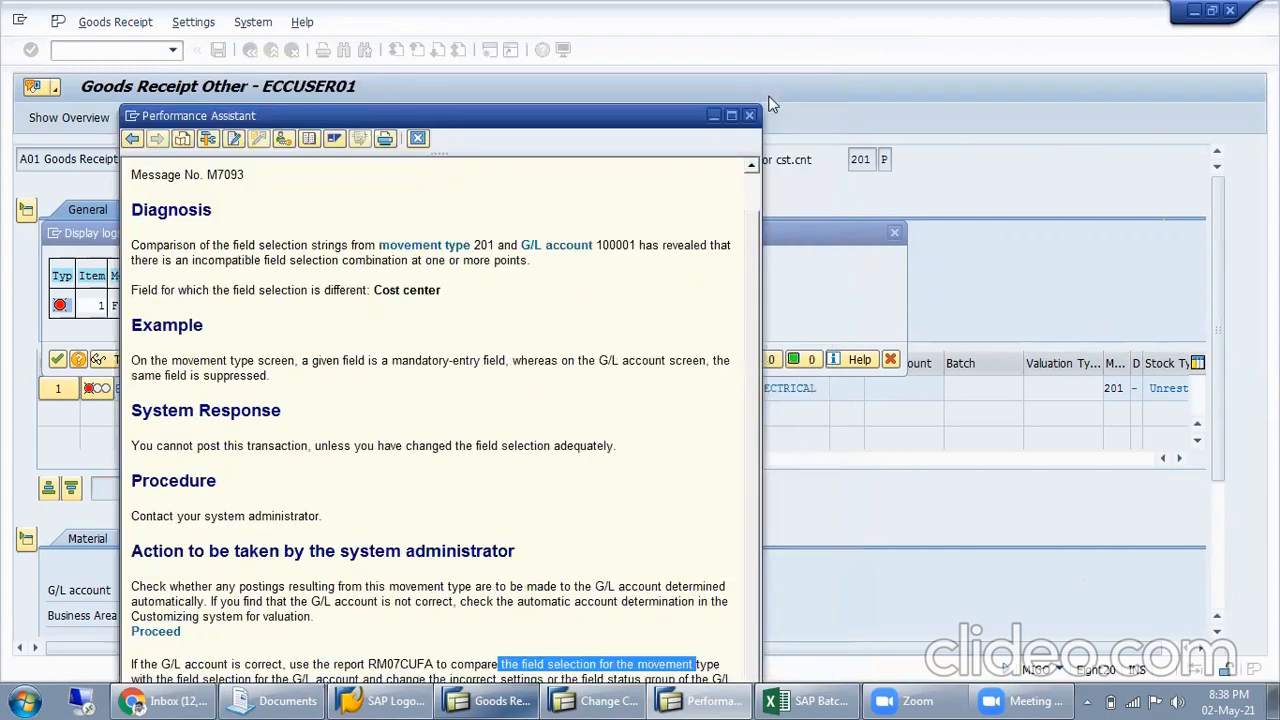
double_click(622, 245)
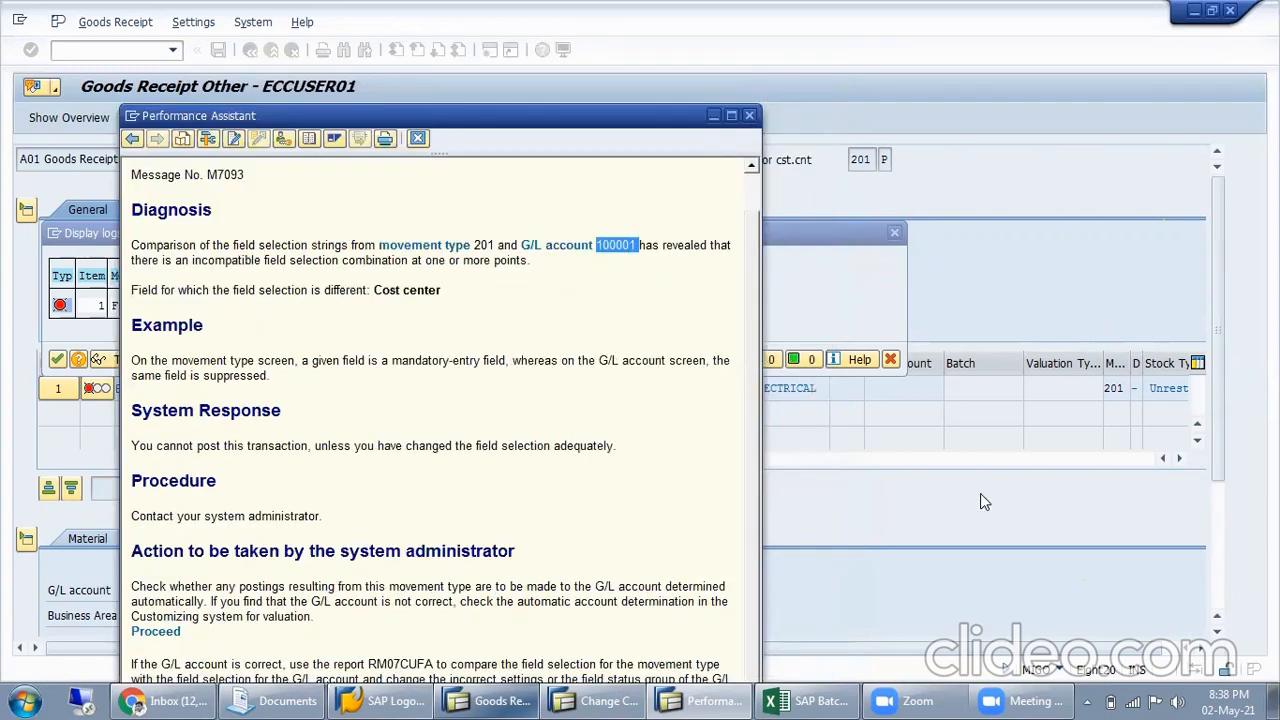
left_click(749, 115)
left_click(890, 359)
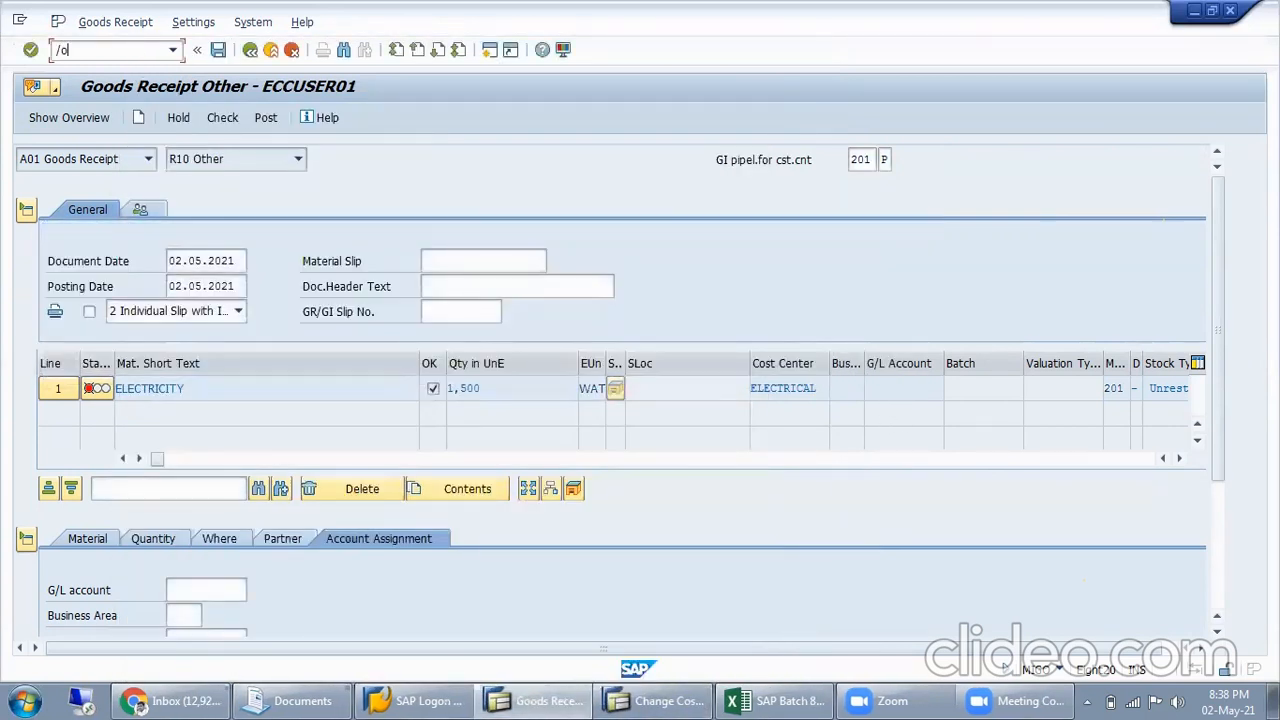
Open FS00 in a new session, find the copied G/L account number and display CAPITAL GL for company code MISL
key("Return")
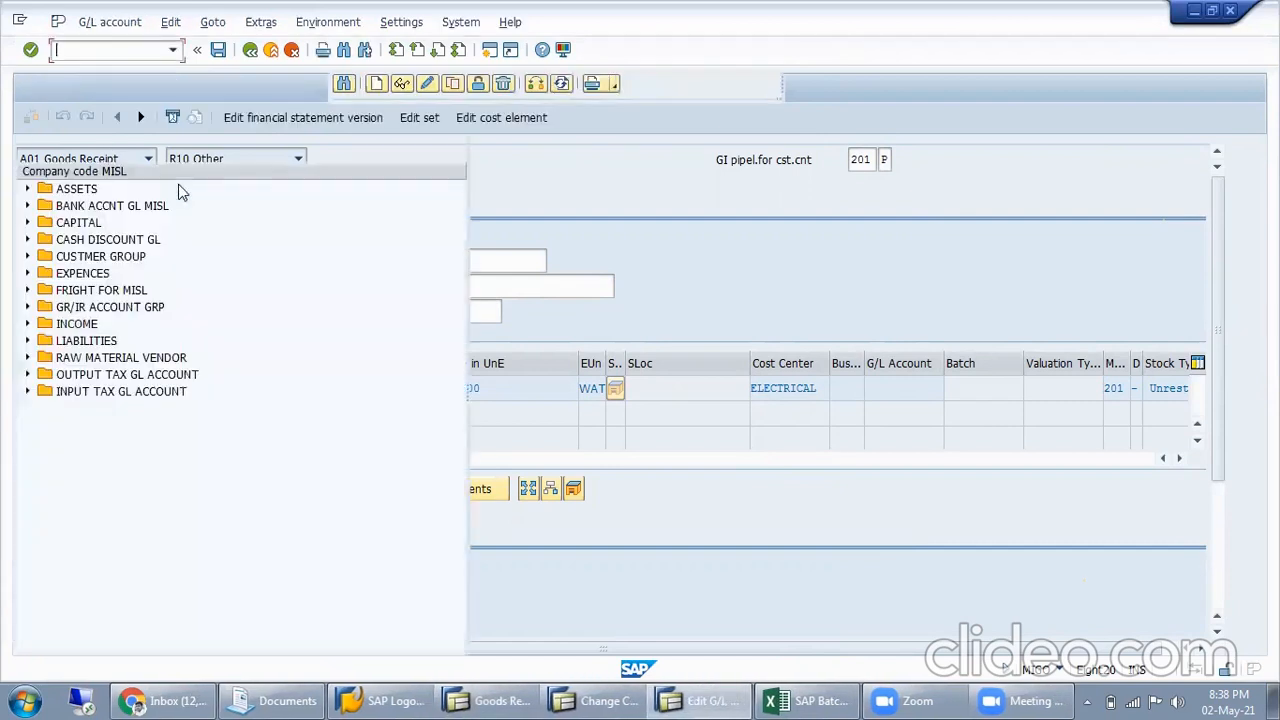
left_click(30, 149)
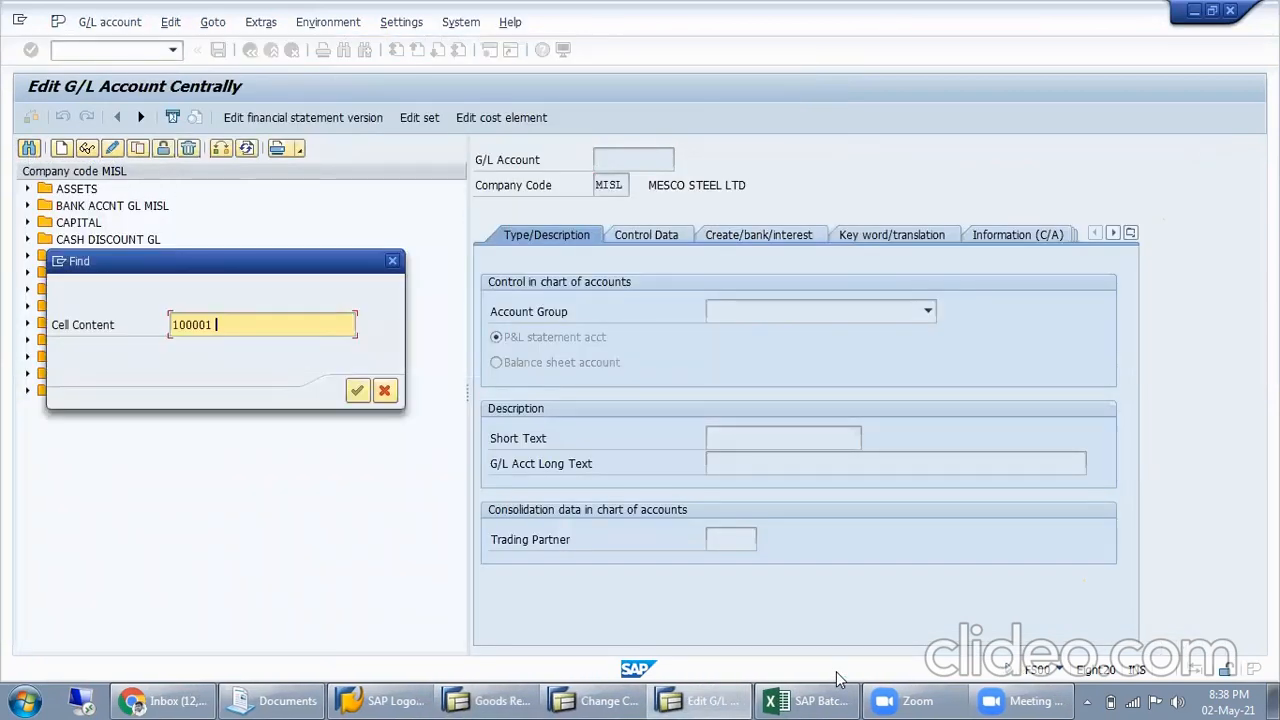
key("Return")
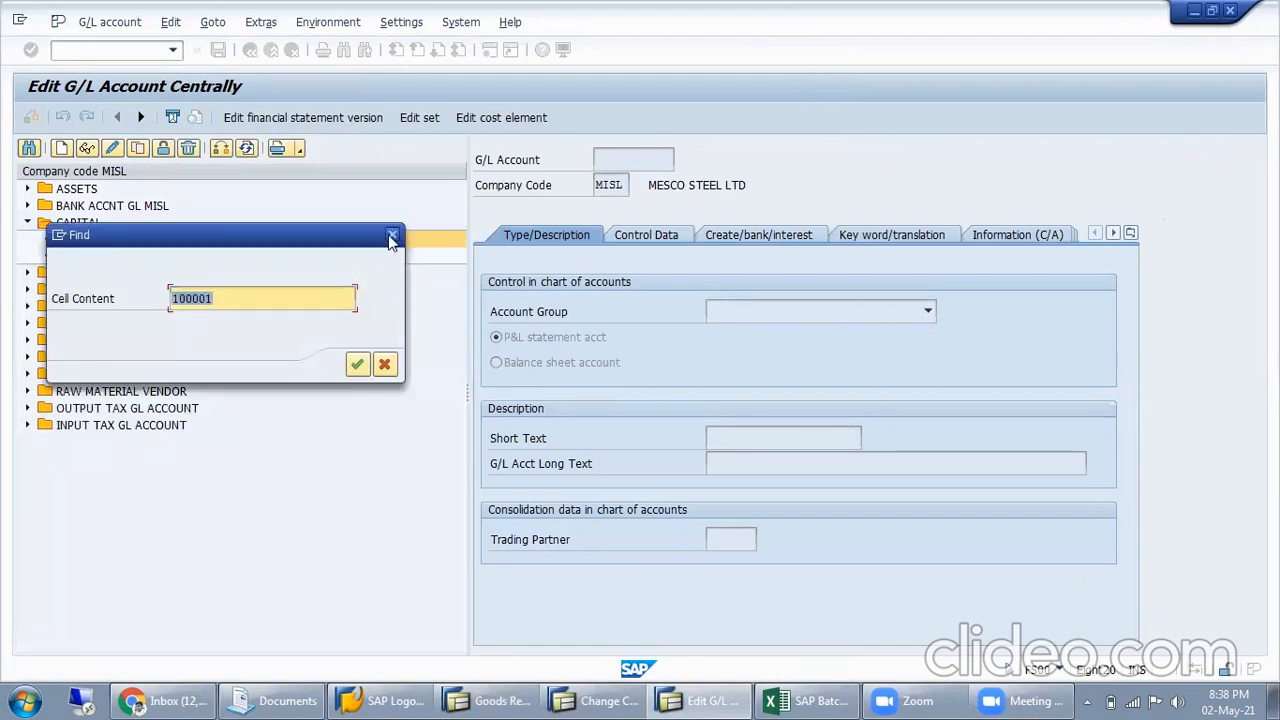
key("Escape")
left_click(152, 242)
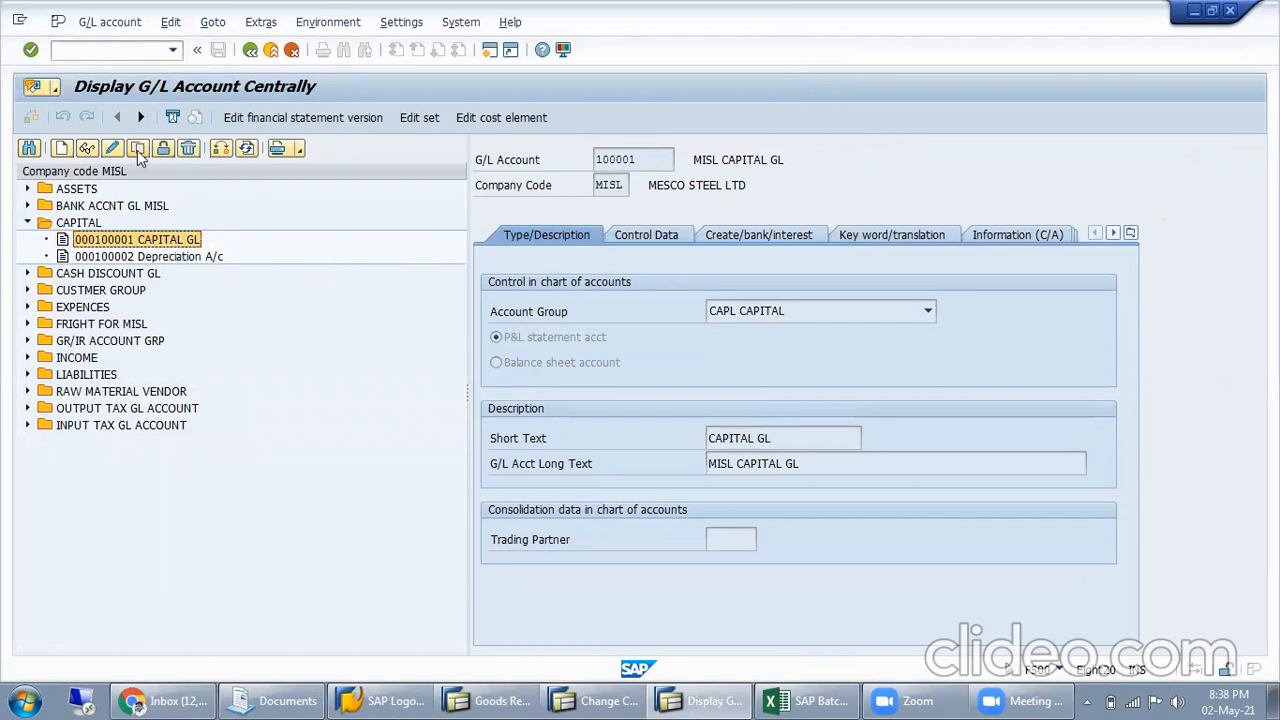
Open CAPITAL GL for change and review its field status group and its account control data
left_click(112, 148)
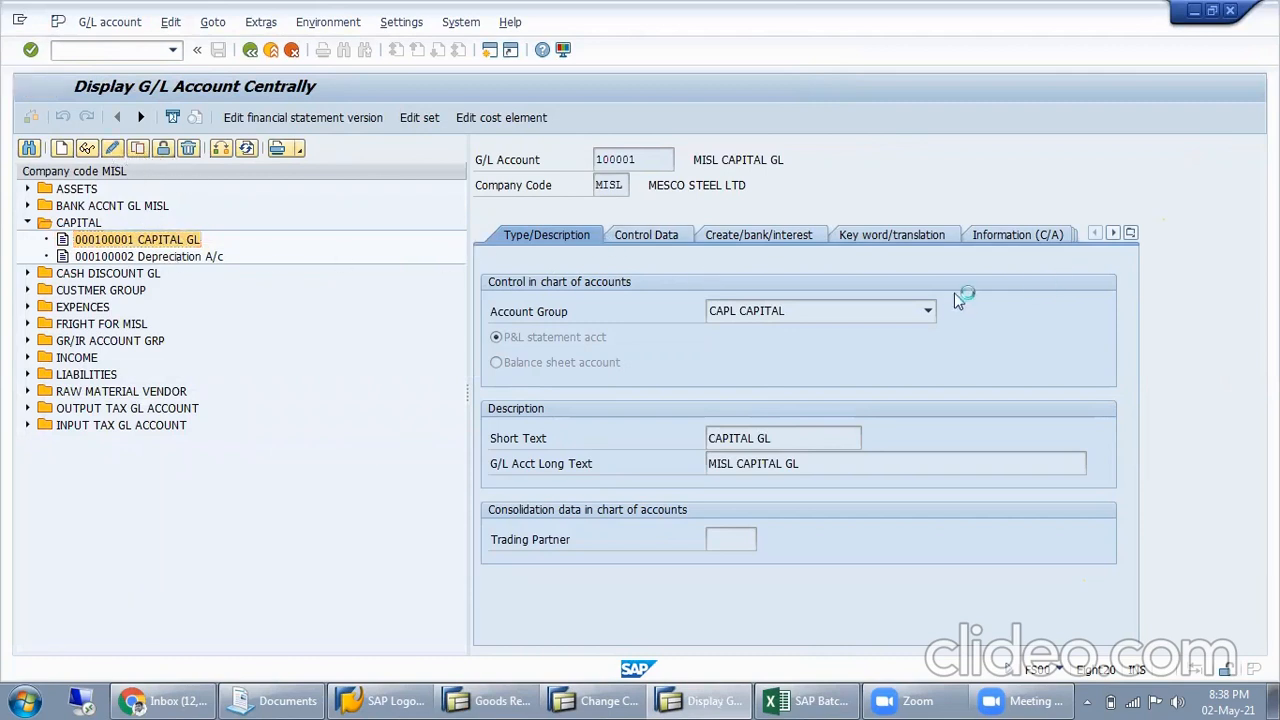
left_click(759, 238)
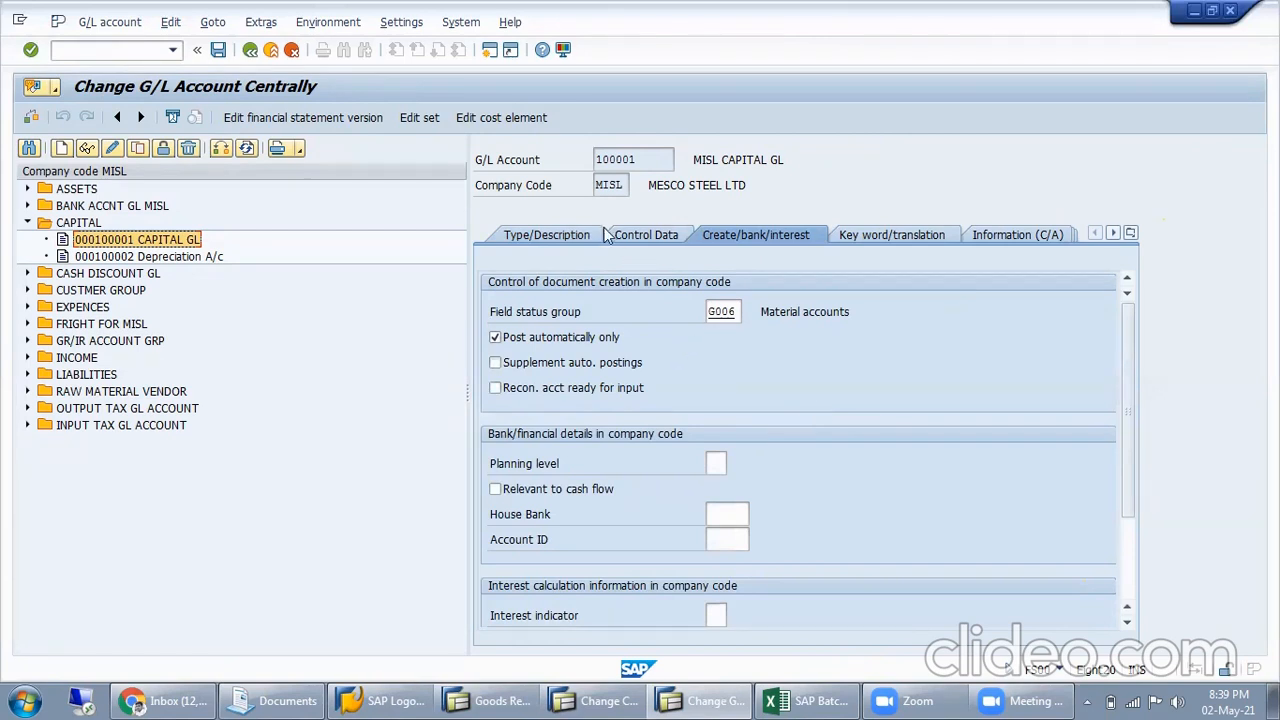
left_click(656, 235)
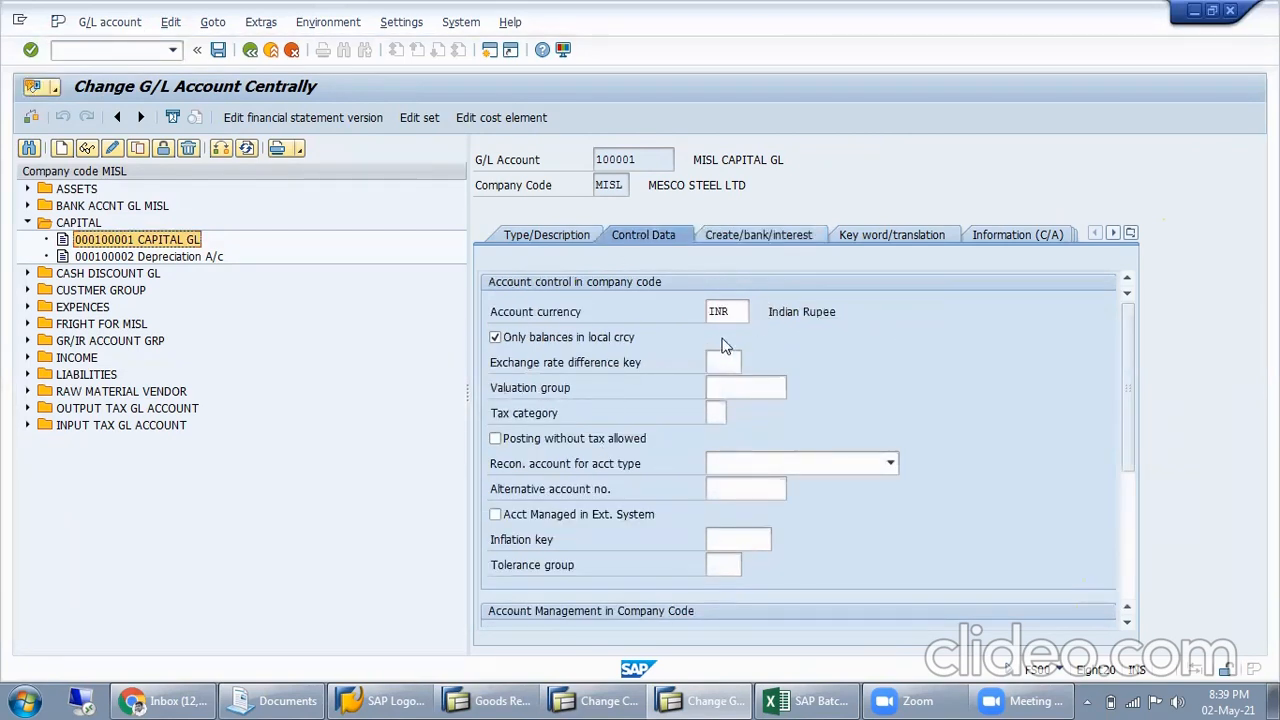
left_click(812, 467)
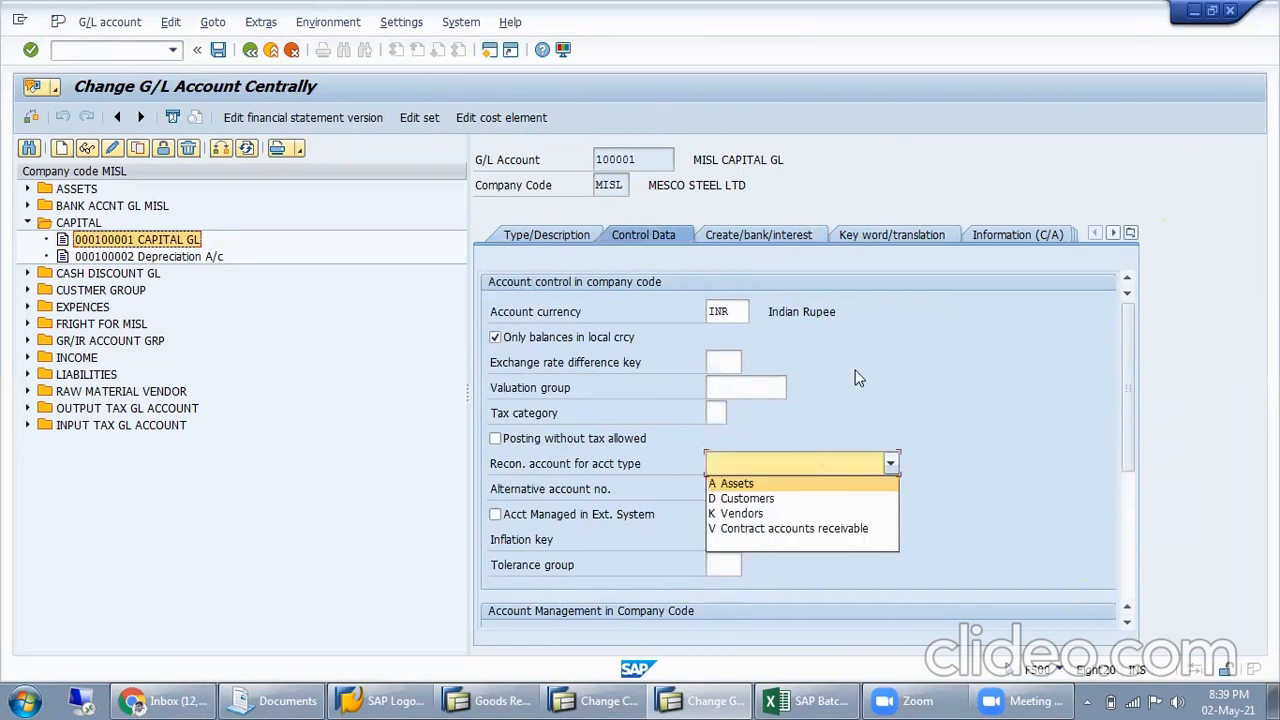
Open movement type customizing in a new session, selecting Movement Type and Consumption posting as the work area fields
left_click(154, 56)
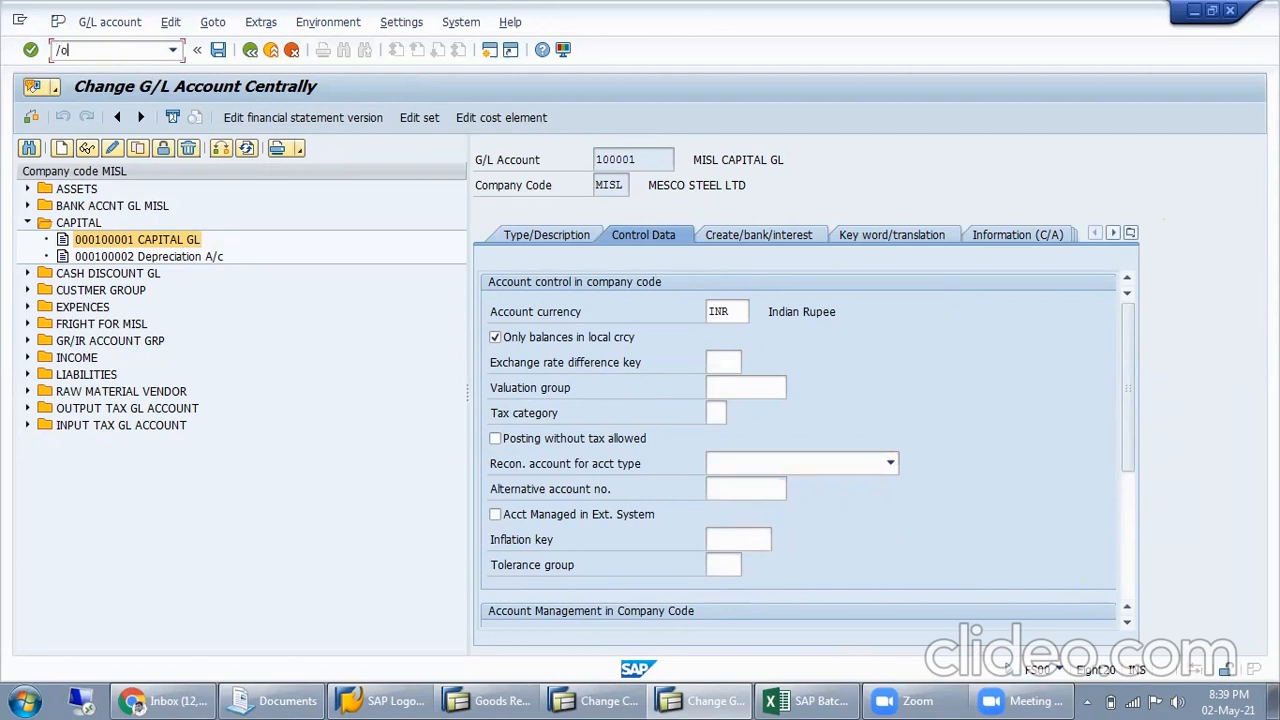
key("Return")
left_click(300, 118)
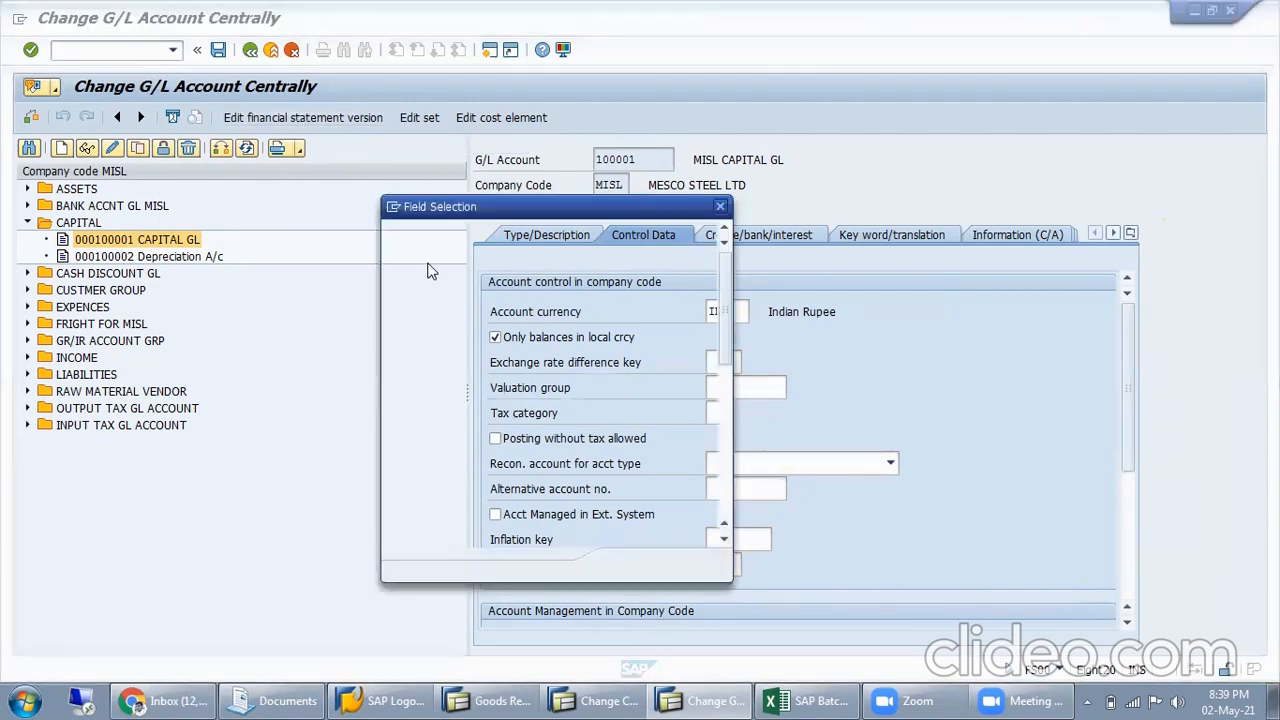
left_click(442, 245)
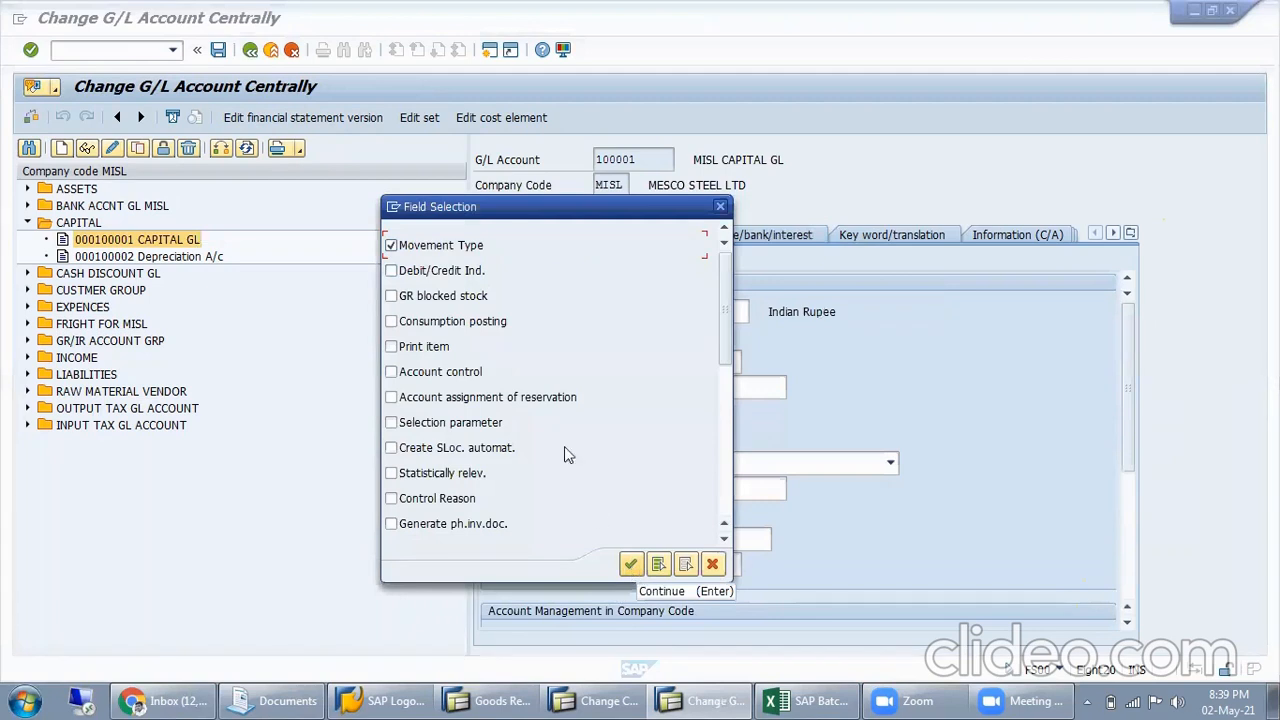
left_click(495, 321)
left_click(630, 564)
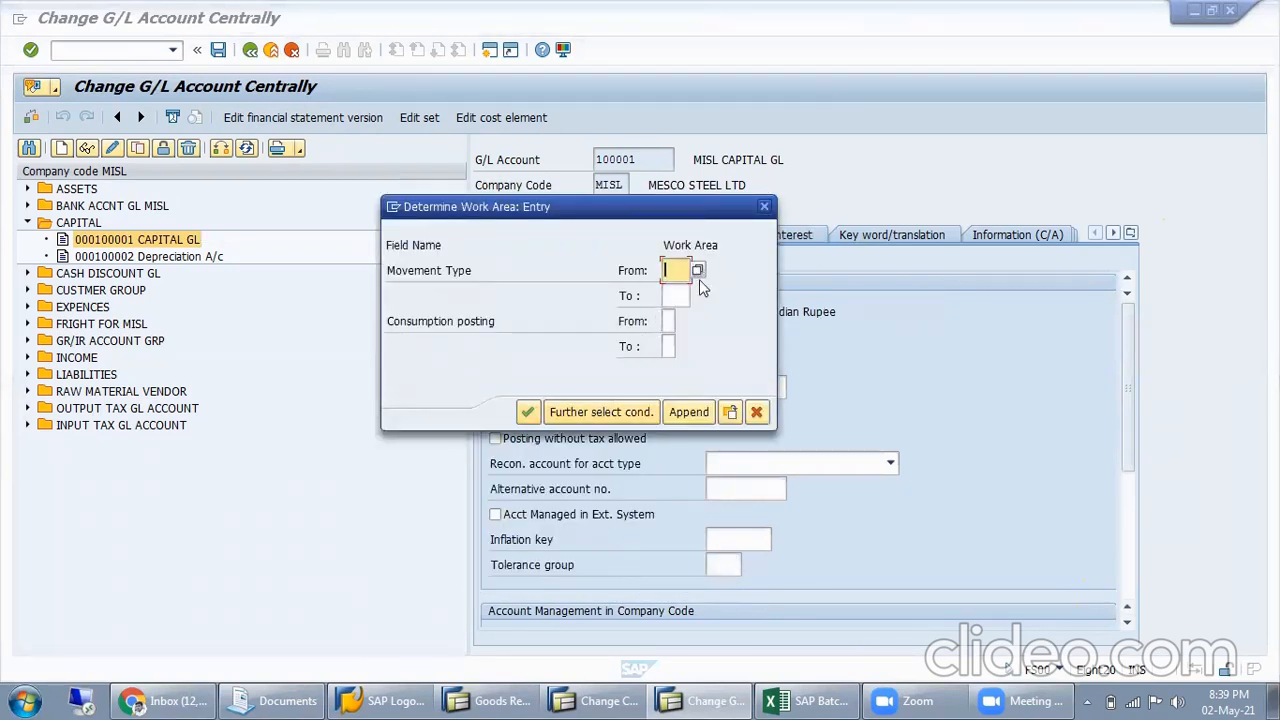
Enter movement type 201 for the work area and try P as the consumption posting, consulting its possible entries
type("201")
left_click(672, 318)
type("P")
key("Return")
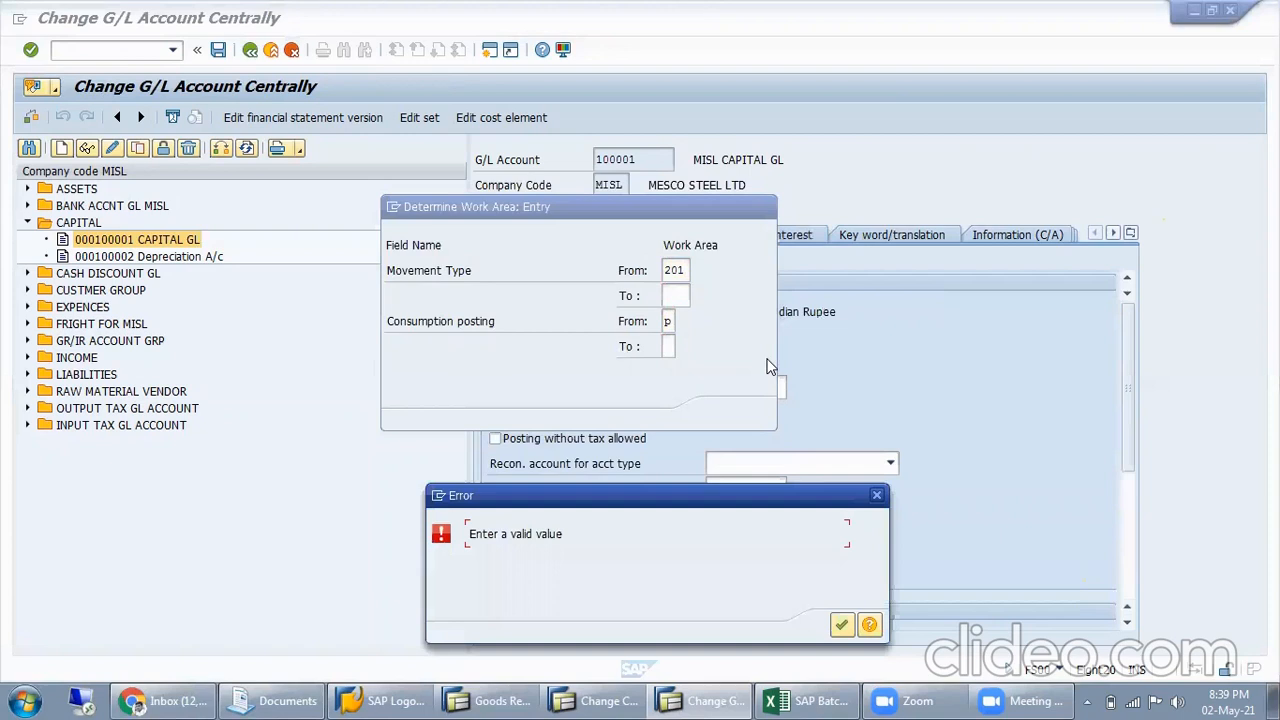
key("Return")
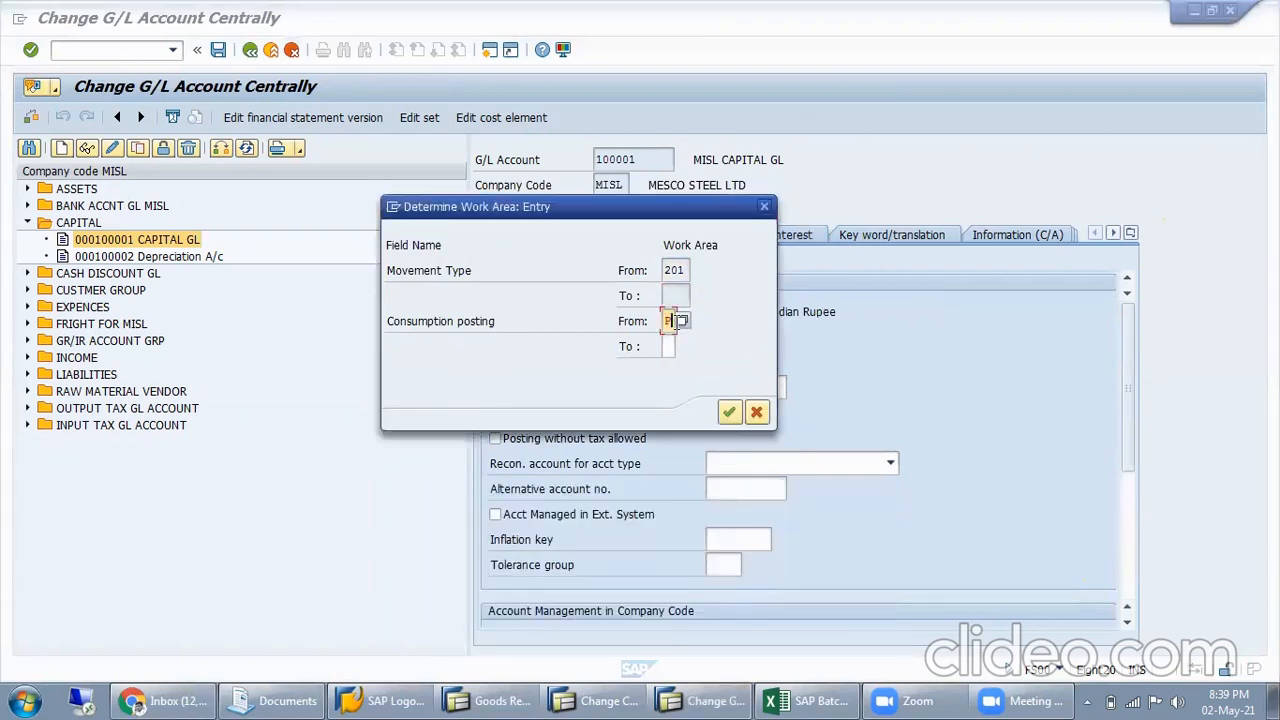
left_click(684, 328)
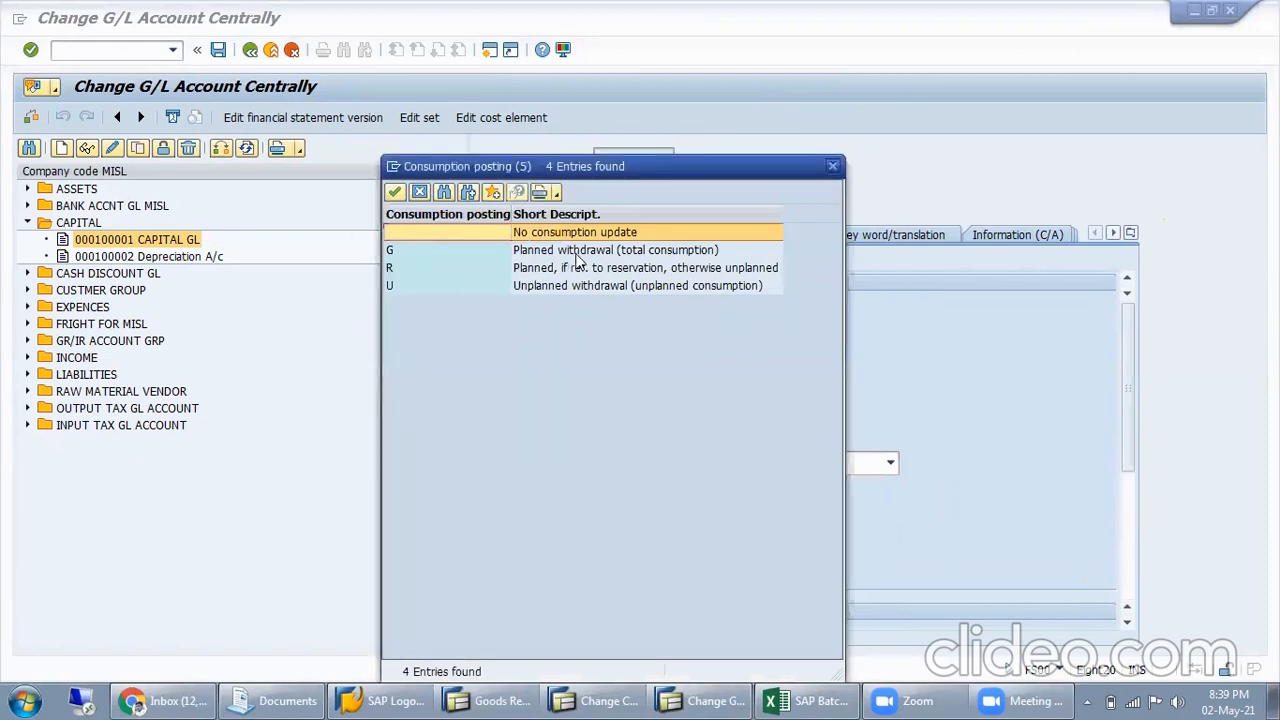
double_click(632, 235)
left_click(729, 412)
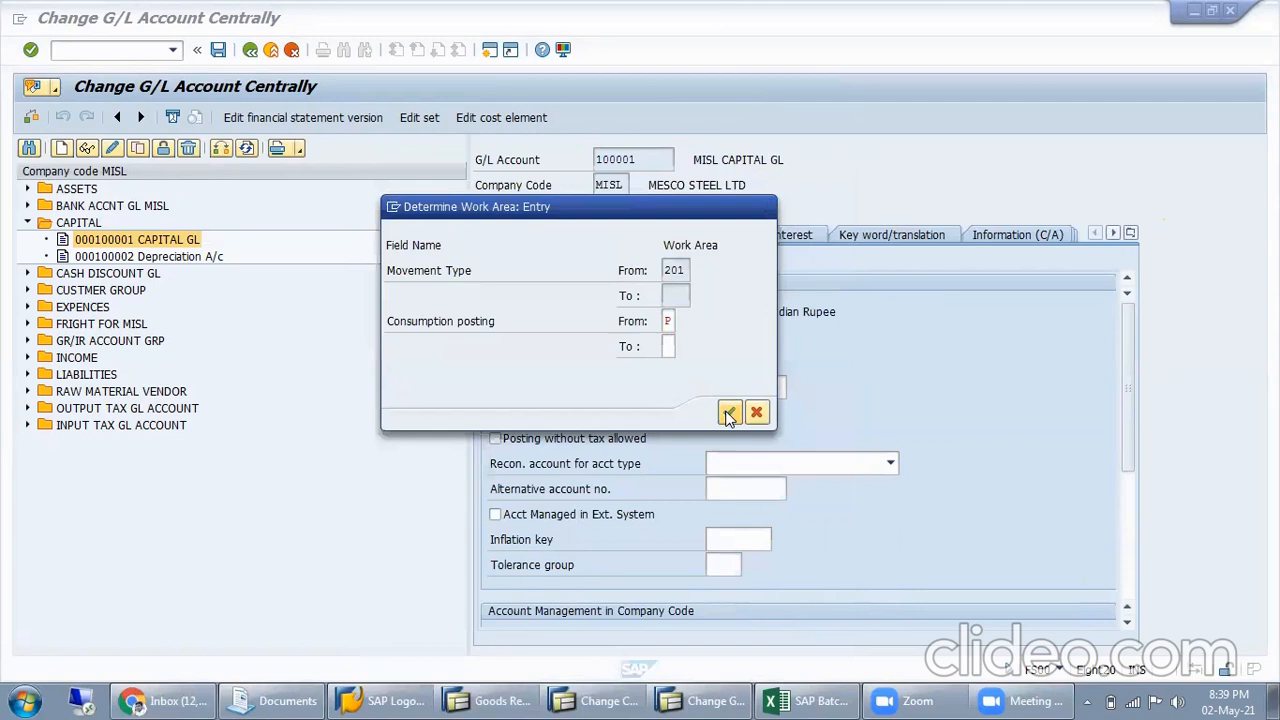
left_click(876, 495)
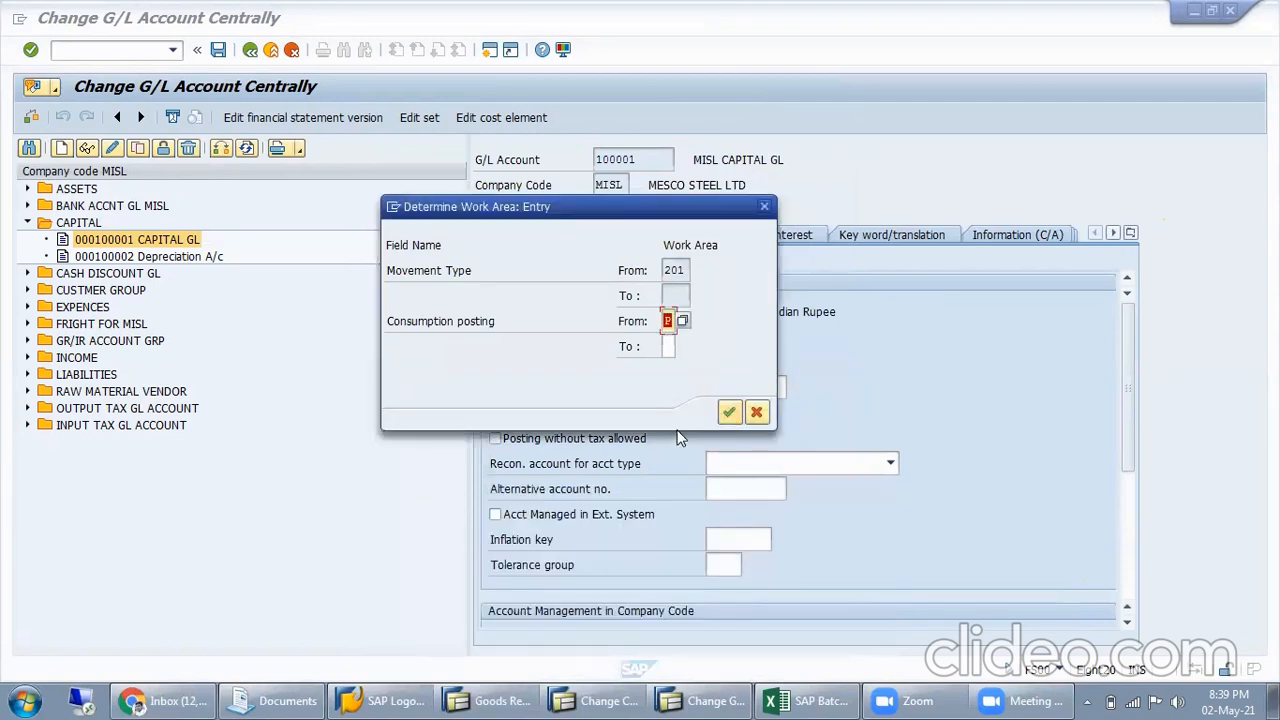
Clear the consumption posting value to open the movement type overview, and return to the initial SAP menu
key("Delete")
key("Return")
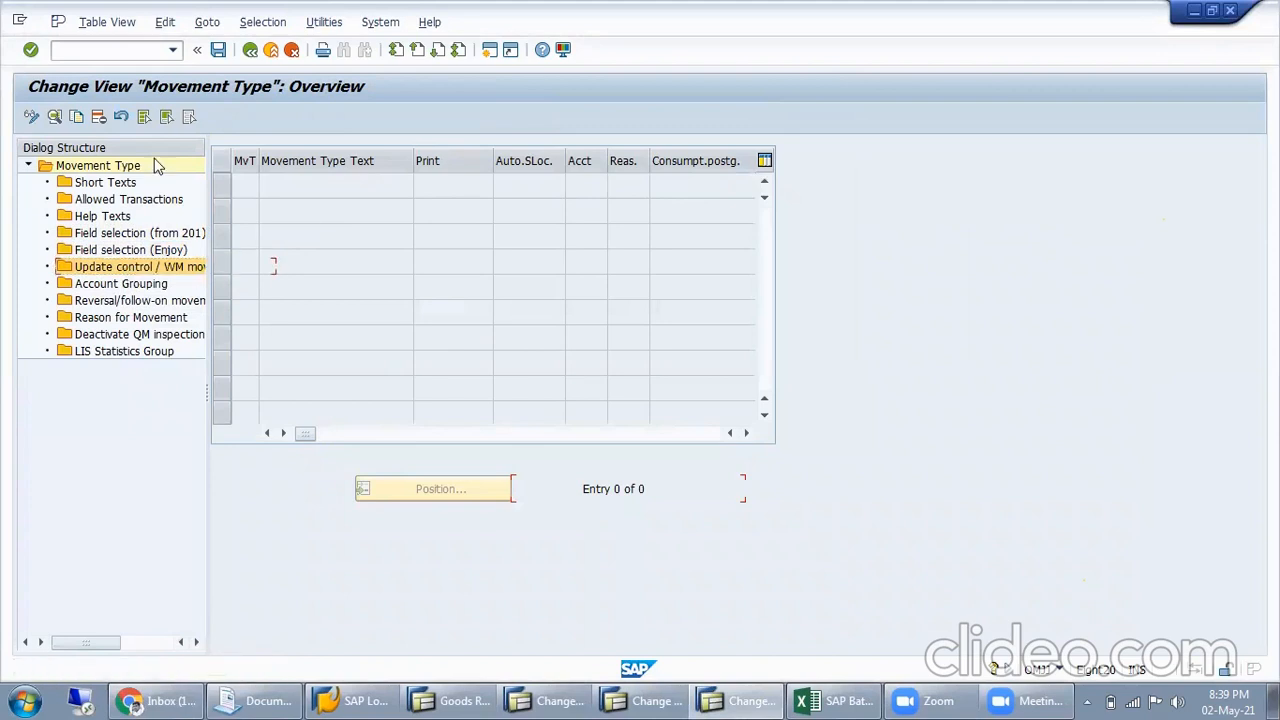
left_click(247, 52)
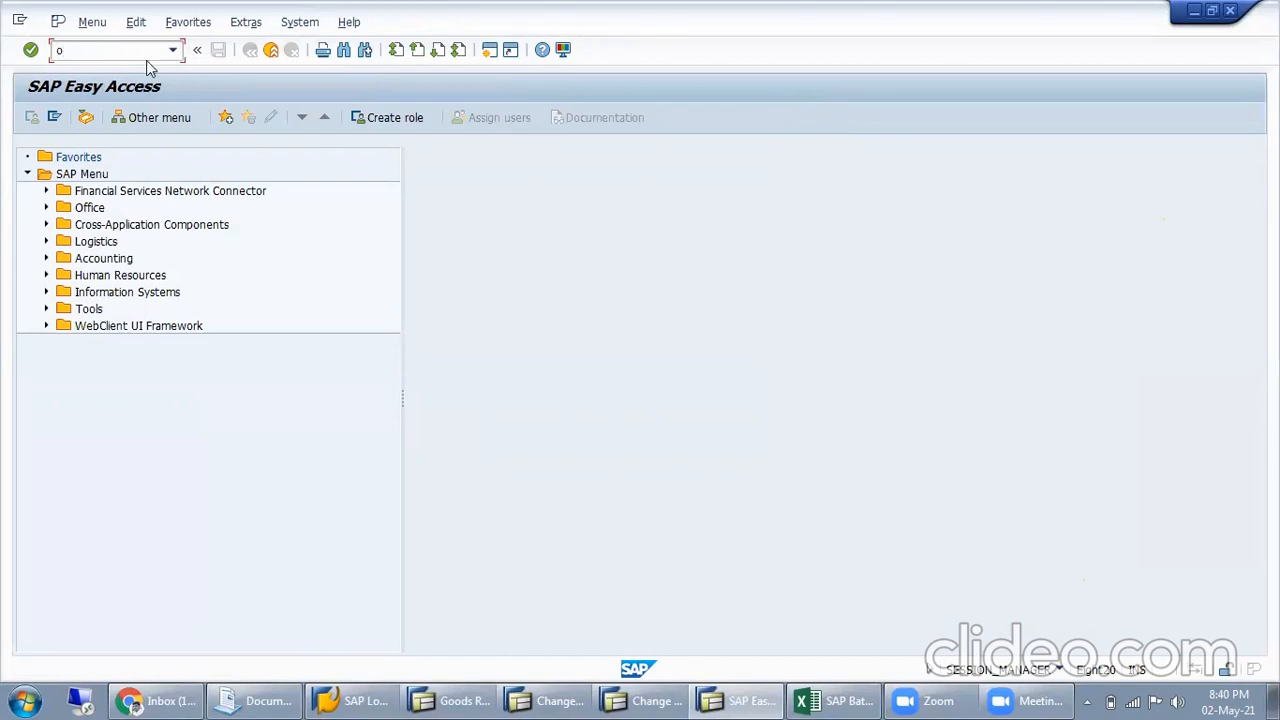
Open the field status variants customizing (OBC4) and look through the variant list for the company's variant
type("bc4")
key("Return")
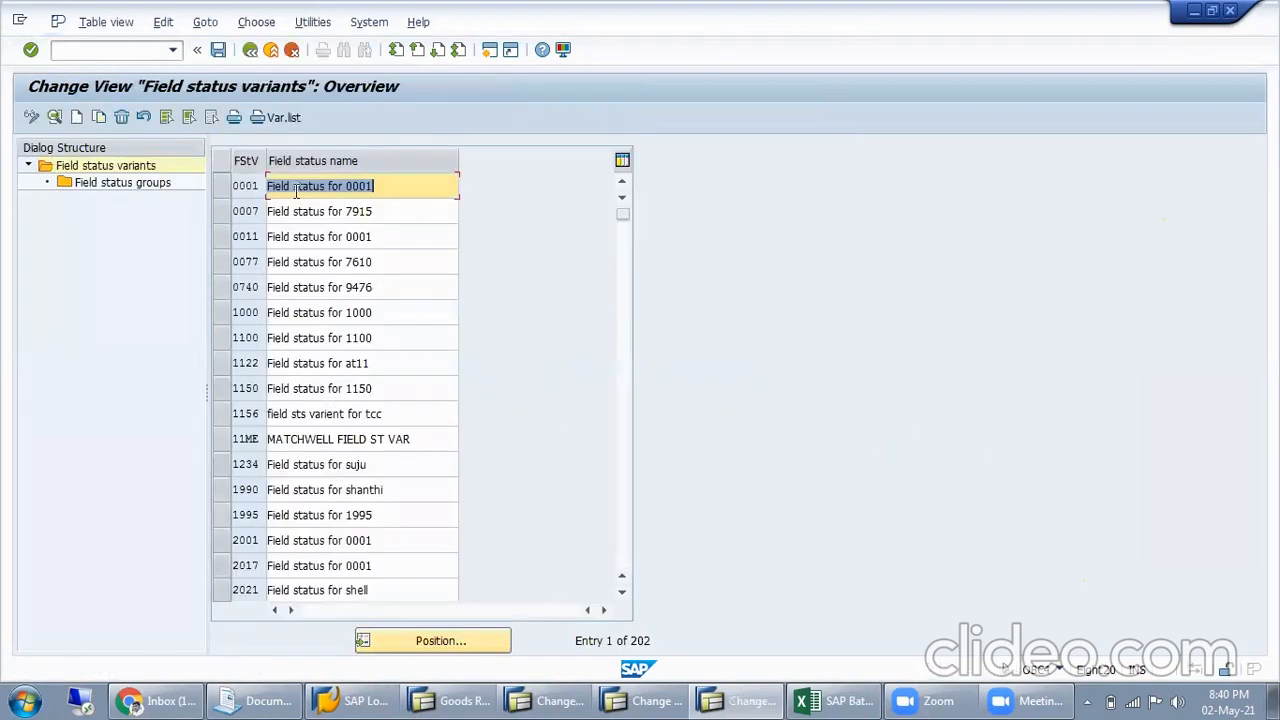
scroll(388, 465, "down", 3)
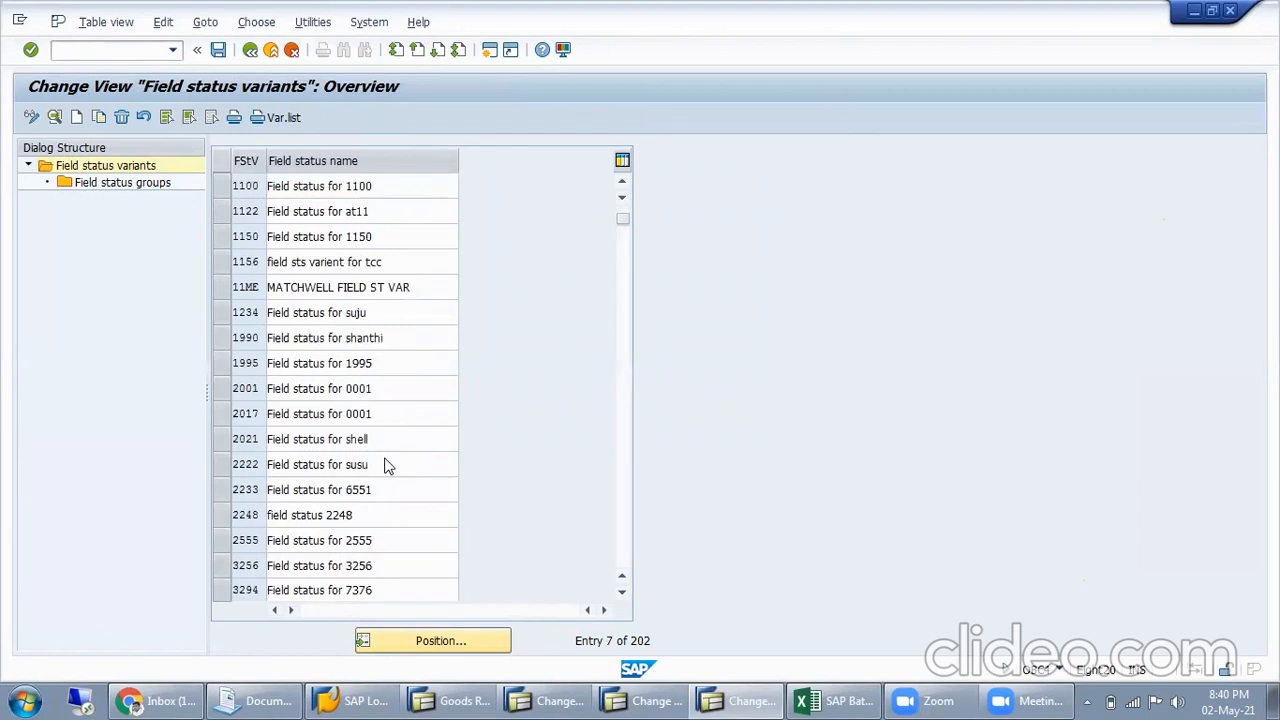
scroll(388, 465, "down", 4)
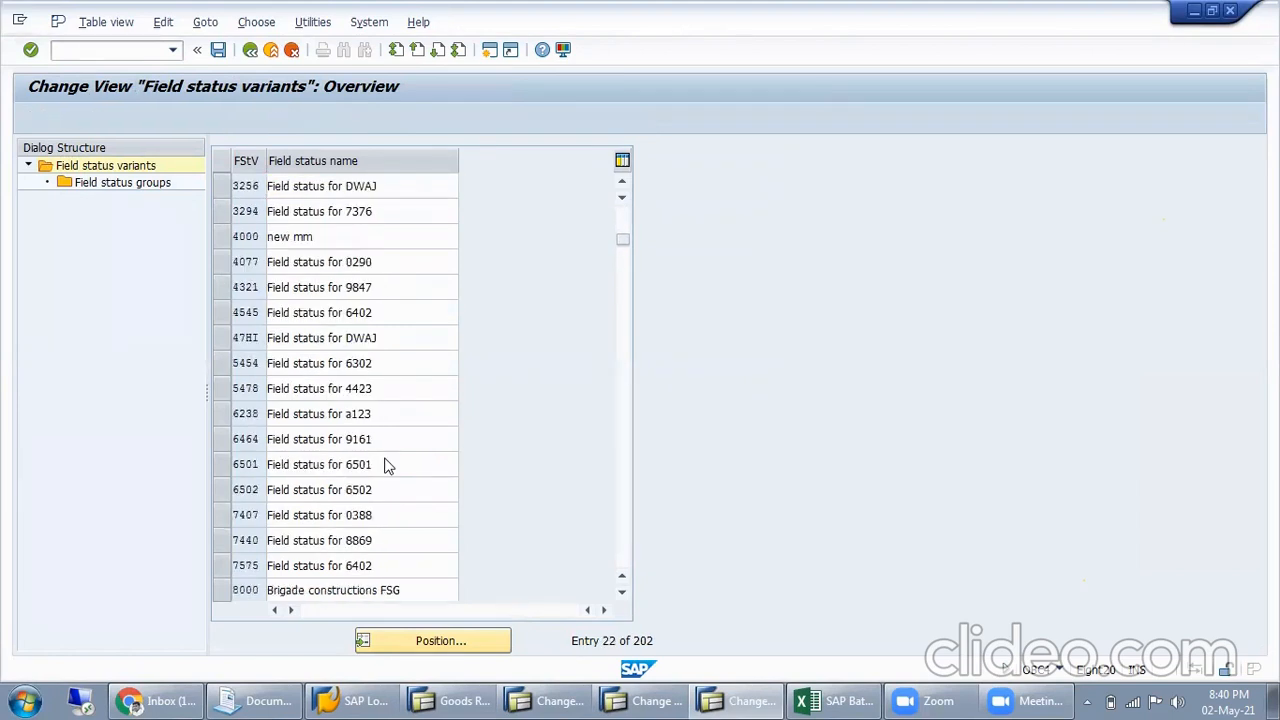
scroll(388, 465, "down", 5)
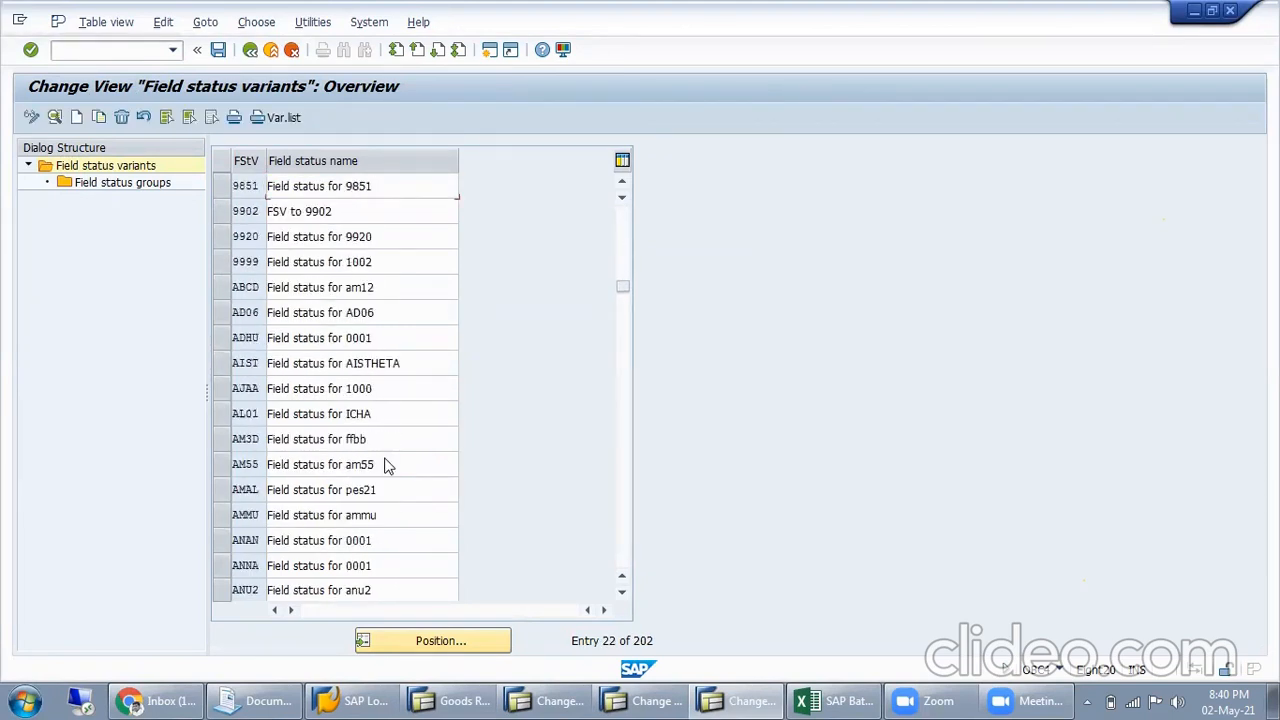
scroll(388, 465, "down", 14)
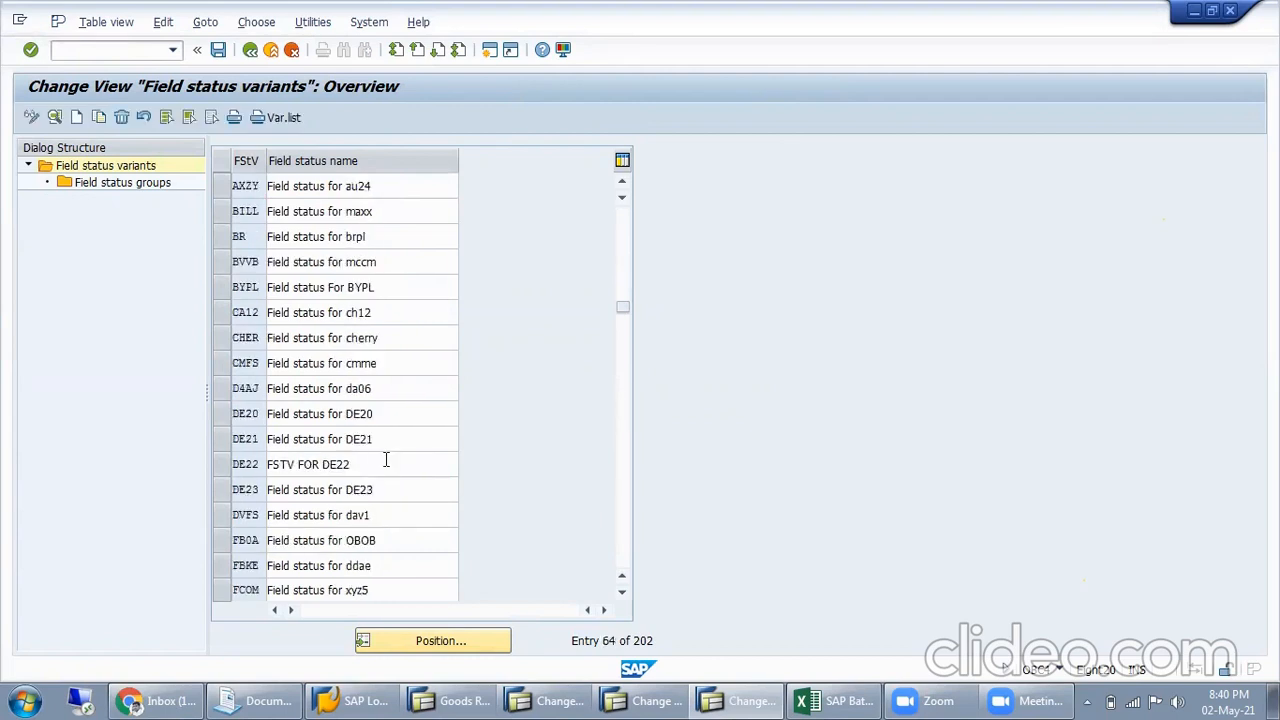
scroll(388, 465, "down", 1)
scroll(386, 460, "down", 8)
Position the field status variant list at G067 and check the entries around it
left_click(401, 638)
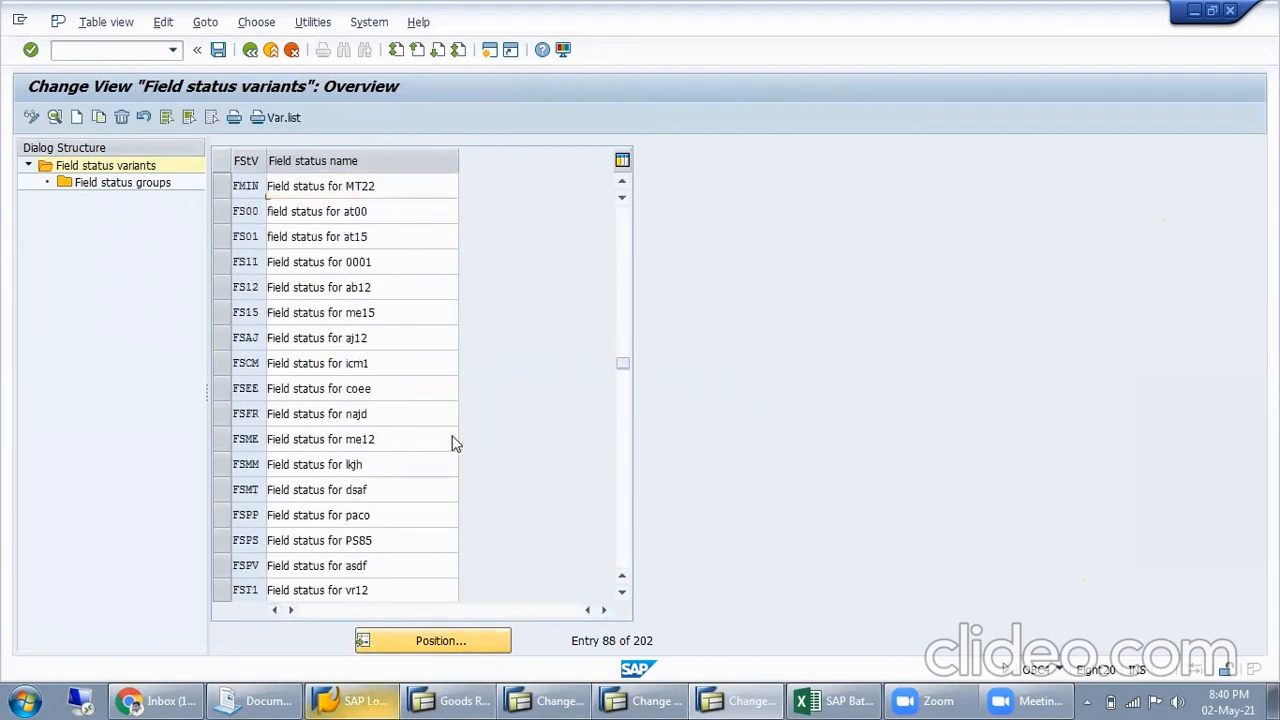
type("g067")
key("Return")
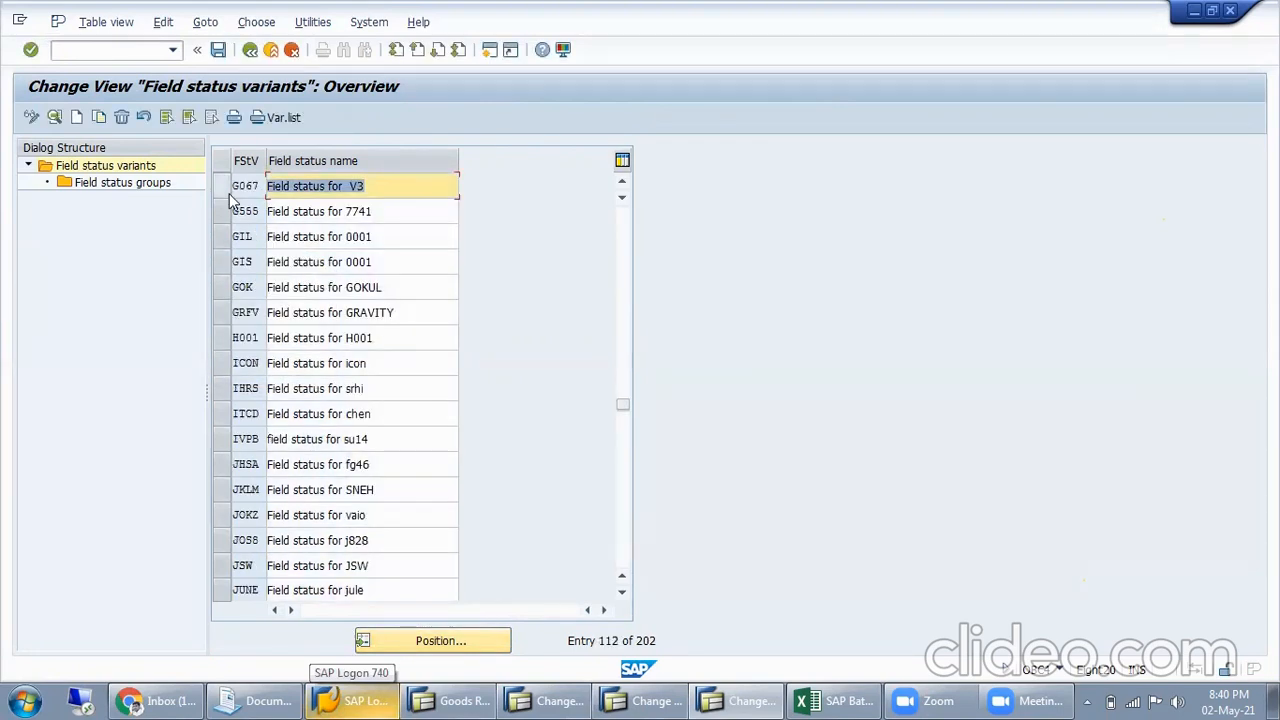
scroll(292, 266, "up", 2)
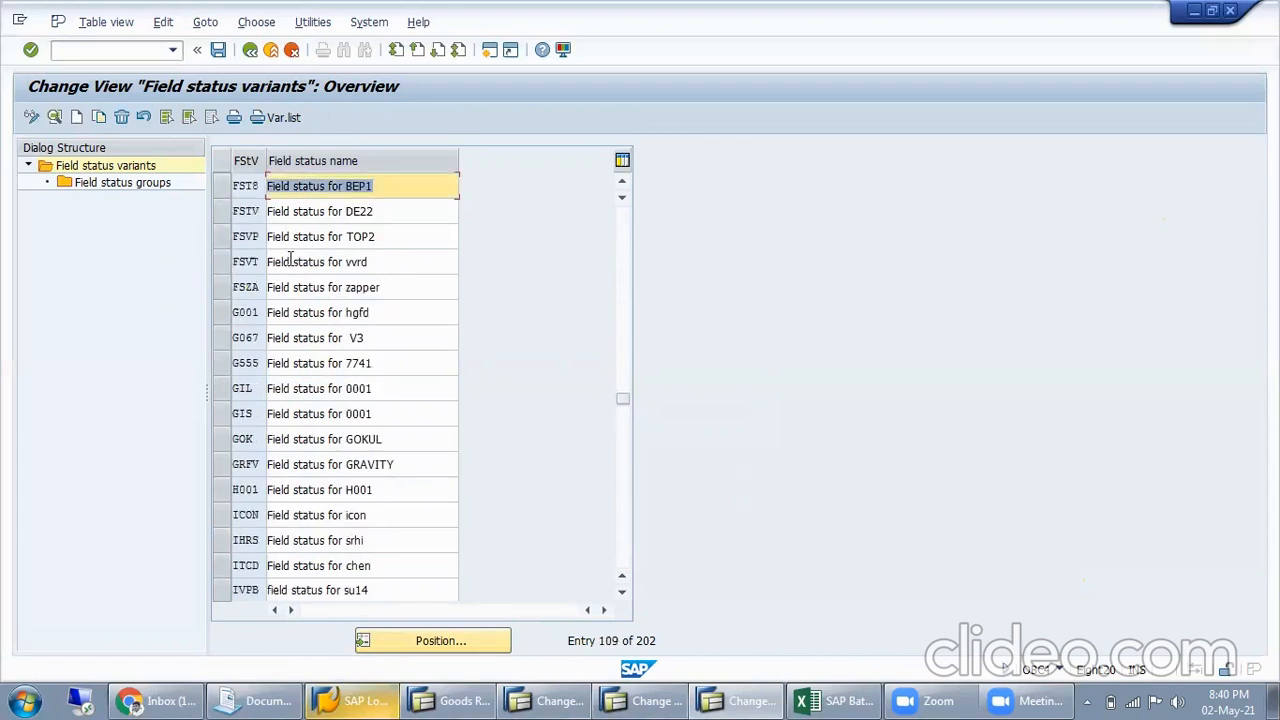
scroll(293, 262, "up", 1)
Position the list at field status variant MISL, select it and open its field status groups
left_click(400, 645)
type("misl")
key("Return")
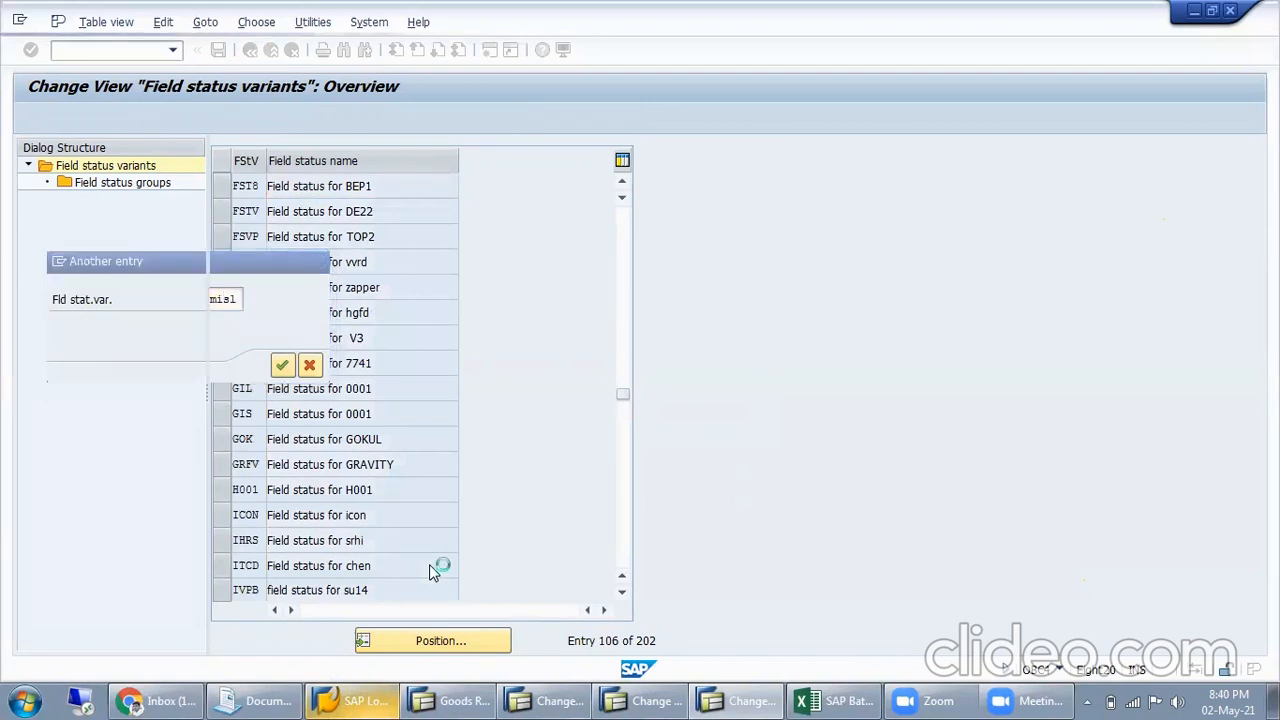
left_click(221, 187)
double_click(150, 187)
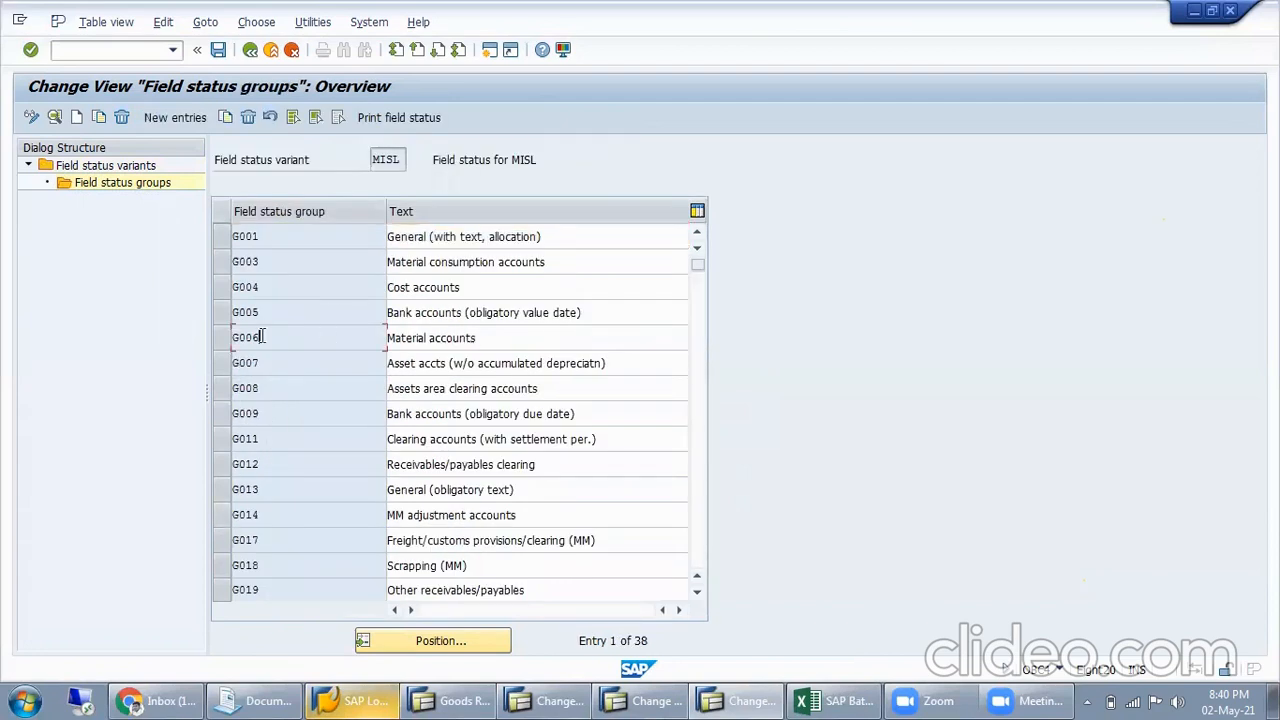
Set Cost center to optional entry in the additional account assignments of group G006 (Material accounts) and save
double_click(221, 337)
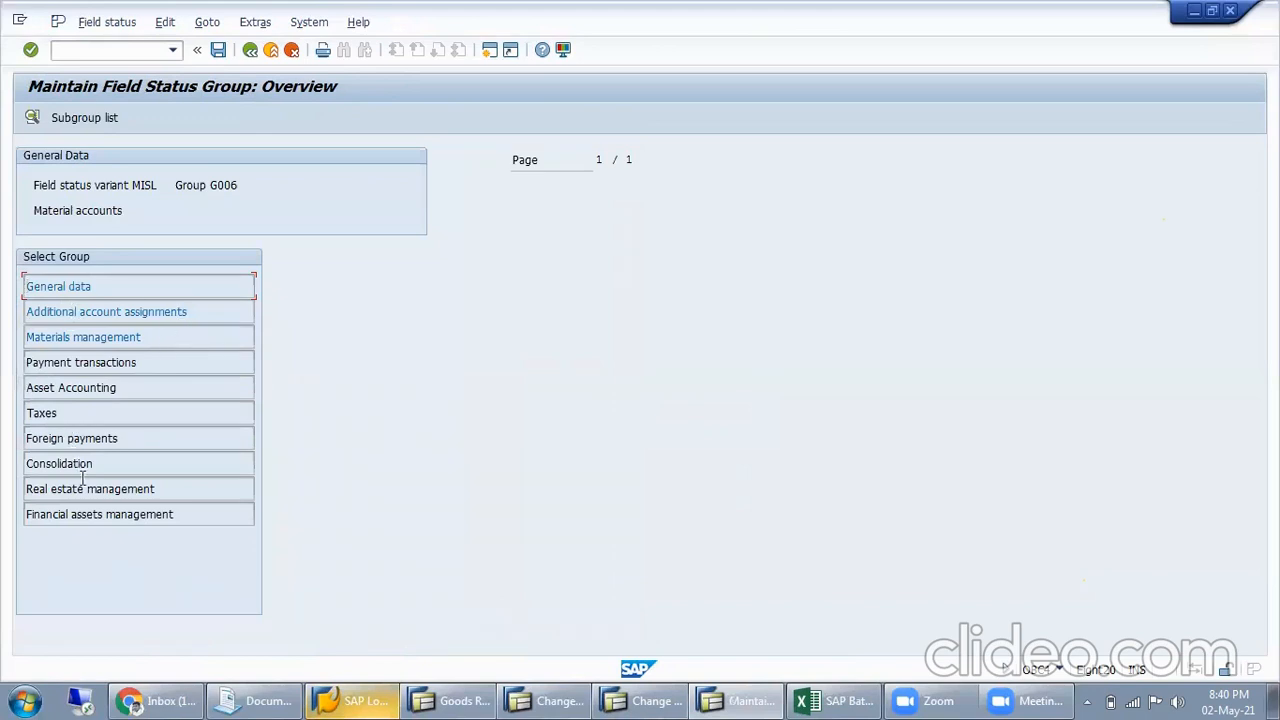
double_click(120, 312)
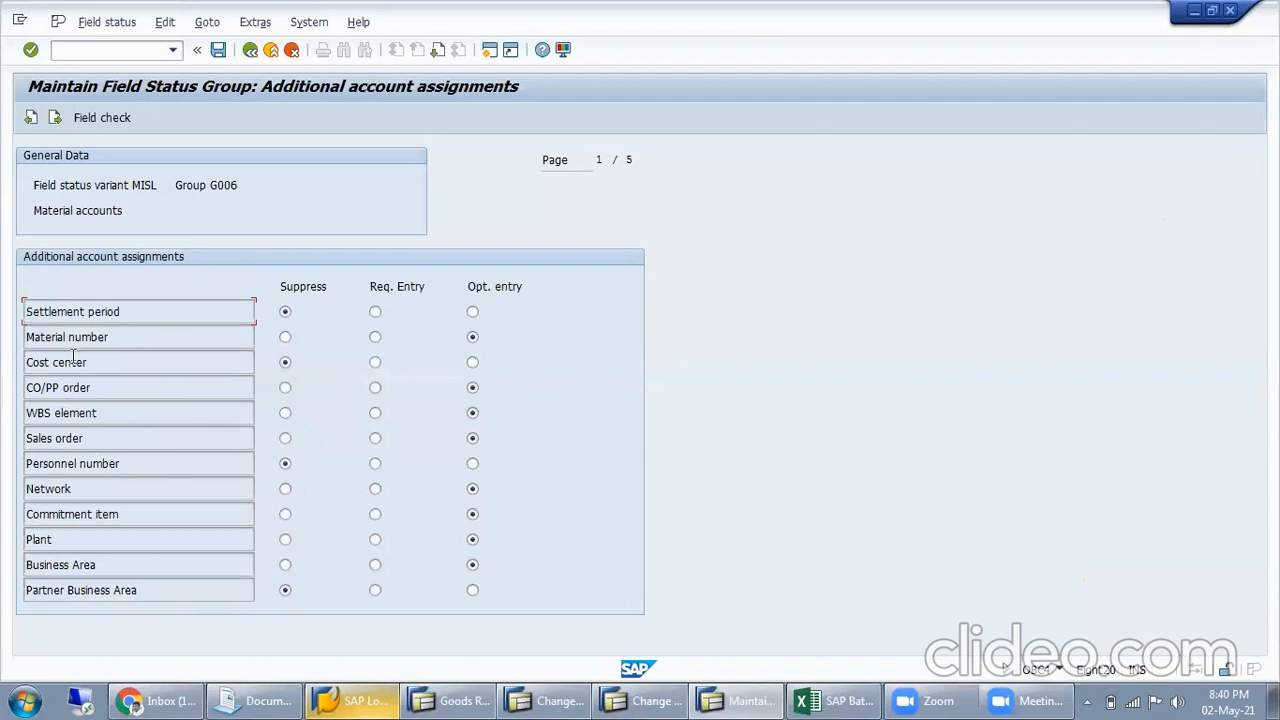
left_click(287, 363)
left_click(473, 363)
left_click(218, 50)
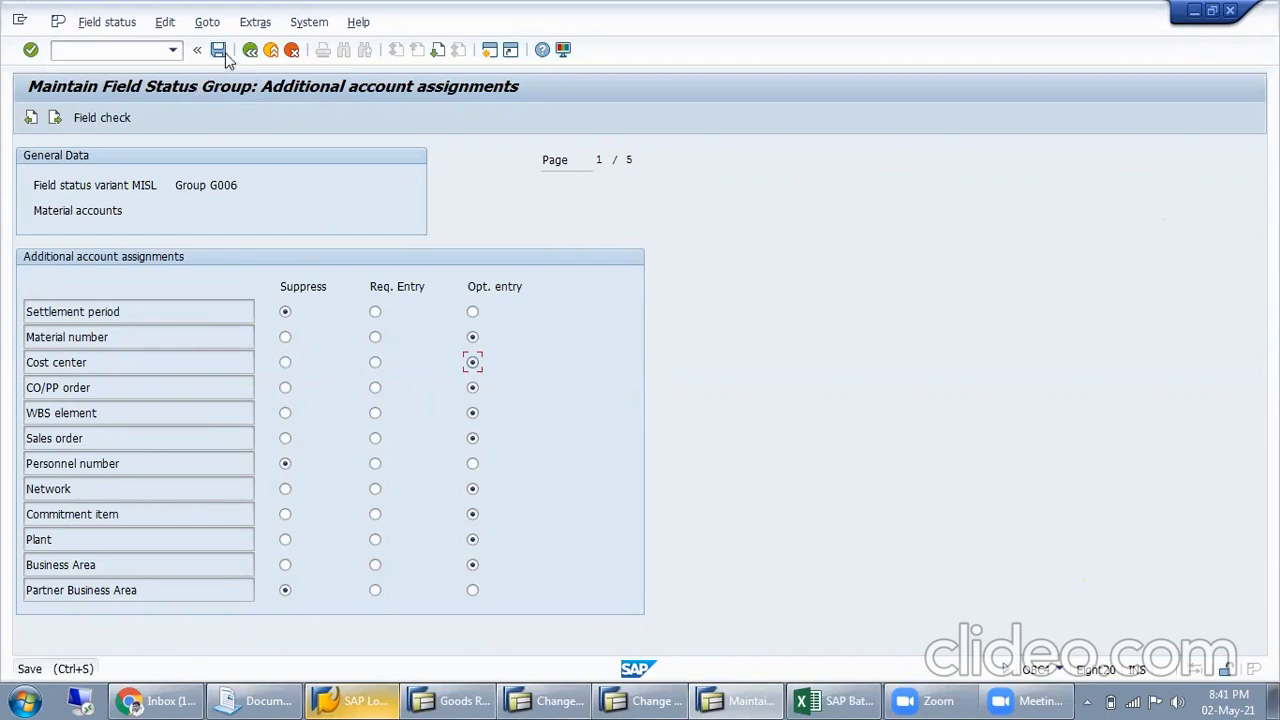
left_click(305, 363)
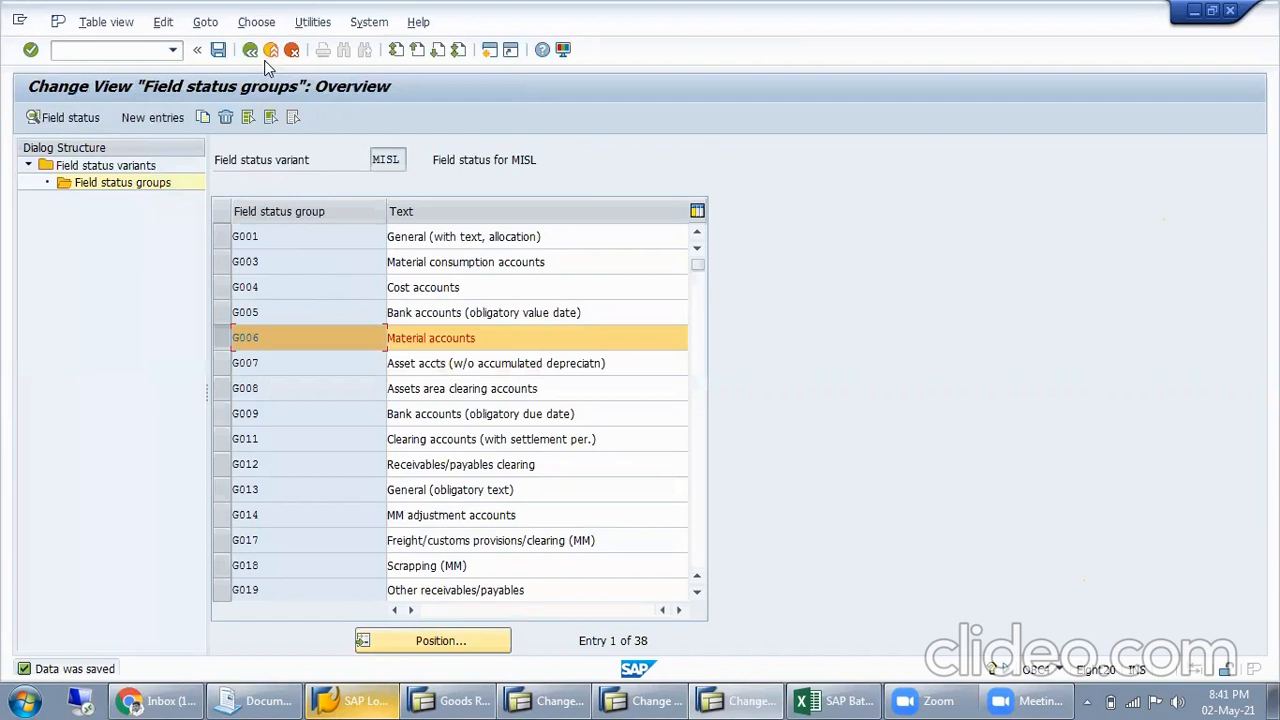
Leave the field status customizing and G/L account maintenance, and restart the goods receipt transaction MIGO
left_click(286, 54)
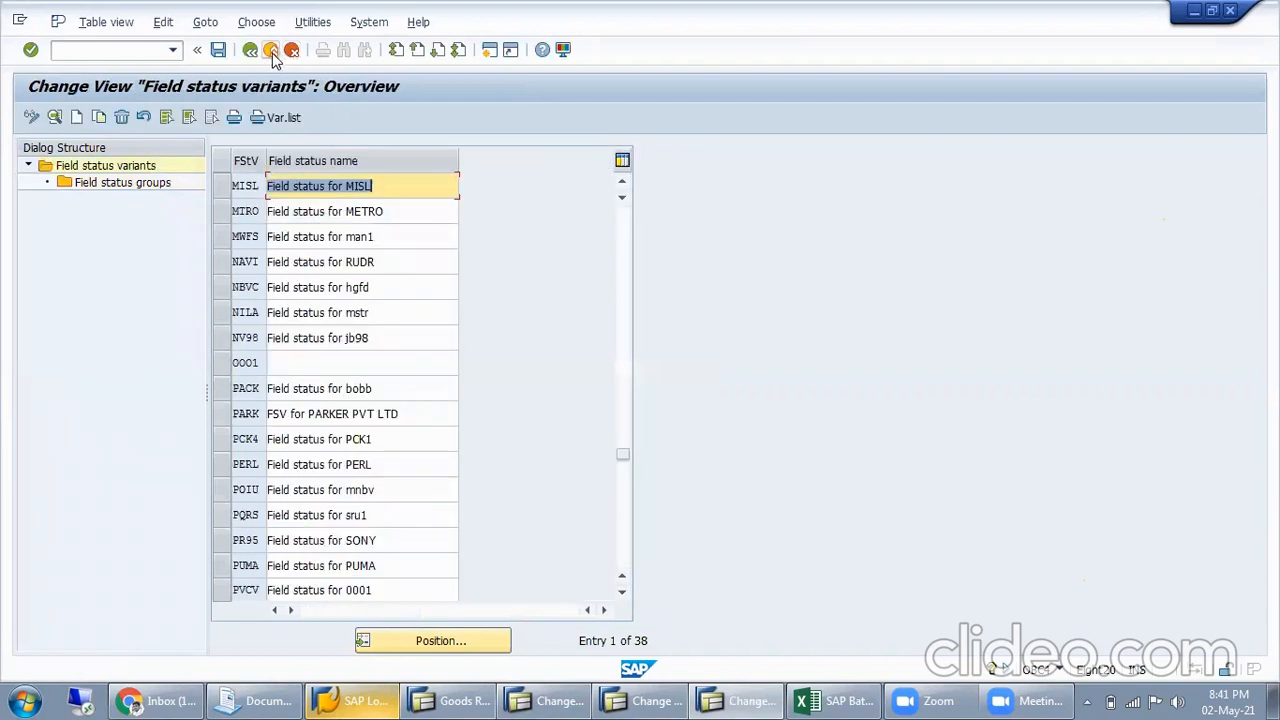
left_click(271, 52)
left_click(271, 52)
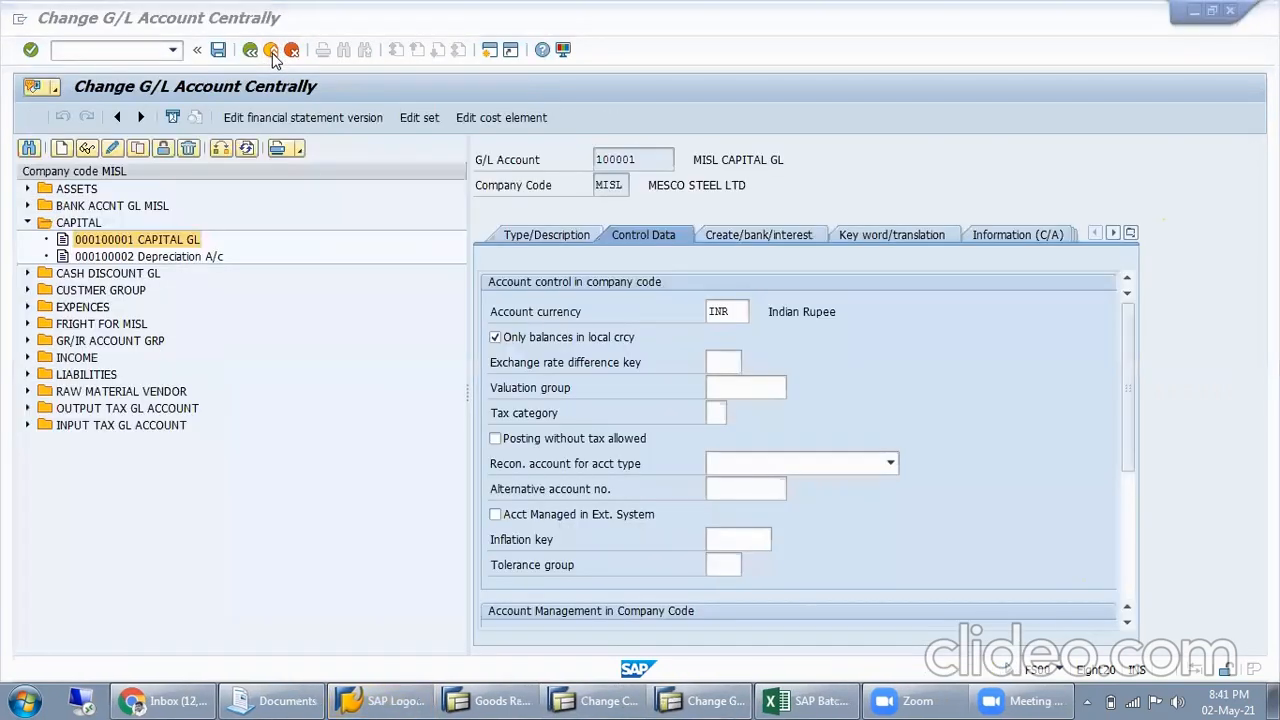
left_click(271, 50)
left_click(271, 50)
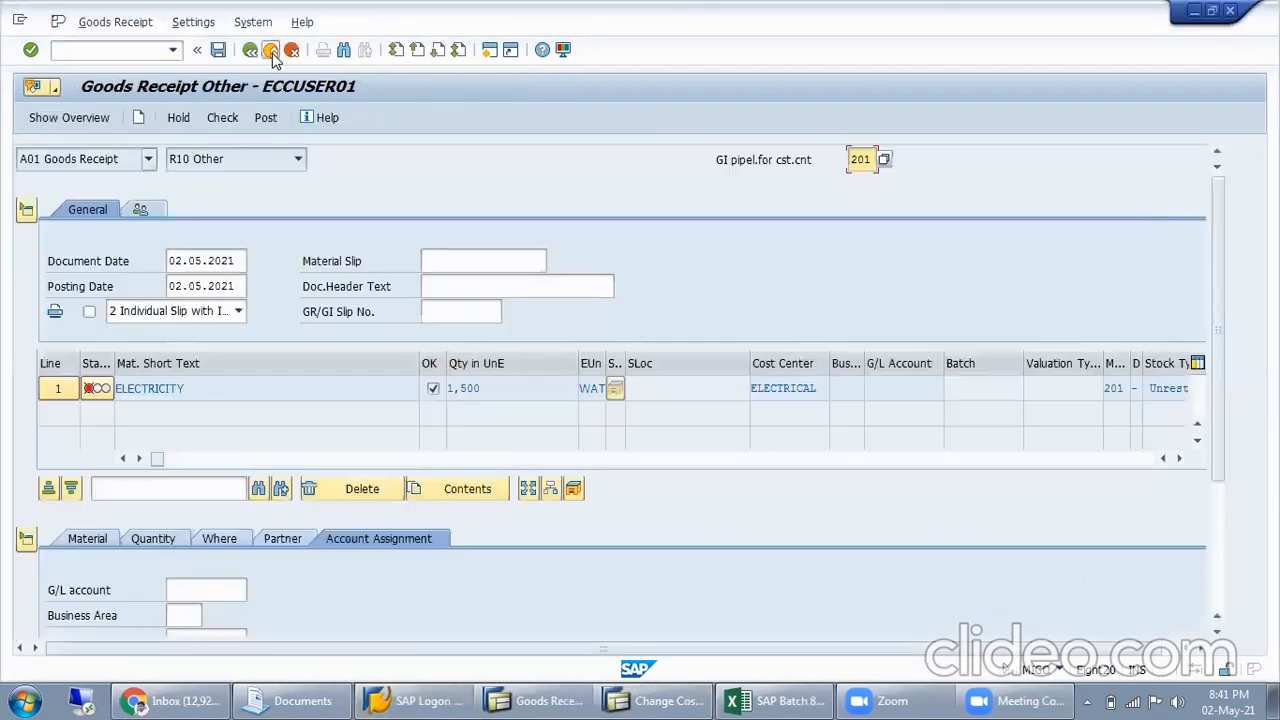
left_click(365, 401)
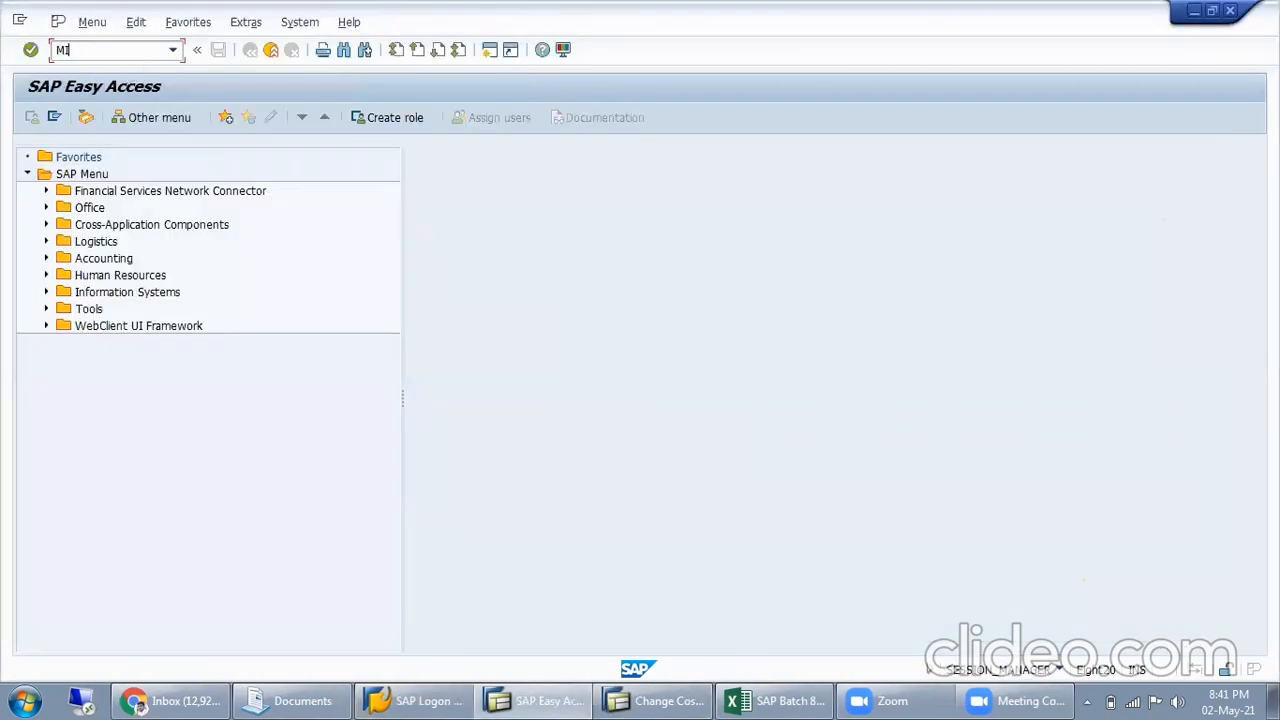
key("Return")
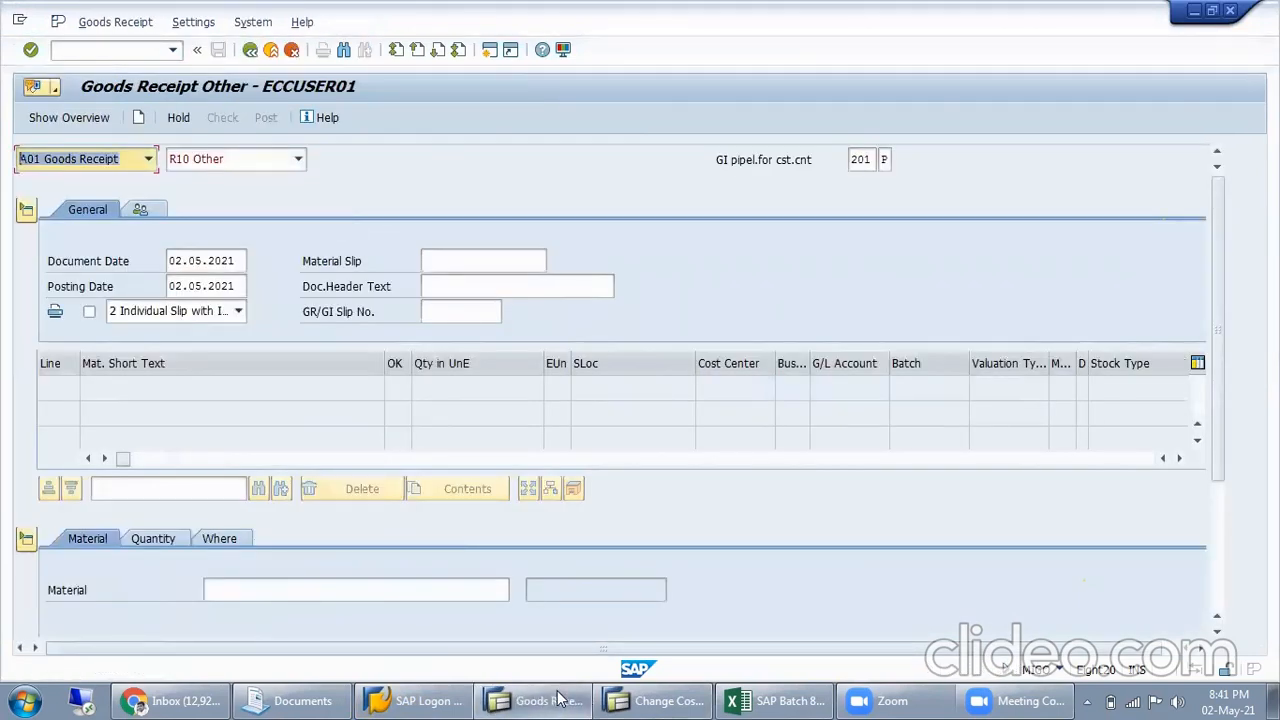
Exit the cost center change transaction, close its session and return to the goods receipt
left_click(660, 700)
left_click(271, 50)
left_click(271, 50)
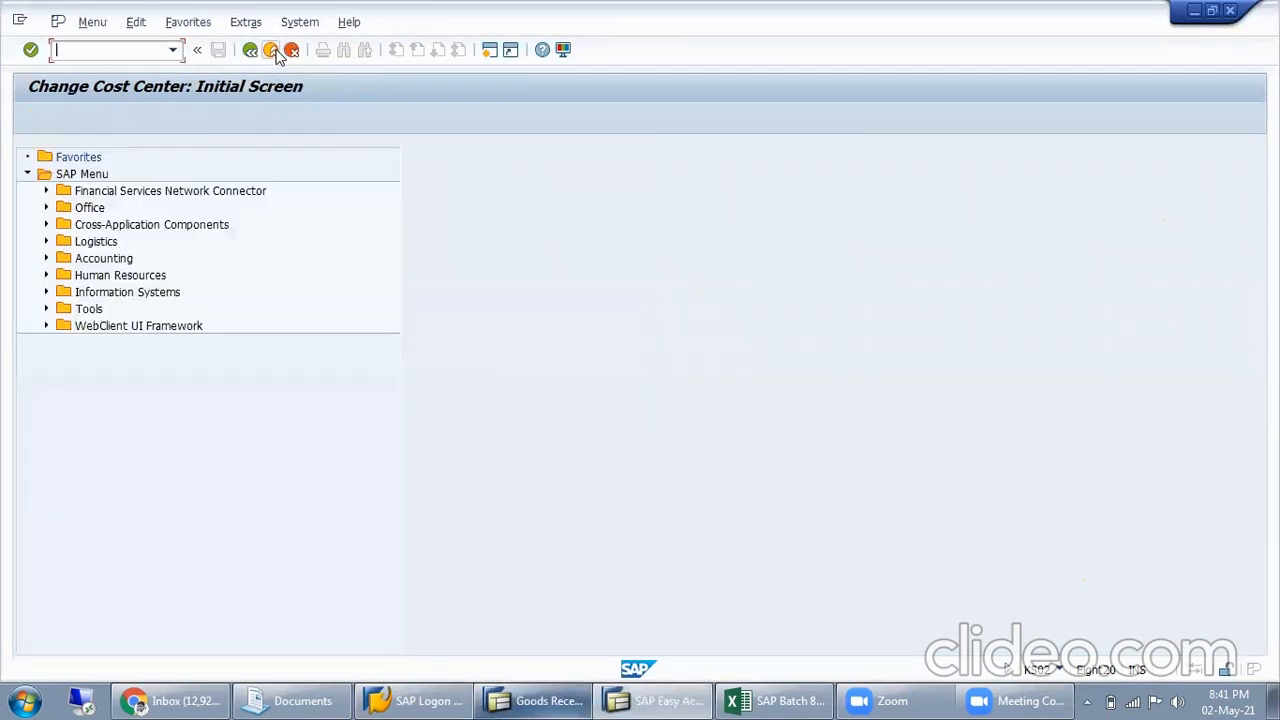
left_click(271, 50)
left_click(598, 700)
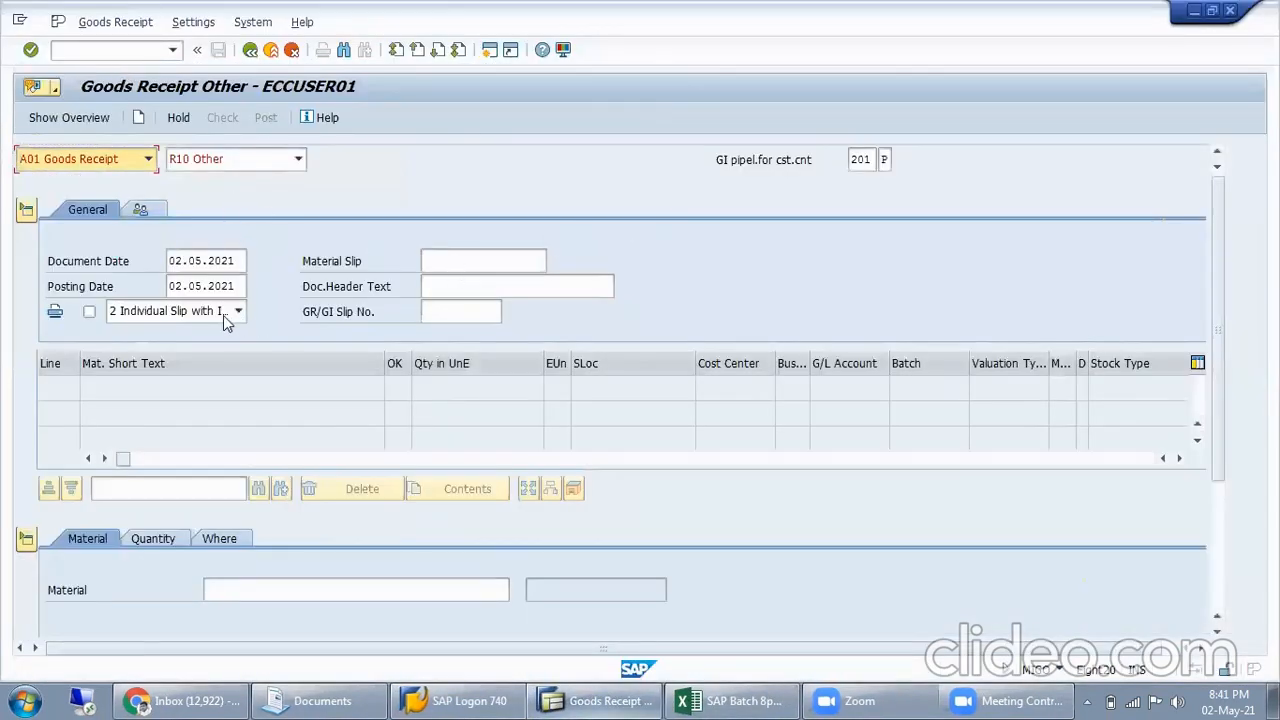
Enter the ELECTRICITY material with a quantity of 1,500 for the goods receipt item
left_click(221, 589)
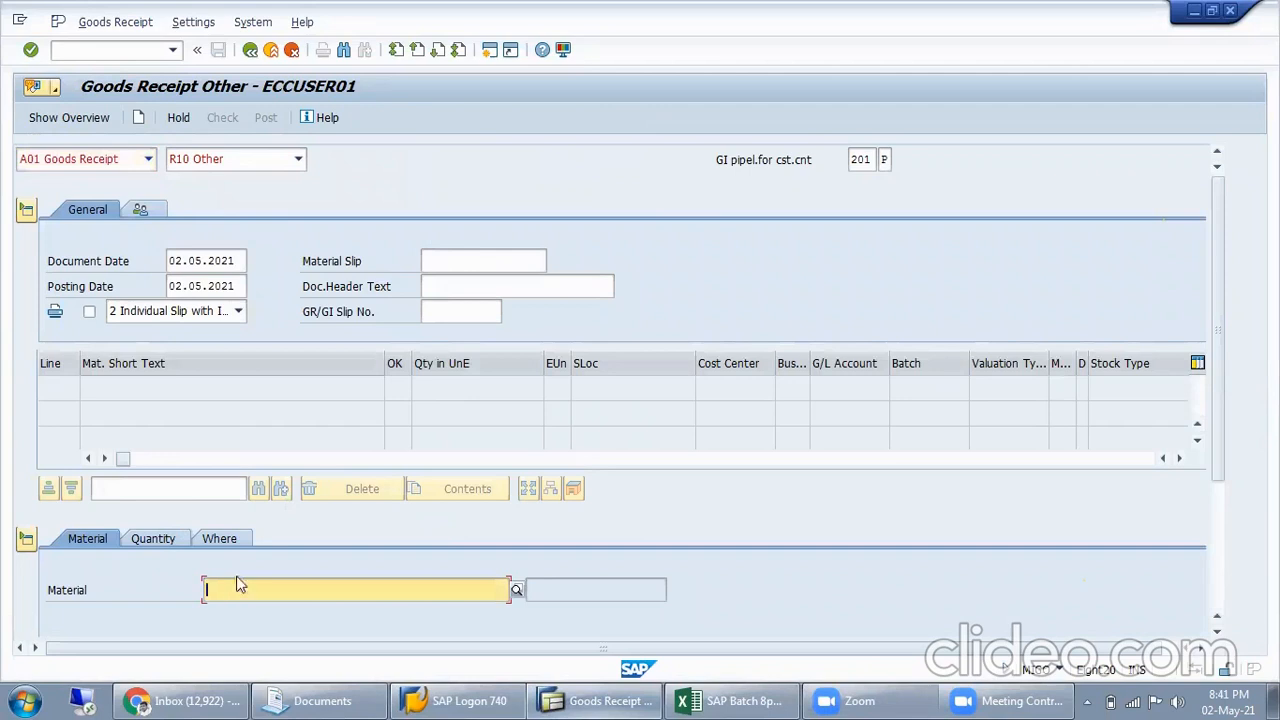
left_click(240, 585)
left_click(278, 495)
left_click(168, 538)
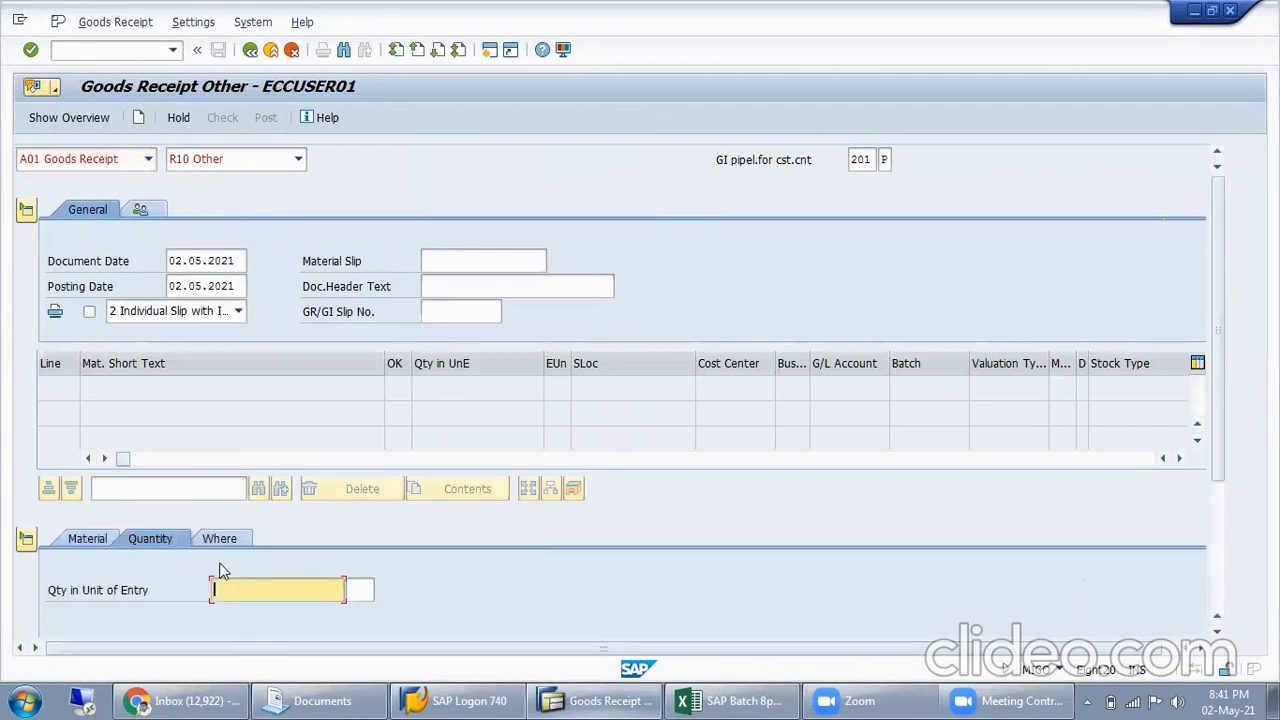
left_click(251, 590)
left_click(246, 397)
Enter plant MISL and the text "Being Electricity comsumption" in the item's location data, and confirm the item
left_click(210, 536)
left_click(1218, 528)
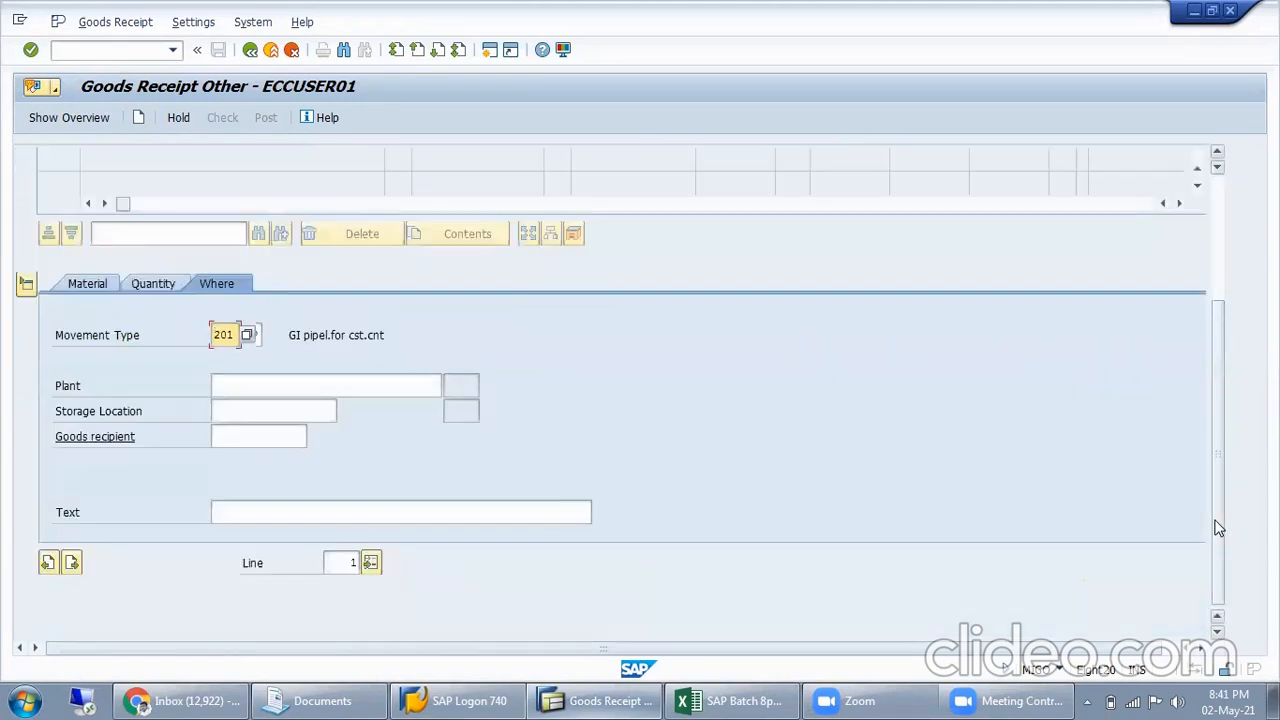
left_click(300, 385)
left_click(294, 402)
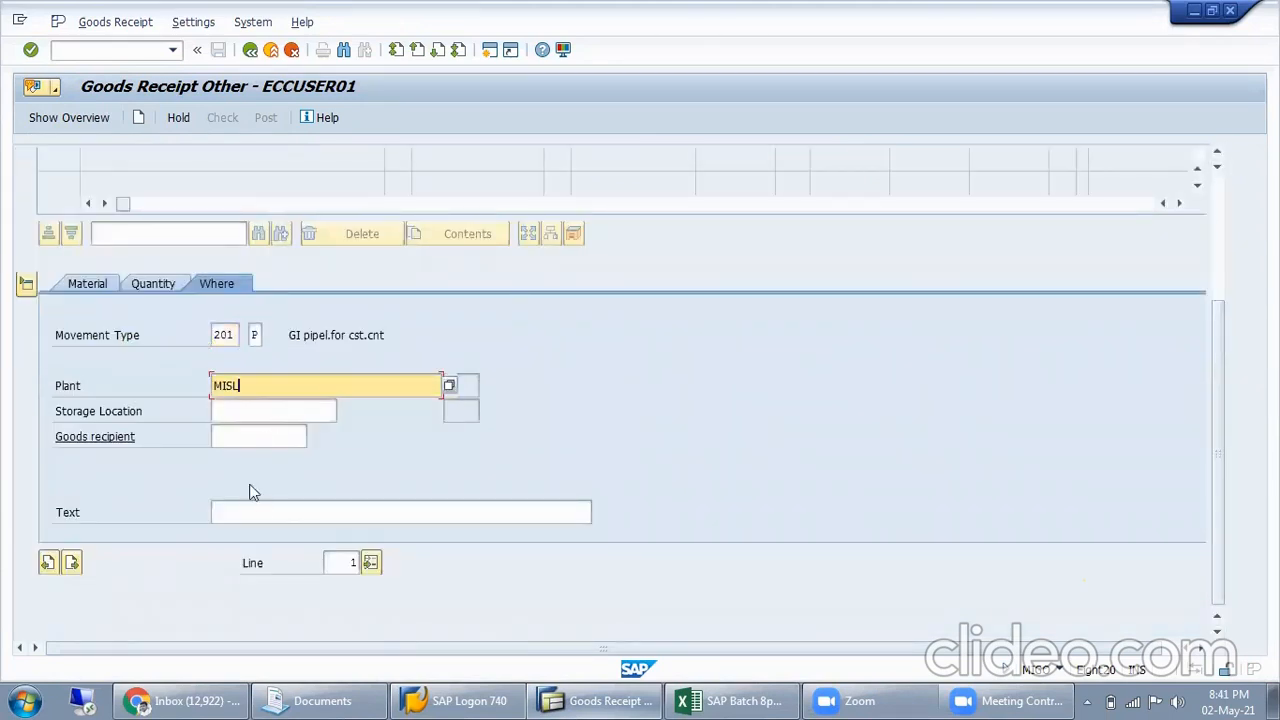
left_click(260, 511)
left_click(262, 518)
left_click(258, 531)
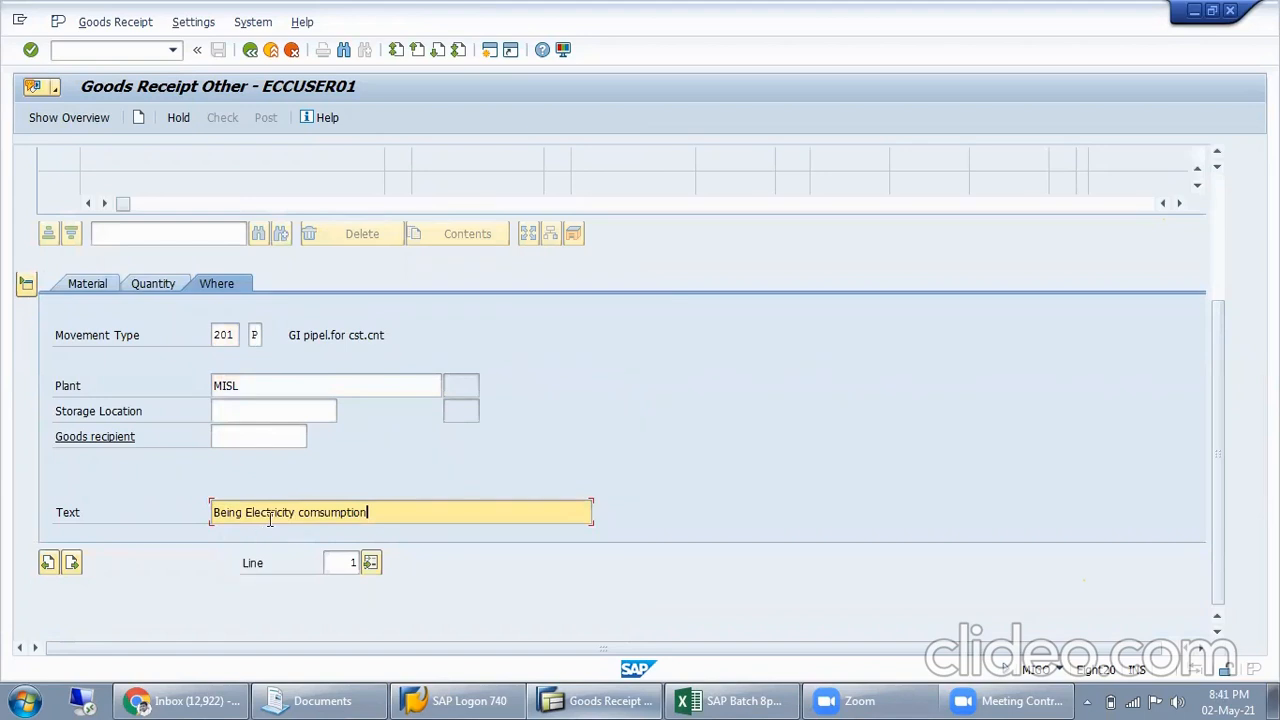
key("Return")
Go through the item's vendor data and assign cost center ELECTRICAL in its account assignment
left_click(281, 283)
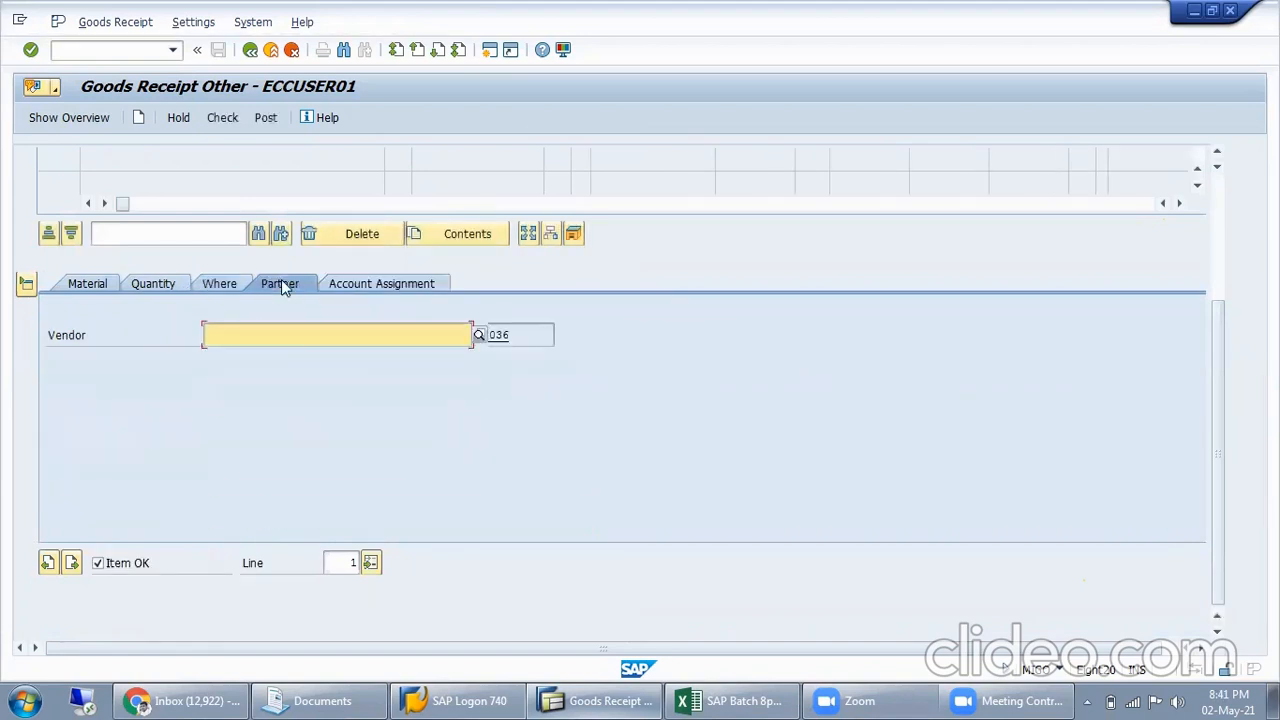
left_click(291, 358)
left_click(371, 285)
left_click(223, 385)
left_click(218, 403)
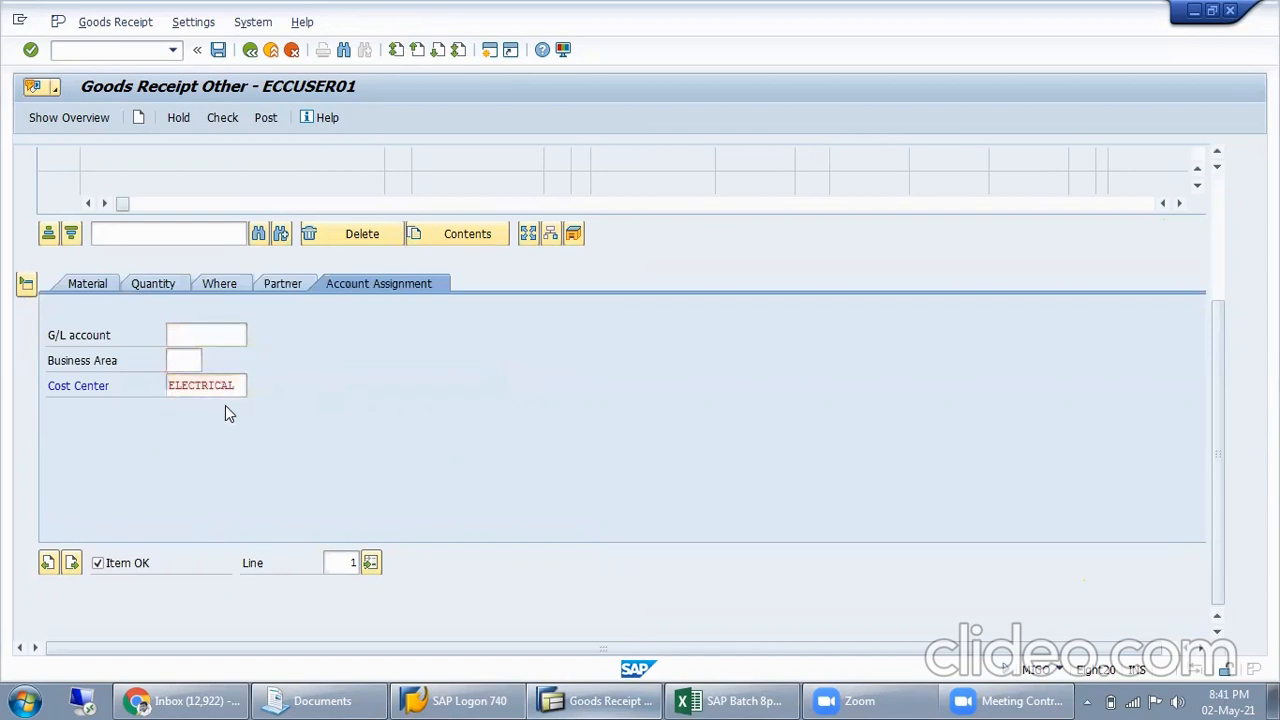
Check the goods receipt, read the long text of the logged error message, and close the help and log windows
left_click(212, 119)
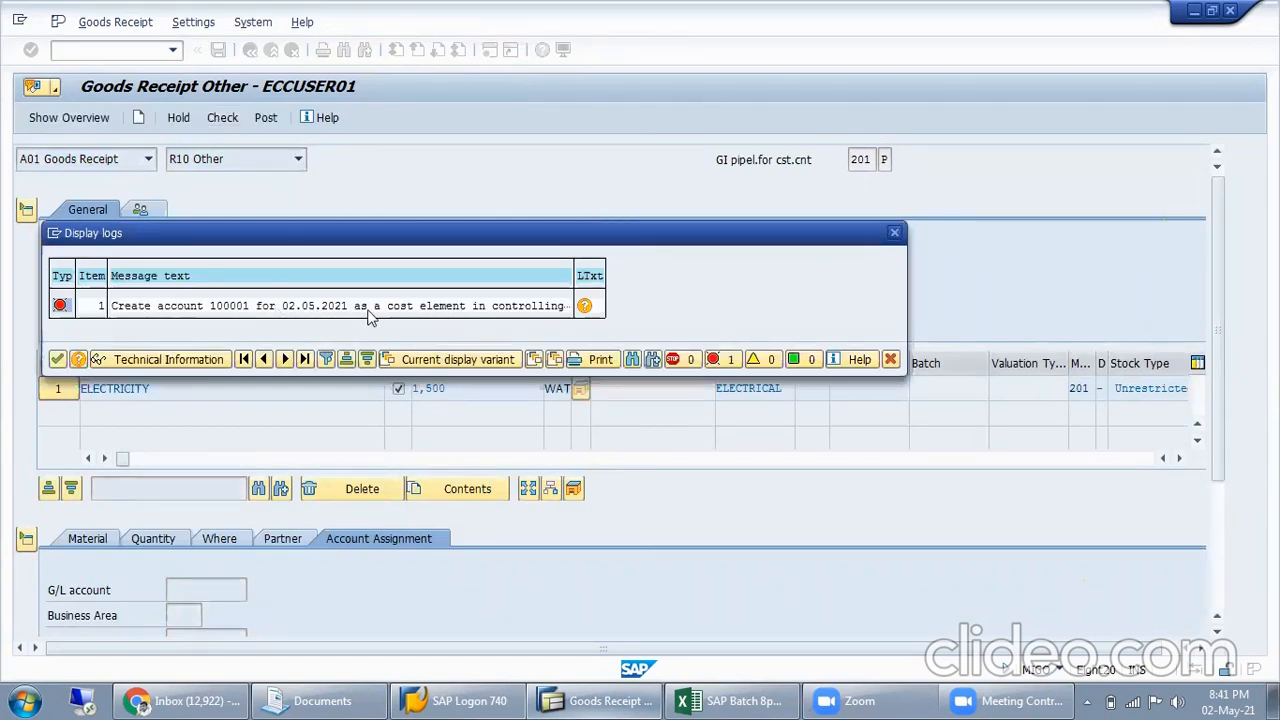
left_click(586, 307)
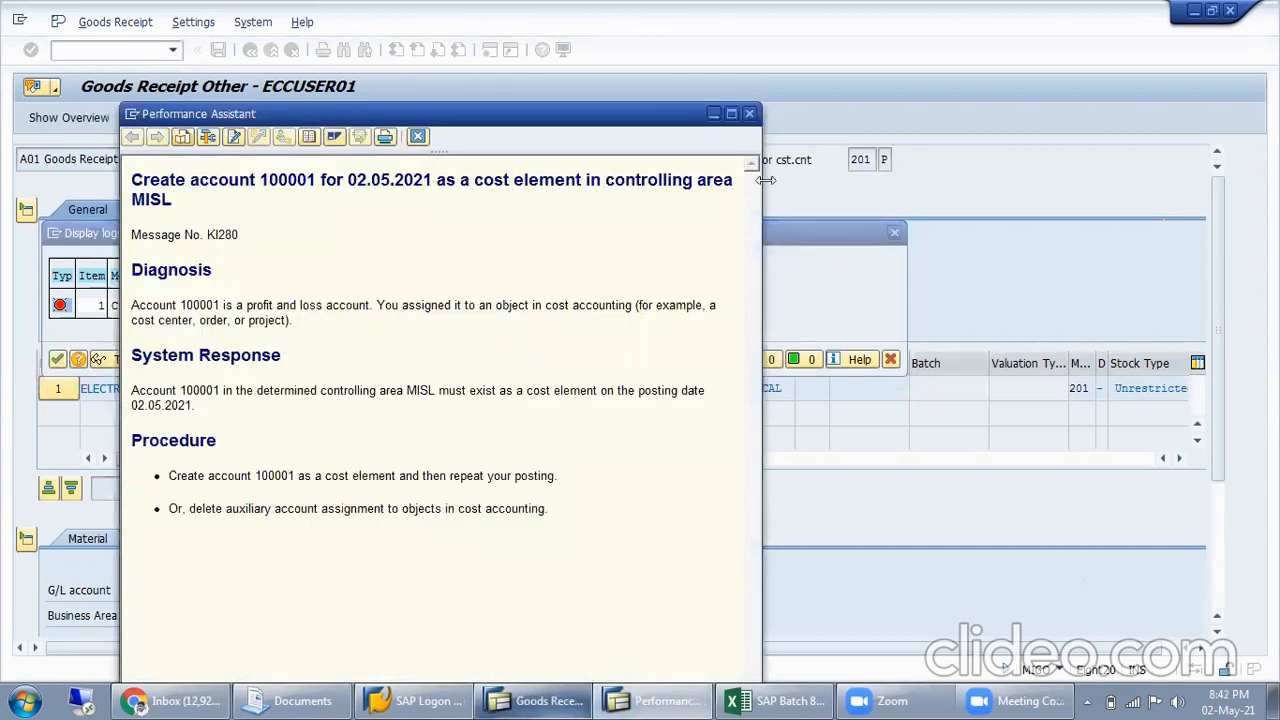
double_click(292, 182)
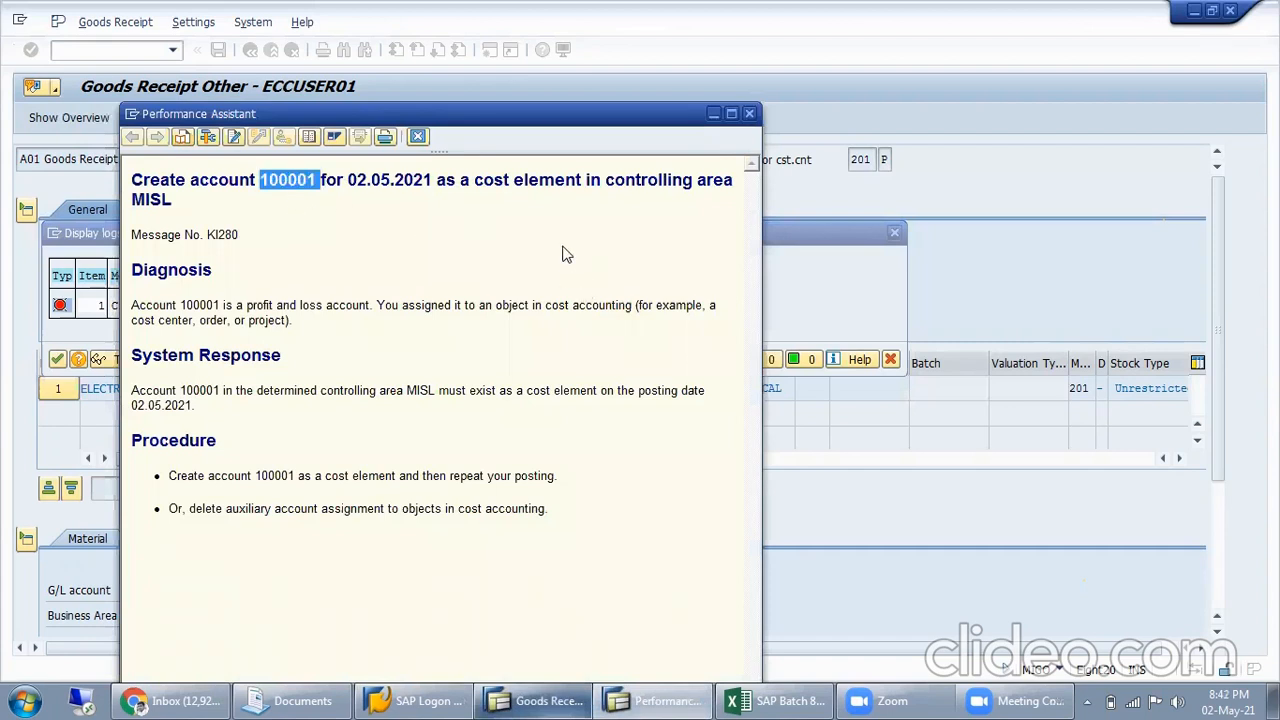
left_click(749, 113)
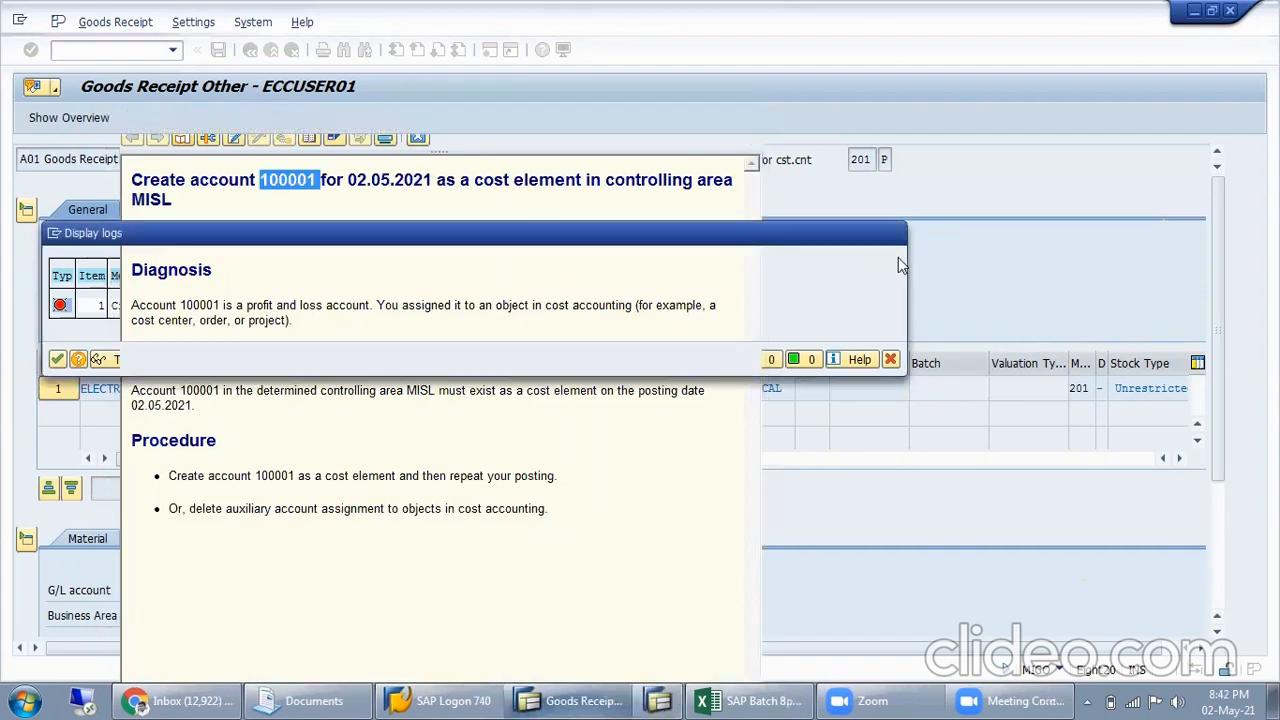
left_click(894, 232)
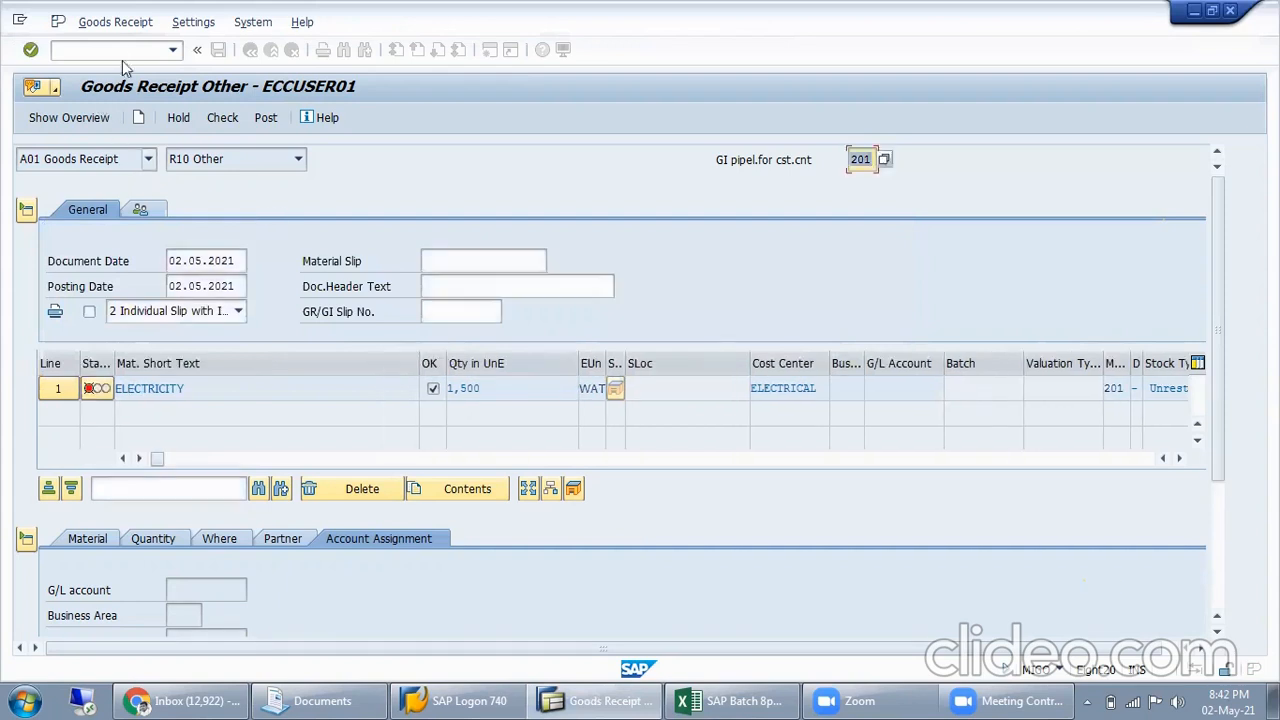
Open central G/L account maintenance (FS00) in a new session, keeping the goods receipt open
type("/nfs00")
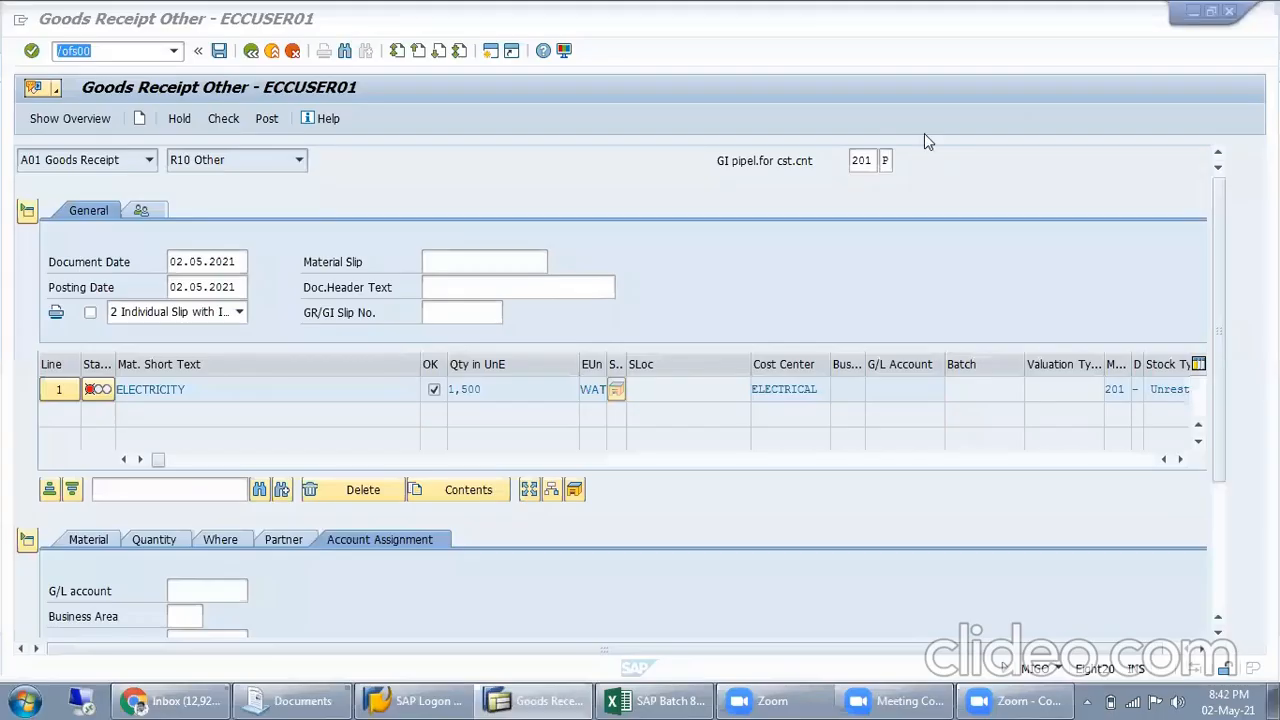
left_click(842, 294)
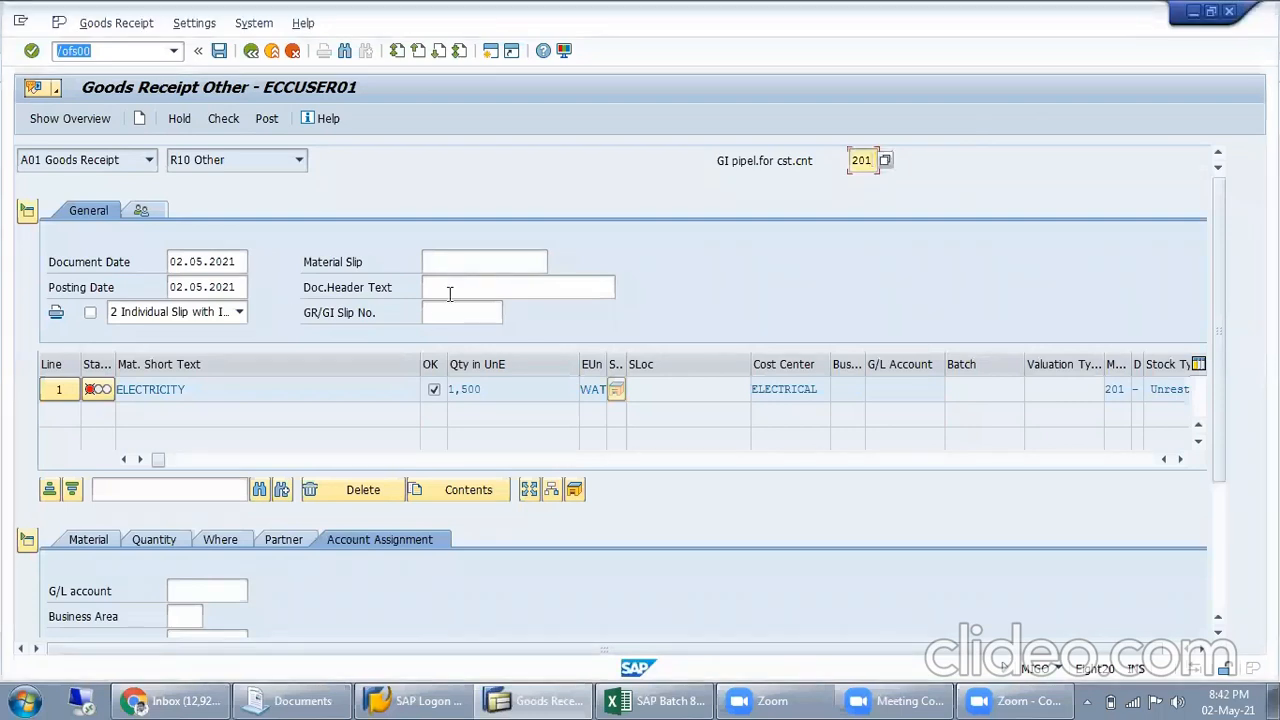
key("Return")
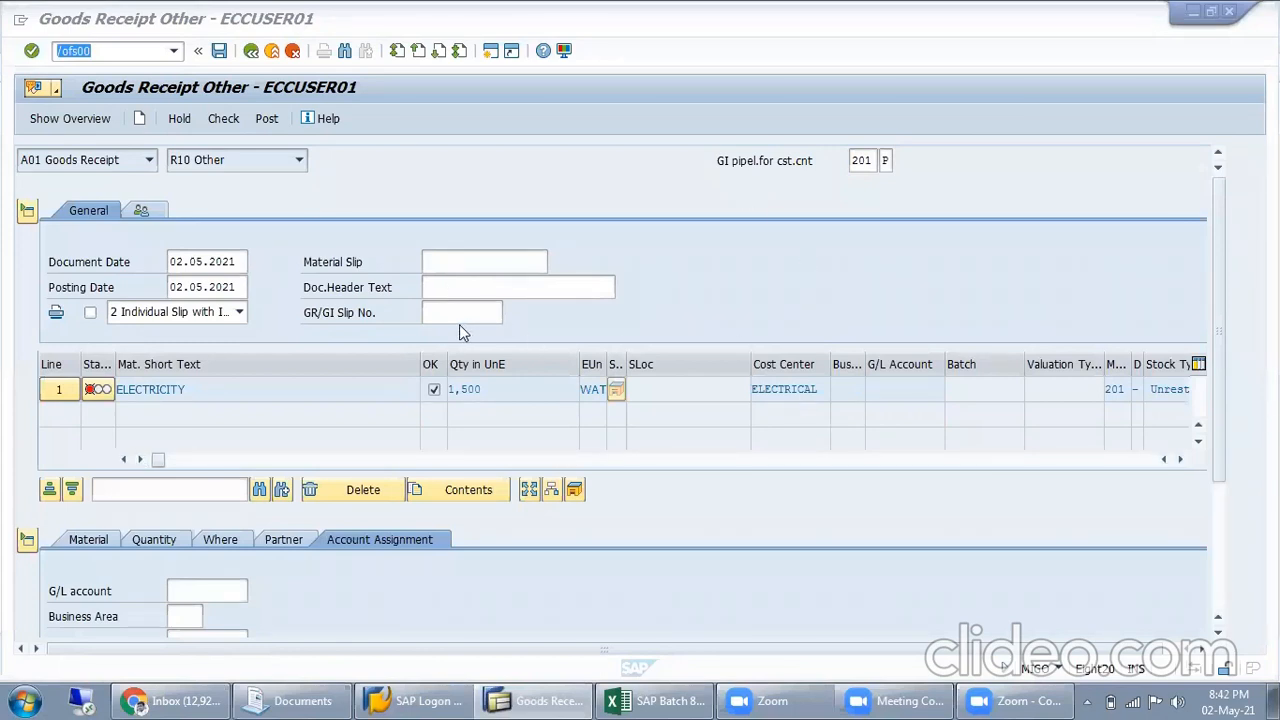
left_click(243, 389)
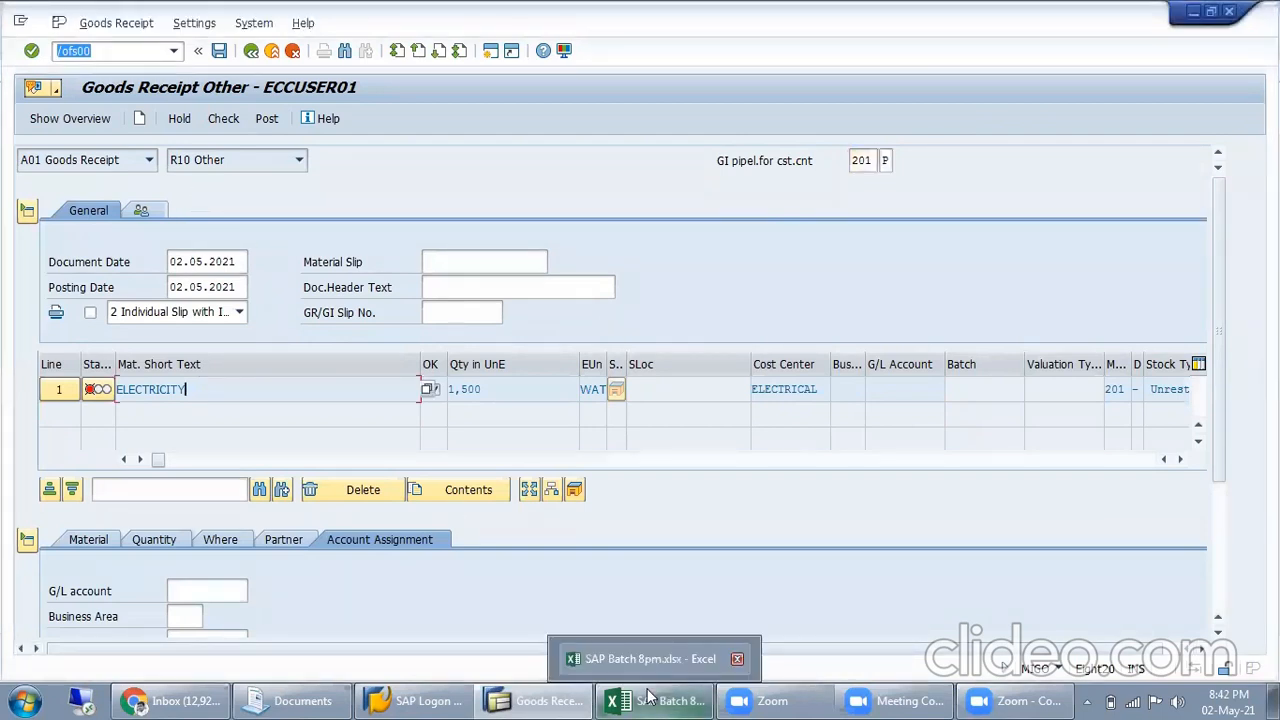
key("Return")
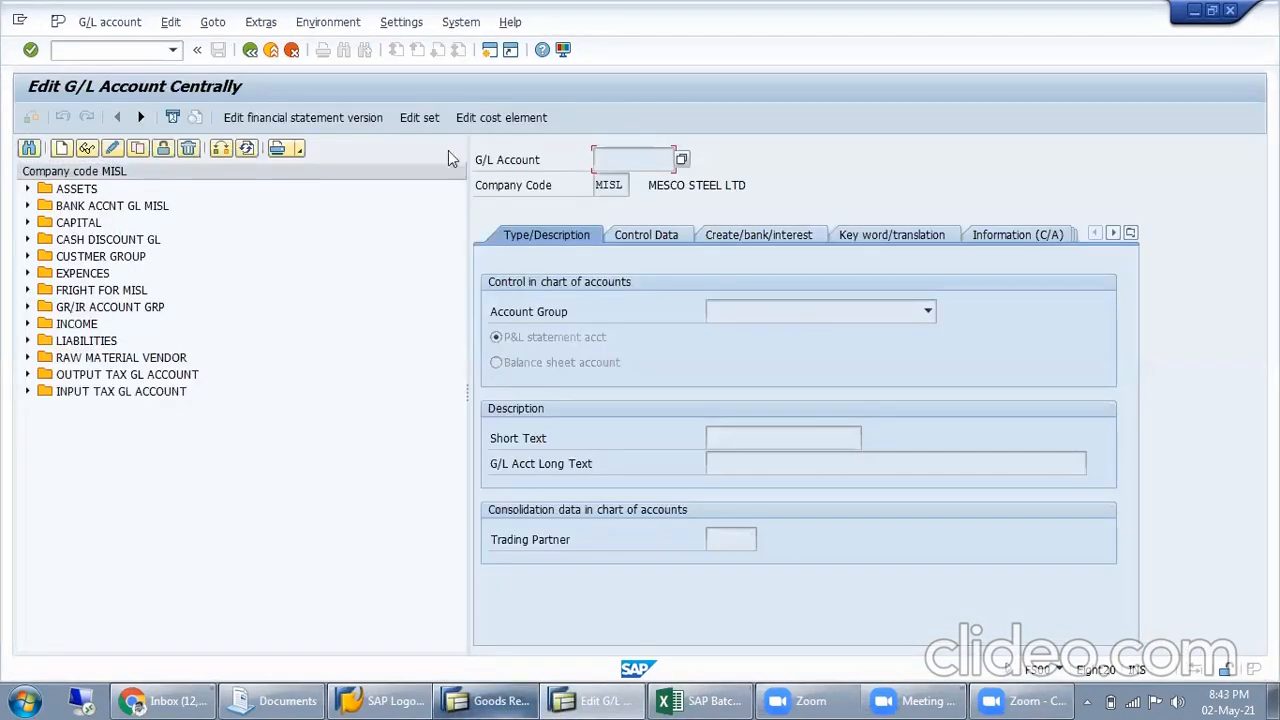
Find G/L account 100001 in the MISL account list and display it
left_click(30, 150)
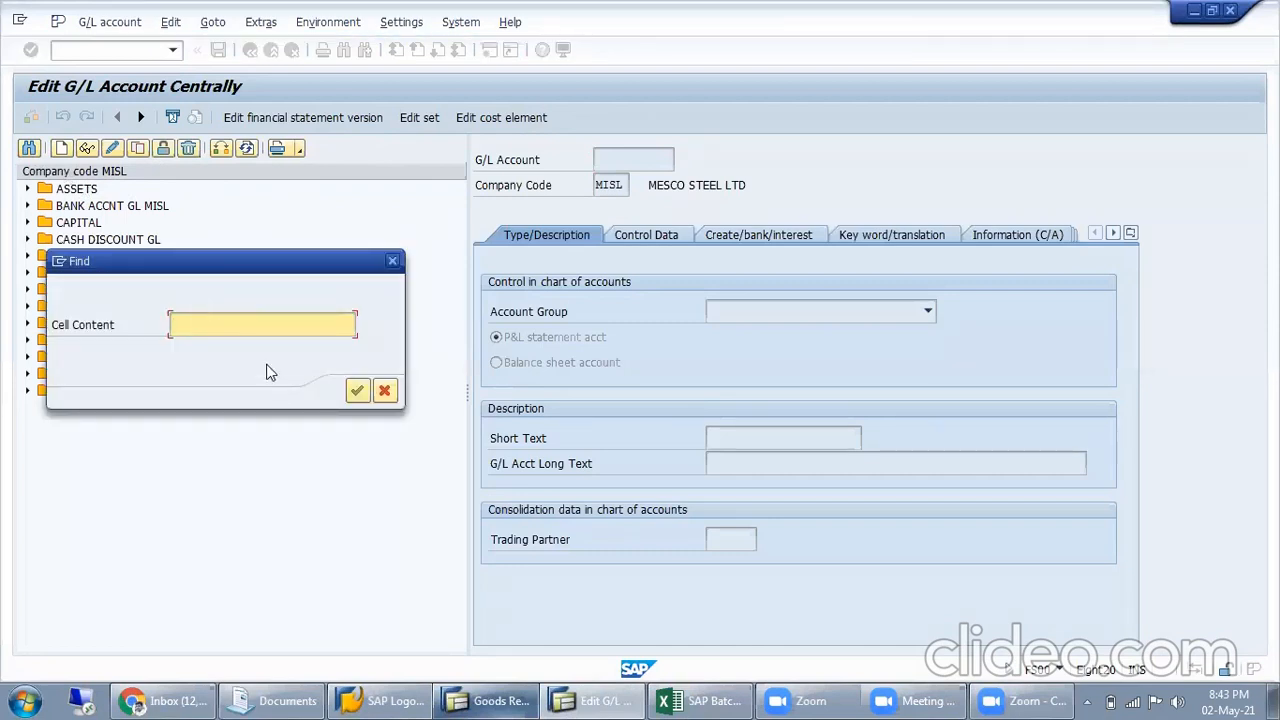
type("100001")
key("Return")
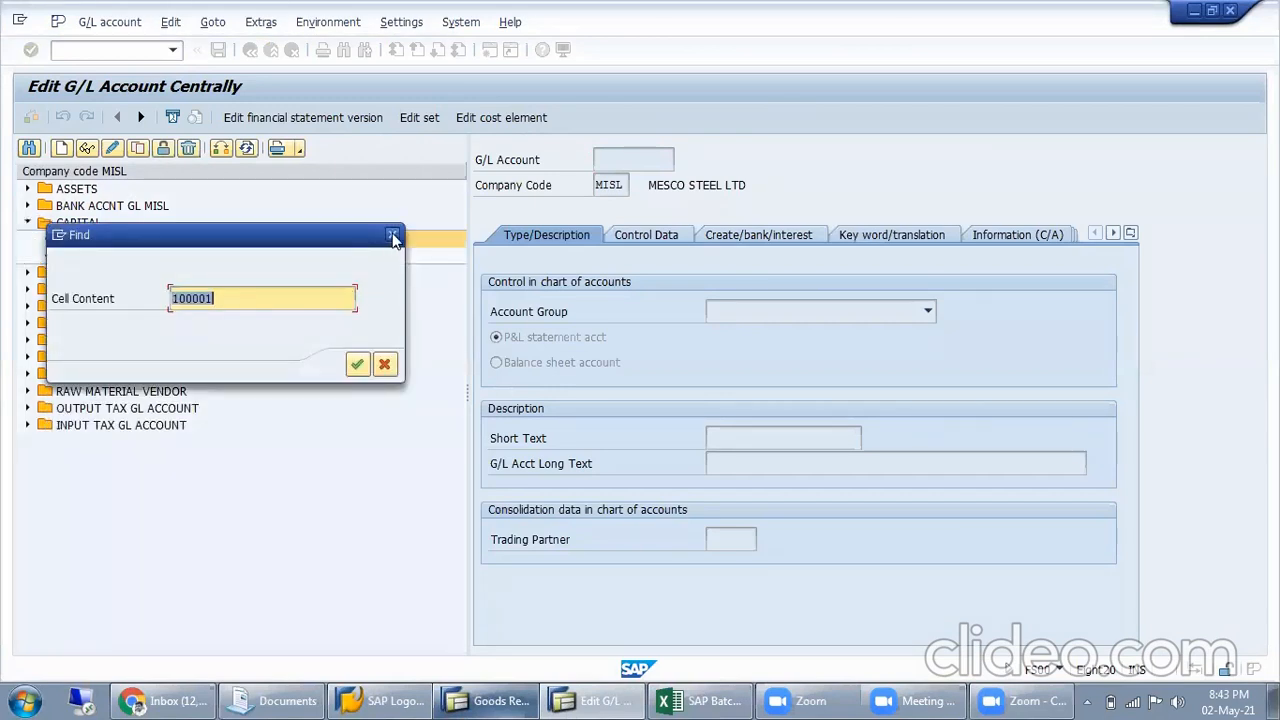
left_click(393, 237)
double_click(126, 241)
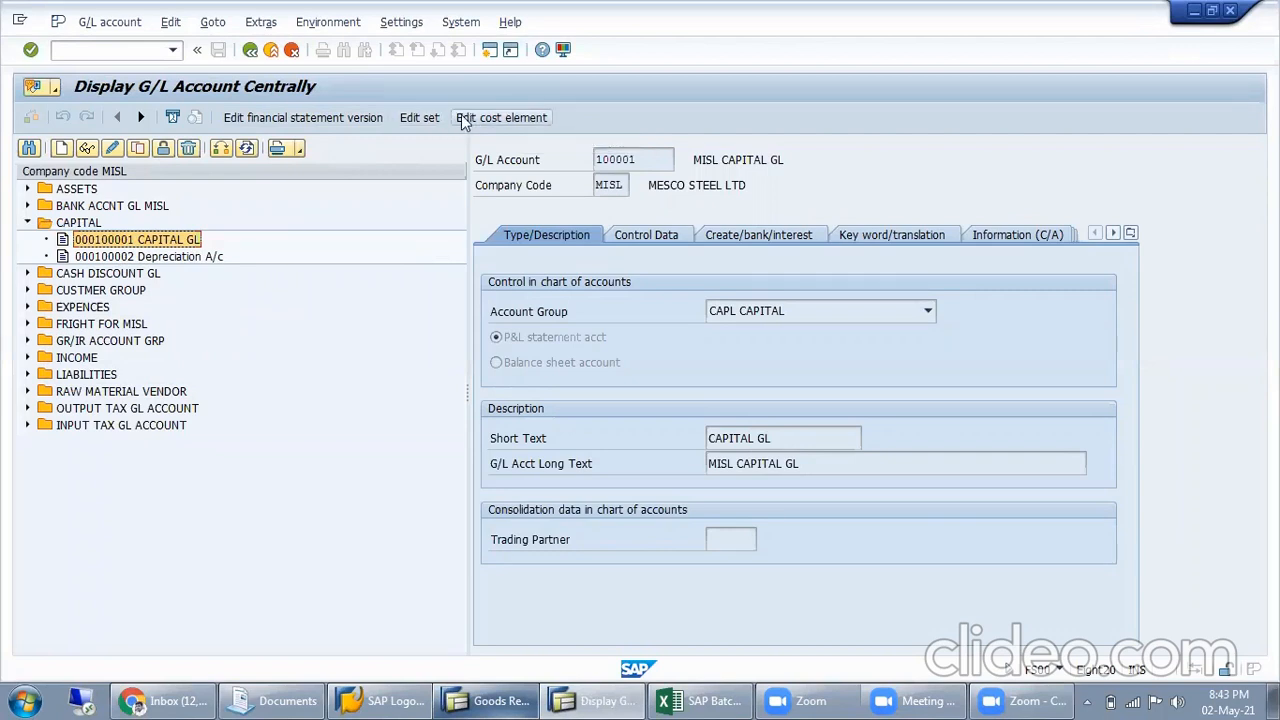
Create and save a cost element for G/L account 100001 with category 1, Primary costs/cost-reducing revenues
left_click(463, 119)
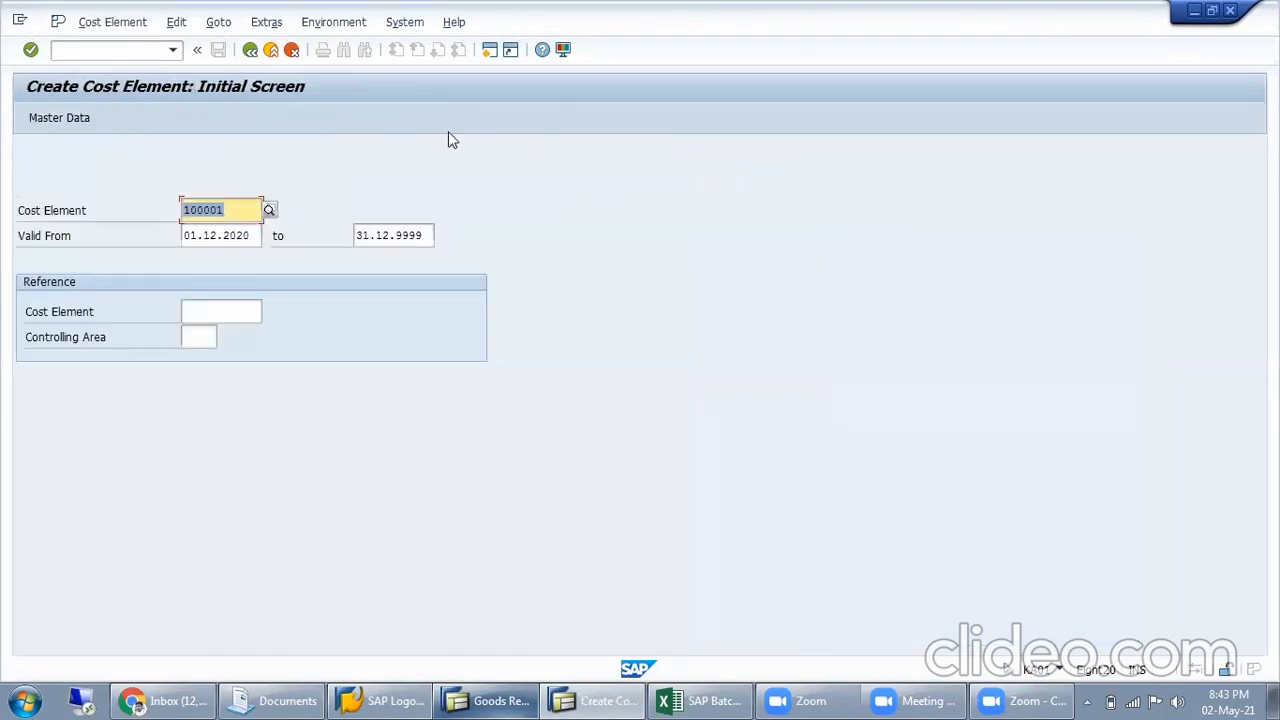
left_click(55, 121)
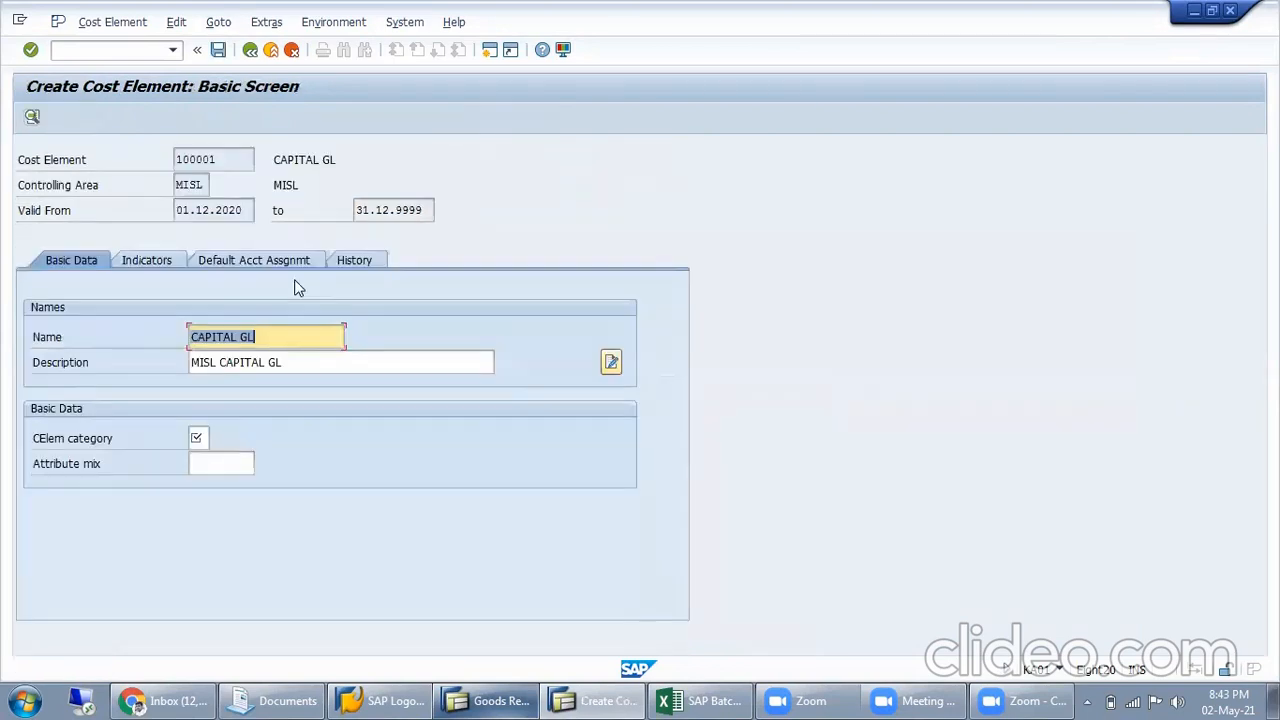
left_click(198, 439)
left_click(218, 439)
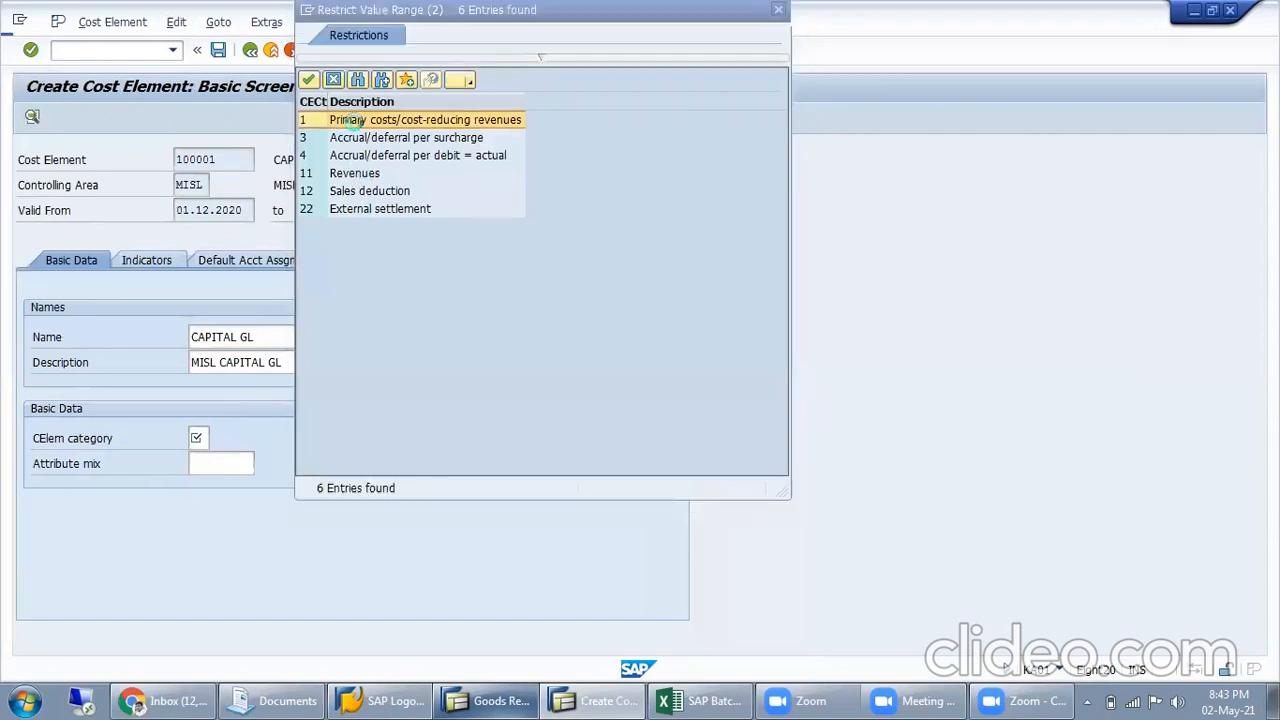
double_click(368, 128)
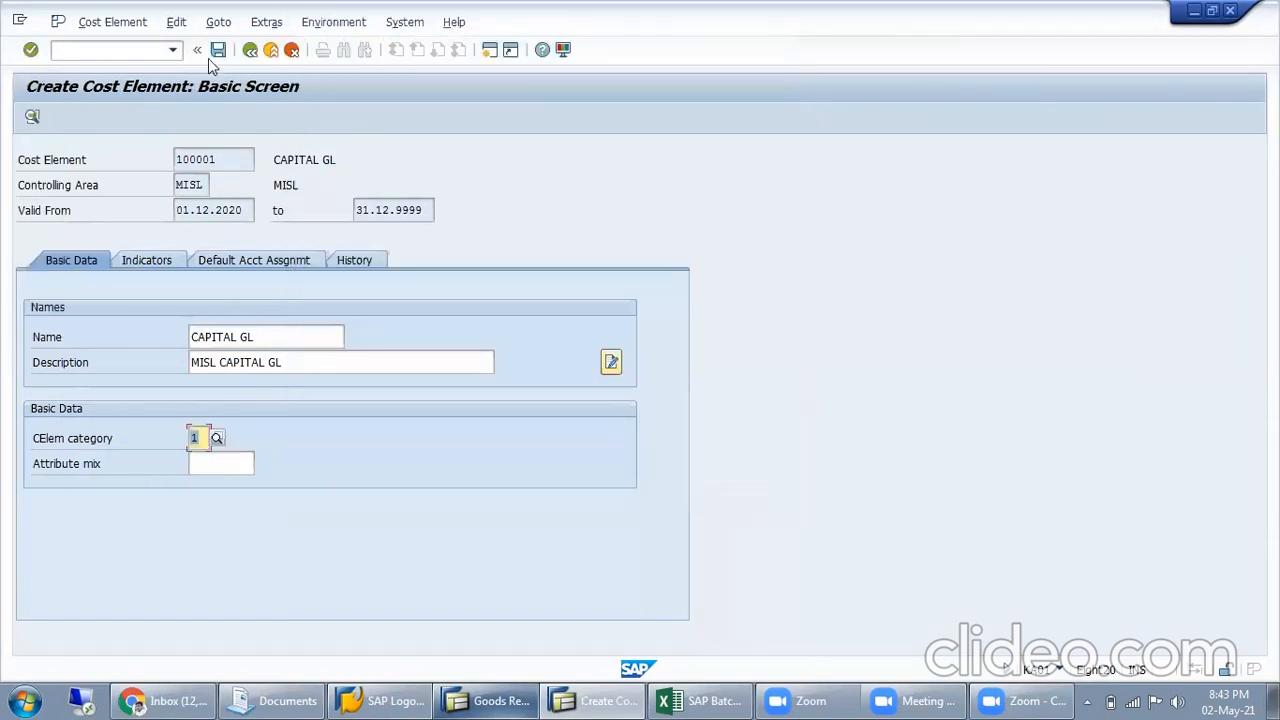
left_click(218, 50)
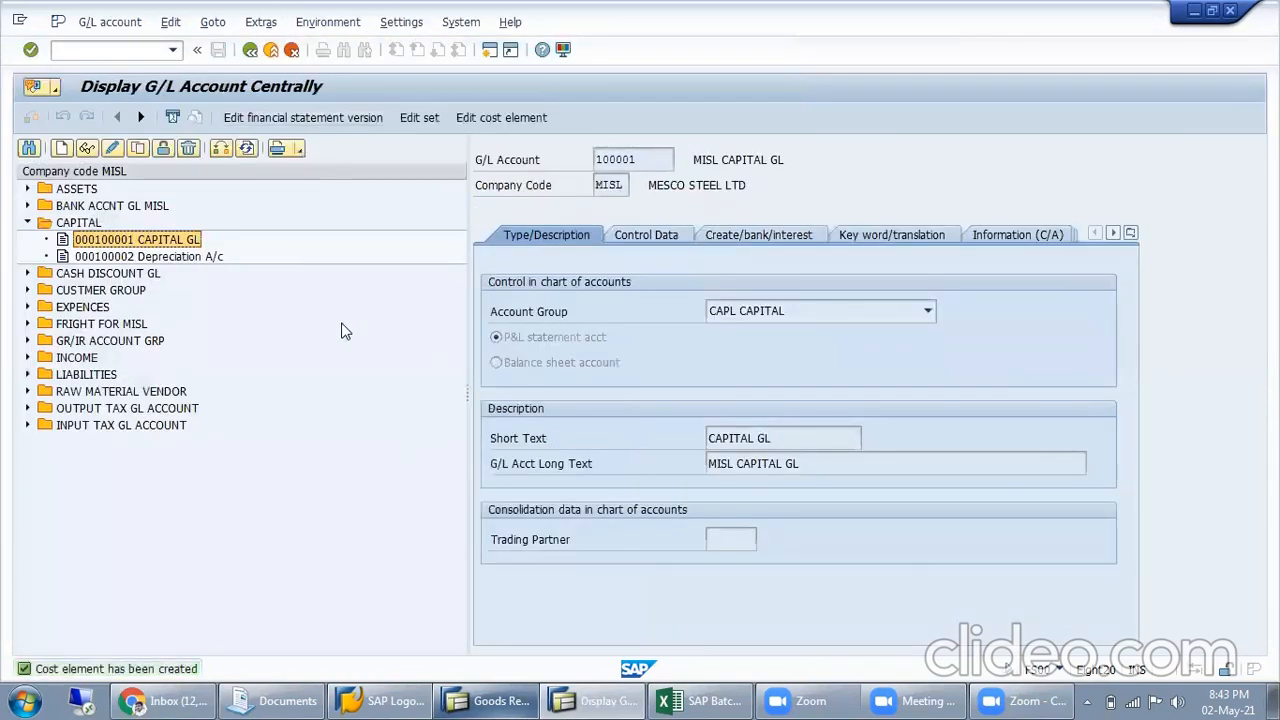
Leave the G/L account display, return to the open goods receipt and check it again
left_click(270, 50)
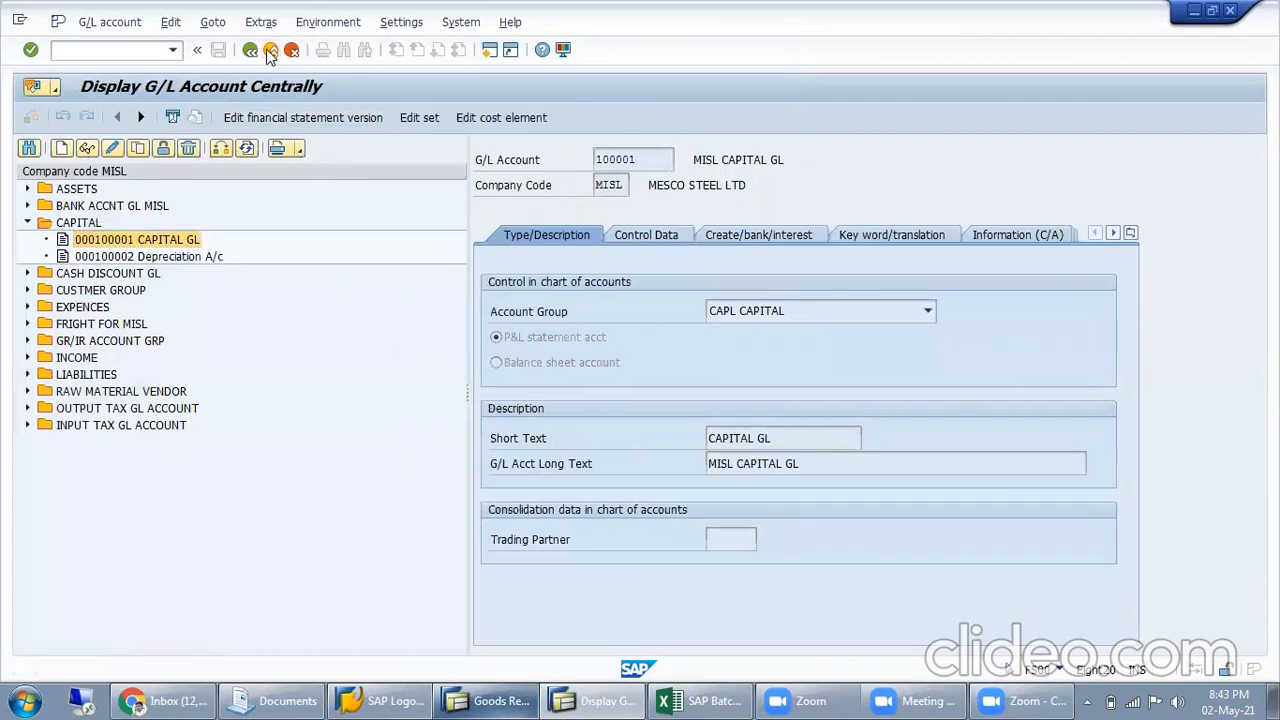
left_click(490, 700)
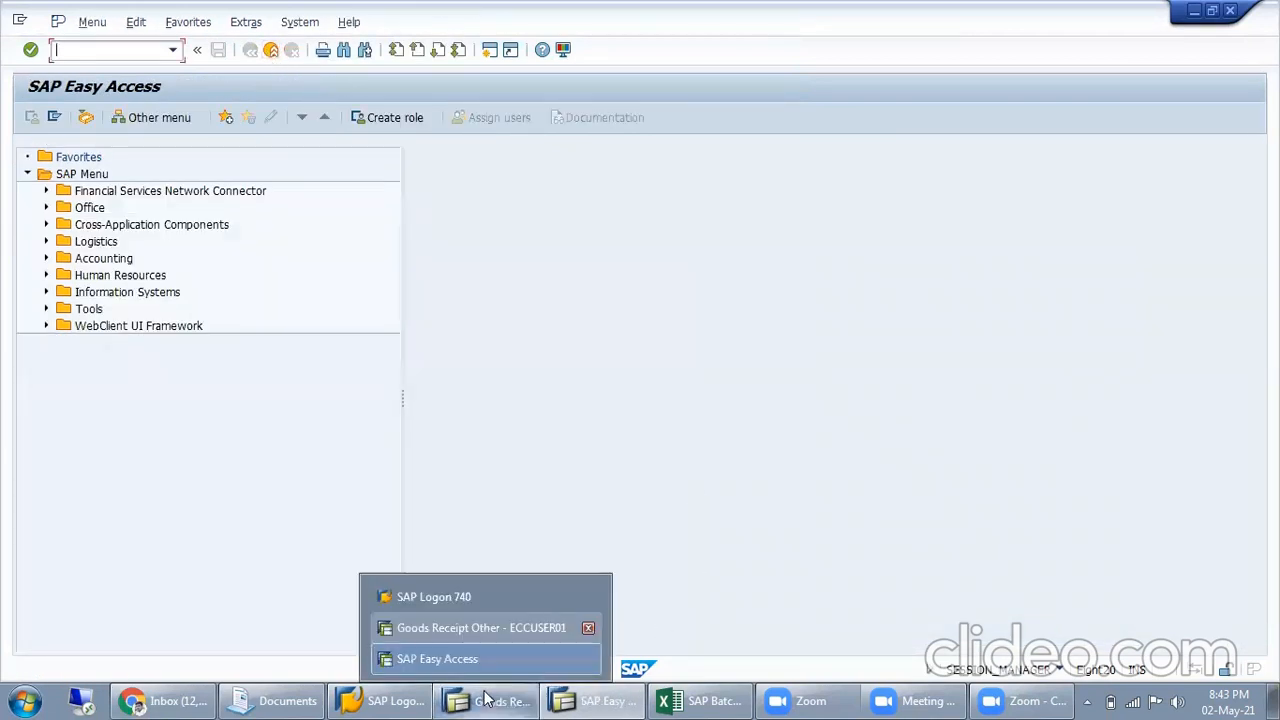
left_click(450, 623)
left_click(224, 118)
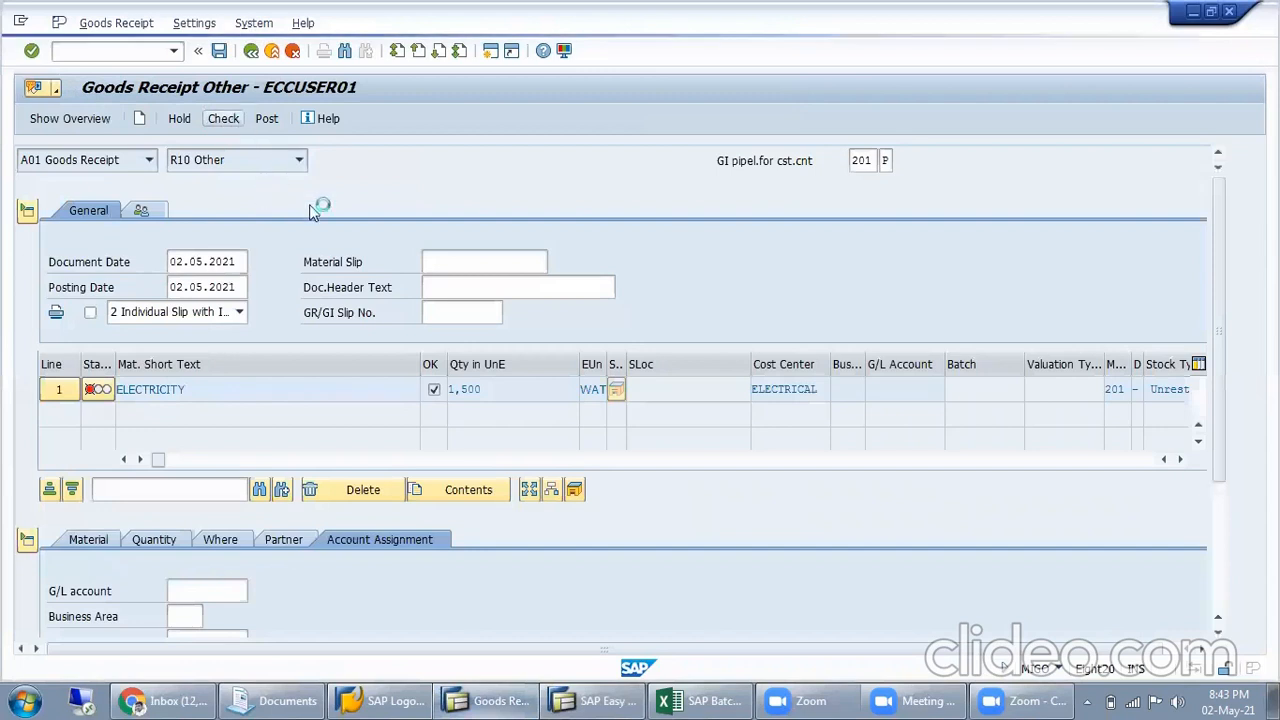
Restart the MIGO transaction and enter the ELECTRICITY material with a quantity of 1500
left_click(125, 48)
type("/nmigo")
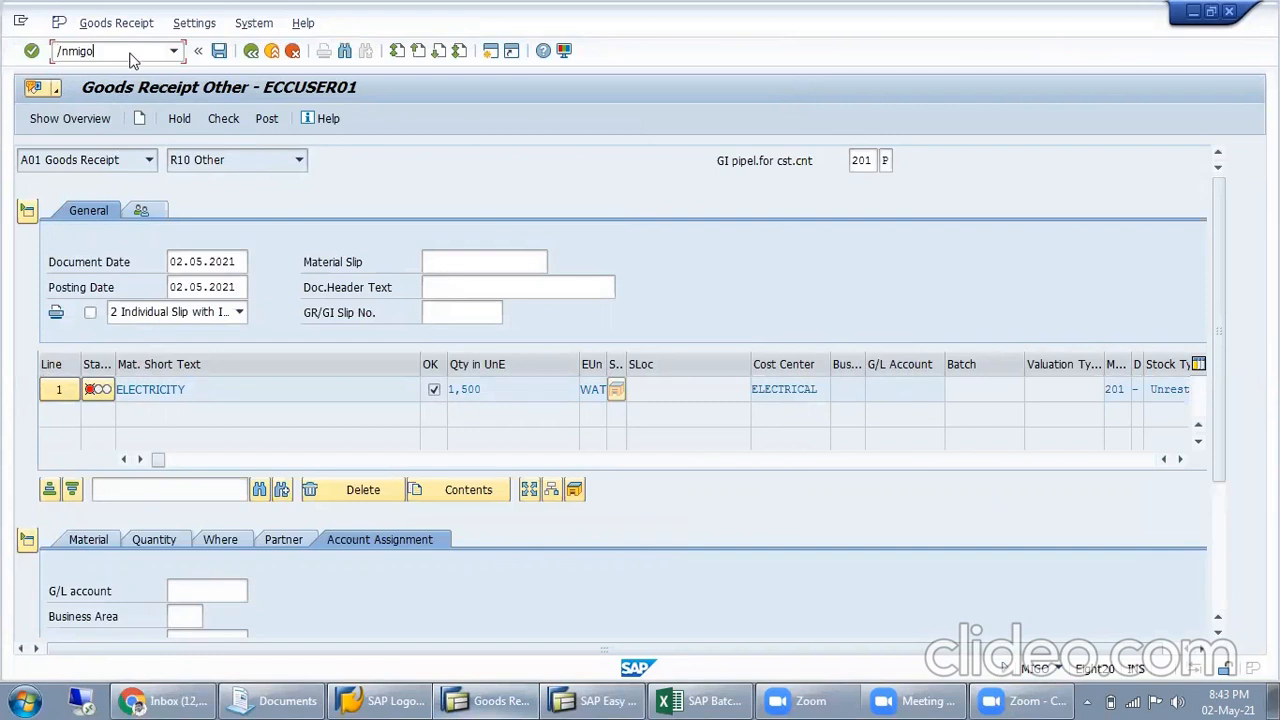
key("Return")
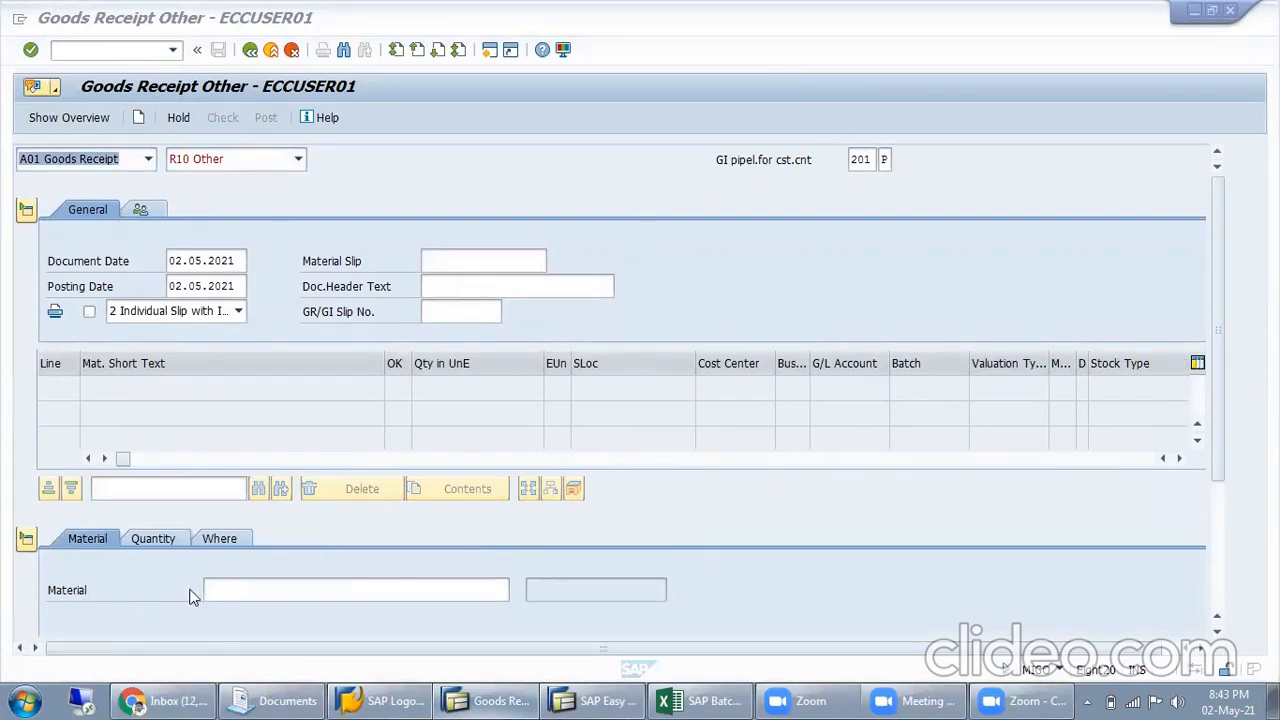
left_click(222, 589)
left_click(226, 590)
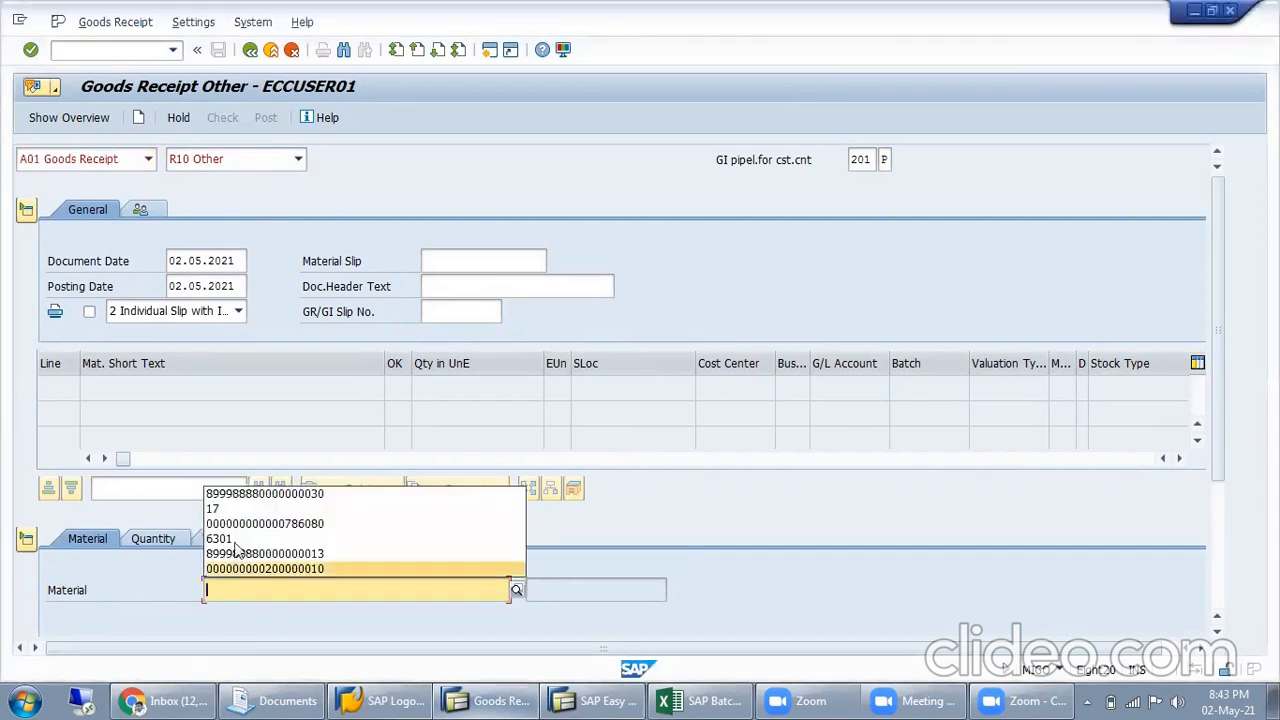
left_click(248, 497)
left_click(150, 541)
left_click(254, 591)
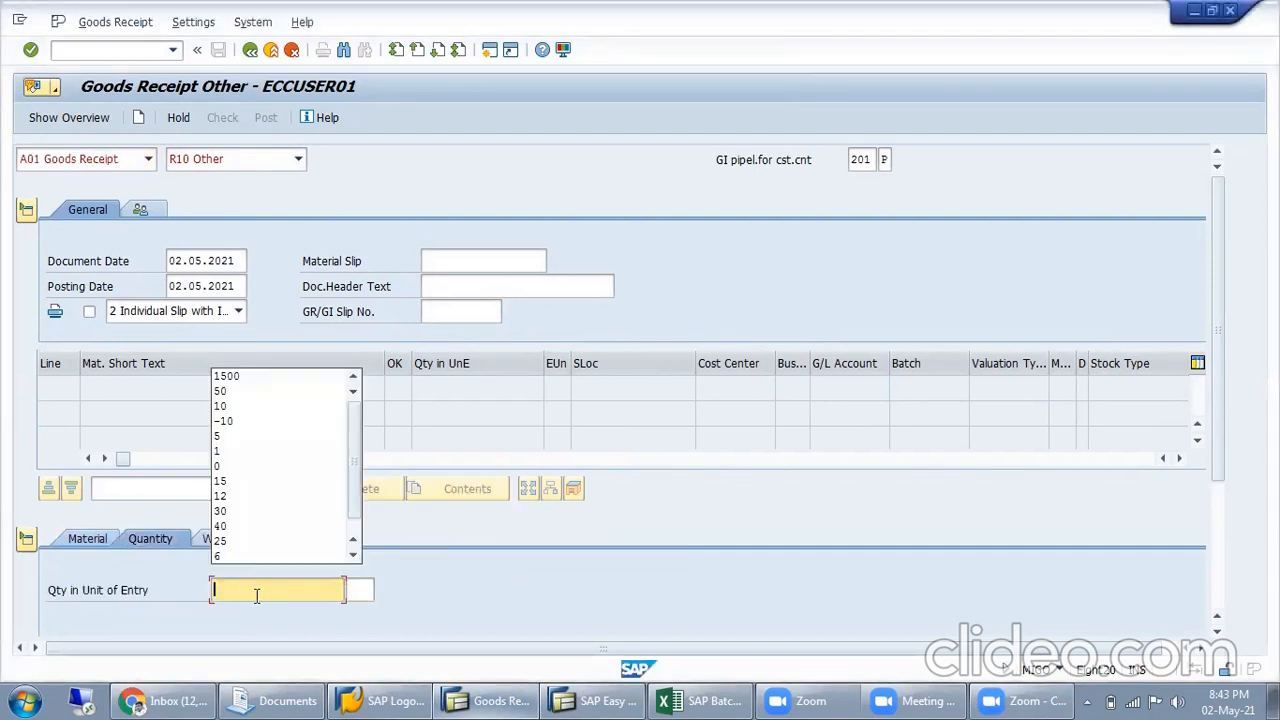
left_click(292, 382)
Enter plant MISL and the text "Being Electricity comsumption" in the new item's location data, and confirm the item
left_click(219, 540)
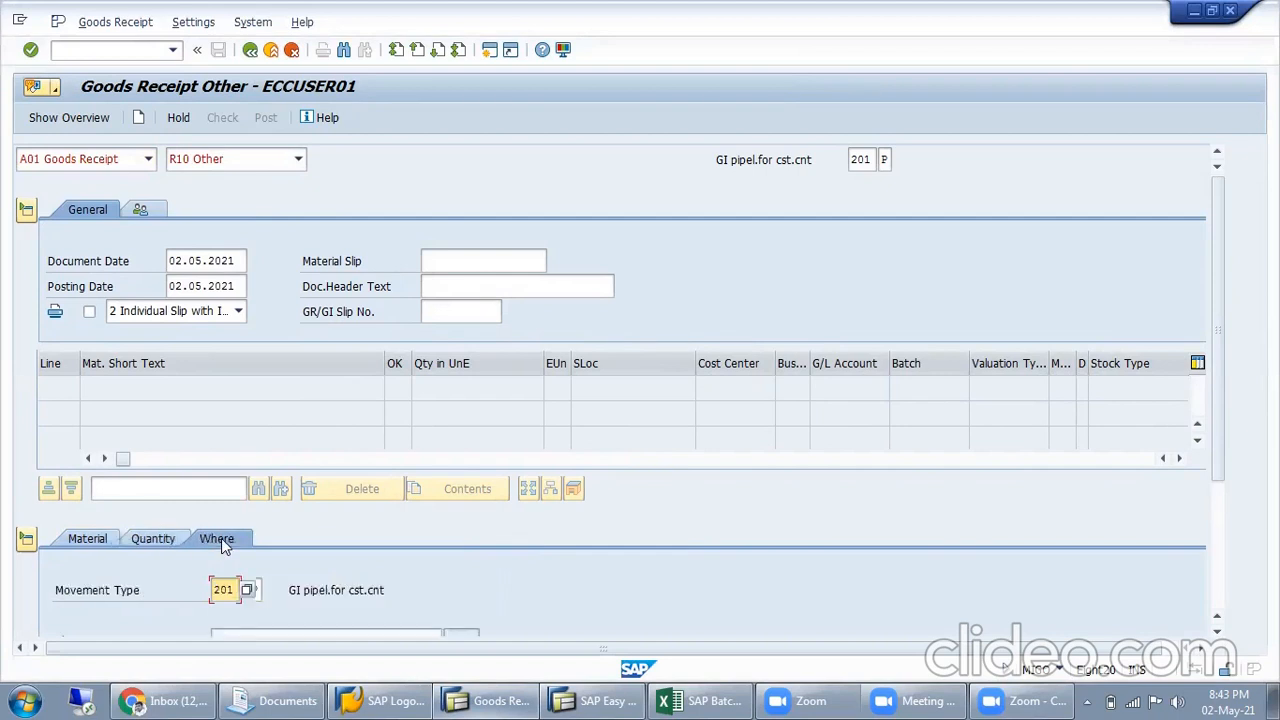
left_click(1217, 631)
left_click(1217, 633)
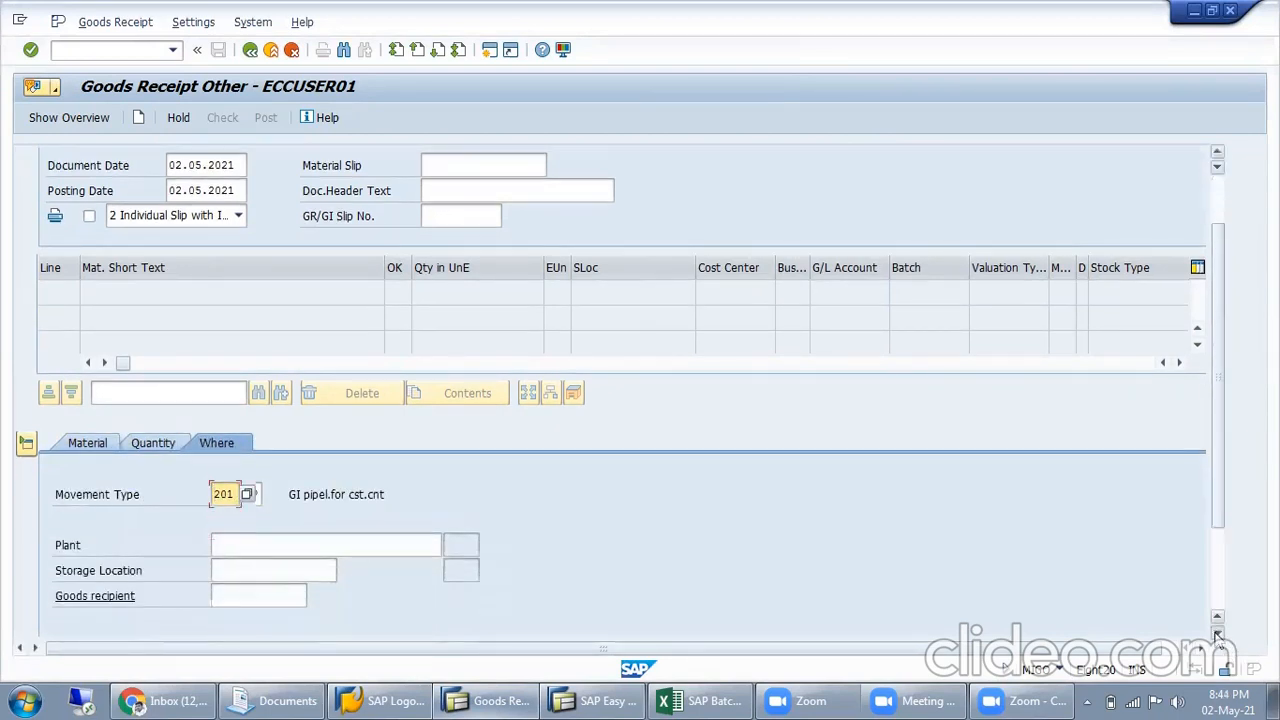
left_click(1217, 633)
left_click(358, 452)
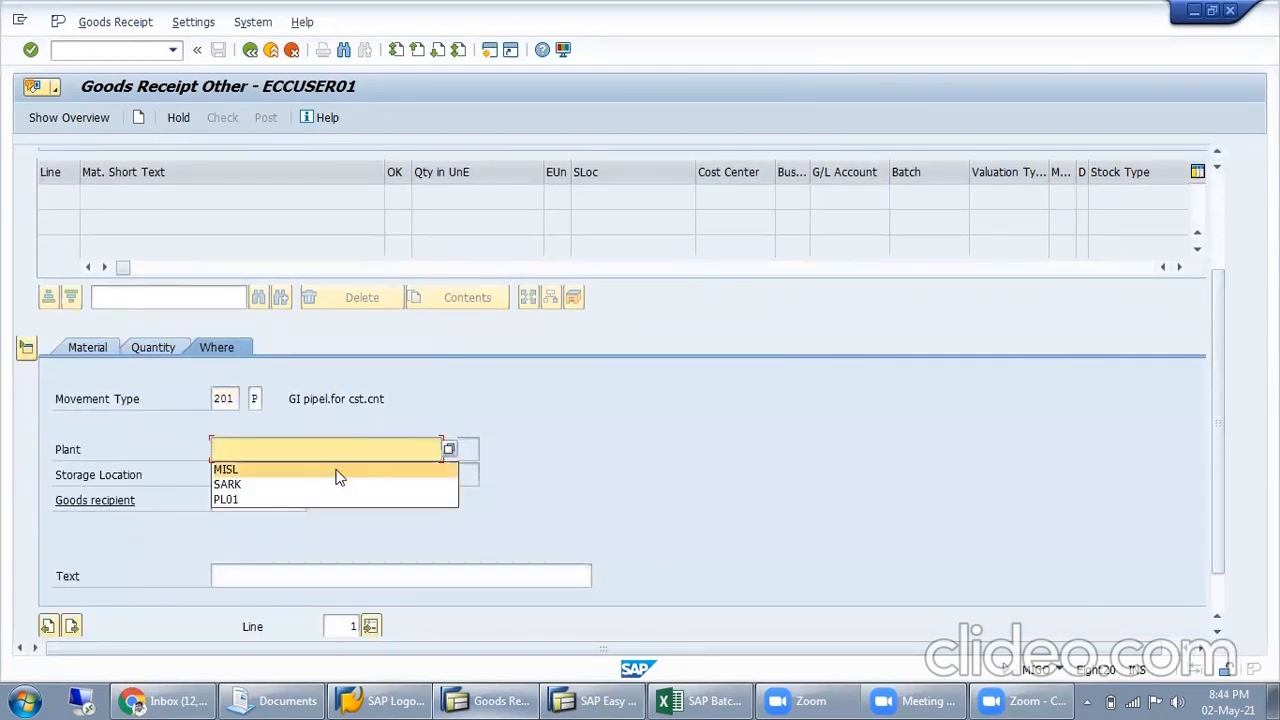
left_click(337, 470)
left_click(358, 576)
left_click(318, 597)
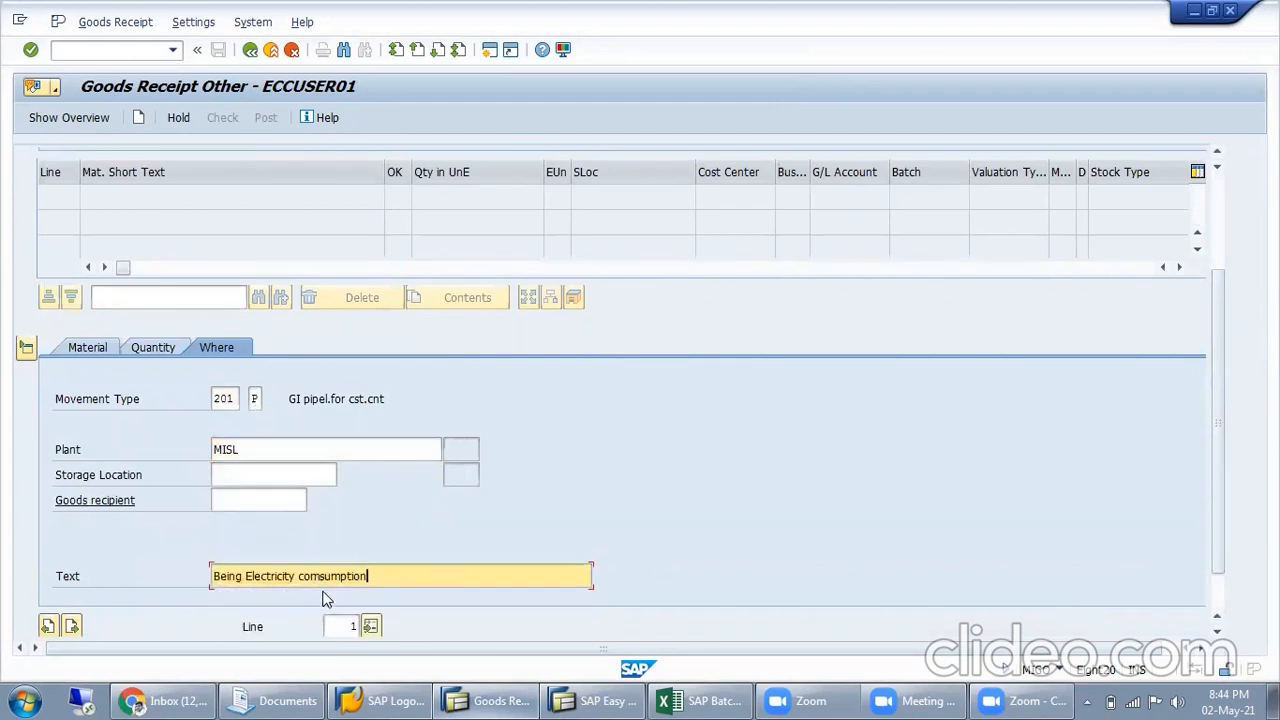
key("Return")
Review the item's vendor, assign cost center ELECTRICAL in its account assignment, and check the goods receipt
left_click(223, 122)
left_click(294, 352)
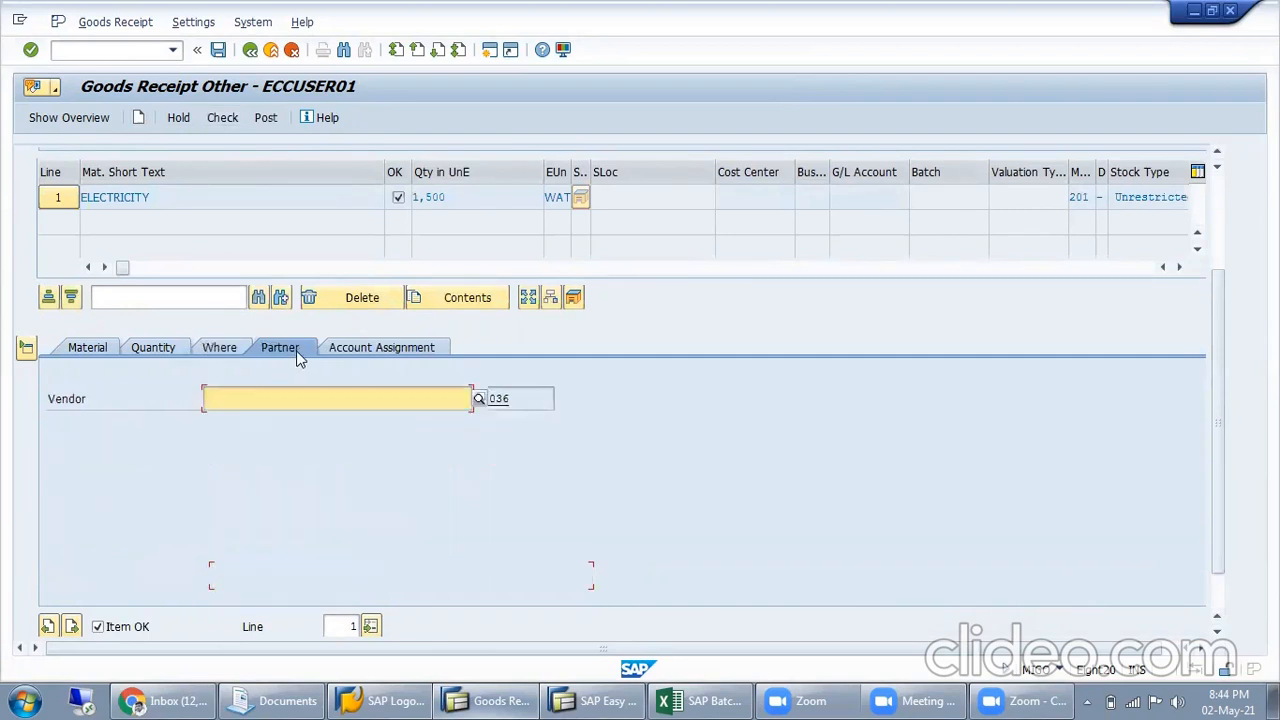
left_click(285, 400)
left_click(283, 420)
left_click(390, 350)
left_click(200, 453)
left_click(206, 471)
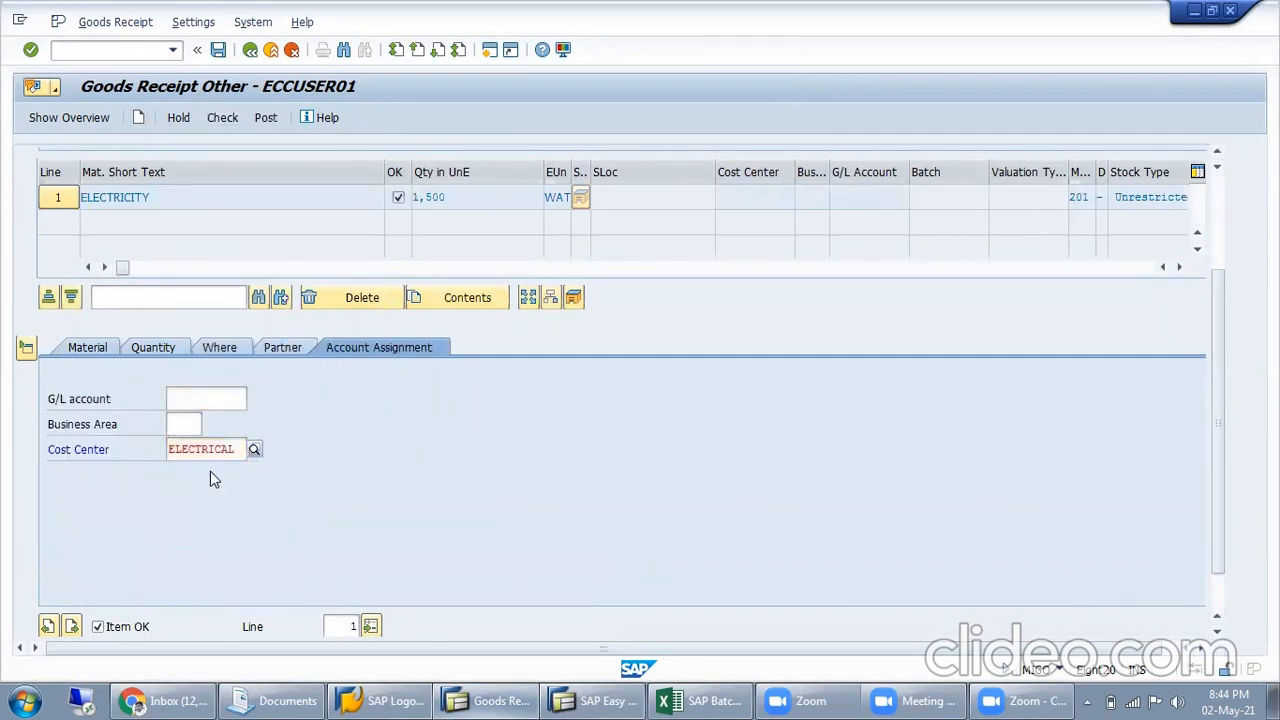
left_click(229, 124)
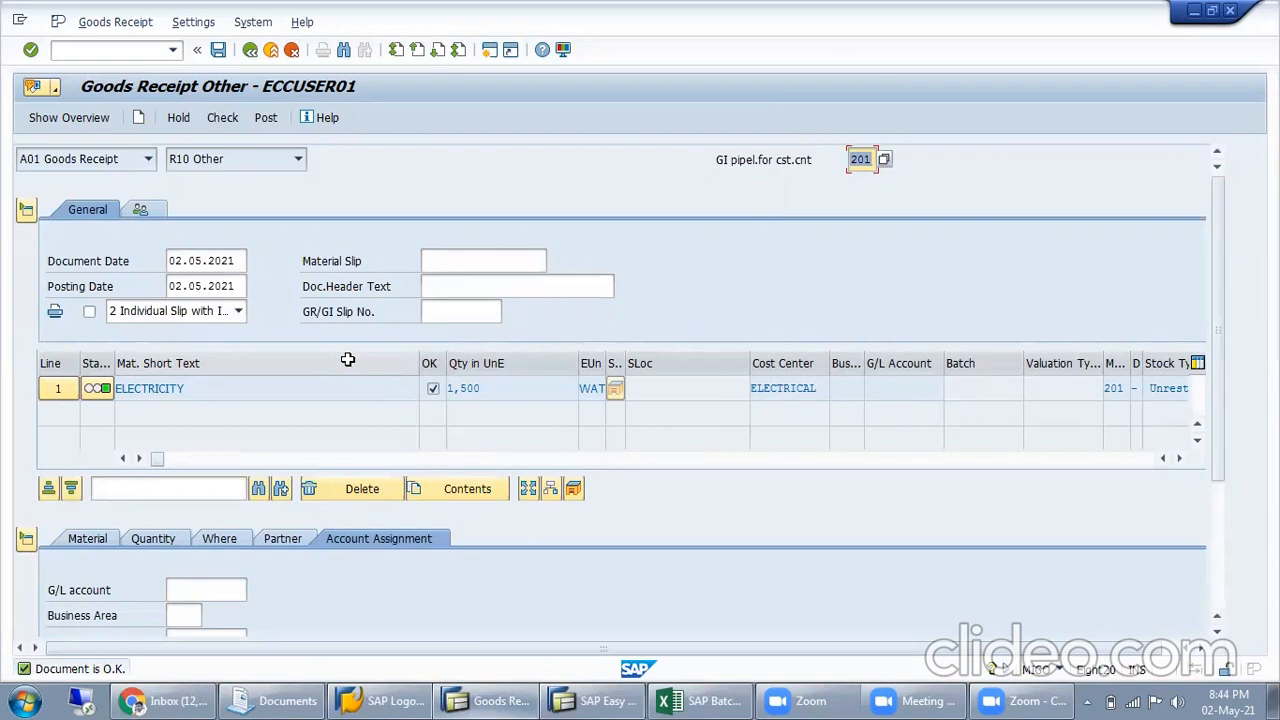
Examine the cost center in the item's account assignment and recheck the goods receipt
scroll(423, 560, "down", 5)
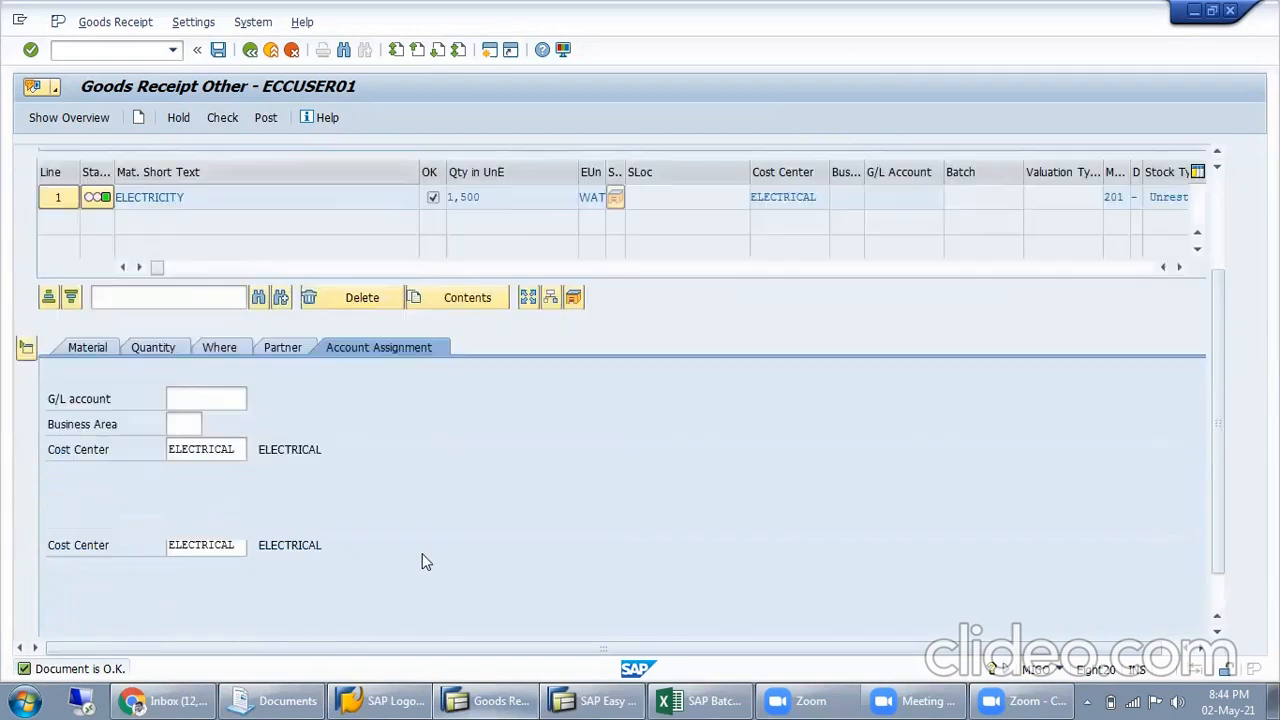
left_click(240, 386)
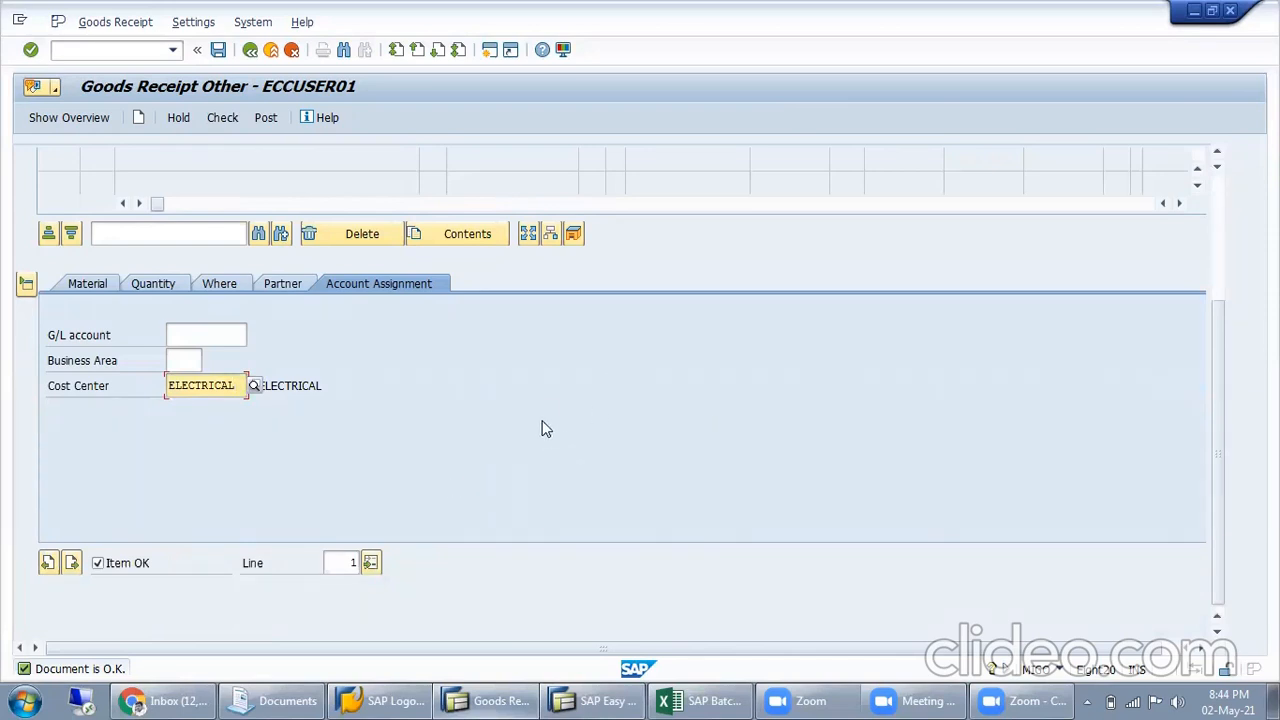
scroll(546, 428, "up", 5)
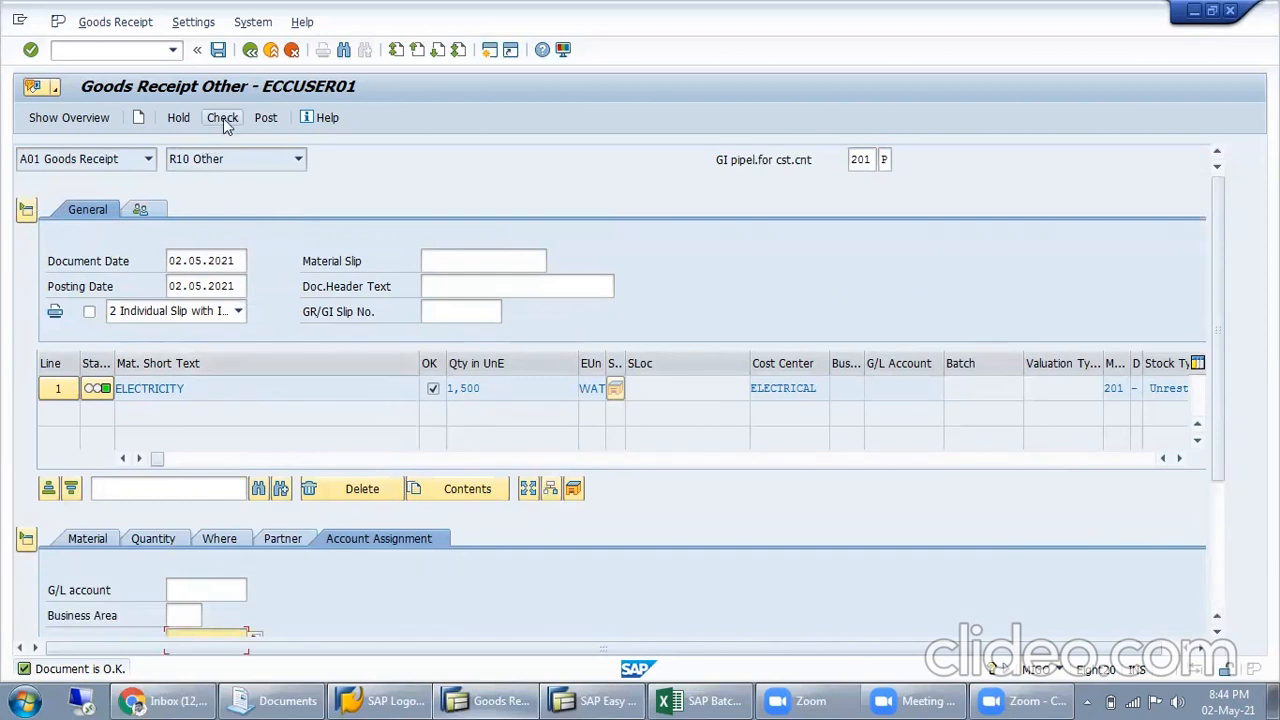
left_click(265, 118)
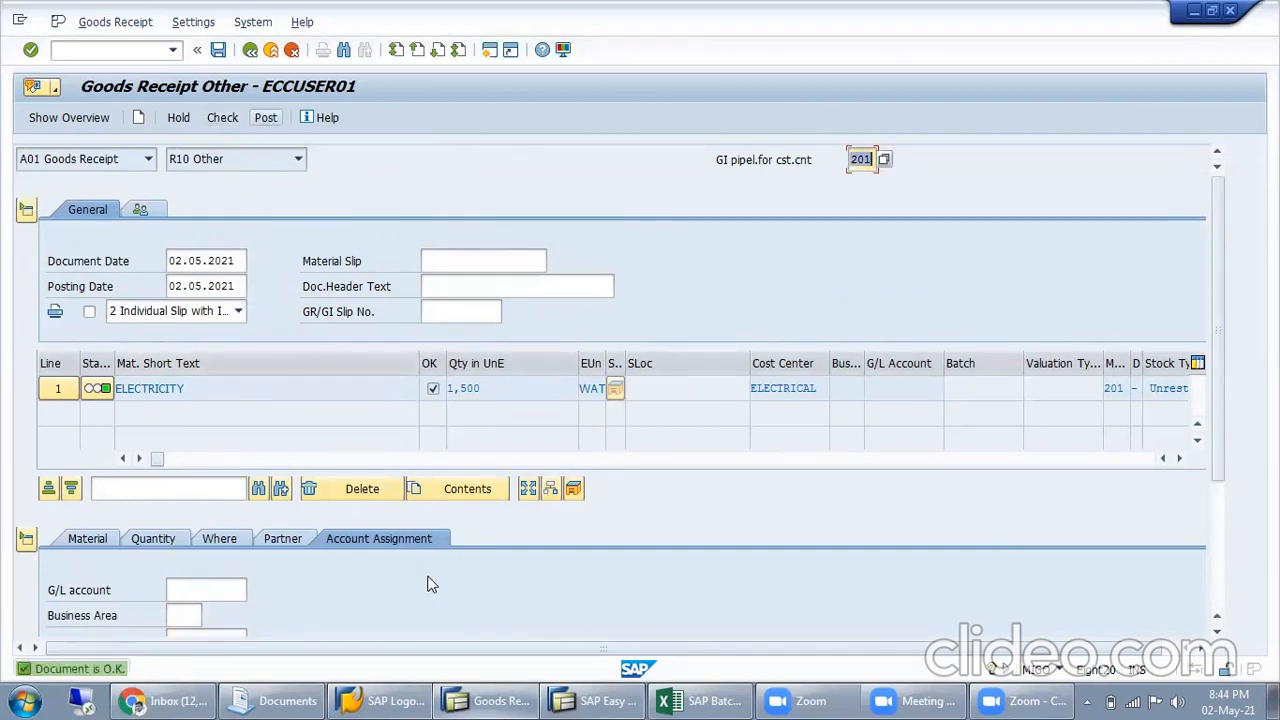
Review the item's vendor, cost center and movement type data, and try to post the goods receipt
scroll(414, 564, "down", 2)
left_click(290, 447)
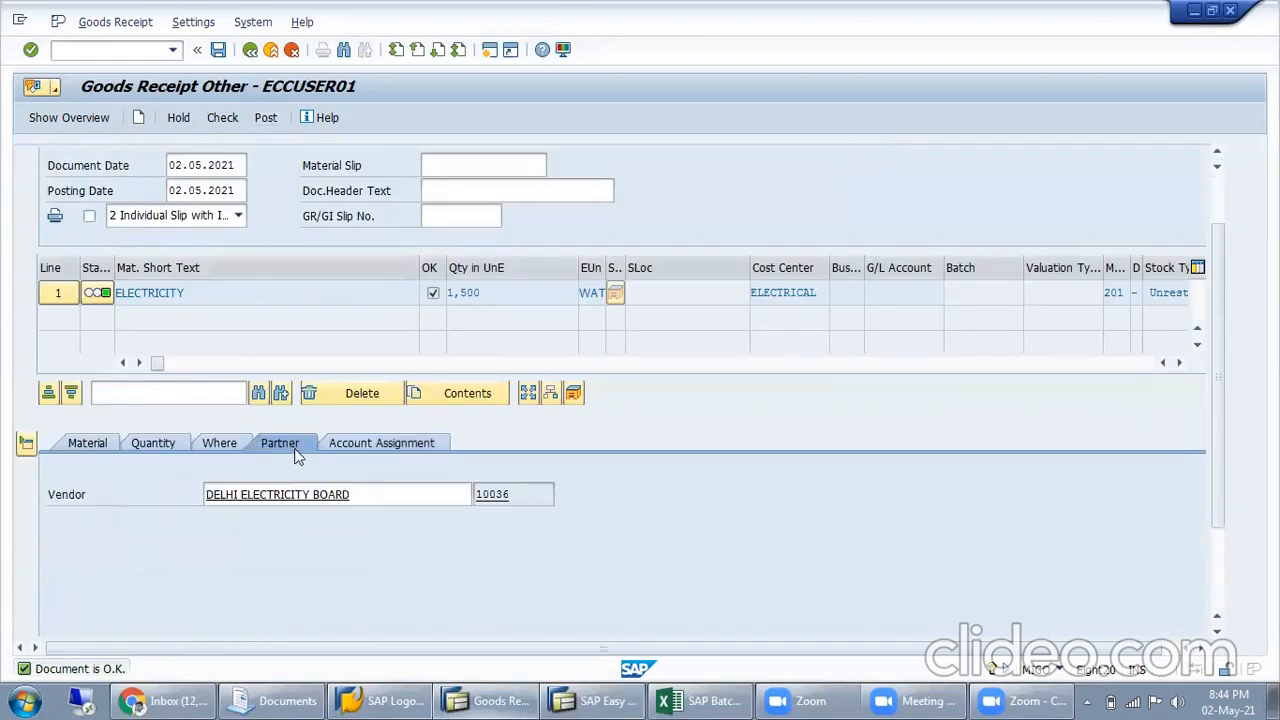
left_click(394, 449)
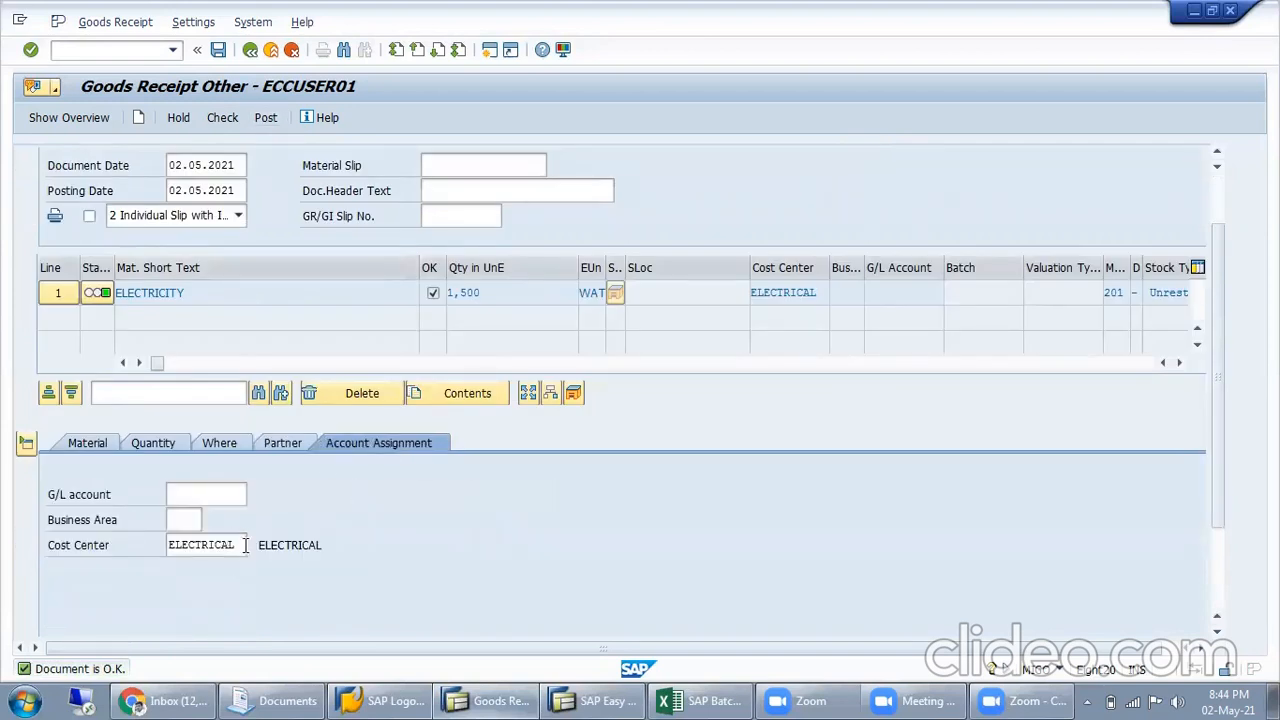
left_click_drag(244, 545, 151, 543)
left_click(285, 446)
left_click_drag(358, 496, 249, 496)
left_click(224, 445)
left_click(277, 496)
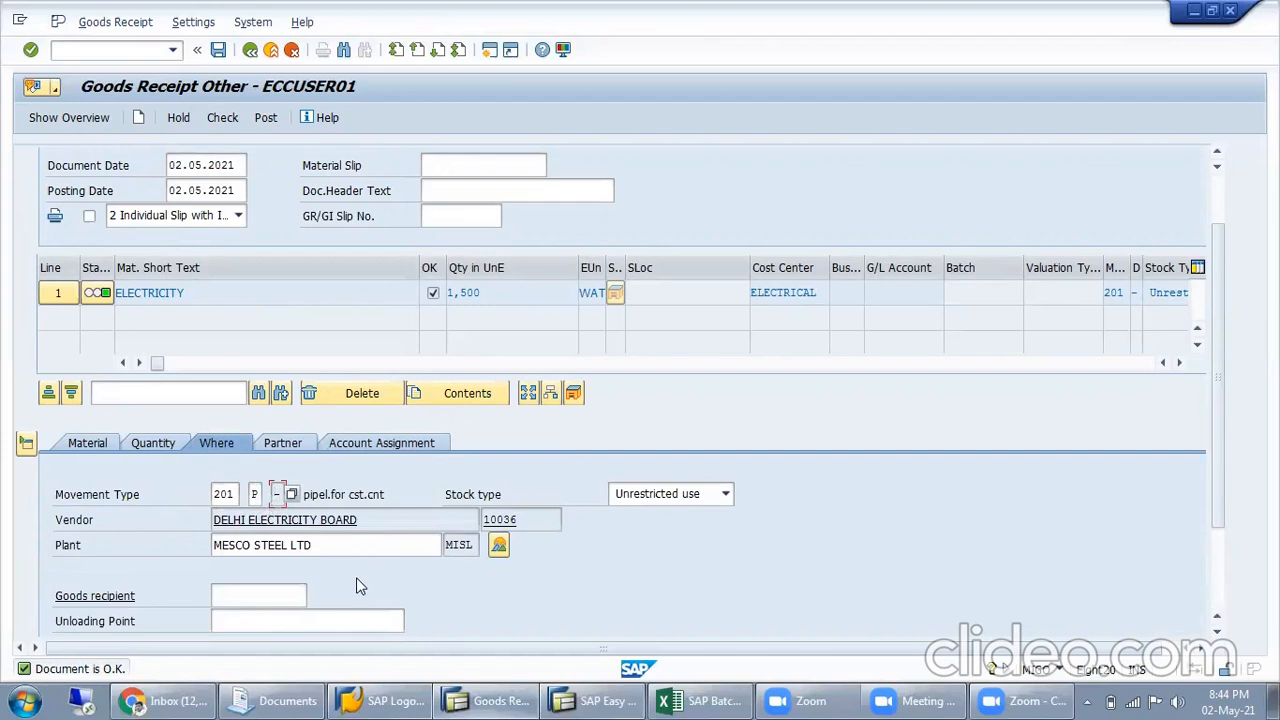
left_click(266, 120)
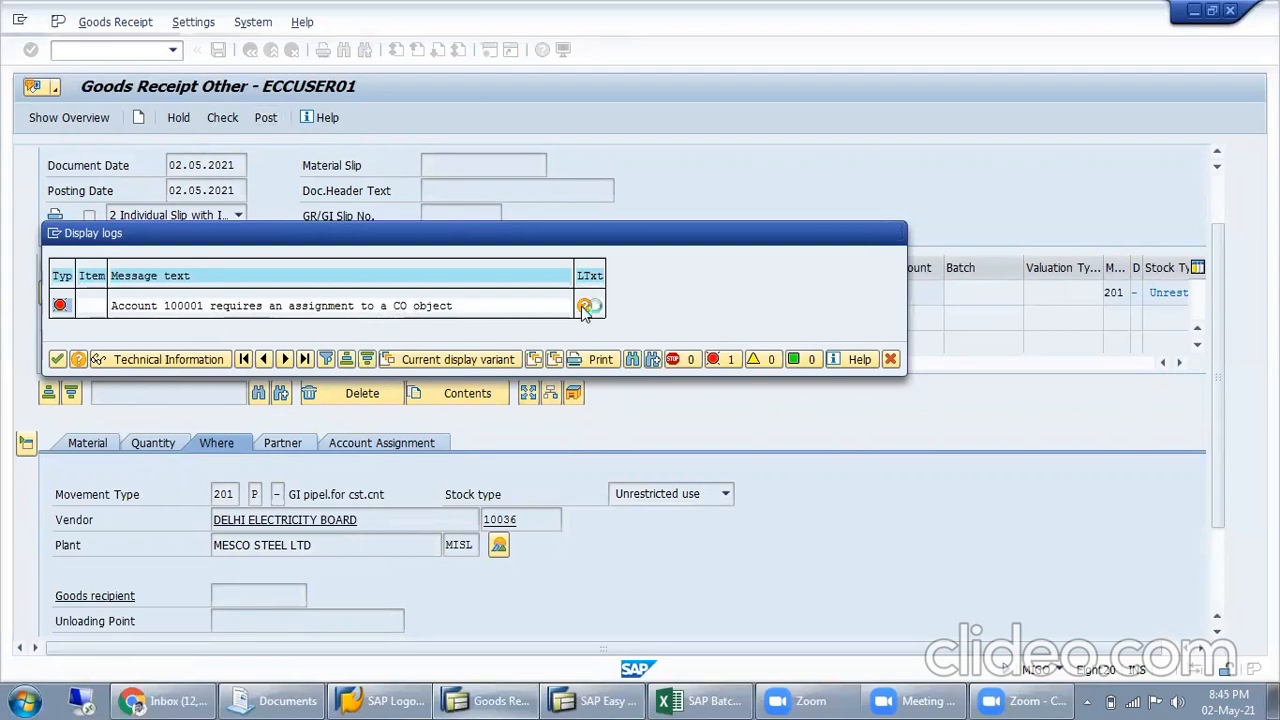
Read the long text of the CO object assignment error, close it, and move the message log clear of the item list
left_click(586, 307)
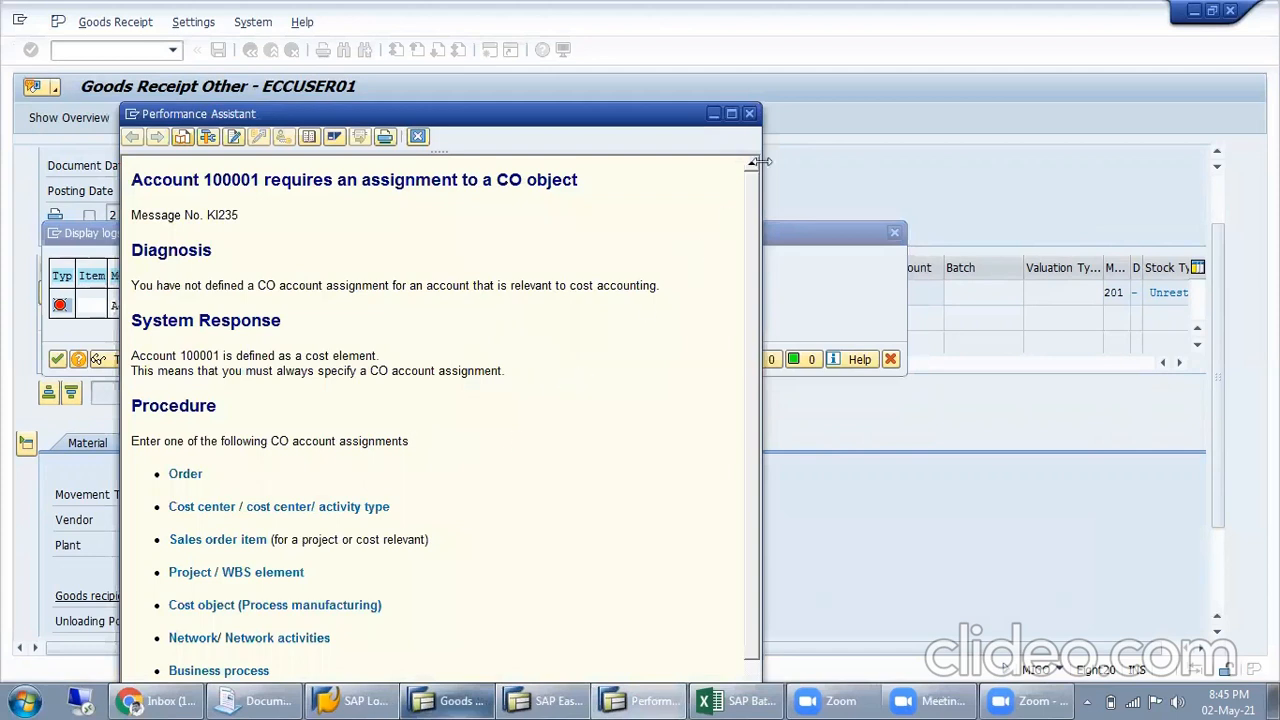
left_click_drag(301, 375, 501, 372)
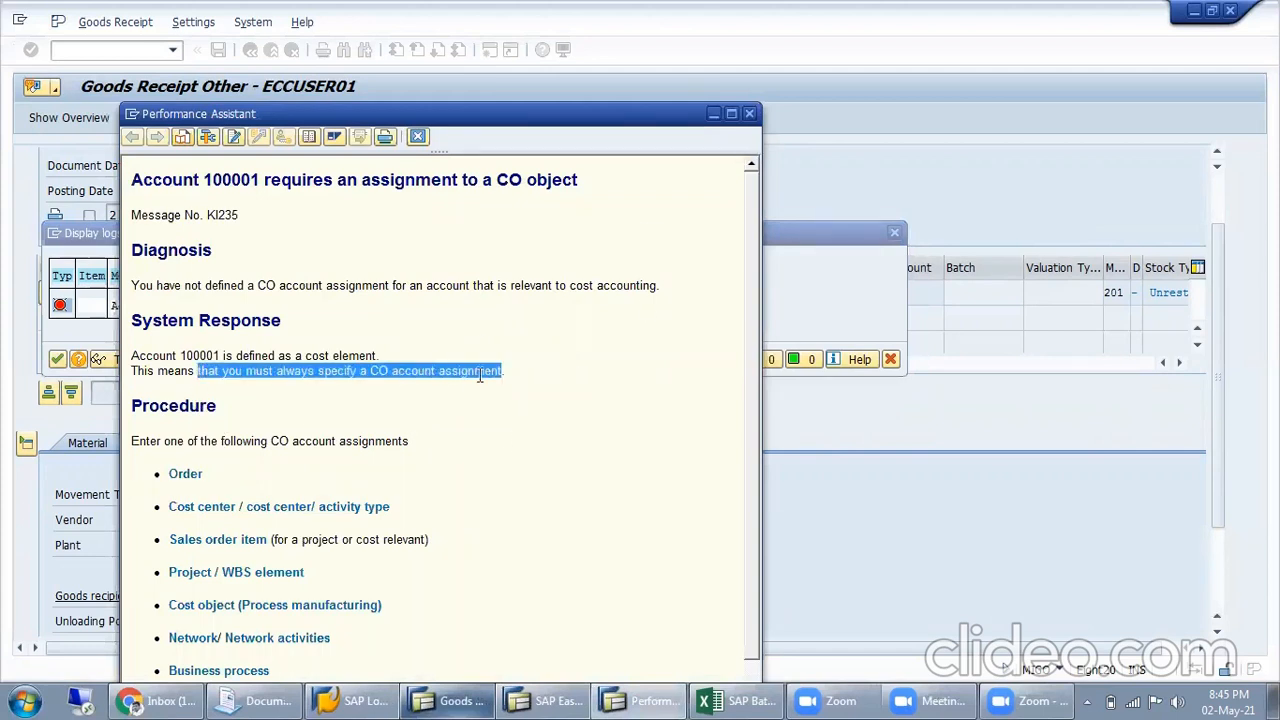
left_click(747, 114)
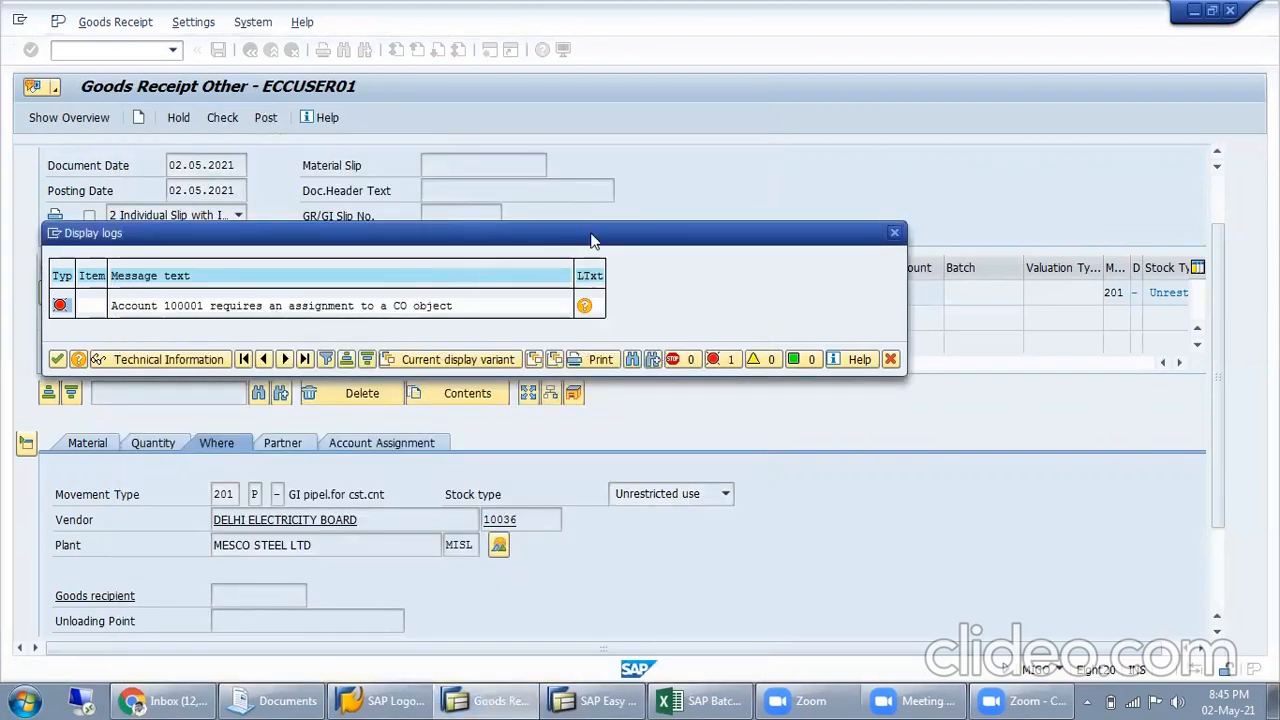
left_click_drag(592, 240, 764, 187)
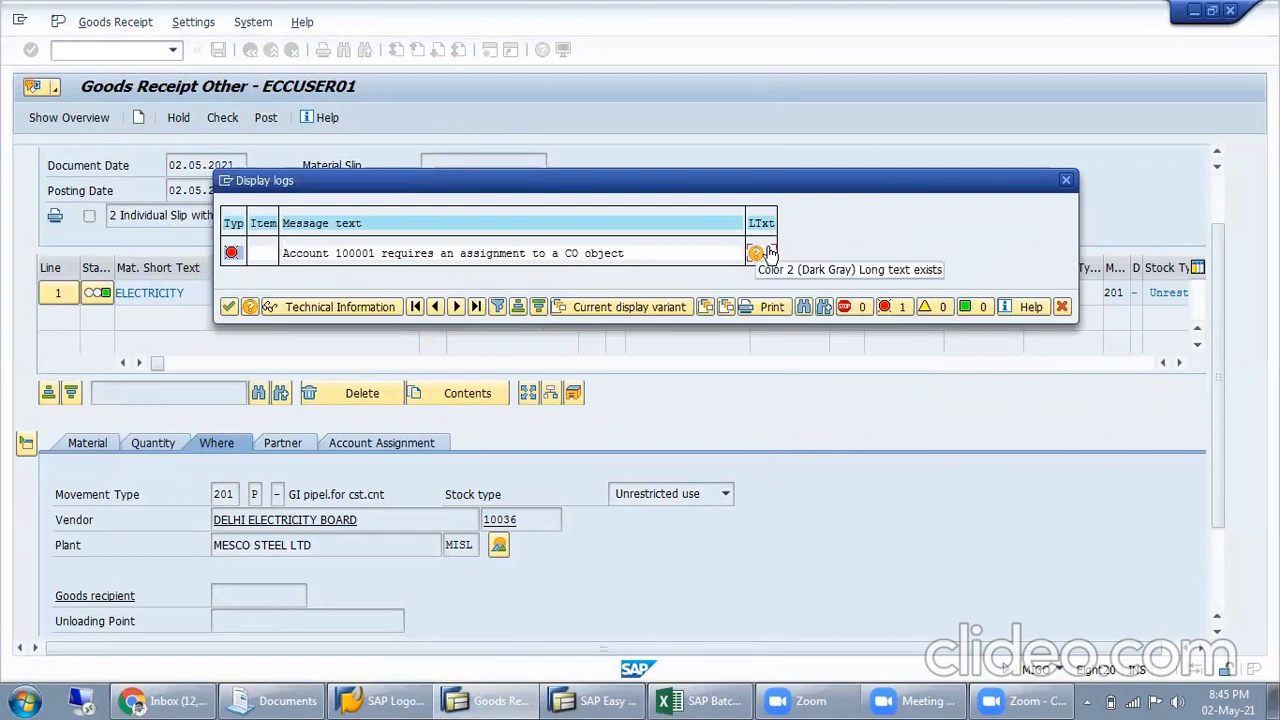
Reopen the CO object assignment error's long text and examine its heading and the account it names
left_click(757, 253)
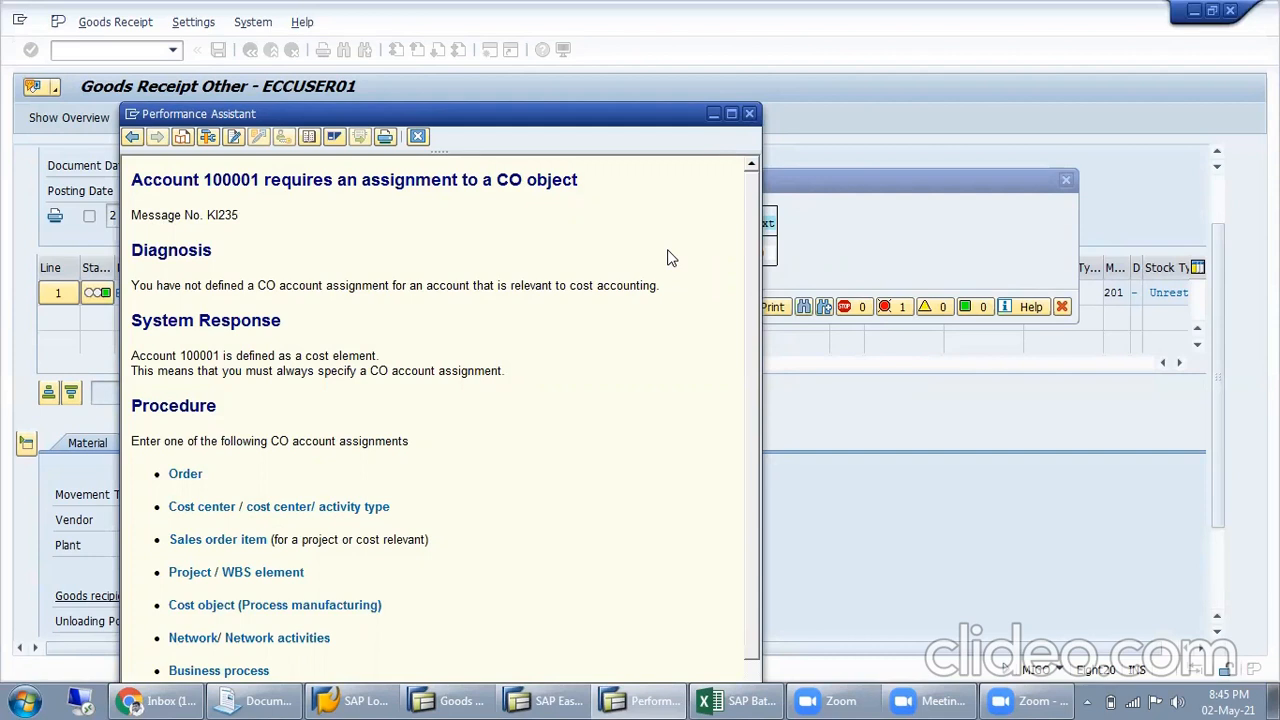
left_click_drag(131, 180, 578, 182)
left_click_drag(298, 190, 302, 197)
left_click(270, 206)
double_click(510, 180)
left_click_drag(213, 180, 251, 180)
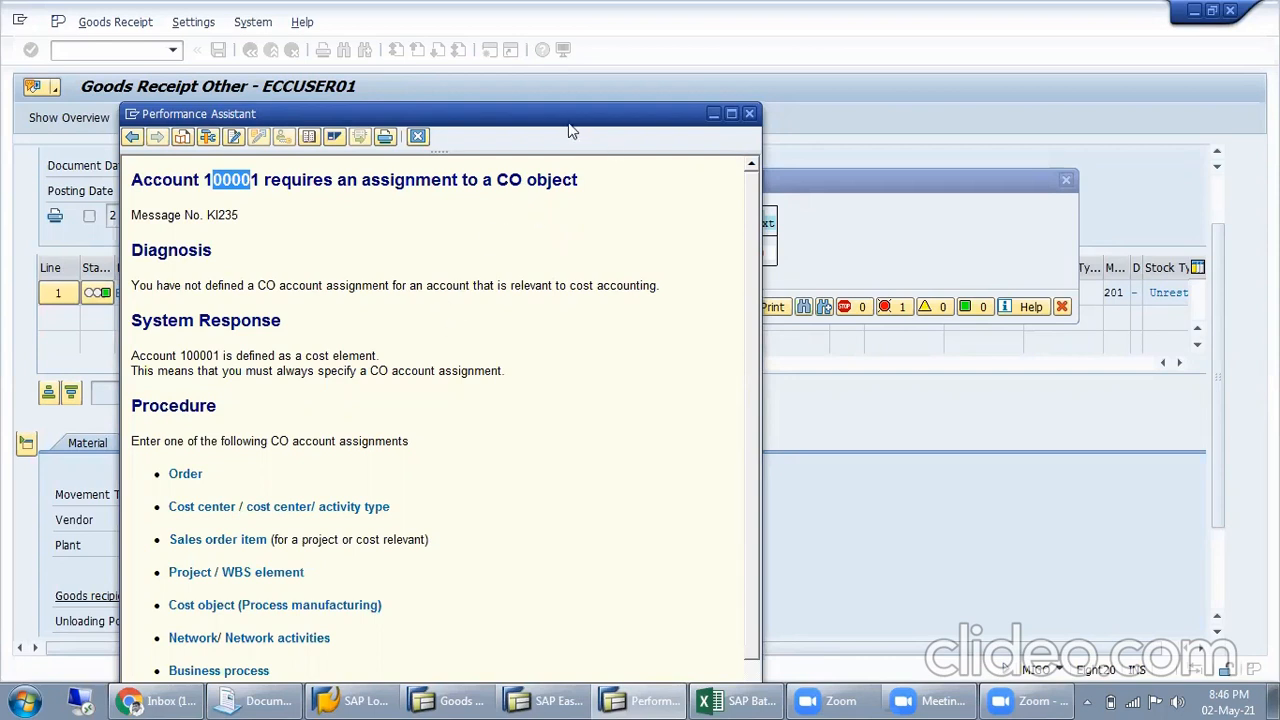
Examine the message number, diagnosis and procedure in the CO object error's long text, and close the help and the message log
left_click_drag(568, 118, 710, 109)
left_click(571, 165)
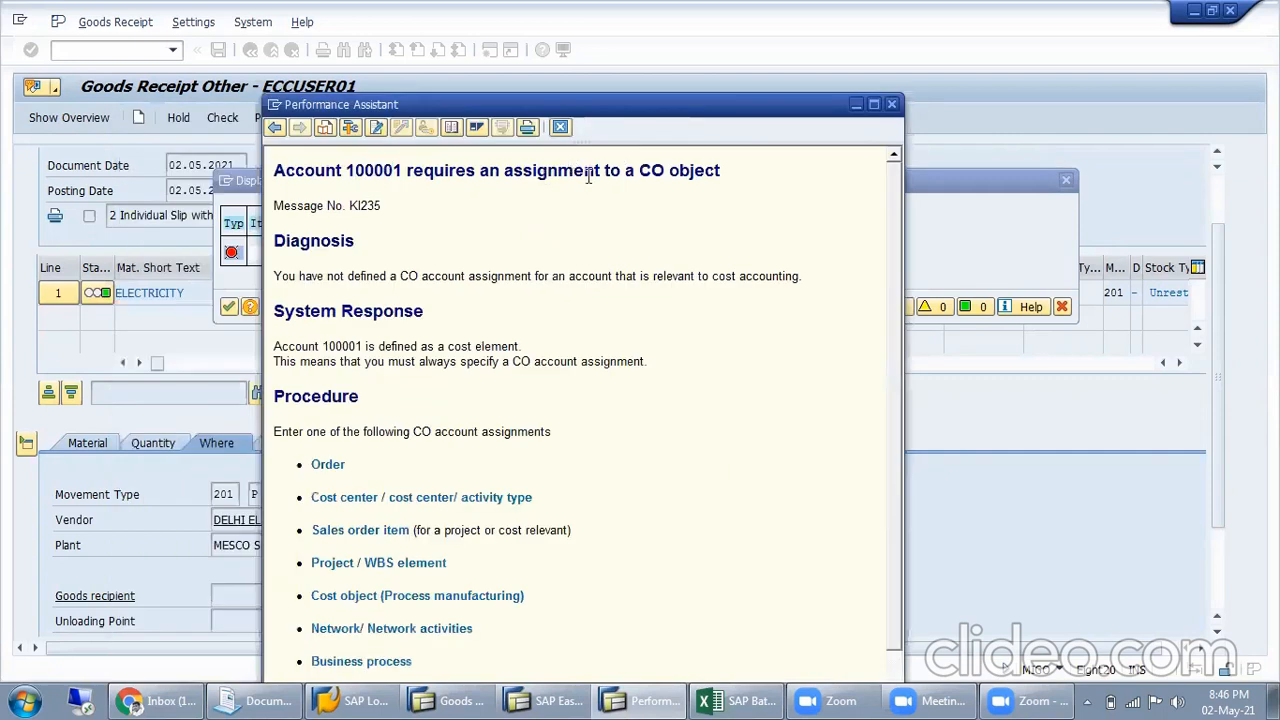
scroll(636, 299, "down", 1)
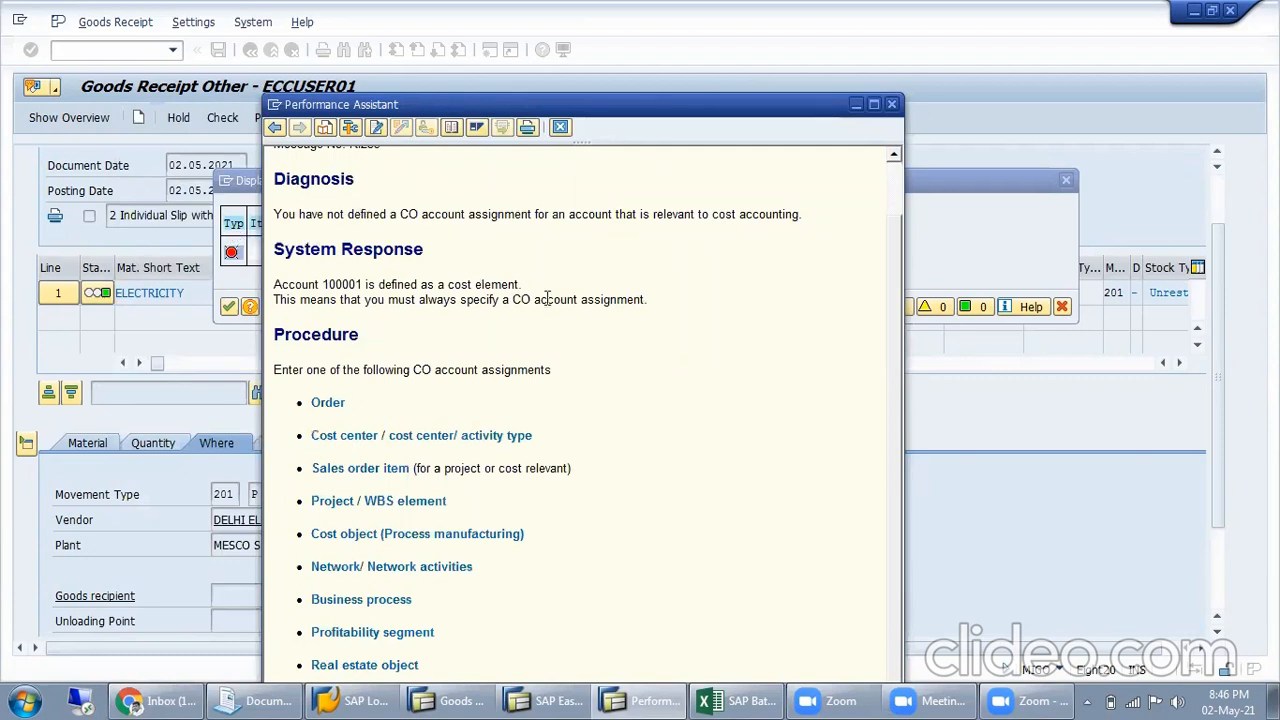
scroll(547, 298, "up", 1)
left_click_drag(395, 210, 288, 216)
left_click(504, 268)
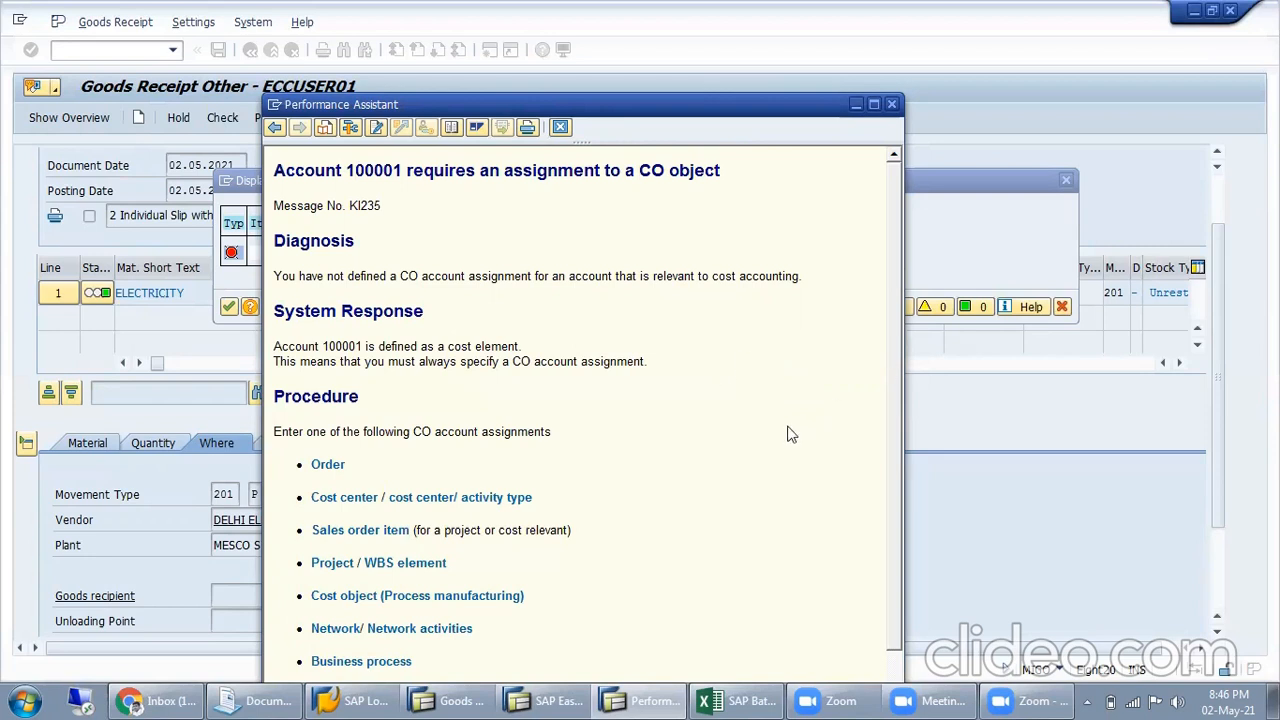
left_click_drag(326, 276, 772, 287)
left_click(563, 275)
left_click(564, 285)
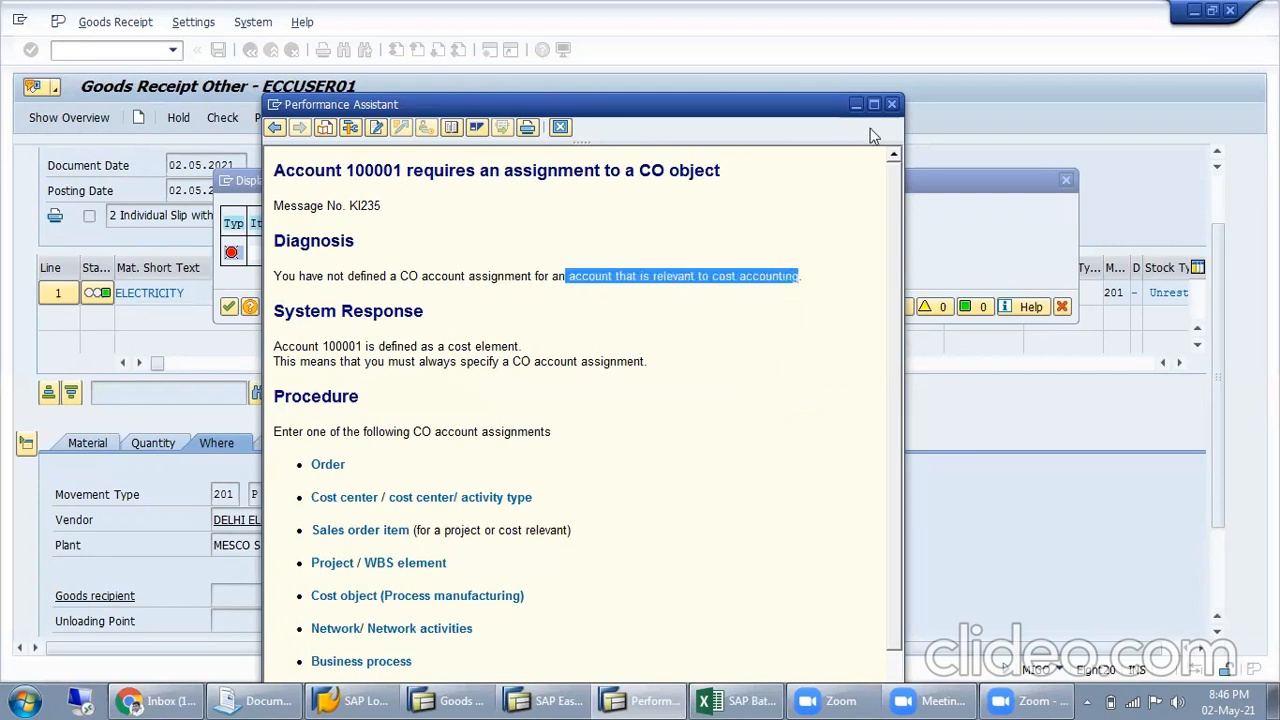
left_click(891, 104)
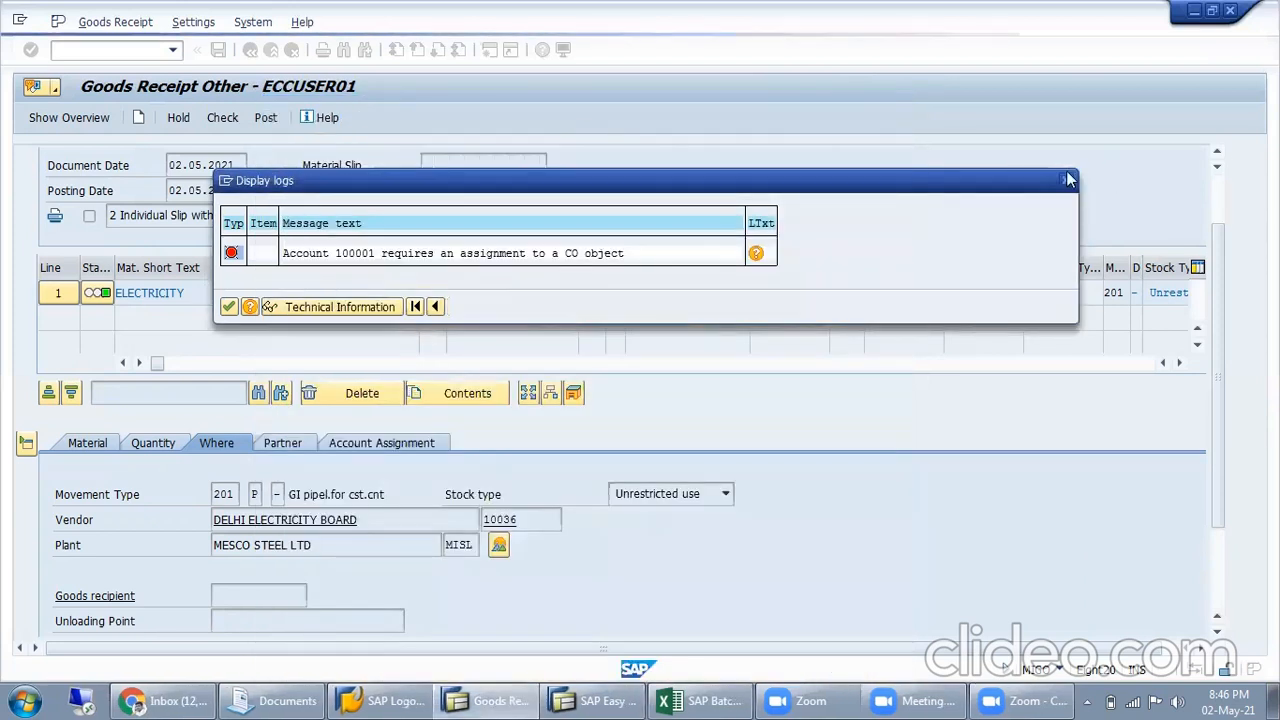
left_click(1068, 179)
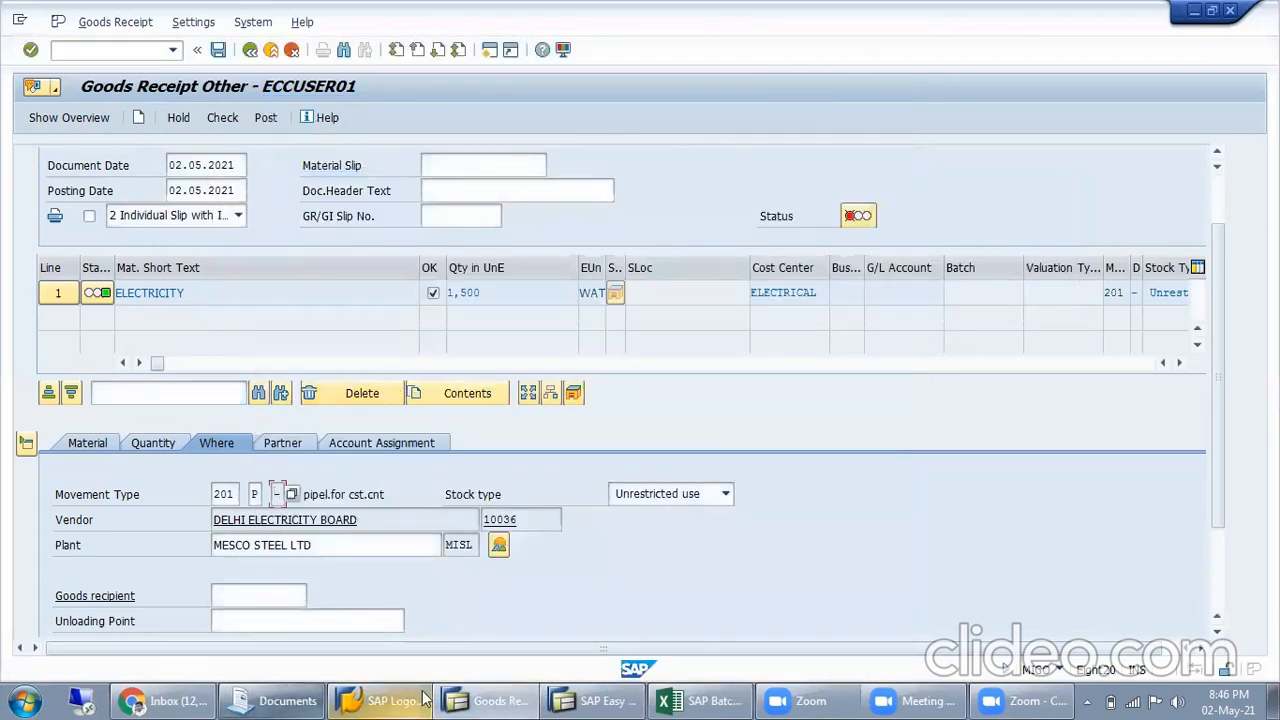
Open cost center ELECTRICAL with transaction KS02 in the other SAP session and inspect its basic data and control indicators
left_click(597, 700)
type("ks02")
key("Return")
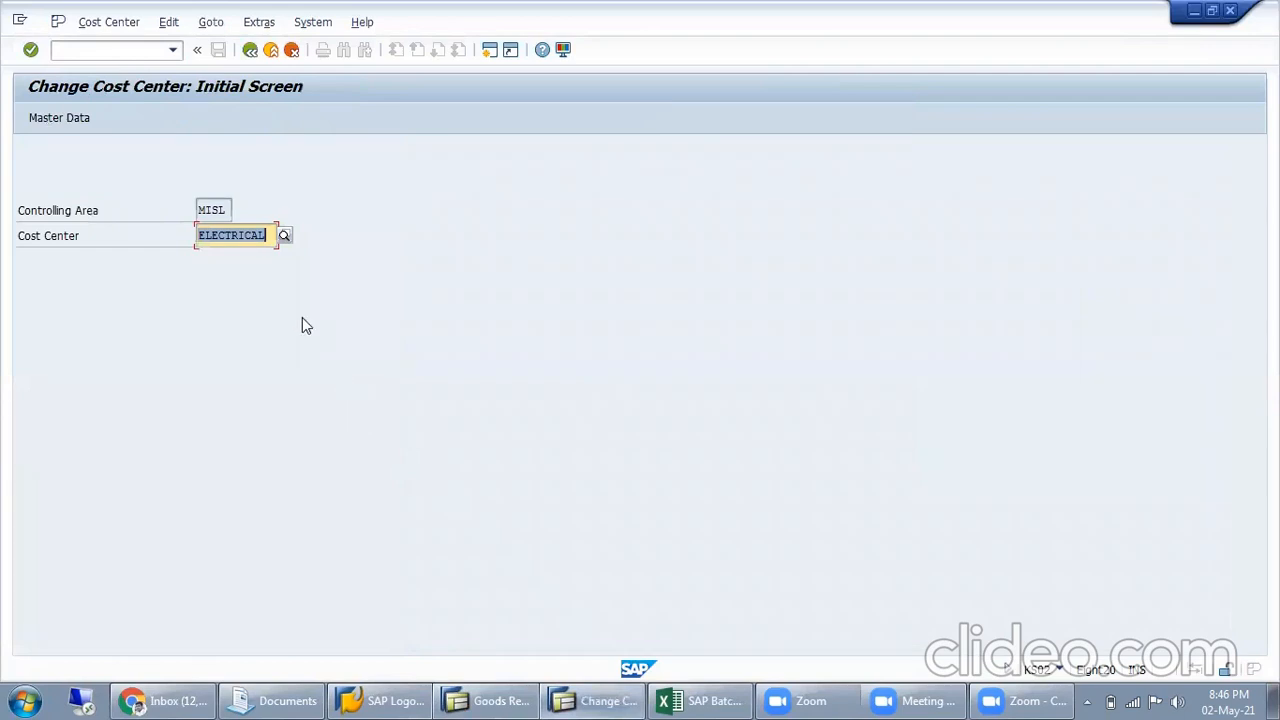
key("Return")
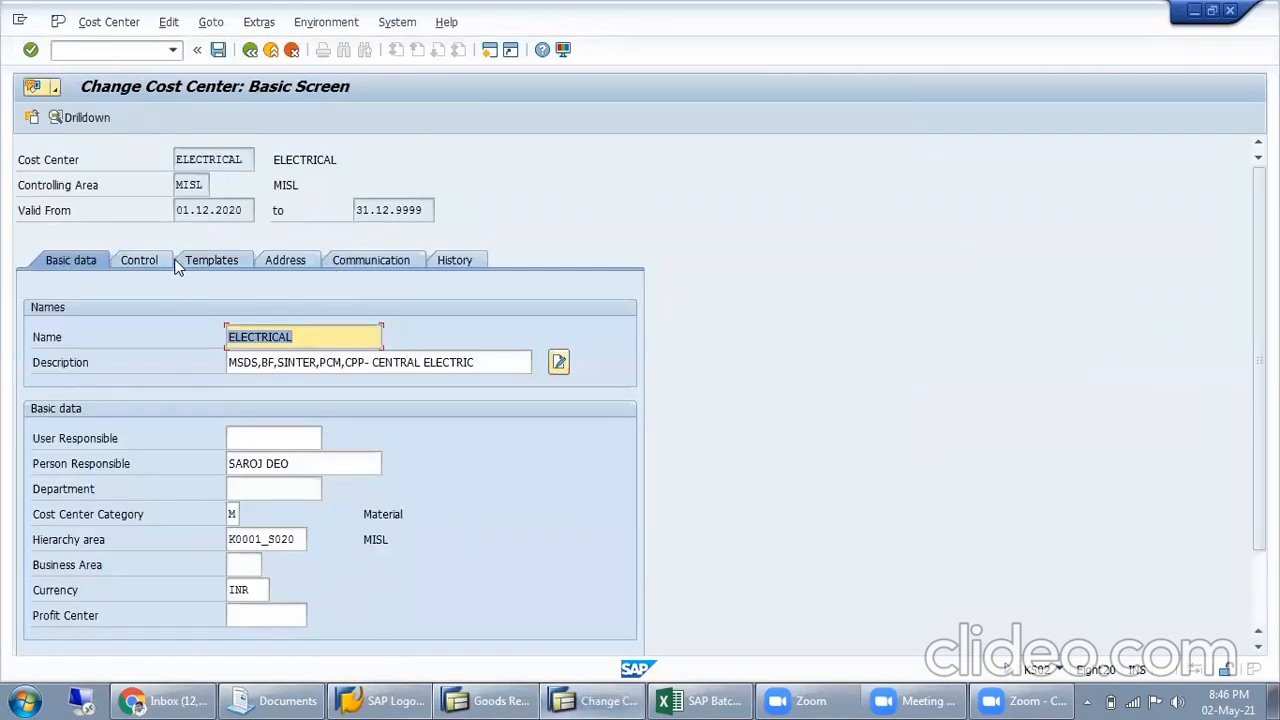
key("Return")
key("Return")
left_click(122, 46)
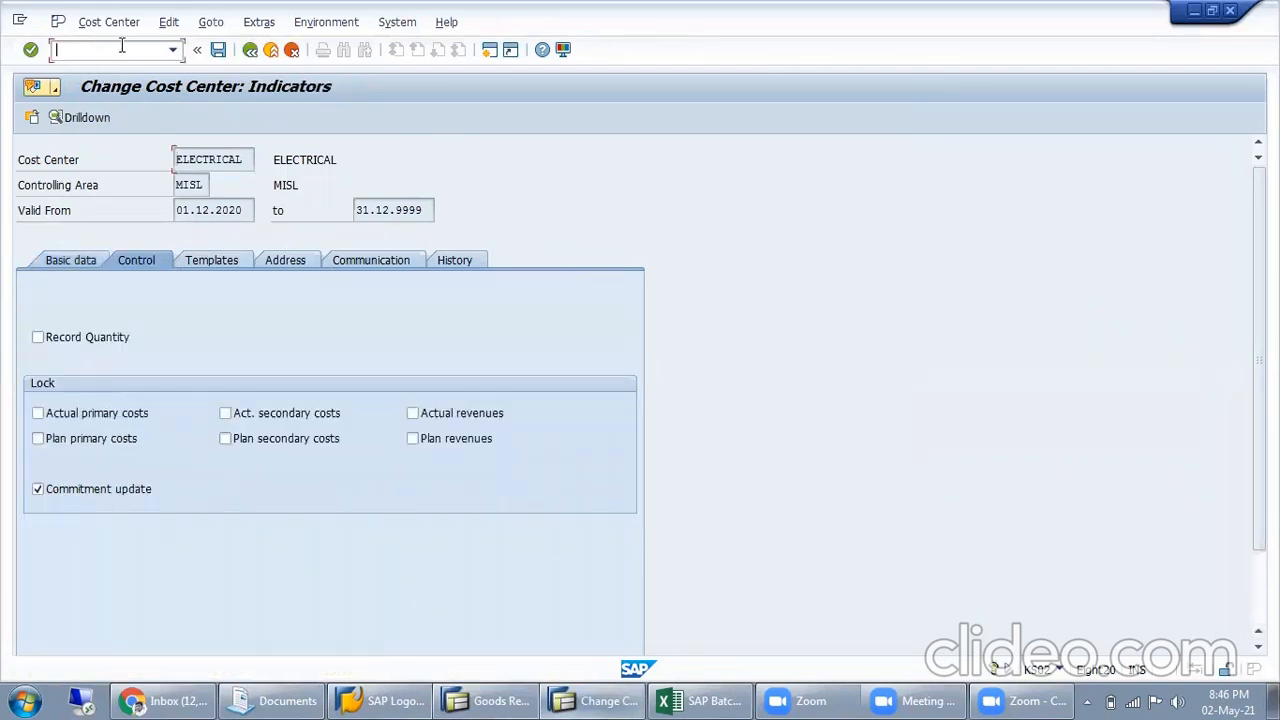
type("/nk")
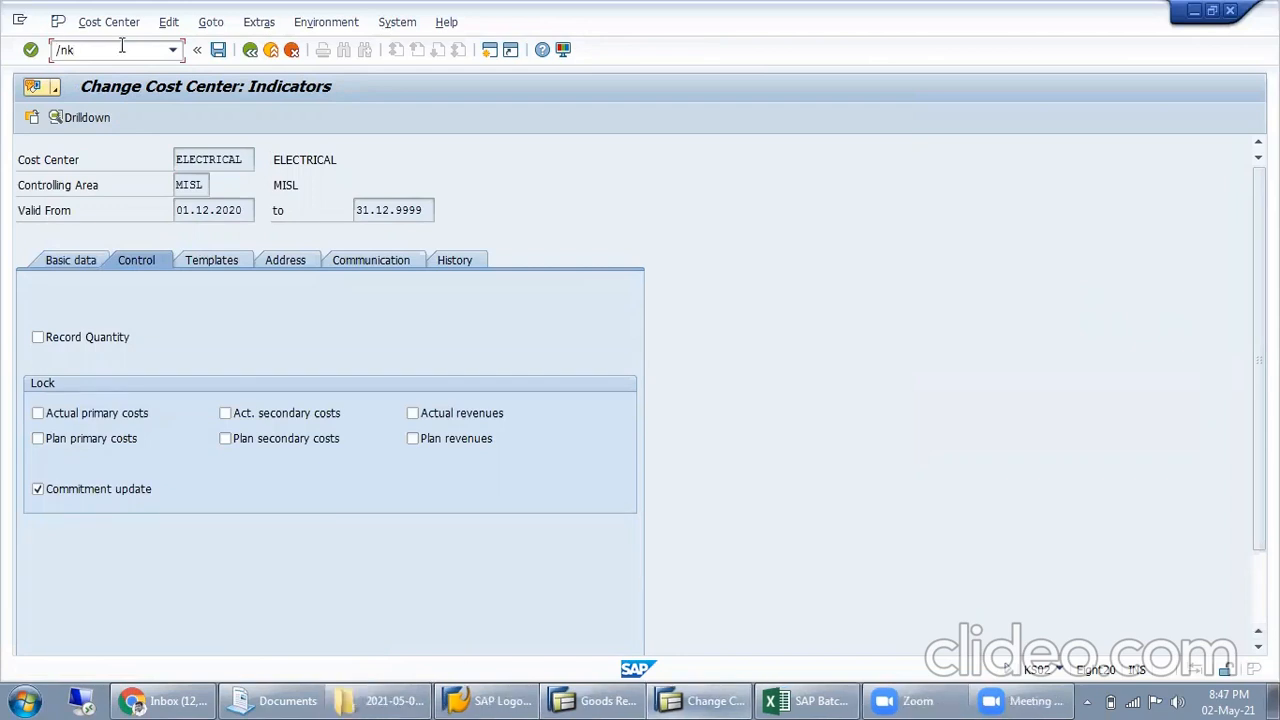
type("s001")
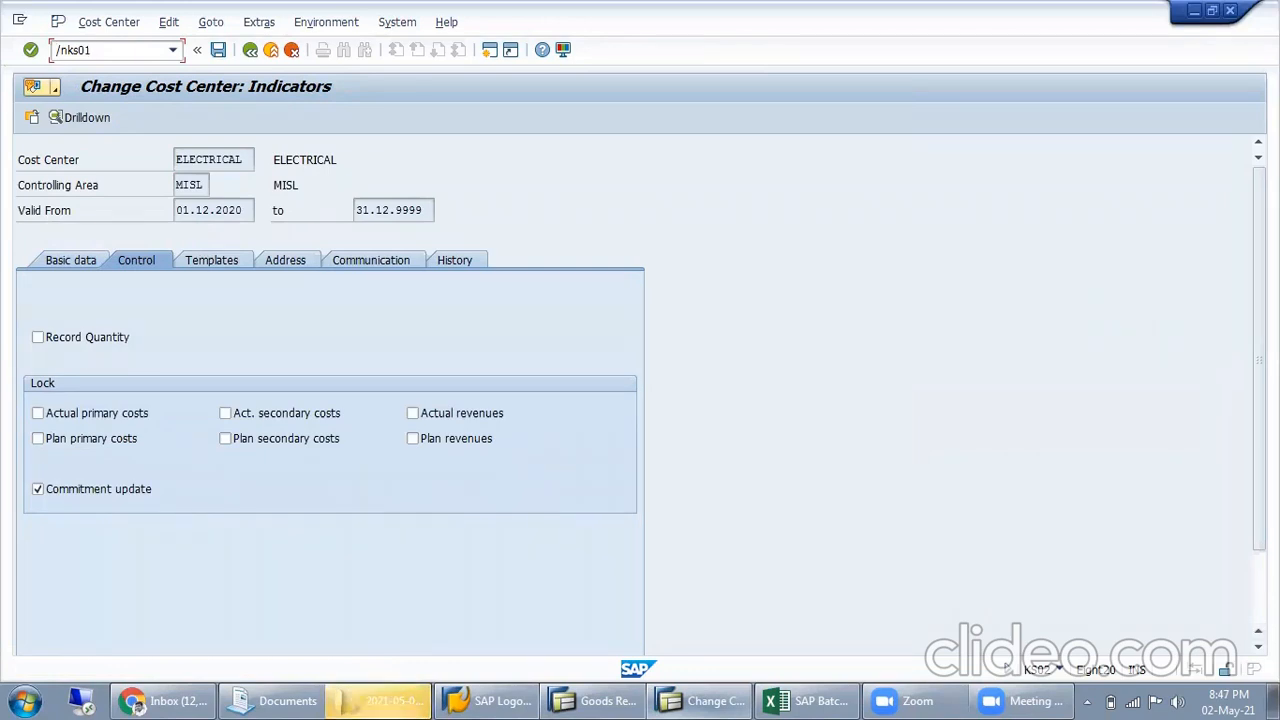
key("BackSpace")
type("2")
key("Return")
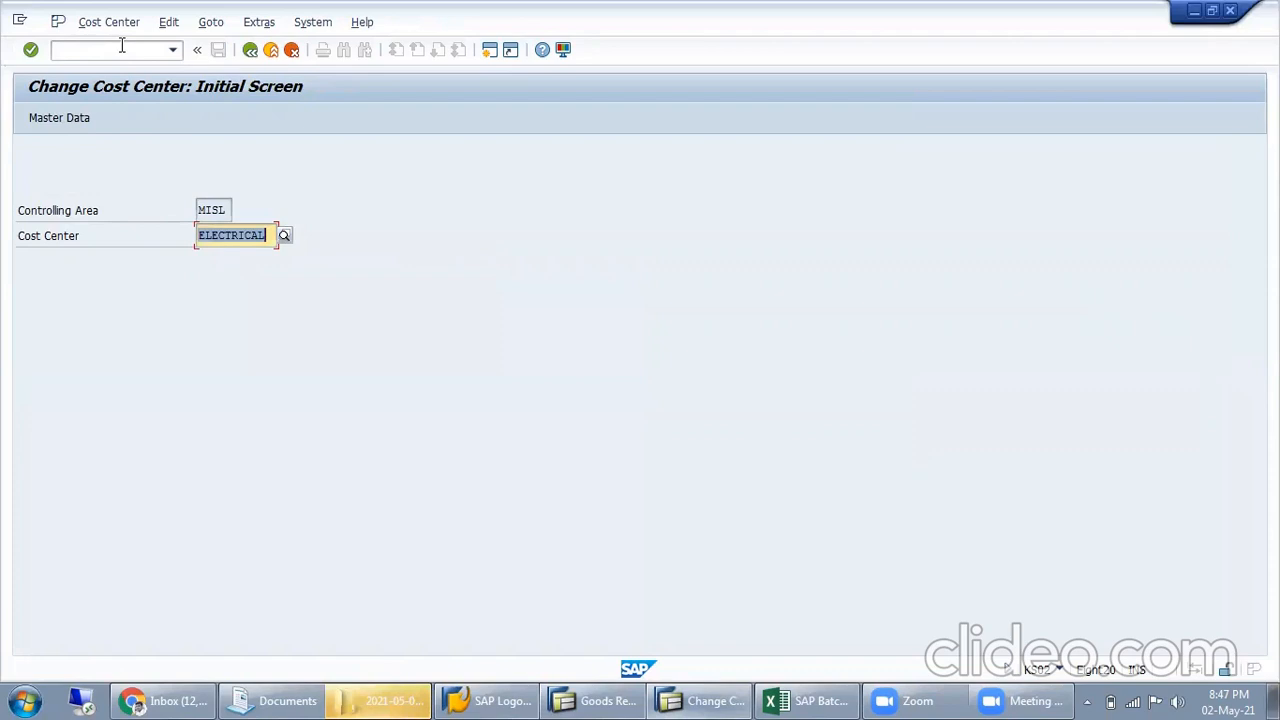
Open cost element 100001 for change with transaction KA02 and go to its default account assignment
left_click(121, 48)
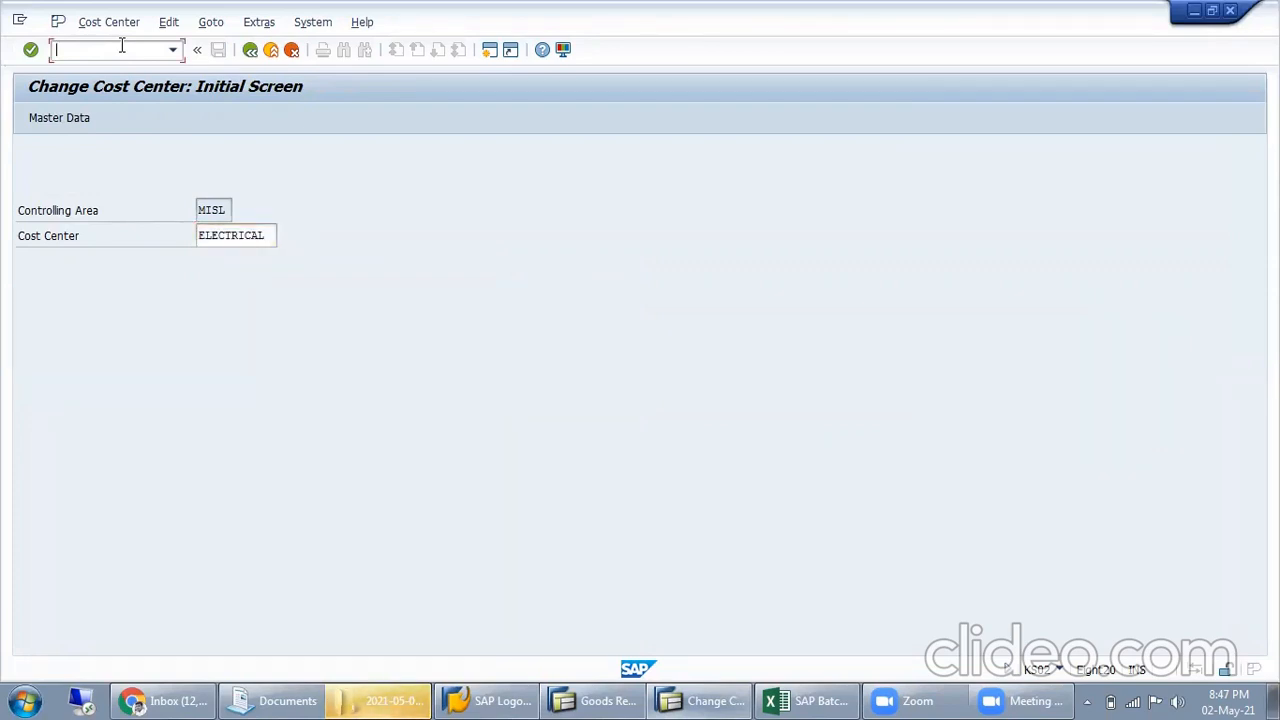
type("/nka02")
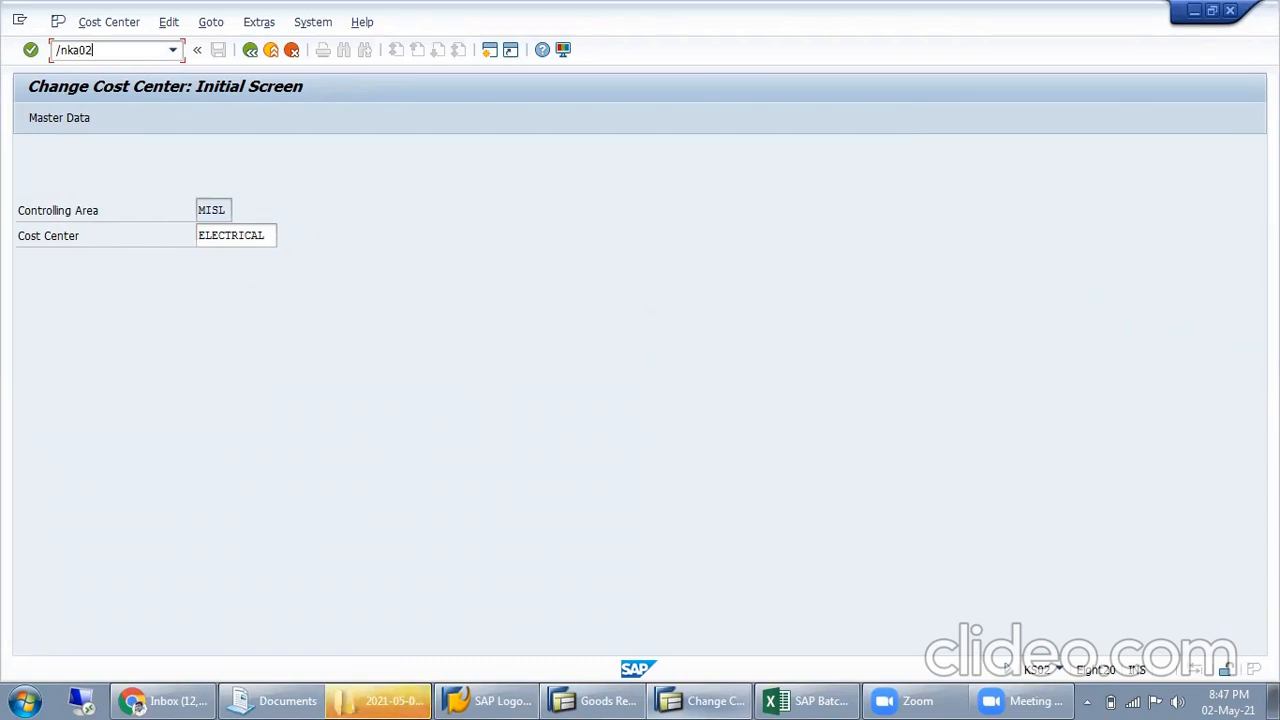
key("Return")
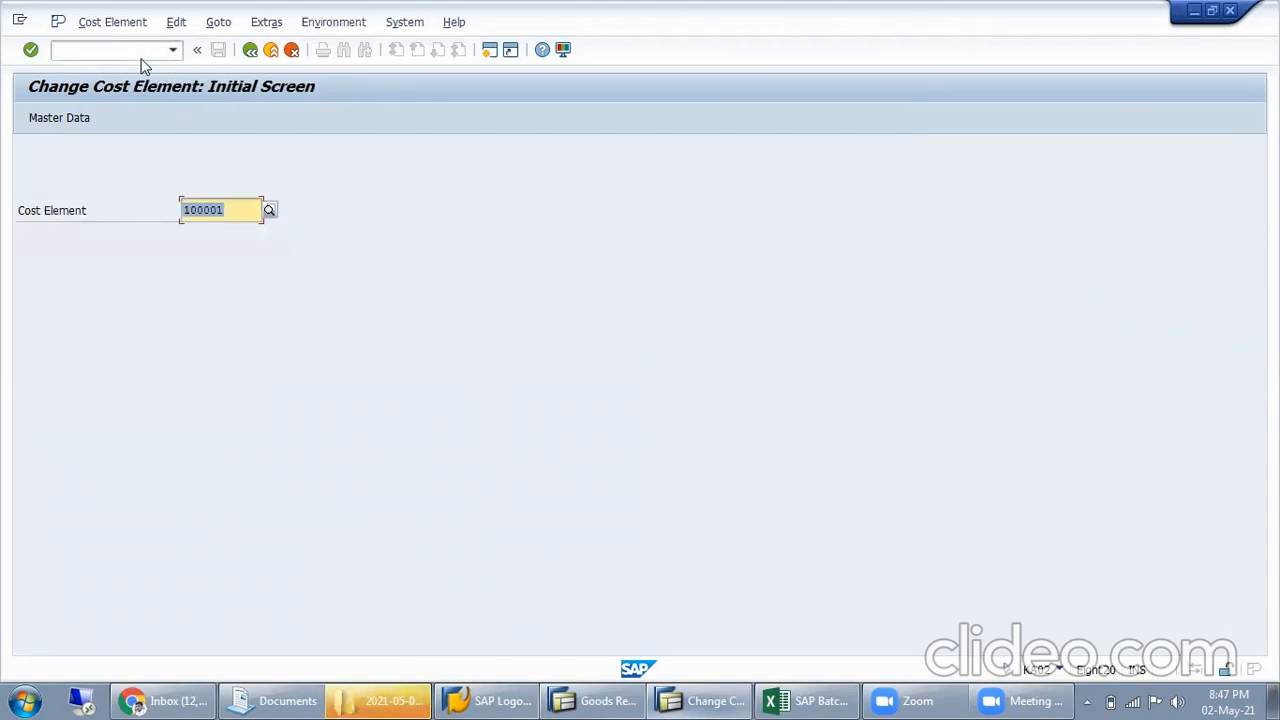
key("Return")
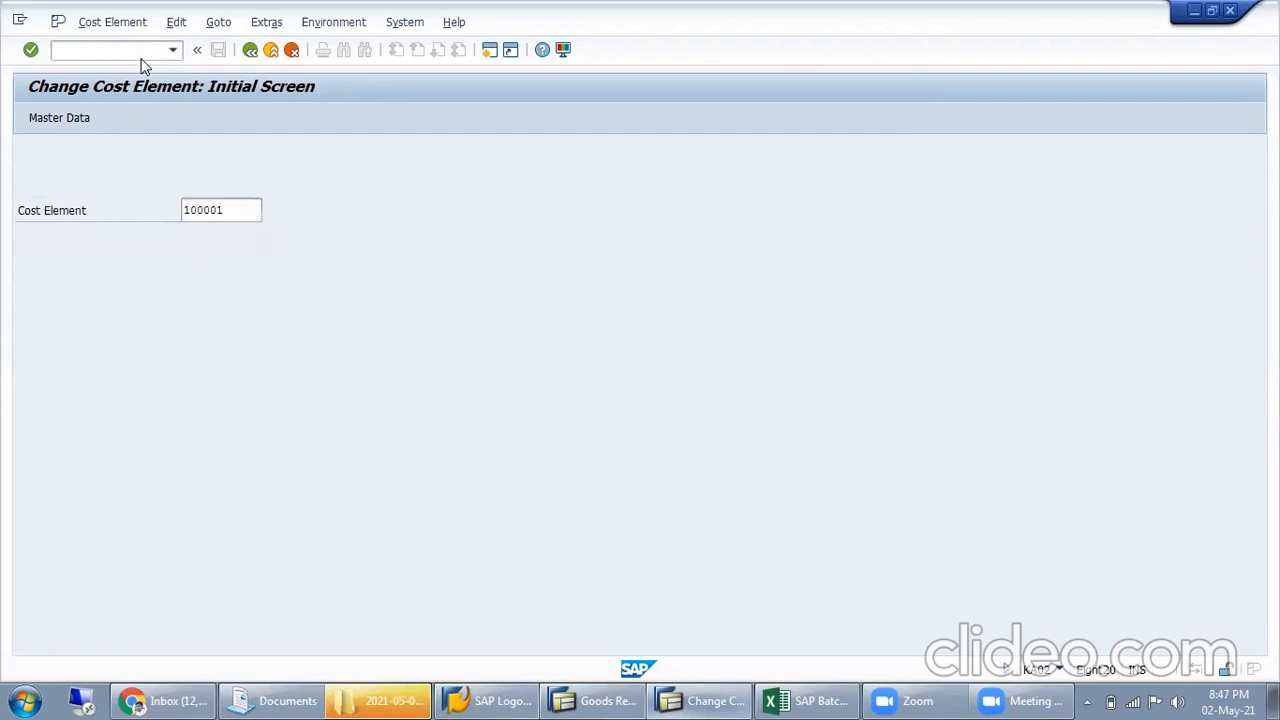
left_click(148, 266)
left_click(294, 266)
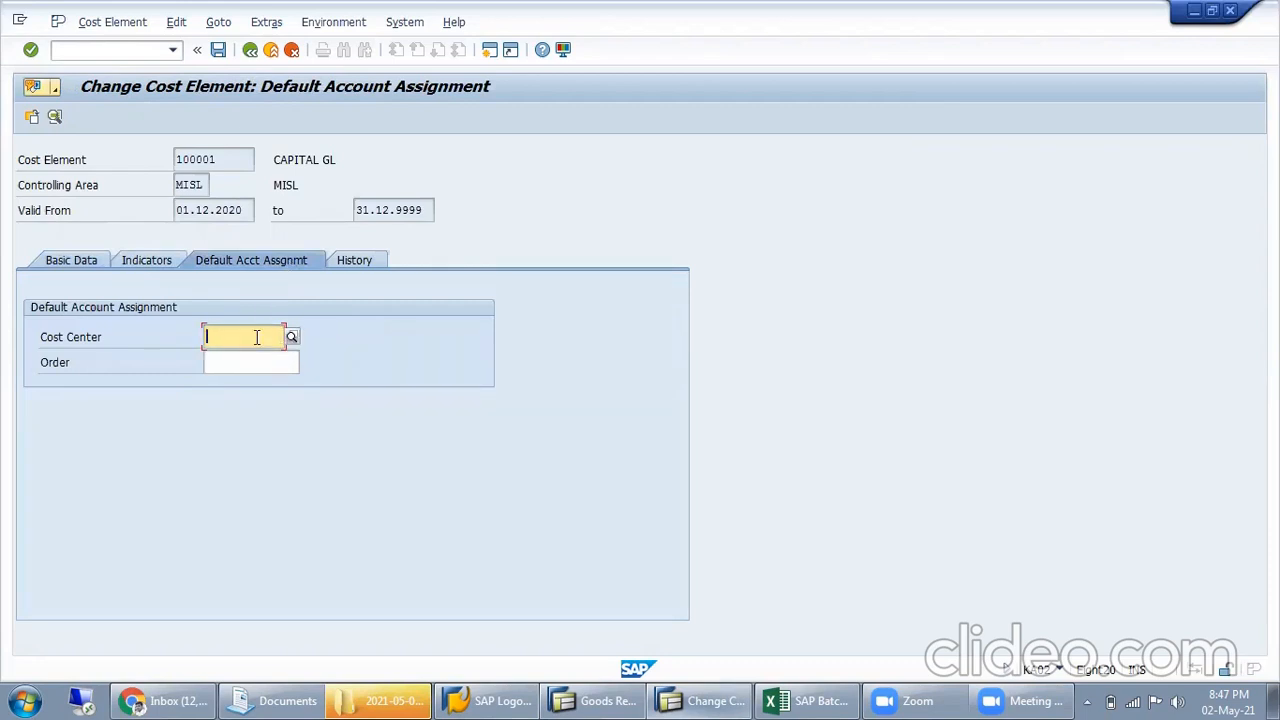
Assign ELECTRICAL as the cost element's default cost center and save the change
type("E")
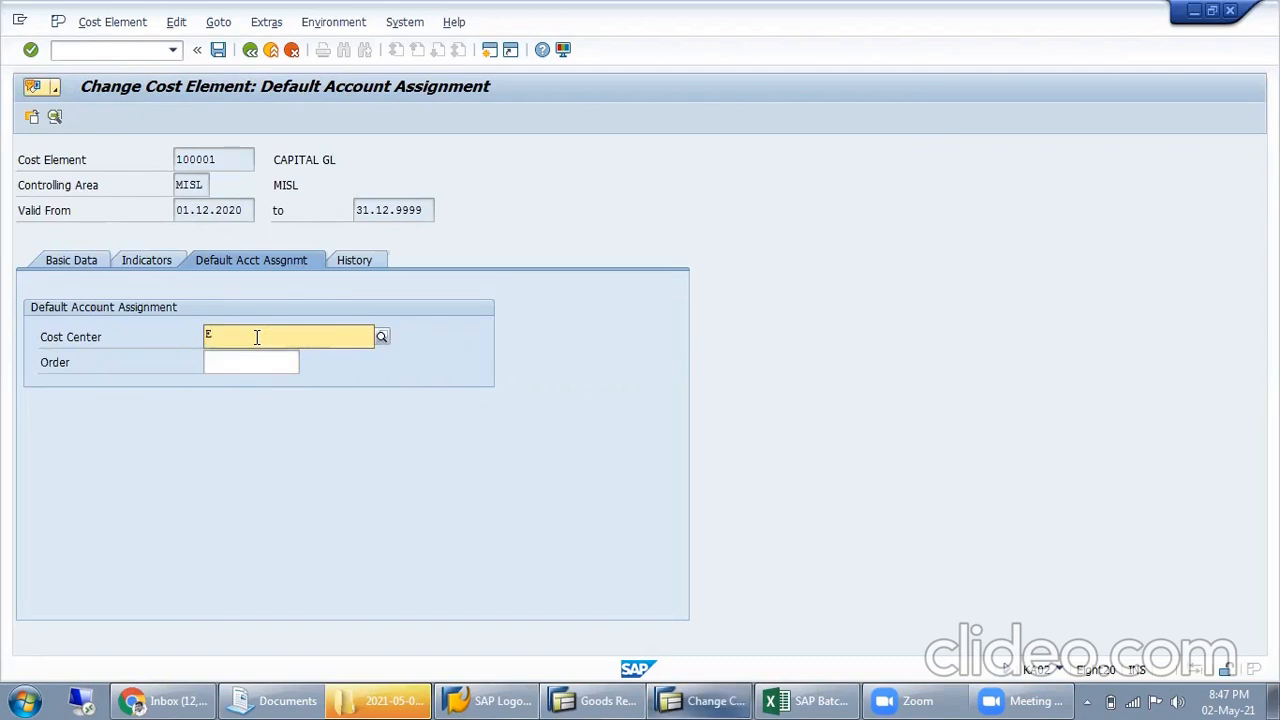
type("LECTRICAL")
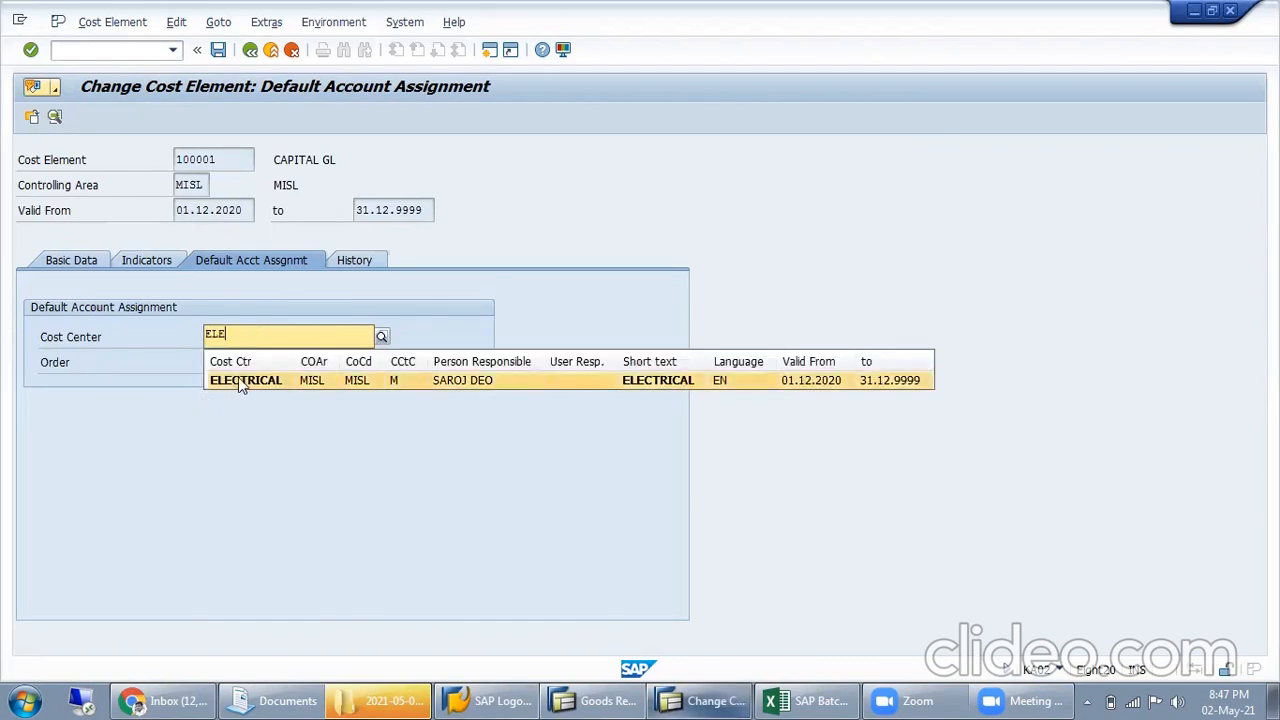
left_click(238, 378)
left_click(218, 49)
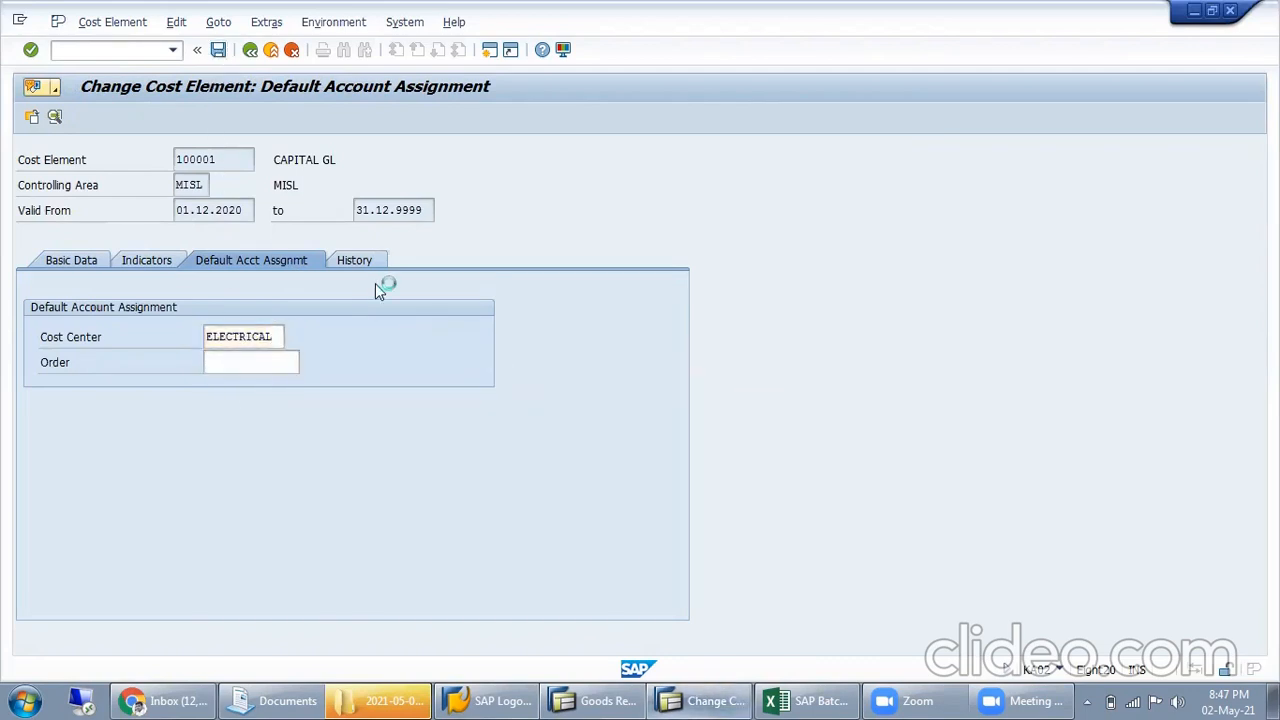
Restart MIGO with a blank goods receipt and close the session used for changing the cost element
left_click(598, 700)
left_click(119, 49)
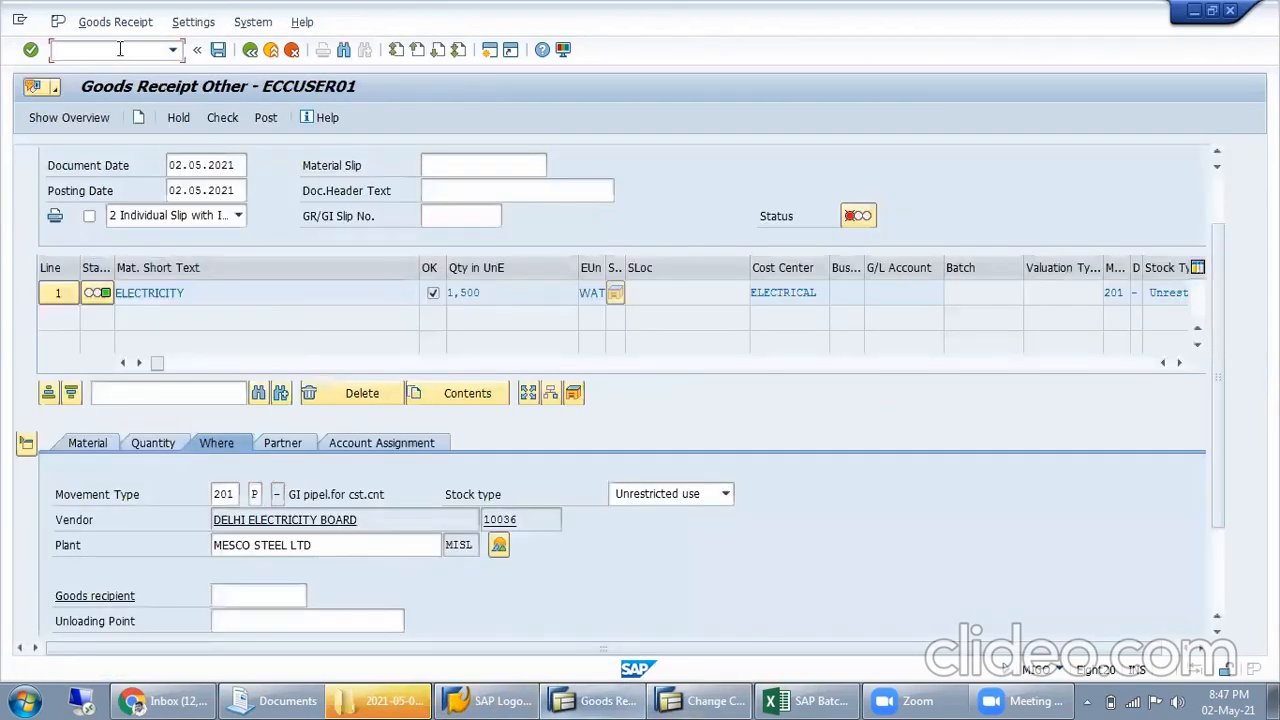
key("Return")
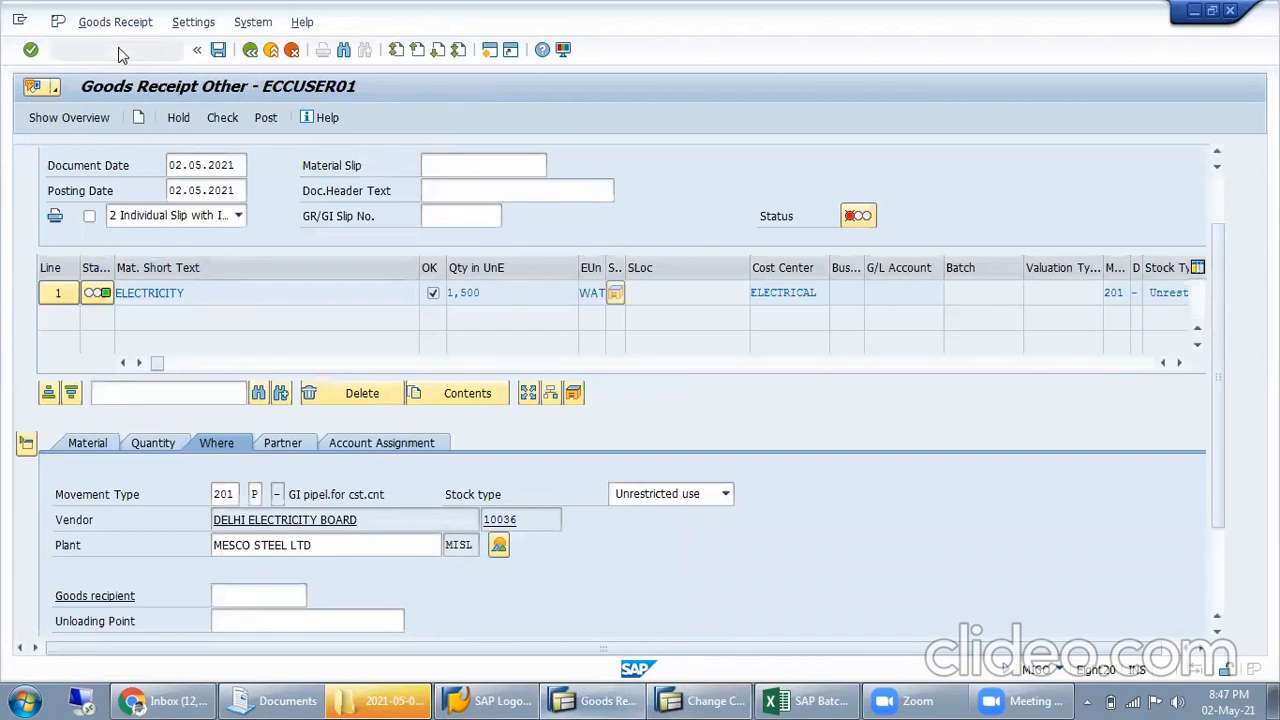
left_click(690, 700)
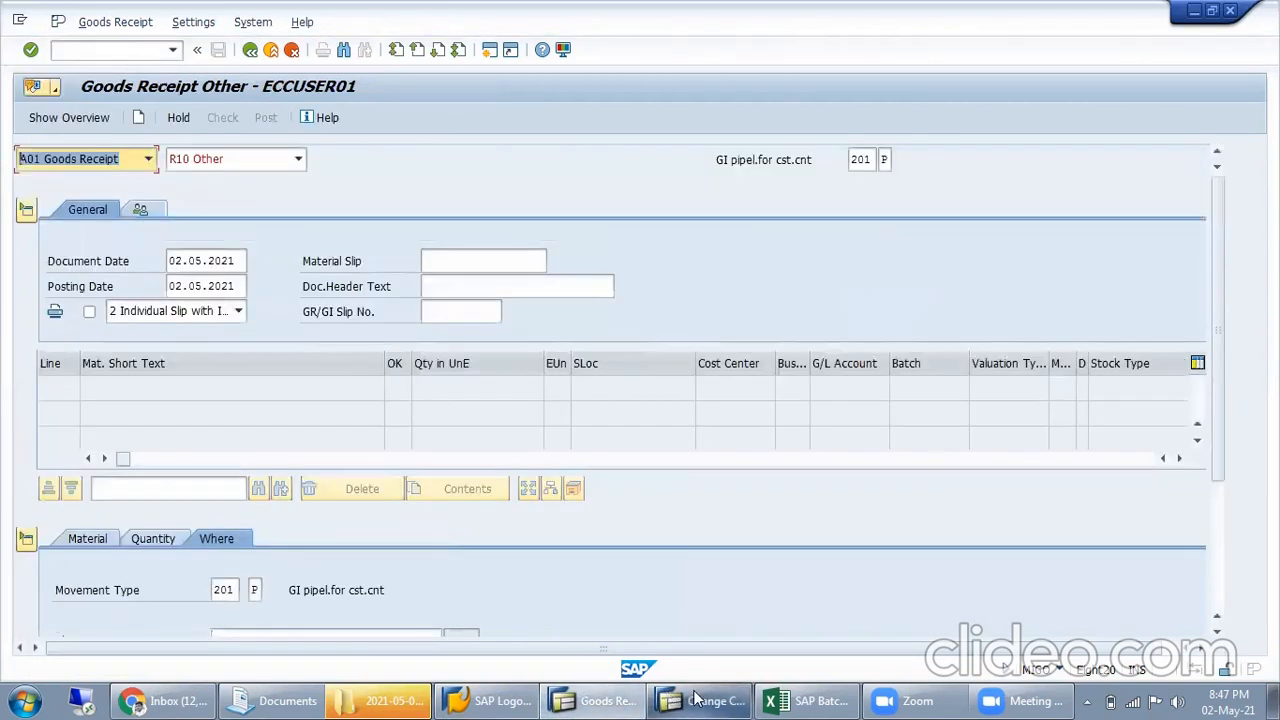
left_click(270, 50)
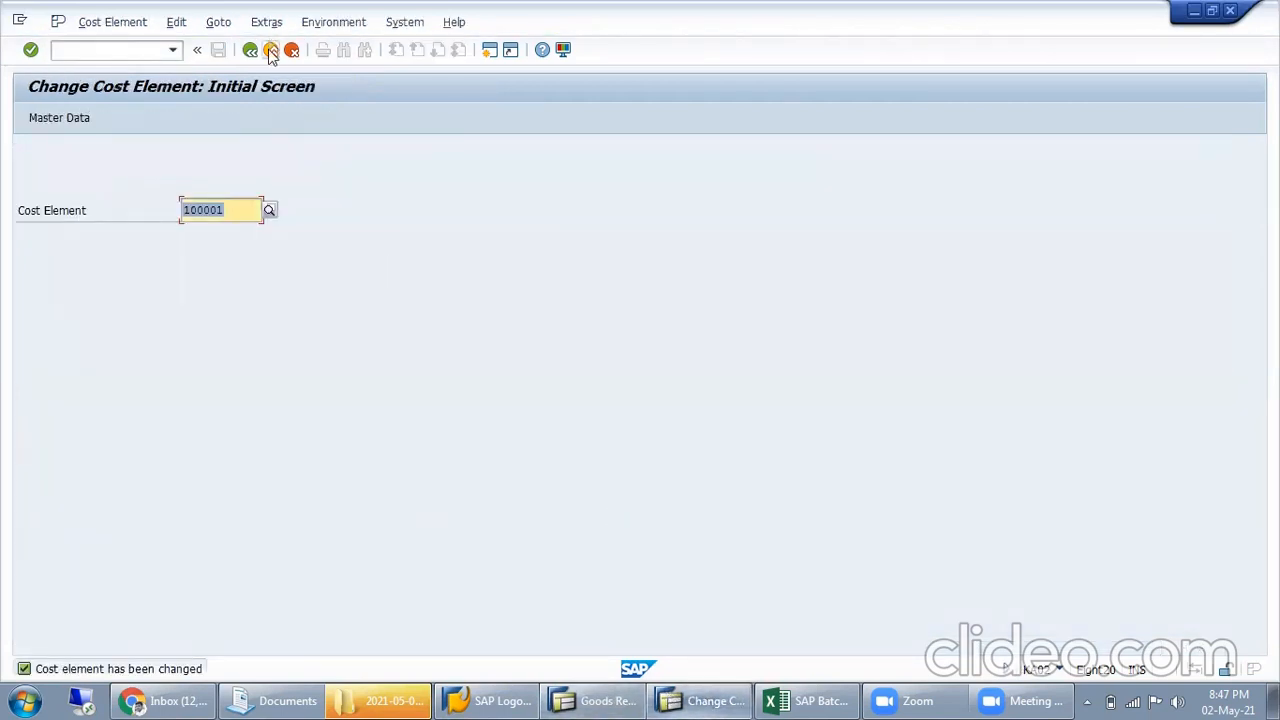
left_click(272, 51)
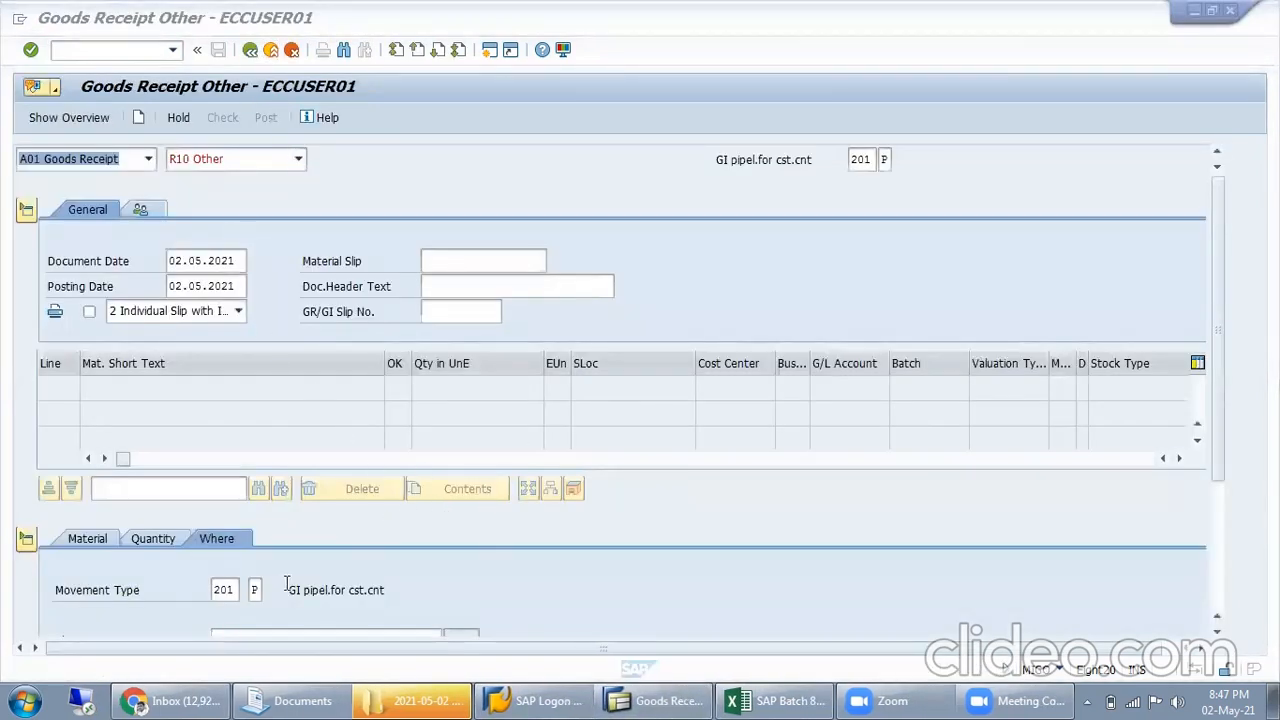
left_click_drag(1222, 463, 1204, 588)
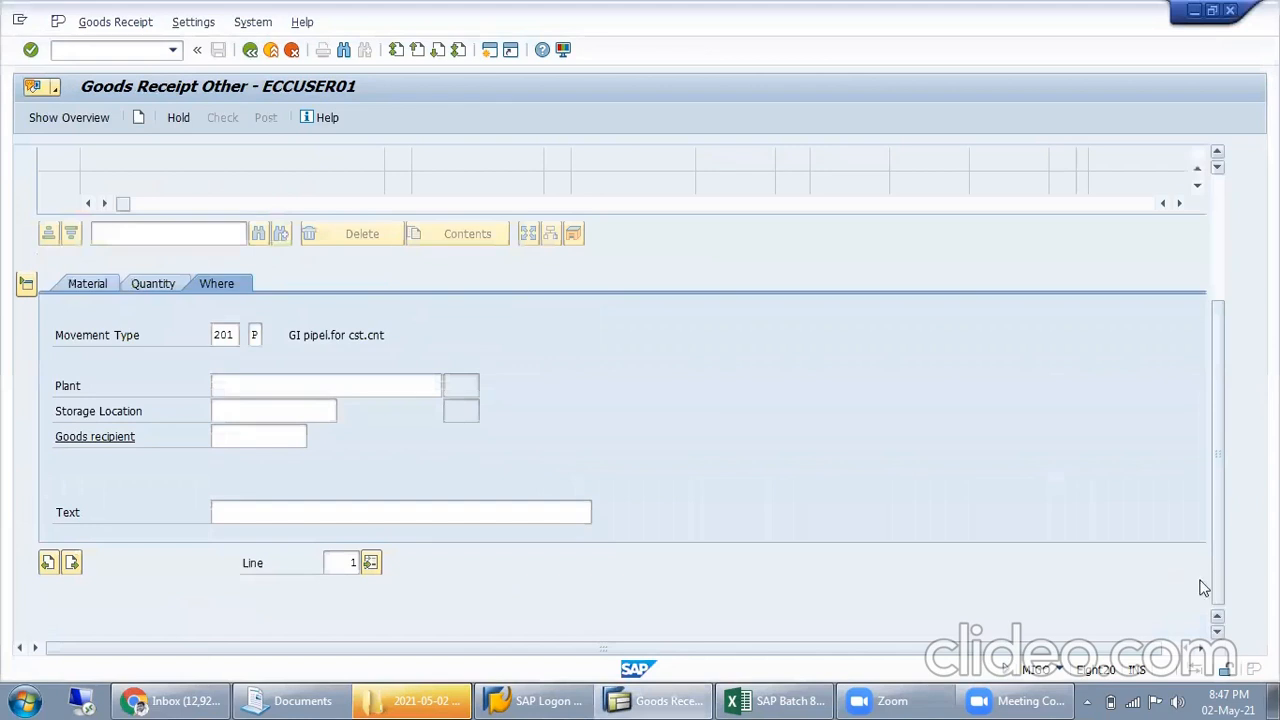
left_click(343, 385)
left_click(94, 288)
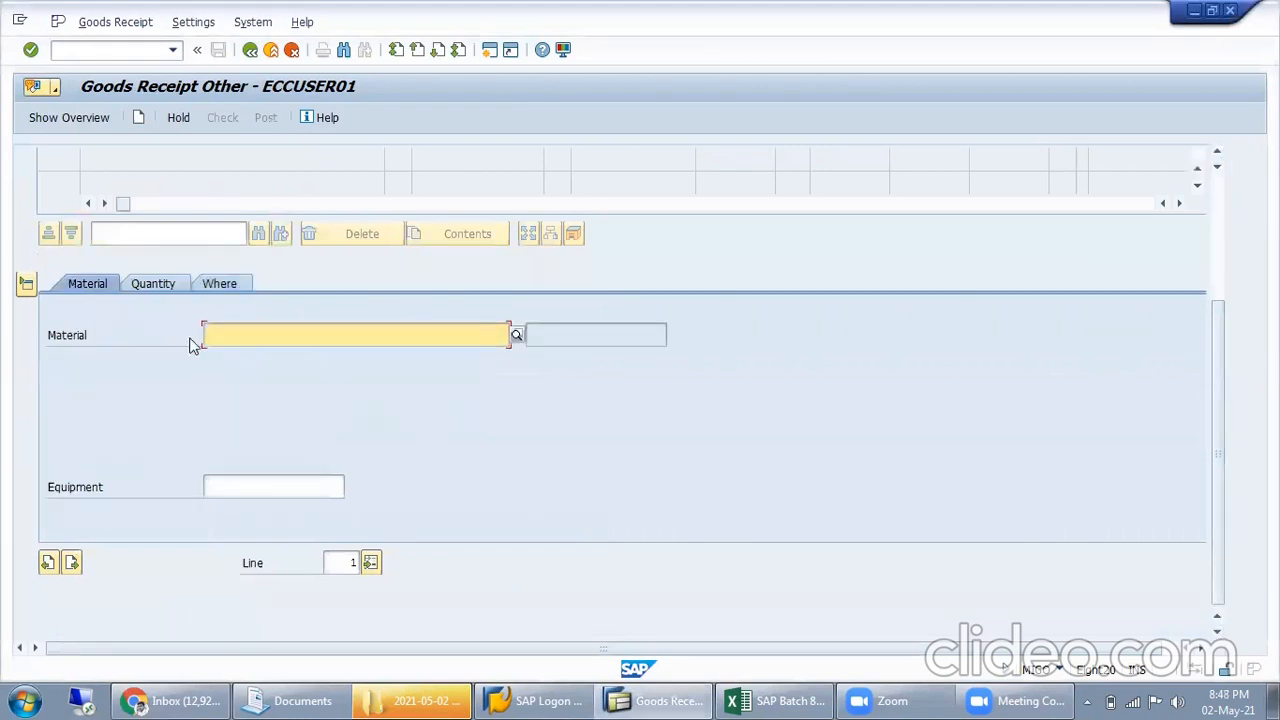
key("BackSpace")
left_click(292, 357)
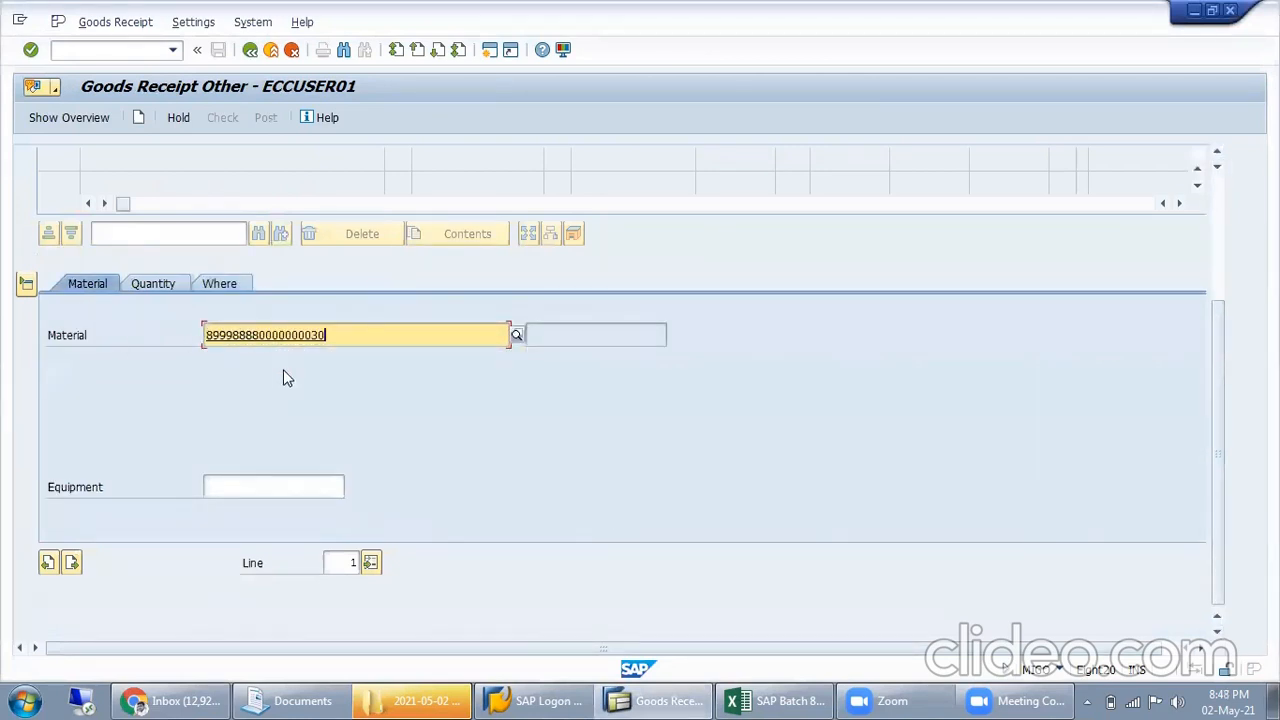
key("Return")
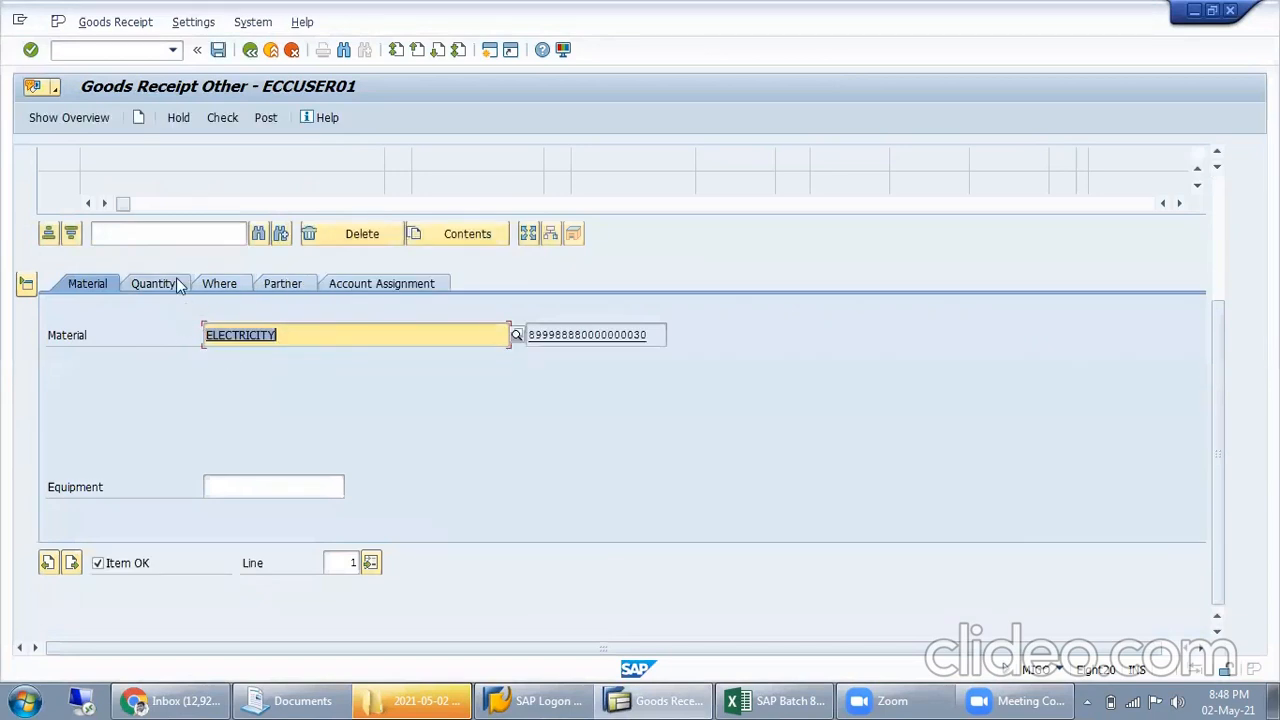
left_click(176, 282)
key("BackSpace")
key("Down")
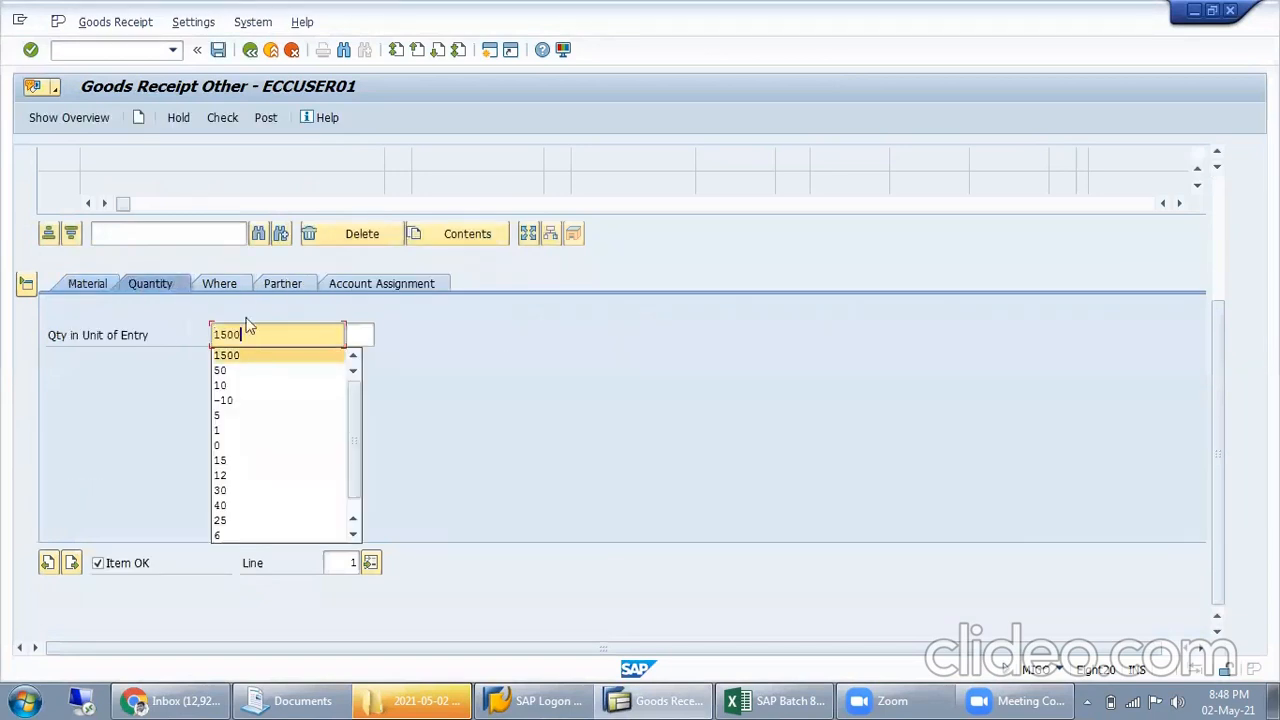
Set the item's plant to MISL and its text to "Being Electricity comsumption"
left_click(227, 289)
left_click(245, 385)
key("BackSpace")
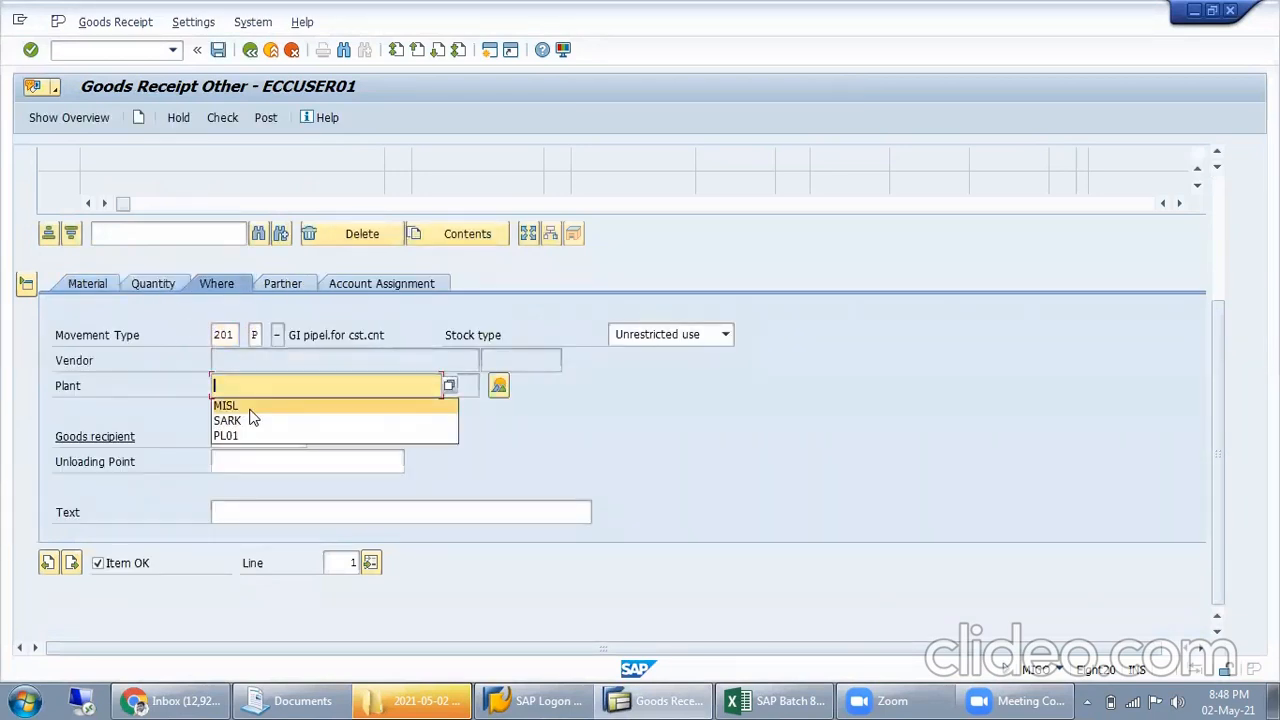
left_click(249, 409)
key("Return")
left_click(270, 512)
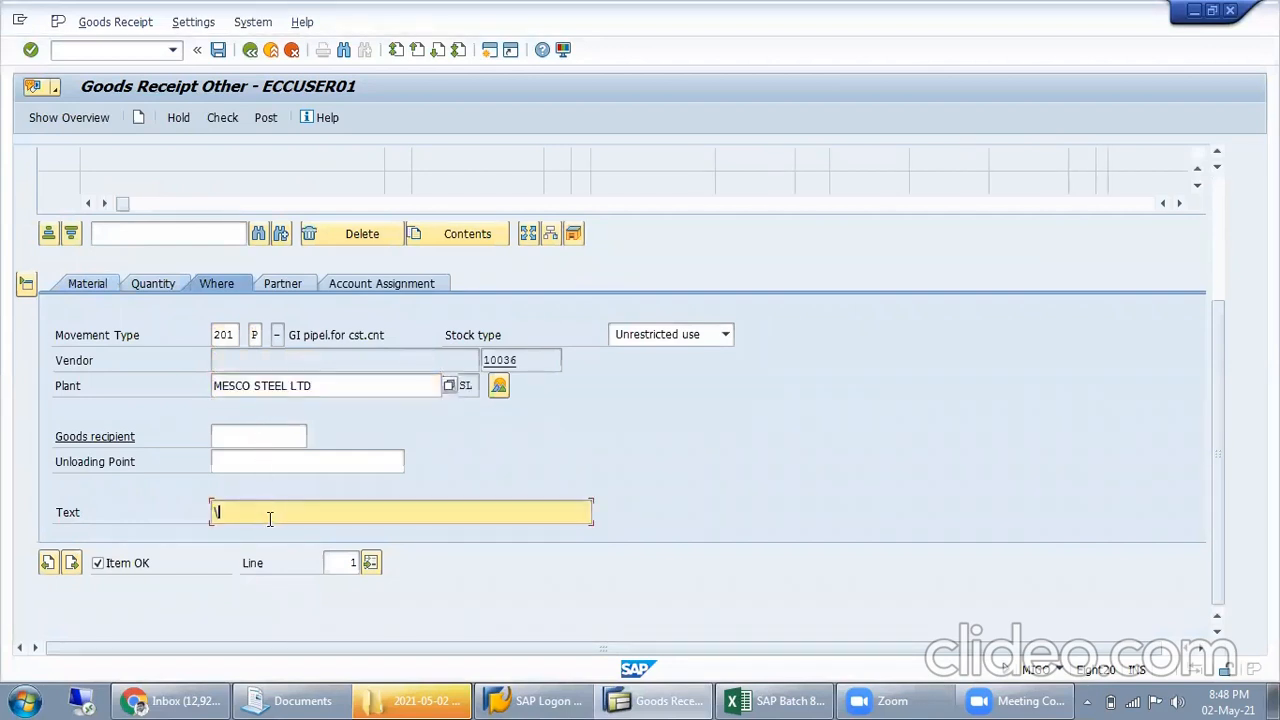
key("BackSpace")
left_click(254, 528)
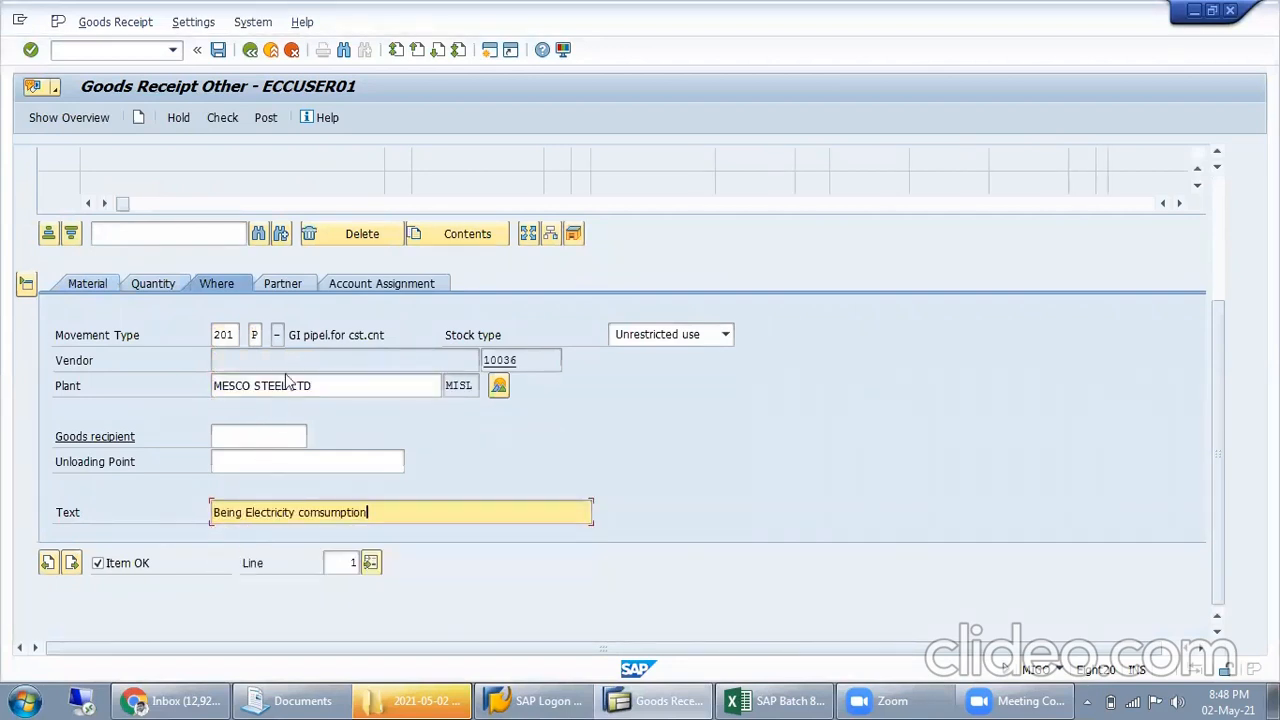
Enter DELHI ELECTRICITY BOARD's vendor number as the item's vendor and assign the item to cost center ELECTRICAL
left_click(292, 287)
key("BackSpace")
left_click(274, 352)
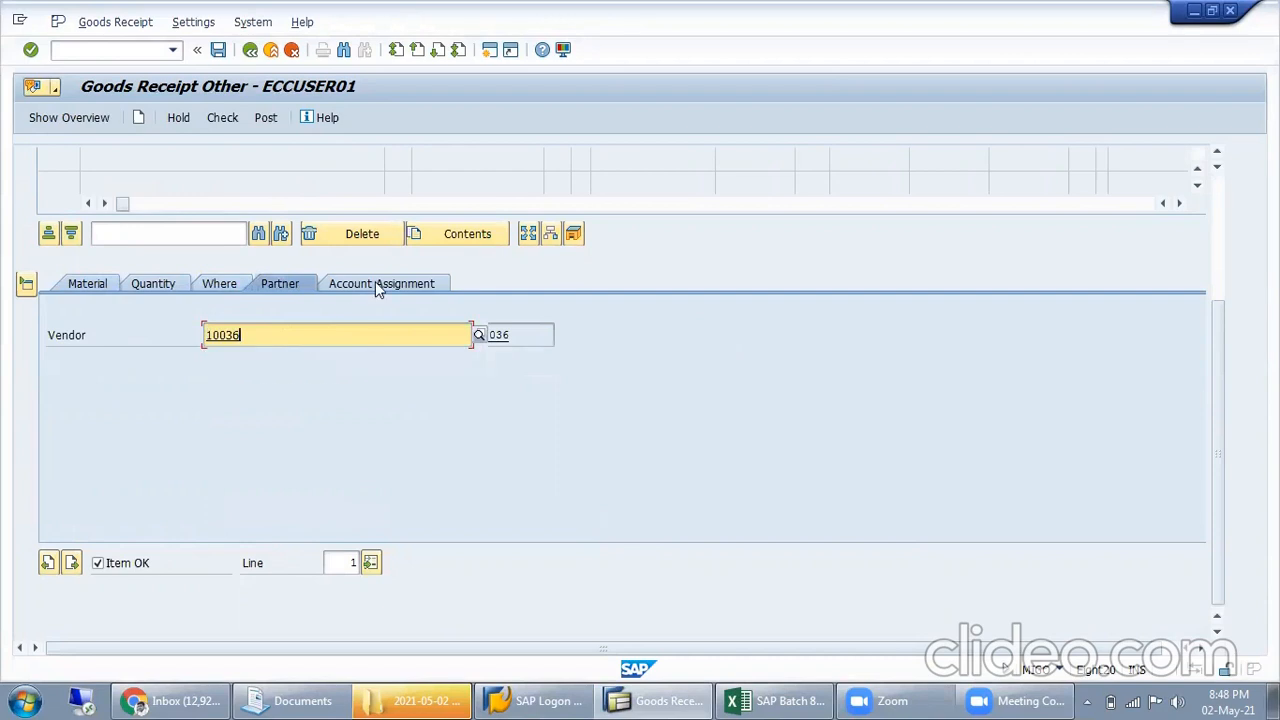
left_click(375, 283)
left_click(208, 388)
key("BackSpace")
left_click(216, 406)
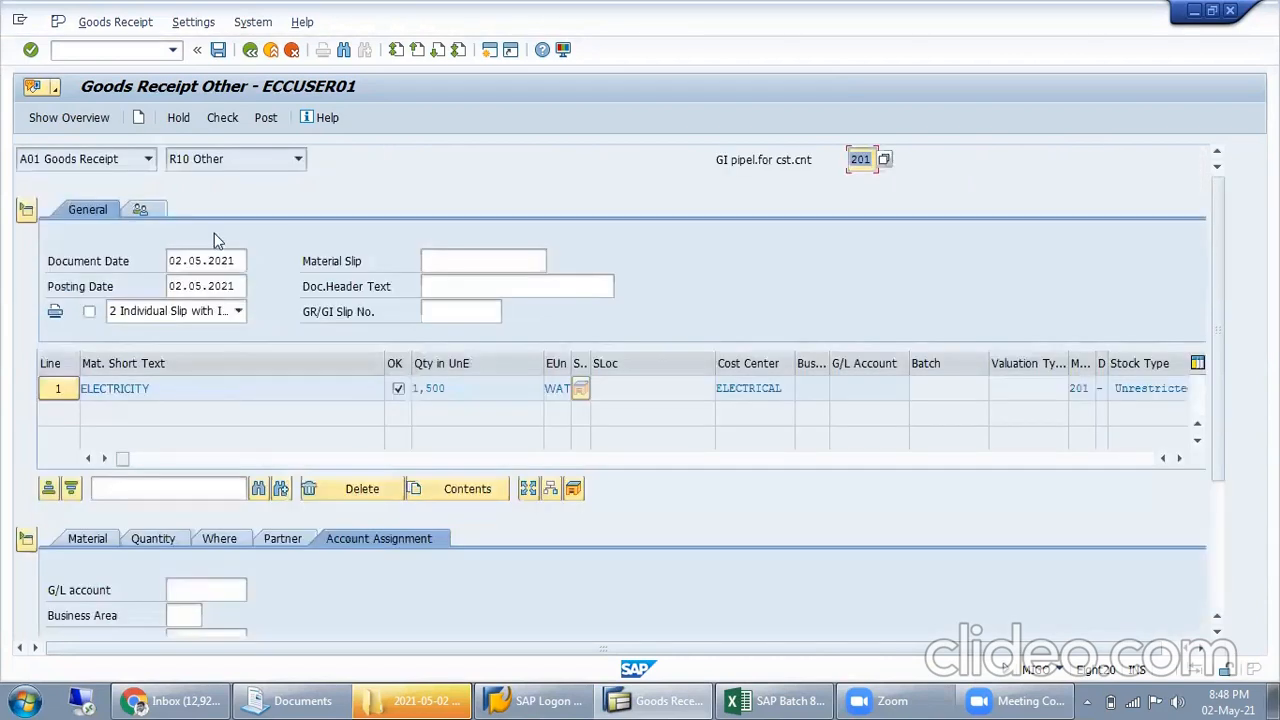
Check the completed ELECTRICITY goods receipt and post it
left_click(222, 121)
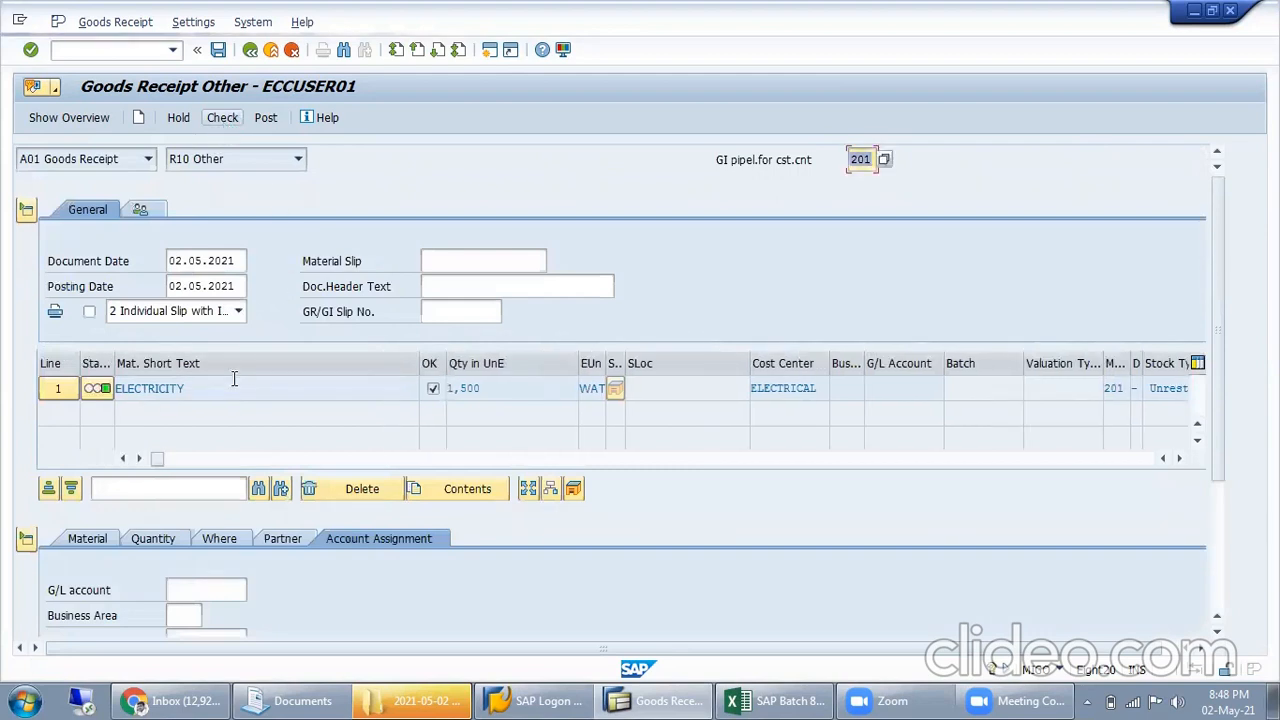
left_click(265, 117)
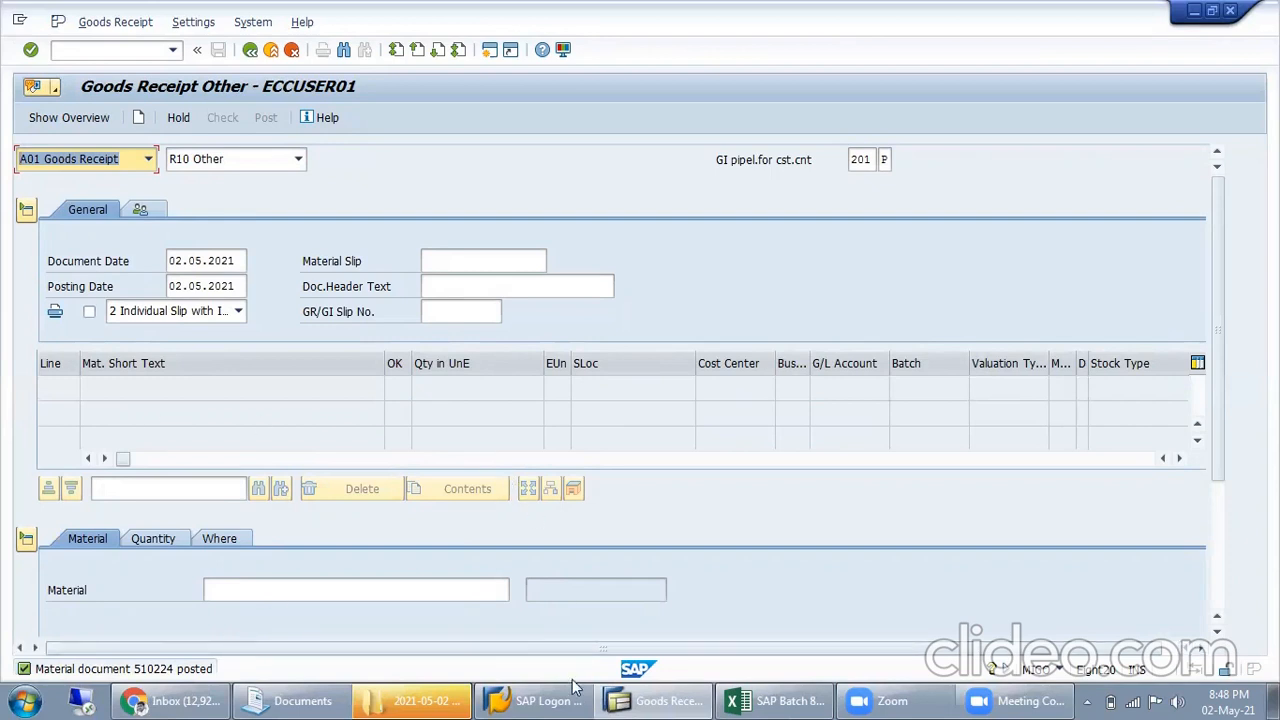
Open the stock overview transaction MMBE in a new session
left_click(148, 50)
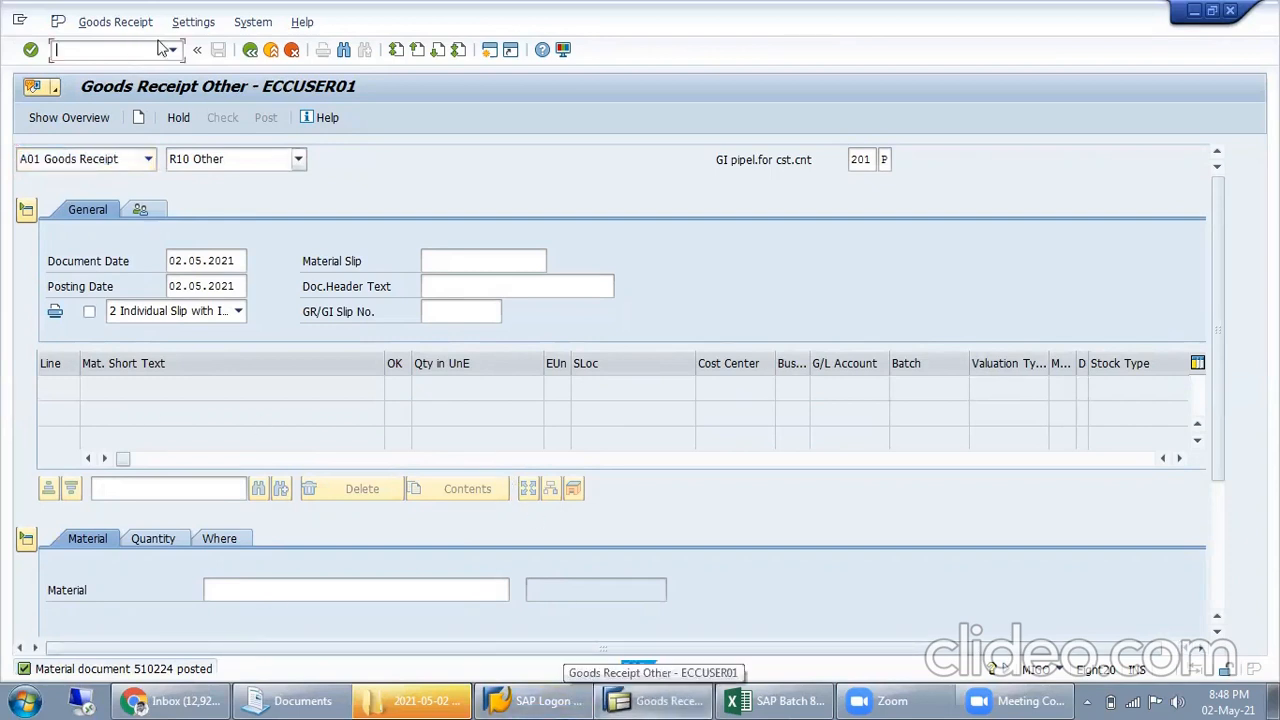
type("/ommbe")
key("Return")
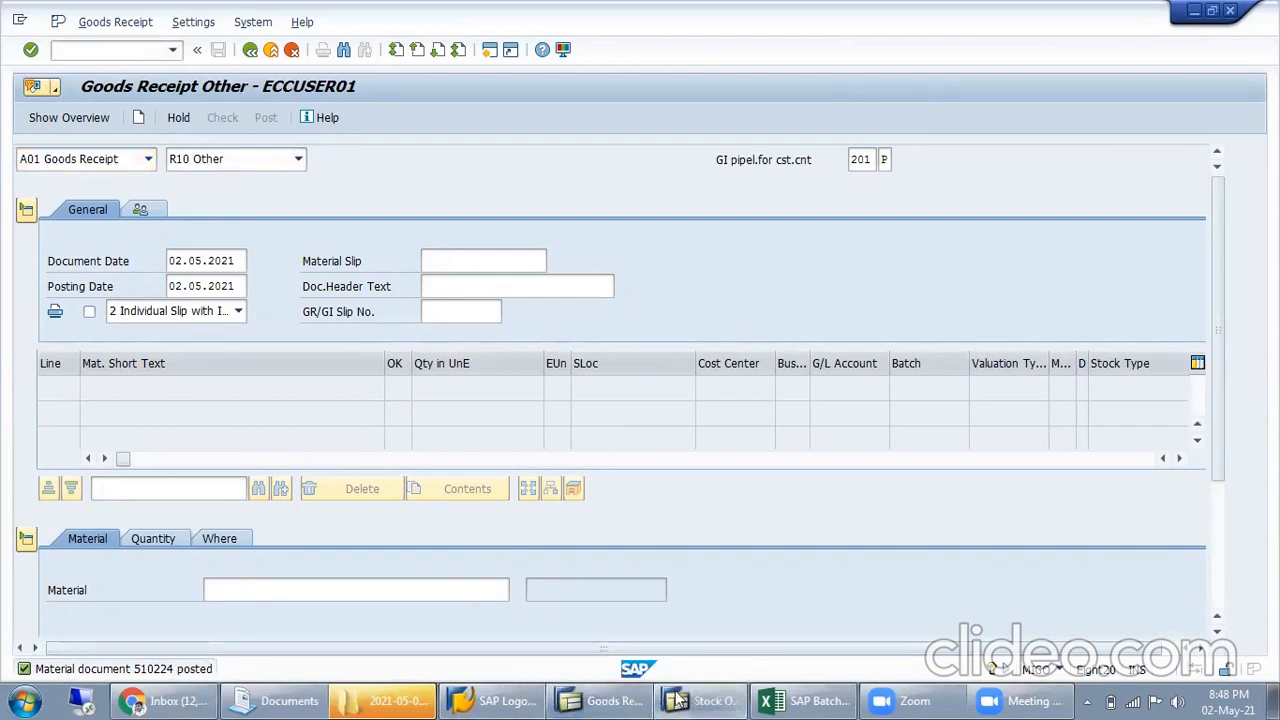
Switch to the SAP Batch 8pm workbook in Excel and record 510224 in cell I127, below the purchasing info record number
left_click(797, 697)
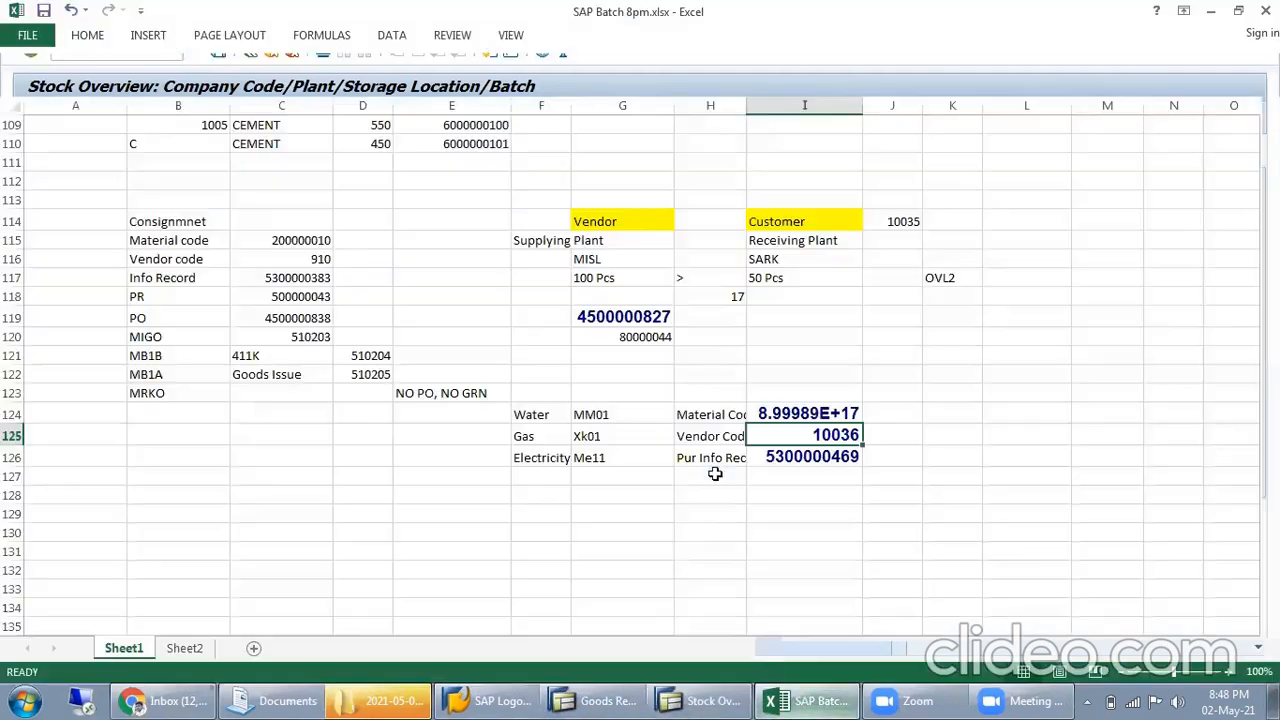
left_click(824, 472)
type("512")
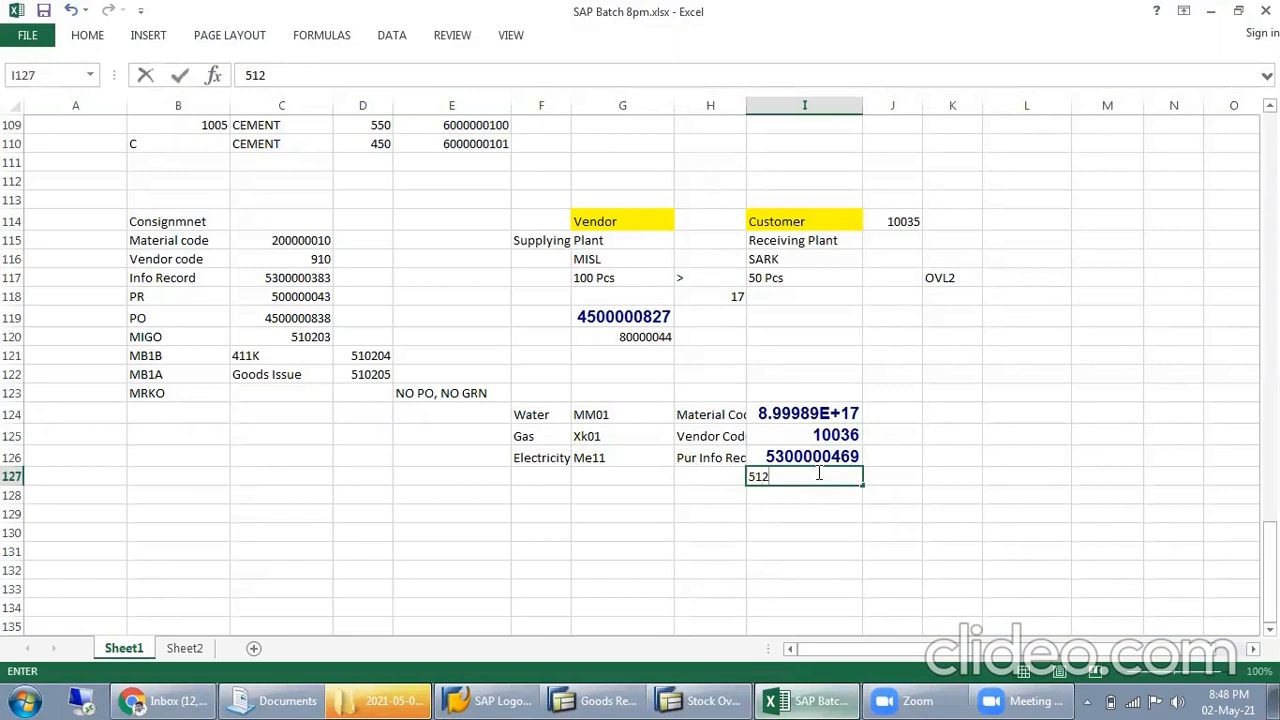
type("224")
Label row 127 as "MIGO" and "Good Receipt" in columns G and H, and copy the document number in I127
left_click(661, 476)
type("MIGO")
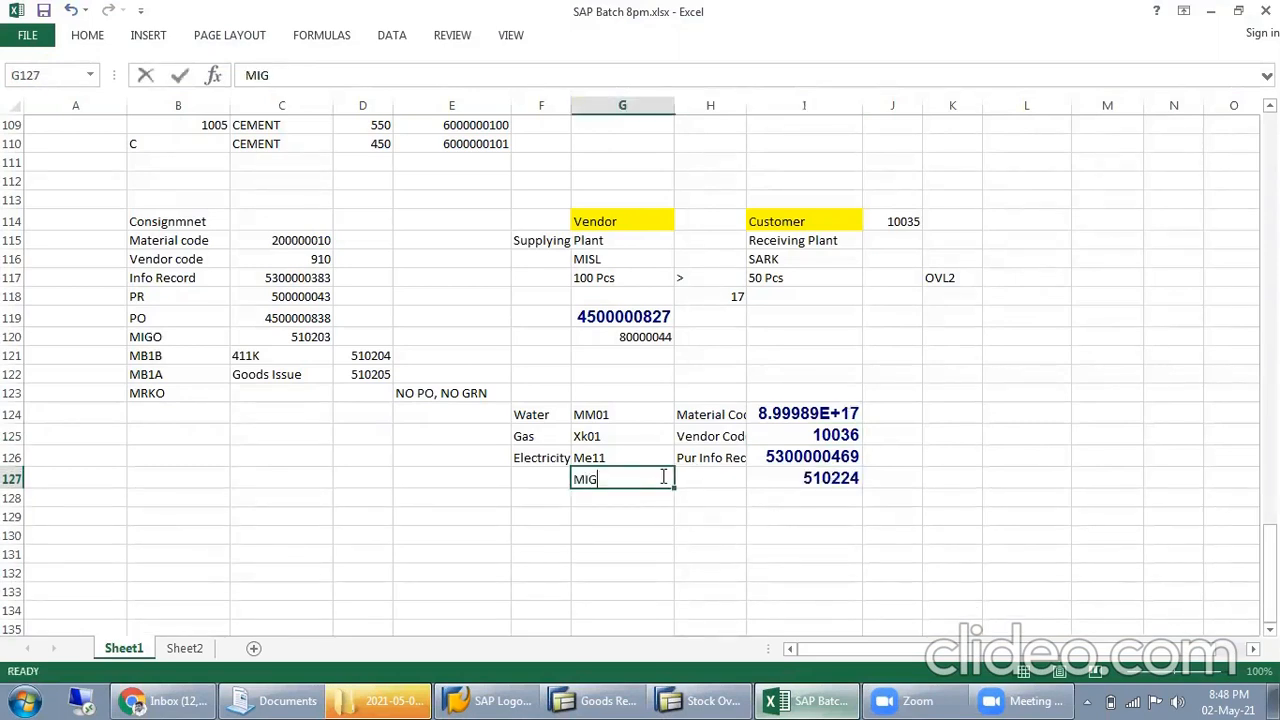
key("Tab")
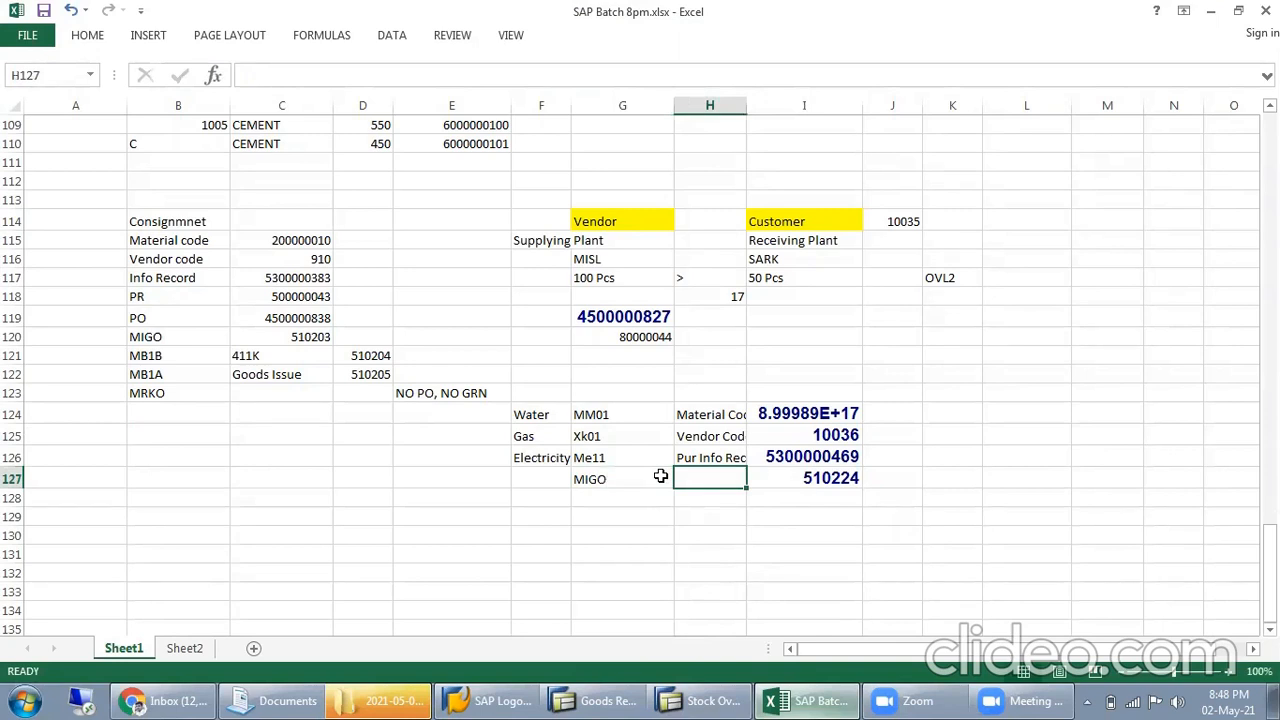
type("Good Receipt")
key("Return")
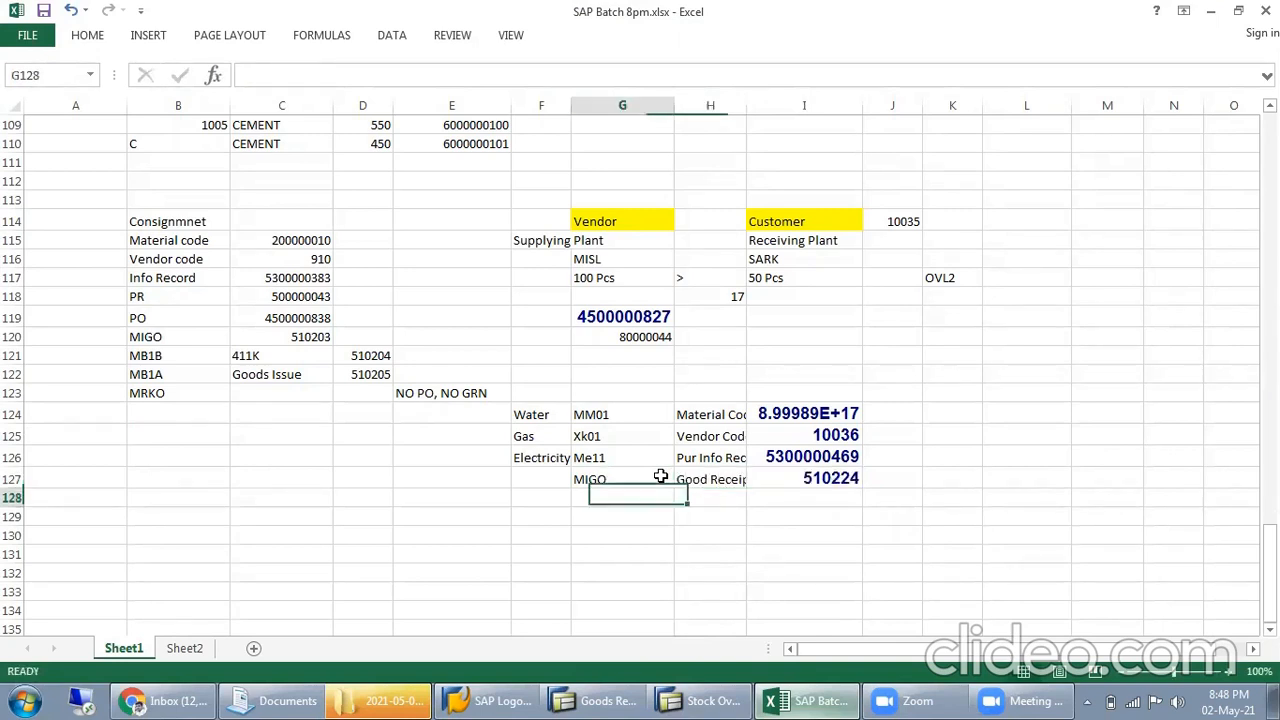
left_click(770, 511)
left_click(840, 476)
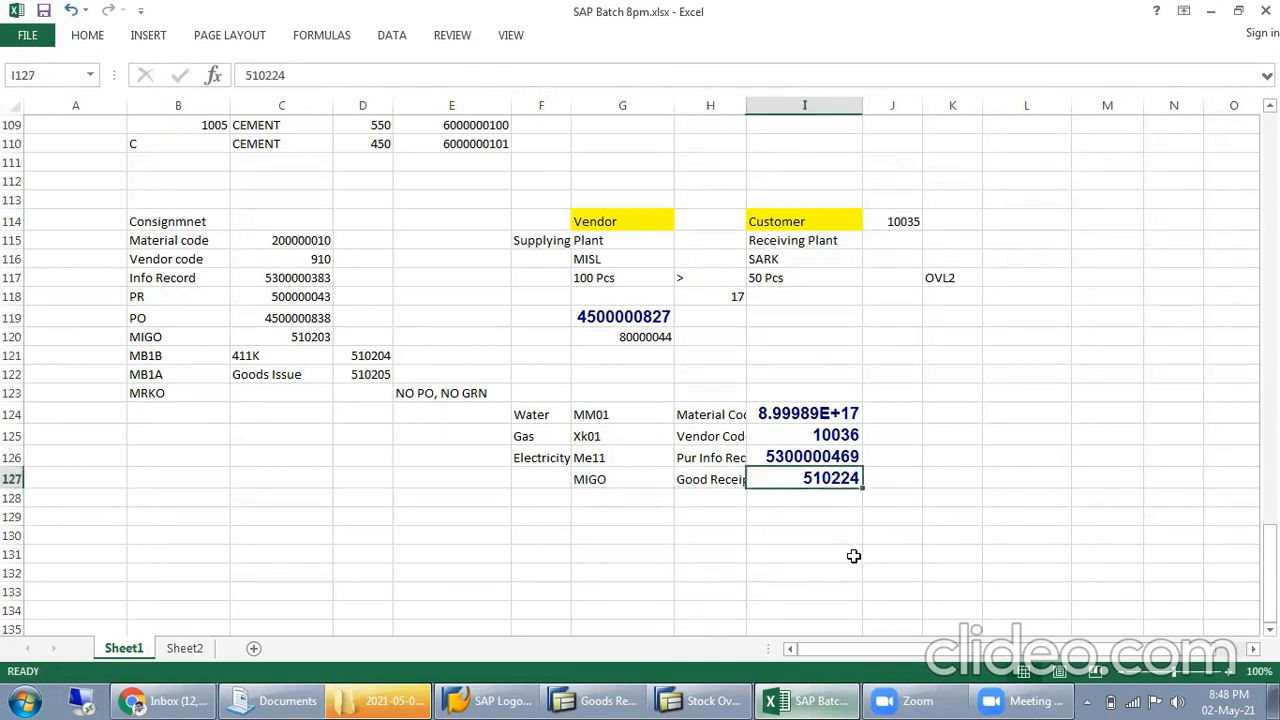
key("ctrl+c")
key("alt+Tab")
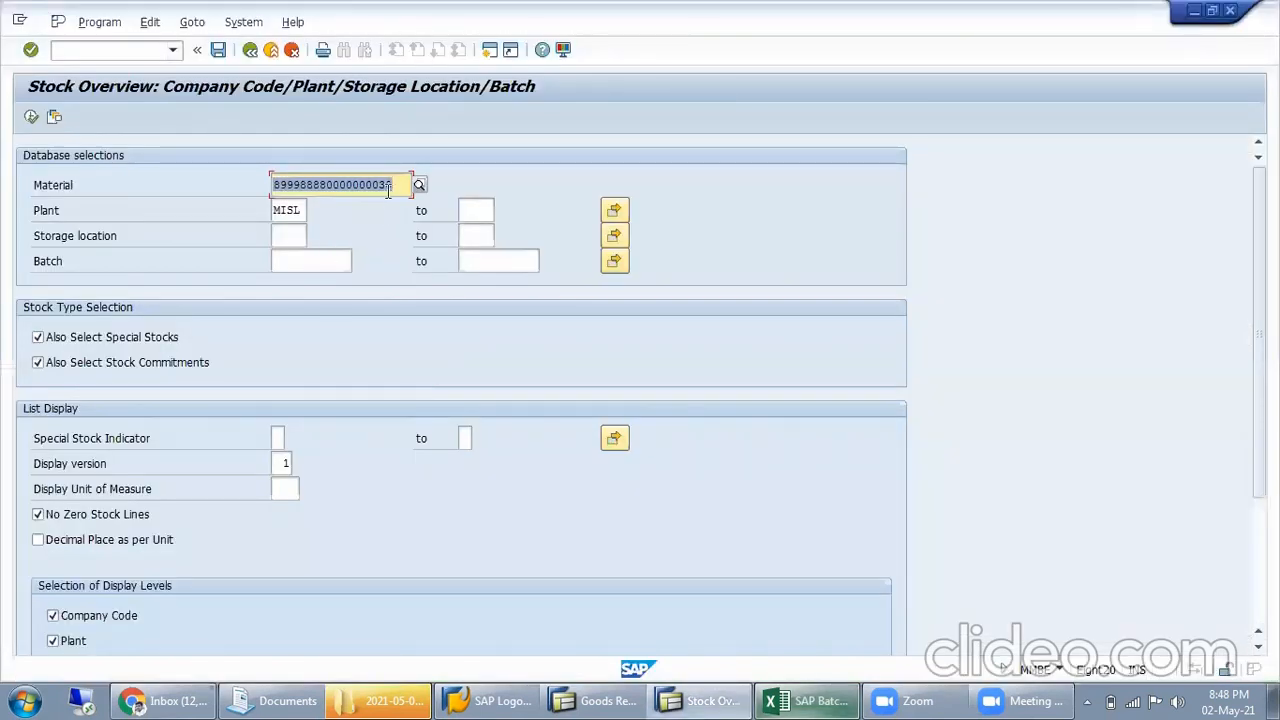
left_click(31, 116)
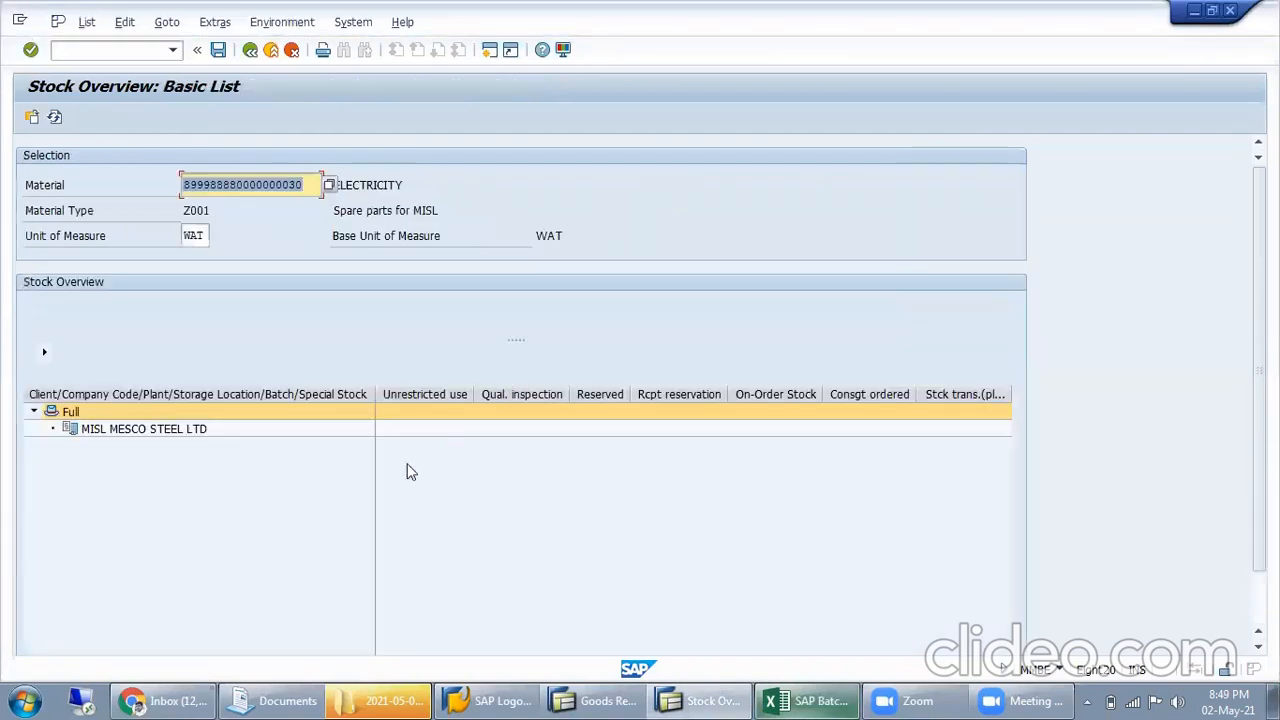
left_click(138, 430)
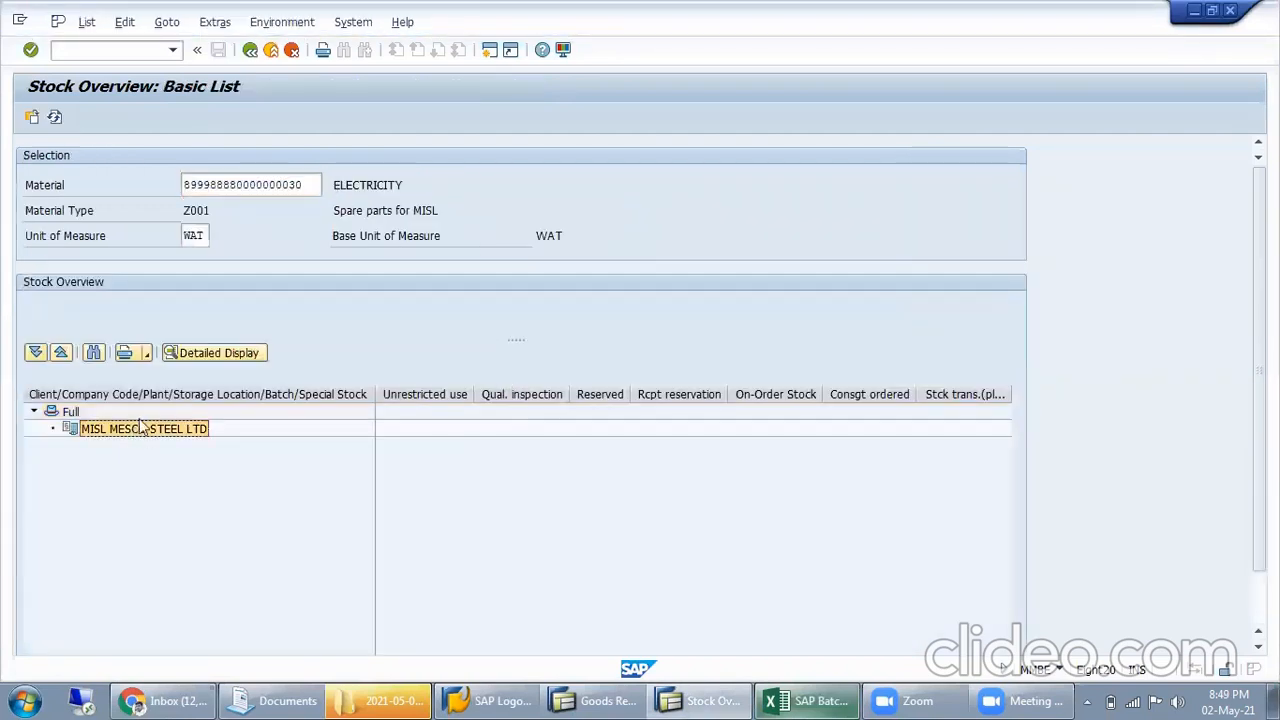
left_click(250, 50)
Review the selection criteria and rerun the stock overview, examining the stock columns for MISL MESCO STEEL LTD
left_click(300, 236)
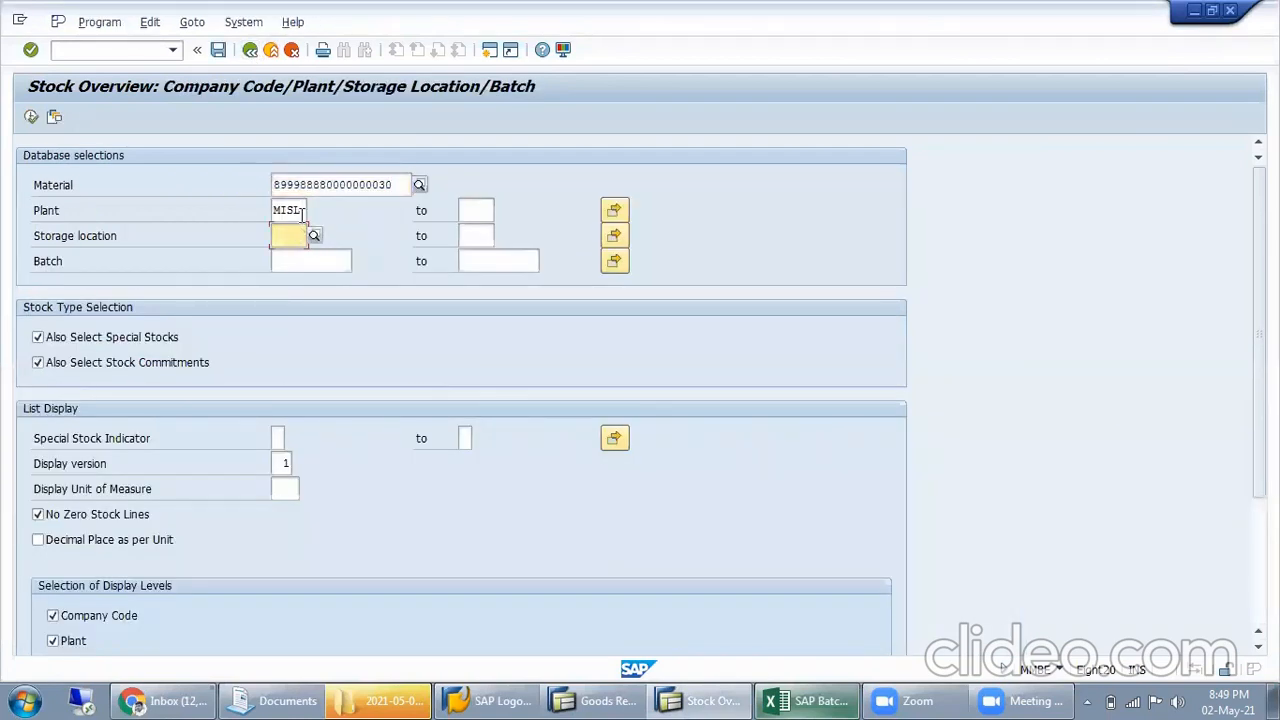
left_click_drag(303, 212, 165, 213)
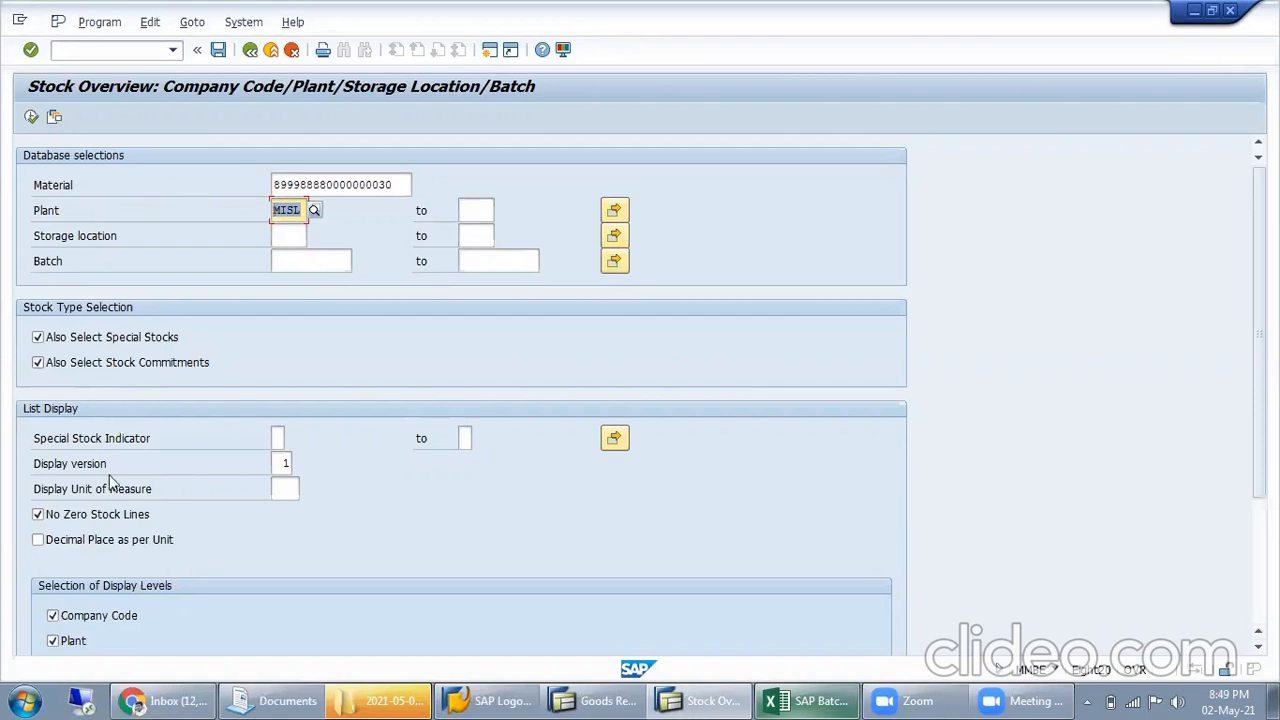
scroll(242, 553, "down", 6)
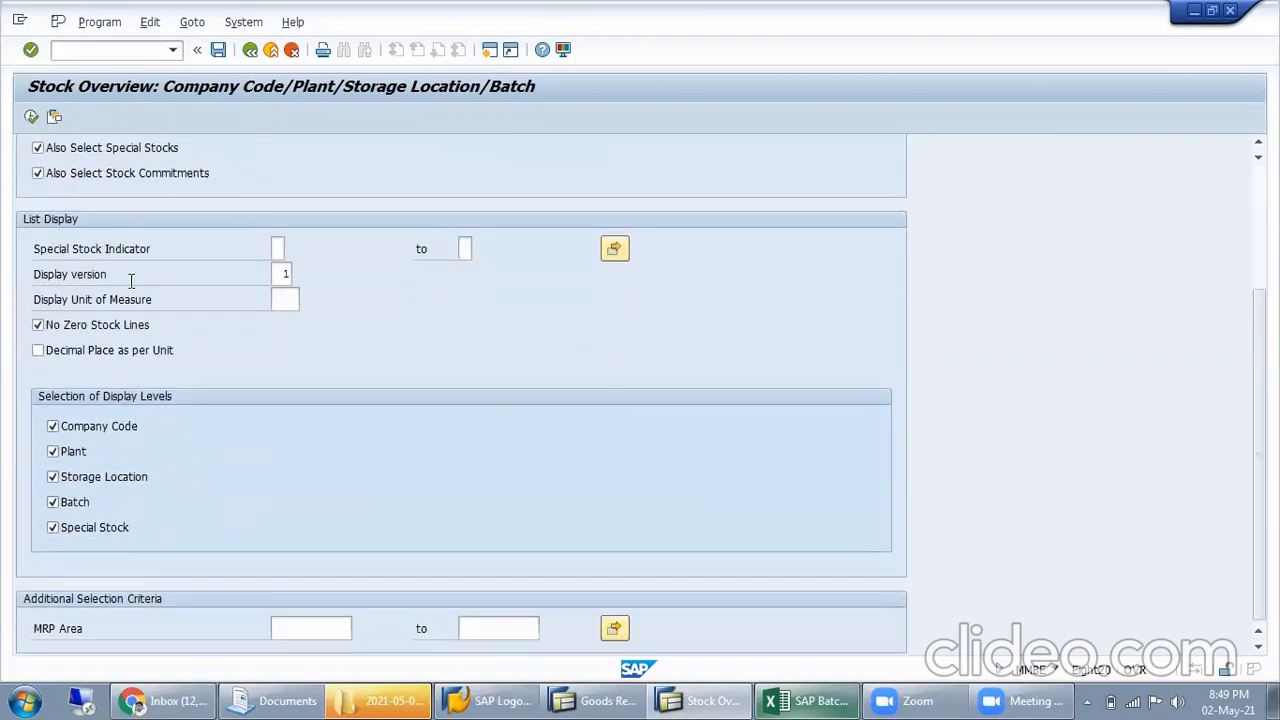
scroll(130, 281, "up", 6)
key("F8")
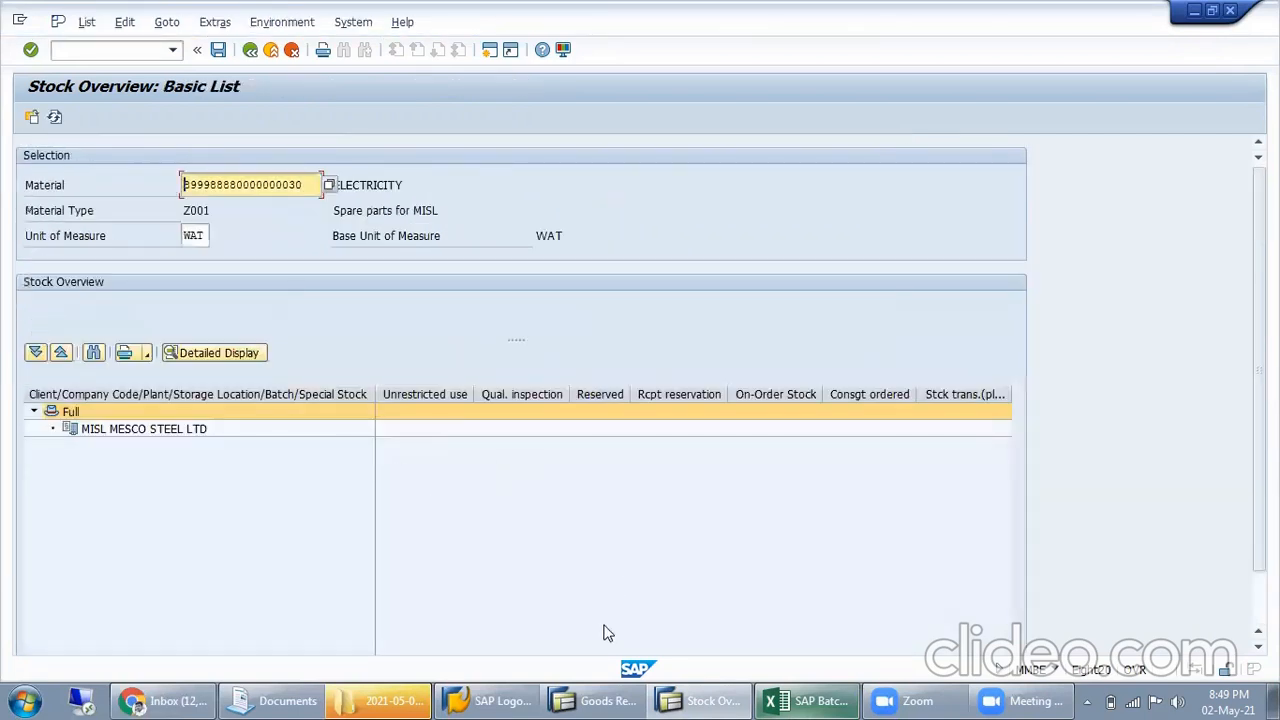
left_click_drag(1259, 345, 1259, 397)
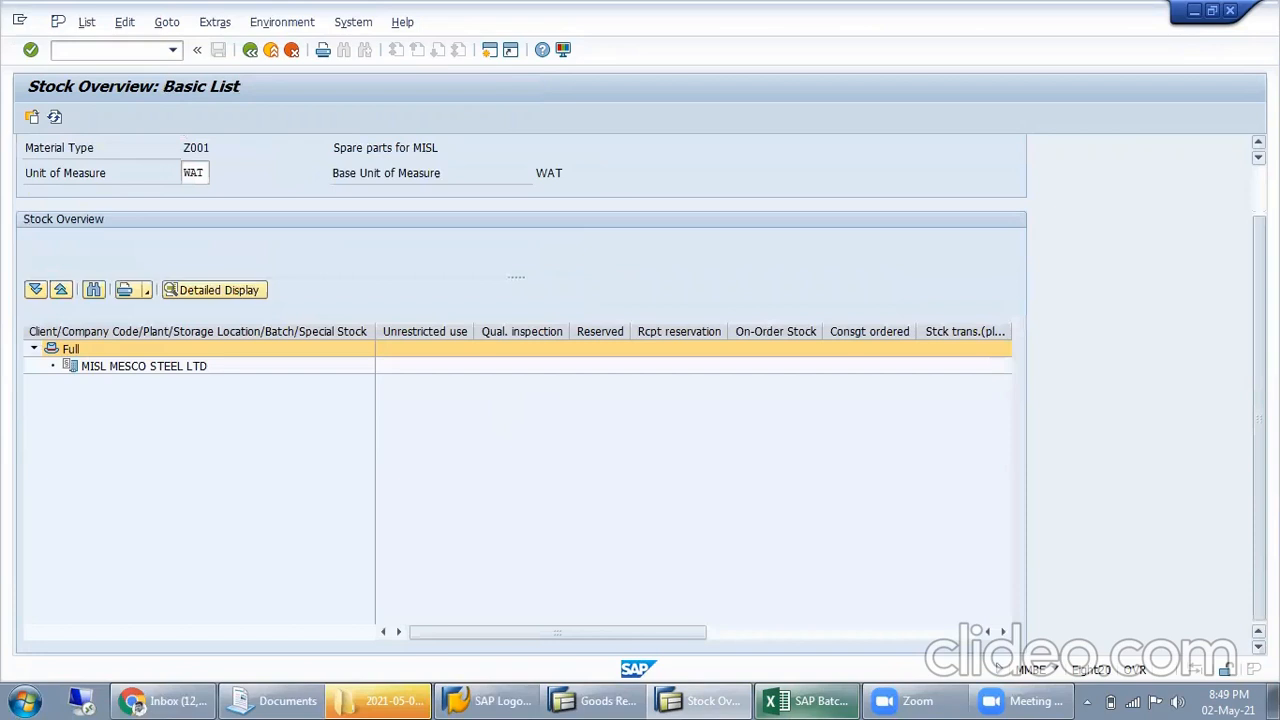
left_click_drag(613, 632, 513, 628)
left_click(199, 366)
left_click(250, 50)
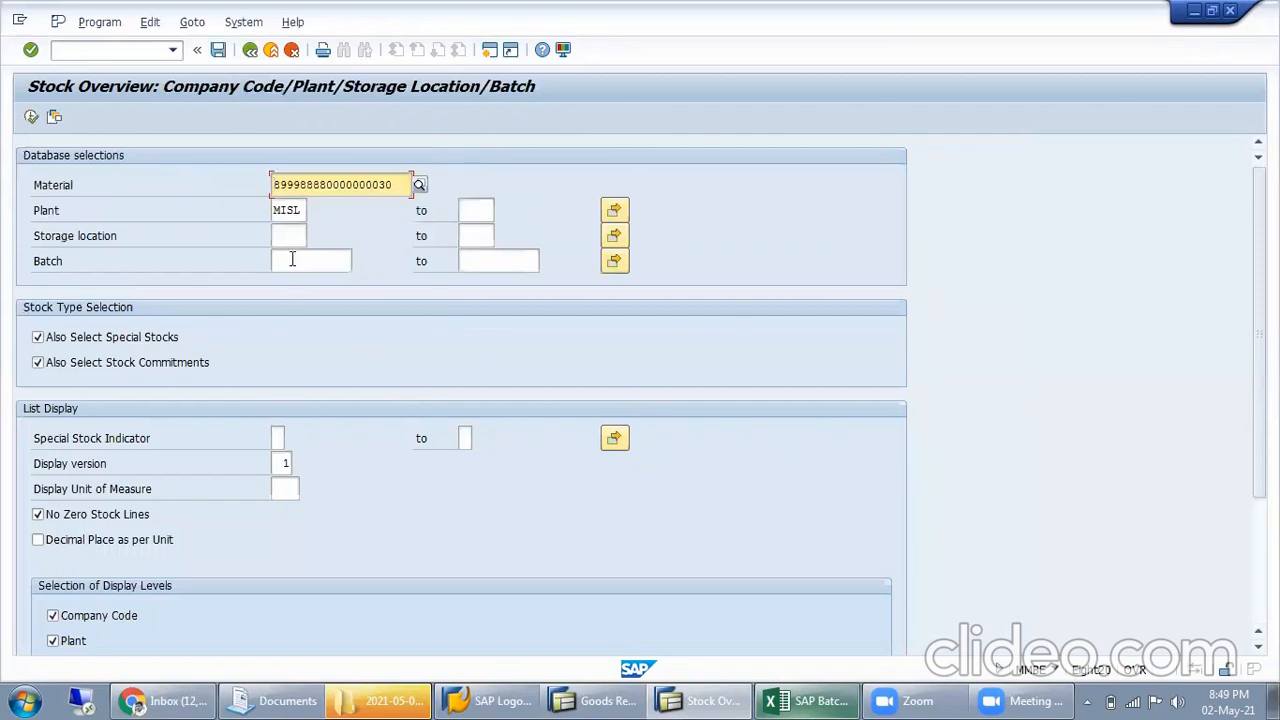
Leave the stock overview and the goods receipt transaction, returning both sessions to SAP Easy Access
left_click(290, 234)
left_click_drag(302, 211, 208, 210)
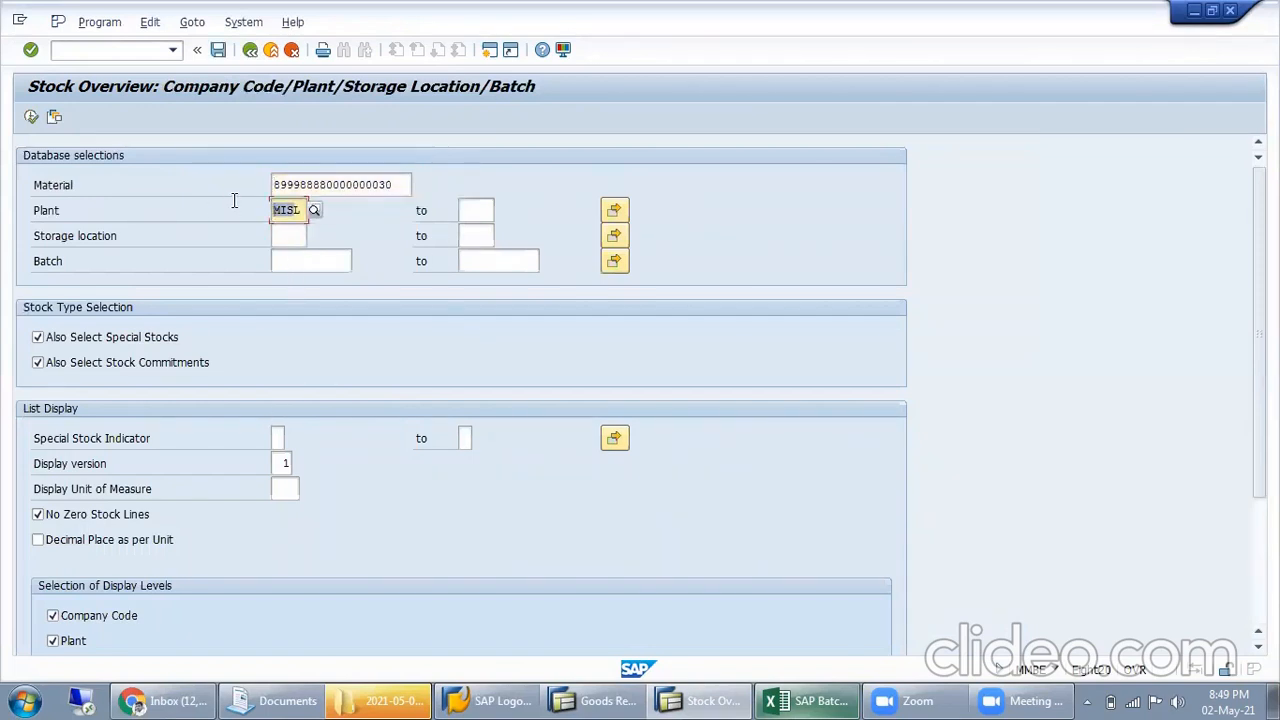
left_click(250, 50)
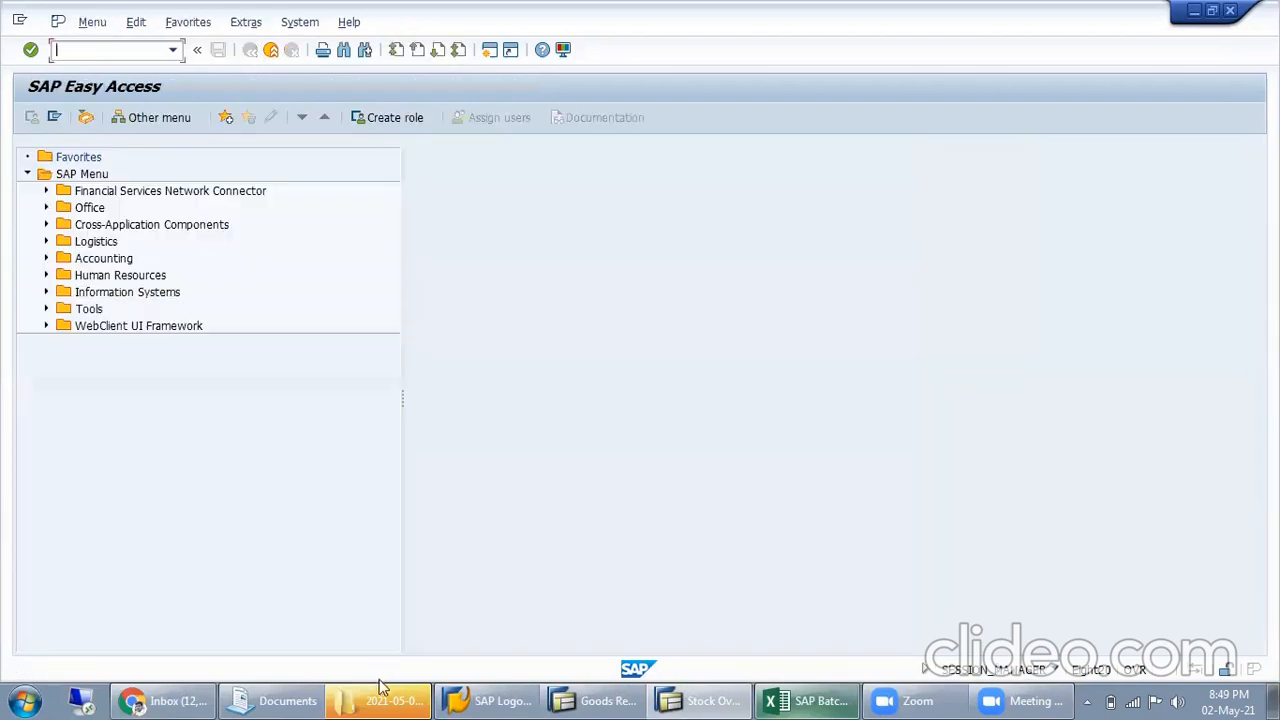
left_click(490, 700)
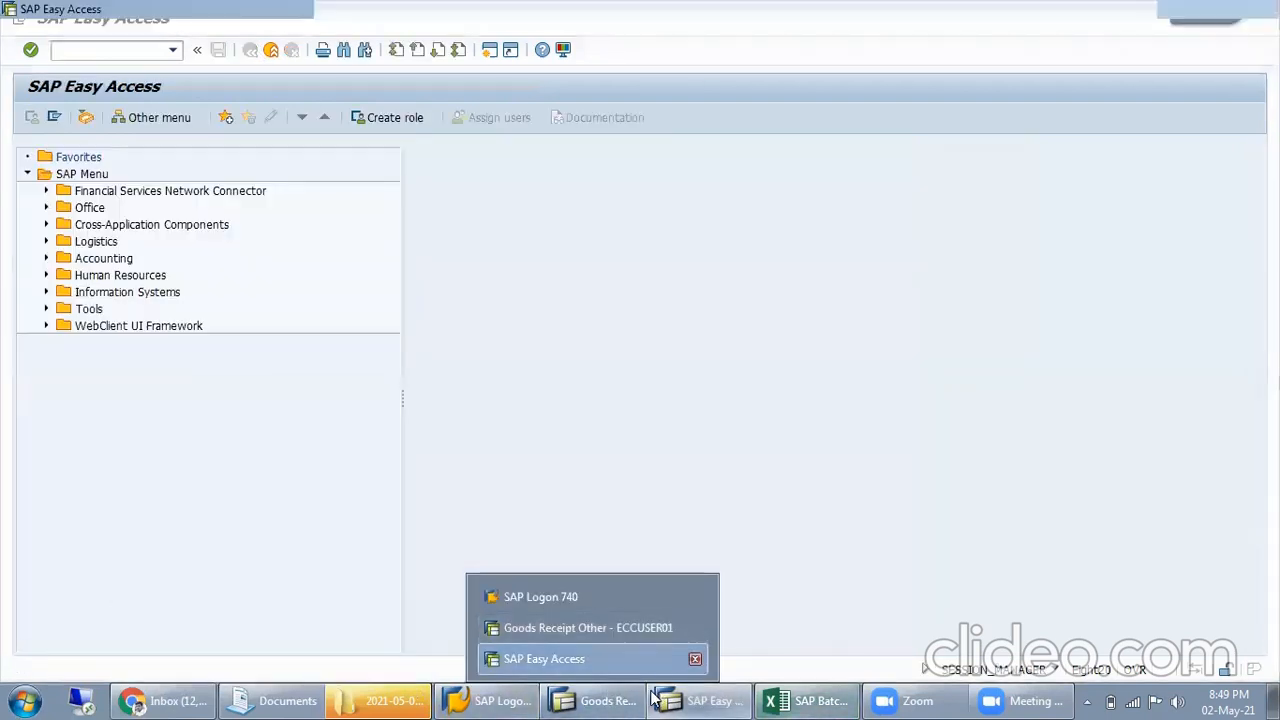
left_click(590, 626)
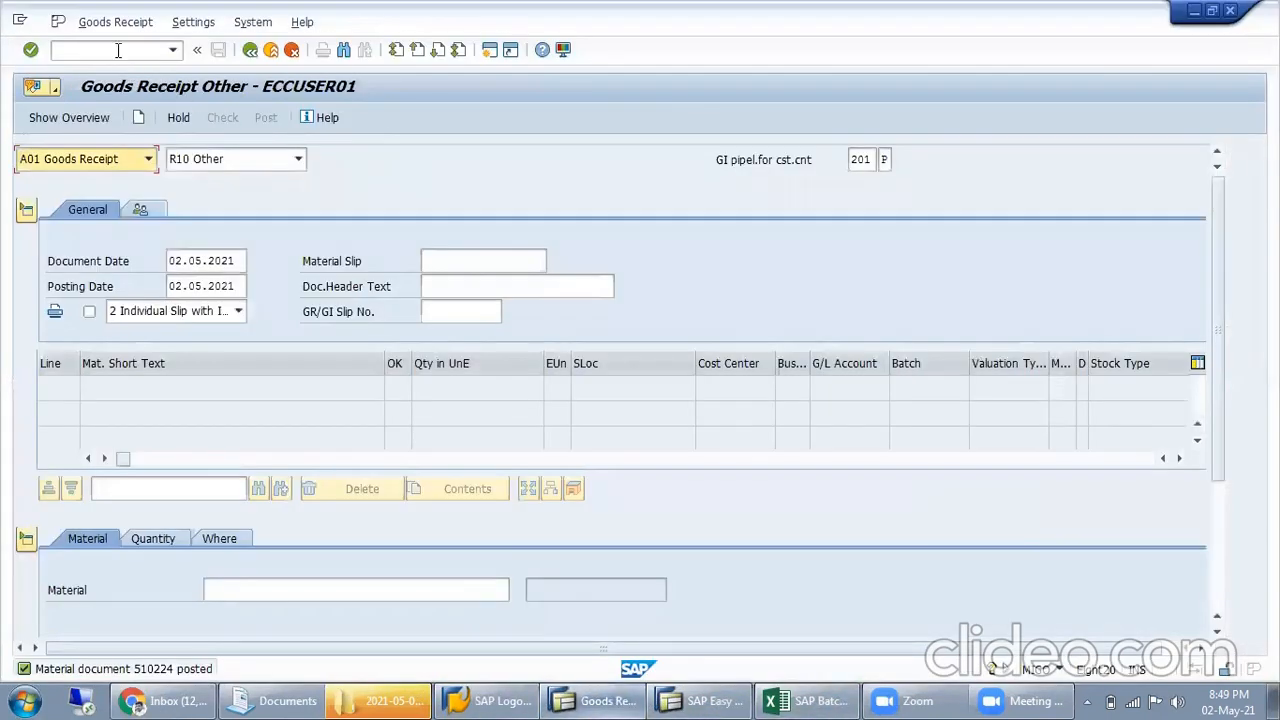
left_click(115, 21)
left_click(222, 64)
left_click(252, 52)
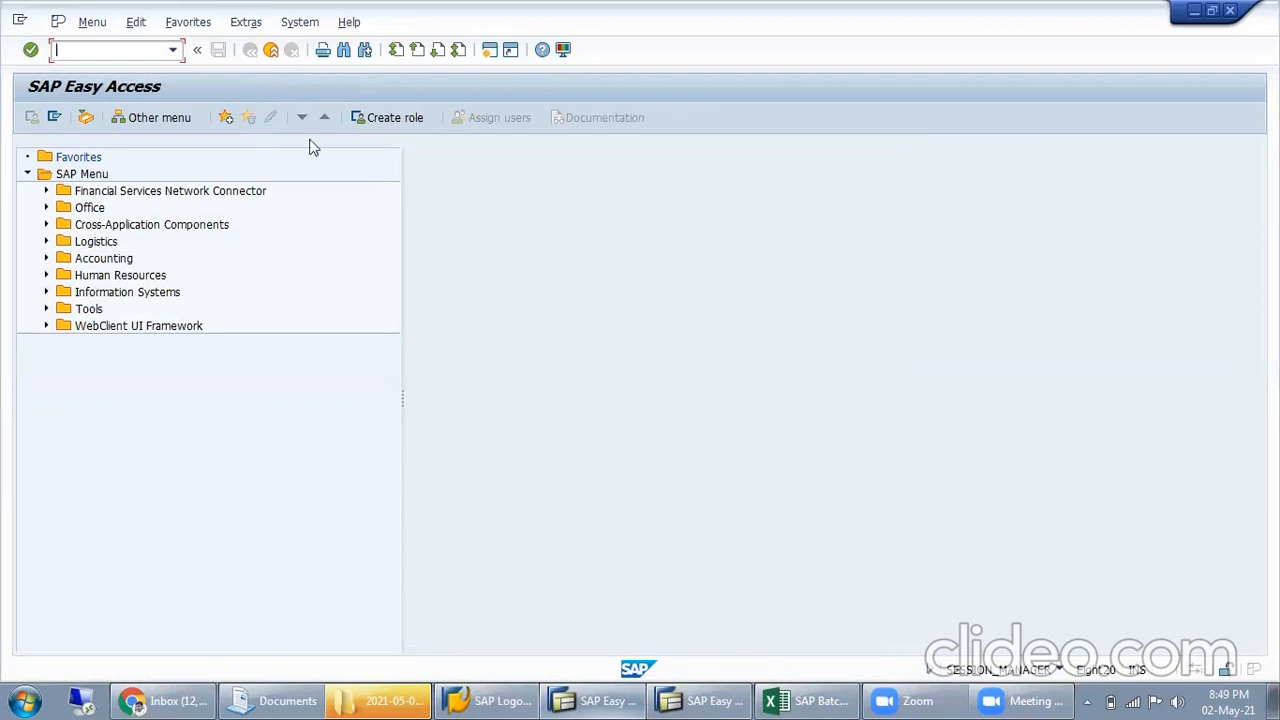
Switch to the Excel workbook, cancel the pending copy and enter MRMI in cell G128 below MIGO
left_click(806, 700)
left_click(792, 496)
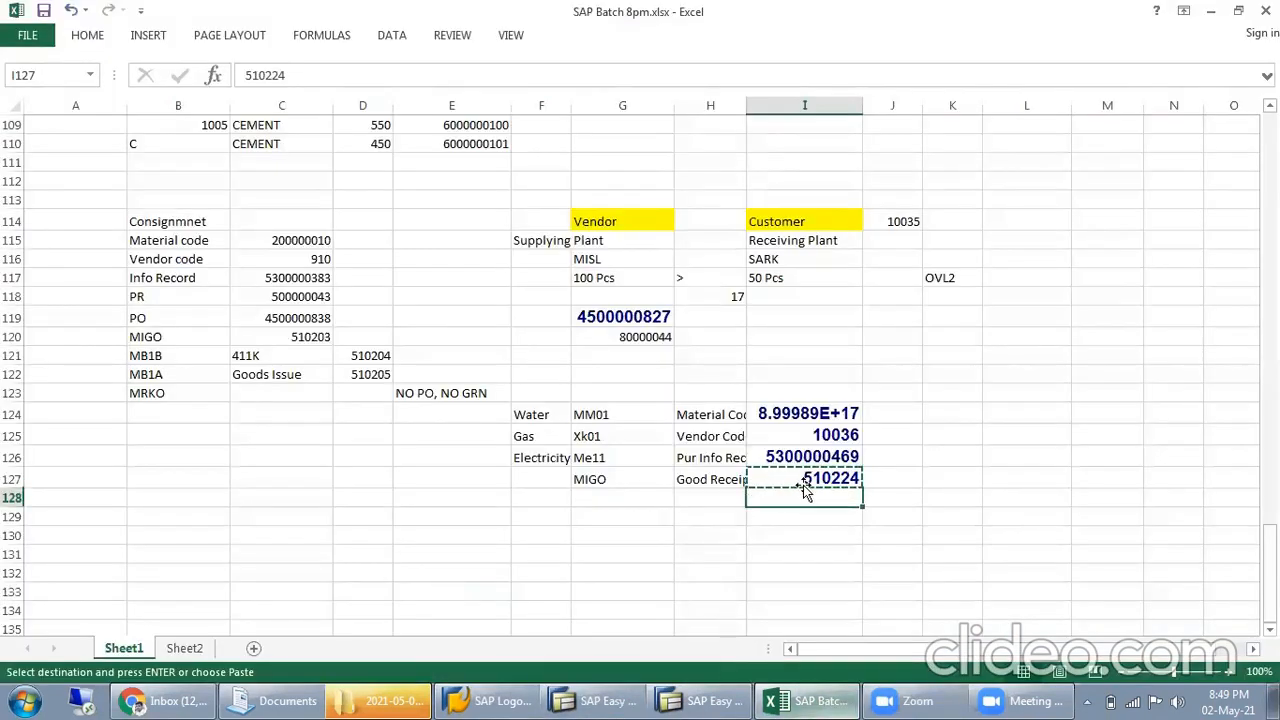
left_click(950, 498)
key("Escape")
left_click(614, 498)
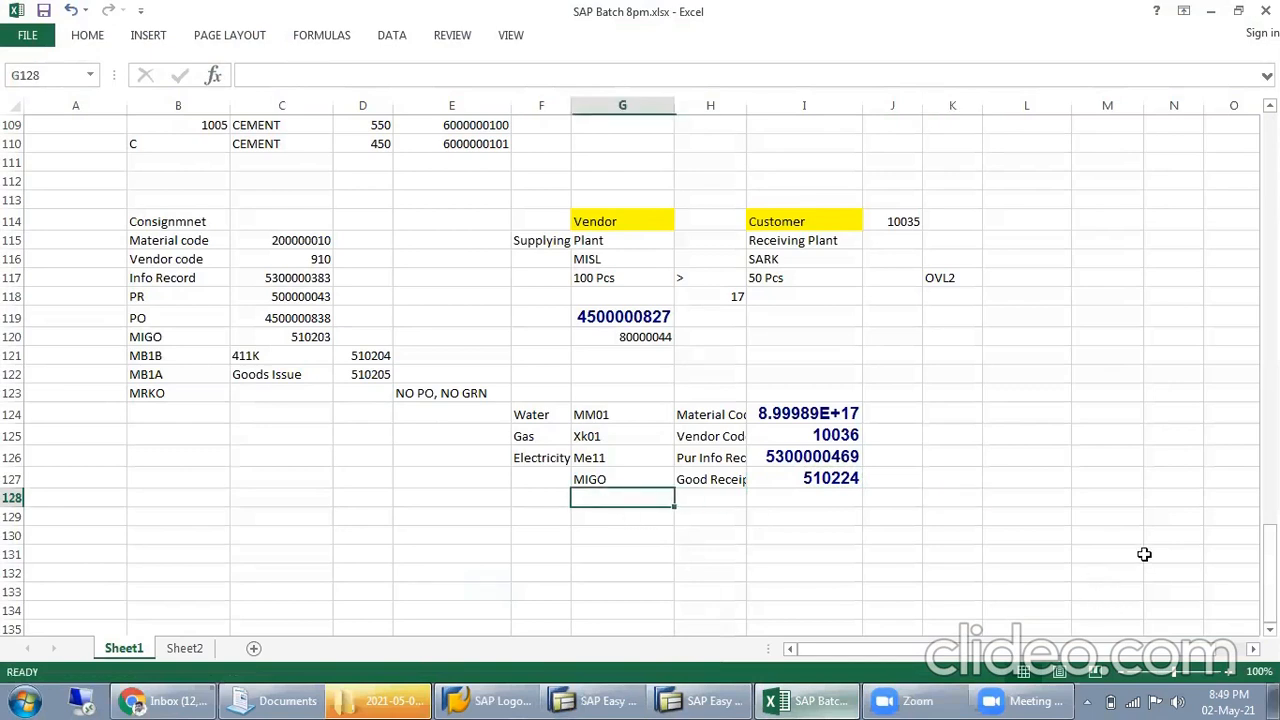
type("MRMI")
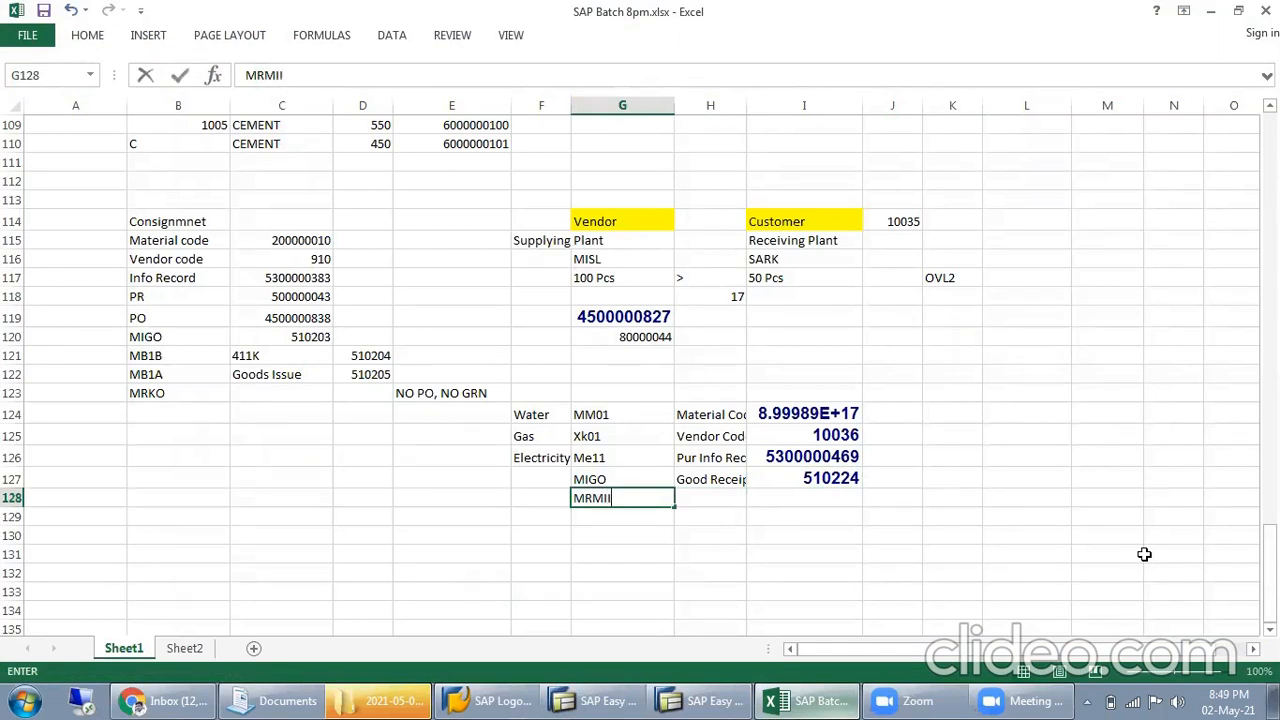
Switch to SAP and try to start transaction MRMI
left_click(598, 700)
type("MR")
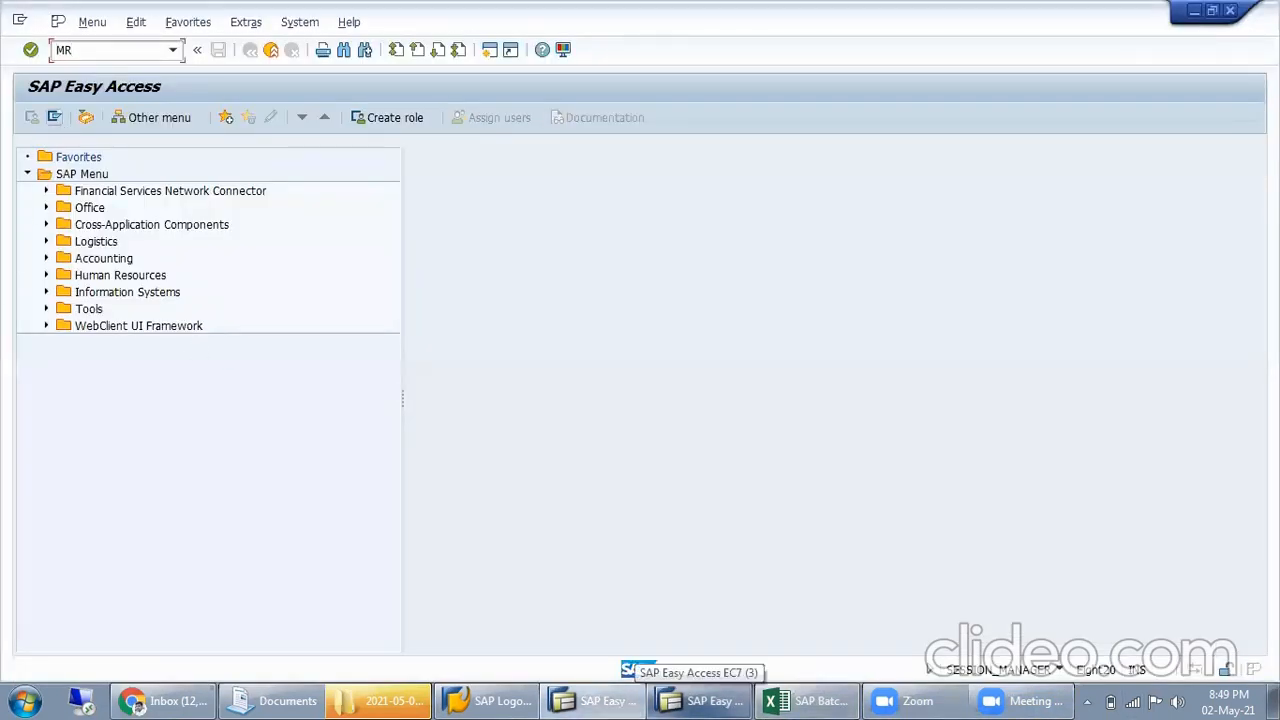
type("MI")
key("Return")
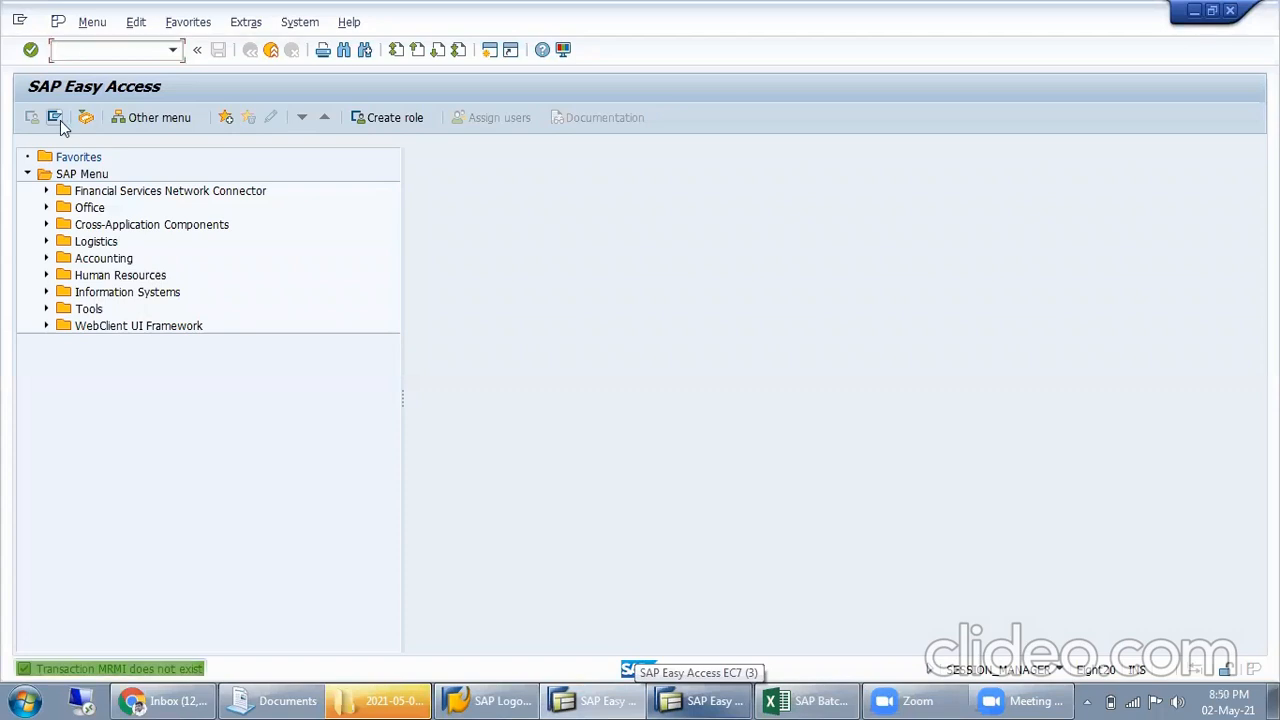
Start transaction MRM1 to create output condition records for invoice verification
type("MRM1")
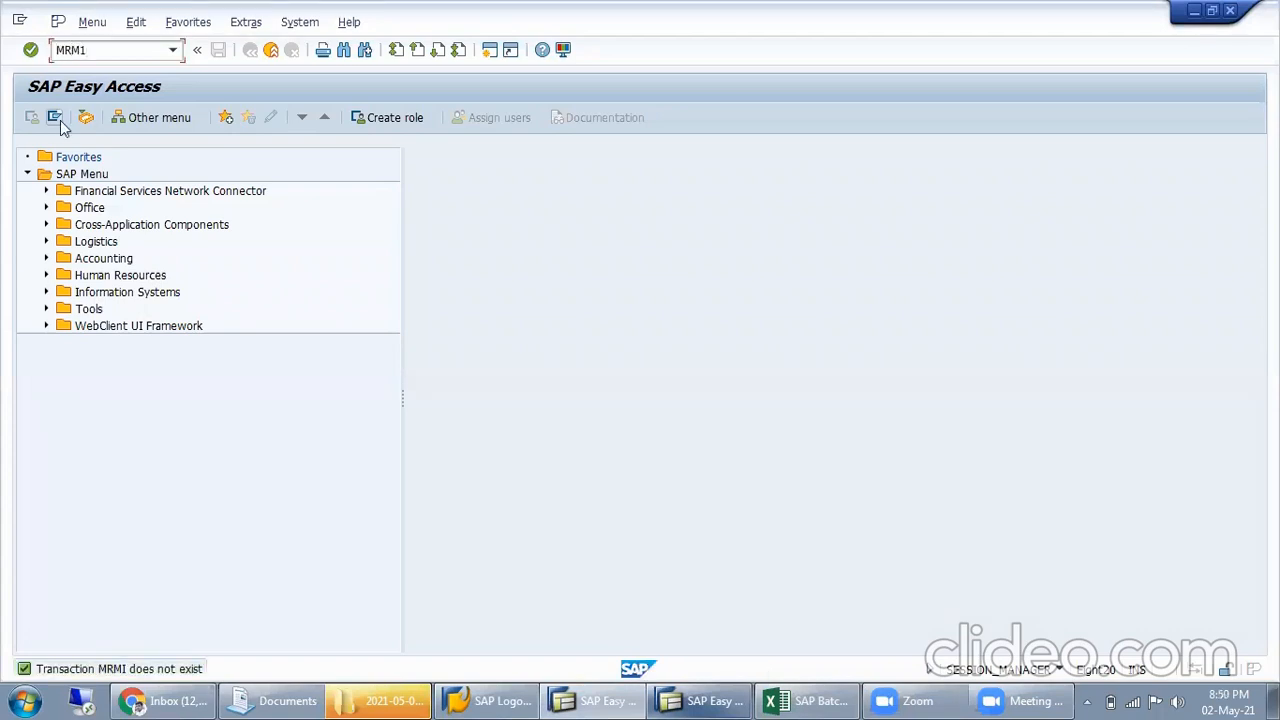
key("Return")
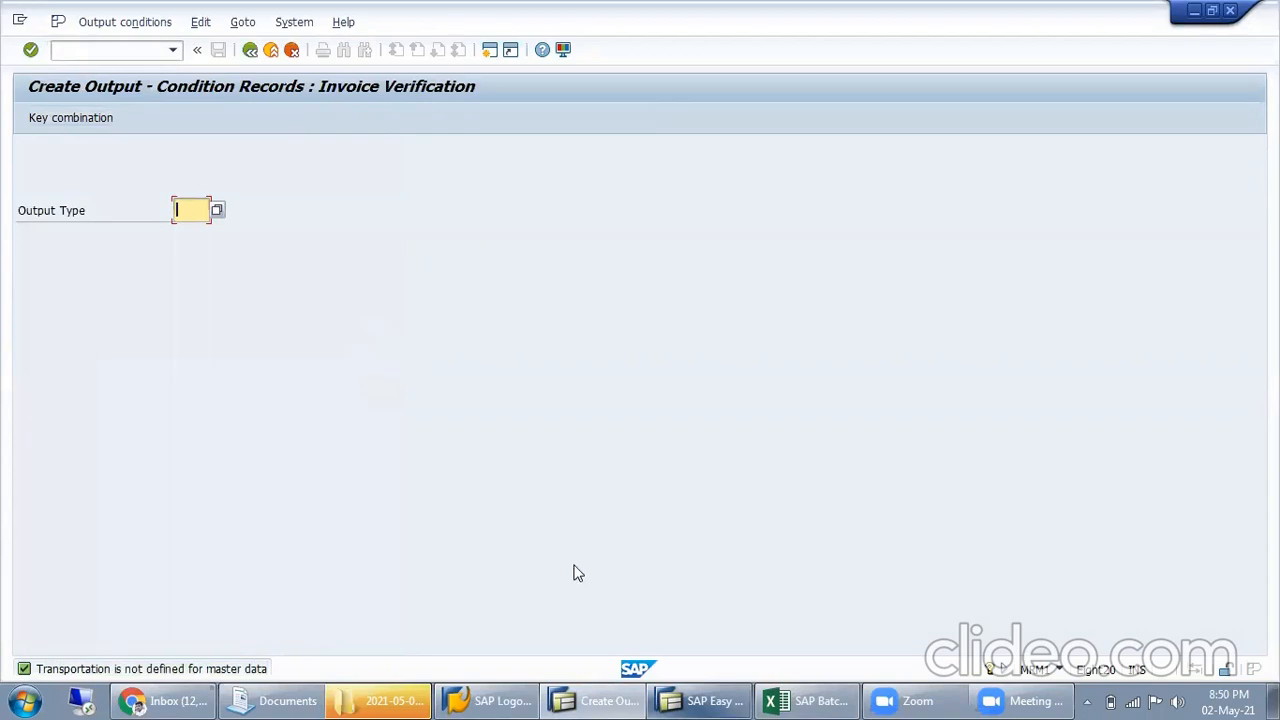
Switch to the Excel workbook and correct the transaction code in cell G128 to MRM1
left_click(815, 698)
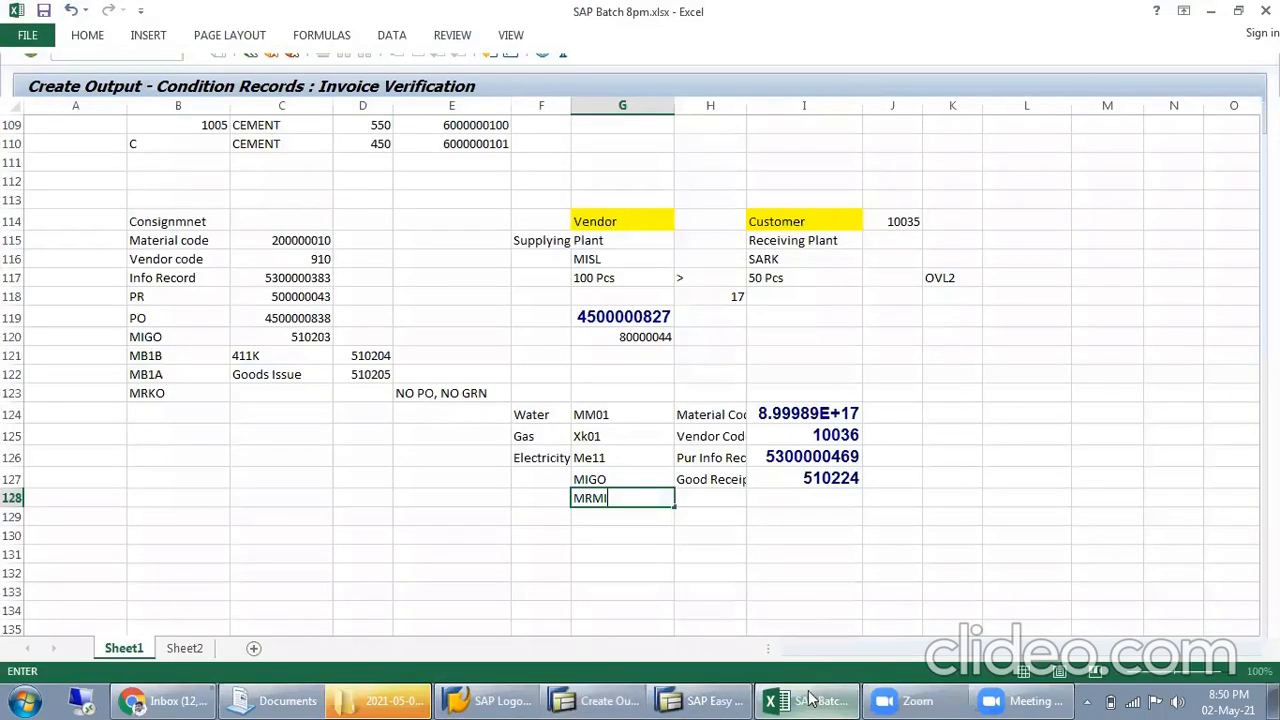
left_click(667, 497)
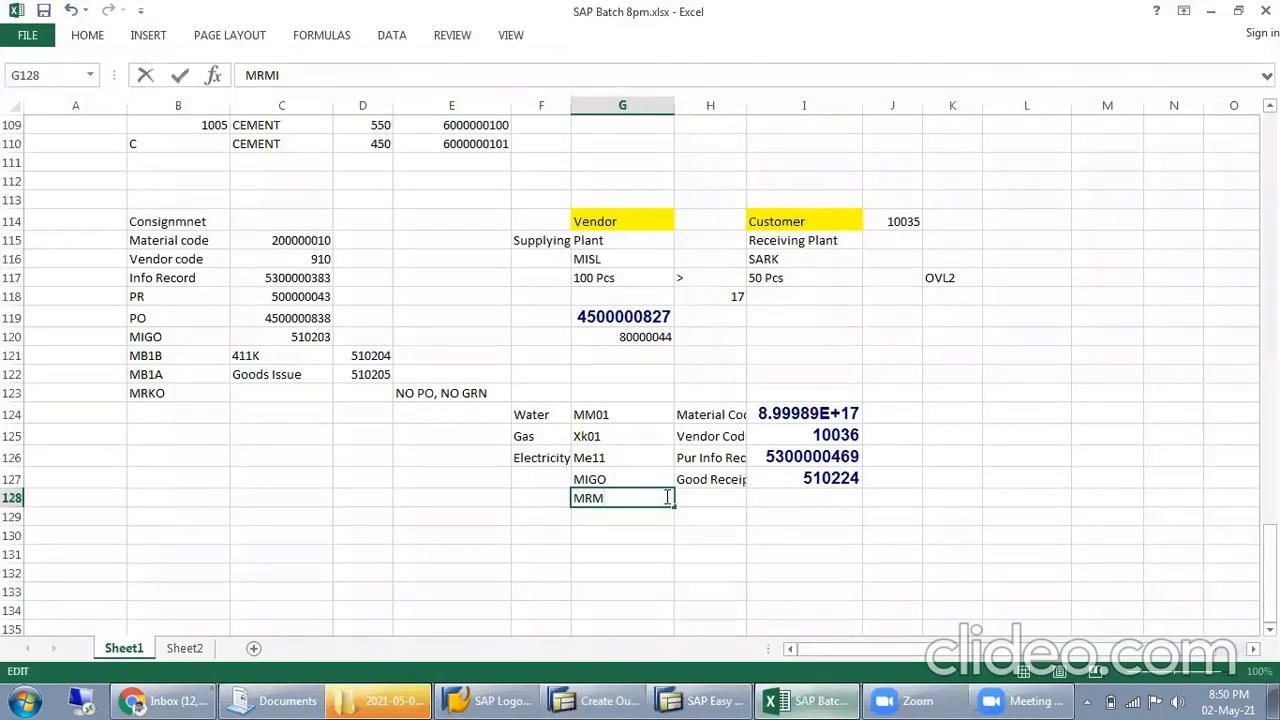
left_click(835, 518)
Enter "Output Setting" in cell H128 beside MRM1 and return to the output condition records screen in SAP
left_click(735, 484)
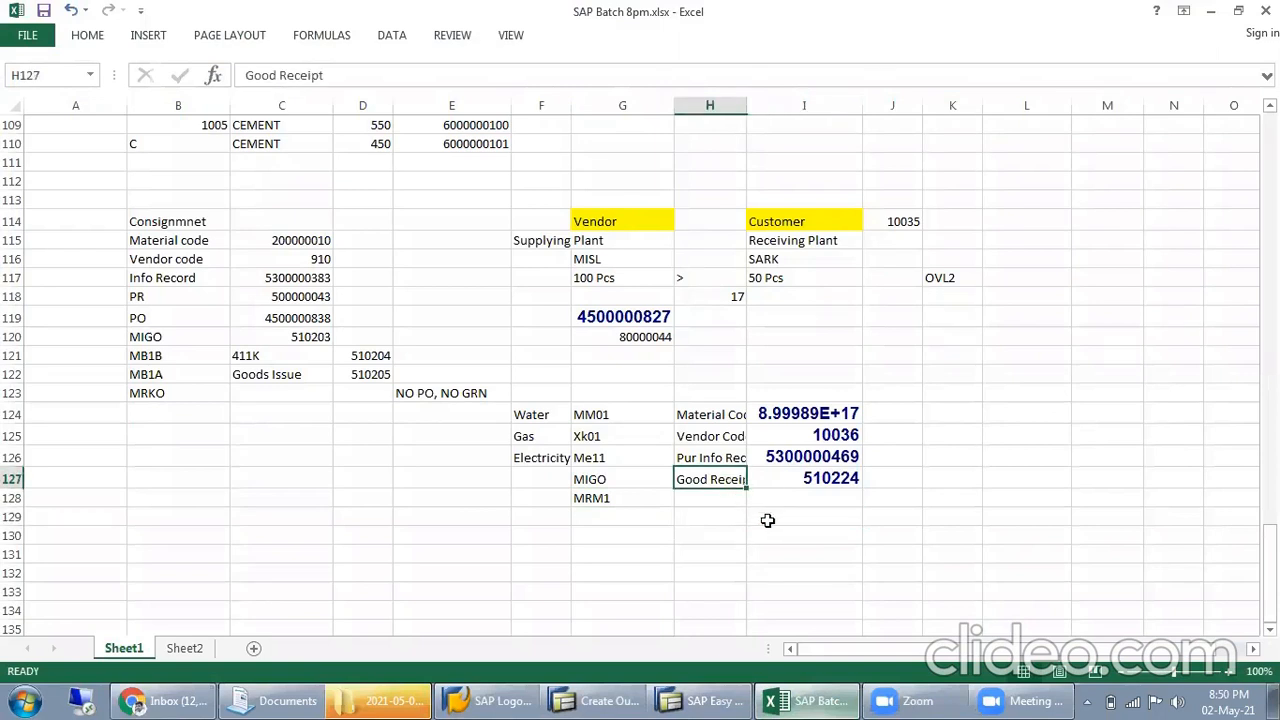
left_click(738, 500)
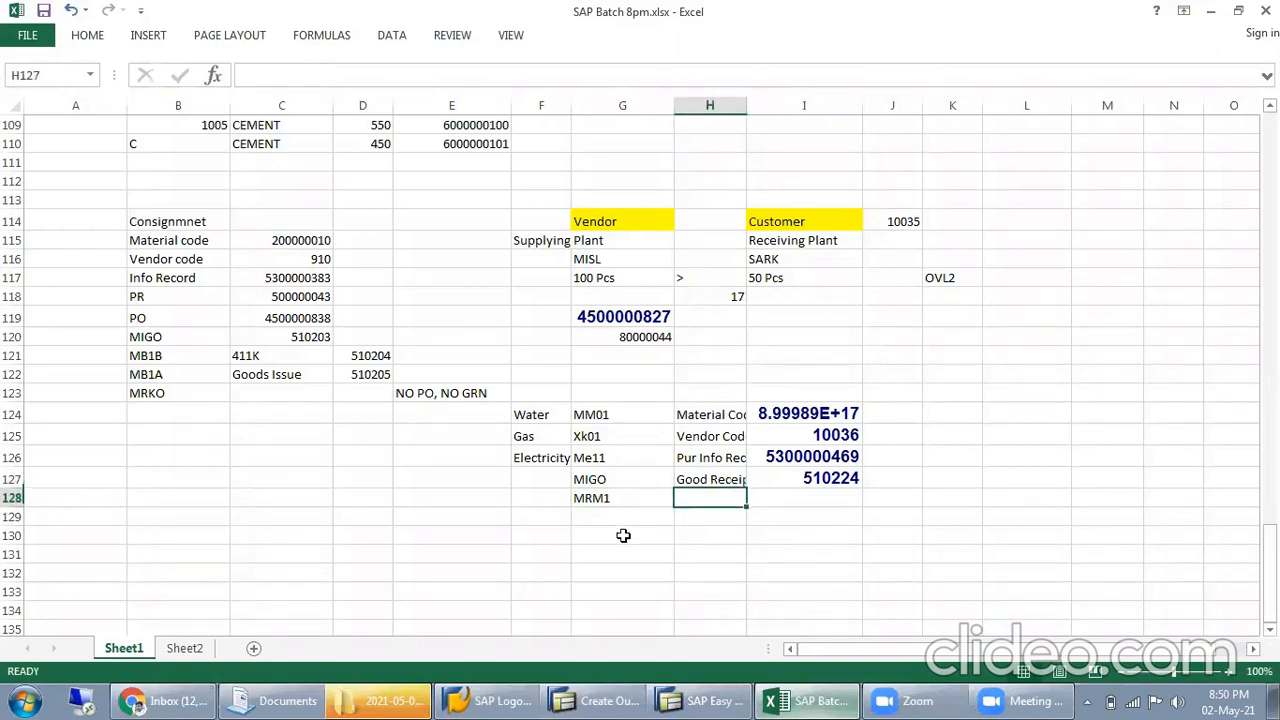
type("Ou")
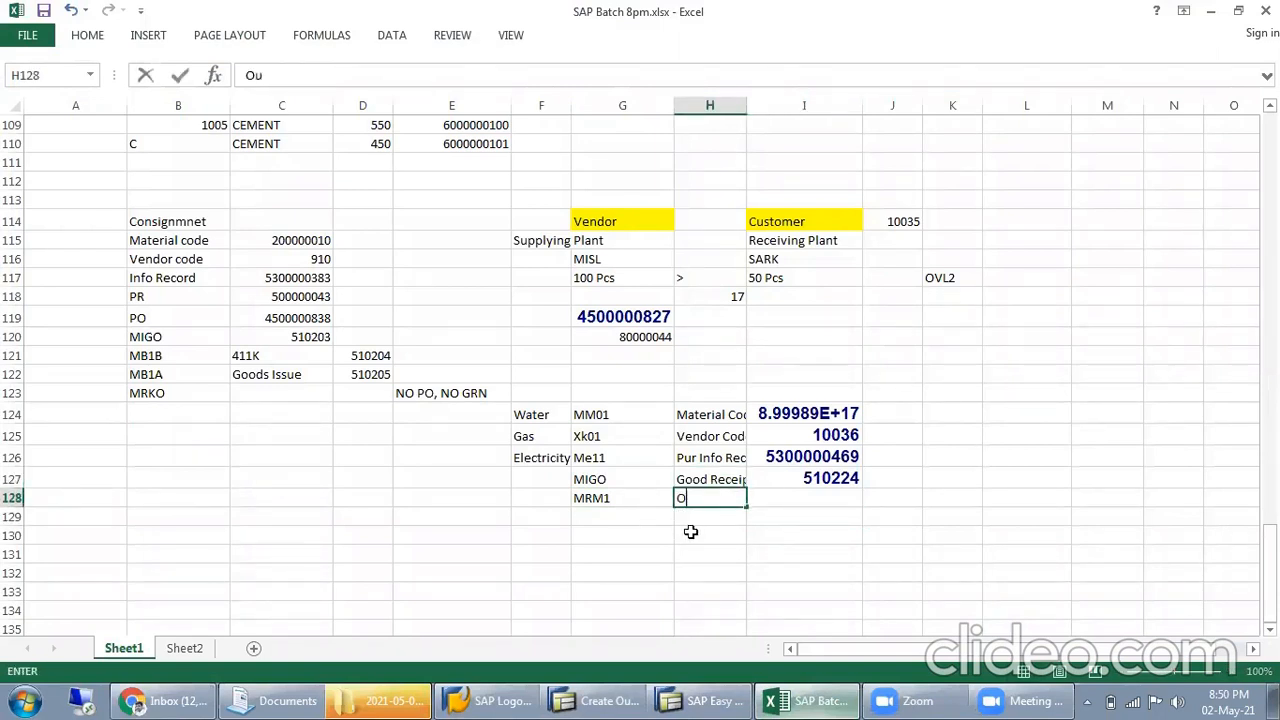
type("tput Setting")
left_click(780, 530)
left_click(797, 501)
left_click(605, 700)
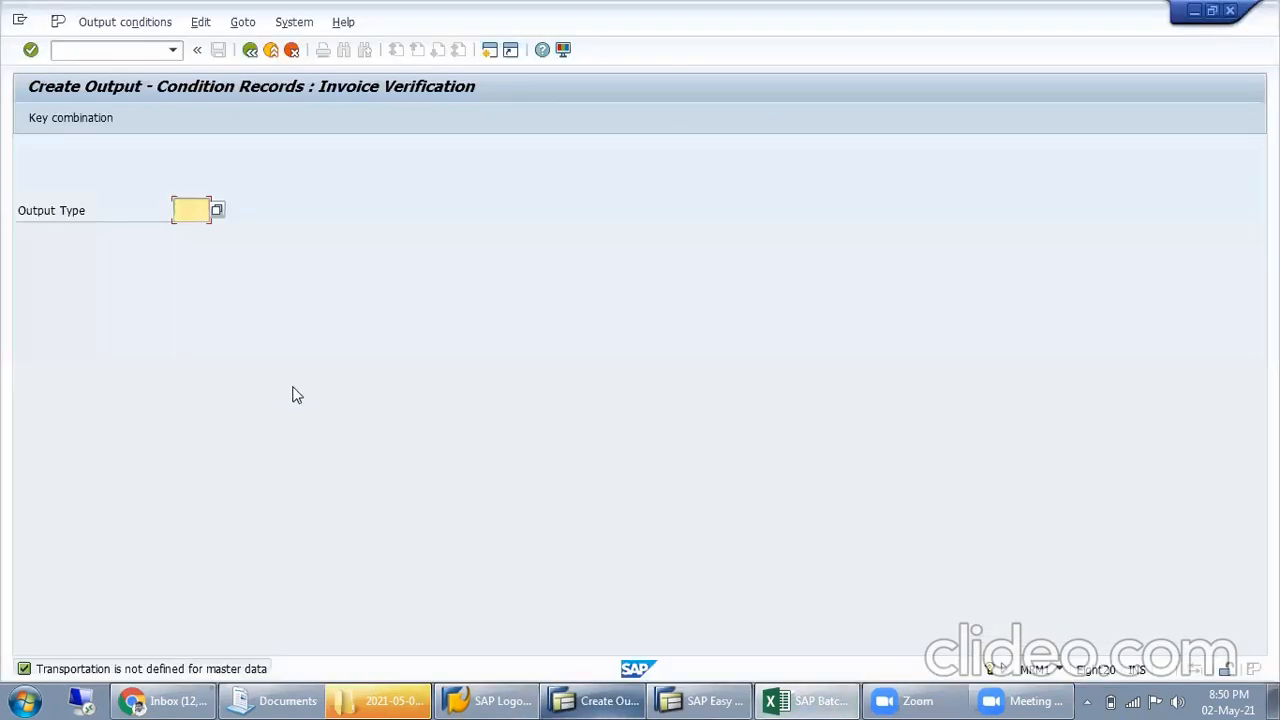
Choose output type KONS (CONSIGNMENT) and open its condition records with the key combination CoCode, Vendor
left_click(217, 212)
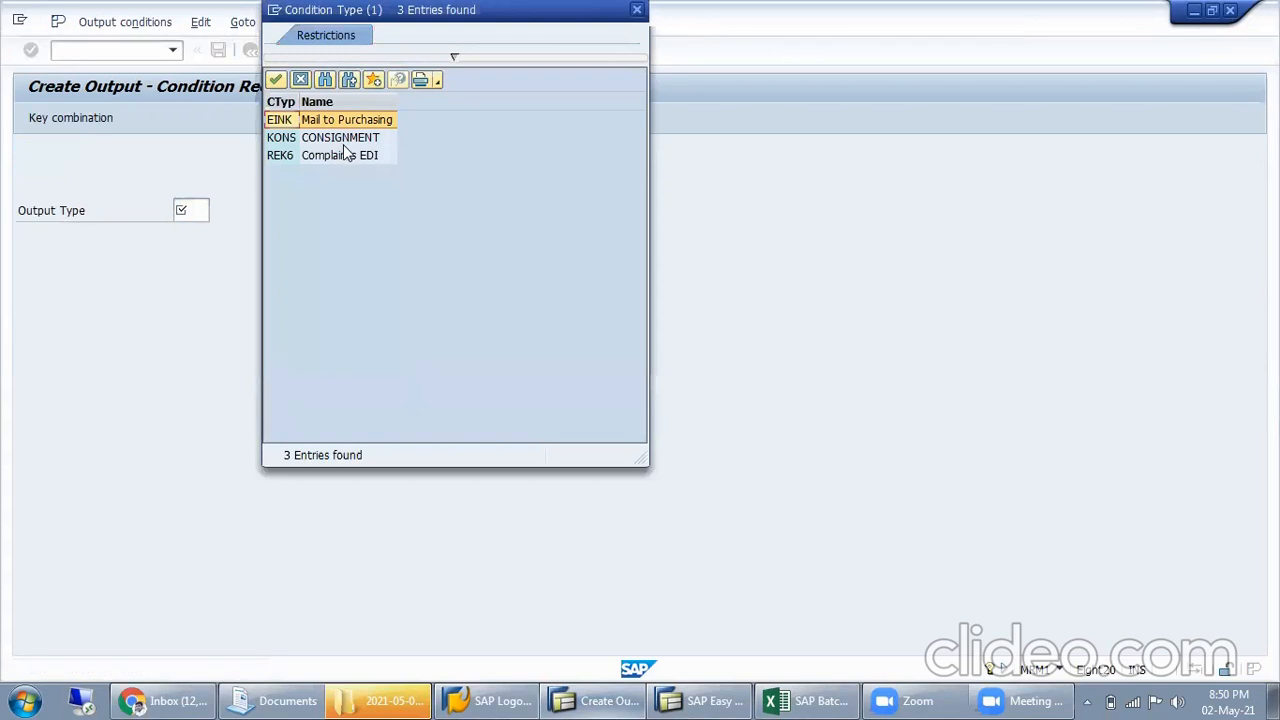
left_click(333, 160)
key("Up")
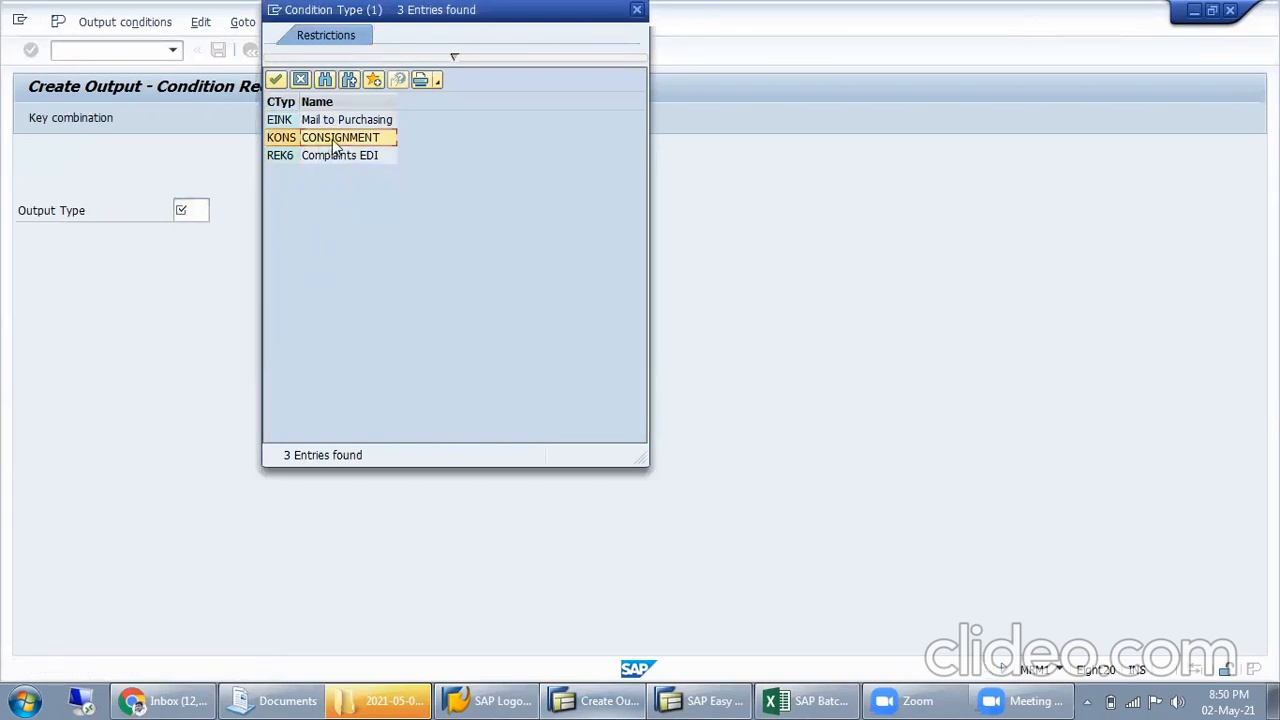
double_click(302, 135)
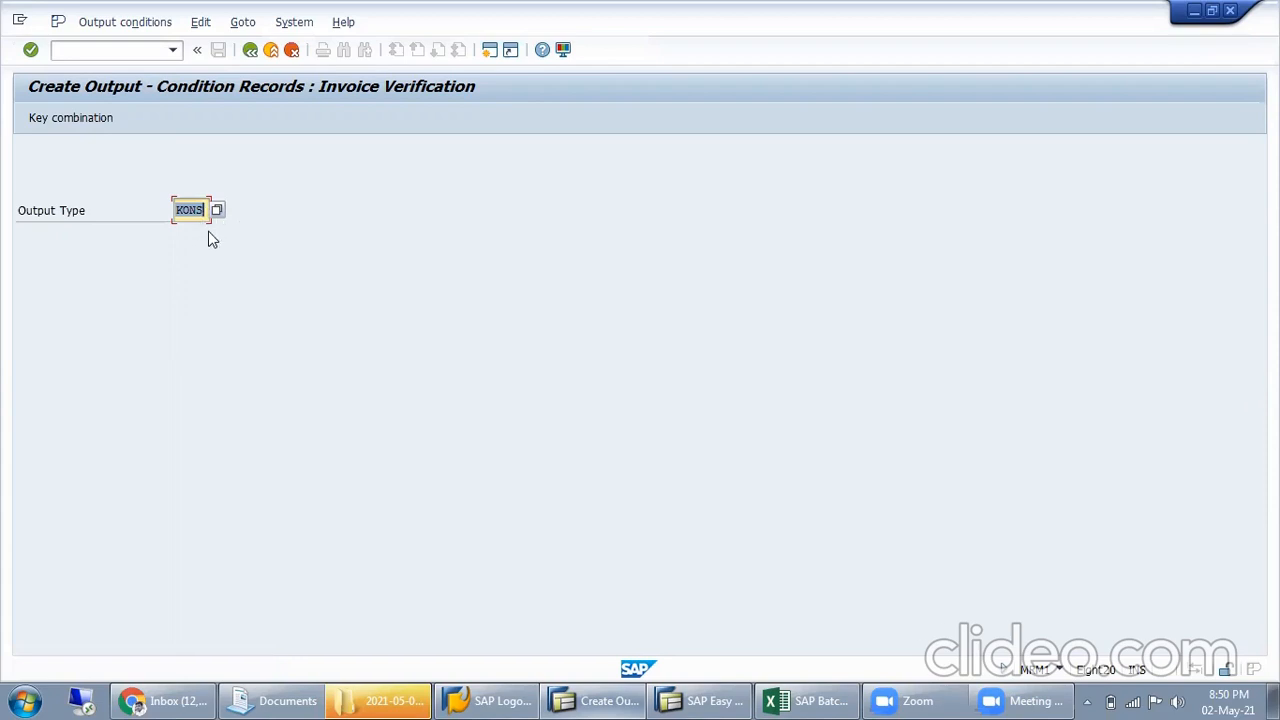
left_click(101, 118)
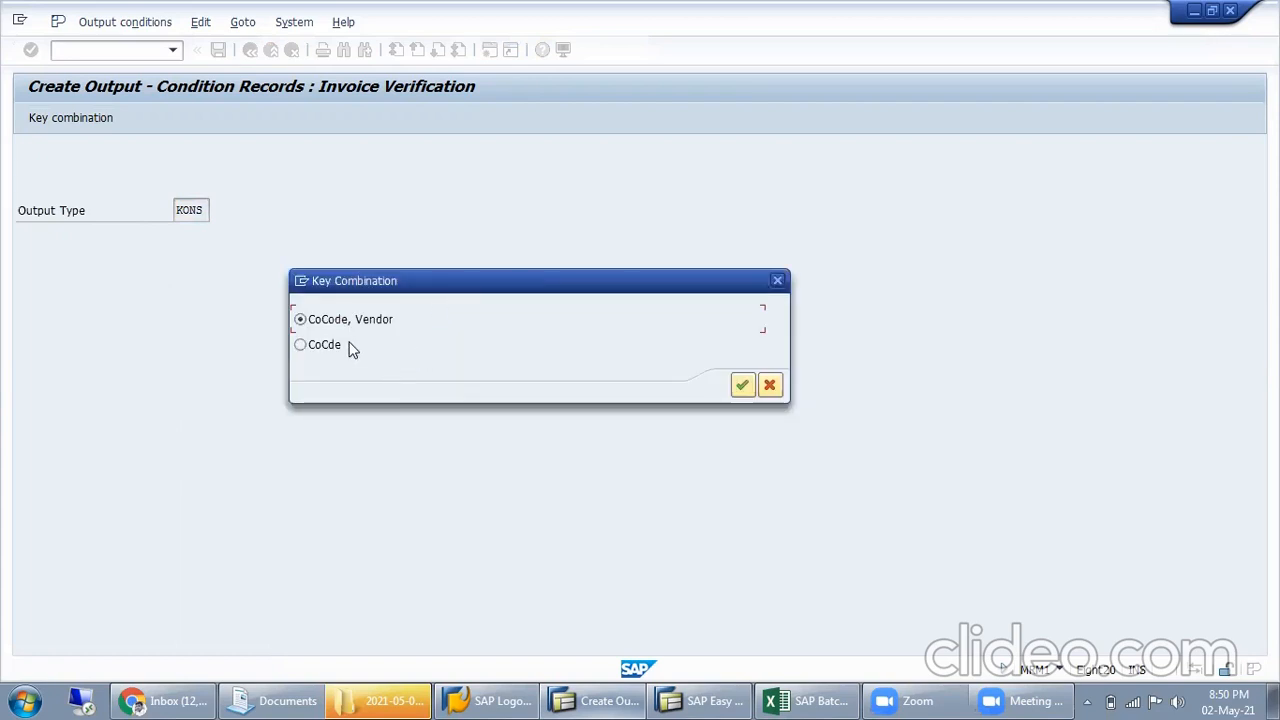
left_click(741, 386)
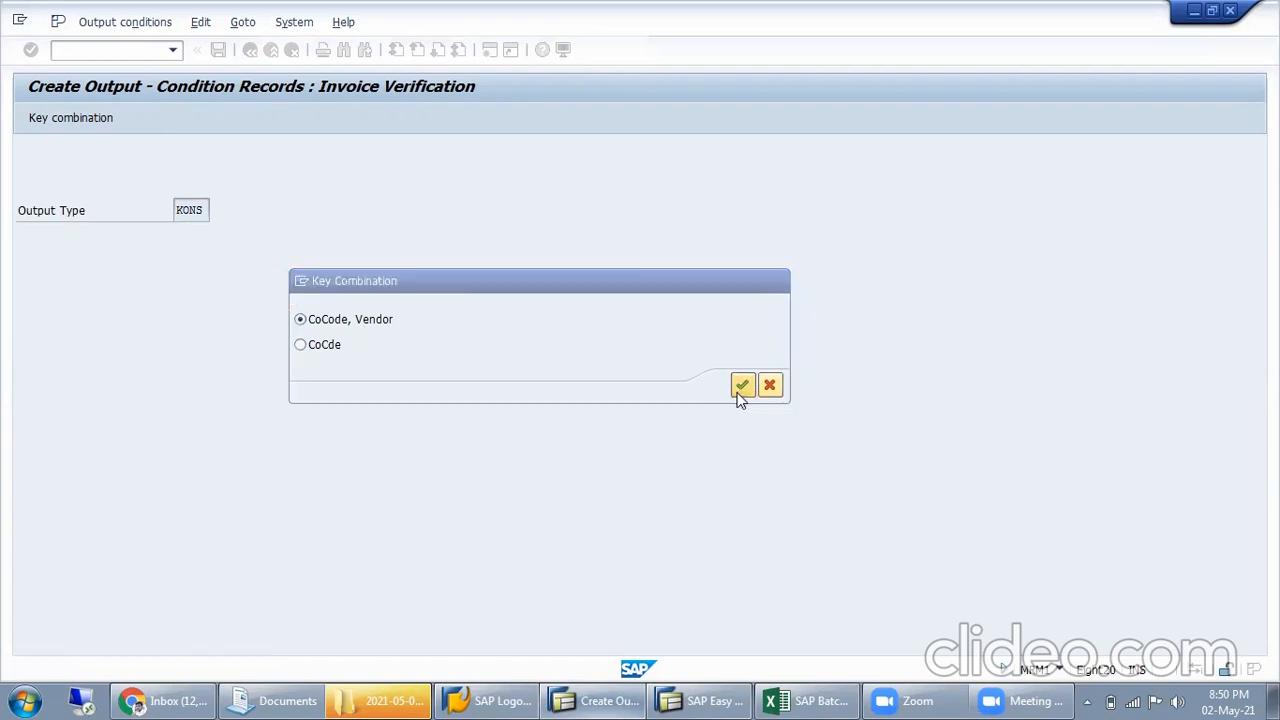
Check the vendor code in cell I125 of the Excel workbook and enter vendor 10036 in the first condition record in SAP
left_click(101, 262)
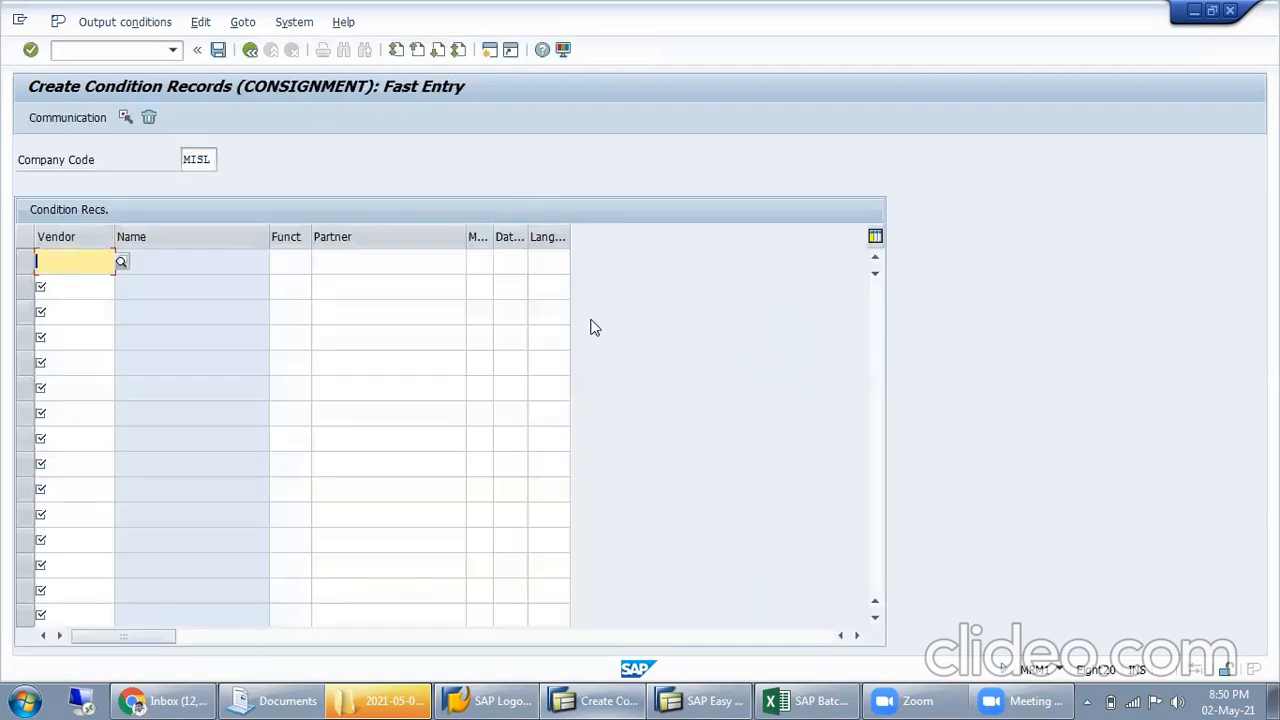
left_click(812, 700)
left_click(820, 436)
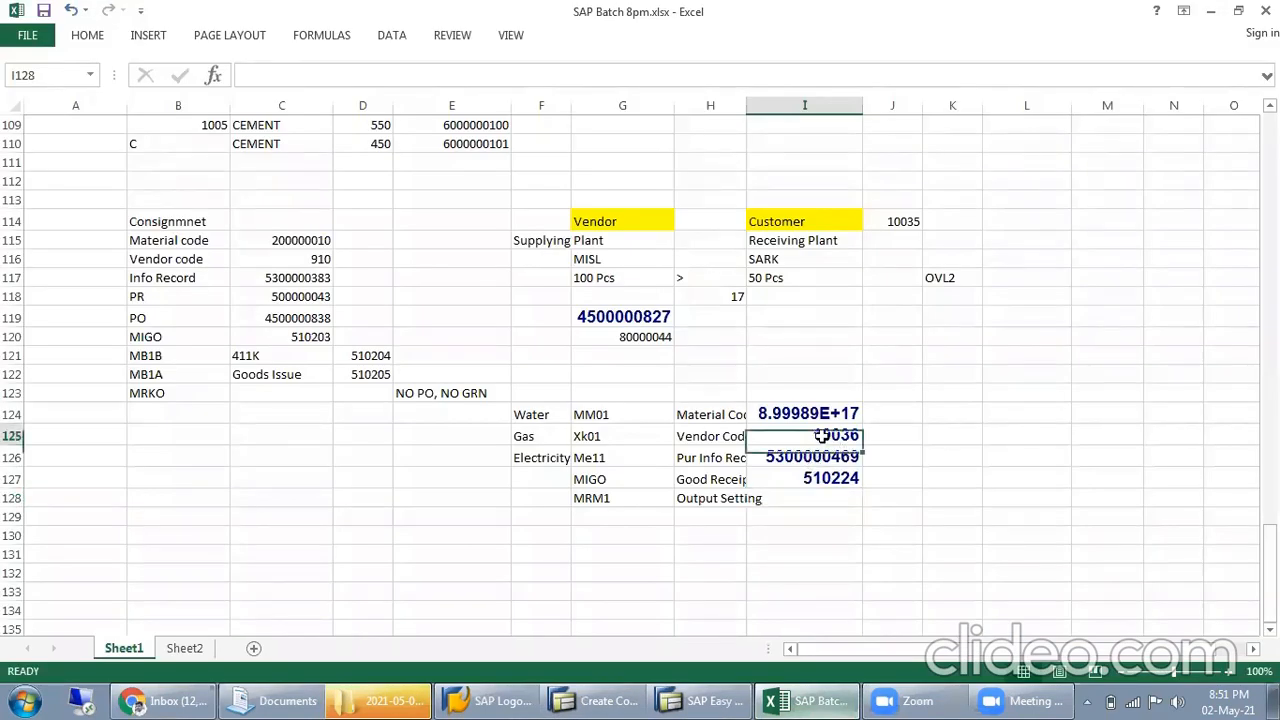
left_click(630, 700)
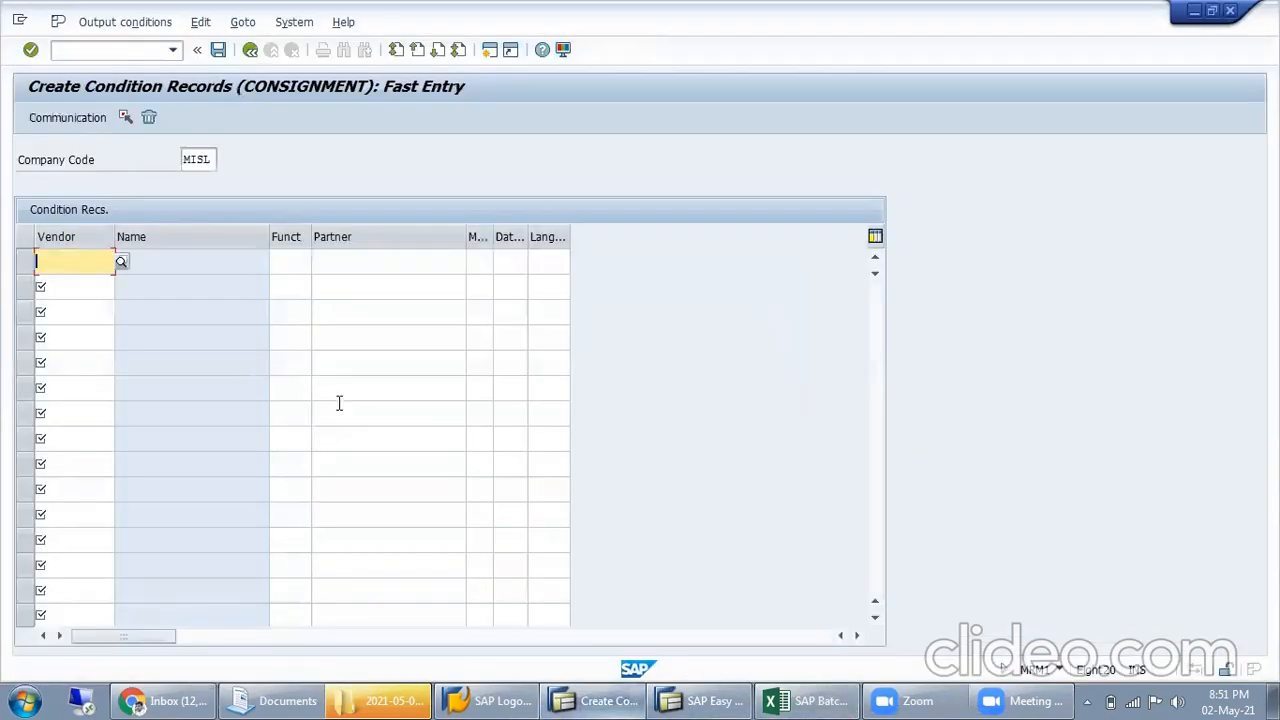
type("10036")
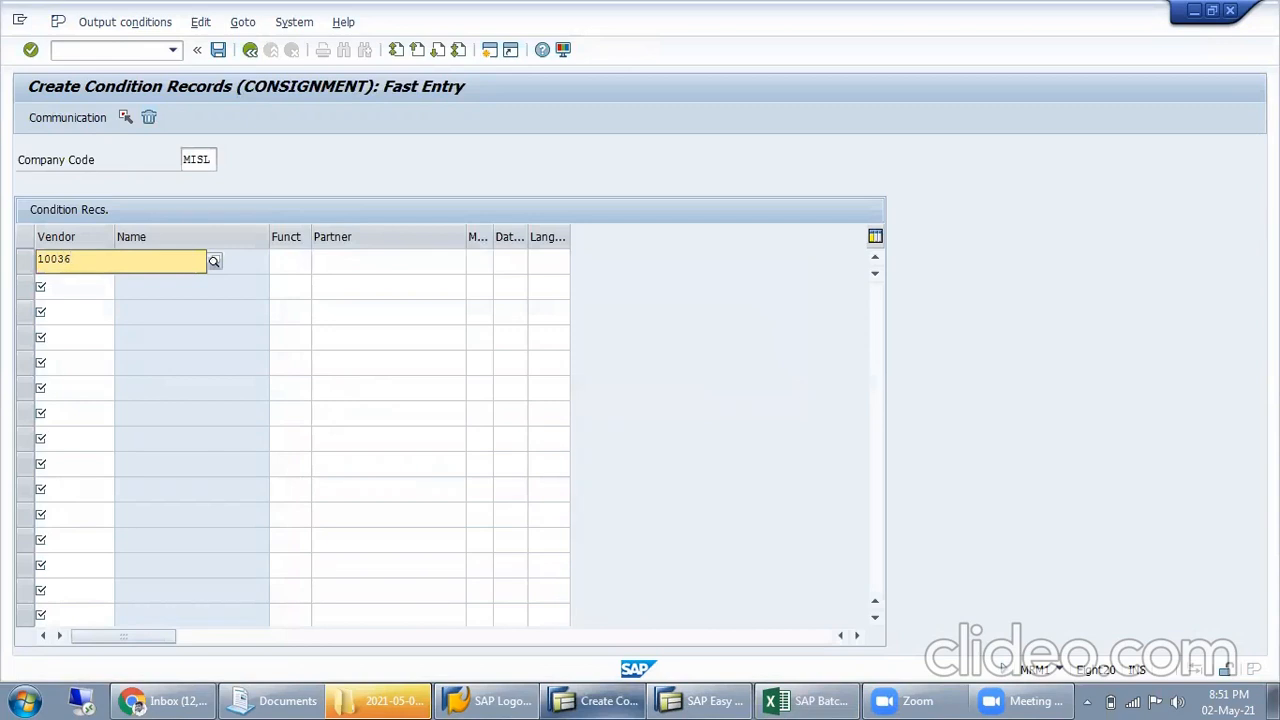
key("Return")
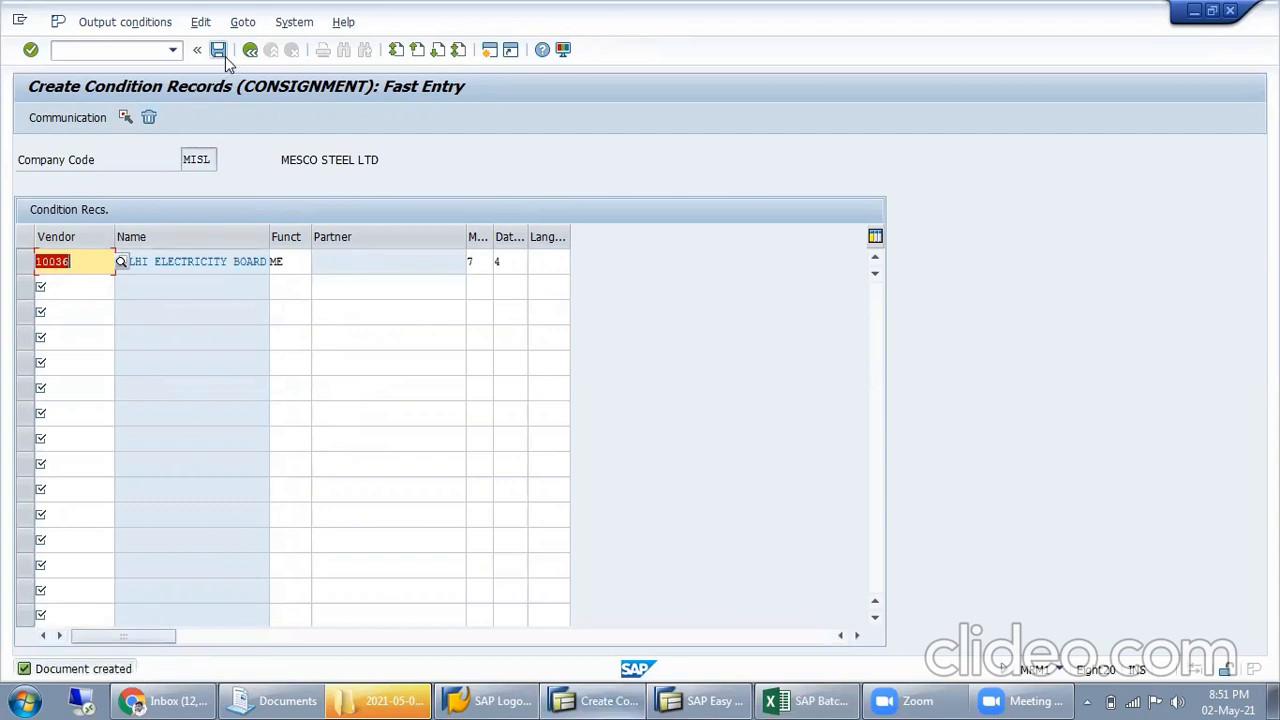
Open the communication settings of the vendor 10036 record with a dummy recipient assigned, and return to the condition records
left_click(88, 118)
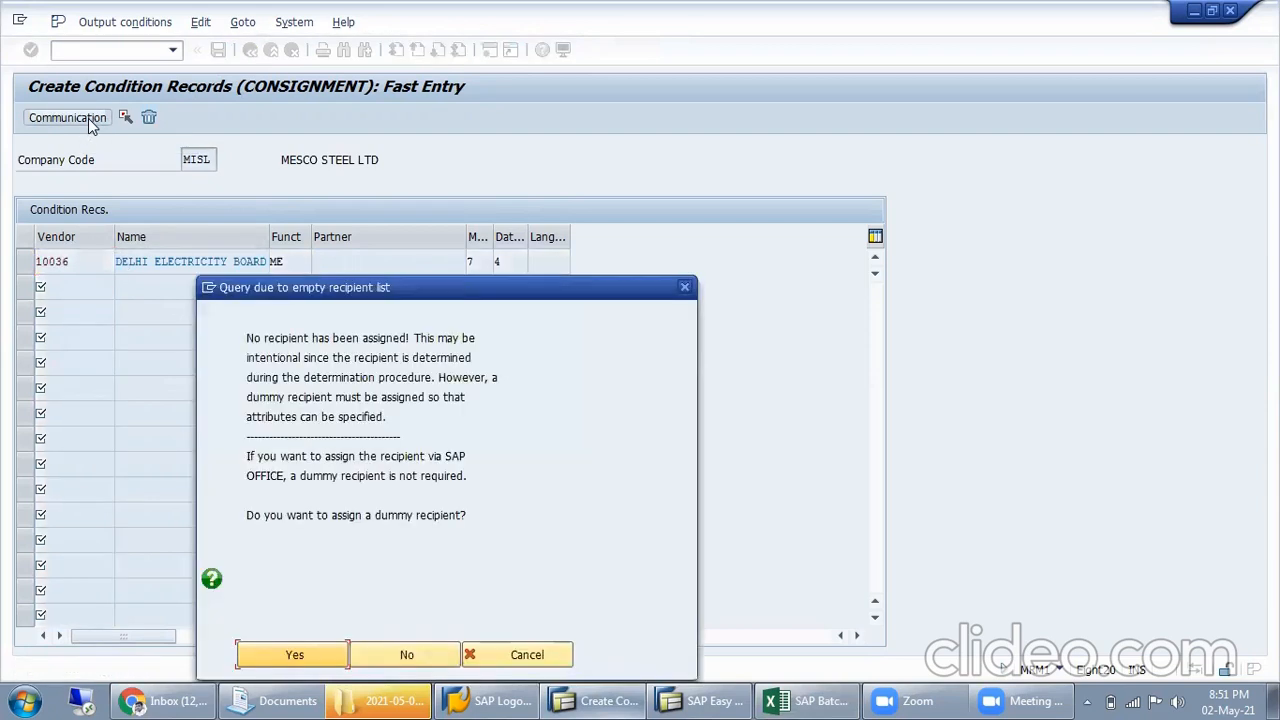
left_click_drag(246, 338, 478, 339)
left_click(684, 289)
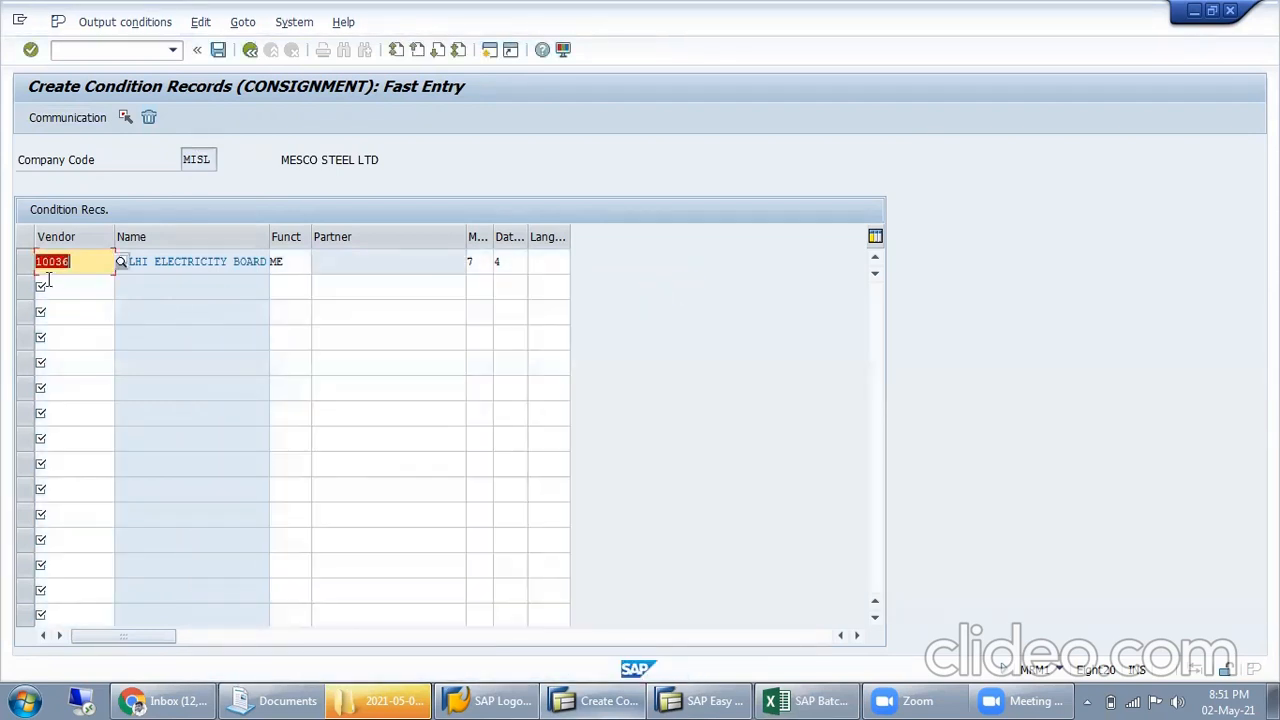
left_click(24, 261)
left_click(79, 124)
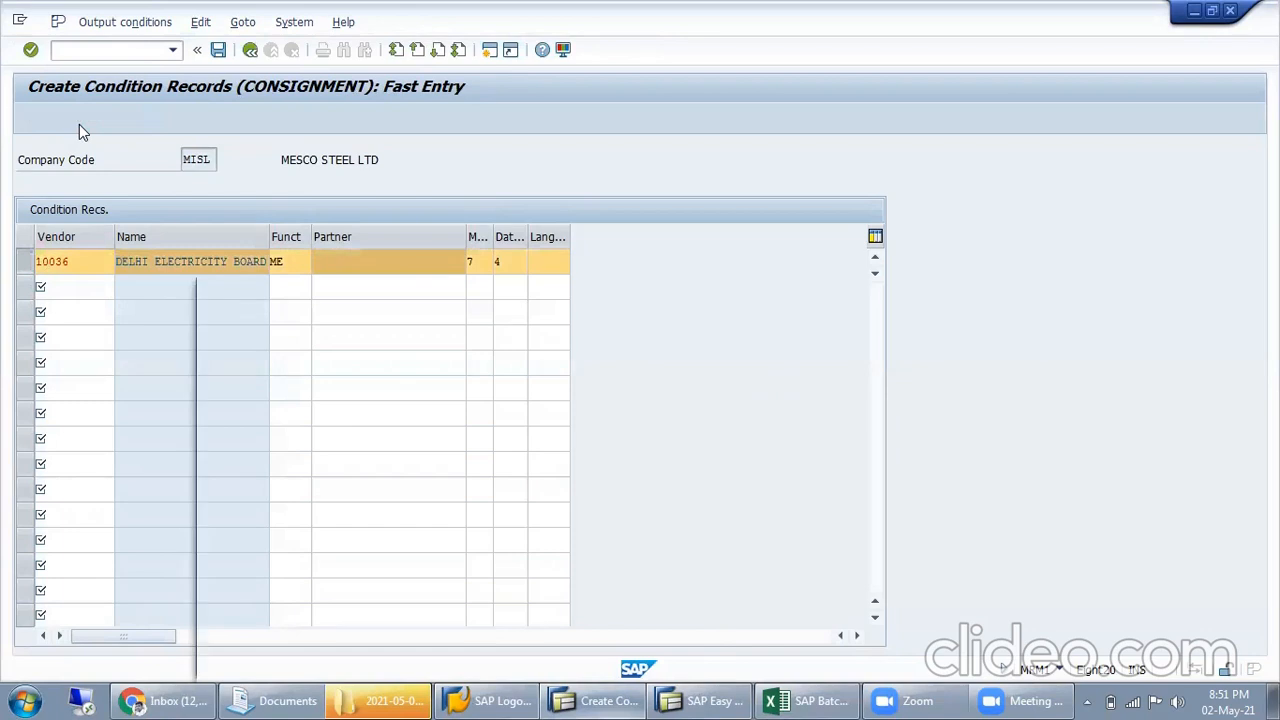
left_click(297, 655)
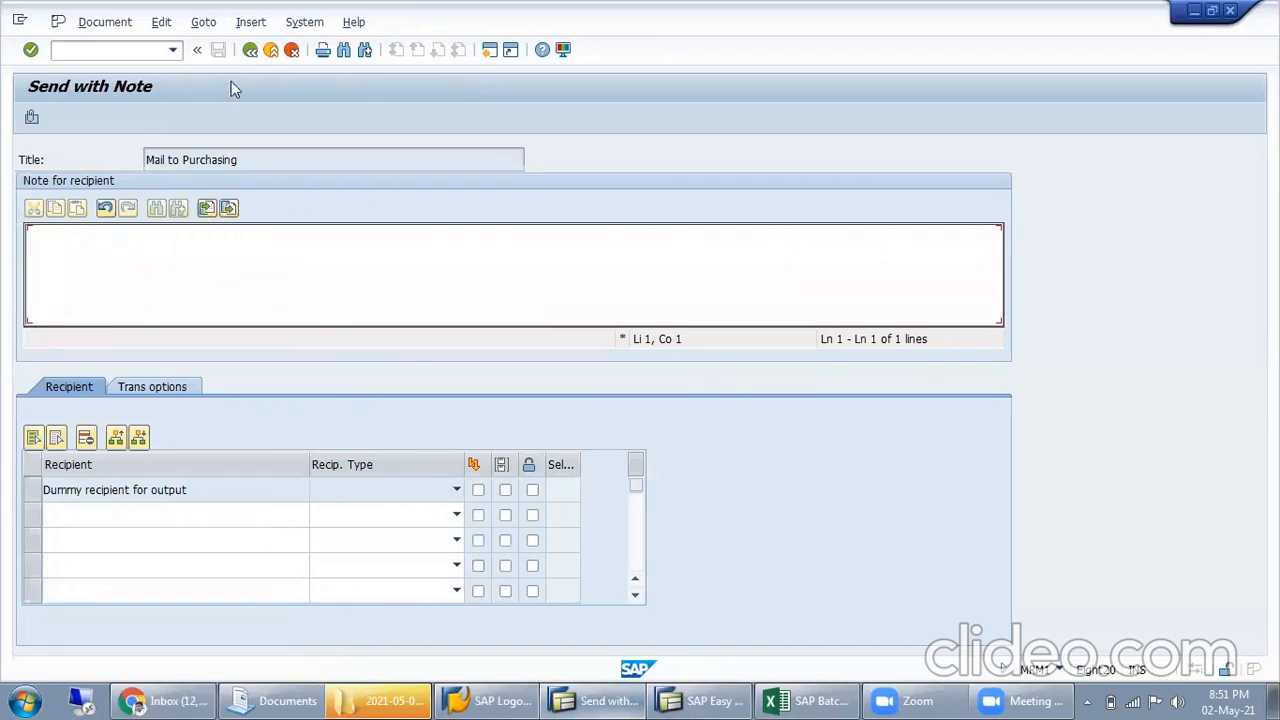
left_click(251, 52)
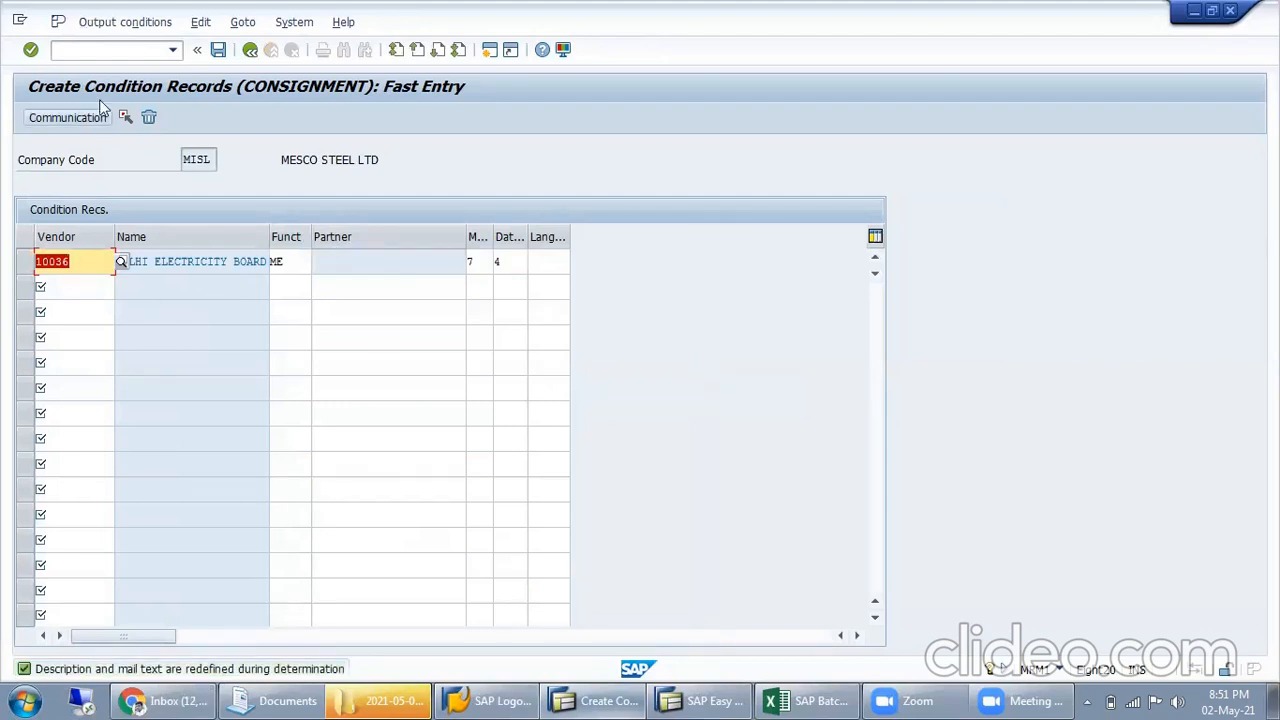
Reopen the vendor record's mail screen with a dummy recipient and examine the first recipient entry
left_click(123, 24)
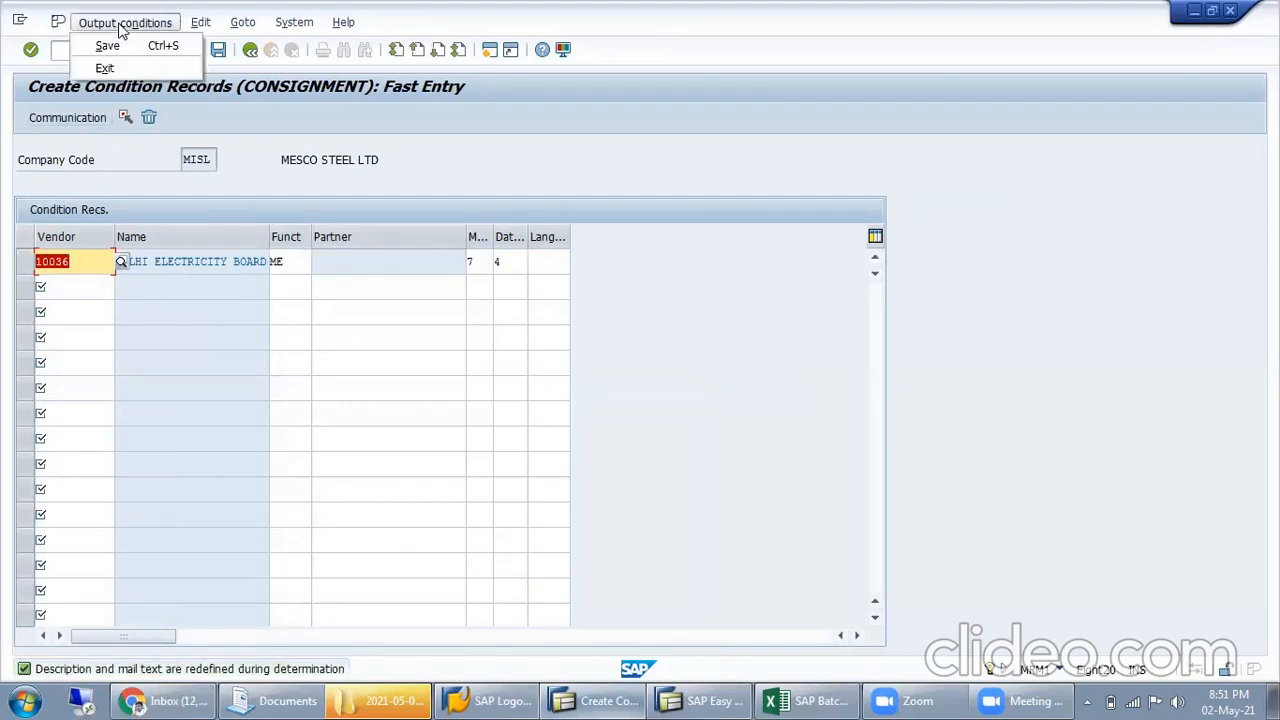
left_click(240, 23)
left_click(255, 46)
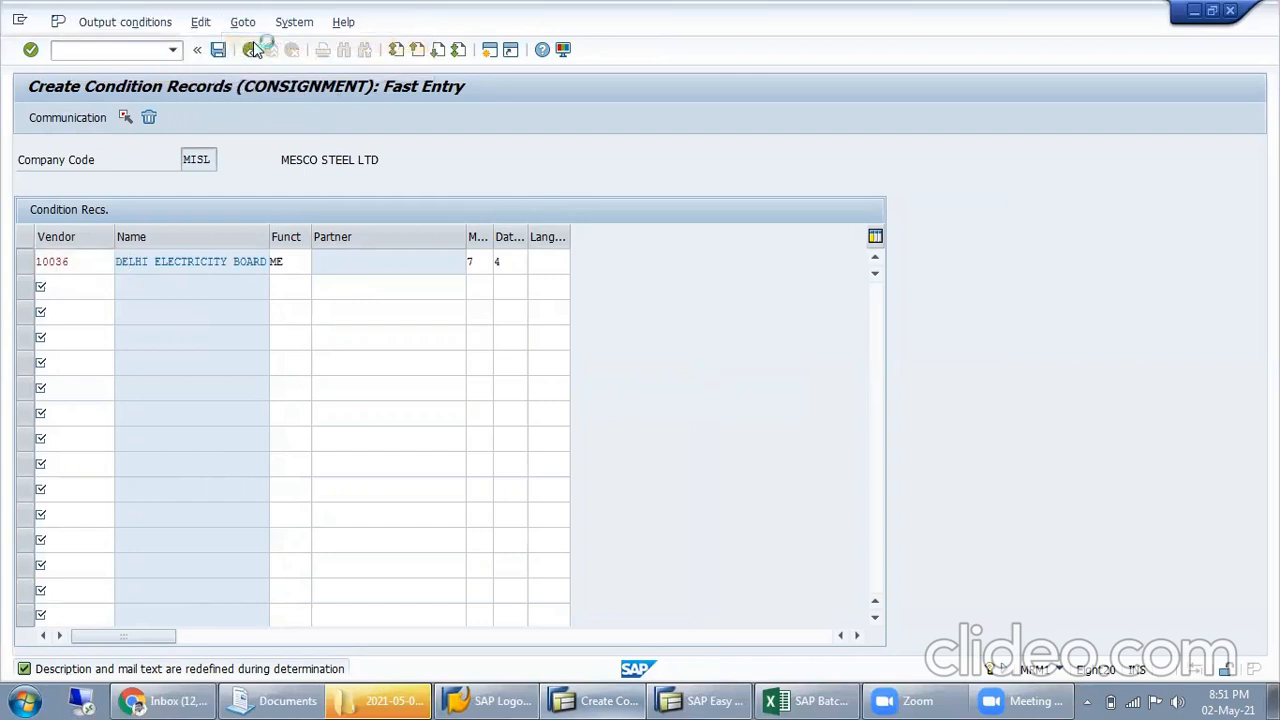
left_click(684, 287)
double_click(197, 261)
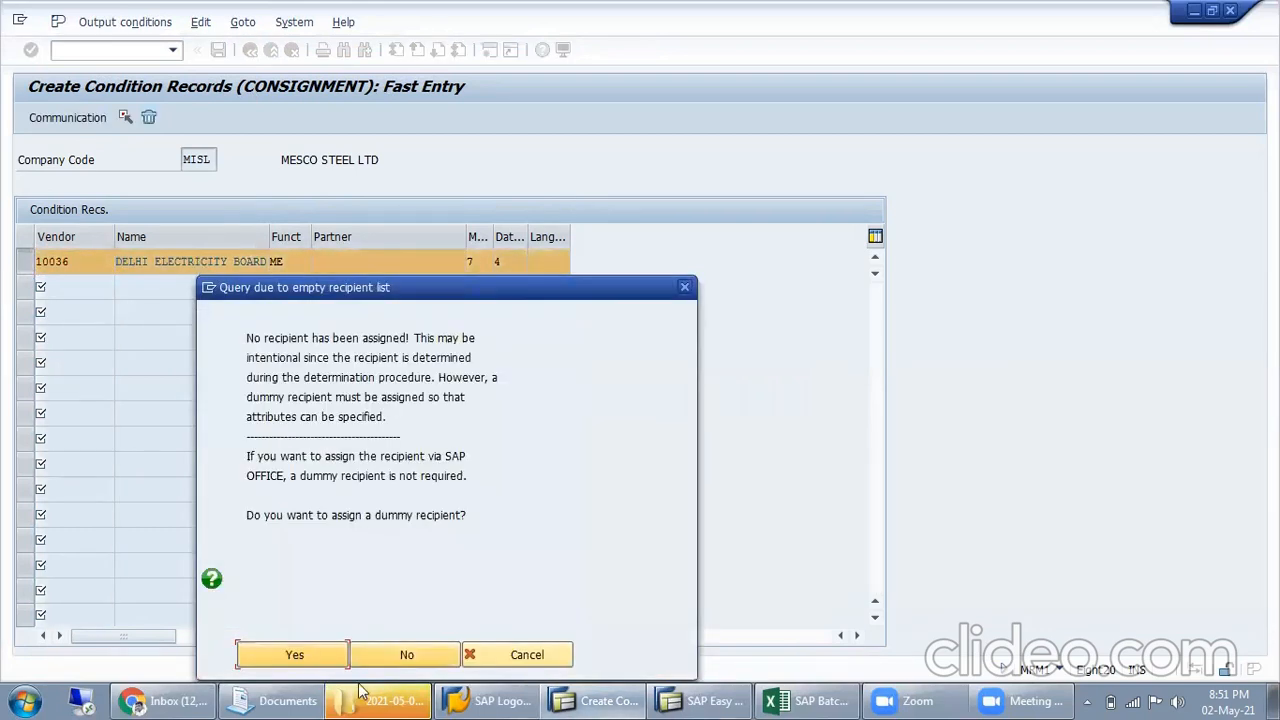
left_click(315, 653)
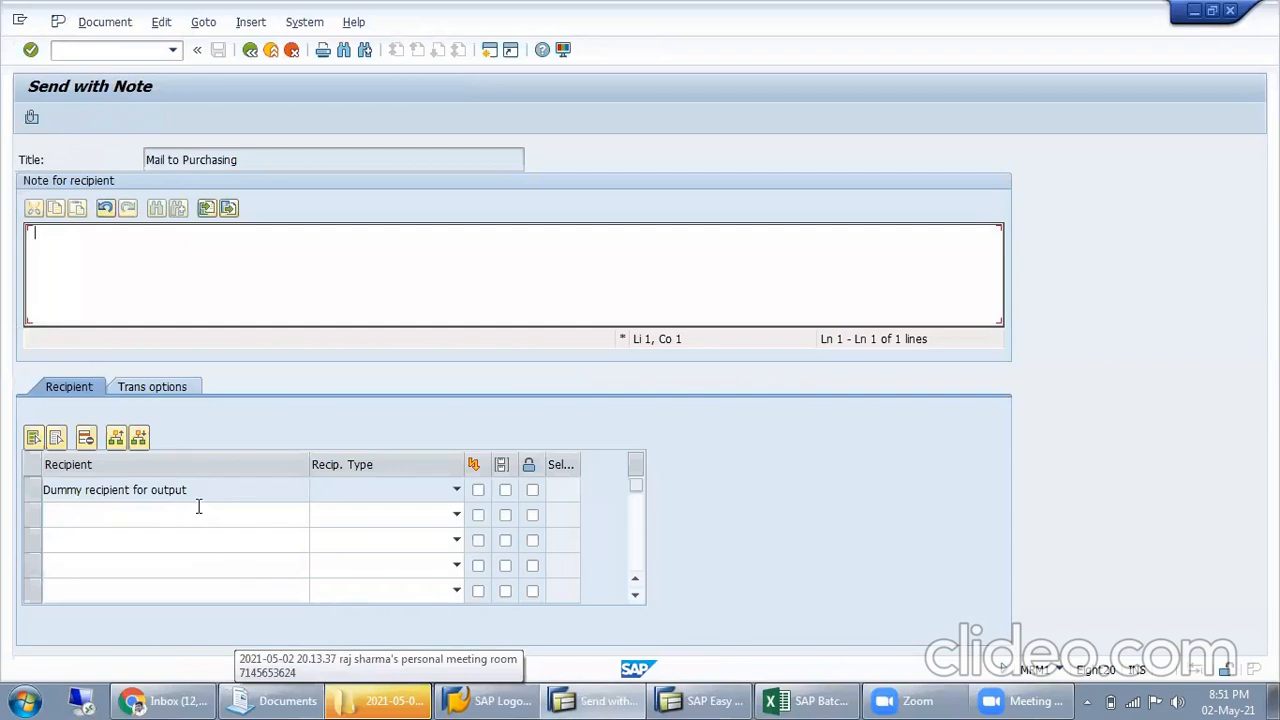
left_click_drag(212, 491, 59, 491)
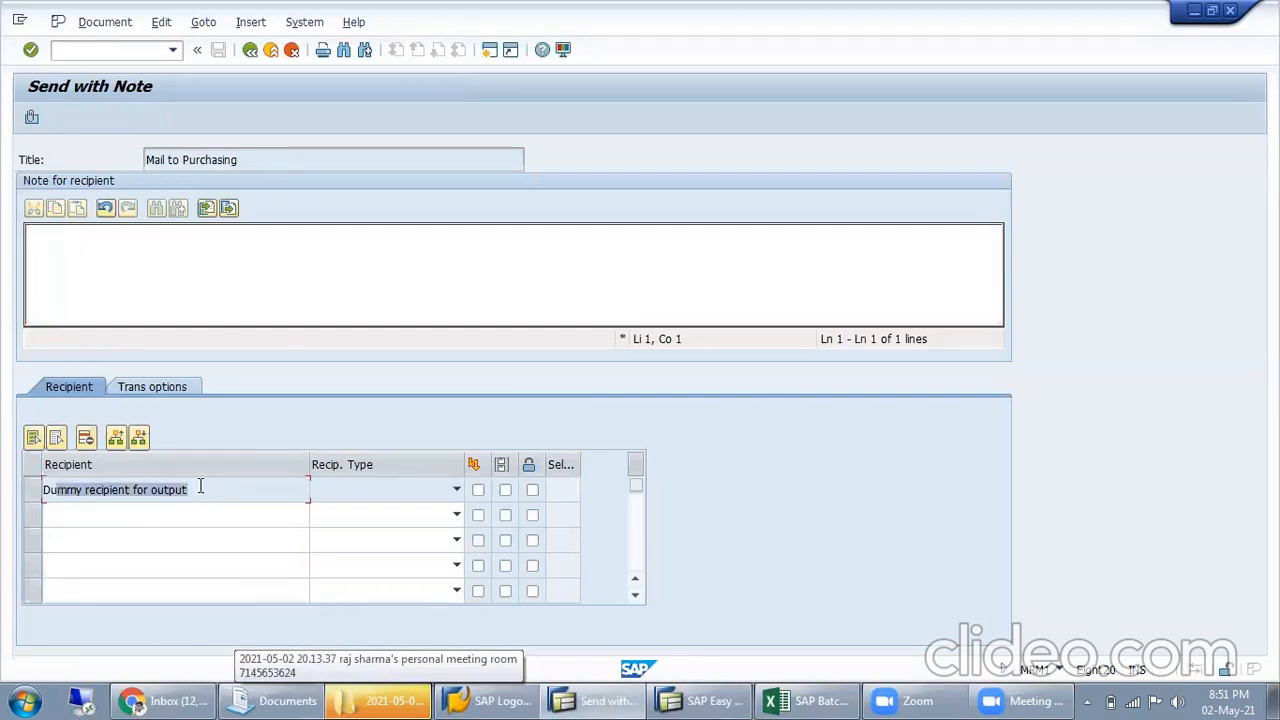
left_click(199, 486)
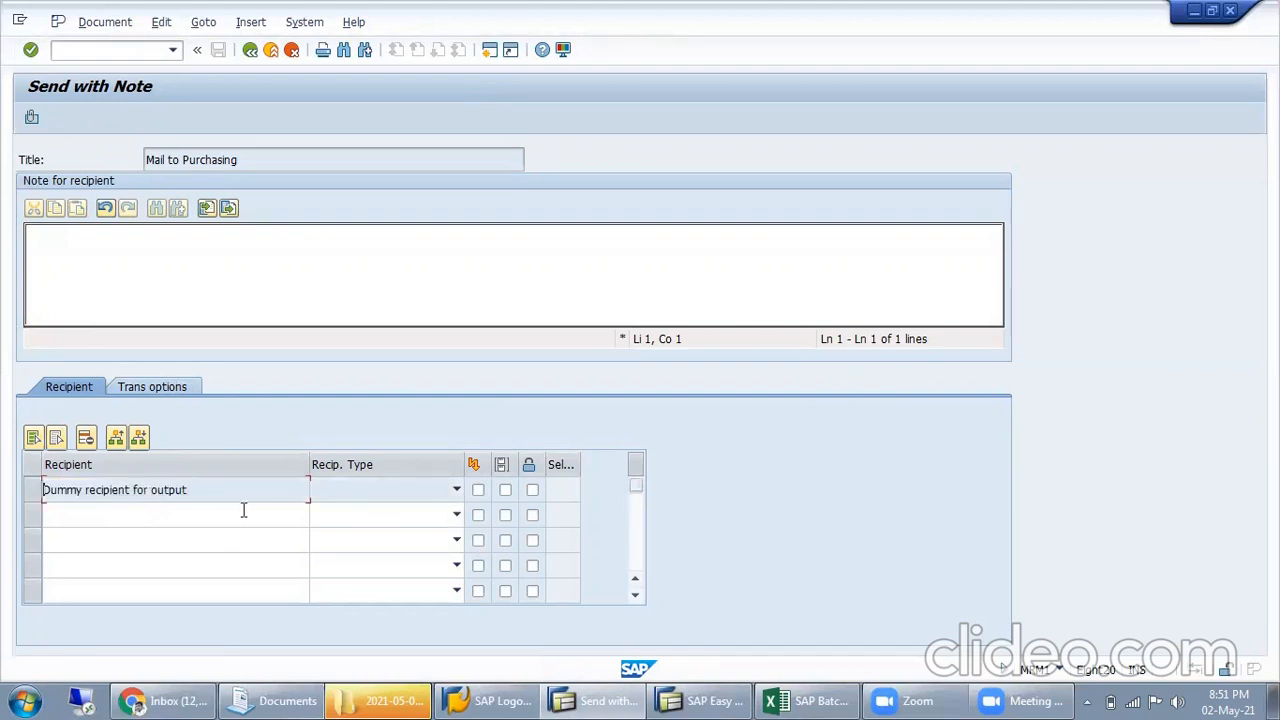
Examine the available recipient types and the recipient search options for the second row, and return to the condition records
left_click(183, 517)
left_click(384, 491)
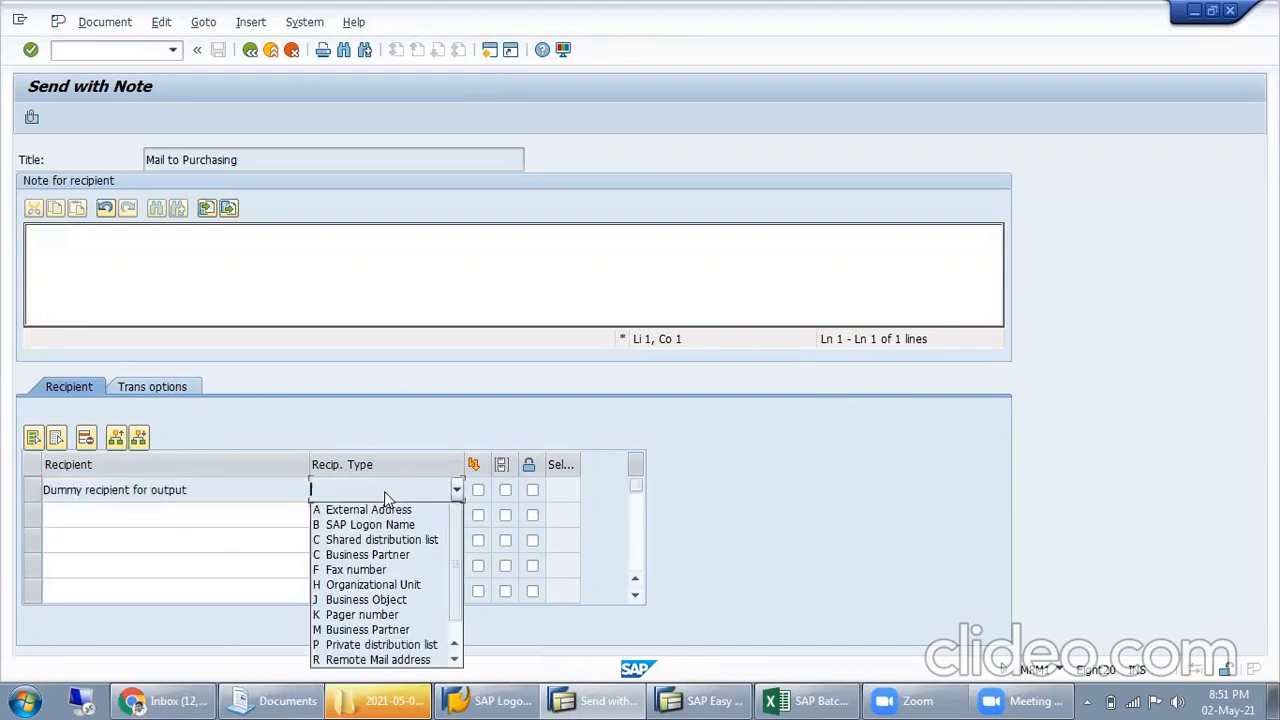
left_click(210, 513)
left_click(212, 513)
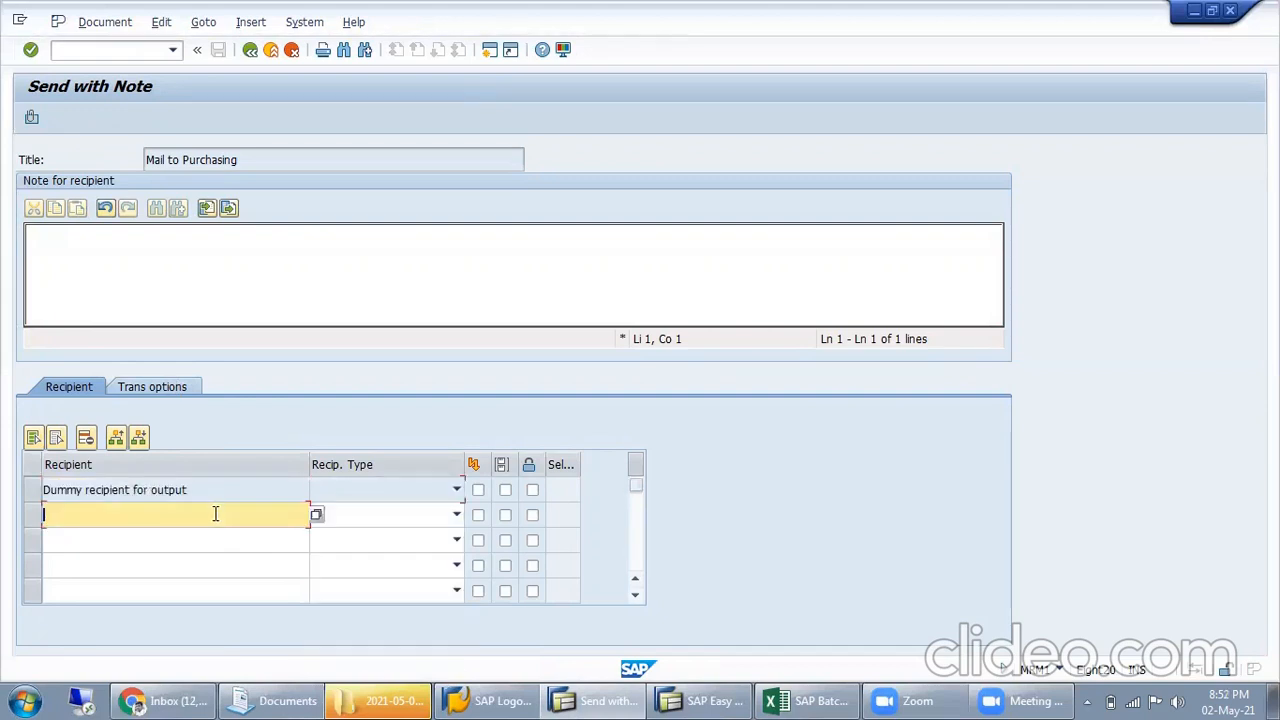
left_click(315, 515)
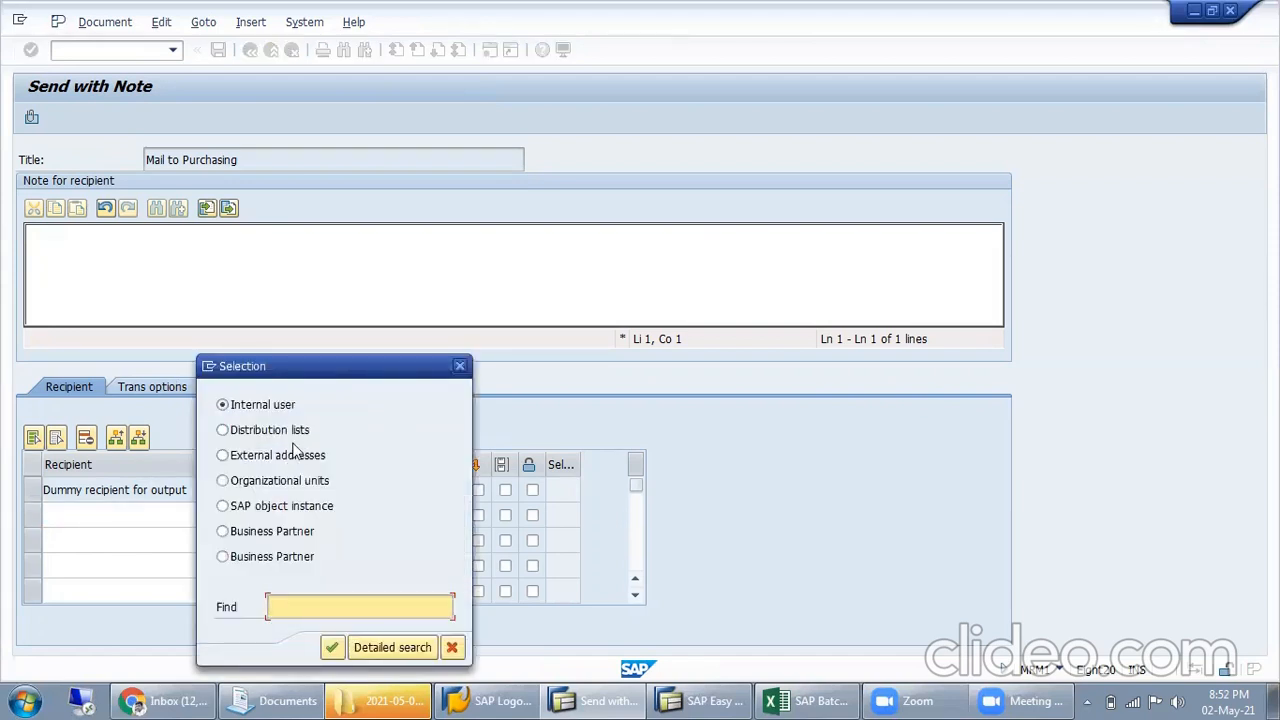
left_click(460, 368)
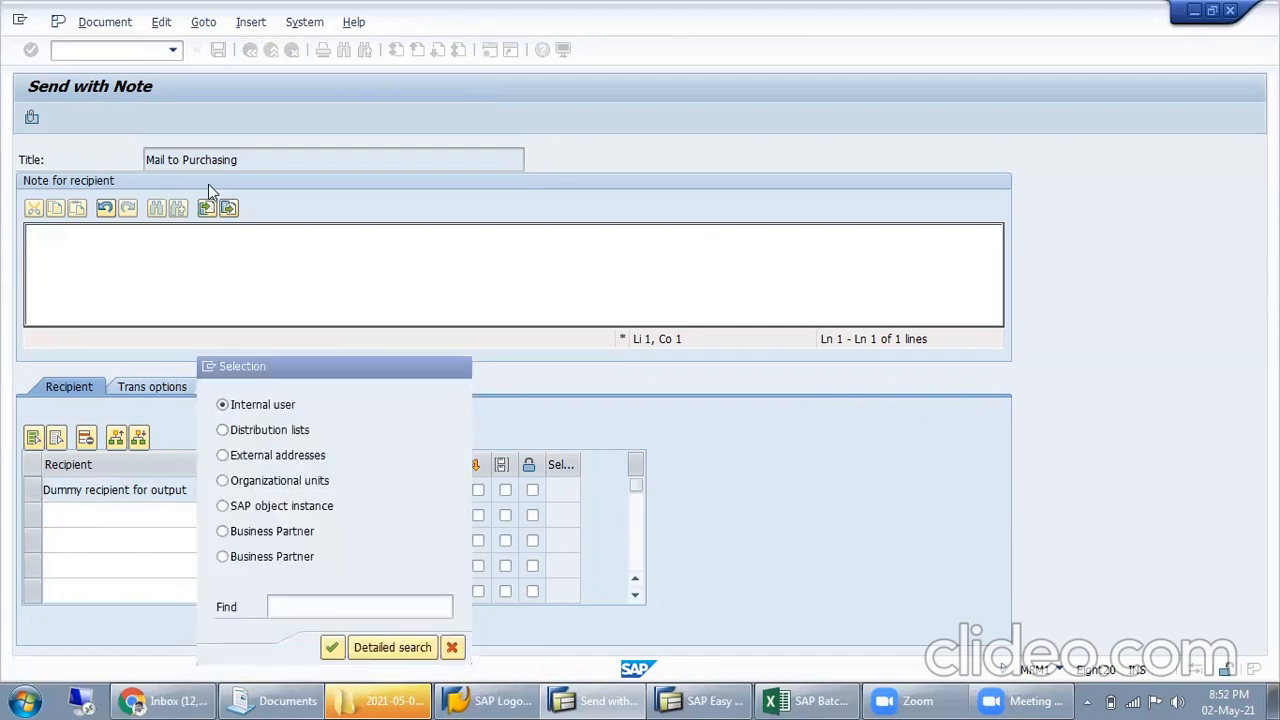
left_click(249, 51)
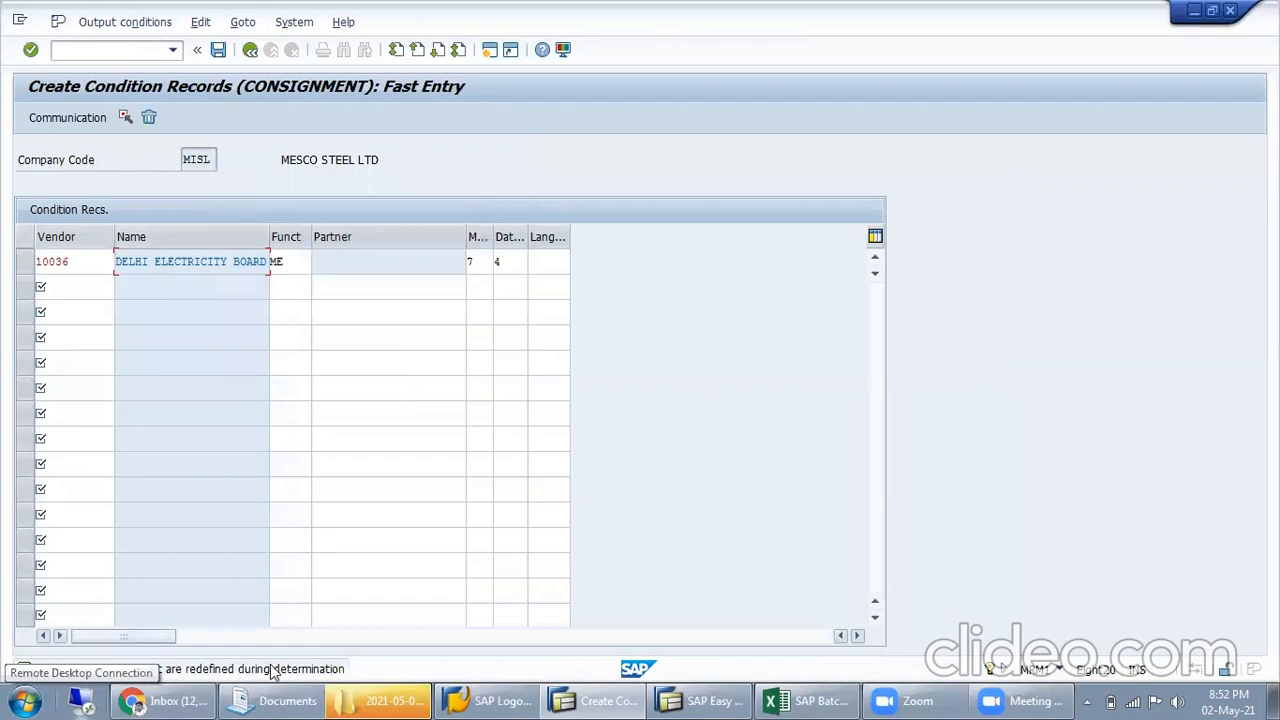
Open the communication settings of the selected vendor record, declining to assign a dummy recipient
left_click(380, 253)
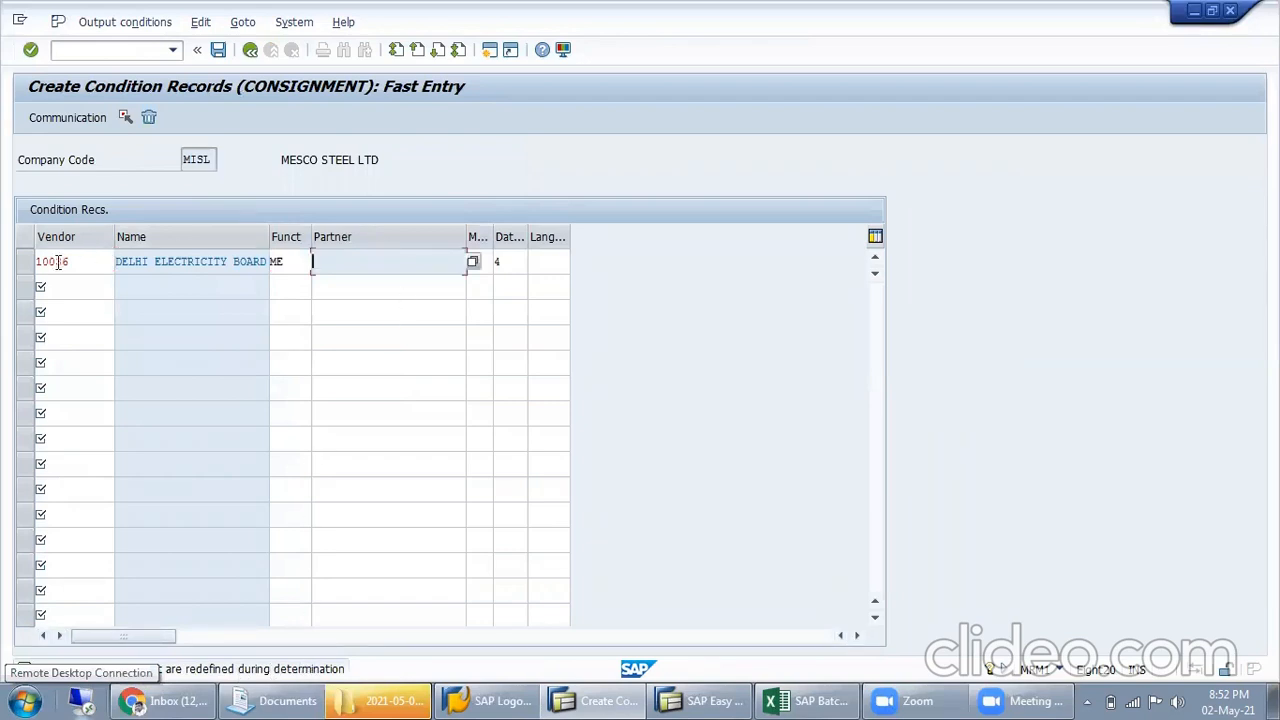
left_click(22, 262)
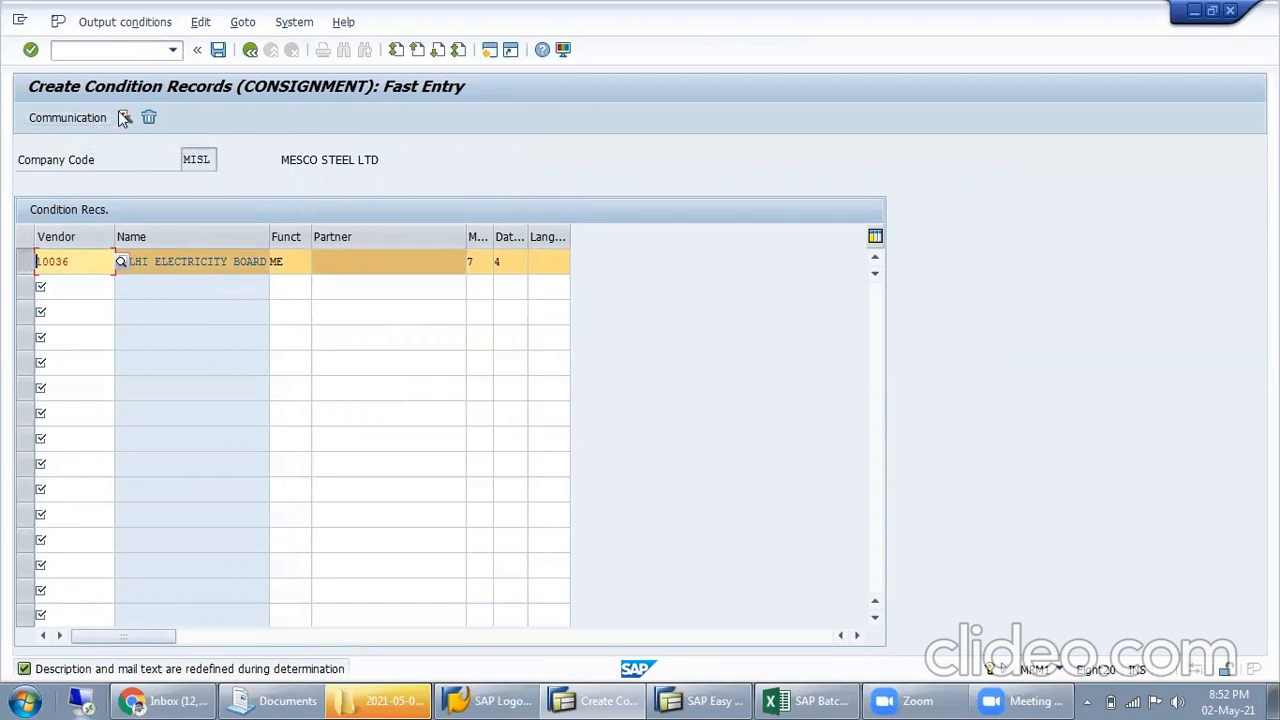
left_click(121, 113)
left_click(90, 120)
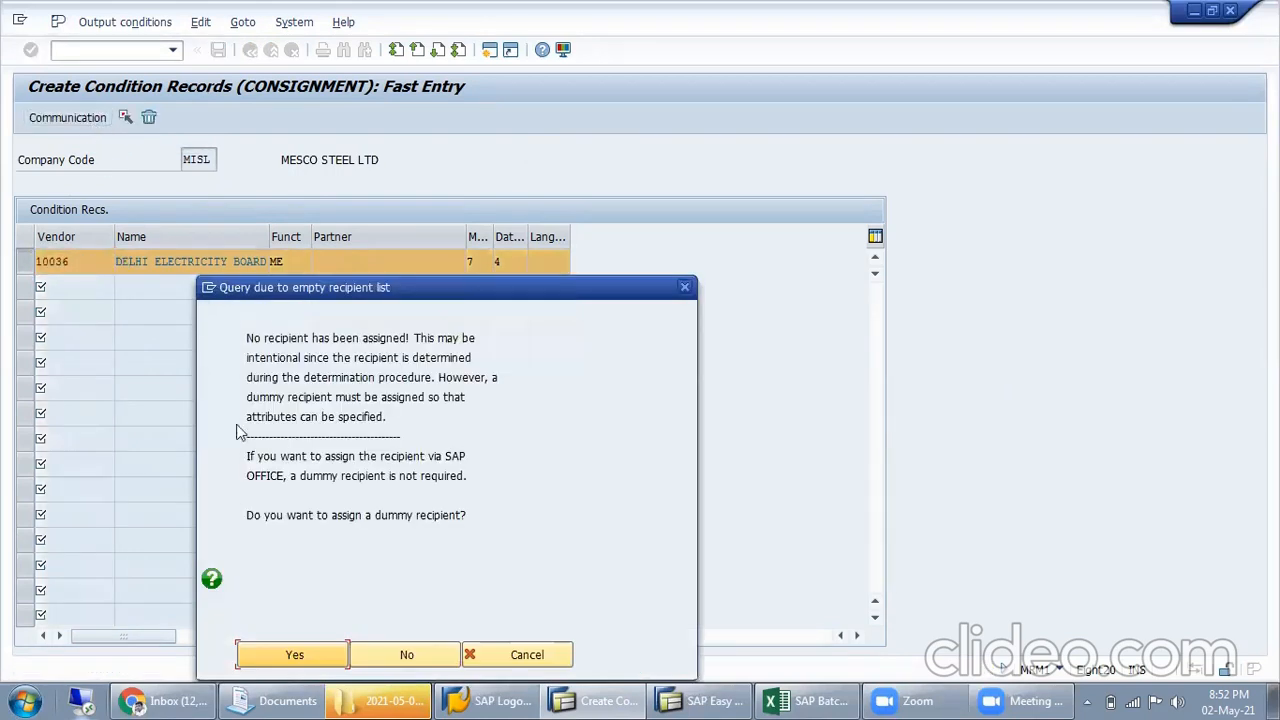
left_click(420, 654)
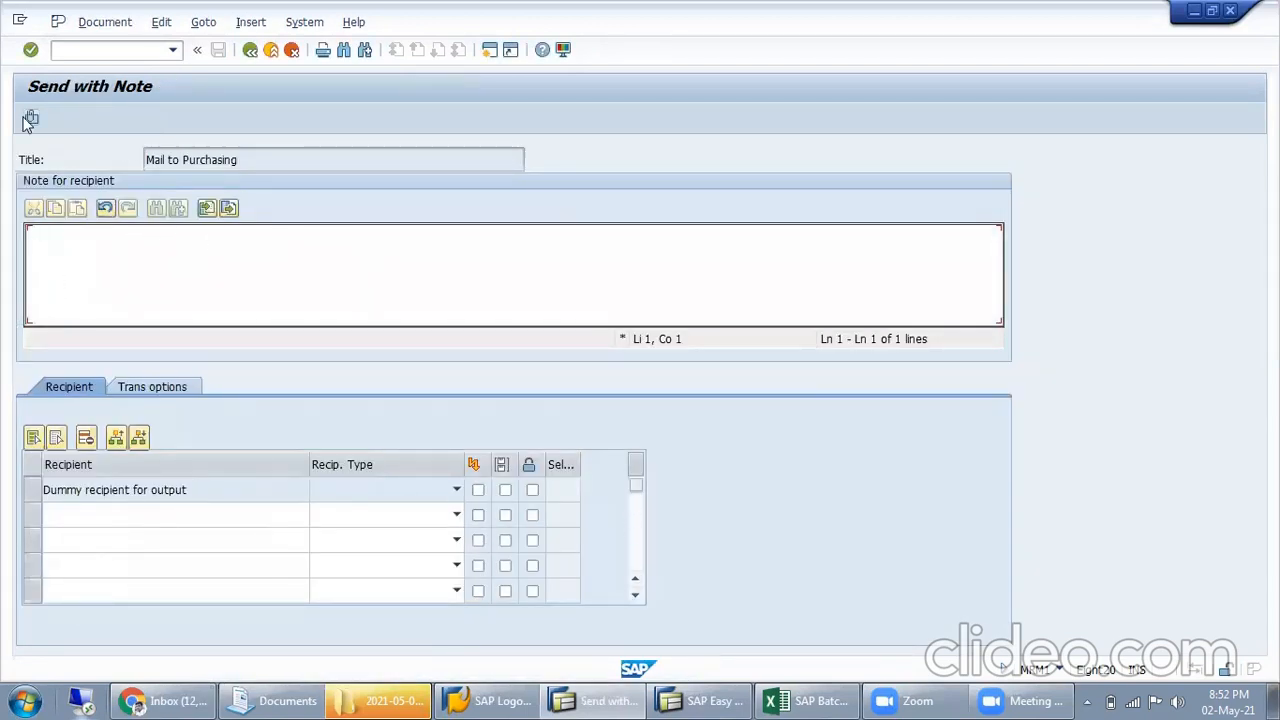
Check the commands available for the mail note and go back to the condition records without editing it
left_click(104, 22)
left_click(387, 150)
left_click(202, 25)
mouse_move(156, 29)
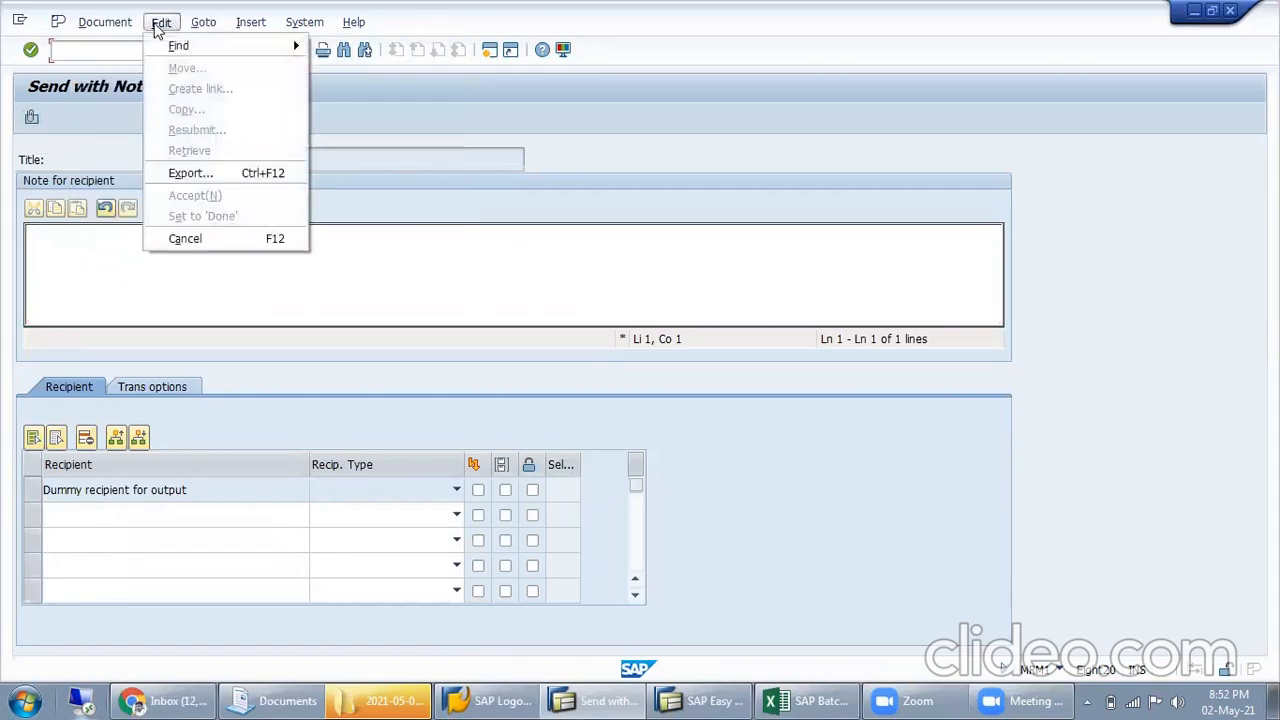
left_click(373, 113)
left_click(248, 54)
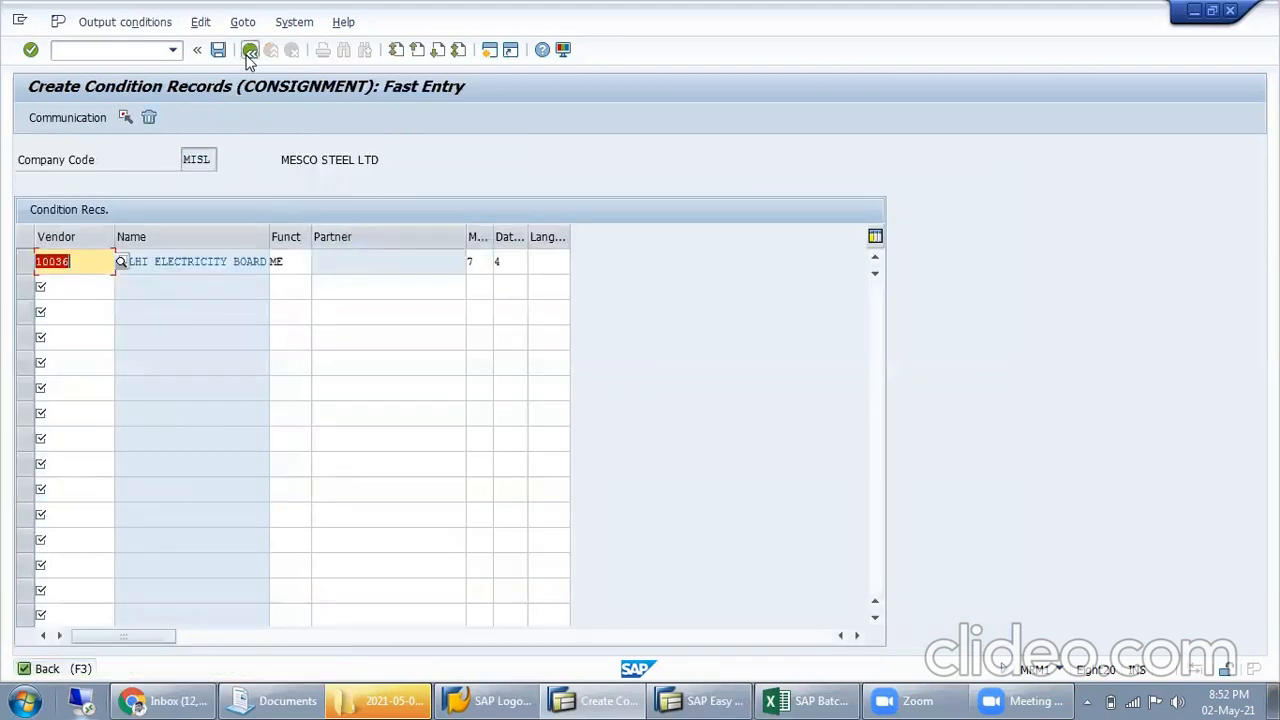
Try to leave the fast entry, decline to discard the unsaved data, and confirm the vendor record's entries
left_click(249, 52)
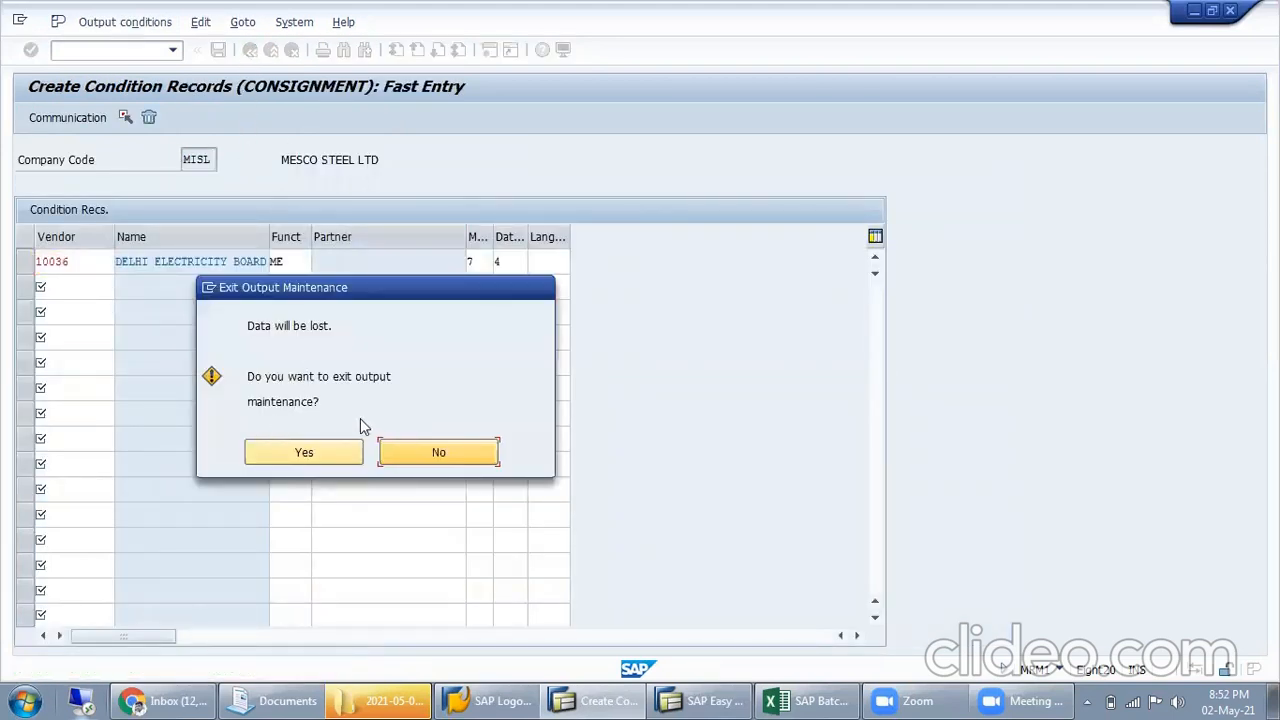
left_click(440, 452)
left_click(511, 261)
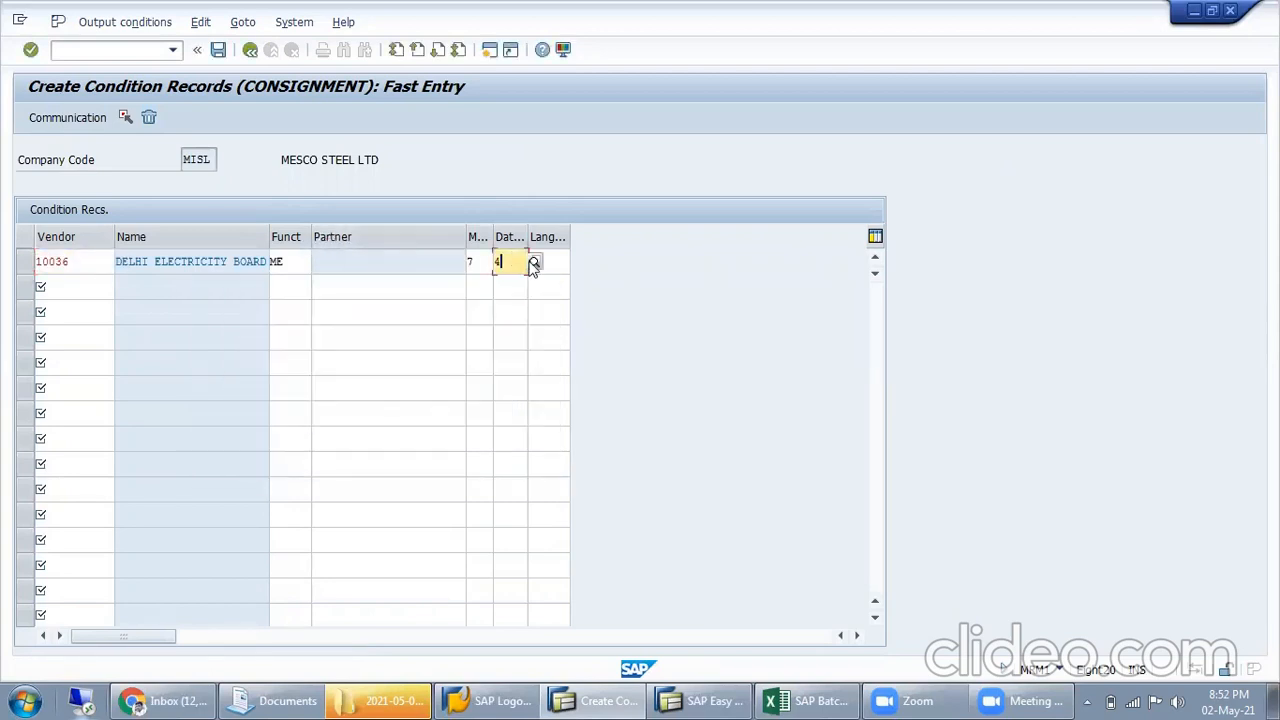
key("Return")
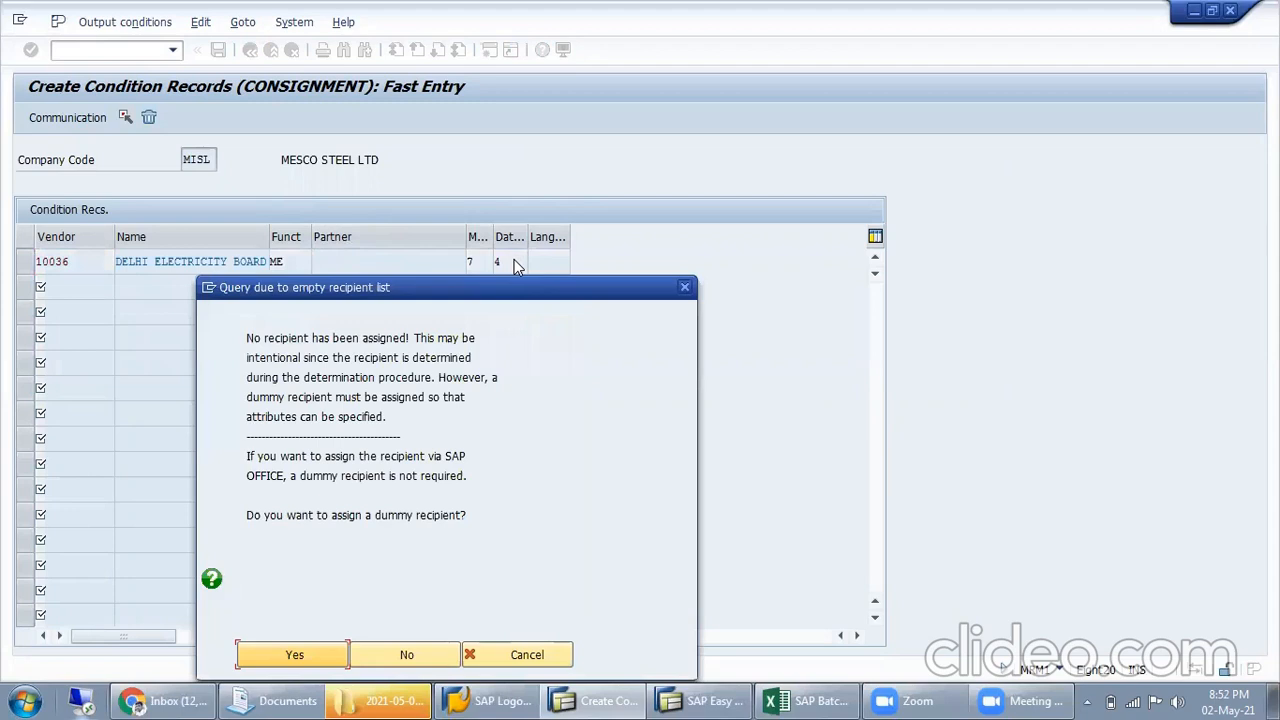
Read the query about the empty recipient list and agree to assign a dummy recipient
left_click_drag(265, 340, 455, 360)
left_click_drag(282, 377, 437, 378)
left_click(377, 398)
left_click_drag(288, 397, 418, 400)
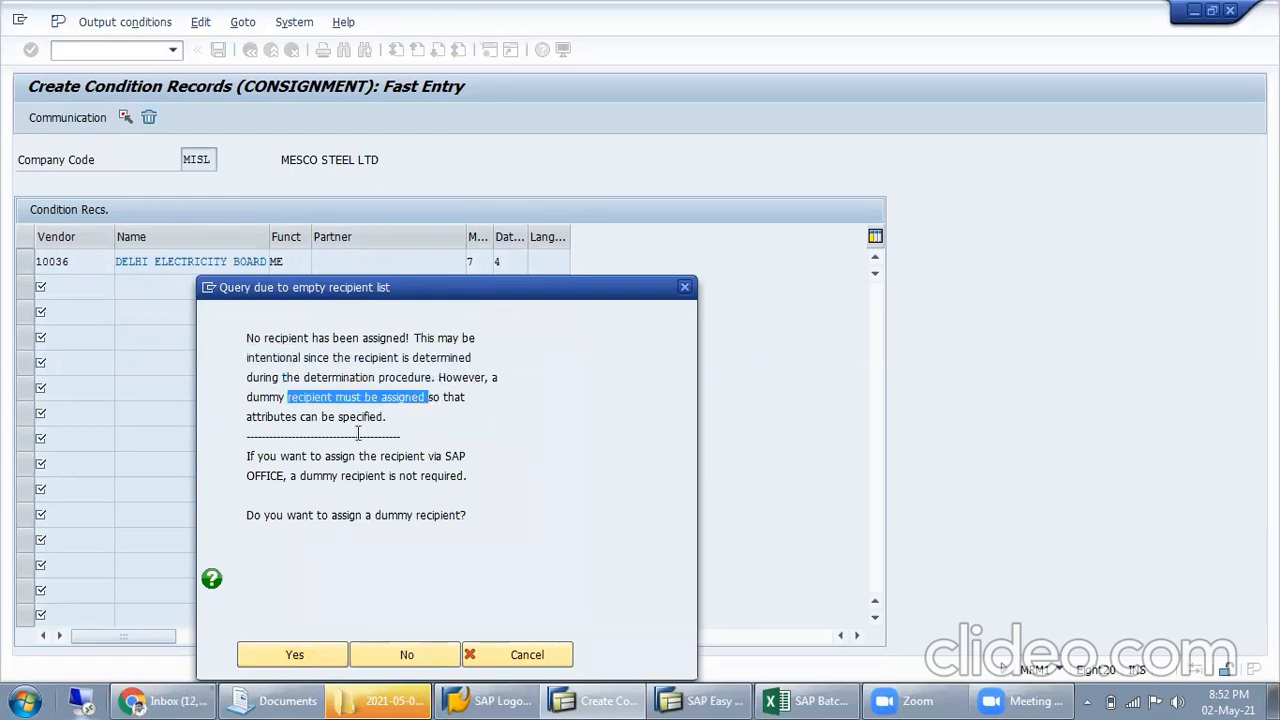
left_click_drag(279, 418, 383, 418)
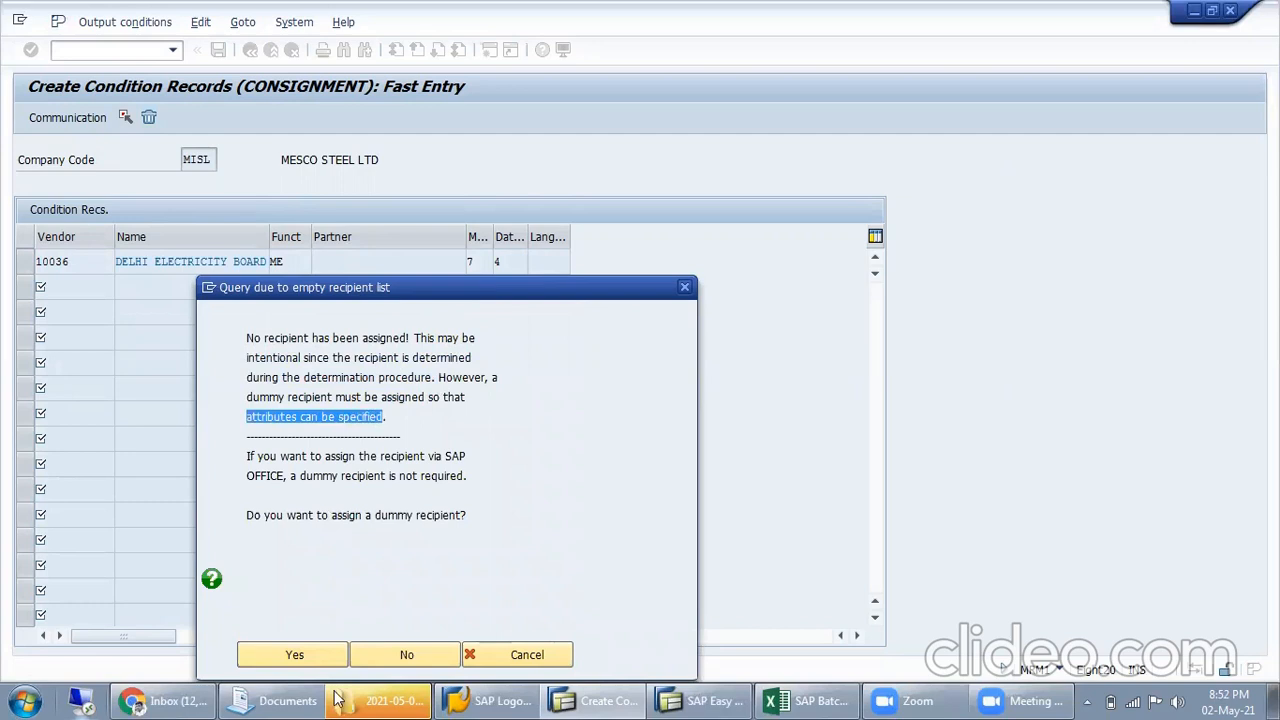
left_click(324, 654)
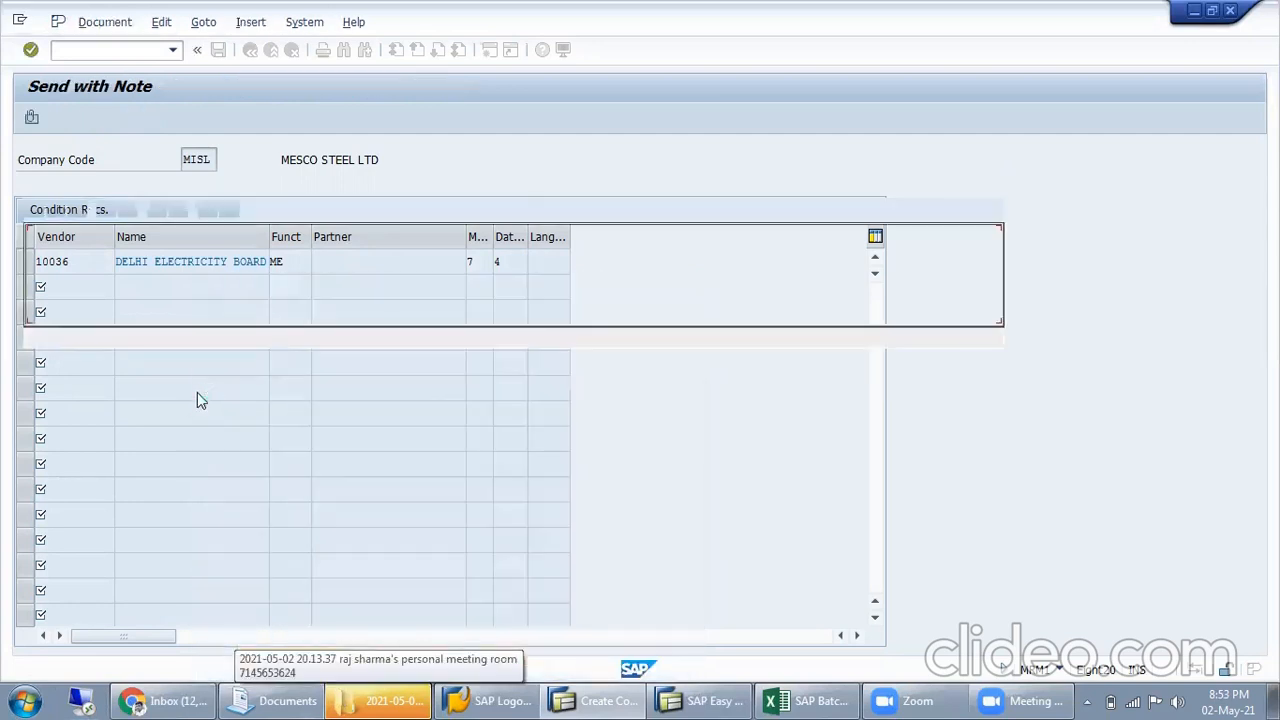
Examine the dummy recipient row in the Mail to Purchasing note, including its recipient type and delivery options
left_click(394, 494)
left_click(209, 498)
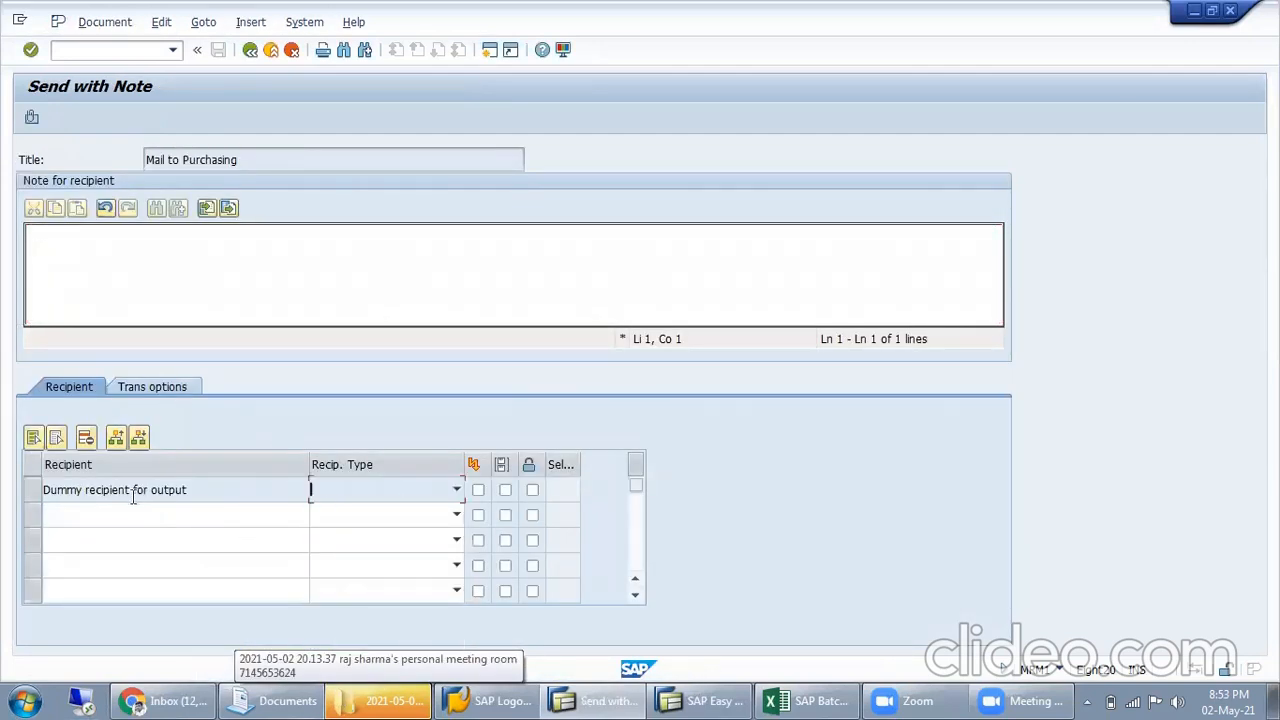
left_click(35, 495)
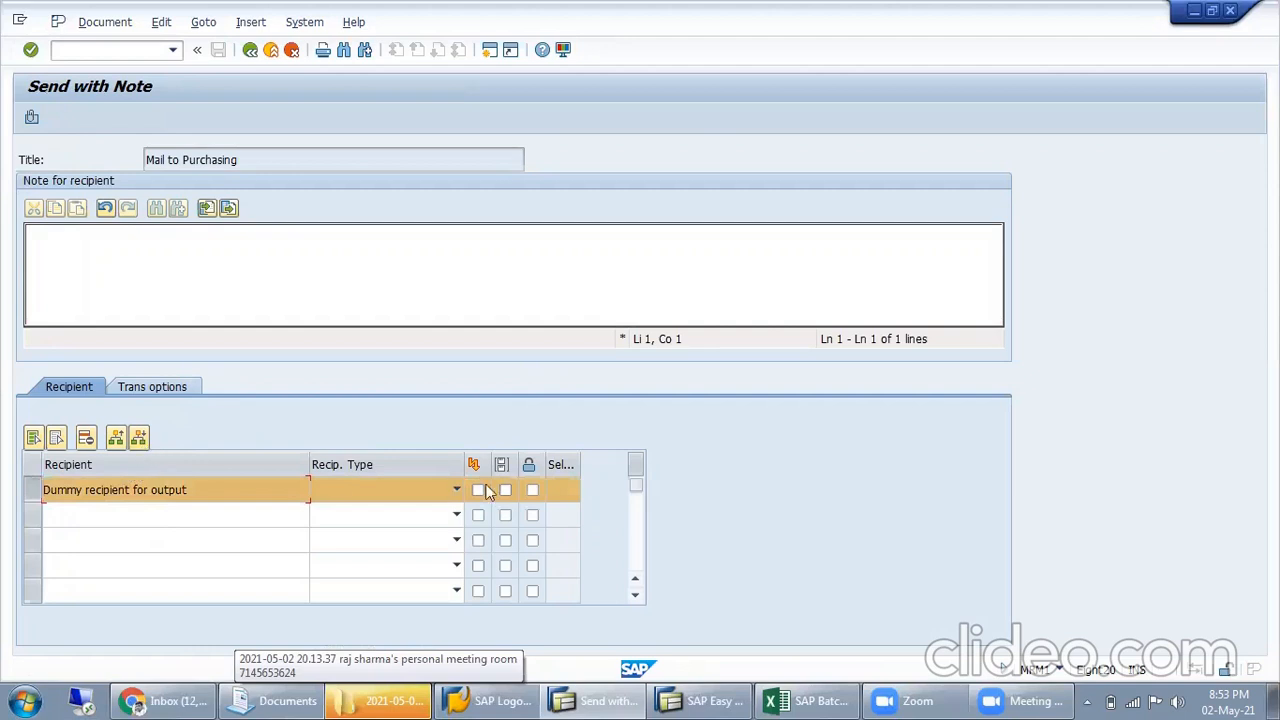
left_click(167, 496)
scroll(167, 495, "up", 3)
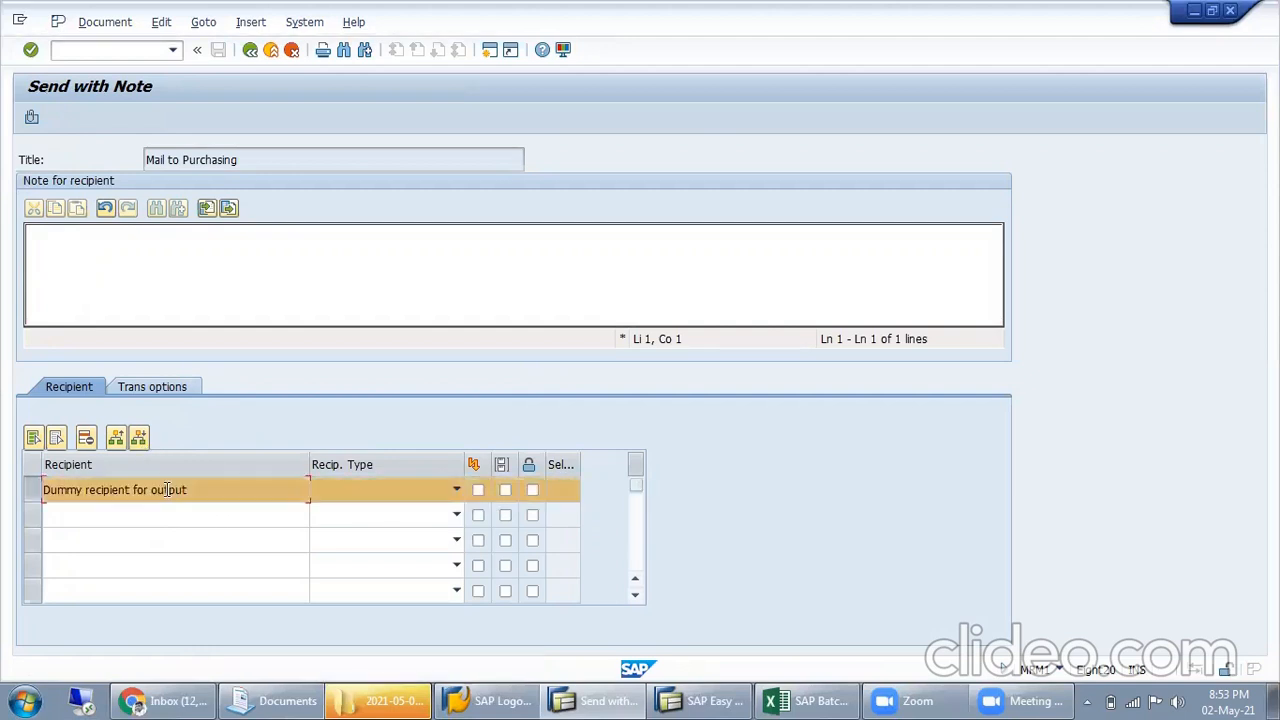
left_click(32, 490)
left_click(389, 498)
left_click(1098, 510)
Look through the mail screen's navigation and system commands, open Output Control, leave it and return to the mail screen
left_click(203, 24)
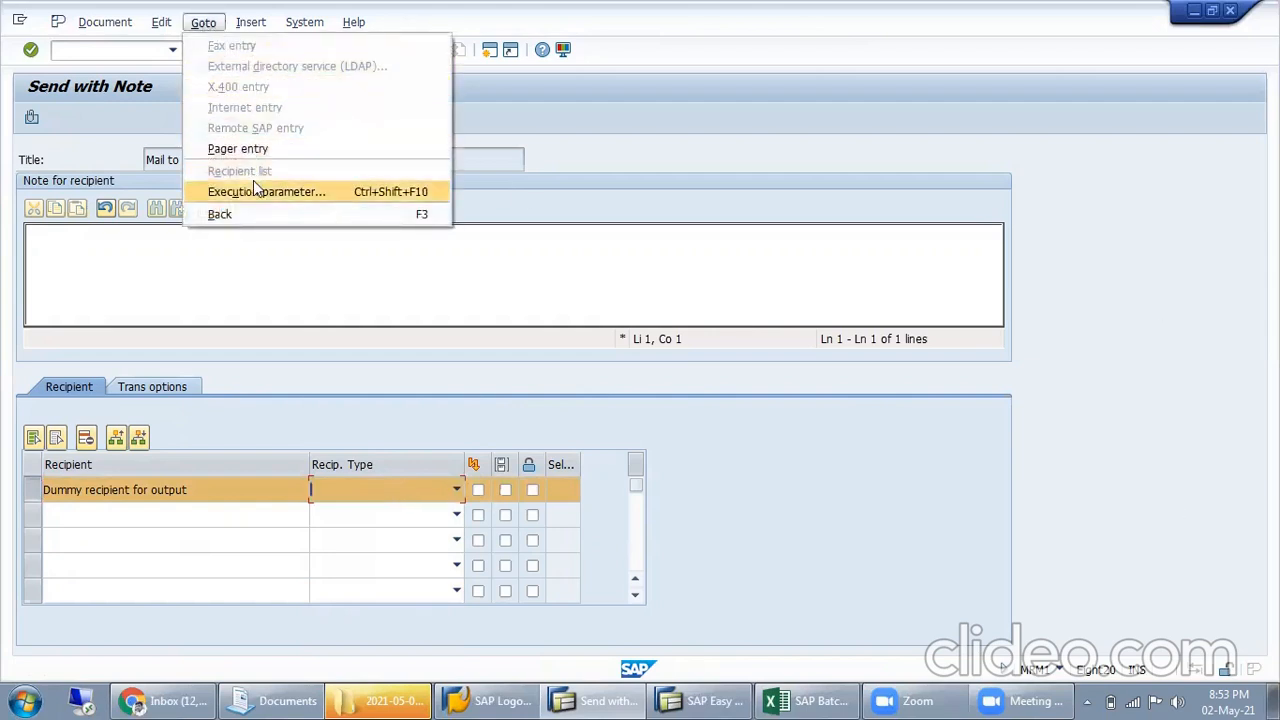
left_click(304, 22)
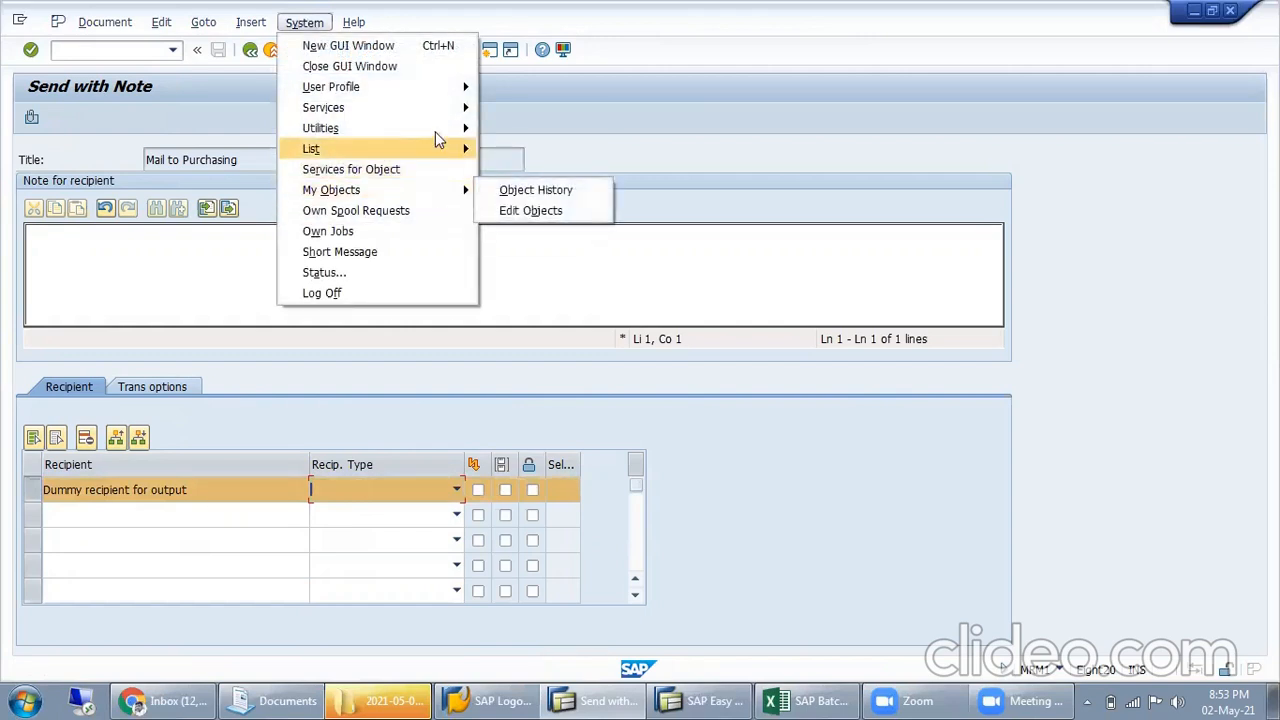
mouse_move(447, 128)
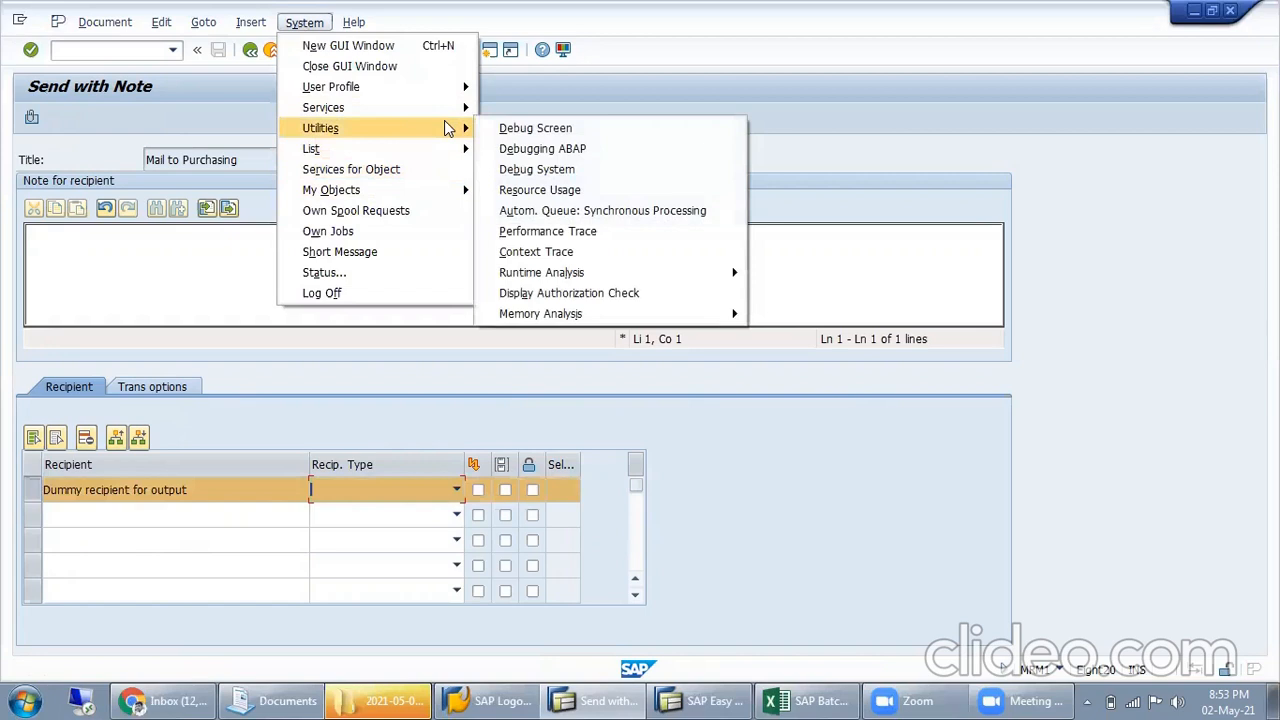
mouse_move(596, 201)
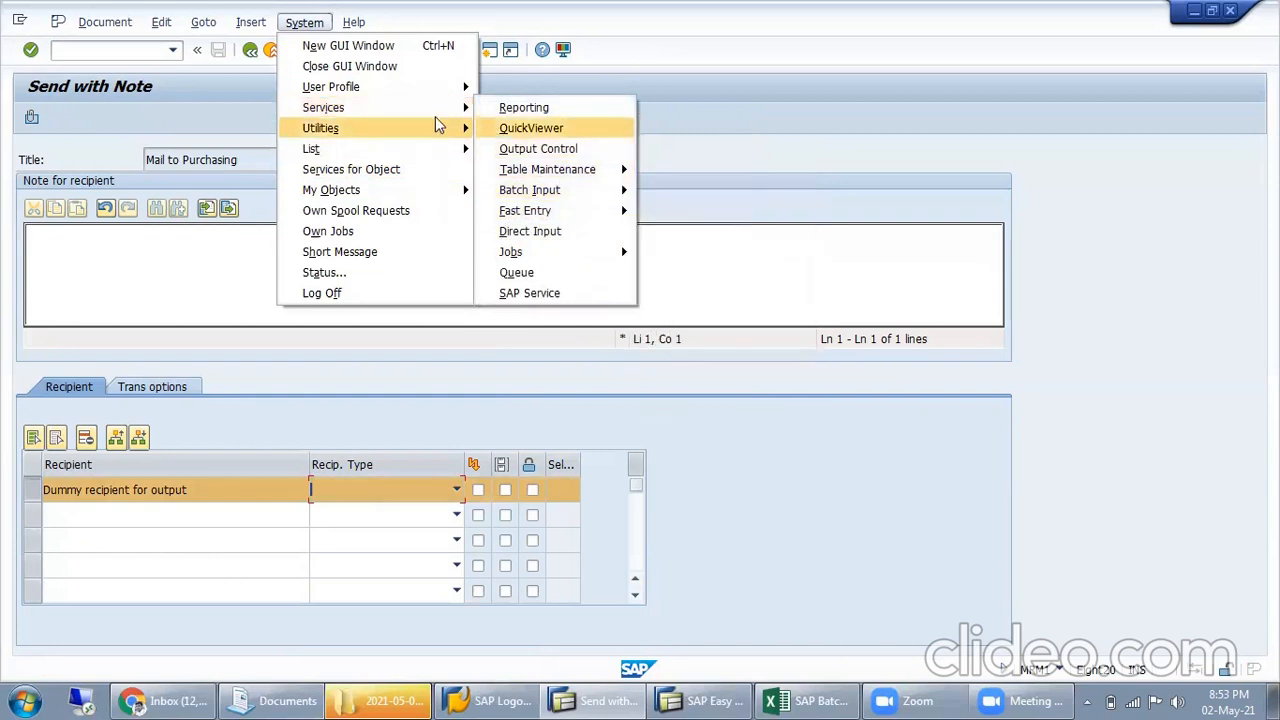
left_click(521, 150)
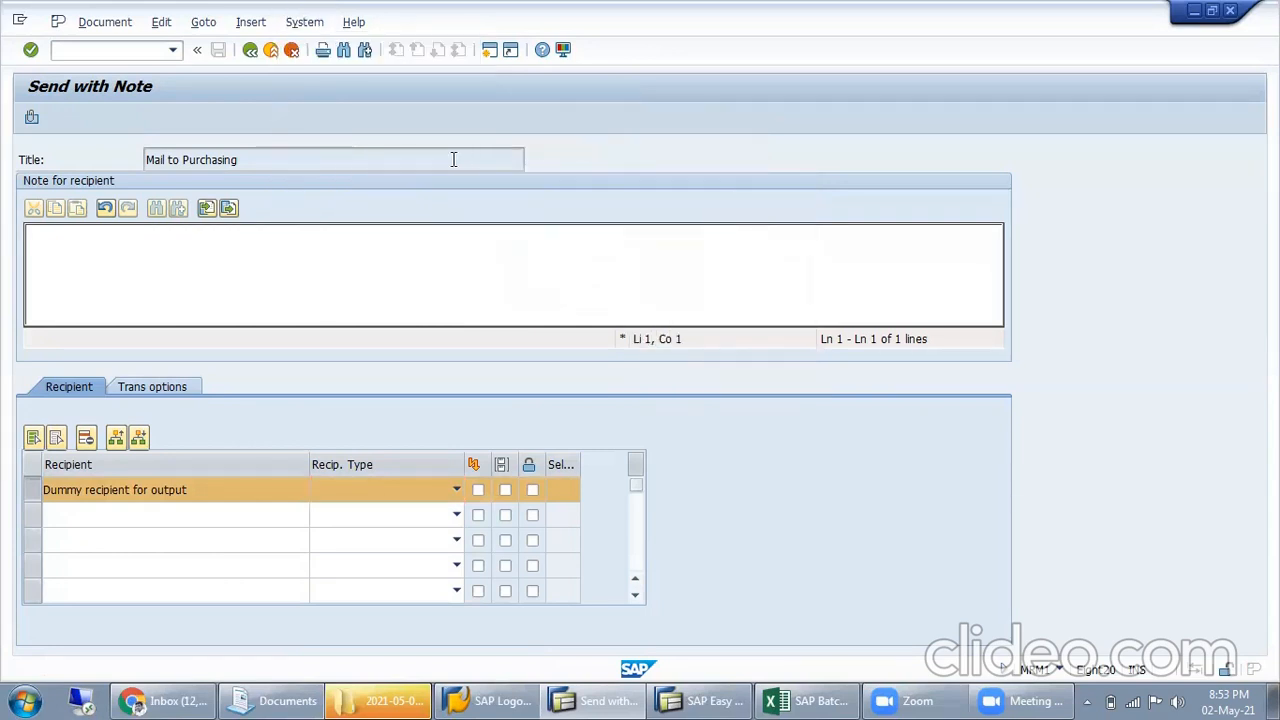
left_click(252, 51)
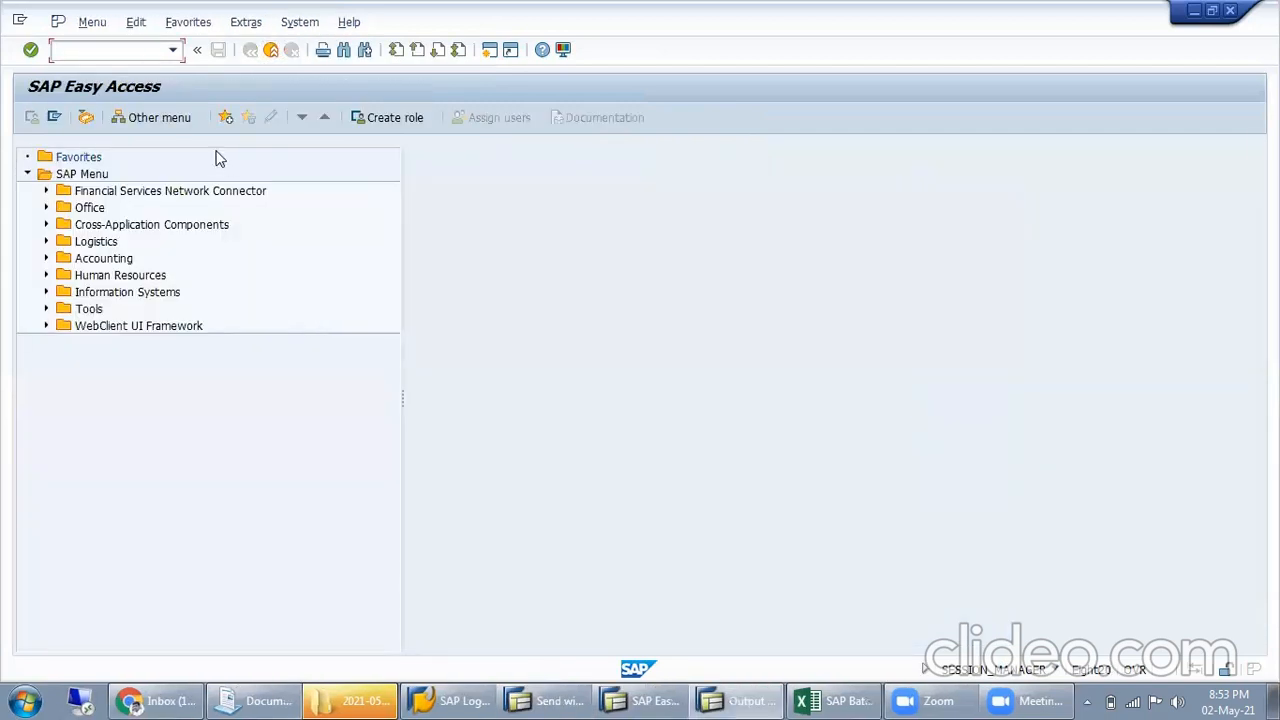
left_click(555, 699)
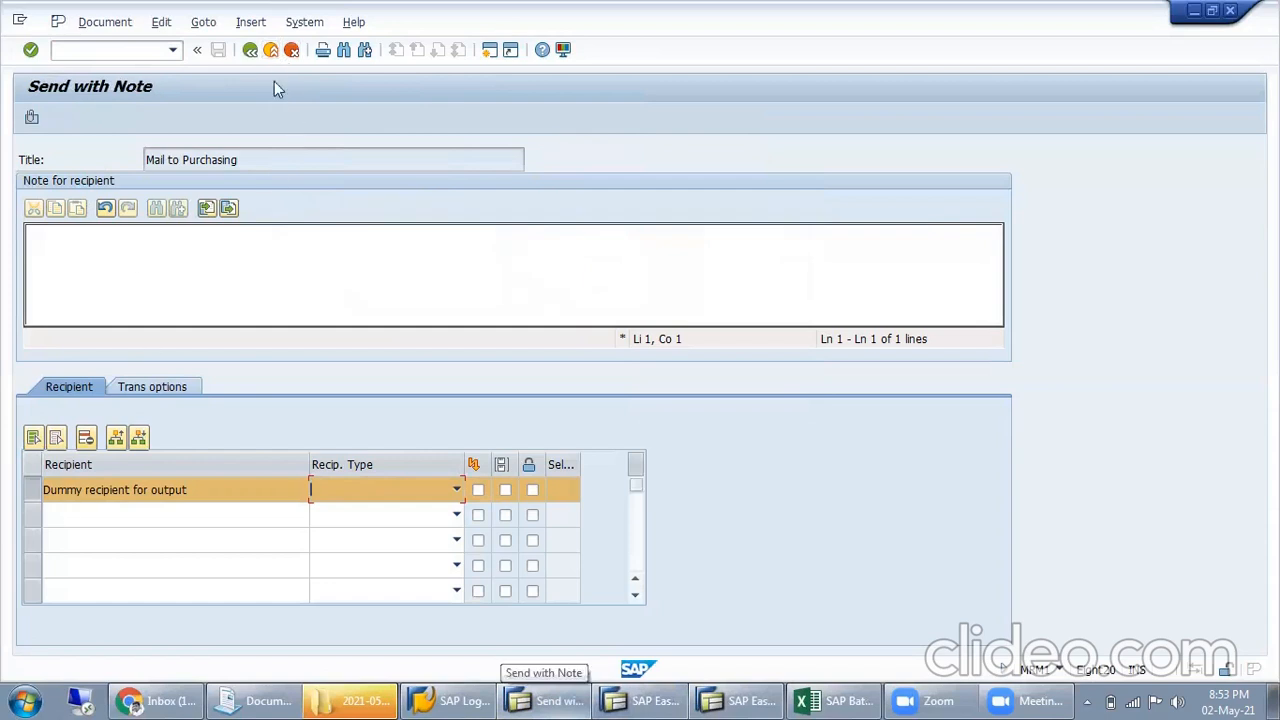
Open Output Control from the mail screen and show the selection criteria for output requests
left_click(304, 22)
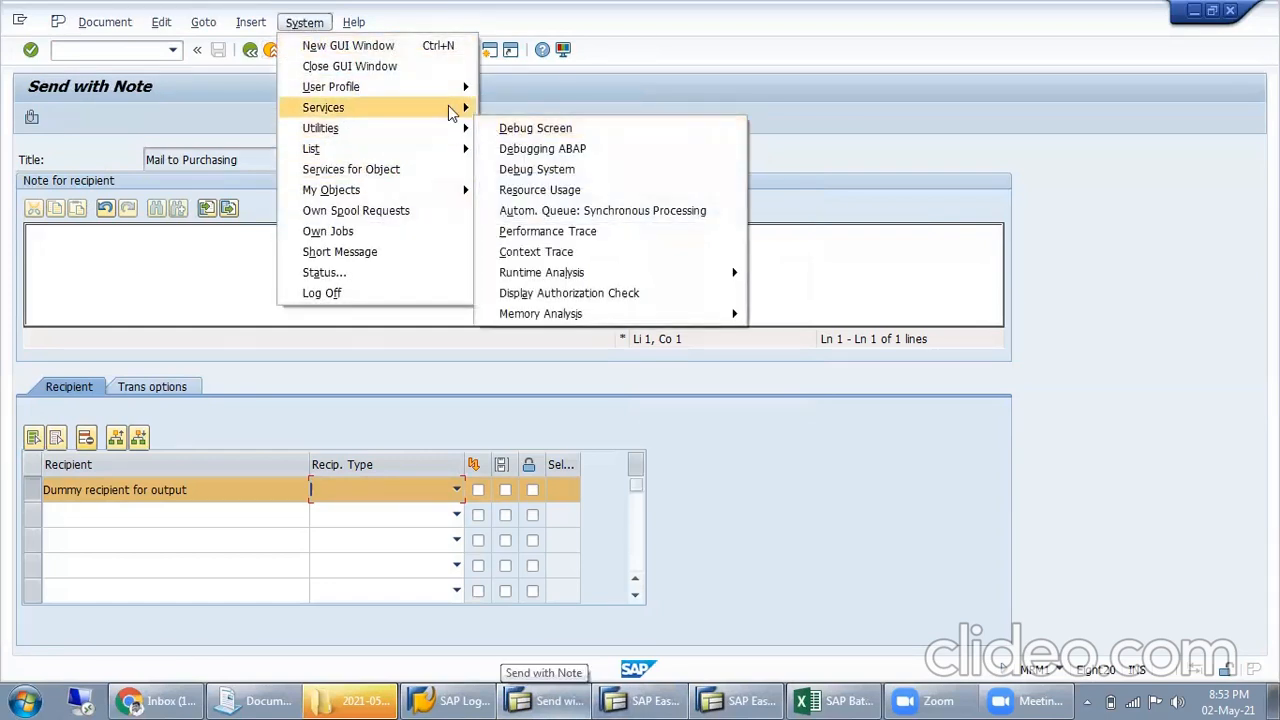
left_click(540, 150)
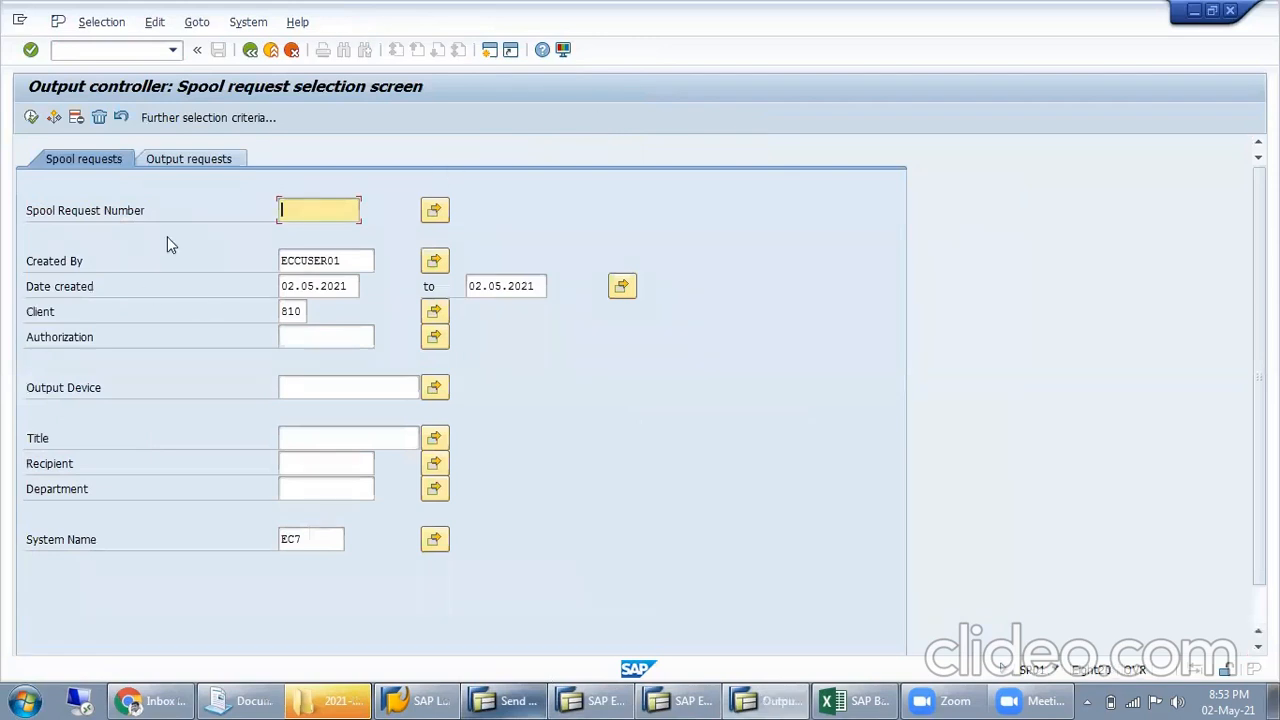
left_click(221, 159)
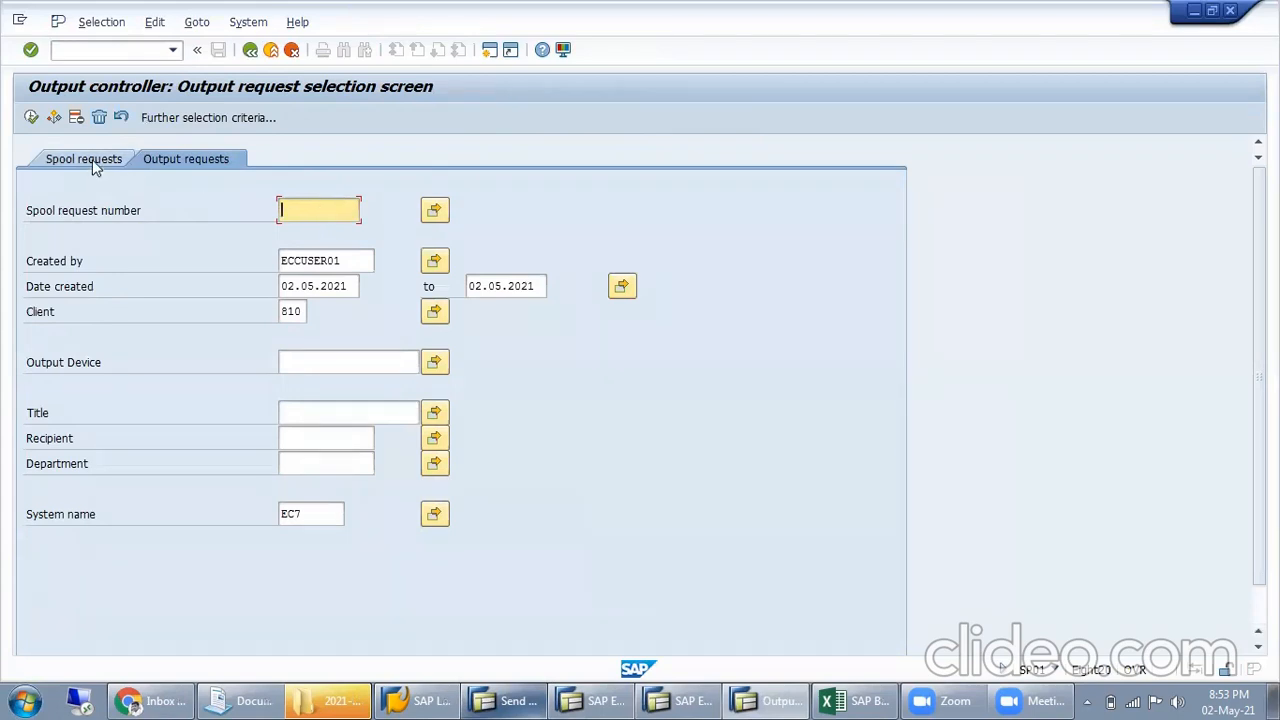
Set the output device to LP01, list the matching output requests, and return to the selection criteria
left_click(362, 366)
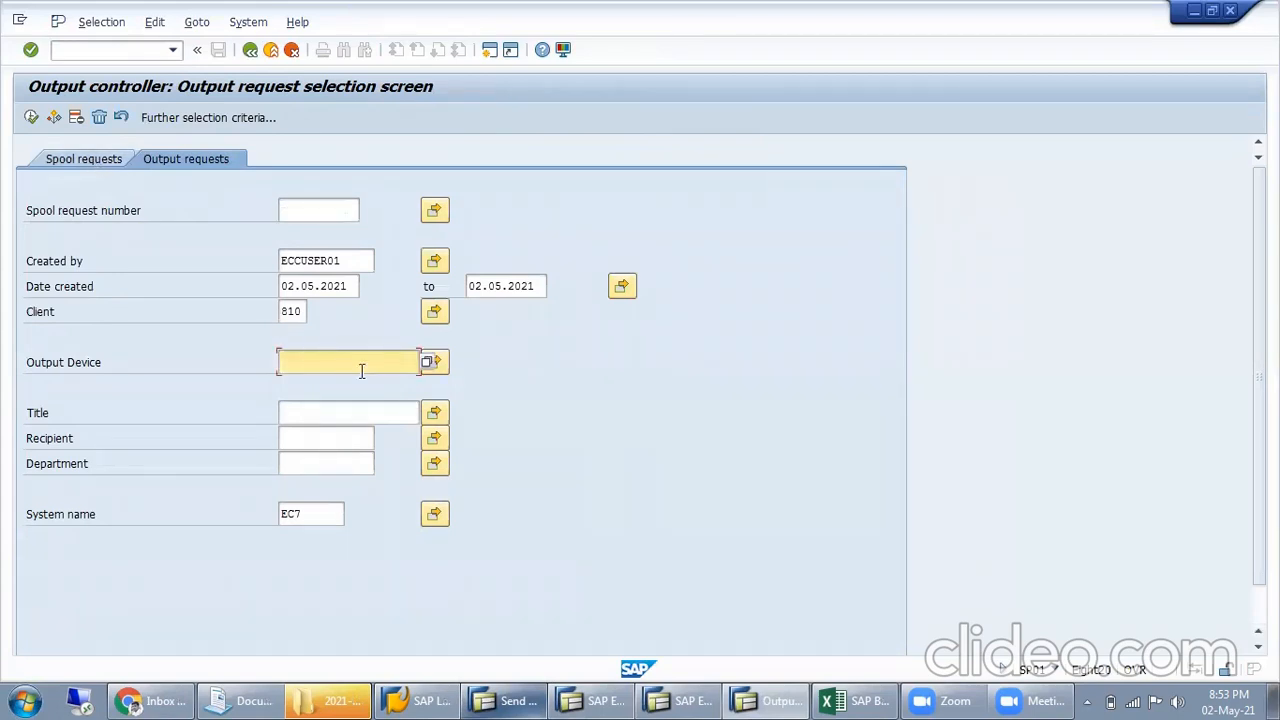
type("LP01")
left_click(426, 363)
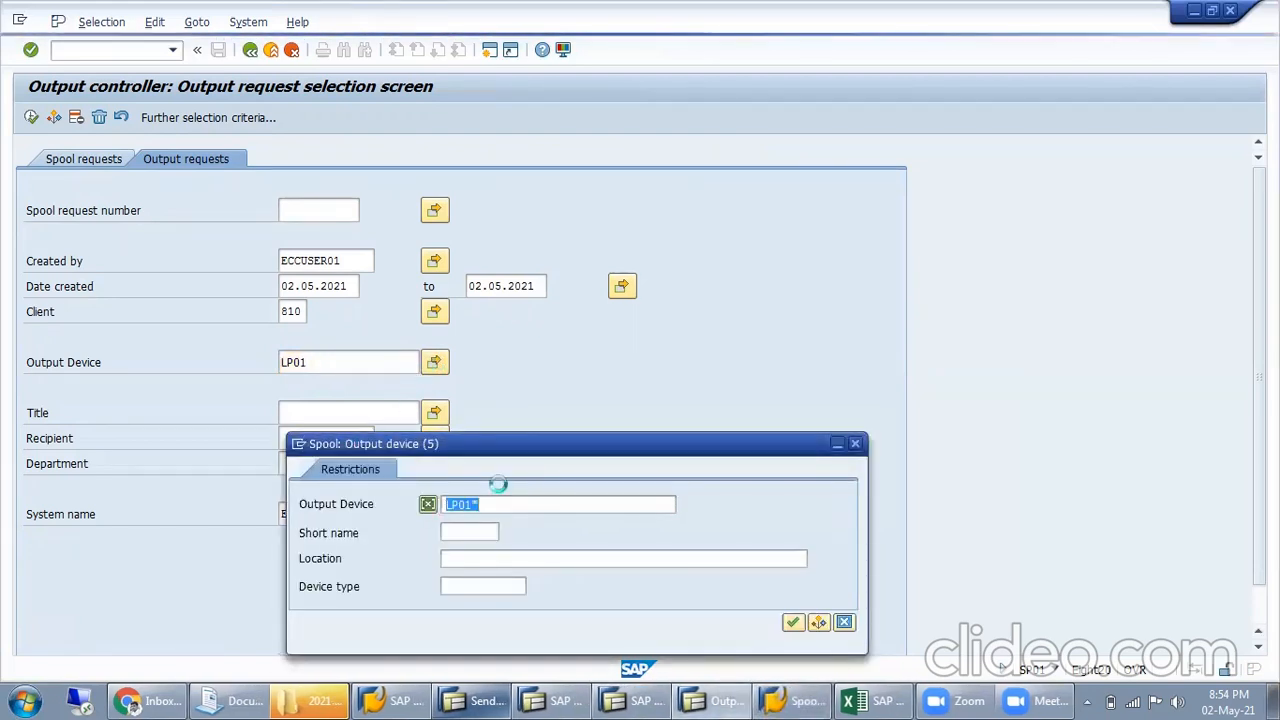
key("Escape")
left_click_drag(329, 364, 248, 368)
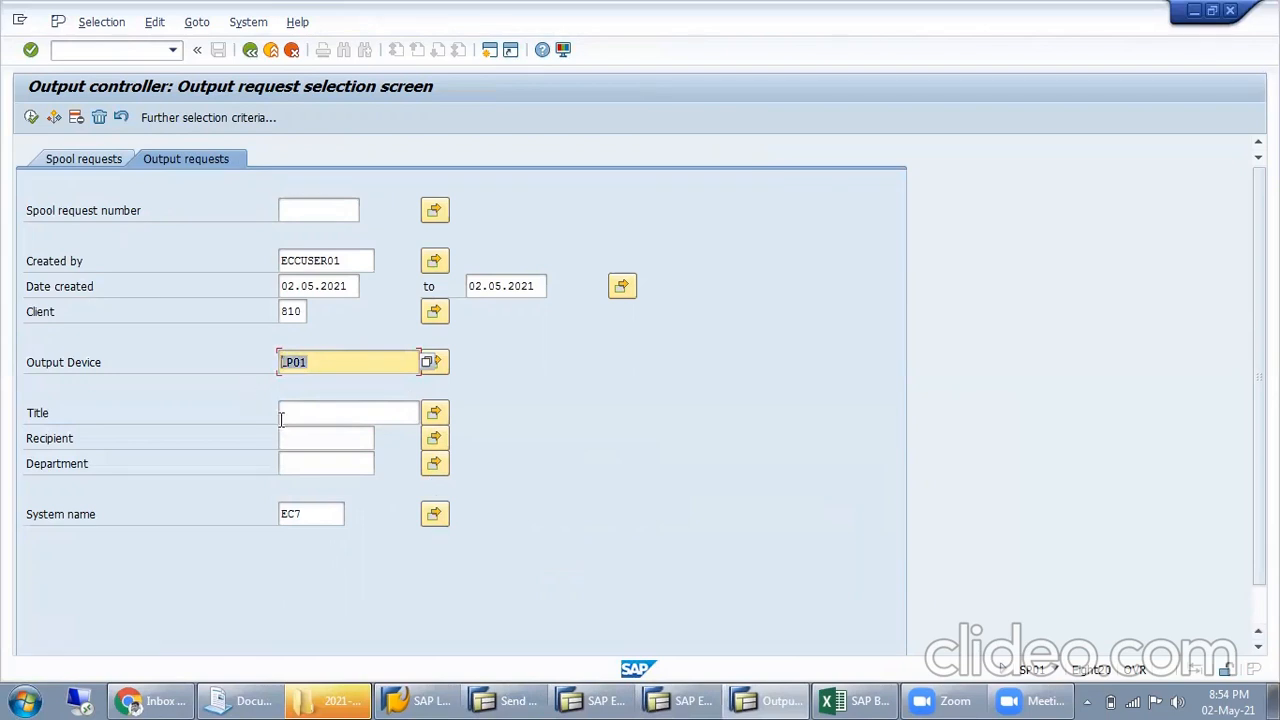
left_click(31, 118)
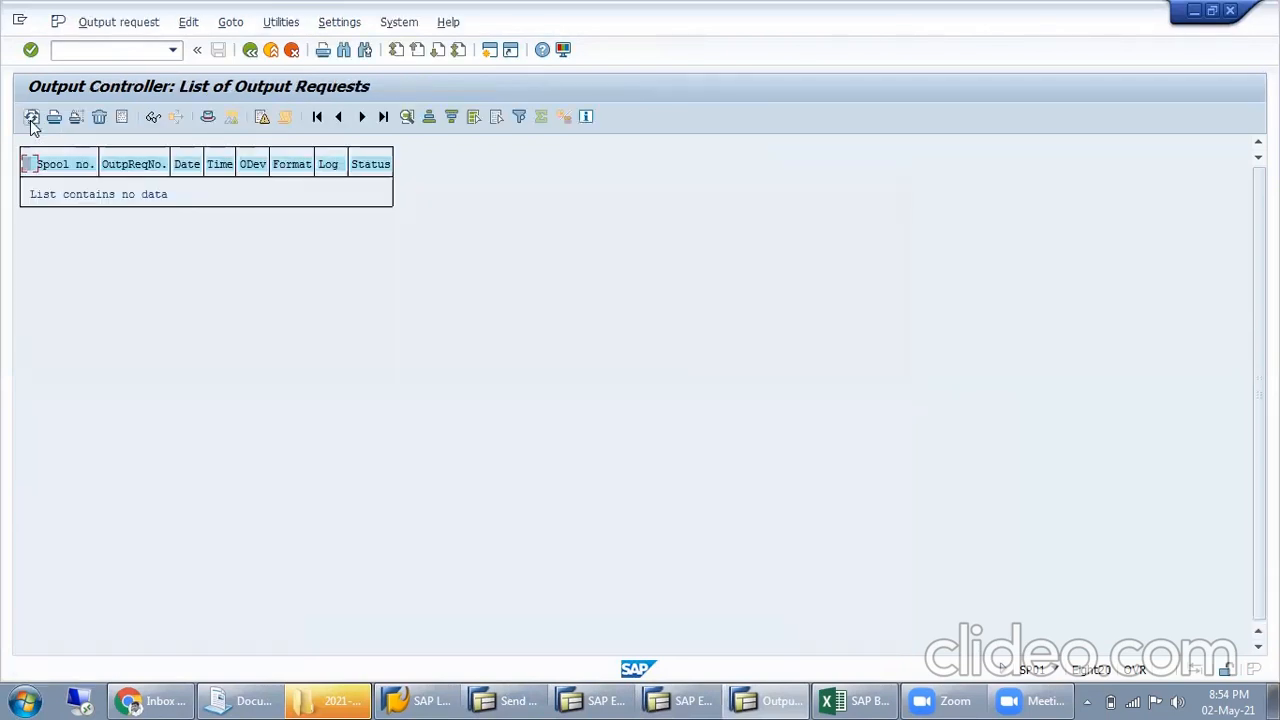
left_click(60, 193)
left_click(248, 54)
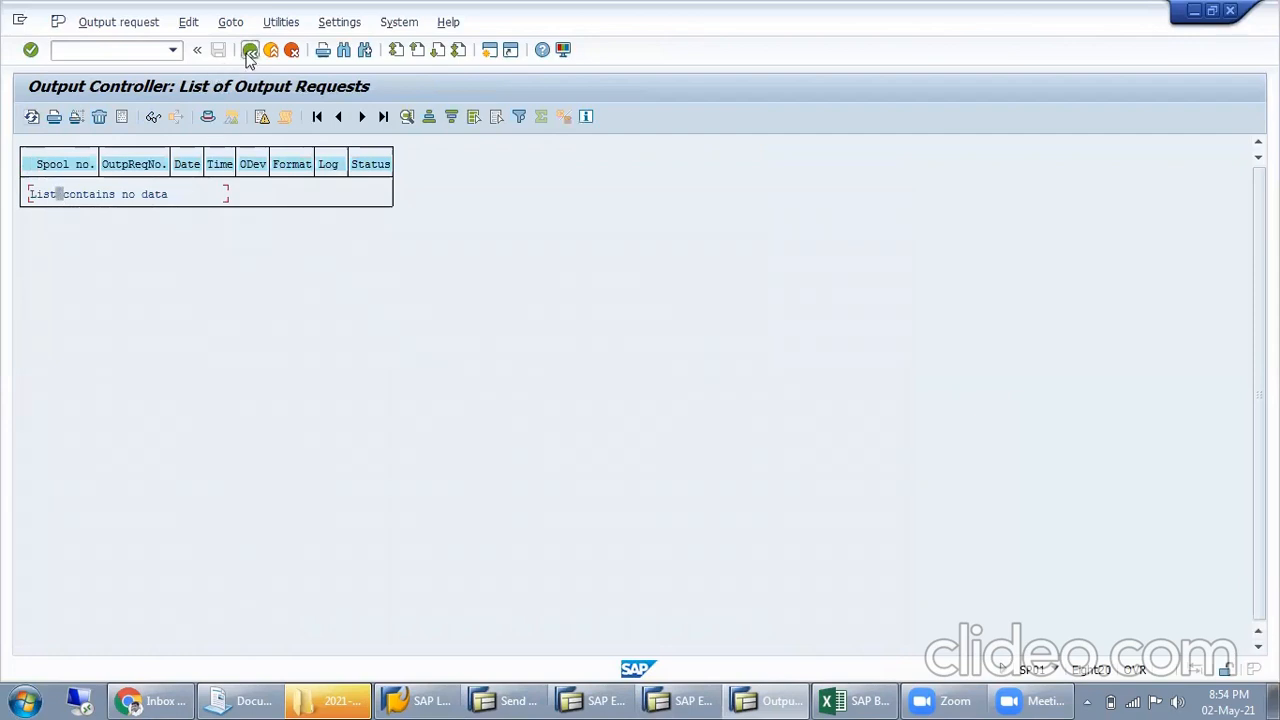
Search the output devices without the LP01 restriction, look through the device list, and close the search without choosing one
double_click(320, 366)
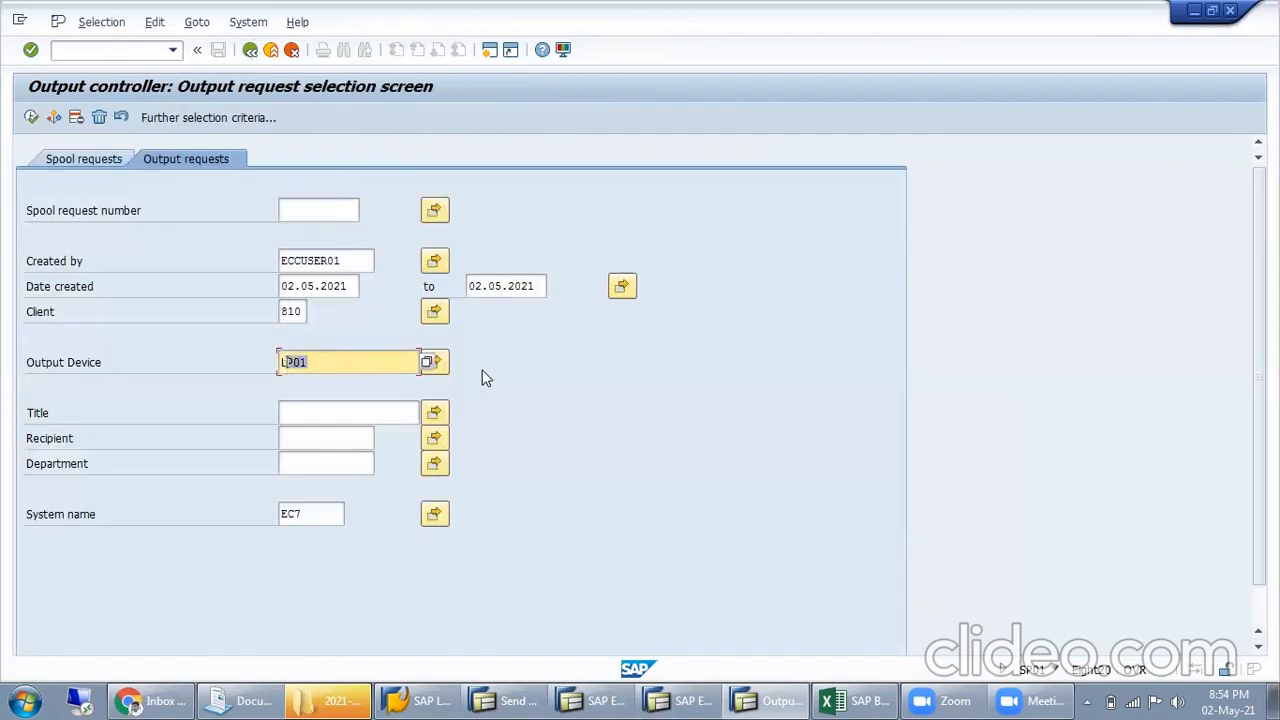
left_click(380, 360)
left_click(428, 366)
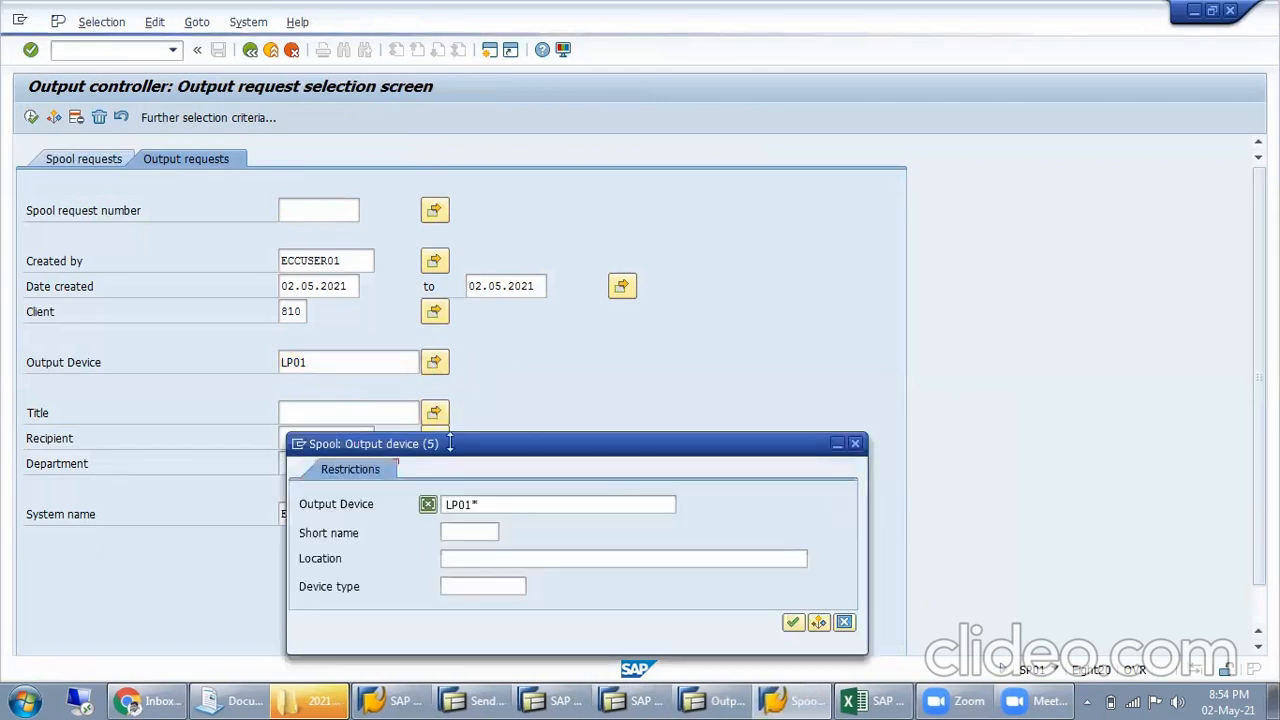
key("Delete")
key("Return")
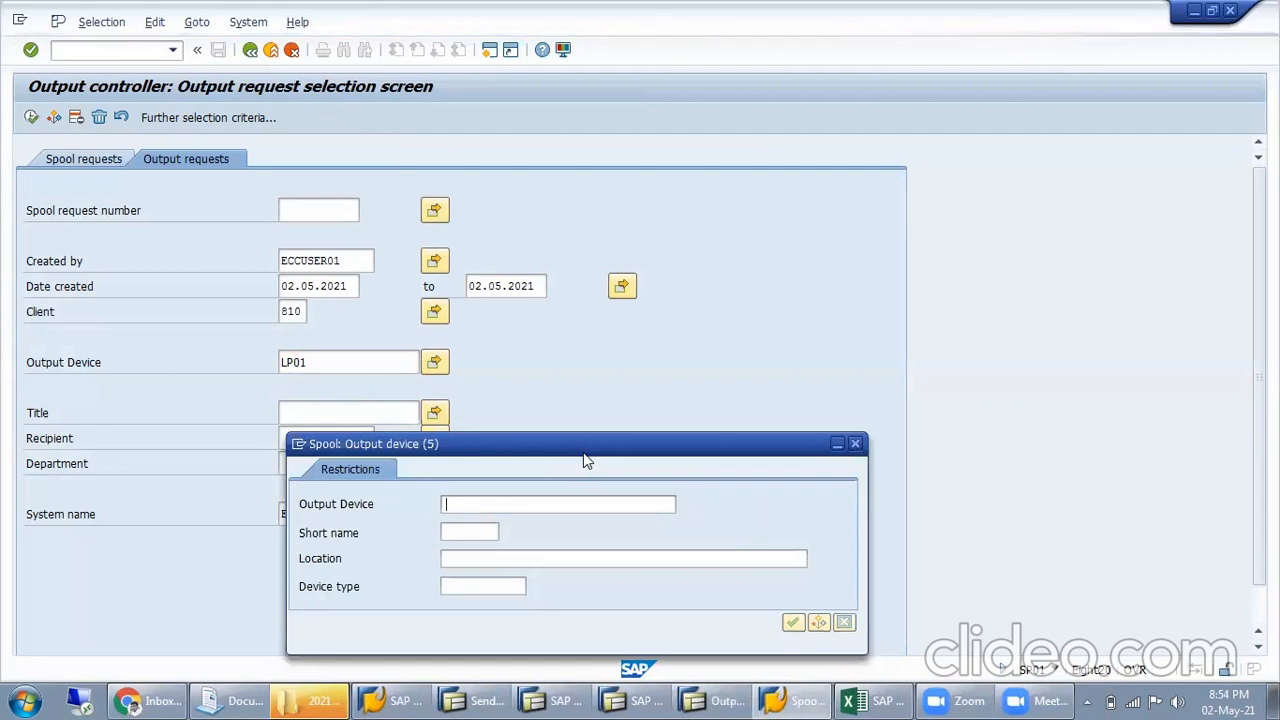
key("Return")
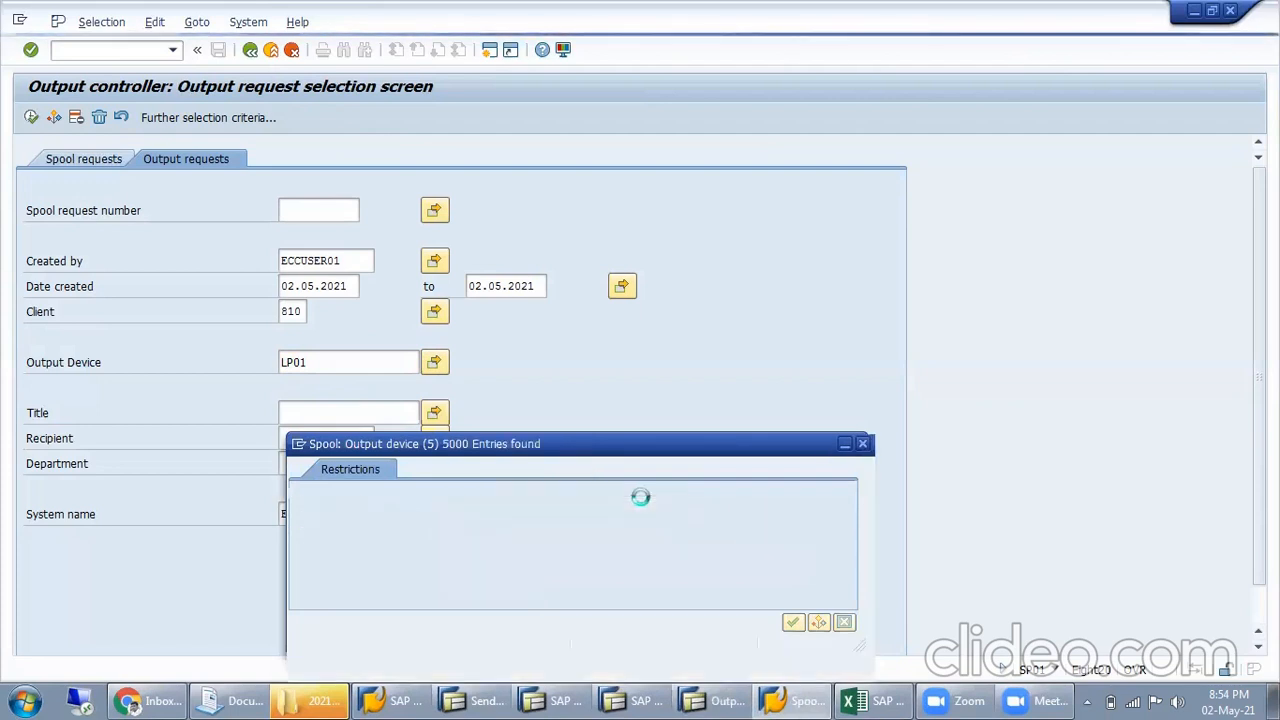
scroll(606, 391, "down", 4)
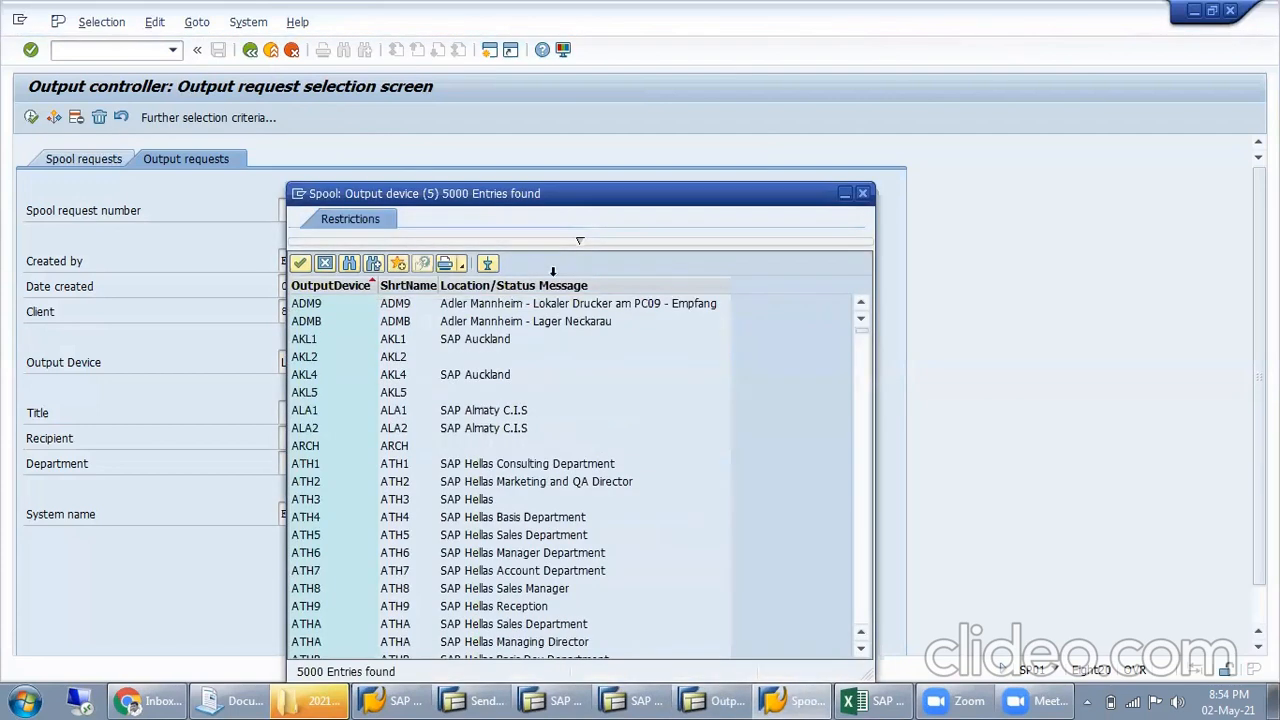
left_click(579, 241)
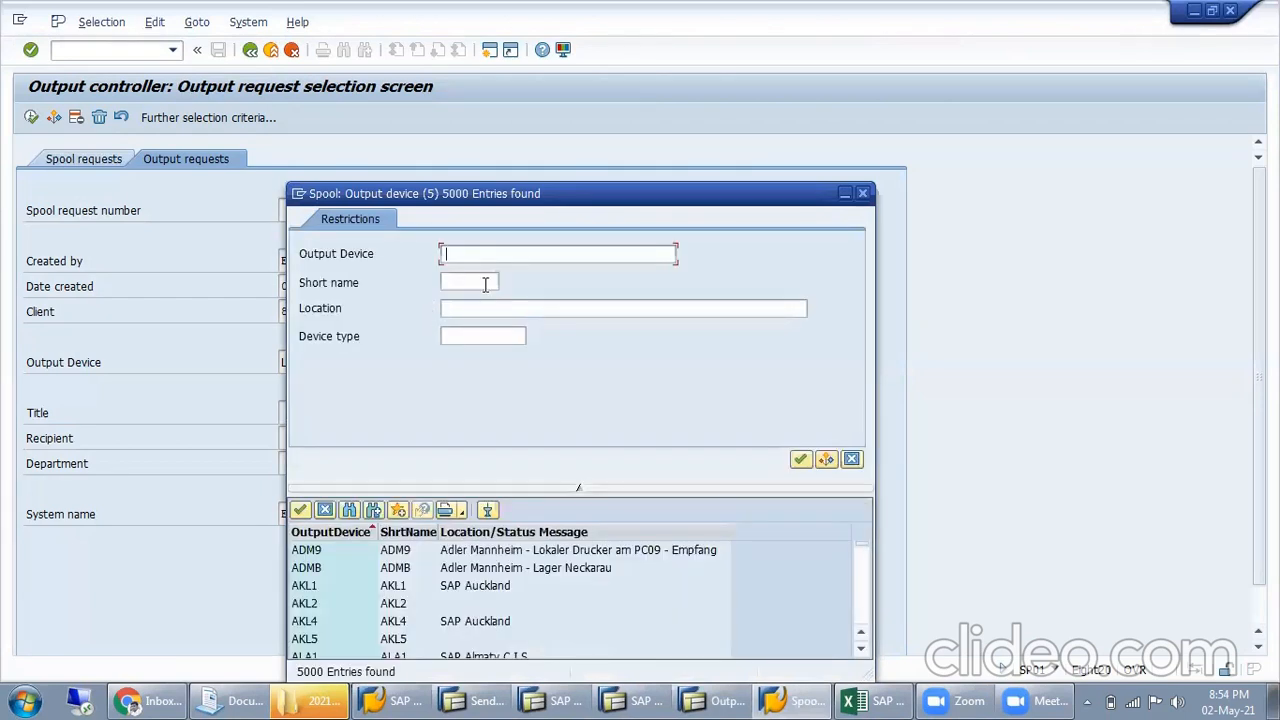
key("Return")
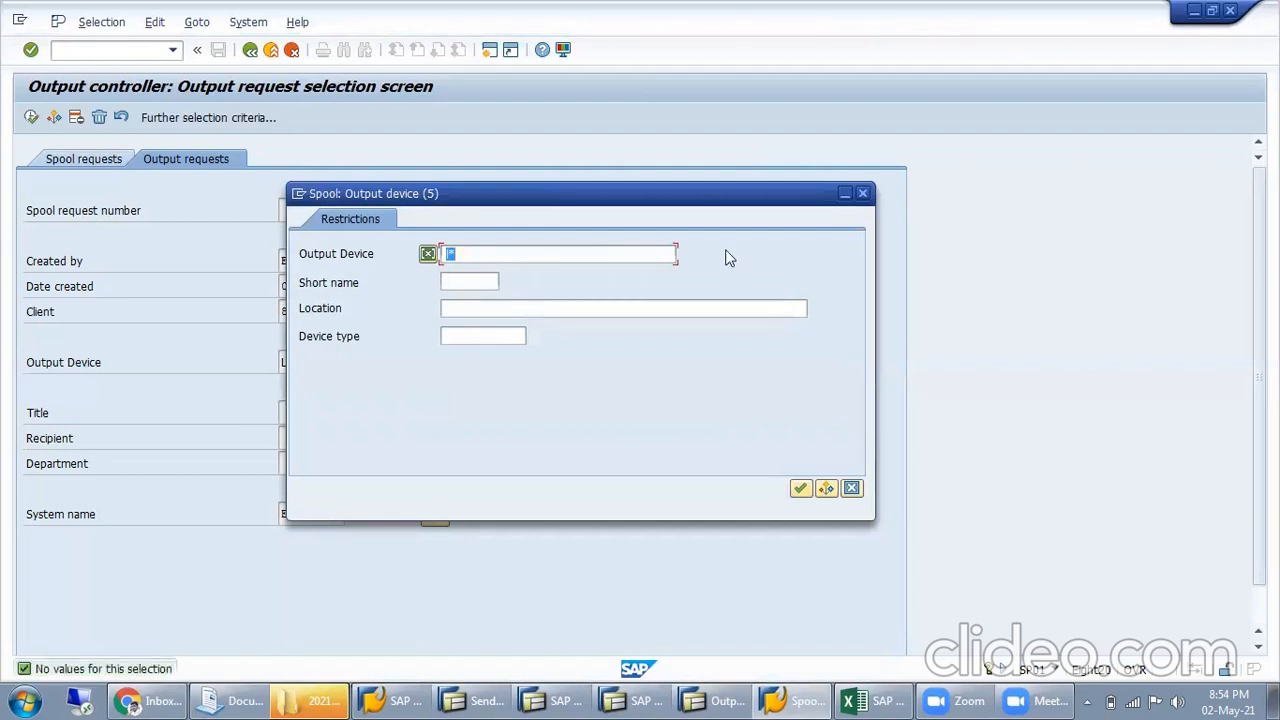
left_click(862, 193)
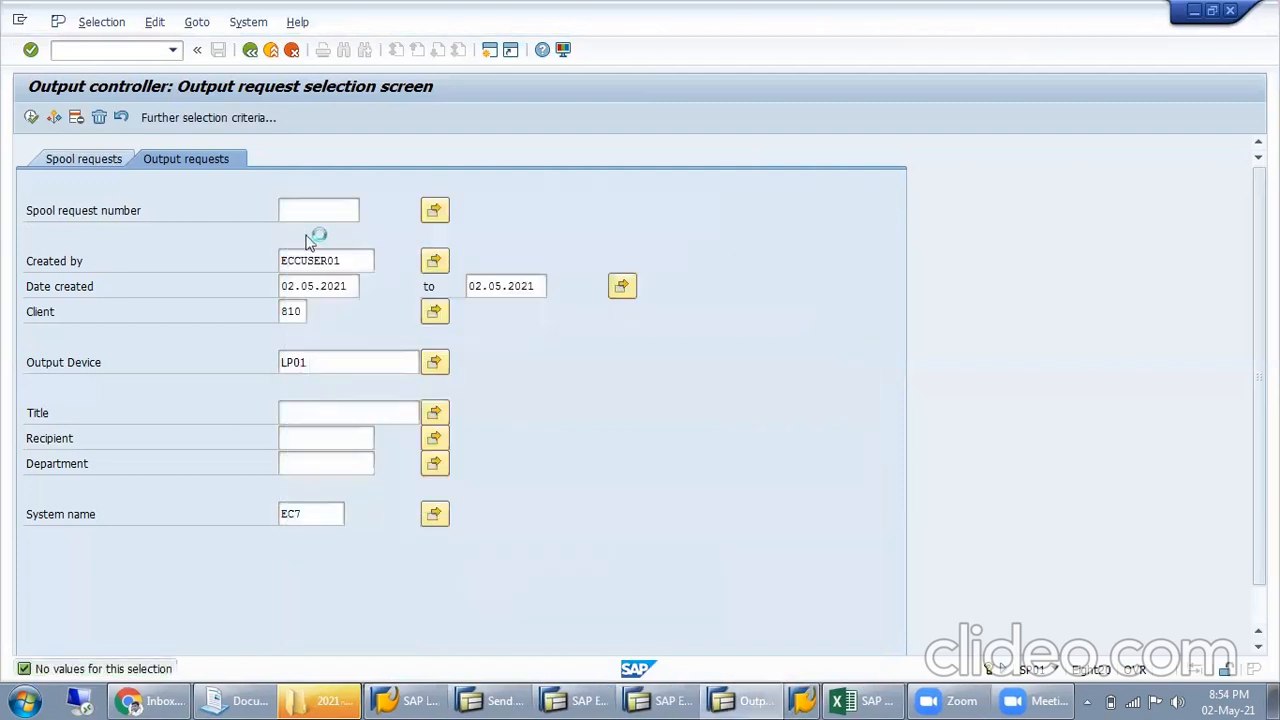
Show the selection criteria for spool requests, open the output device search there, and close it without choosing a device
left_click(105, 158)
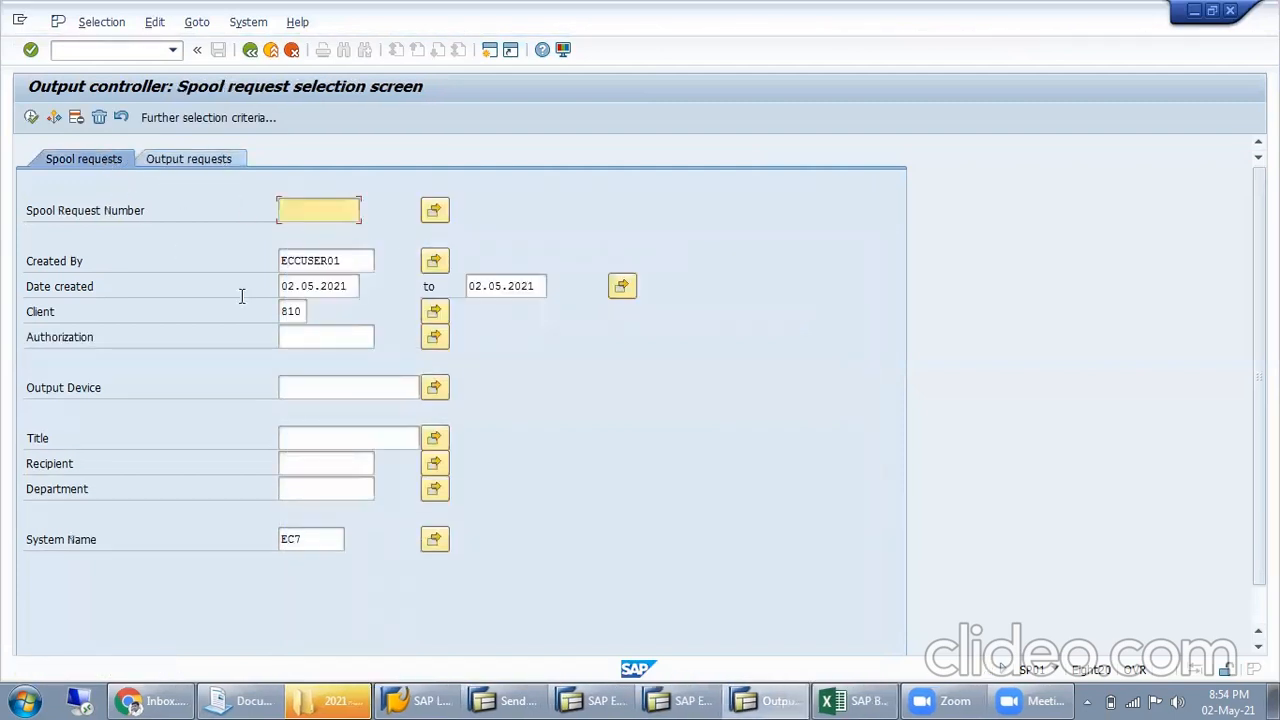
left_click(300, 387)
left_click(428, 387)
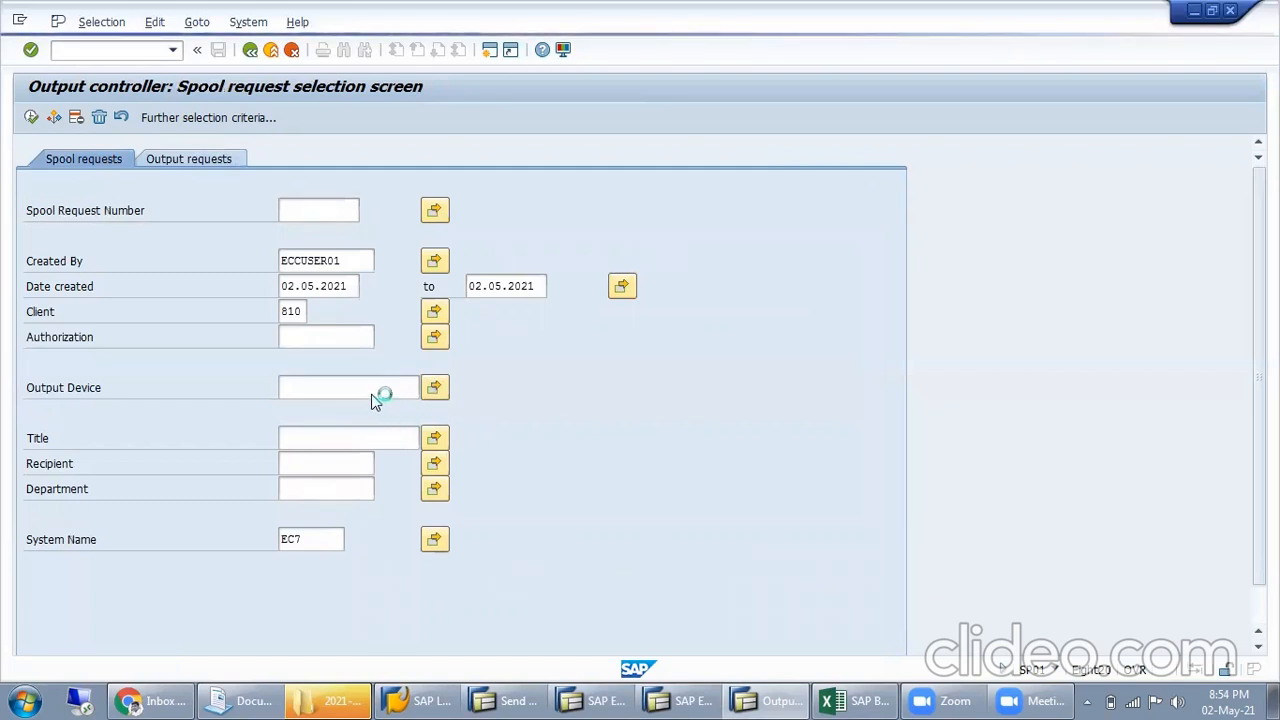
left_click(451, 528)
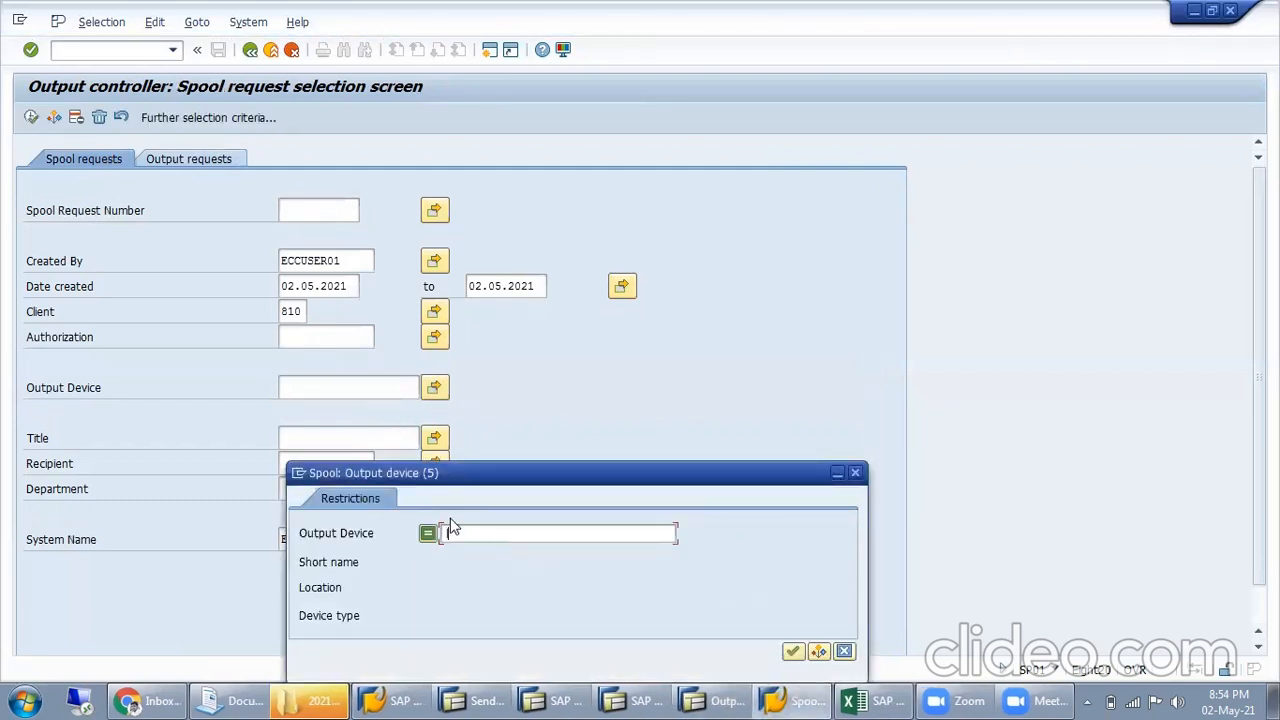
key("Return")
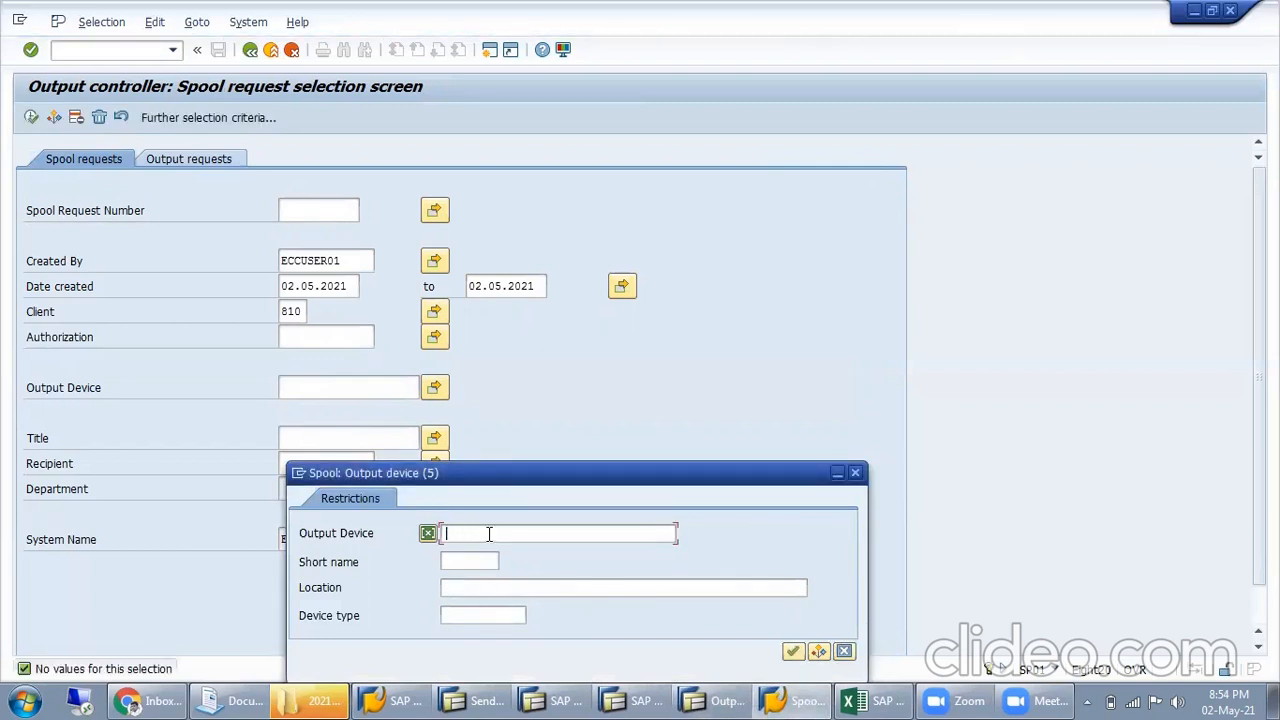
left_click(855, 472)
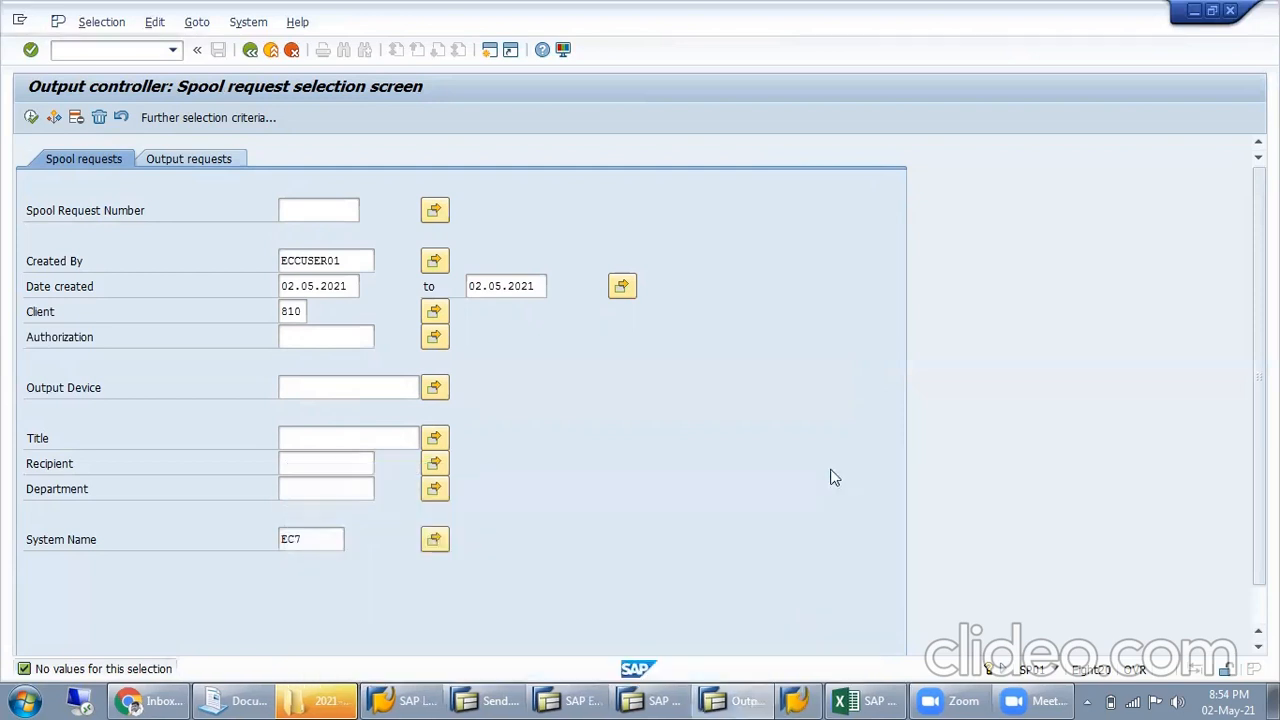
List the spool requests without an output device restriction and return to the selection criteria
left_click(324, 441)
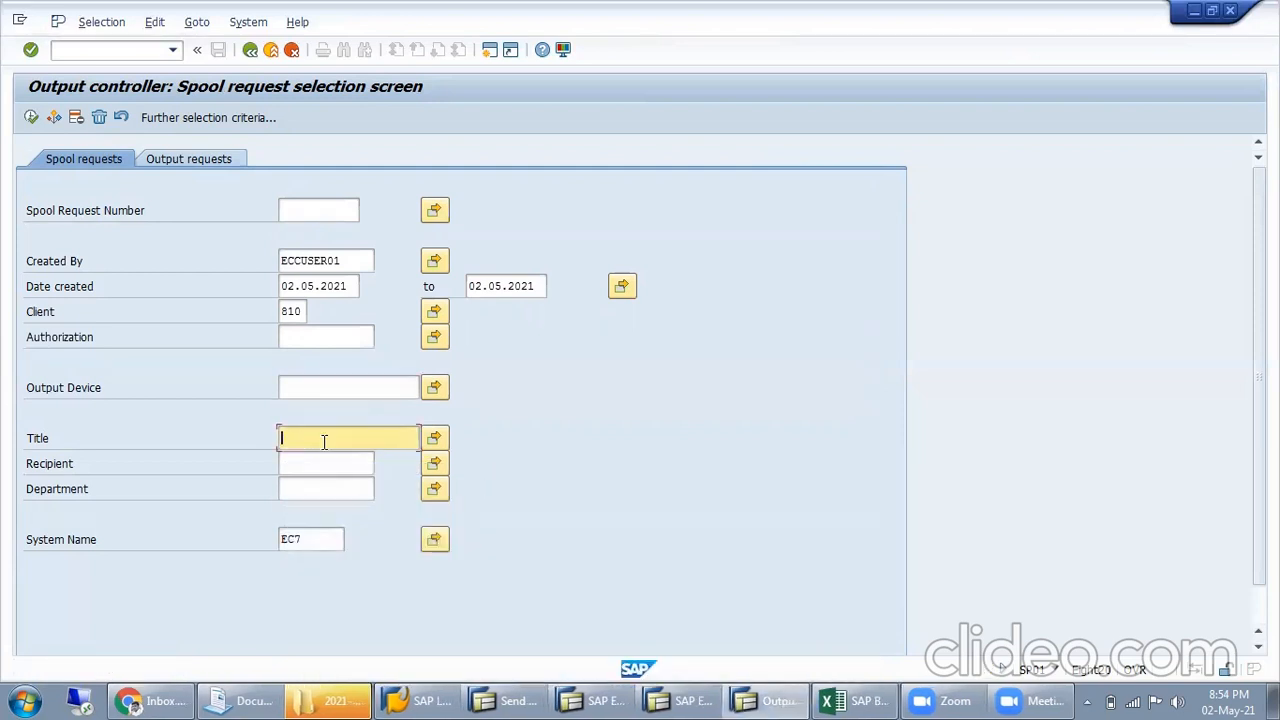
left_click(339, 388)
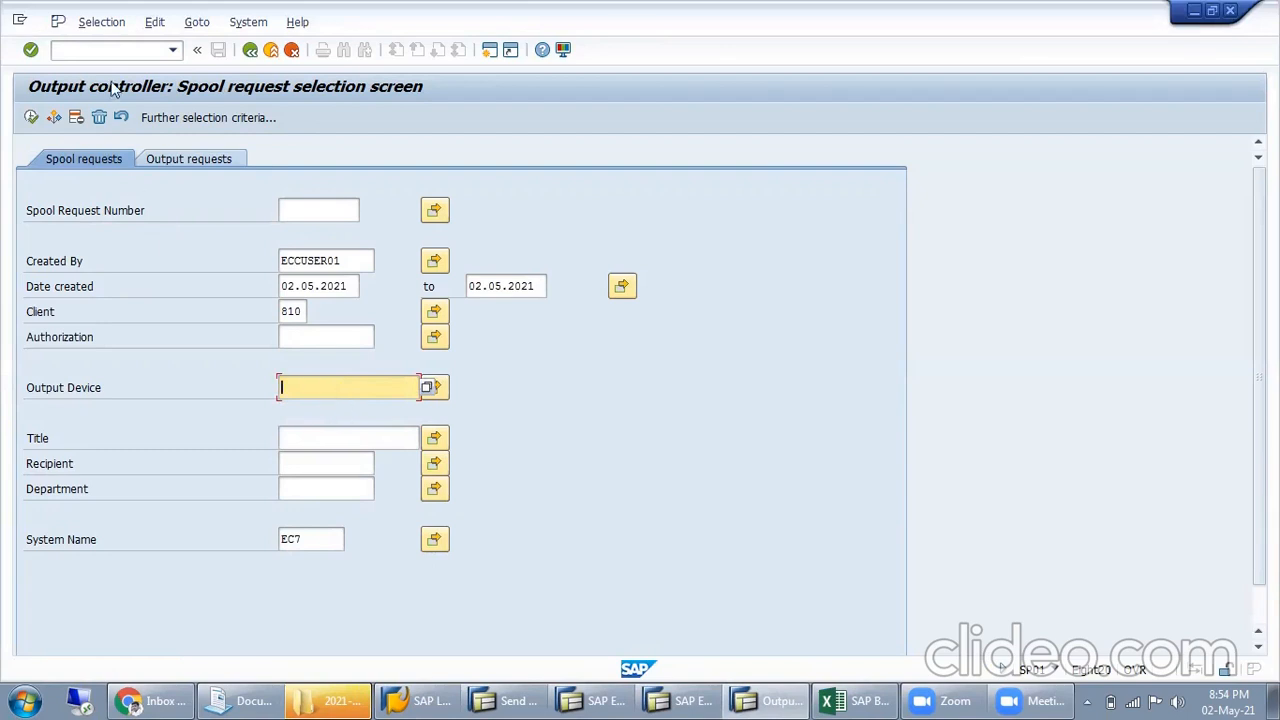
left_click(97, 23)
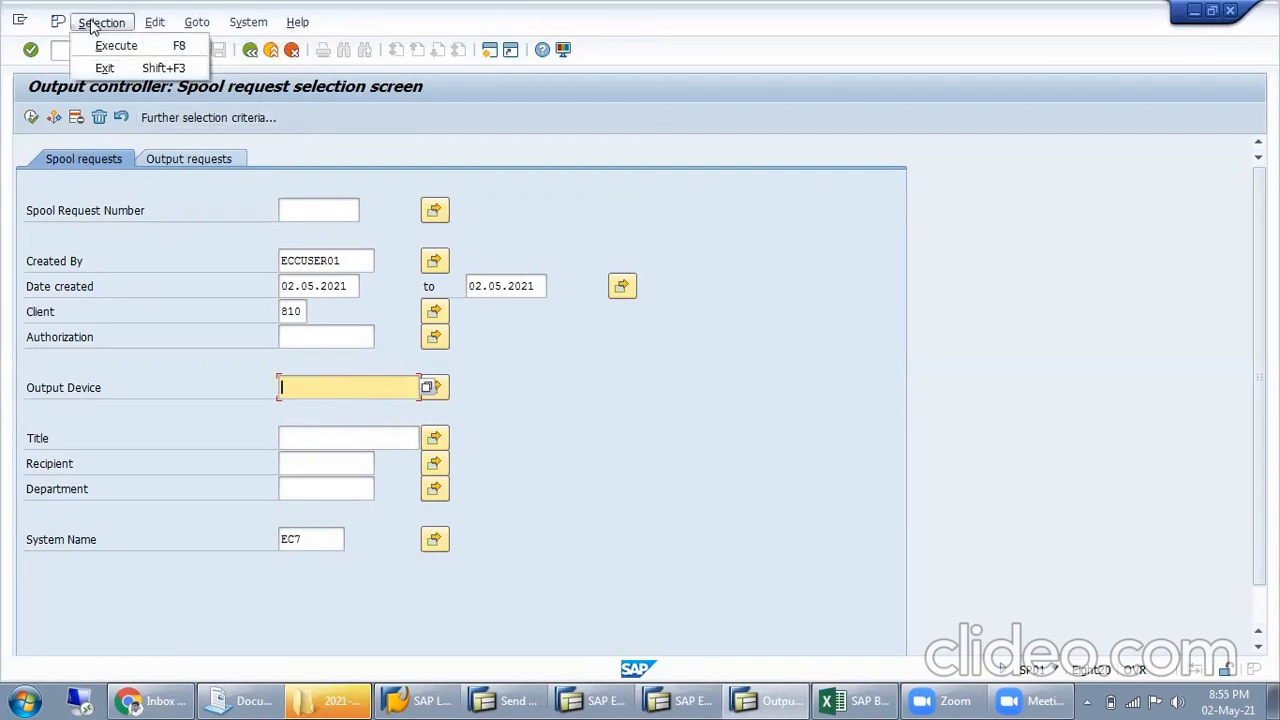
left_click(116, 47)
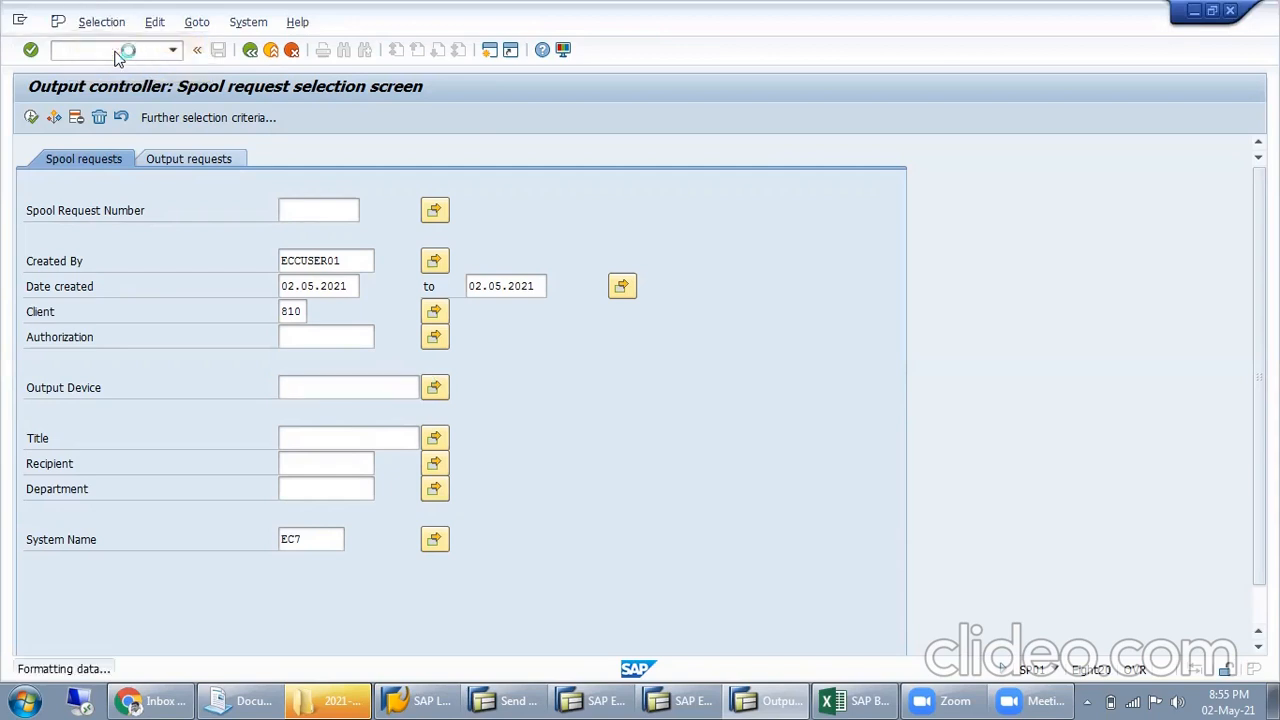
left_click(250, 52)
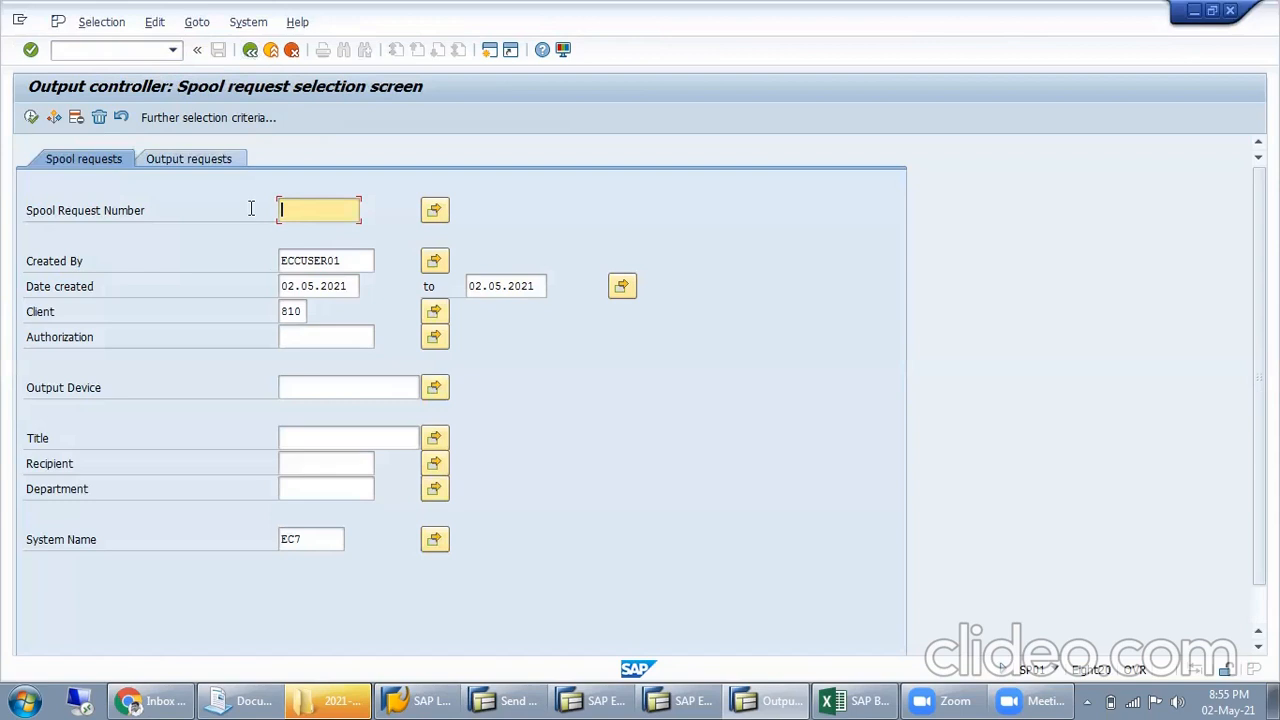
Set the output device to LP01, list the matching spool requests, and leave the output controller for SAP Easy Access
left_click(307, 387)
type("LP01")
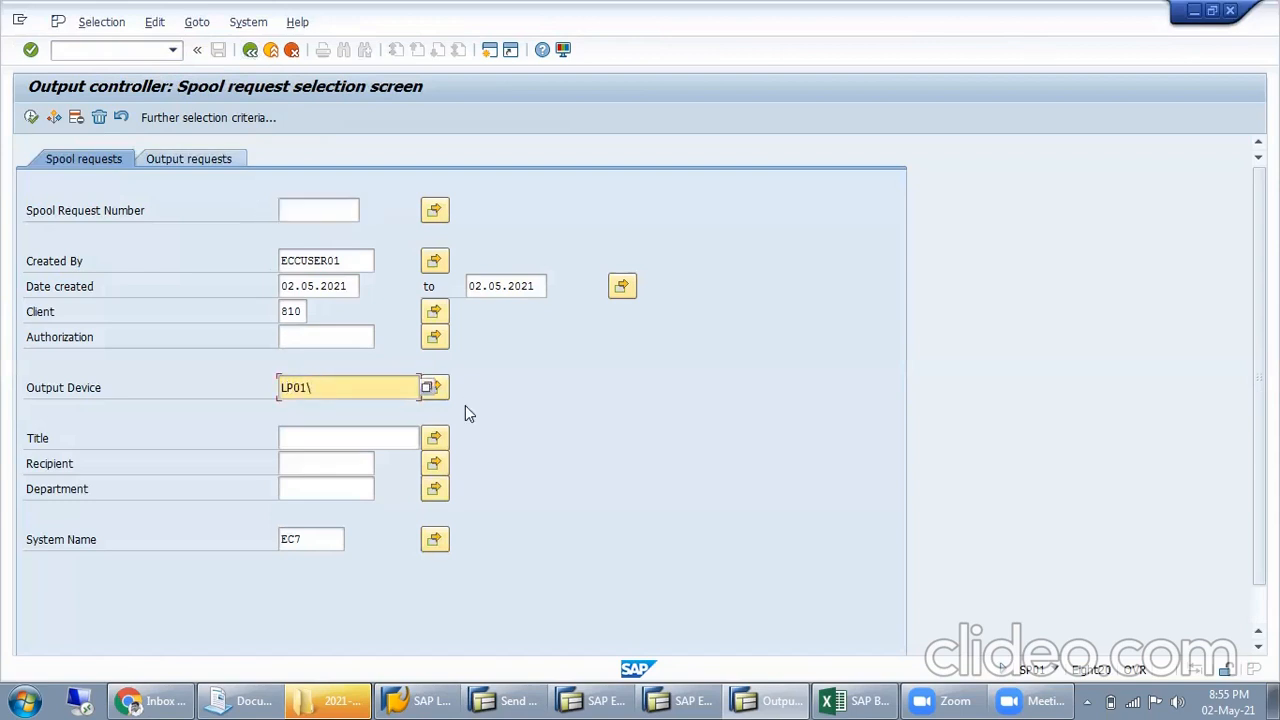
key("Return")
left_click(30, 118)
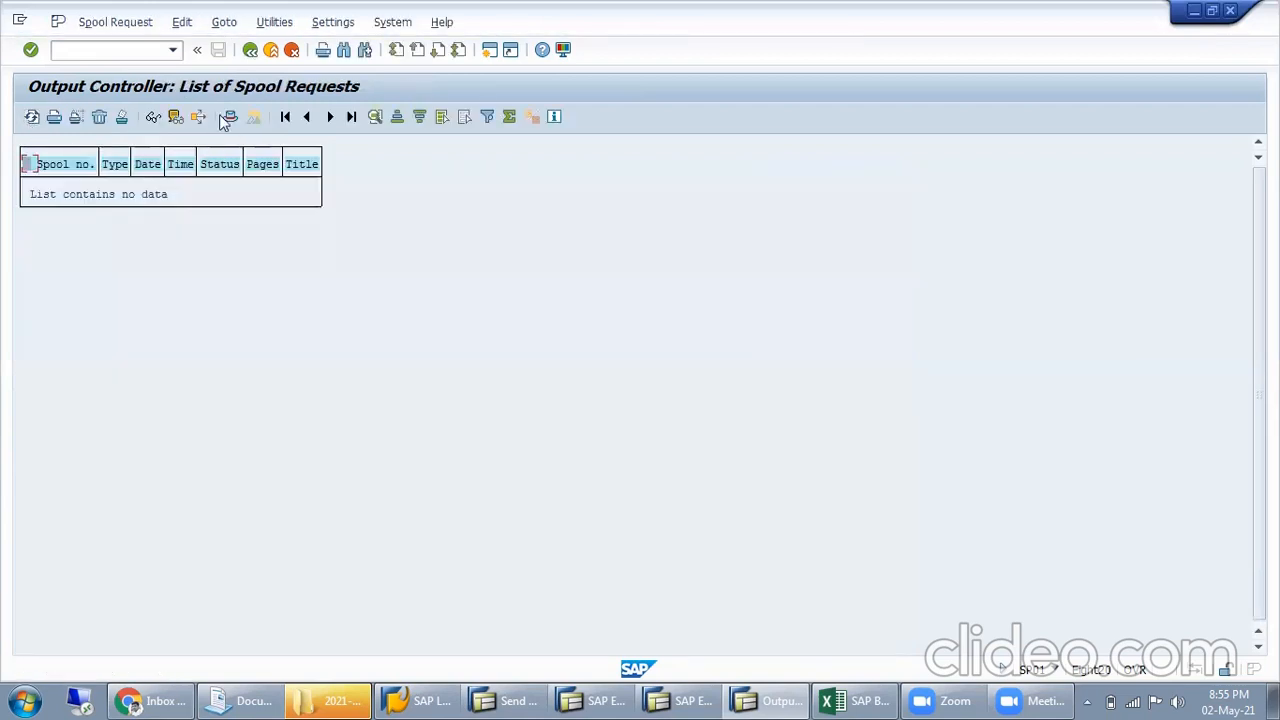
left_click(250, 50)
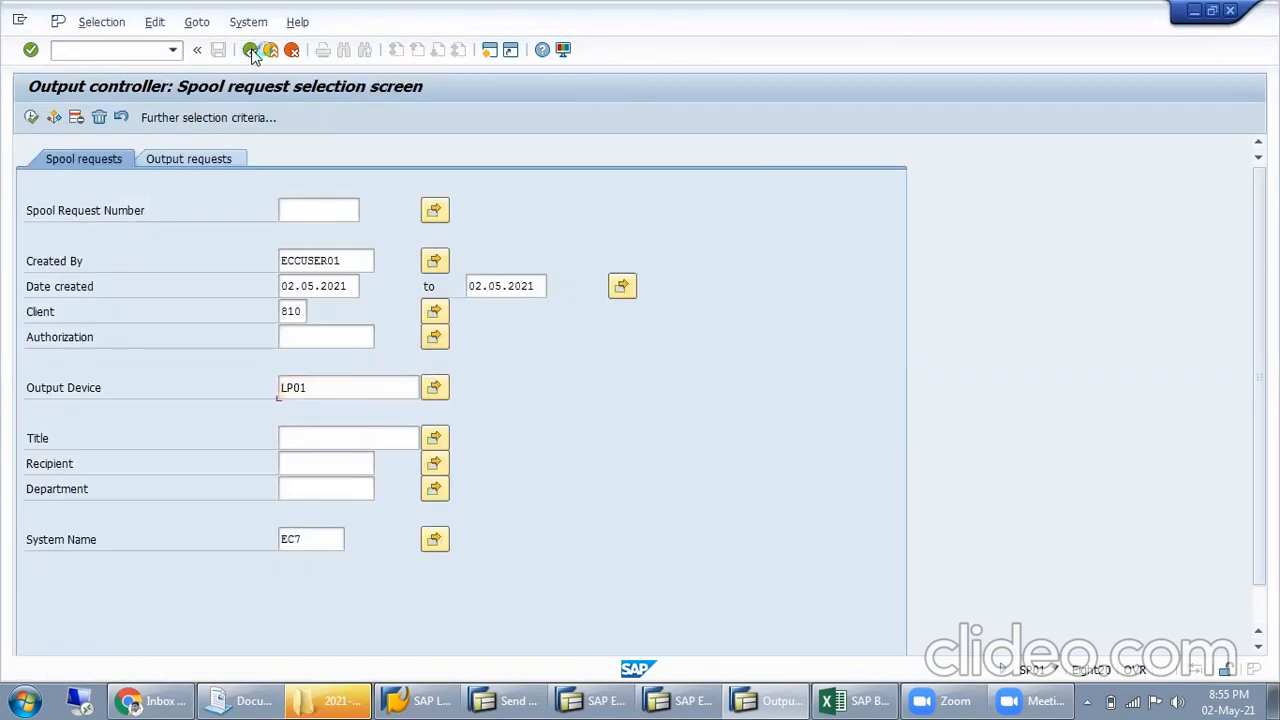
left_click(250, 50)
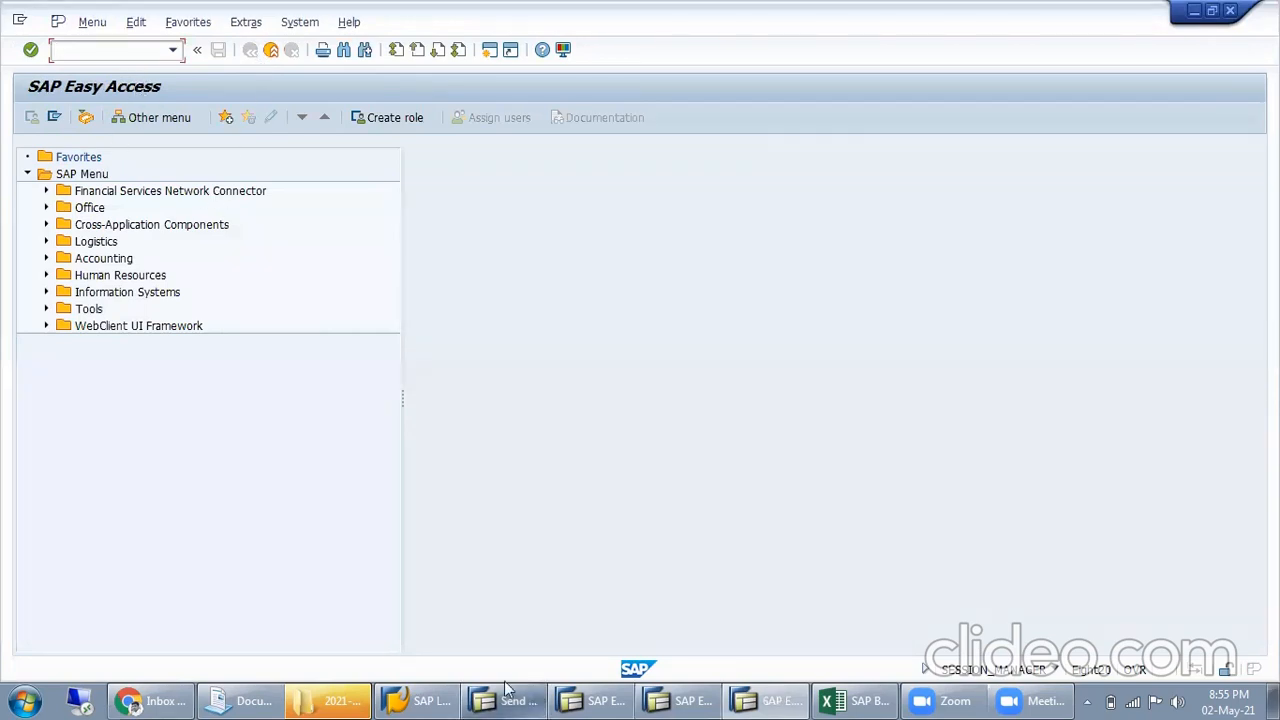
Switch to the mail session, return to the consignment condition records, and open Output Control from there
left_click(475, 698)
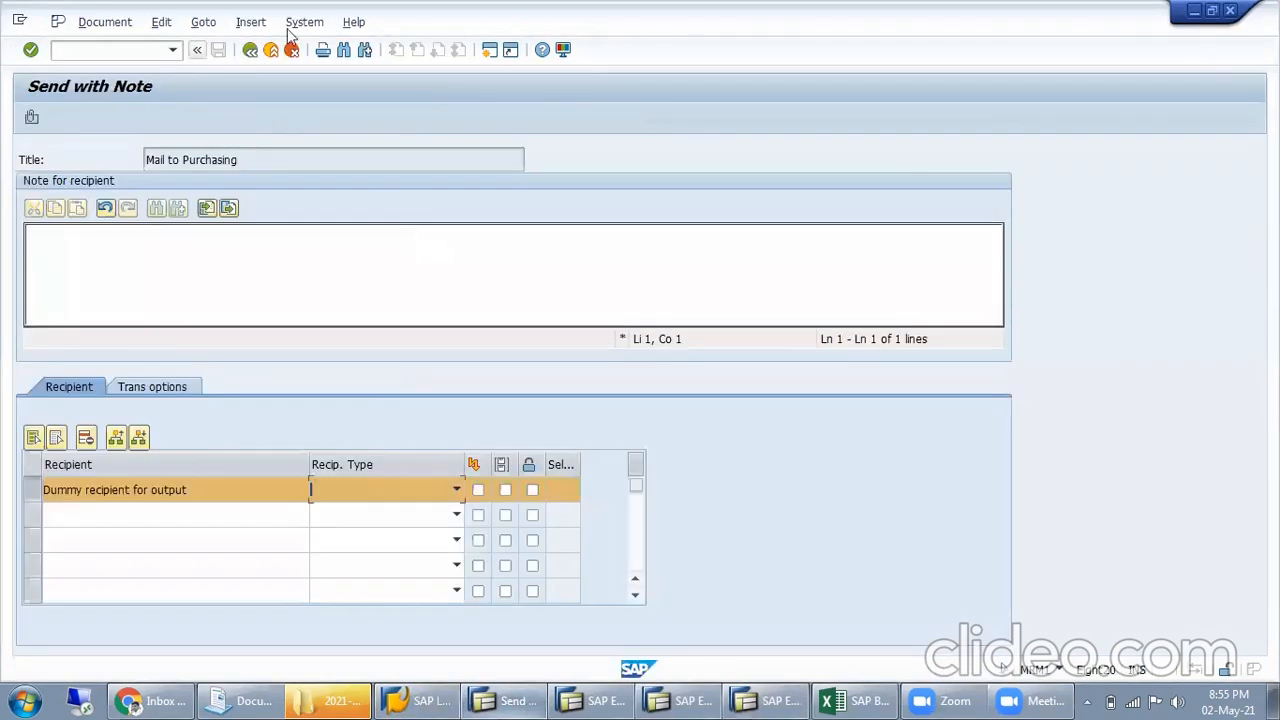
left_click(251, 51)
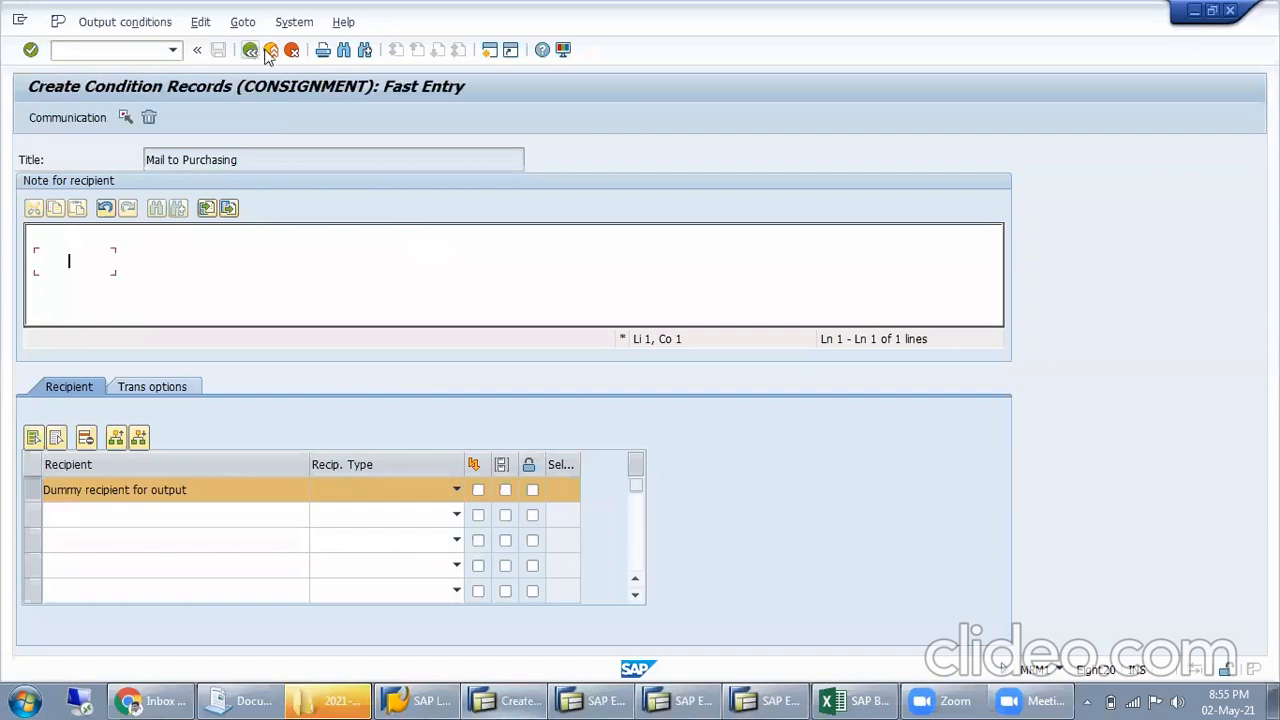
left_click(294, 22)
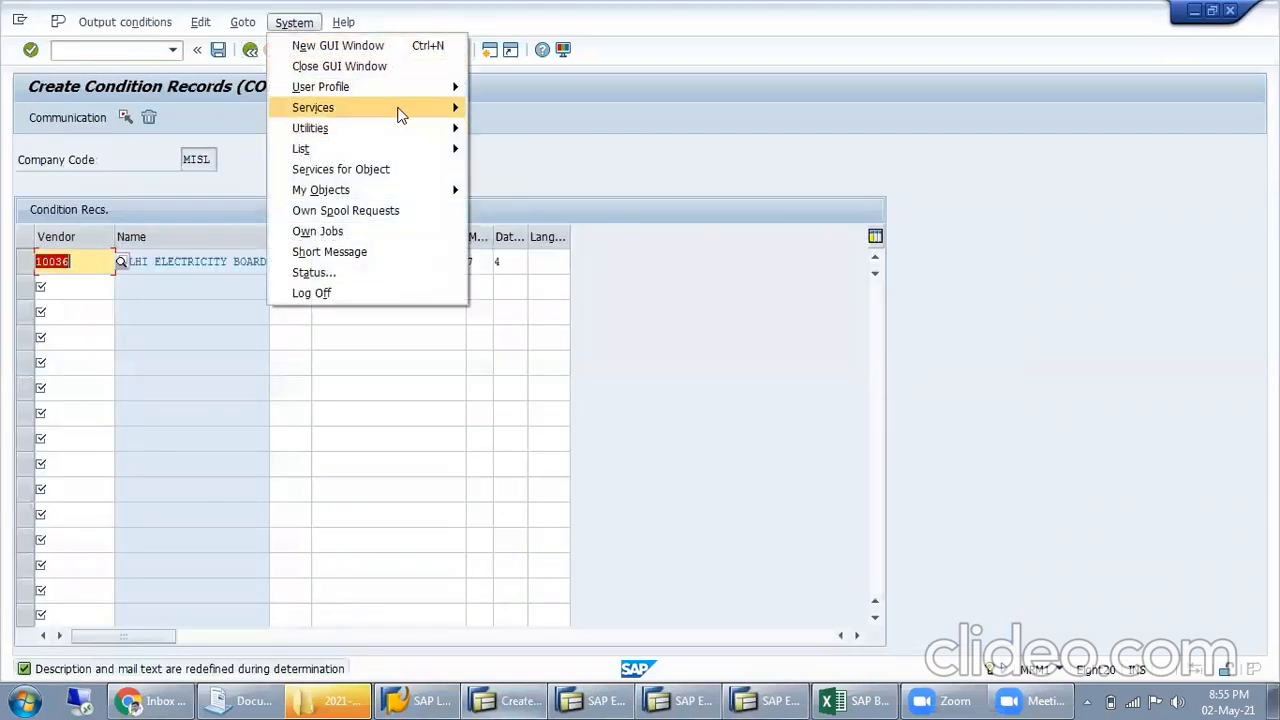
mouse_move(400, 112)
left_click(540, 150)
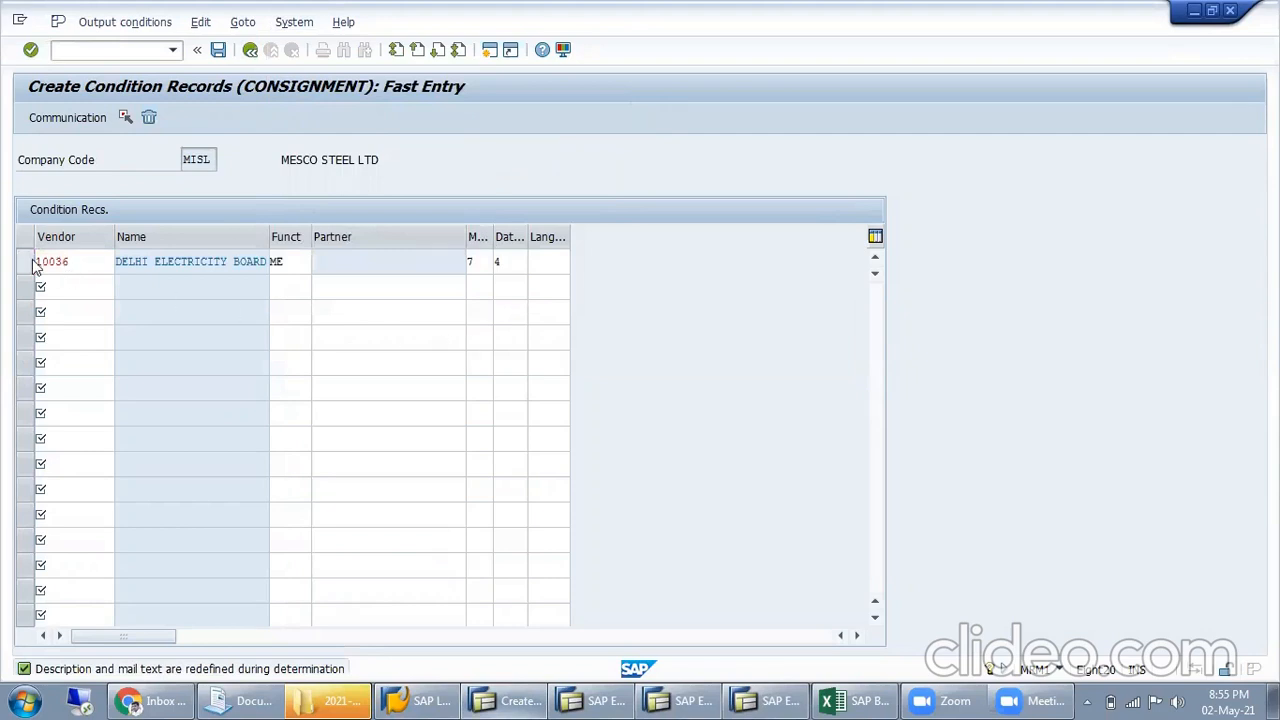
List the spool requests for output device LP01 in the newly opened output controller and leave it
left_click(314, 389)
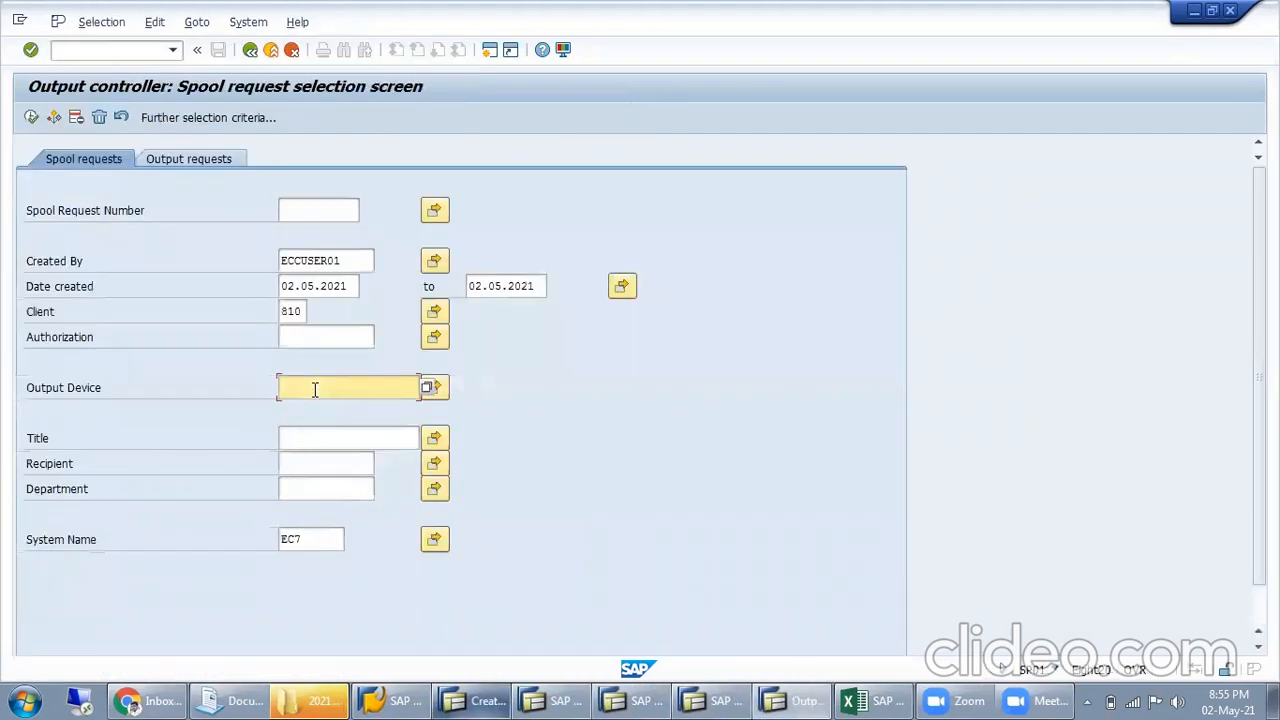
type("LP012")
left_click(31, 117)
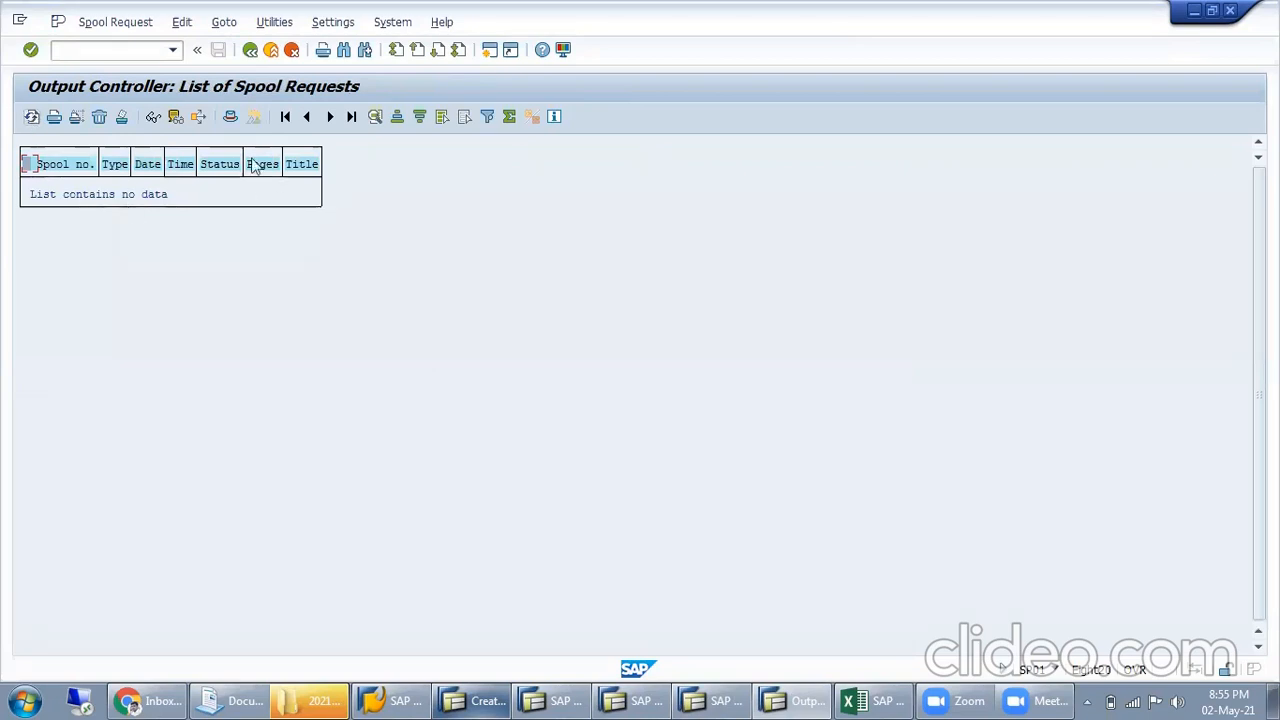
left_click(249, 49)
left_click(249, 49)
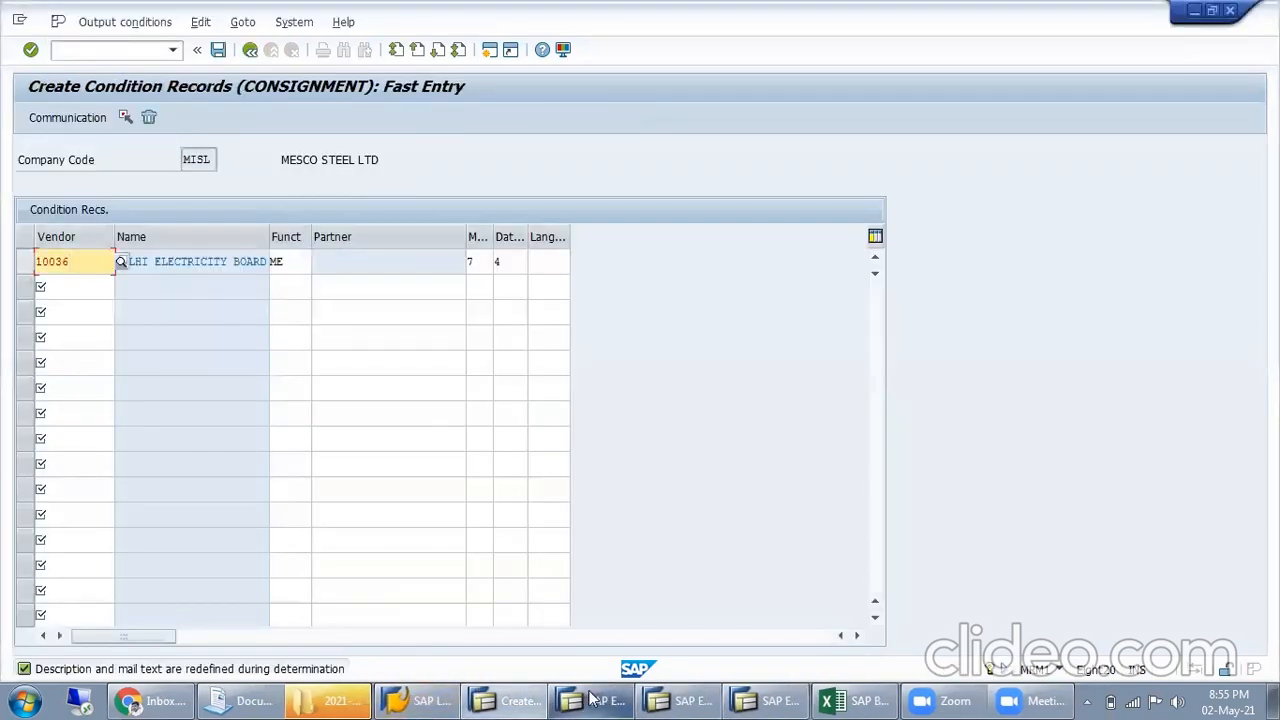
Look through the available partner functions for the vendor's condition record and close the list without changing ME
left_click(297, 261)
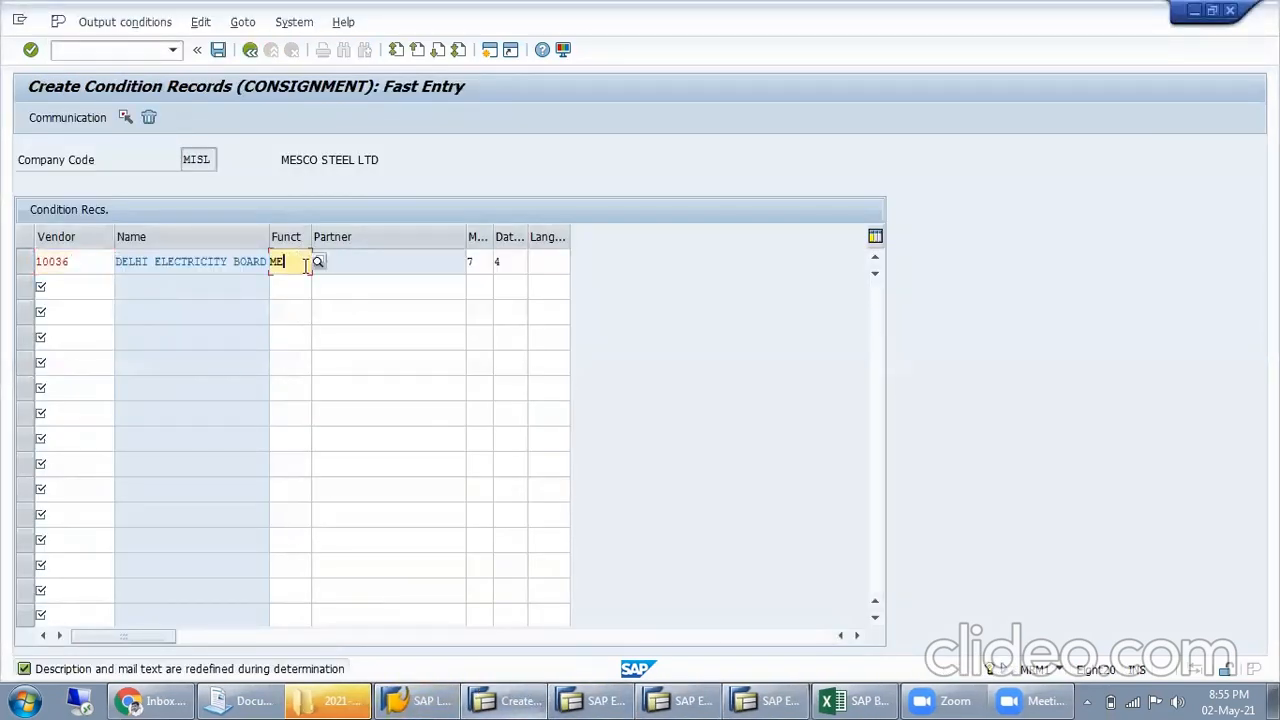
left_click(317, 263)
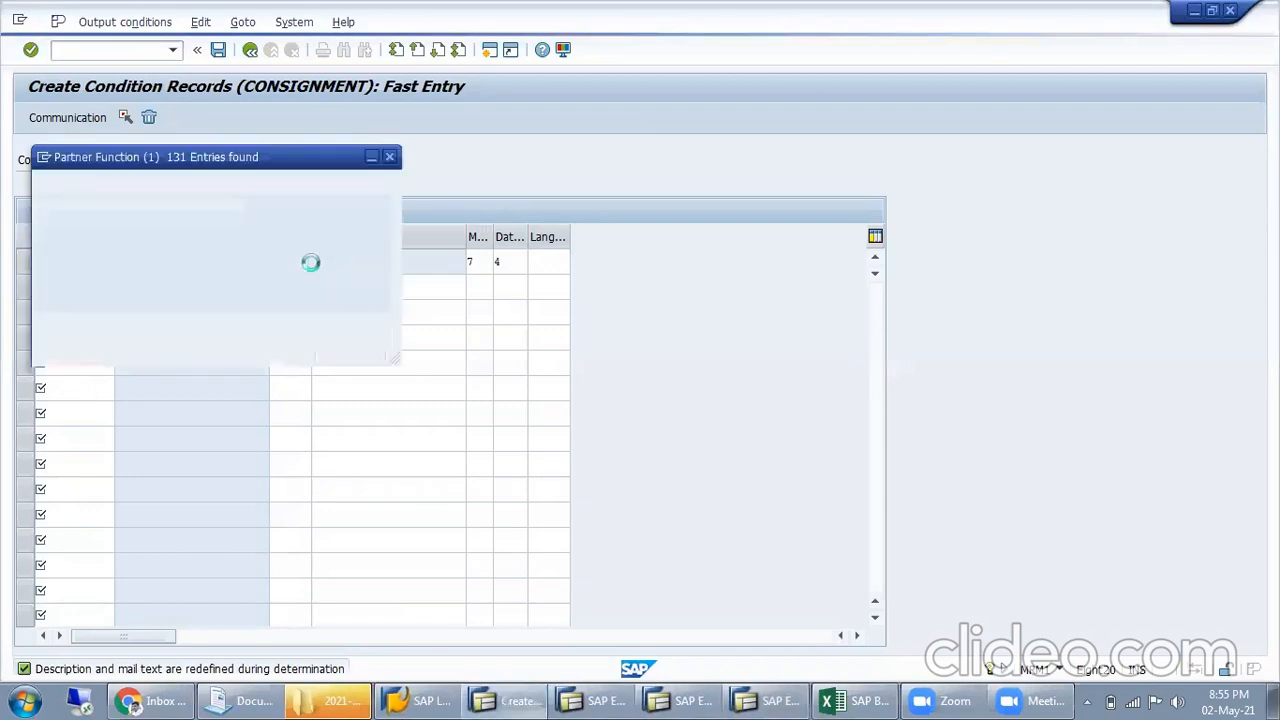
scroll(165, 455, "down", 20)
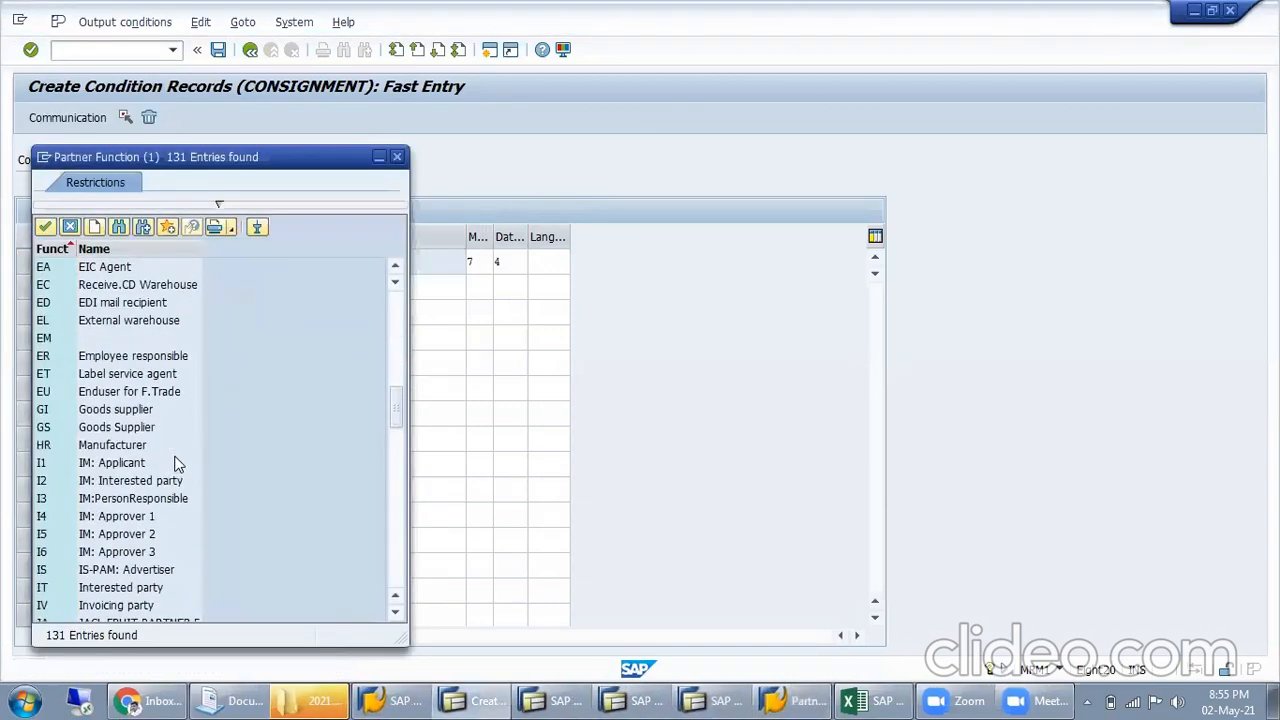
scroll(176, 455, "down", 13)
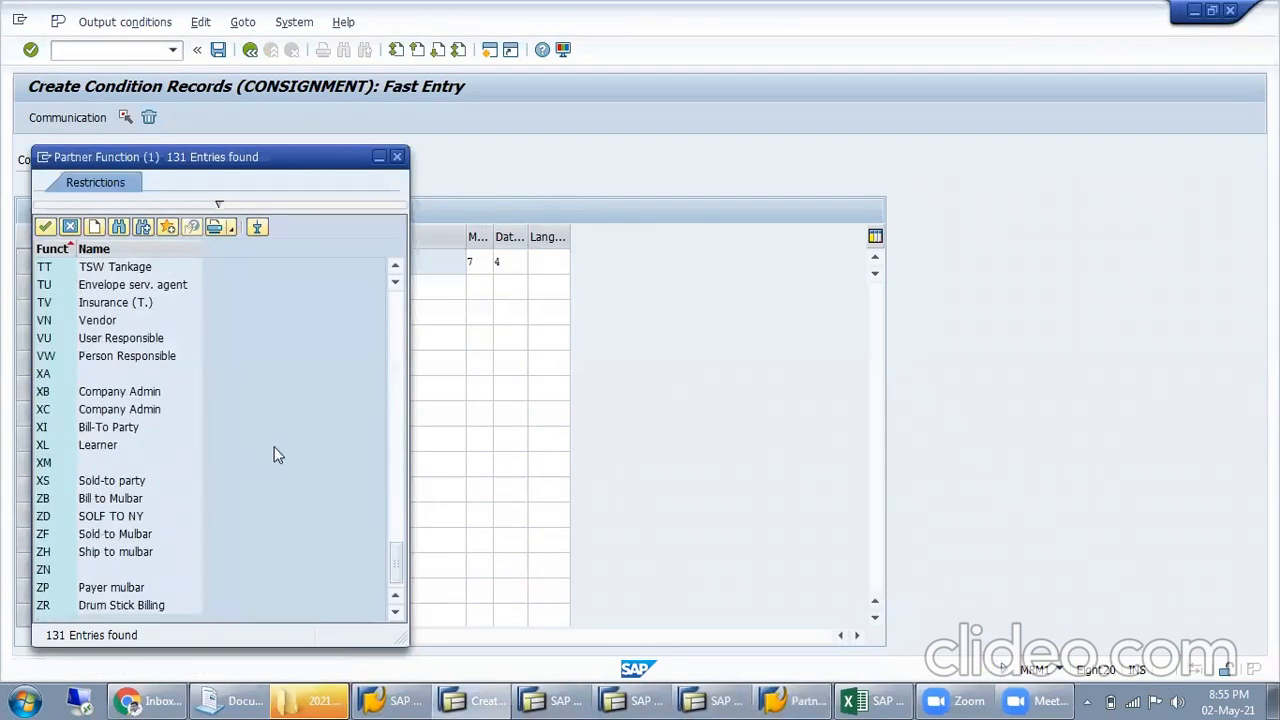
scroll(277, 451, "up", 5)
left_click(398, 157)
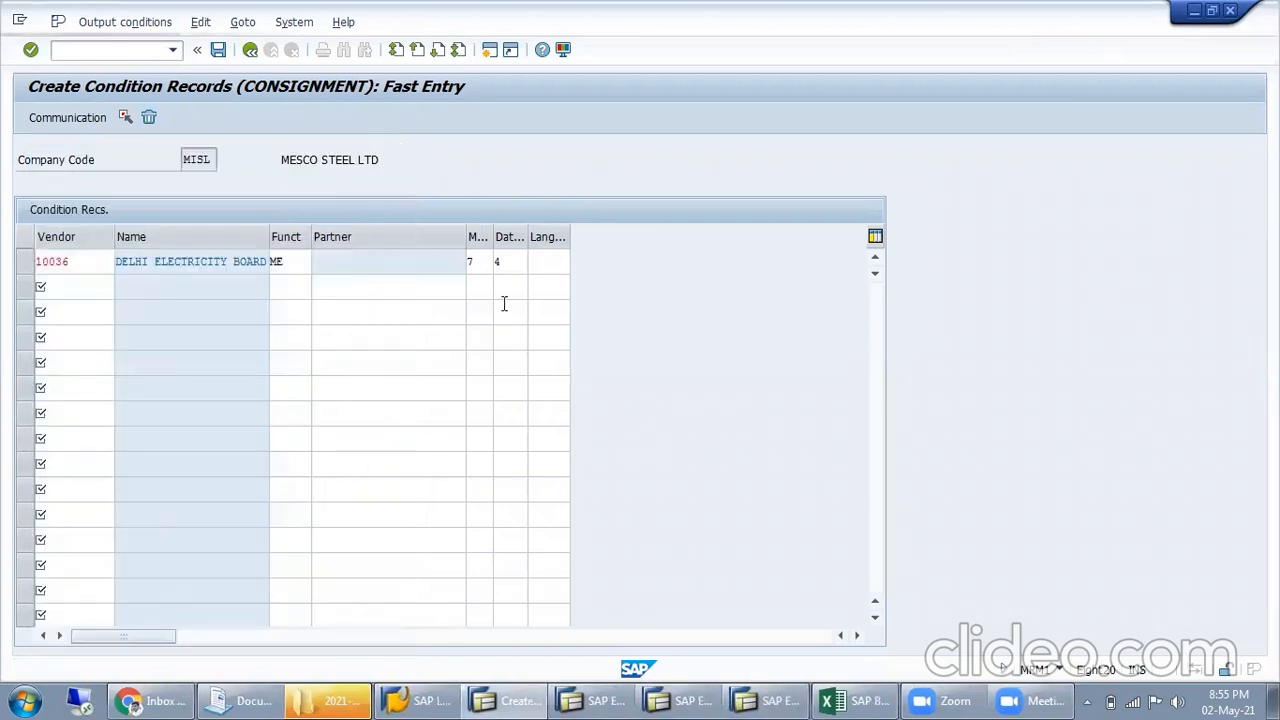
Exit output maintenance without saving the condition record, return to SAP Easy Access, and show the recent transaction codes
left_click(249, 52)
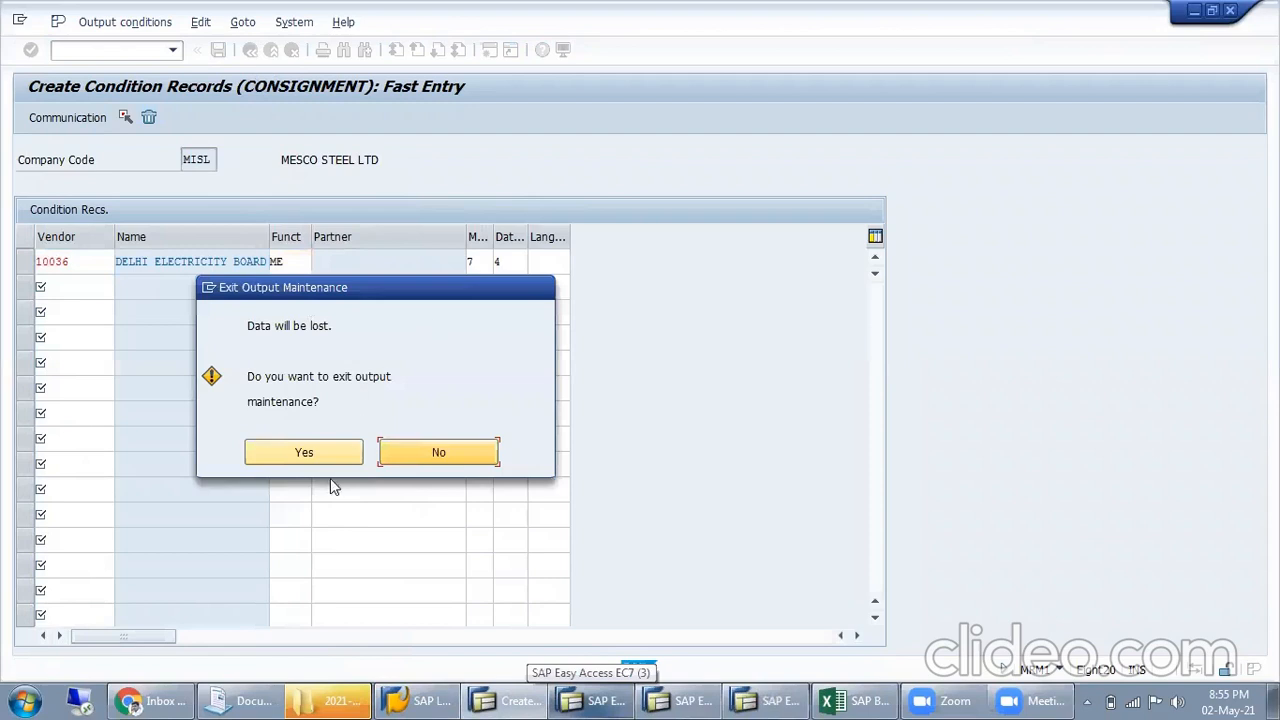
left_click(327, 455)
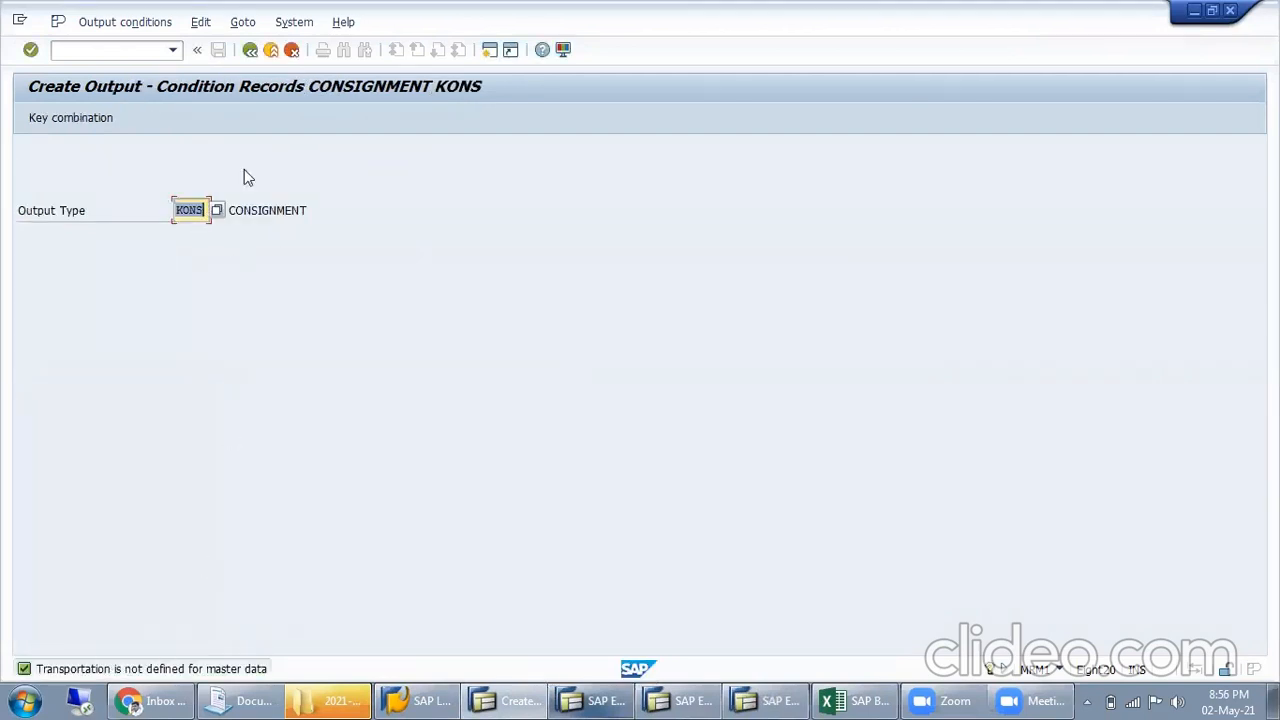
left_click(251, 50)
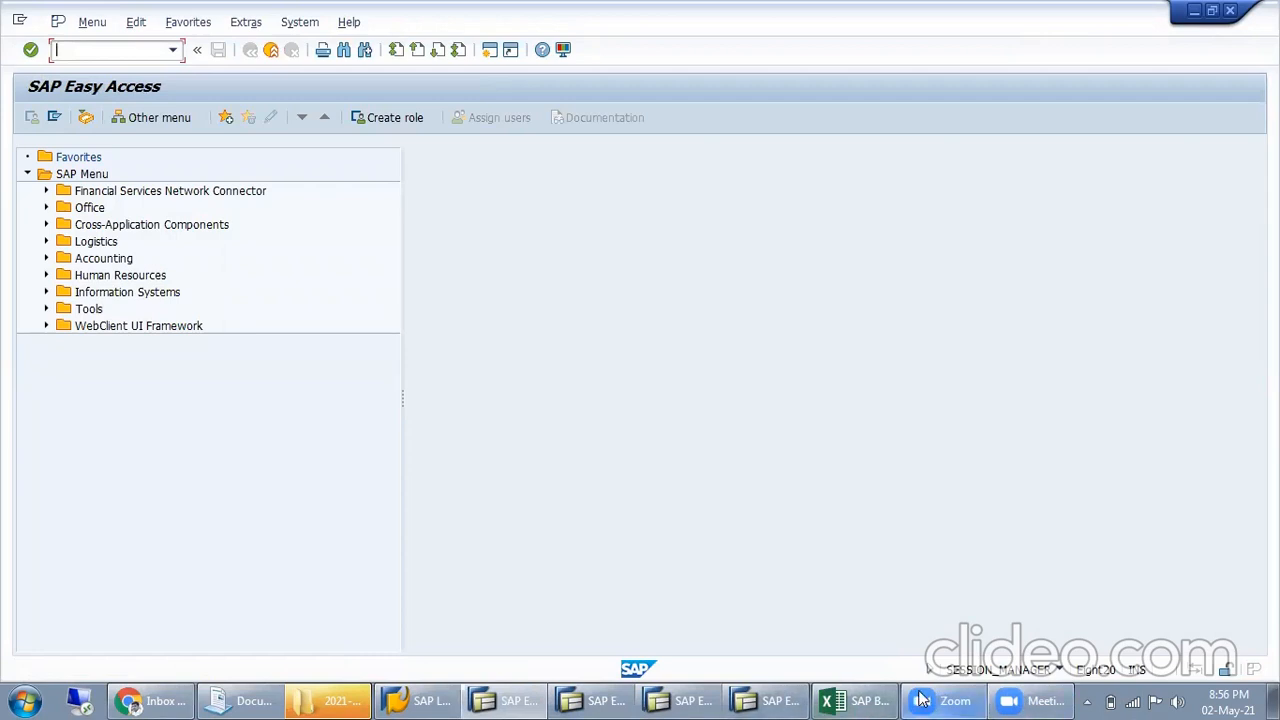
left_click(173, 50)
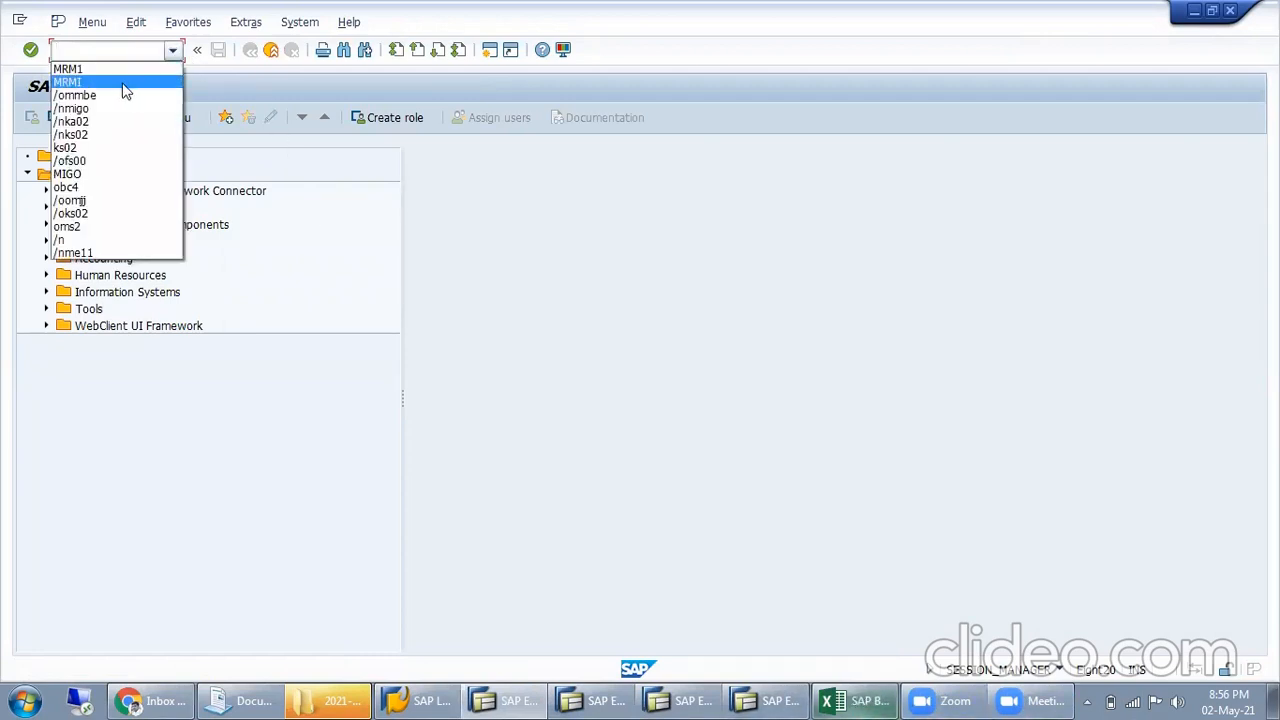
Switch to the SAP Batch 8pm workbook in Excel and enter LP01 in cell I128 beside the MRM1 output settings
left_click(851, 699)
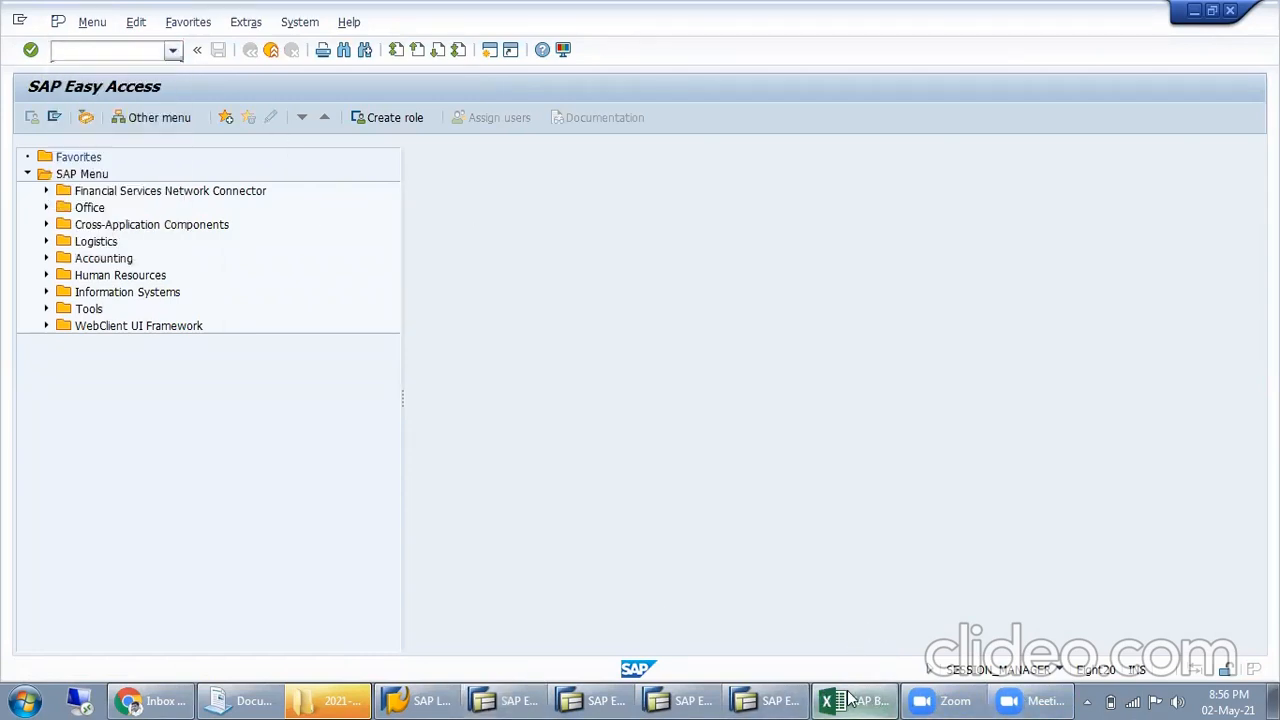
left_click(632, 499)
left_click(798, 503)
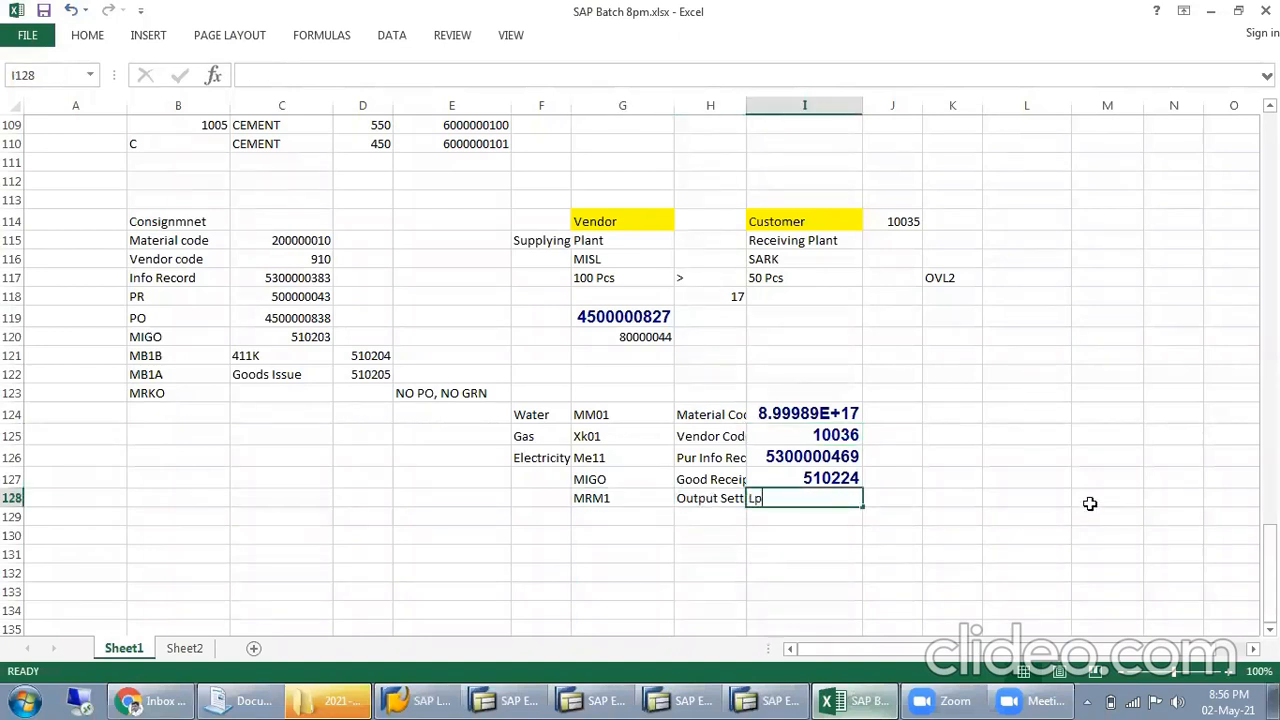
type("L")
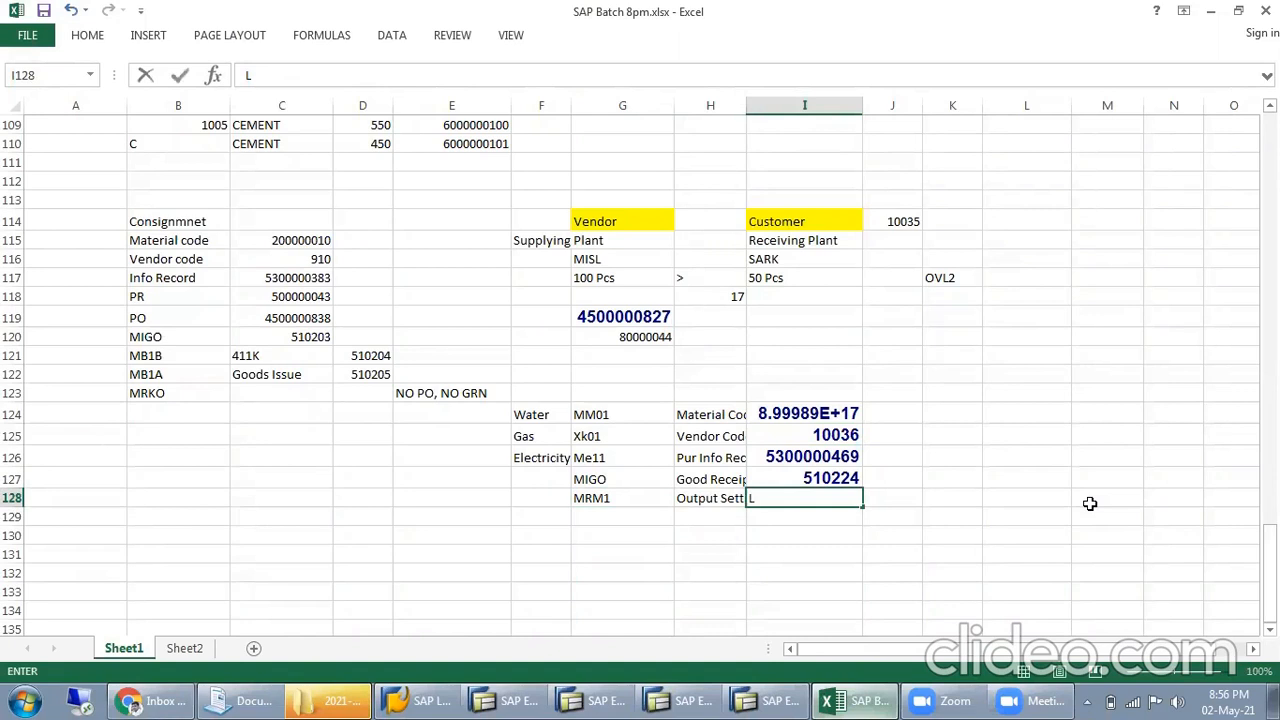
key("Return")
left_click(802, 501)
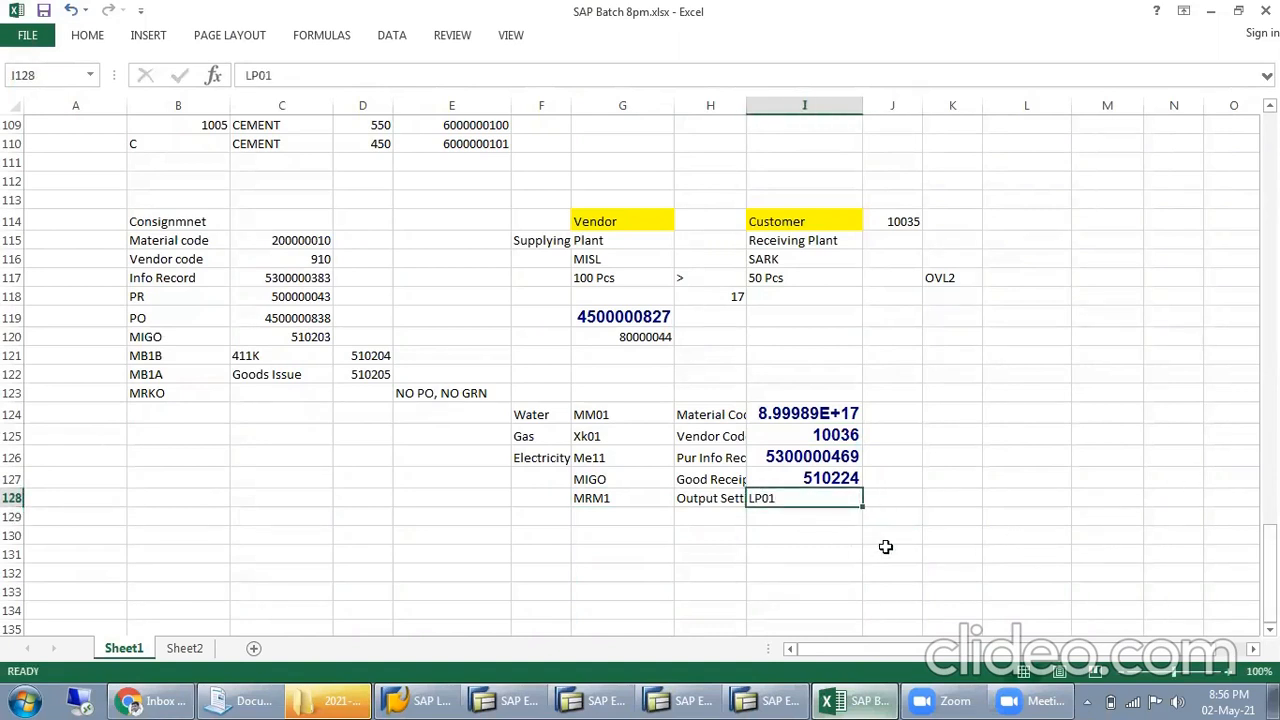
Add the next process step in row 129, with MRKO in G129 and Settlement in H129, and select I129
left_click(607, 517)
type("MRKO")
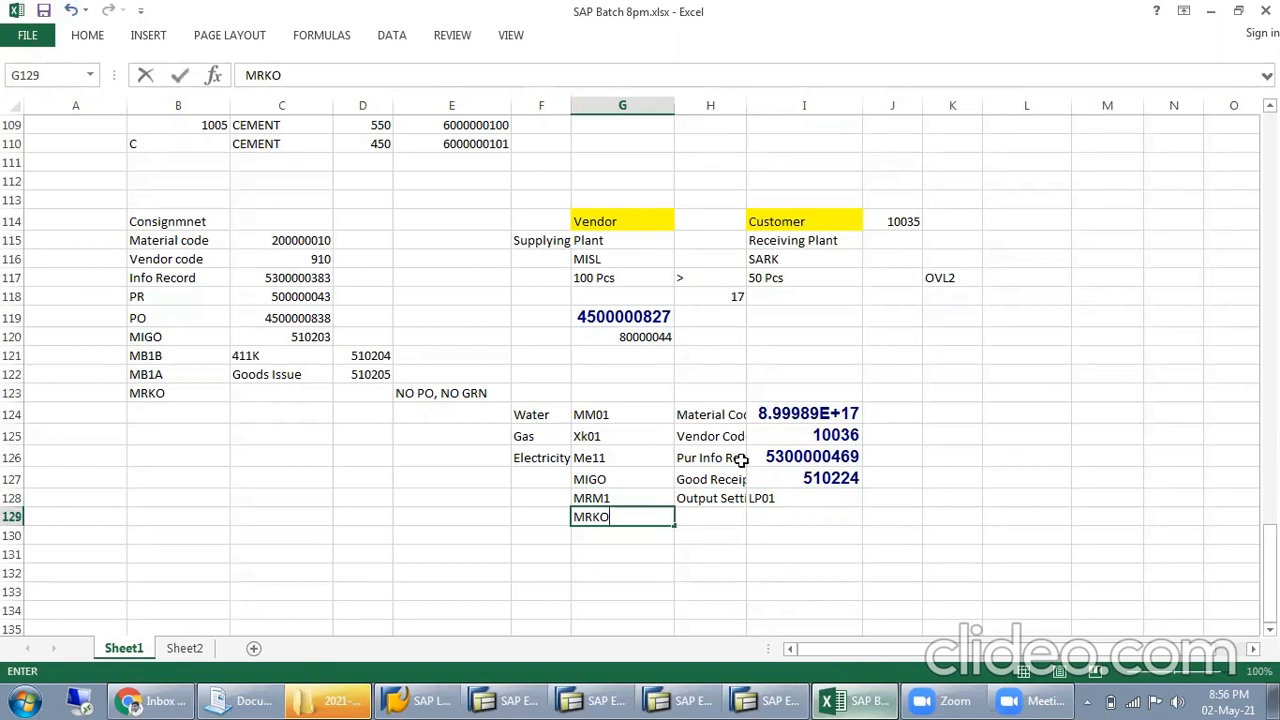
left_click(720, 522)
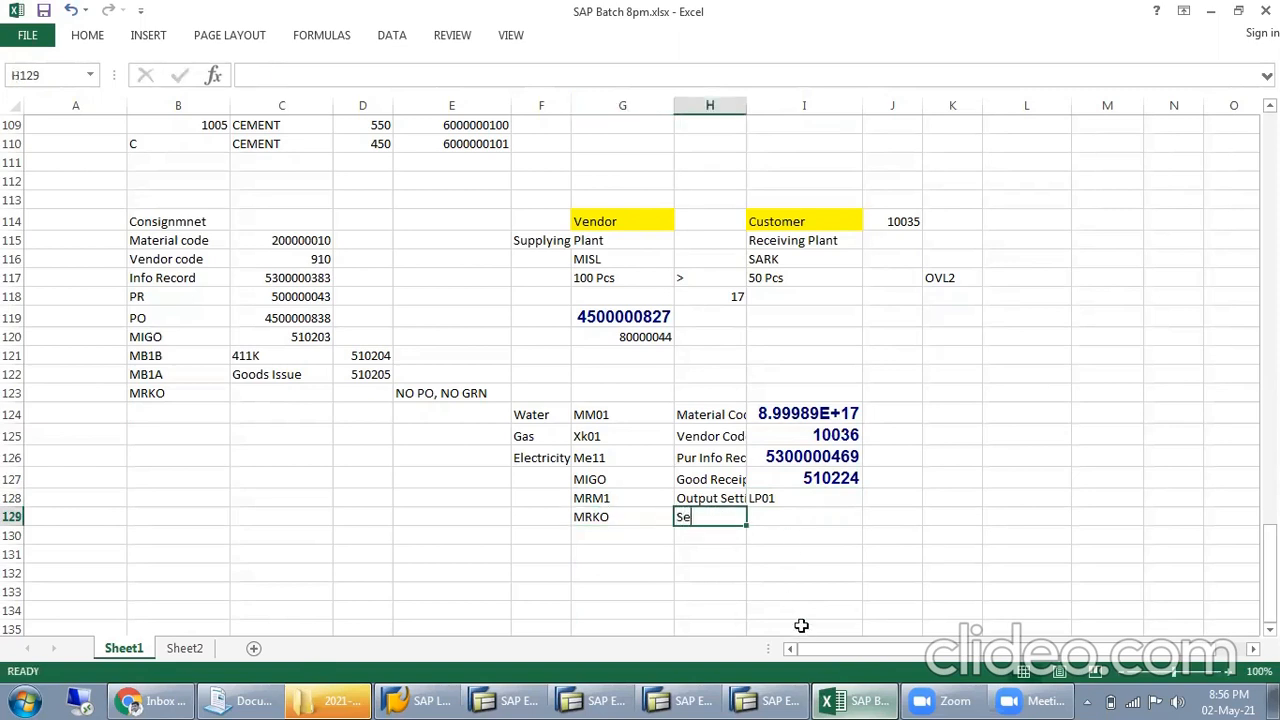
type("Settlemen")
left_click(855, 534)
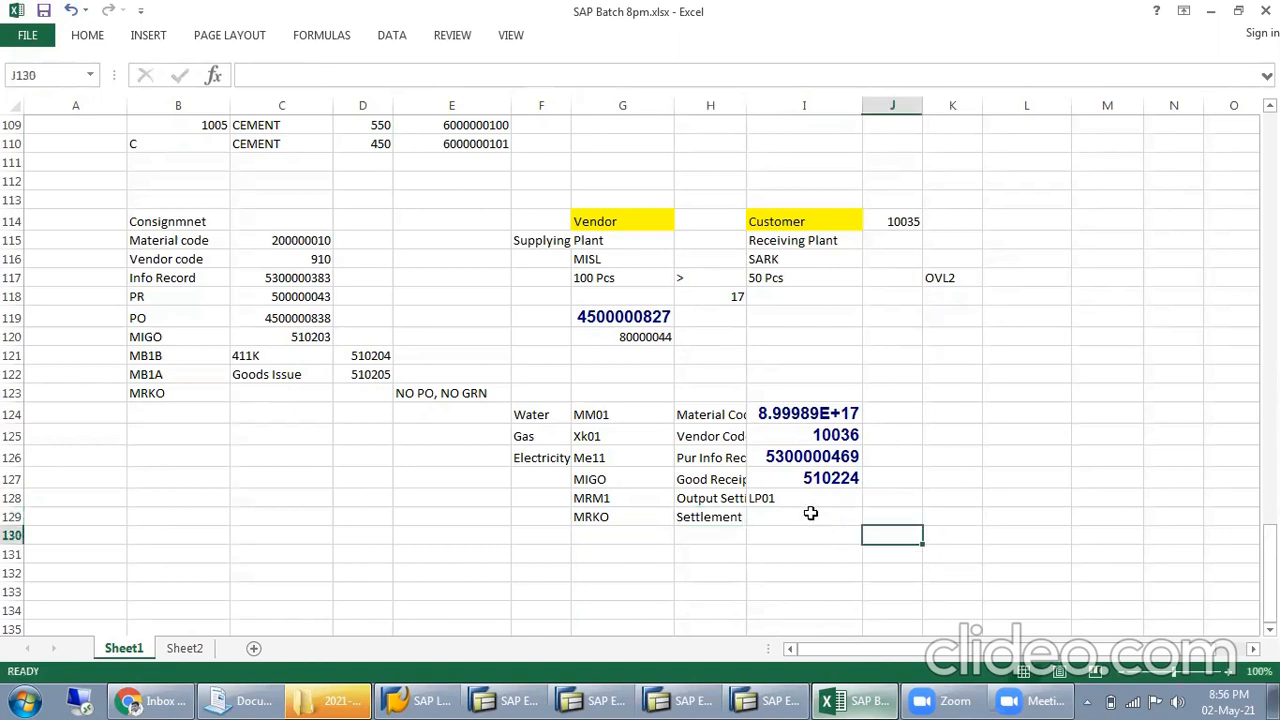
left_click(811, 515)
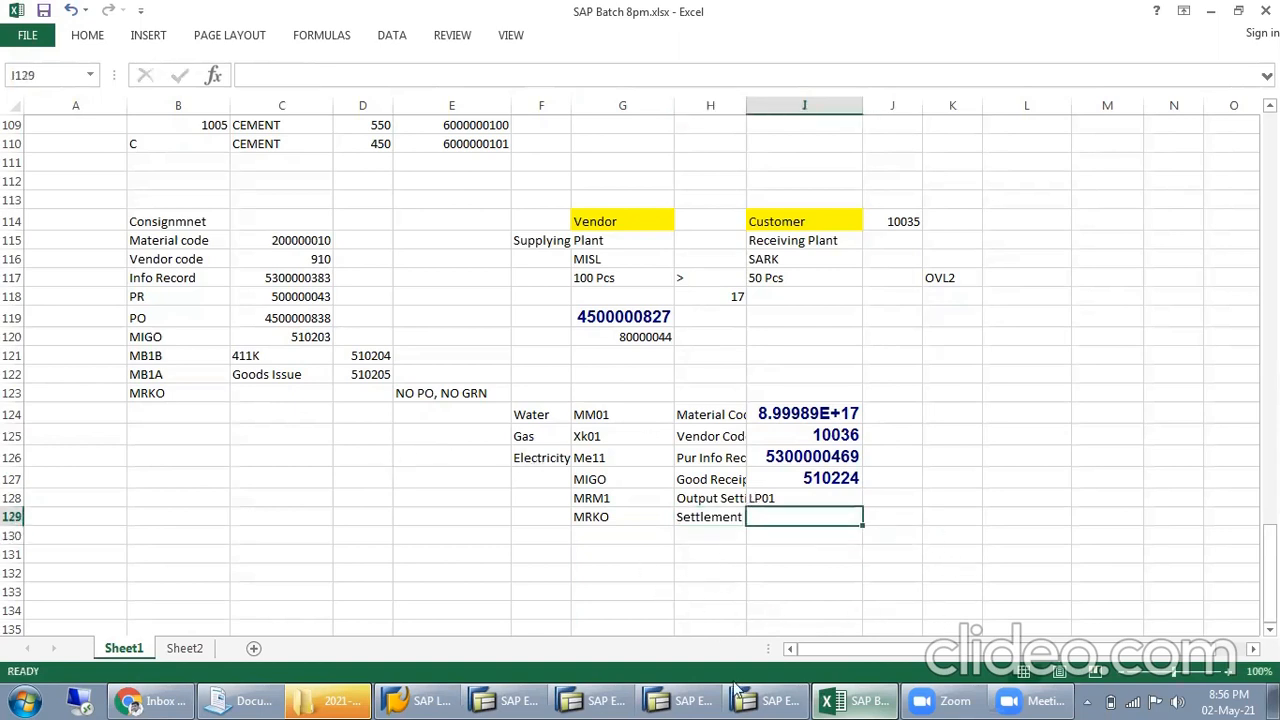
Switch back to SAP, close the spare Easy Access sessions, and open Consignment and Pipeline Settlement (MRKO) in the remaining one
left_click(628, 698)
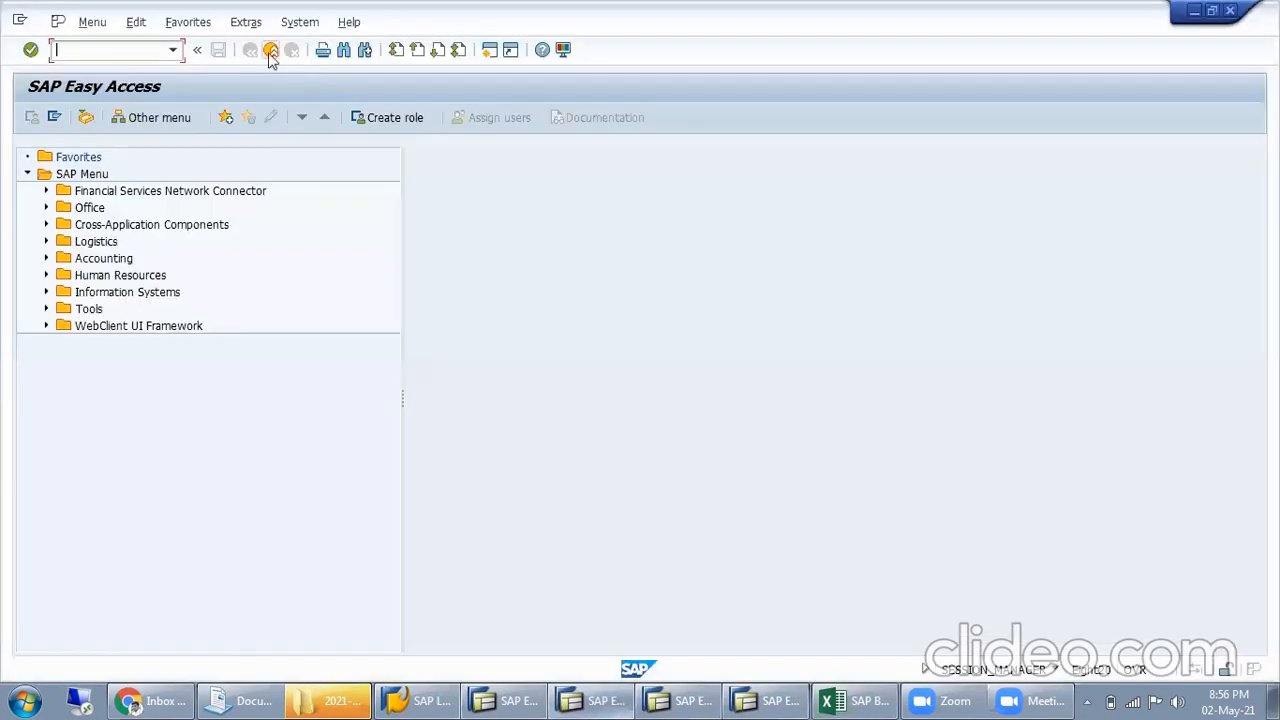
left_click(271, 50)
left_click(622, 698)
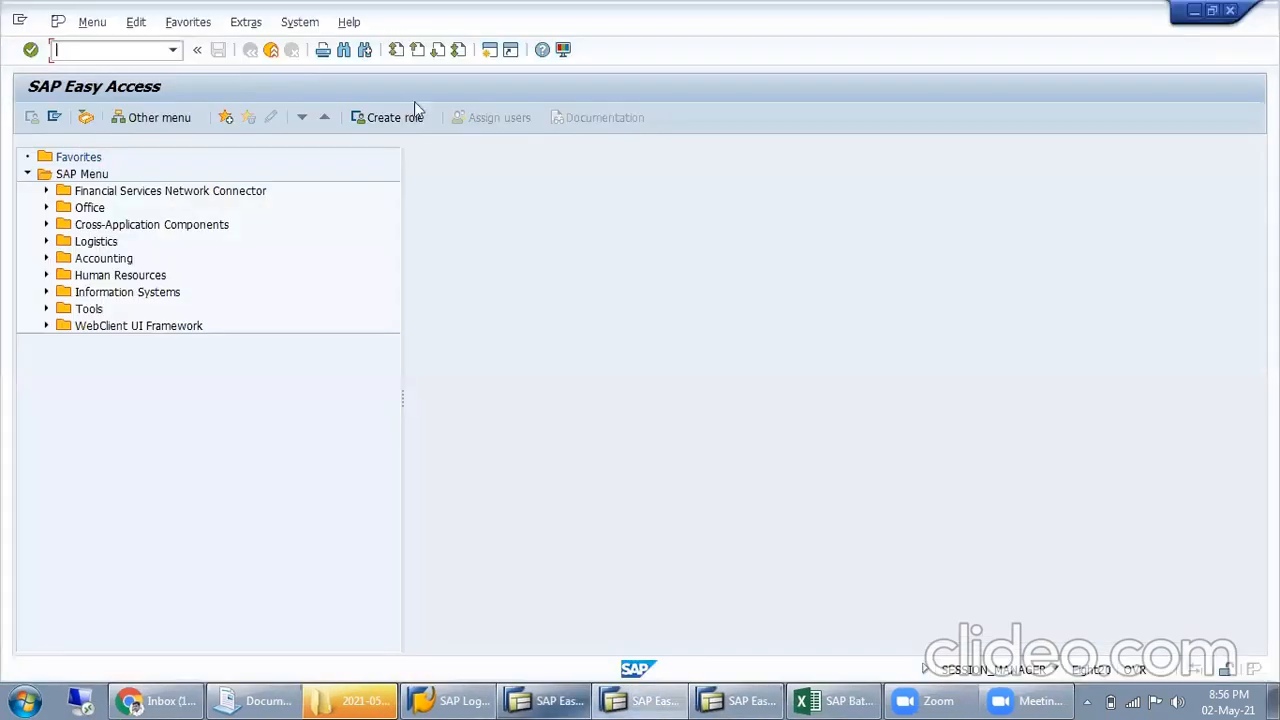
left_click(271, 50)
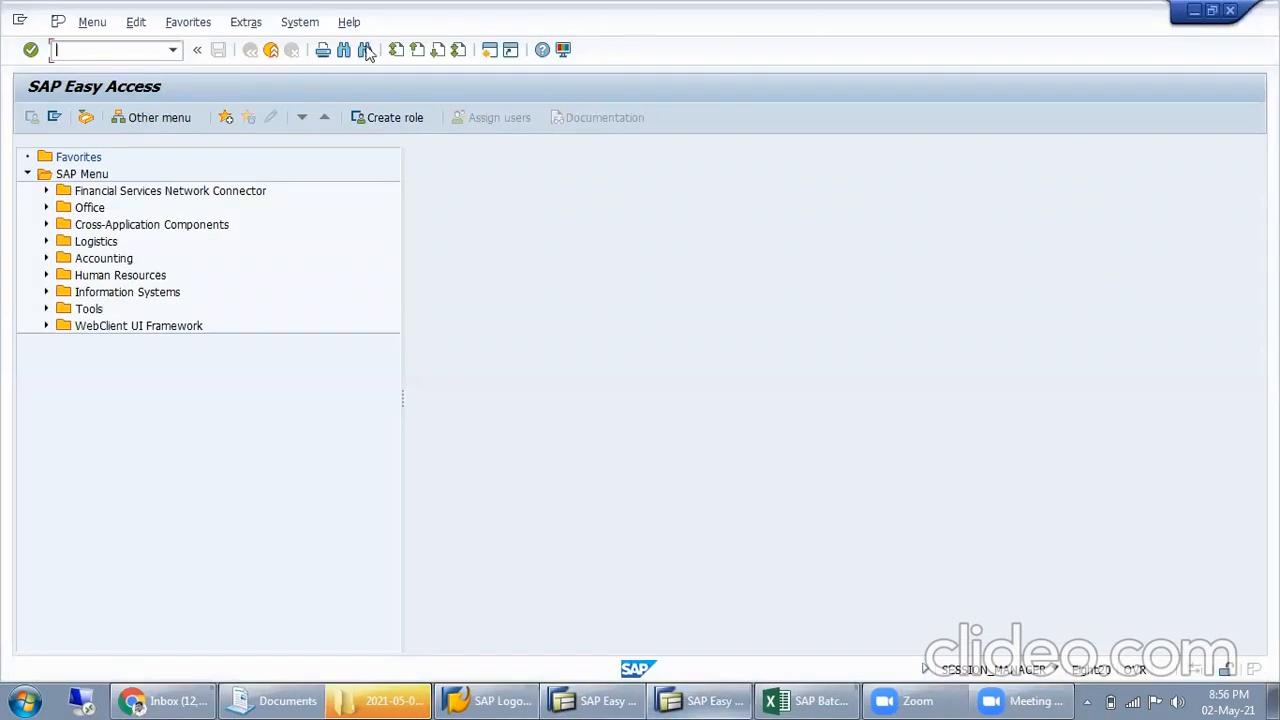
left_click(274, 52)
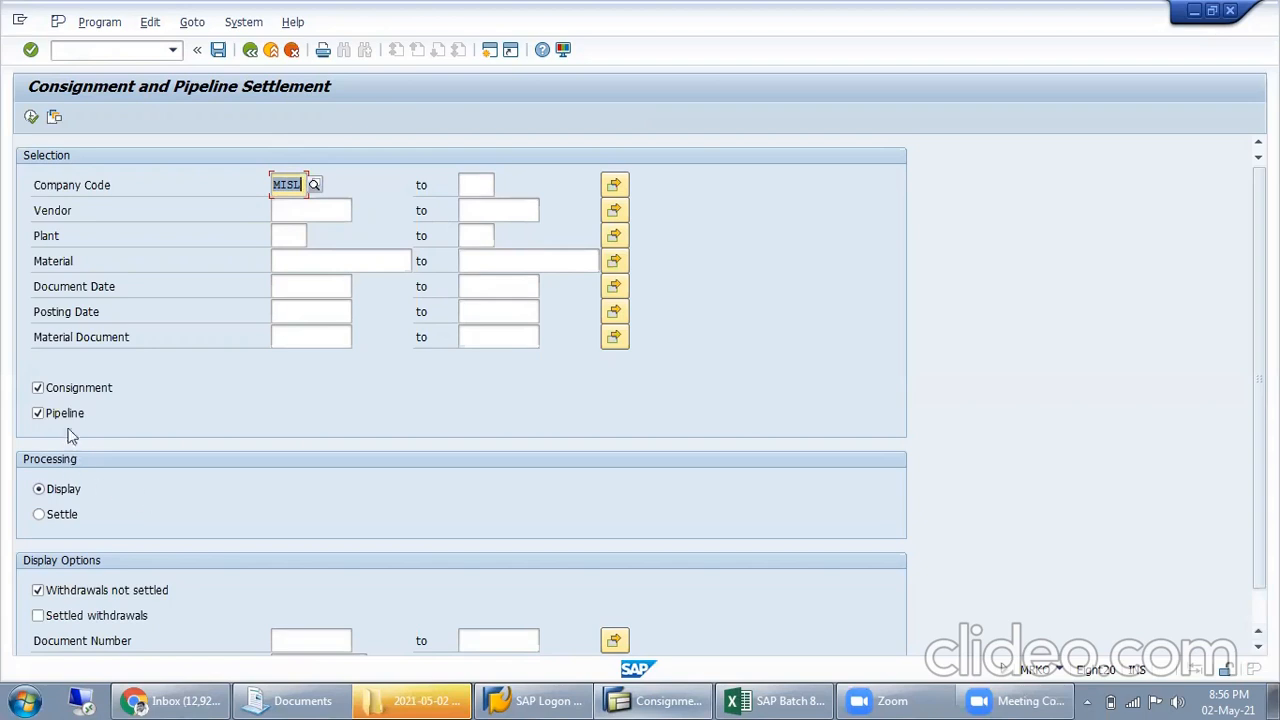
Exclude consignment from the selection, display MISL's unsettled pipeline withdrawals, and check the line for vendor 10036
left_click(85, 390)
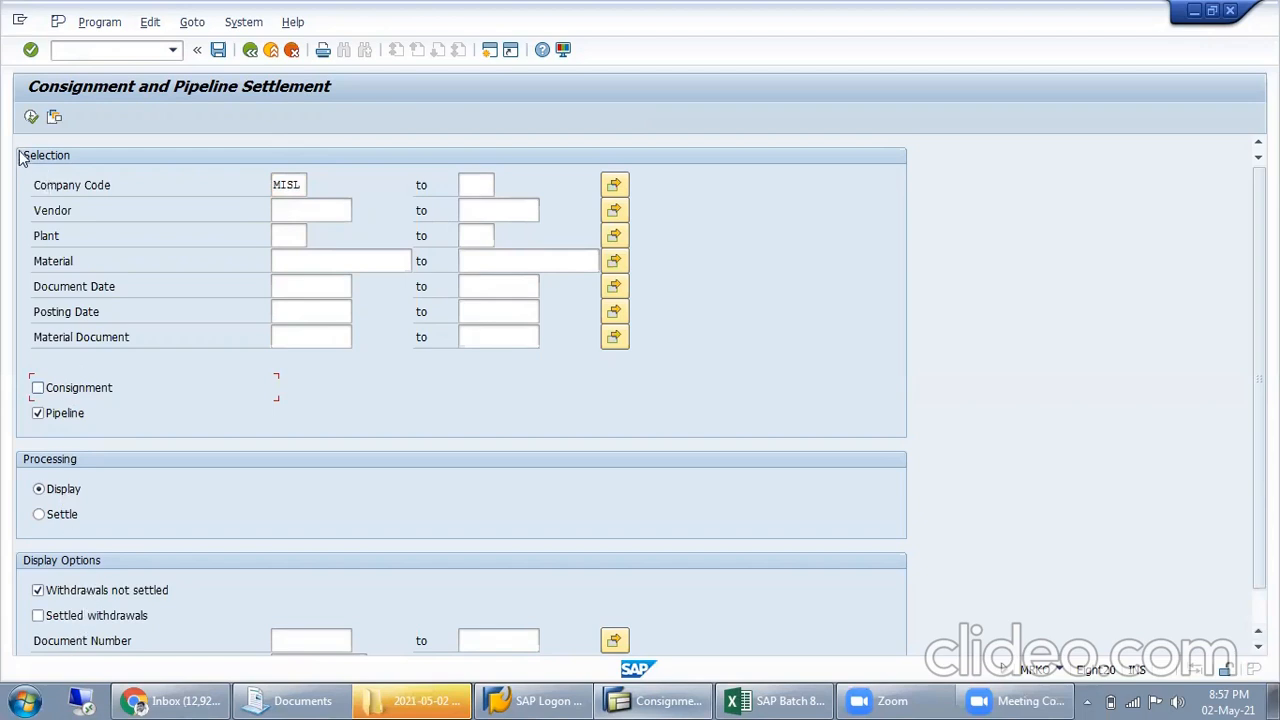
left_click(31, 116)
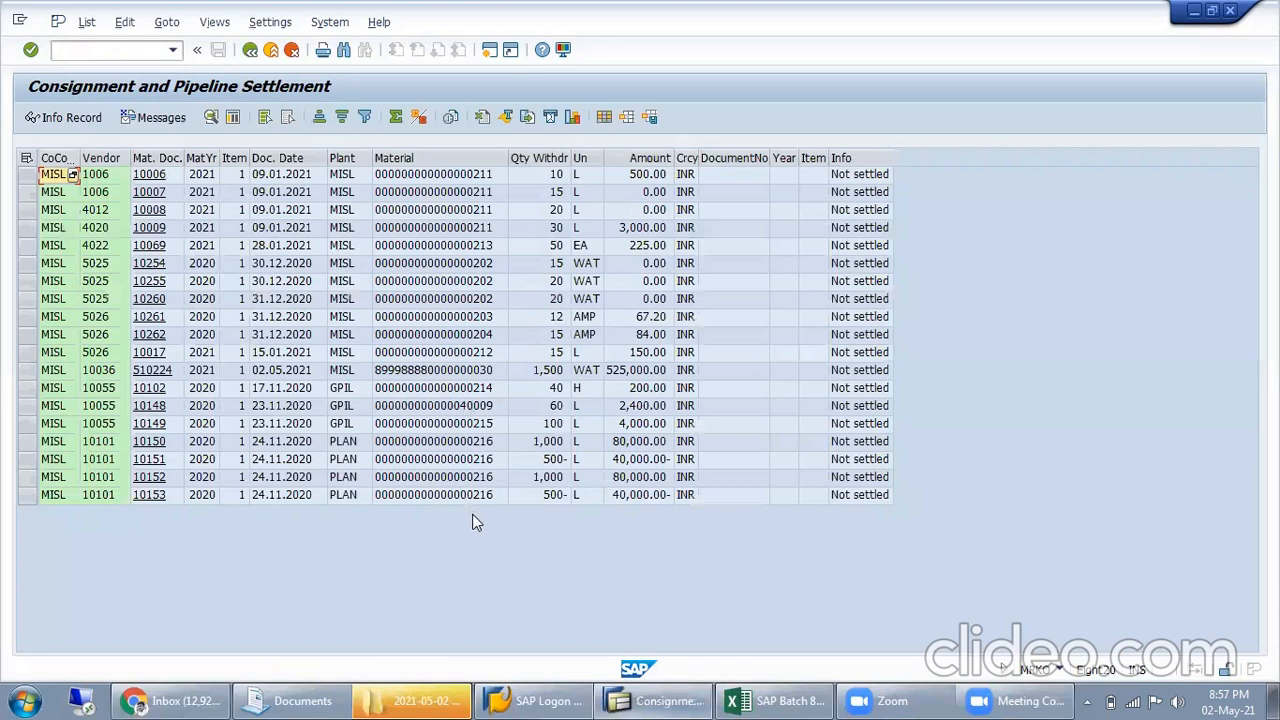
left_click(481, 372)
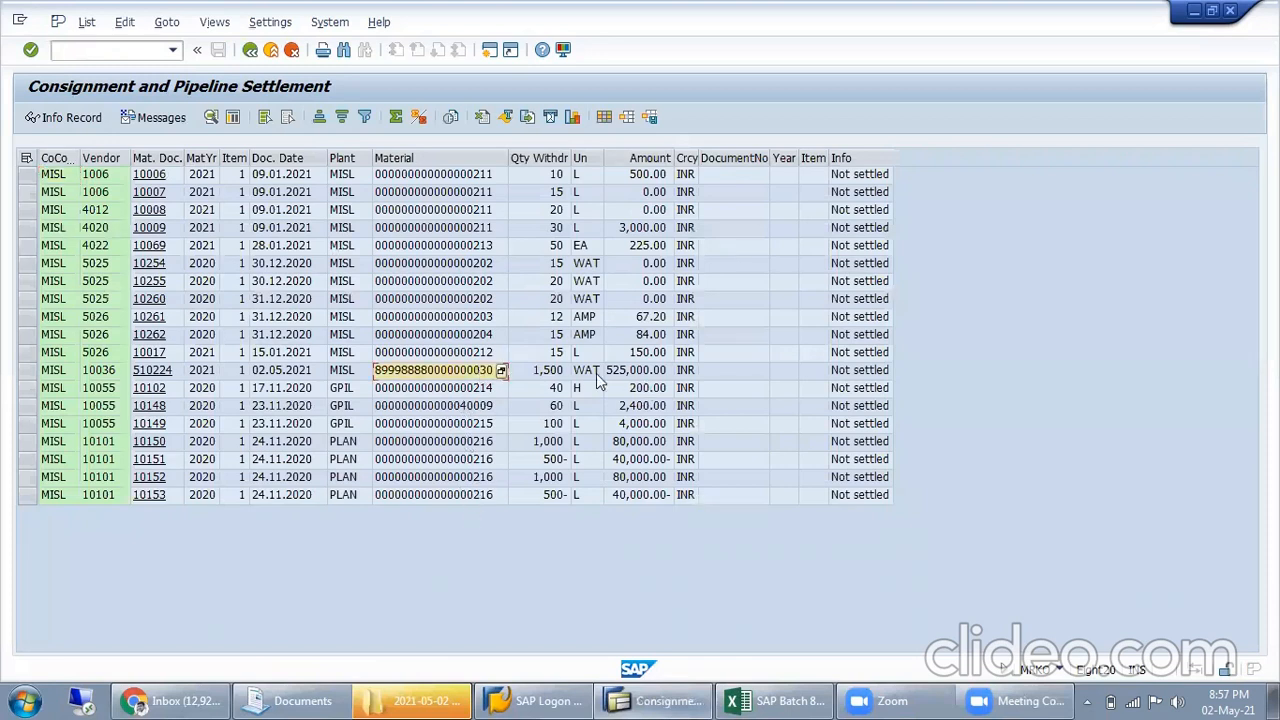
left_click(550, 372)
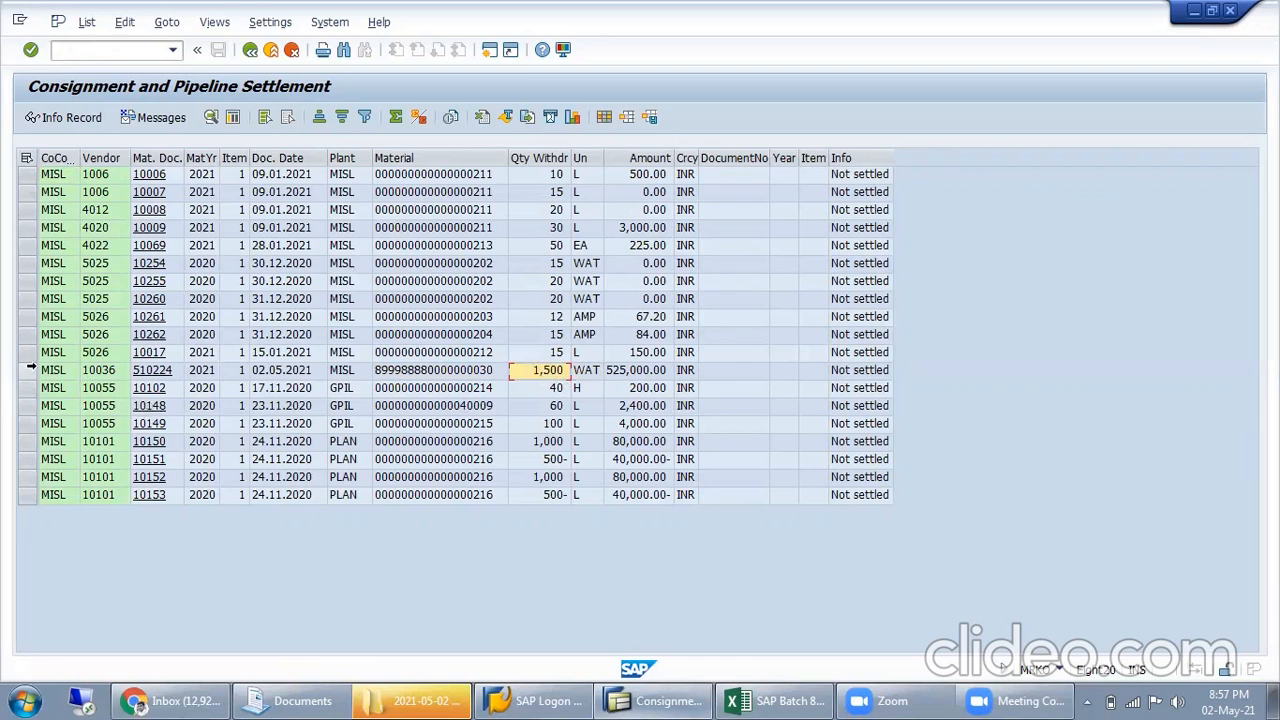
left_click(29, 370)
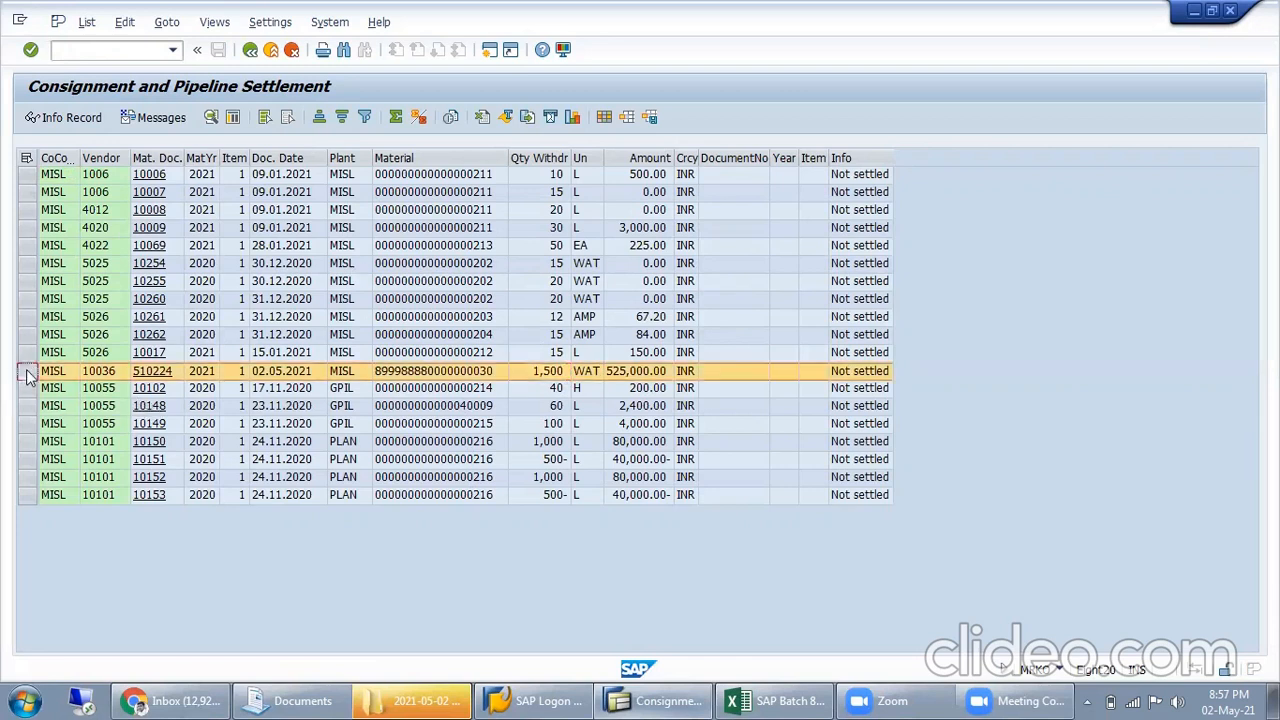
left_click(860, 371)
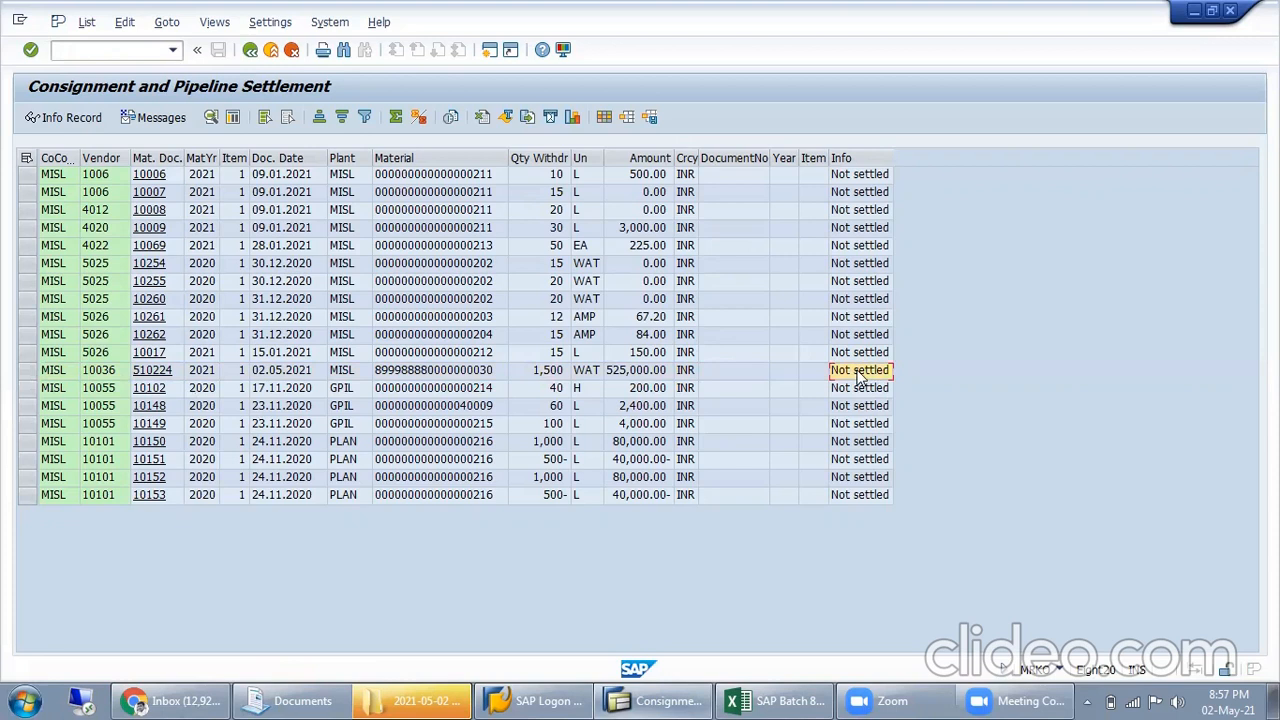
Return to the selection screen, display the pipeline withdrawals again, and copy the material number from vendor 10036's line
left_click(250, 50)
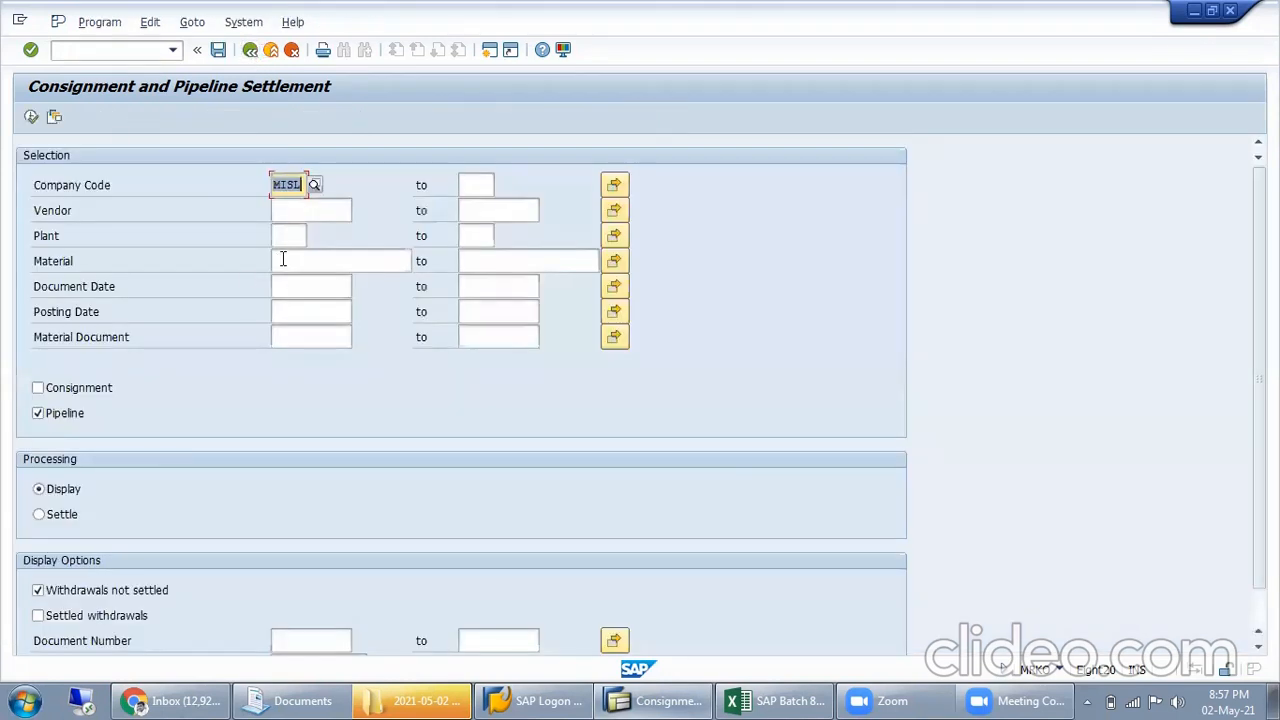
left_click(290, 260)
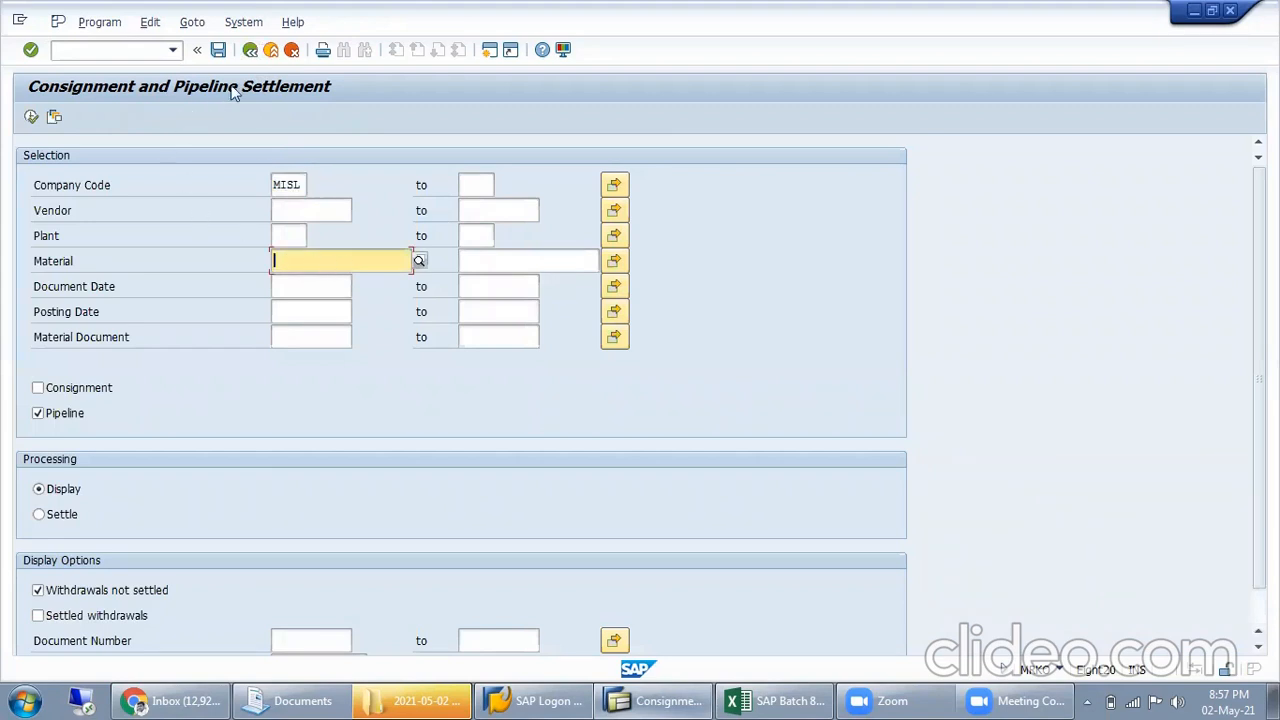
left_click(31, 118)
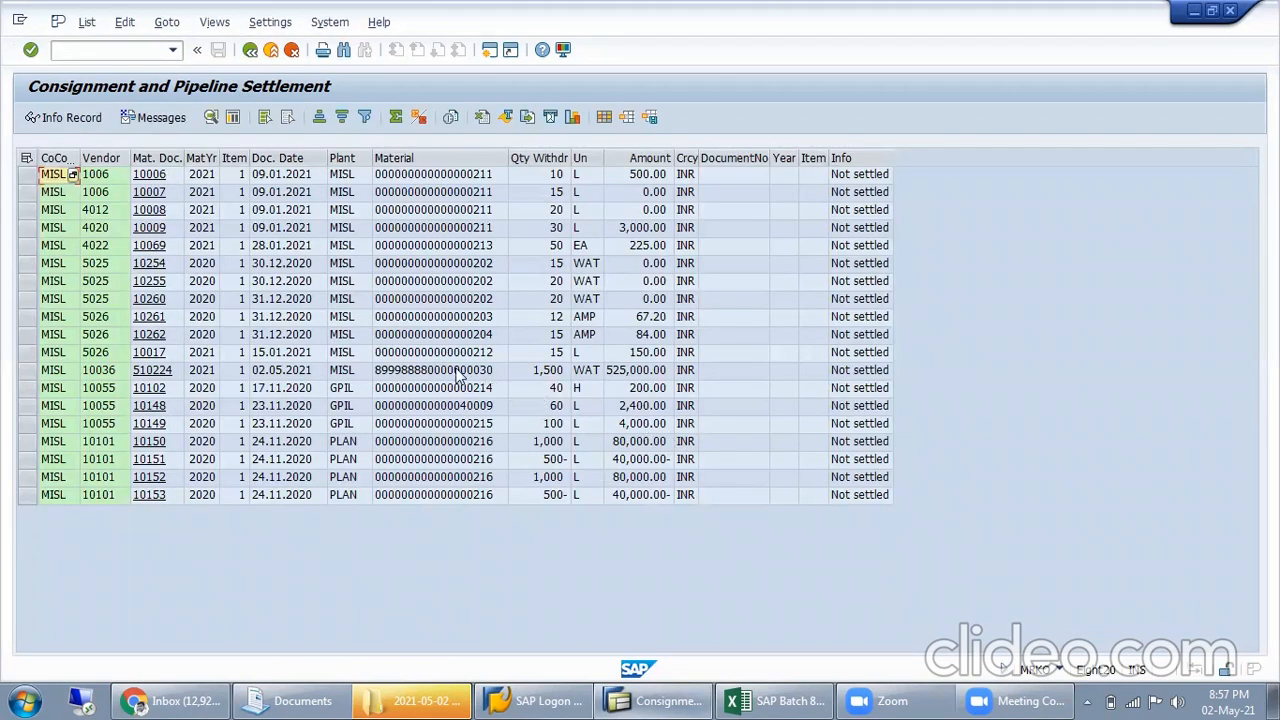
left_click(459, 373)
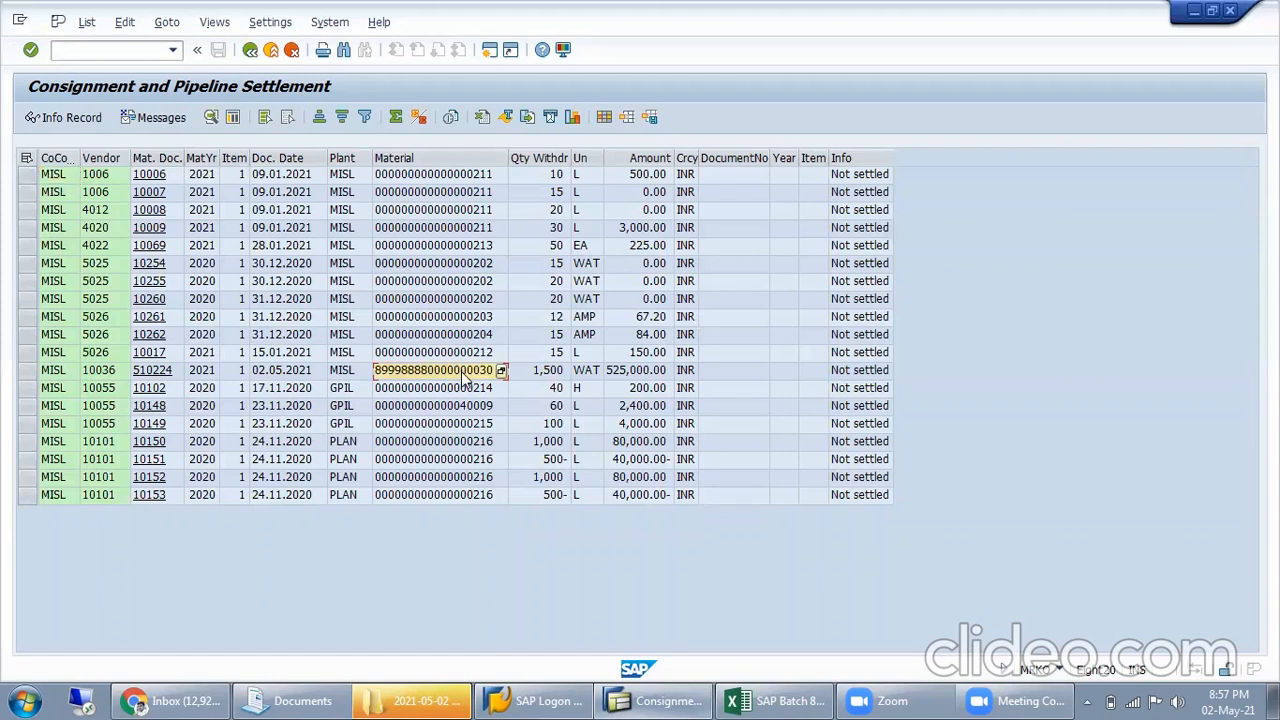
left_click(250, 49)
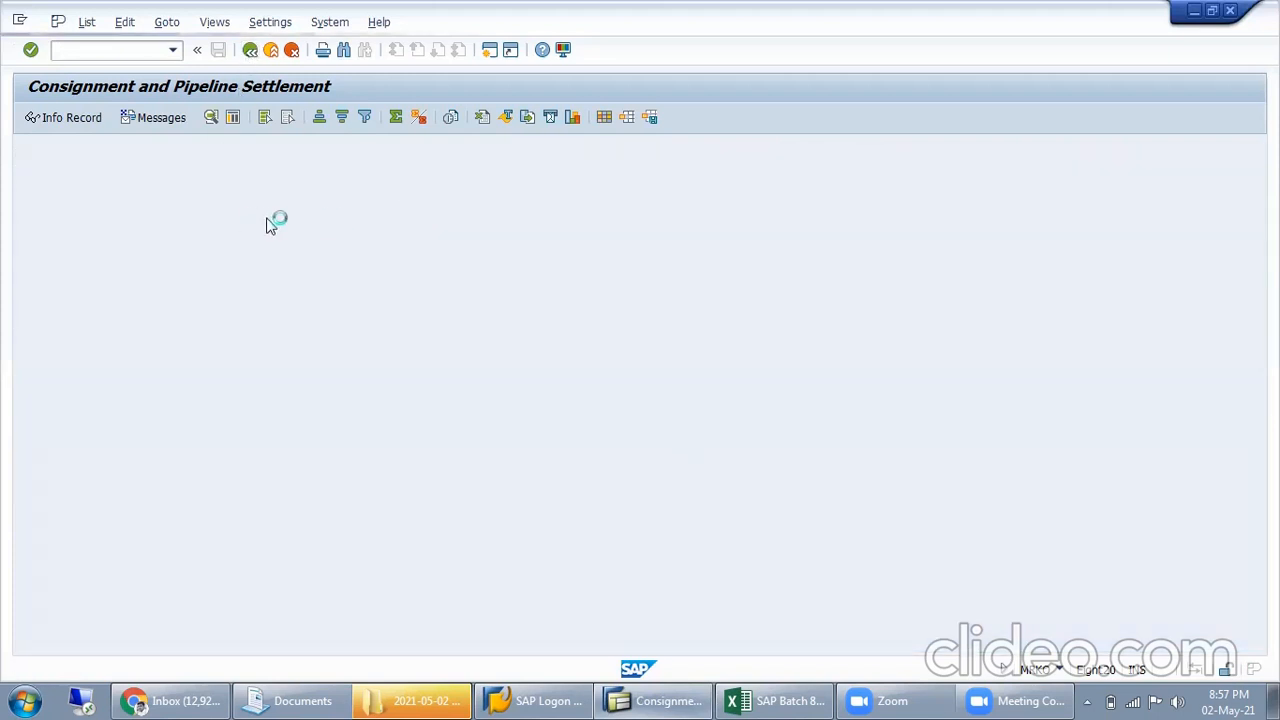
left_click(296, 211)
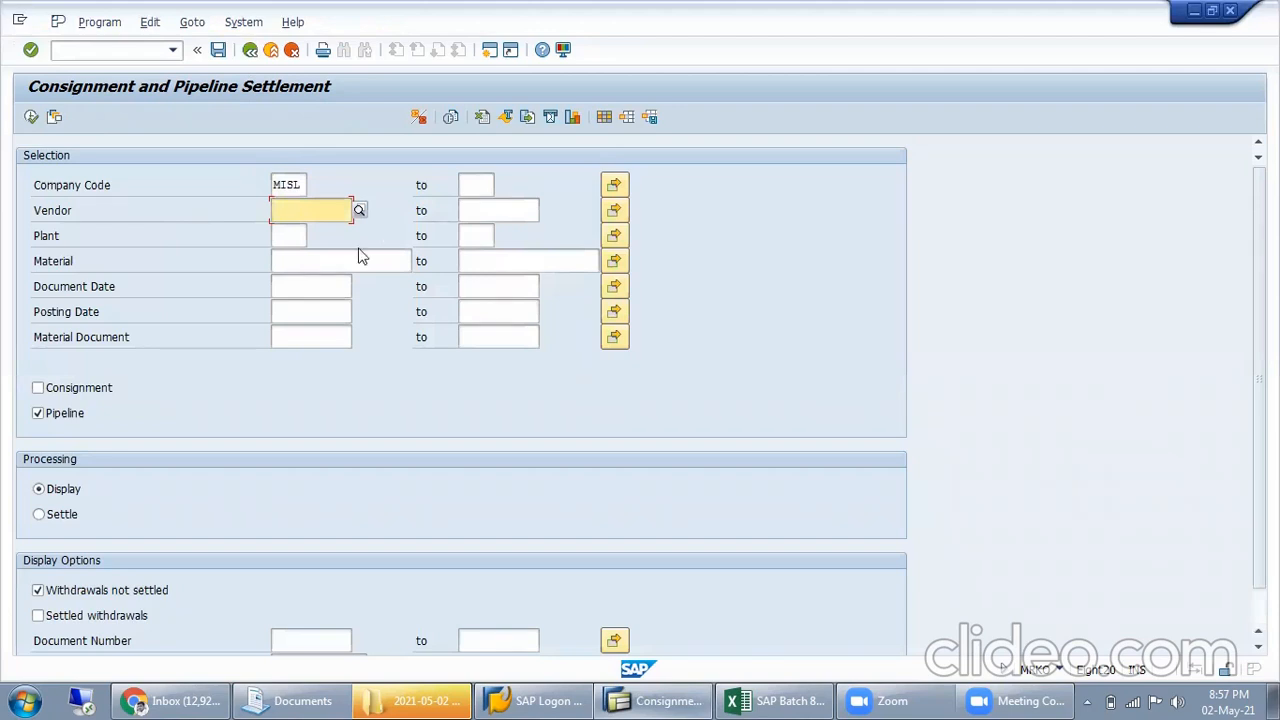
left_click(313, 262)
key("ctrl+v")
left_click(300, 236)
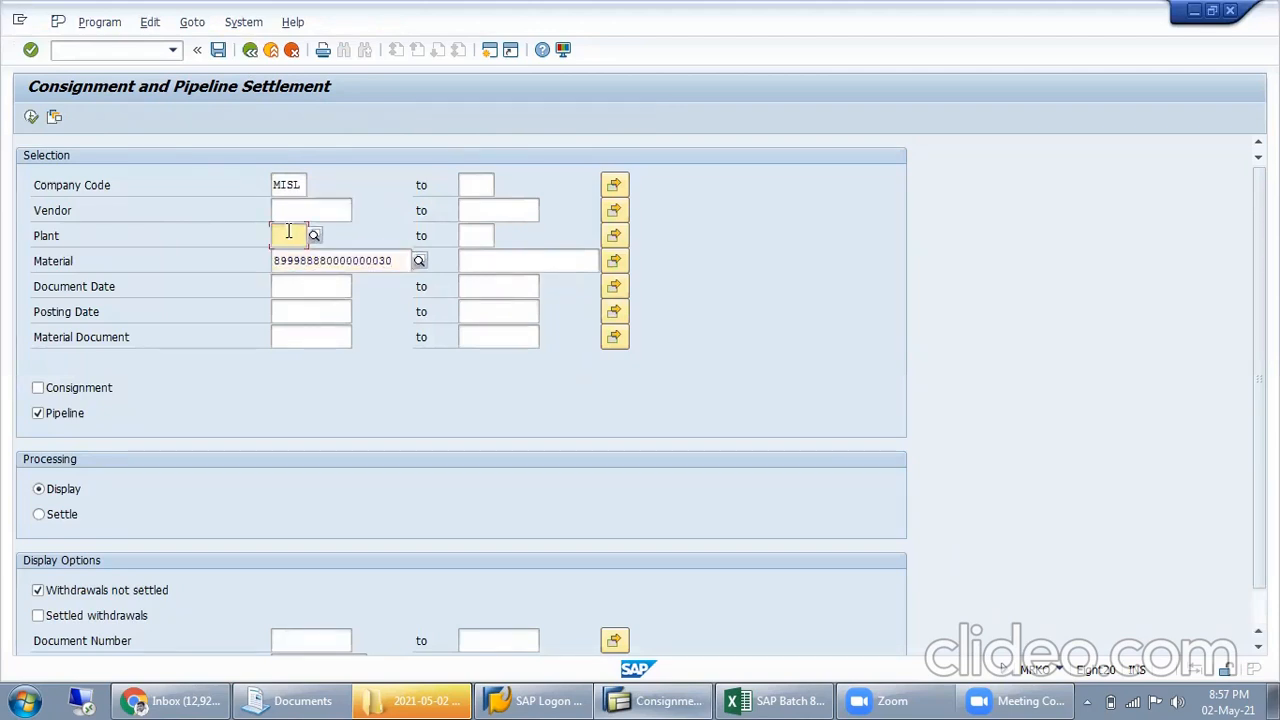
type("MISL")
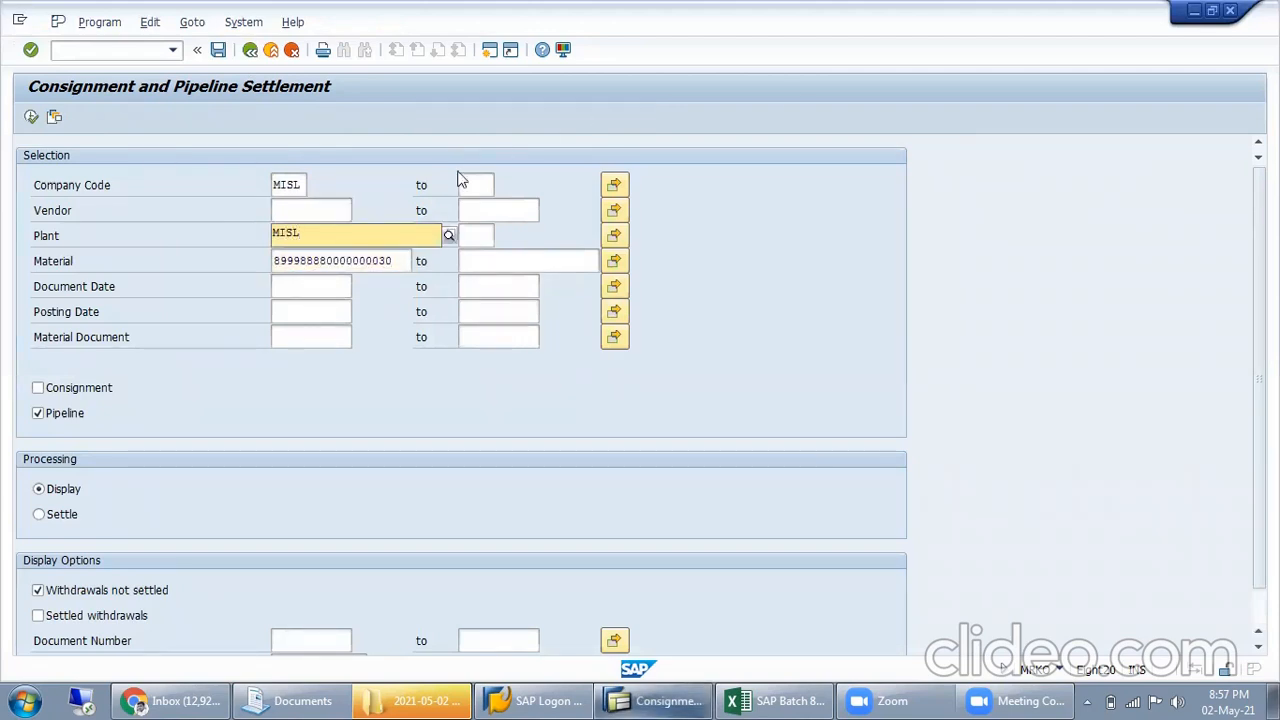
left_click(349, 210)
type("10036")
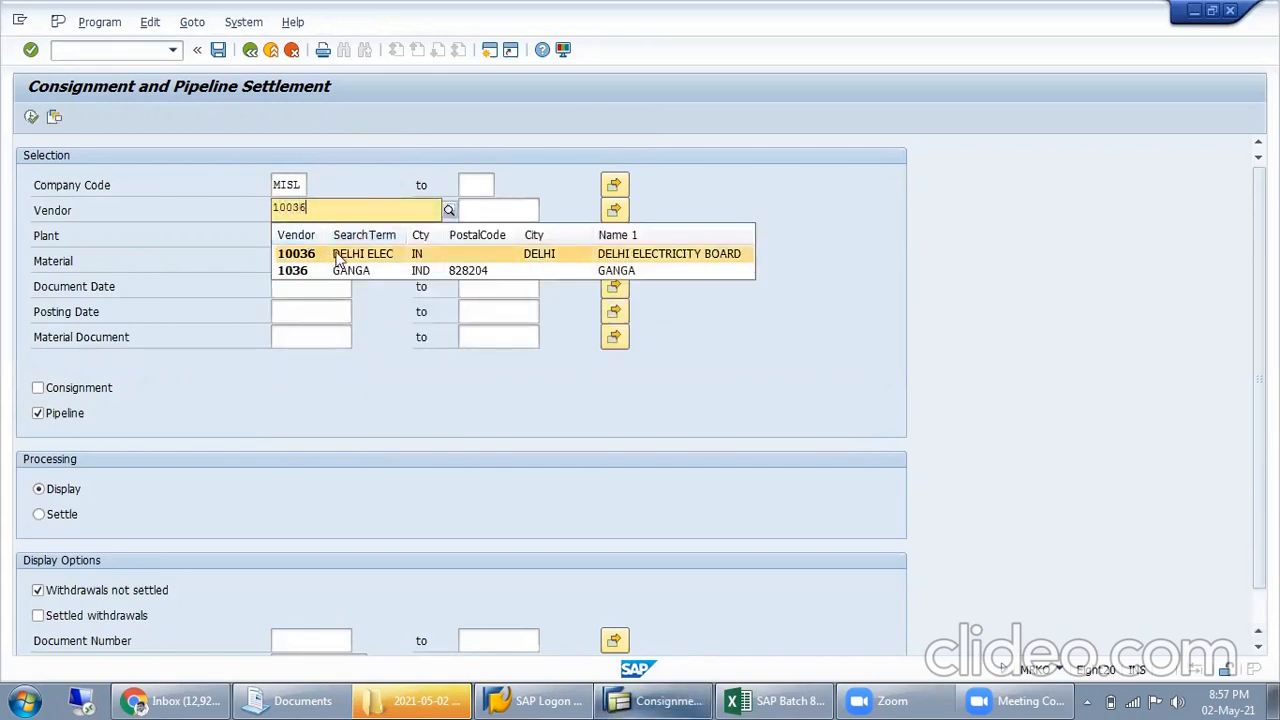
left_click(340, 253)
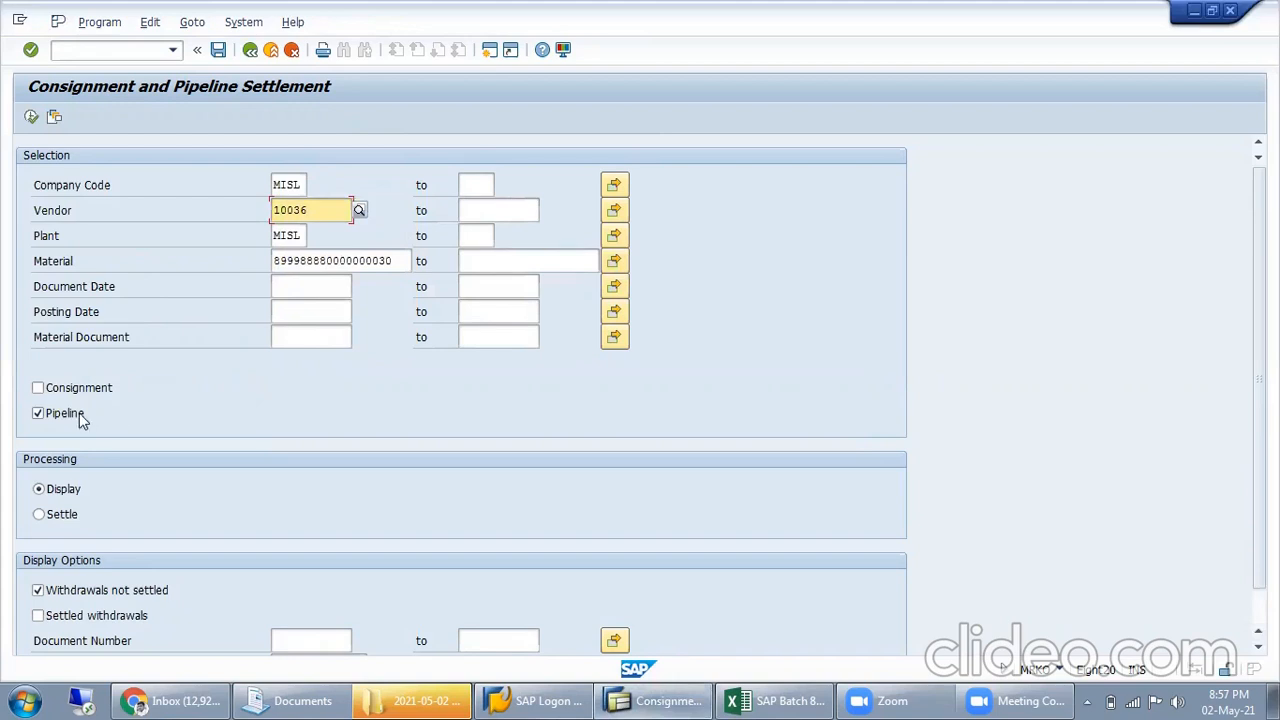
Run the pipeline settlement with processing set to Settle and check the information text of the resulting line
left_click(65, 490)
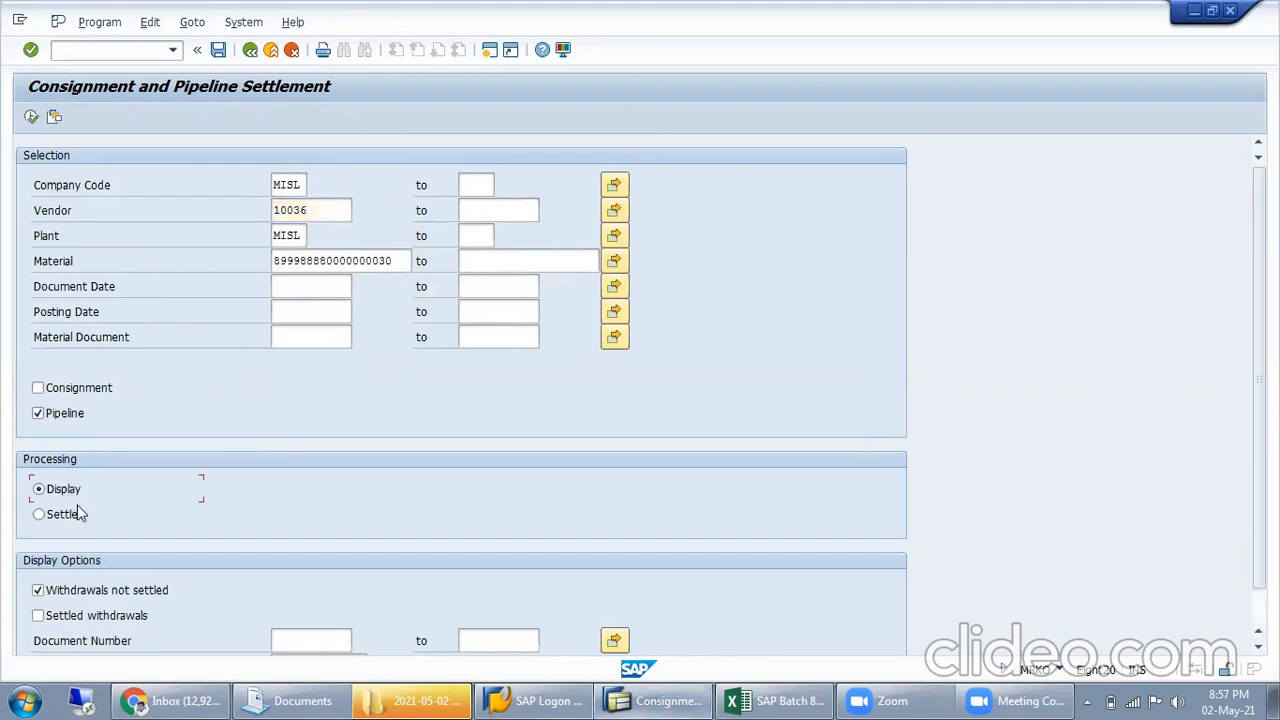
left_click(69, 516)
left_click(31, 118)
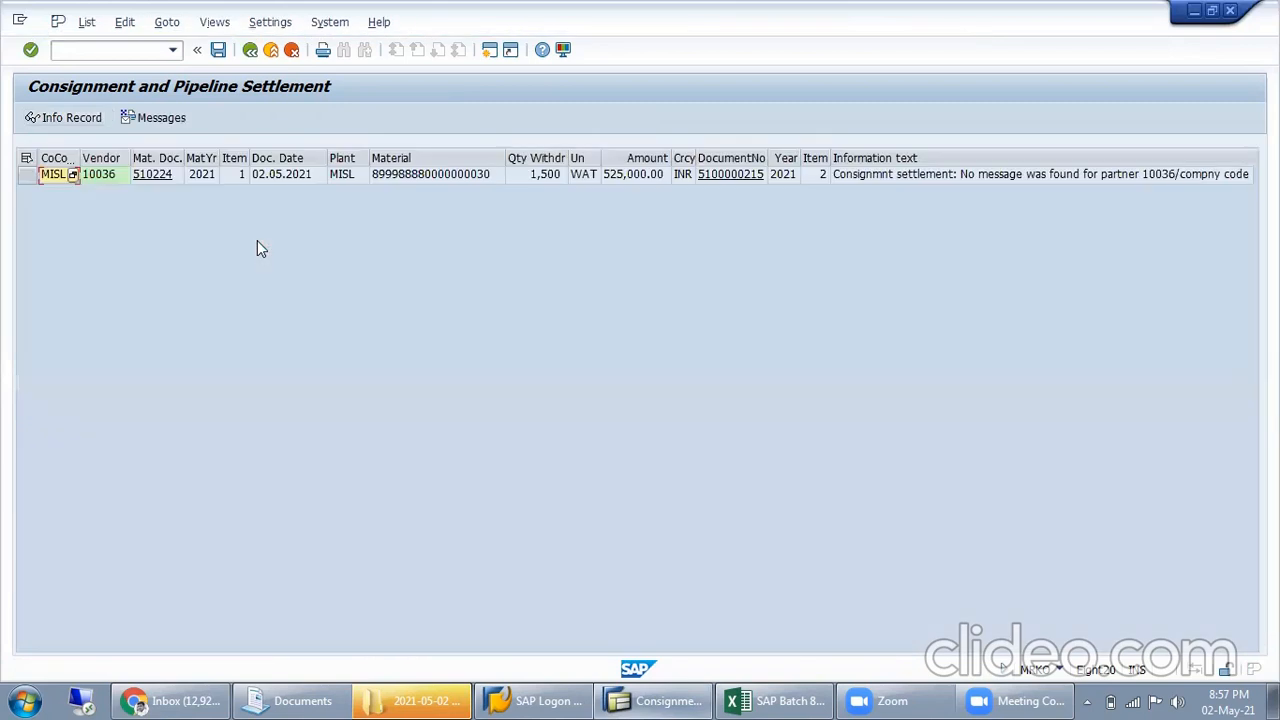
left_click(898, 176)
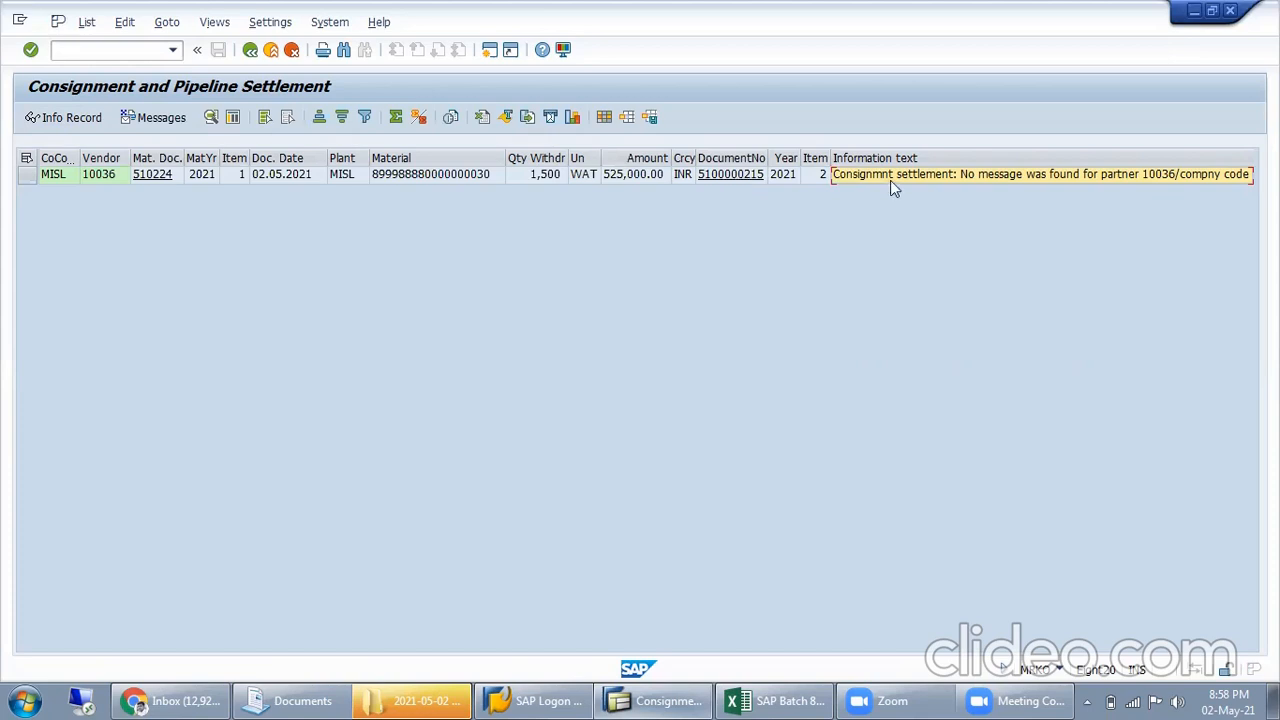
Try to display the settlement line's document, try the document list for company code MISL, and go back
left_click(741, 177)
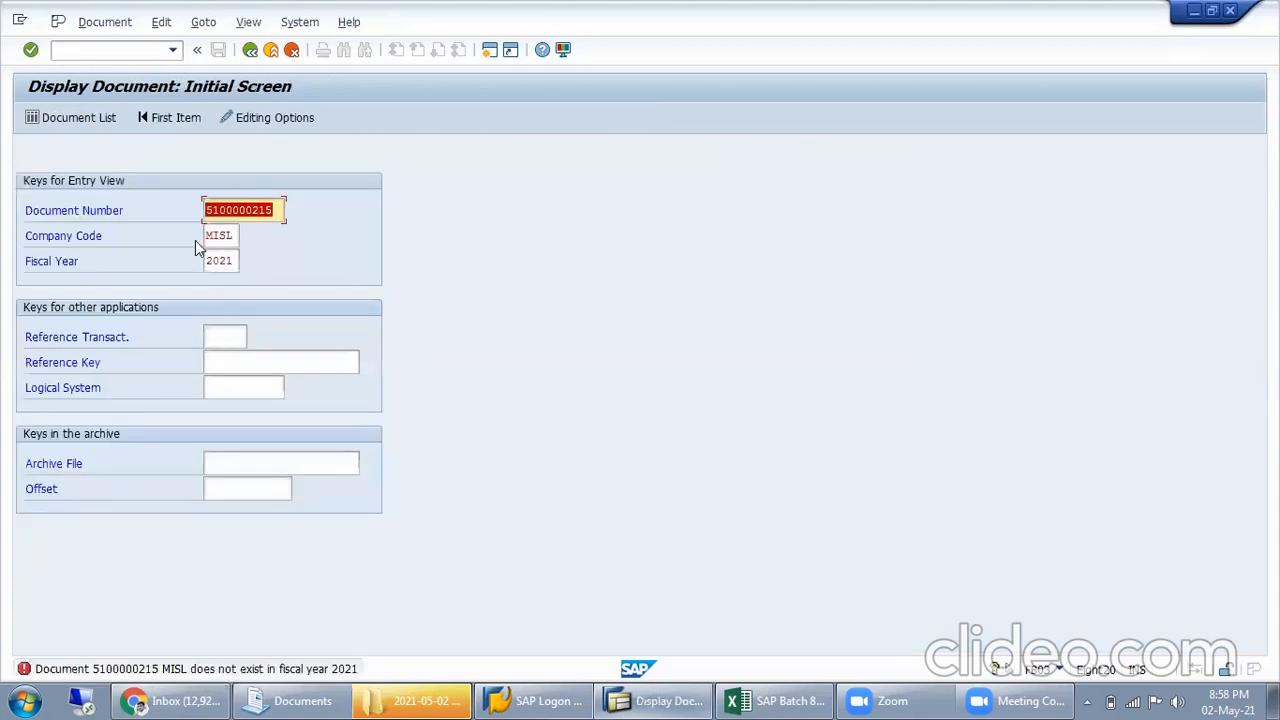
left_click(75, 118)
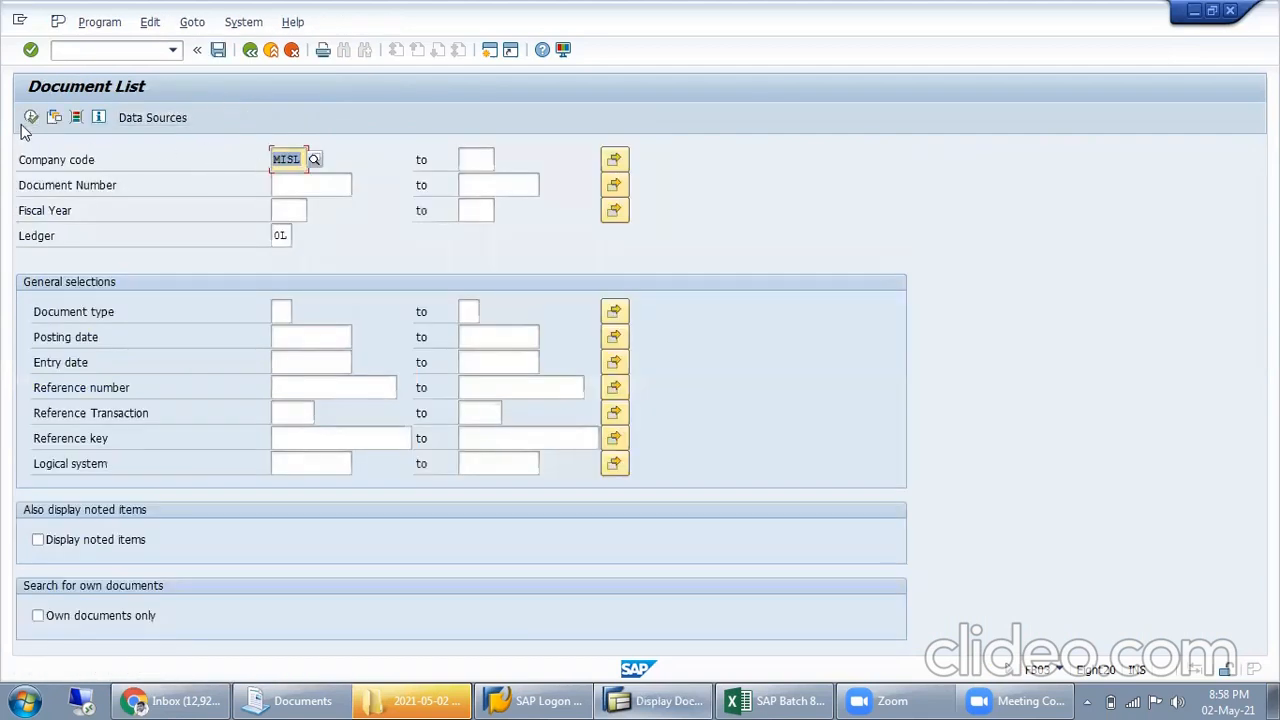
left_click(30, 119)
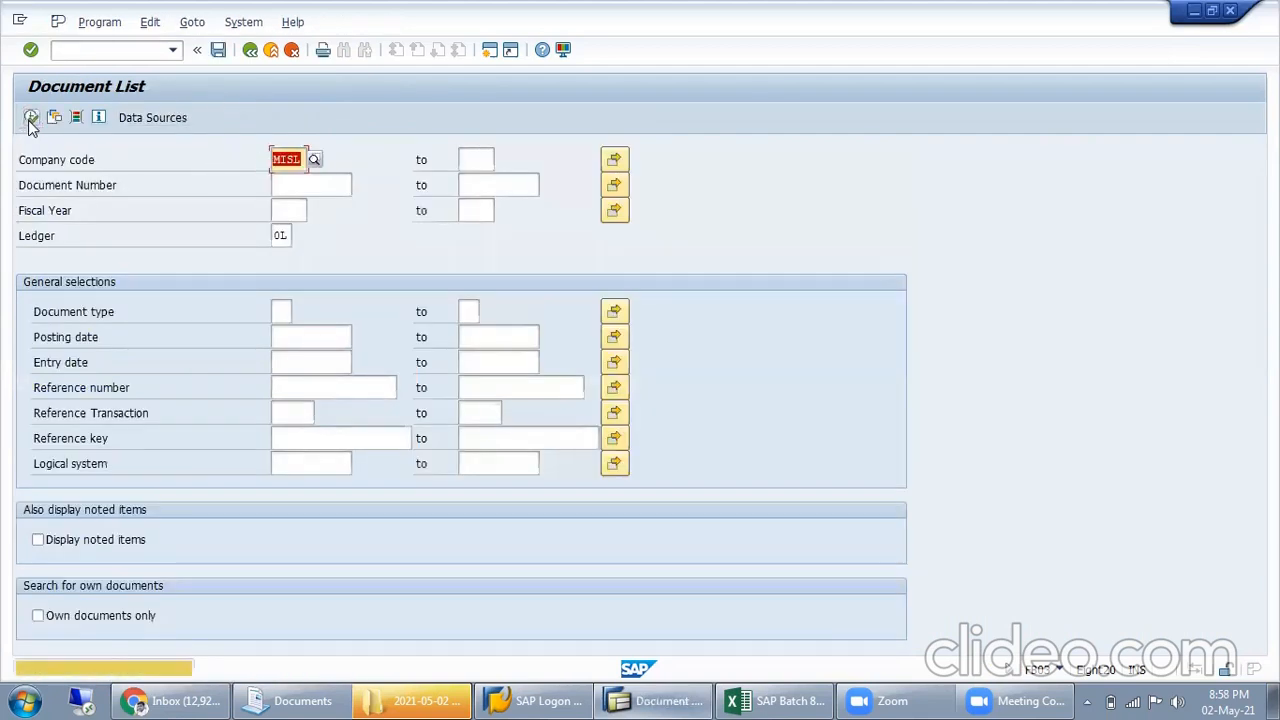
left_click(250, 50)
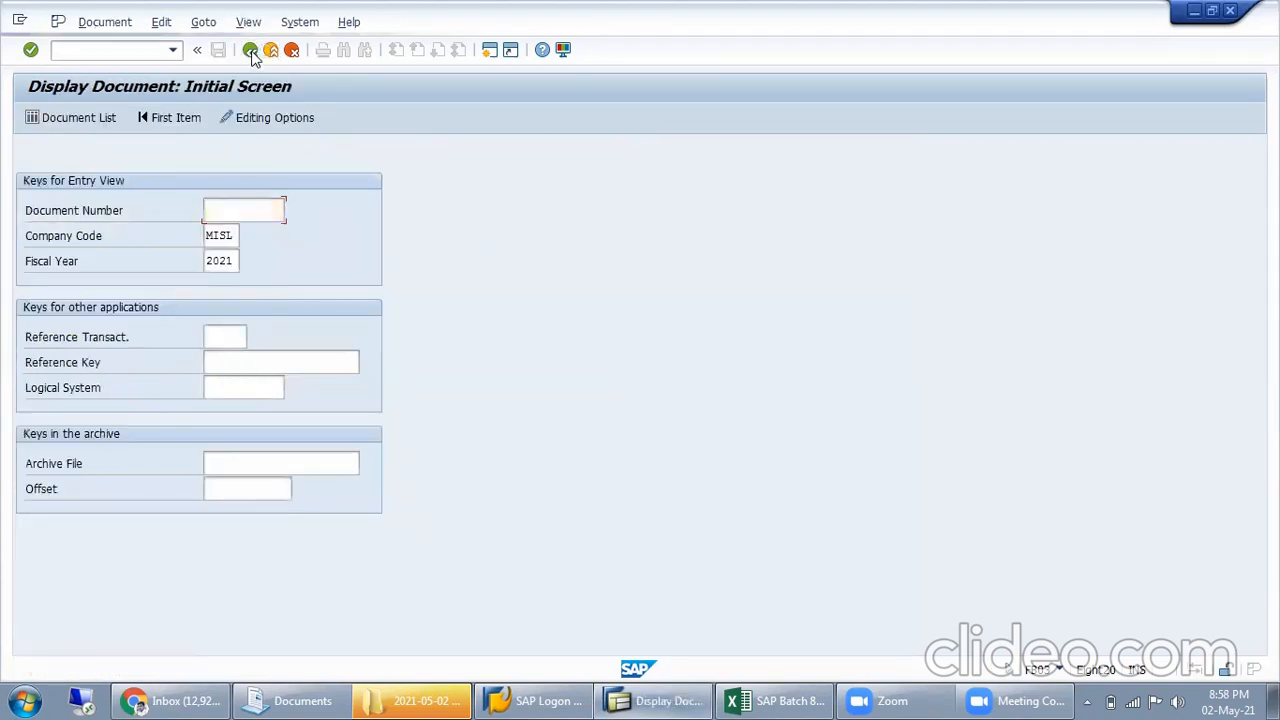
Return to the selection criteria, clear vendor, plant and material, and display the unsettled pipeline withdrawals for company code MISL
left_click(252, 52)
left_click(252, 52)
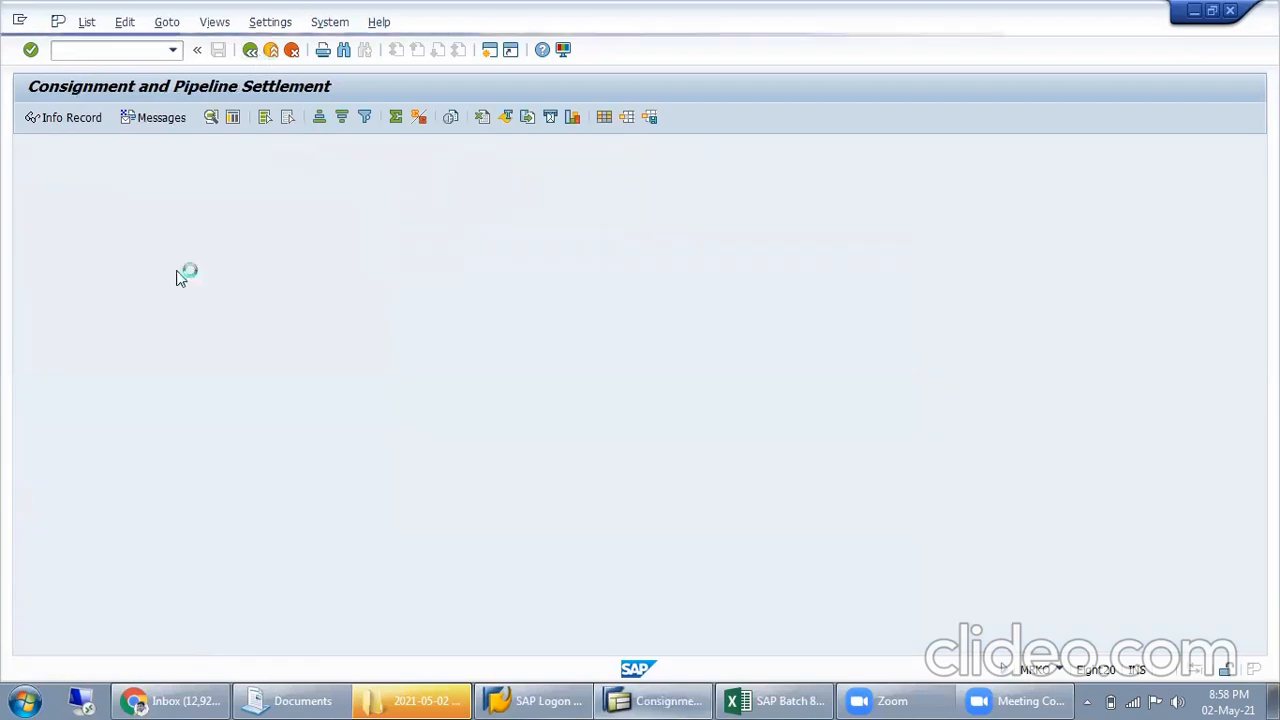
left_click(64, 487)
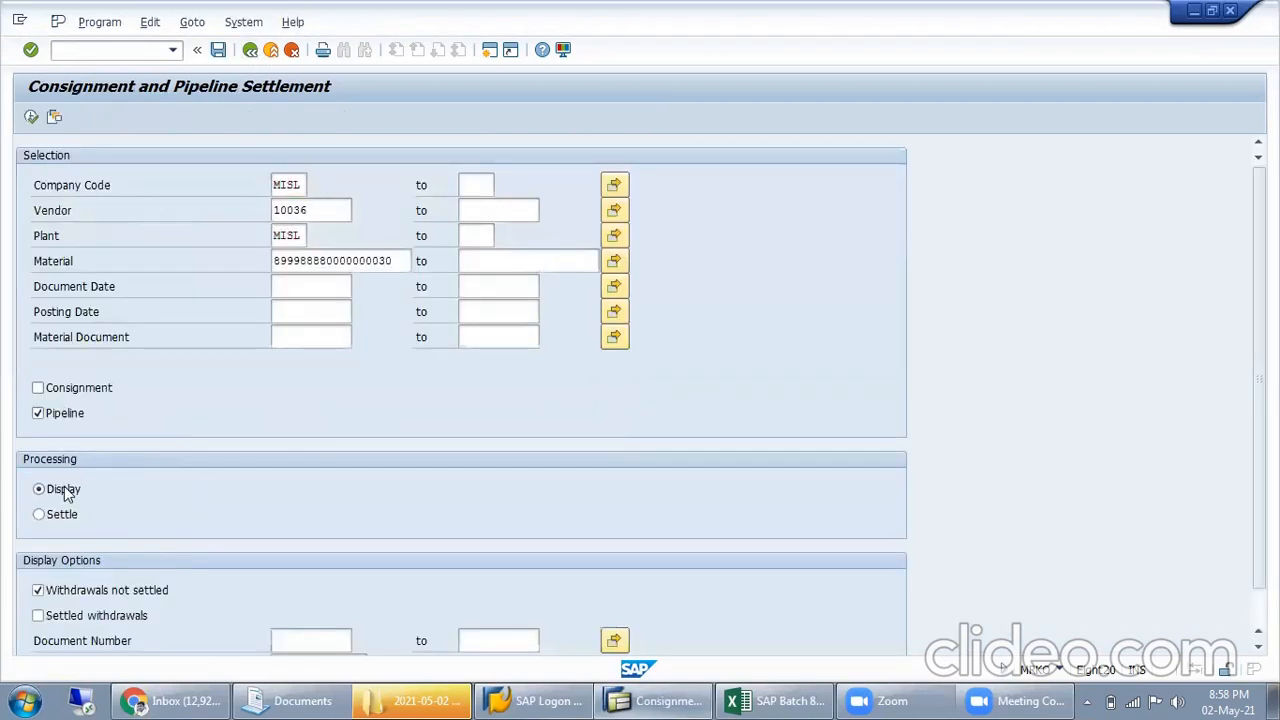
left_click(375, 262)
left_click_drag(380, 262, 245, 234)
key("Delete")
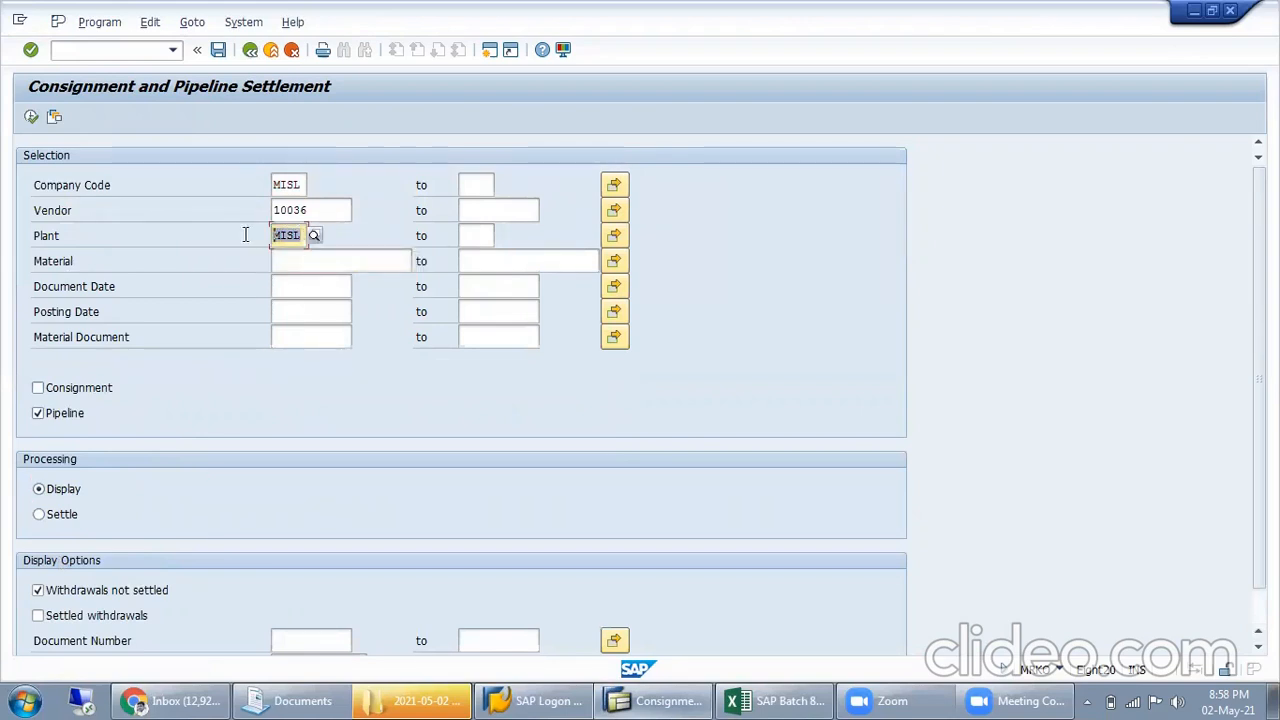
key("Delete")
left_click_drag(322, 210, 247, 211)
key("Delete")
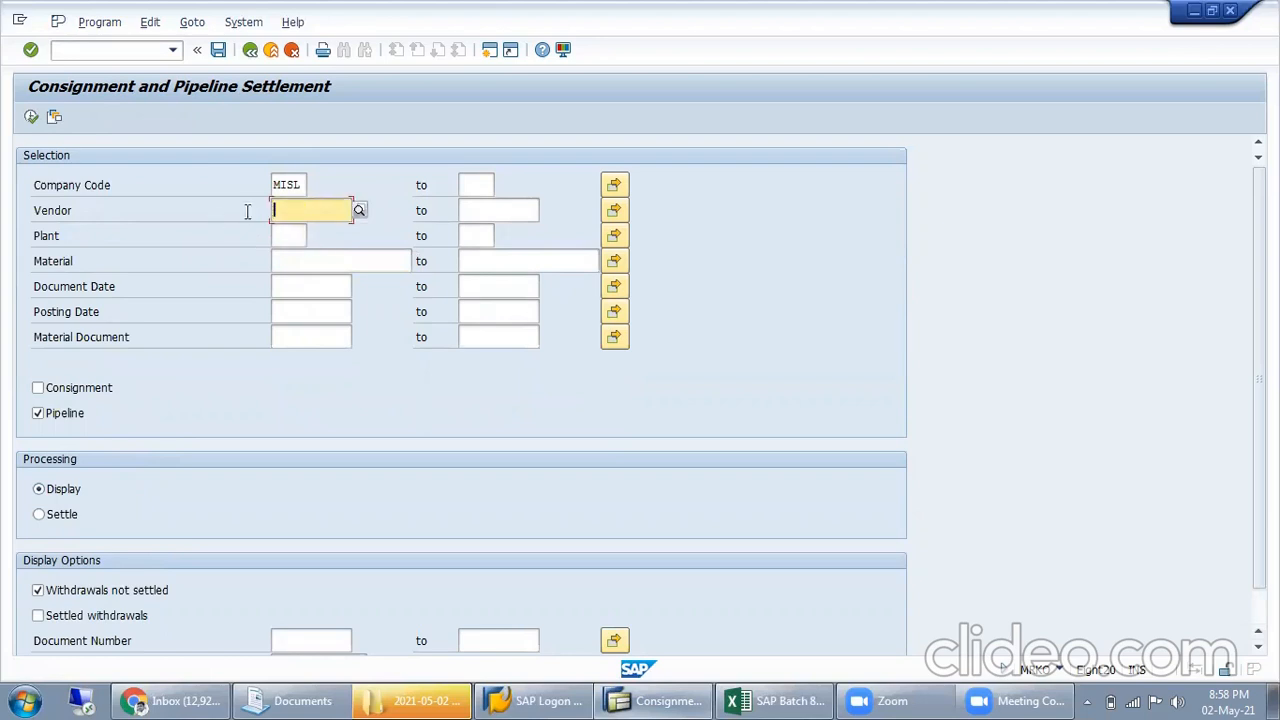
left_click(34, 117)
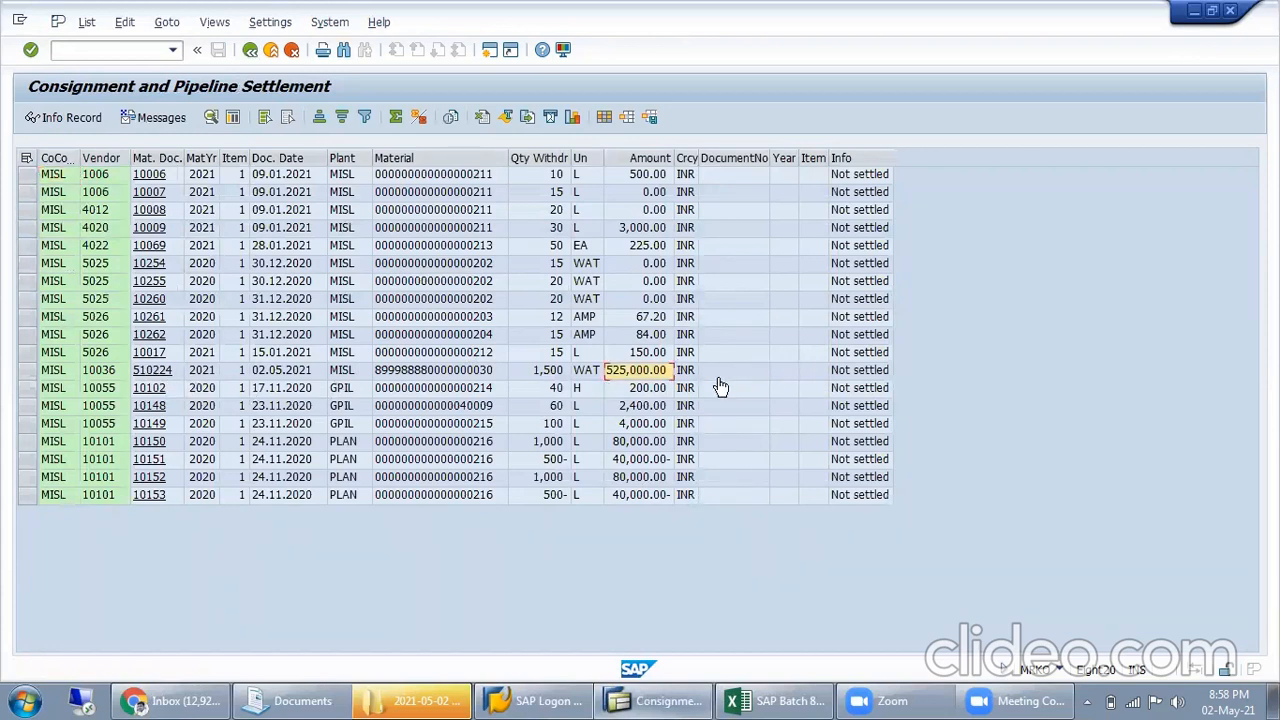
Open the material document on vendor 10036's line, compare it with the good receipt entry in Excel, and return to the selection criteria
left_click(250, 50)
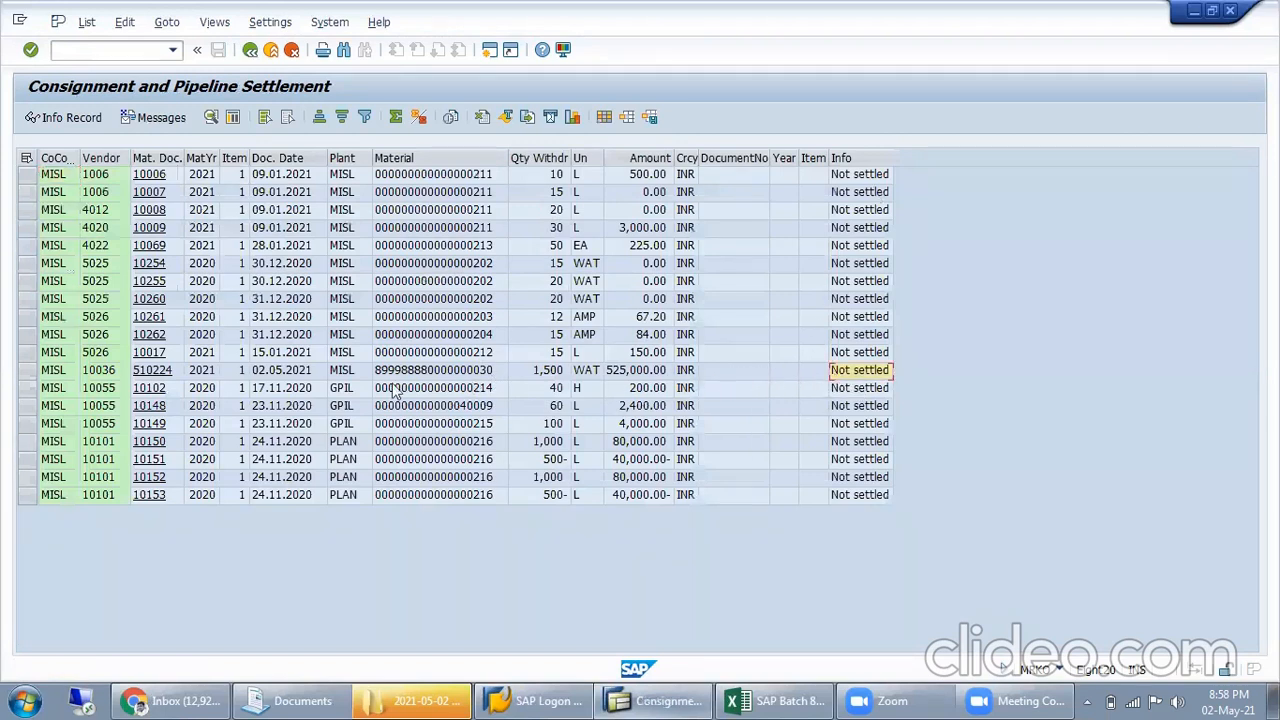
left_click(158, 372)
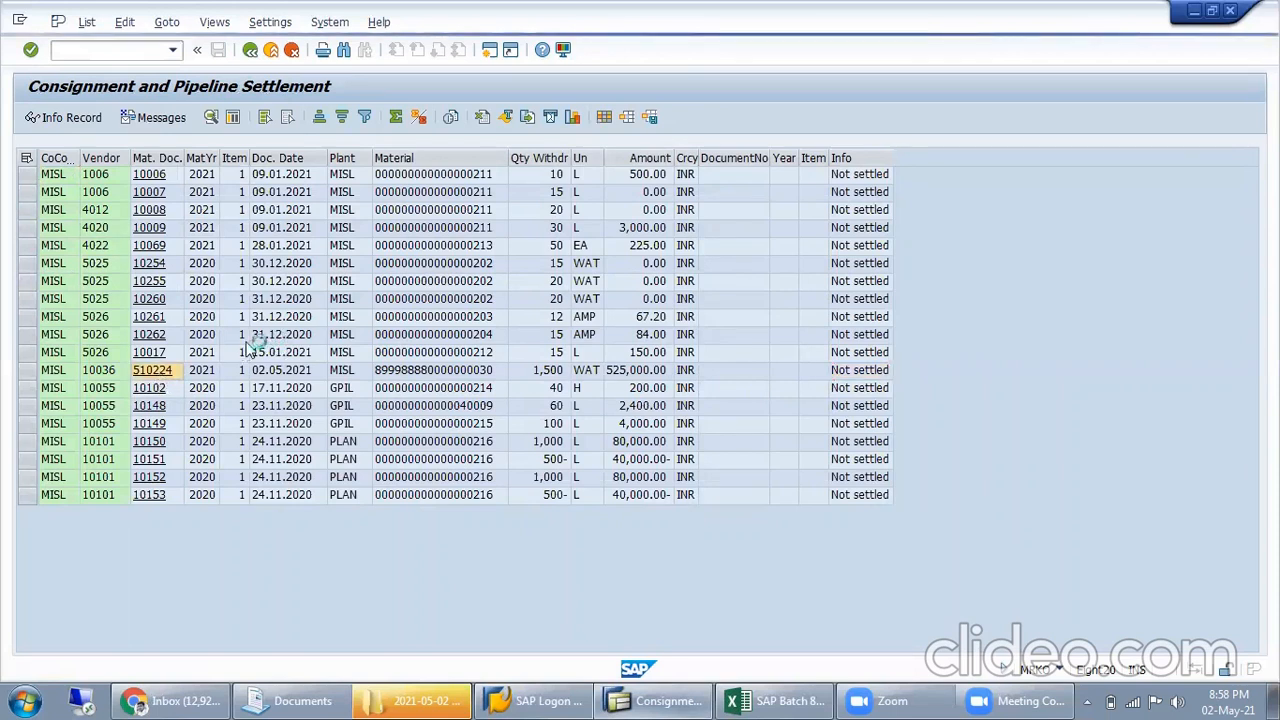
key("alt+Tab")
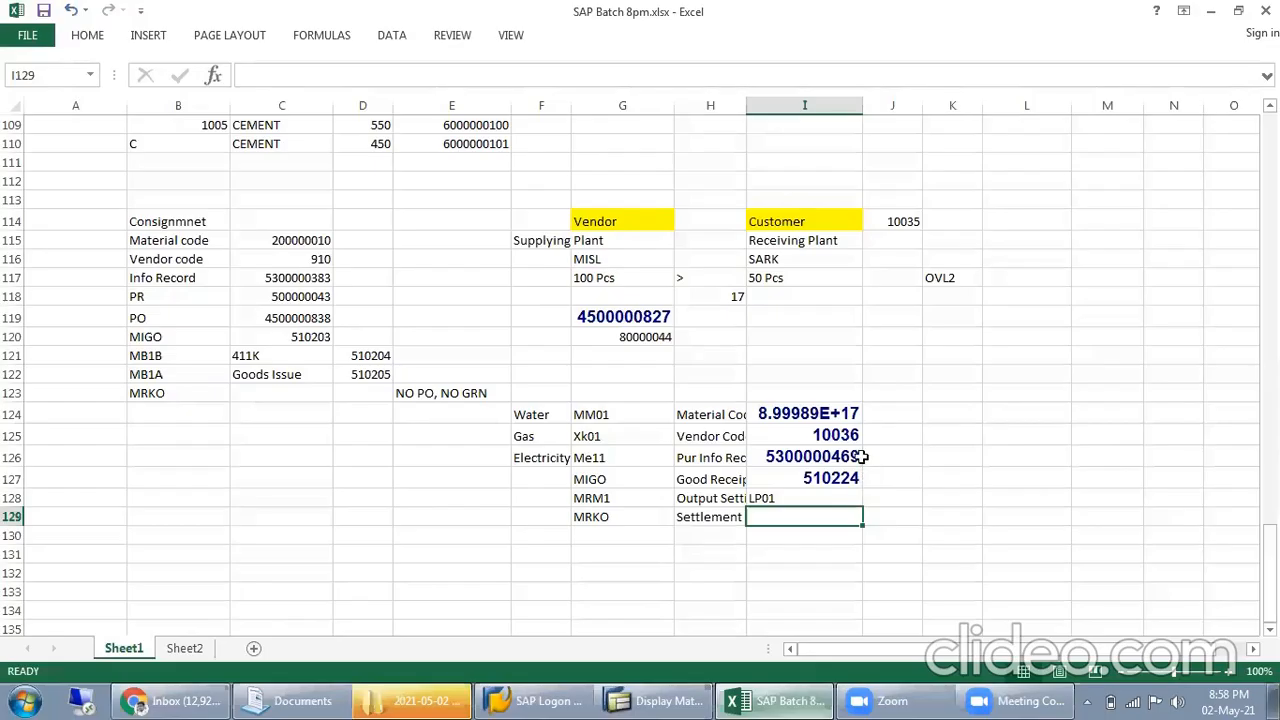
left_click(820, 478)
key("alt+Tab")
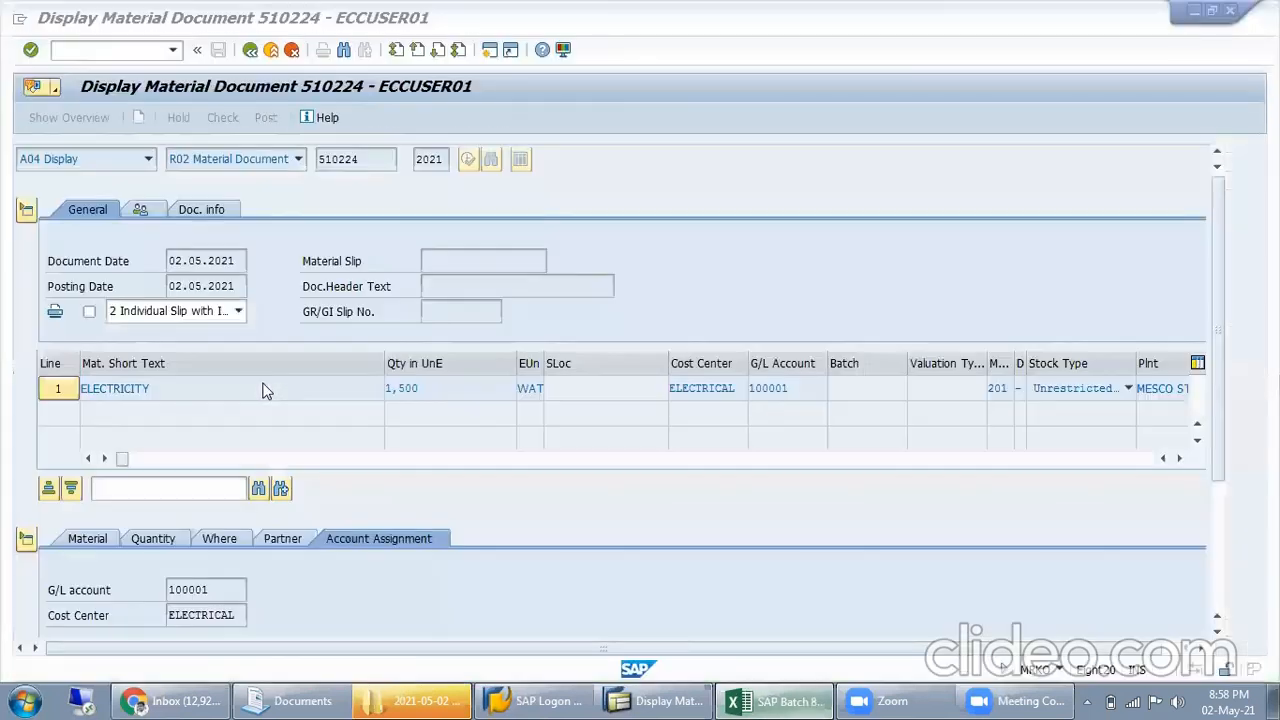
left_click(251, 50)
left_click(251, 50)
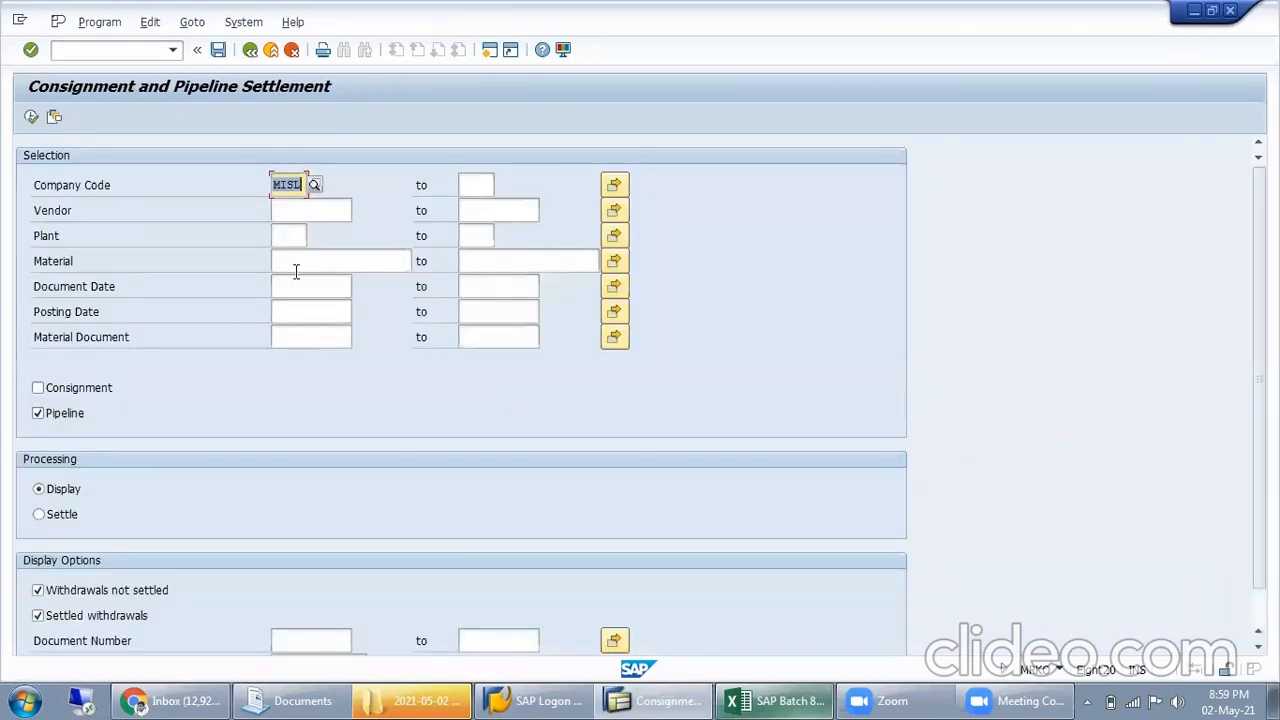
Run the pipeline settlement for vendor 10036 with processing set to Settle and settled withdrawals excluded, and check the line's information text
left_click(298, 264)
left_click(300, 239)
left_click(294, 210)
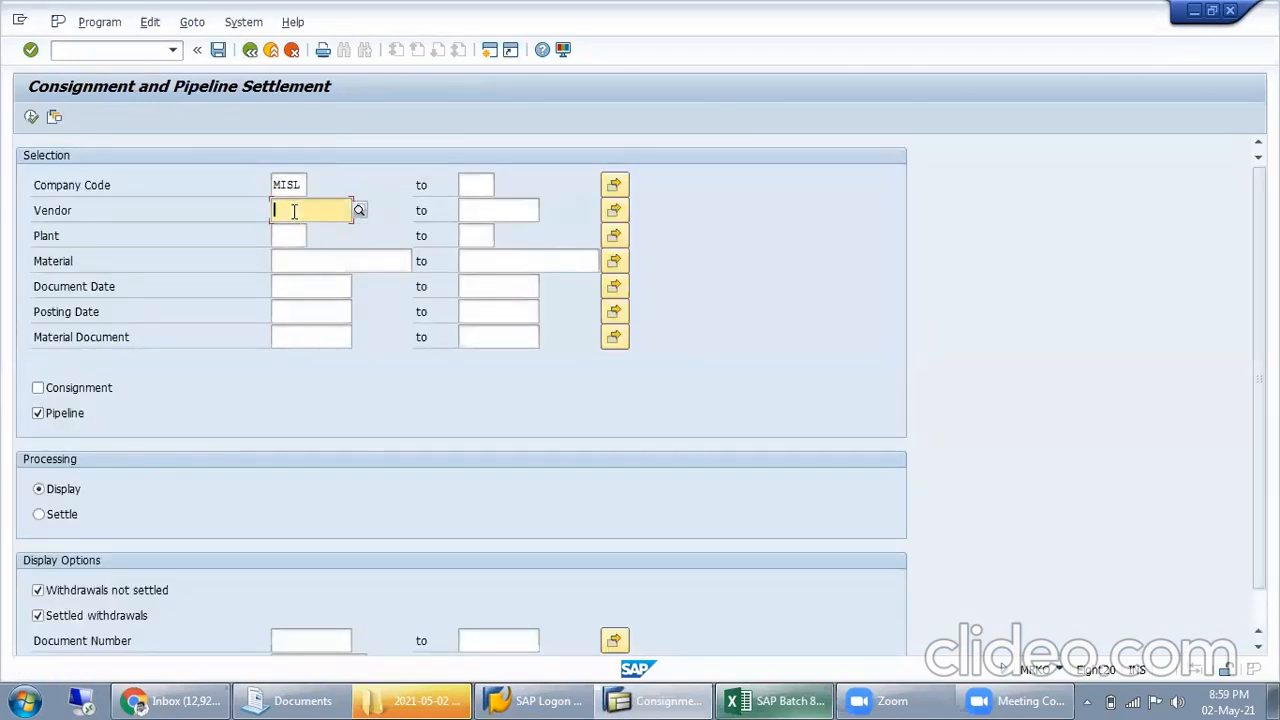
left_click(288, 228)
left_click(62, 515)
left_click(76, 602)
left_click(31, 116)
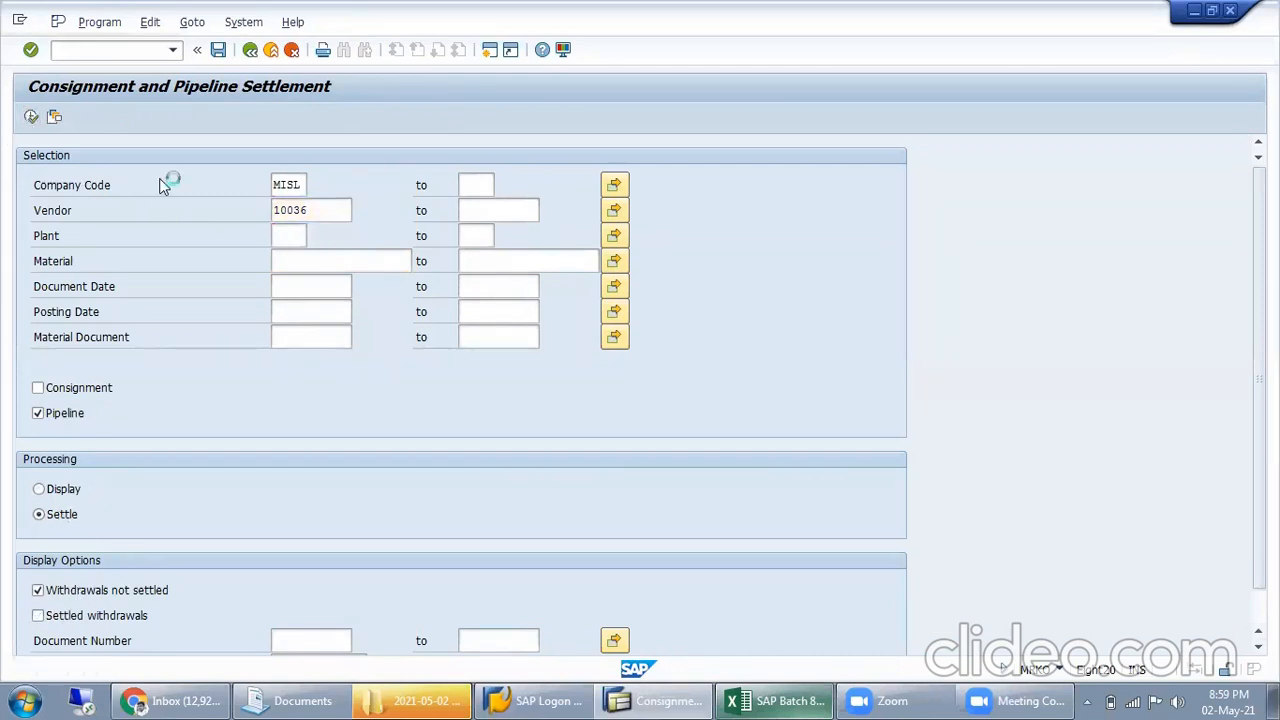
left_click(960, 178)
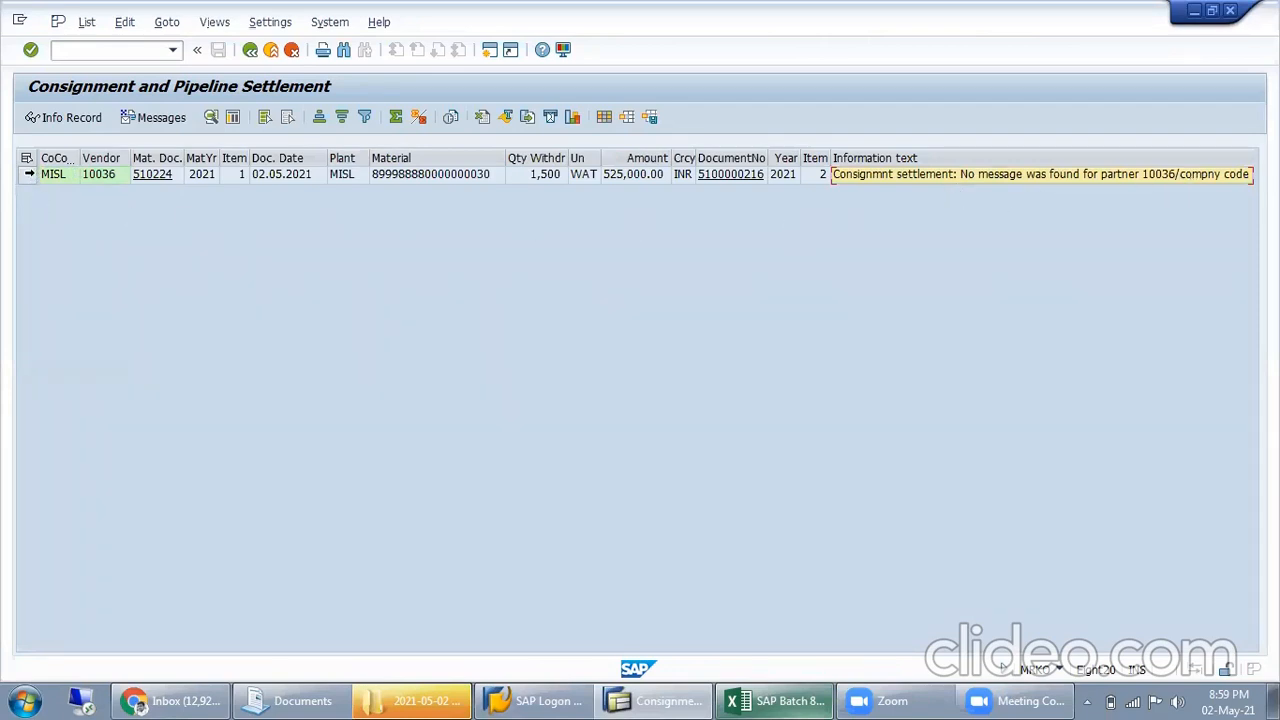
Try to display the settlement line's document with fiscal year 2020, read the error message's long text, and go back
left_click(731, 176)
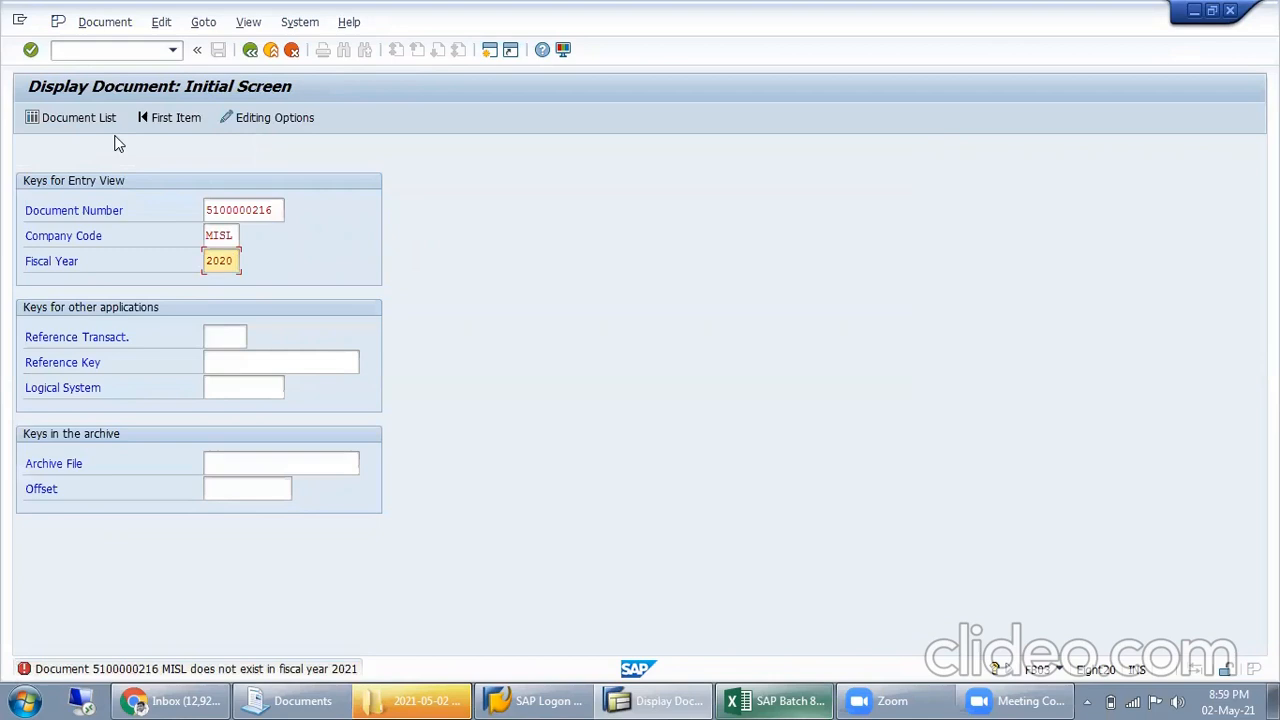
key("Return")
mouse_move(297, 694)
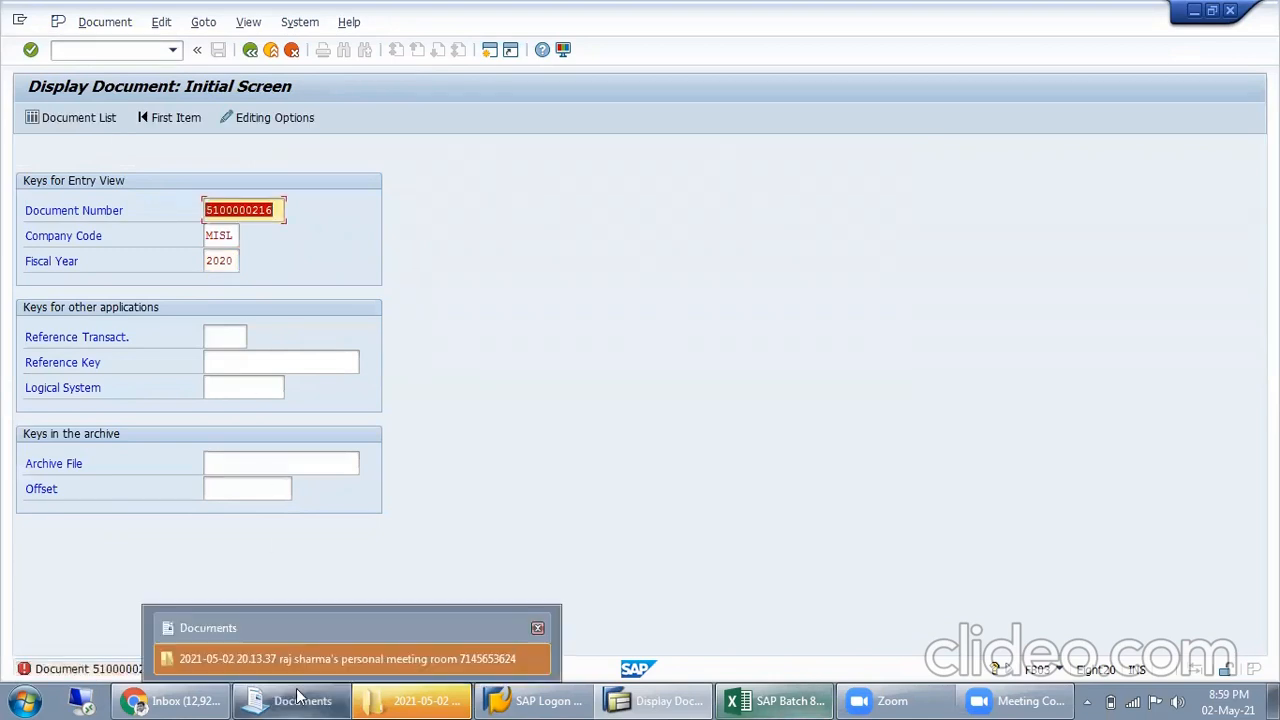
double_click(75, 669)
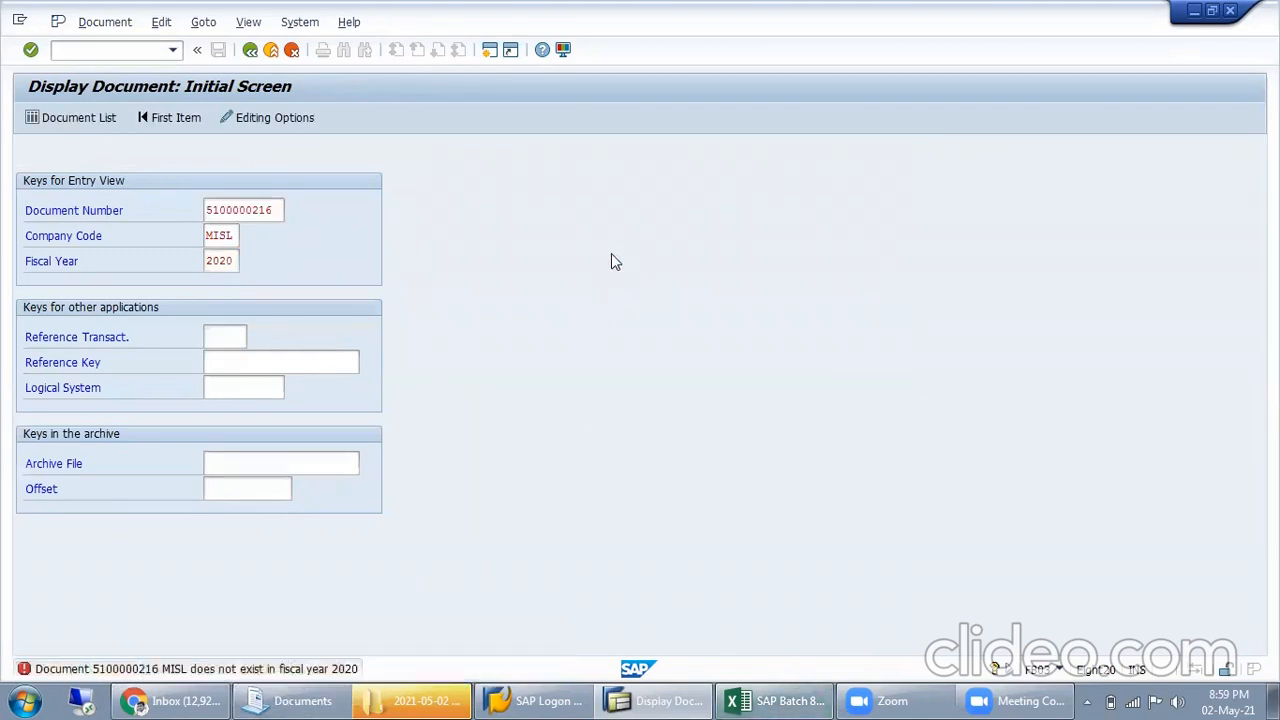
left_click_drag(297, 279, 730, 281)
left_click(782, 265)
left_click(893, 108)
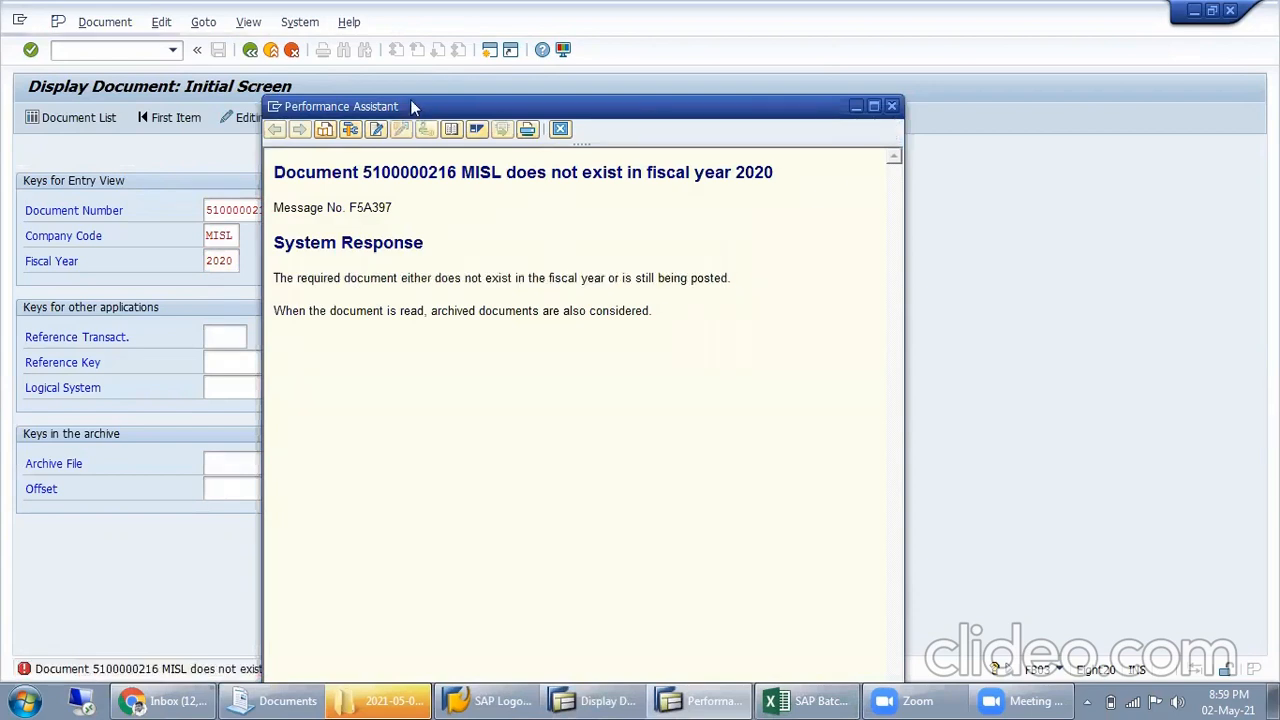
left_click(250, 49)
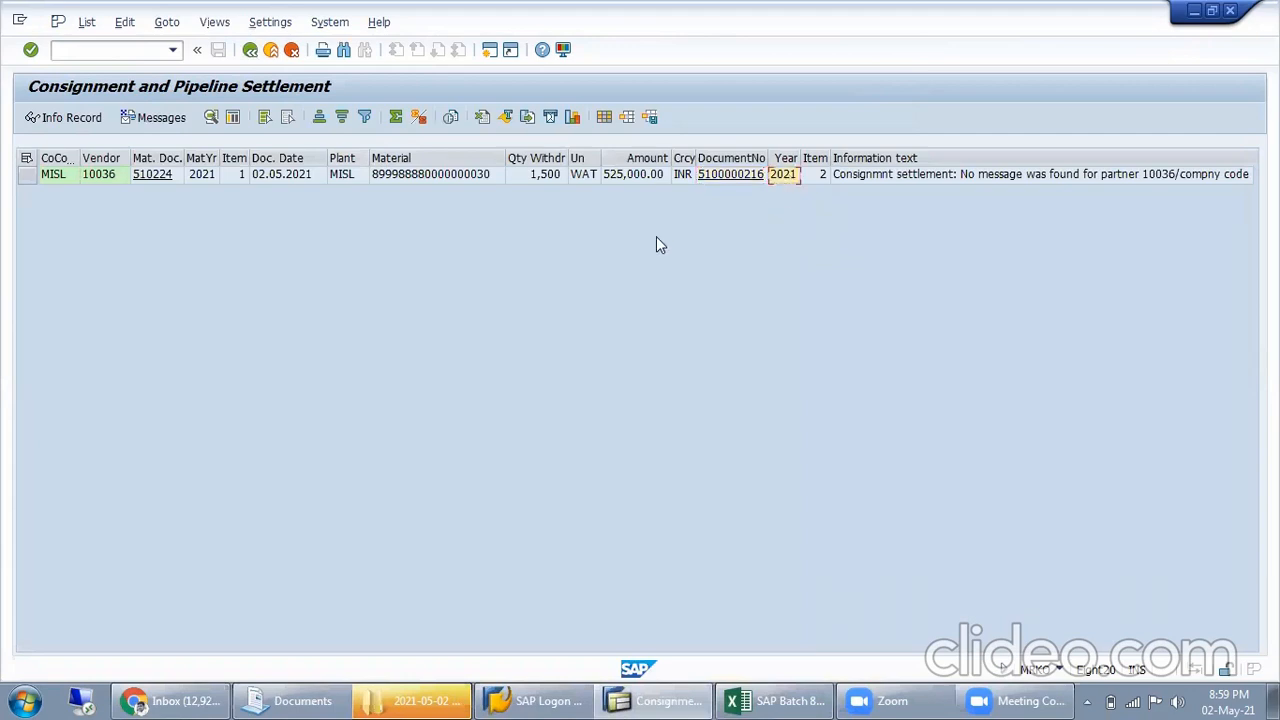
Read the diagnosis and procedure in the long text of the settlement line's information message, and leave the settlement transaction
key("alt+Tab")
key("alt+Tab")
double_click(911, 176)
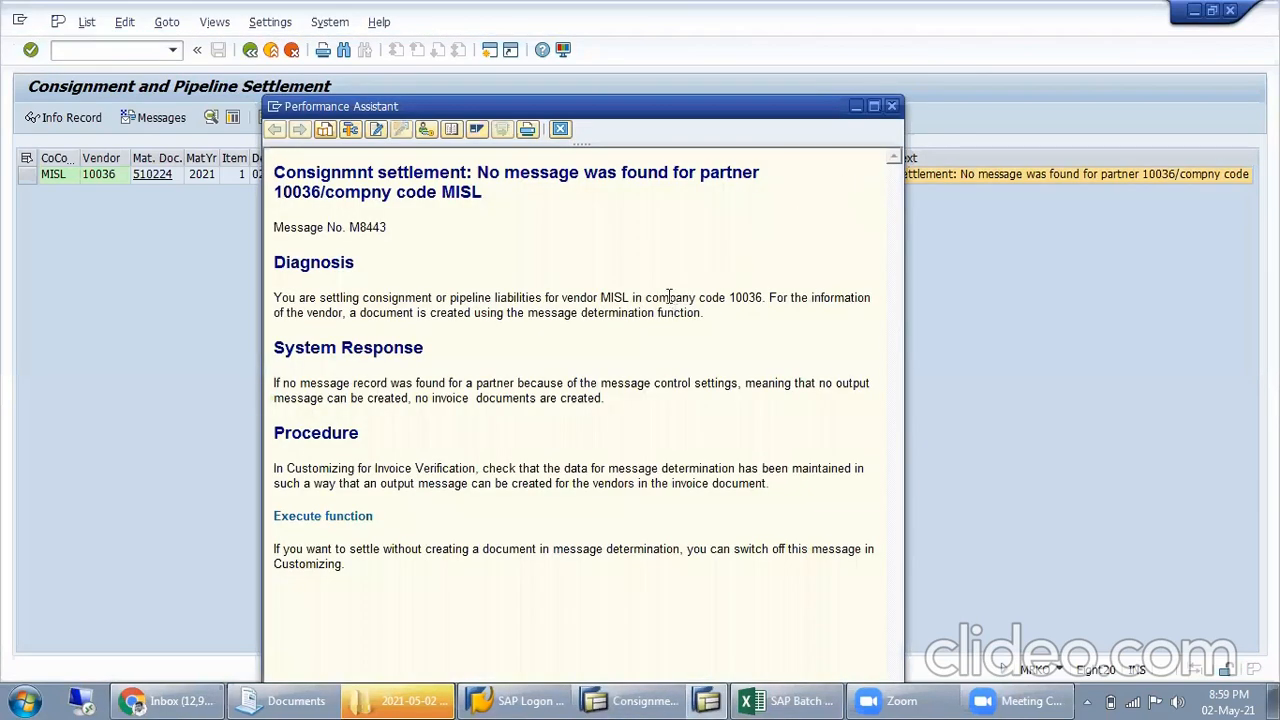
left_click_drag(399, 231, 280, 225)
left_click_drag(331, 176, 481, 178)
left_click_drag(563, 176, 744, 176)
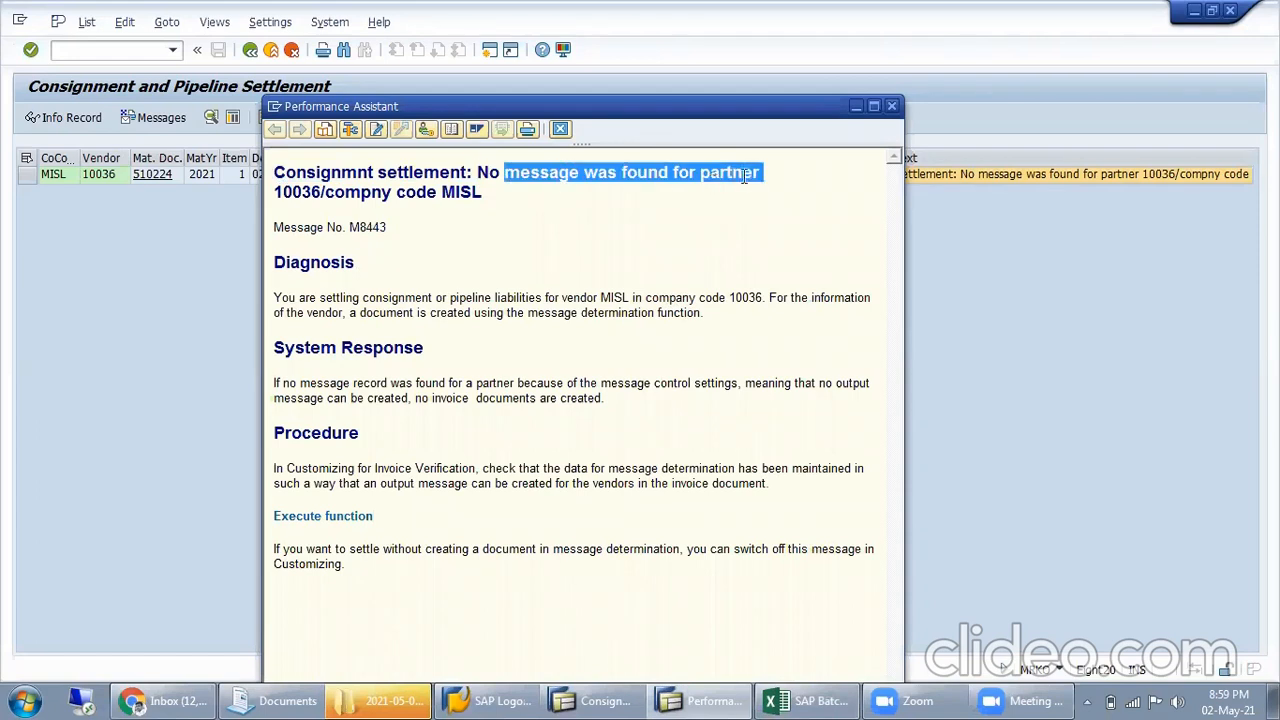
left_click_drag(325, 192, 453, 199)
left_click_drag(304, 312, 432, 300)
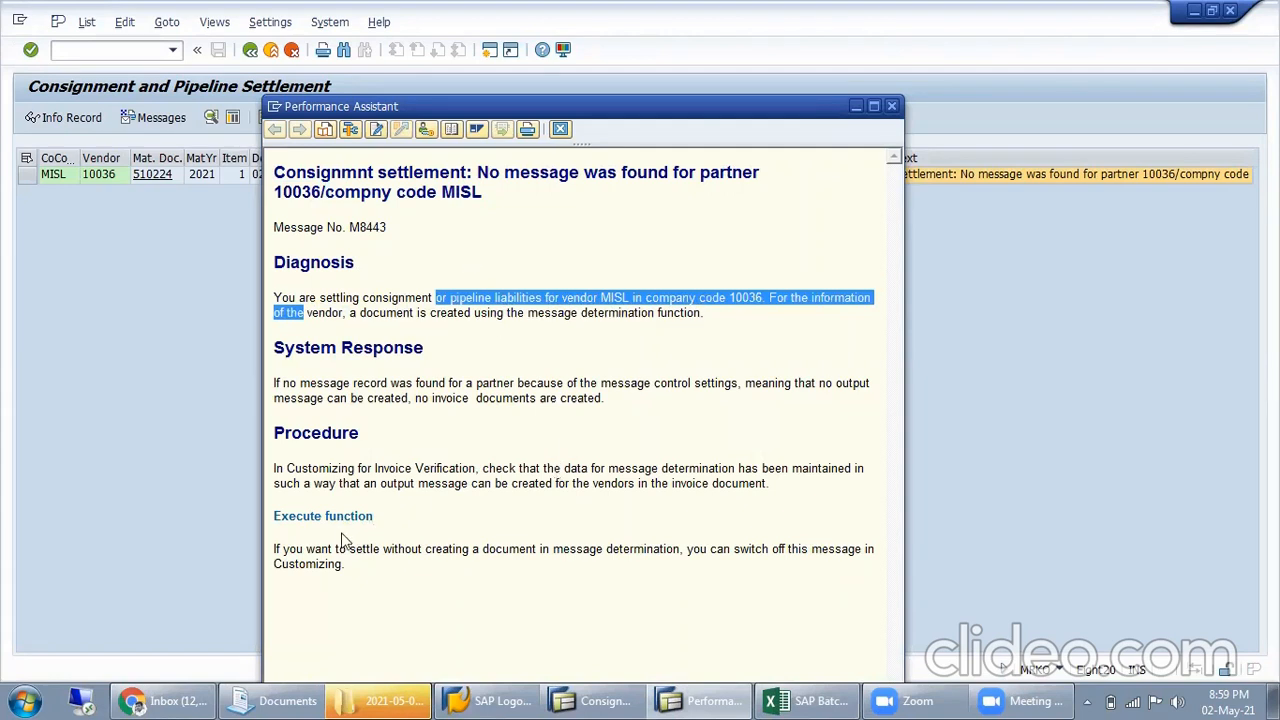
left_click_drag(283, 550, 832, 544)
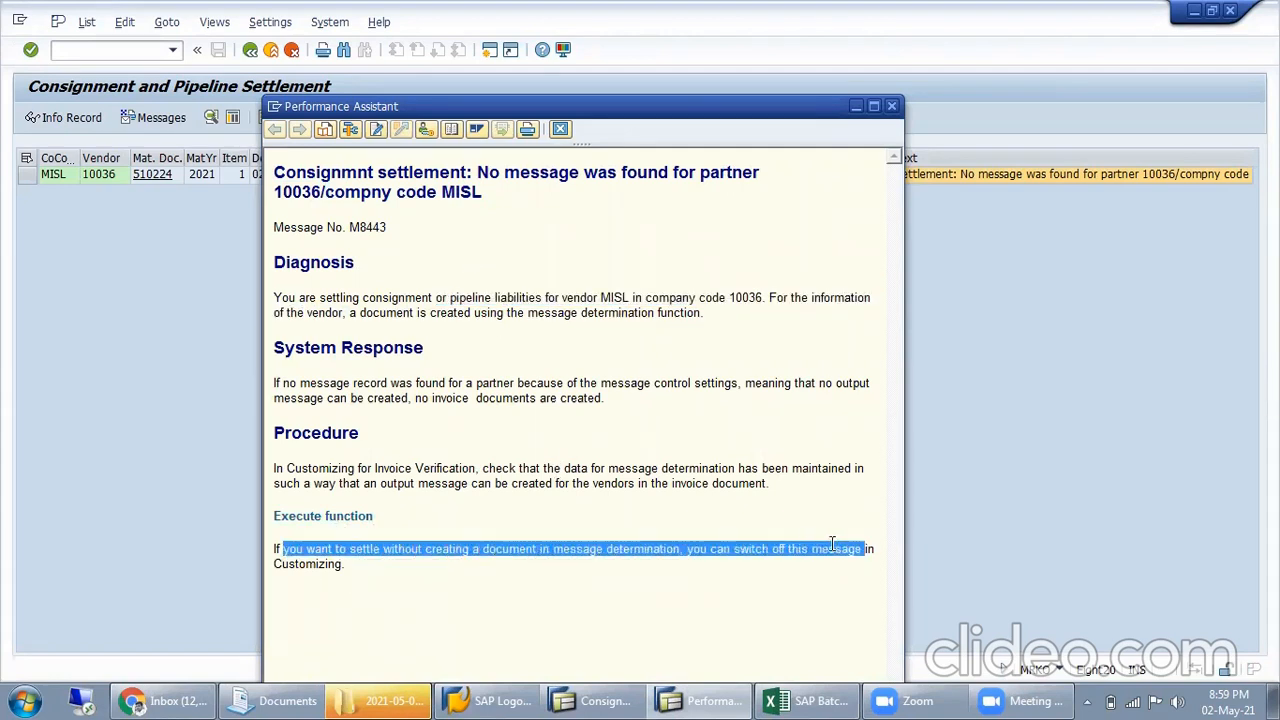
left_click(688, 514)
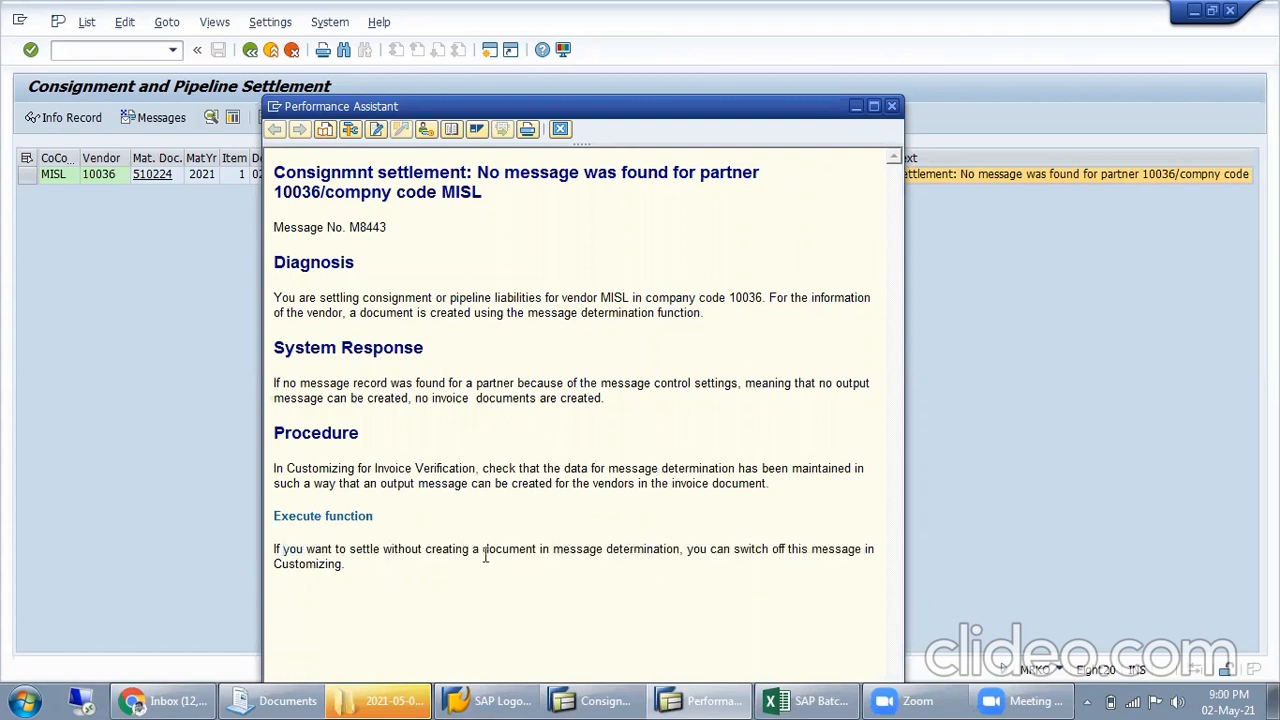
left_click_drag(564, 551, 756, 549)
left_click_drag(578, 549, 698, 555)
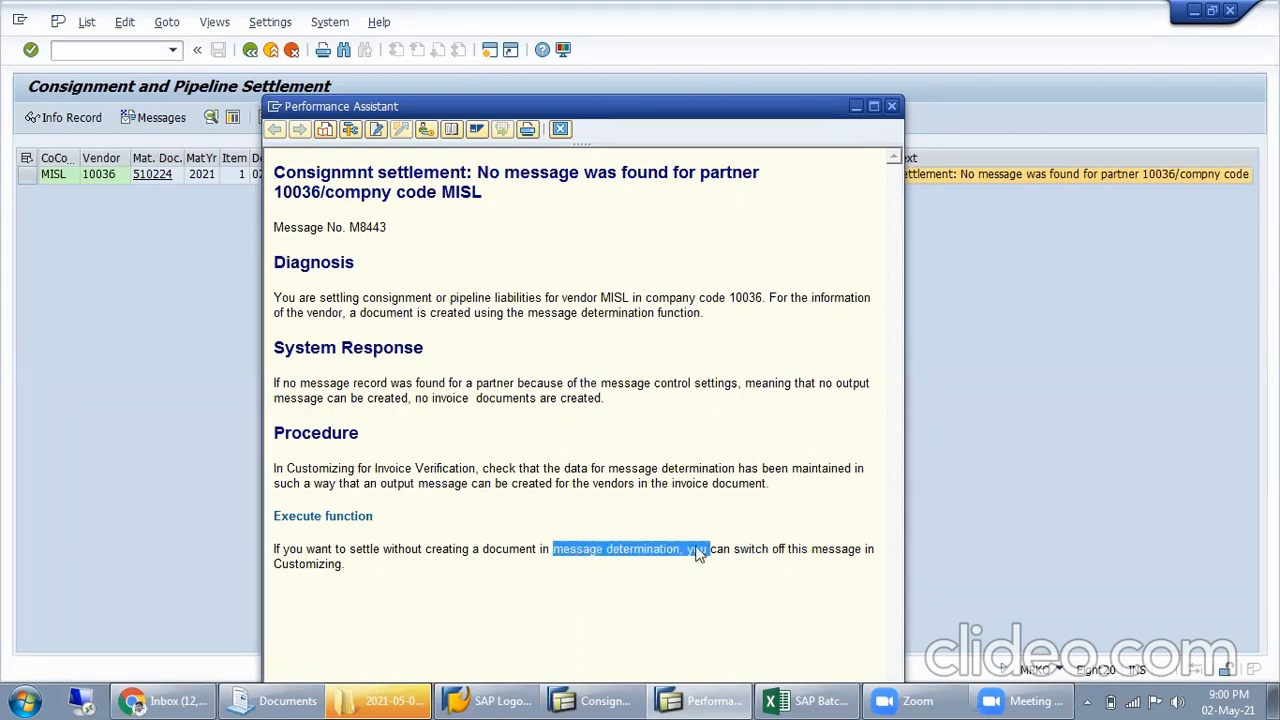
left_click(891, 106)
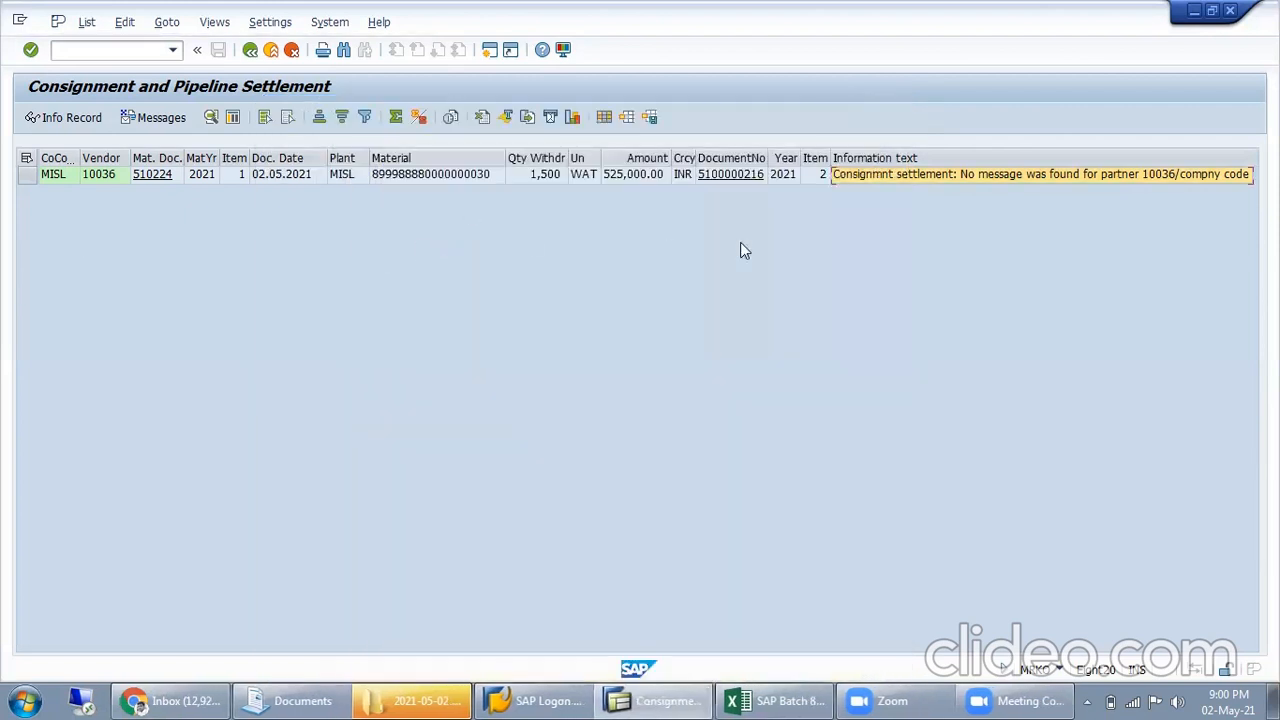
left_click(27, 175)
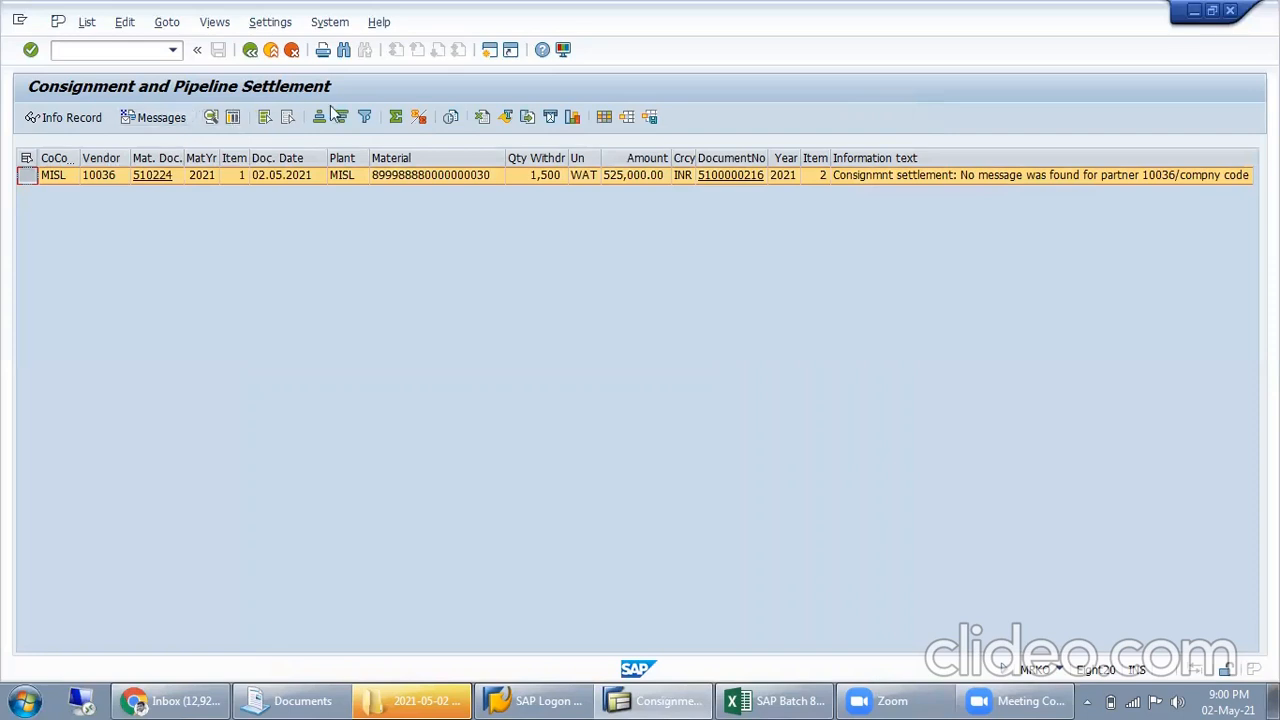
left_click(250, 51)
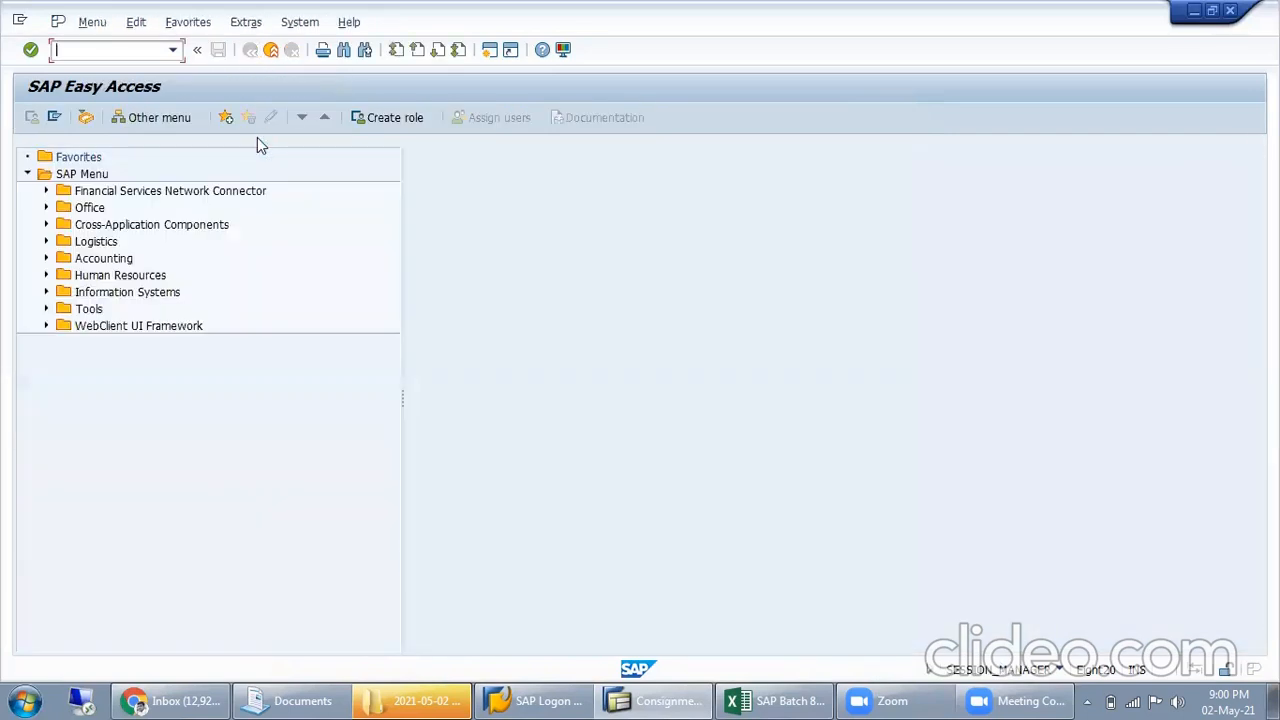
Restart MRKO from the start screen and settle company code MISL's withdrawals with consignment excluded, checking the information text on vendor 10036's line
left_click(806, 697)
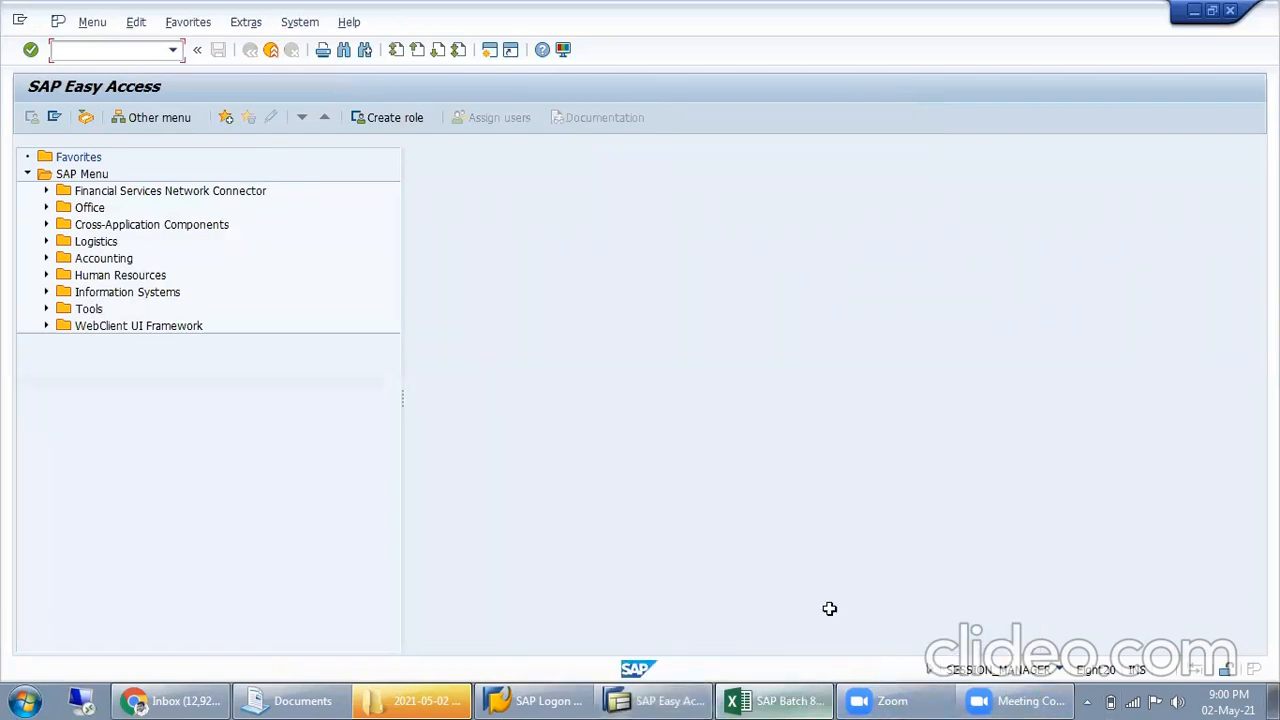
left_click(821, 512)
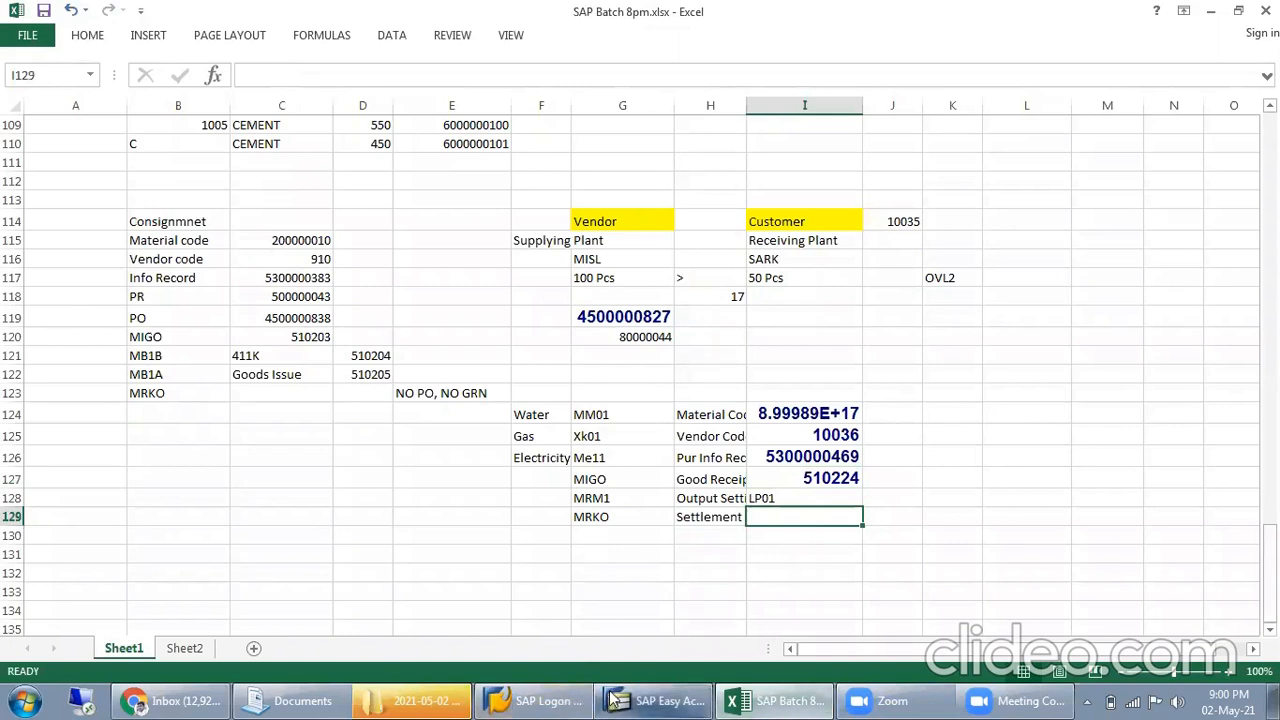
left_click(660, 700)
type("mrko")
key("Return")
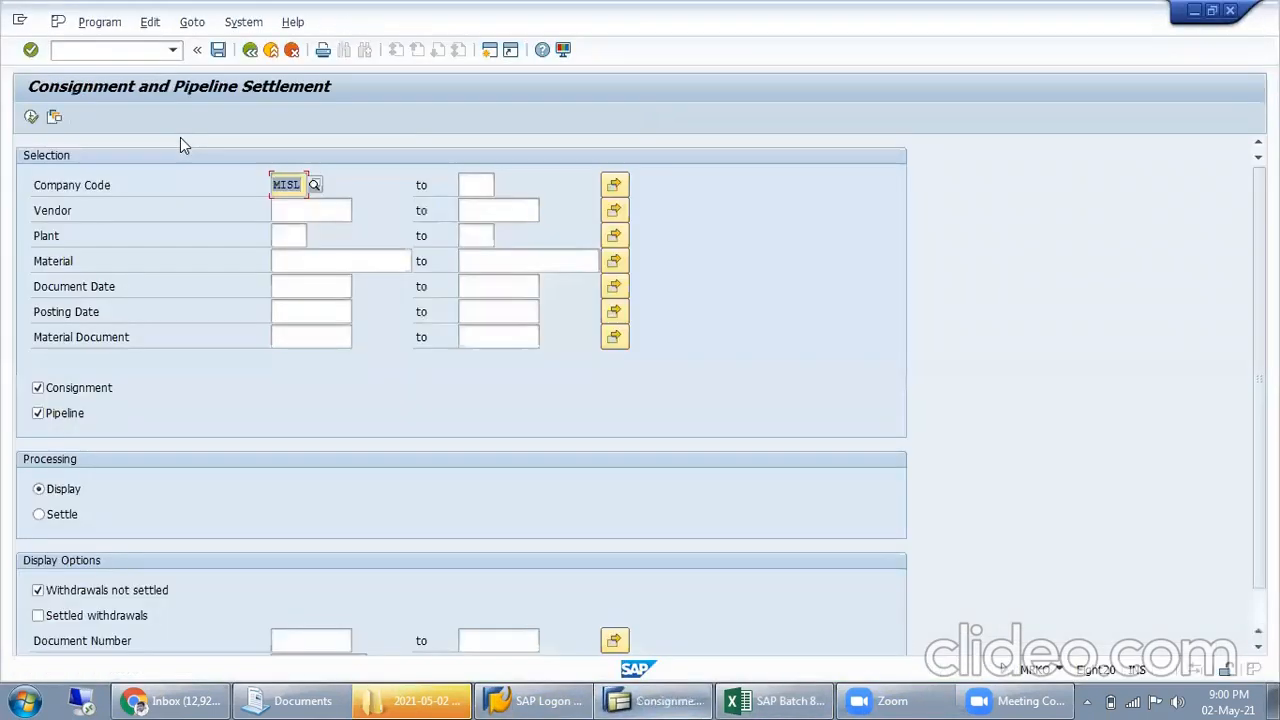
left_click(58, 514)
left_click(55, 392)
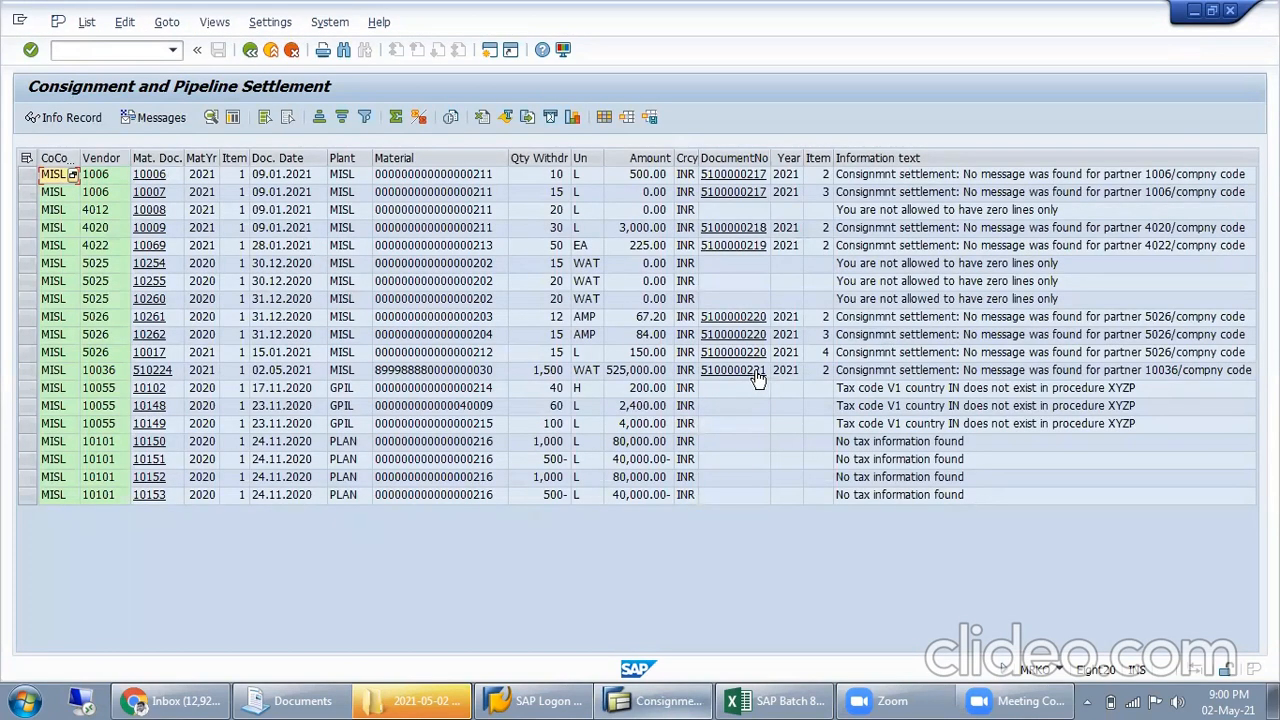
left_click(893, 373)
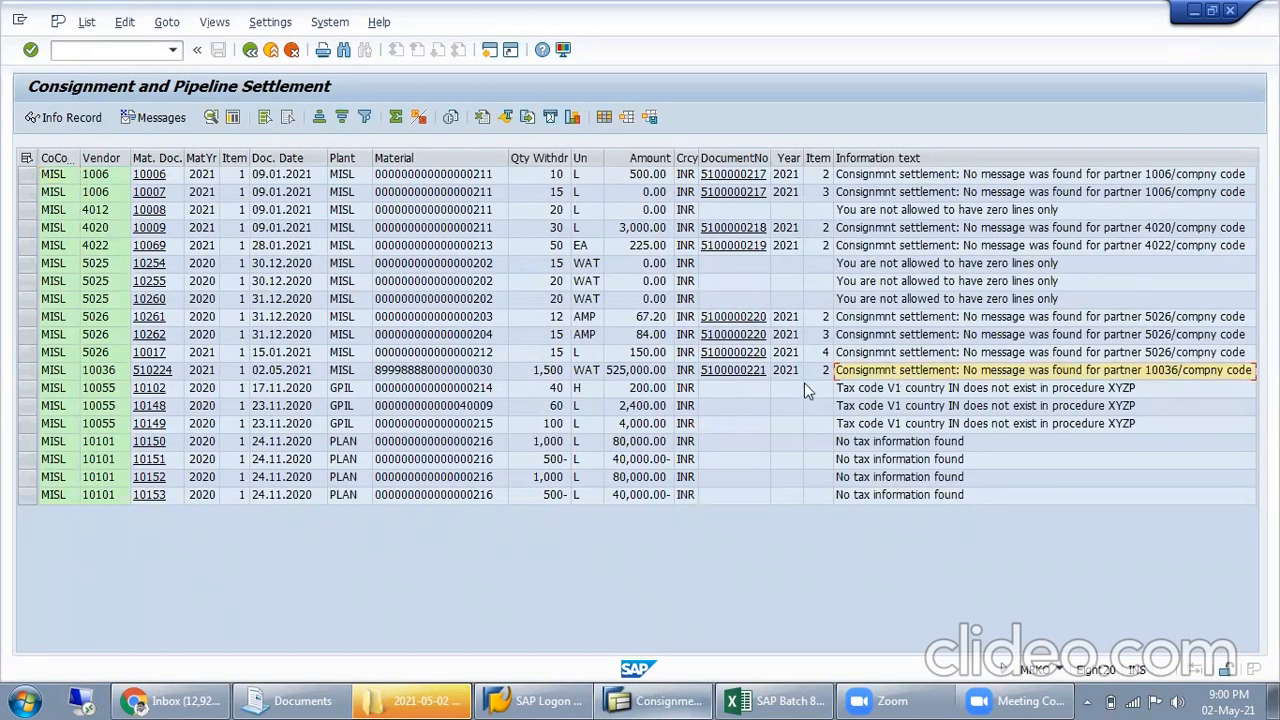
left_click(733, 371)
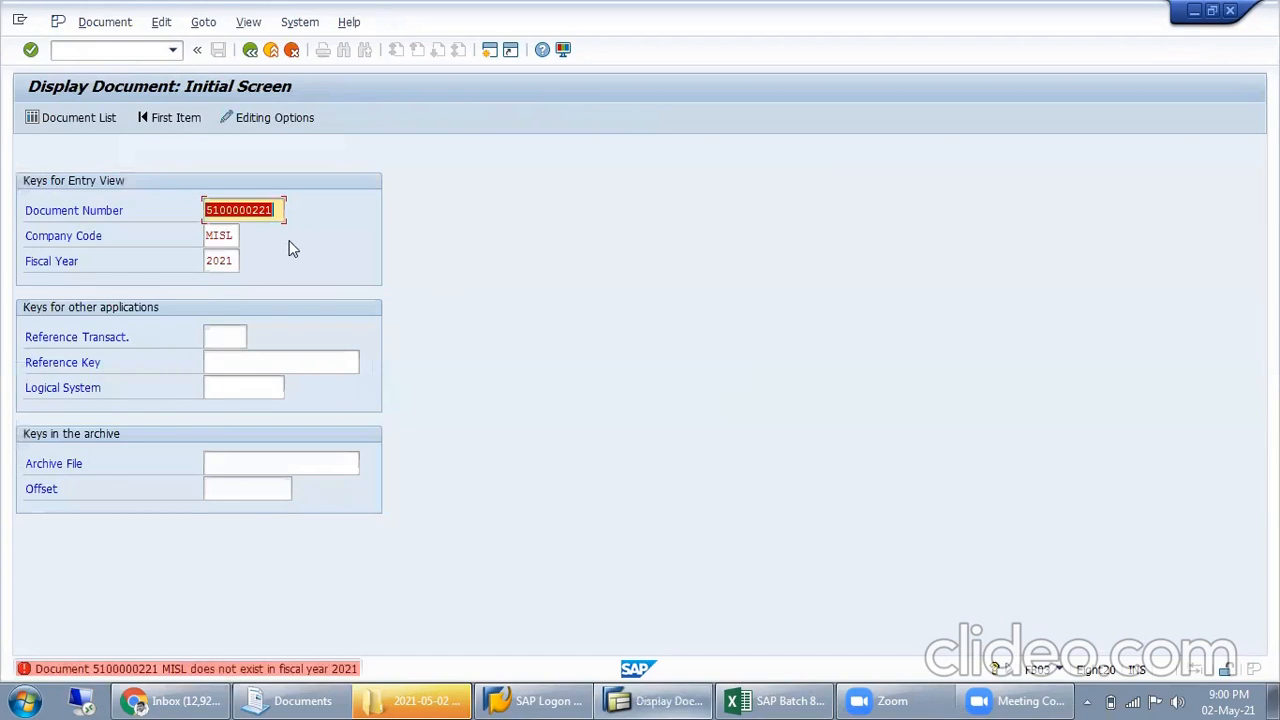
left_click(778, 700)
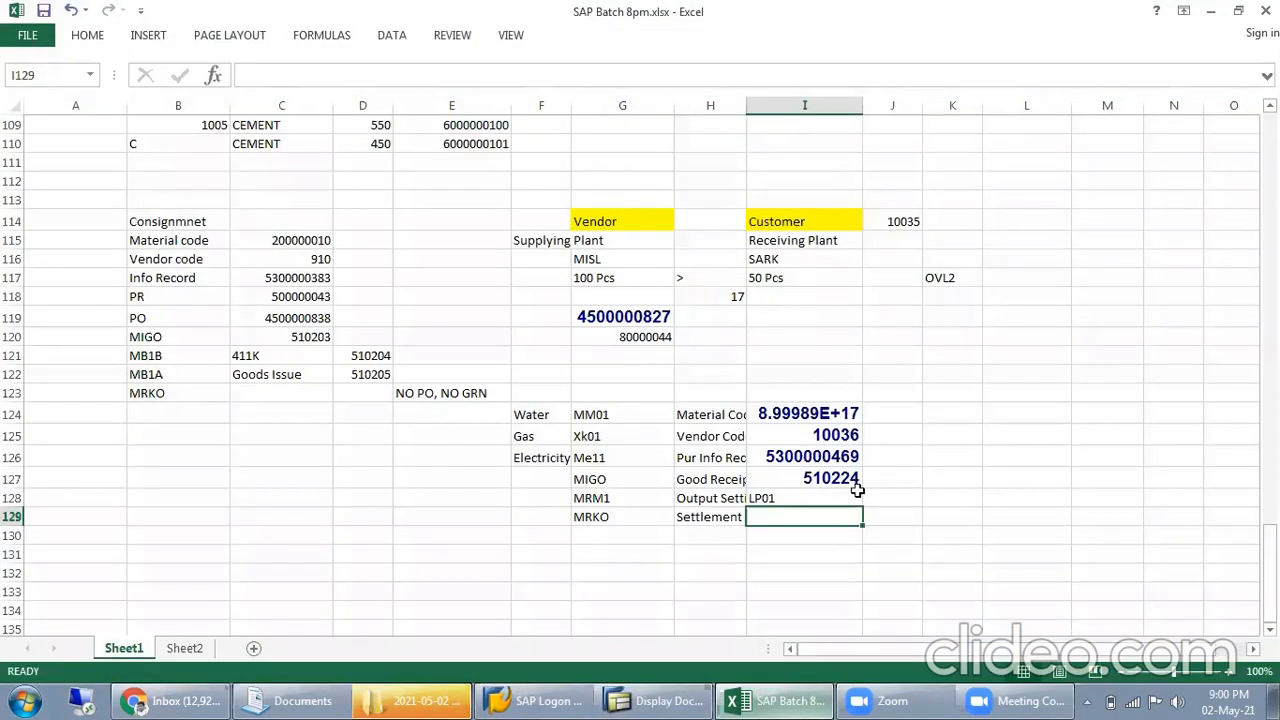
key("ctrl+v")
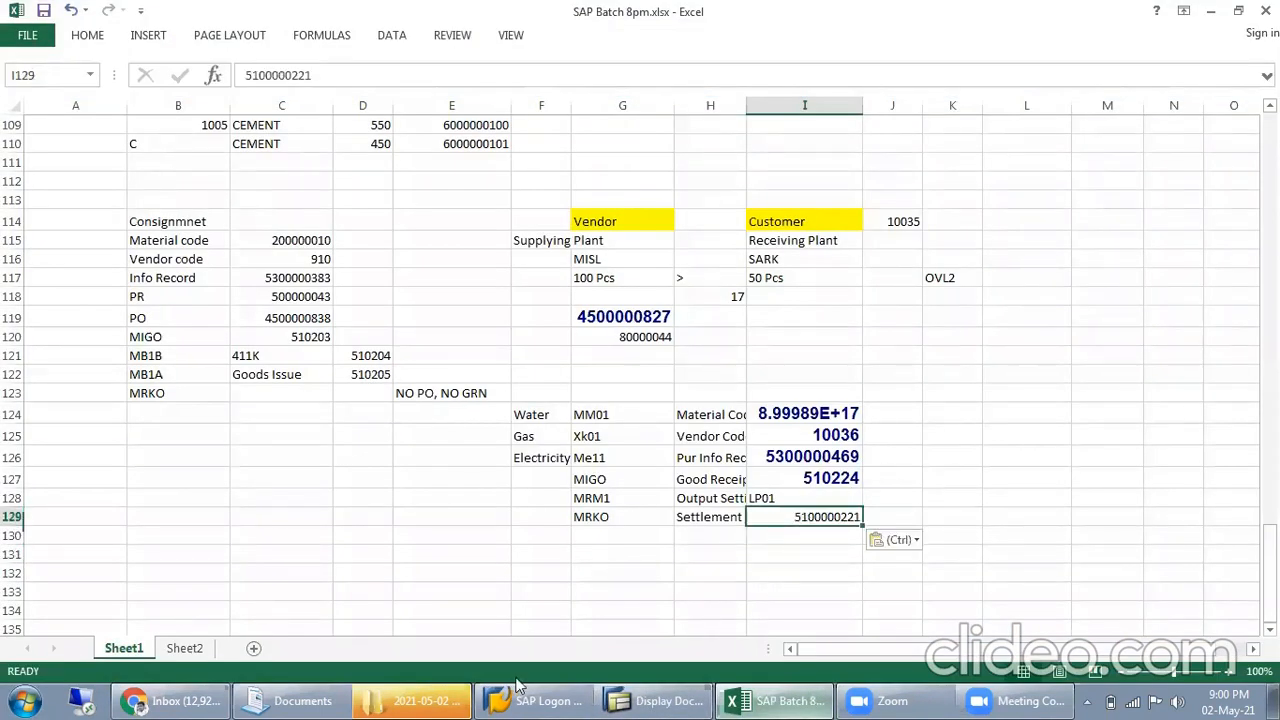
left_click(622, 698)
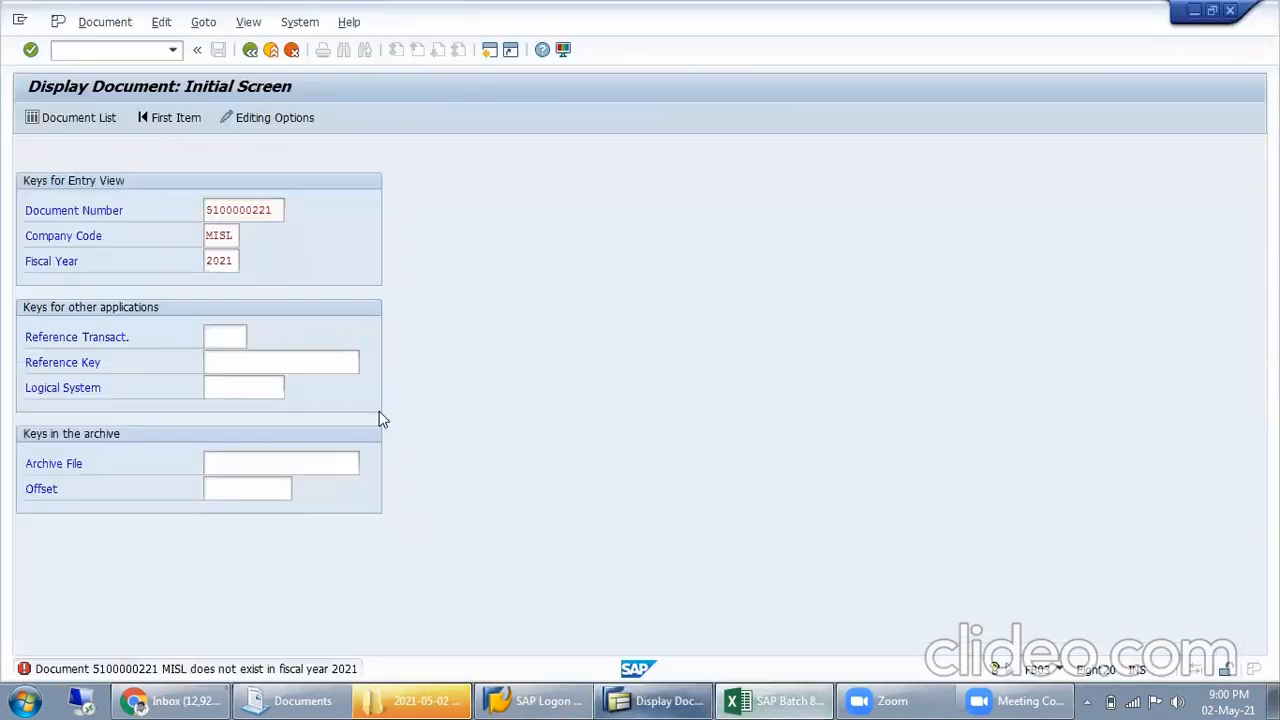
left_click(250, 56)
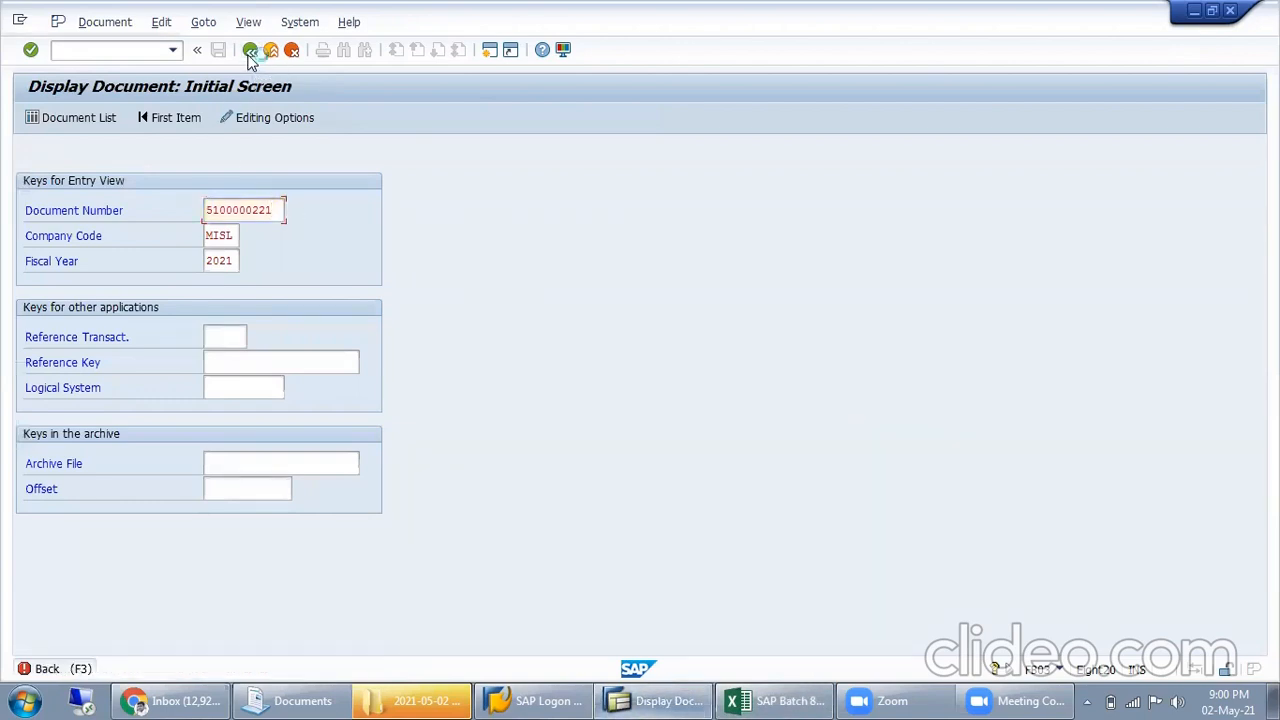
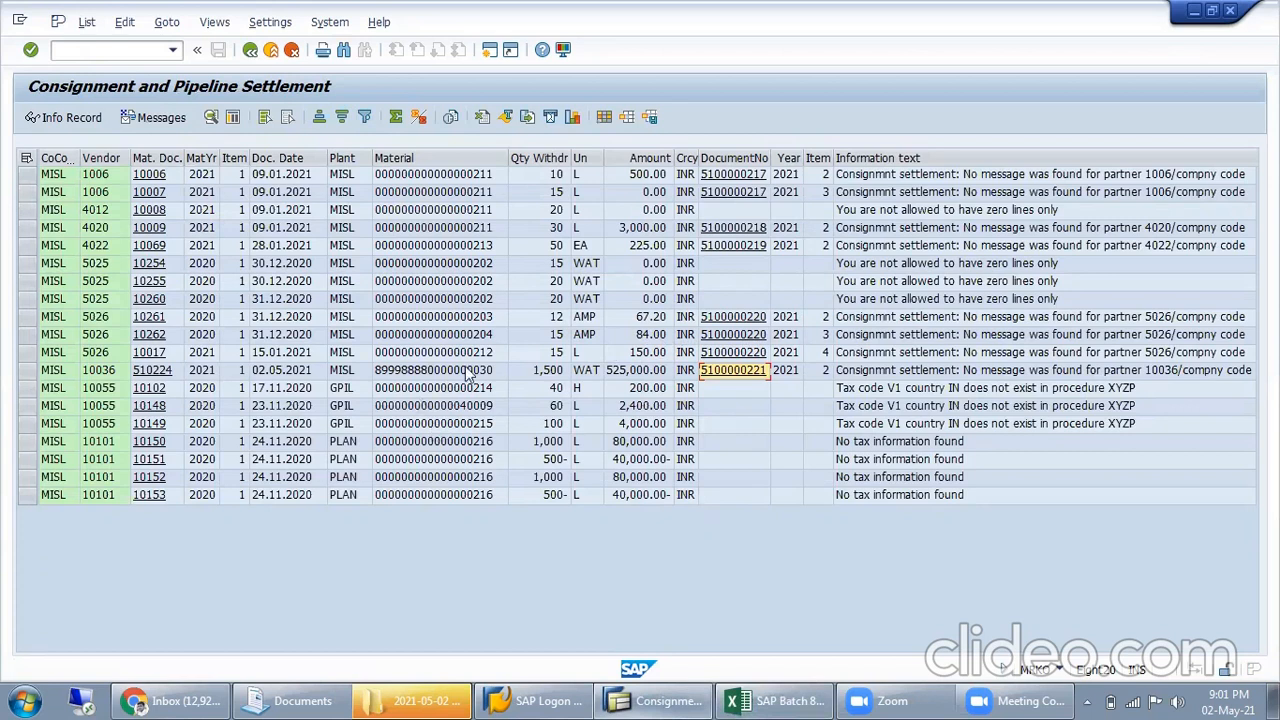
Leave the settlement list and start creating KONS output condition records in MRM1 with the CoCode, Vendor key combination
left_click(1123, 375)
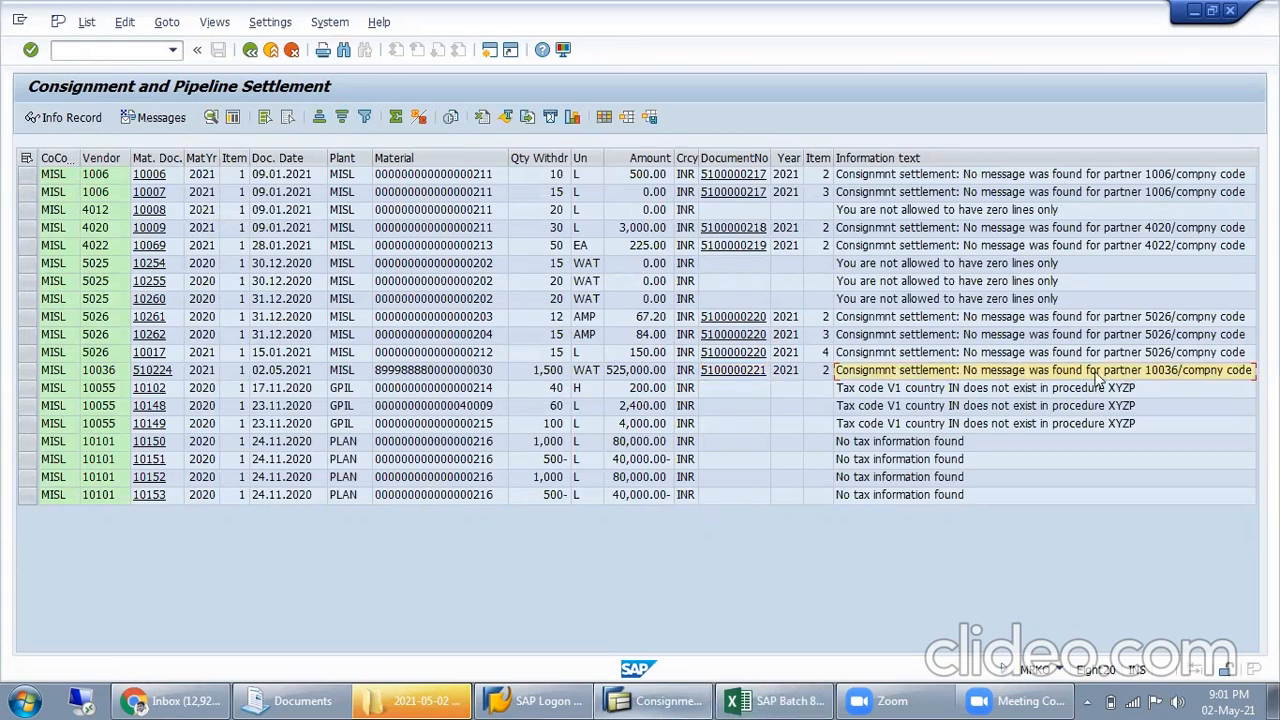
left_click(252, 51)
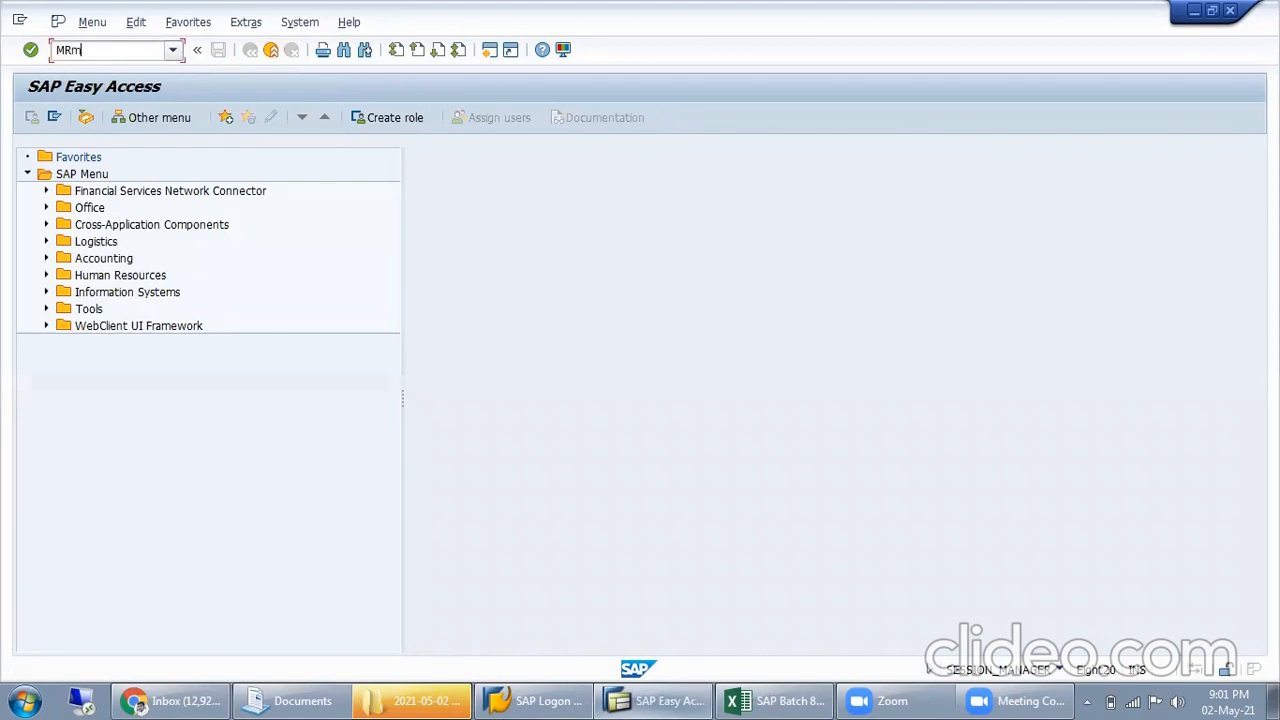
key("Return")
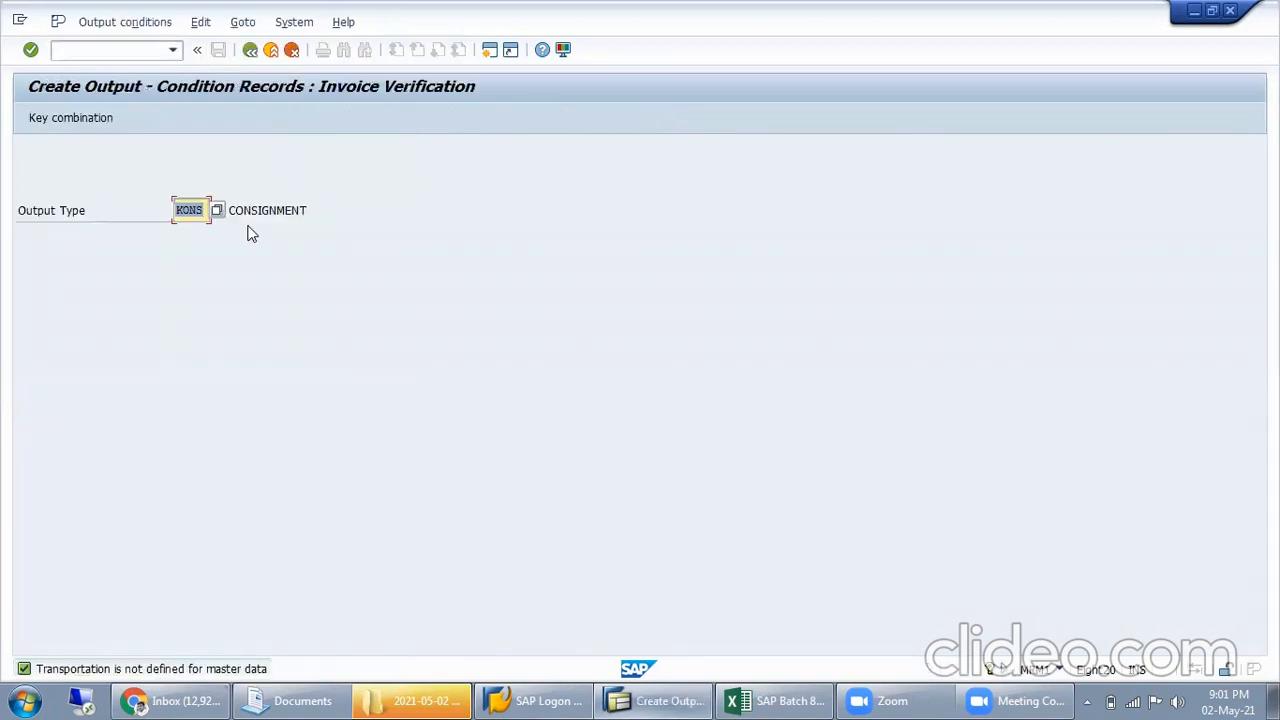
key("Return")
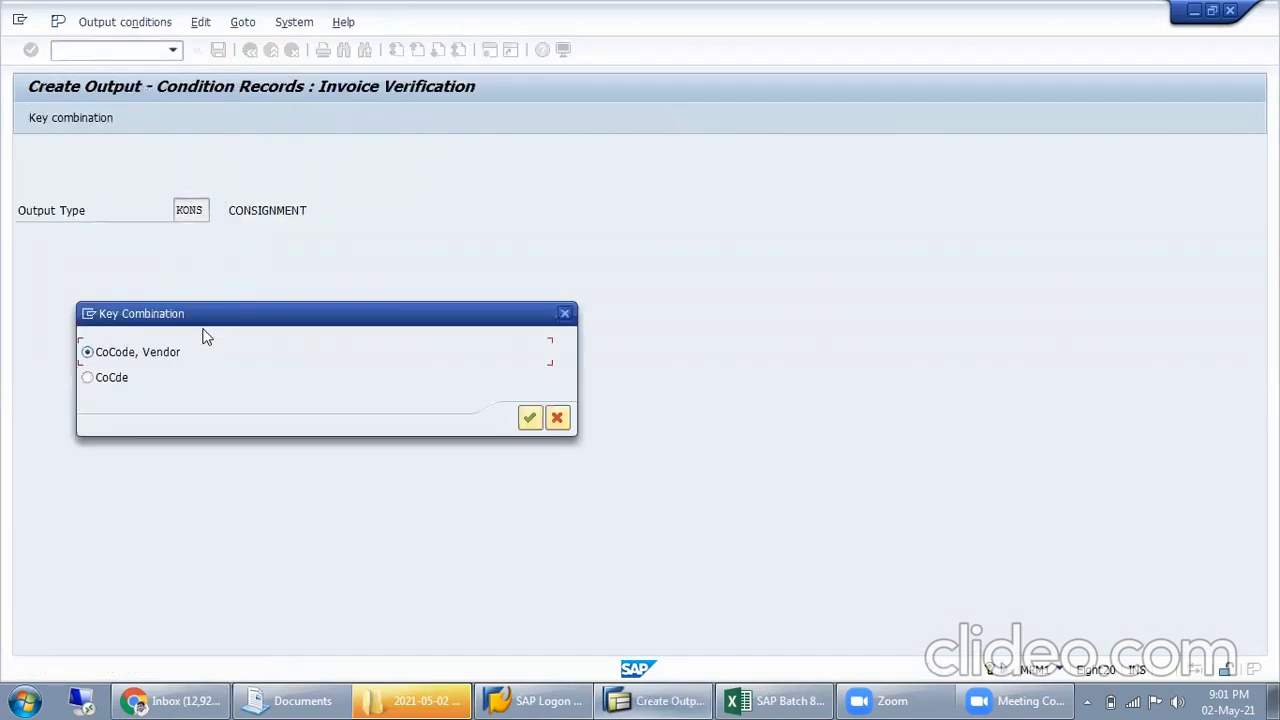
left_click(529, 417)
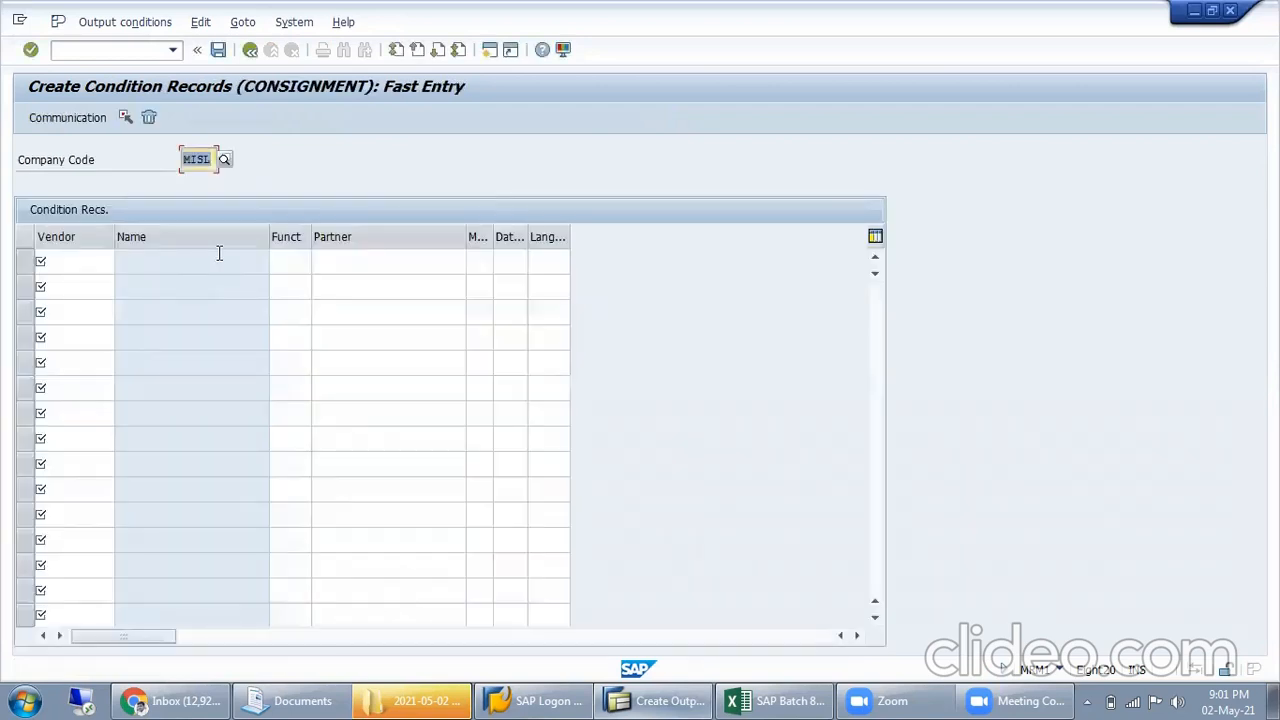
Enter vendor 10036 in the first condition record row for company code MISL
left_click(77, 260)
type("10036")
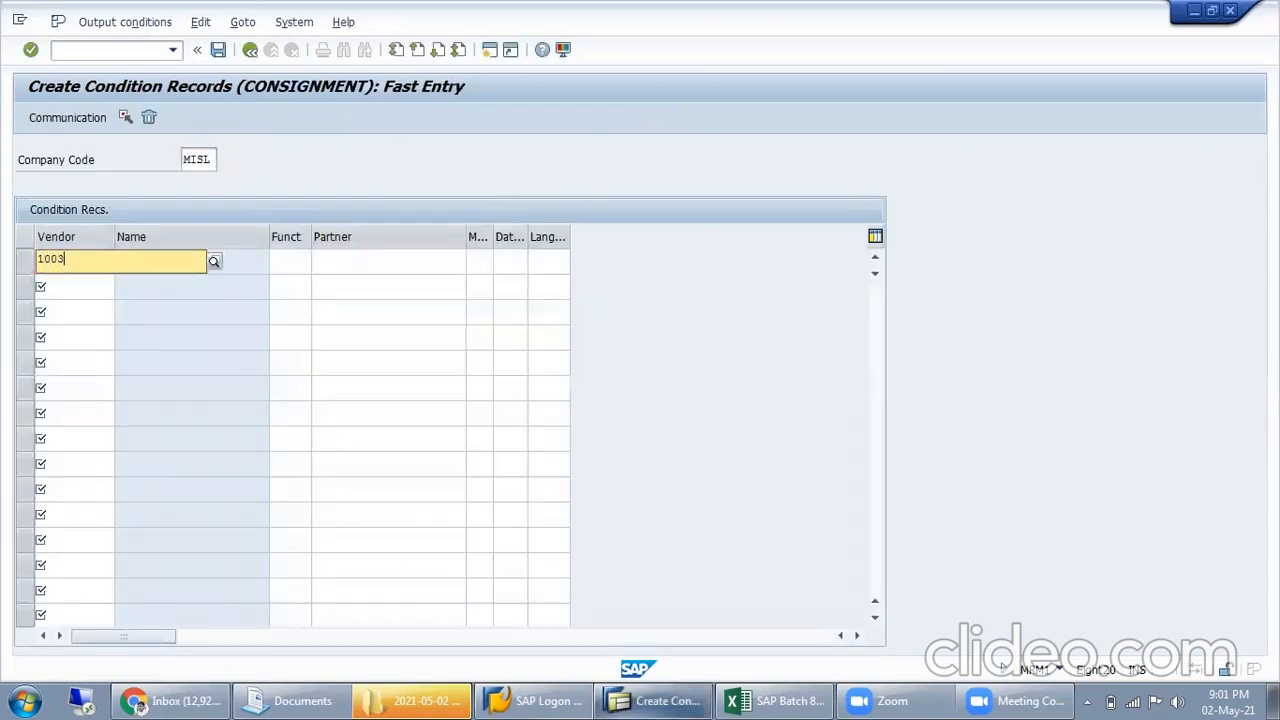
key("Return")
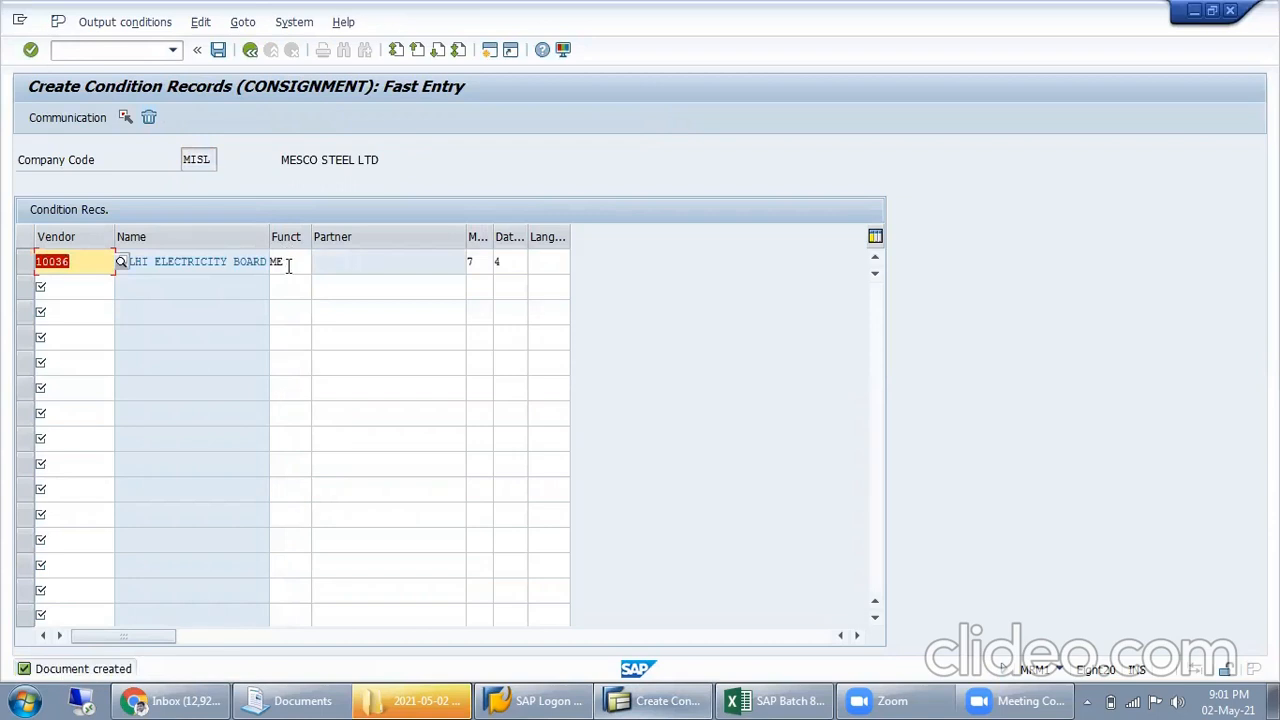
Look through the available partner functions for vendor 10036's condition record and close the list
left_click(289, 264)
left_click(319, 266)
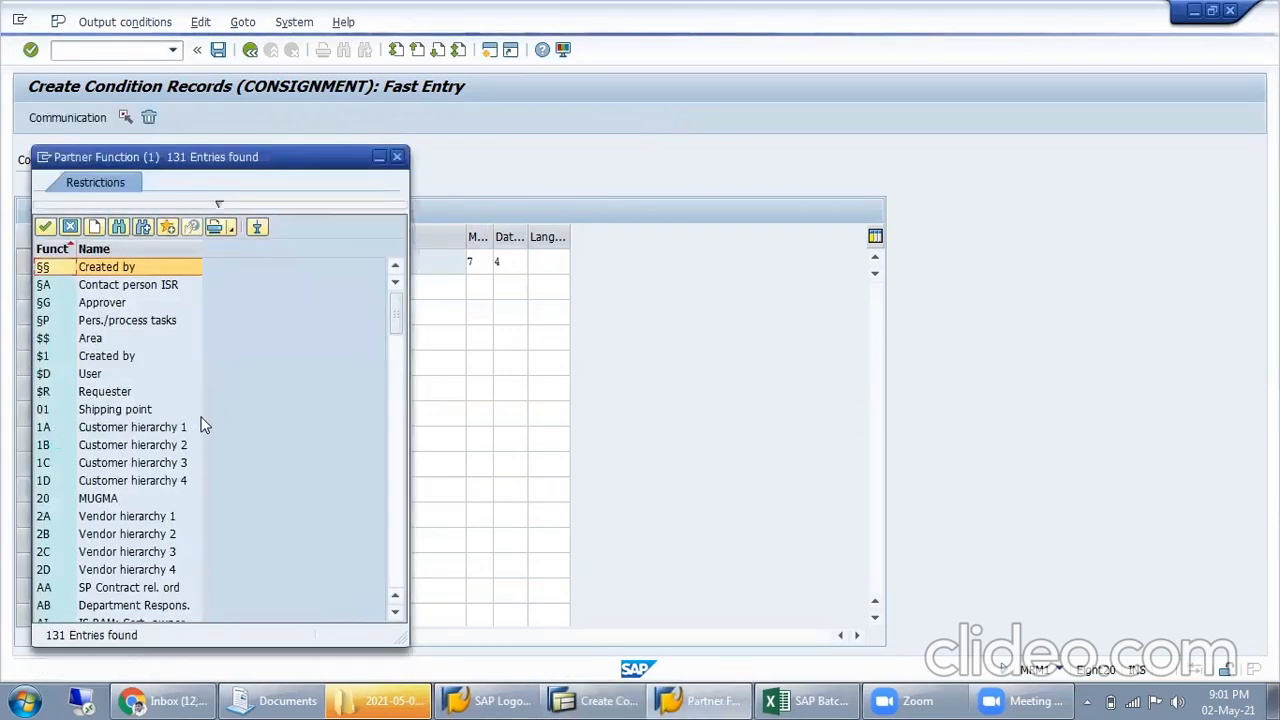
scroll(201, 455, "down", 10)
scroll(201, 455, "down", 18)
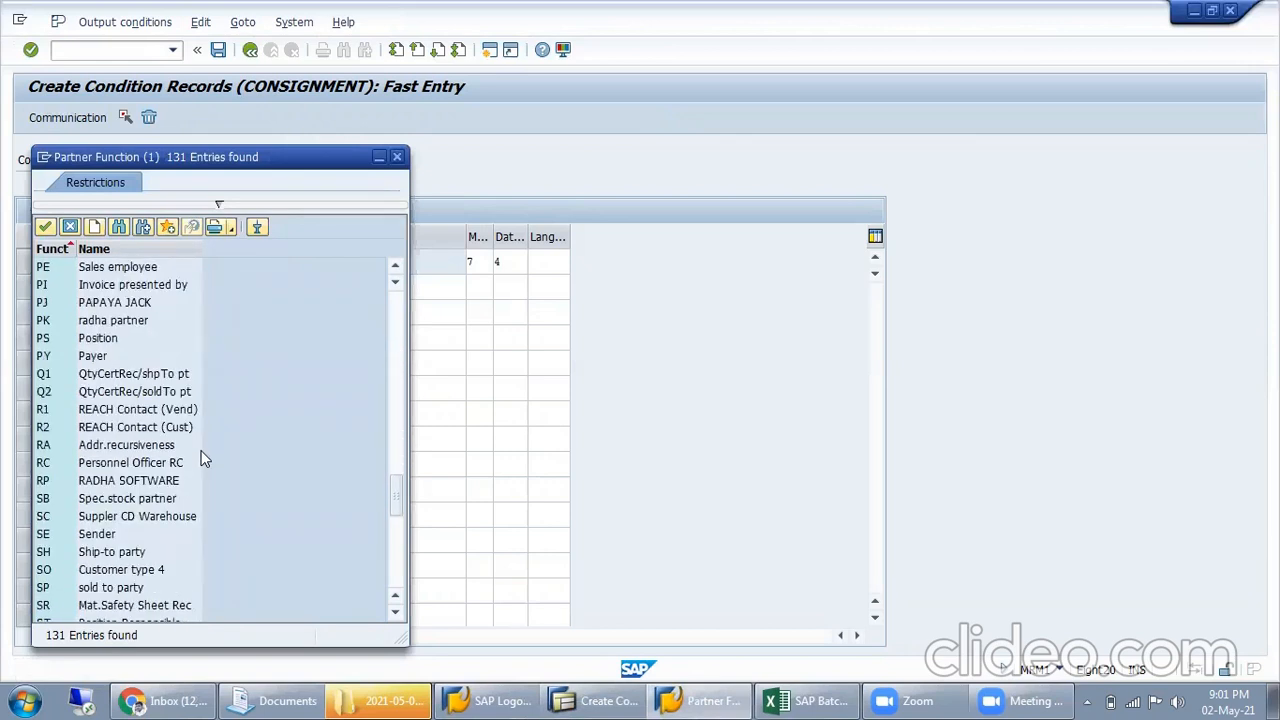
scroll(201, 457, "down", 10)
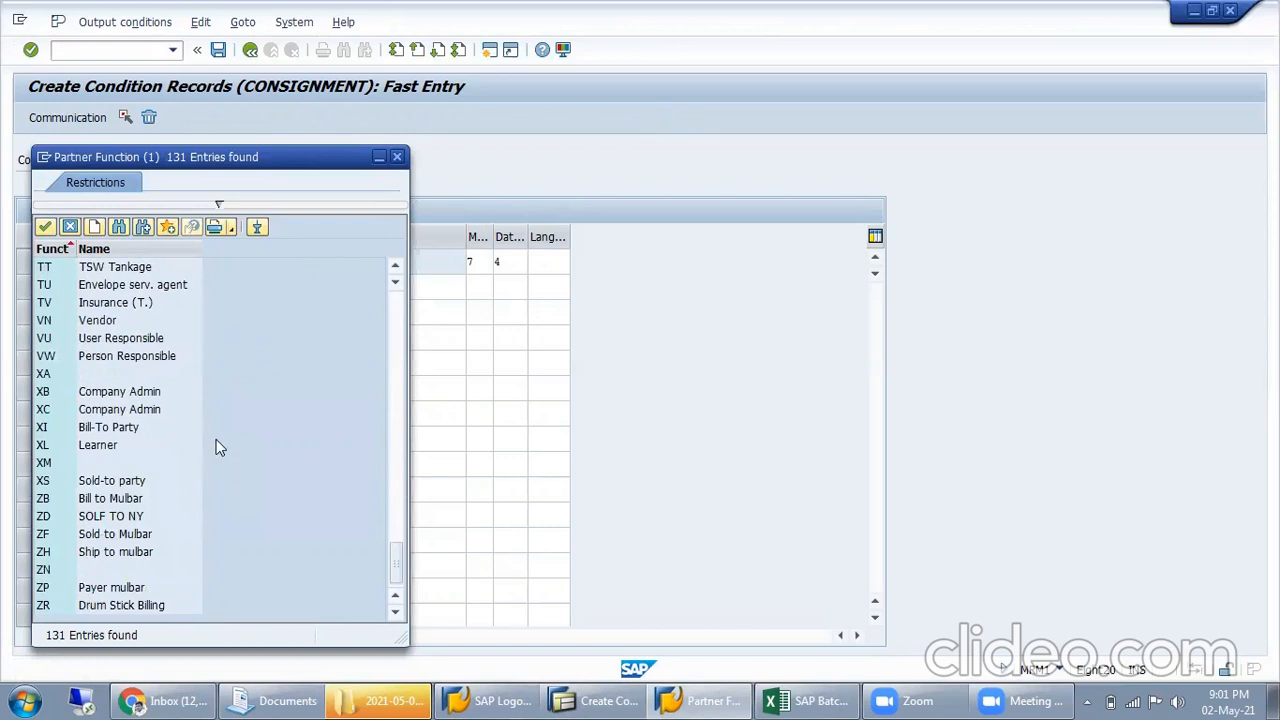
left_click(397, 157)
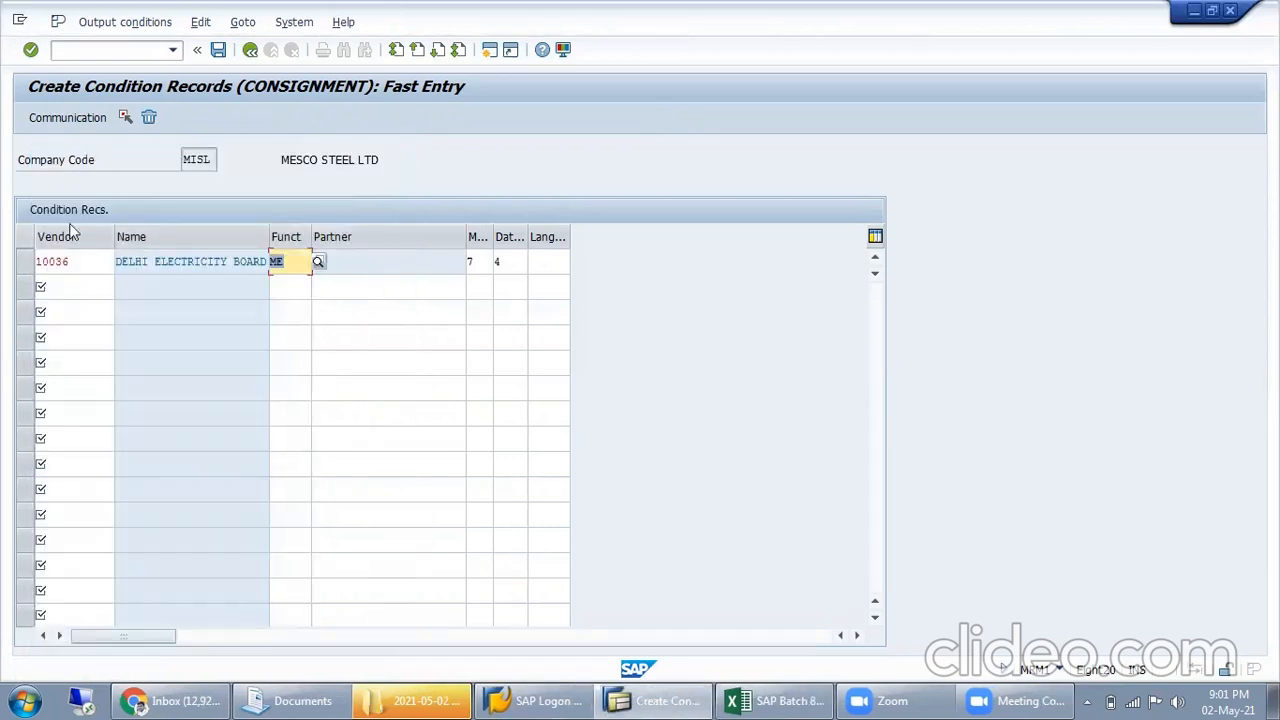
left_click(25, 261)
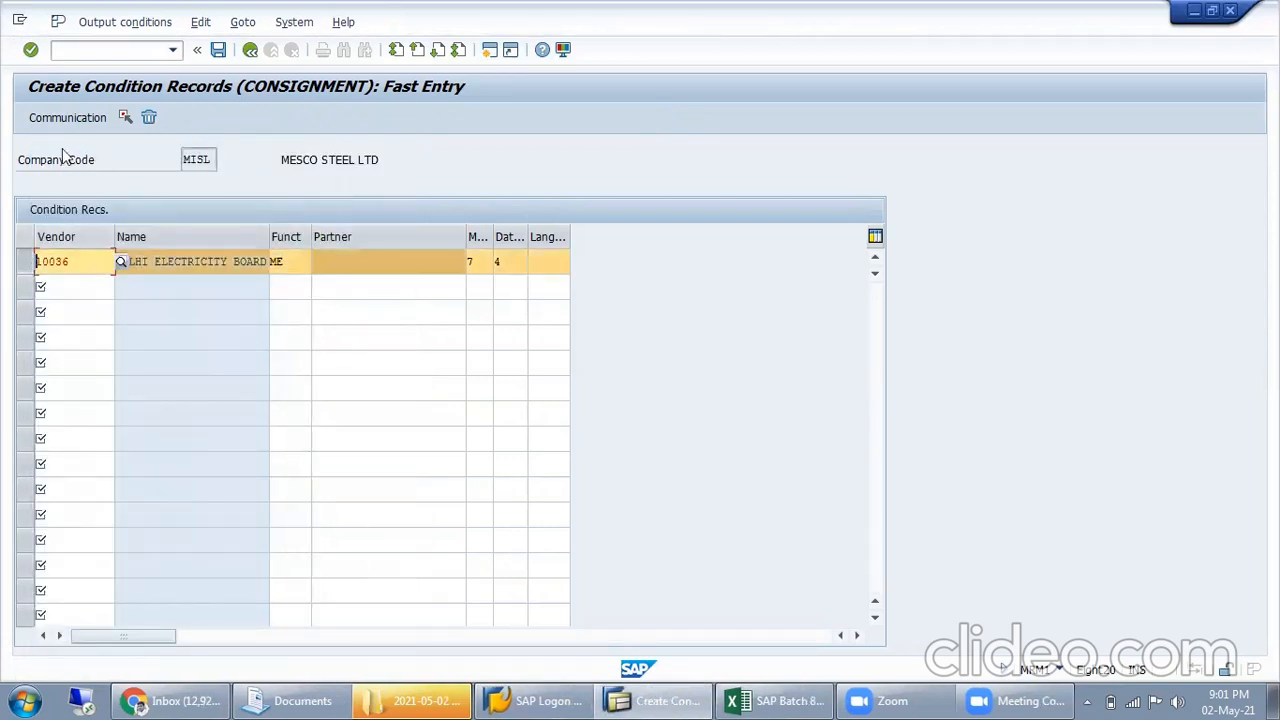
left_click(79, 116)
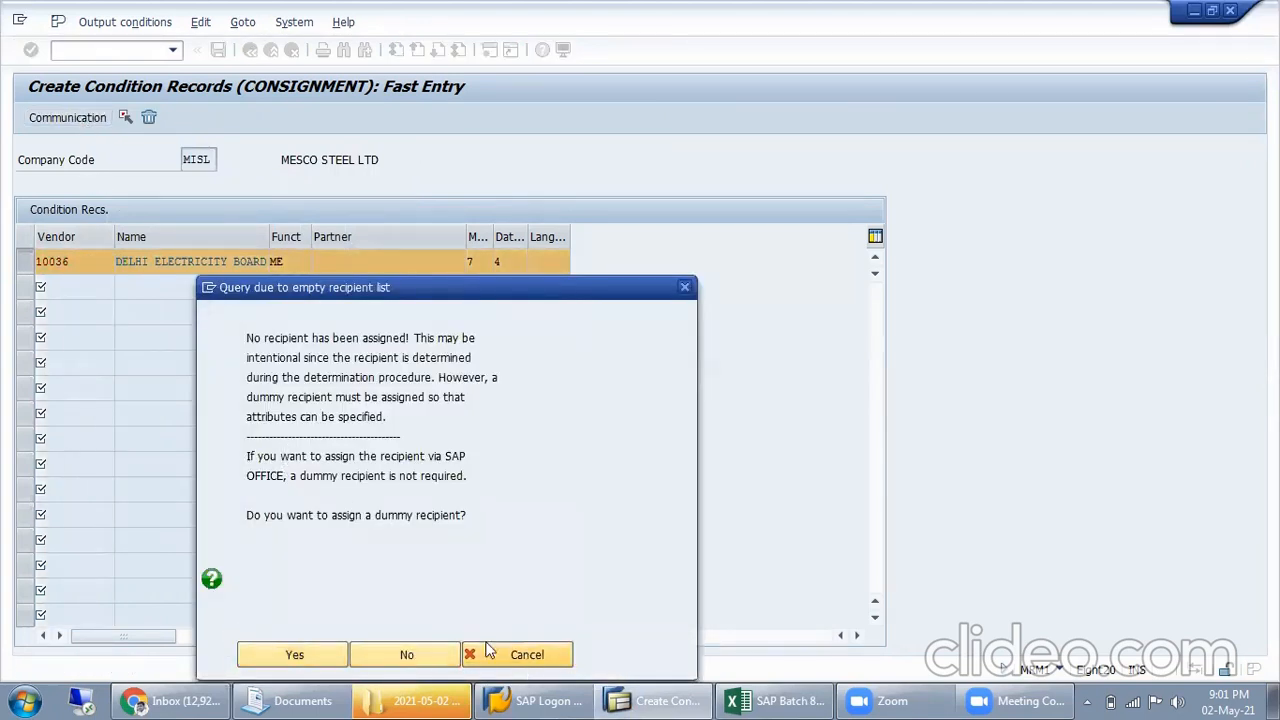
left_click(486, 651)
Save vendor 10036's output condition record and return to the start screen
left_click(28, 263)
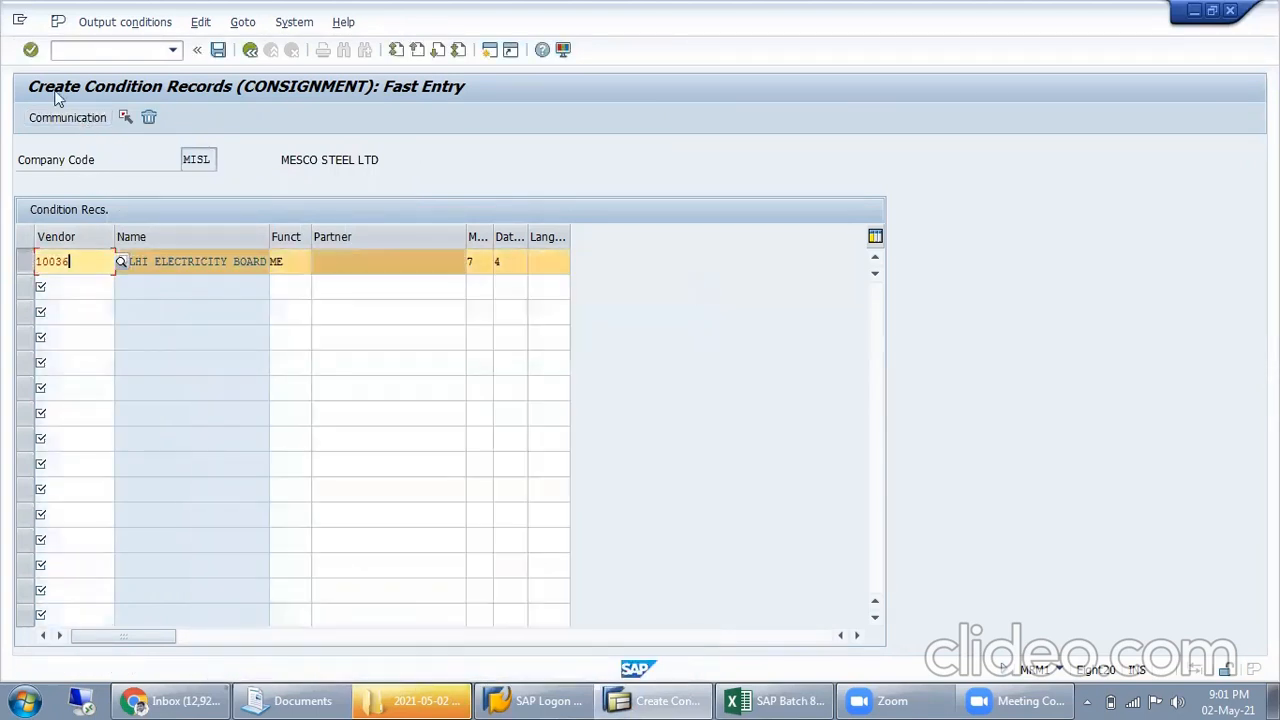
left_click(100, 21)
left_click(108, 46)
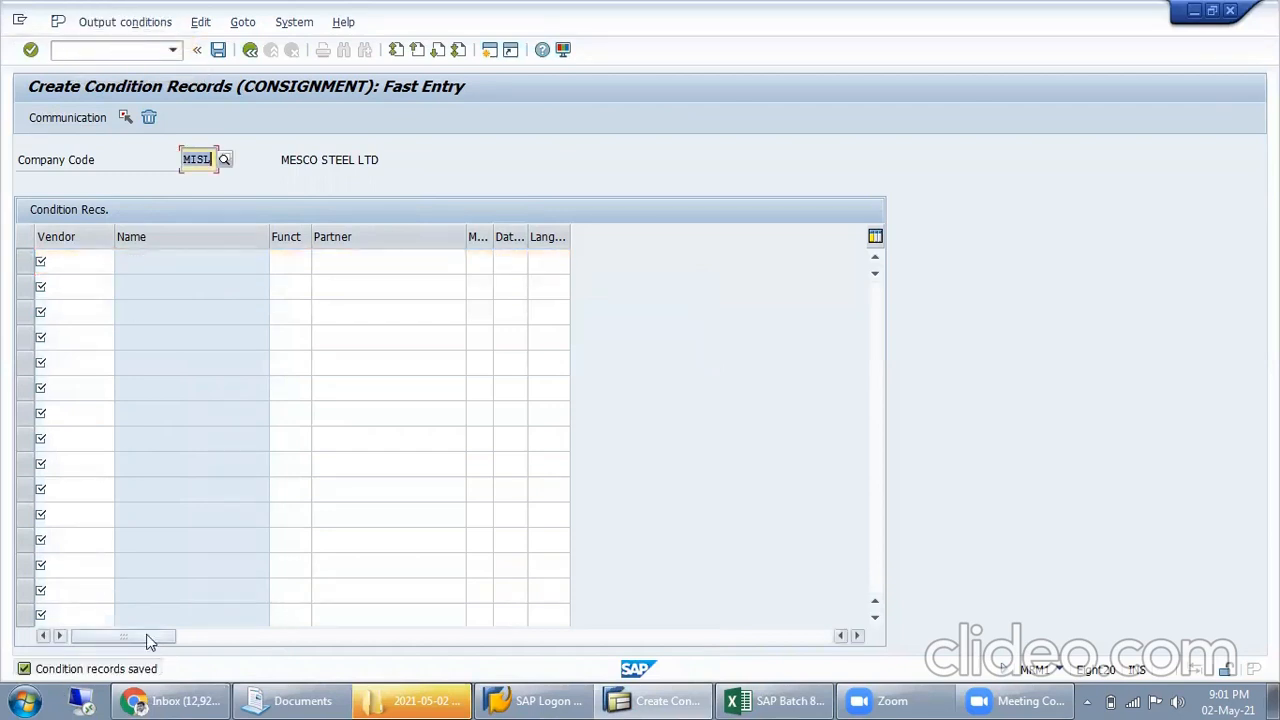
left_click(248, 50)
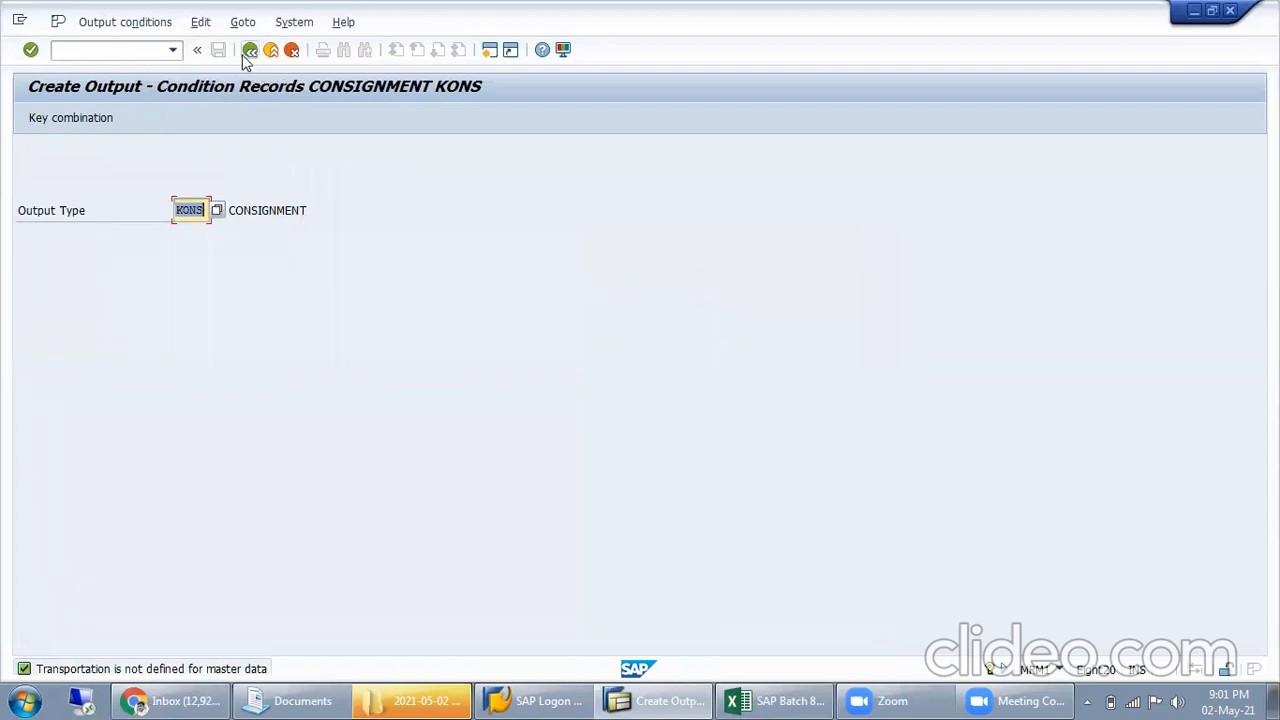
left_click(249, 52)
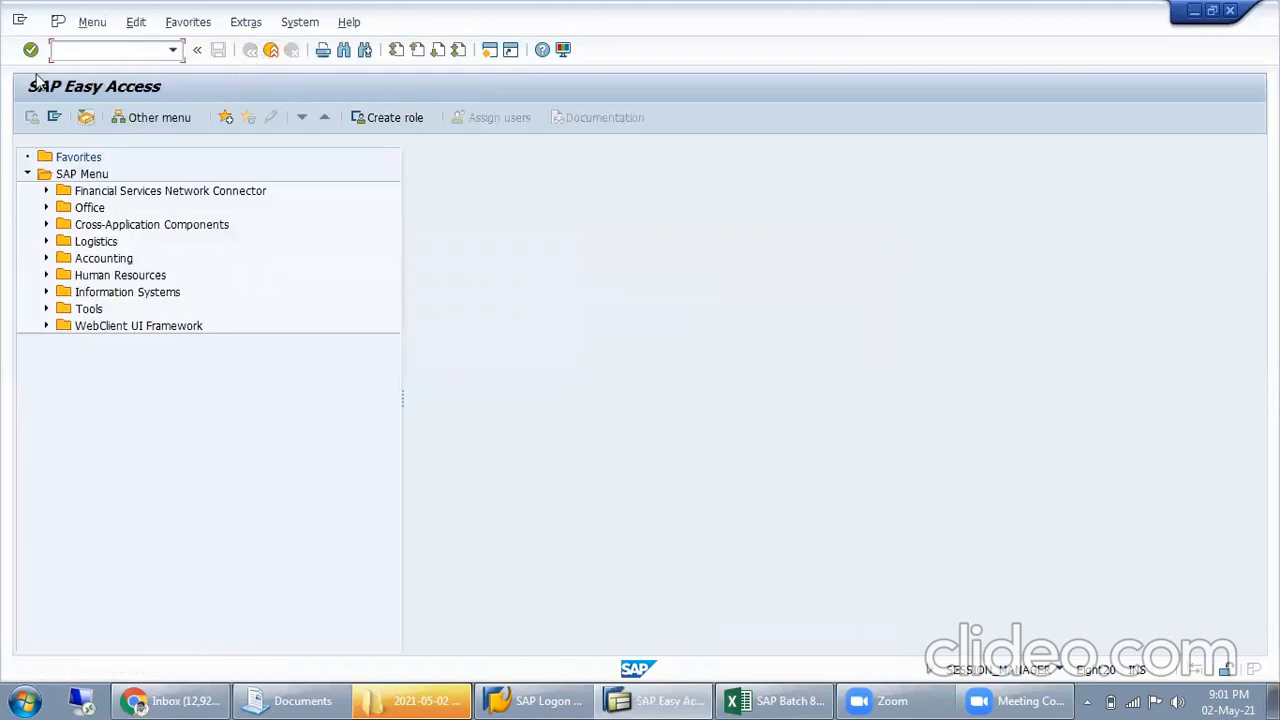
Start MRKO and list company code MISL's unsettled consignment and pipeline withdrawals
type("MRKO")
key("Return")
left_click(33, 121)
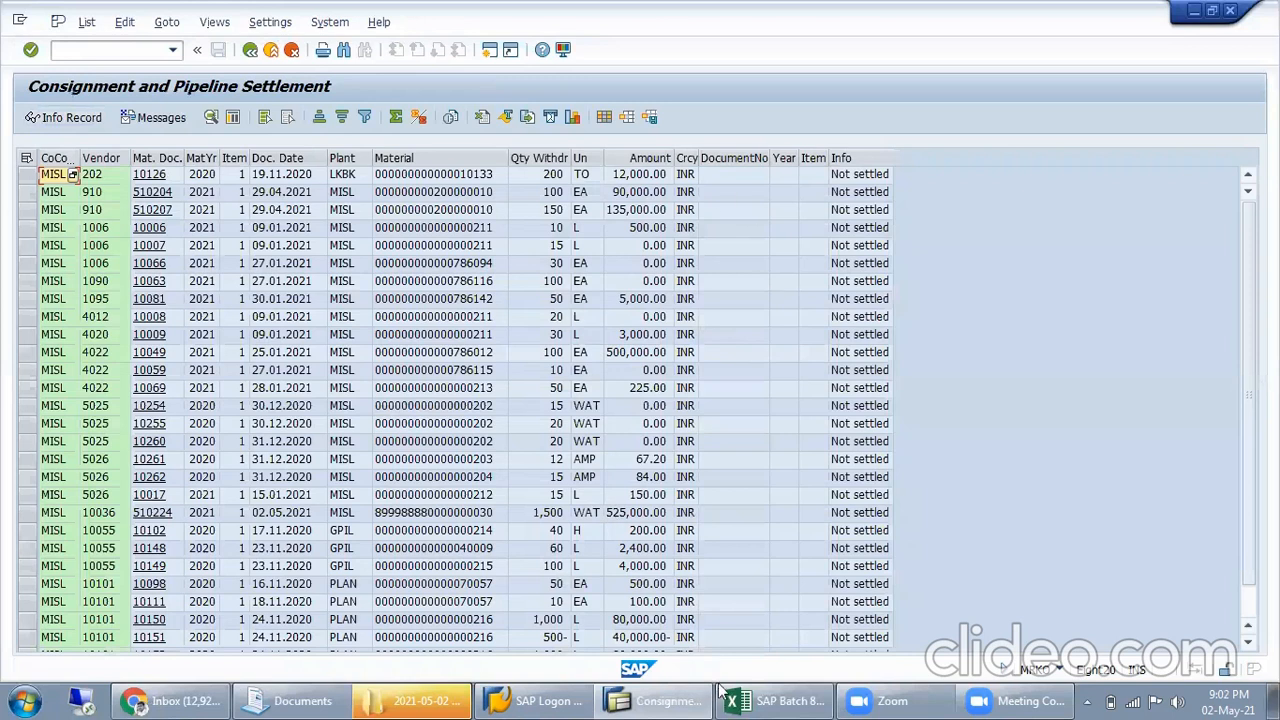
Return to the selection, settle only company code MISL's pipeline withdrawals for vendor 10036, and check the line's information text
left_click(250, 49)
left_click(62, 516)
left_click(66, 418)
left_click(68, 394)
left_click(316, 208)
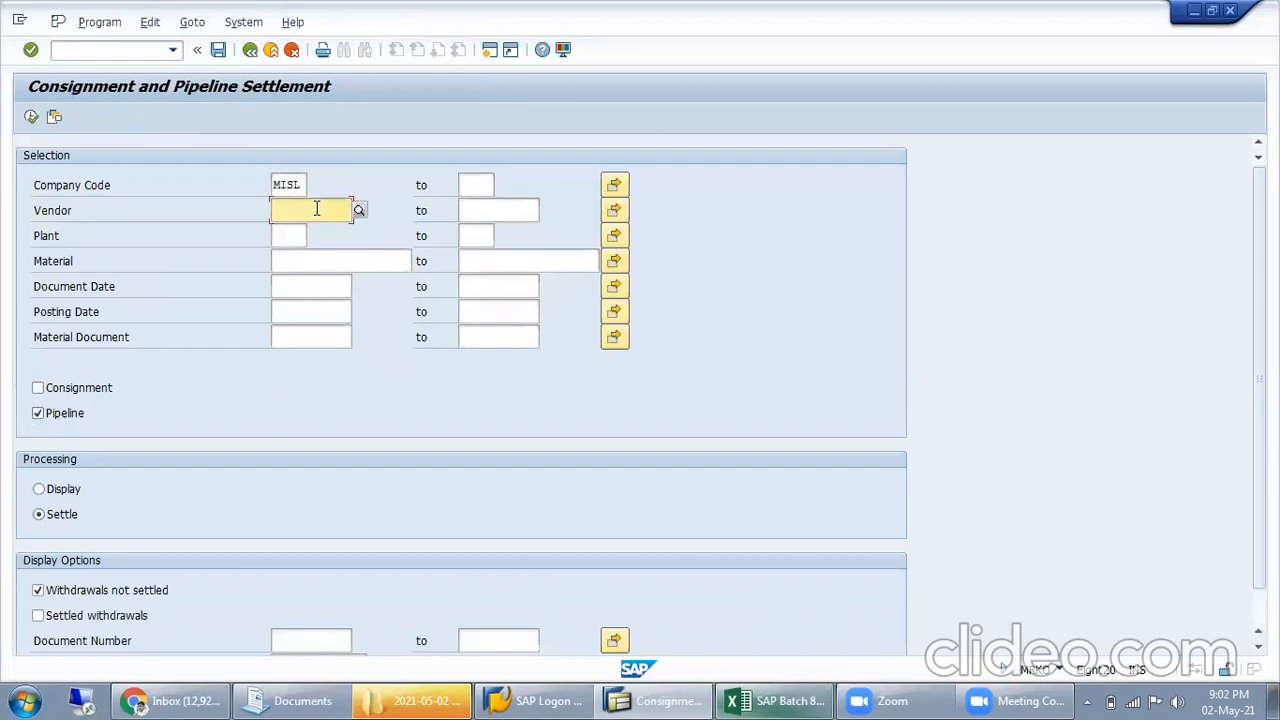
type("10036")
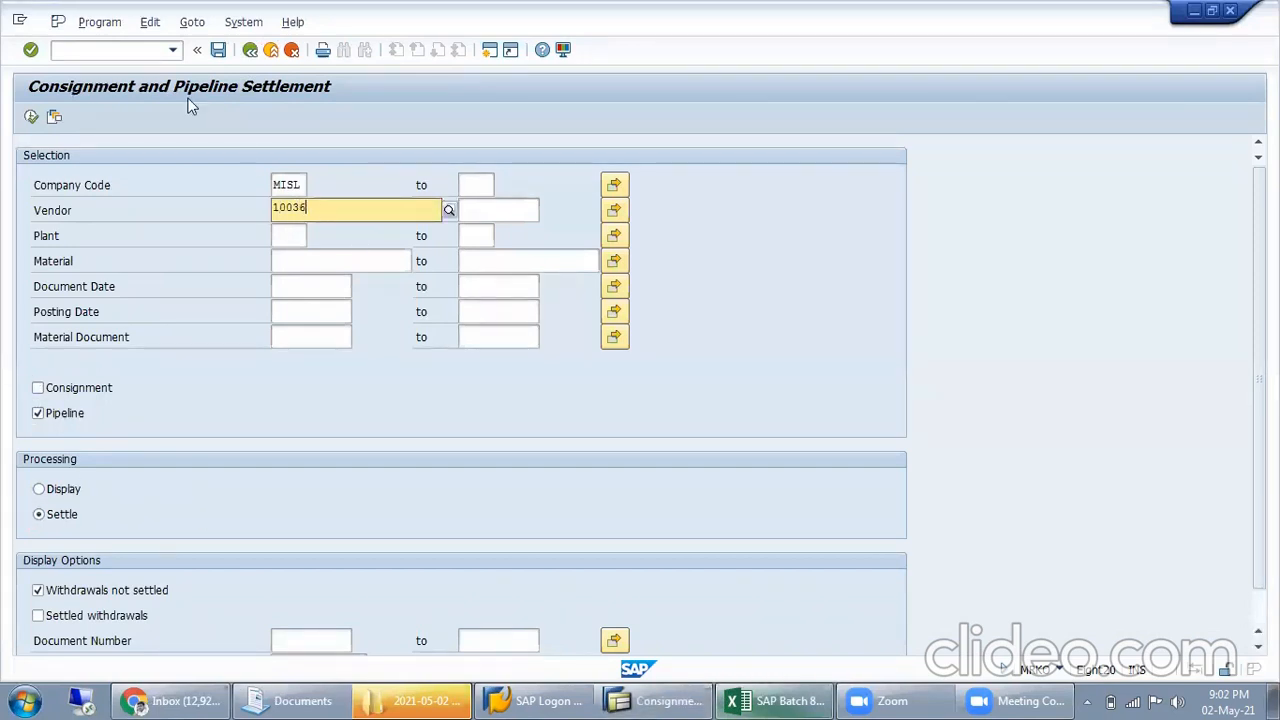
left_click(31, 117)
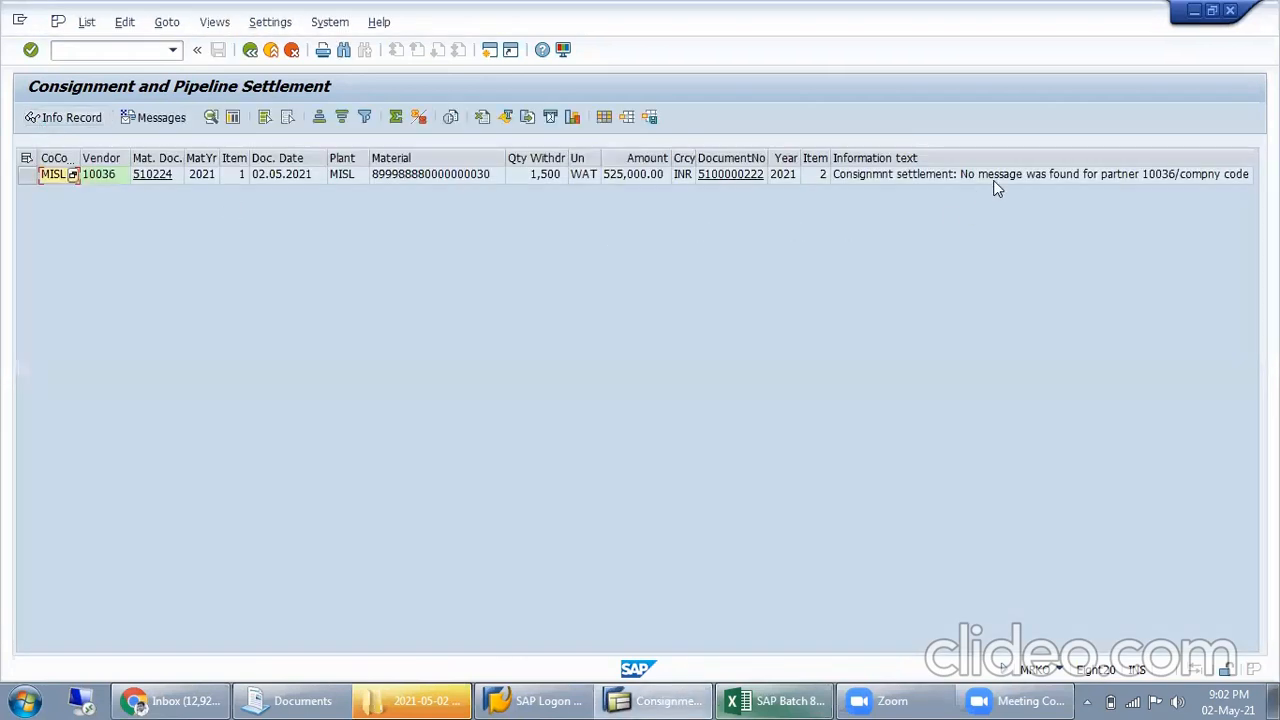
left_click(993, 179)
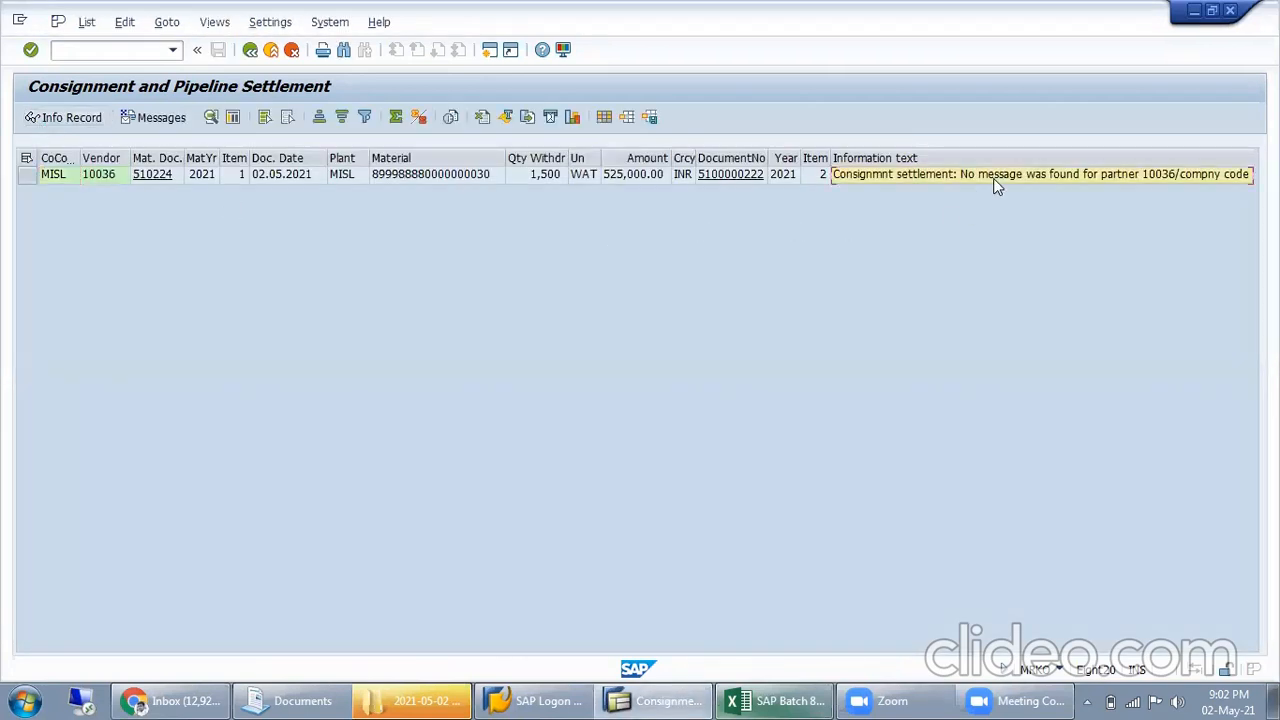
Try to display the document of vendor 10036's settlement line for fiscal year 2021, and open the document list selection
left_click(746, 176)
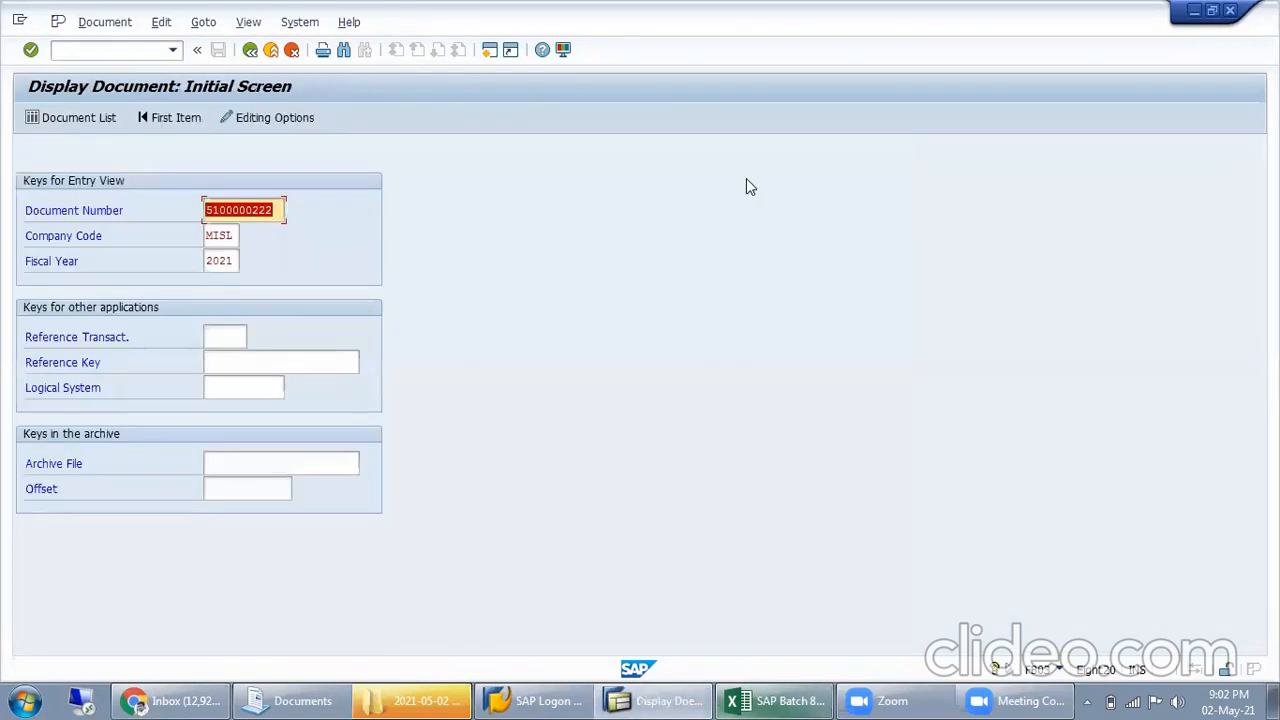
left_click(292, 212)
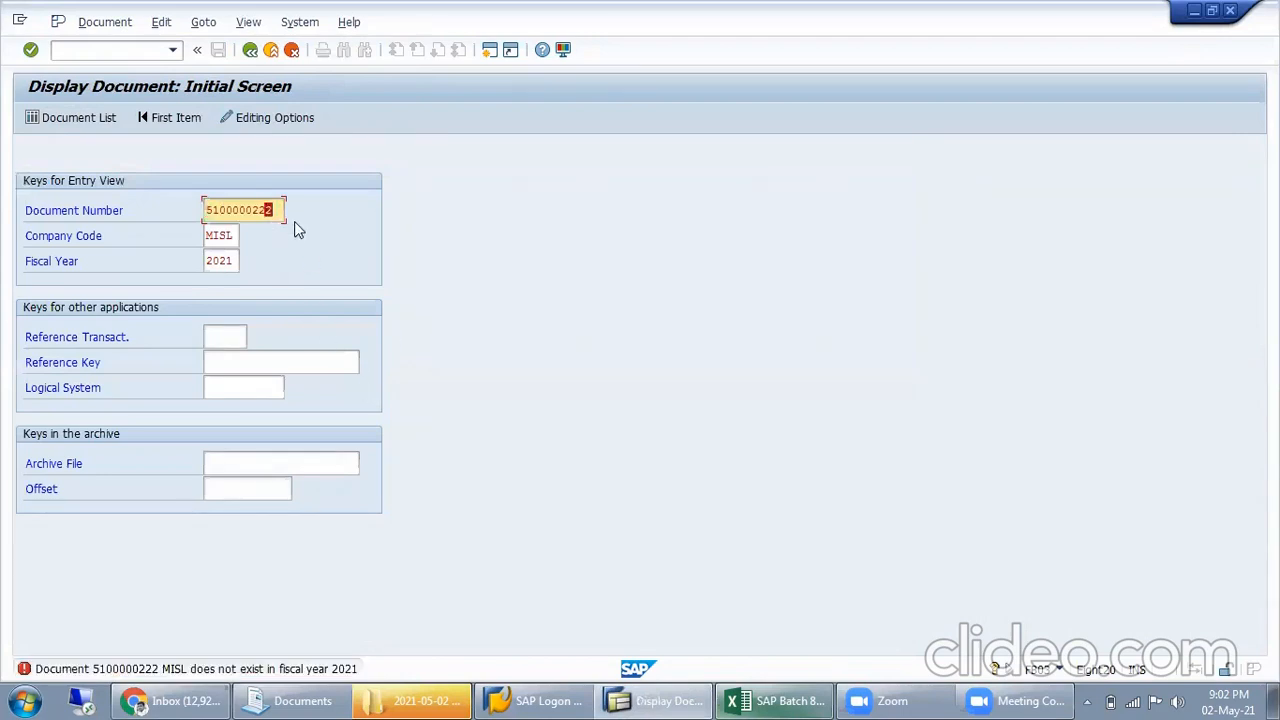
left_click(103, 21)
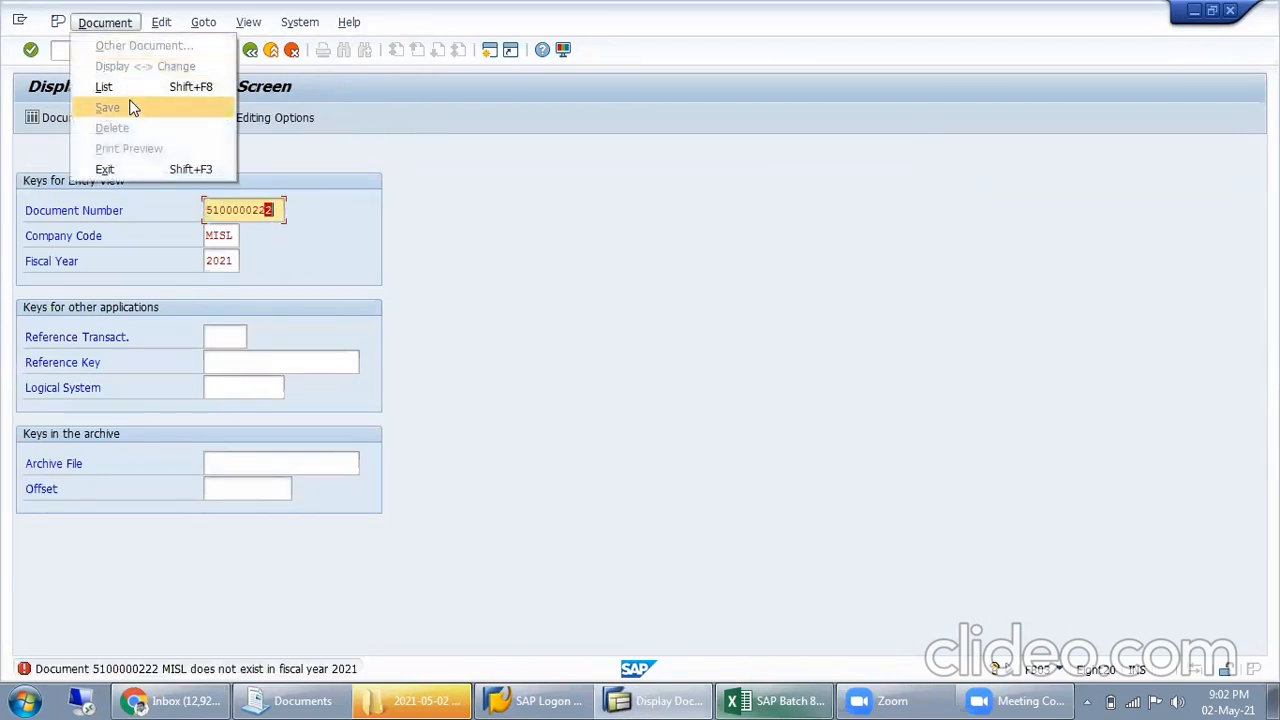
left_click(47, 119)
left_click(45, 118)
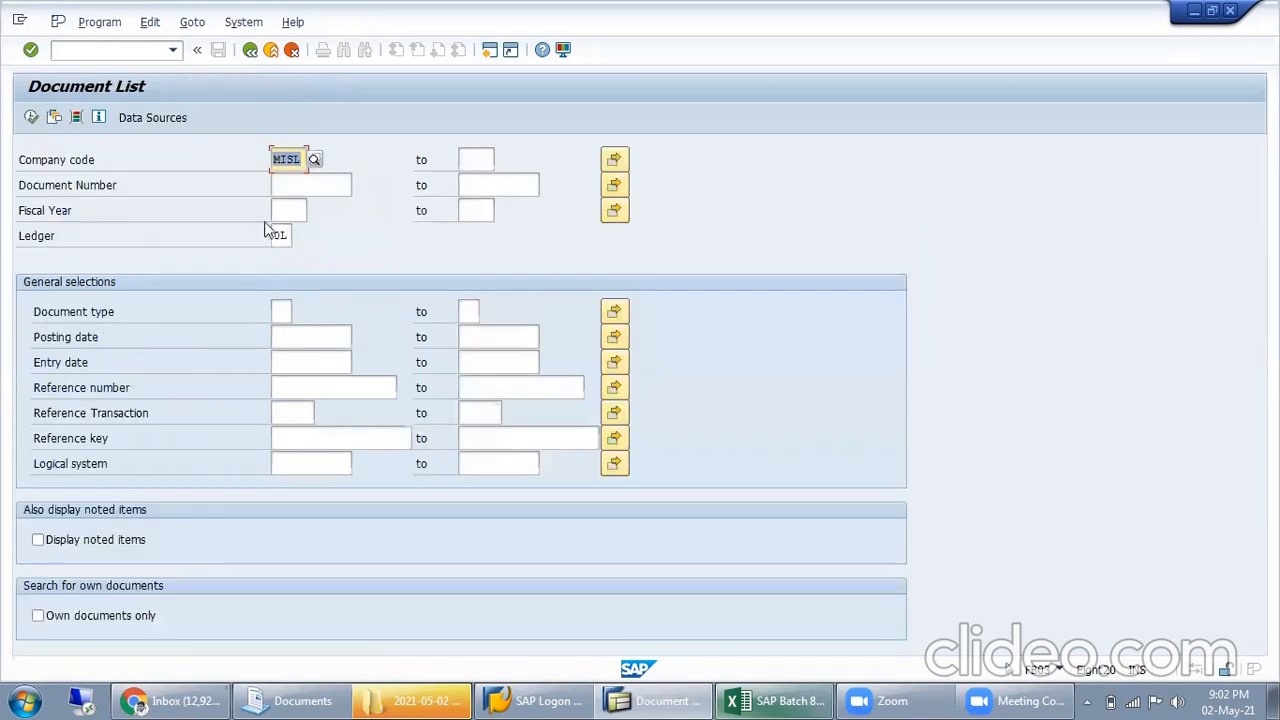
List company code MISL's accounting documents, look through them, and return to the settlement list
left_click(303, 195)
left_click(32, 118)
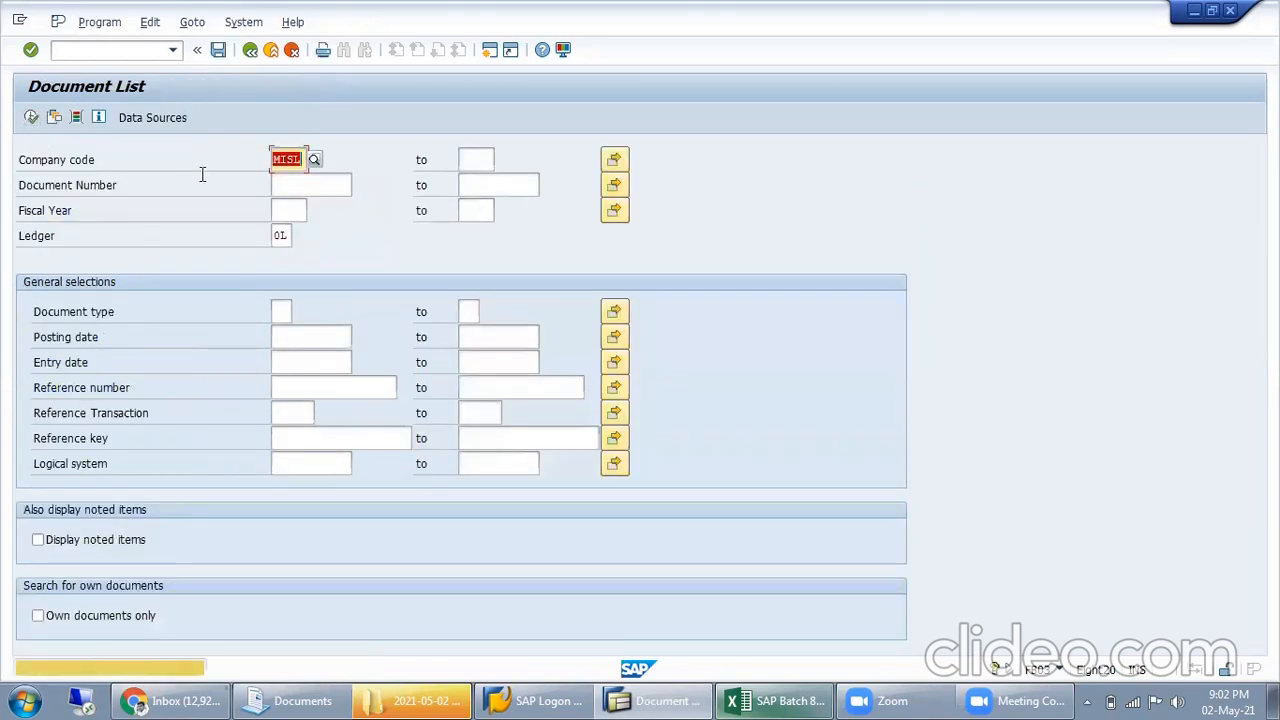
key("Return")
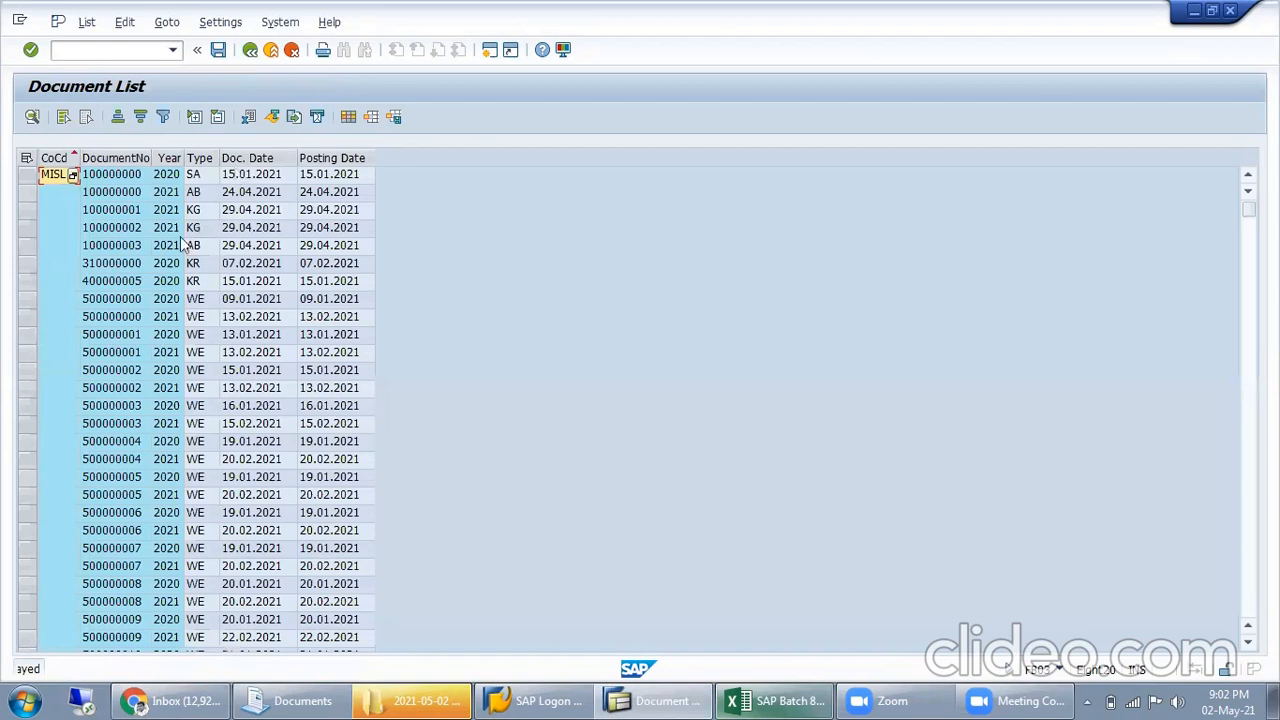
left_click(129, 422)
scroll(119, 545, "down", 4)
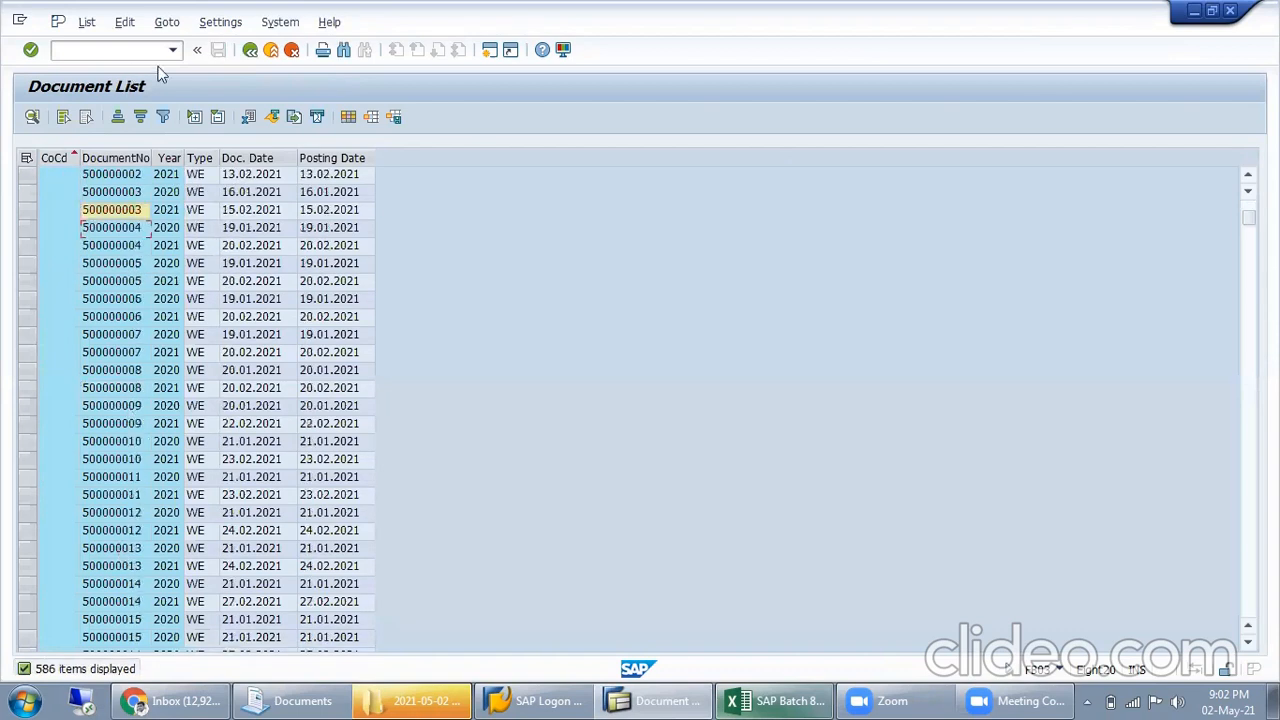
left_click(250, 50)
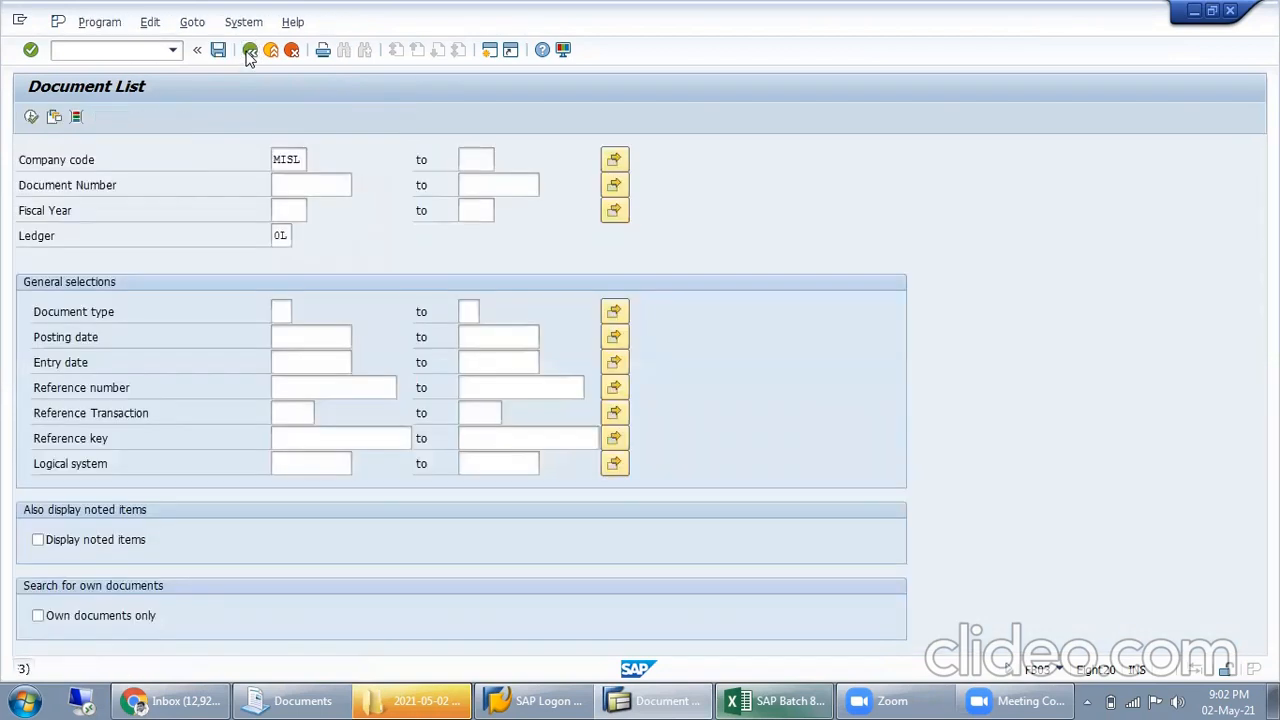
left_click(250, 50)
left_click(250, 50)
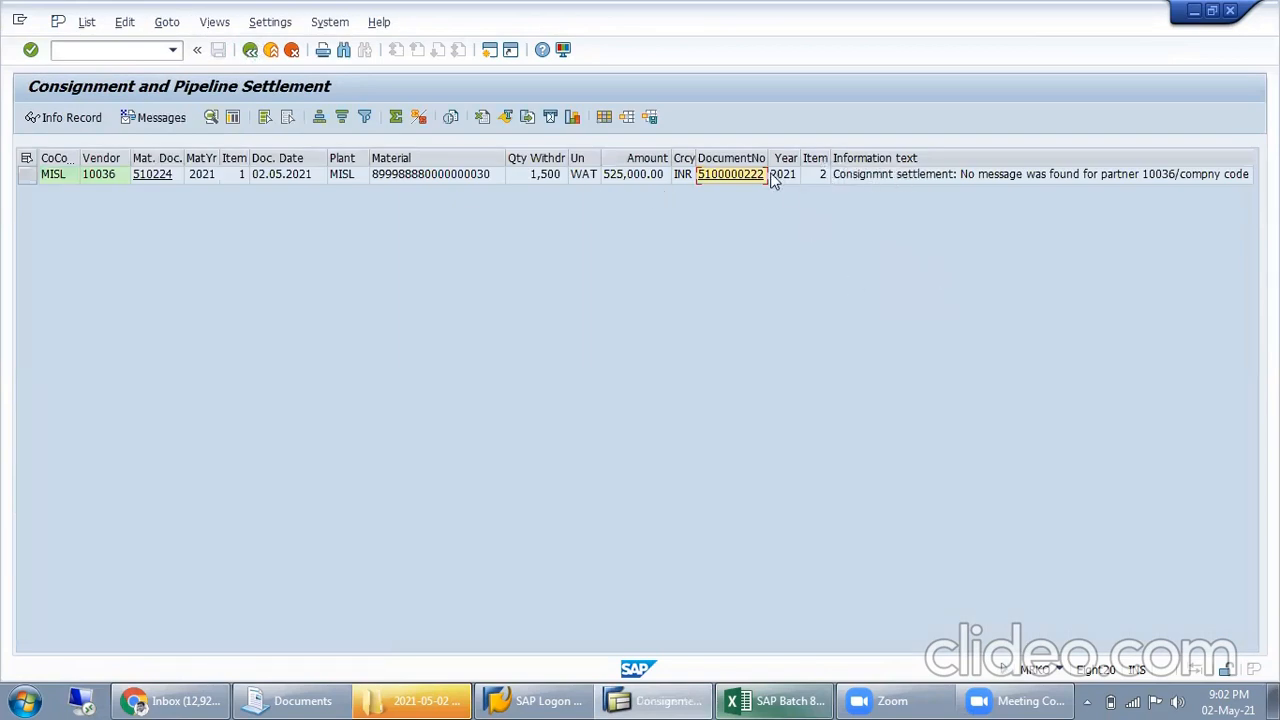
Check the settlement number recorded in the Excel sheet, and rerun the pipeline settlement for vendor 10036 in SAP
left_click(790, 700)
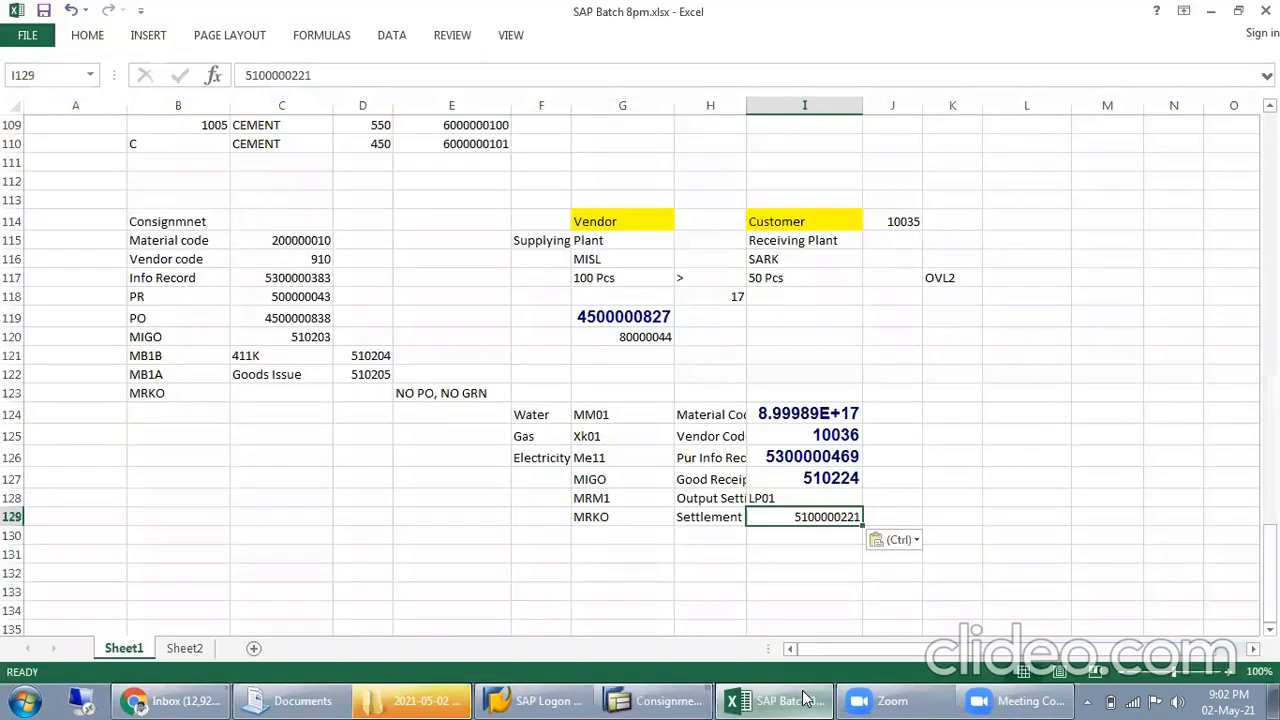
left_click(790, 700)
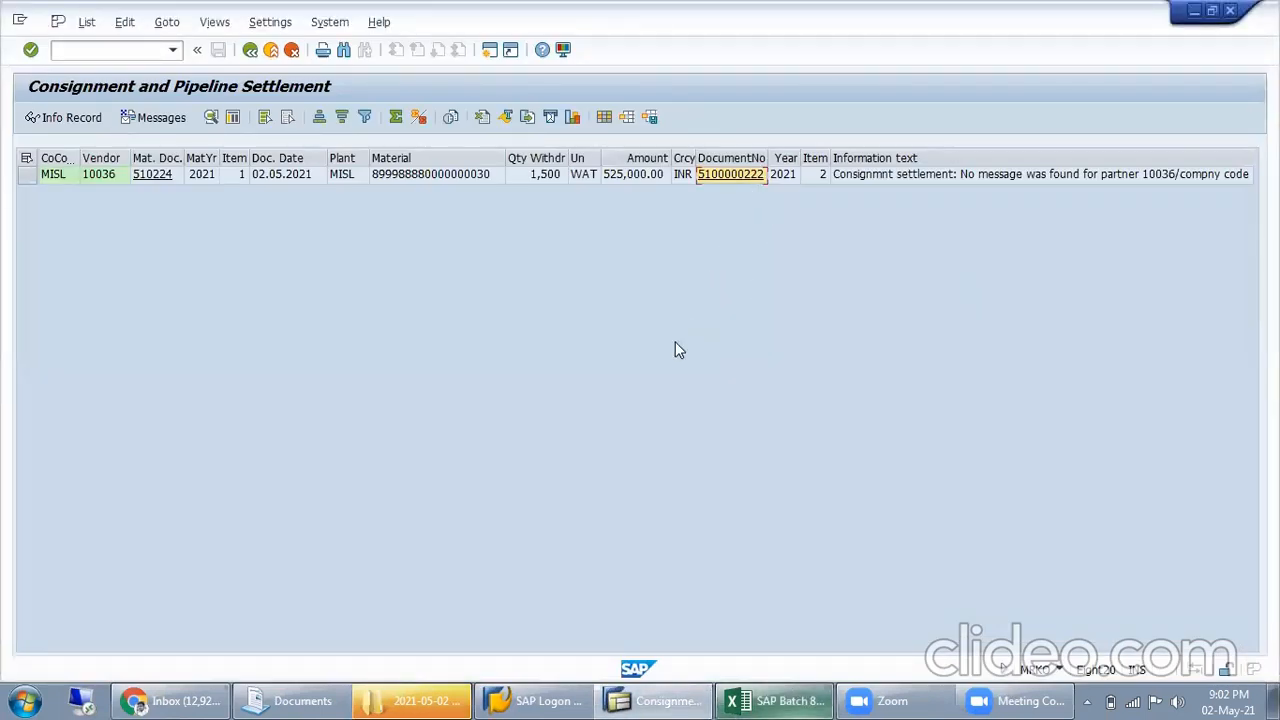
left_click(249, 51)
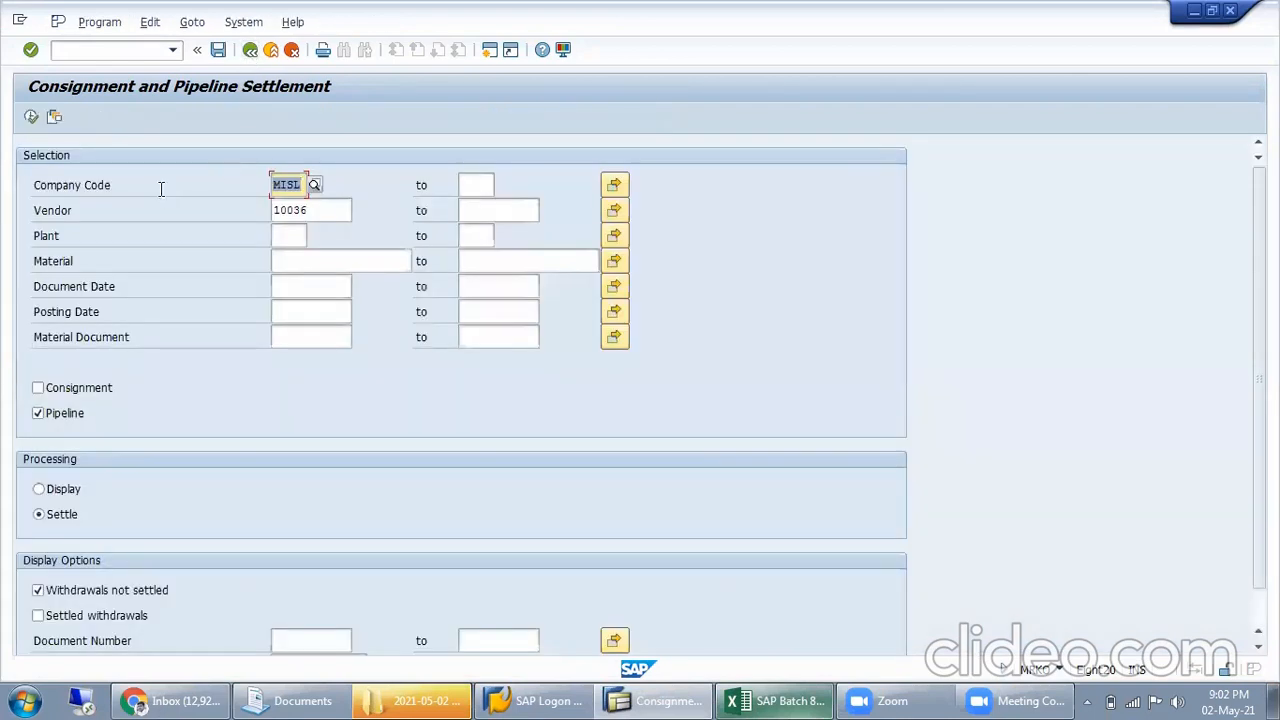
left_click(31, 118)
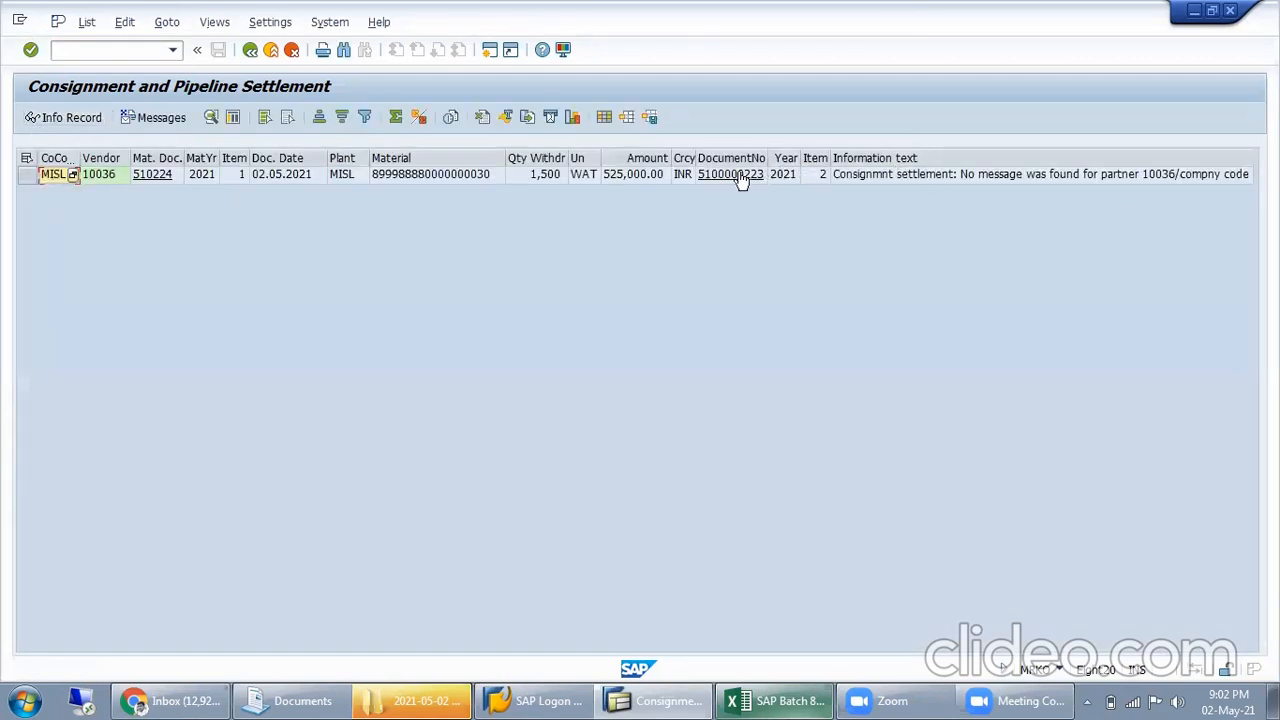
Open FB03 in a second session, and try to display the document of vendor 10036's settlement line from the settlement list
left_click(118, 46)
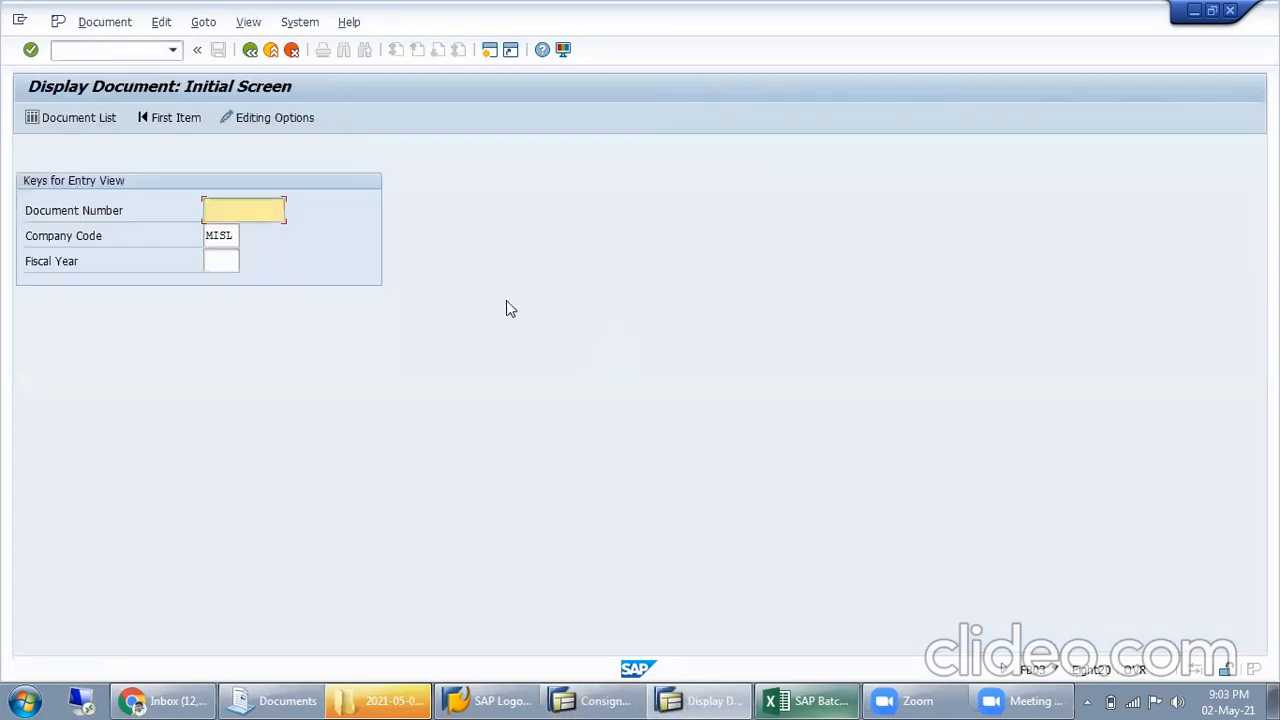
left_click(592, 700)
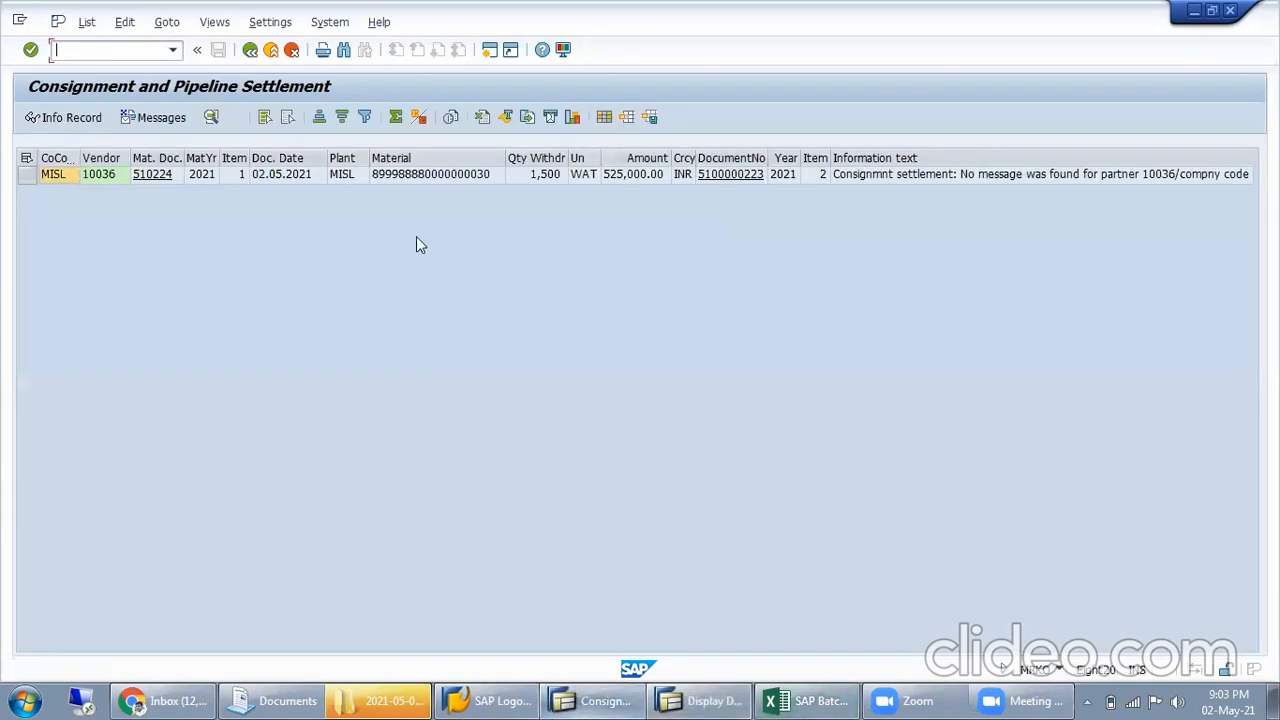
left_click(706, 181)
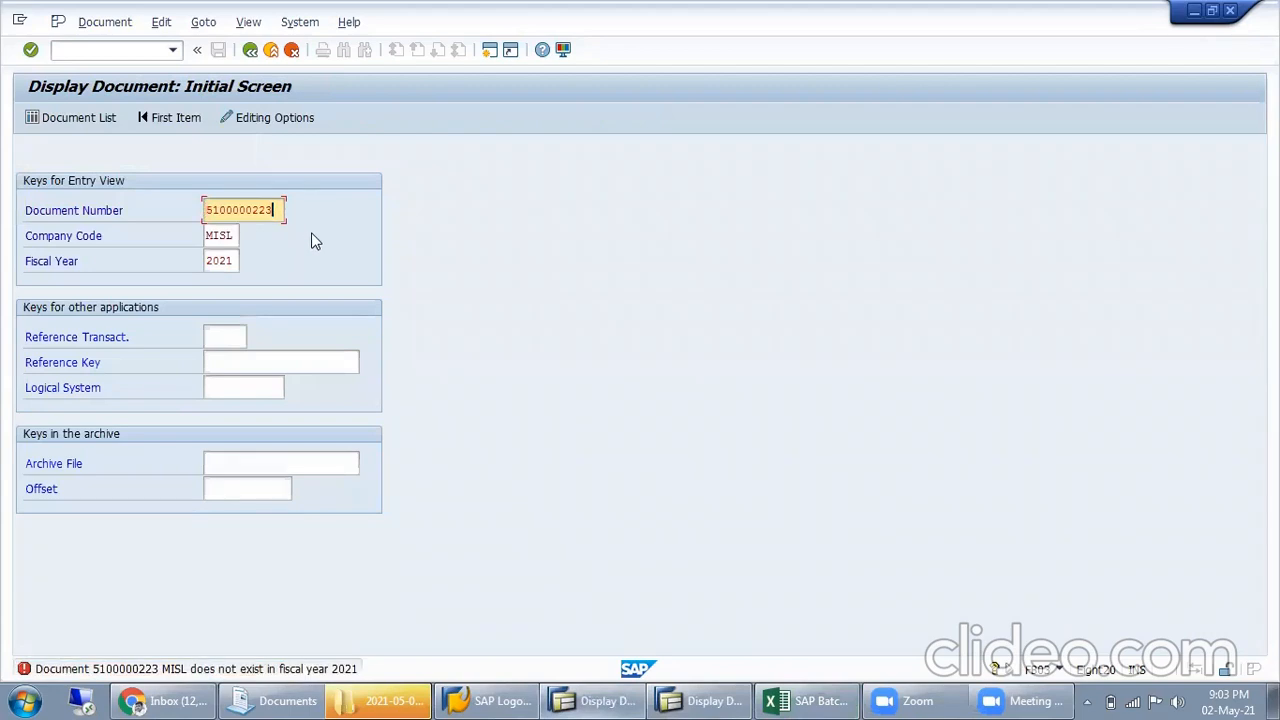
key("alt+Tab")
left_click(568, 700)
left_click(676, 700)
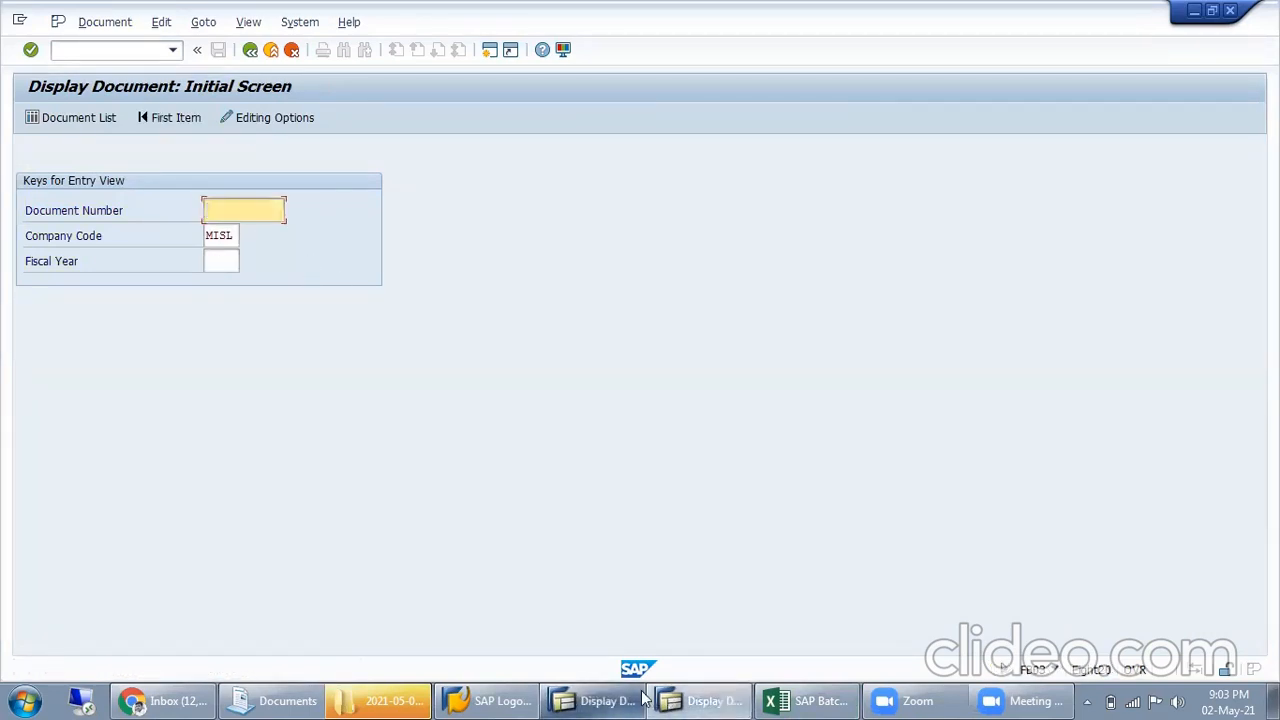
Try to display the settlement document as an invoice document in MIR4 for fiscal year 2021
left_click(136, 50)
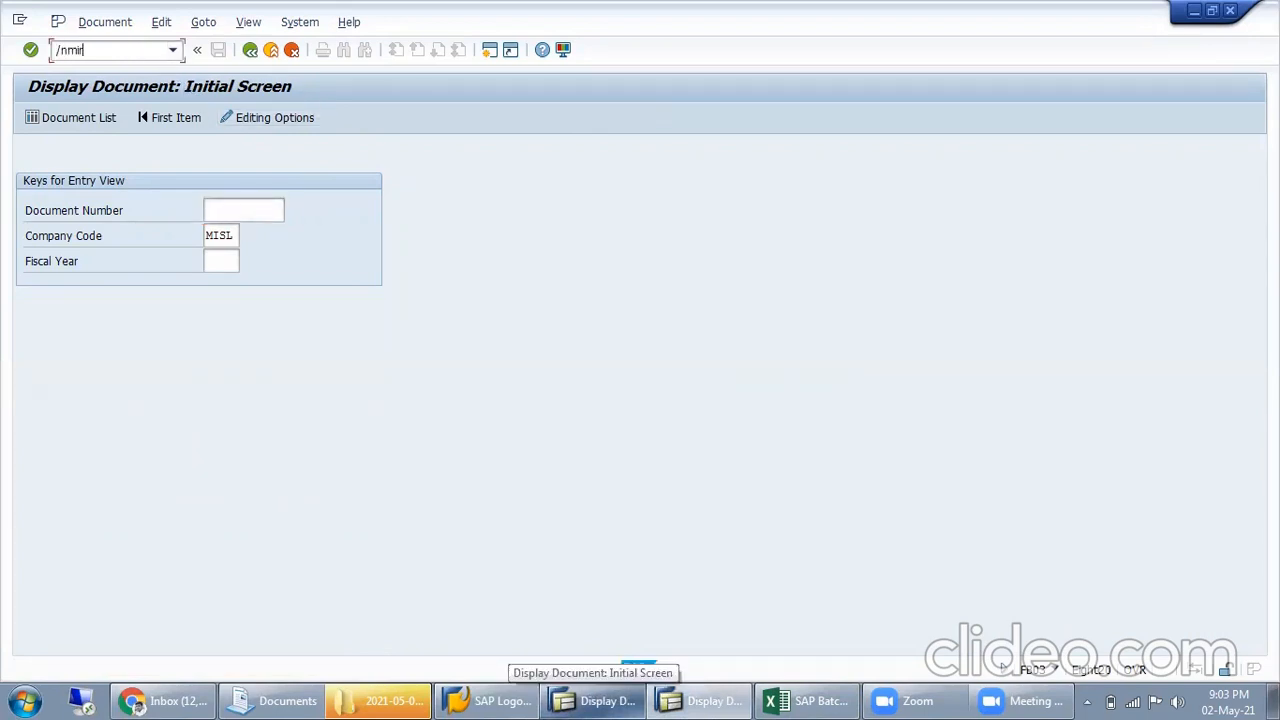
key("Return")
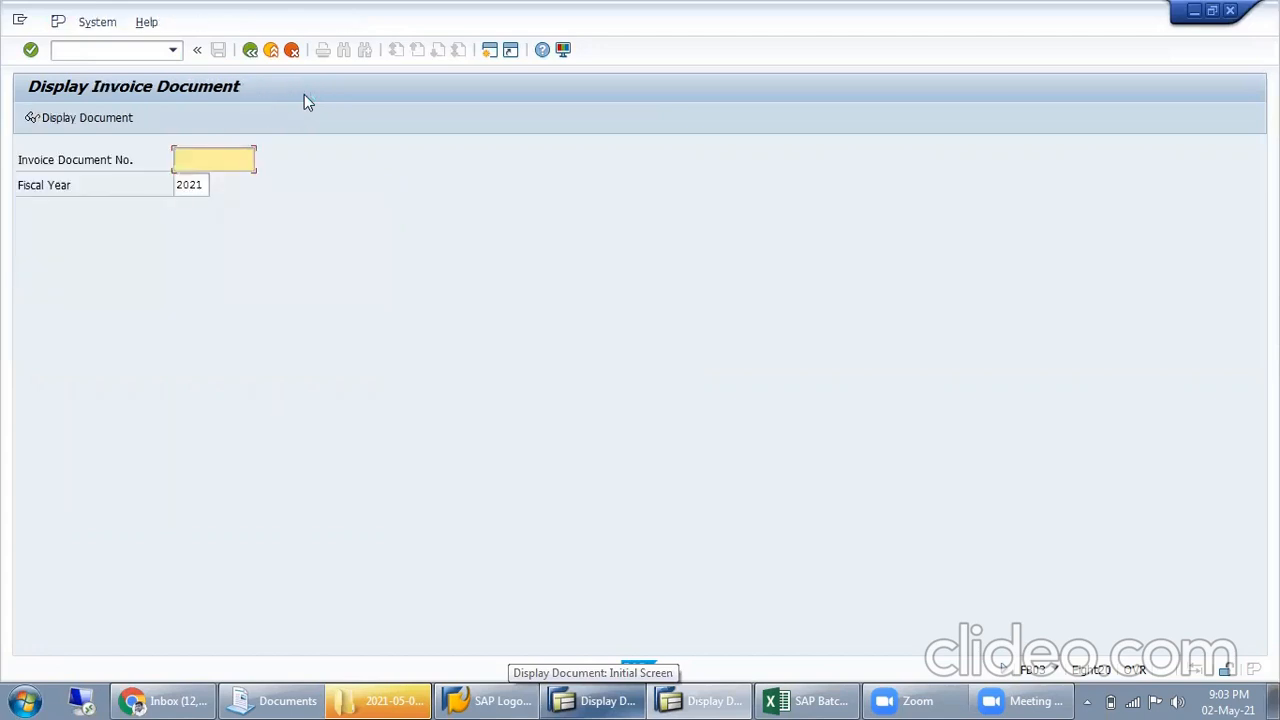
key("ctrl+v")
key("Return")
key("Return")
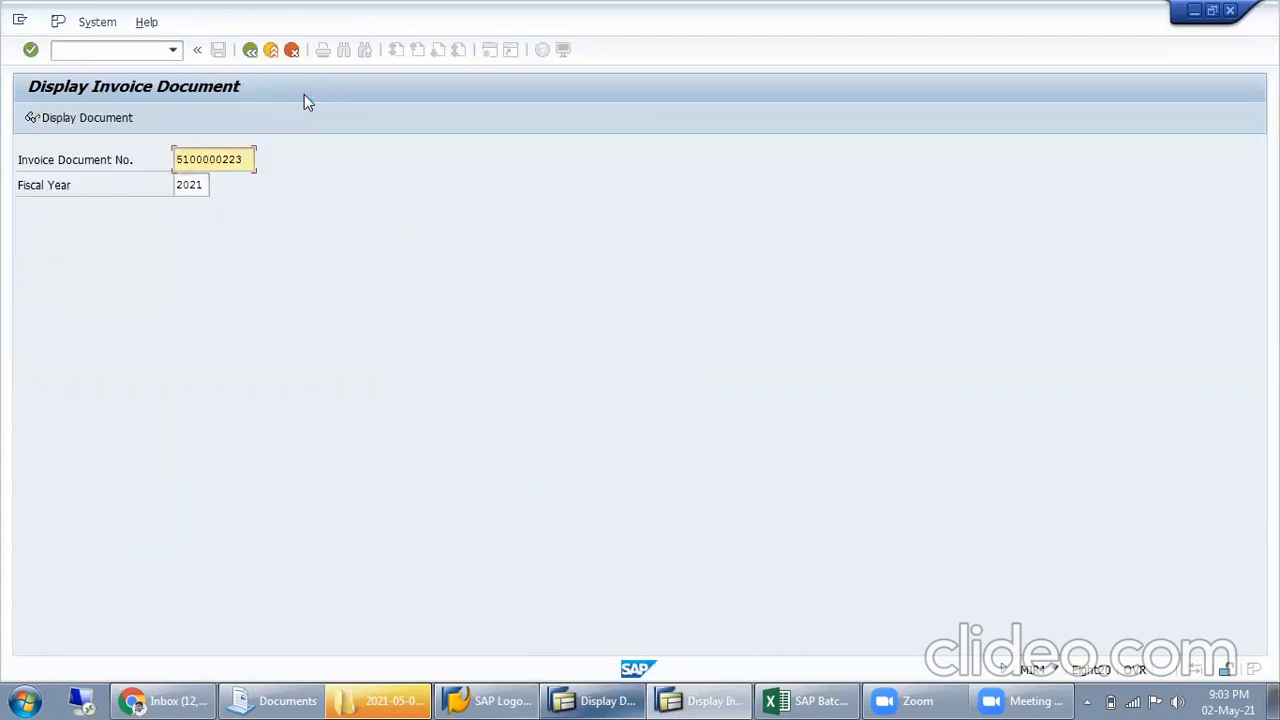
Return to FB03, try to display the settlement document for company code MISL without a fiscal year, and leave the transaction
left_click(247, 53)
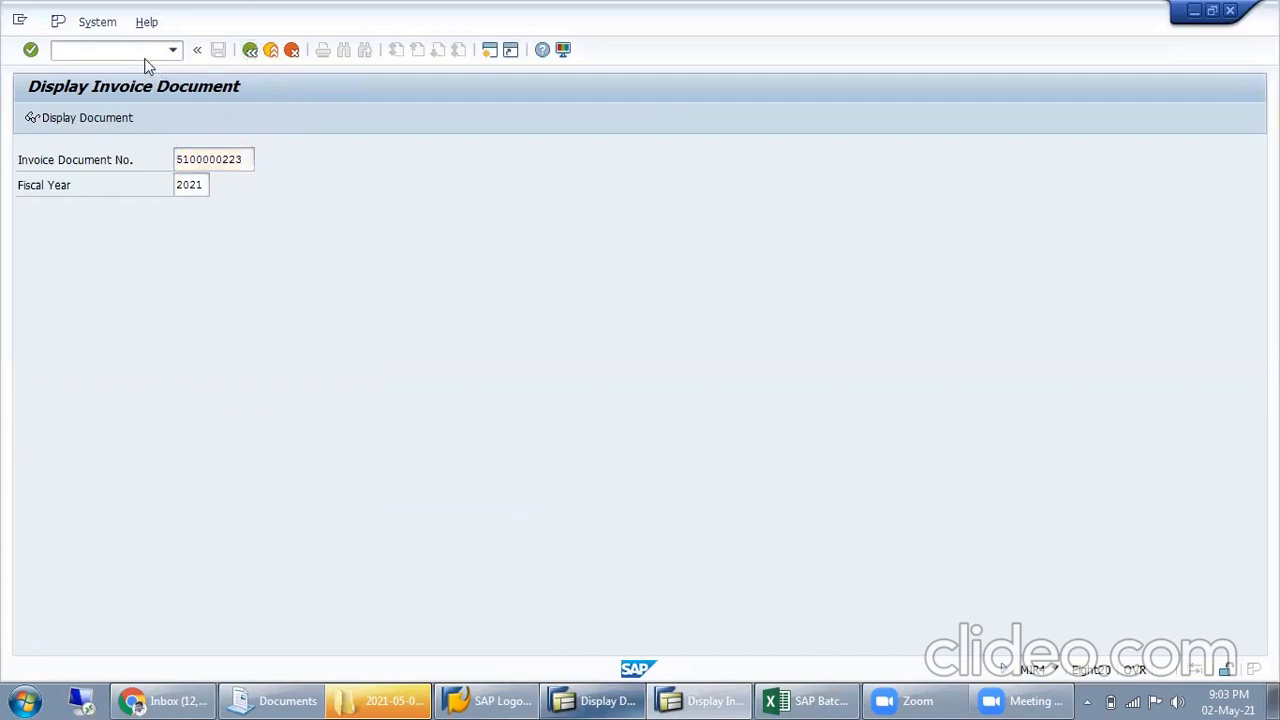
type("fb03")
key("Return")
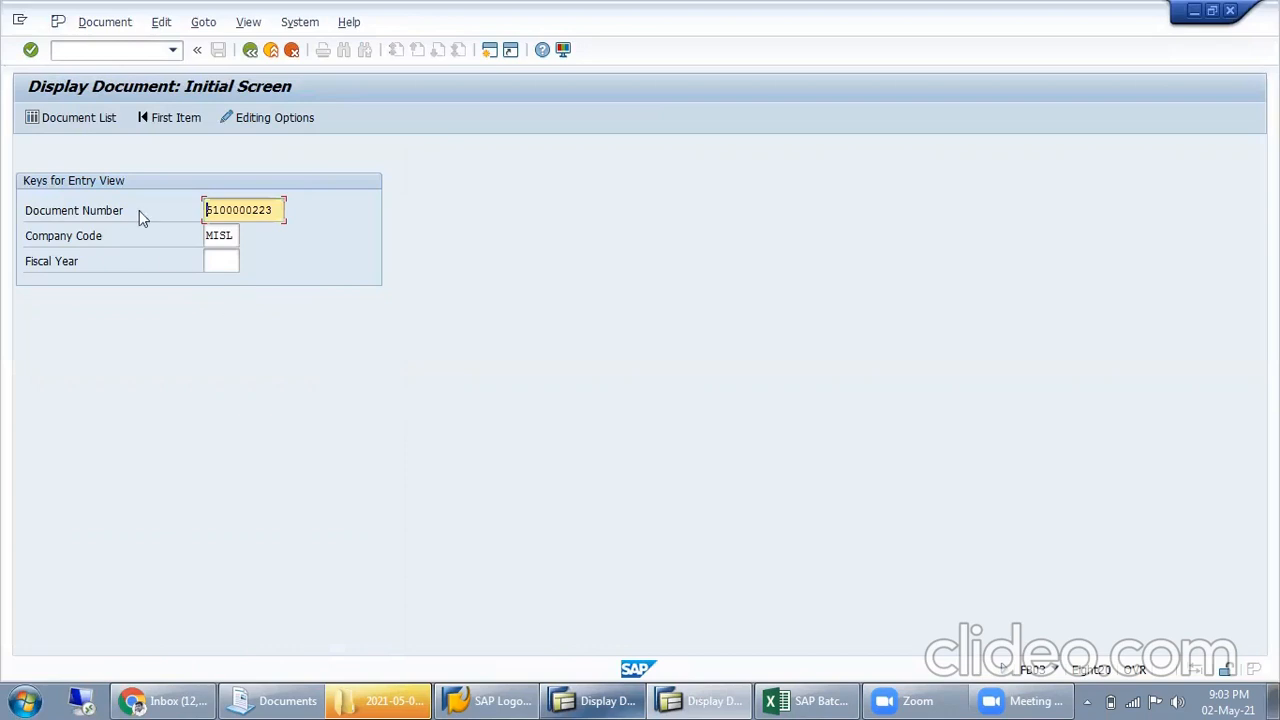
left_click(90, 121)
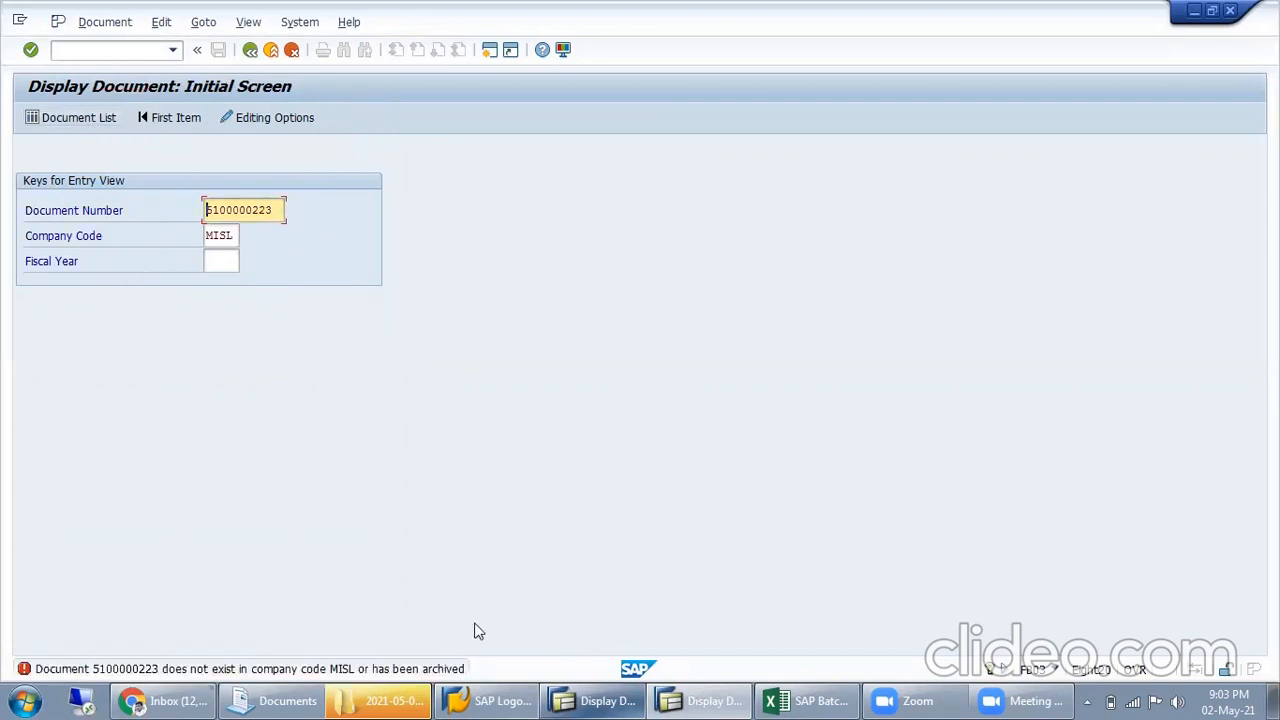
left_click(226, 262)
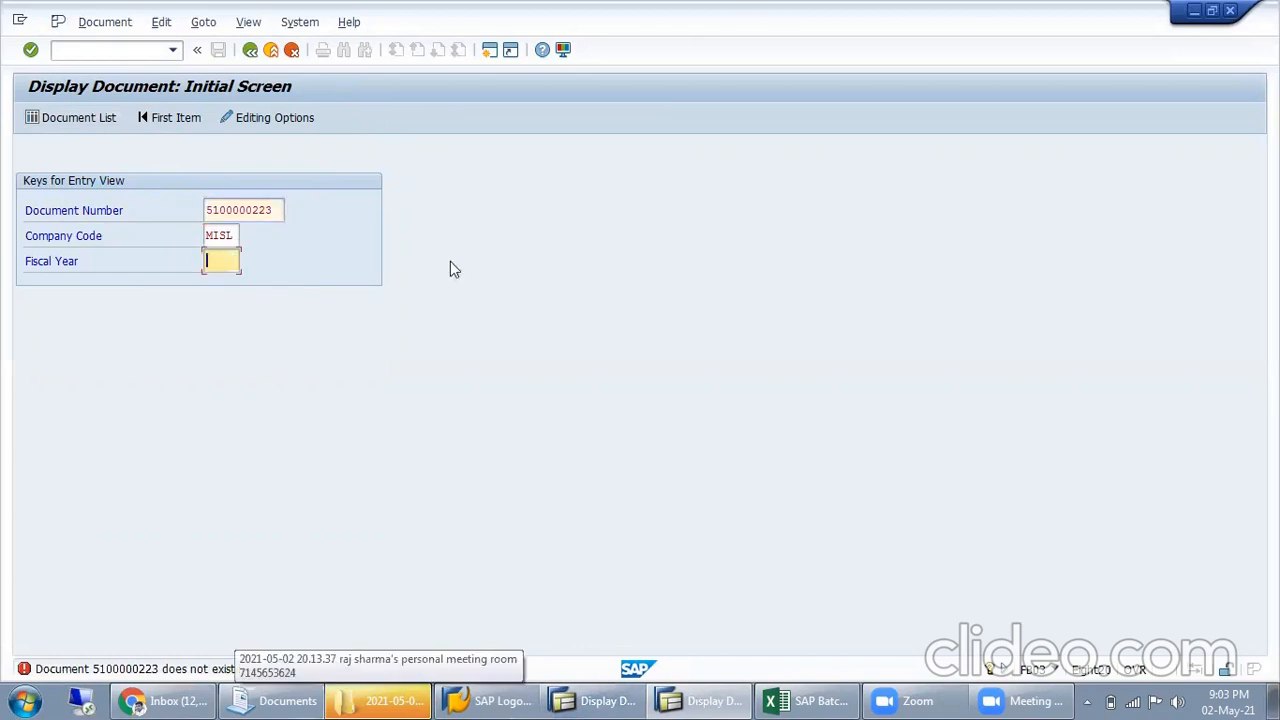
left_click(251, 49)
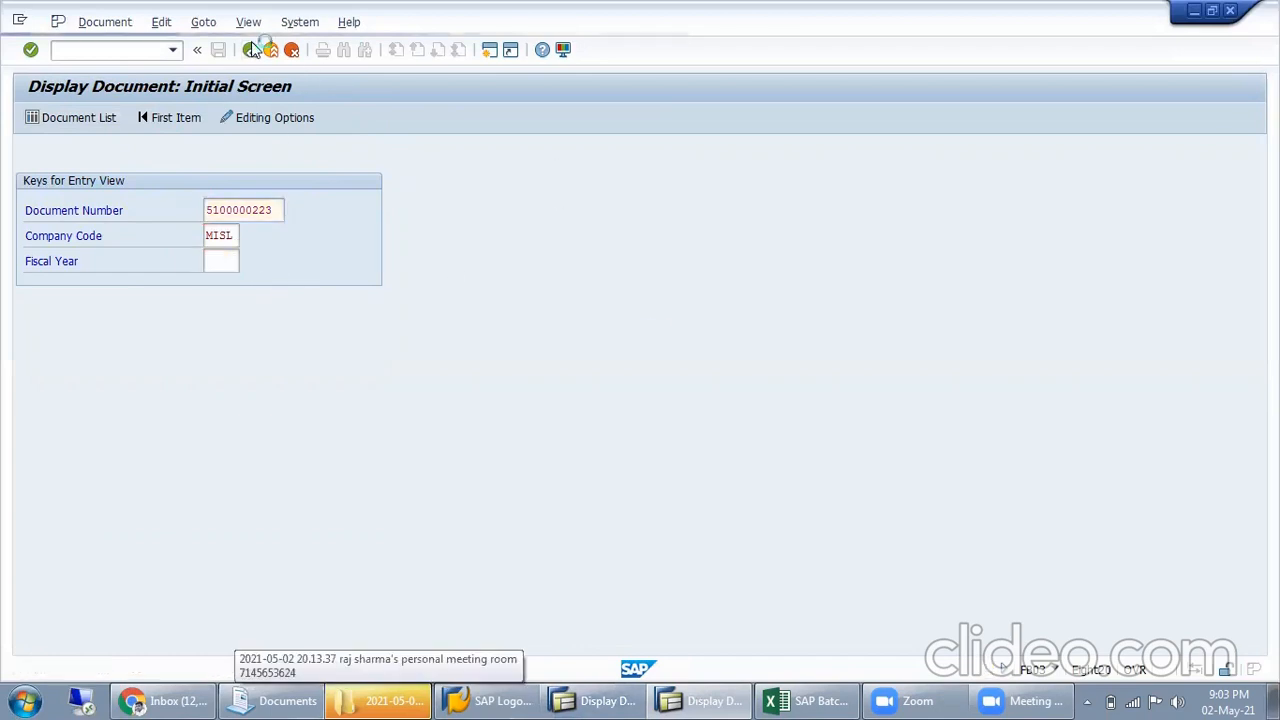
Go to MRM1 and start creating KONS output condition records with the company code and vendor key combination
key("alt+Tab")
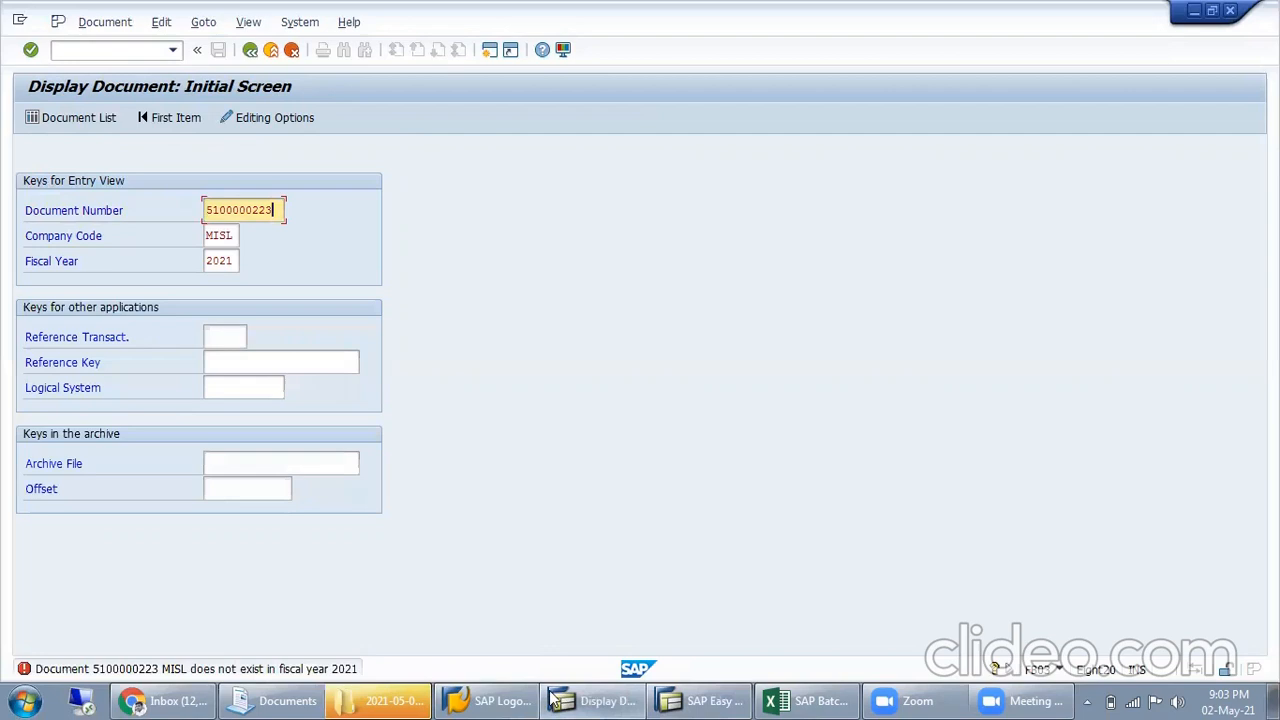
left_click(588, 700)
left_click(675, 700)
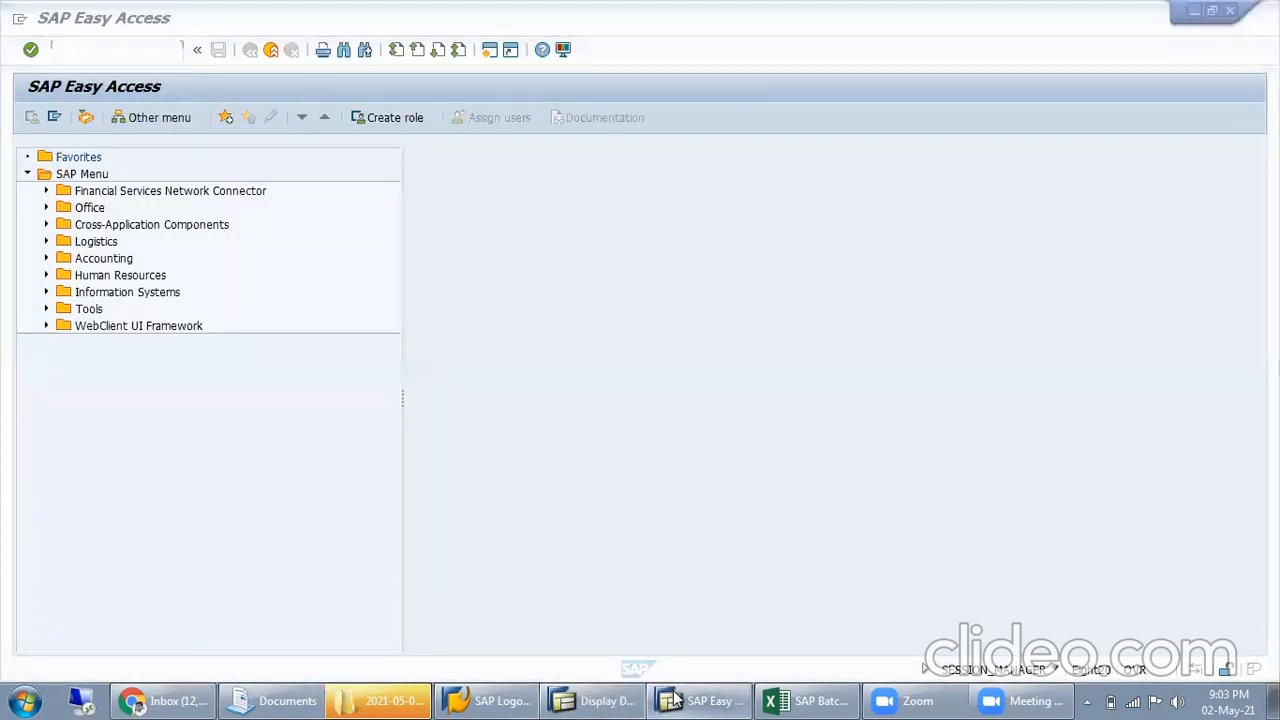
left_click(675, 700)
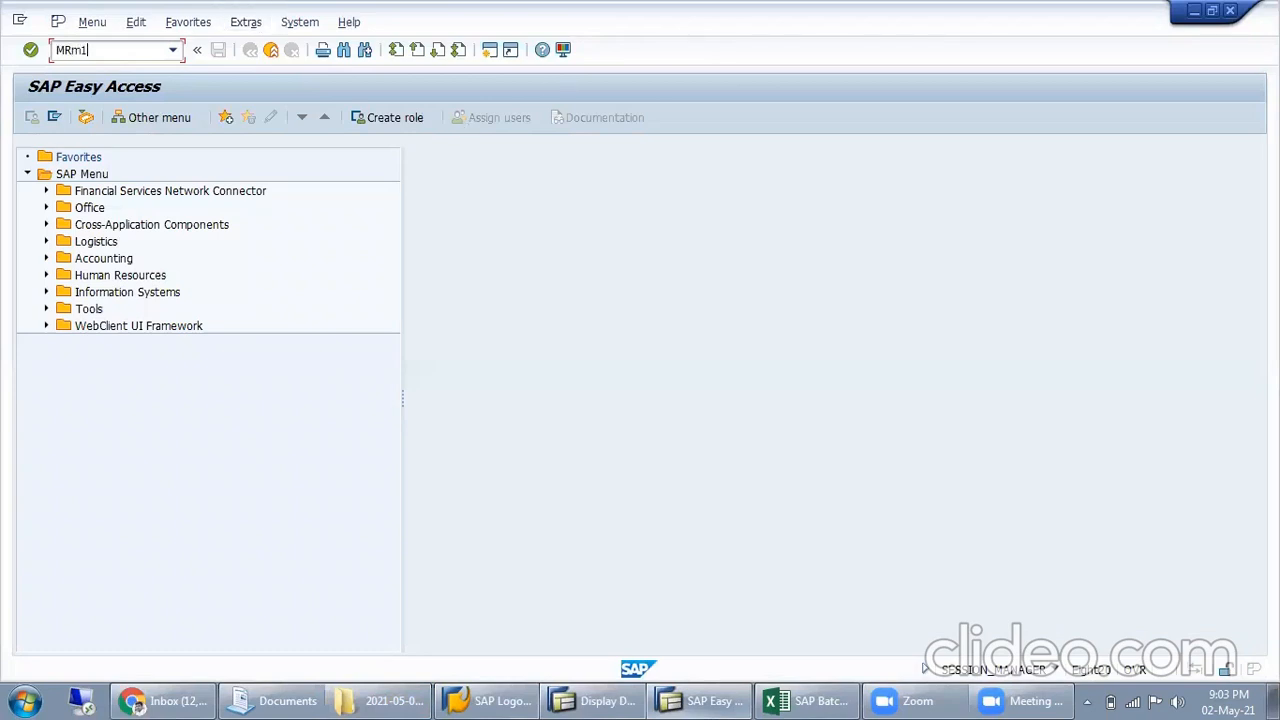
key("Return")
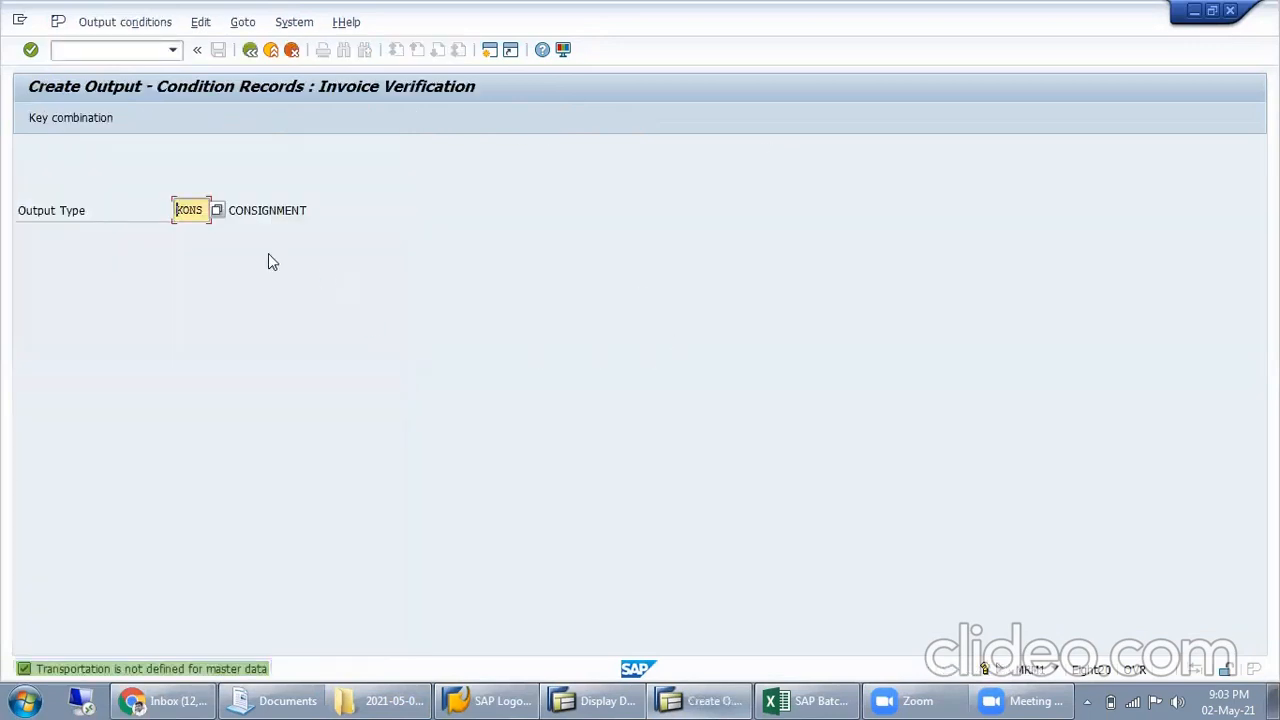
key("Return")
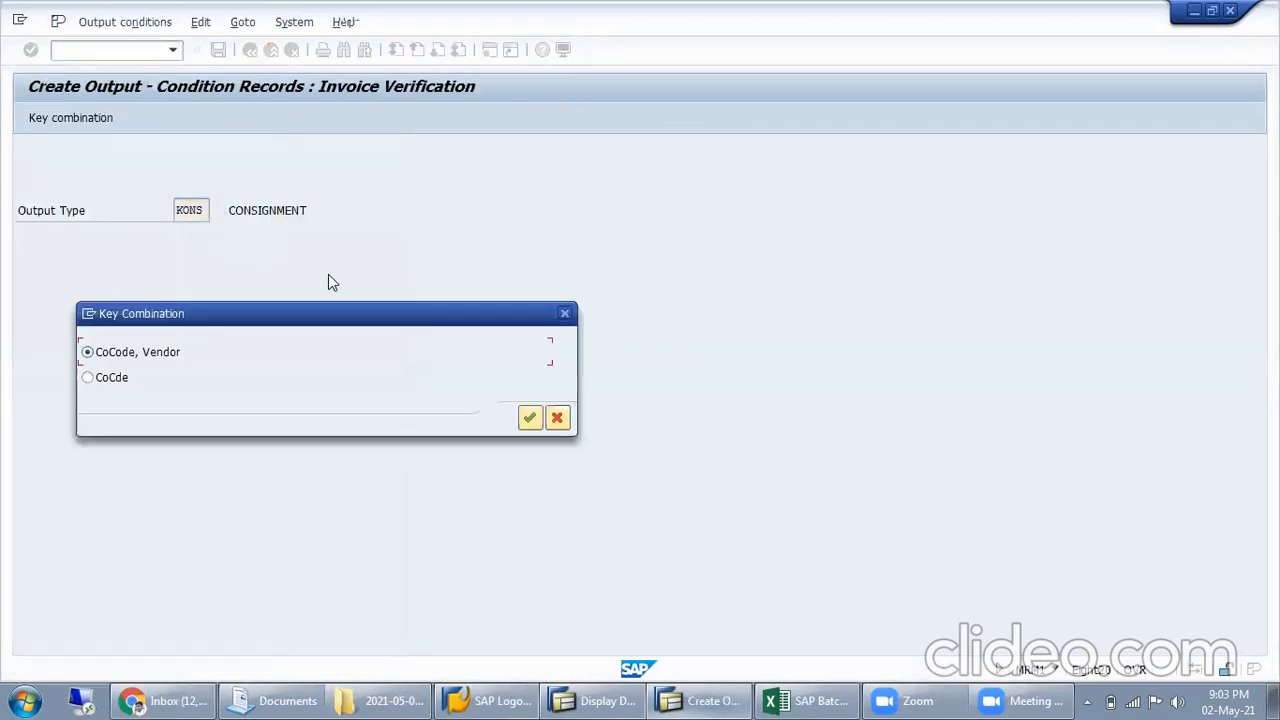
key("Return")
Try to create a KONS output condition record for vendor 10036 in company code MISL
left_click(83, 266)
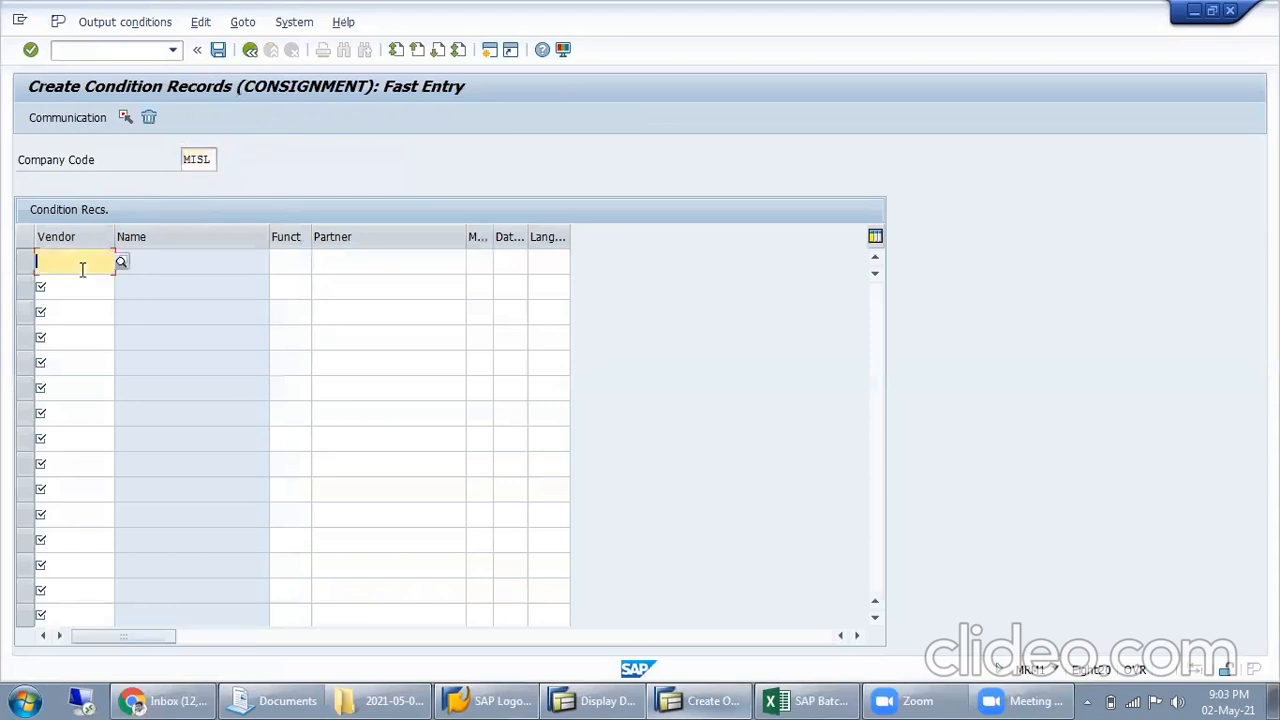
left_click(110, 21)
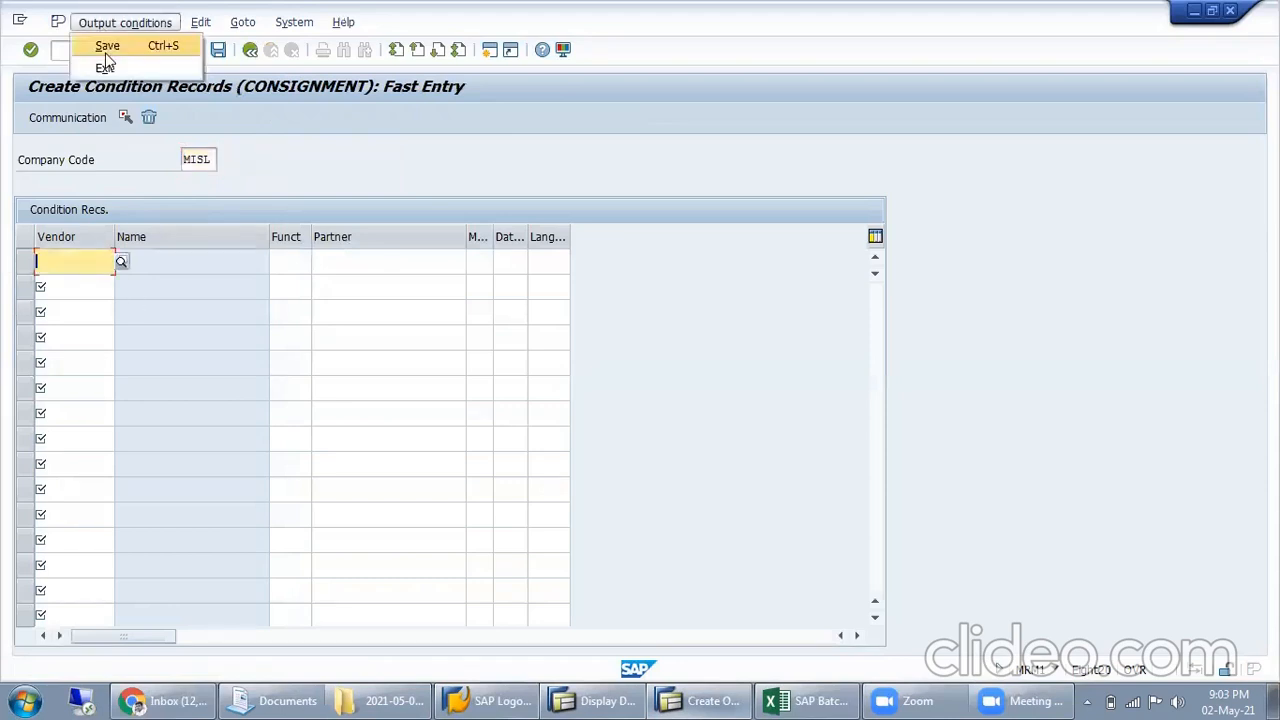
left_click(200, 21)
left_click(242, 21)
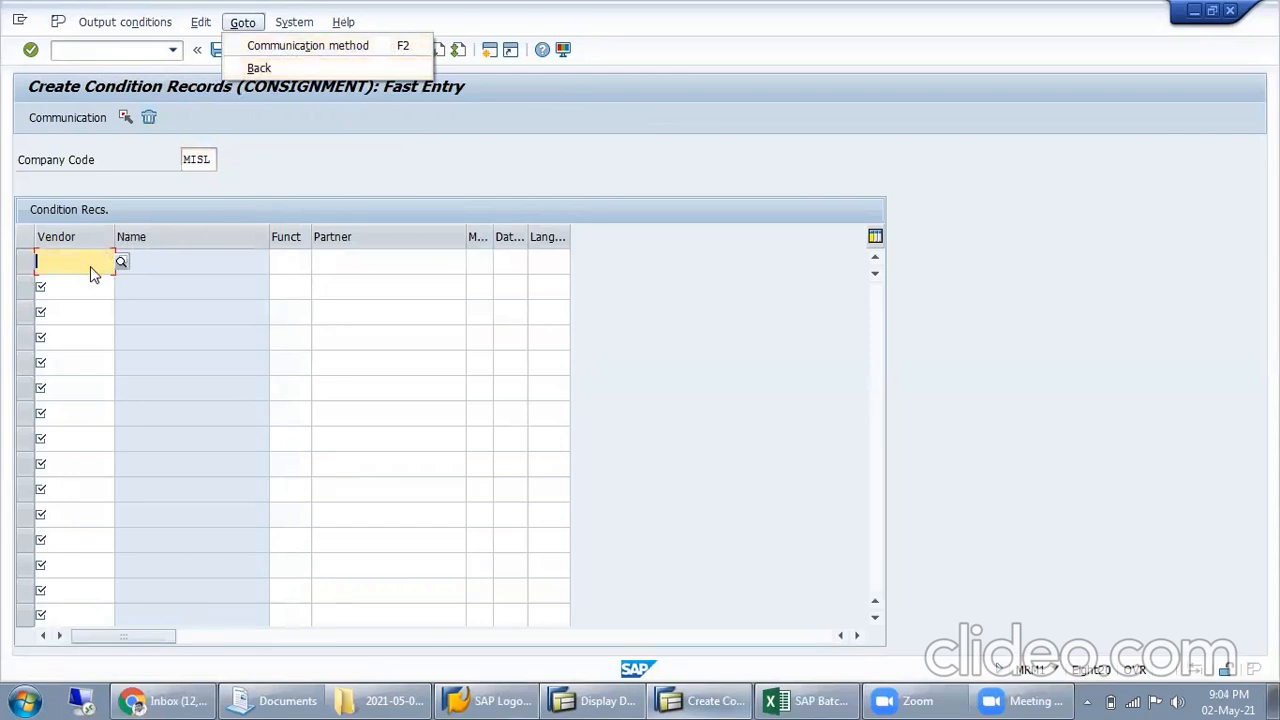
left_click(75, 261)
left_click(77, 283)
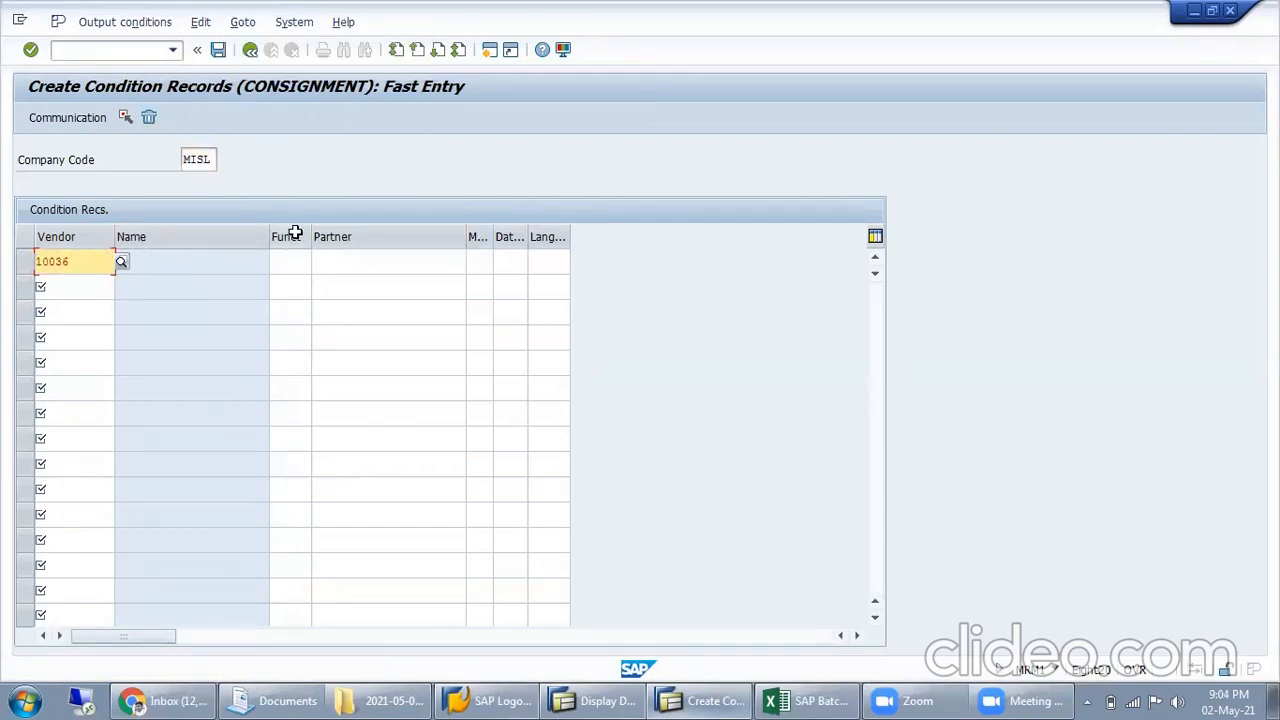
key("Return")
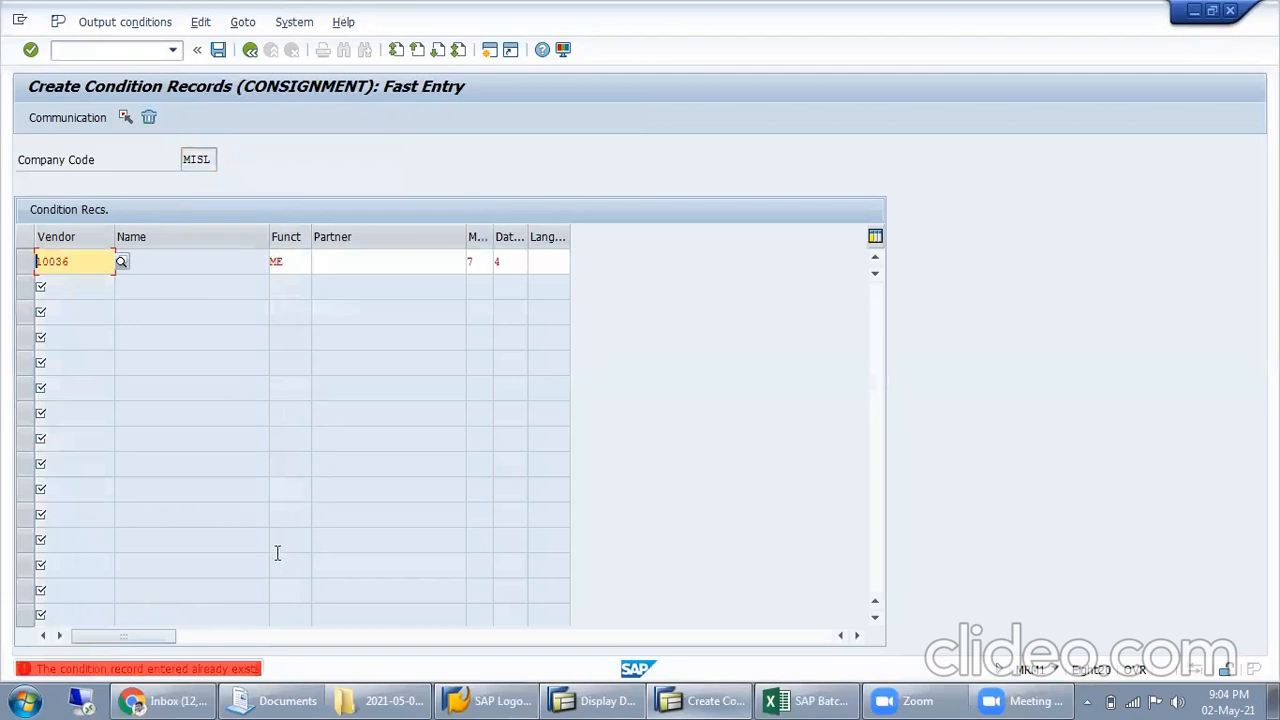
left_click(105, 24)
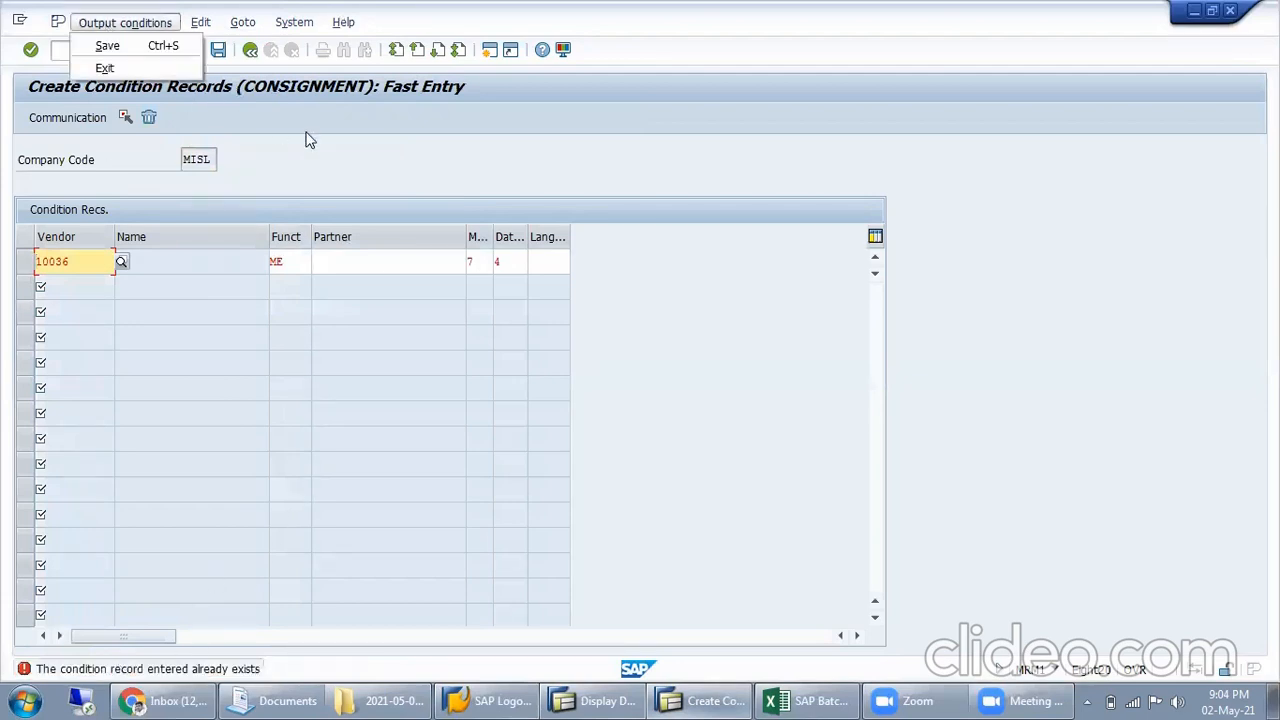
left_click(110, 162)
left_click(42, 261)
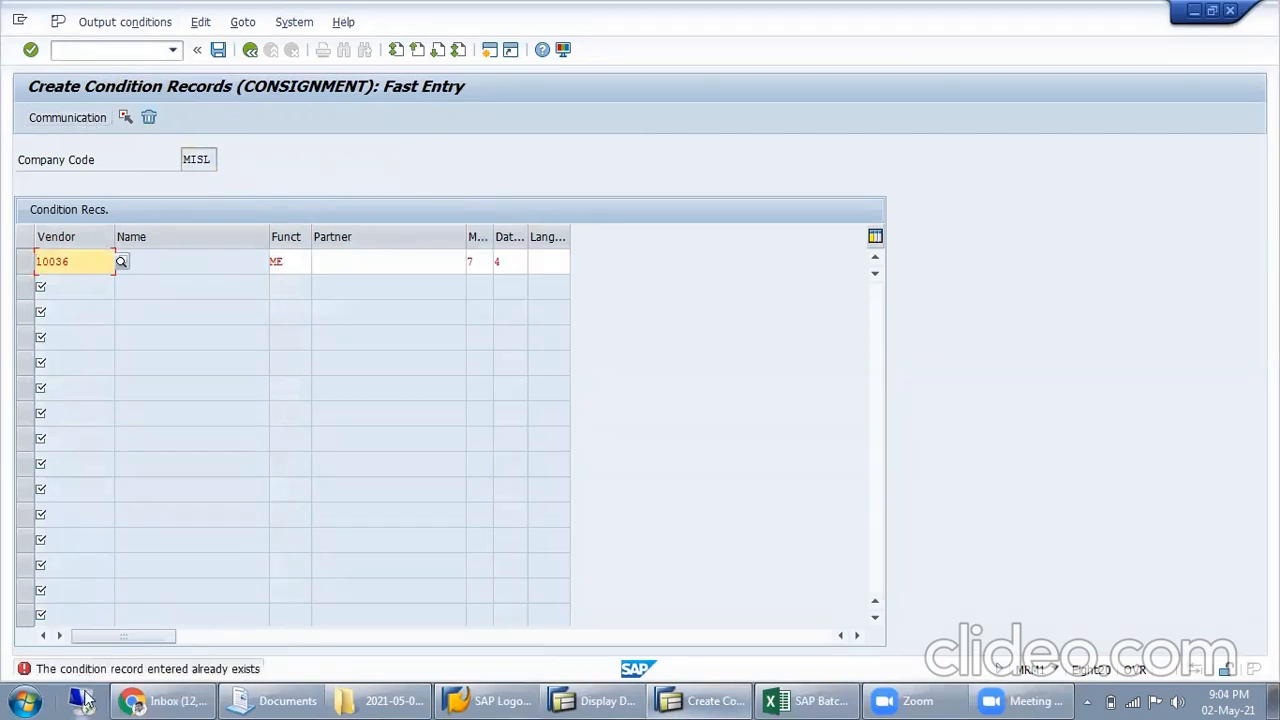
Leave the fast entry, and open vendor 10036's existing KONS condition record in company code MISL for changing
left_click(250, 50)
left_click(125, 49)
left_click(118, 24)
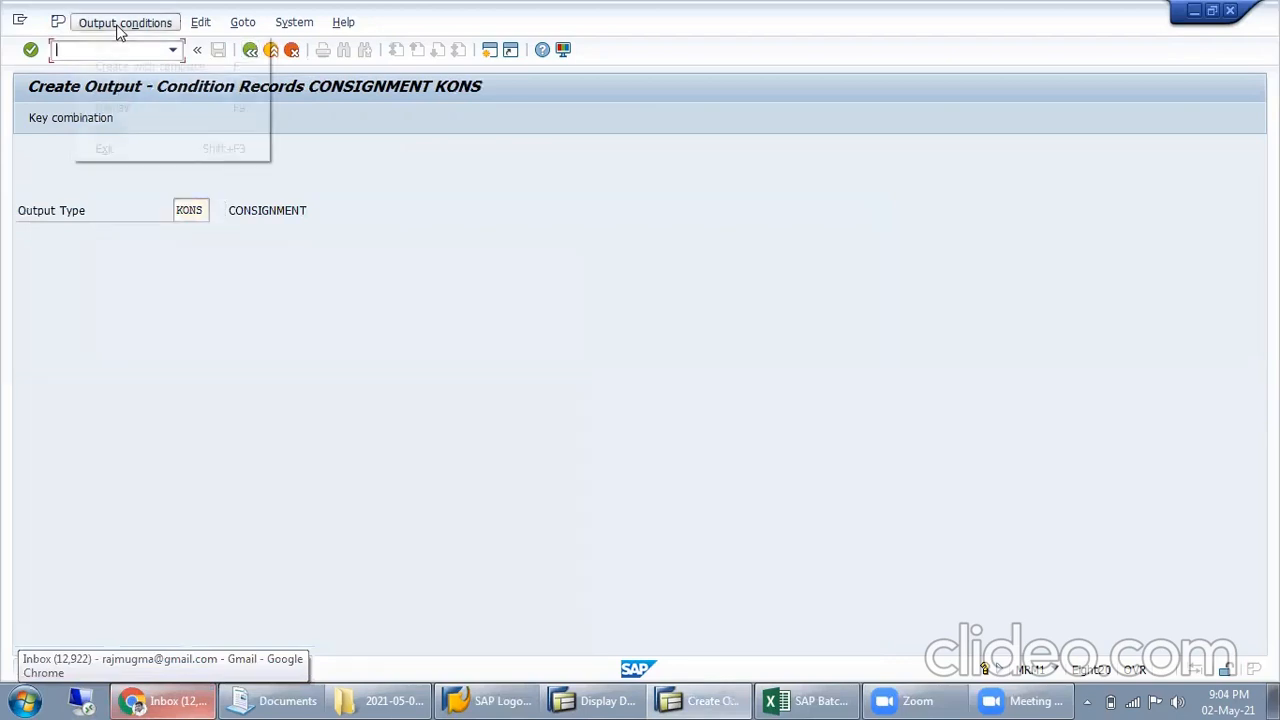
left_click(135, 88)
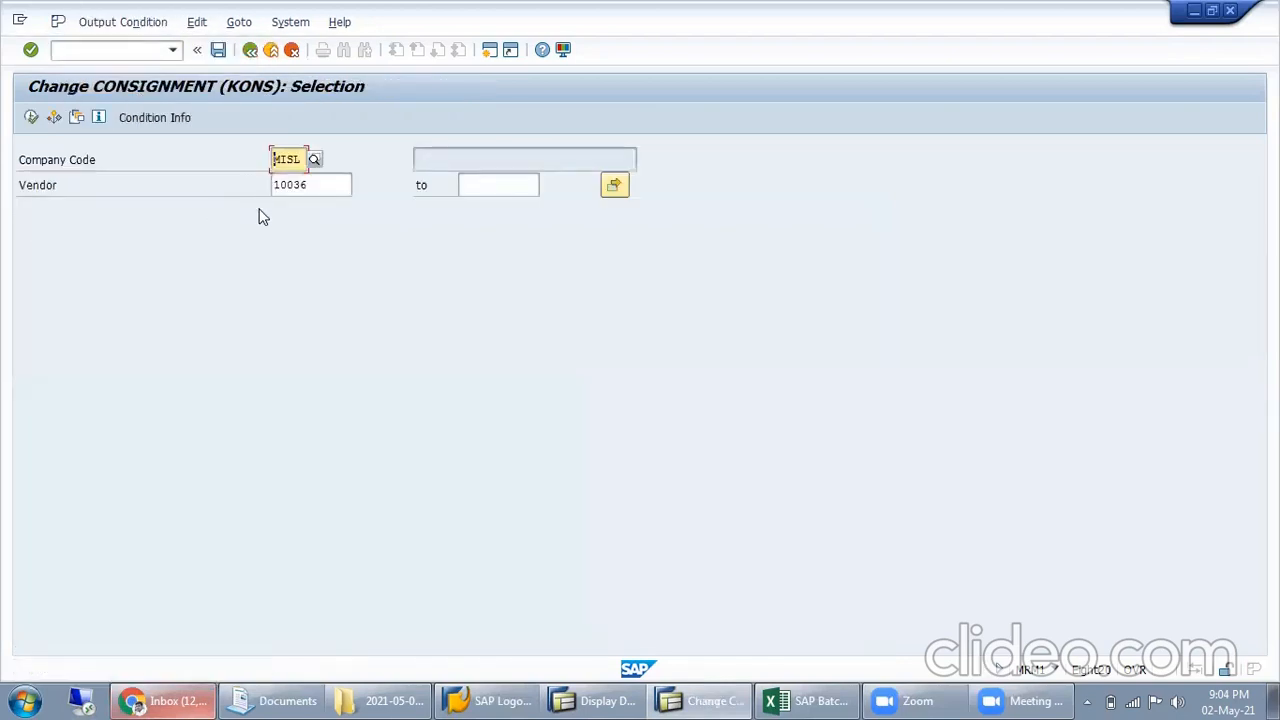
left_click(314, 185)
left_click(32, 118)
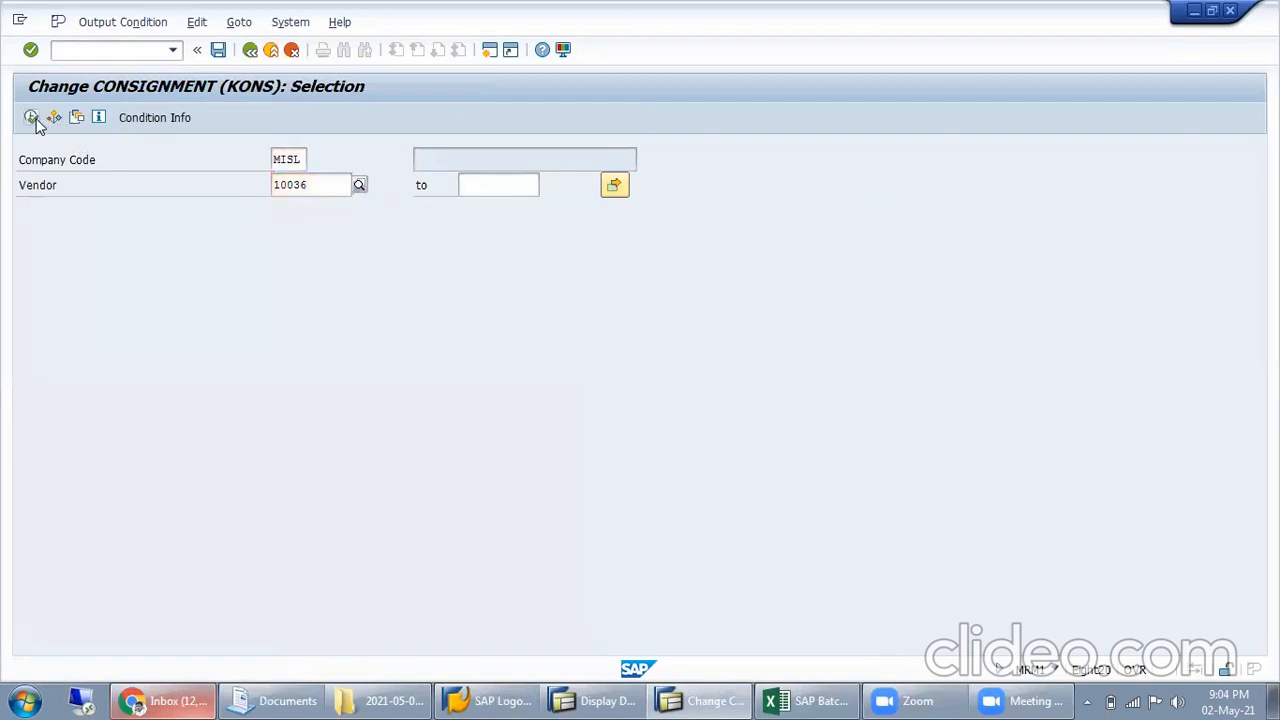
left_click(294, 262)
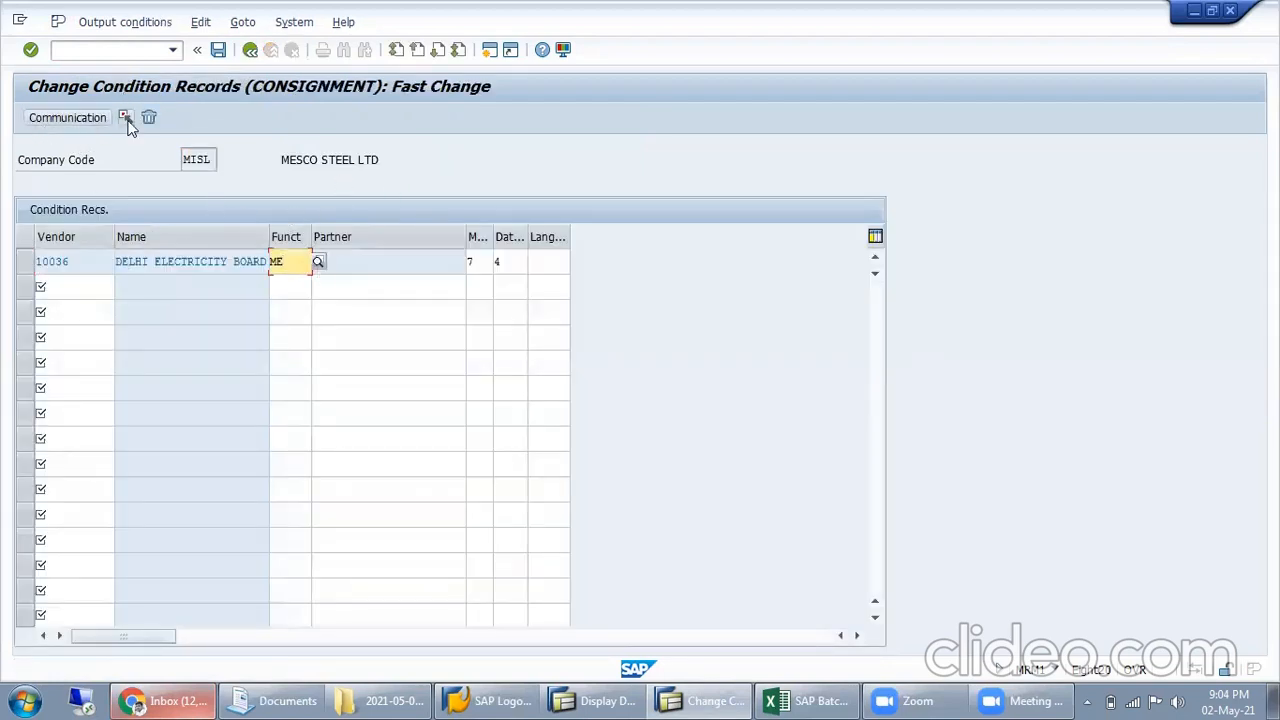
Open the communication details of vendor 10036's condition record without assigning a dummy recipient, and try LP01 as the mail recipient
left_click(24, 262)
left_click(75, 118)
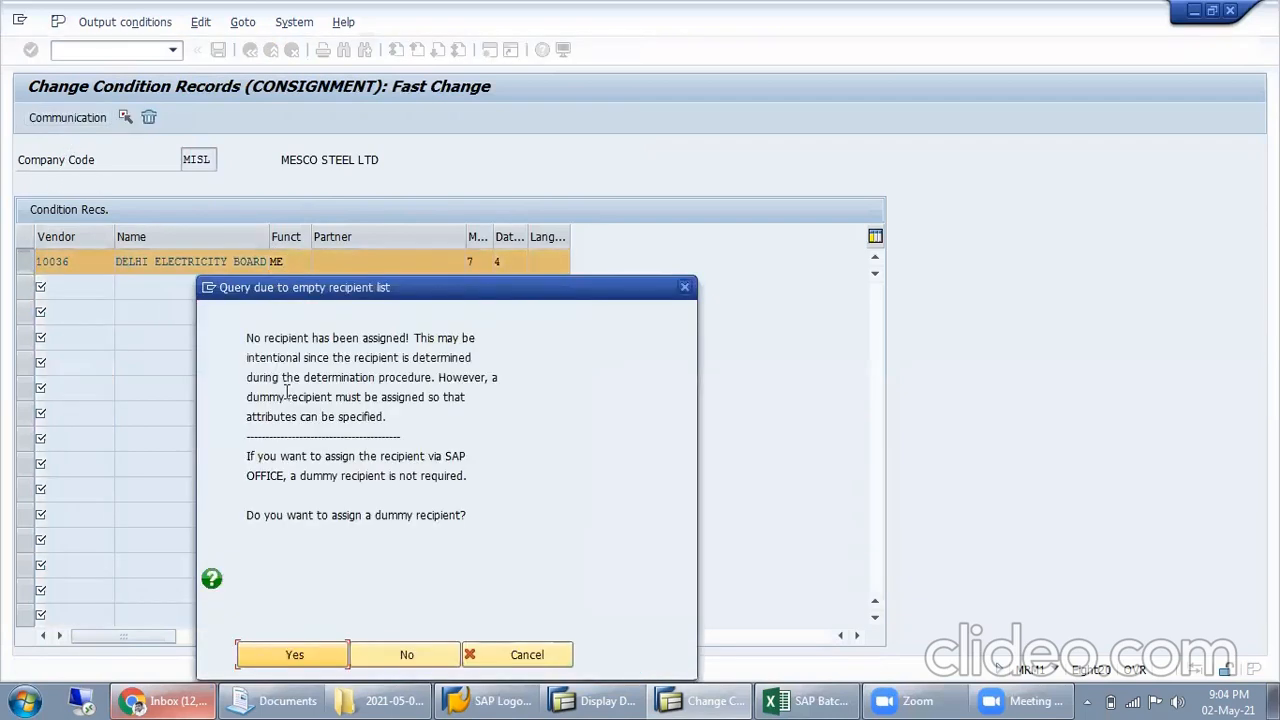
left_click(404, 652)
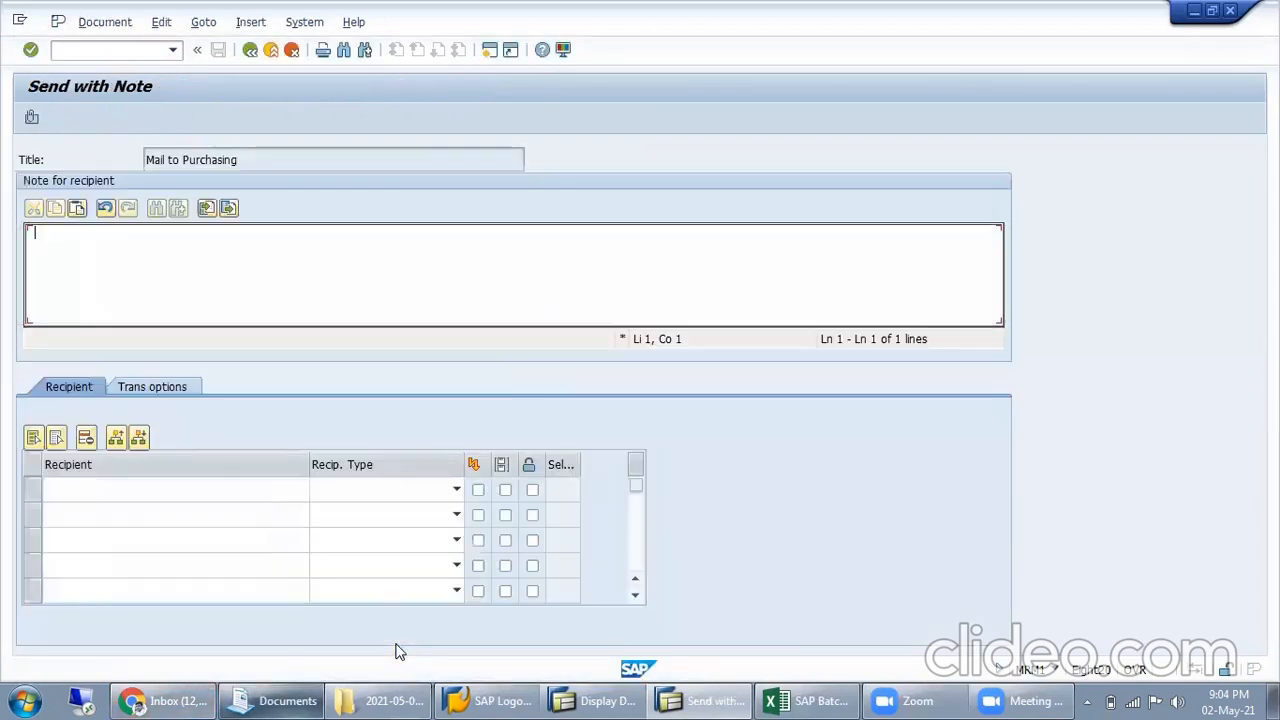
left_click(199, 489)
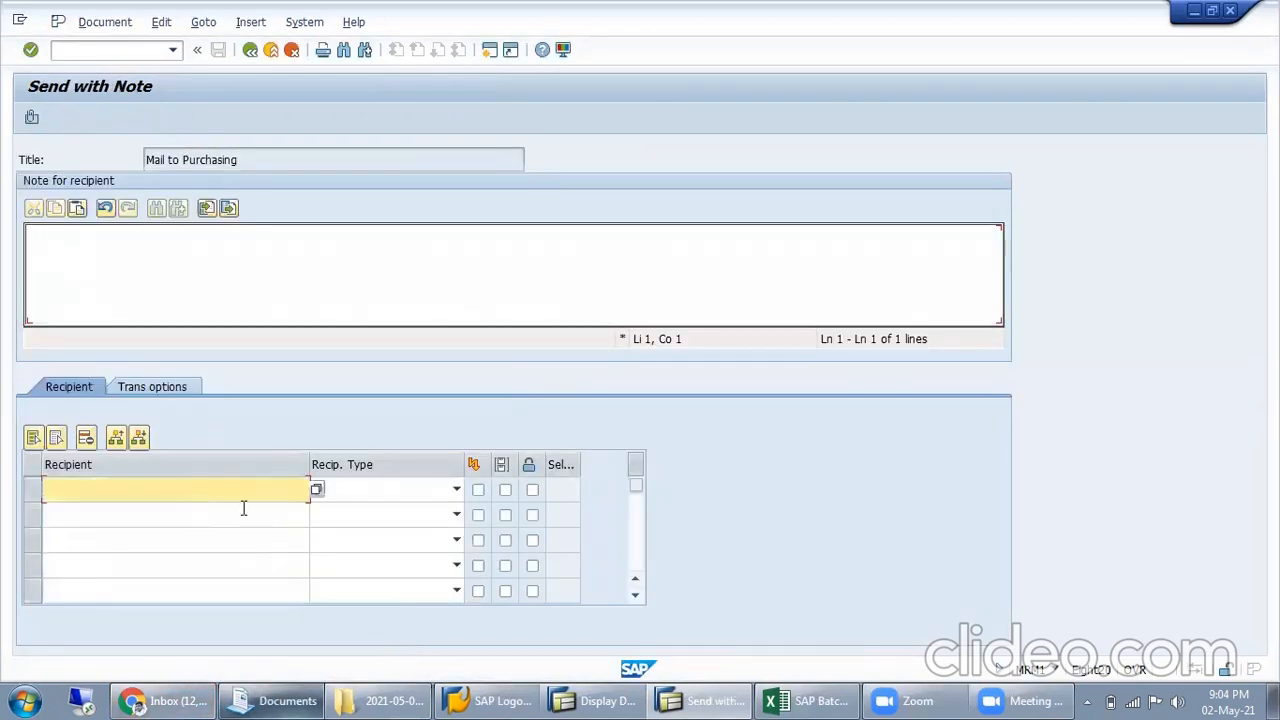
key("Return")
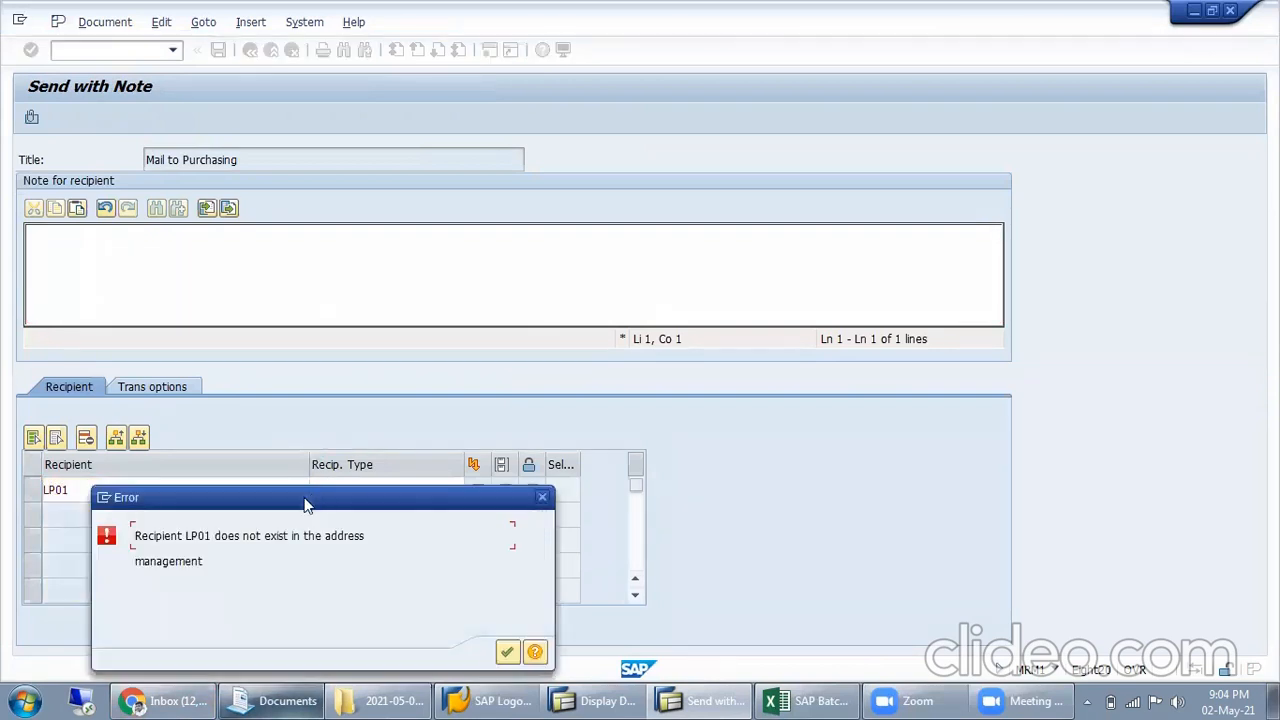
left_click(507, 652)
Try Dummy as the mail recipient
left_click_drag(169, 494, 6, 496)
type("Dummy")
key("Return")
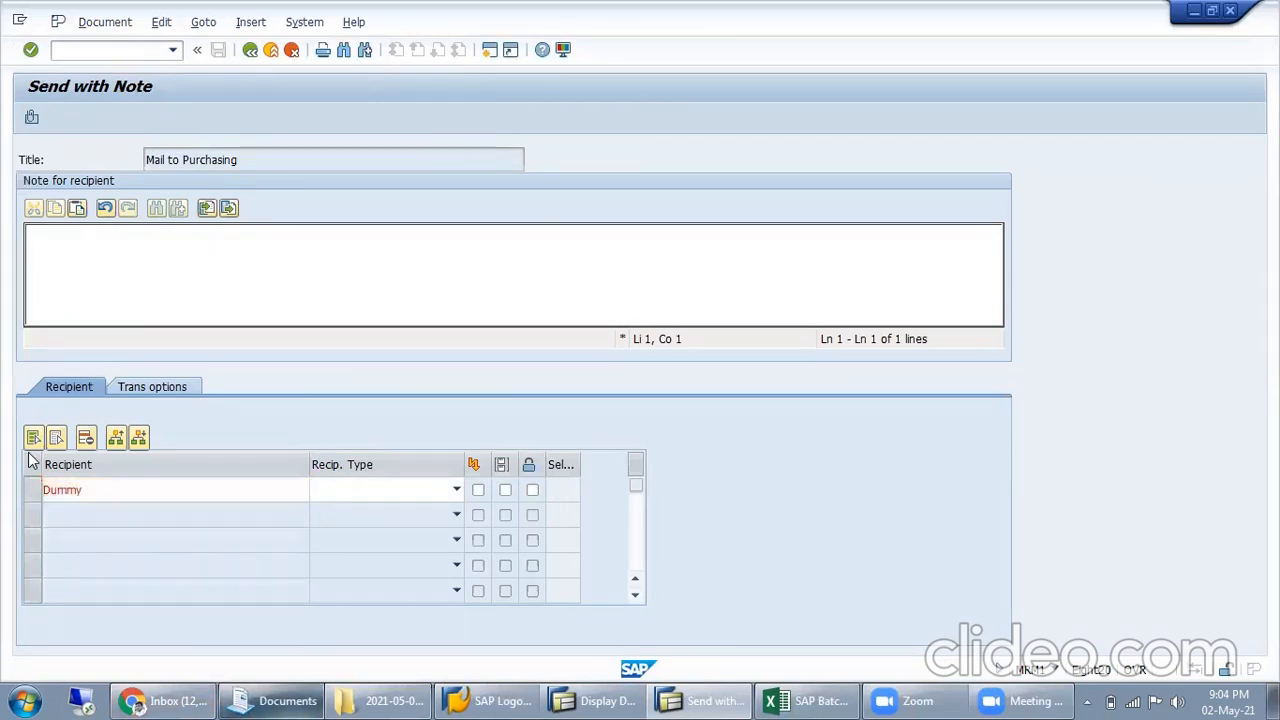
left_click(507, 652)
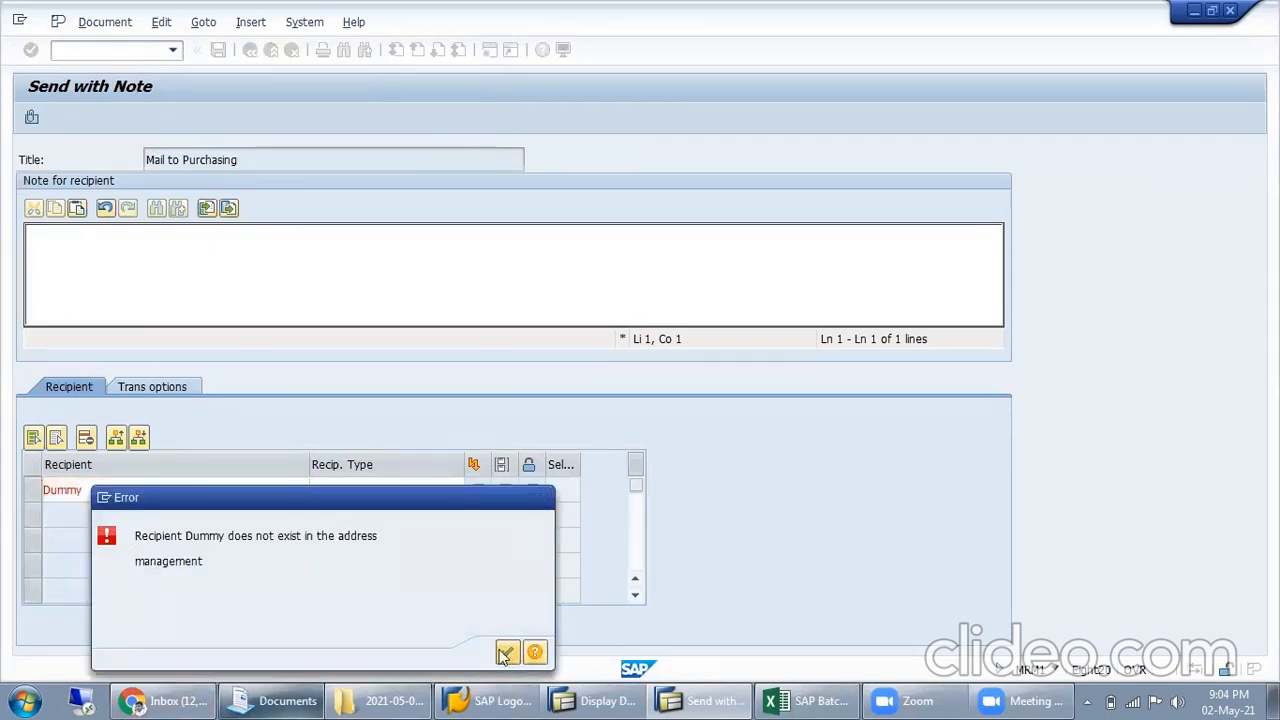
Search the business partners for a mail recipient without search restrictions, and clear the Dummy recipient
left_click(318, 490)
left_click(318, 490)
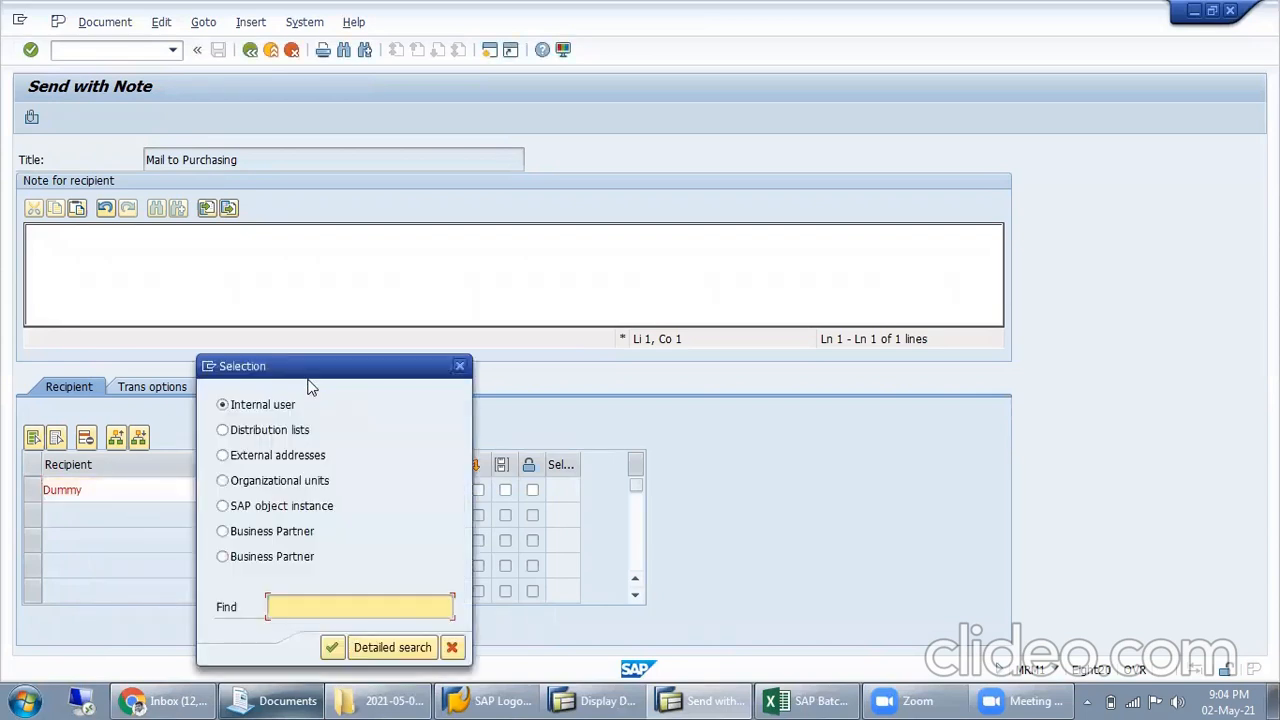
left_click(285, 540)
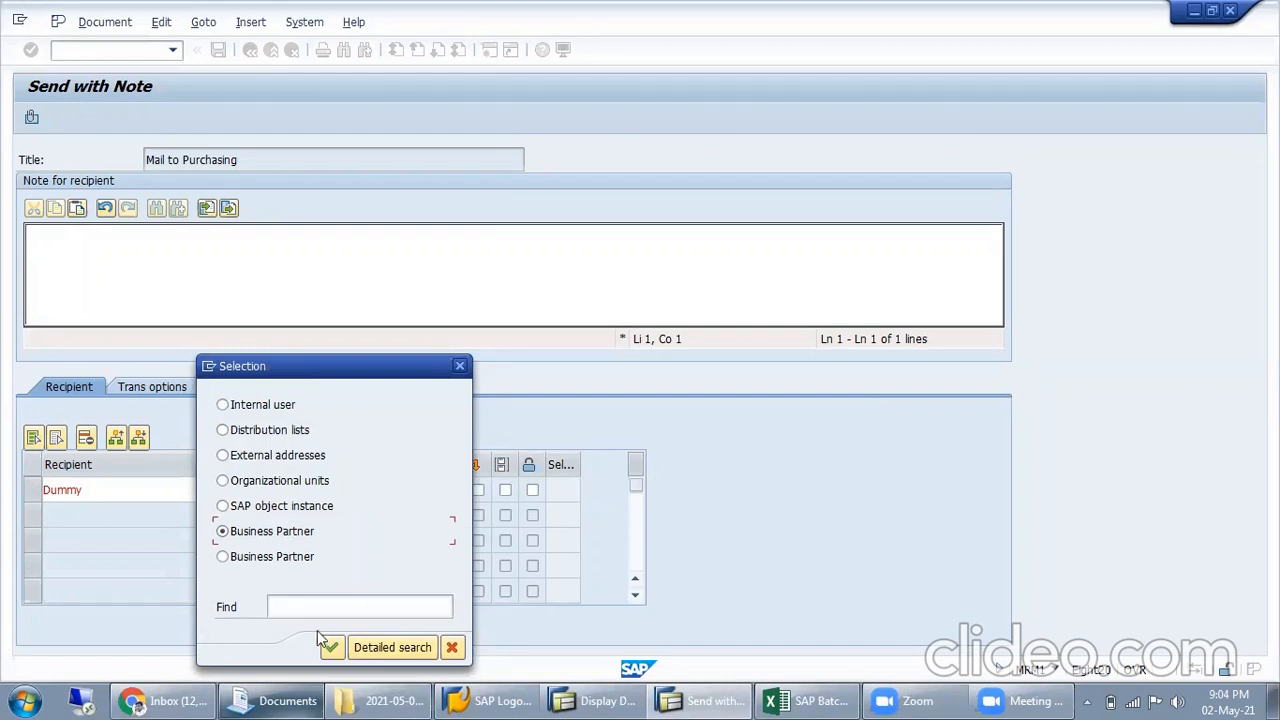
left_click(331, 647)
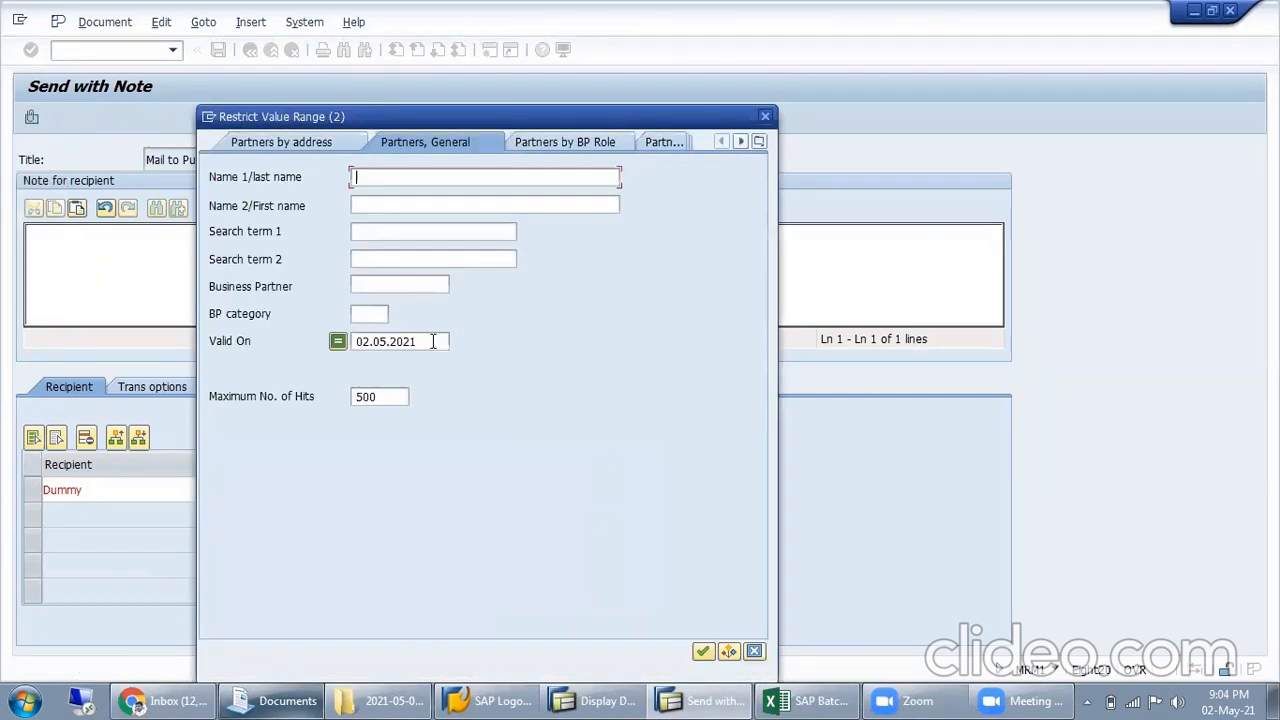
key("Return")
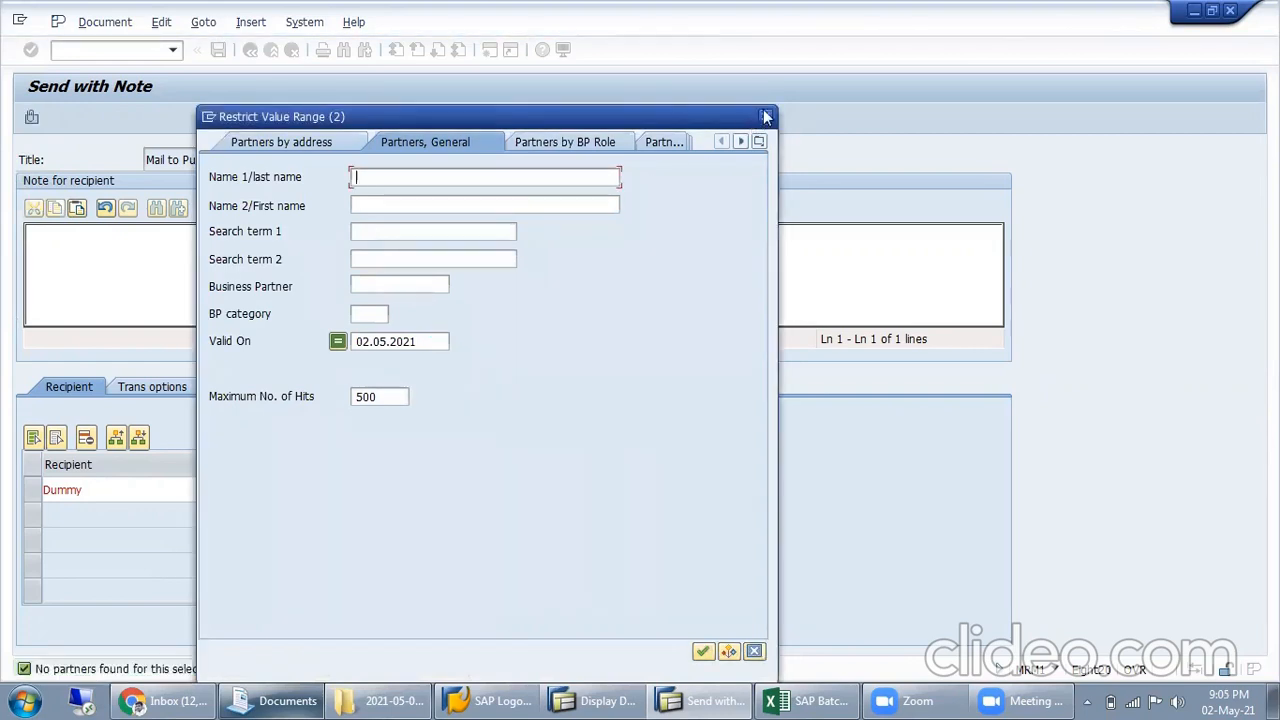
key("Escape")
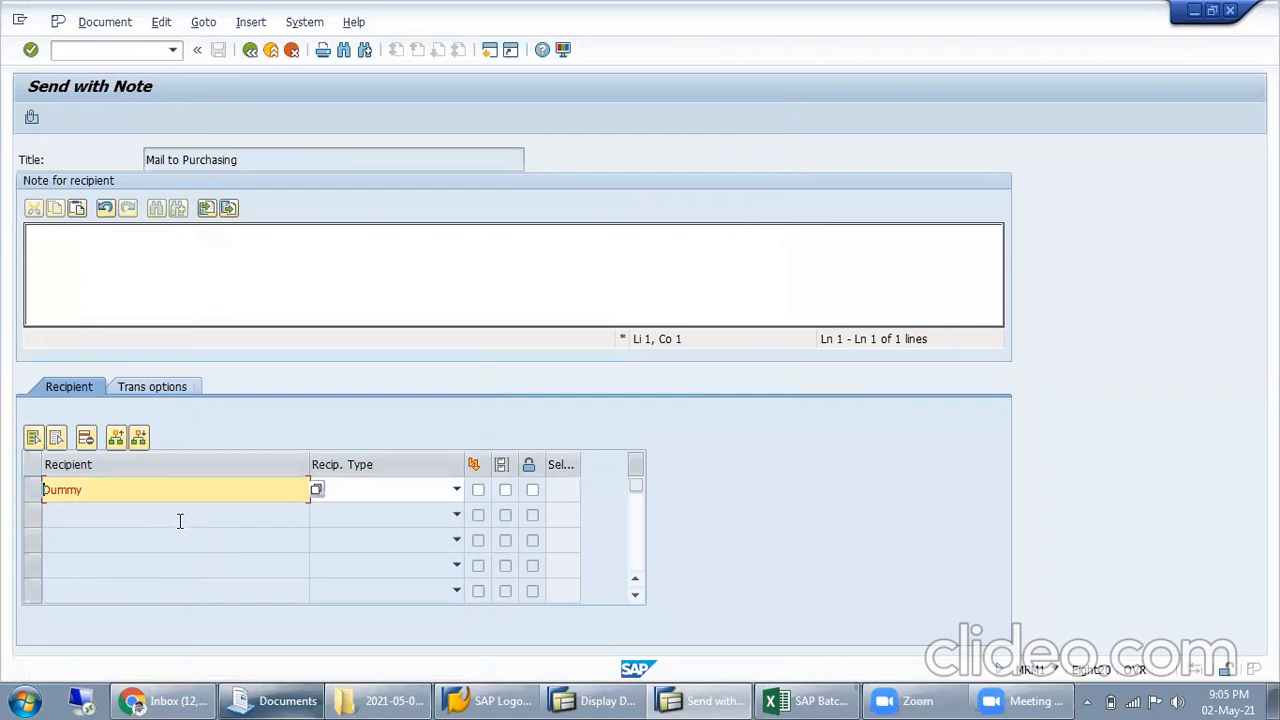
key("Delete")
key("Delete")
Check the mail's transmission options, and enter TEST as the note for the recipient
left_click(165, 383)
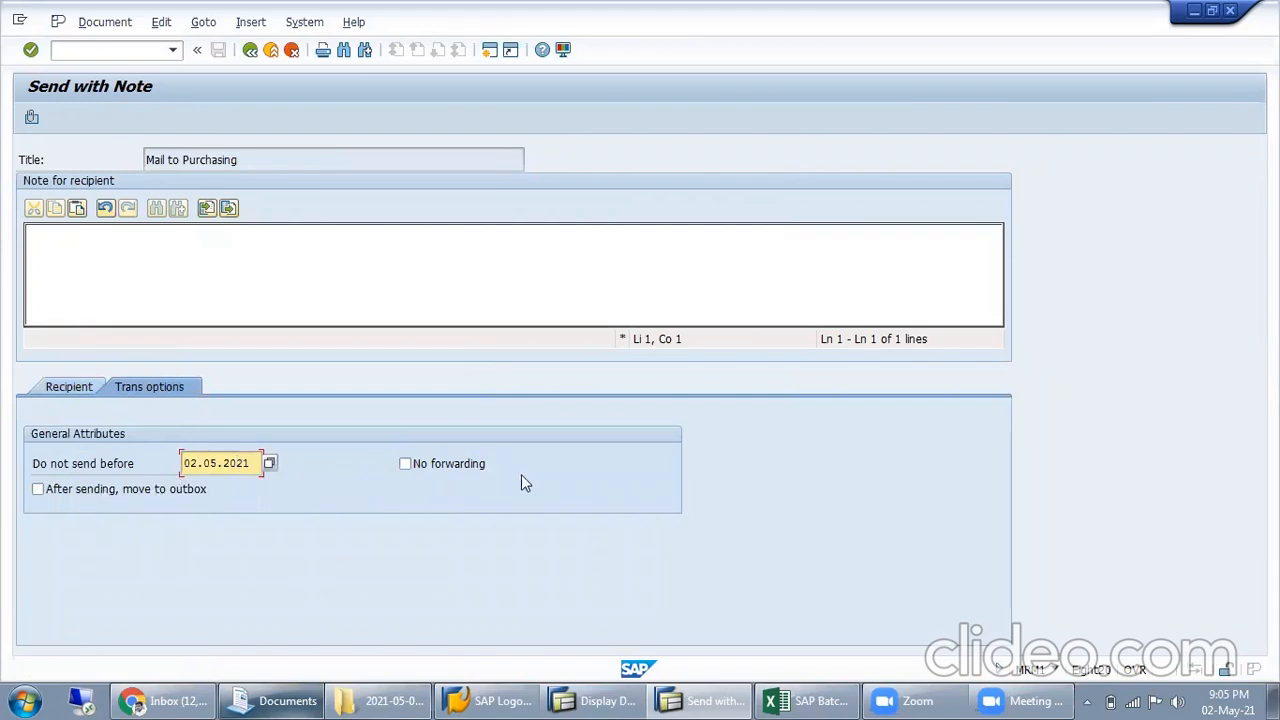
left_click(58, 390)
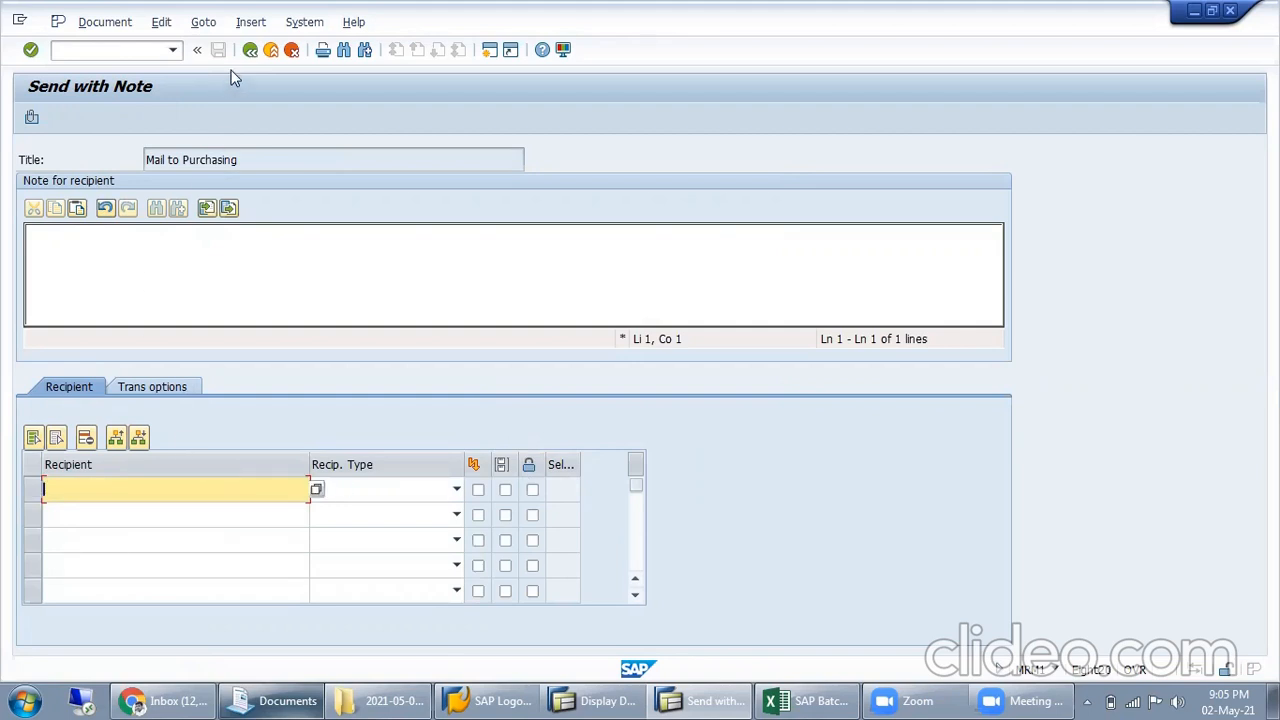
left_click(189, 237)
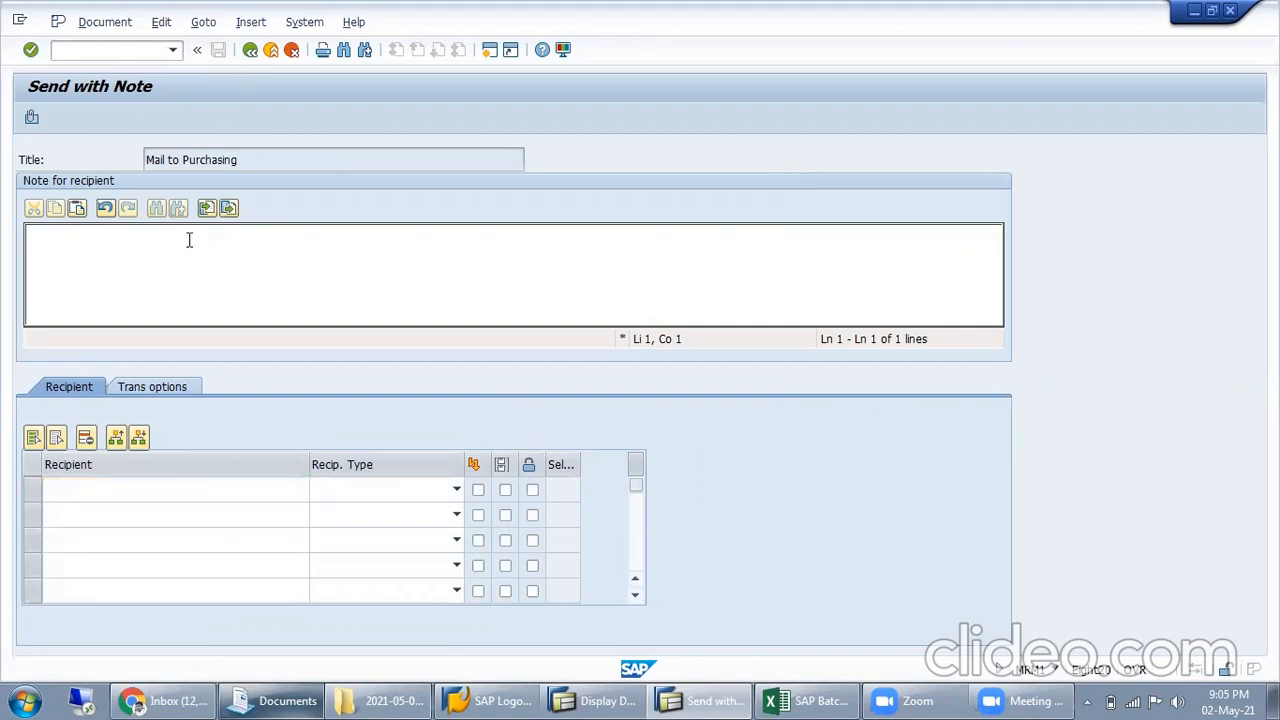
type("TEST")
Enter the recipient's e-mail address in the first recipient row and choose its recipient type
left_click(277, 487)
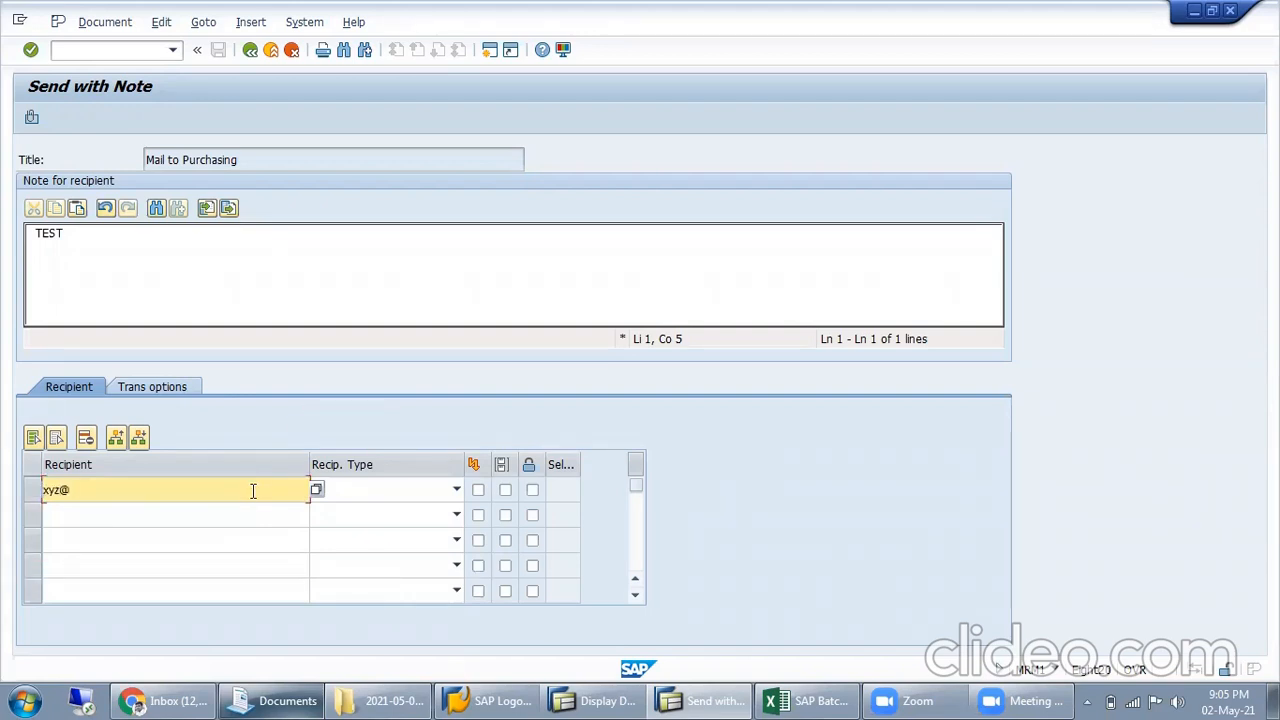
type("xyz@gmail.com")
key("Tab")
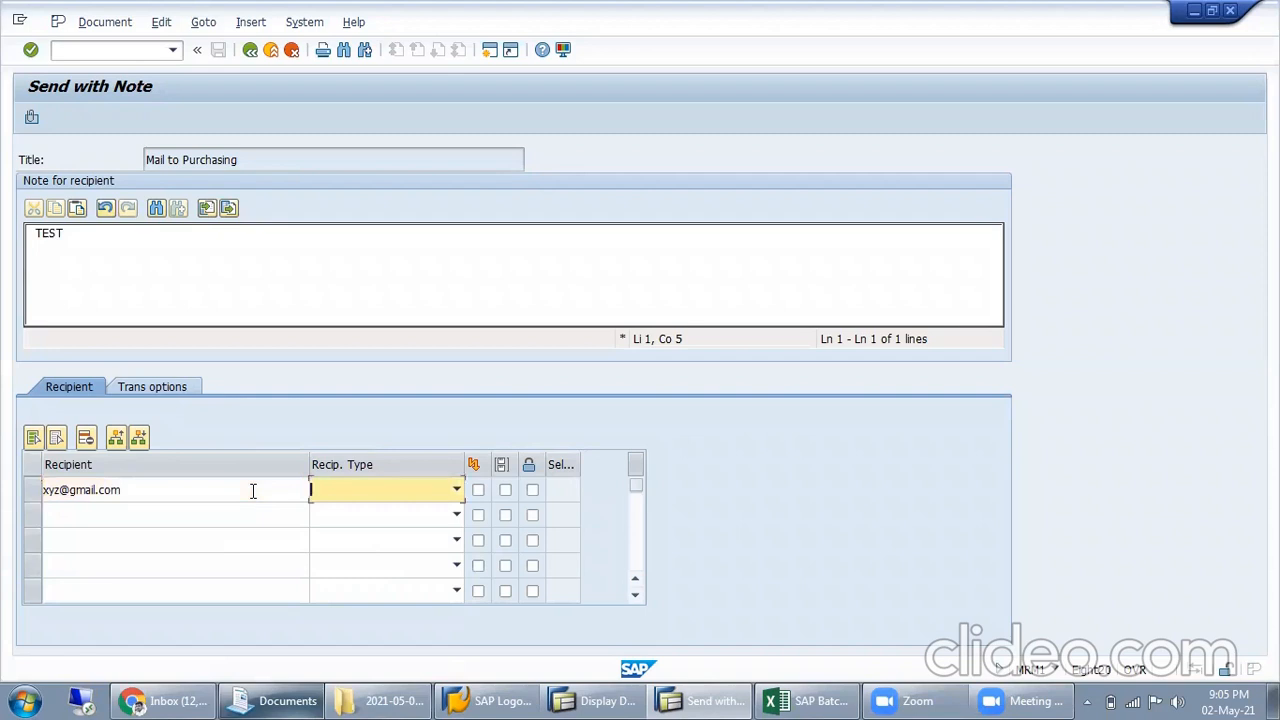
left_click(457, 487)
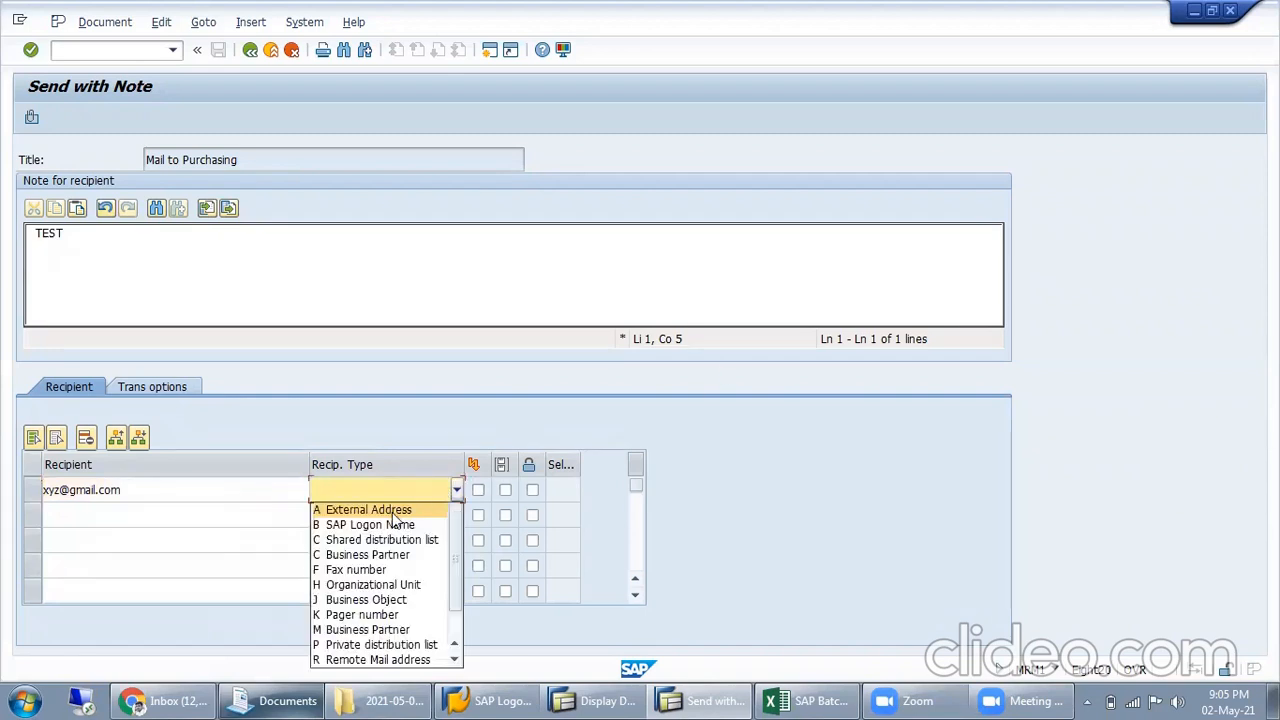
left_click(393, 508)
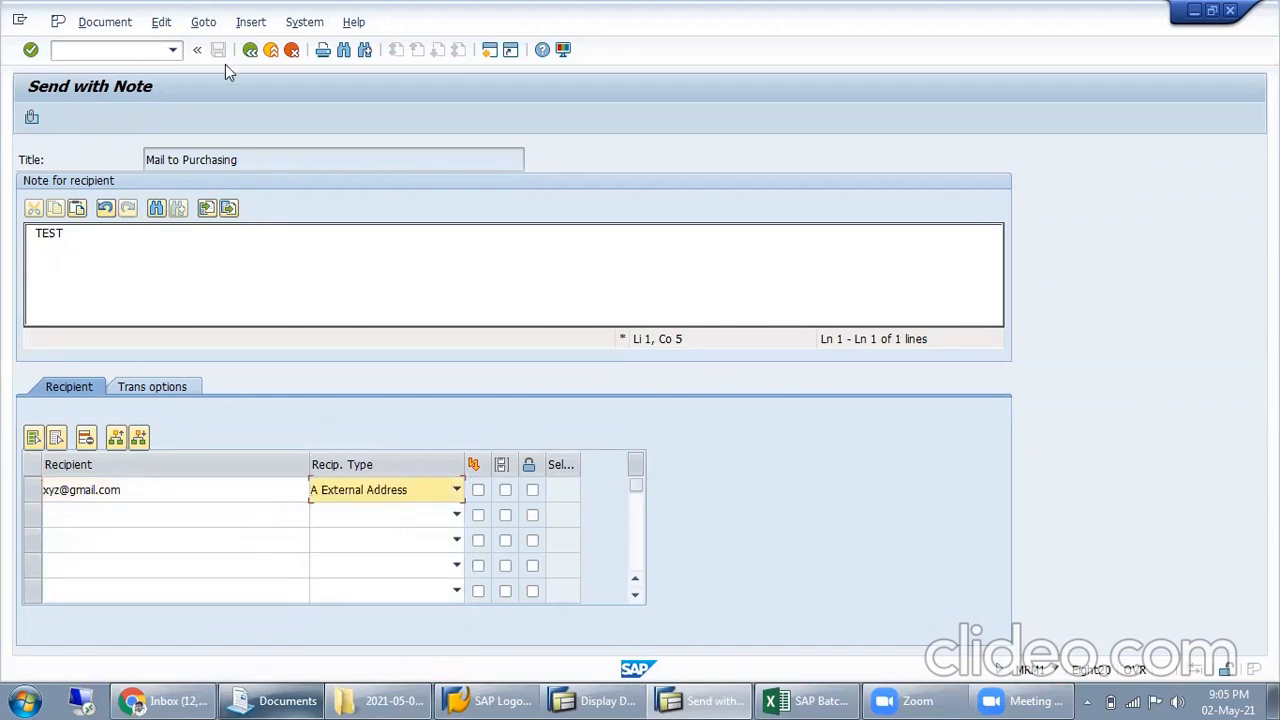
type("U")
Set send status confirmation to Always and inbox status to Only if errors occur, and return to the condition record
left_click(161, 388)
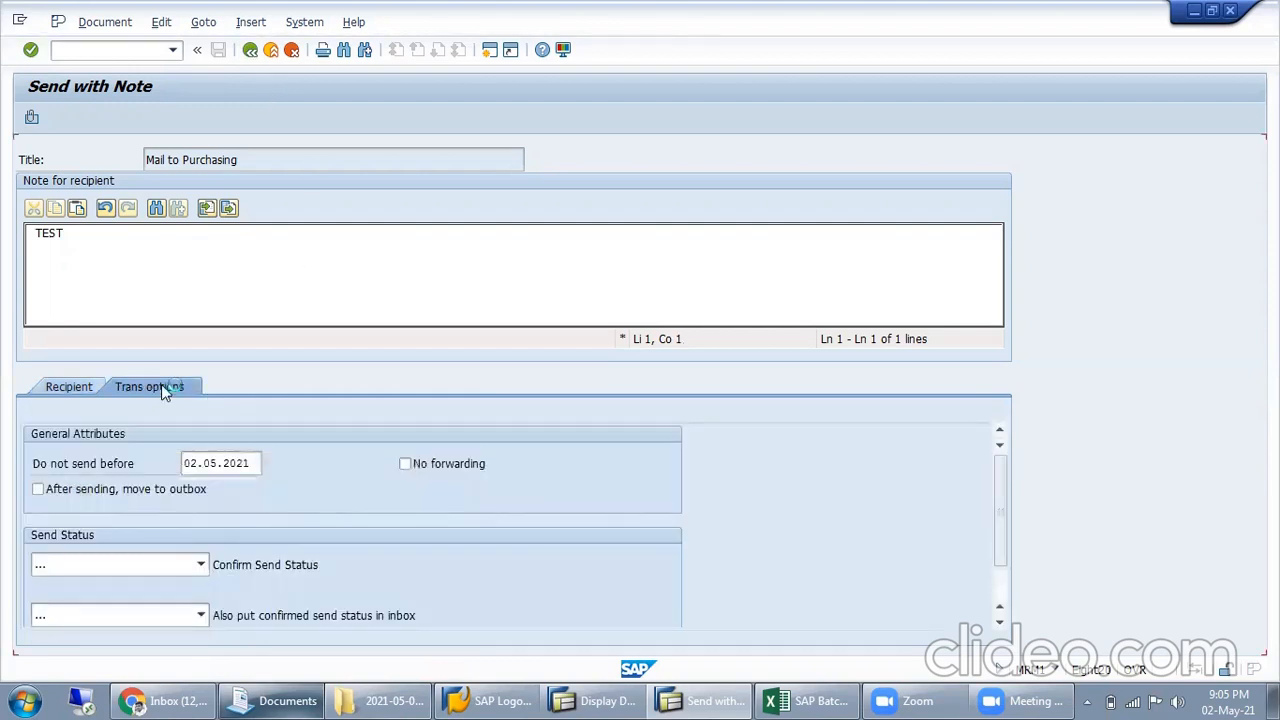
left_click(193, 612)
left_click(262, 566)
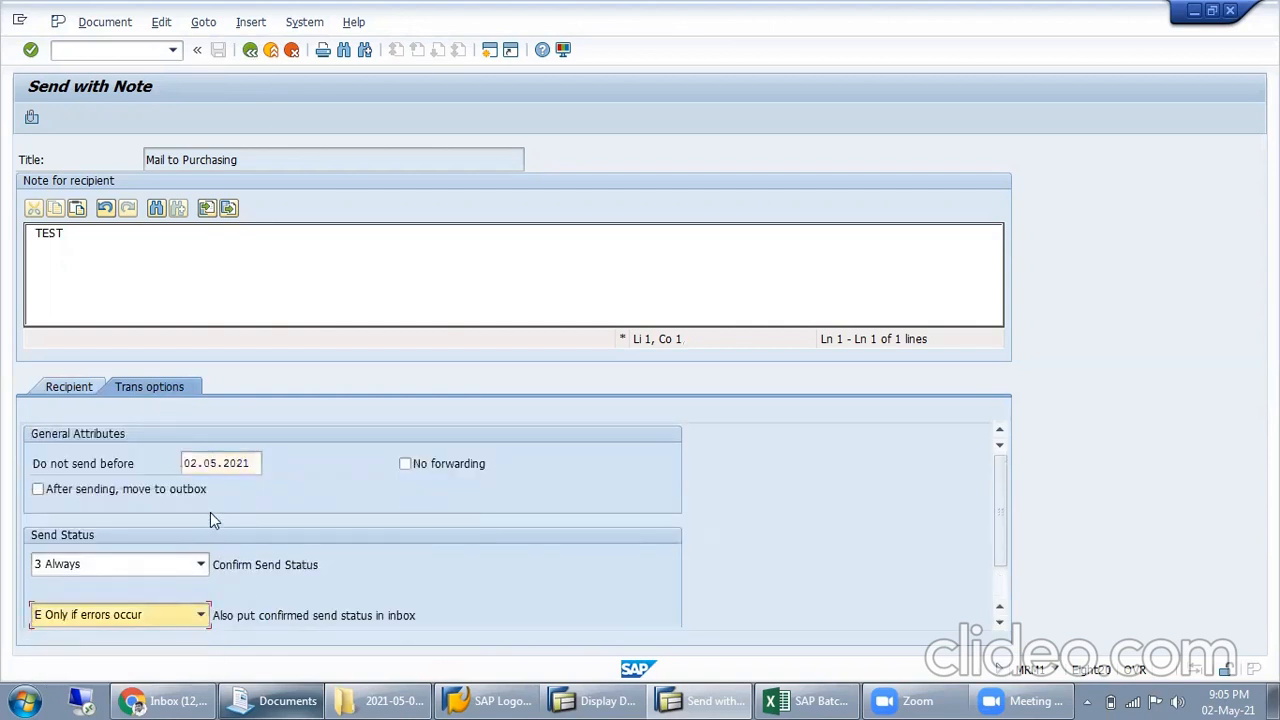
left_click(250, 52)
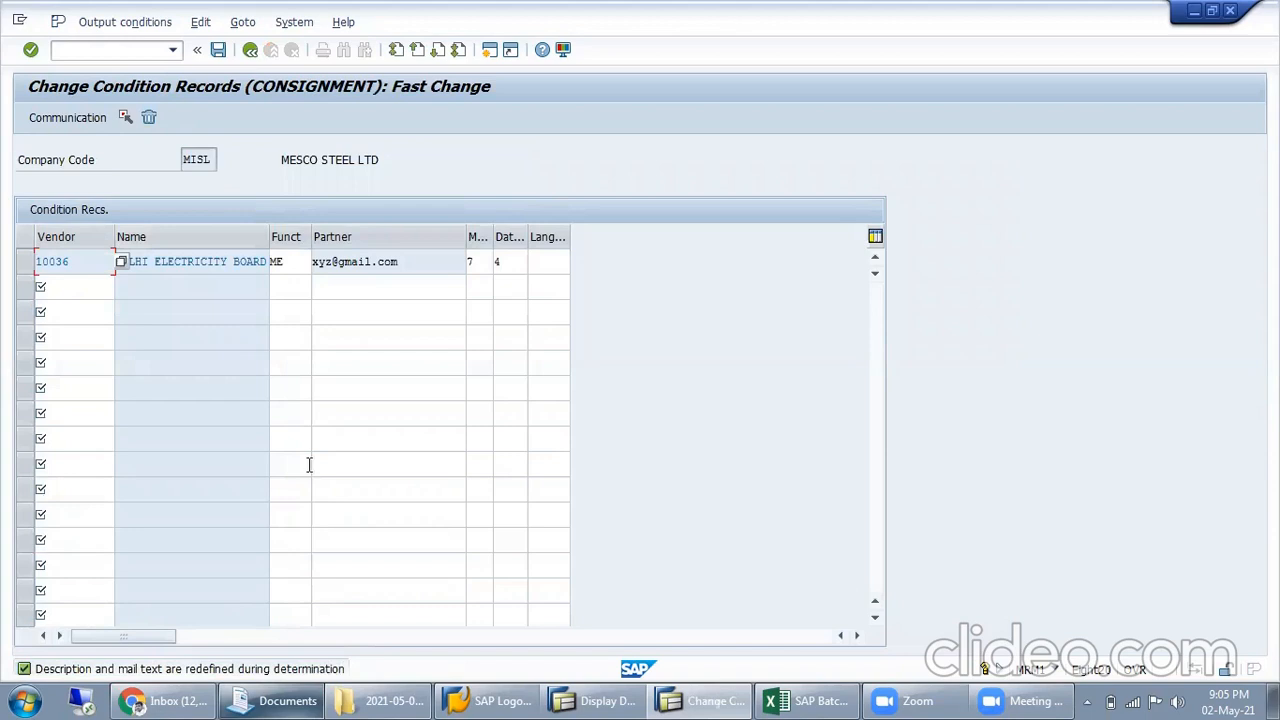
Open the output controller from the condition record and list the output requests for output device LP01
left_click(294, 24)
mouse_move(440, 107)
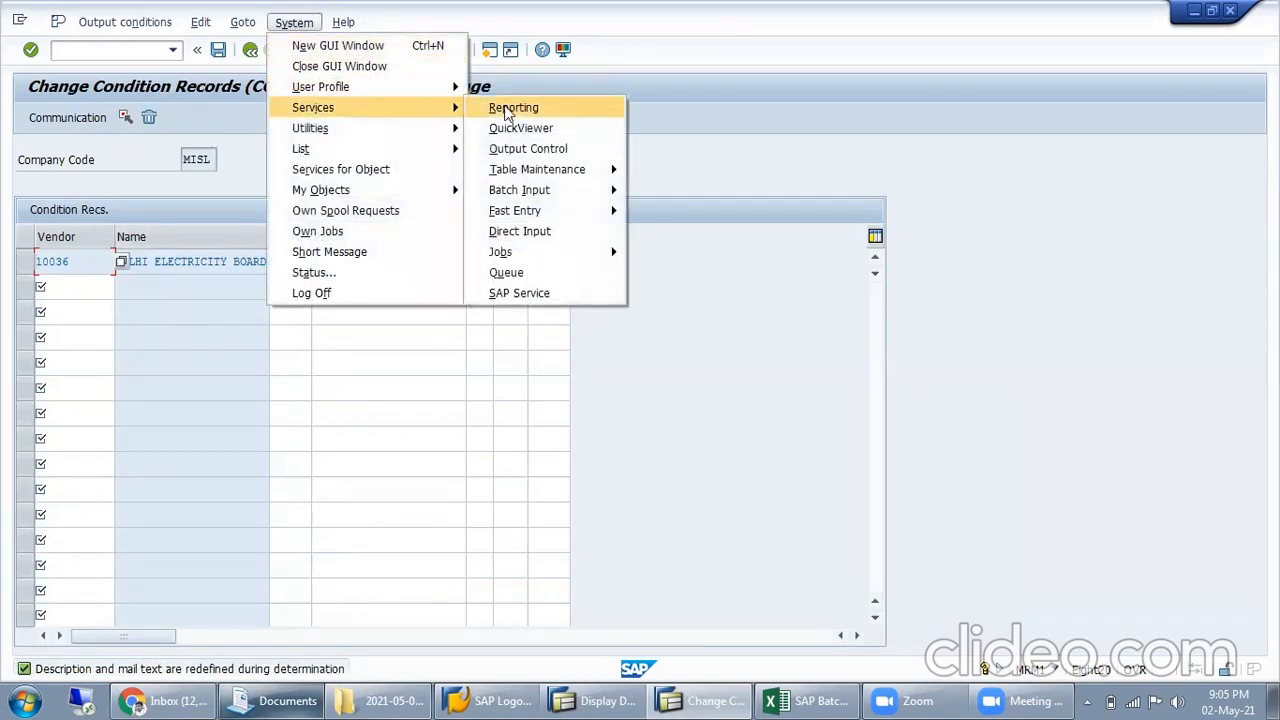
left_click(545, 150)
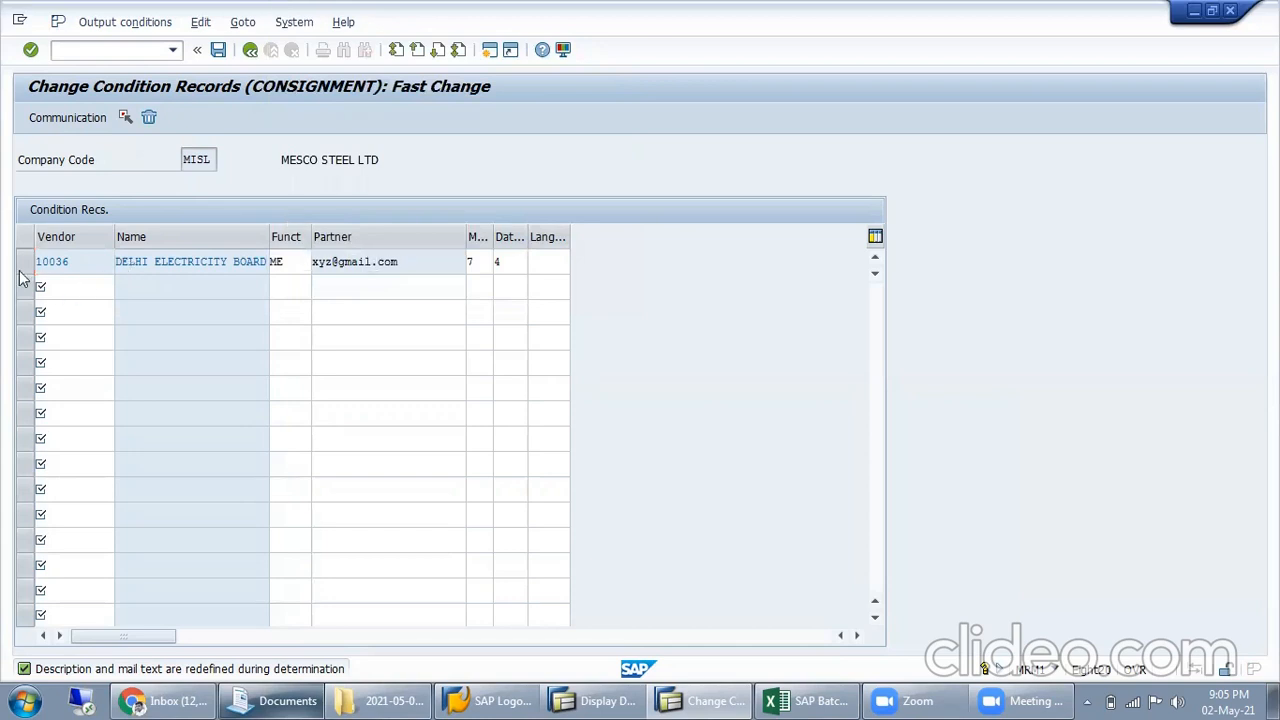
left_click(301, 346)
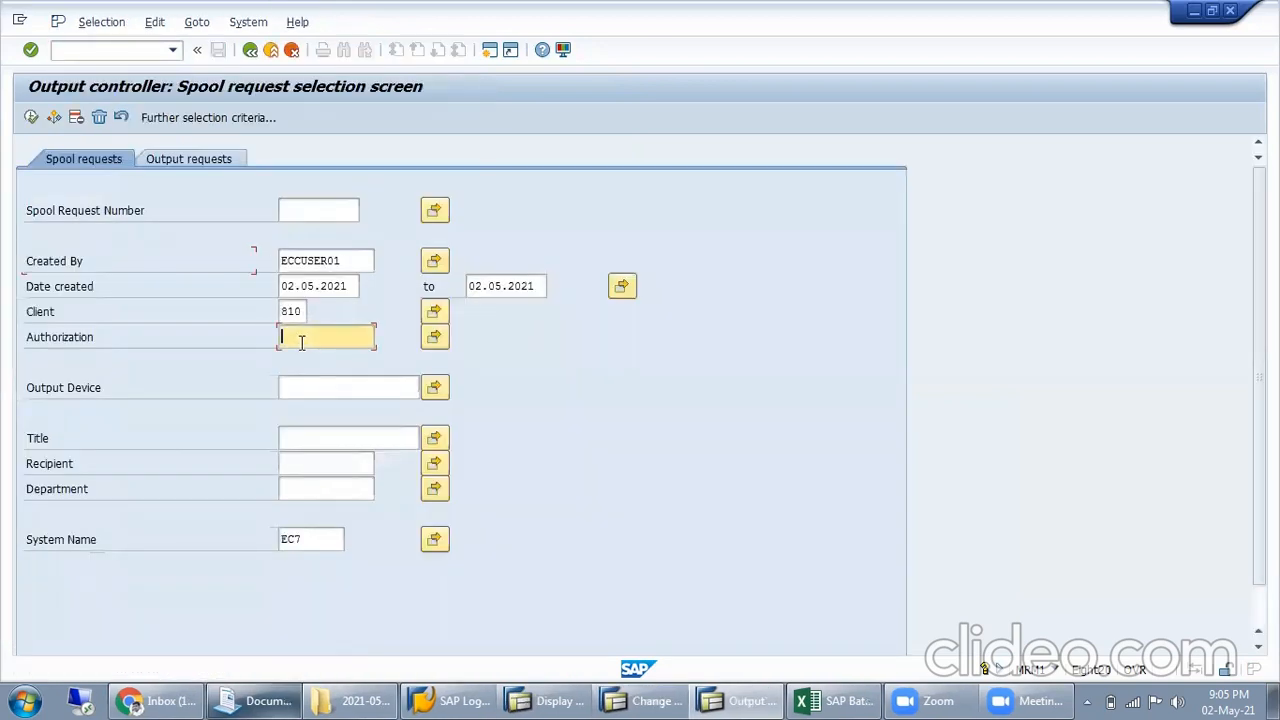
left_click(306, 362)
type("L")
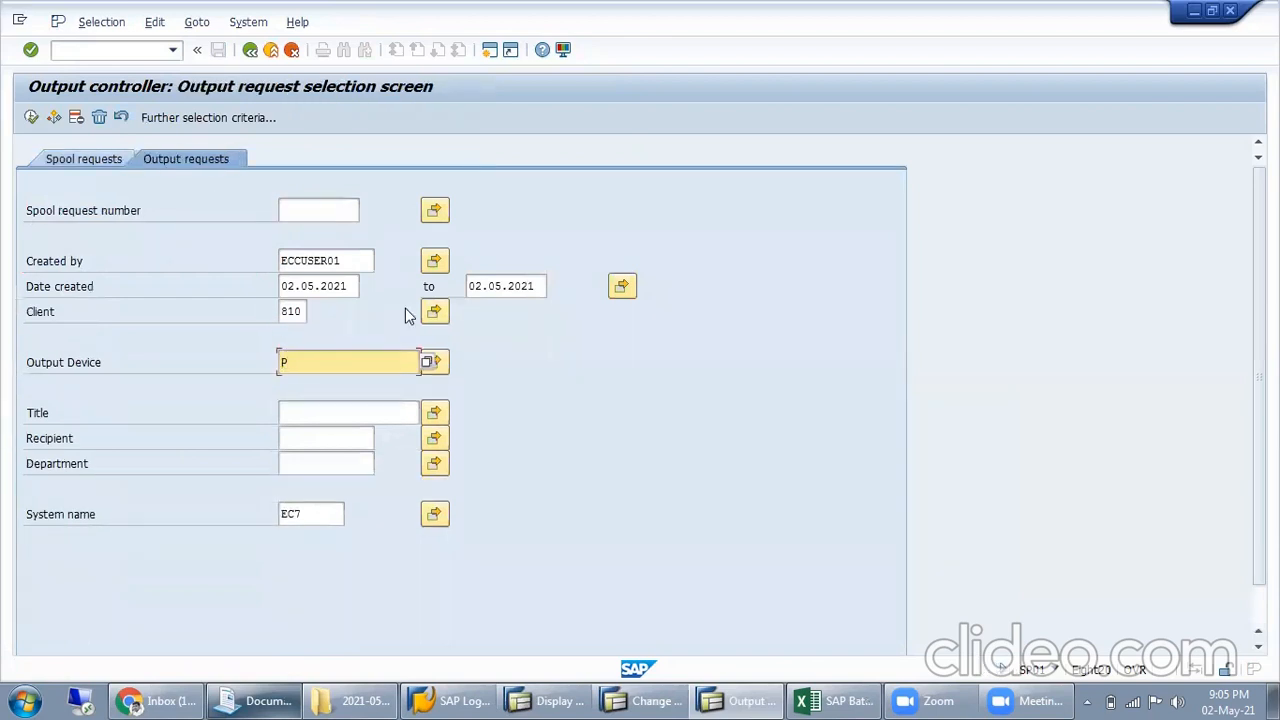
type("P01")
left_click(406, 315)
left_click(31, 117)
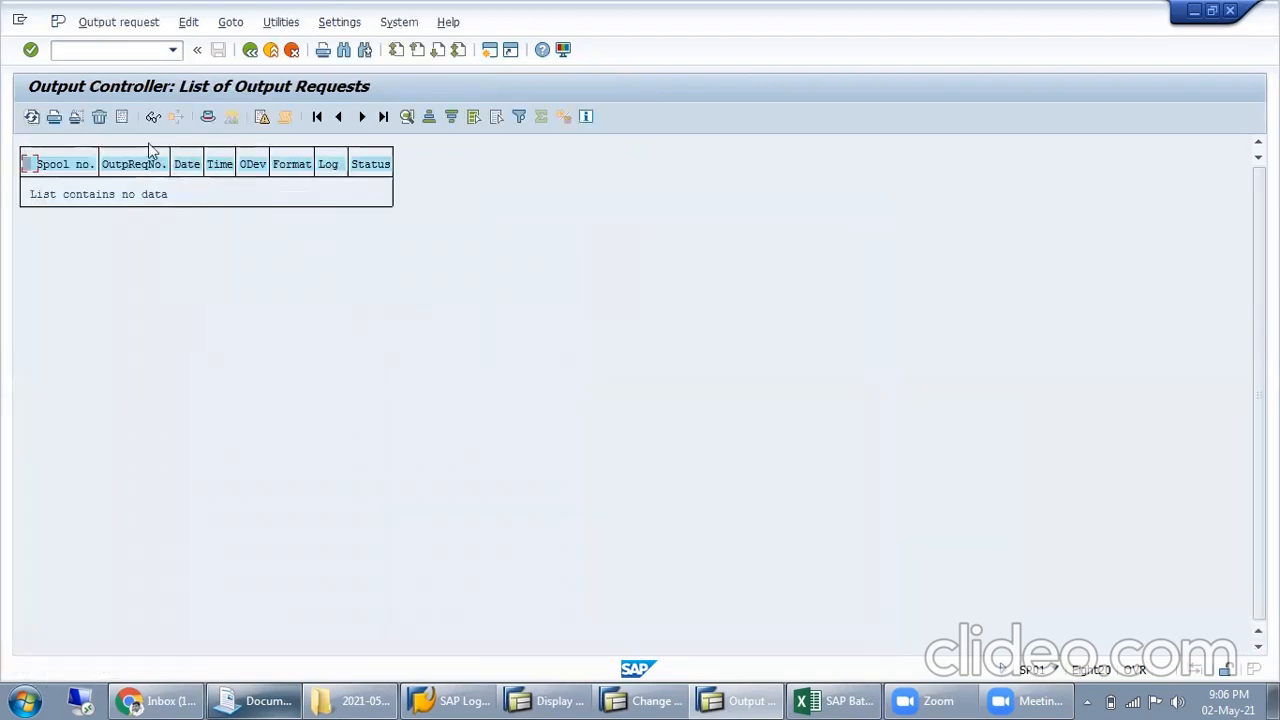
left_click(55, 122)
left_click(250, 51)
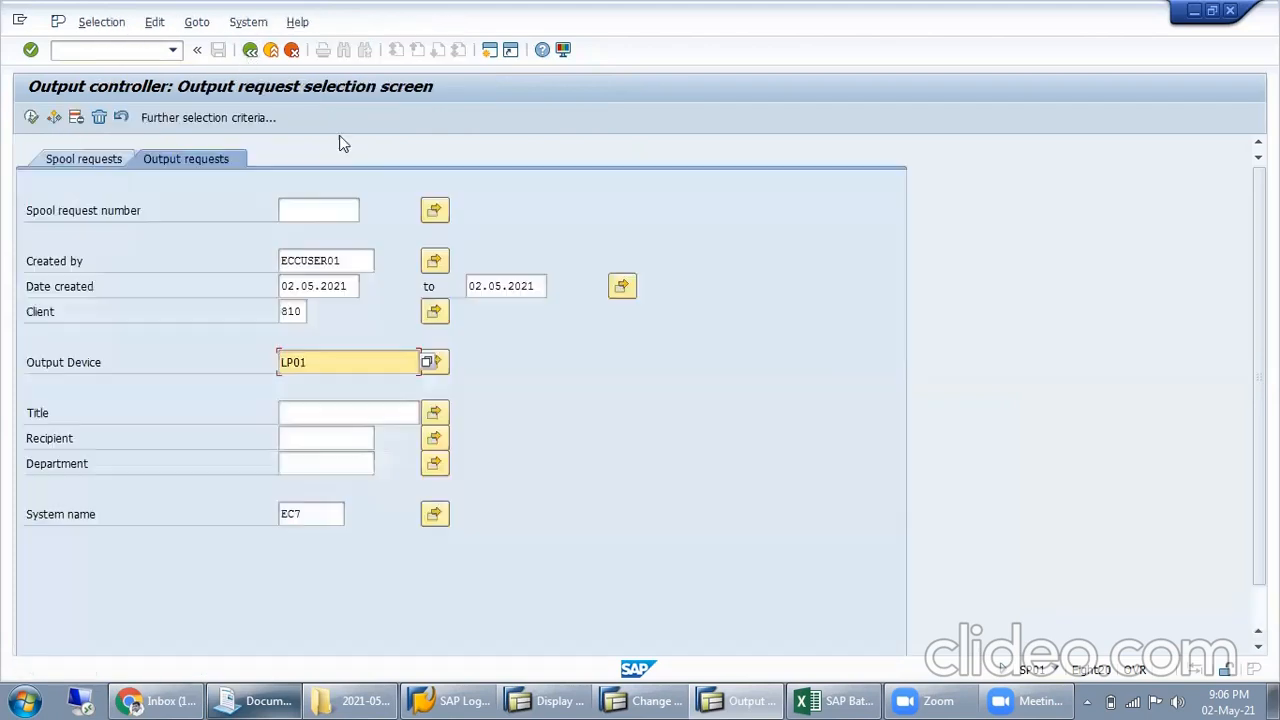
Open the own spool requests and delete the New Purchase Order Printout request
left_click(248, 22)
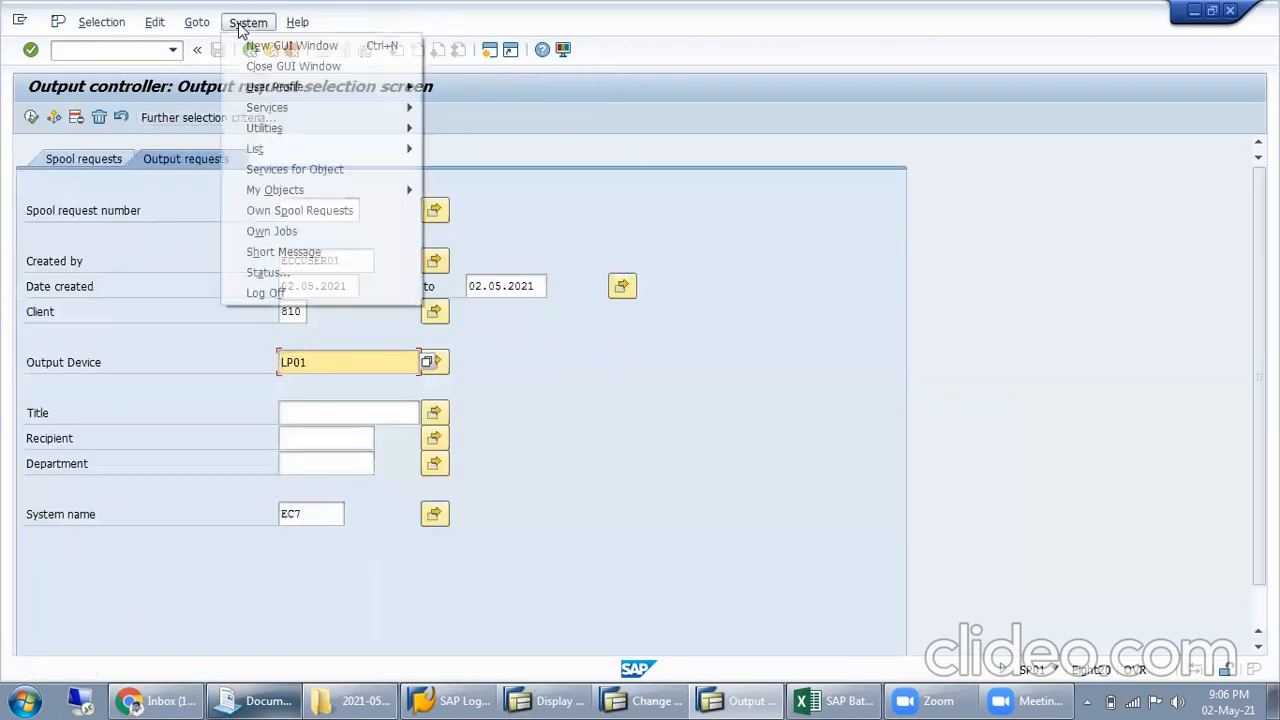
left_click(333, 209)
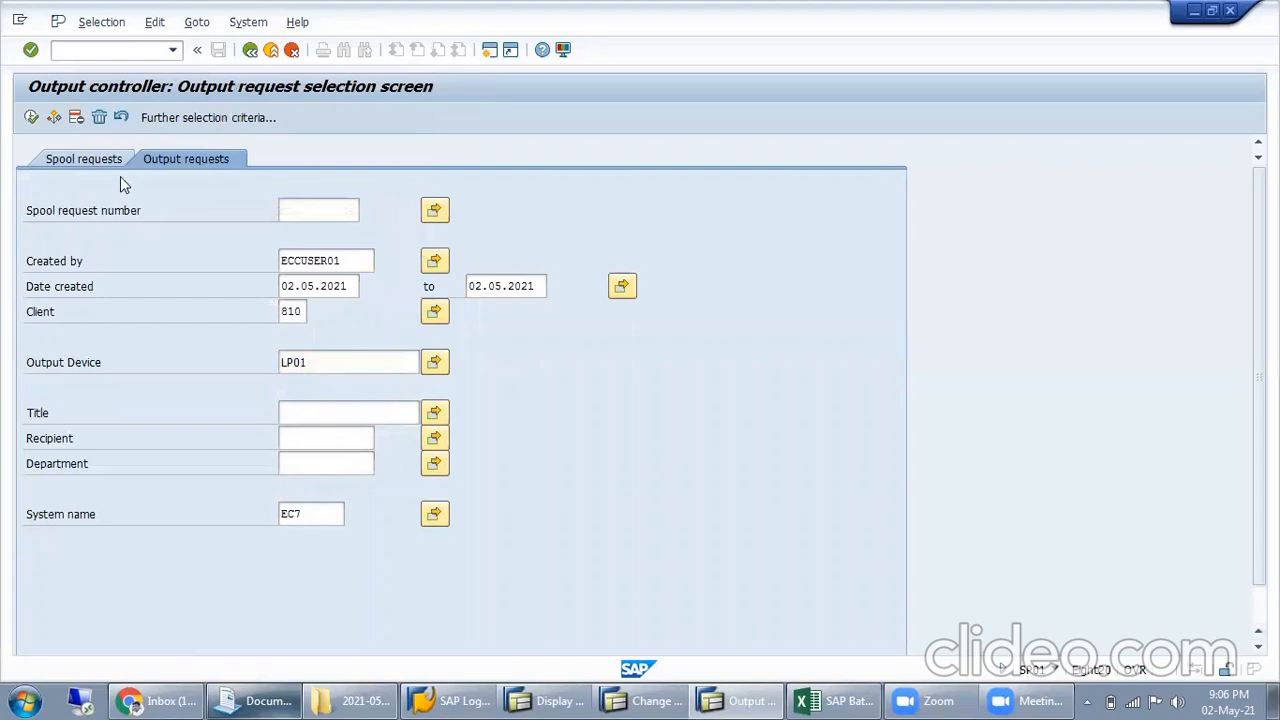
key("F8")
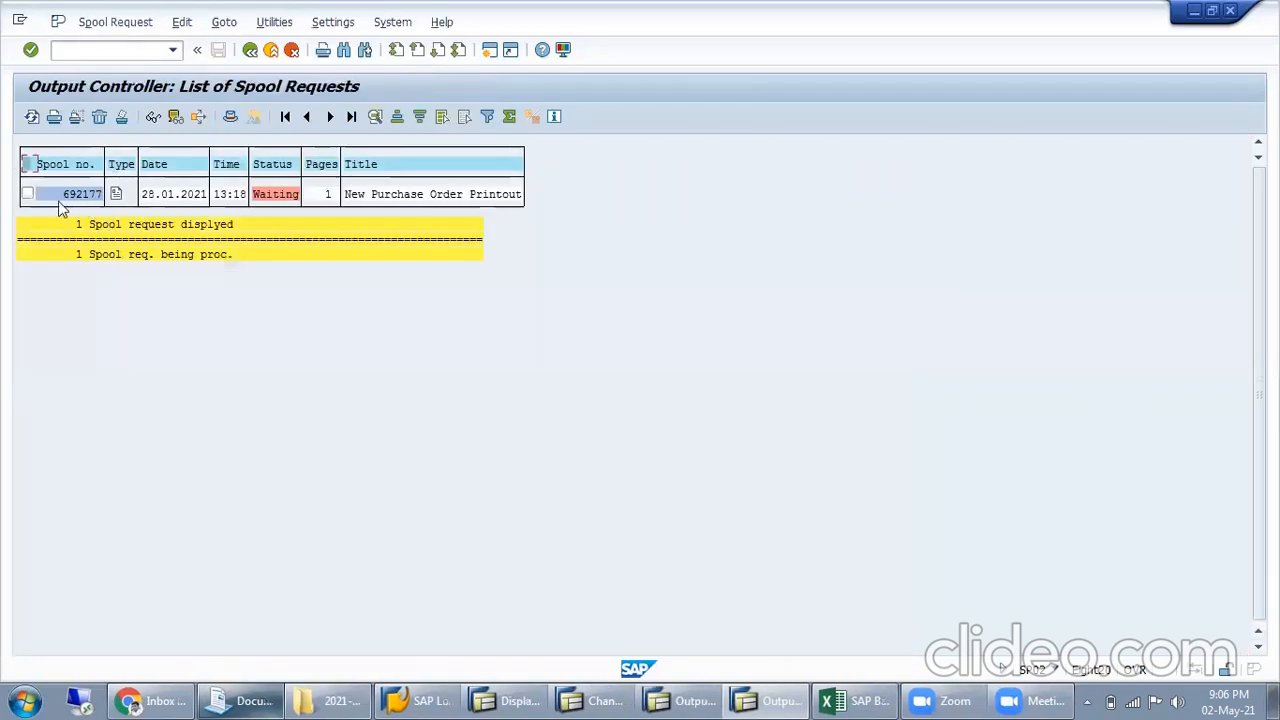
left_click(358, 195)
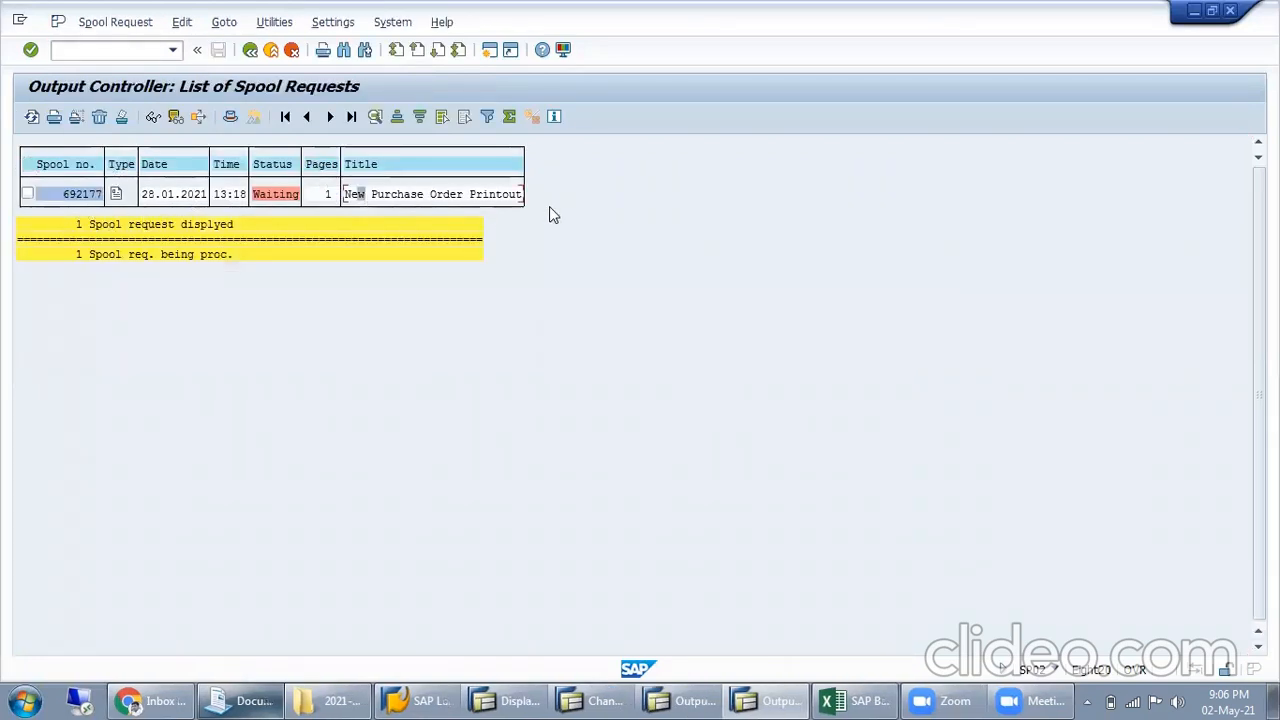
left_click(27, 193)
left_click(99, 117)
left_click(225, 401)
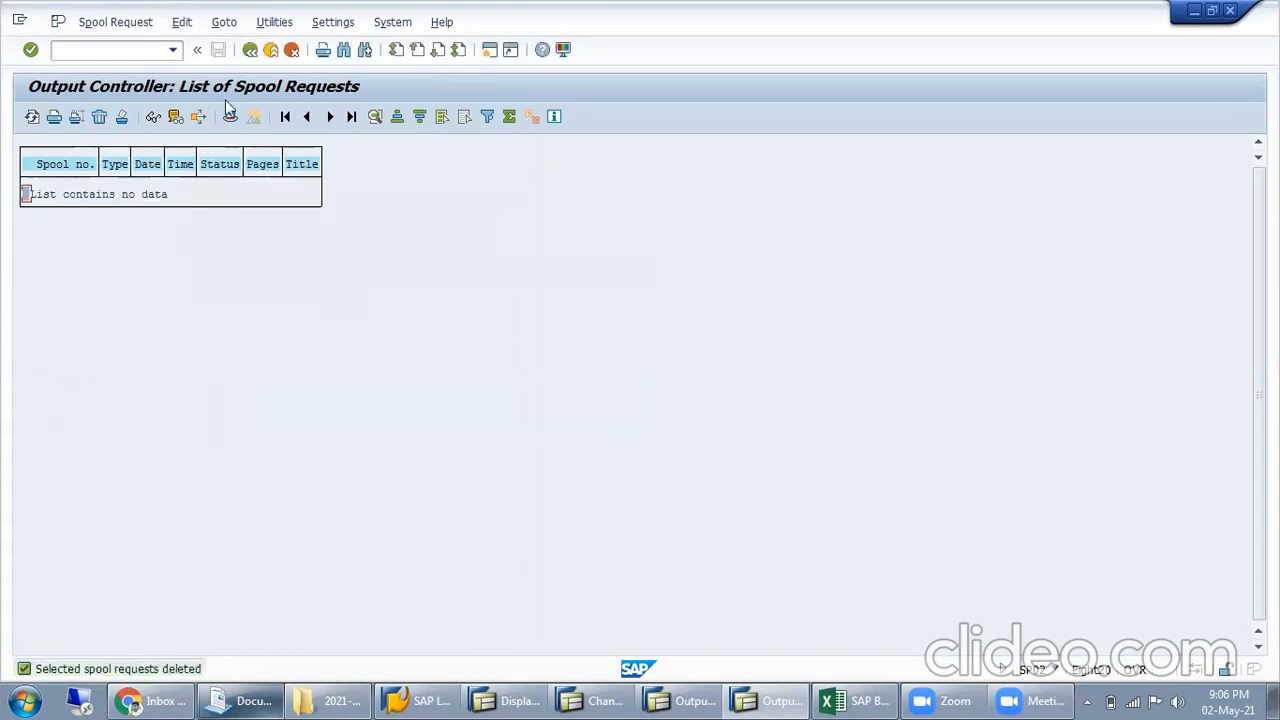
Go to MRKO and display the unsettled withdrawals for company code MISL
left_click(248, 52)
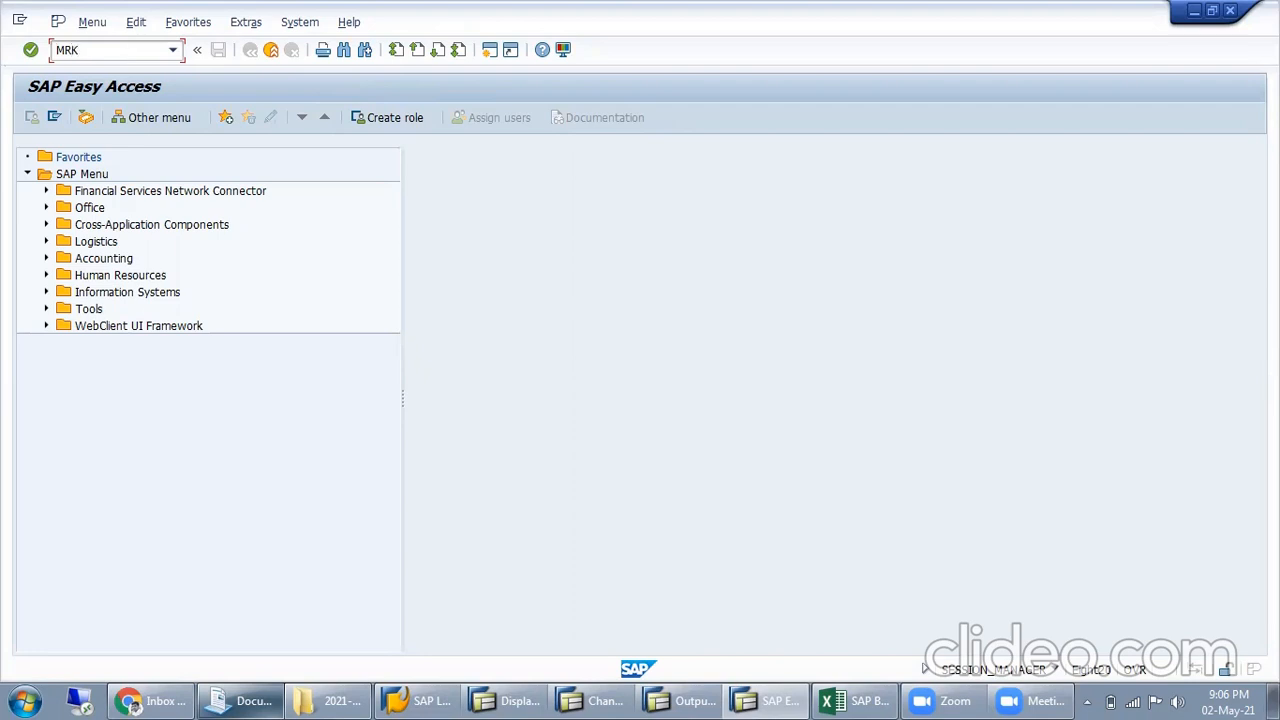
key("Return")
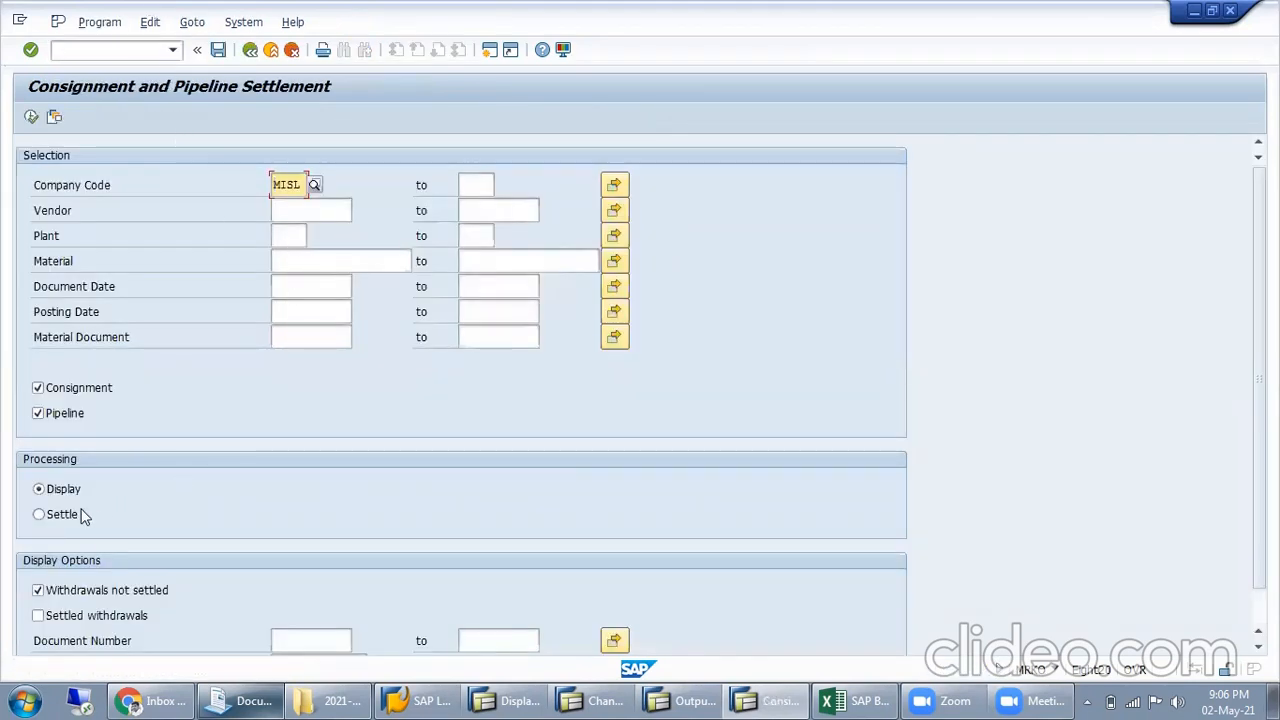
left_click(85, 388)
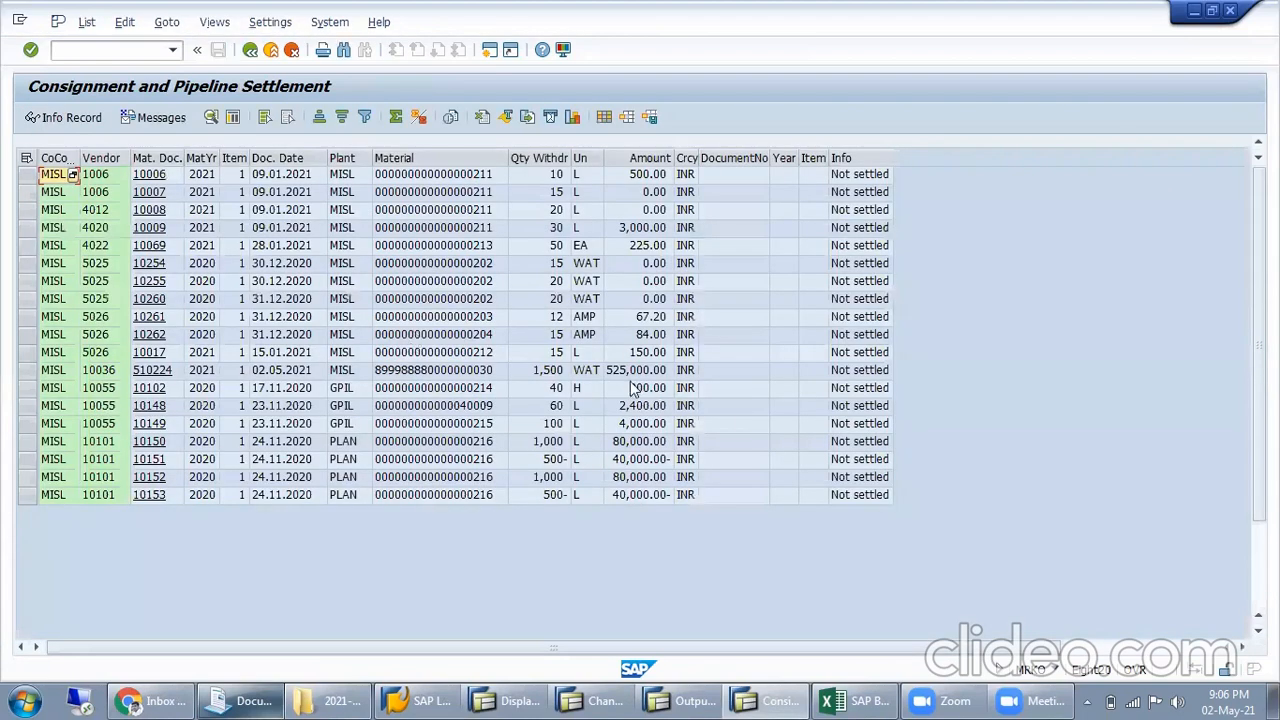
Select vendor 10036's withdrawal in the settlement list, view its info record, and return to the list
left_click(862, 370)
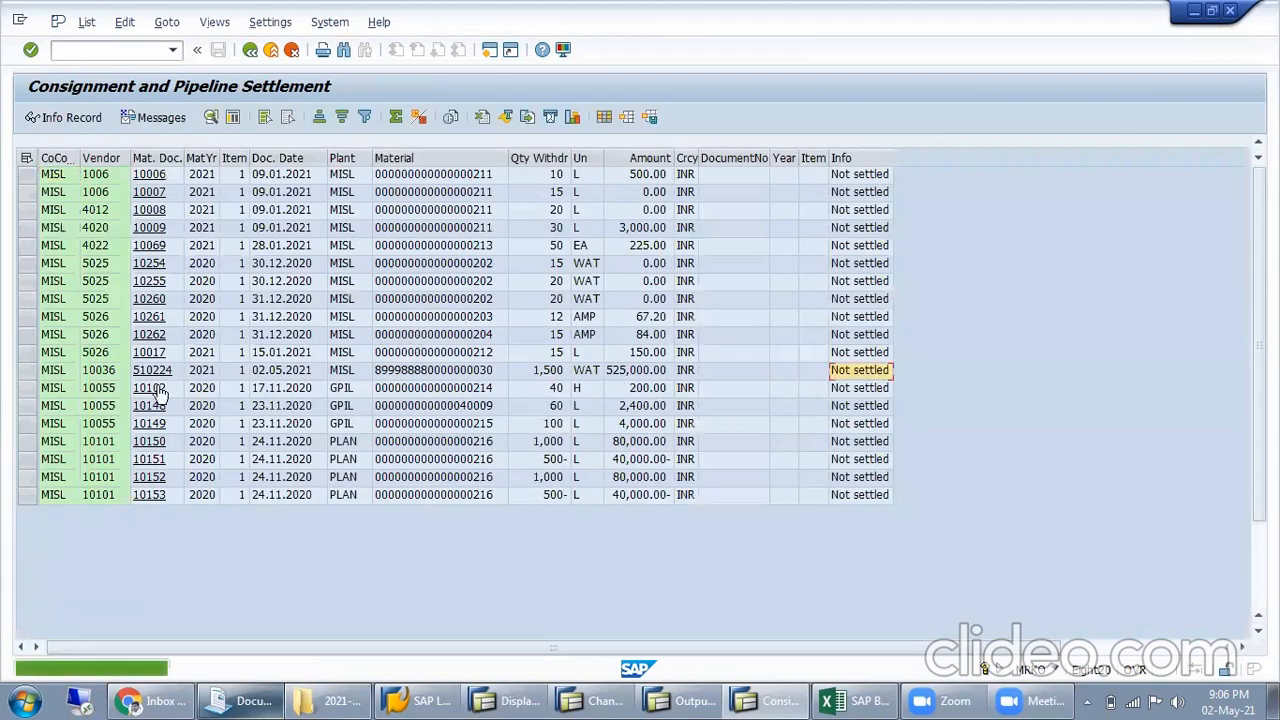
left_click(27, 370)
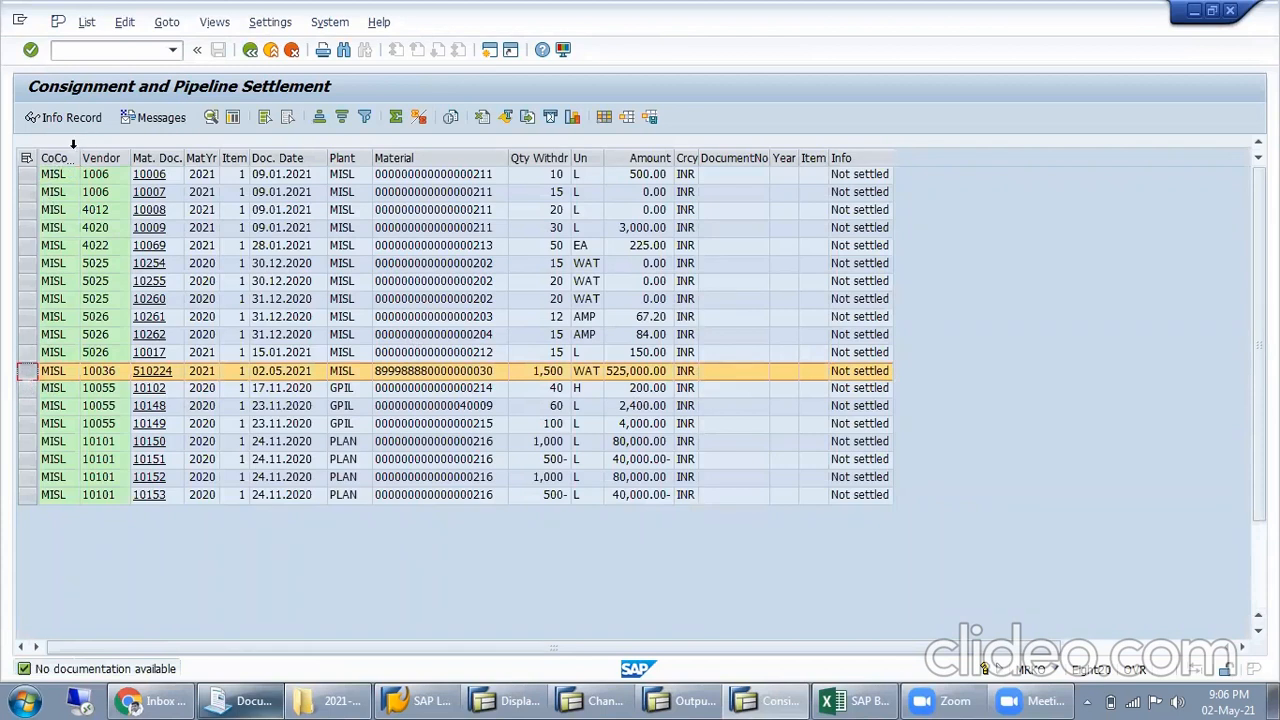
left_click(75, 116)
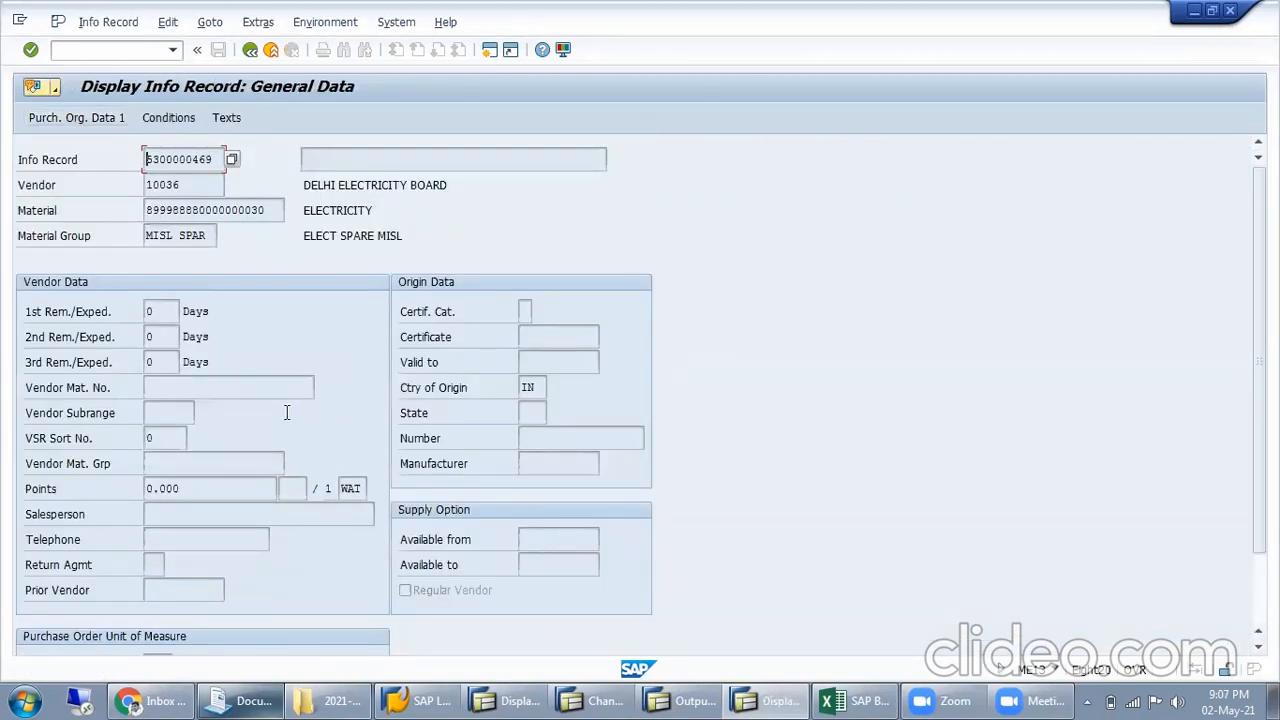
left_click(251, 50)
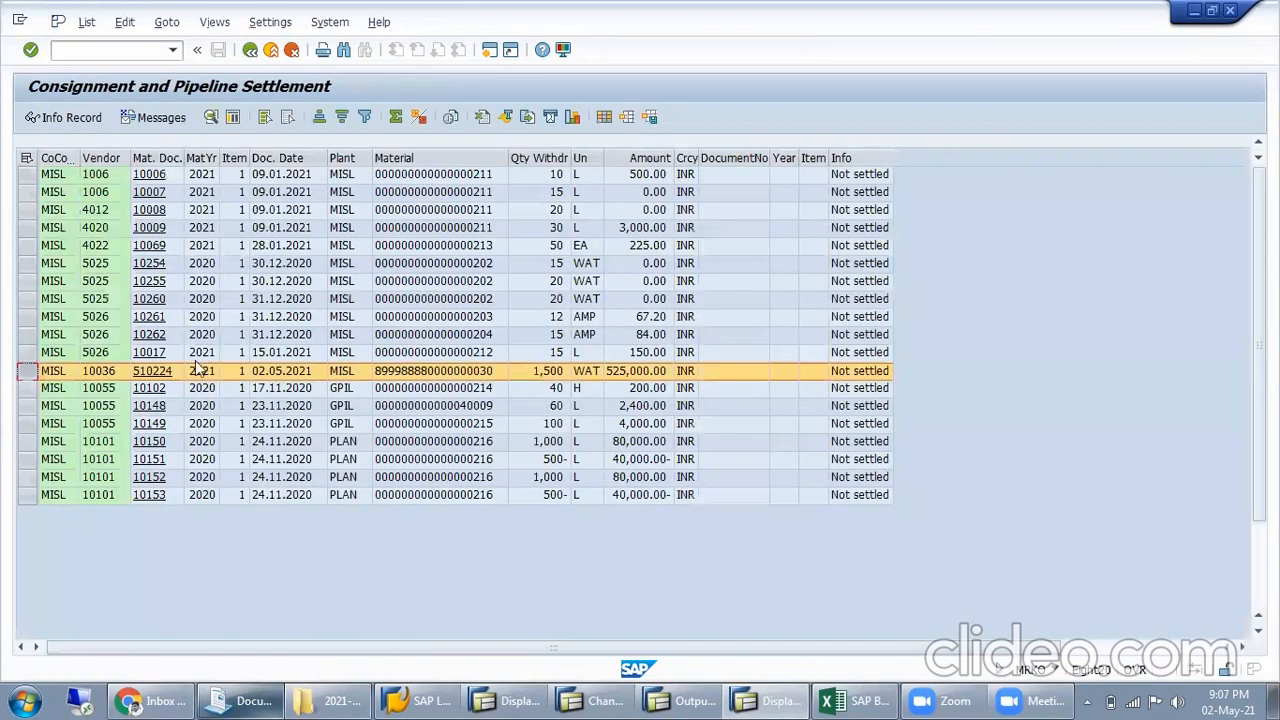
Display the consignment and pipeline settlement list in print preview and open the Output Control service
left_click(80, 24)
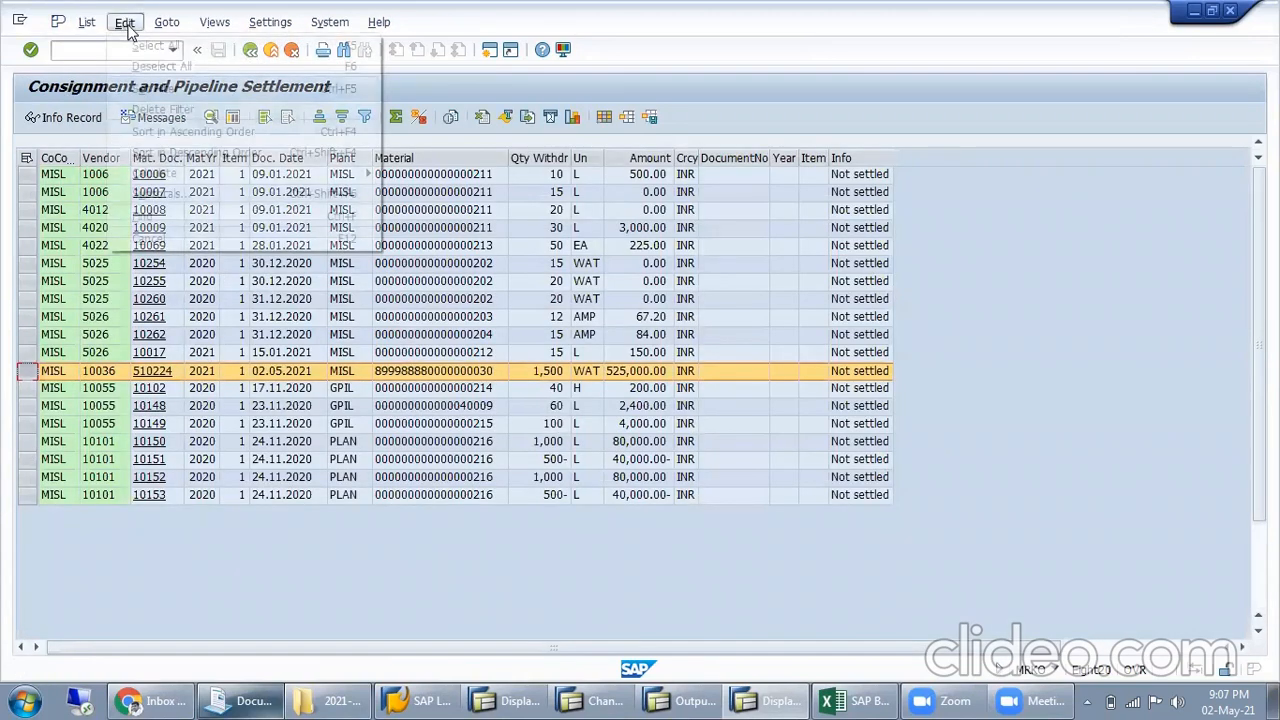
left_click(108, 46)
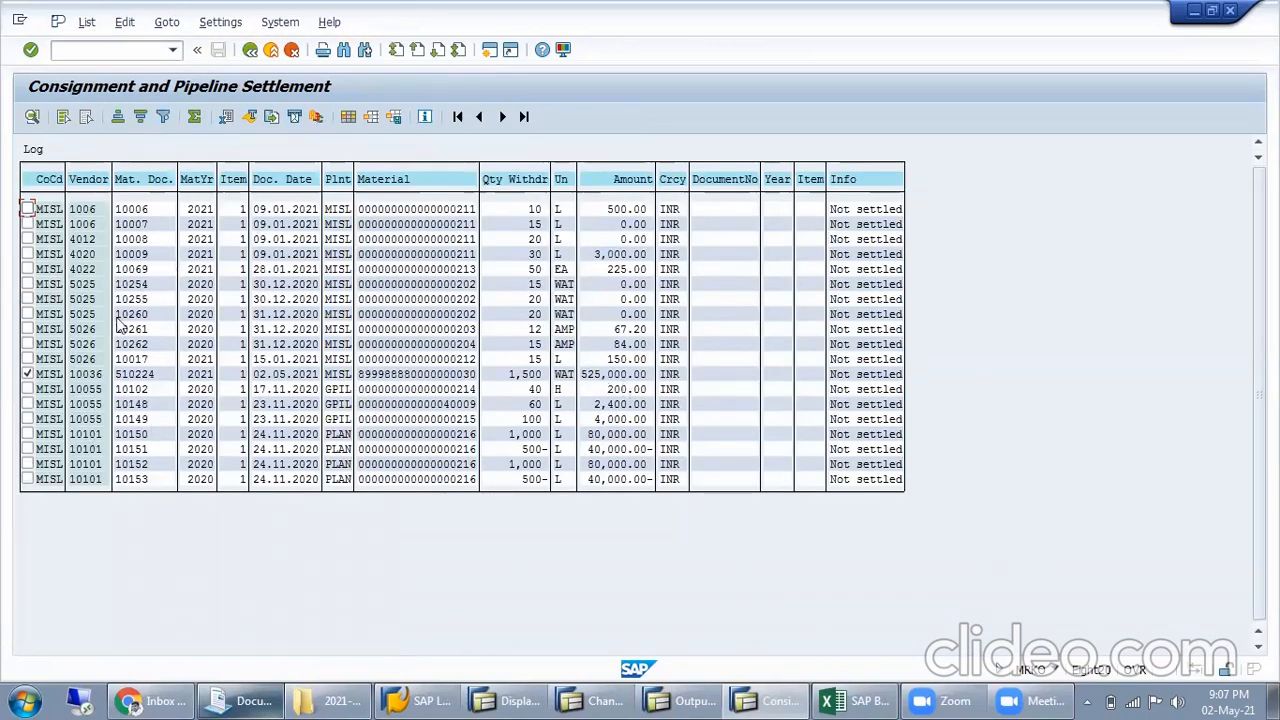
left_click(122, 24)
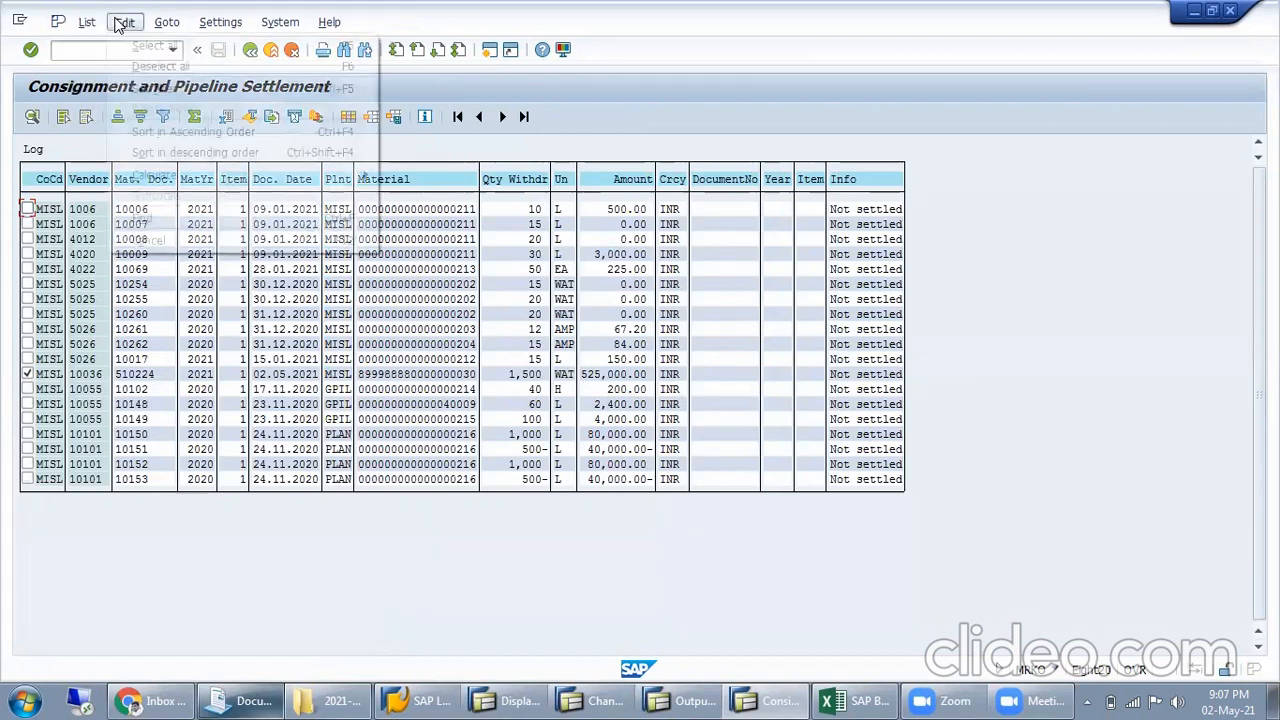
mouse_move(222, 25)
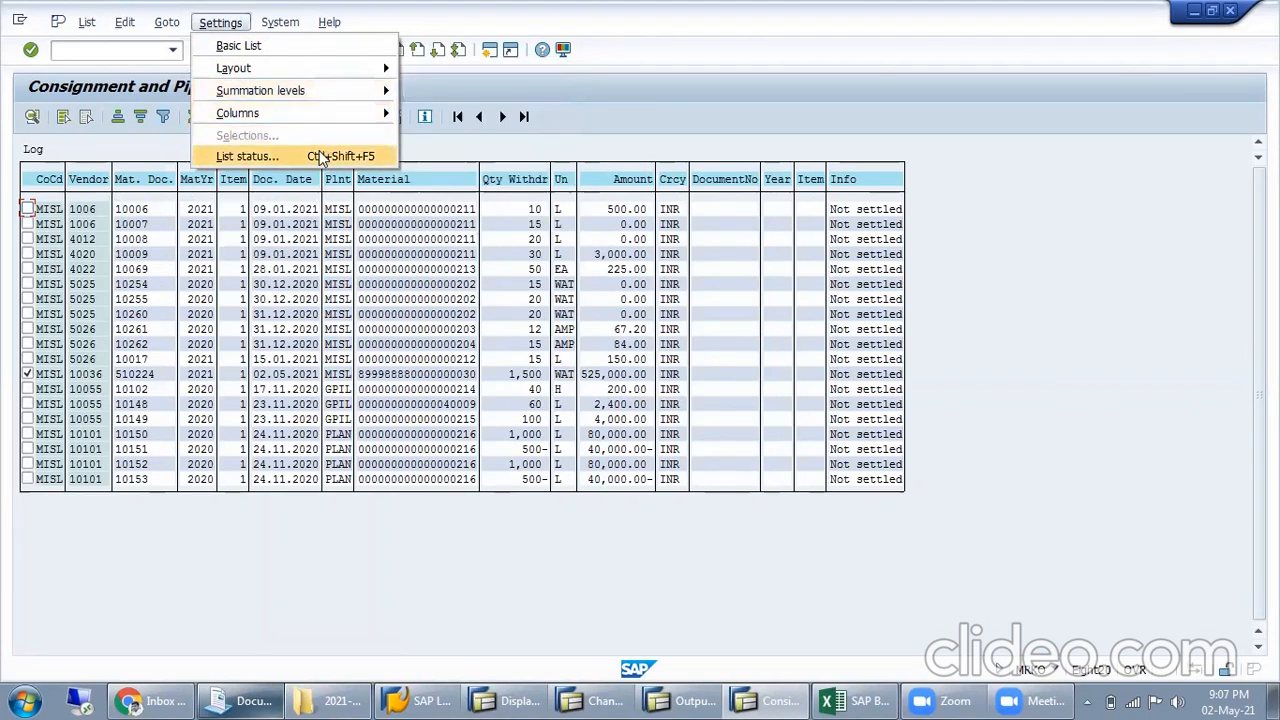
mouse_move(285, 24)
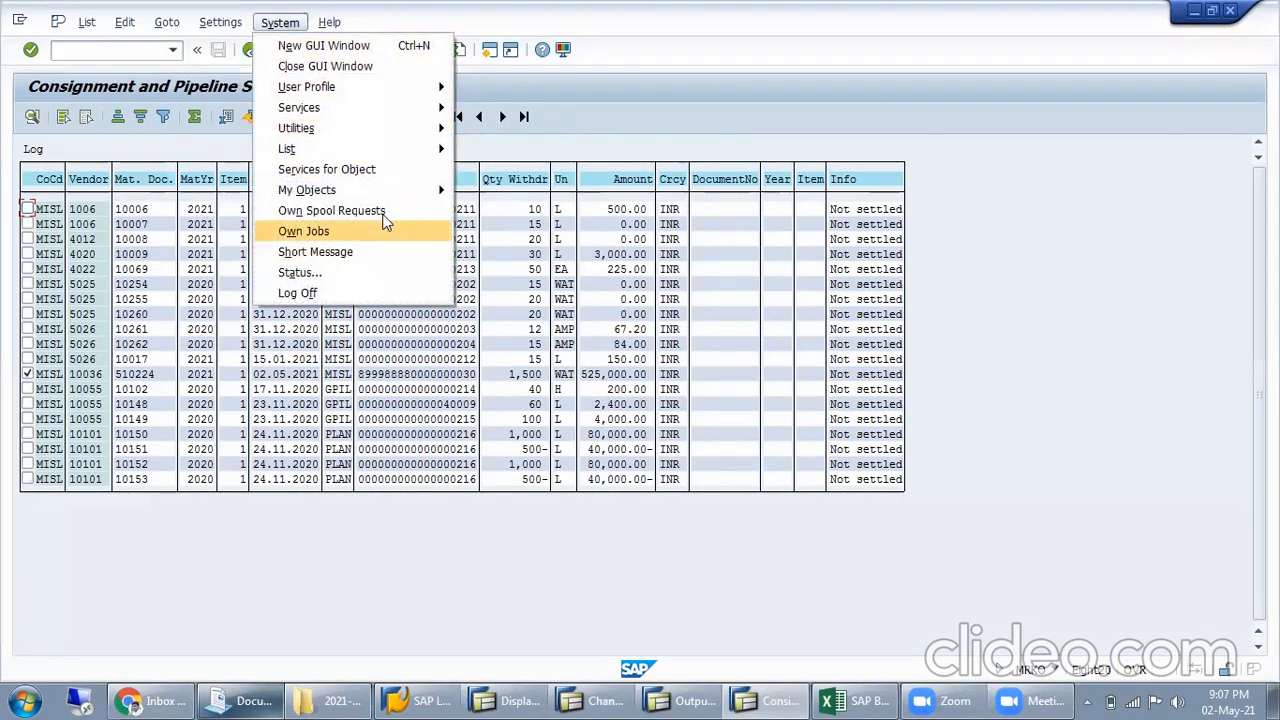
mouse_move(434, 148)
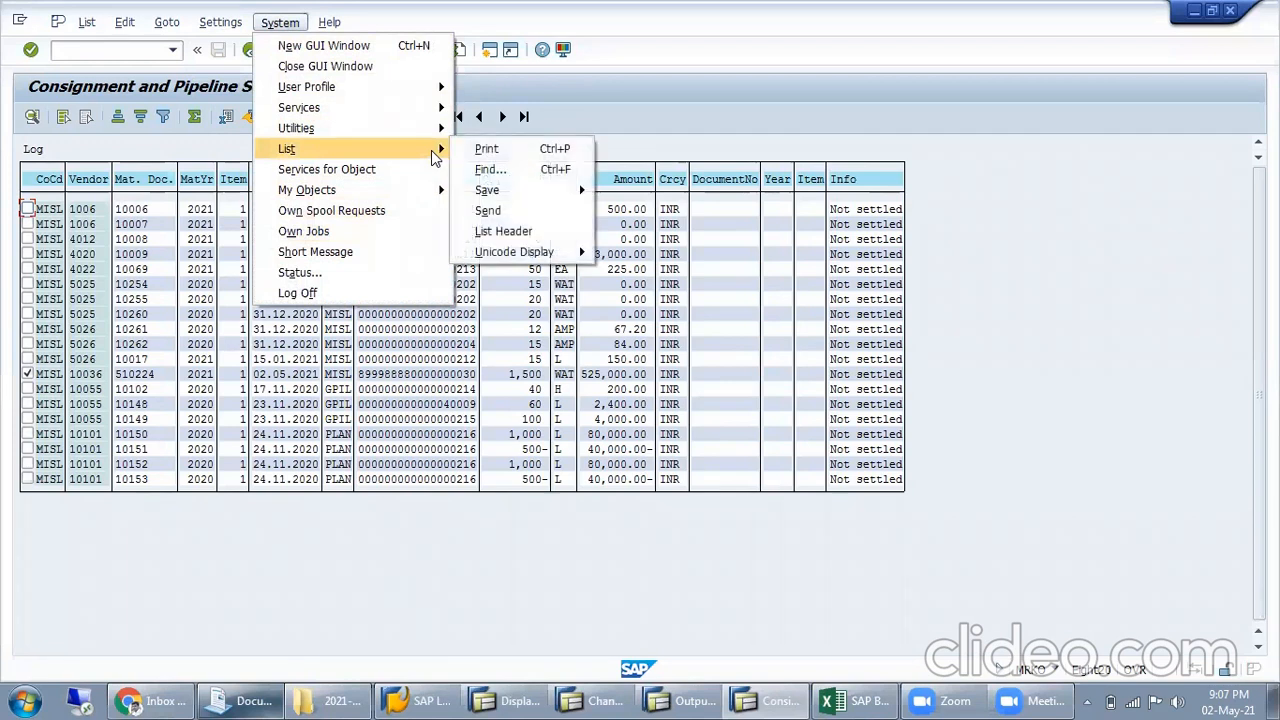
mouse_move(440, 107)
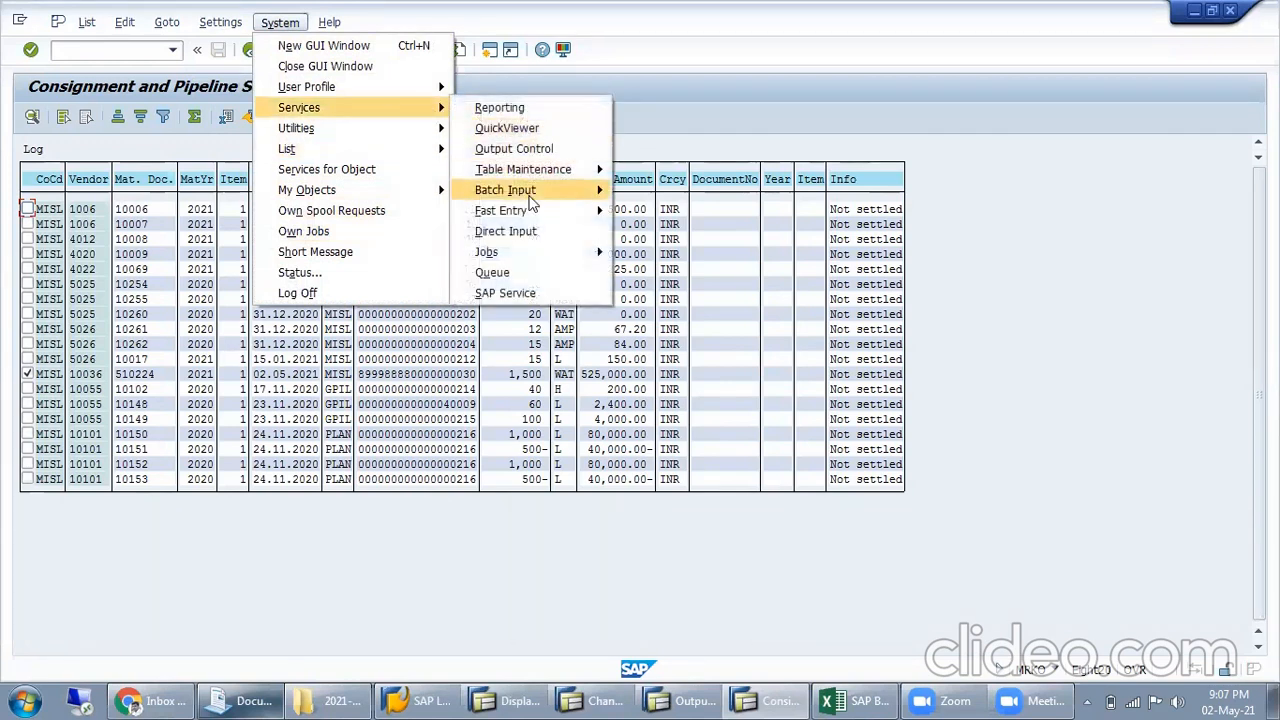
left_click(540, 150)
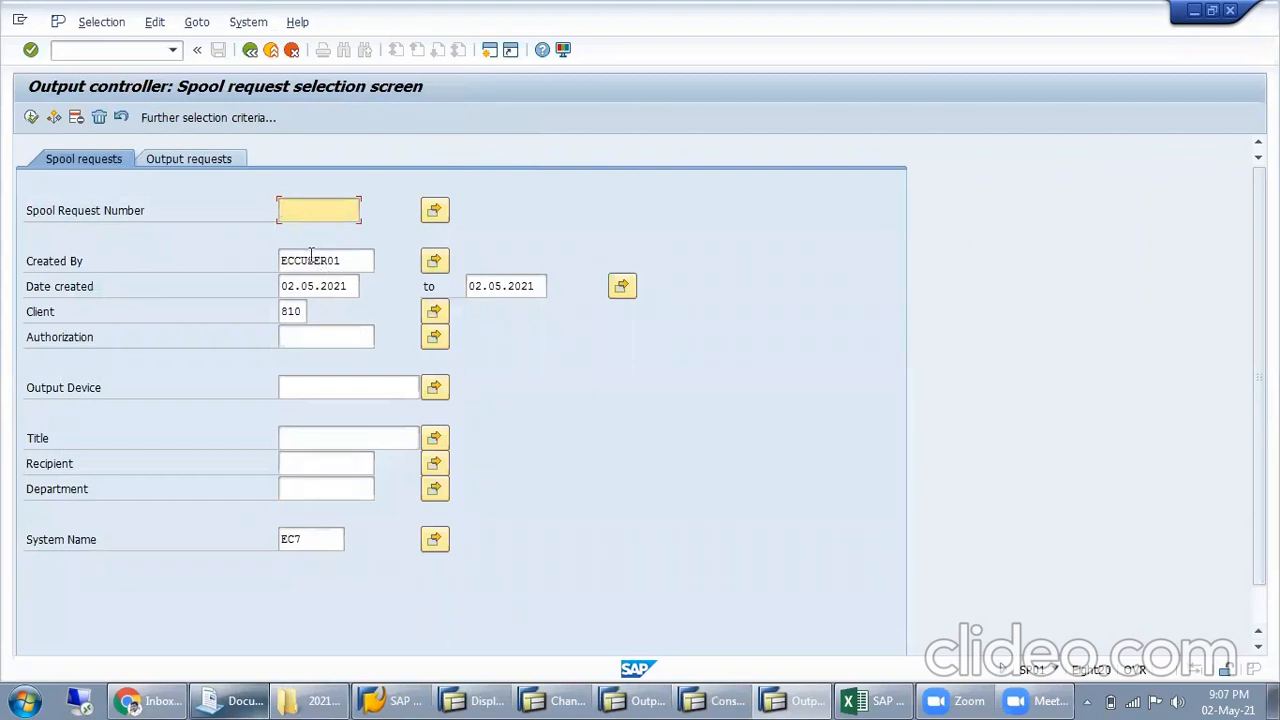
Set the output device of the spool request selection to HAJ5, chosen from the full list of output devices
left_click(318, 387)
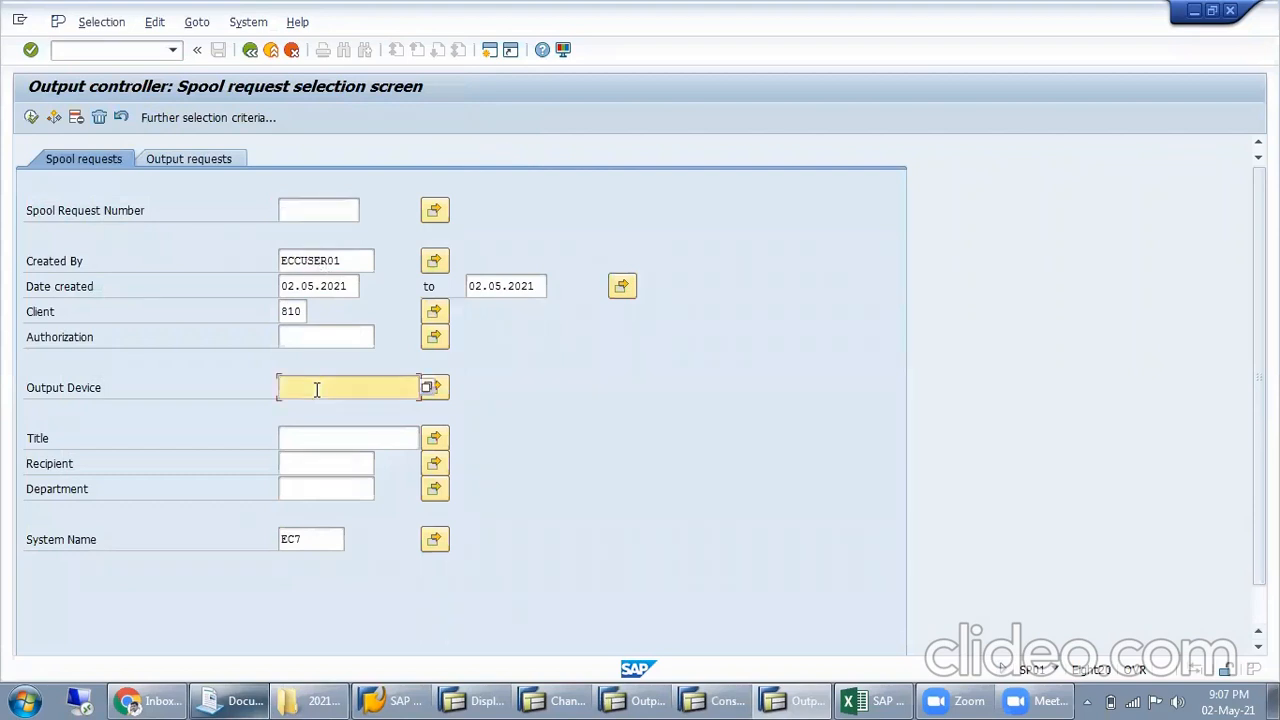
left_click(432, 388)
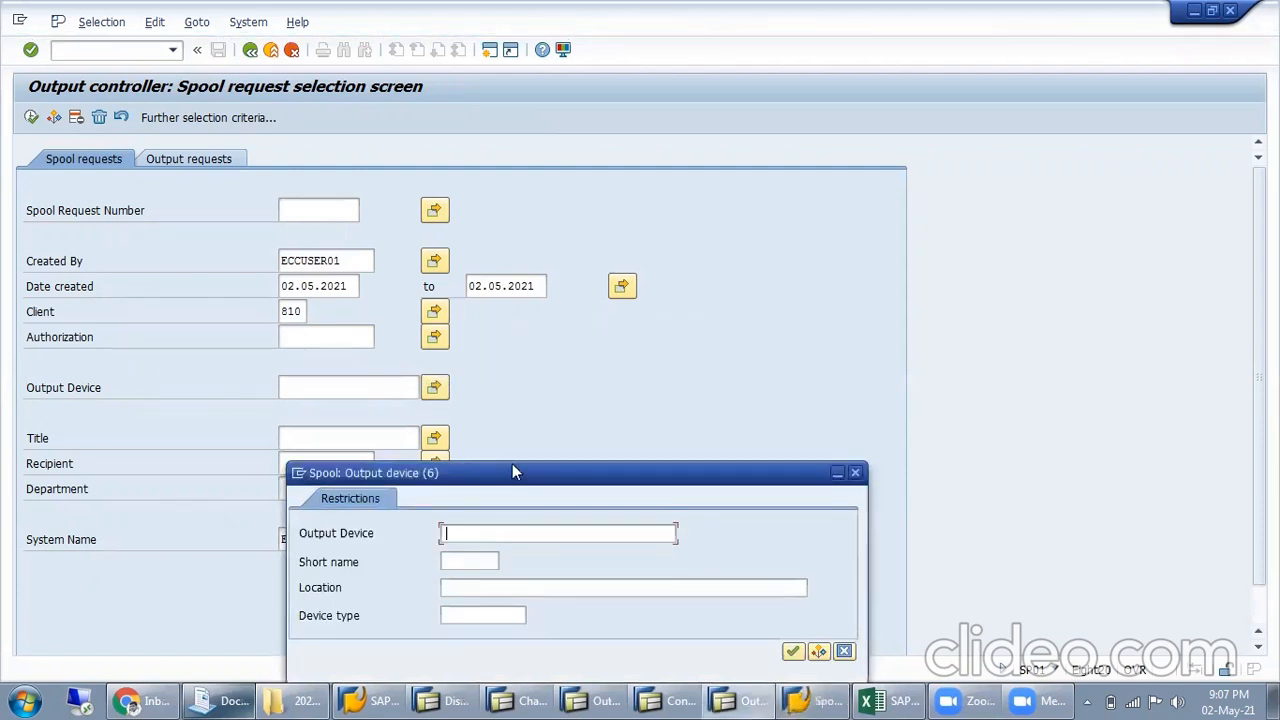
key("Return")
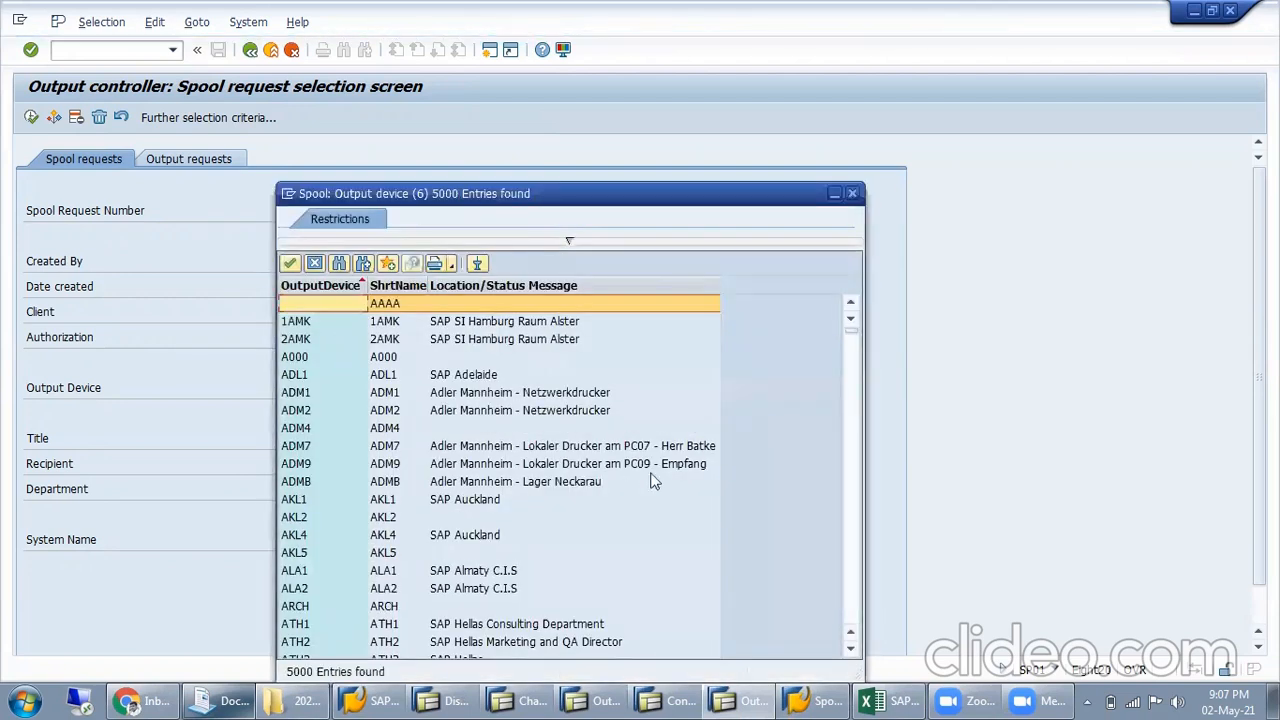
scroll(565, 462, "down", 12)
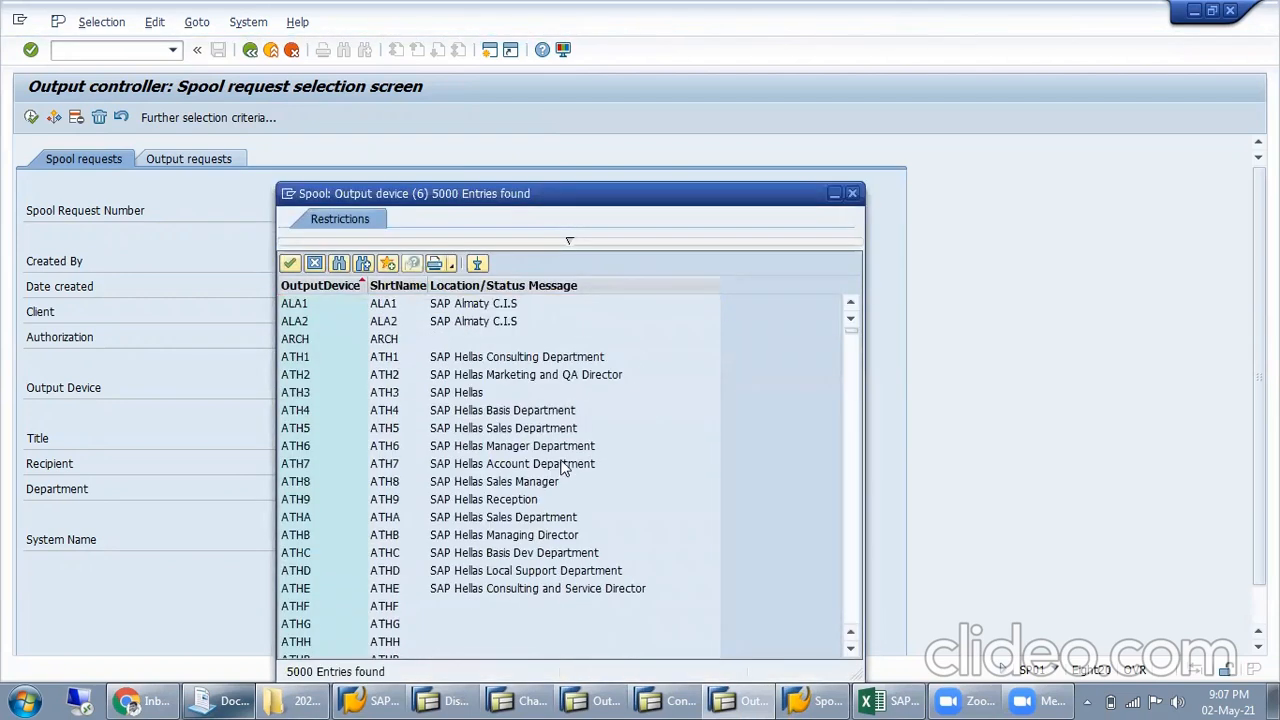
scroll(548, 468, "down", 20)
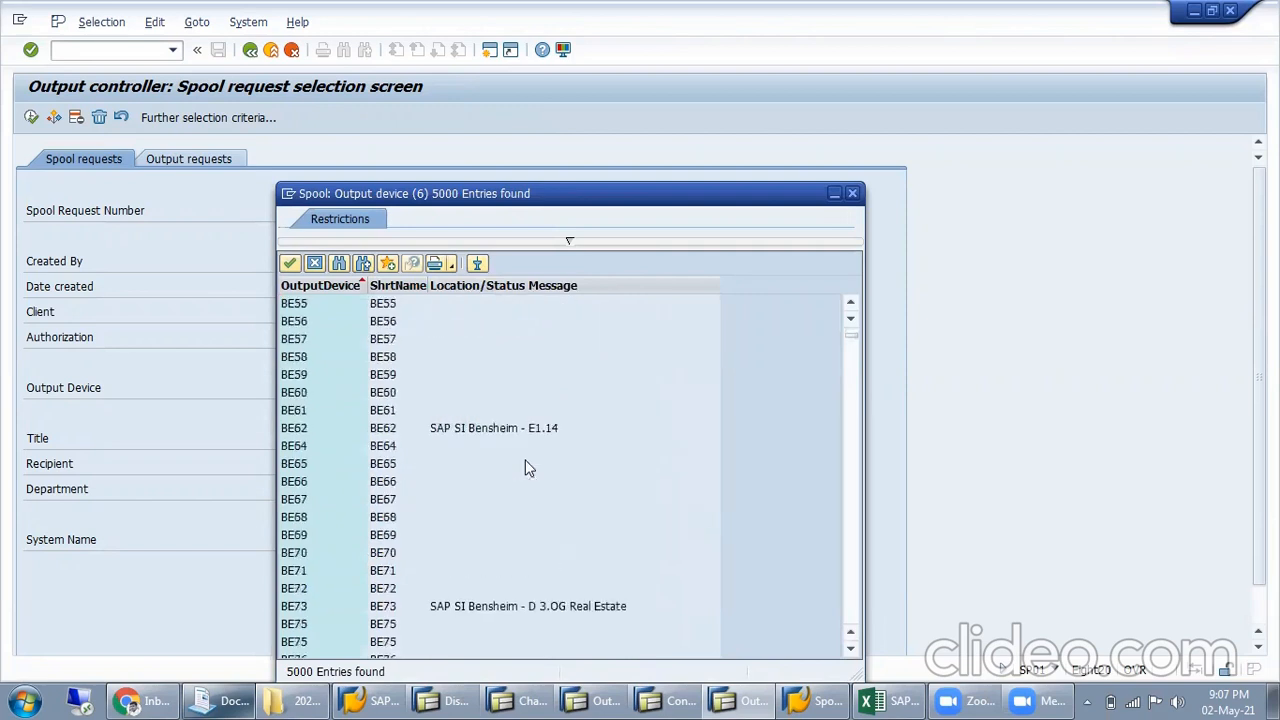
left_click_drag(855, 336, 851, 618)
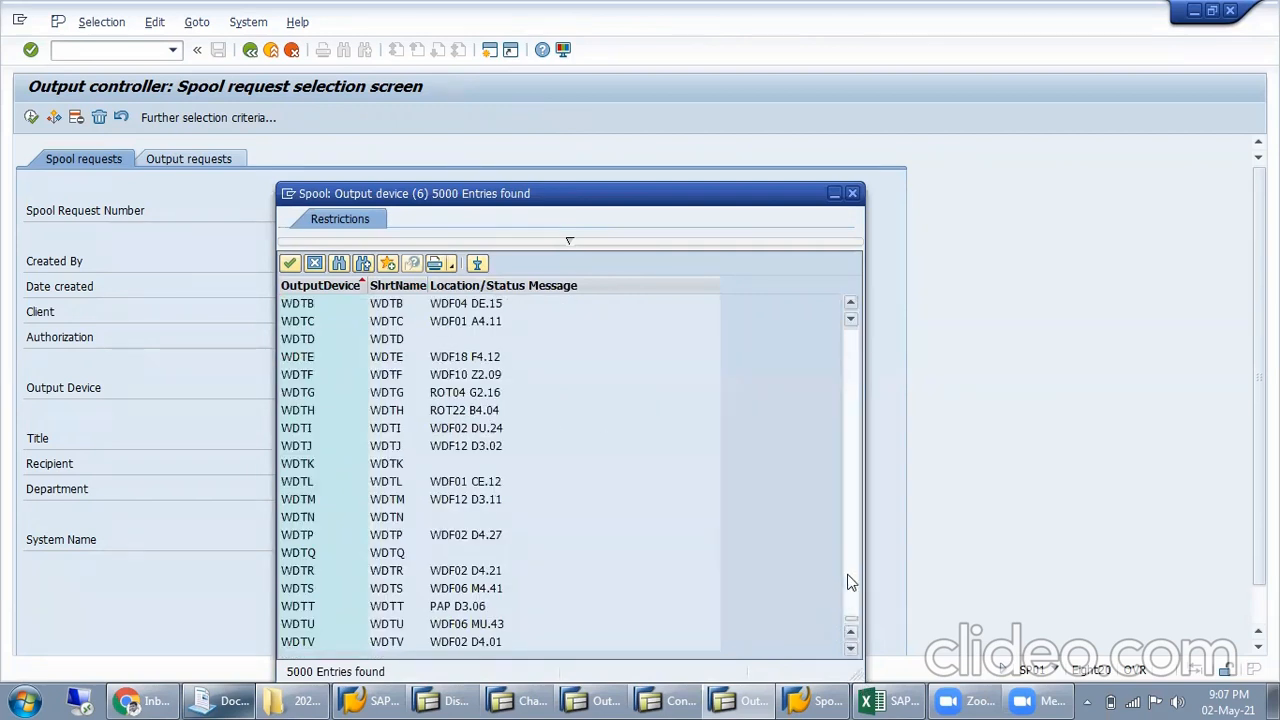
left_click(851, 616)
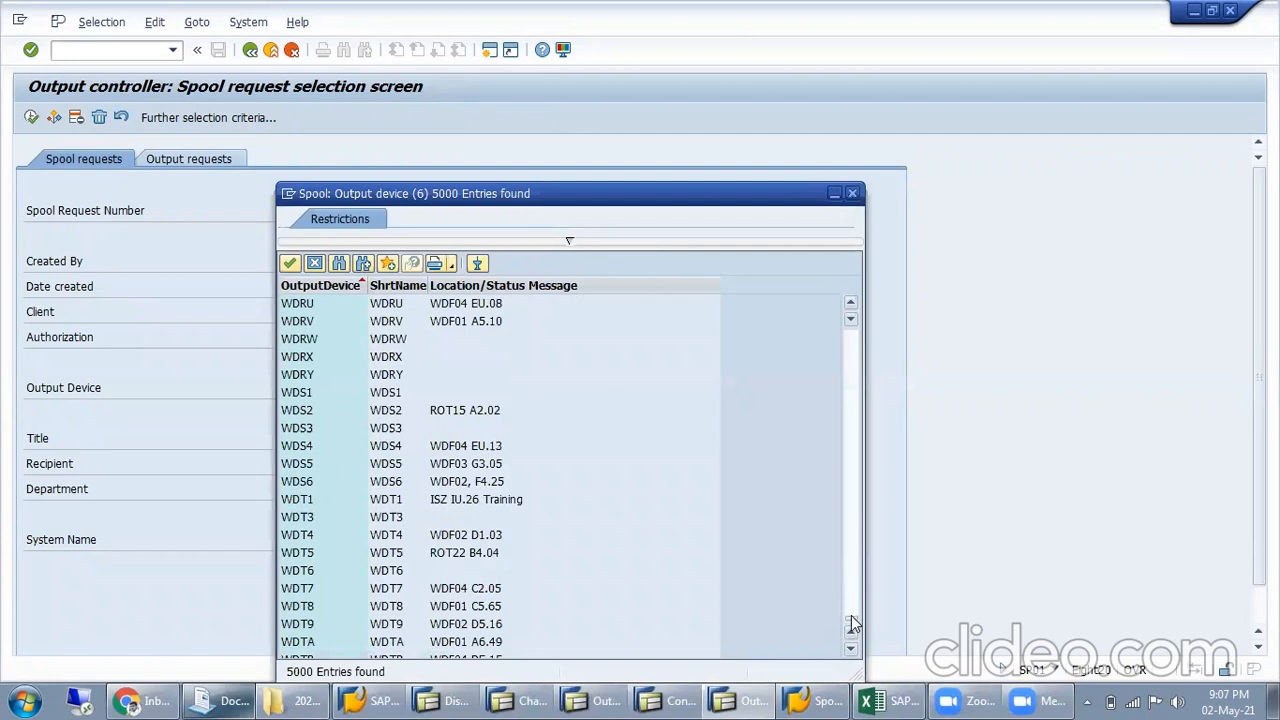
left_click(853, 514)
left_click(855, 512)
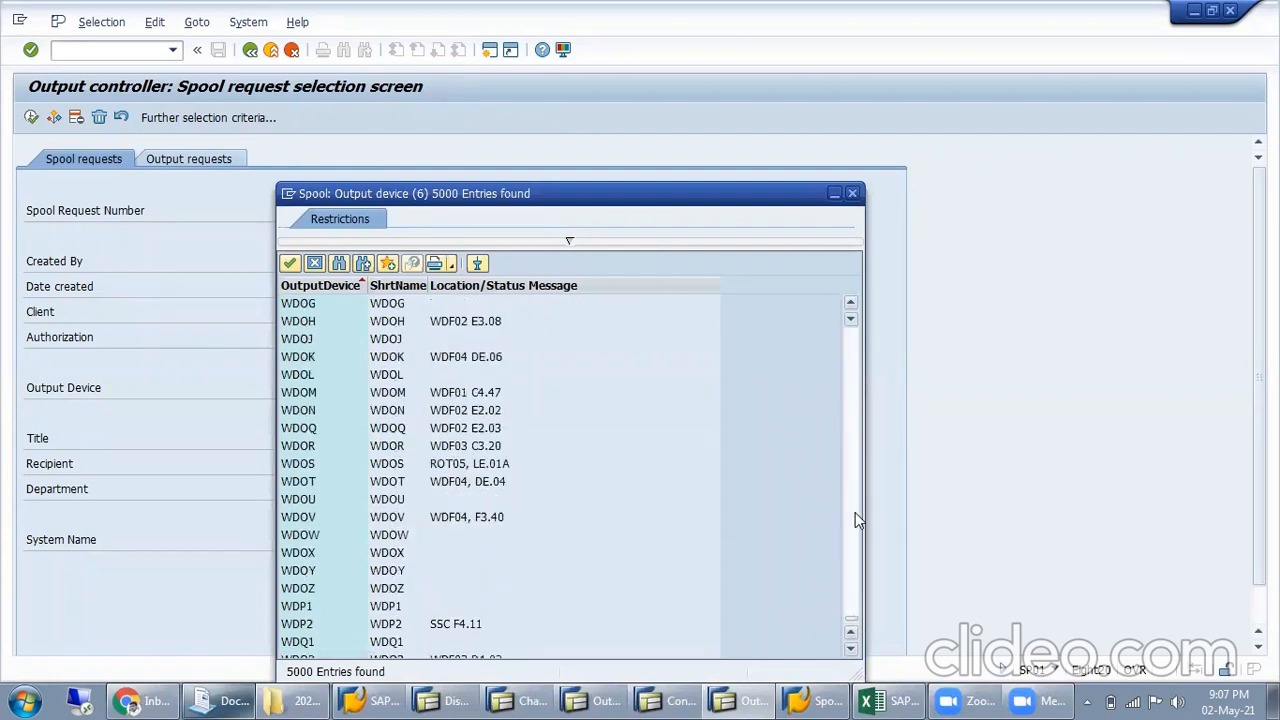
left_click_drag(849, 623, 838, 400)
double_click(430, 410)
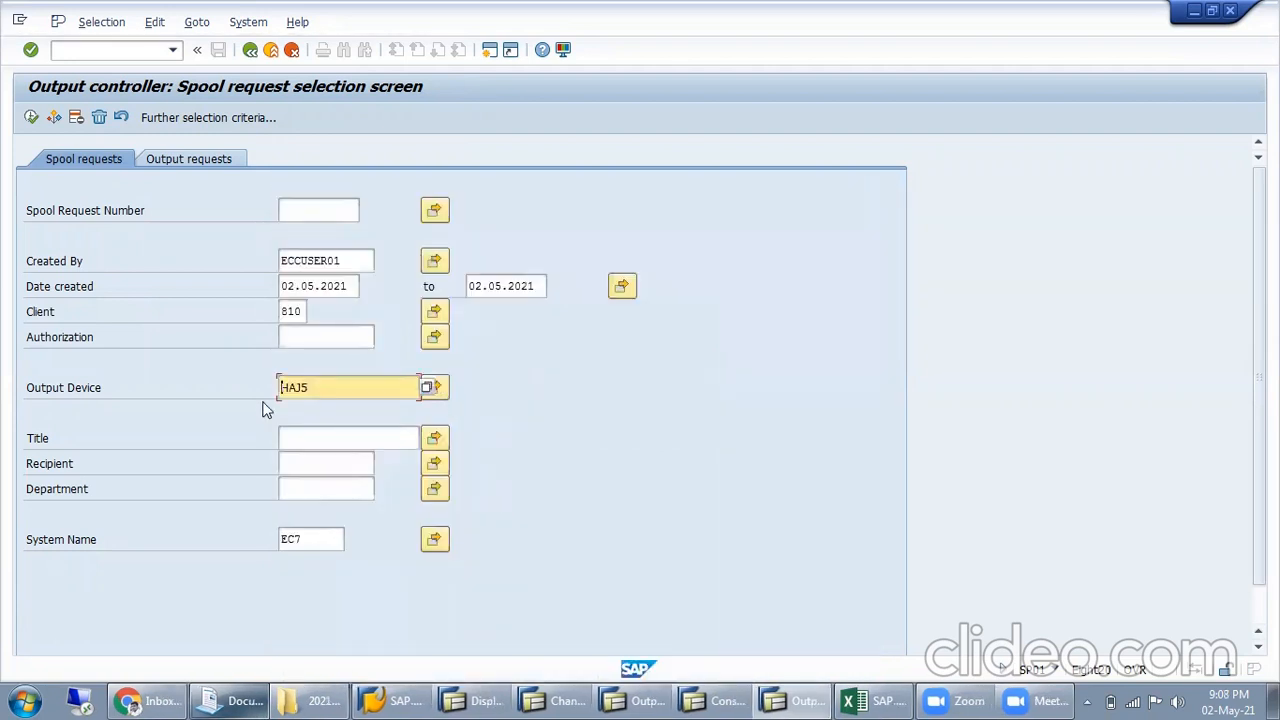
List the spool requests for output device HAJ5 and return to the selection screen
left_click(31, 117)
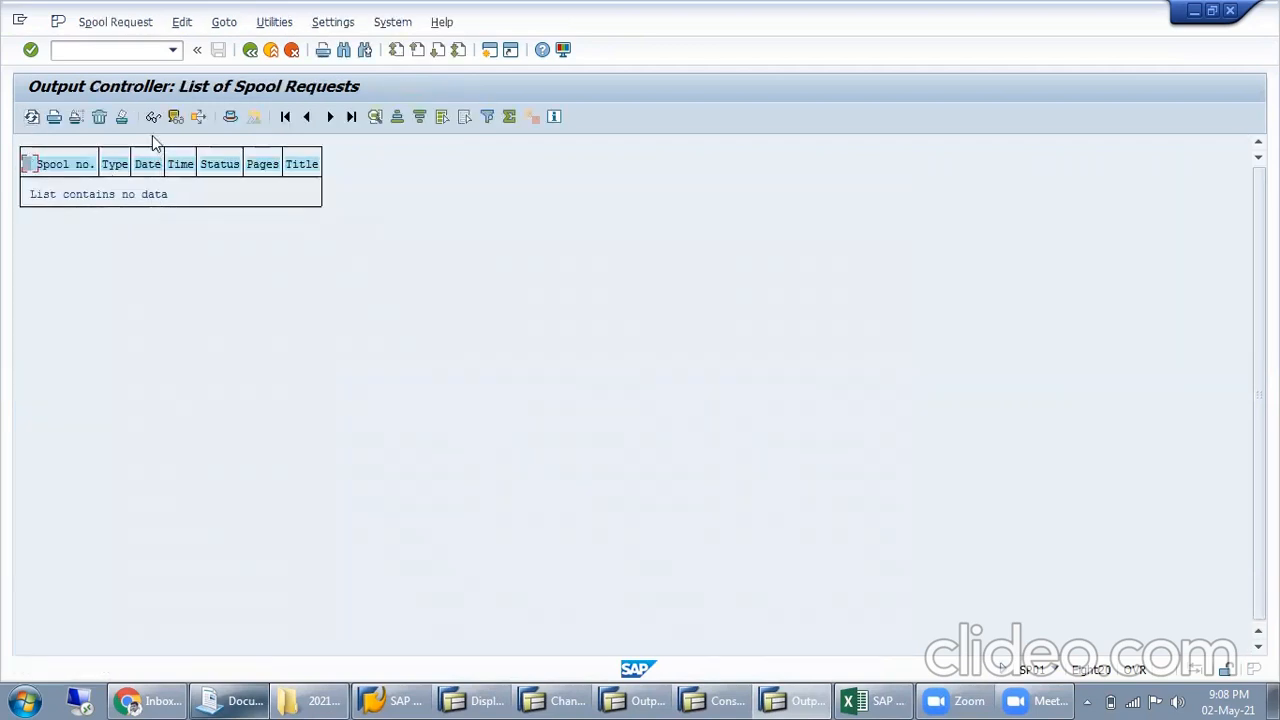
left_click(120, 120)
left_click(120, 120)
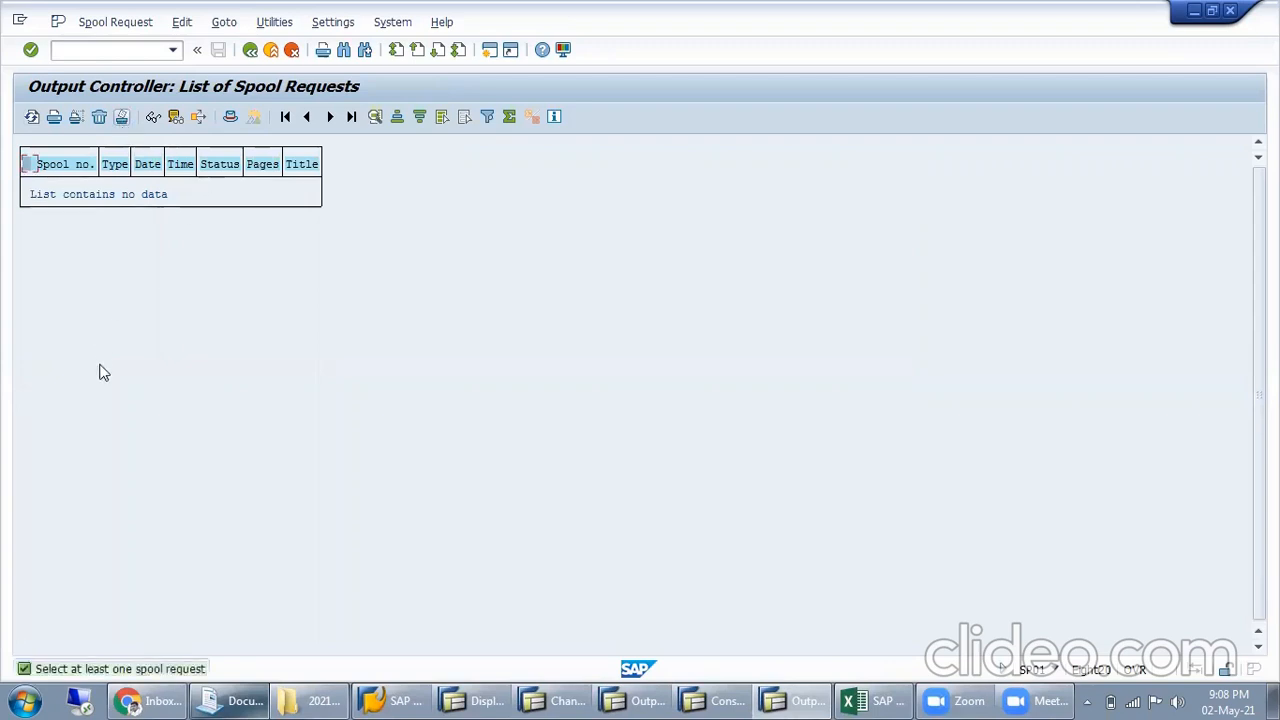
left_click(251, 51)
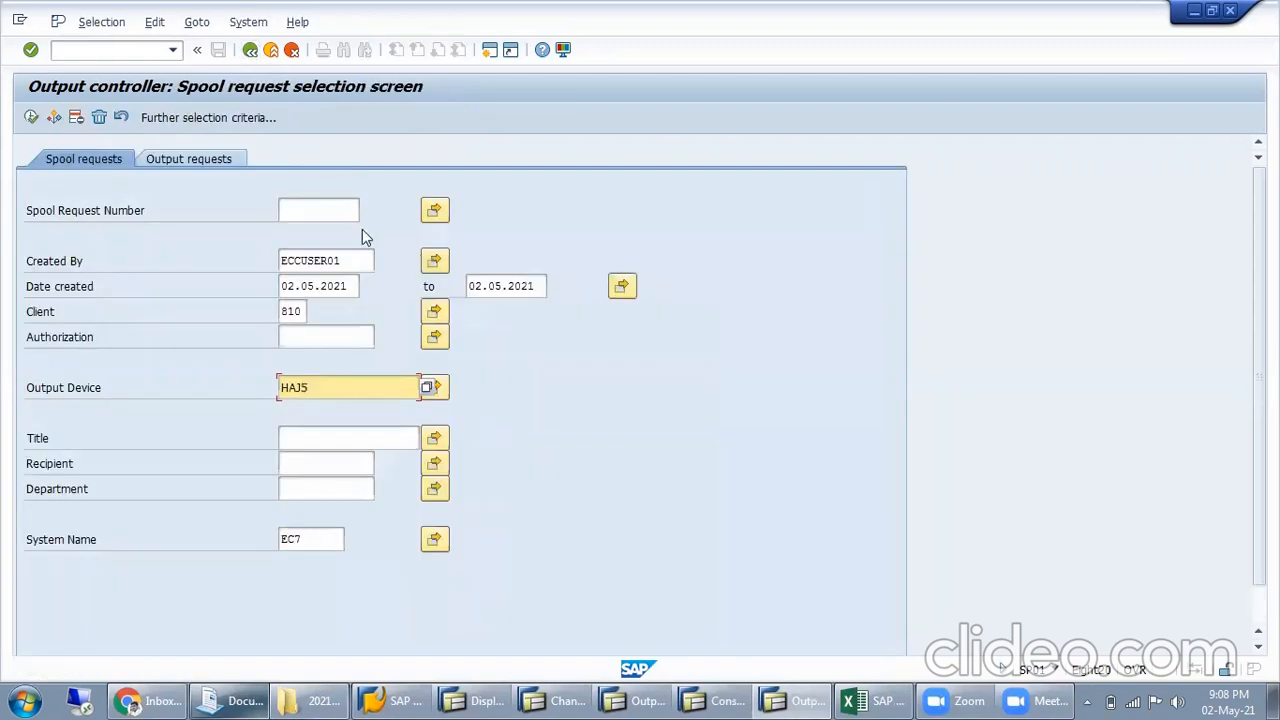
Clear the output device from the spool request selection after checking the output request selection
left_click(340, 337)
double_click(296, 312)
left_click(182, 162)
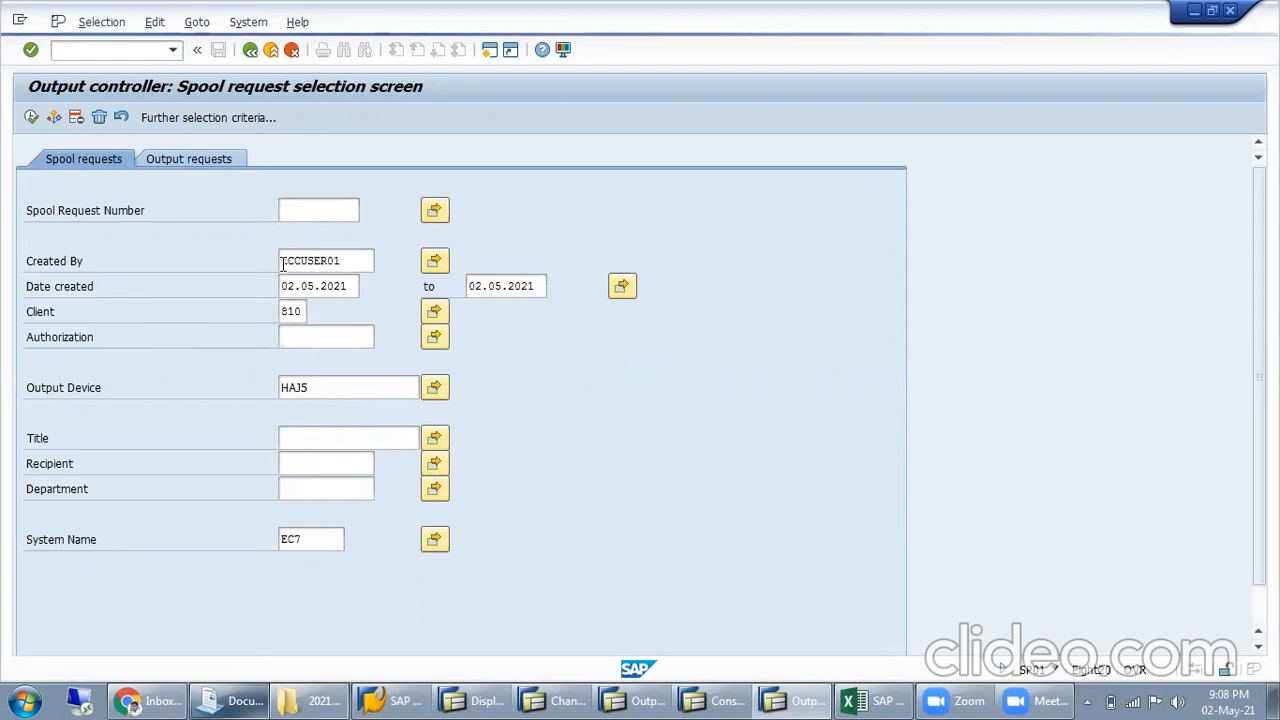
left_click(188, 158)
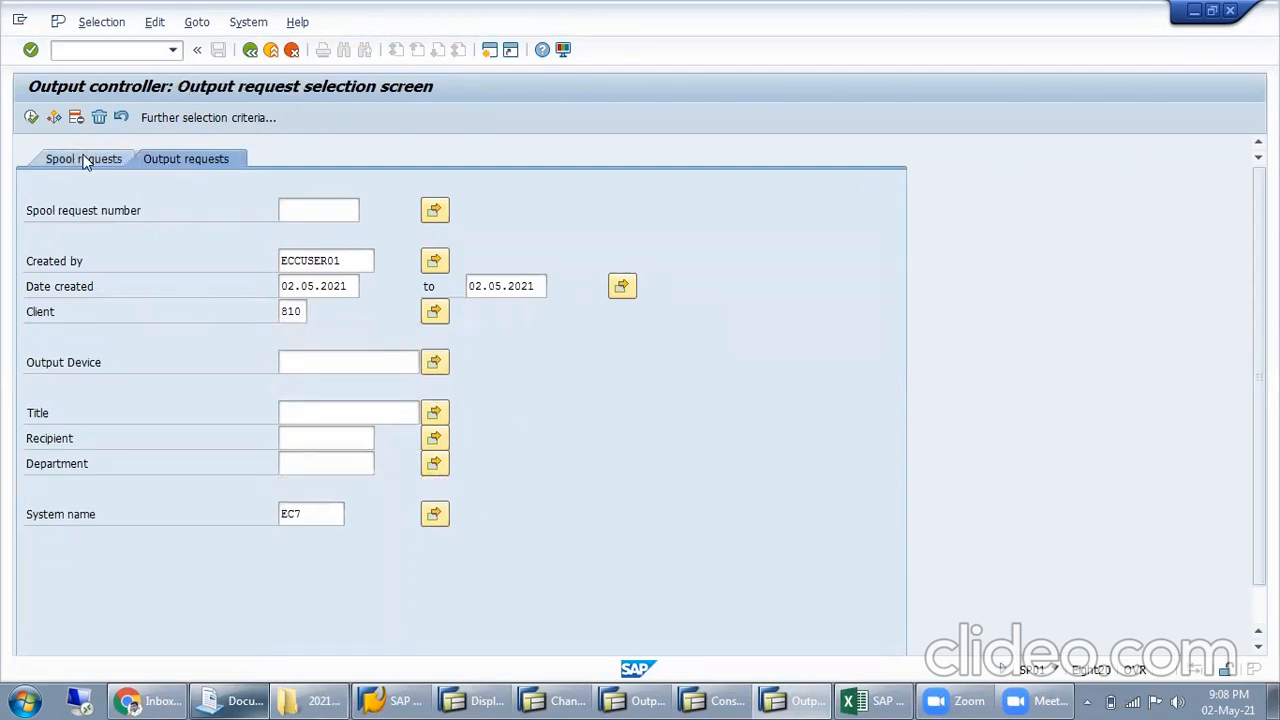
left_click(85, 160)
left_click_drag(312, 387, 147, 382)
key("Delete")
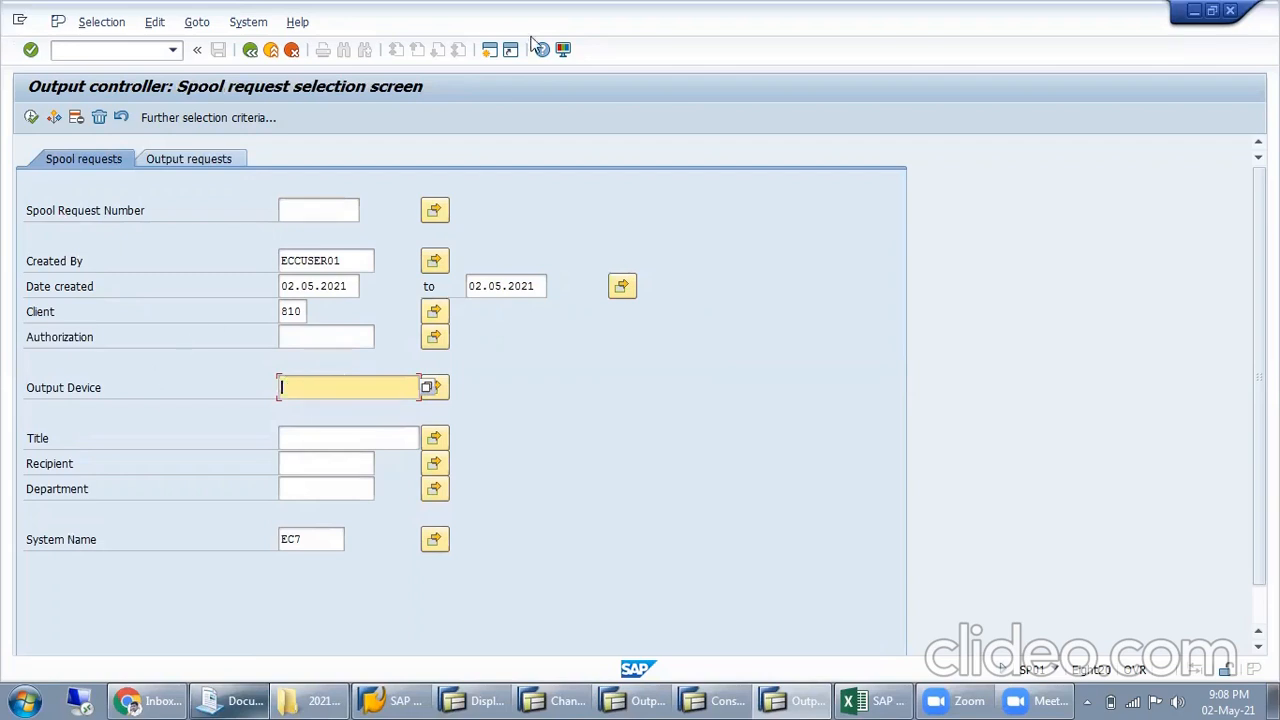
Open the output request selection and select its Created by entry
left_click(222, 162)
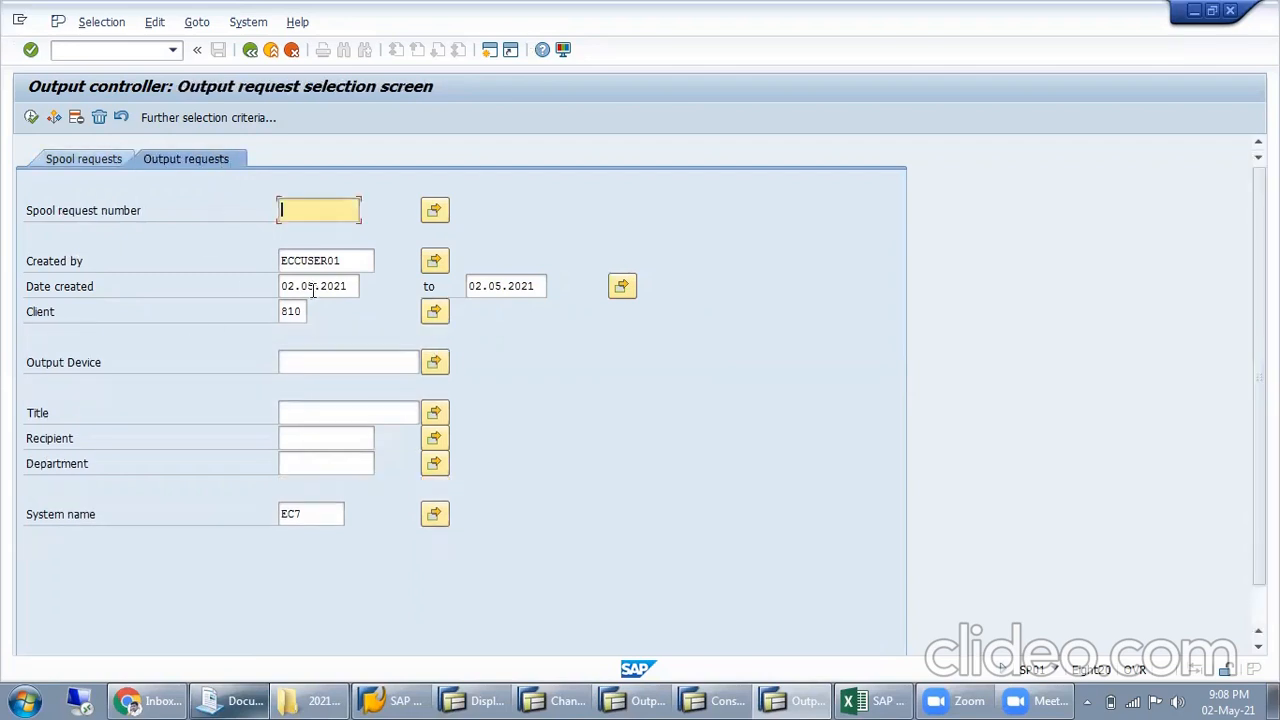
left_click_drag(349, 262, 123, 260)
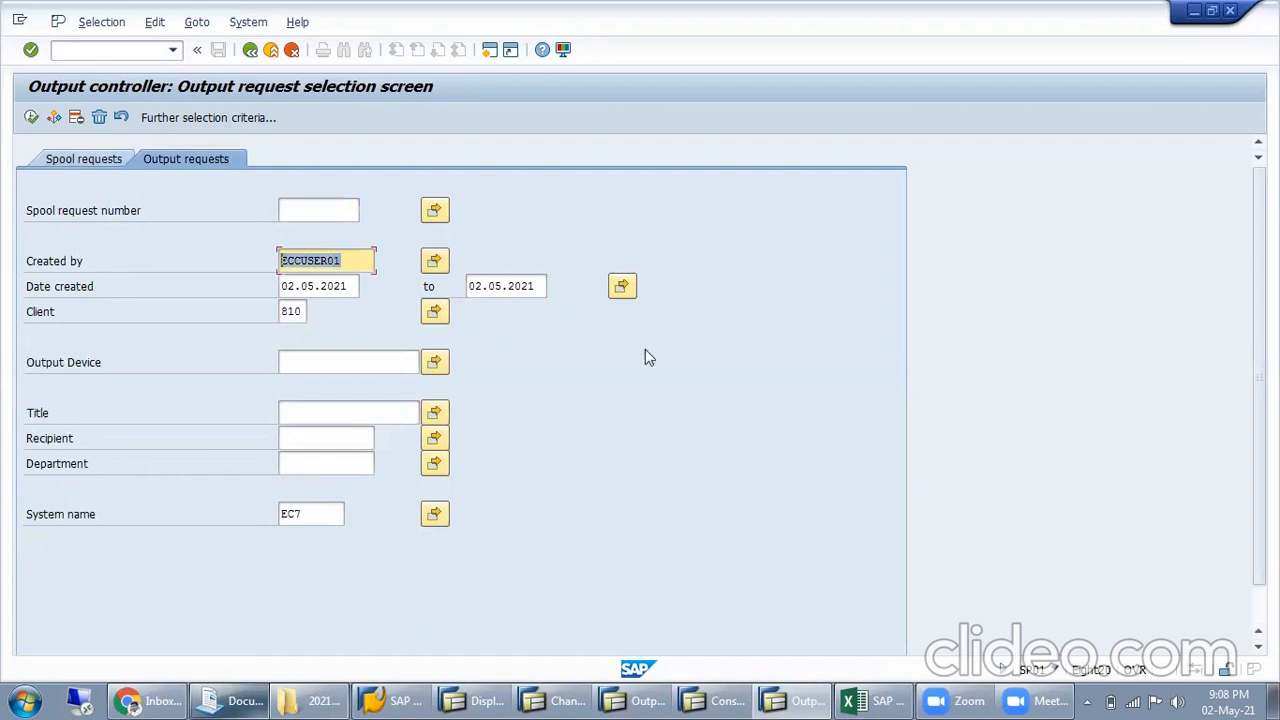
left_click(715, 42)
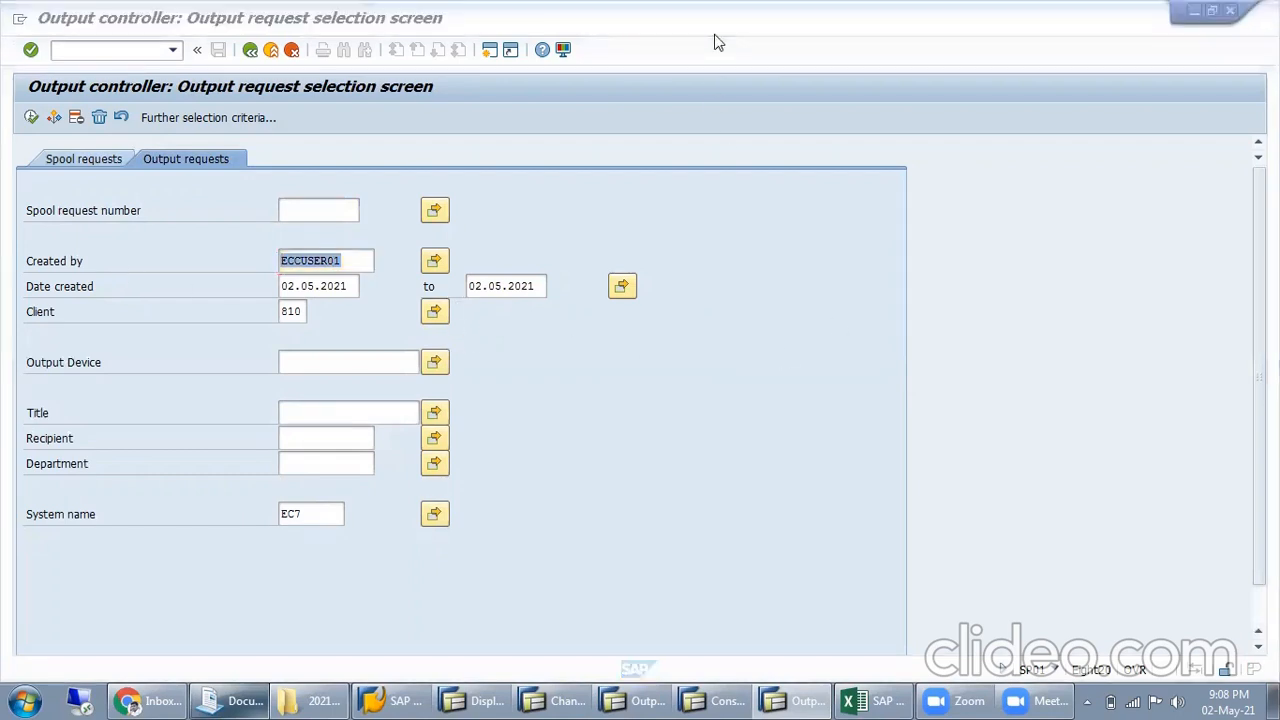